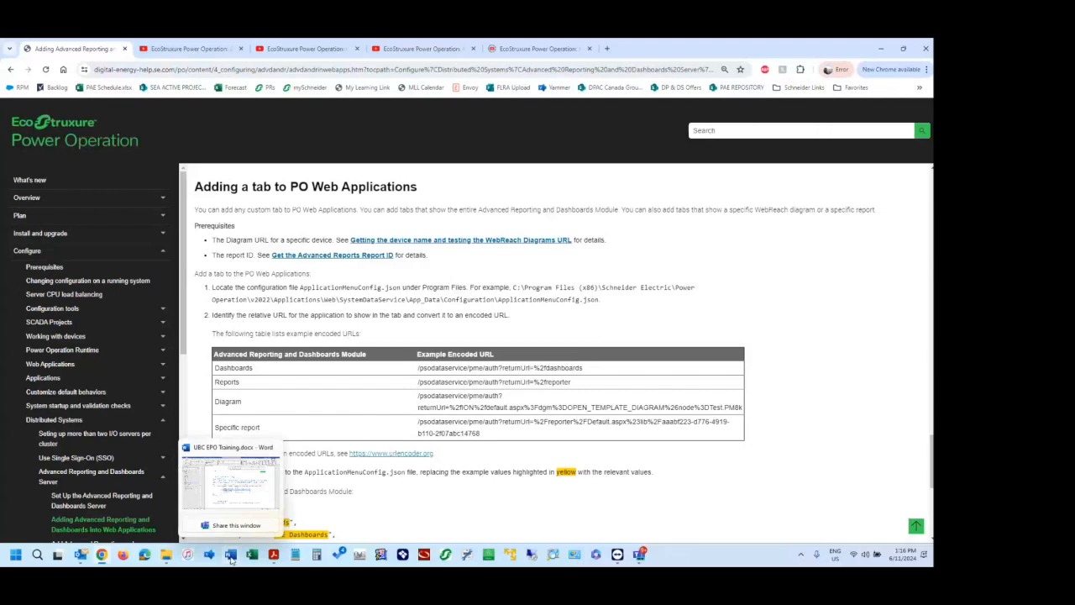
Switch to the UBC EPO Training document in Word and review the Web Application Tabs Config section.
{"action": "left_click", "coordinate": [234, 496]}
{"action": "left_click", "coordinate": [512, 240]}
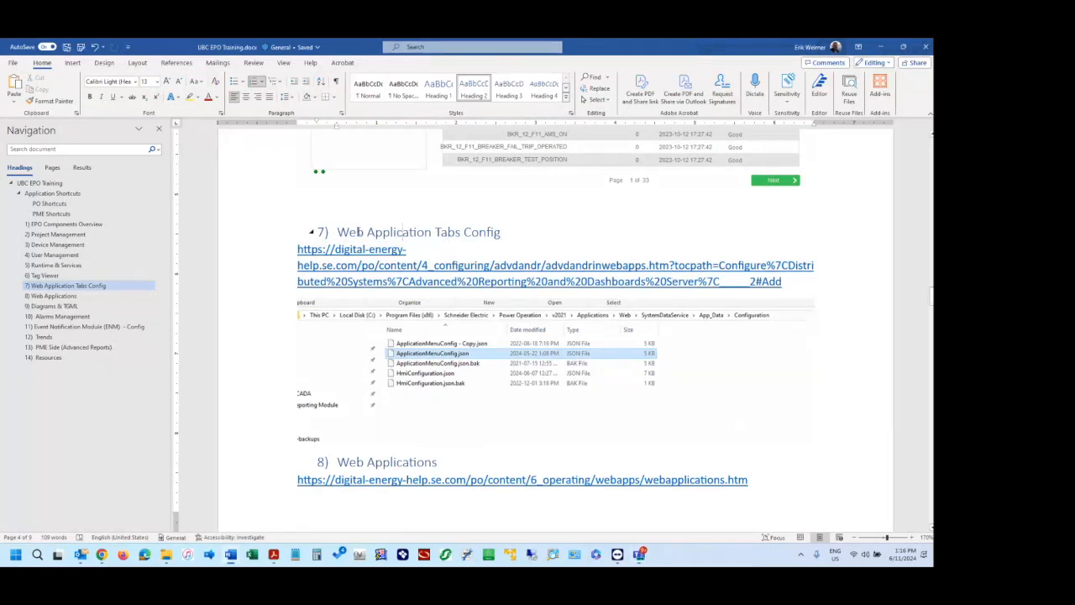
{"action": "scroll", "coordinate": [545, 399], "scroll_direction": "down", "scroll_amount": 3}
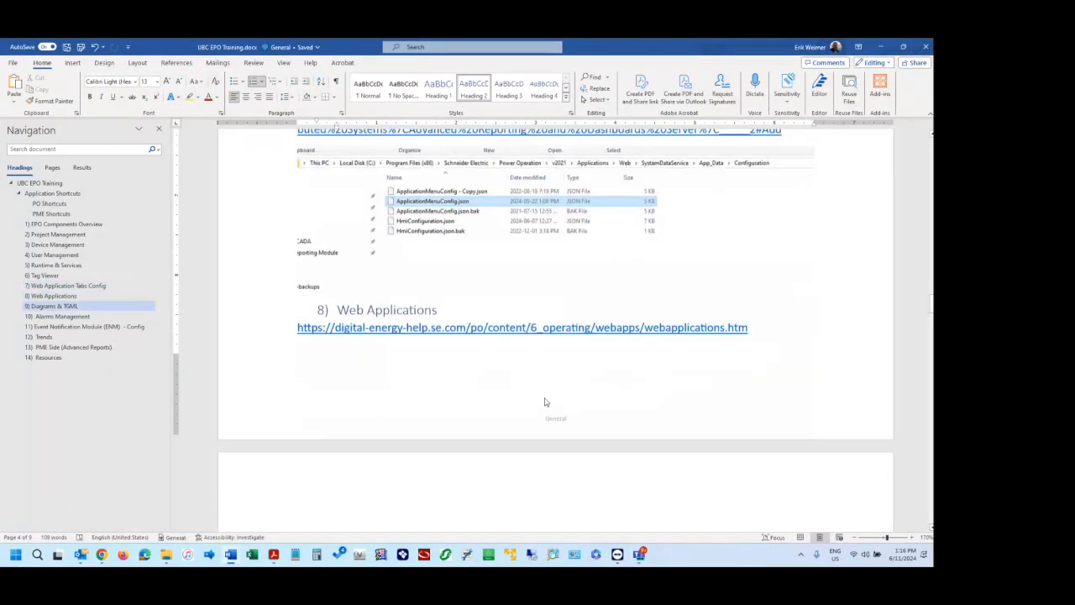
{"action": "scroll", "coordinate": [544, 409], "scroll_direction": "up", "scroll_amount": 3}
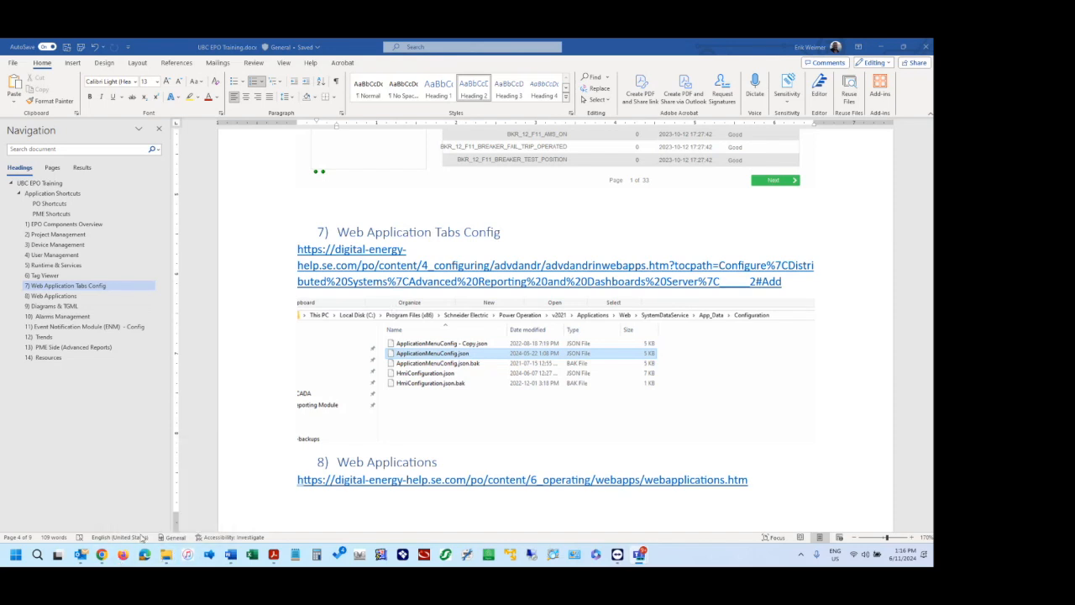
Switch back to the Chrome help page and read how to locate ApplicationMenuConfig.json for adding a tab to PO Web Applications.
{"action": "mouse_move", "coordinate": [101, 555]}
{"action": "left_click", "coordinate": [100, 487]}
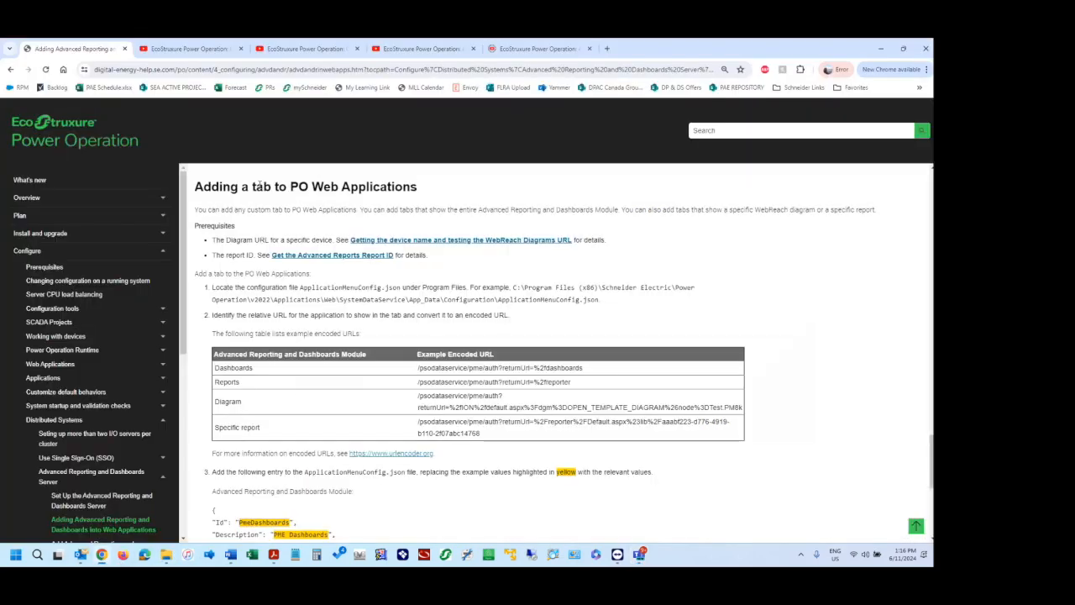
{"action": "left_click_drag", "start_coordinate": [204, 184], "coordinate": [374, 187]}
{"action": "left_click", "coordinate": [395, 189]}
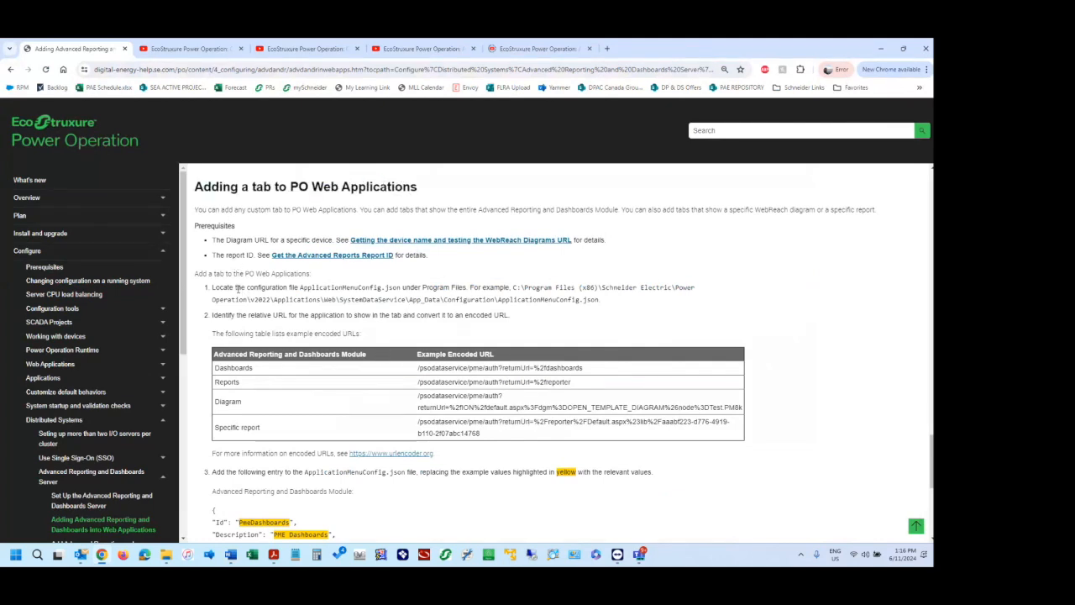
{"action": "left_click_drag", "start_coordinate": [602, 301], "coordinate": [211, 289]}
{"action": "left_click", "coordinate": [432, 297]}
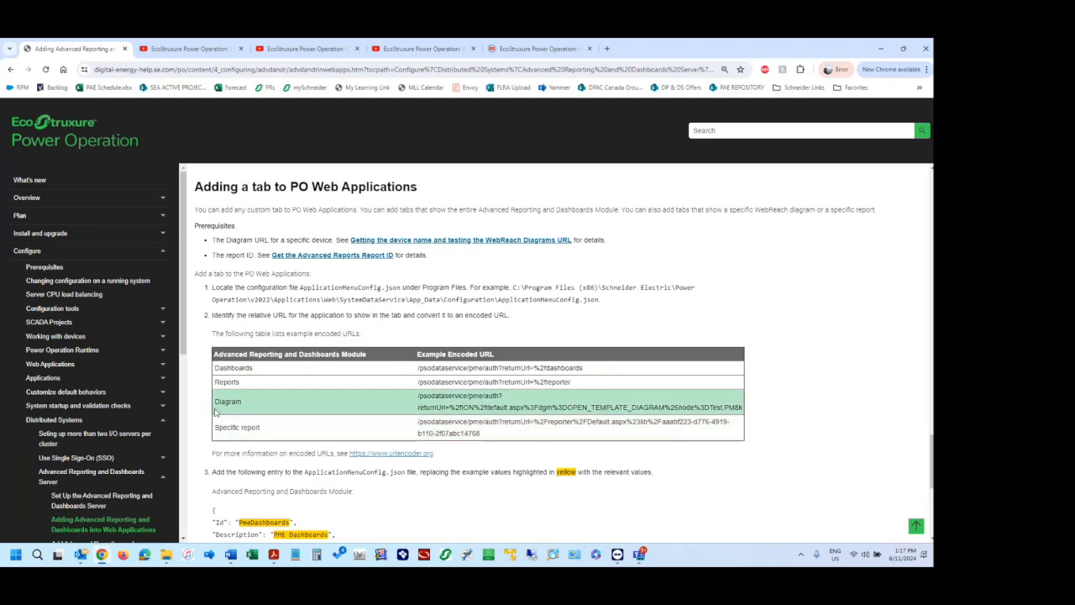
Examine the example encoded URLs for Diagram and Specific report and the entry to add to ApplicationMenuConfig.json.
{"action": "left_click_drag", "start_coordinate": [216, 405], "coordinate": [217, 428]}
{"action": "left_click", "coordinate": [259, 427]}
{"action": "left_click", "coordinate": [237, 430]}
{"action": "left_click_drag", "start_coordinate": [454, 399], "coordinate": [482, 435]}
{"action": "left_click", "coordinate": [485, 435]}
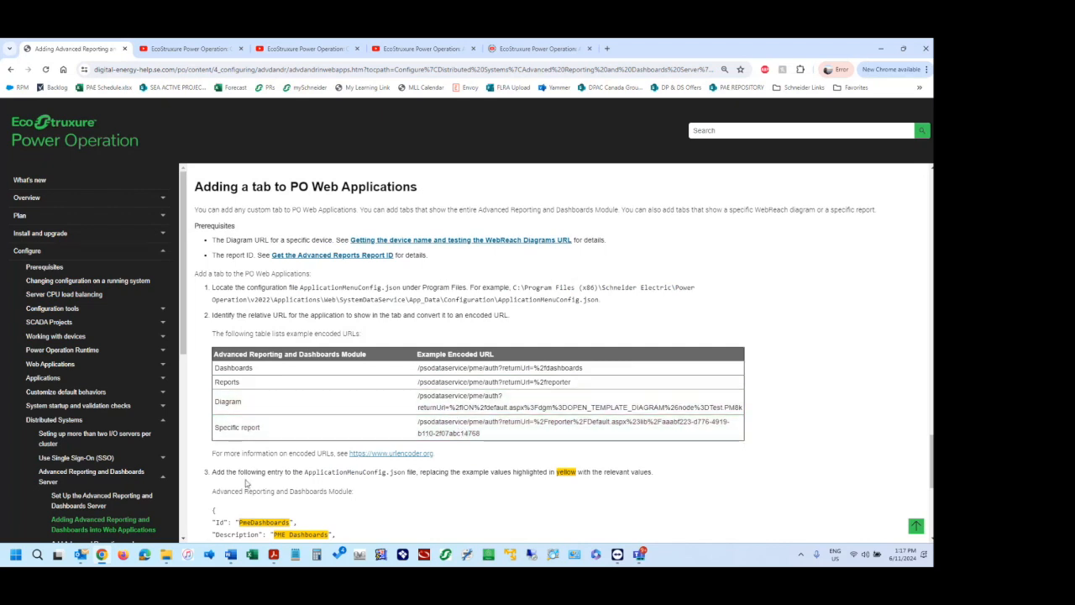
{"action": "scroll", "coordinate": [252, 471], "scroll_direction": "down", "scroll_amount": 1}
{"action": "scroll", "coordinate": [300, 297], "scroll_direction": "up", "scroll_amount": 1}
Copy the example folder path from C:\Program Files (x86) through App_Data\Configuration, and switch to the TeamViewer remote session.
{"action": "left_click_drag", "start_coordinate": [495, 300], "coordinate": [514, 287]}
{"action": "key", "text": "ctrl+c"}
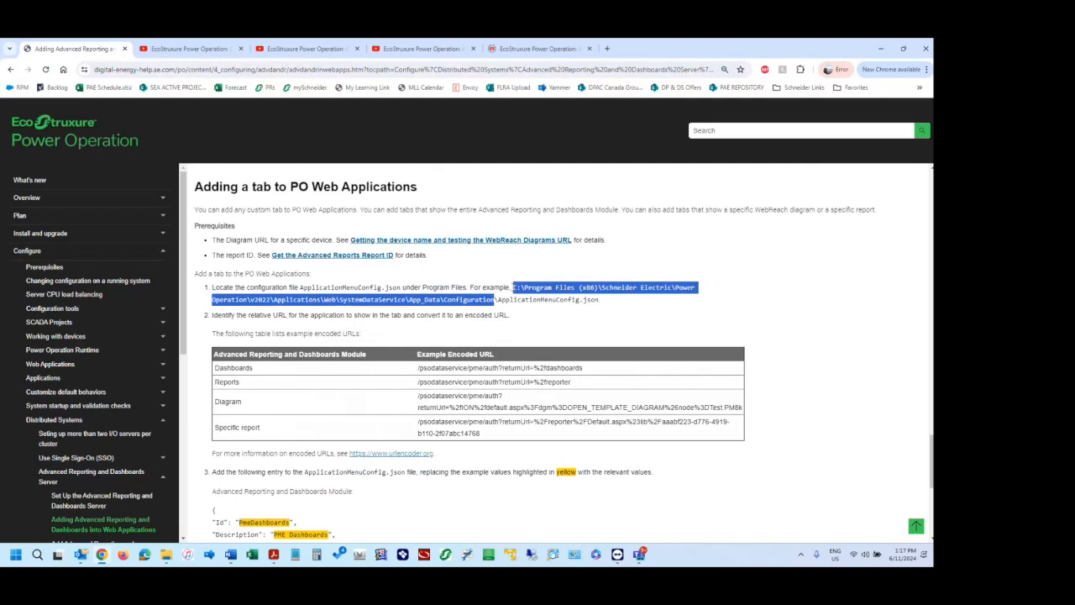
{"action": "left_click", "coordinate": [514, 287]}
{"action": "mouse_move", "coordinate": [619, 555]}
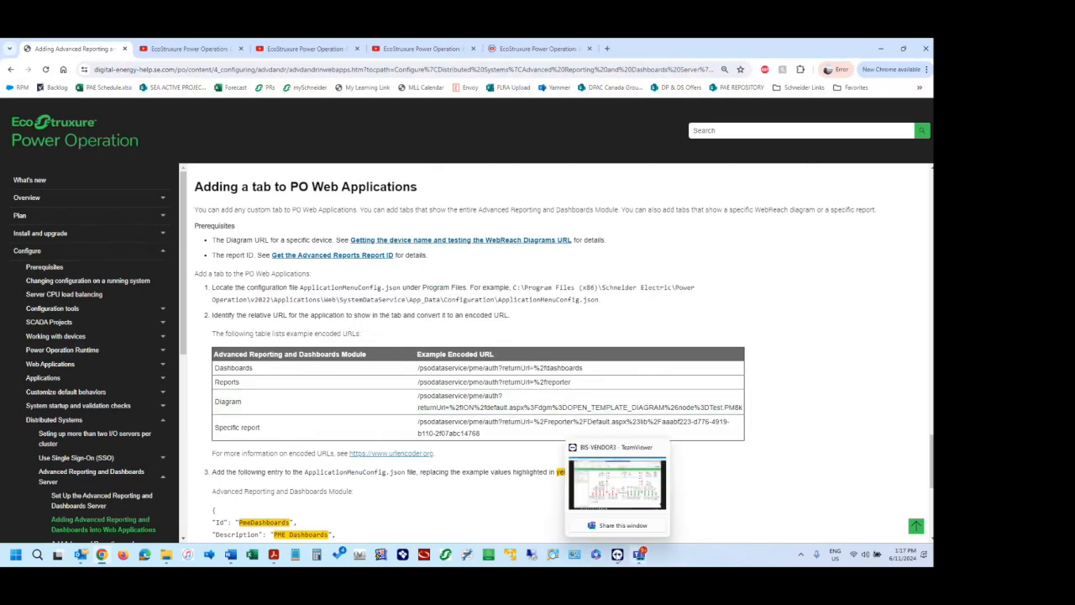
{"action": "left_click", "coordinate": [618, 496]}
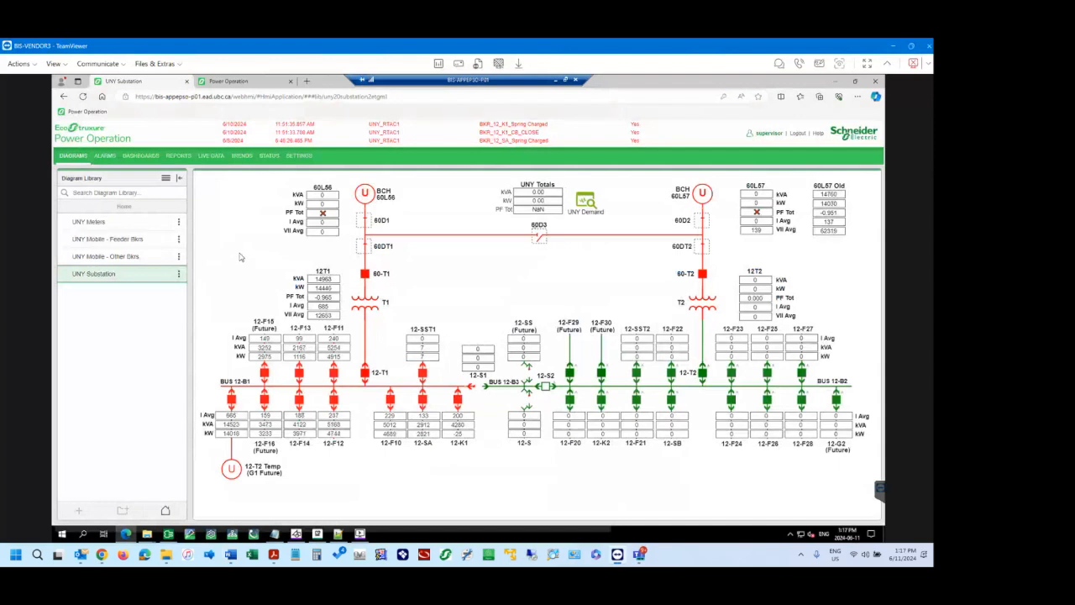
Bring up the File Explorer window showing the bin folder on the remote server.
{"action": "left_click", "coordinate": [151, 536]}
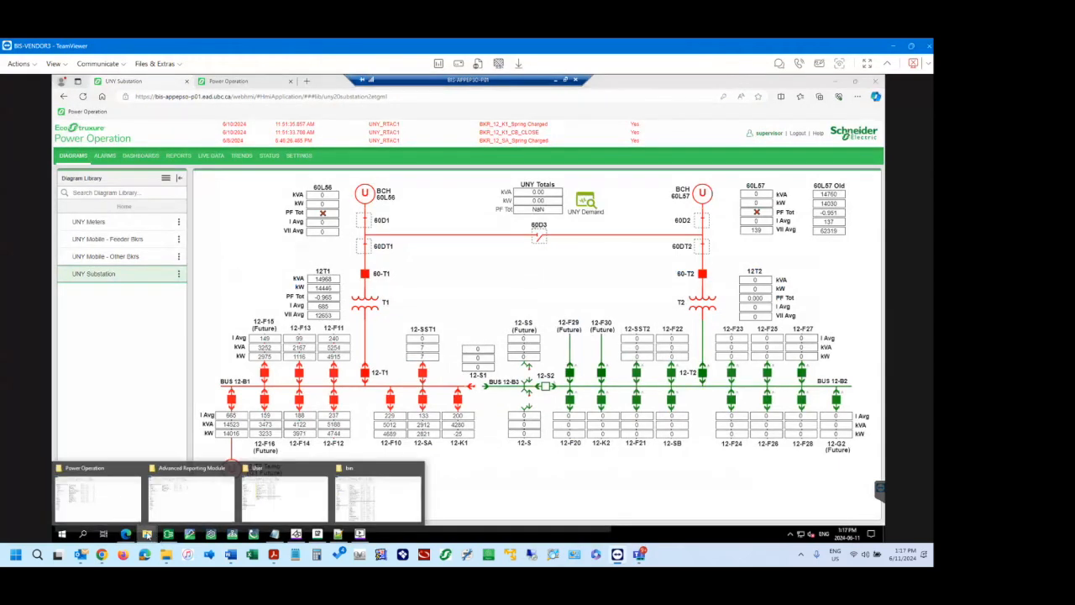
{"action": "left_click", "coordinate": [192, 495]}
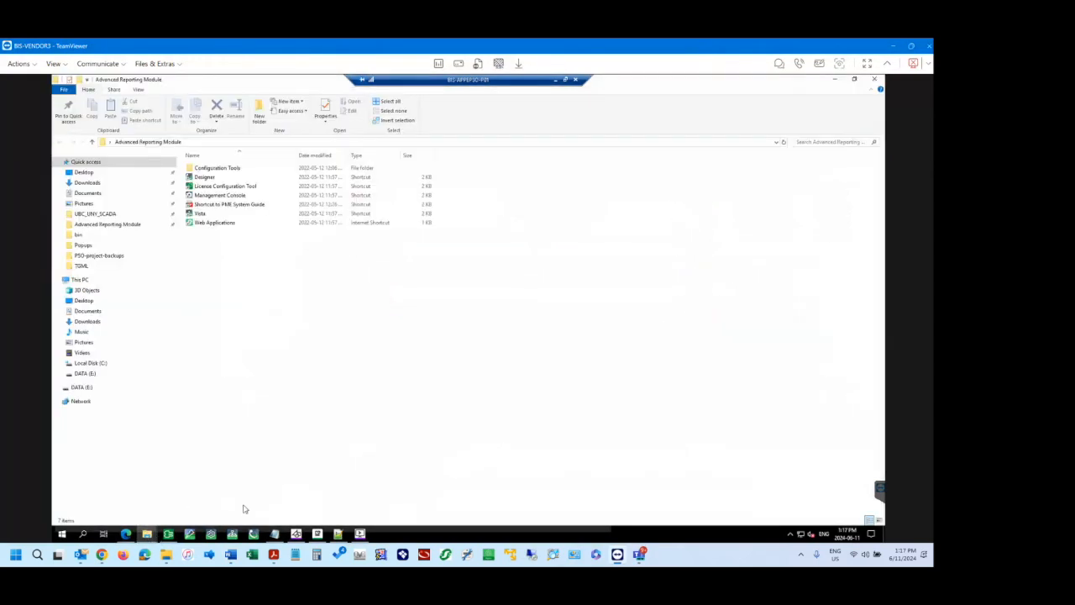
{"action": "left_click", "coordinate": [148, 534]}
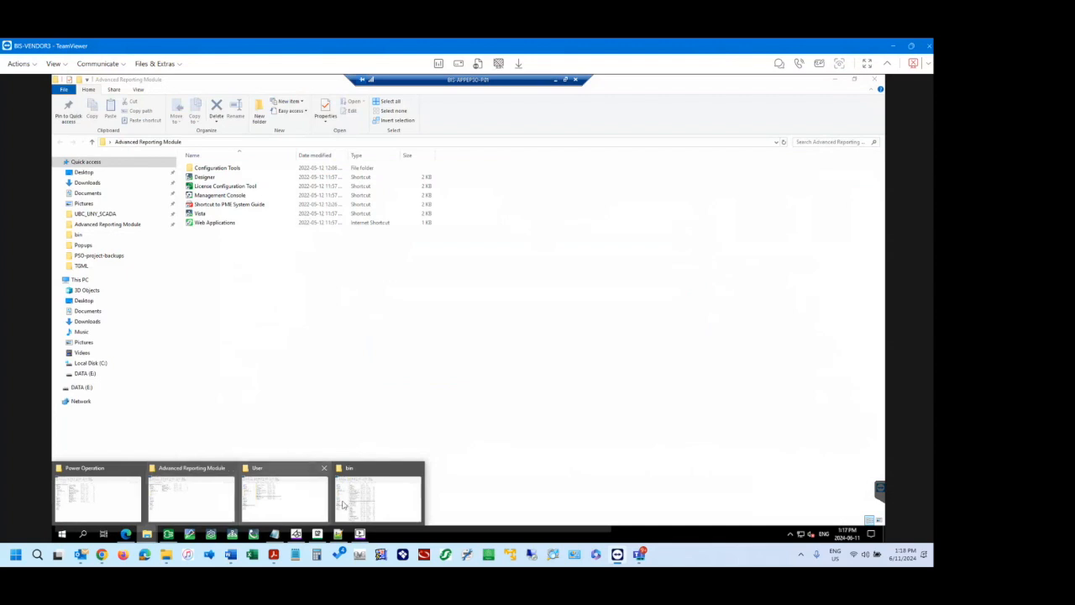
{"action": "left_click", "coordinate": [376, 502]}
Go to the copied SystemDataService\App_Data\Configuration path, changing its version folder to v2021.
{"action": "left_click", "coordinate": [489, 141]}
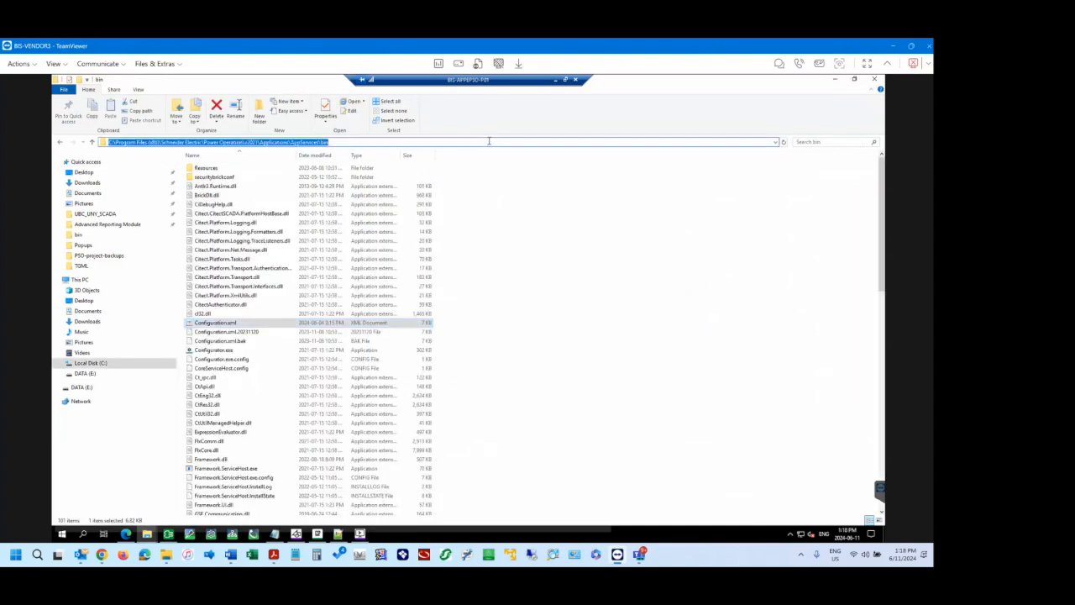
{"action": "key", "text": "ctrl+v"}
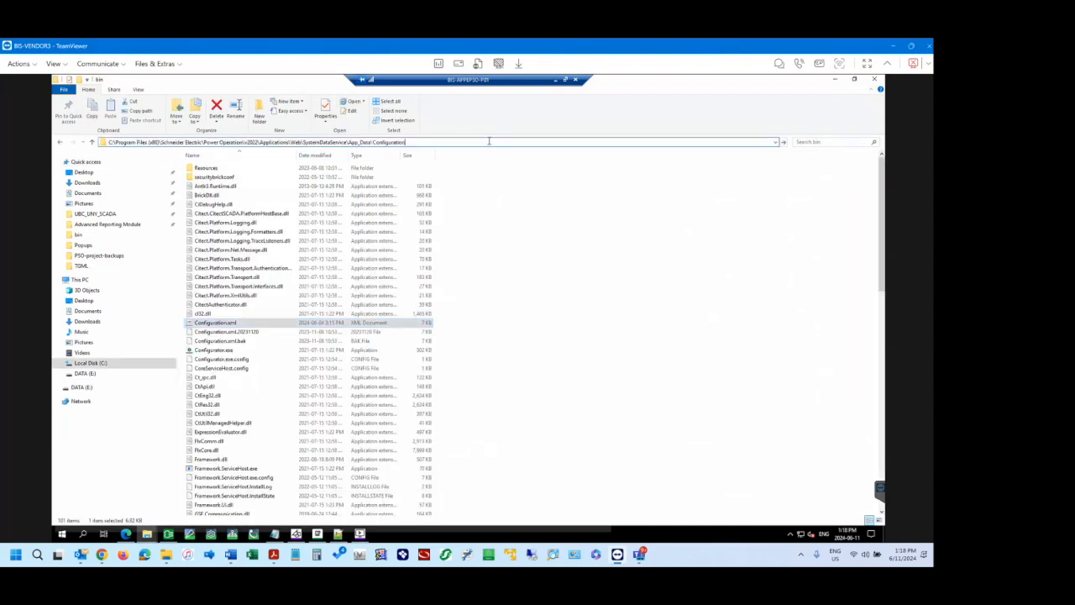
{"action": "key", "text": "Return"}
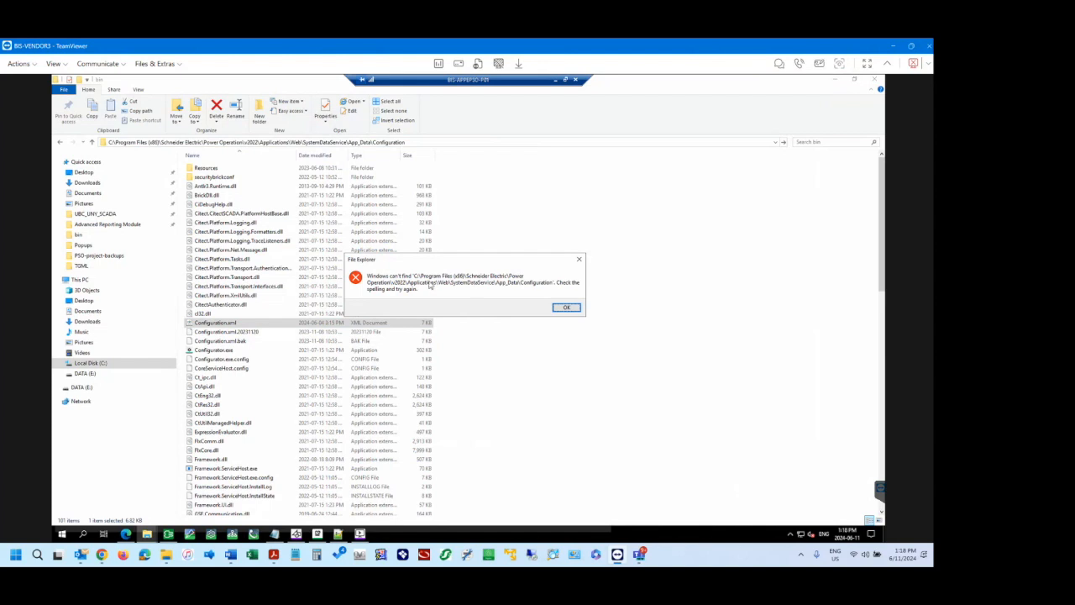
{"action": "left_click", "coordinate": [568, 309]}
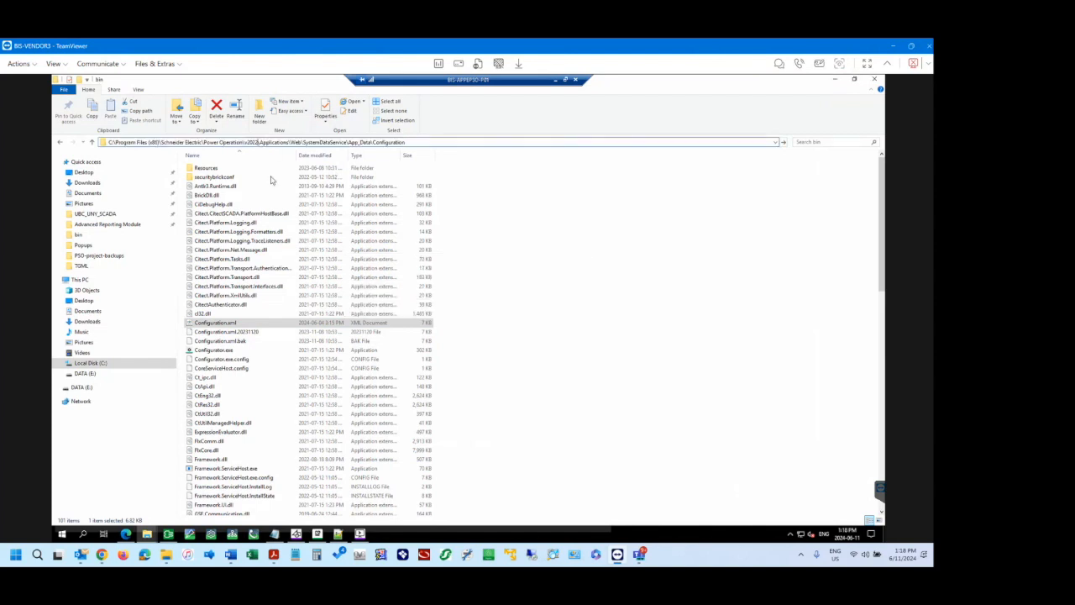
{"action": "key", "text": "BackSpace"}
{"action": "type", "text": "1"}
{"action": "key", "text": "Return"}
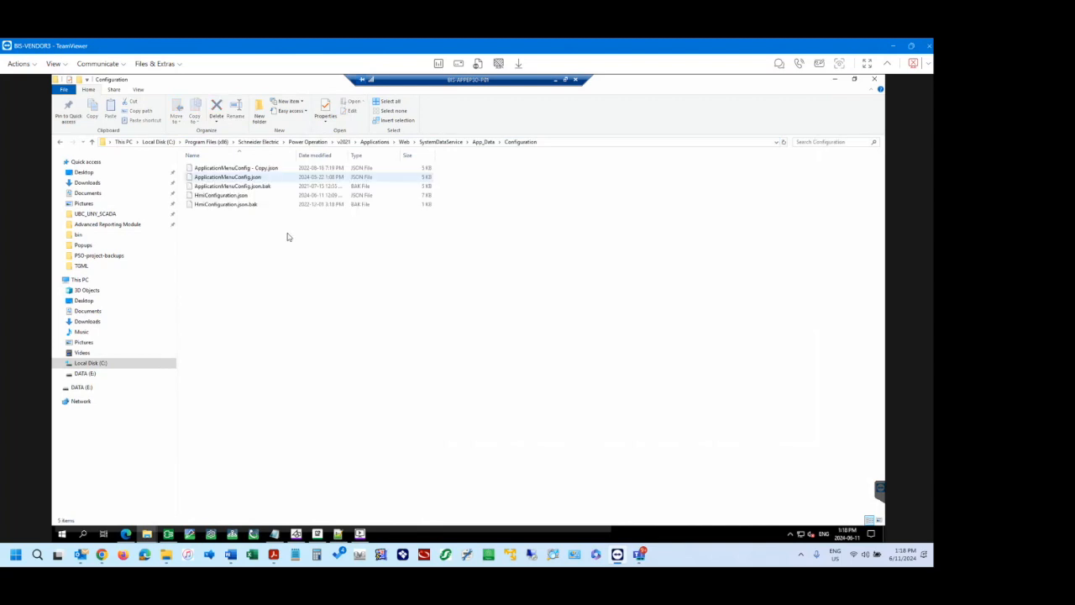
Widen the file list's Name column and open ApplicationMenuConfig.json in Notepad++.
{"action": "left_click_drag", "start_coordinate": [297, 156], "coordinate": [353, 160]}
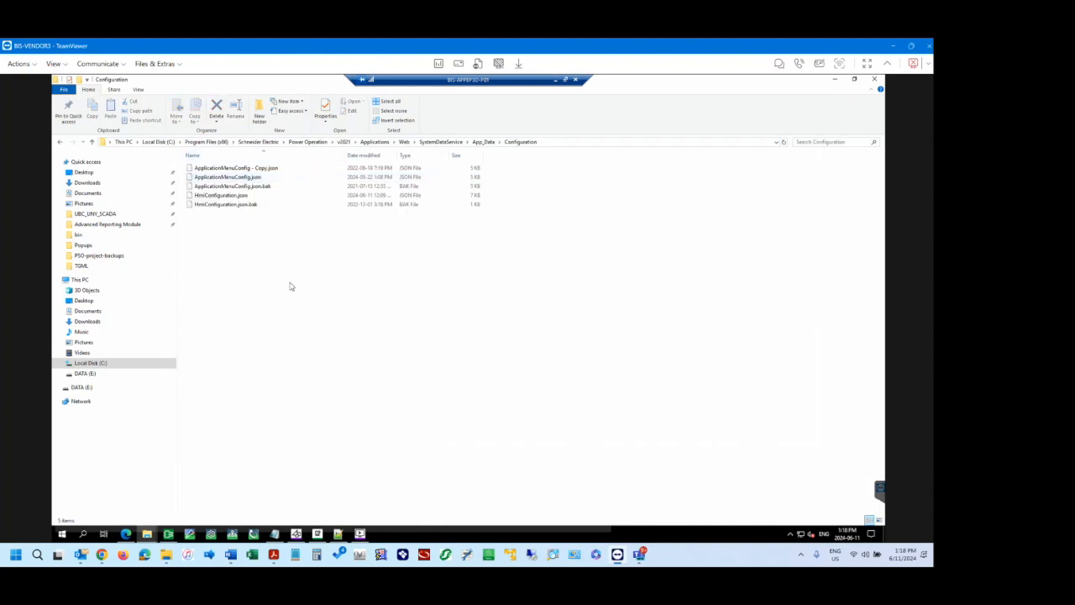
{"action": "left_click", "coordinate": [236, 178]}
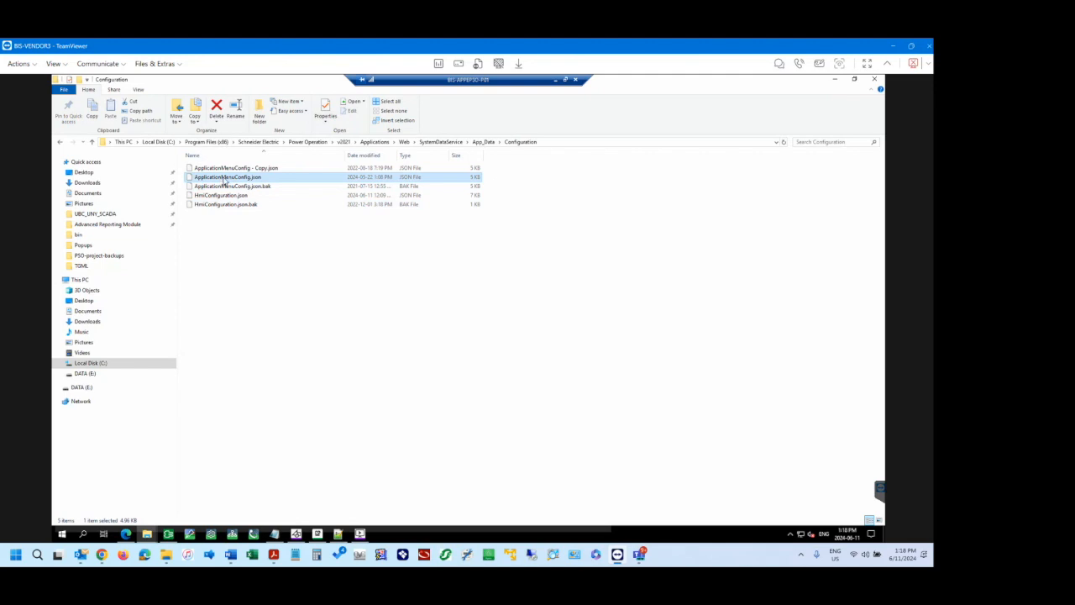
{"action": "right_click", "coordinate": [236, 180]}
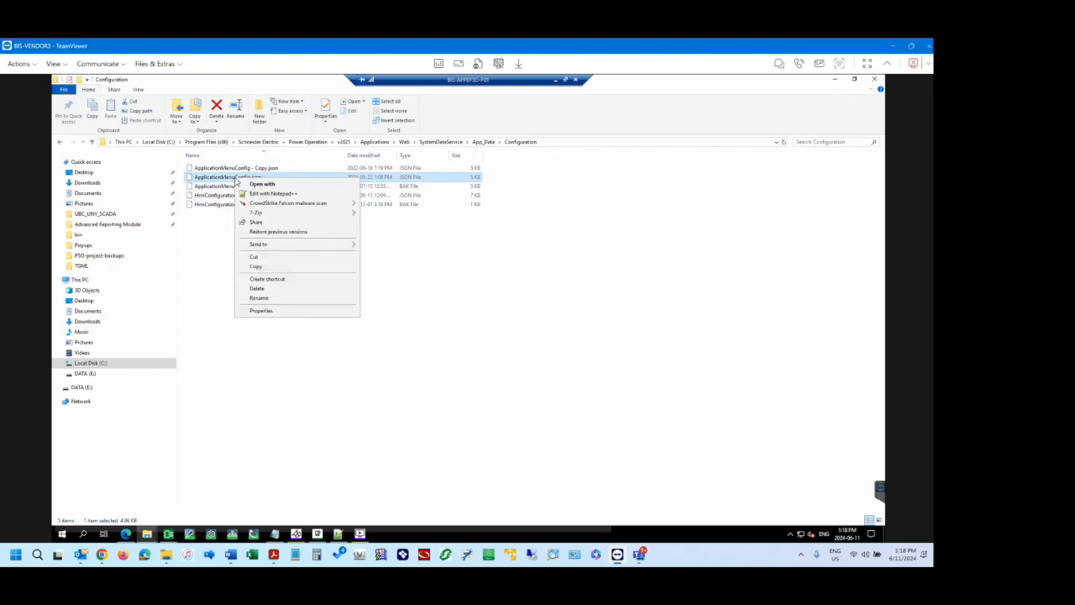
{"action": "left_click", "coordinate": [273, 193]}
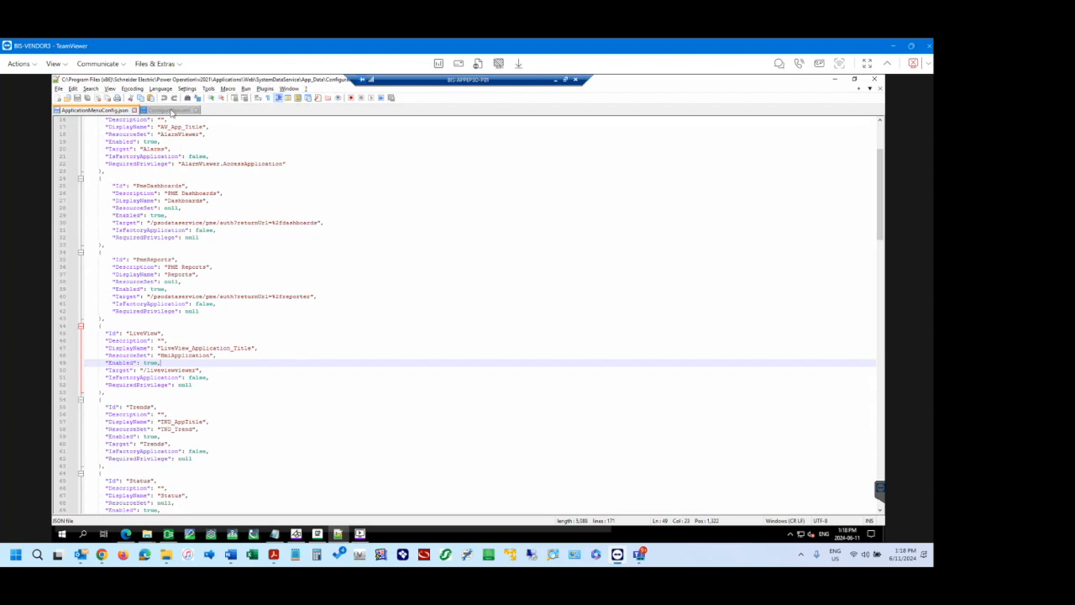
Examine the HmiApplication, Alarms, PmeDashboards and PmeReports entries in ApplicationMenuConfig.json.
{"action": "left_click", "coordinate": [223, 193]}
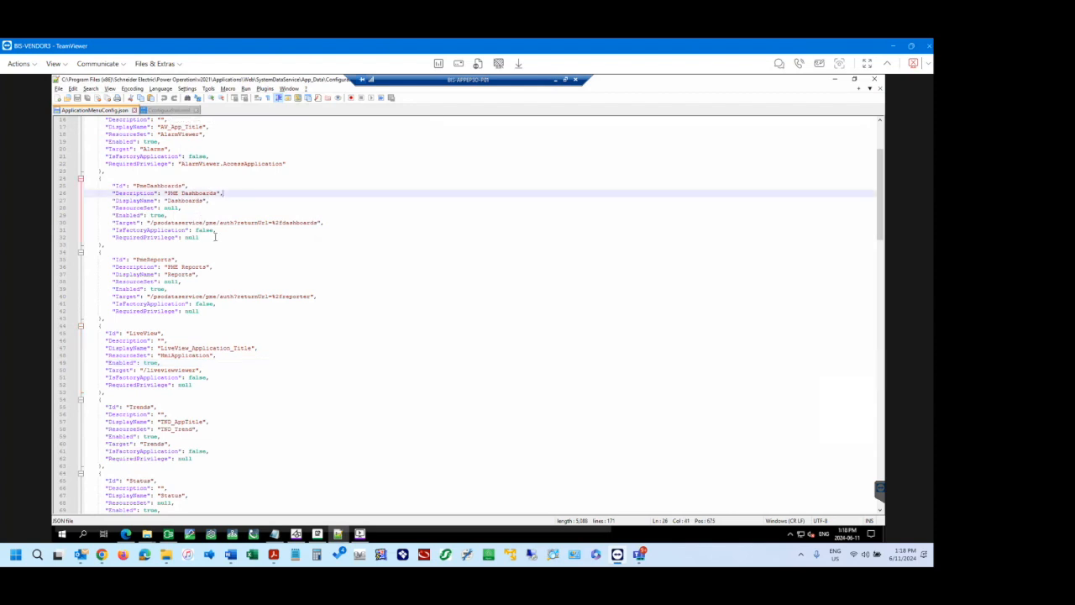
{"action": "left_click", "coordinate": [237, 206]}
{"action": "left_click", "coordinate": [256, 202]}
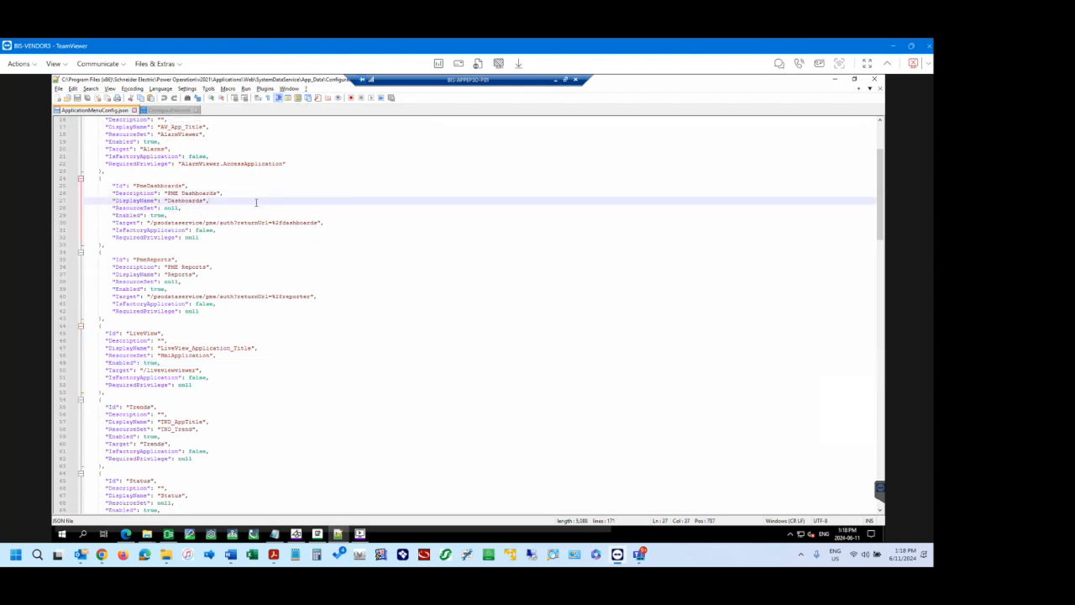
{"action": "scroll", "coordinate": [256, 203], "scroll_direction": "up", "scroll_amount": 5}
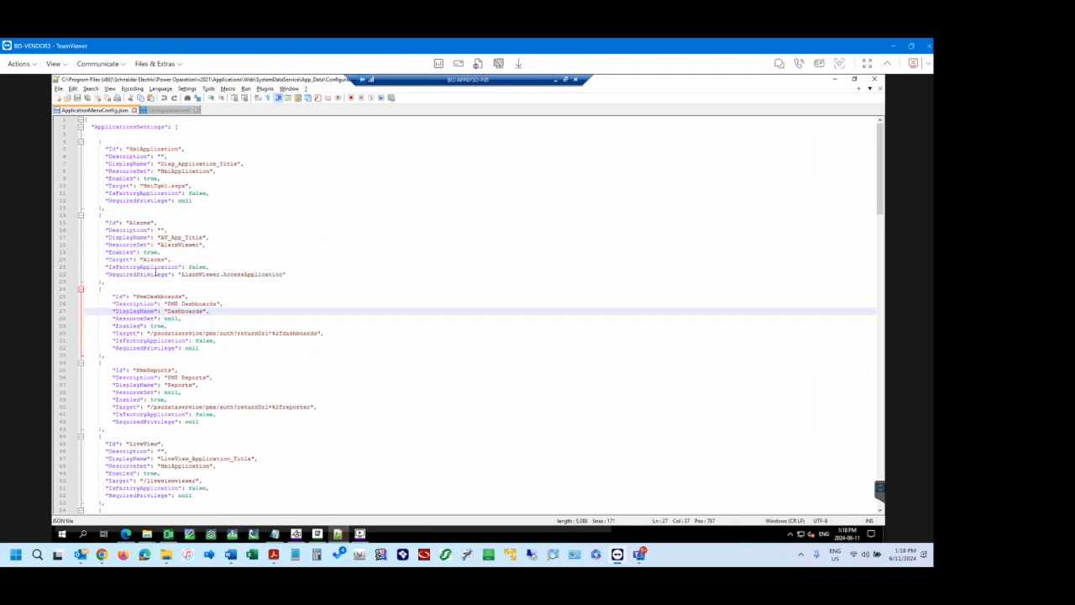
{"action": "scroll", "coordinate": [155, 273], "scroll_direction": "down", "scroll_amount": 3}
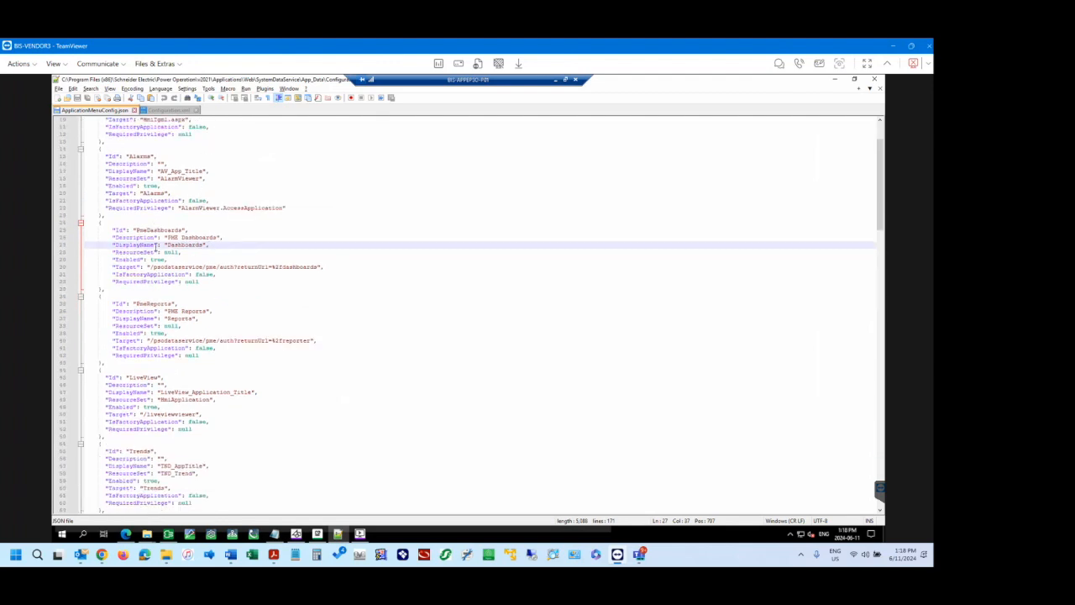
{"action": "scroll", "coordinate": [147, 172], "scroll_direction": "up", "scroll_amount": 3}
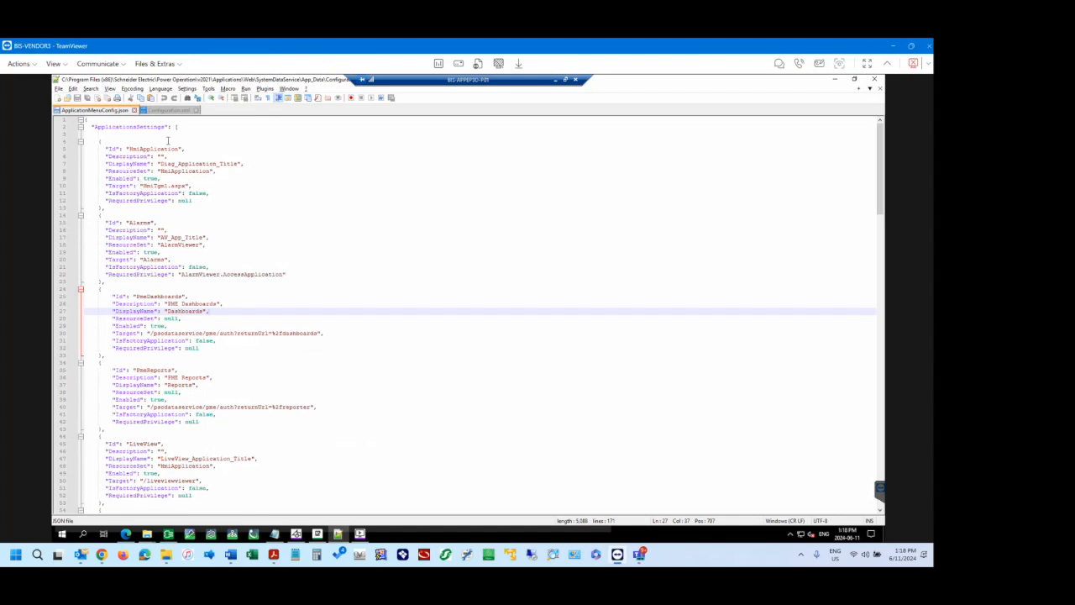
{"action": "left_click_drag", "start_coordinate": [98, 141], "coordinate": [118, 208]}
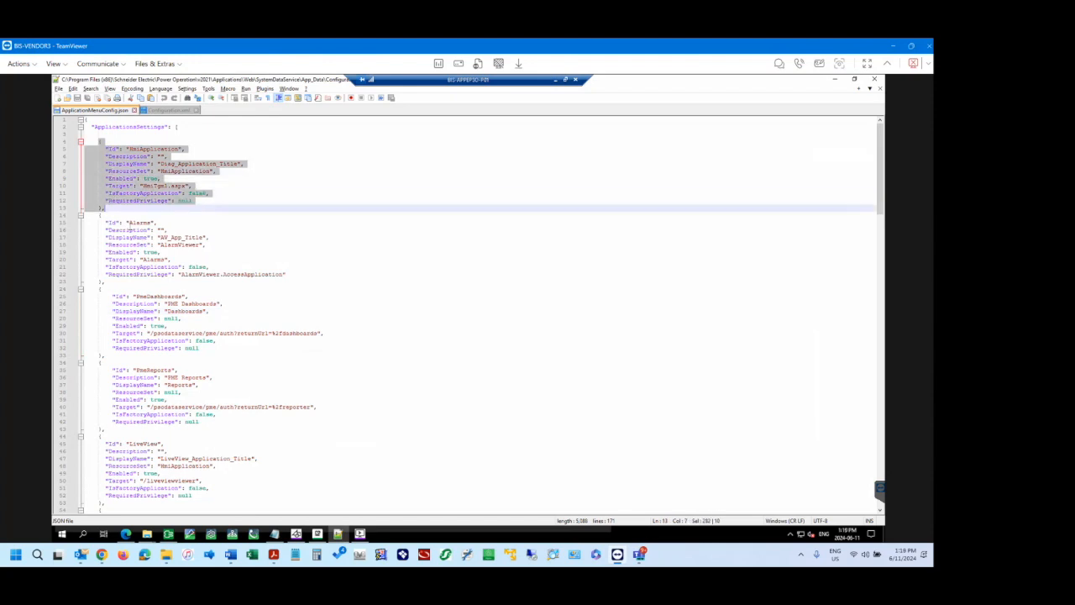
{"action": "left_click", "coordinate": [103, 222]}
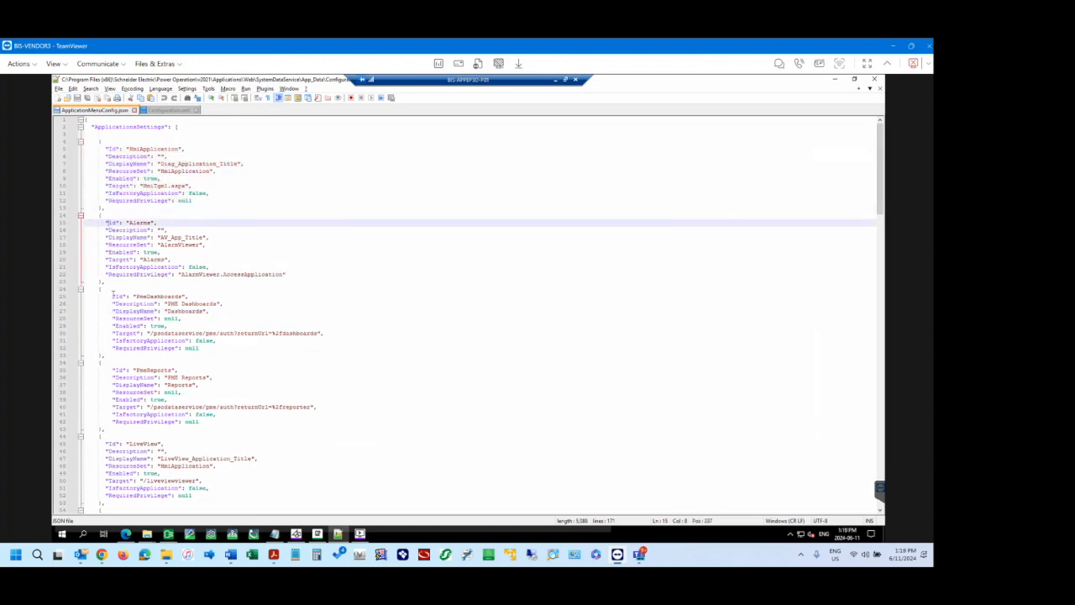
Compare the order of the entries in ApplicationMenuConfig.json with the tabs in the Power Operation web application.
{"action": "left_click", "coordinate": [125, 533]}
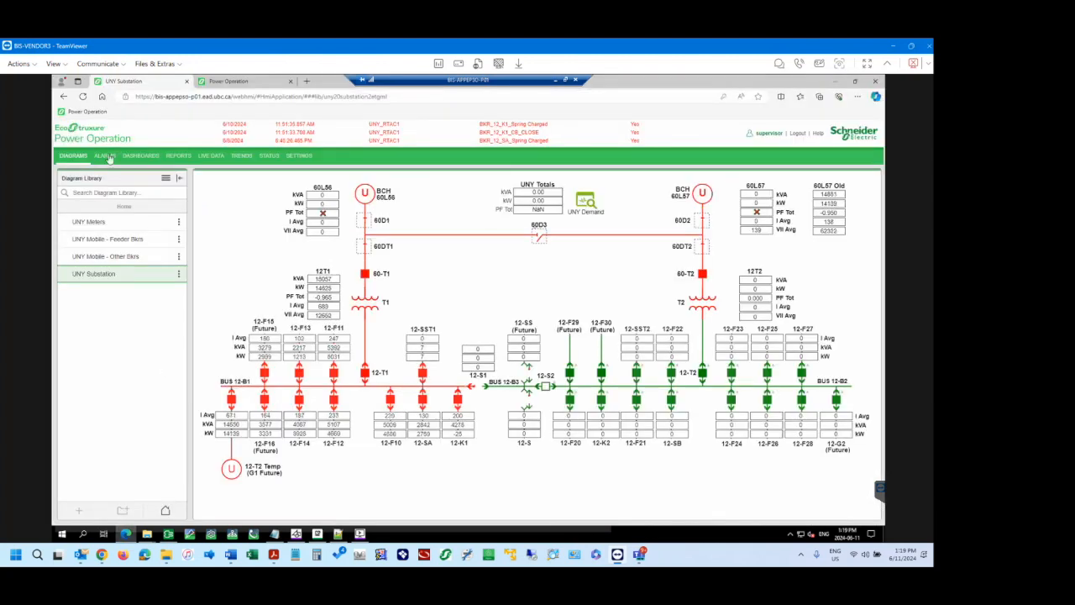
{"action": "left_click", "coordinate": [340, 534]}
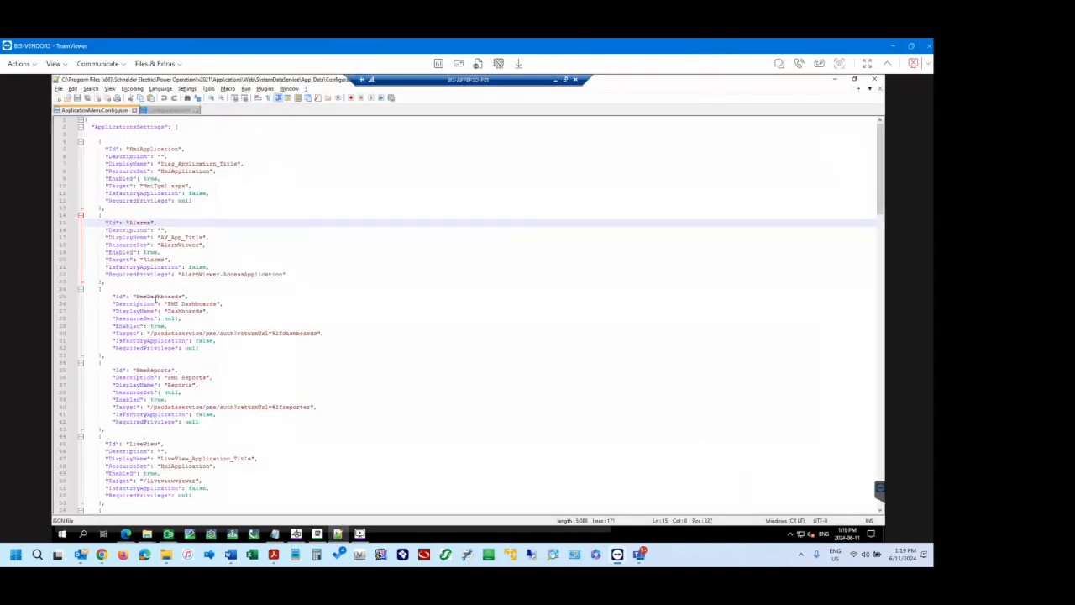
{"action": "scroll", "coordinate": [156, 457], "scroll_direction": "down", "scroll_amount": 2}
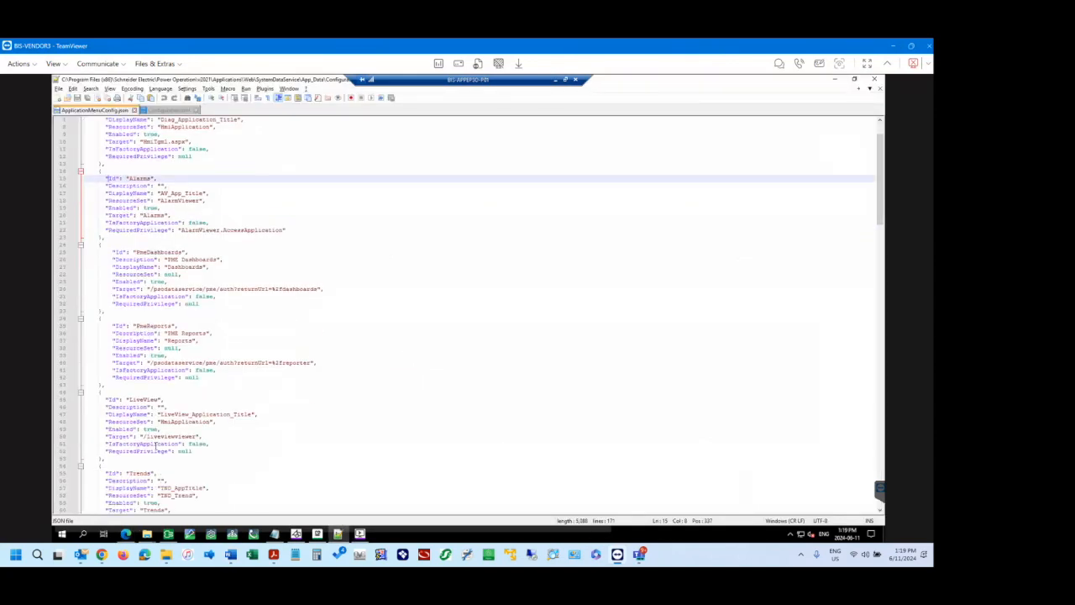
{"action": "scroll", "coordinate": [156, 422], "scroll_direction": "down", "scroll_amount": 7}
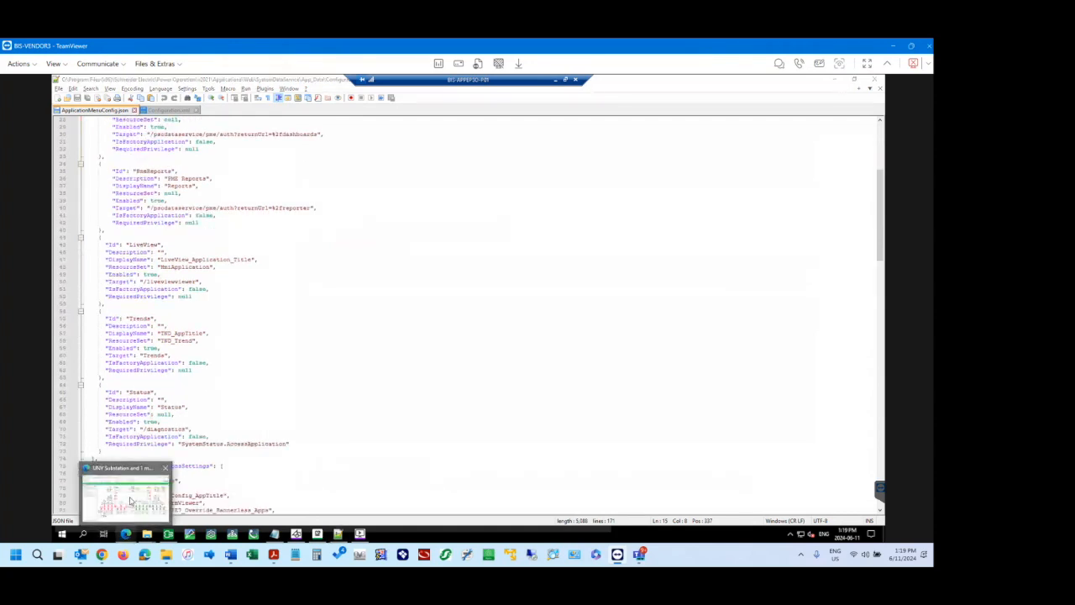
{"action": "left_click", "coordinate": [128, 503]}
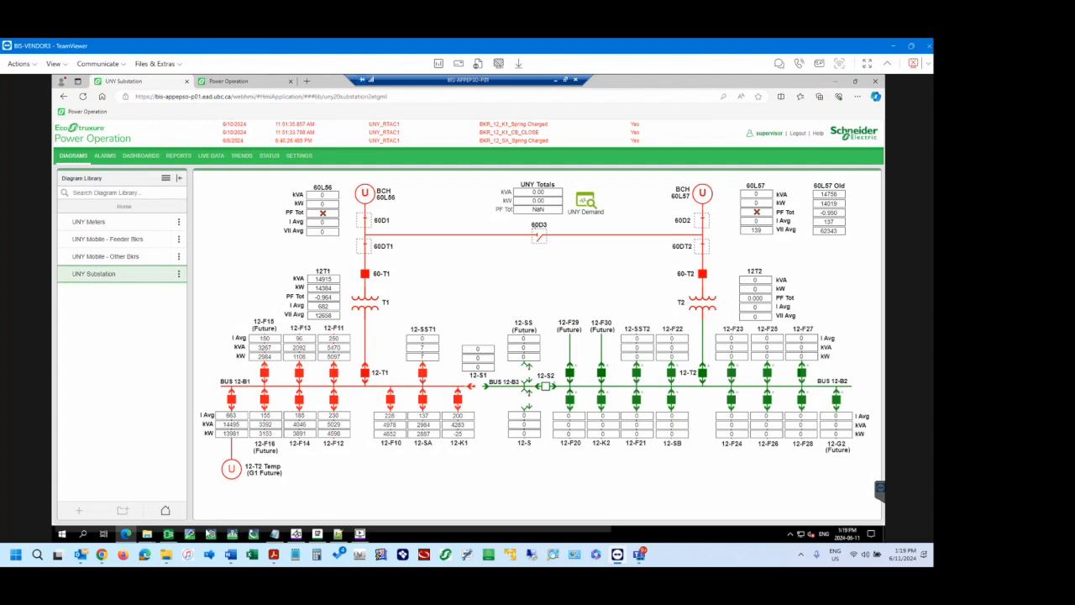
{"action": "mouse_move", "coordinate": [154, 538]}
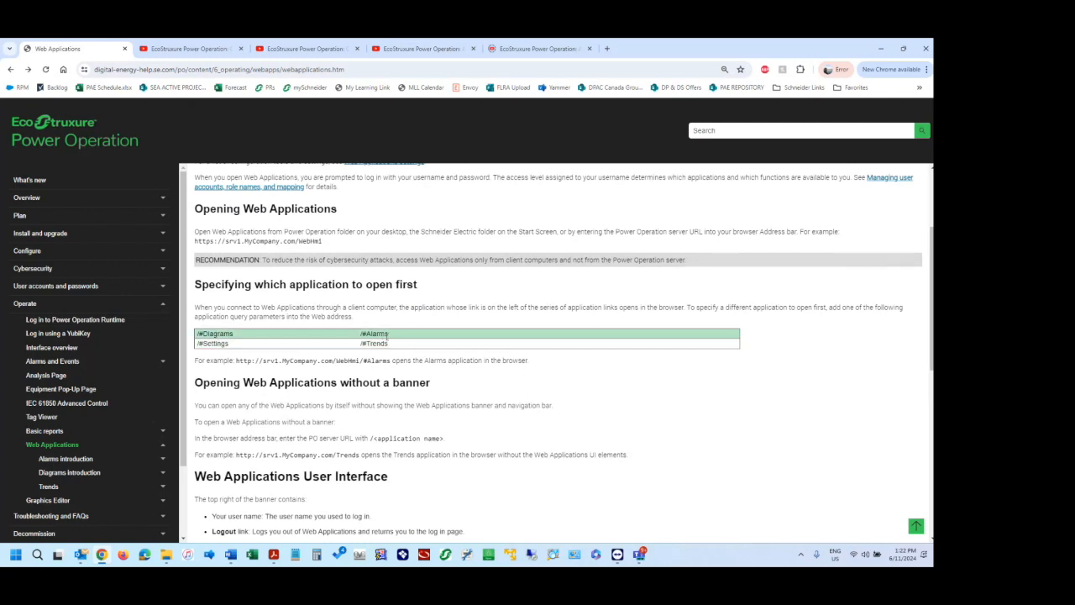
Following the help page's highlighted Alarms example, load the server's webhmi/#Alarms address in the second browser tab of the TeamViewer session.
{"action": "left_click_drag", "start_coordinate": [389, 360], "coordinate": [237, 363]}
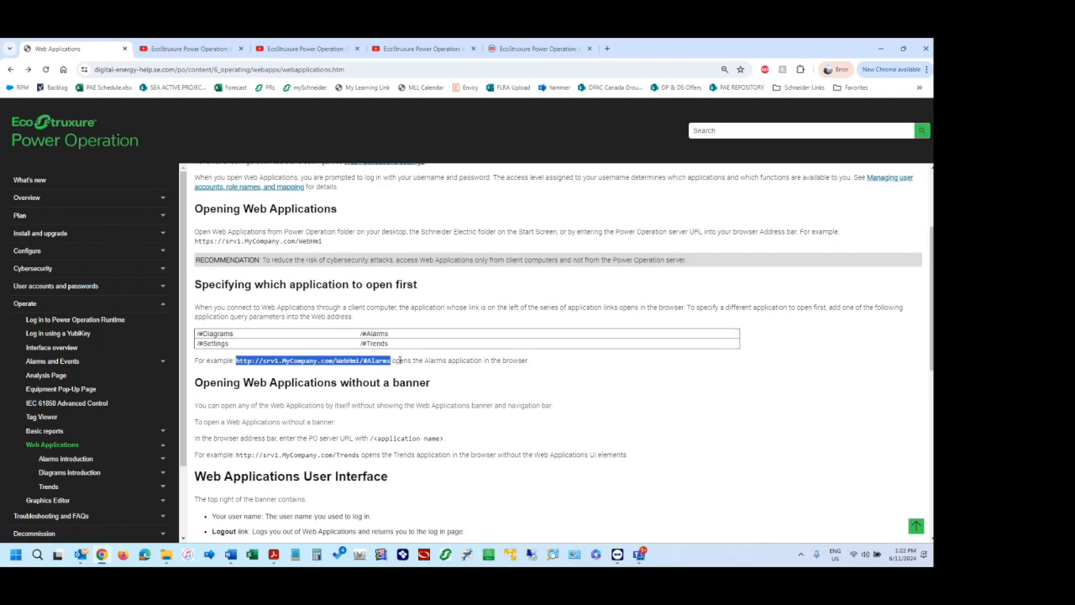
{"action": "left_click", "coordinate": [380, 362]}
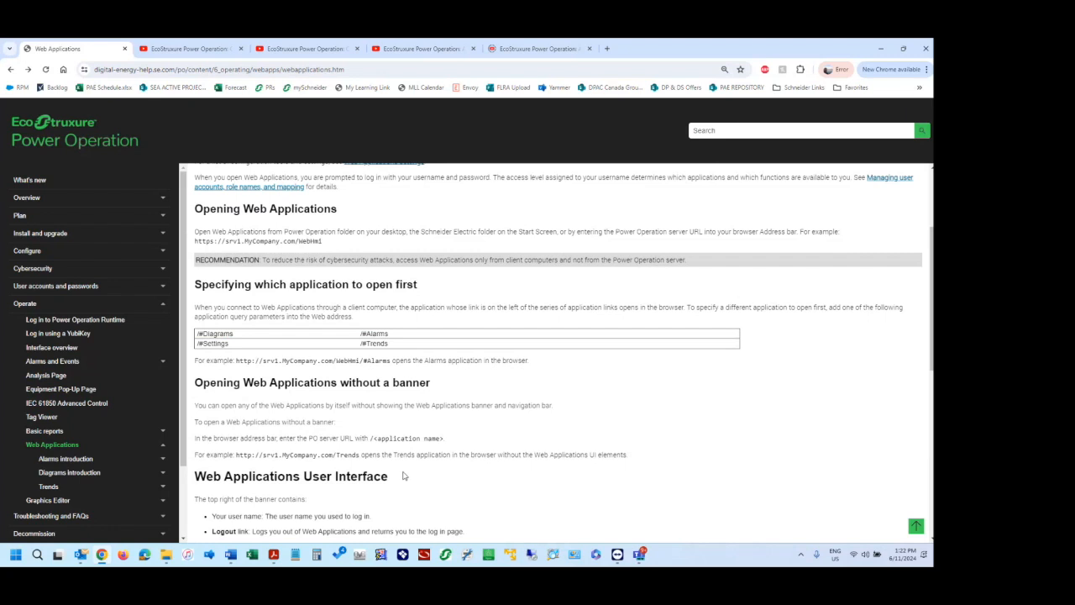
{"action": "mouse_move", "coordinate": [618, 555]}
{"action": "left_click", "coordinate": [618, 554]}
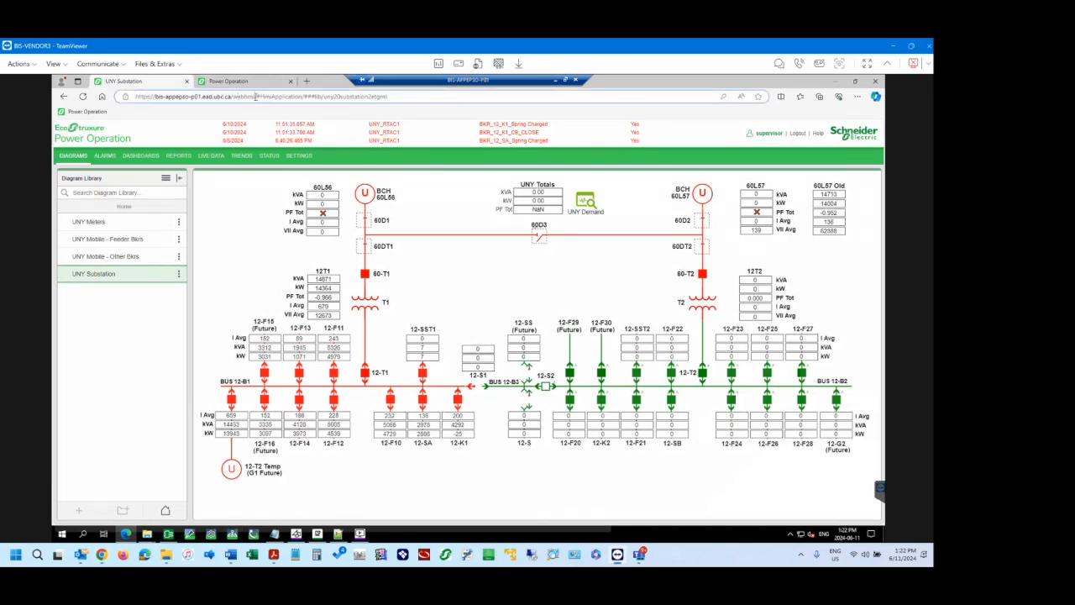
{"action": "left_click_drag", "start_coordinate": [255, 96], "coordinate": [133, 97]}
{"action": "key", "text": "ctrl+c"}
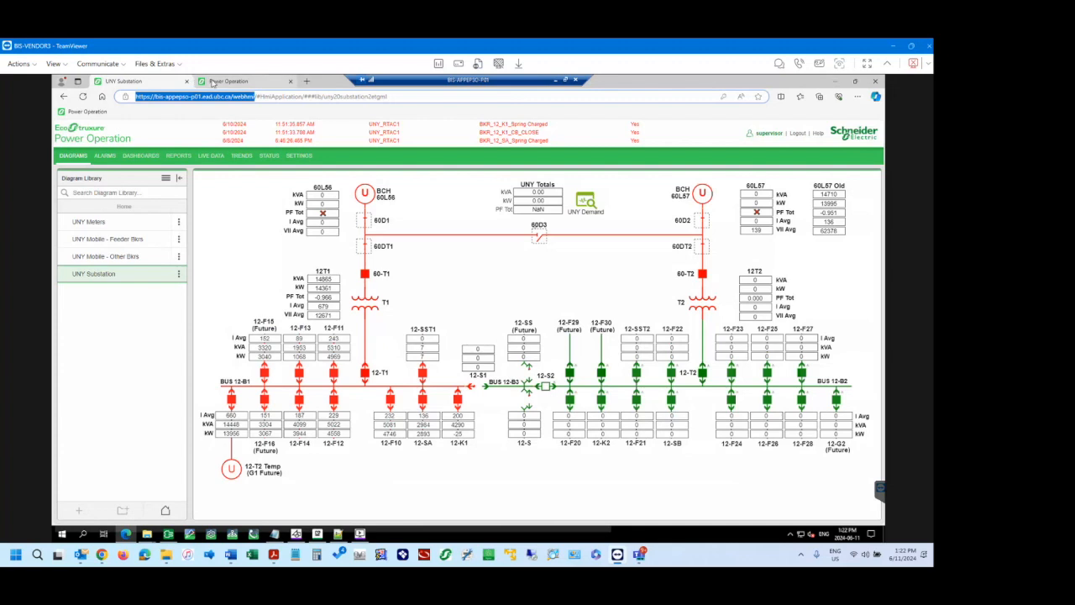
{"action": "left_click", "coordinate": [213, 82]}
{"action": "left_click", "coordinate": [244, 96]}
{"action": "key", "text": "ctrl+v"}
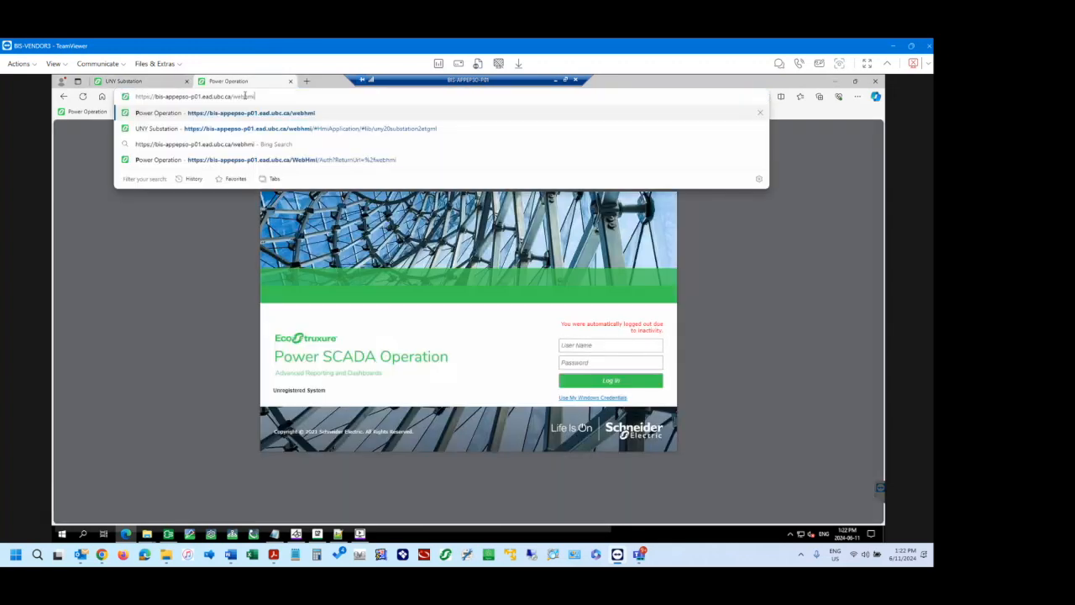
{"action": "type", "text": "/"}
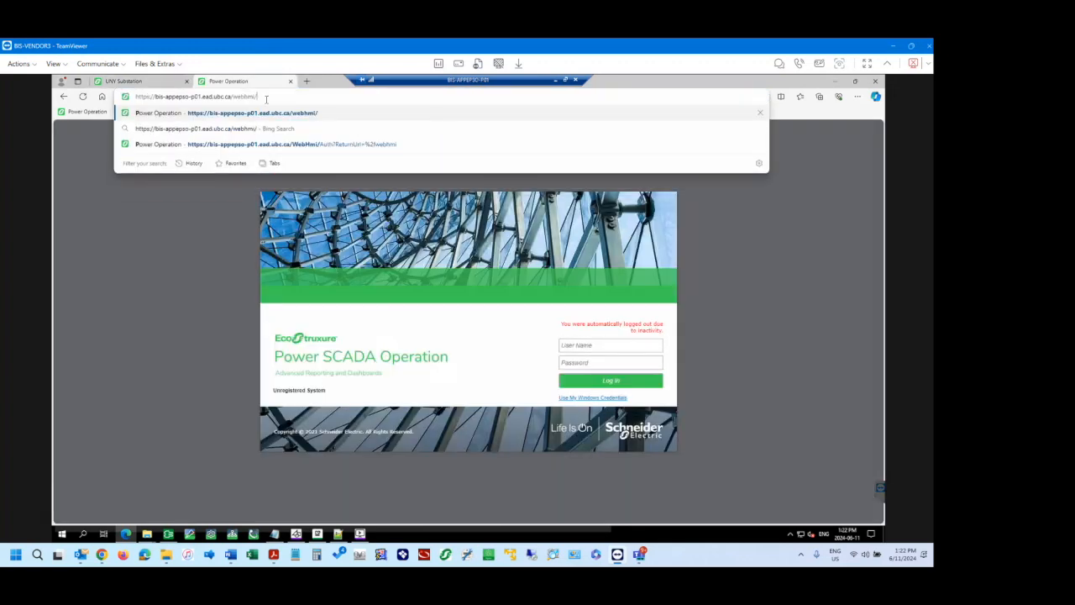
{"action": "type", "text": "#Alarms"}
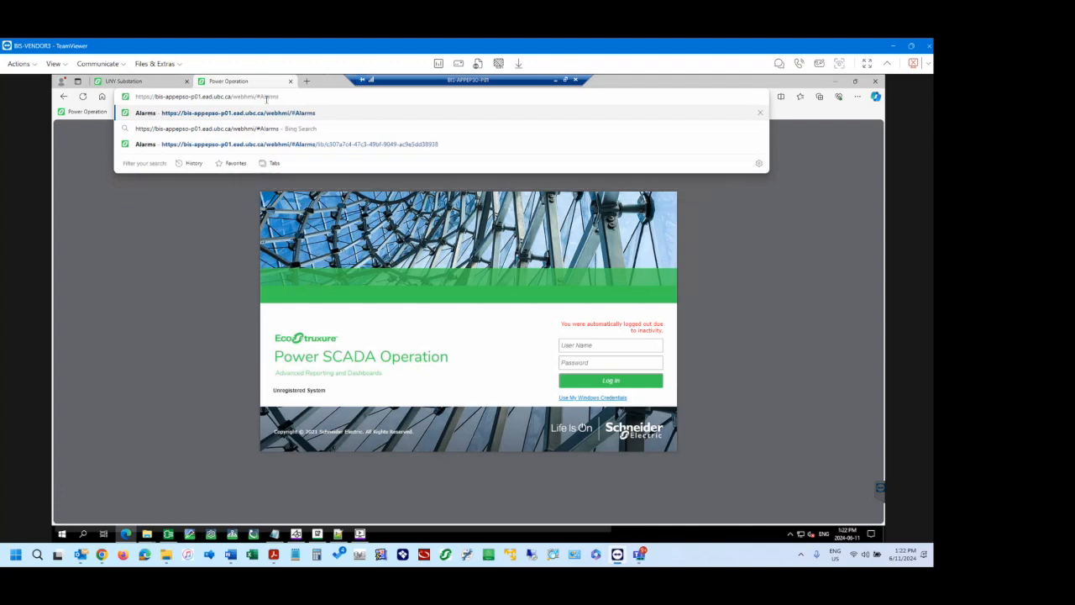
{"action": "key", "text": "Return"}
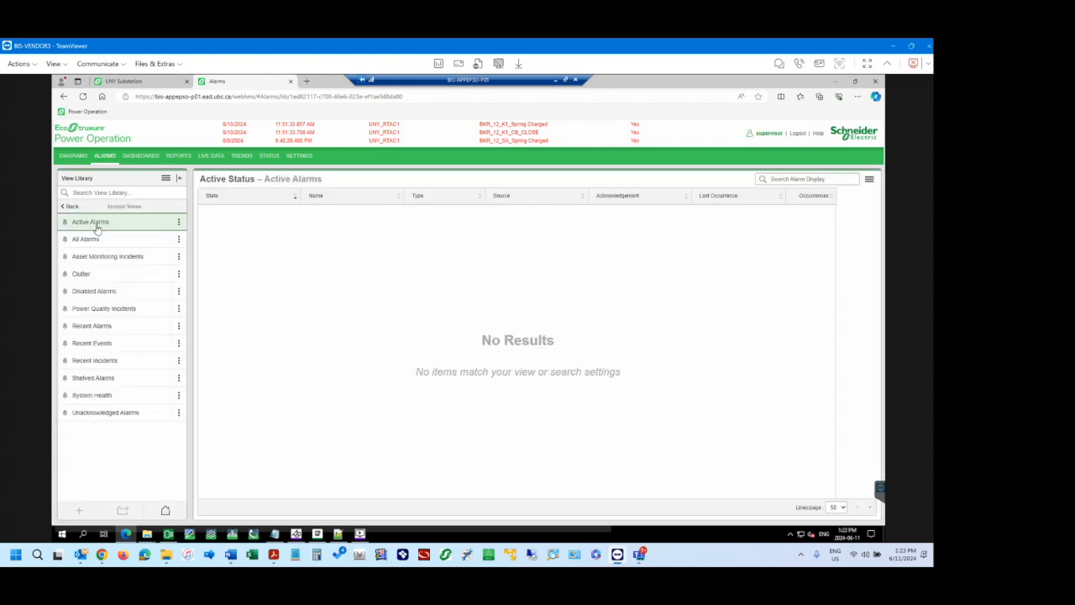
Review the reference links under Diagrams & TGML in the UBC EPO Training Word document, and return to the UNY Substation diagram in TeamViewer.
{"action": "key", "text": "alt+Tab"}
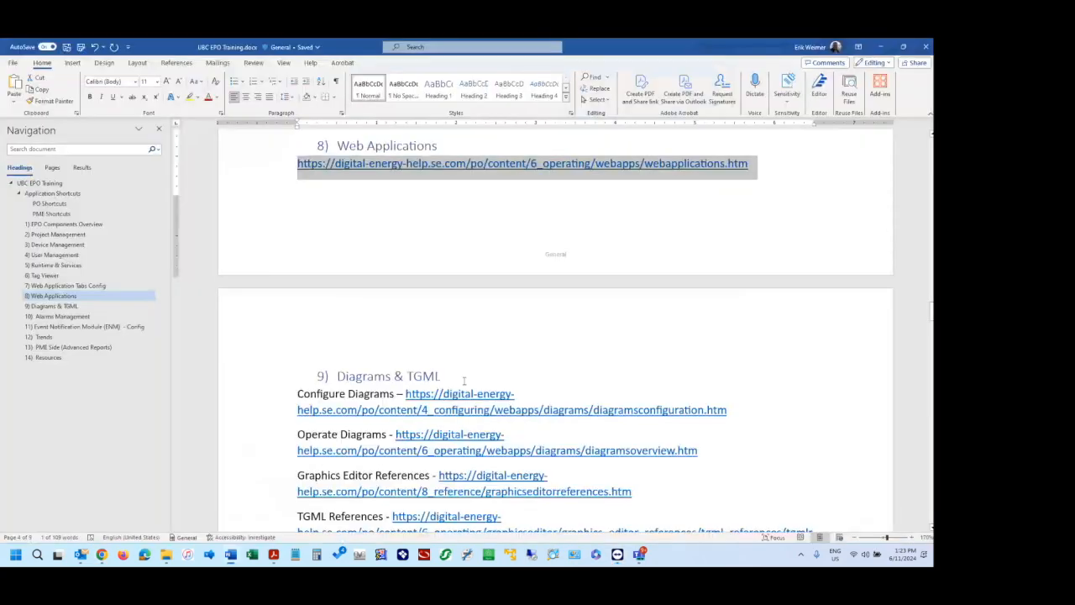
{"action": "scroll", "coordinate": [519, 259], "scroll_direction": "down", "scroll_amount": 4}
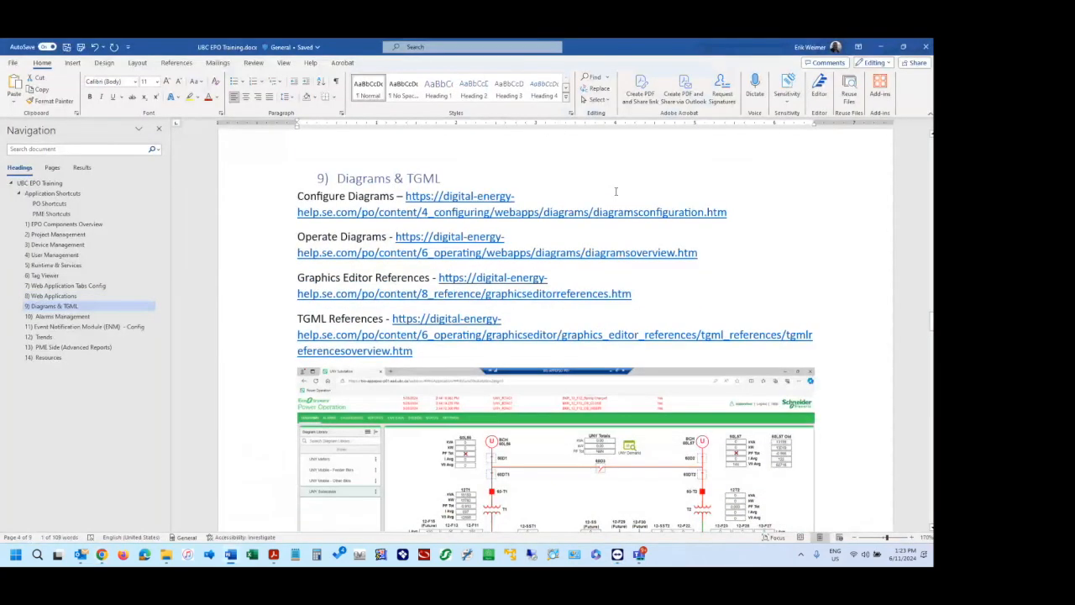
{"action": "left_click", "coordinate": [682, 183]}
{"action": "left_click", "coordinate": [644, 195]}
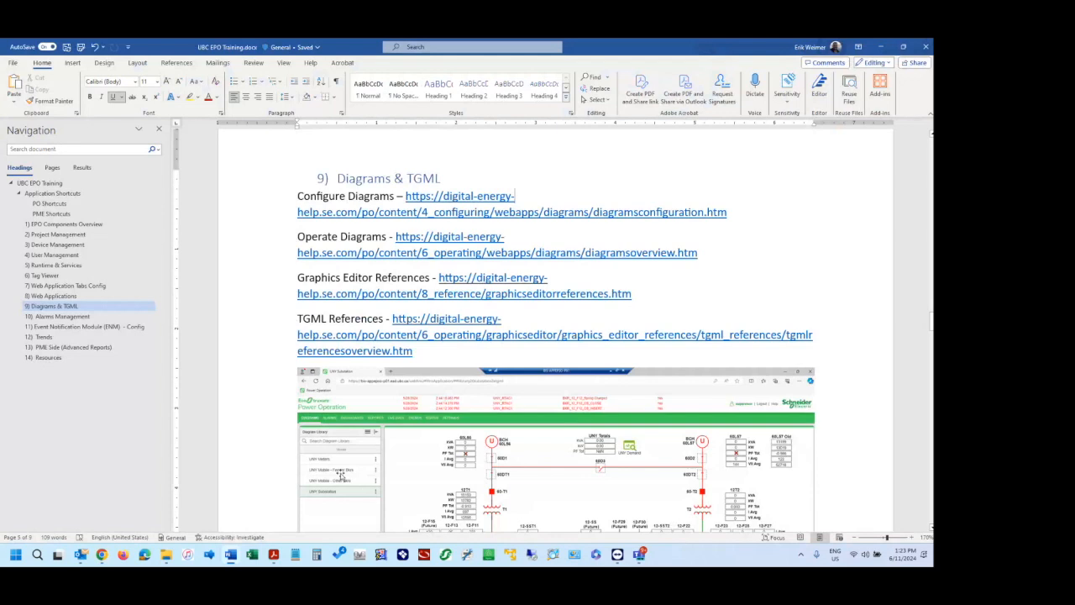
{"action": "mouse_move", "coordinate": [102, 558]}
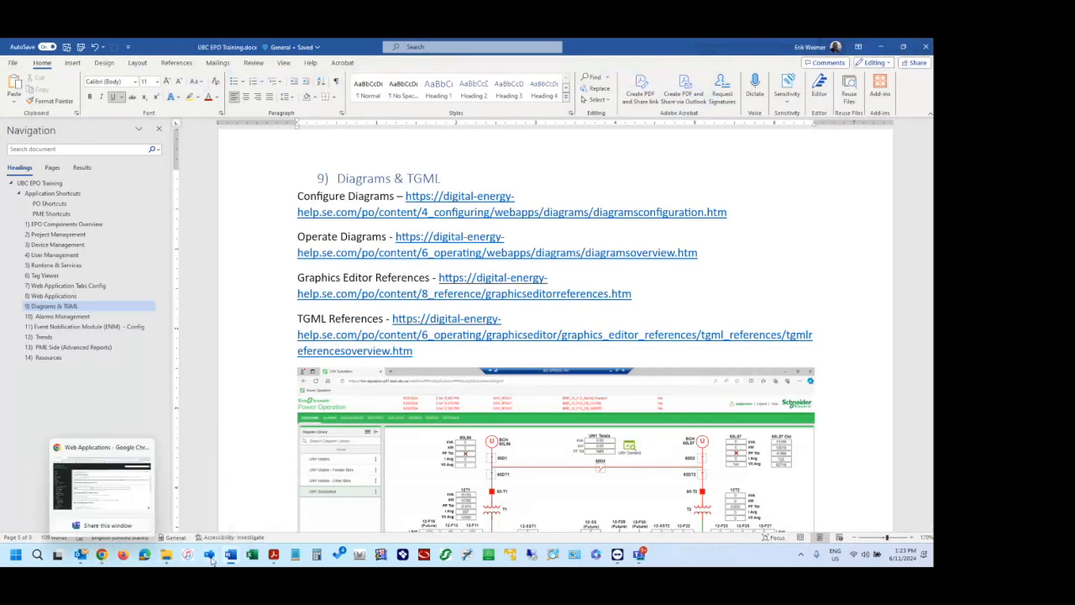
{"action": "mouse_move", "coordinate": [232, 560]}
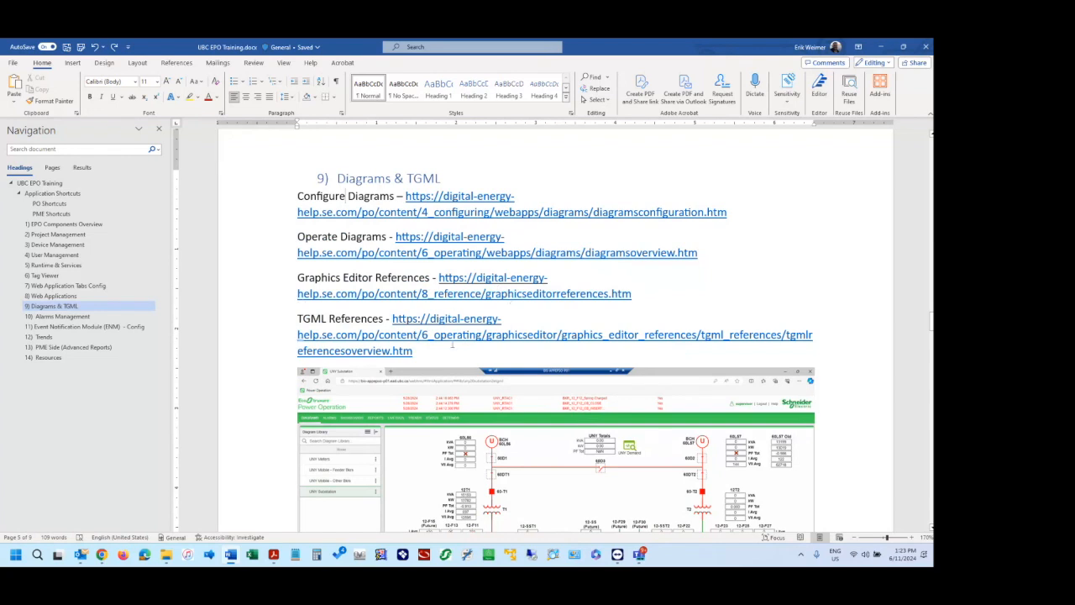
{"action": "scroll", "coordinate": [452, 344], "scroll_direction": "down", "scroll_amount": 2}
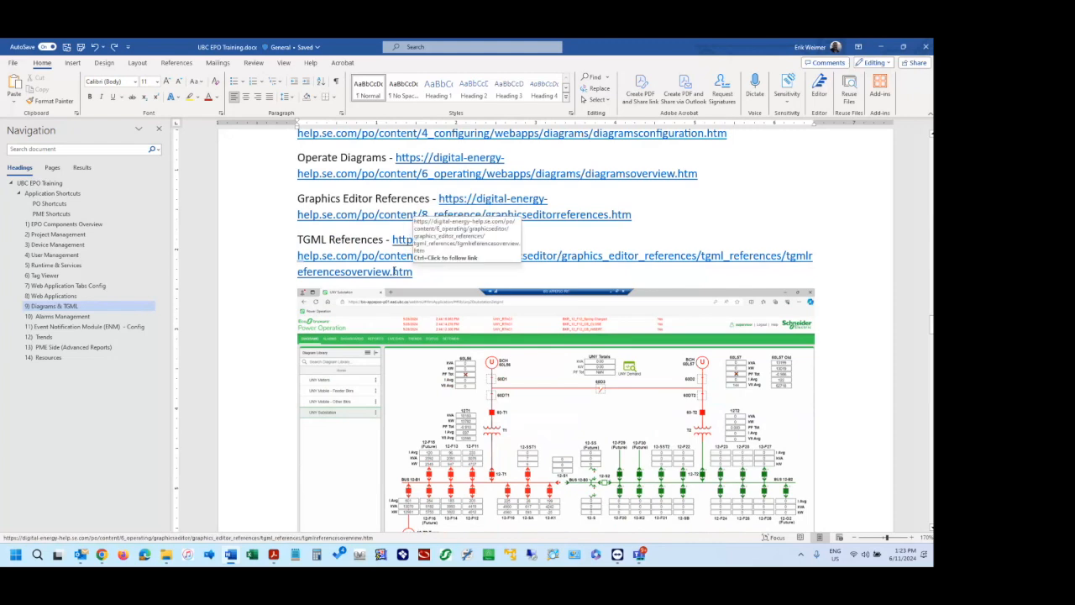
{"action": "mouse_move", "coordinate": [621, 558]}
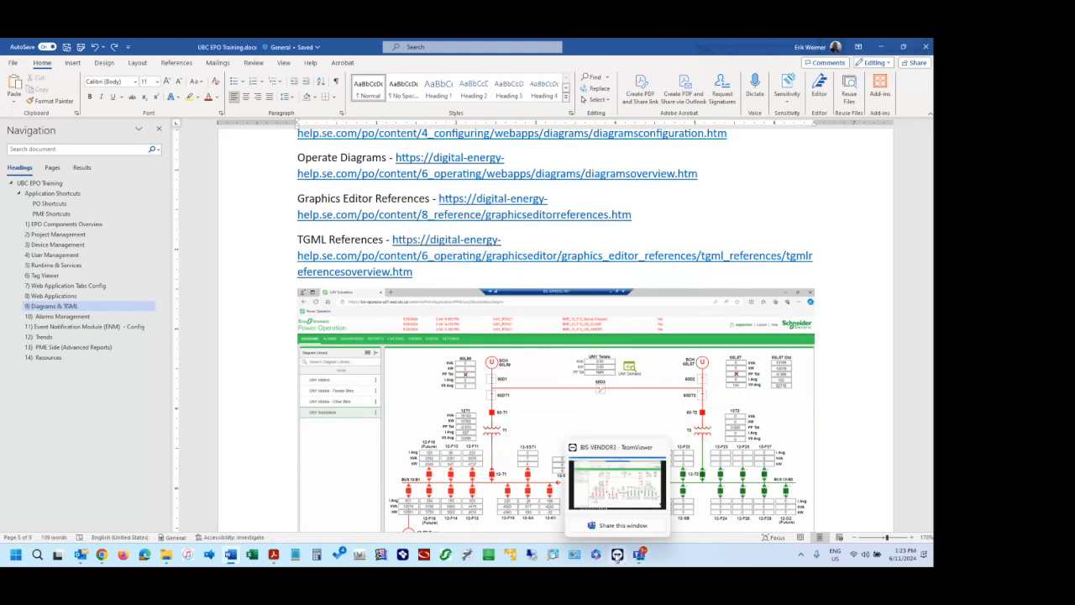
{"action": "left_click", "coordinate": [607, 458]}
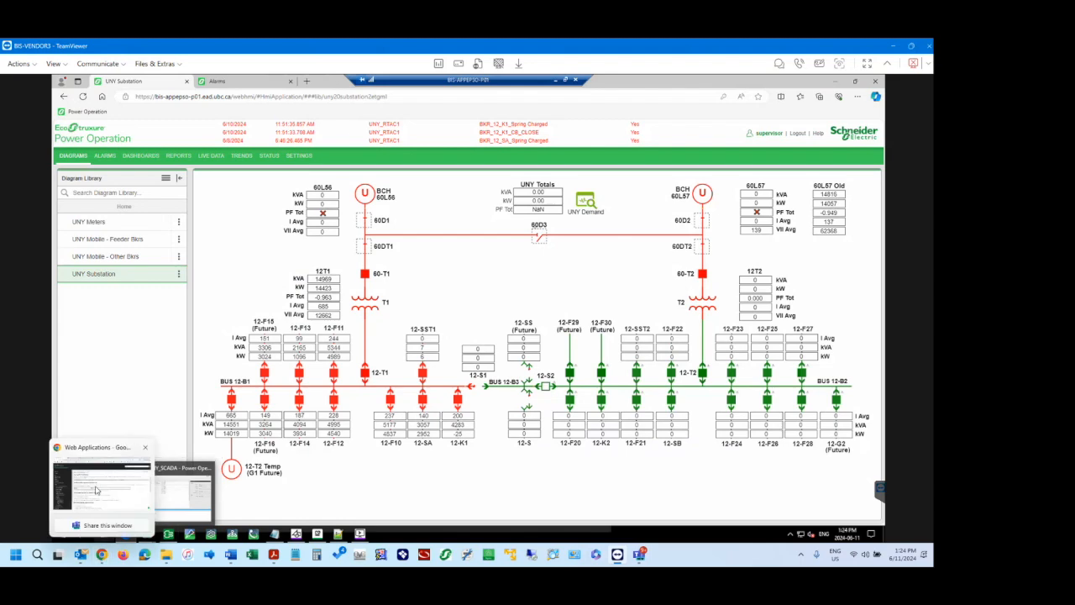
Open the copied diagramsconfiguration.htm link in Chrome and read its Adding graphics pages topic down to Saving and debugging.
{"action": "left_click", "coordinate": [99, 454]}
{"action": "left_click", "coordinate": [208, 71]}
{"action": "type", "text": "https://digital-energy-help.se.com/po/content/4_configuring/webapps/diagrams/diagramsconfiguration.htm"}
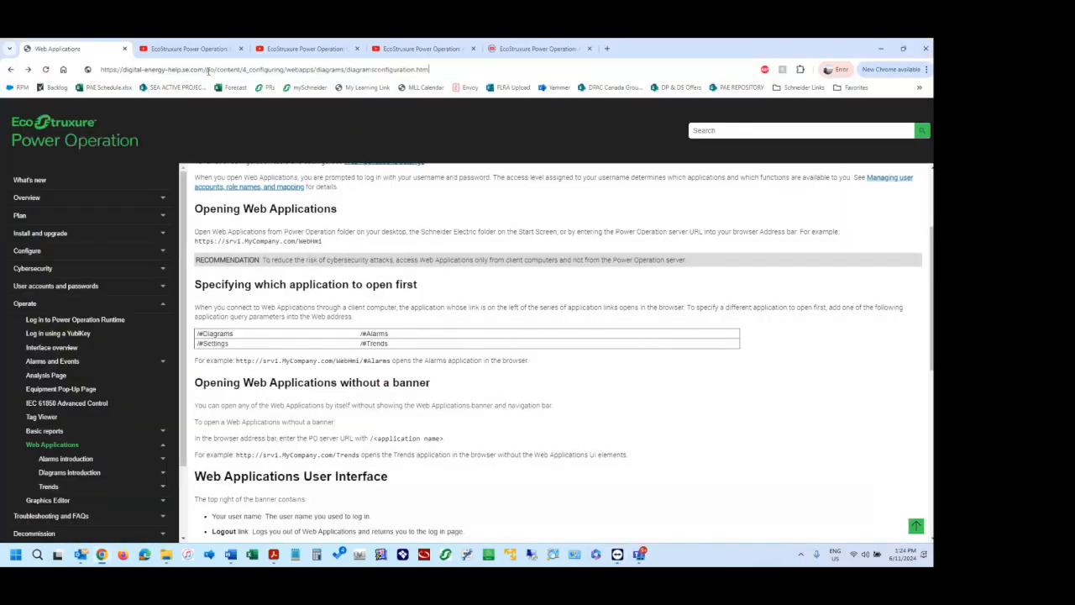
{"action": "key", "text": "Return"}
{"action": "left_click", "coordinate": [240, 272]}
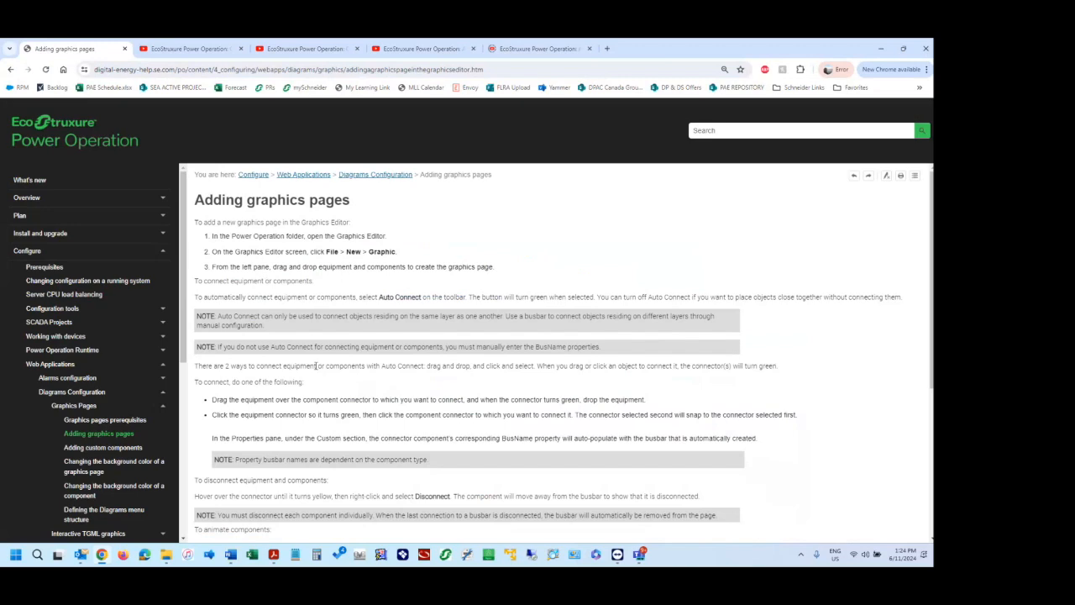
{"action": "scroll", "coordinate": [316, 366], "scroll_direction": "down", "scroll_amount": 3}
{"action": "scroll", "coordinate": [294, 361], "scroll_direction": "up", "scroll_amount": 3}
{"action": "scroll", "coordinate": [489, 542], "scroll_direction": "down", "scroll_amount": 2}
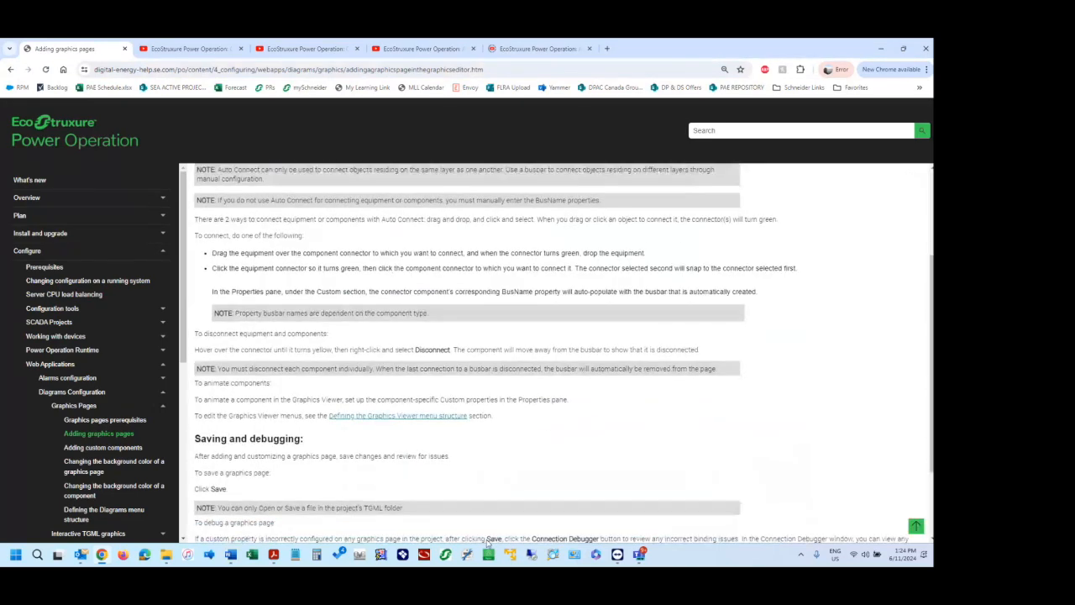
Switch to the TeamViewer session and open the TGML folder of the UBC_UNY_SCADA project in the v2021 User folder.
{"action": "mouse_move", "coordinate": [617, 555]}
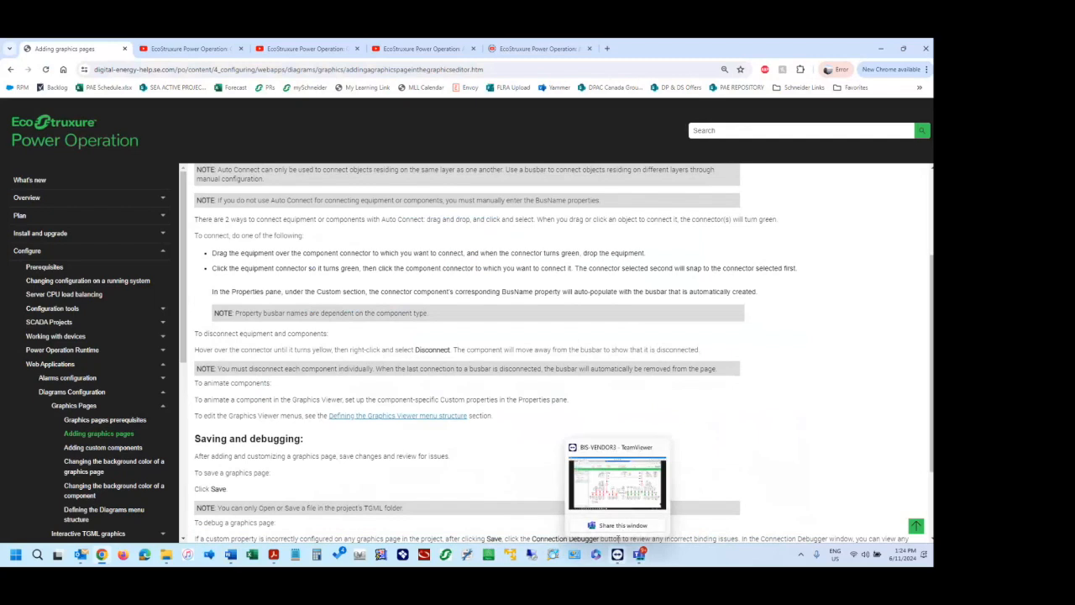
{"action": "left_click", "coordinate": [624, 496]}
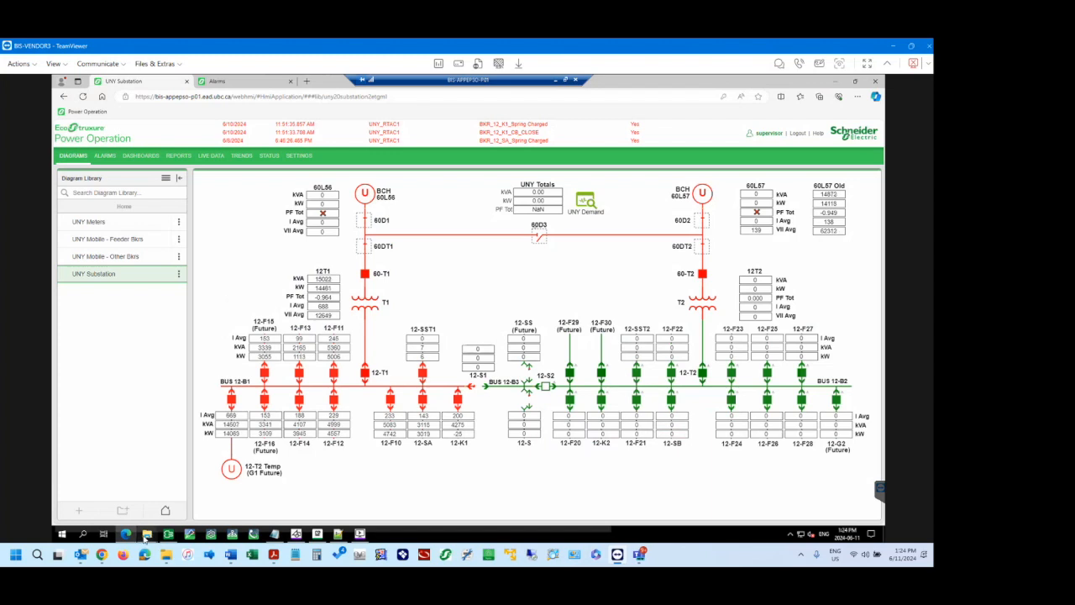
{"action": "mouse_move", "coordinate": [146, 535]}
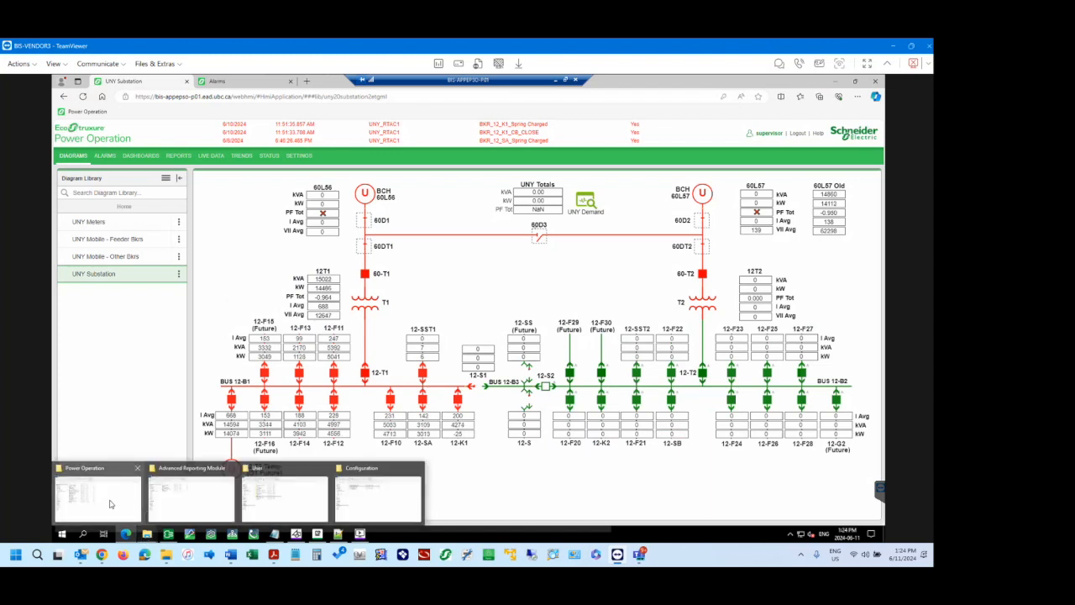
{"action": "left_click", "coordinate": [110, 504]}
{"action": "mouse_move", "coordinate": [147, 536]}
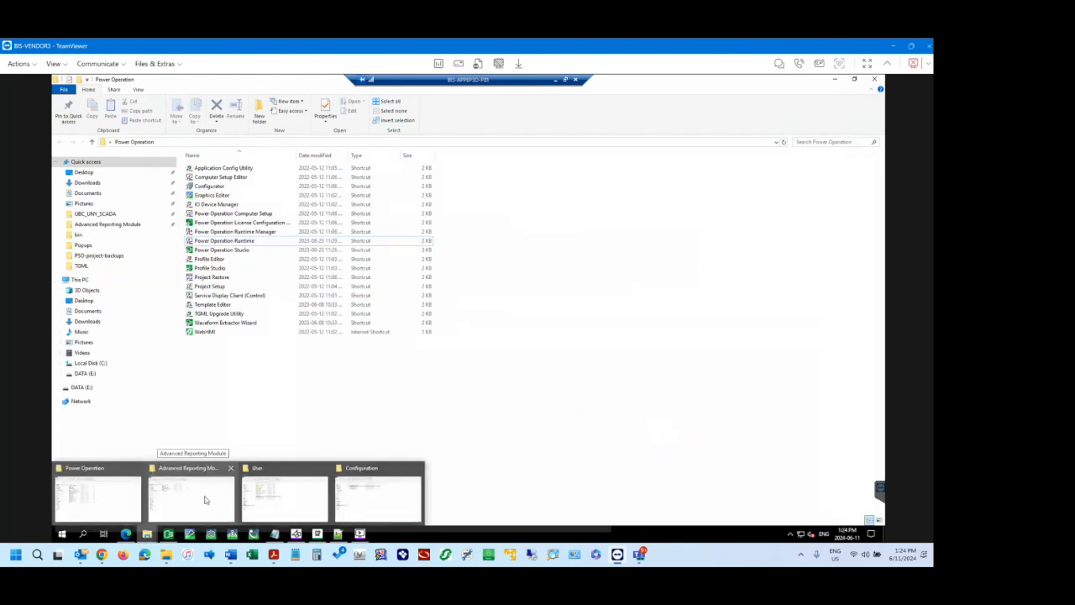
{"action": "left_click", "coordinate": [284, 502]}
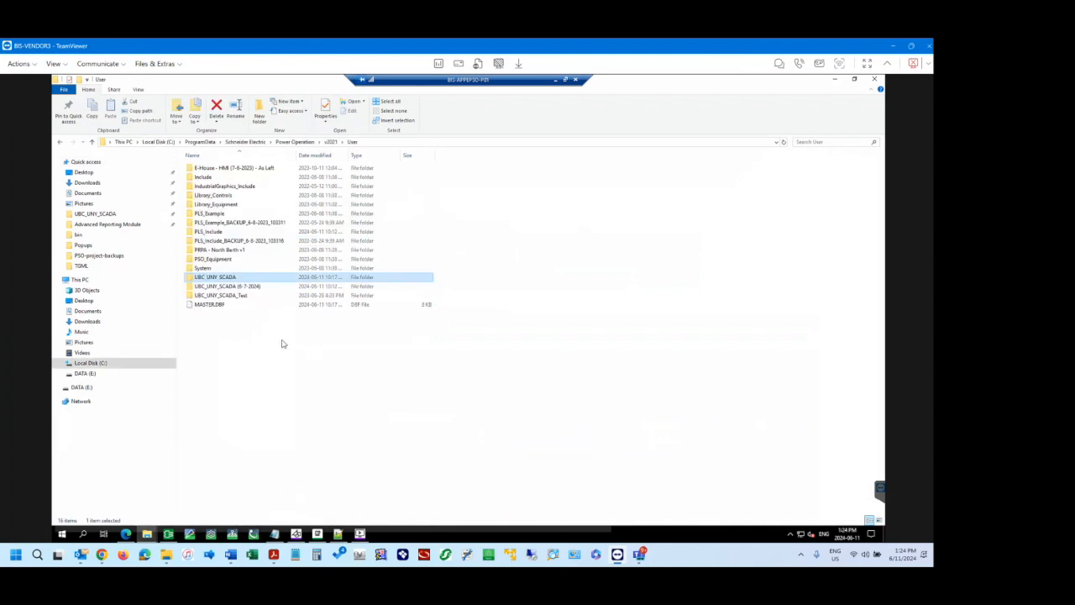
{"action": "double_click", "coordinate": [220, 278]}
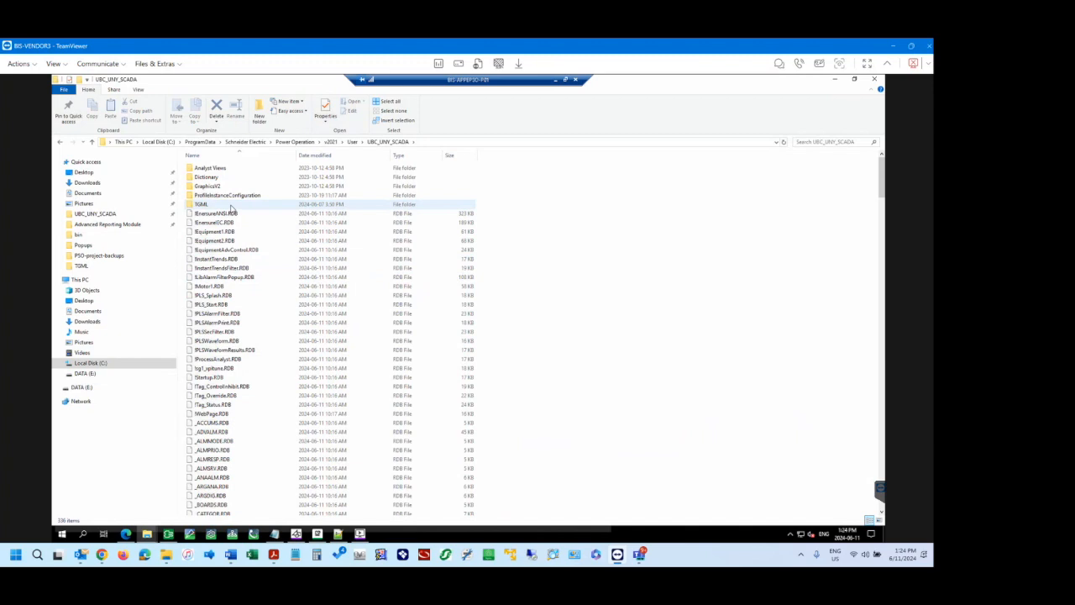
{"action": "double_click", "coordinate": [210, 208]}
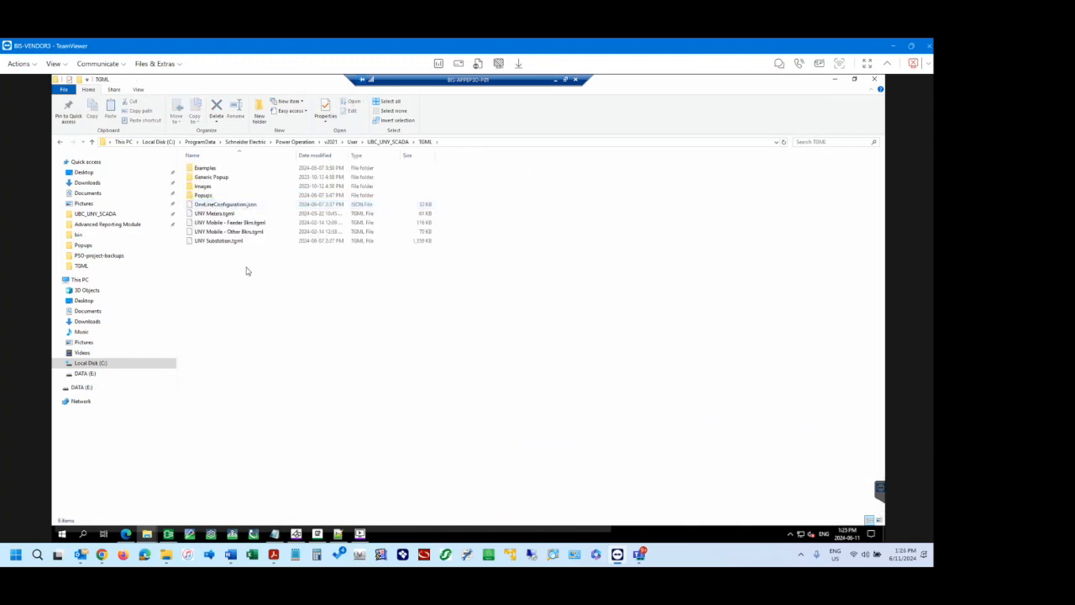
{"action": "left_click", "coordinate": [399, 145]}
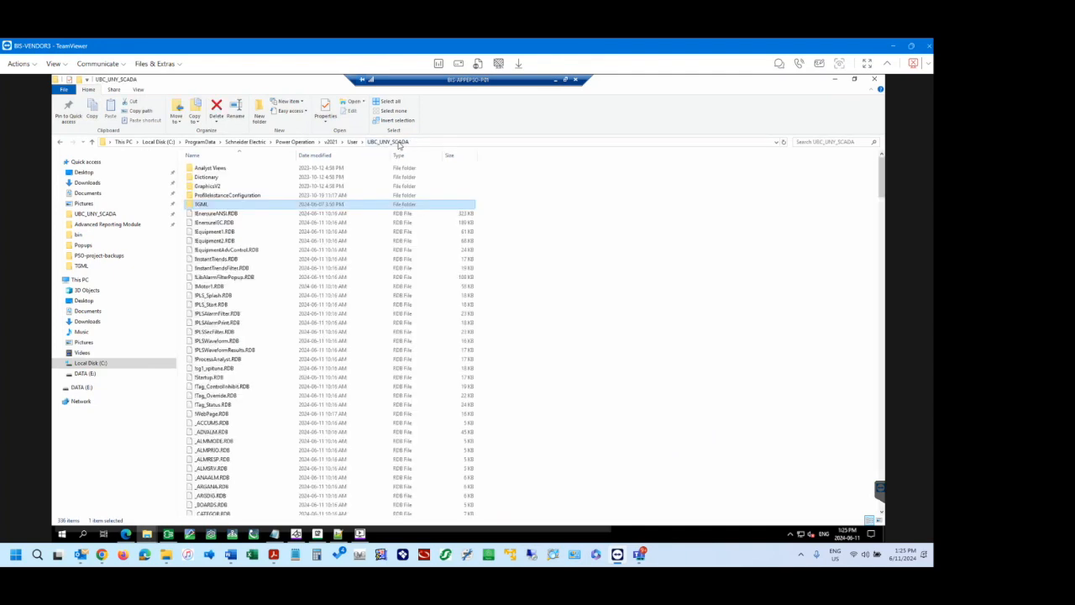
{"action": "double_click", "coordinate": [203, 205]}
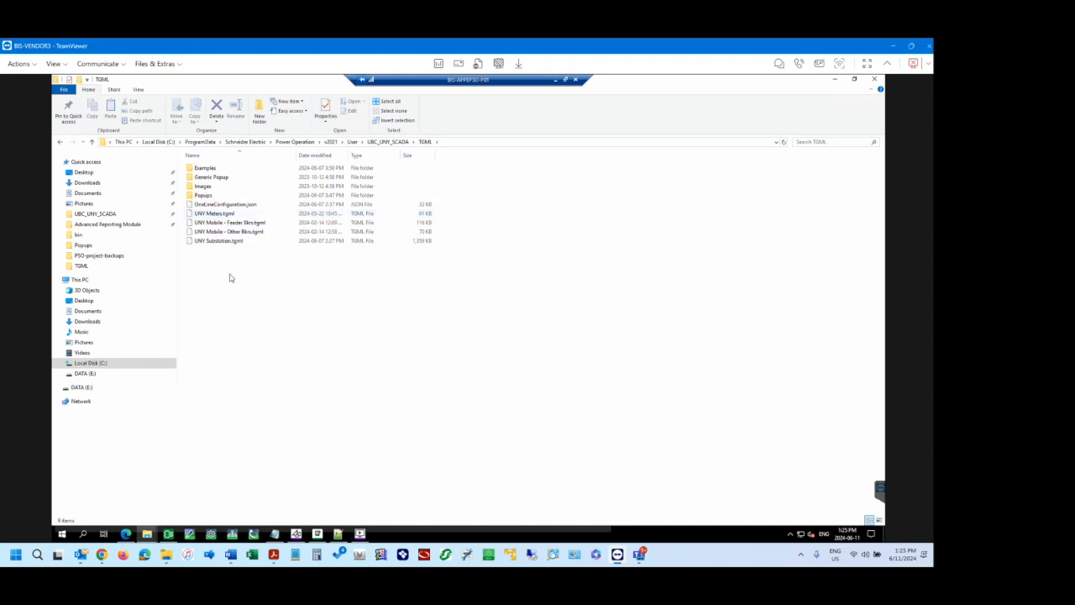
Compare the UNY .tgml files in the TGML folder with the web application's Diagram Library, and select OneLineConfiguration.json.
{"action": "key", "text": "Down"}
{"action": "key", "text": "Down"}
{"action": "left_click", "coordinate": [229, 215]}
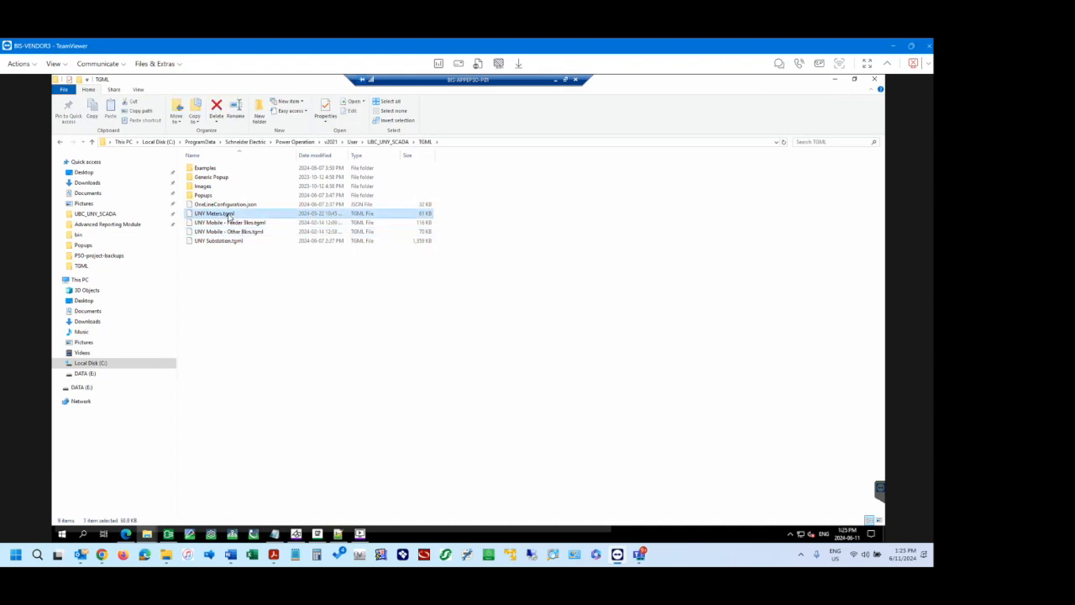
{"action": "left_click", "coordinate": [233, 447]}
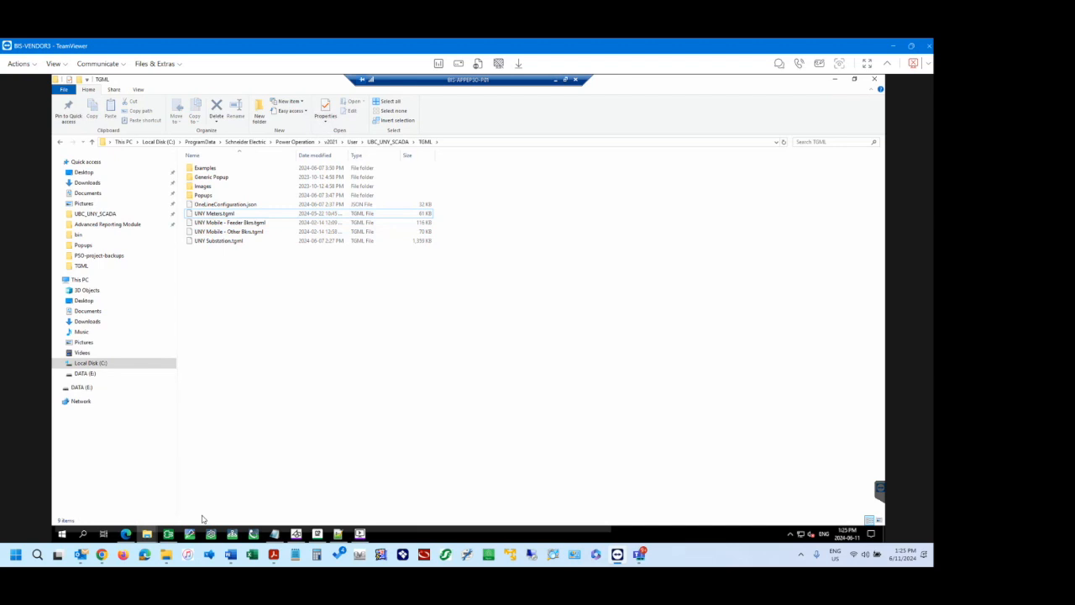
{"action": "mouse_move", "coordinate": [126, 534]}
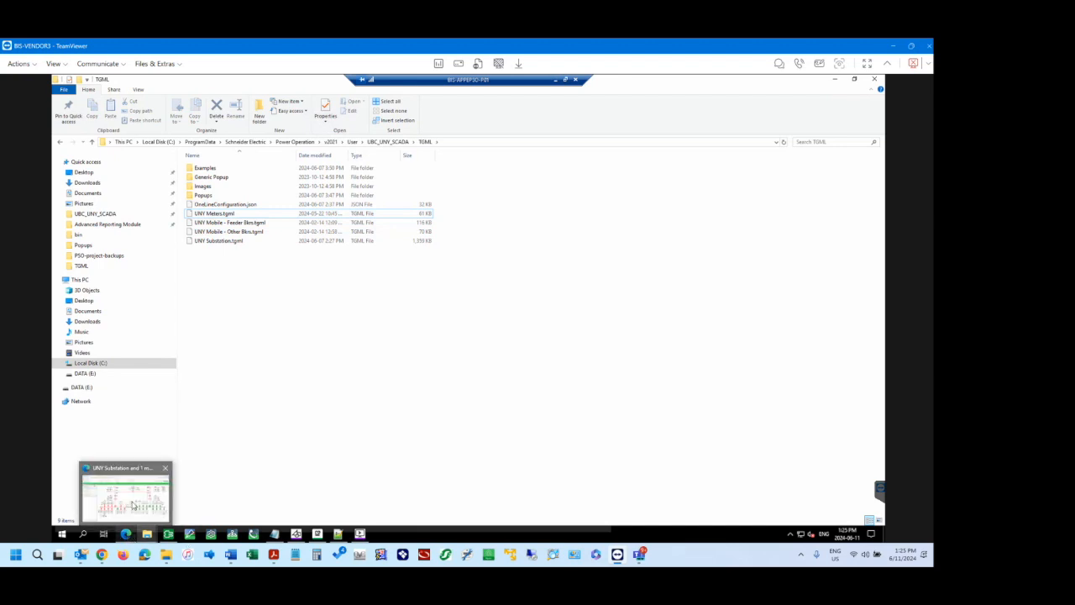
{"action": "left_click", "coordinate": [132, 505]}
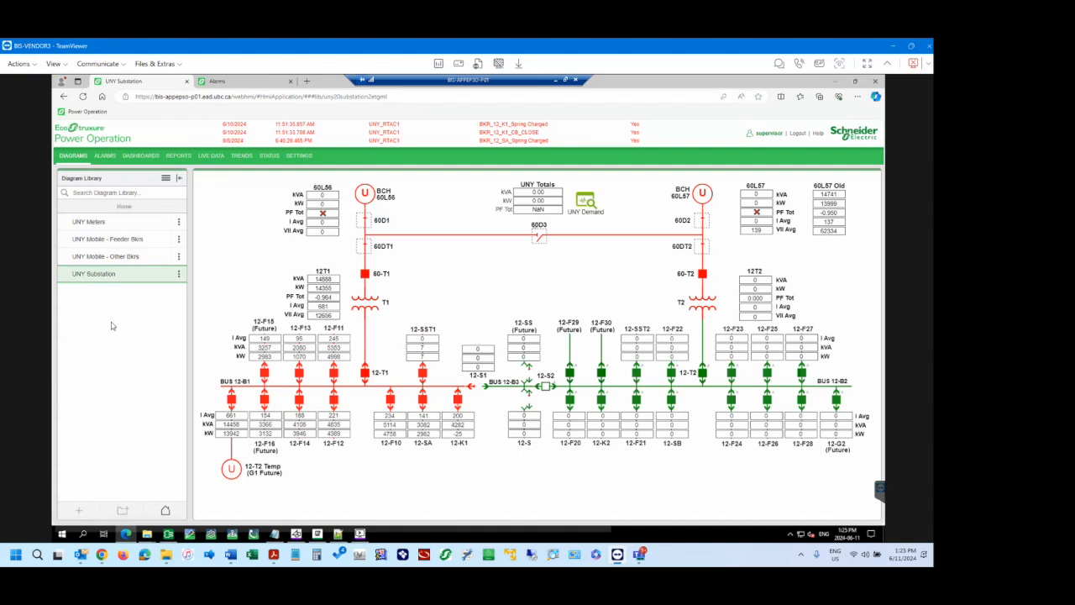
{"action": "mouse_move", "coordinate": [147, 535]}
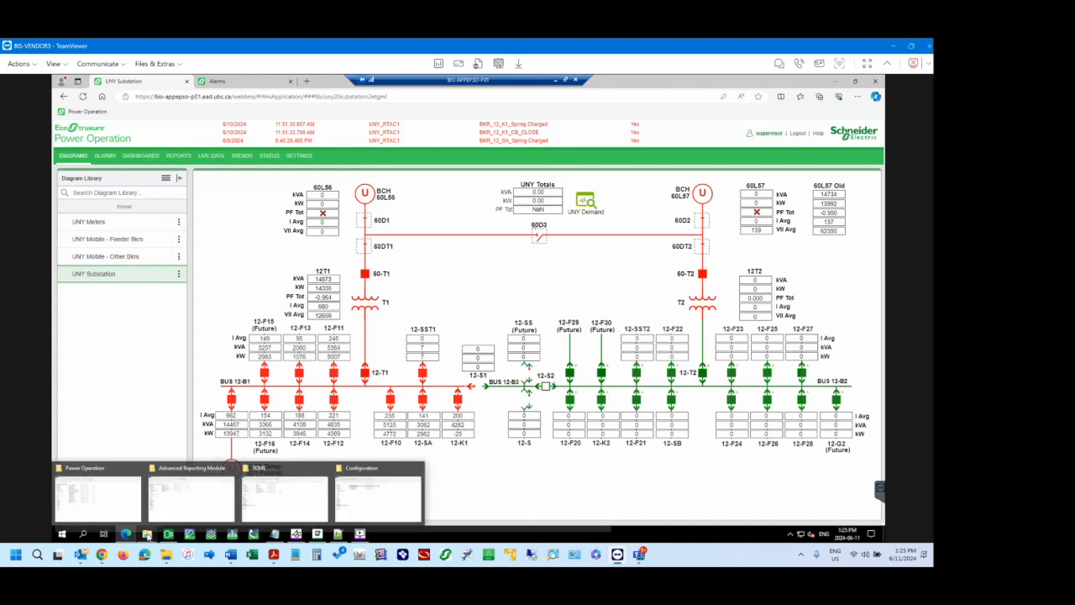
{"action": "left_click", "coordinate": [304, 504]}
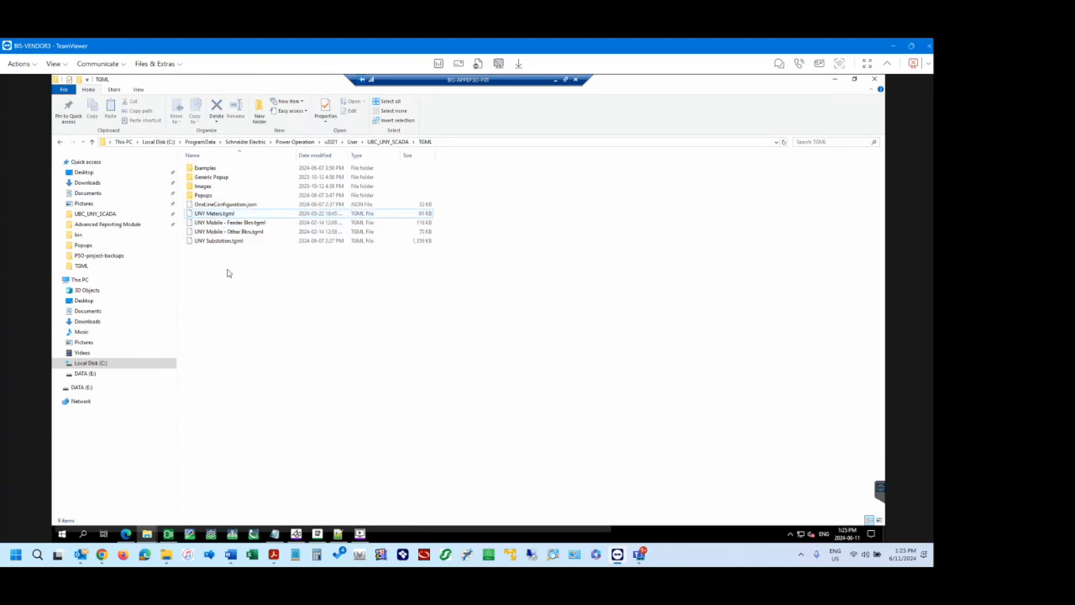
{"action": "left_click", "coordinate": [251, 207]}
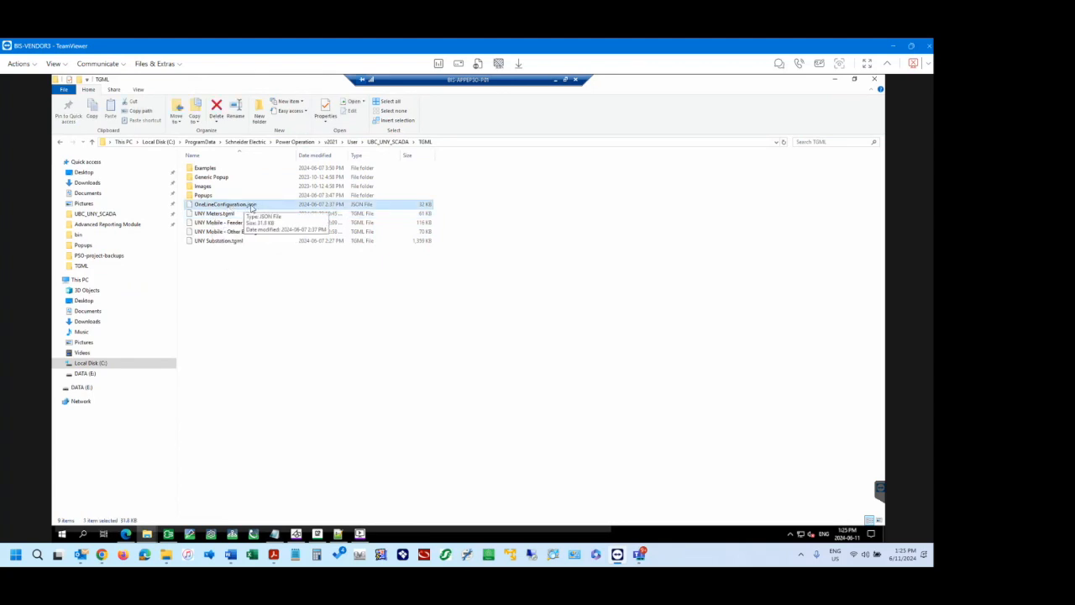
Duplicate UNY Meters.tgml within the project's TGML folder.
{"action": "left_click", "coordinate": [246, 274]}
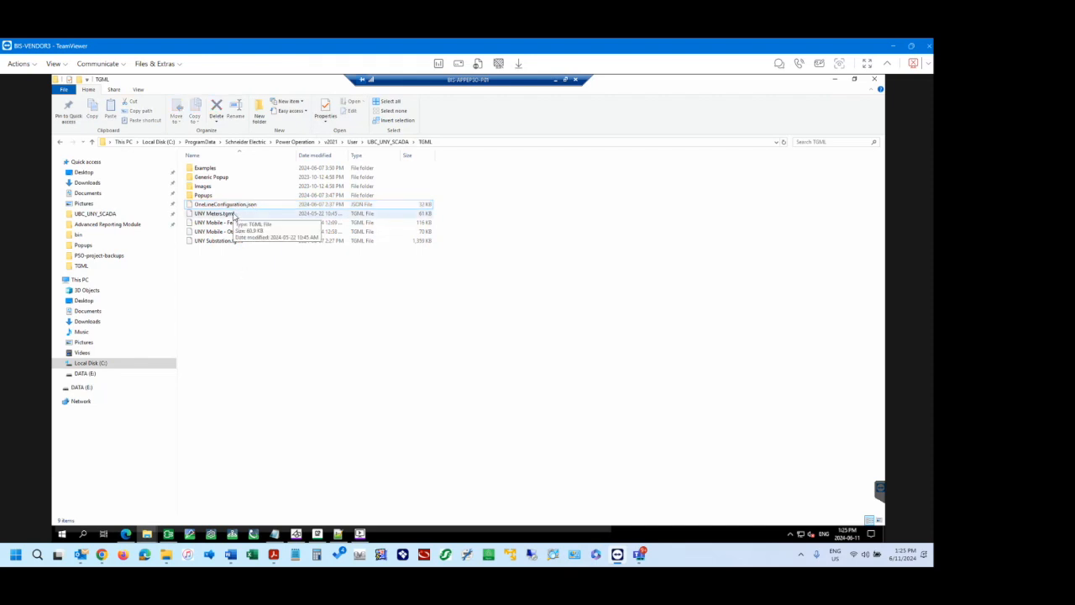
{"action": "left_click", "coordinate": [235, 216]}
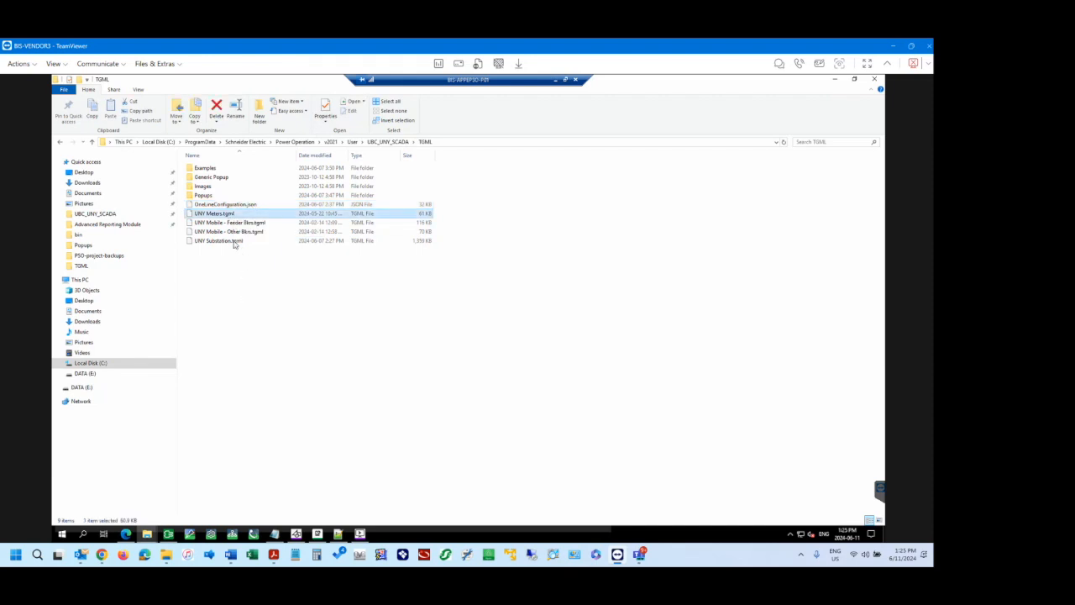
{"action": "key", "text": "ctrl+c"}
{"action": "key", "text": "ctrl+v"}
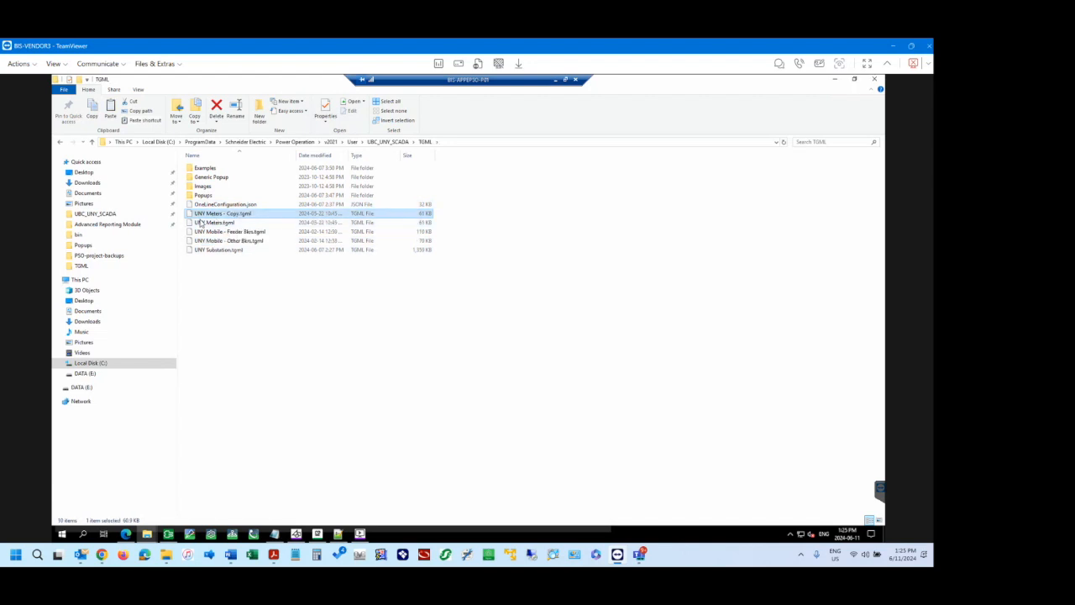
{"action": "left_click", "coordinate": [264, 313]}
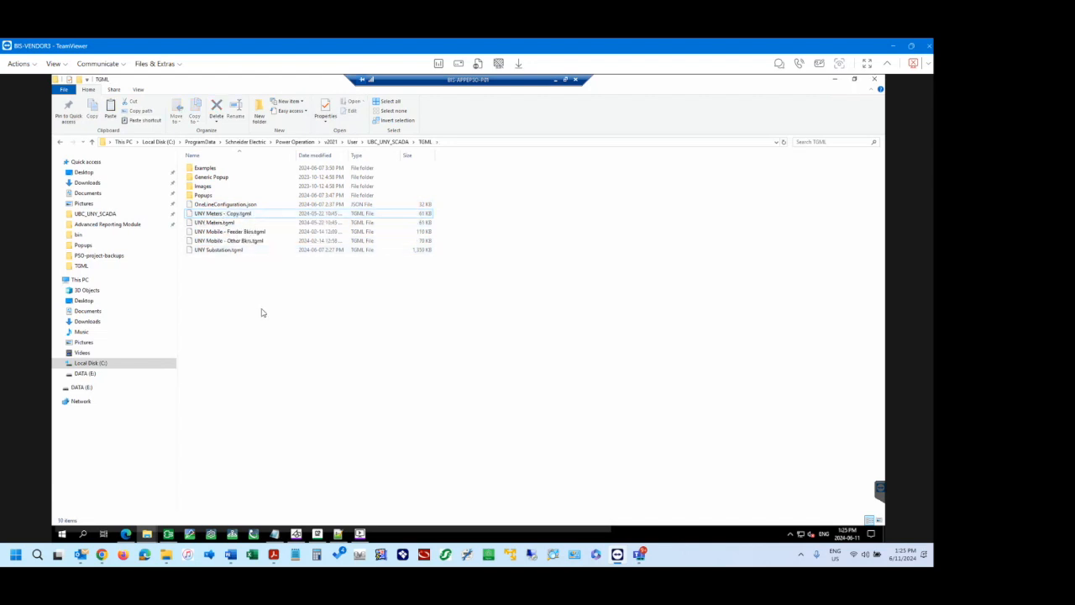
Reload the Diagrams page in the browser and review the available options for UNY Meters - Copy and UNY Substation.
{"action": "left_click", "coordinate": [126, 533]}
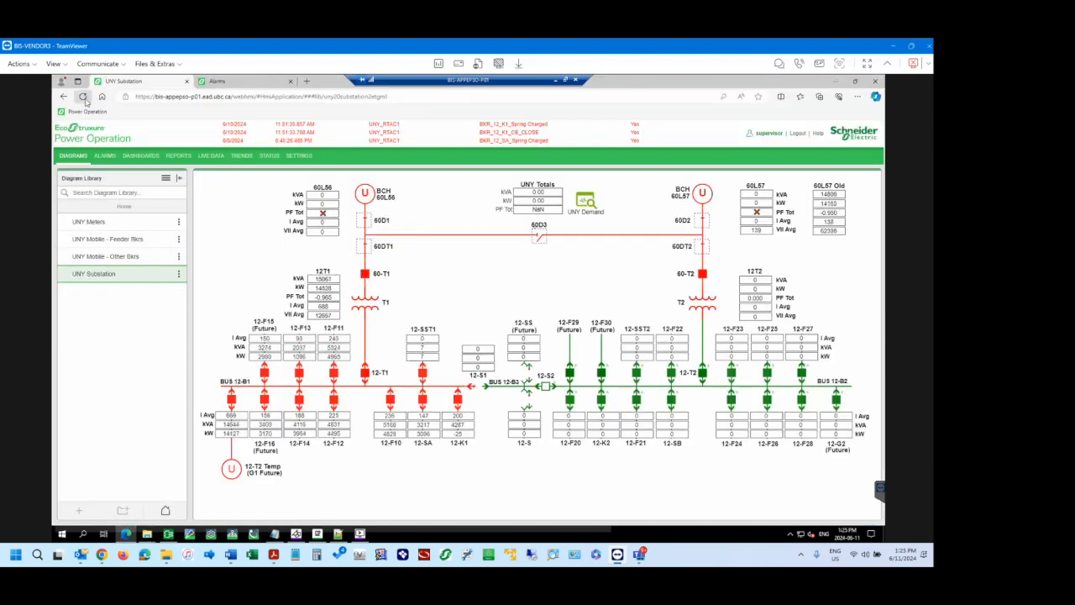
{"action": "left_click", "coordinate": [83, 97]}
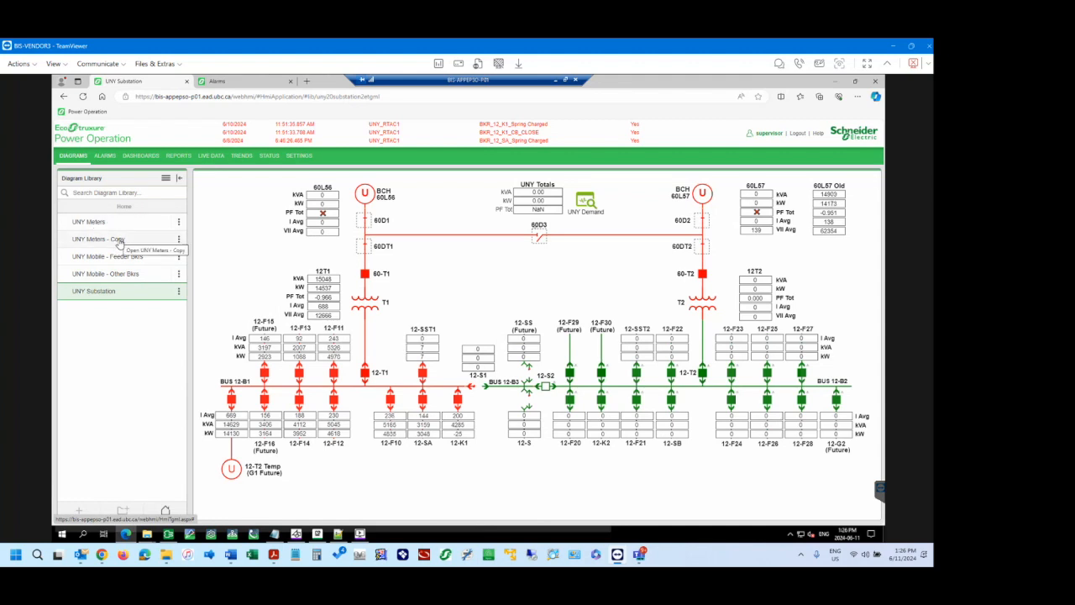
{"action": "left_click", "coordinate": [178, 240]}
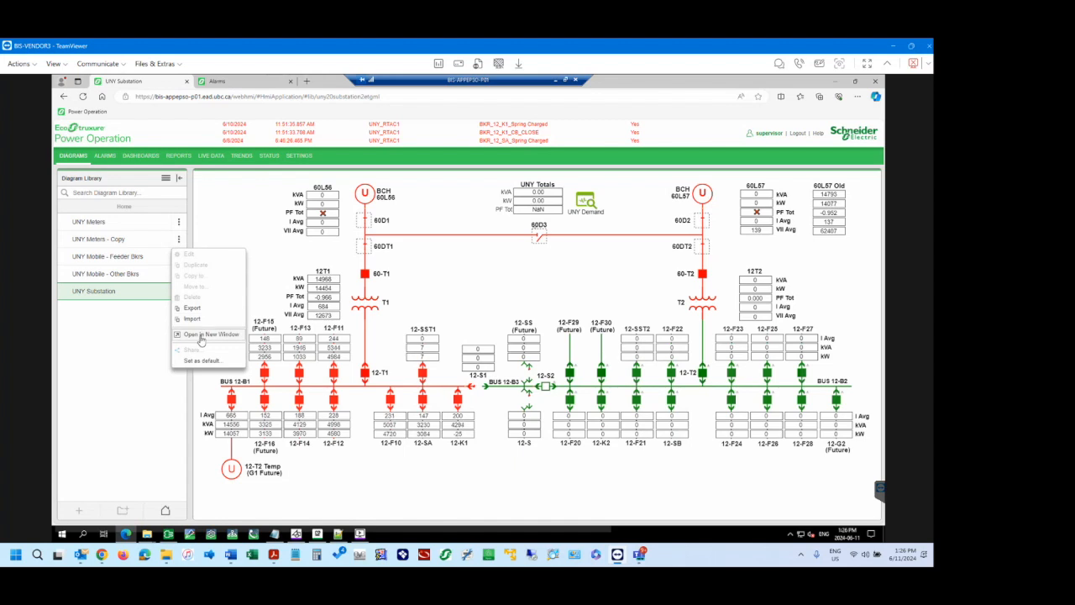
{"action": "left_click", "coordinate": [145, 300]}
{"action": "left_click", "coordinate": [178, 292]}
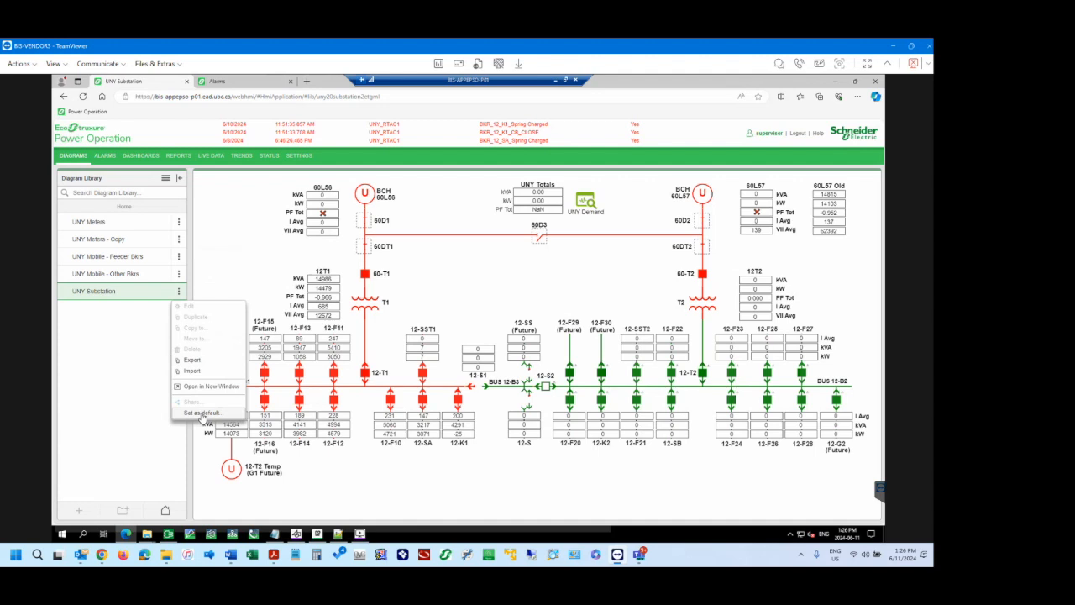
{"action": "left_click", "coordinate": [120, 334]}
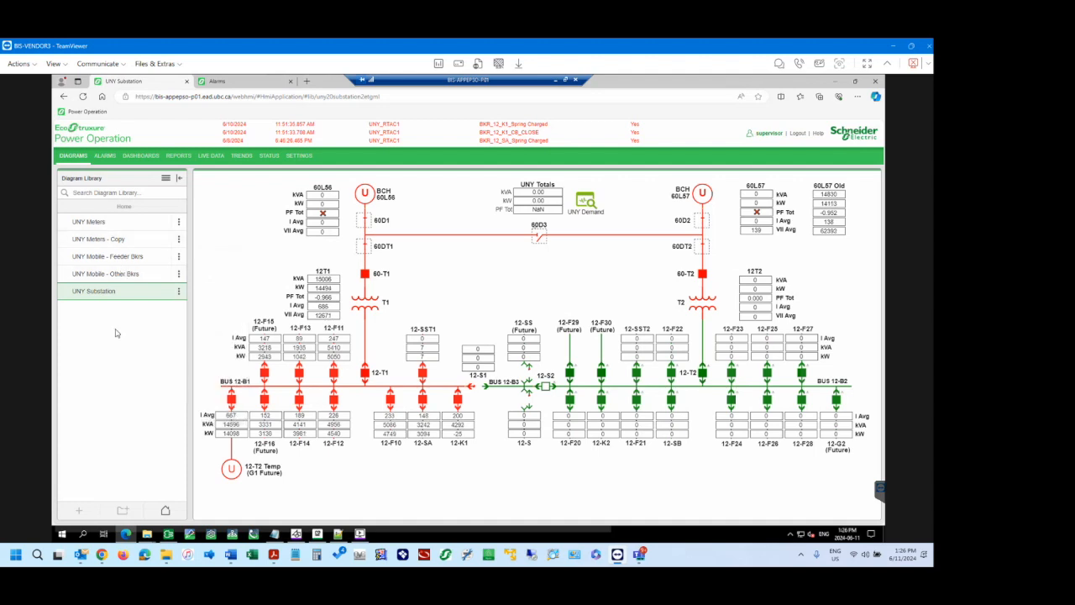
Examine the default-item settings for UNY Substation without applying them, and review the options for UNY Meters - Copy again.
{"action": "left_click", "coordinate": [178, 291]}
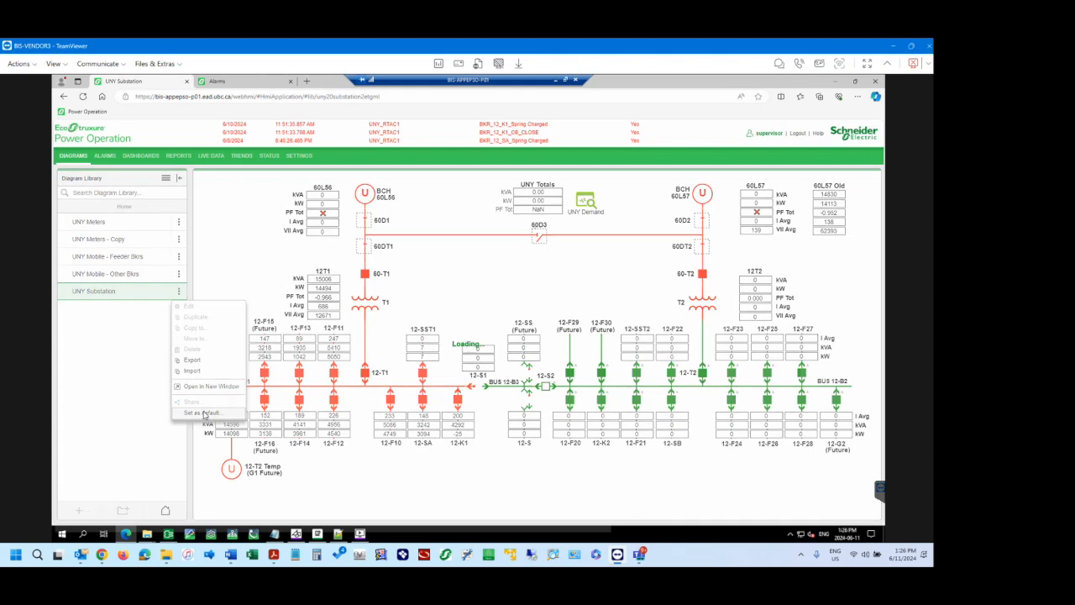
{"action": "left_click", "coordinate": [204, 413]}
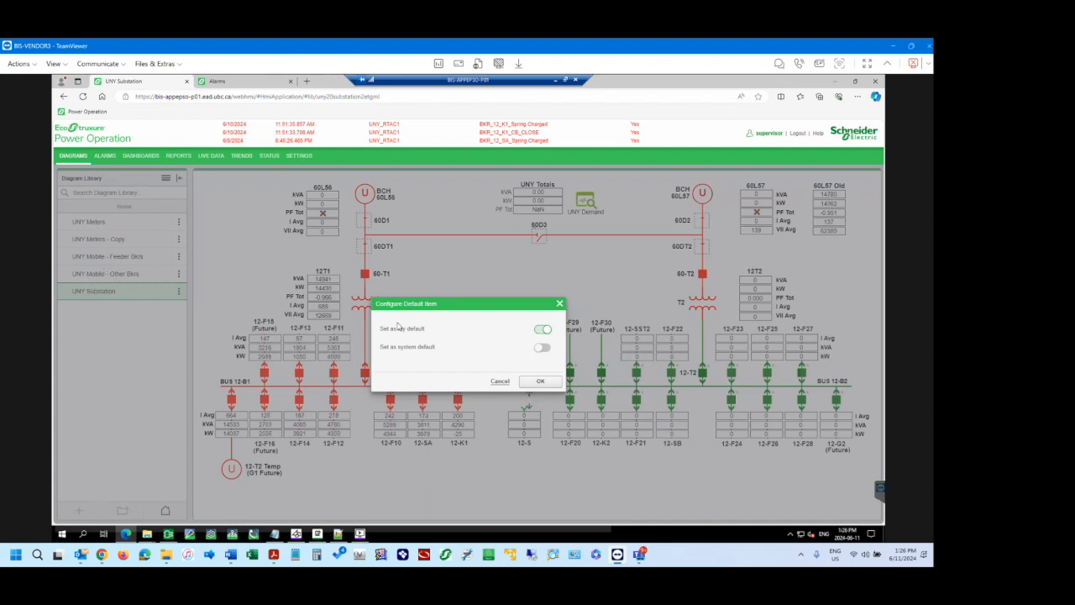
{"action": "left_click", "coordinate": [502, 383]}
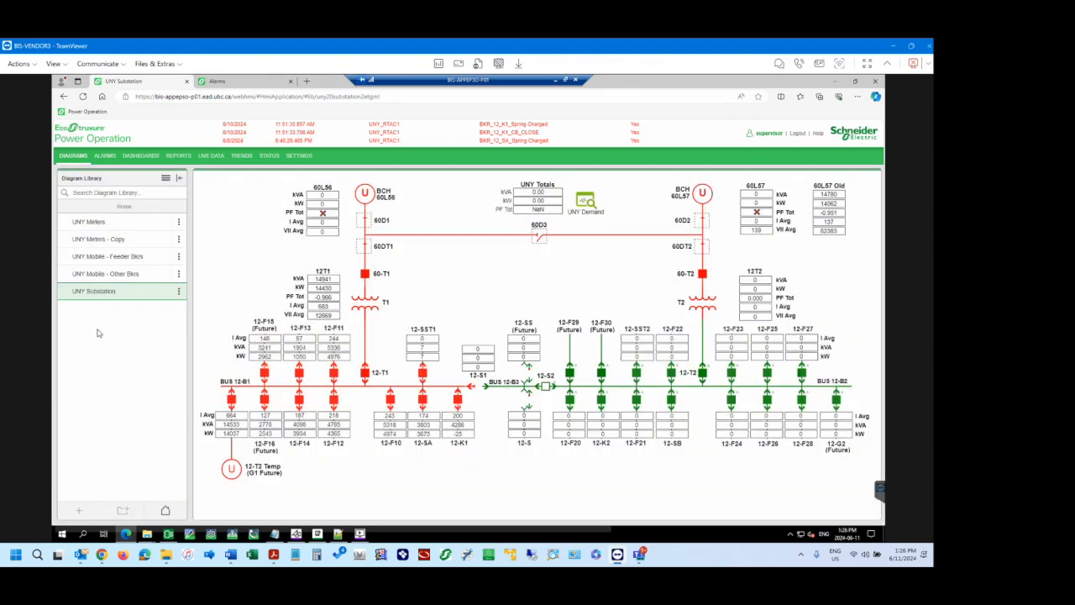
{"action": "left_click", "coordinate": [178, 240]}
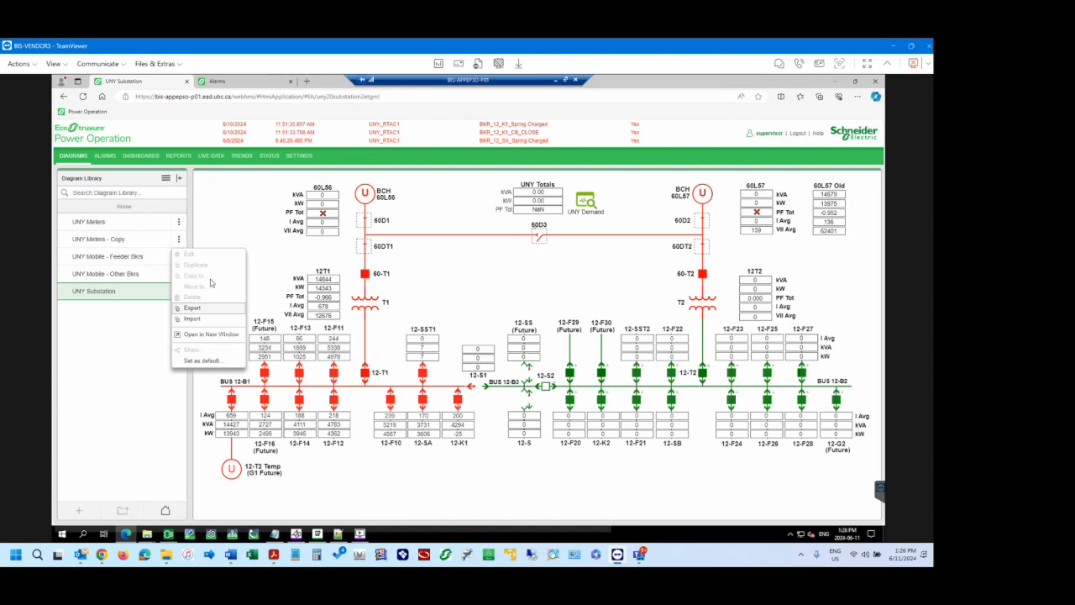
{"action": "left_click", "coordinate": [133, 253]}
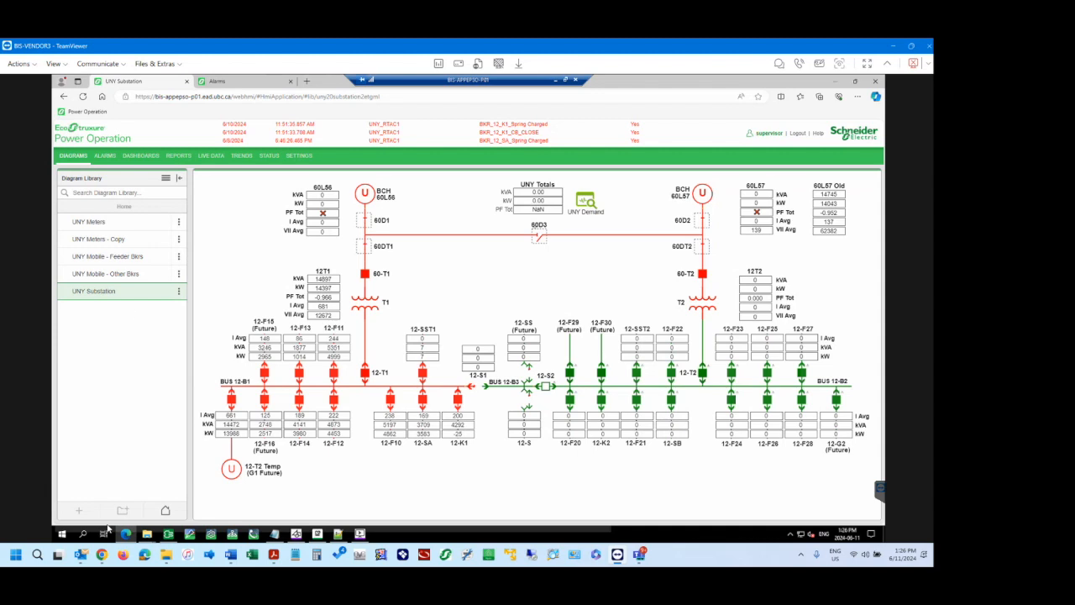
Return to the TGML folder and rename the copied meters file as UNY Meters - Testing.tgml.
{"action": "mouse_move", "coordinate": [148, 536]}
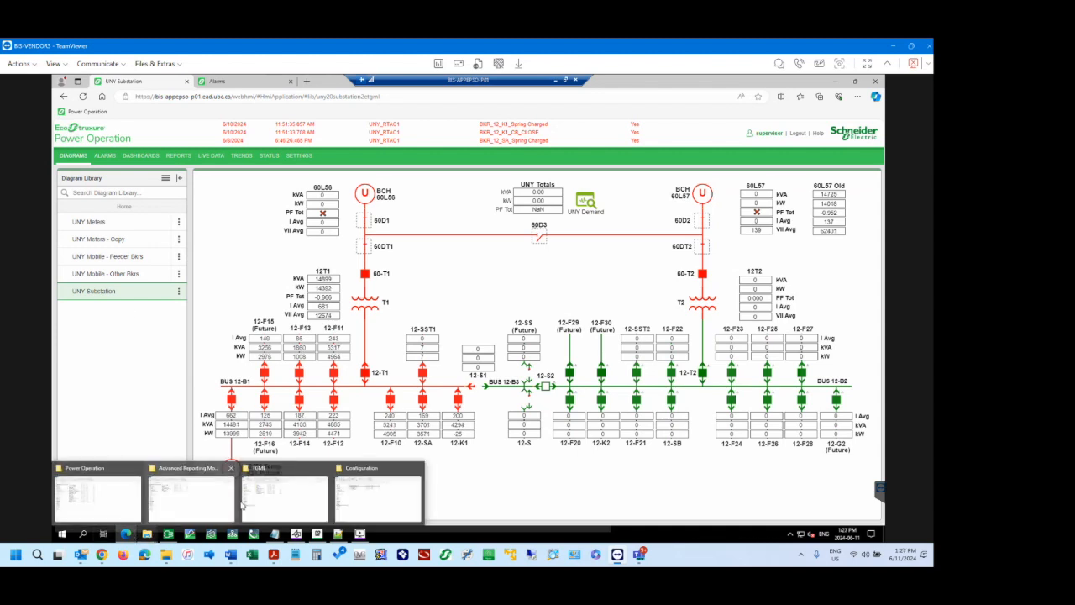
{"action": "left_click", "coordinate": [286, 496]}
{"action": "left_click", "coordinate": [235, 215]}
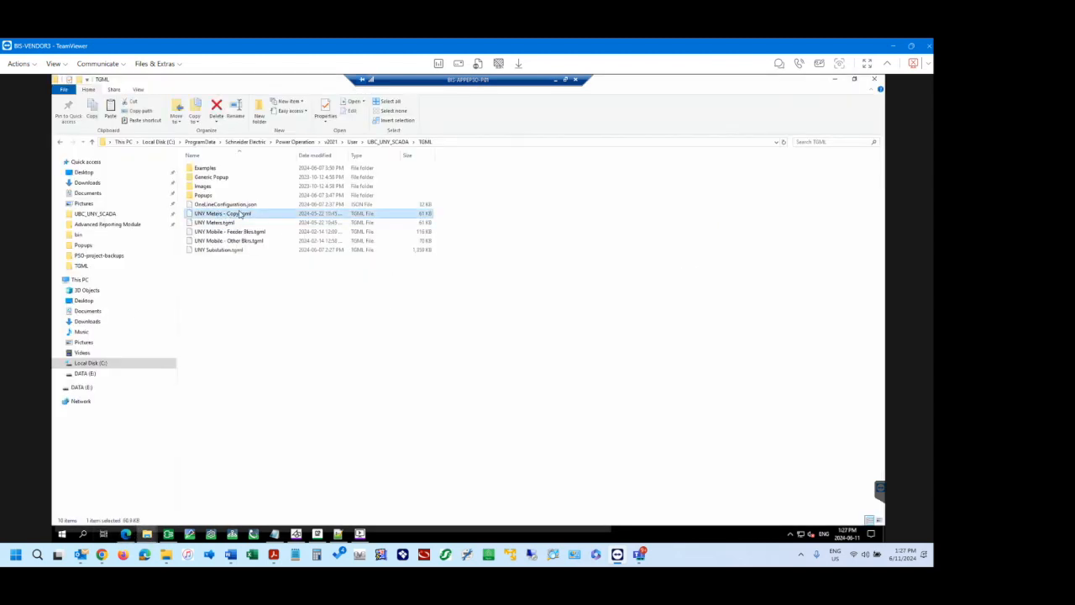
{"action": "left_click", "coordinate": [241, 215]}
{"action": "left_click", "coordinate": [235, 214]}
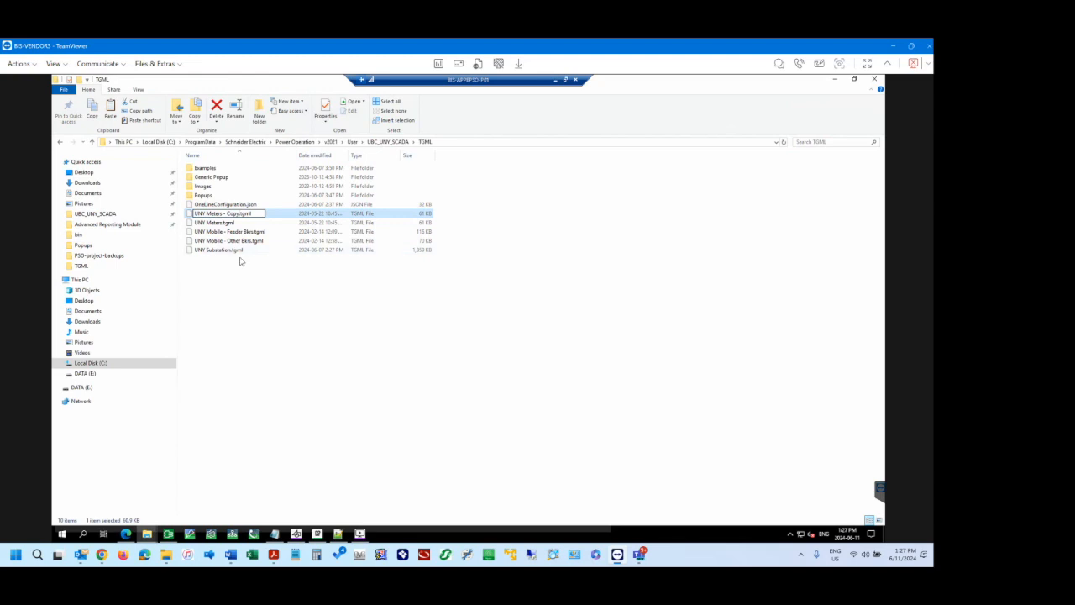
{"action": "key", "text": "BackSpace"}
{"action": "key", "text": "BackSpace"}
{"action": "key", "text": "BackSpace"}
{"action": "key", "text": "BackSpace"}
{"action": "key", "text": "BackSpace"}
{"action": "key", "text": "BackSpace"}
{"action": "key", "text": "BackSpace"}
{"action": "type", "text": "- Testing"}
{"action": "left_click", "coordinate": [253, 316]}
{"action": "left_click", "coordinate": [253, 316]}
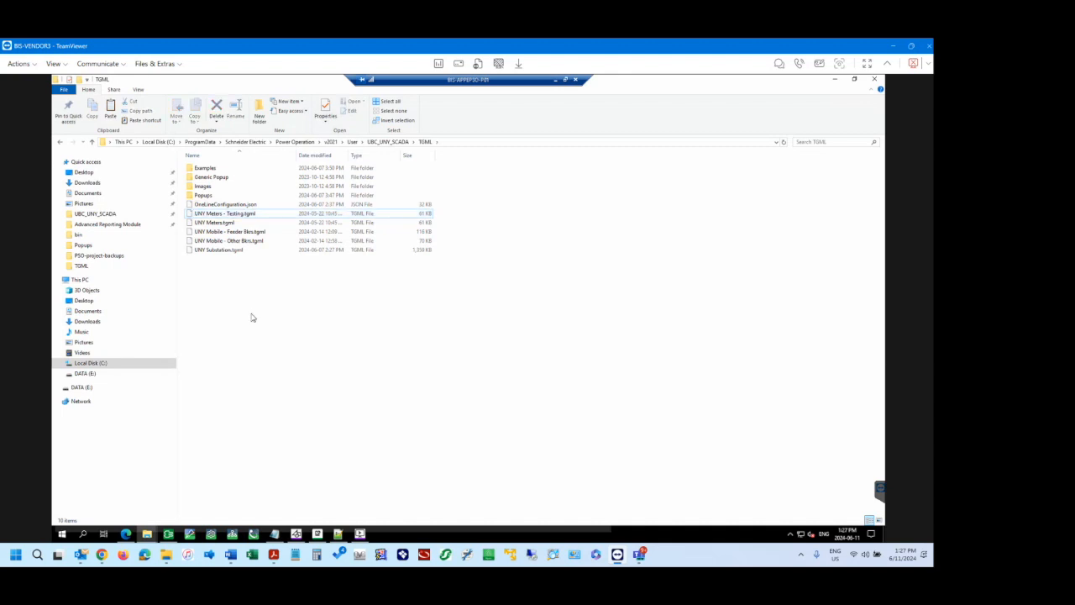
Reload the Diagrams page, compare UNY Meters - Testing with the UNY Meters diagram, and reopen UNY Substation.
{"action": "key", "text": "alt+Tab"}
{"action": "left_click", "coordinate": [82, 96]}
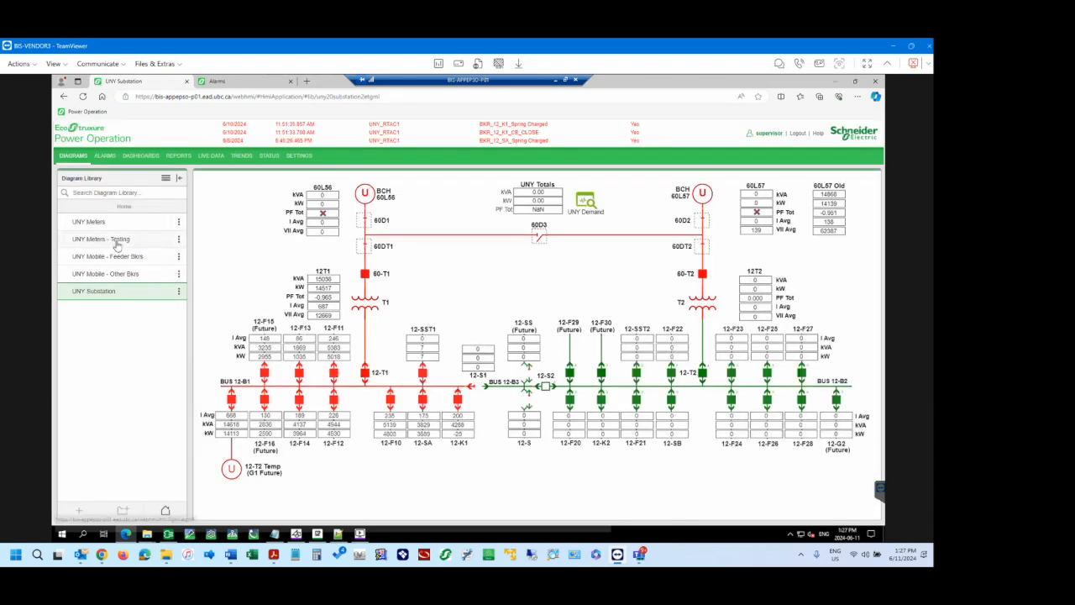
{"action": "left_click", "coordinate": [117, 240]}
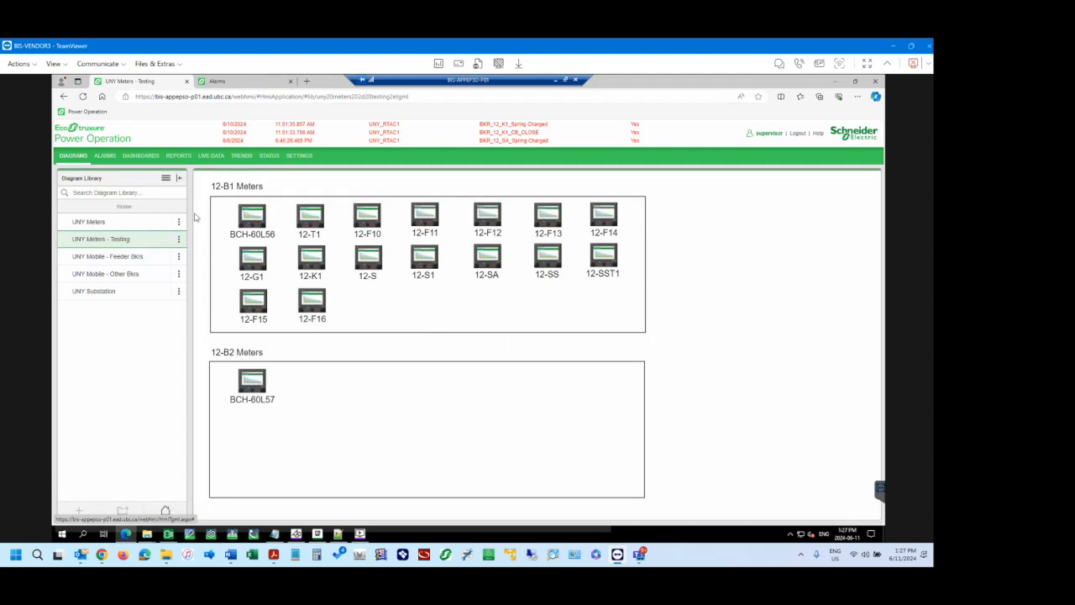
{"action": "left_click", "coordinate": [88, 222]}
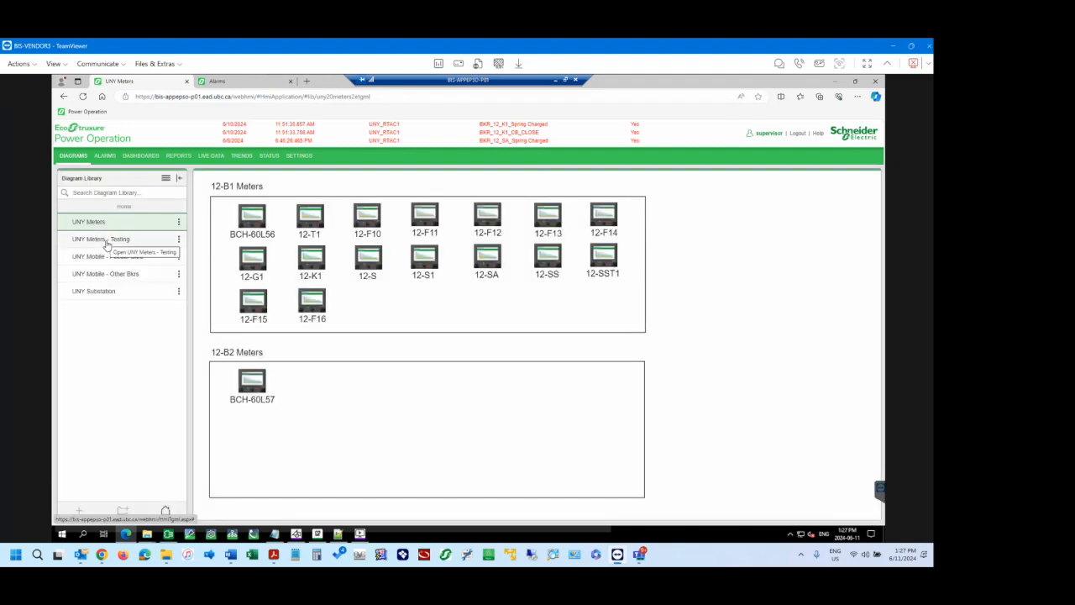
{"action": "left_click", "coordinate": [107, 243]}
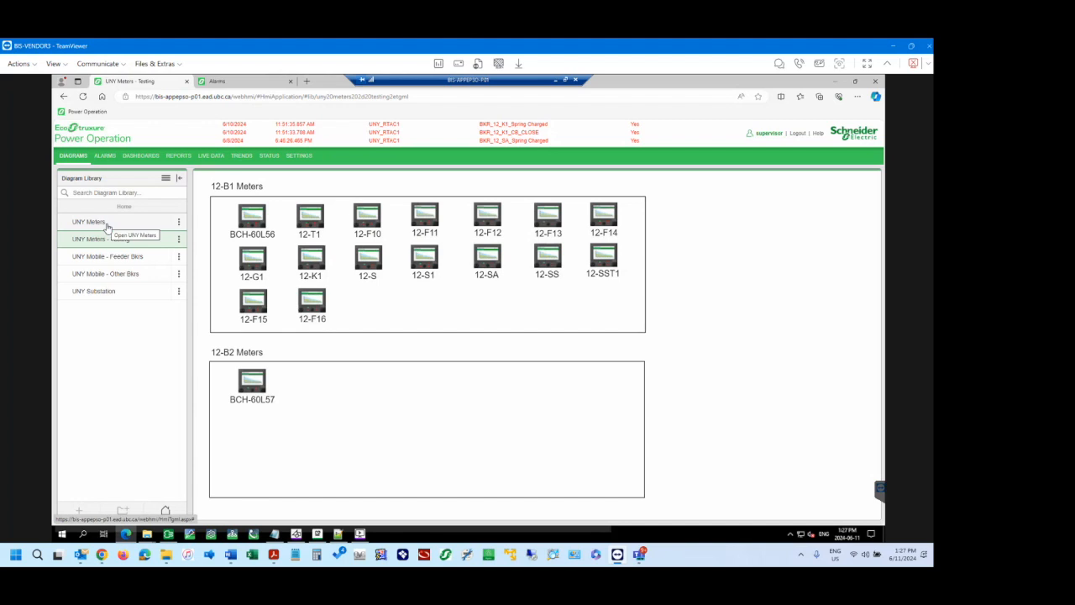
{"action": "left_click", "coordinate": [108, 292]}
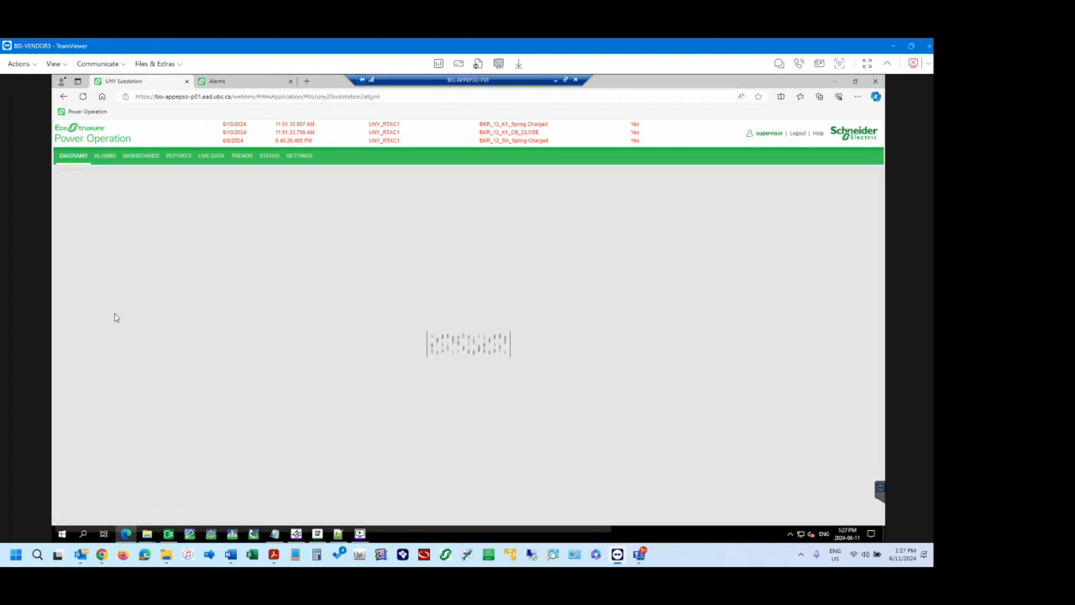
Switch back to the TGML folder and examine the UNY Meters - Testing, UNY Meters and UNY Substation .tgml files.
{"action": "key", "text": "alt+Tab"}
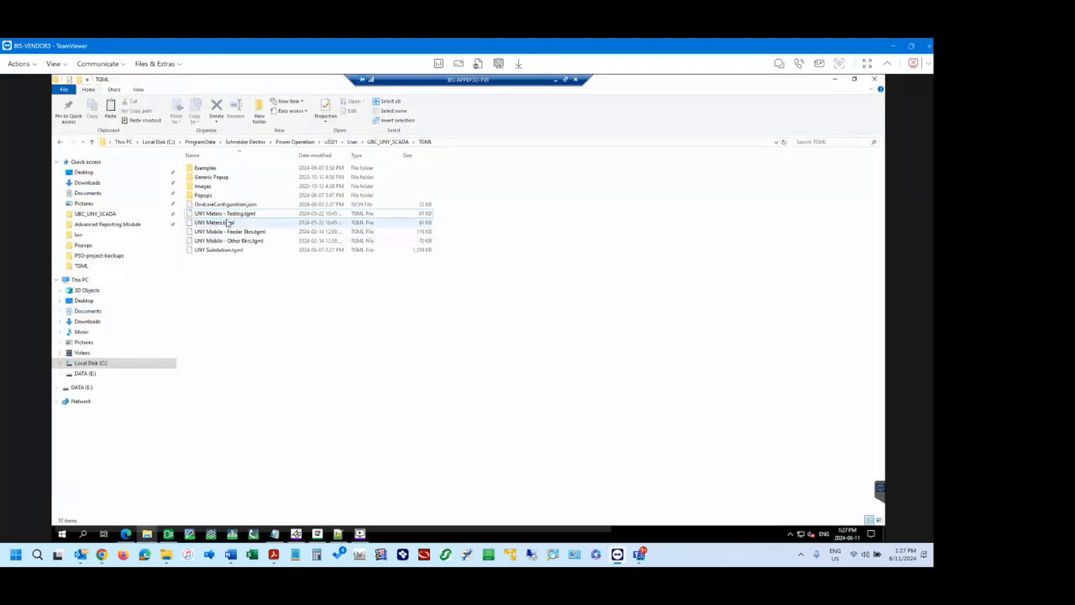
{"action": "left_click", "coordinate": [242, 213]}
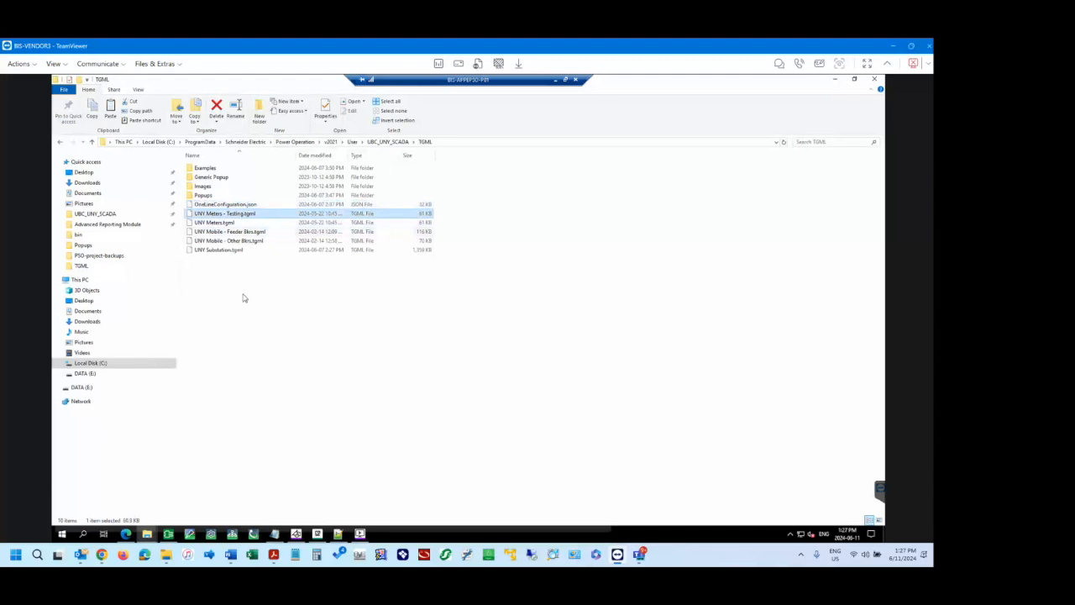
{"action": "left_click", "coordinate": [238, 223]}
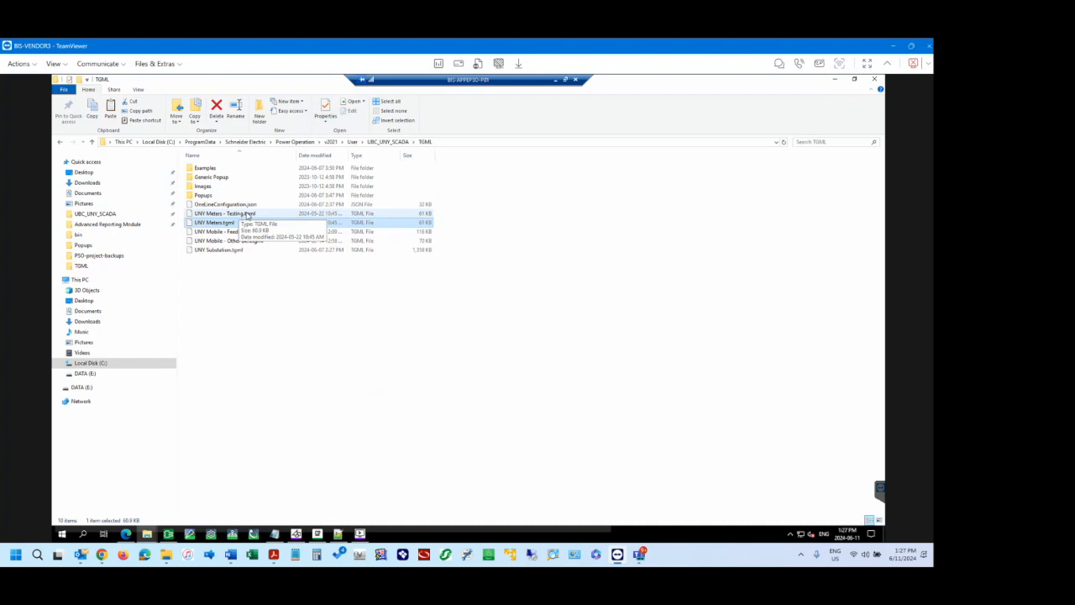
{"action": "left_click", "coordinate": [242, 214]}
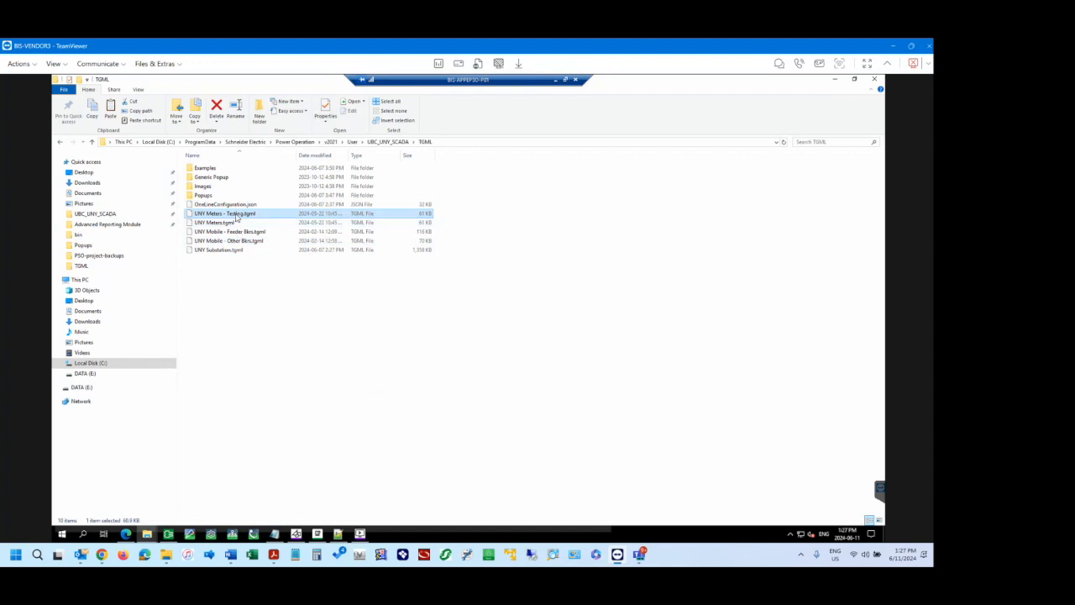
{"action": "left_click", "coordinate": [223, 223]}
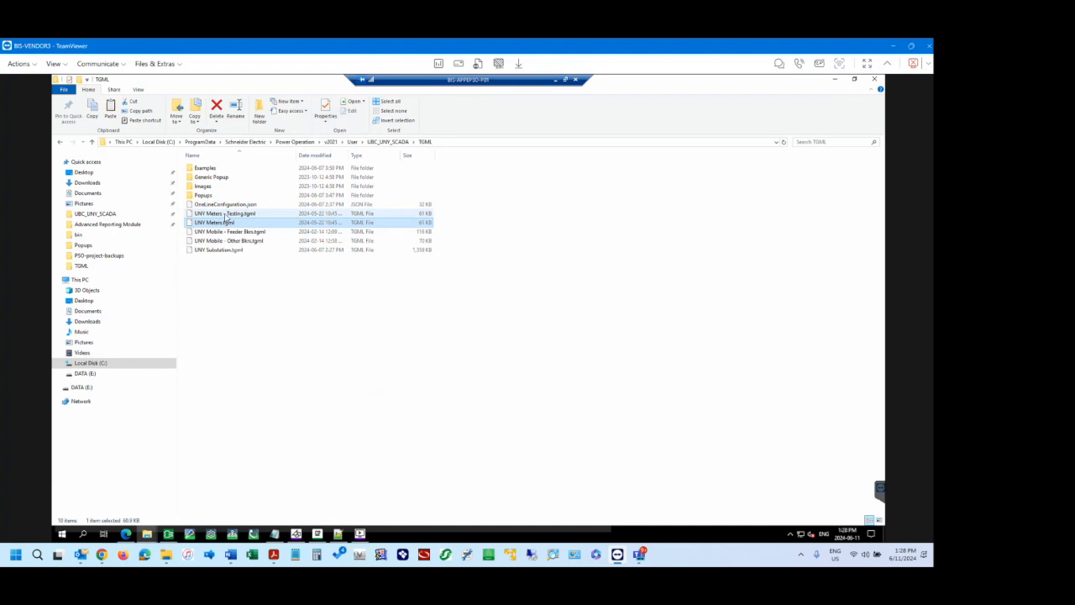
{"action": "left_click", "coordinate": [226, 215]}
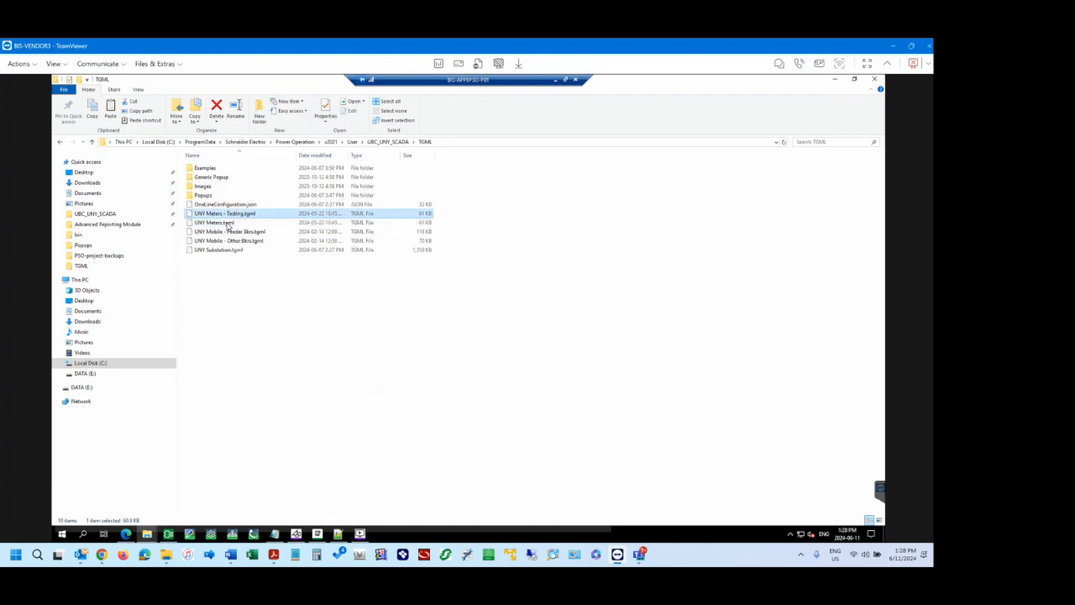
{"action": "left_click", "coordinate": [234, 319]}
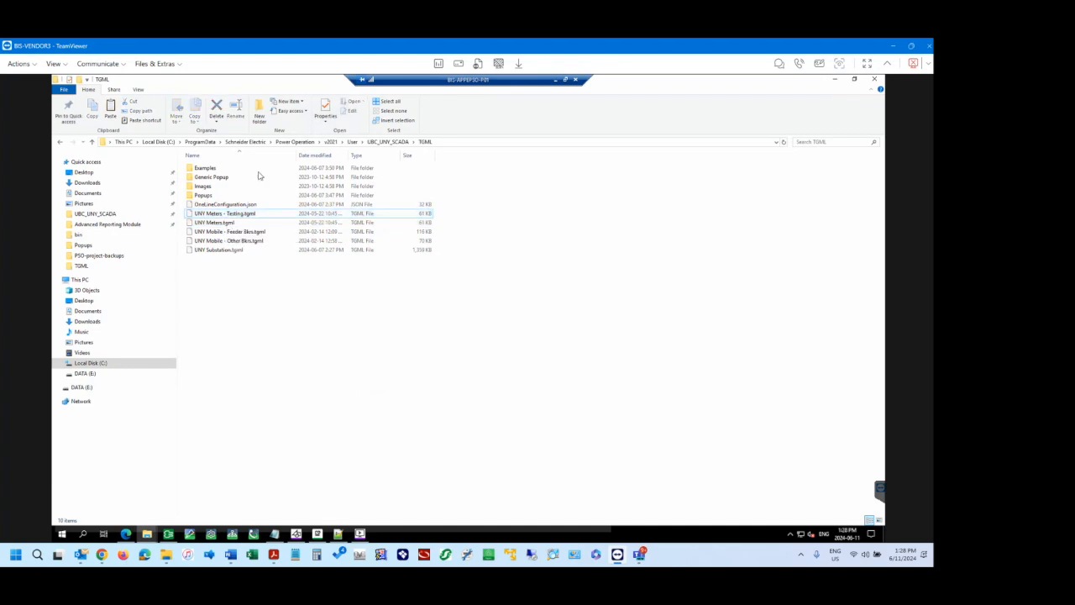
{"action": "left_click", "coordinate": [232, 251]}
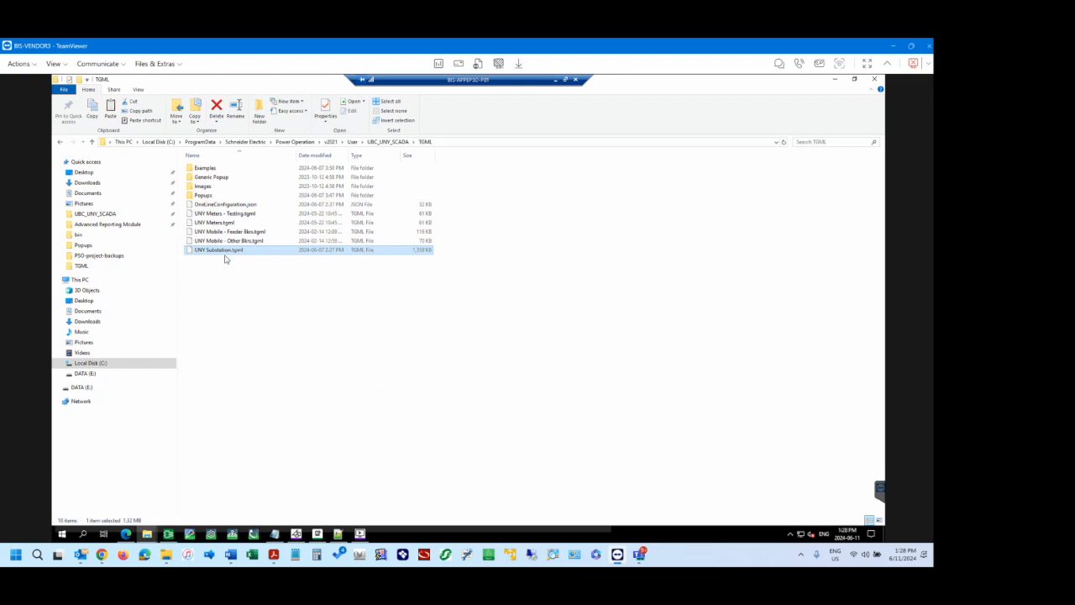
{"action": "left_click", "coordinate": [227, 274]}
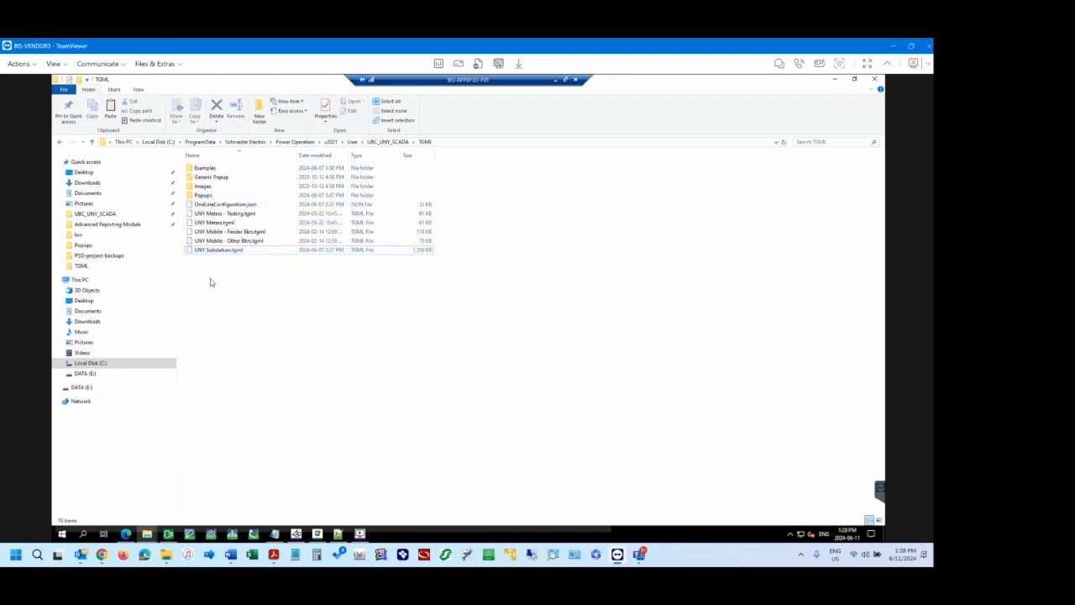
Examine the contents of the Examples and Images subfolders of the TGML folder.
{"action": "double_click", "coordinate": [208, 169]}
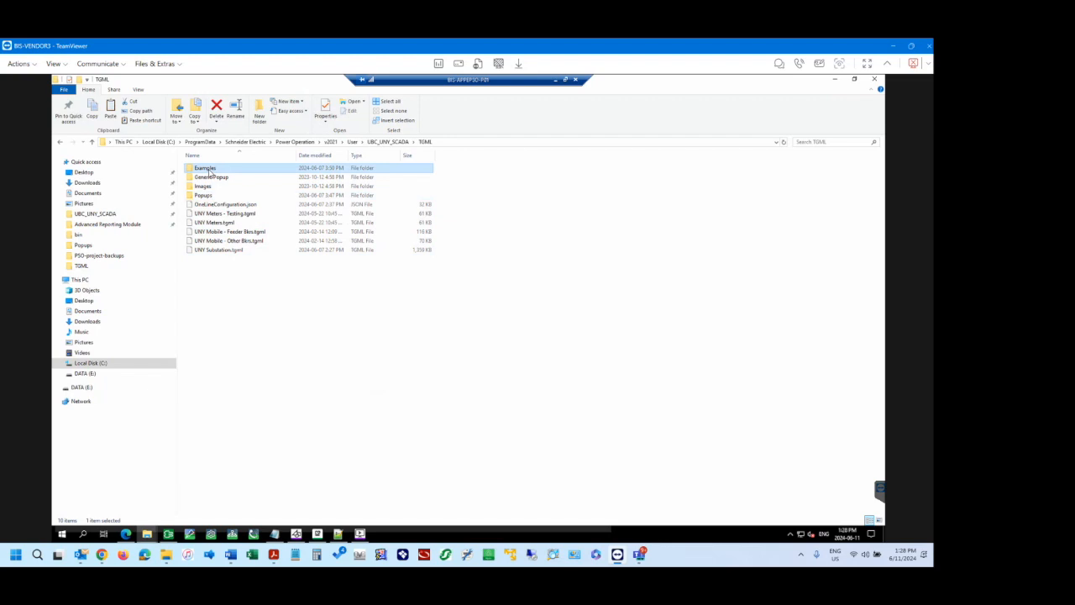
{"action": "left_click", "coordinate": [425, 143]}
{"action": "double_click", "coordinate": [209, 188]}
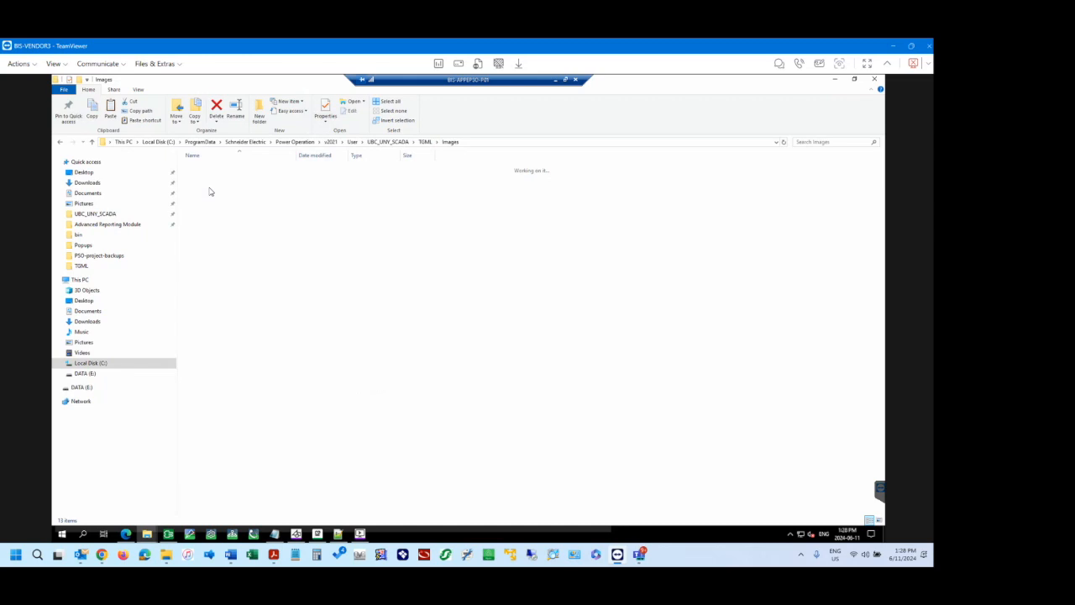
Examine the Generic Popup and Popups subfolders of the TGML folder and compare them with the Diagram Library in the browser.
{"action": "left_click", "coordinate": [426, 142]}
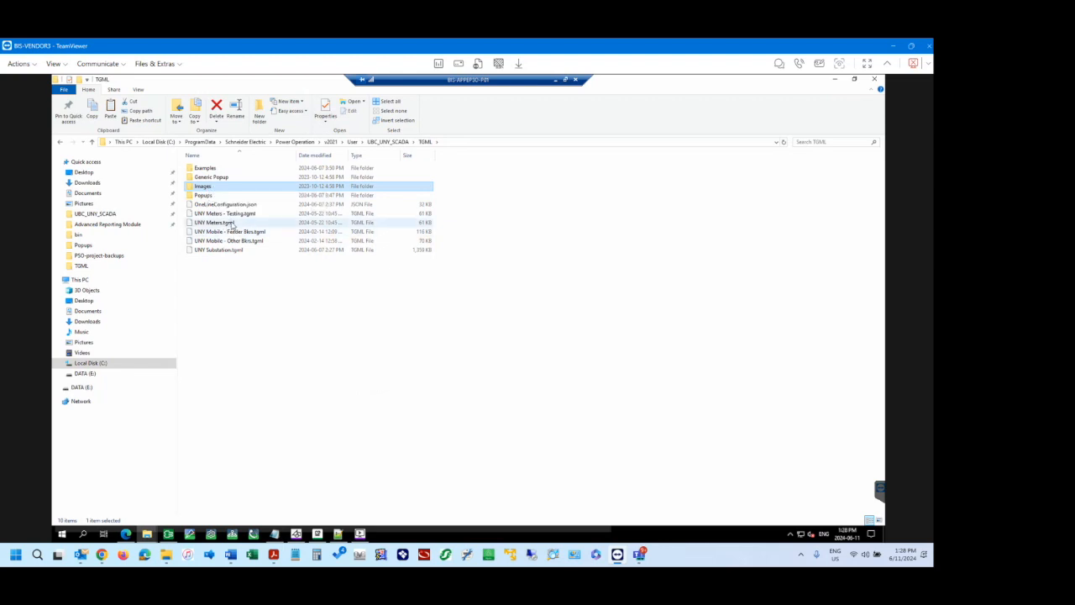
{"action": "double_click", "coordinate": [214, 178]}
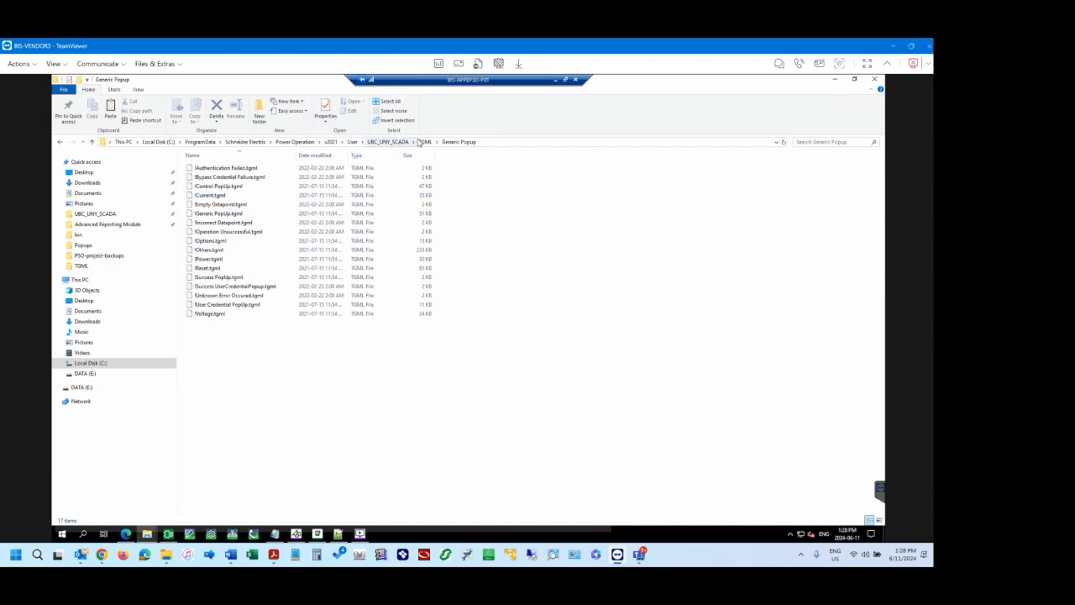
{"action": "left_click", "coordinate": [424, 142]}
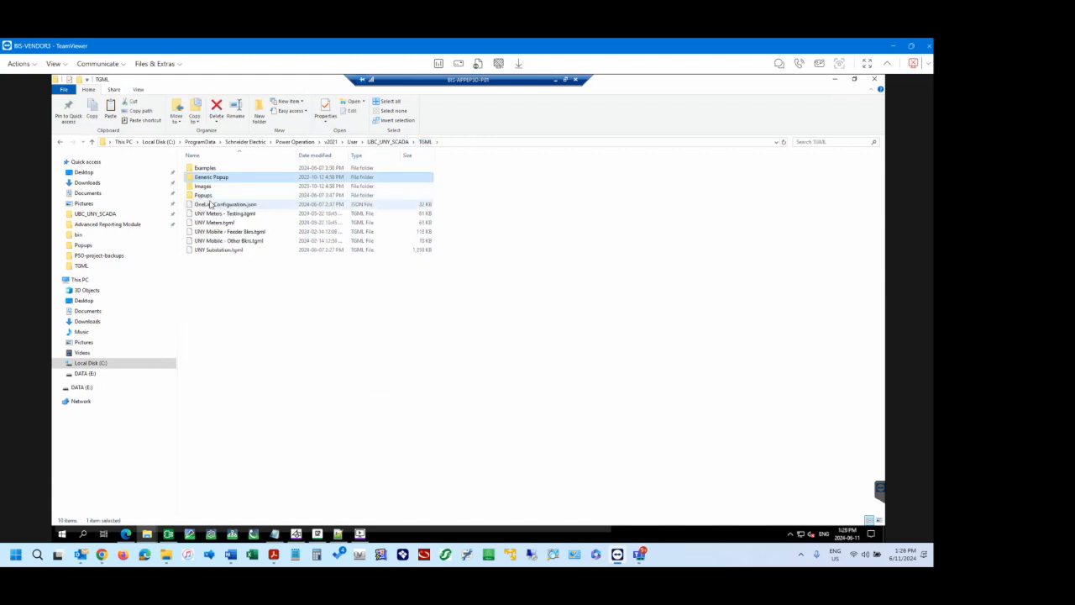
{"action": "double_click", "coordinate": [212, 196]}
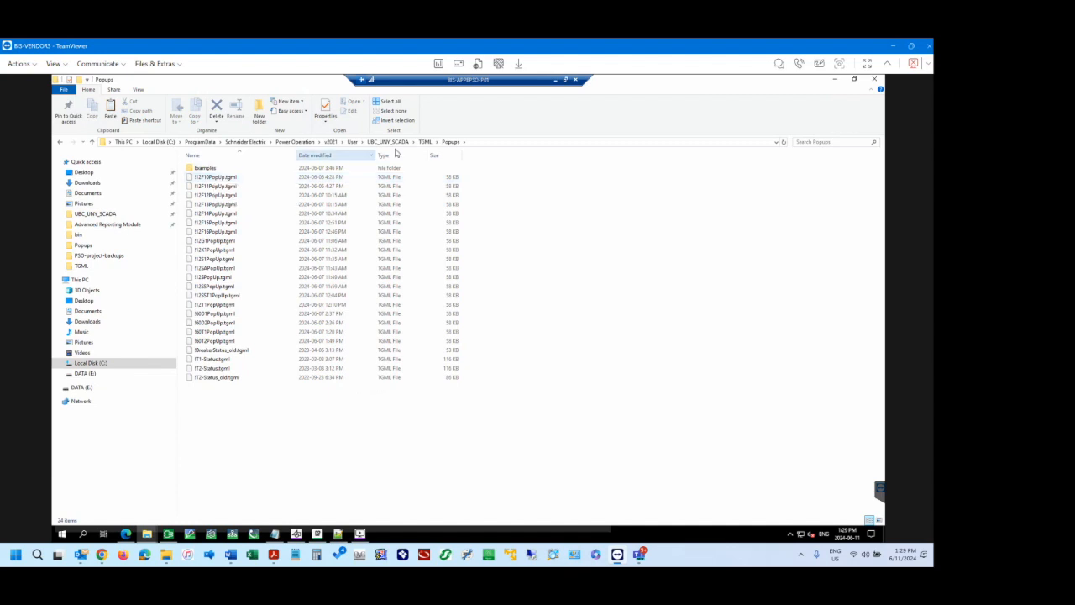
{"action": "left_click", "coordinate": [425, 141]}
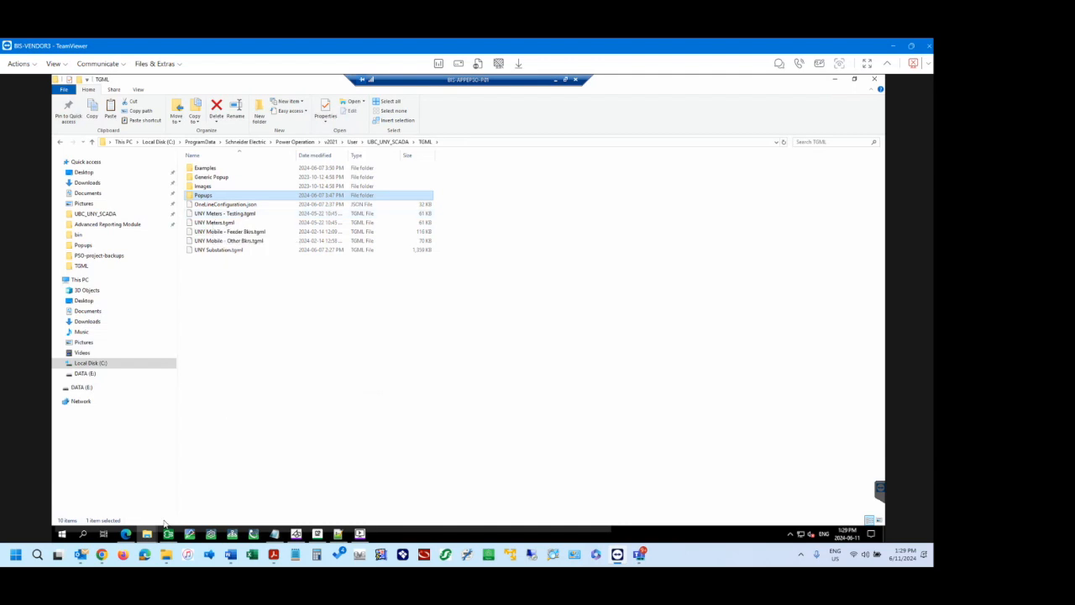
{"action": "mouse_move", "coordinate": [147, 536]}
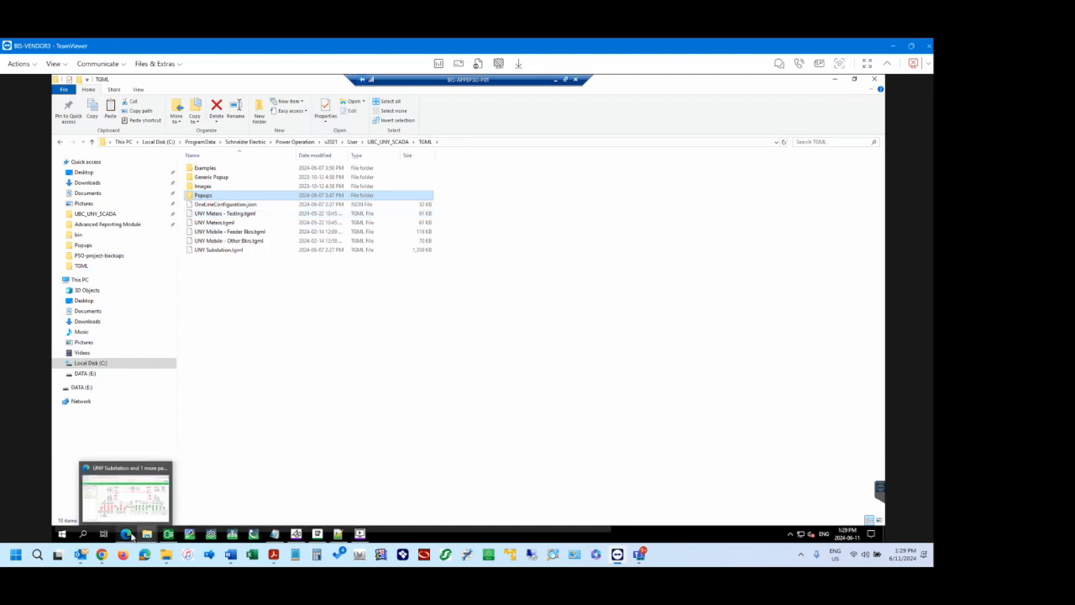
{"action": "left_click", "coordinate": [128, 499]}
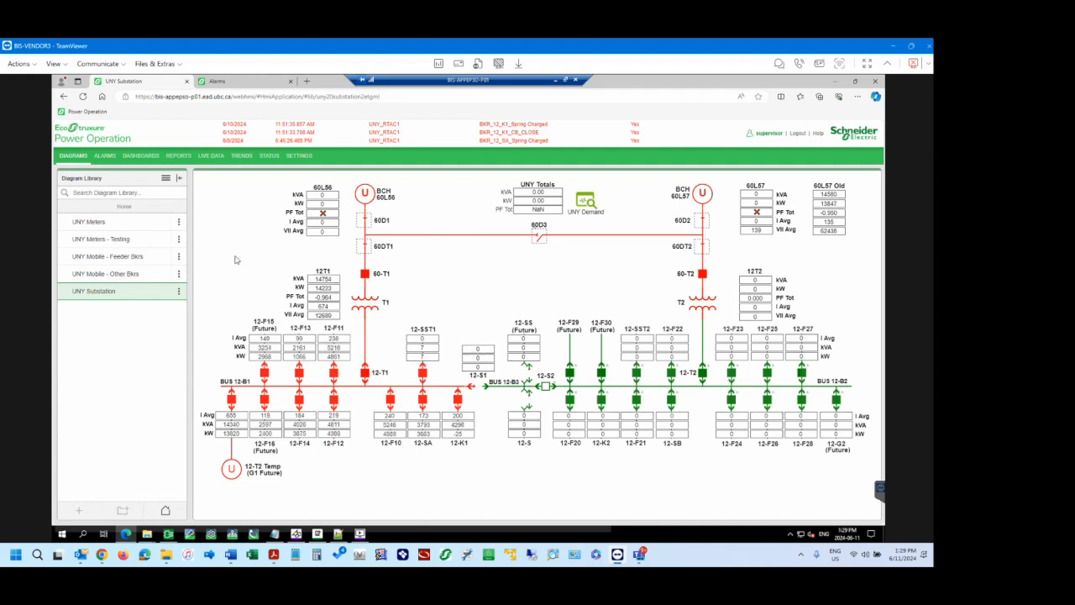
Back in the TGML folder, create a subfolder named Test and move UNY Meters - Testing.tgml into it.
{"action": "left_click", "coordinate": [148, 536]}
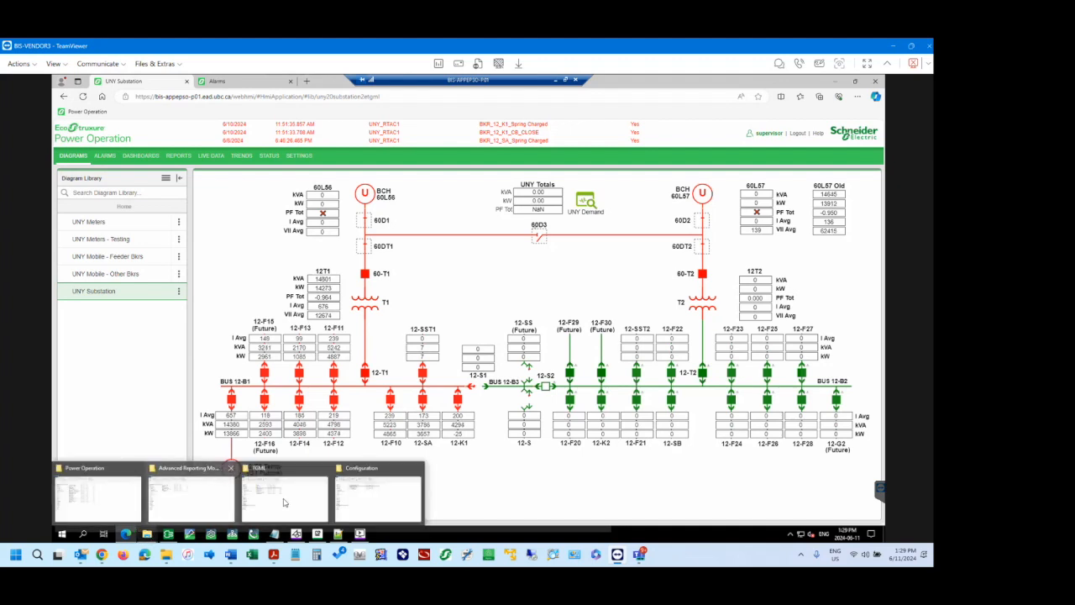
{"action": "left_click", "coordinate": [284, 503]}
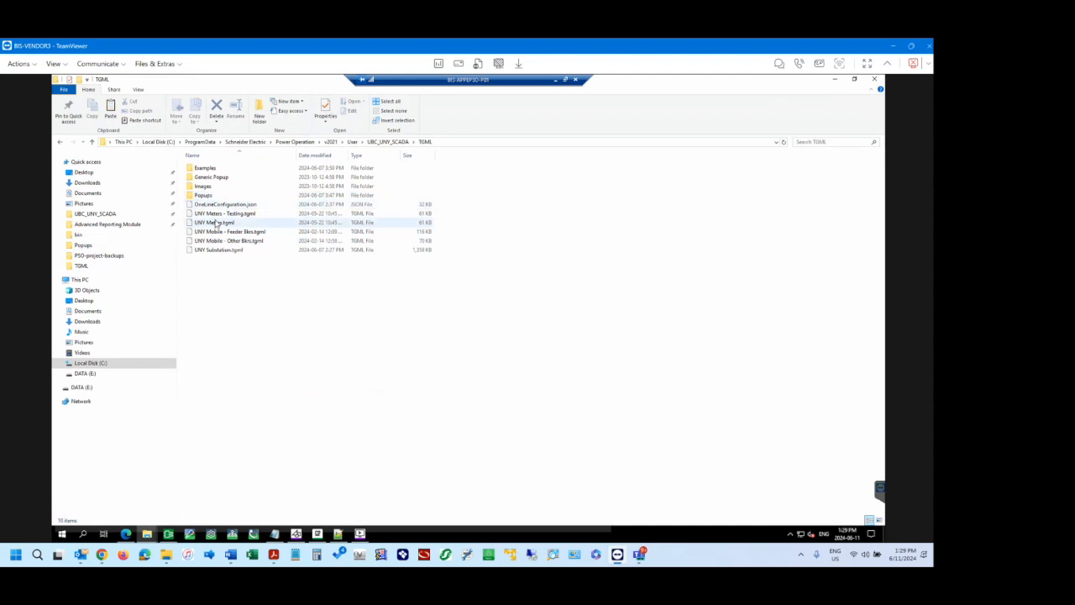
{"action": "right_click", "coordinate": [227, 279]}
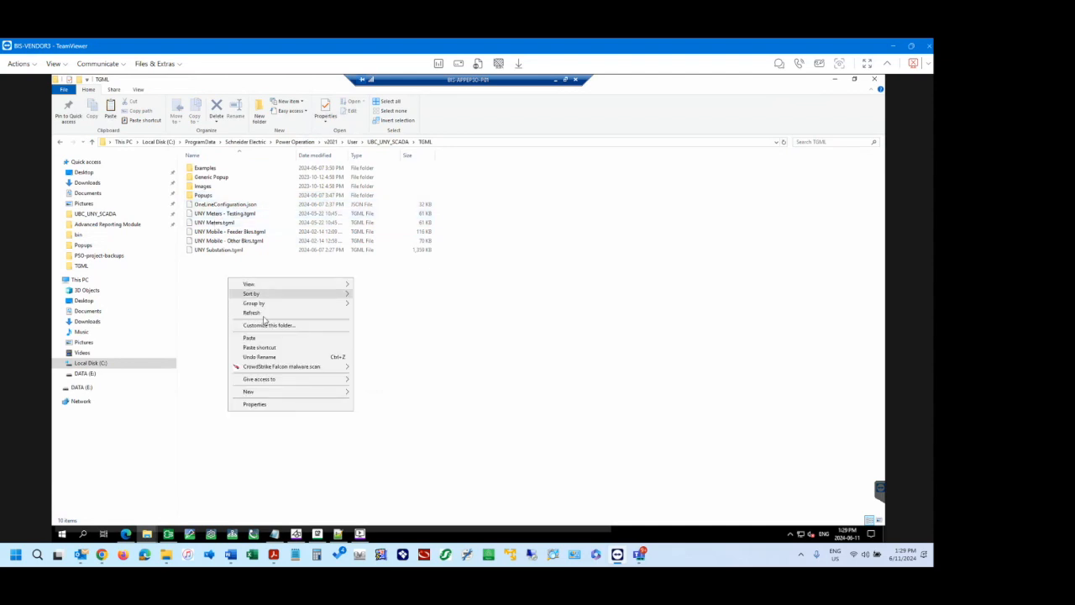
{"action": "mouse_move", "coordinate": [293, 394]}
{"action": "left_click", "coordinate": [379, 395]}
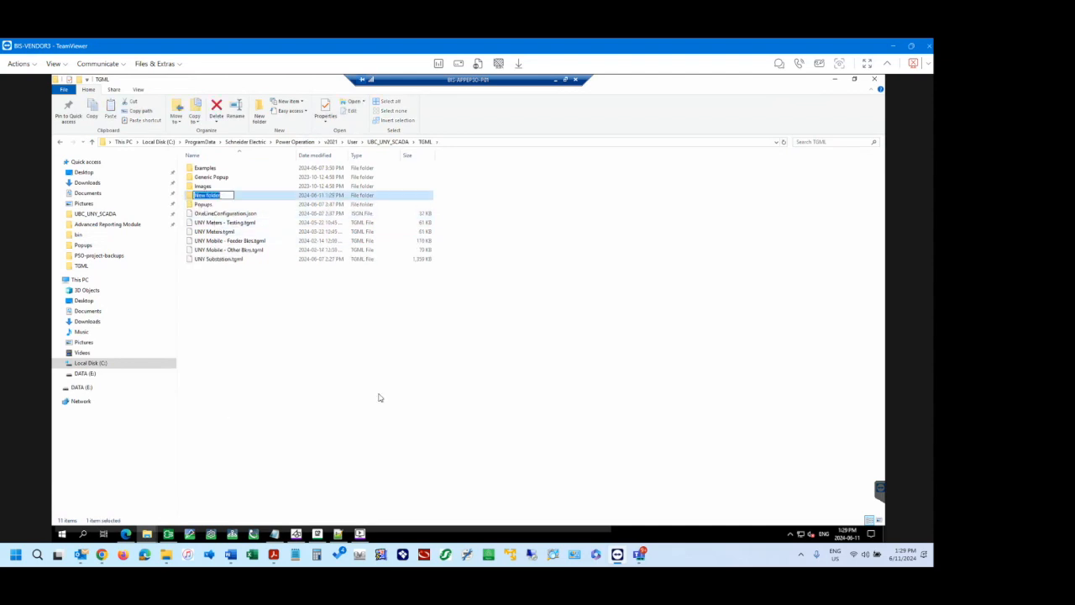
{"action": "type", "text": "Test"}
{"action": "key", "text": "Return"}
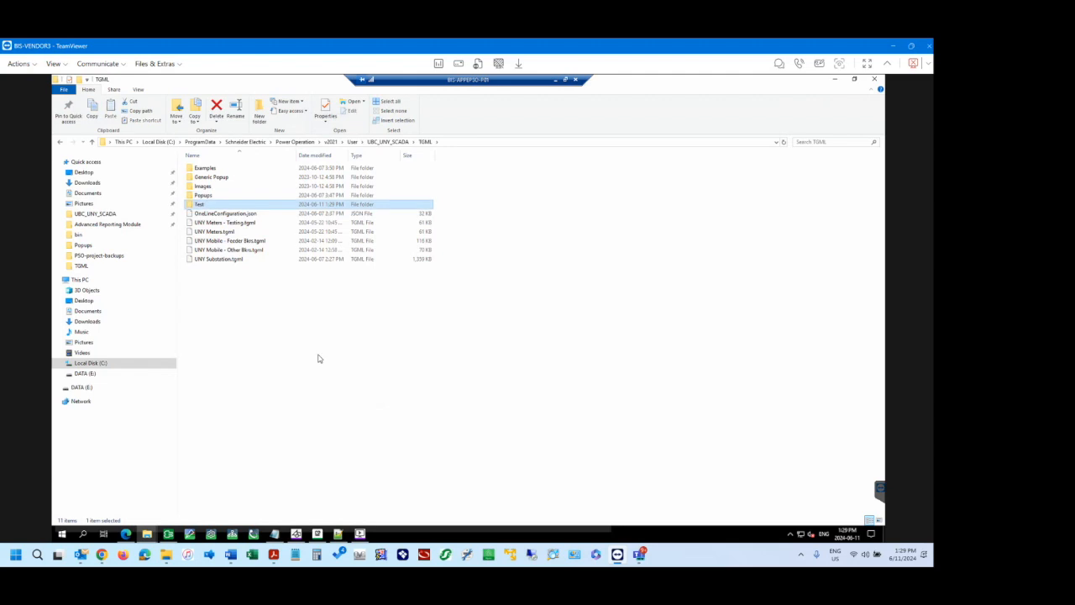
{"action": "left_click_drag", "start_coordinate": [225, 223], "coordinate": [202, 209]}
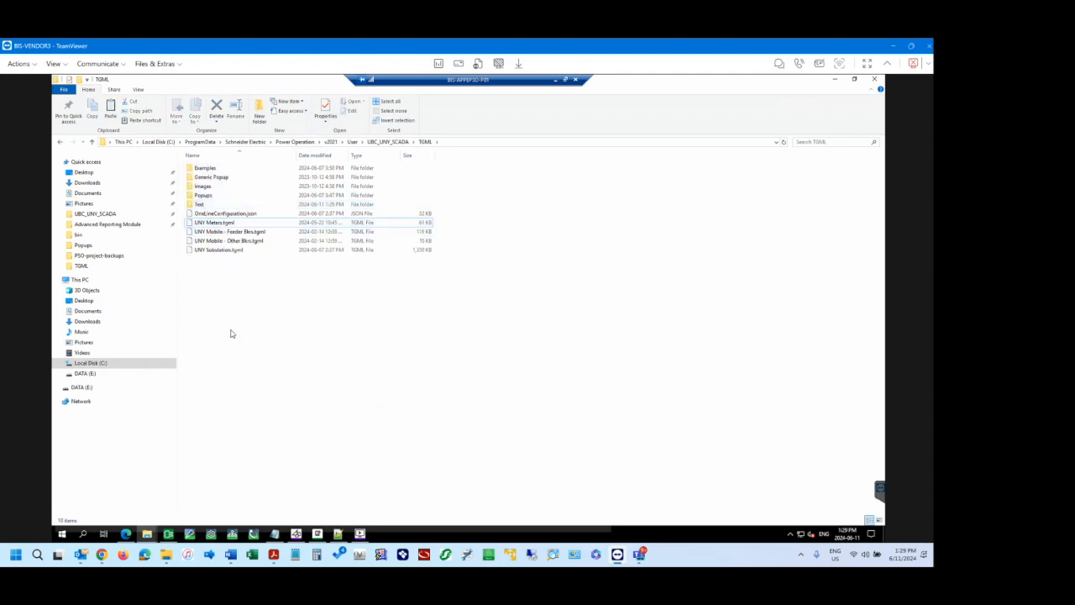
Reload the Diagrams page in the browser, check the contents of the Test folder in the Diagram Library, and return to its home level.
{"action": "left_click", "coordinate": [126, 535]}
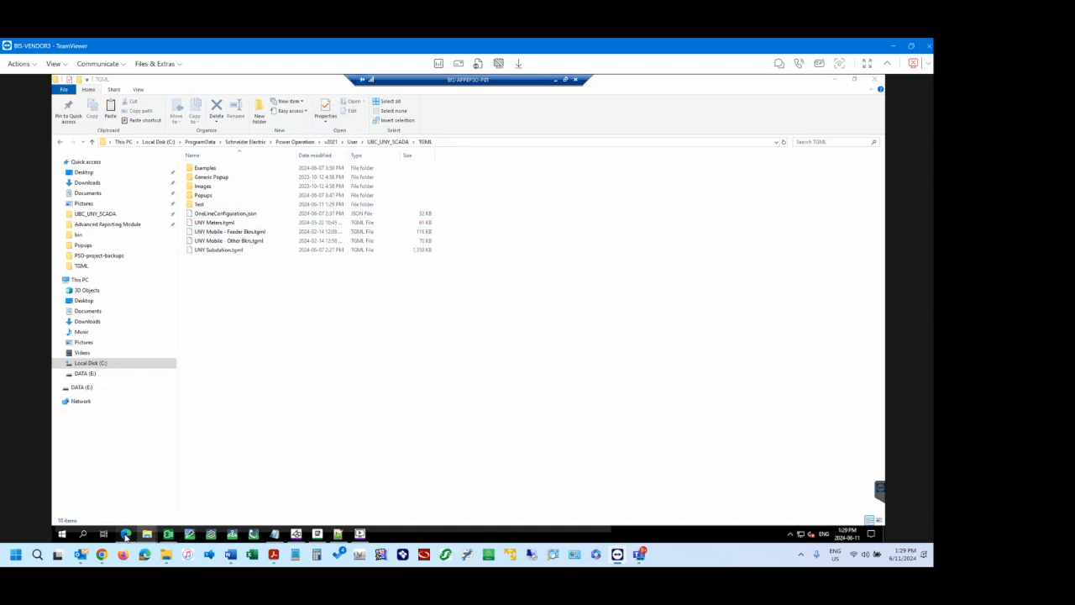
{"action": "left_click", "coordinate": [83, 95]}
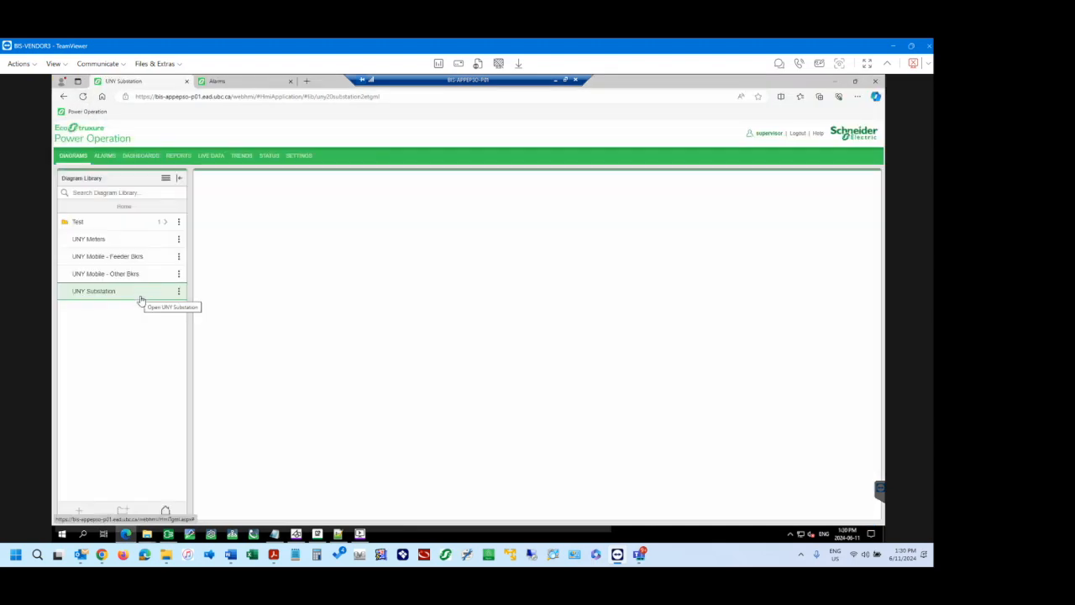
{"action": "left_click", "coordinate": [100, 225]}
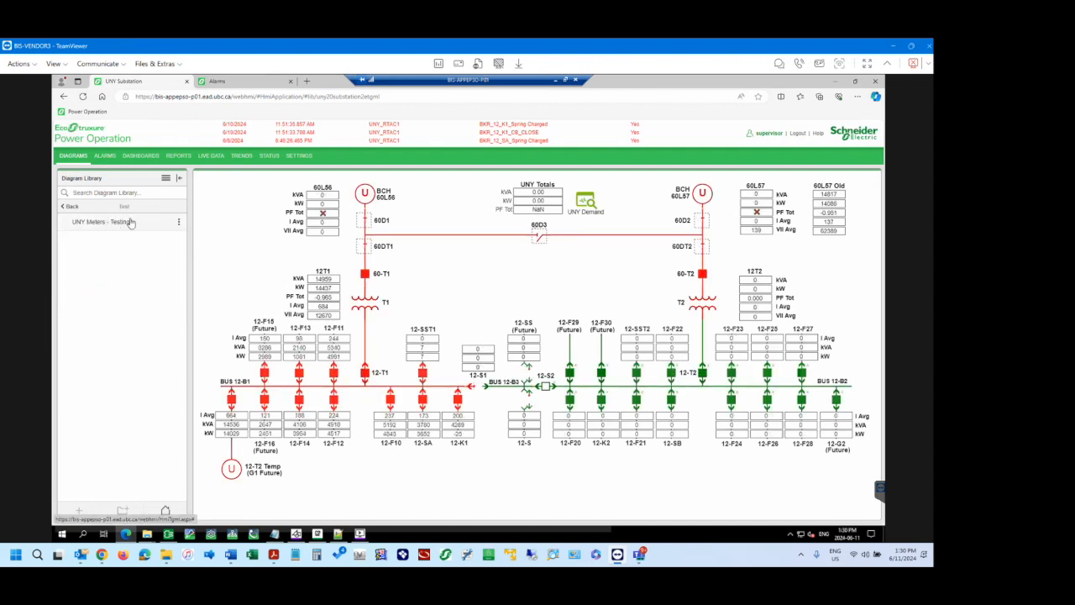
{"action": "left_click", "coordinate": [68, 206]}
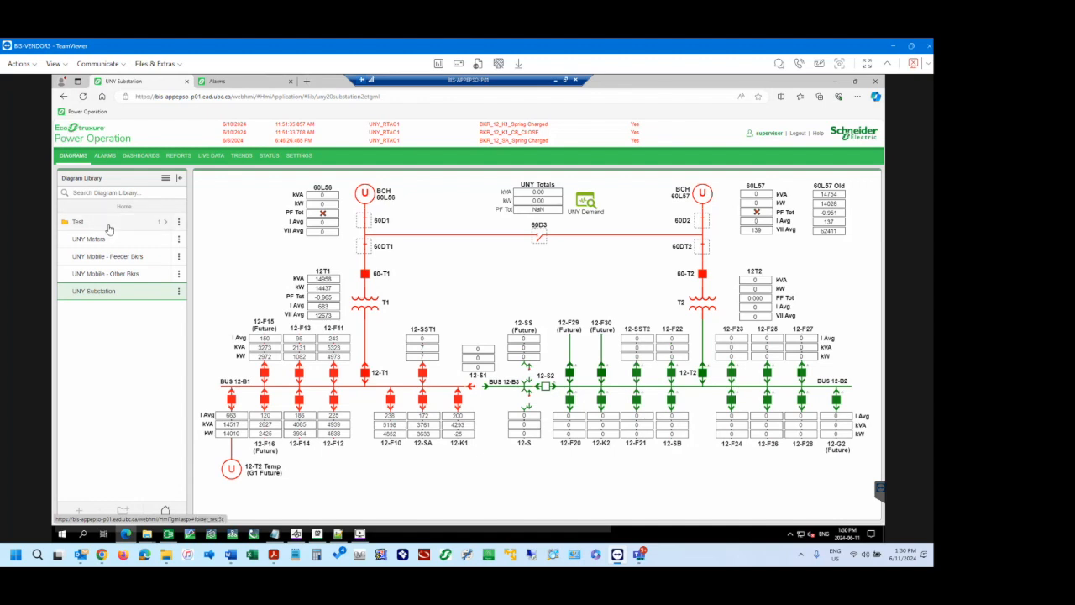
Switch back to File Explorer, examine the breaker pop-up .tgml files in the Popups subfolder, and return to the TGML folder.
{"action": "key", "text": "alt+Tab"}
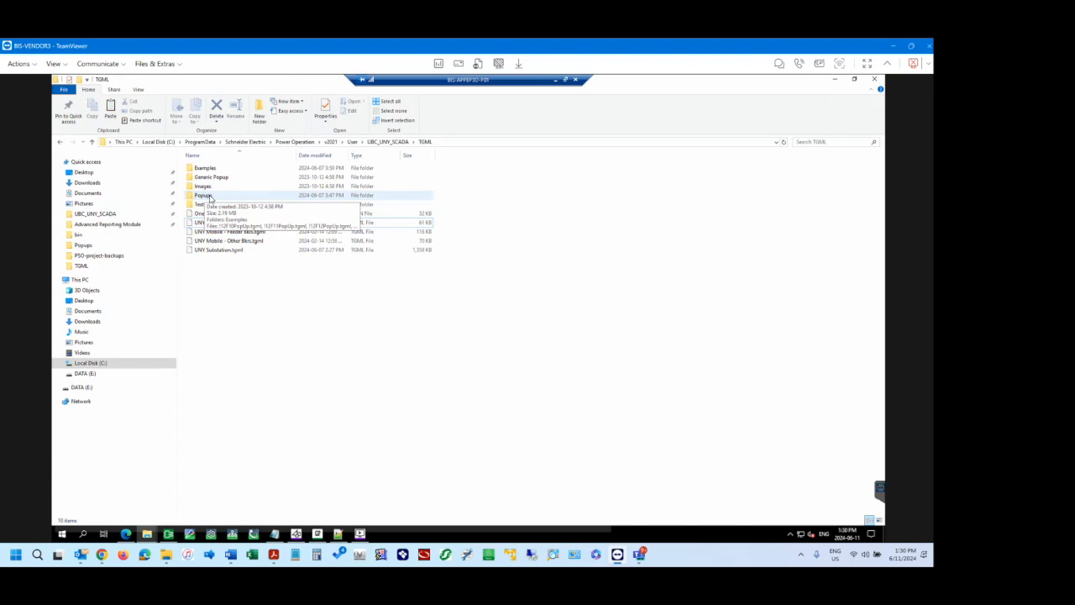
{"action": "double_click", "coordinate": [210, 197]}
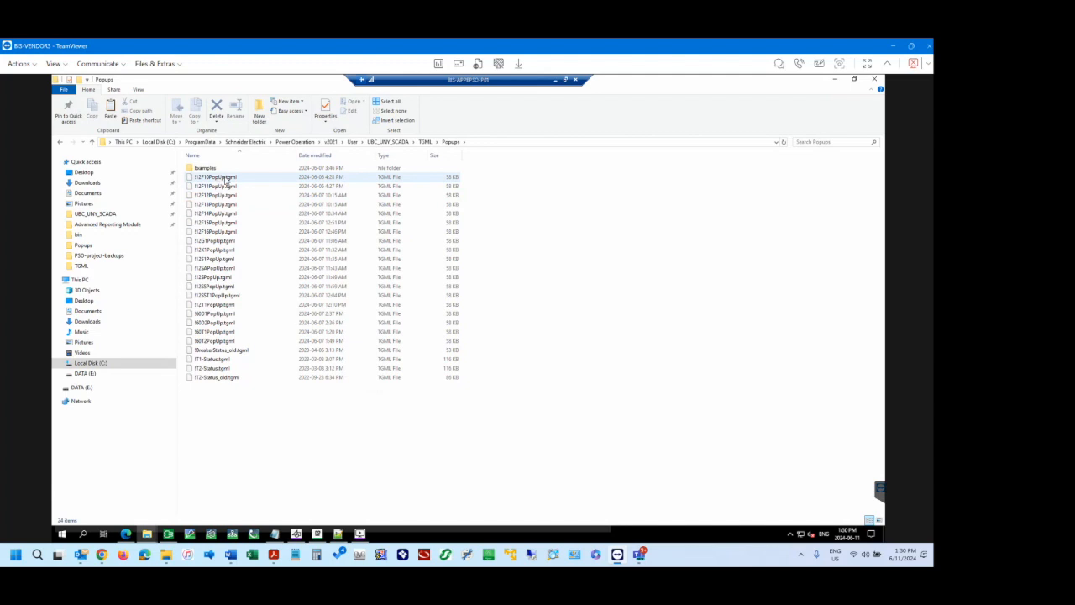
{"action": "left_click", "coordinate": [232, 179]}
{"action": "left_click", "coordinate": [233, 185]}
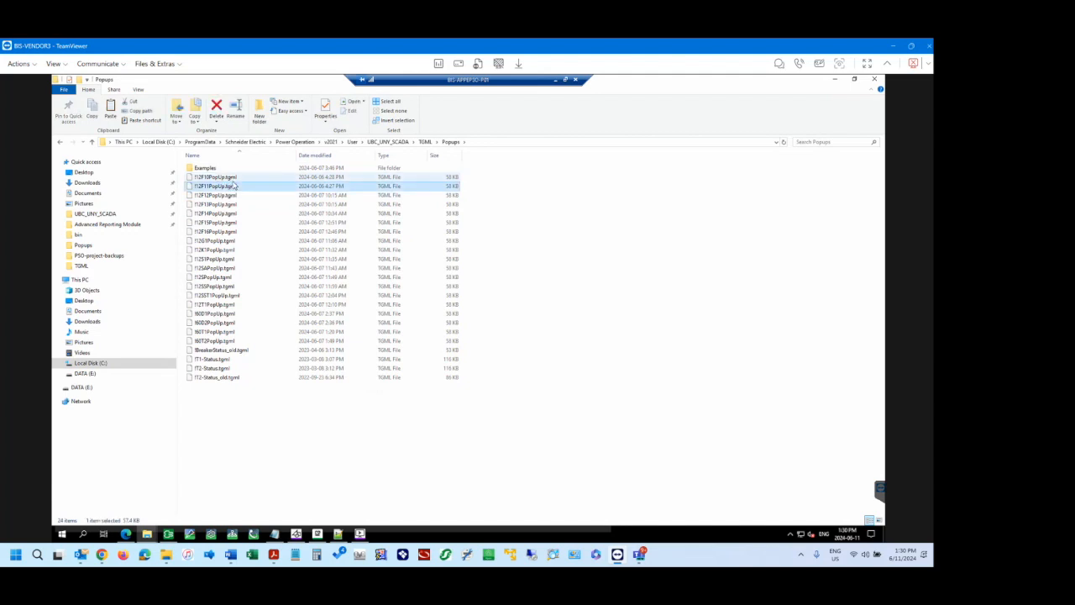
{"action": "left_click", "coordinate": [235, 179]}
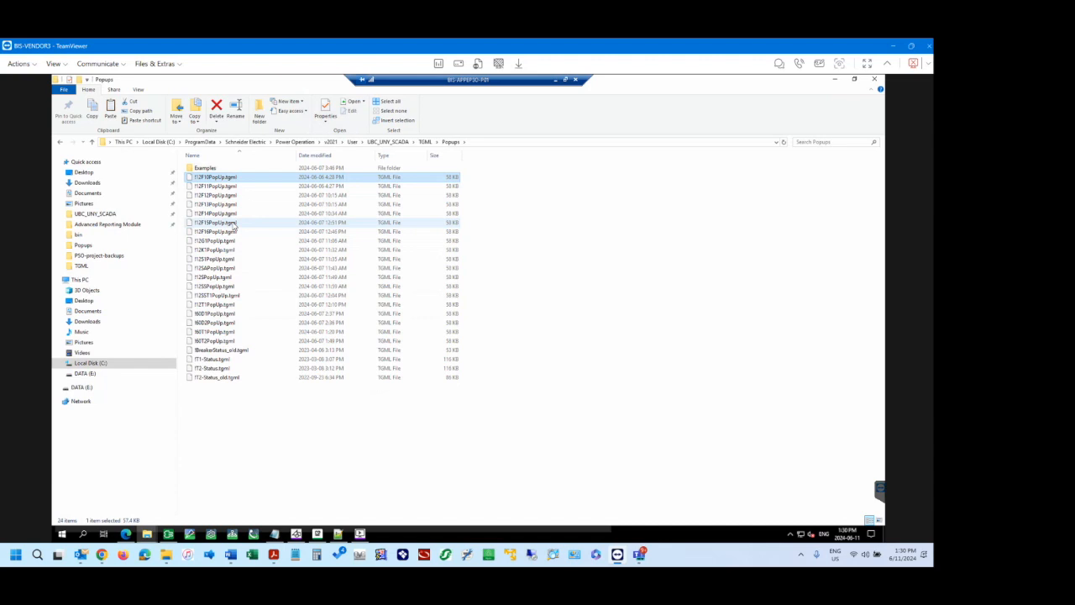
{"action": "left_click", "coordinate": [220, 421]}
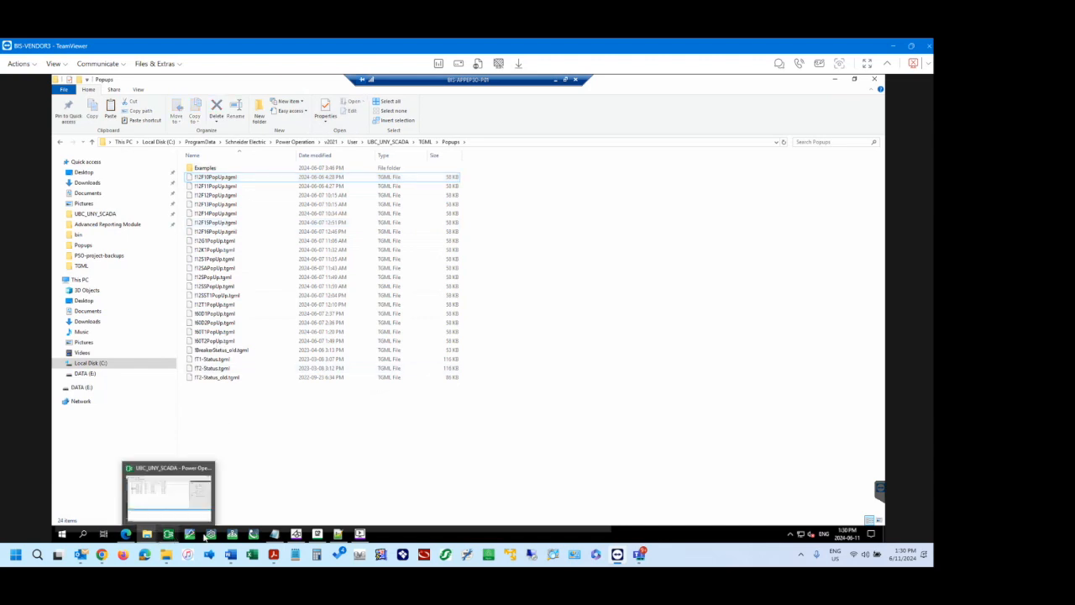
{"action": "mouse_move", "coordinate": [231, 542]}
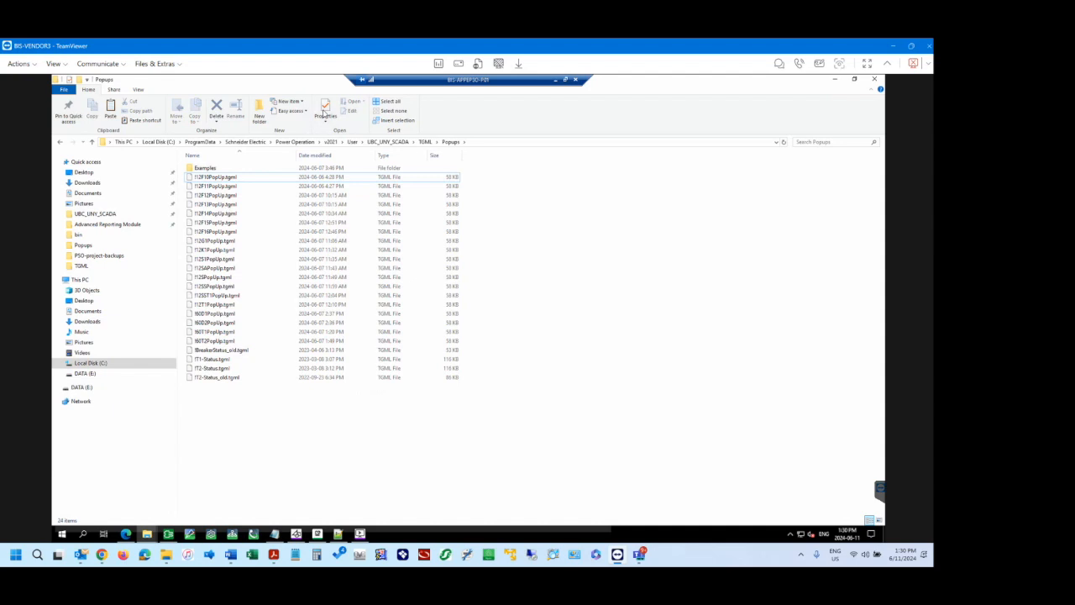
{"action": "left_click", "coordinate": [424, 142]}
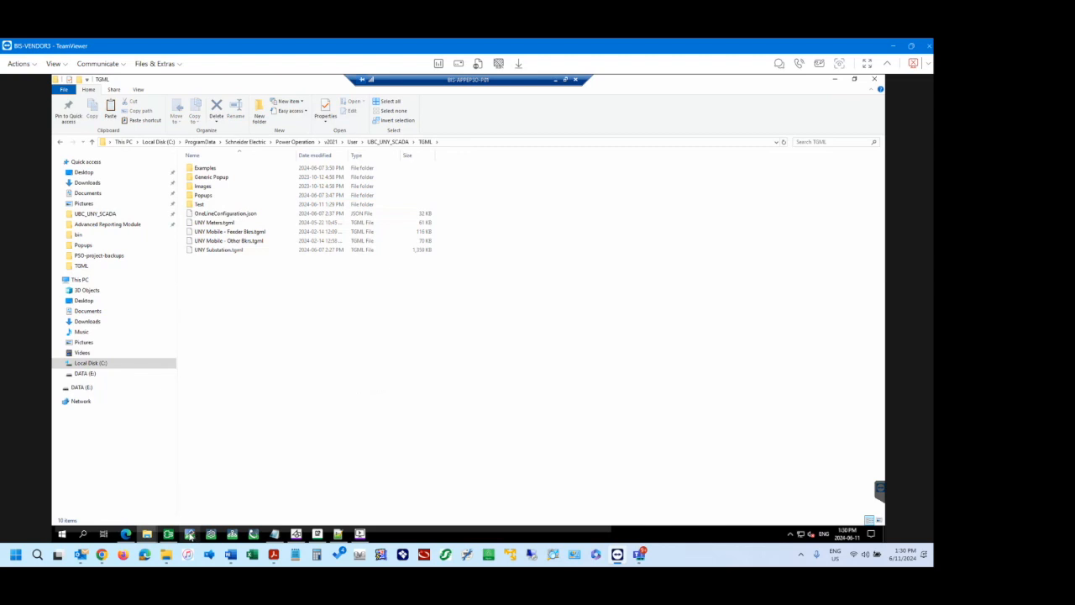
Launch the Graphics Editor from the Power Operation shortcuts folder.
{"action": "mouse_move", "coordinate": [147, 534]}
{"action": "left_click", "coordinate": [109, 499]}
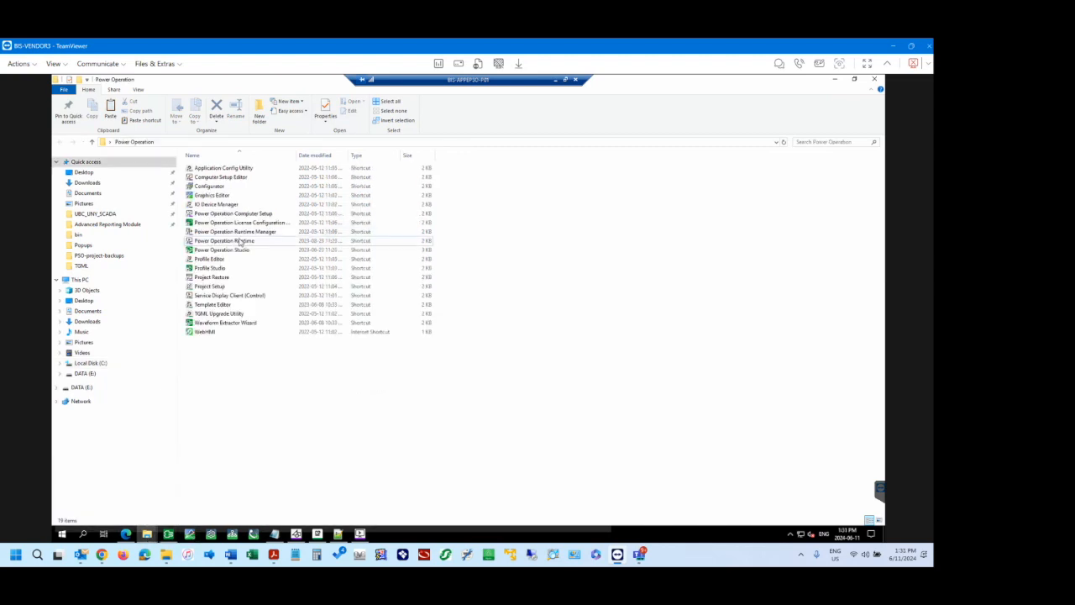
{"action": "left_click", "coordinate": [228, 178]}
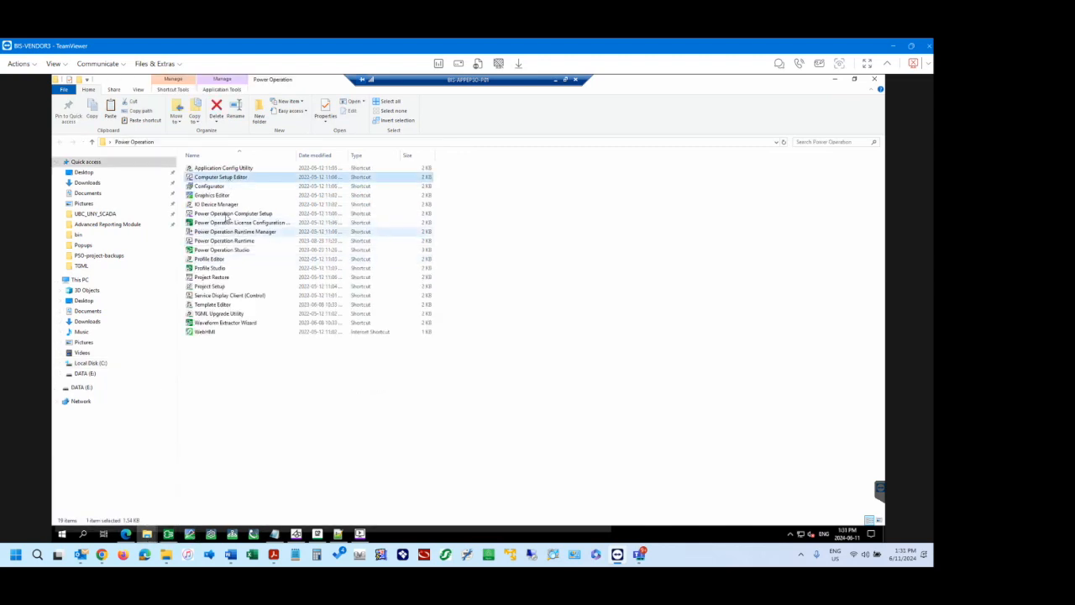
{"action": "left_click", "coordinate": [217, 195]}
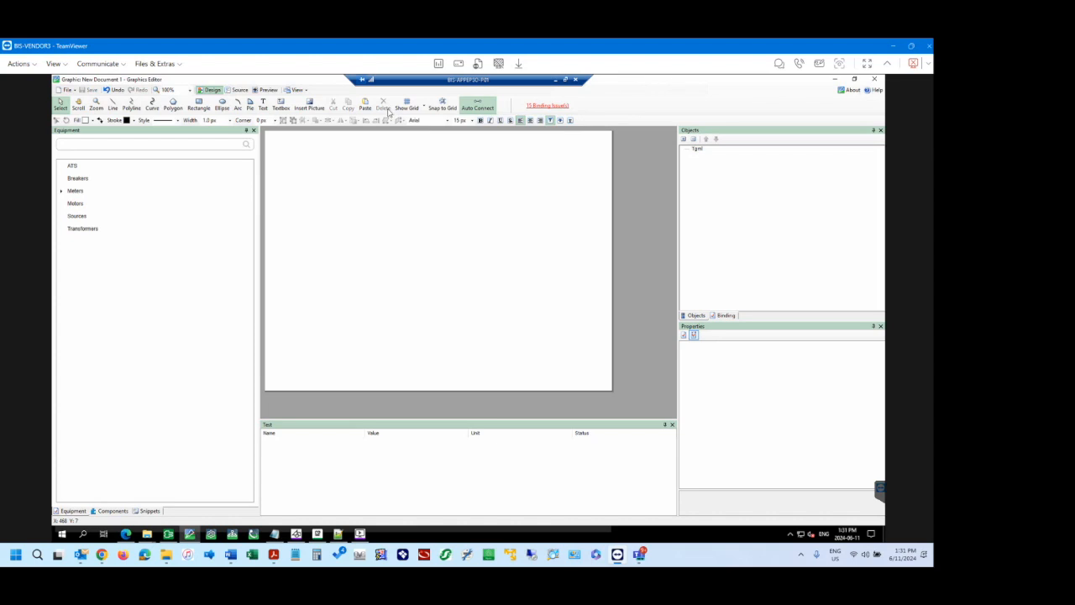
Open UNY Substation.tgml from the TGML folder in the Graphics Editor.
{"action": "left_click", "coordinate": [71, 90]}
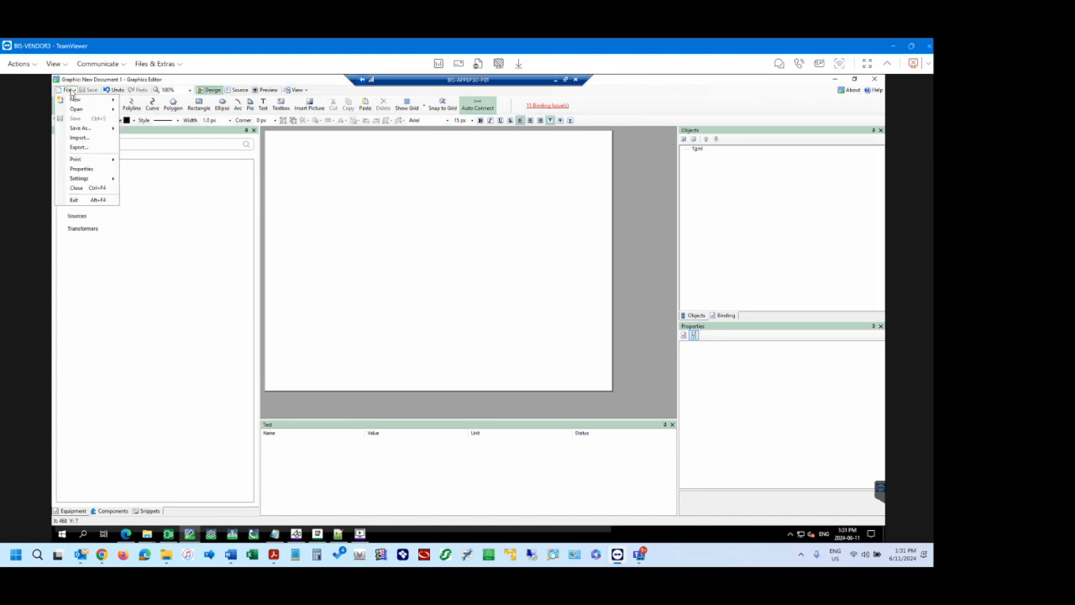
{"action": "left_click", "coordinate": [71, 91]}
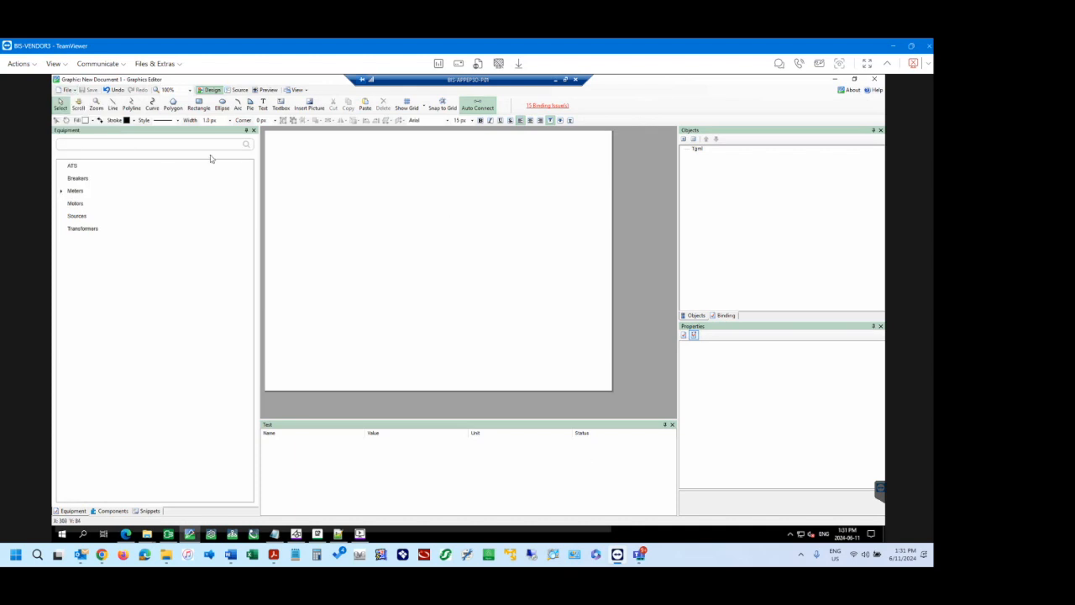
{"action": "left_click", "coordinate": [71, 91]}
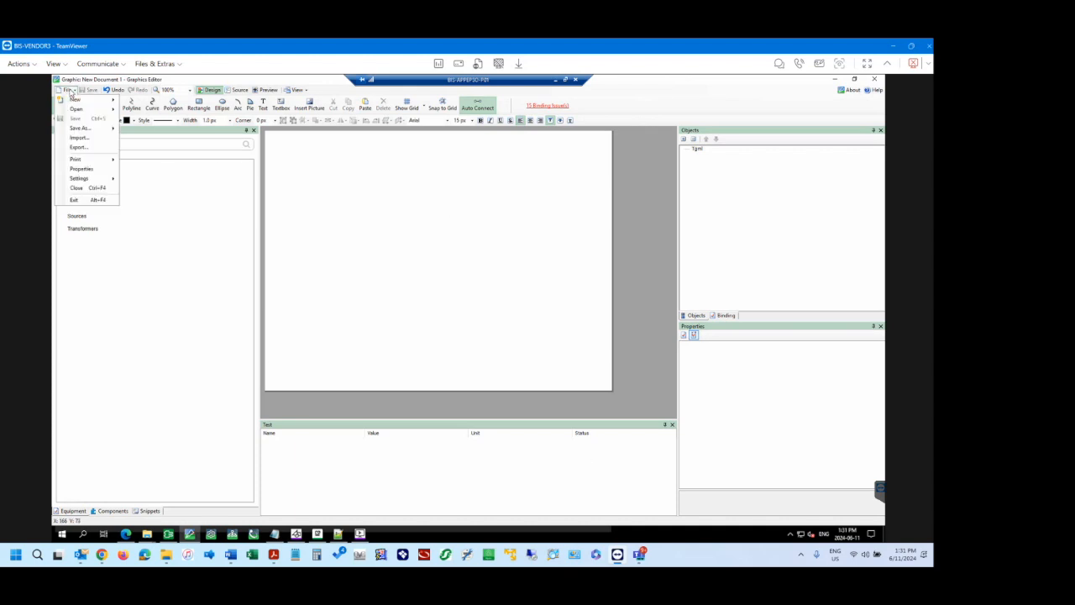
{"action": "mouse_move", "coordinate": [87, 110]}
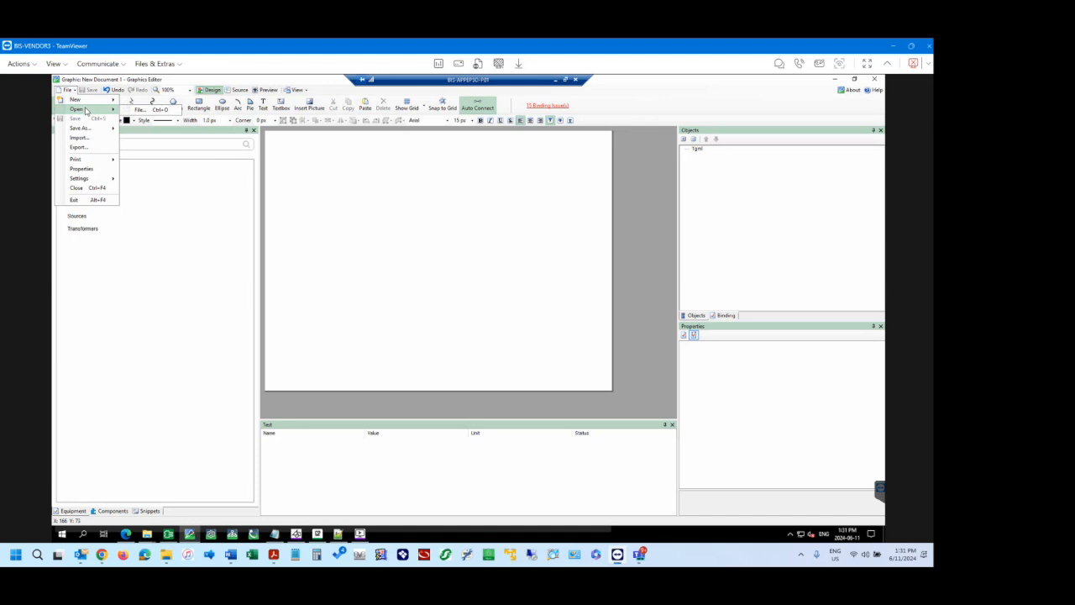
{"action": "left_click", "coordinate": [147, 114]}
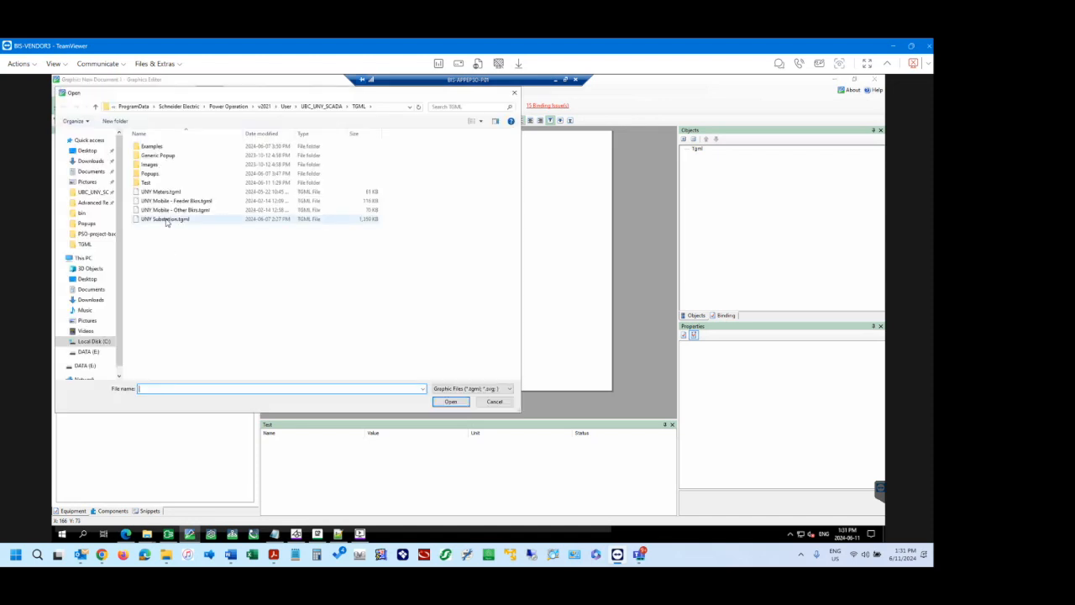
{"action": "left_click", "coordinate": [167, 221]}
{"action": "left_click", "coordinate": [451, 402]}
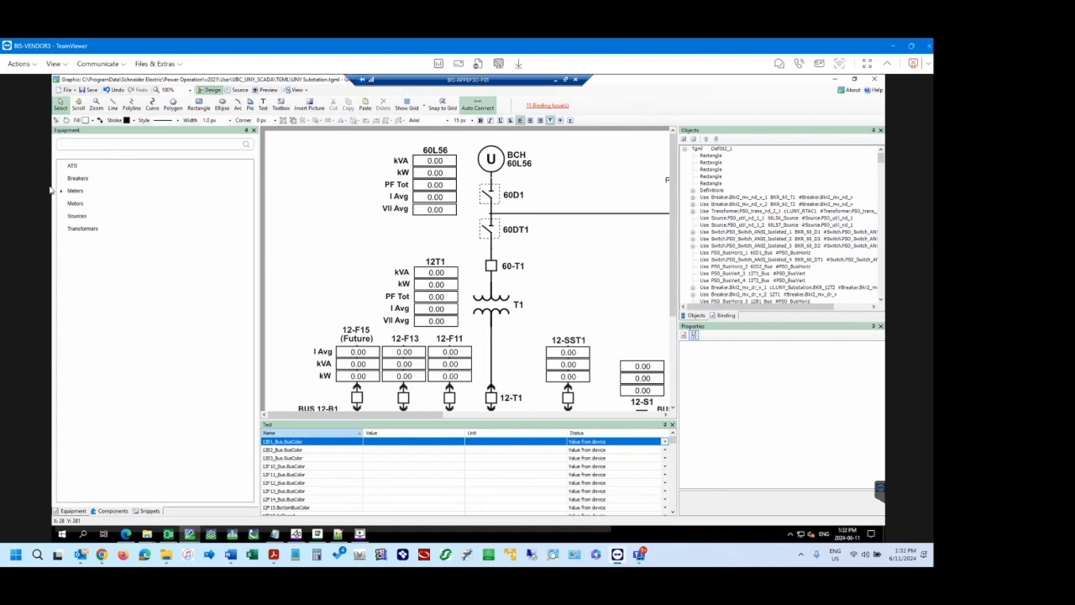
Examine the Graphics Editor's component and snippet libraries, ending on the components.
{"action": "left_click", "coordinate": [108, 511]}
{"action": "left_click", "coordinate": [148, 512]}
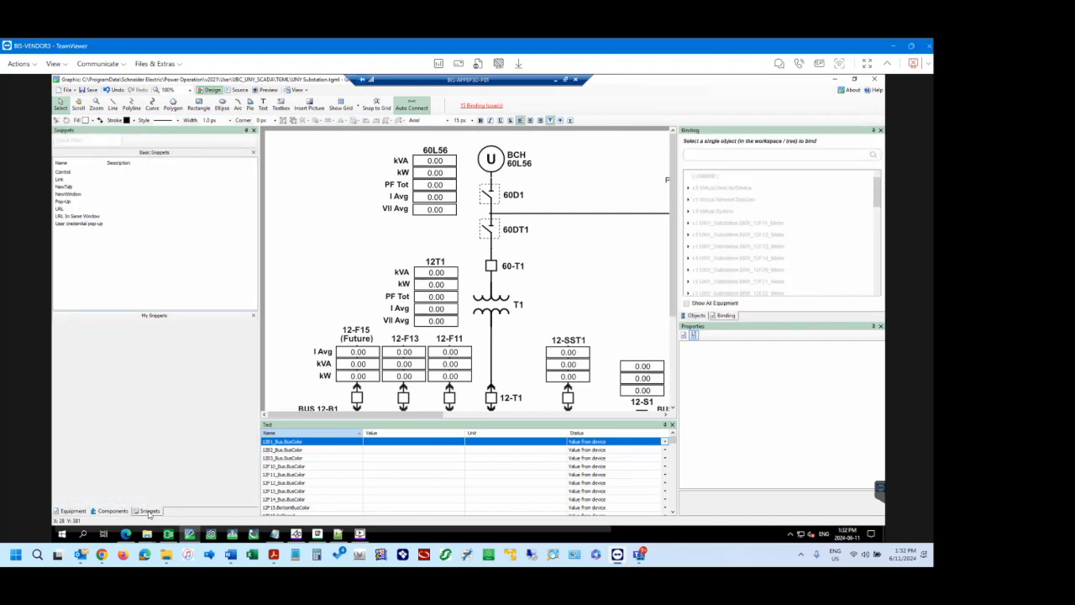
{"action": "left_click", "coordinate": [102, 511]}
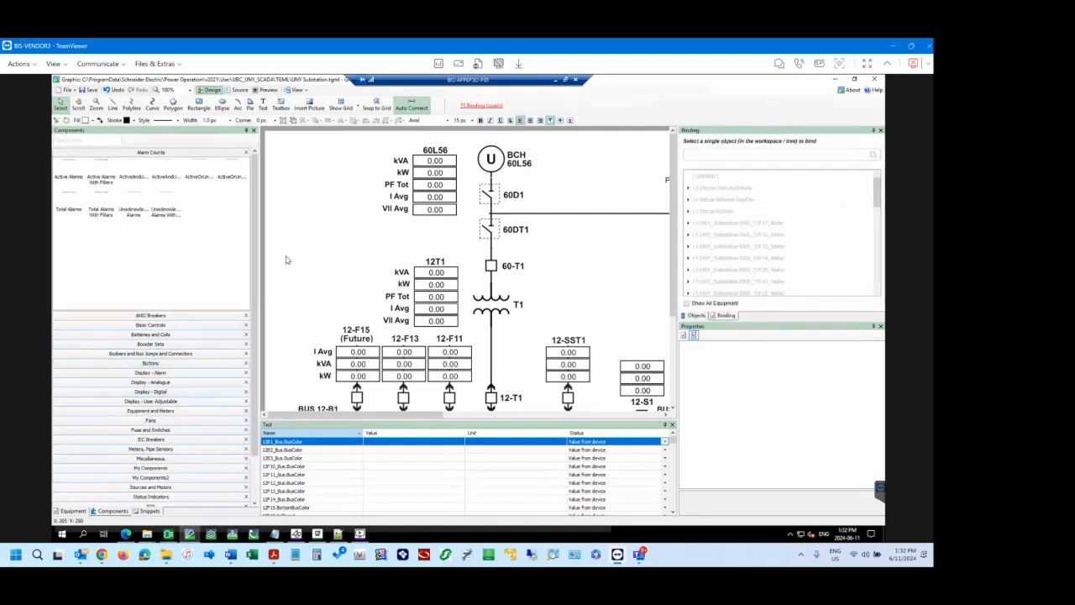
Examine the basic snippets, the component library, the drawing tools and the meter and breaker layout of the UNY Substation diagram.
{"action": "left_click", "coordinate": [148, 511]}
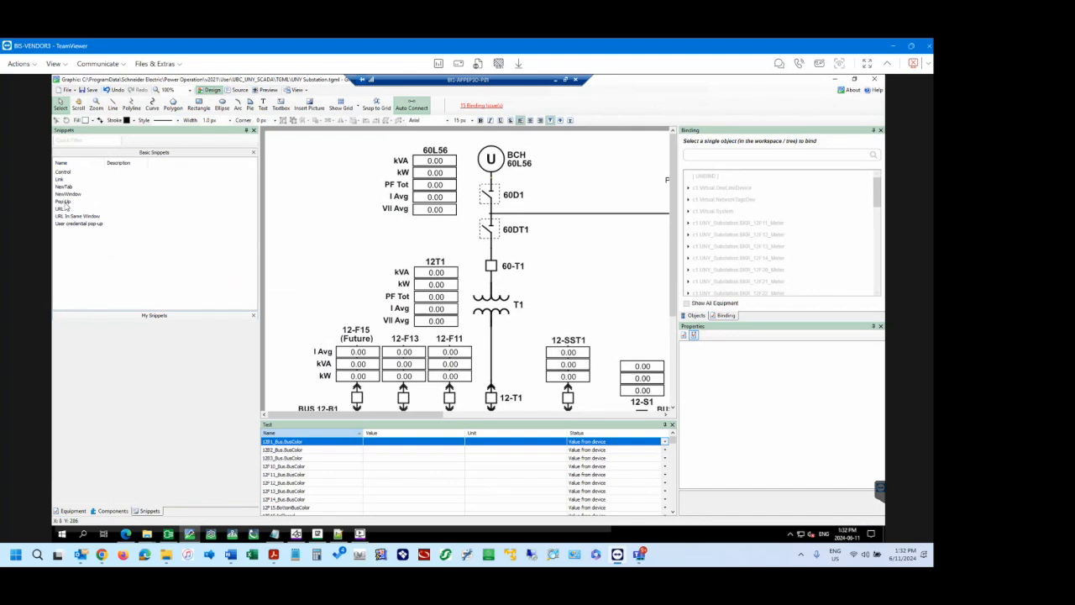
{"action": "left_click", "coordinate": [112, 511]}
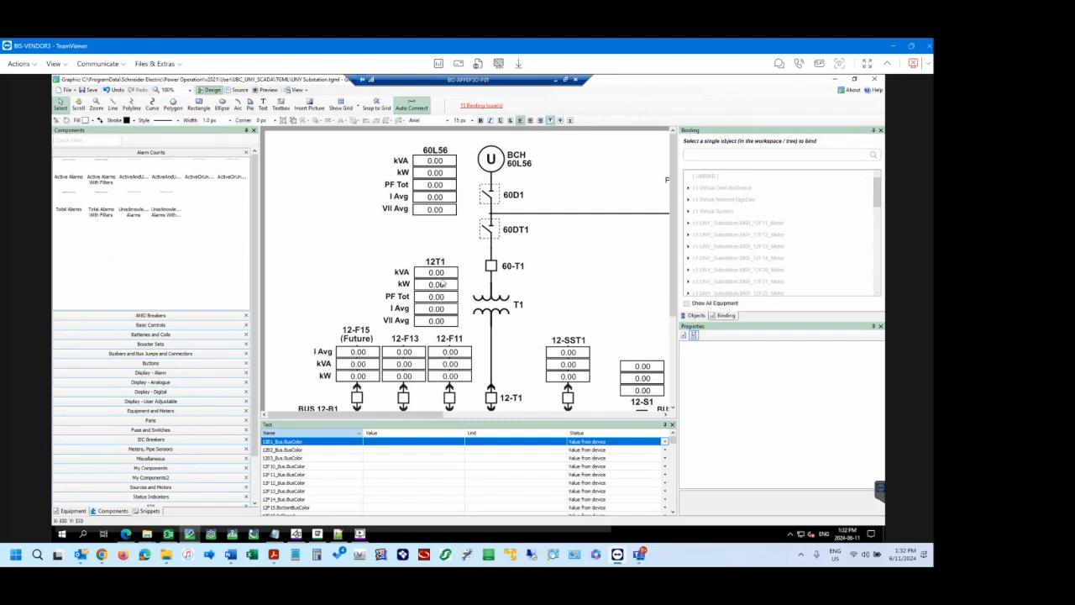
{"action": "scroll", "coordinate": [436, 339], "scroll_direction": "down", "scroll_amount": 3}
{"action": "scroll", "coordinate": [437, 338], "scroll_direction": "down", "scroll_amount": 1}
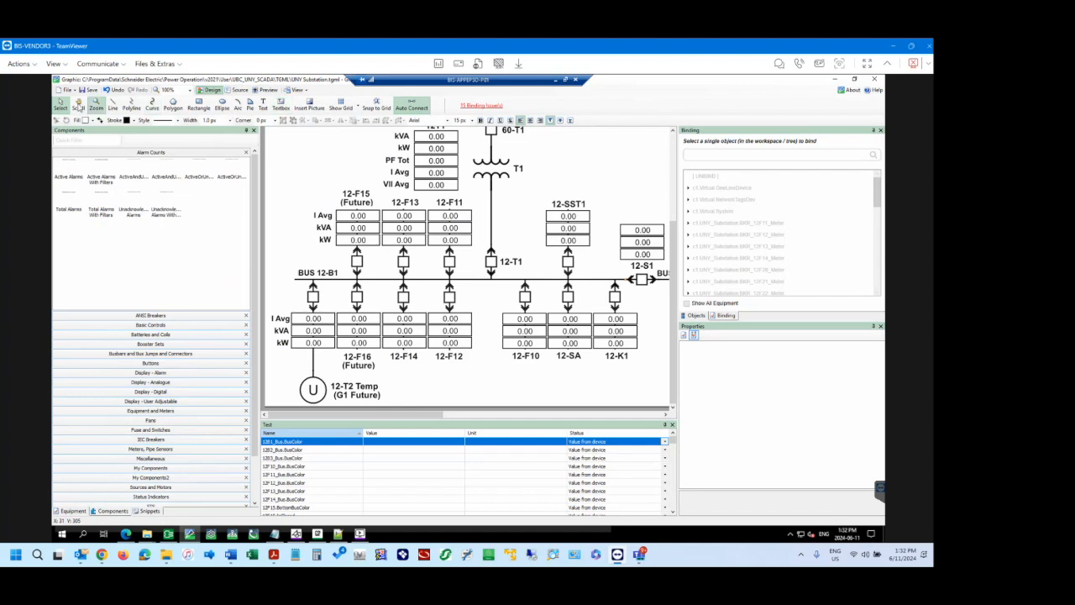
{"action": "left_click", "coordinate": [173, 105]}
{"action": "left_click", "coordinate": [238, 104]}
{"action": "left_click", "coordinate": [310, 162]}
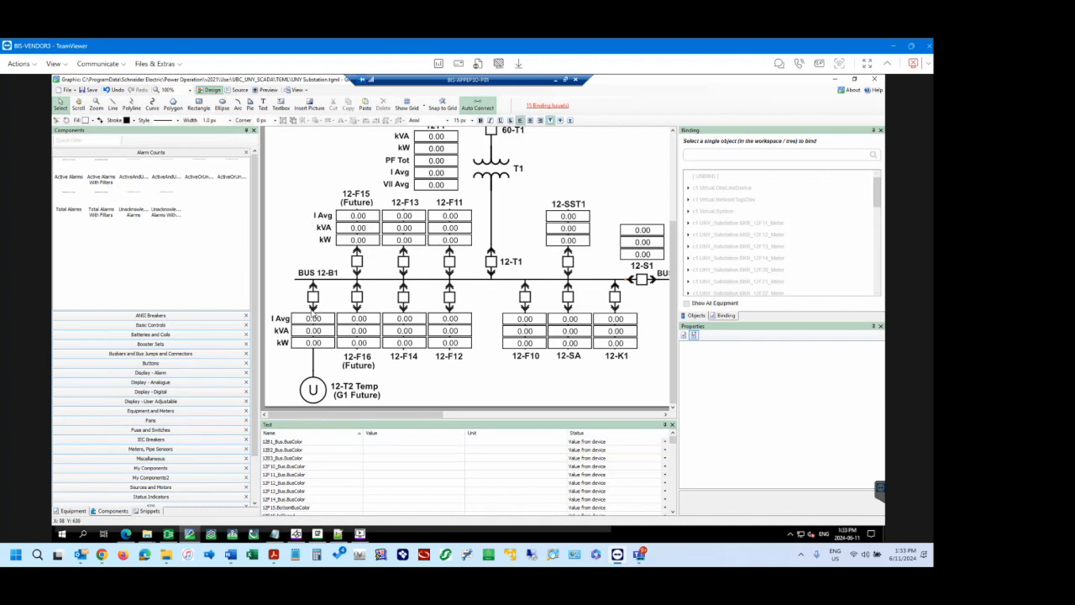
{"action": "scroll", "coordinate": [447, 348], "scroll_direction": "up", "scroll_amount": 4}
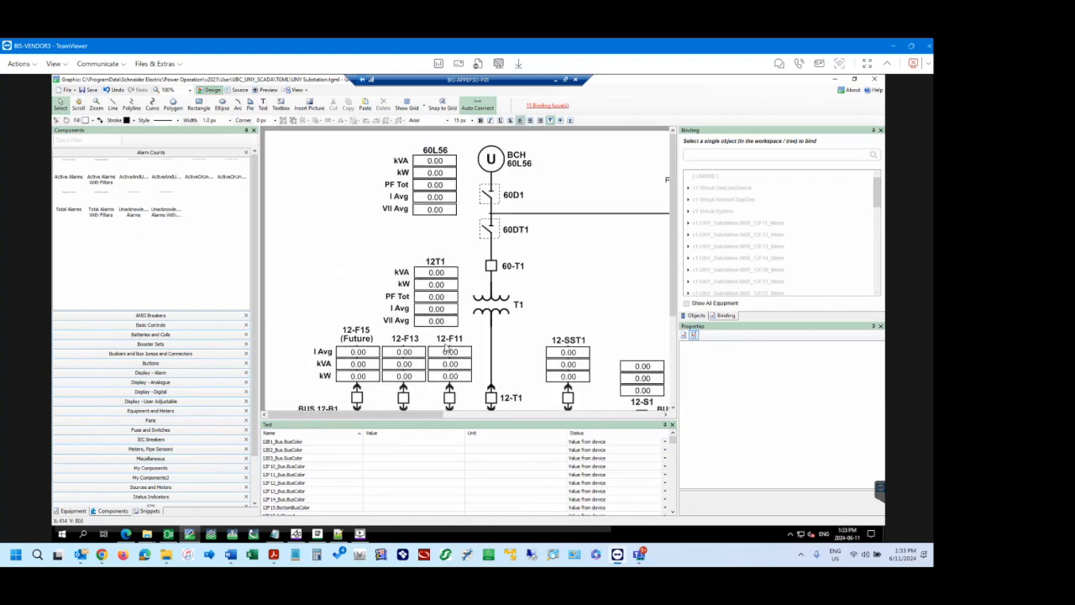
Inspect the 60-T1 breaker in the diagram's object list and properties, and show the ANSI Breakers components.
{"action": "left_click", "coordinate": [697, 316]}
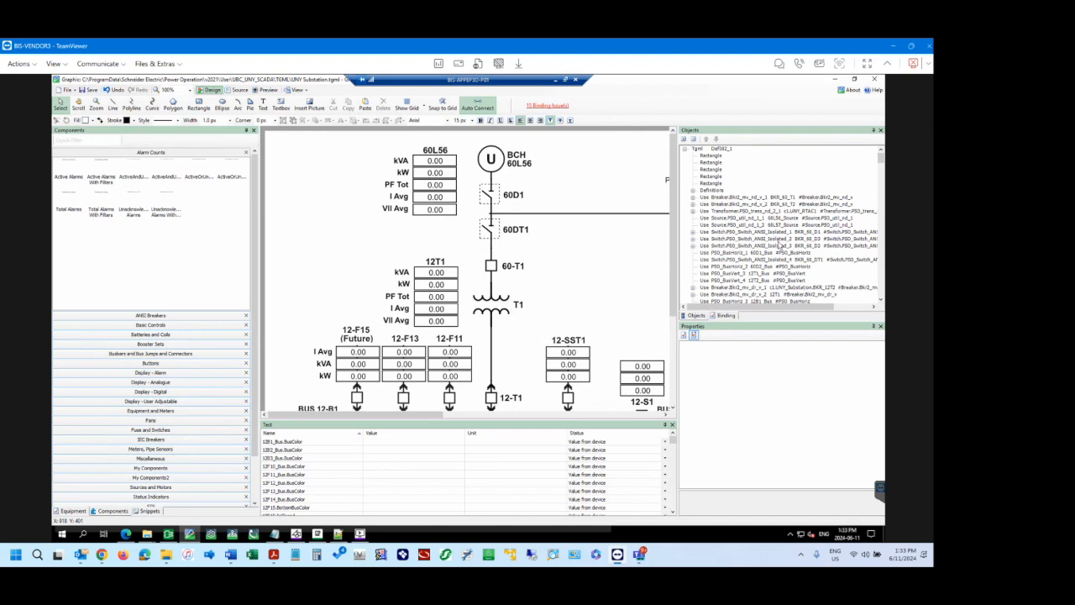
{"action": "scroll", "coordinate": [781, 244], "scroll_direction": "down", "scroll_amount": 2}
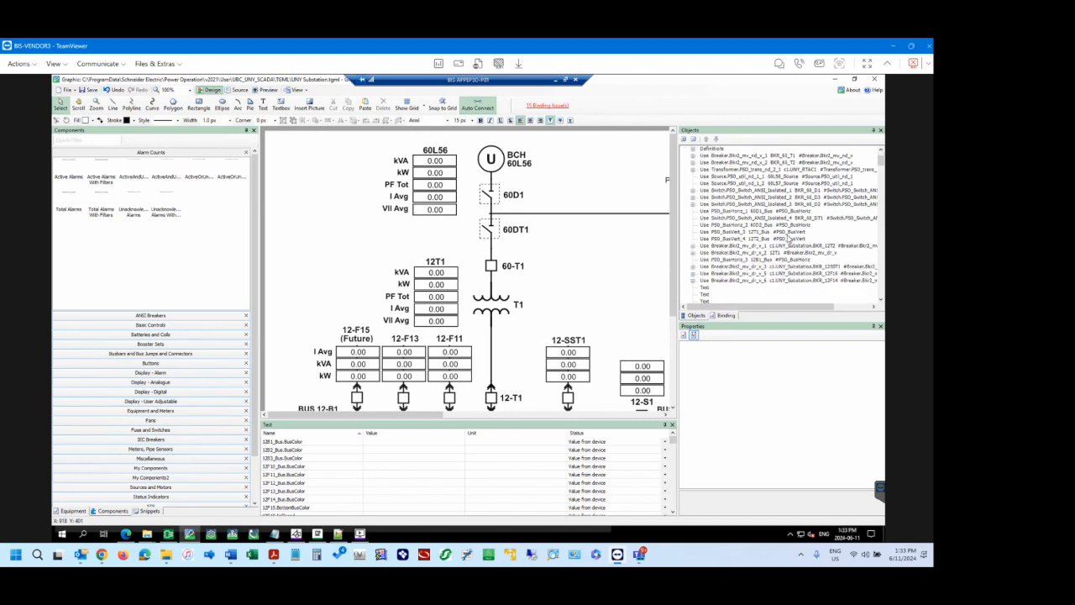
{"action": "left_click", "coordinate": [490, 275]}
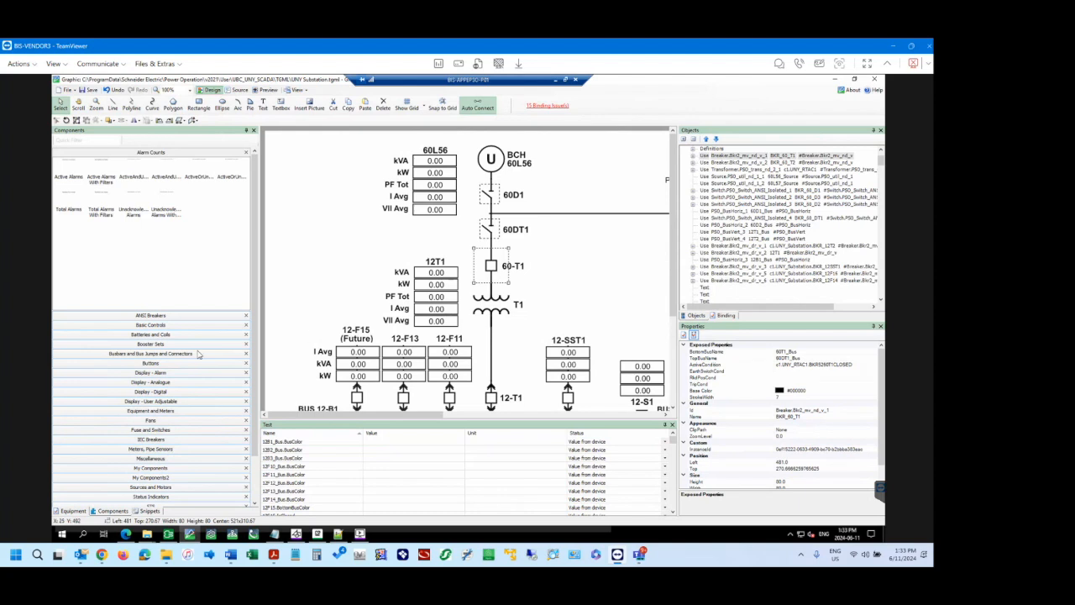
{"action": "left_click", "coordinate": [153, 316]}
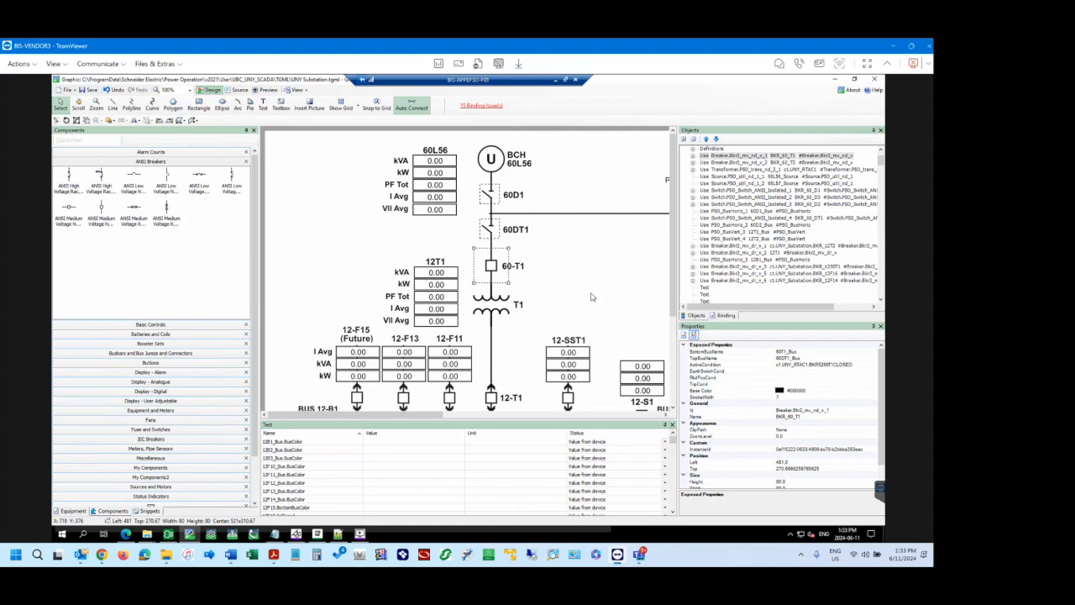
{"action": "scroll", "coordinate": [591, 297], "scroll_direction": "down", "scroll_amount": 3}
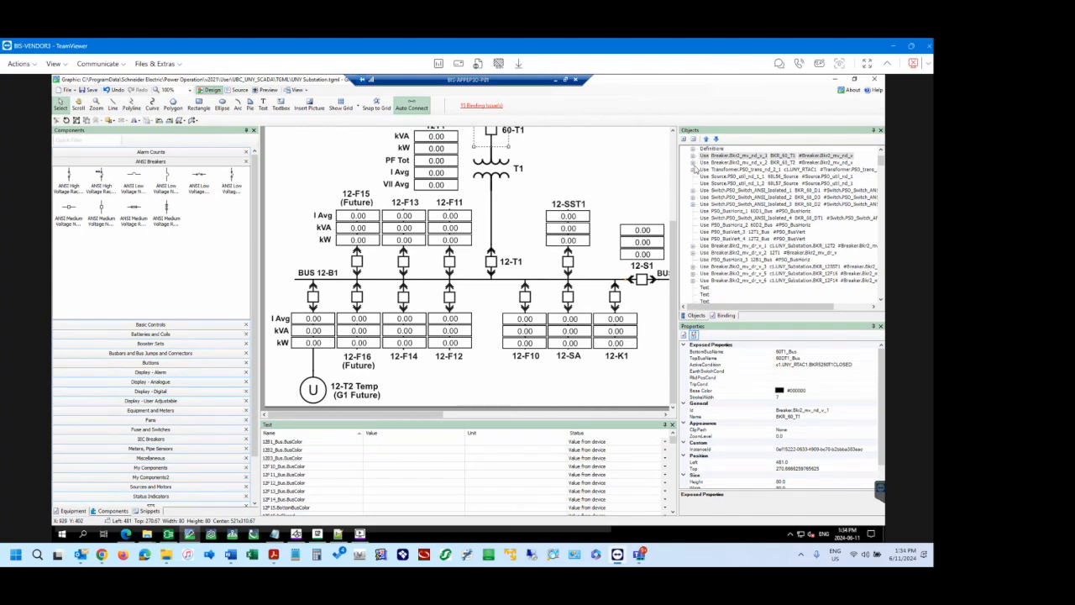
Expand the BKR_60_T1 breaker object to examine its link and script, and select the diagram's Tgml root.
{"action": "left_click", "coordinate": [694, 158]}
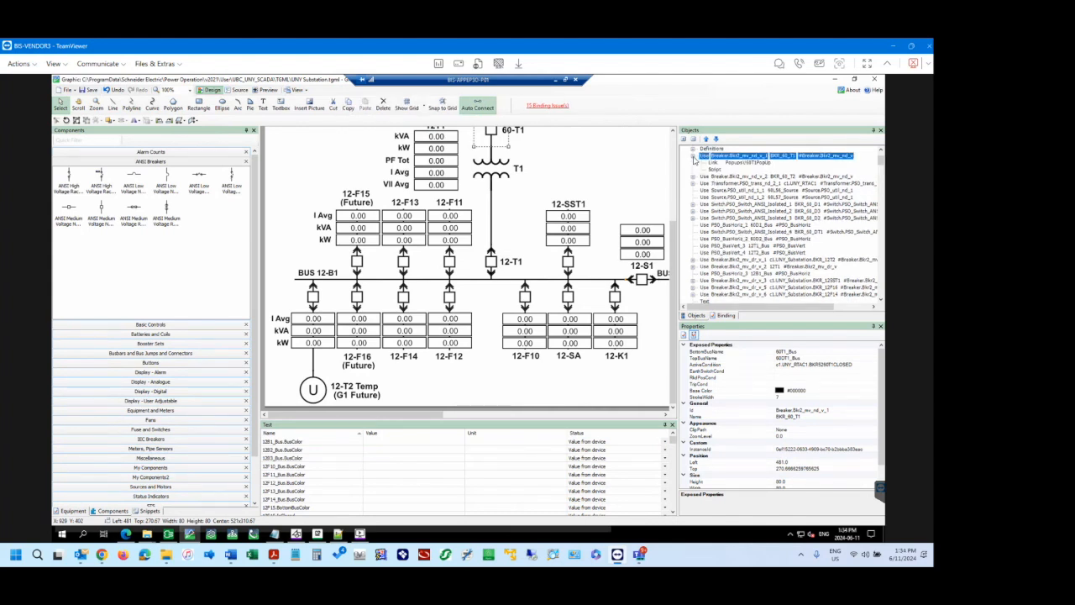
{"action": "left_click", "coordinate": [694, 158]}
{"action": "left_click", "coordinate": [694, 158]}
{"action": "scroll", "coordinate": [719, 164], "scroll_direction": "up", "scroll_amount": 2}
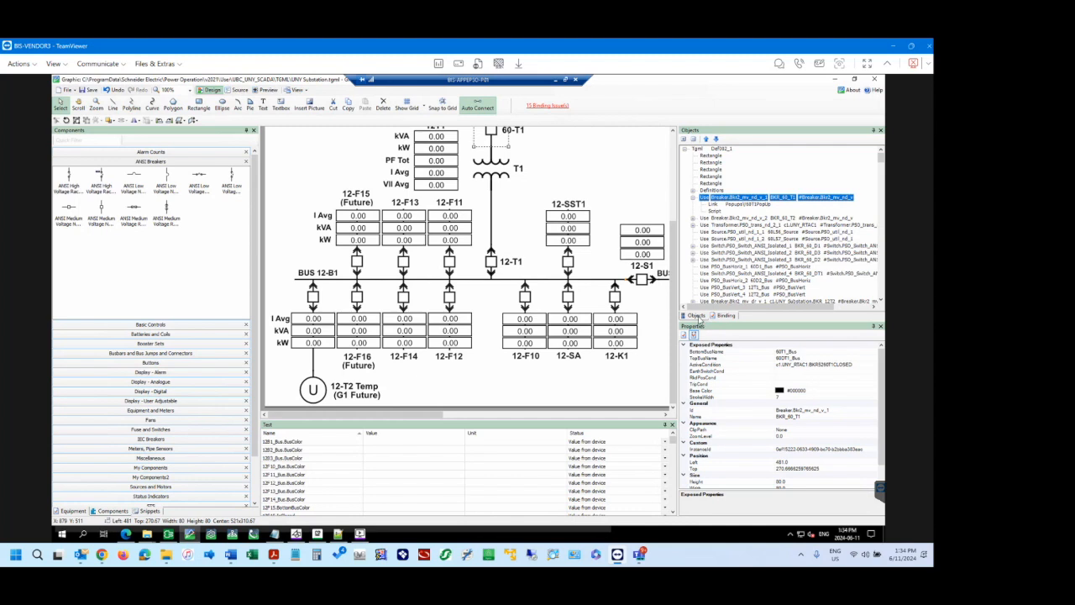
{"action": "left_click", "coordinate": [698, 148]}
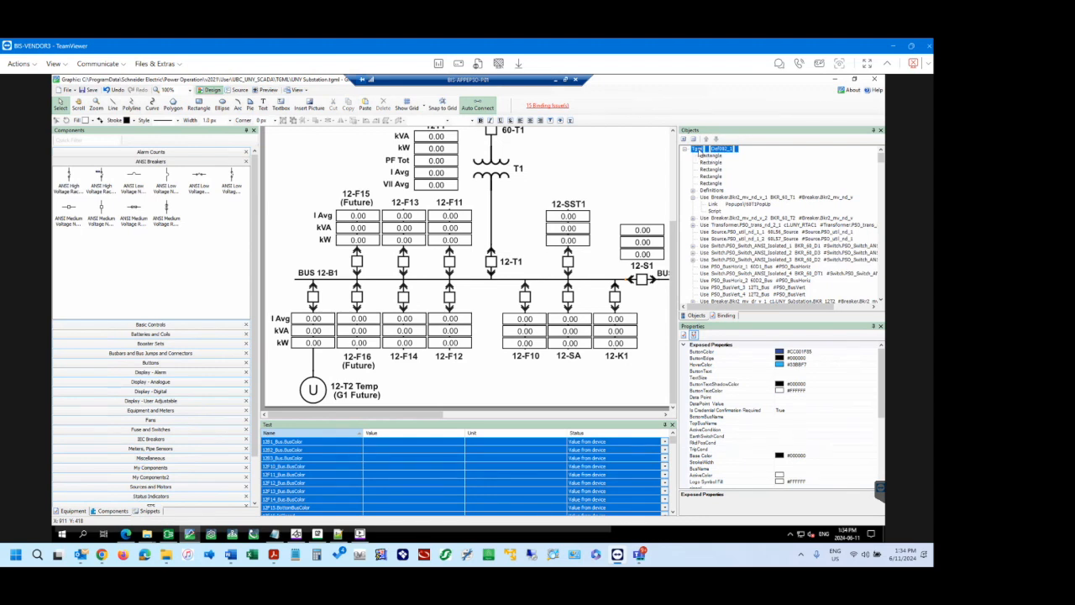
Create a new blank graphic without saving changes to UNY Substation.tgml, and select its Tgml root object.
{"action": "left_click", "coordinate": [67, 89]}
{"action": "mouse_move", "coordinate": [77, 100]}
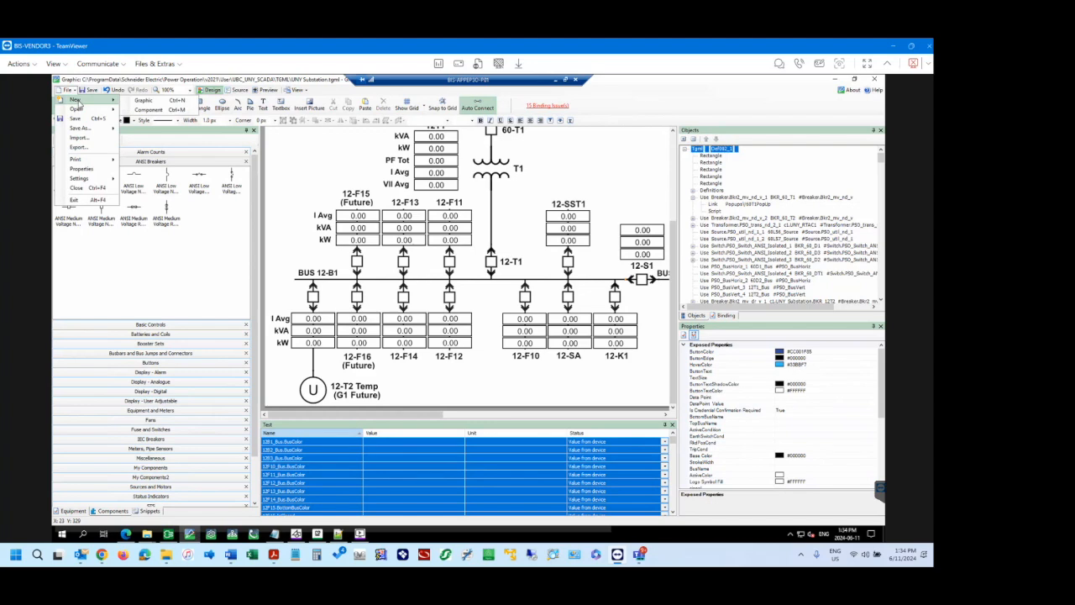
{"action": "left_click", "coordinate": [142, 101]}
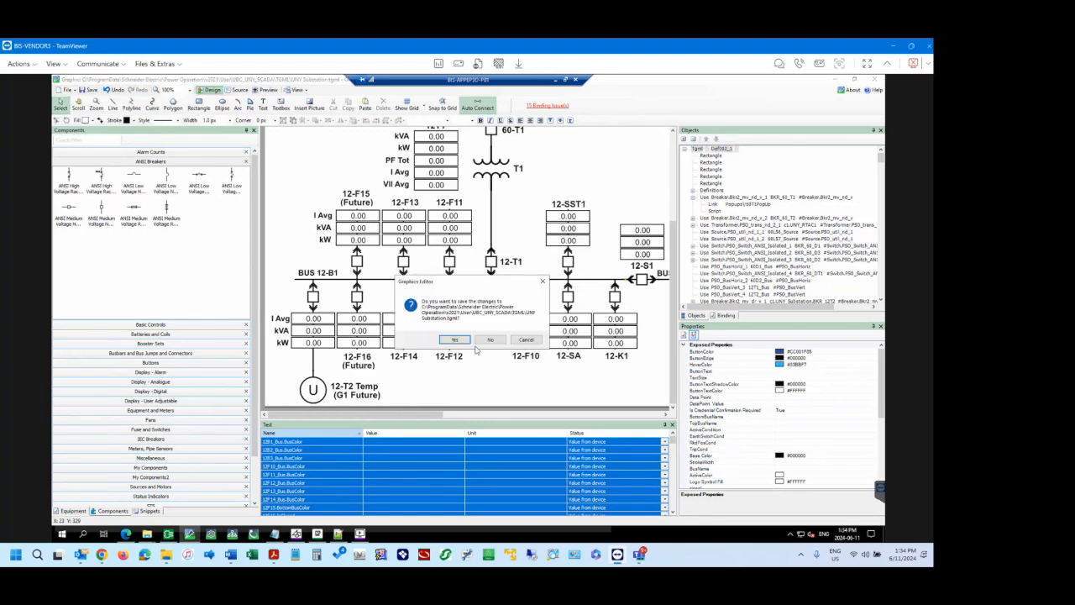
{"action": "left_click", "coordinate": [490, 340]}
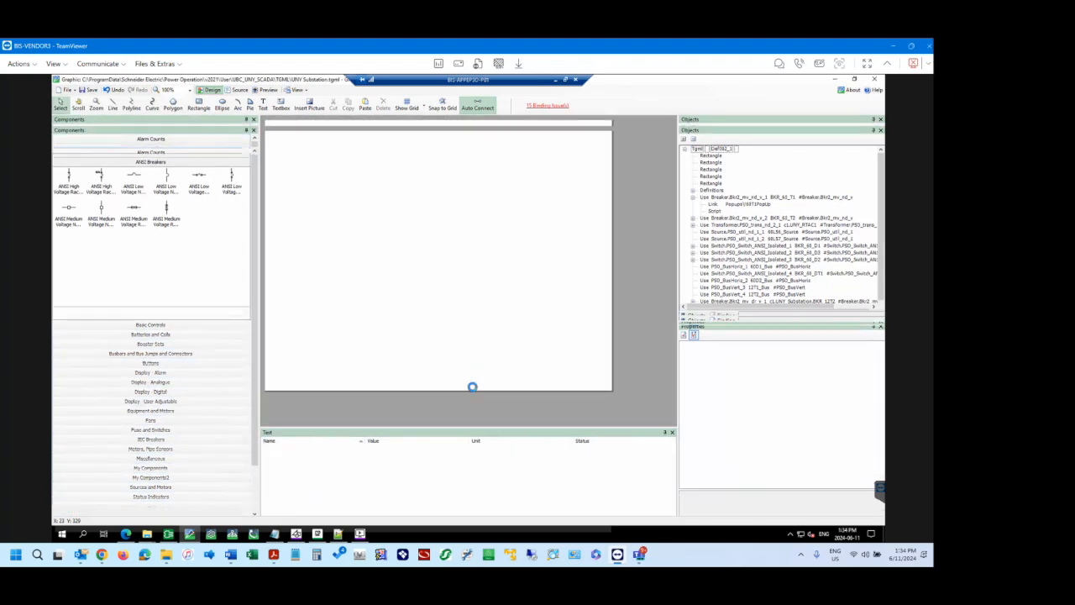
{"action": "left_click", "coordinate": [700, 152]}
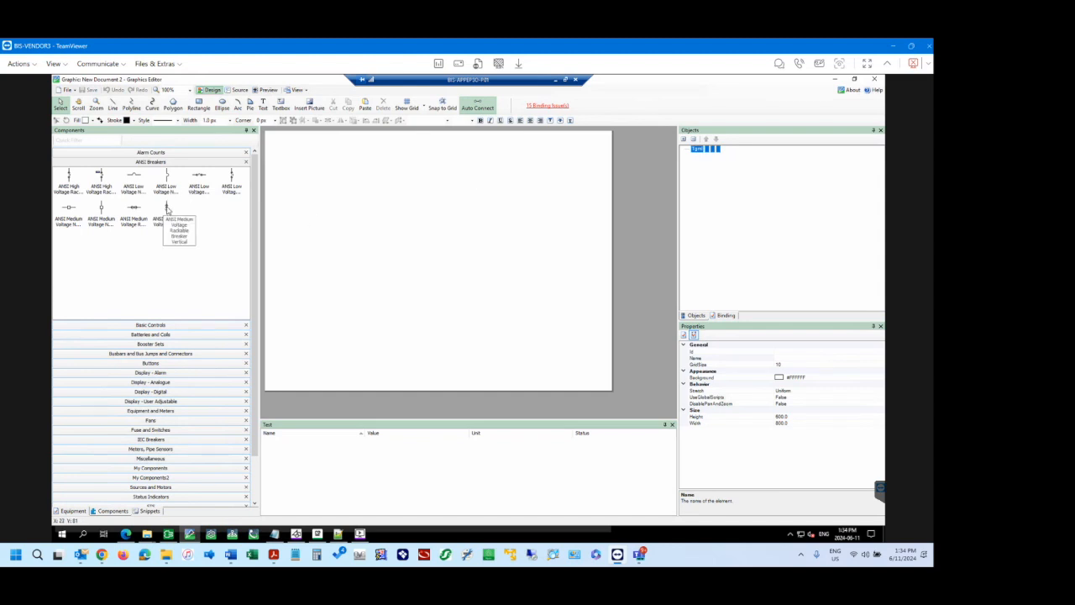
Place an ANSI Medium Voltage Rackable Breaker Vertical at about left 225, top 168, and inspect its Definitions and Use objects.
{"action": "left_click_drag", "start_coordinate": [167, 210], "coordinate": [366, 214]}
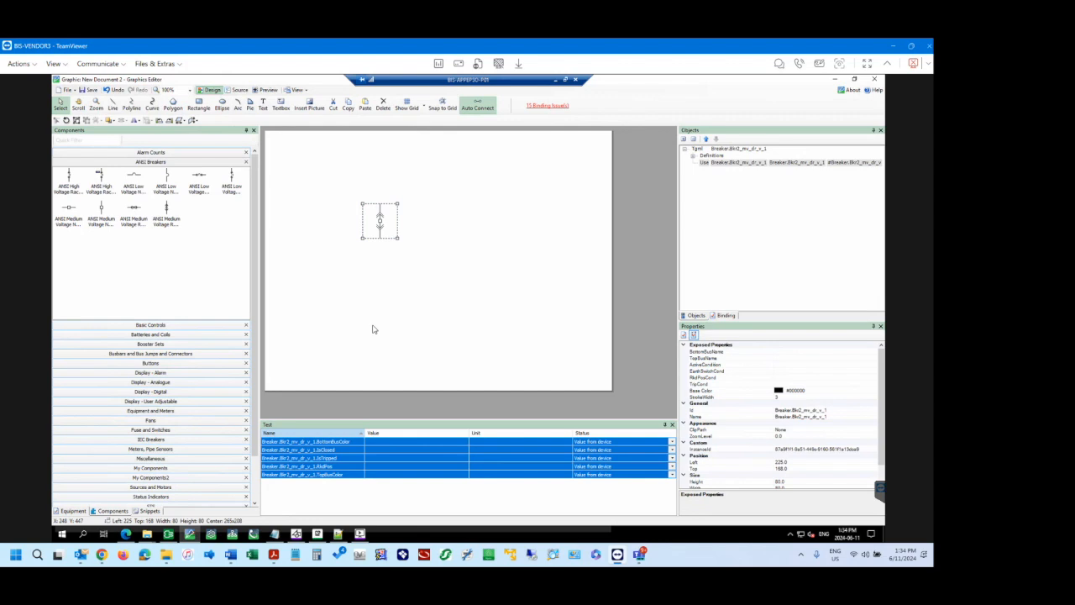
{"action": "left_click", "coordinate": [710, 156]}
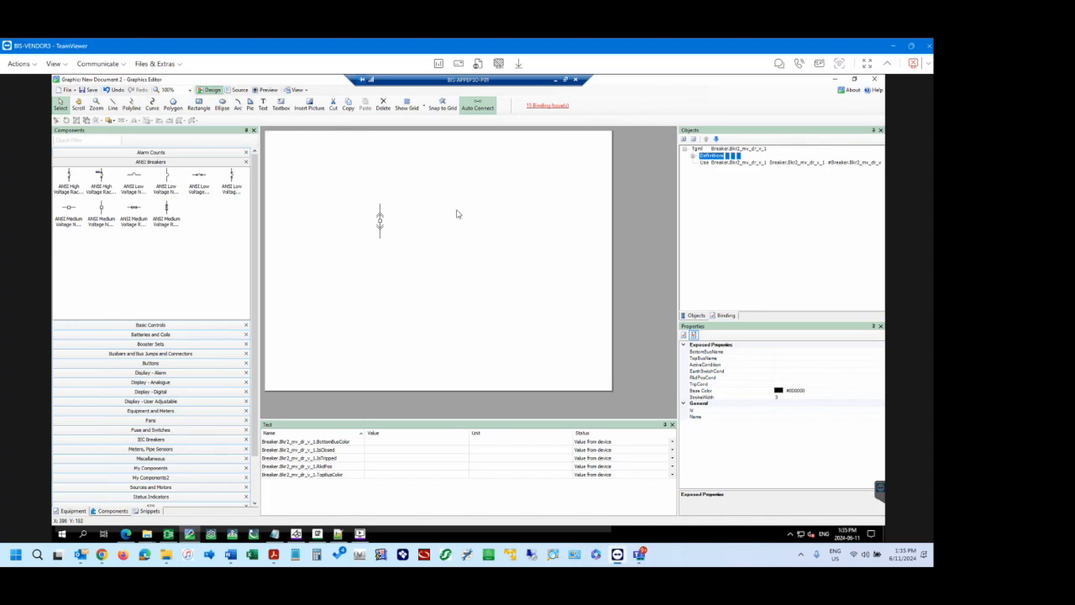
{"action": "left_click", "coordinate": [720, 164]}
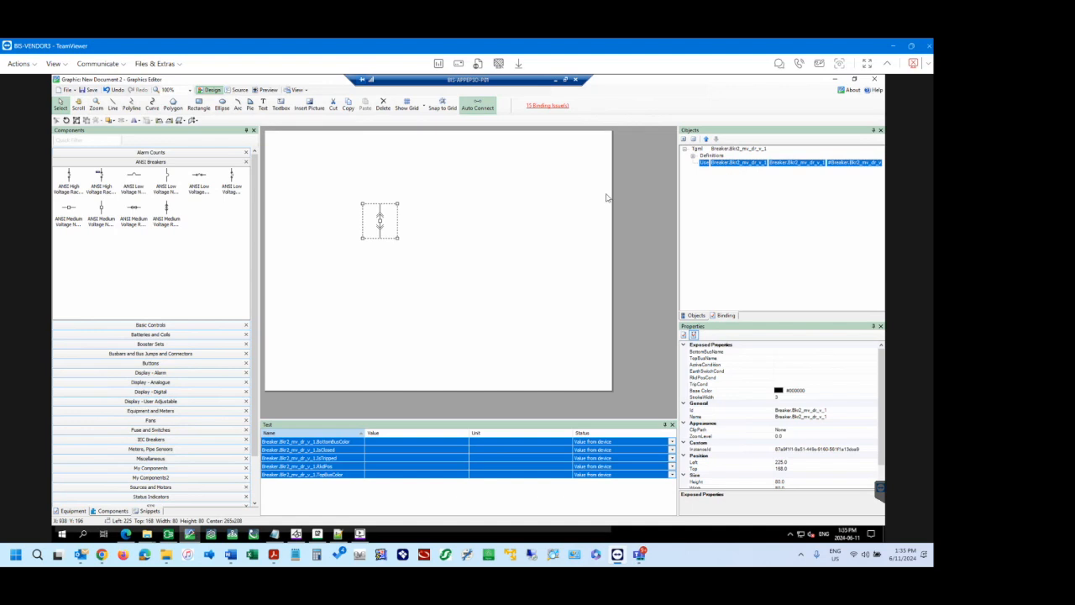
Place a second ANSI Medium Voltage Rackable Breaker Vertical at about left 388, top 381, and expand Definitions to select the shared component.
{"action": "left_click_drag", "start_coordinate": [176, 212], "coordinate": [450, 313]}
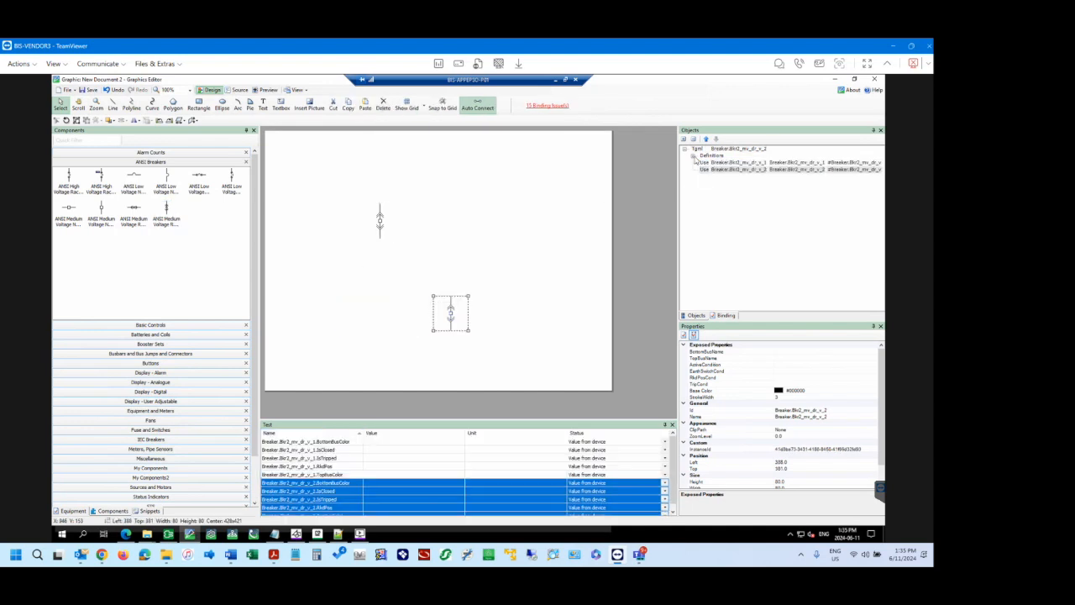
{"action": "left_click", "coordinate": [697, 161]}
{"action": "left_click", "coordinate": [694, 157]}
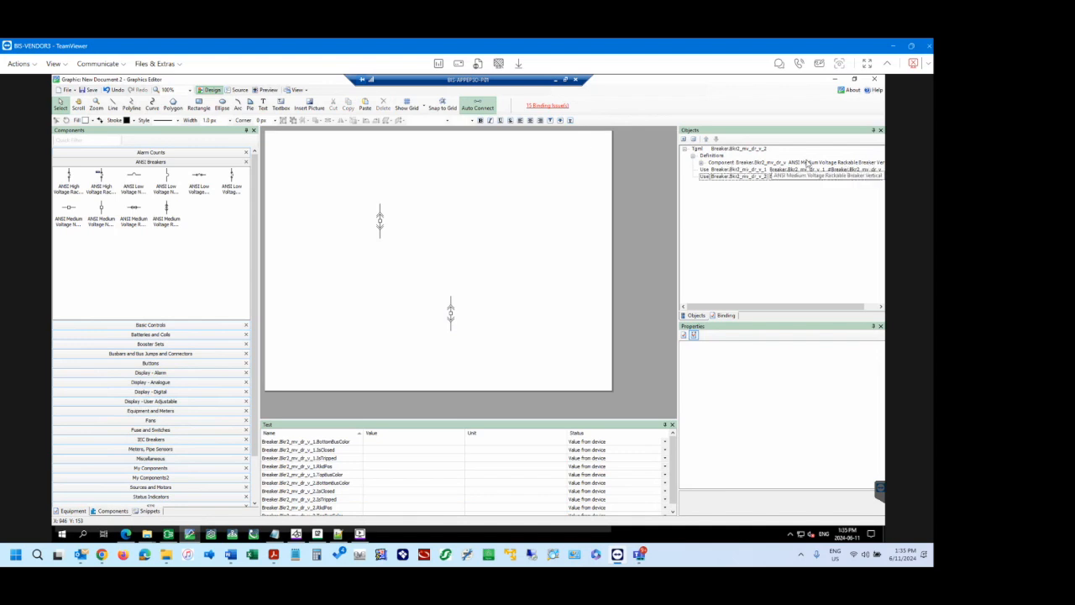
{"action": "left_click", "coordinate": [721, 164]}
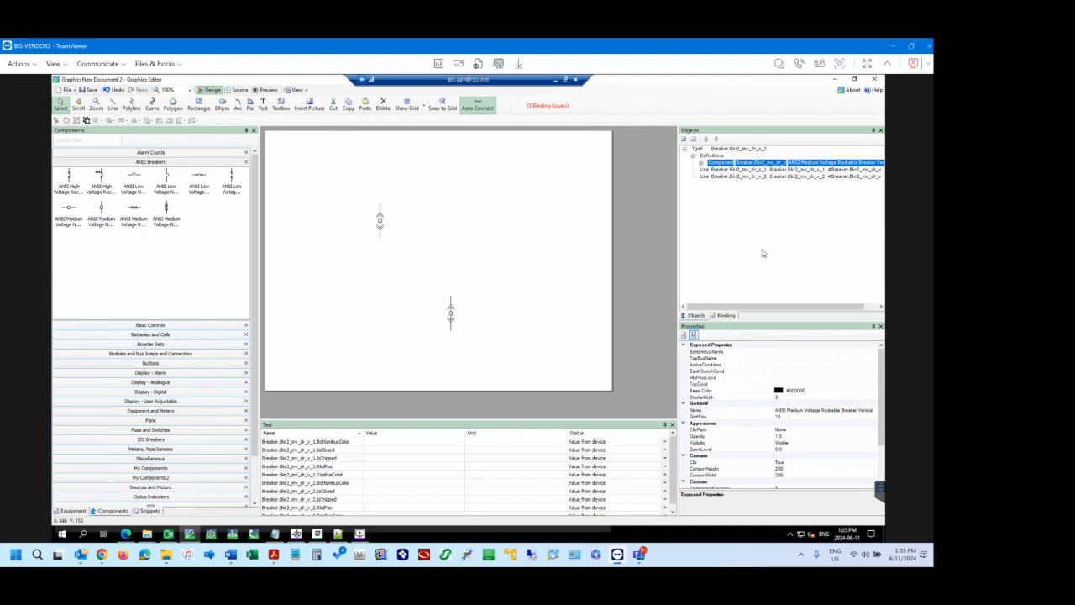
Compare the vertical breaker's component definition with its first Use instance, and expand the definition to view its contents.
{"action": "left_click_drag", "start_coordinate": [770, 309], "coordinate": [824, 310]}
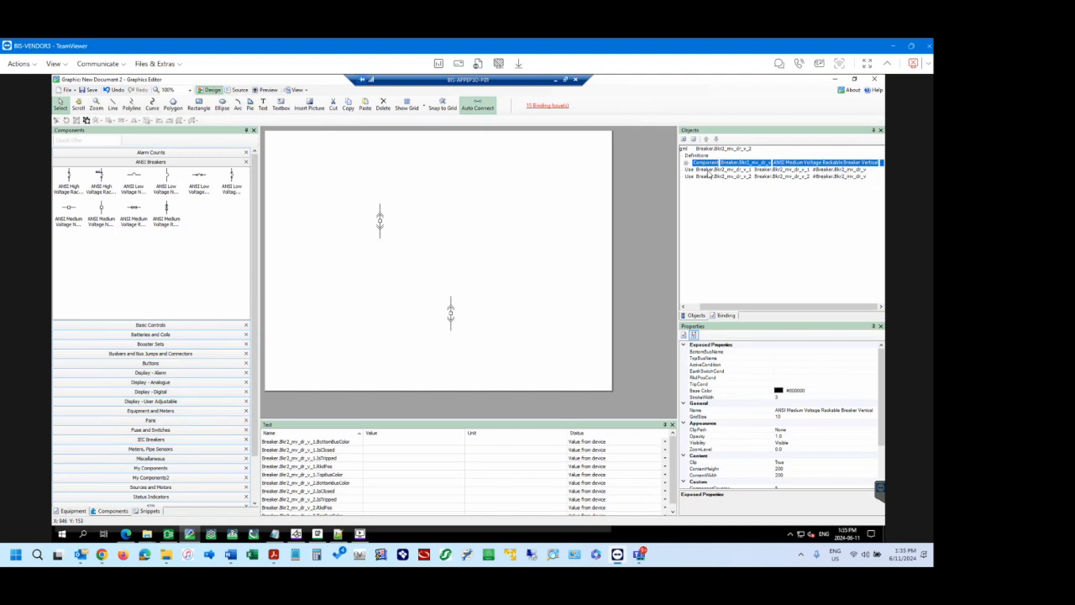
{"action": "left_click", "coordinate": [708, 171]}
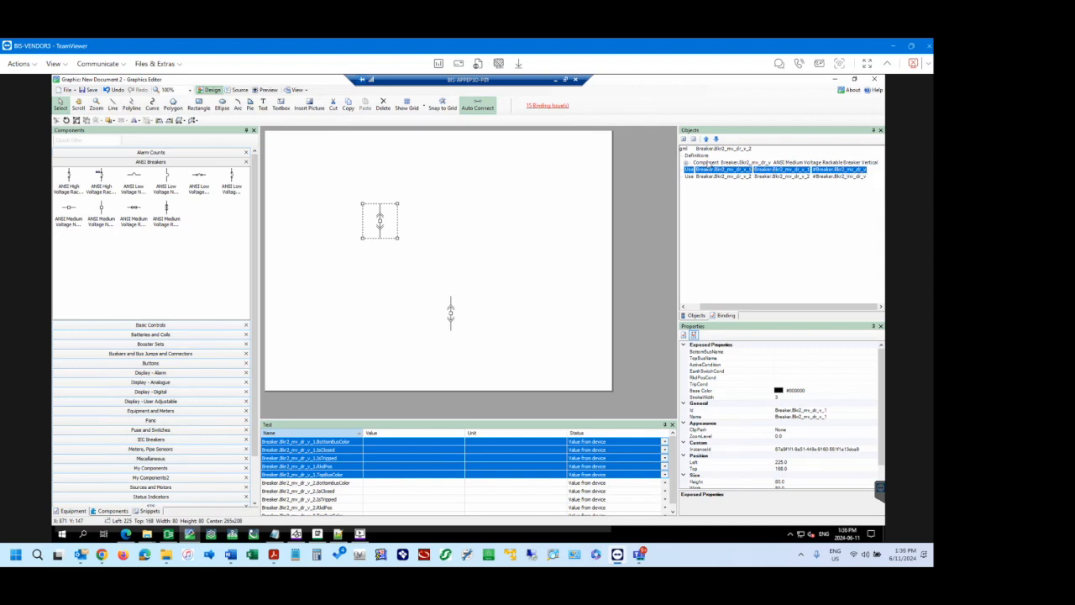
{"action": "left_click", "coordinate": [708, 163]}
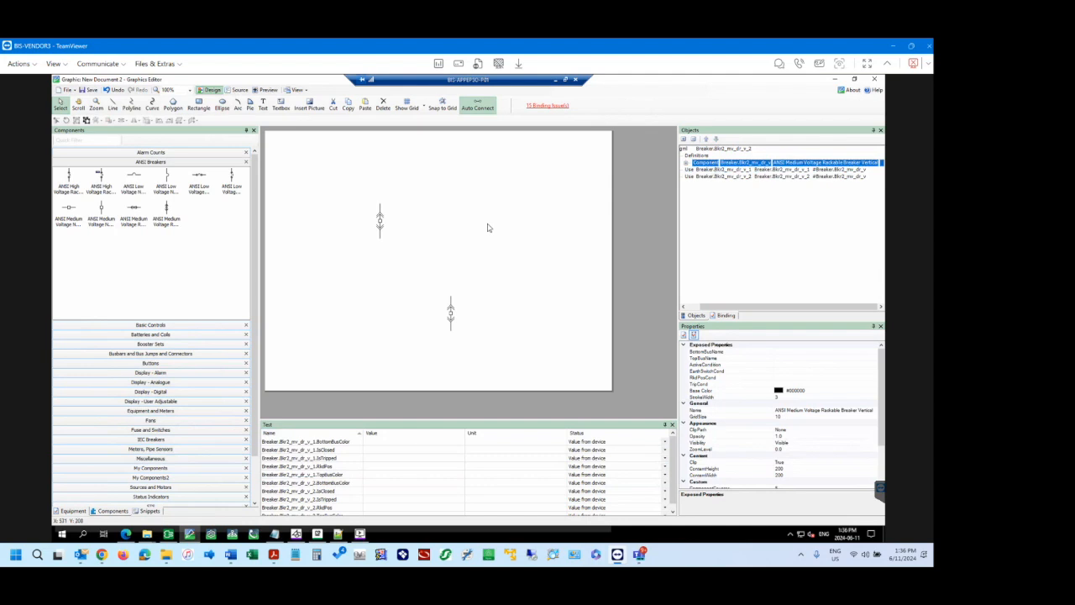
{"action": "left_click", "coordinate": [686, 163]}
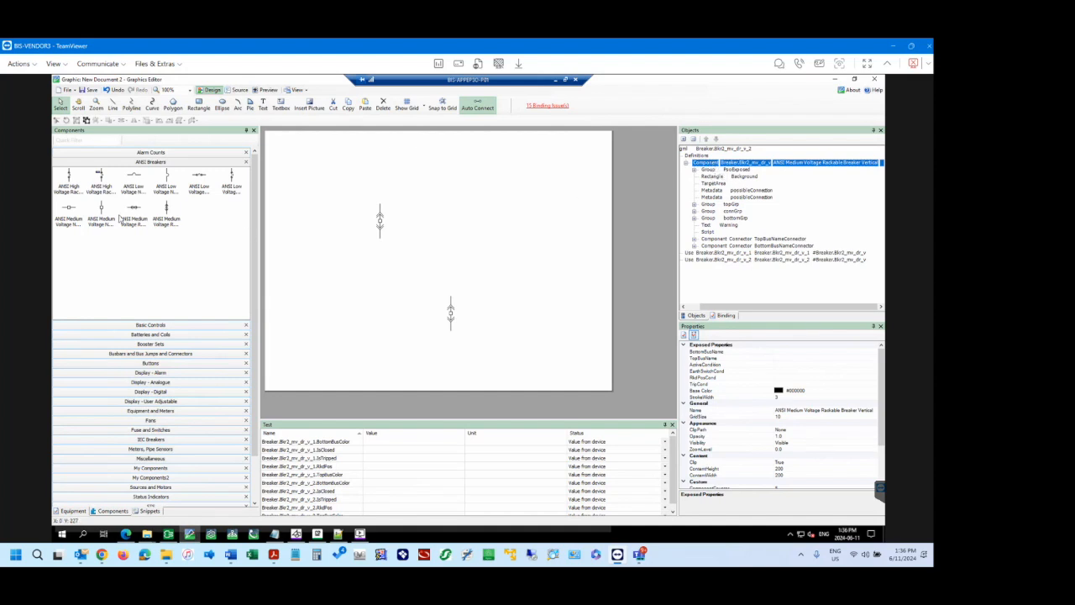
Place an ANSI Medium Voltage Rackable Breaker Horizontal at about left 436, top 239, and collapse the vertical breaker's component definition.
{"action": "left_click_drag", "start_coordinate": [134, 212], "coordinate": [471, 252]}
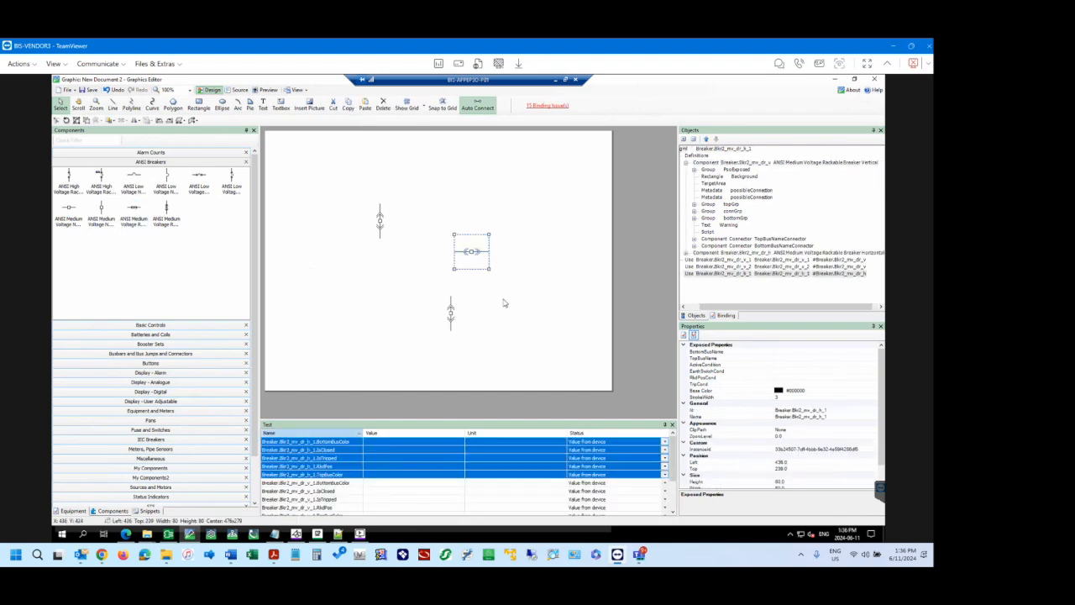
{"action": "left_click", "coordinate": [686, 164]}
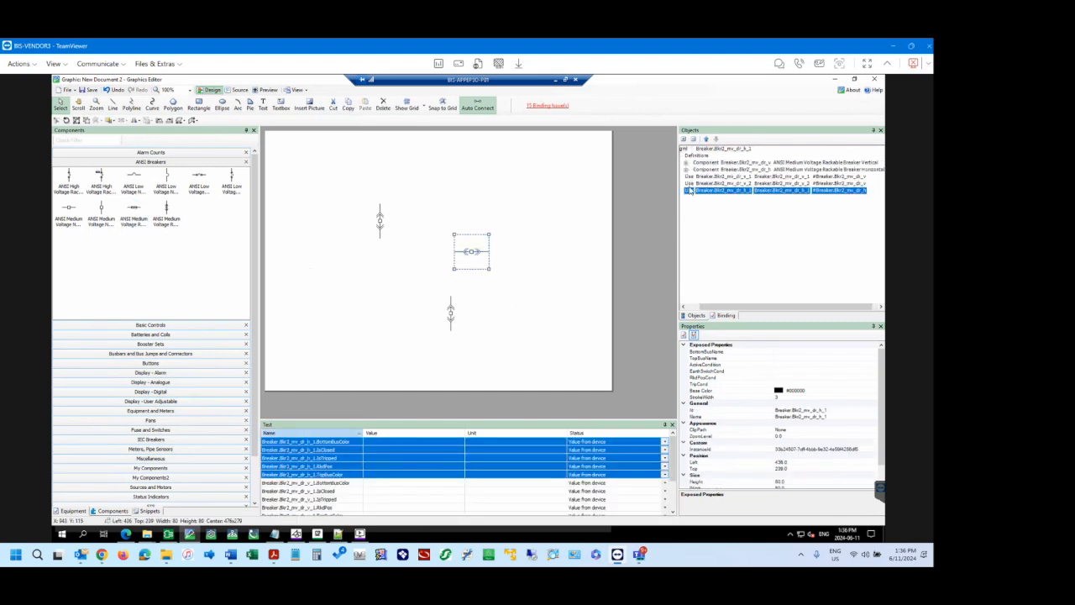
{"action": "left_click", "coordinate": [687, 307]}
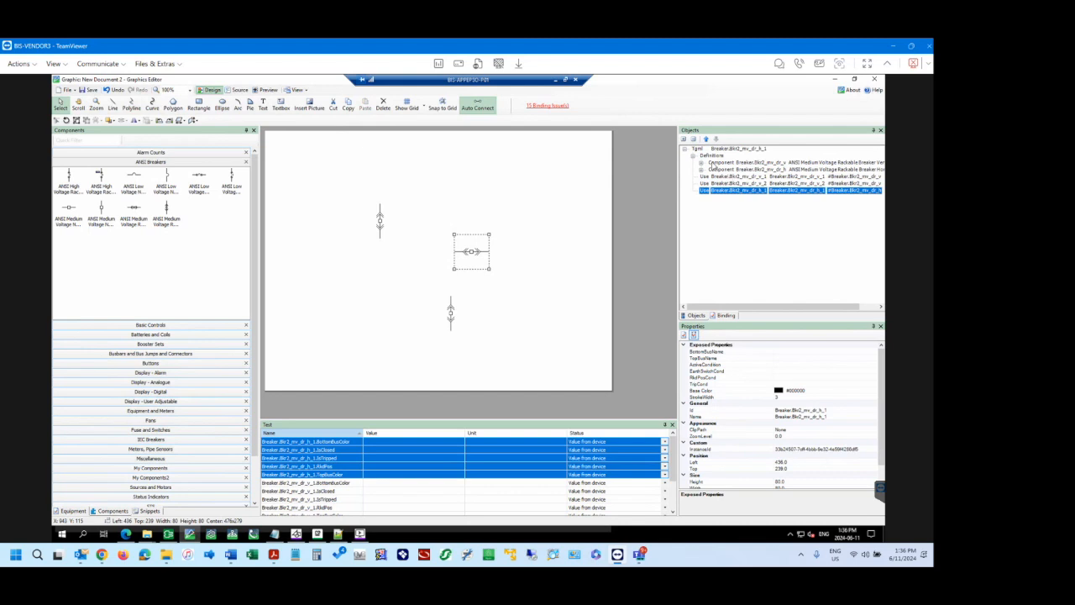
Examine the horizontal breaker's component definition and the three breaker Use instances, then collapse Definitions.
{"action": "left_click", "coordinate": [785, 169]}
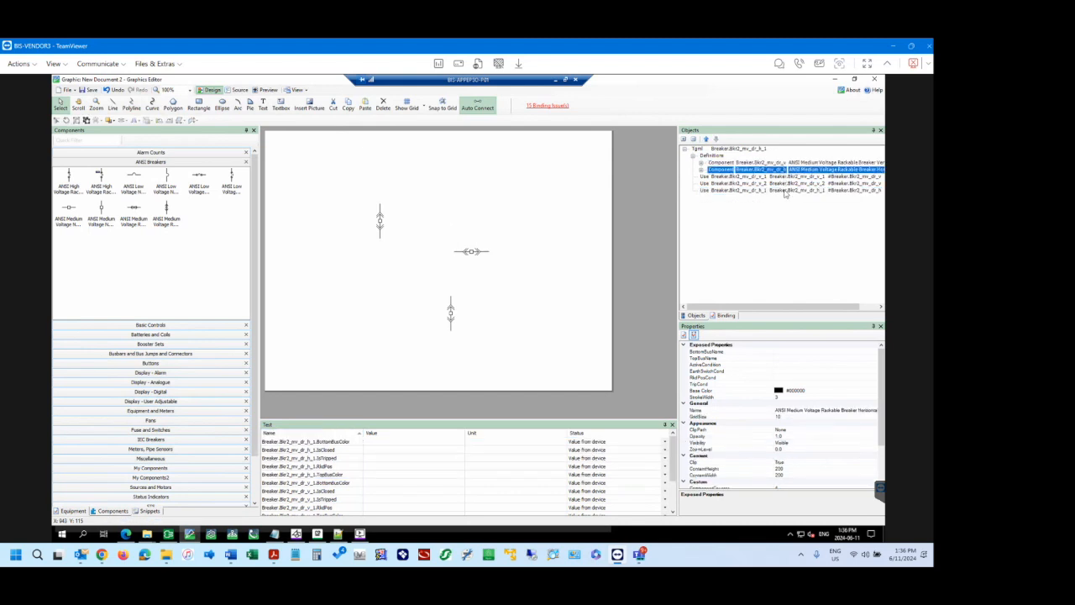
{"action": "left_click", "coordinate": [778, 190]}
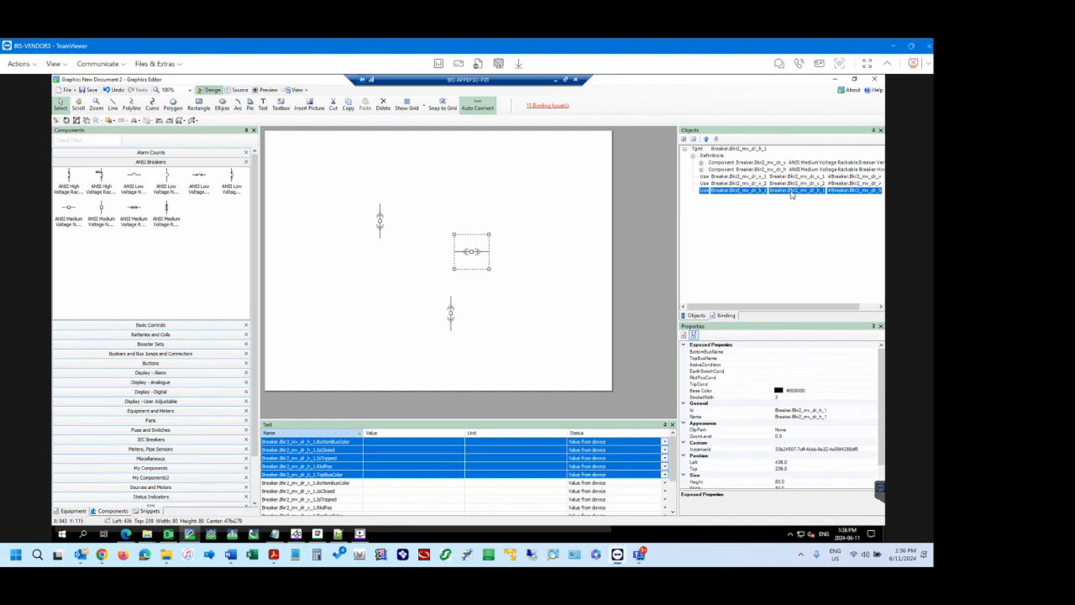
{"action": "left_click", "coordinate": [761, 176]}
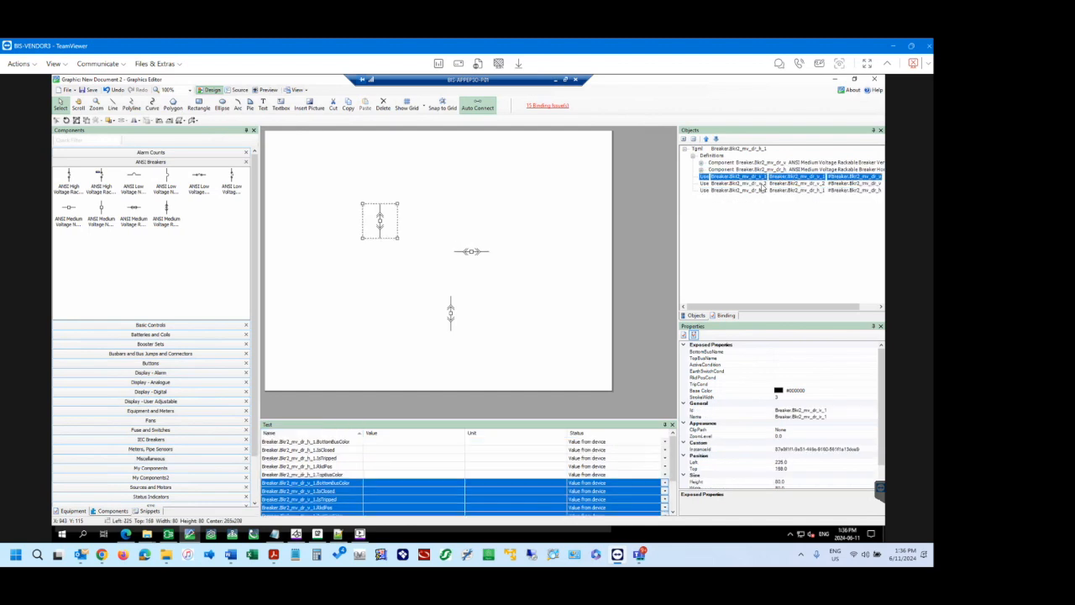
{"action": "left_click", "coordinate": [762, 184]}
{"action": "left_click", "coordinate": [763, 190]}
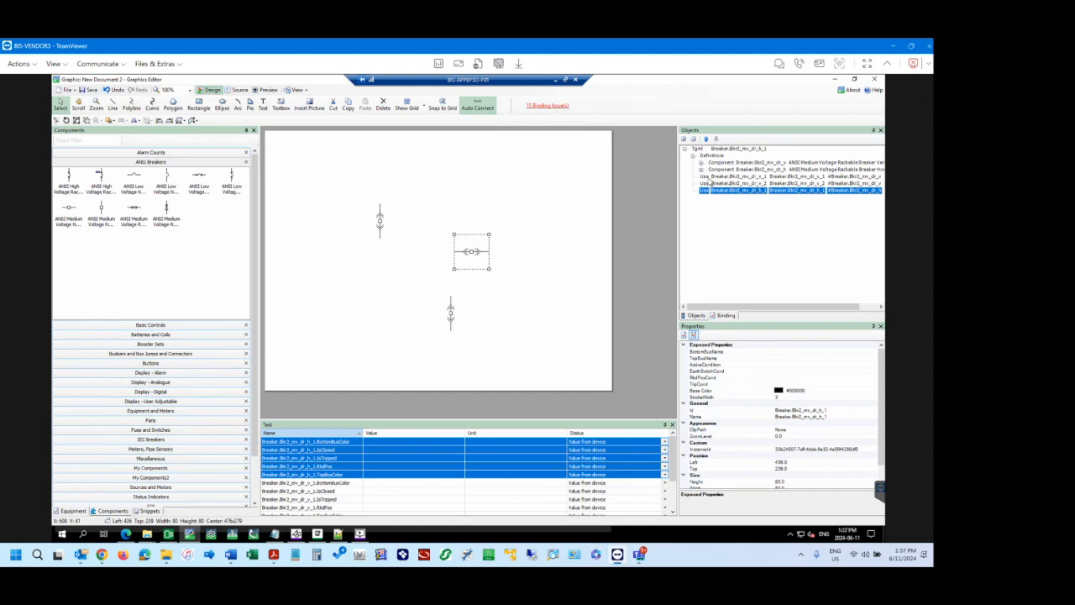
{"action": "left_click", "coordinate": [694, 156]}
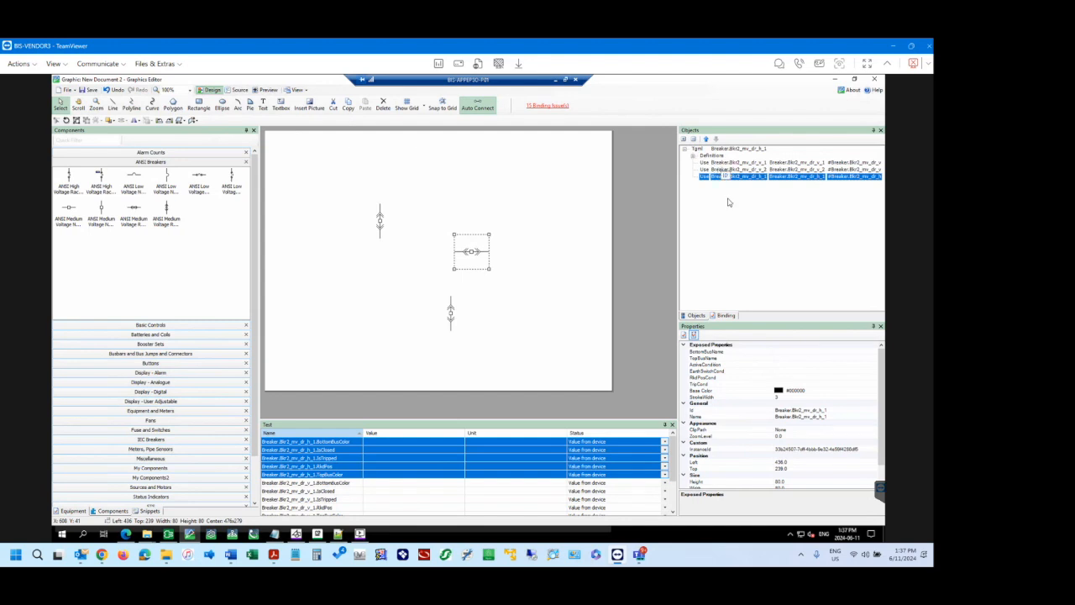
Open UNY Substation.tgml from the TGML folder, discarding the changes to New Document 2.
{"action": "left_click", "coordinate": [303, 183]}
{"action": "left_click", "coordinate": [307, 181]}
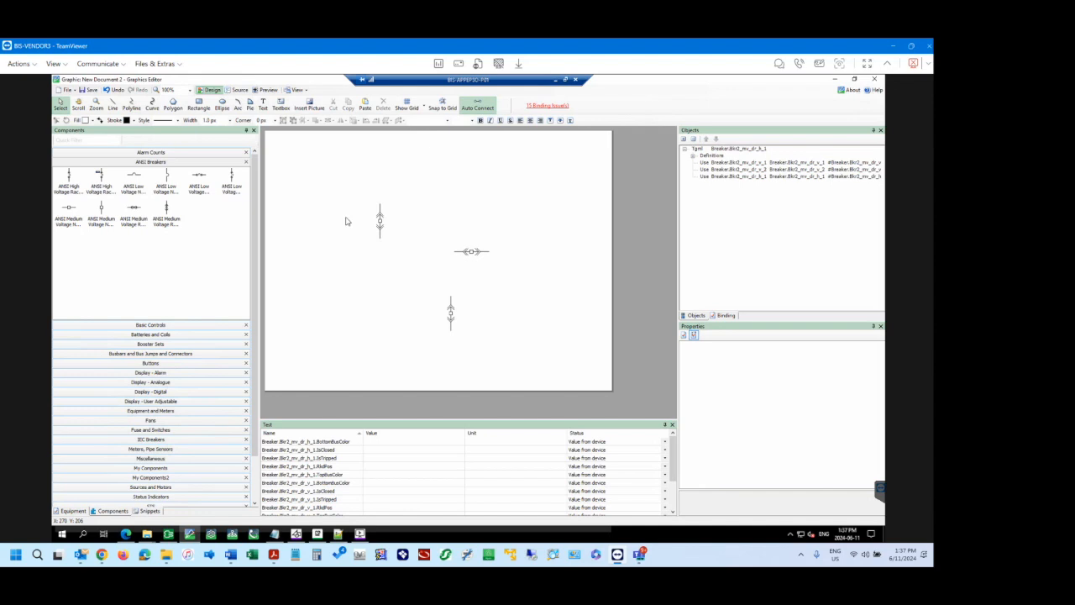
{"action": "left_click", "coordinate": [66, 91]}
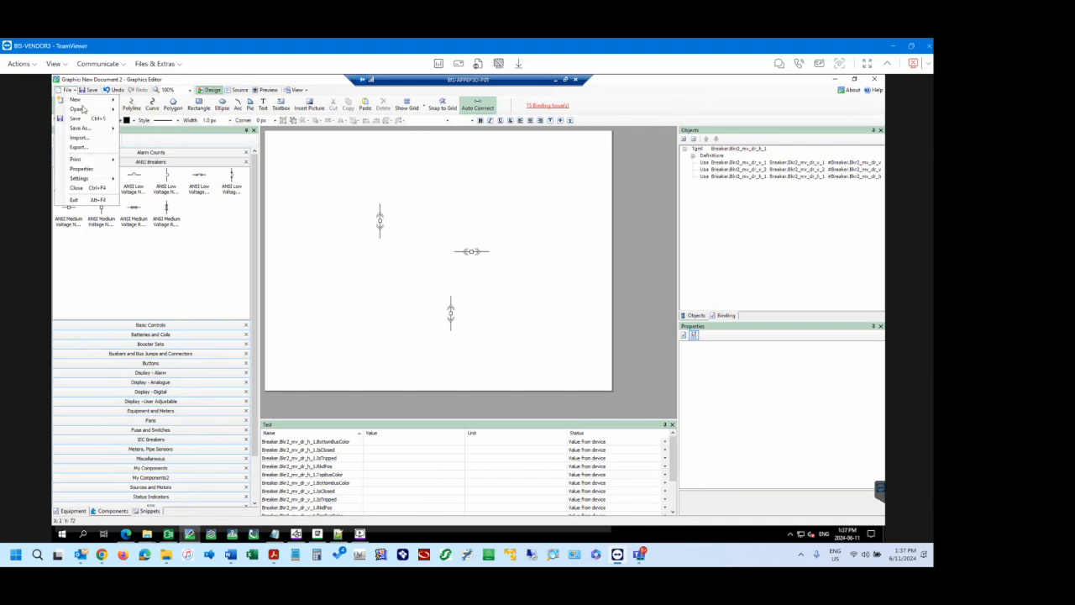
{"action": "mouse_move", "coordinate": [88, 110]}
{"action": "left_click", "coordinate": [157, 112]}
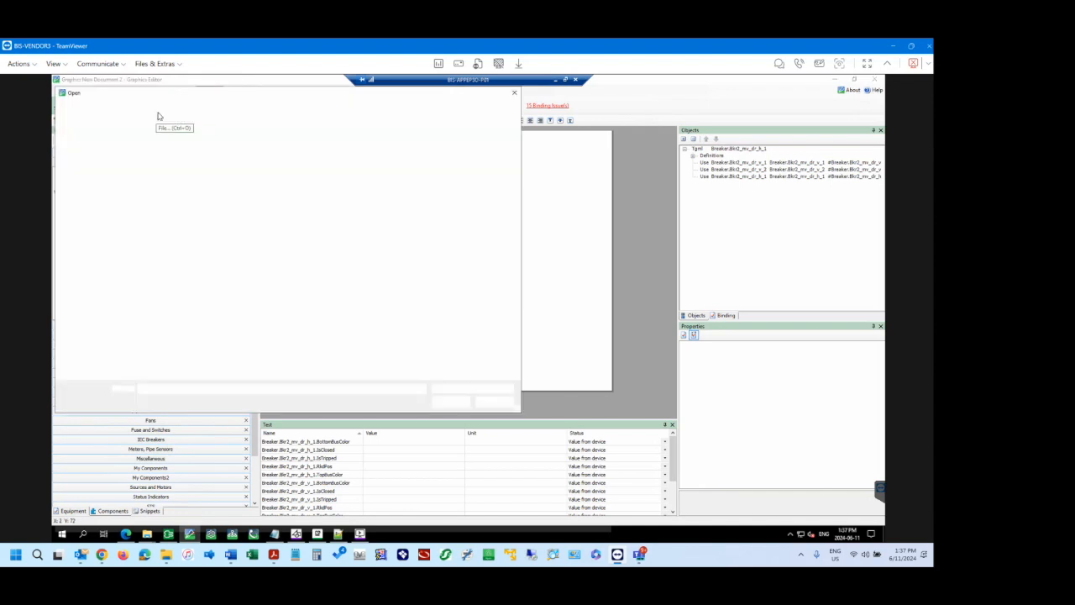
{"action": "left_click", "coordinate": [198, 218]}
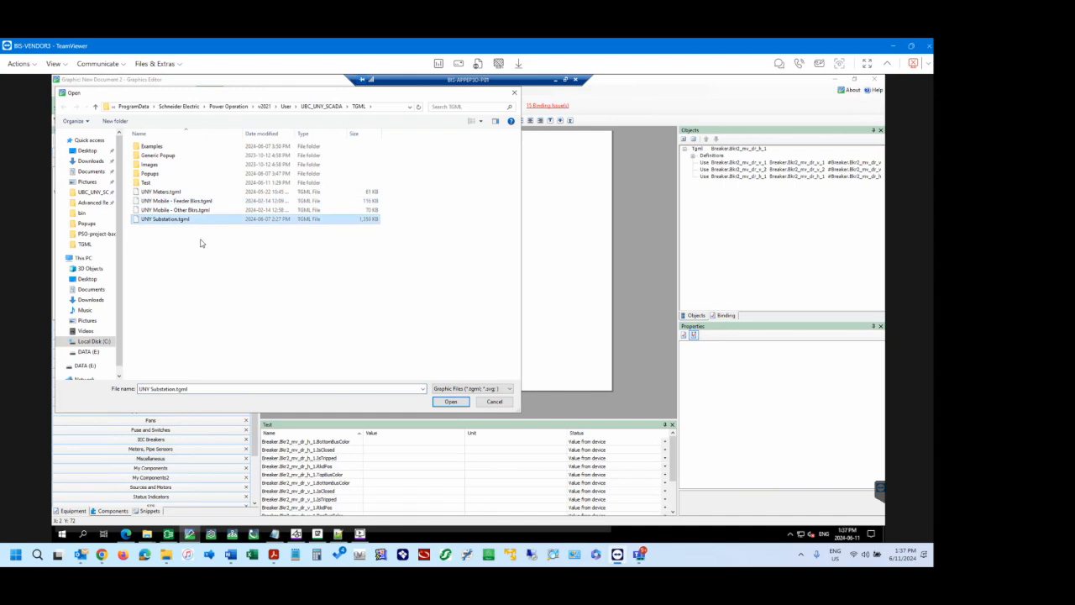
{"action": "left_click", "coordinate": [445, 401]}
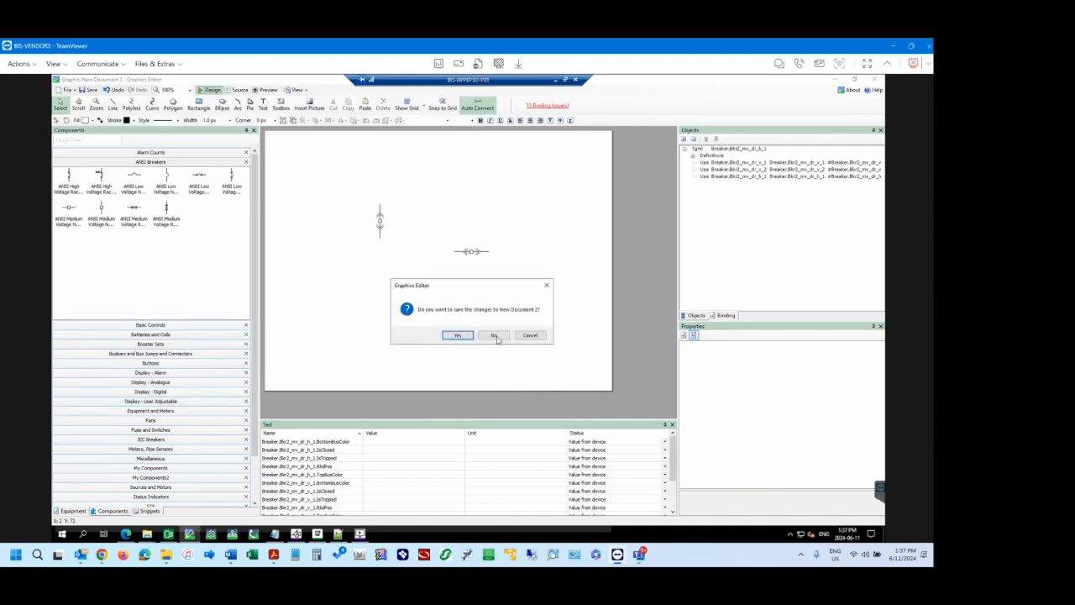
{"action": "left_click", "coordinate": [496, 336]}
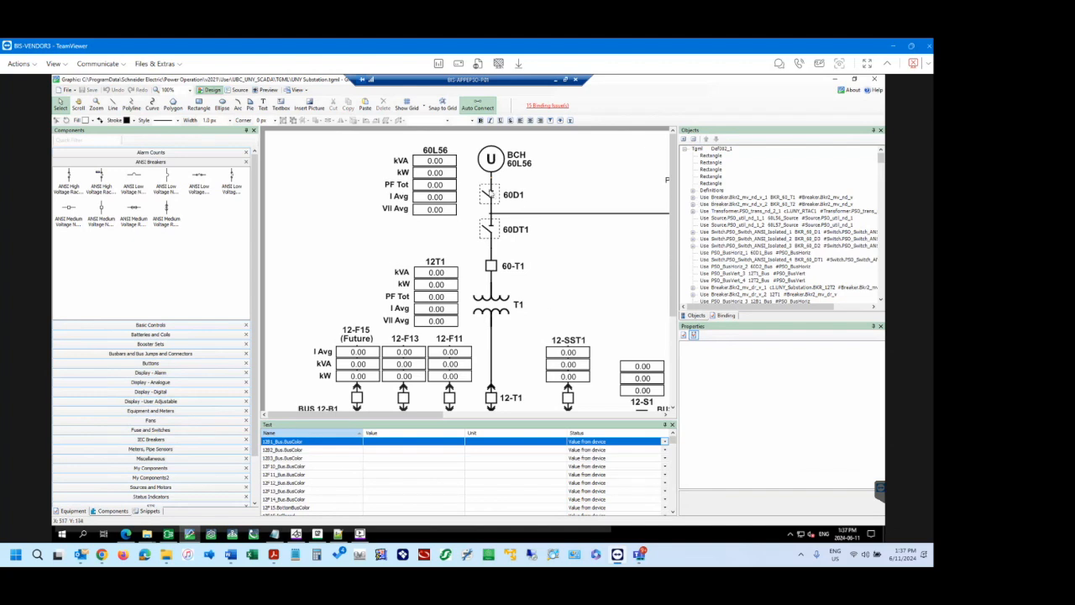
Expand the 60D1 switch's Use instance and move its popup link under the 60DT1 switch's instance.
{"action": "left_click", "coordinate": [490, 193]}
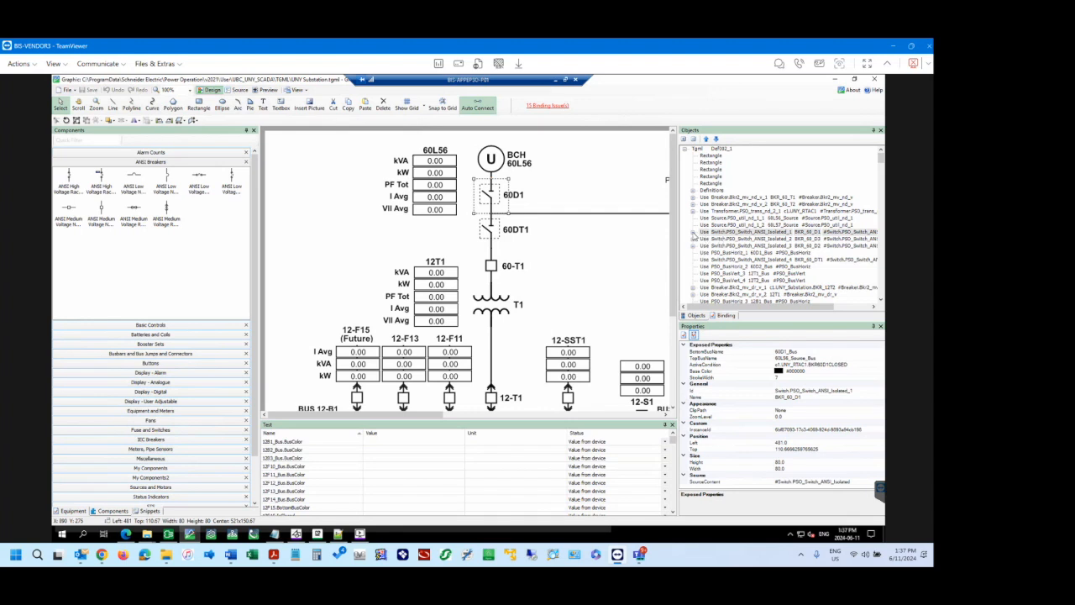
{"action": "left_click", "coordinate": [694, 233]}
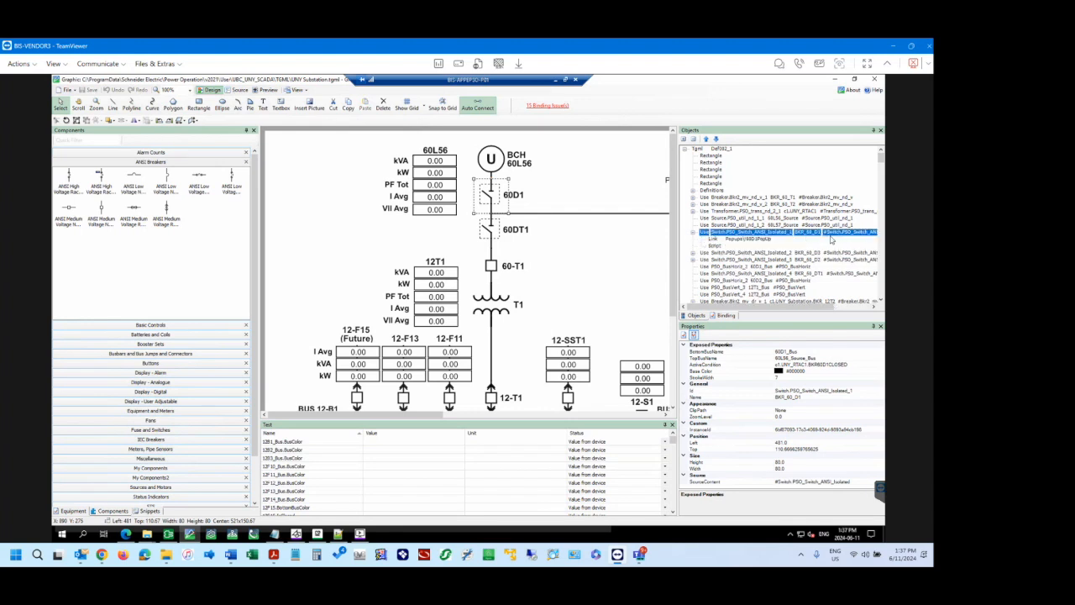
{"action": "scroll", "coordinate": [831, 241], "scroll_direction": "down", "scroll_amount": 2}
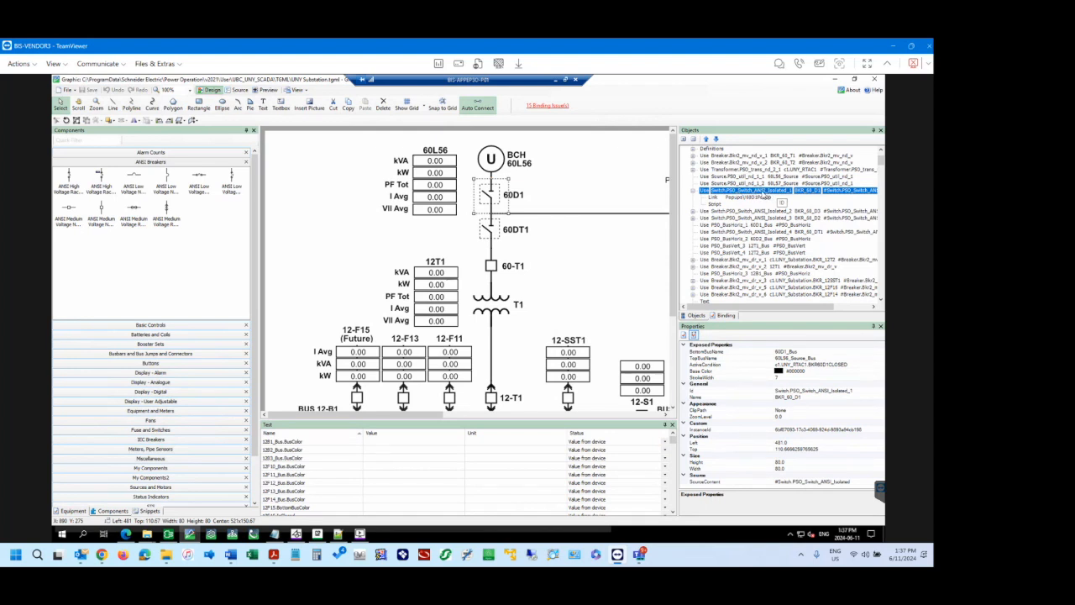
{"action": "left_click", "coordinate": [756, 231]}
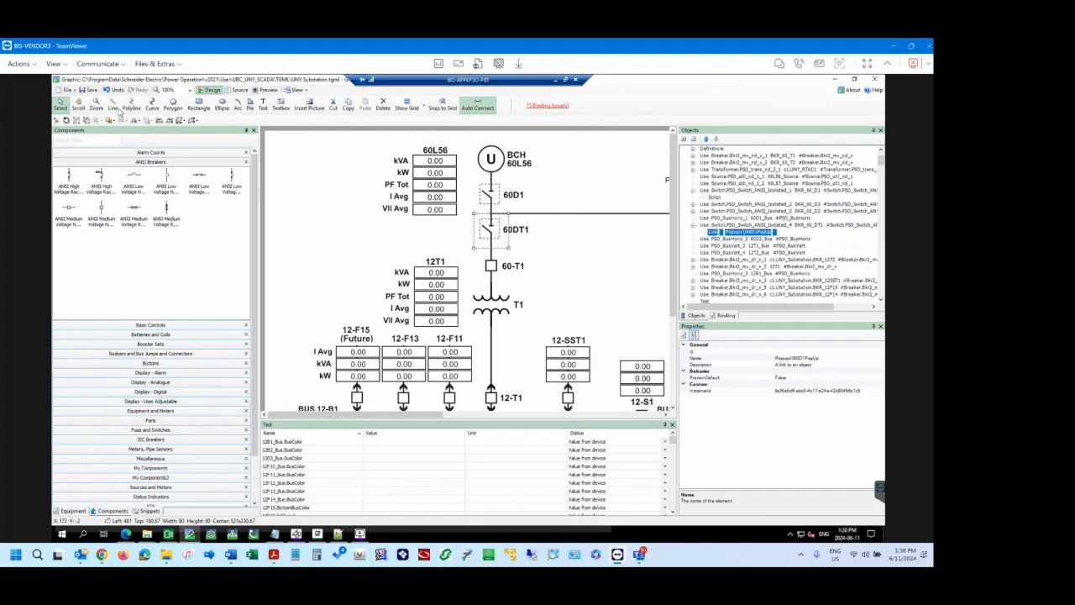
Discard the unsaved substation changes by starting a new graphic, and reopen UNY Substation.tgml.
{"action": "left_click", "coordinate": [66, 89]}
{"action": "mouse_move", "coordinate": [76, 110]}
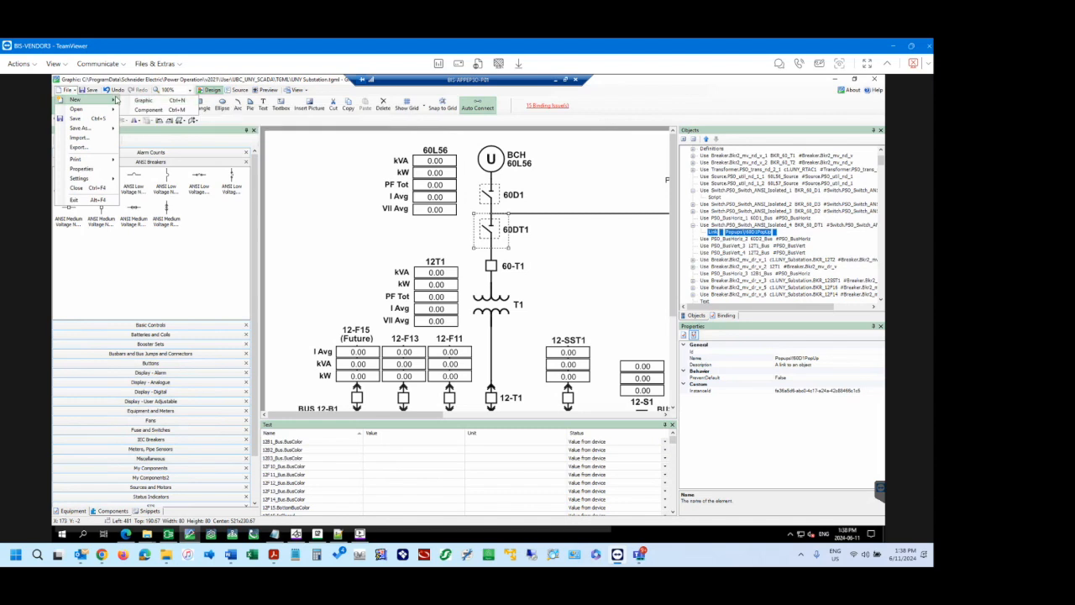
{"action": "left_click", "coordinate": [142, 106]}
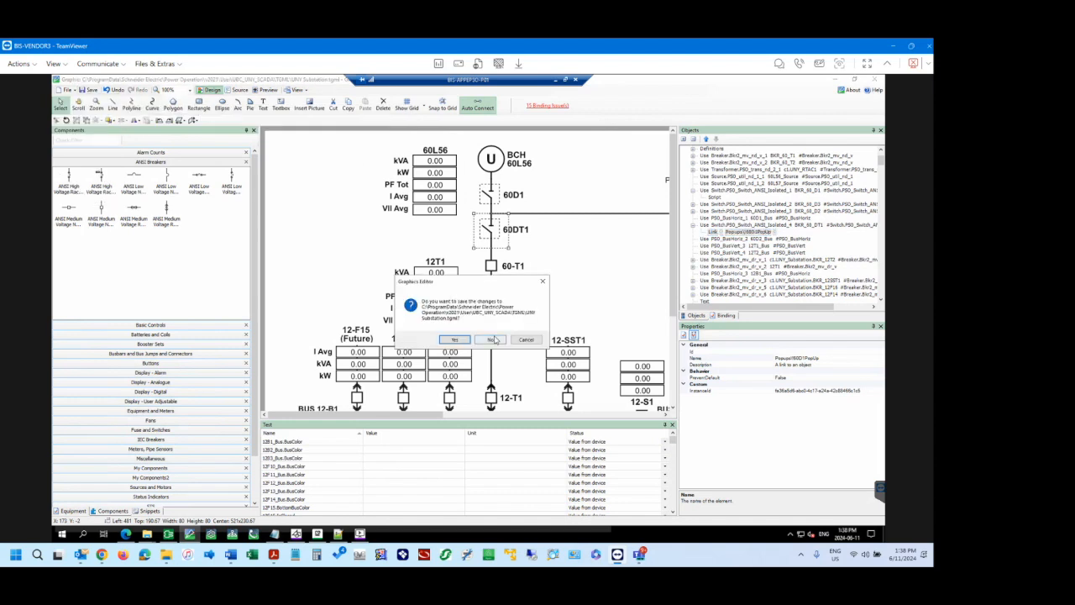
{"action": "left_click", "coordinate": [494, 340]}
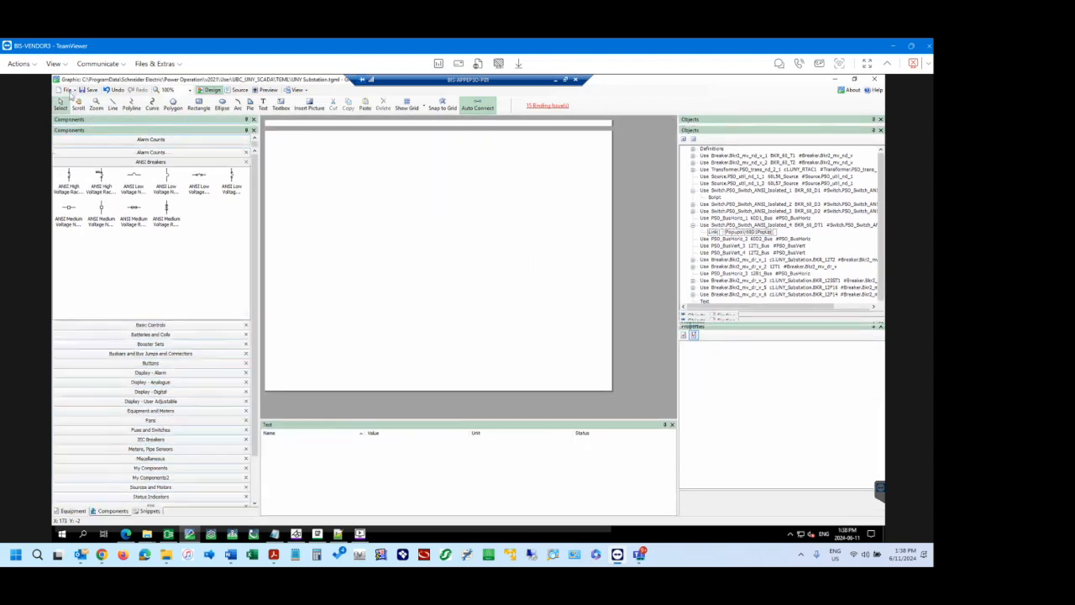
{"action": "left_click", "coordinate": [67, 90]}
{"action": "mouse_move", "coordinate": [78, 109]}
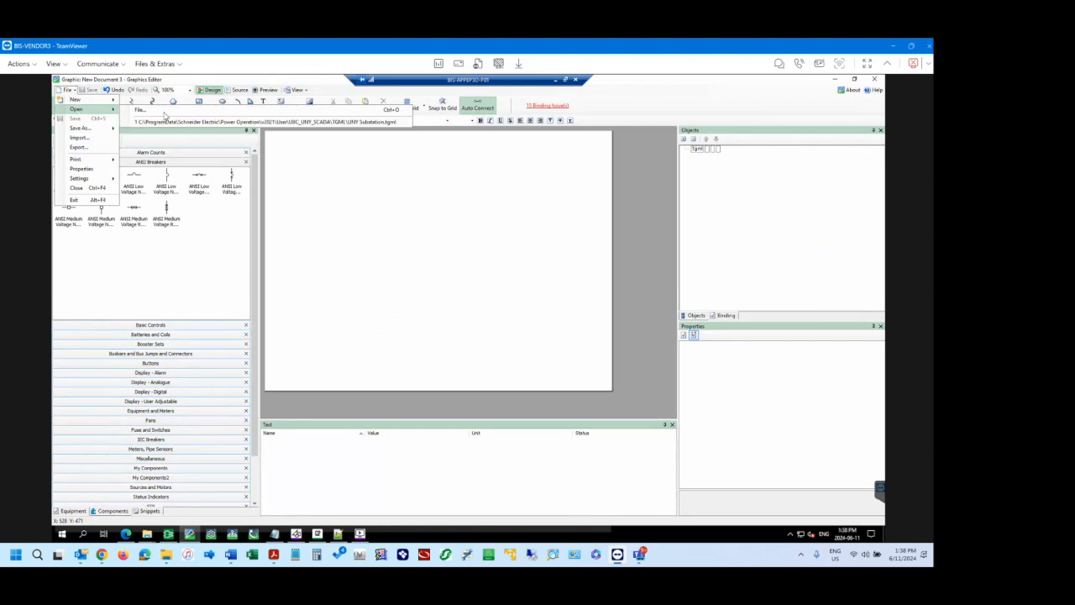
{"action": "left_click", "coordinate": [250, 121]}
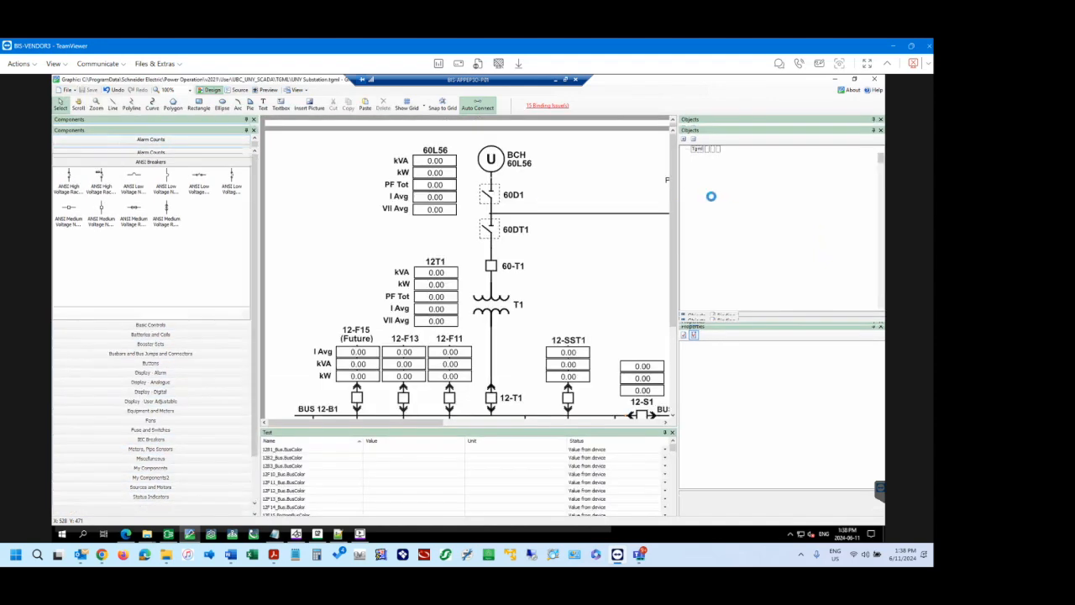
Examine the Id and Name of the 60D1 switch's expanded Use instance, and select vertical ANSI breaker components in the library for reference.
{"action": "left_click", "coordinate": [485, 206]}
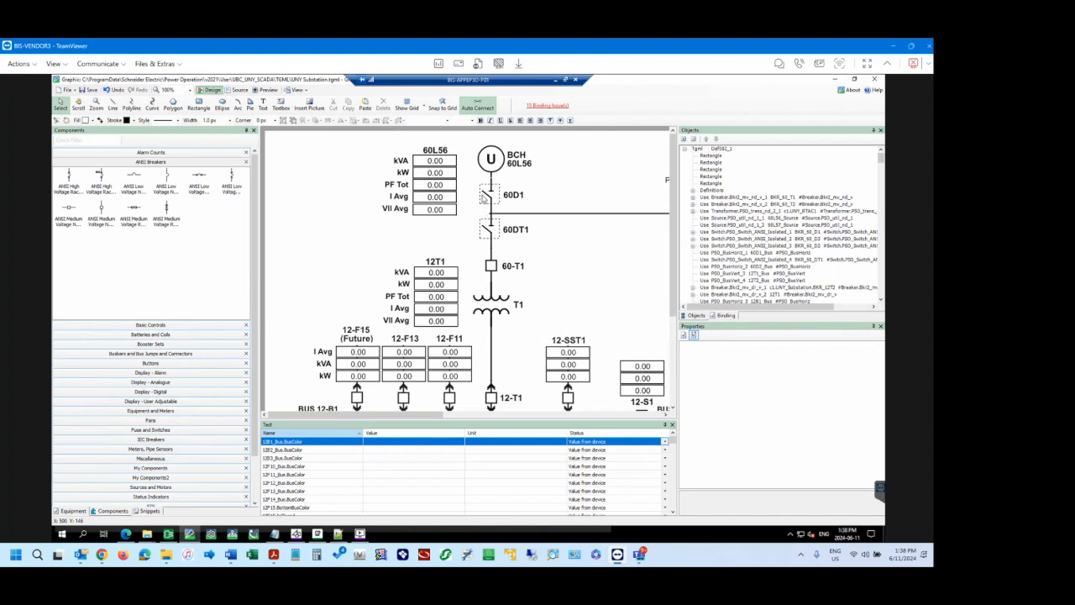
{"action": "left_click", "coordinate": [692, 235]}
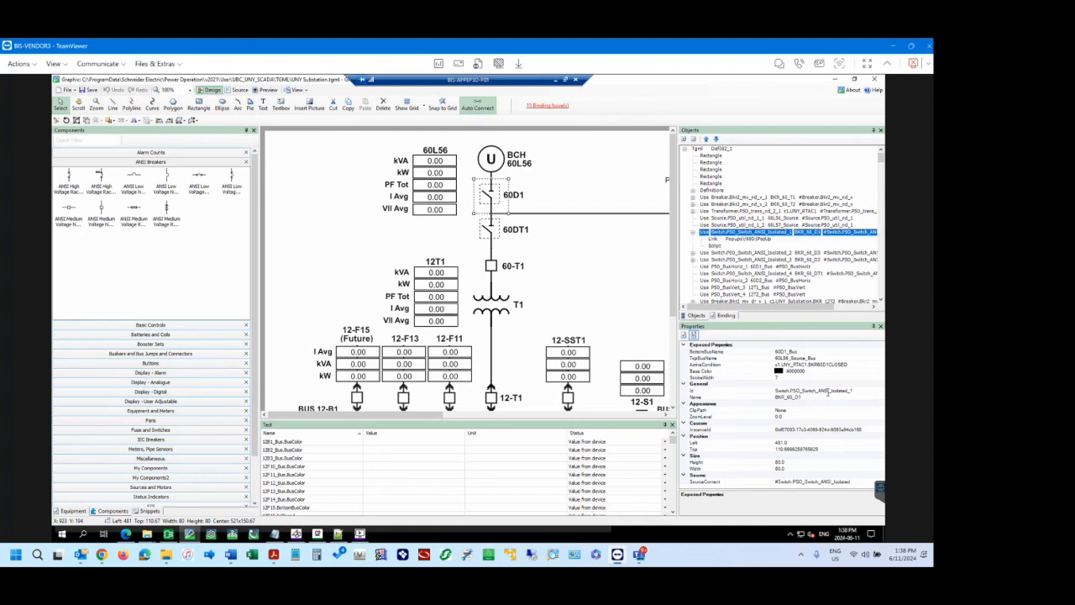
{"action": "left_click", "coordinate": [828, 391]}
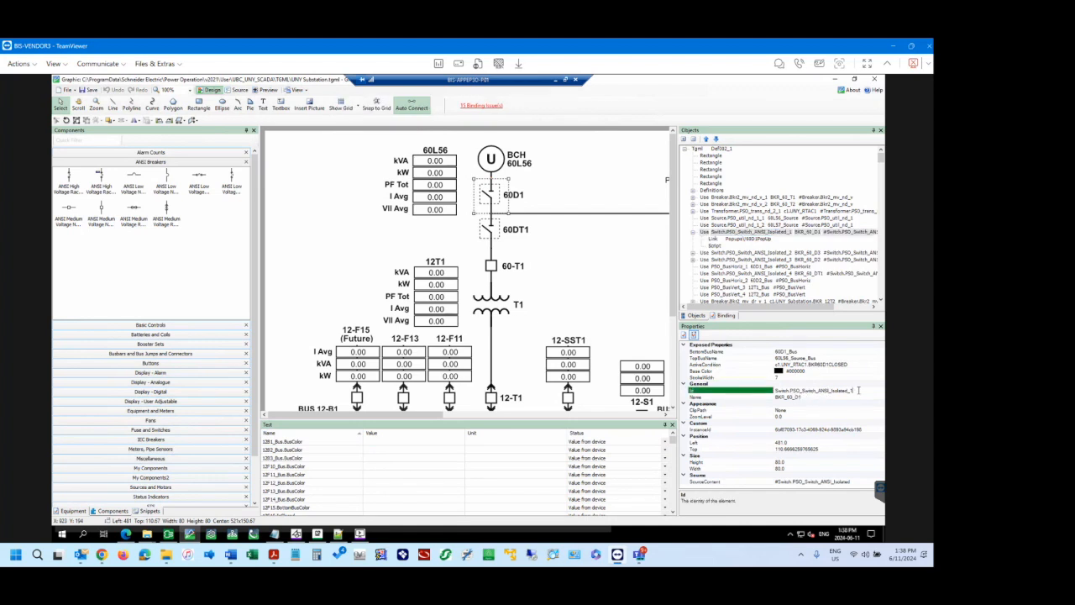
{"action": "left_click", "coordinate": [805, 397]}
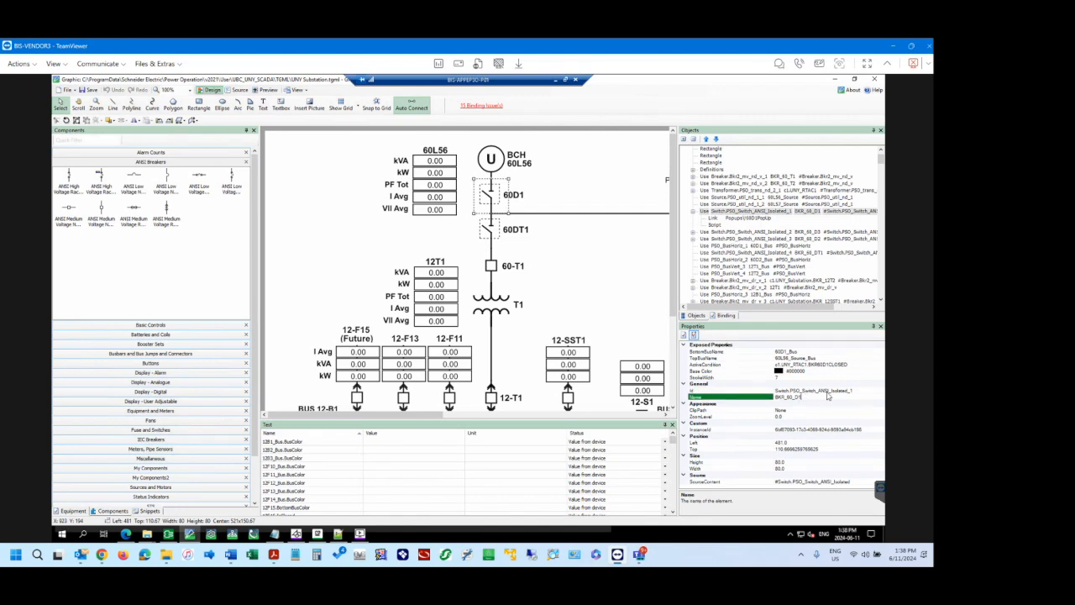
{"action": "left_click", "coordinate": [852, 391]}
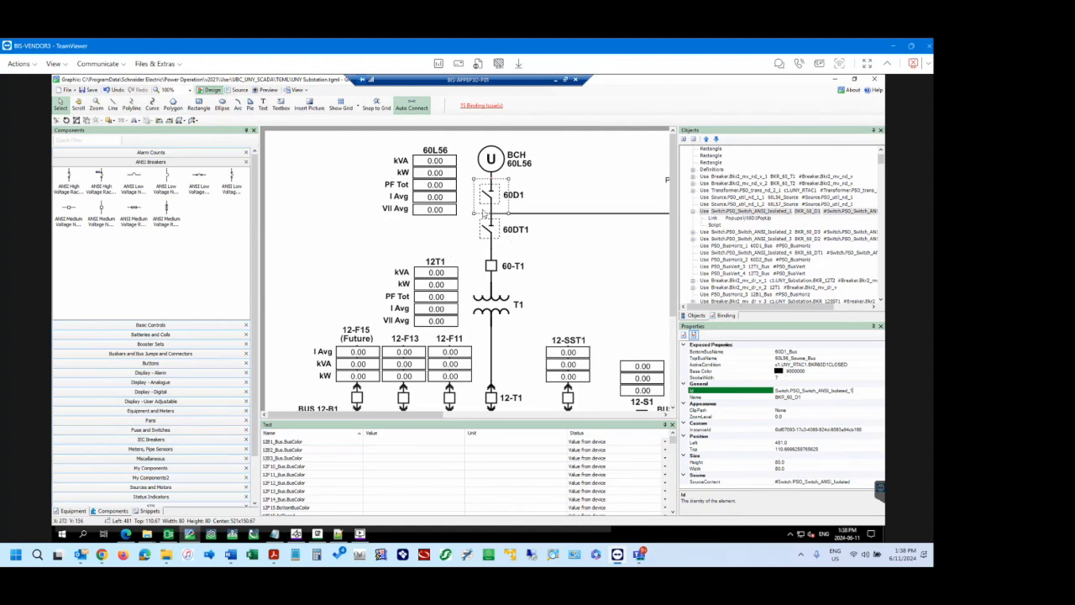
{"action": "left_click", "coordinate": [168, 210]}
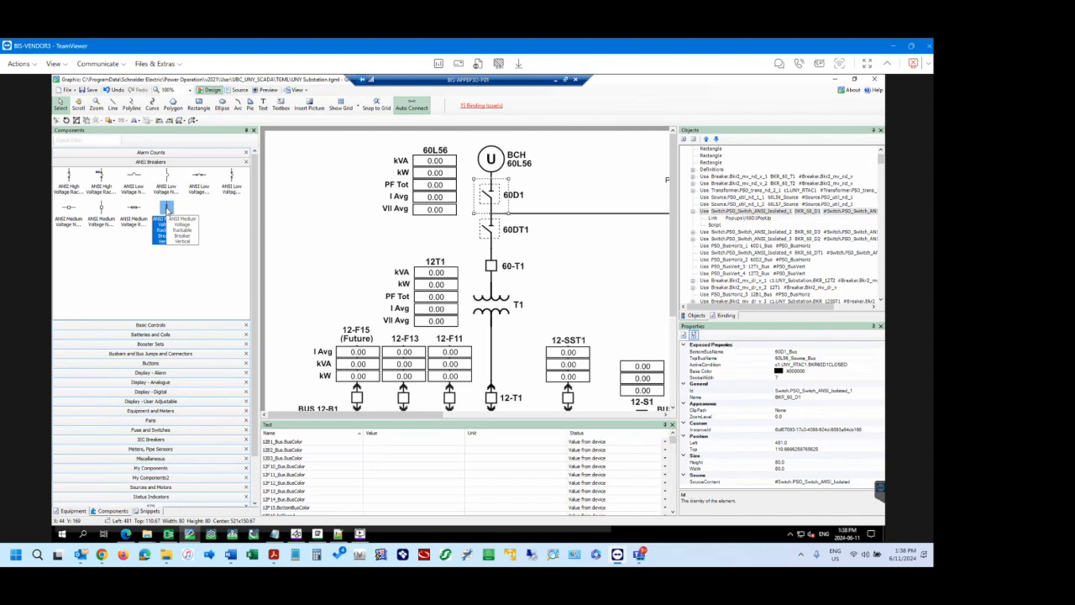
{"action": "left_click", "coordinate": [167, 176]}
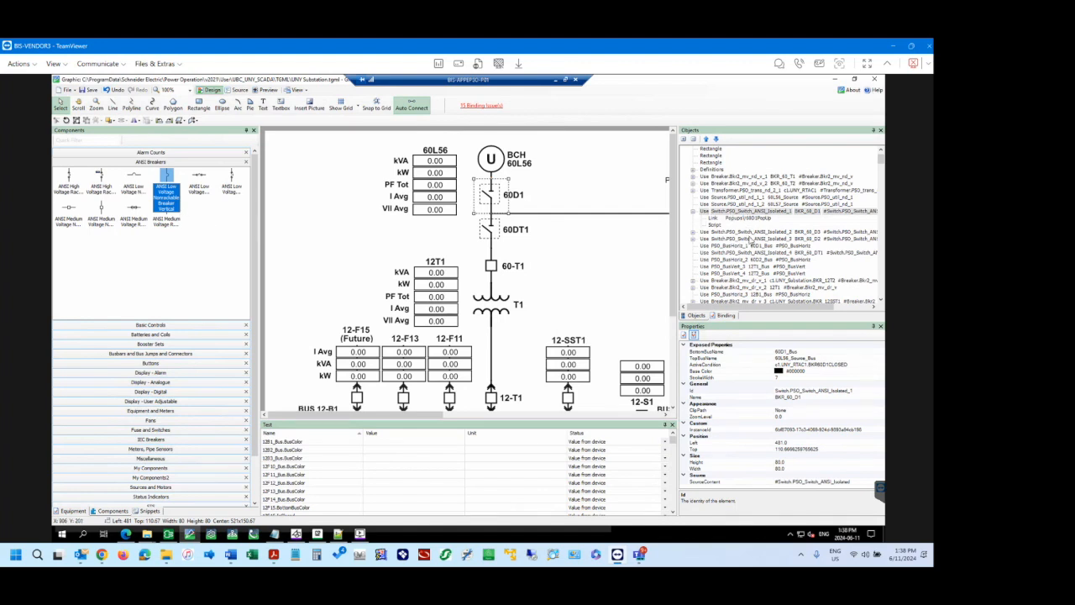
Inspect the Use instances of switches 60D2 and 60D3, check the Name property of 60D3, and locate 60D3 on the diagram.
{"action": "left_click", "coordinate": [778, 240]}
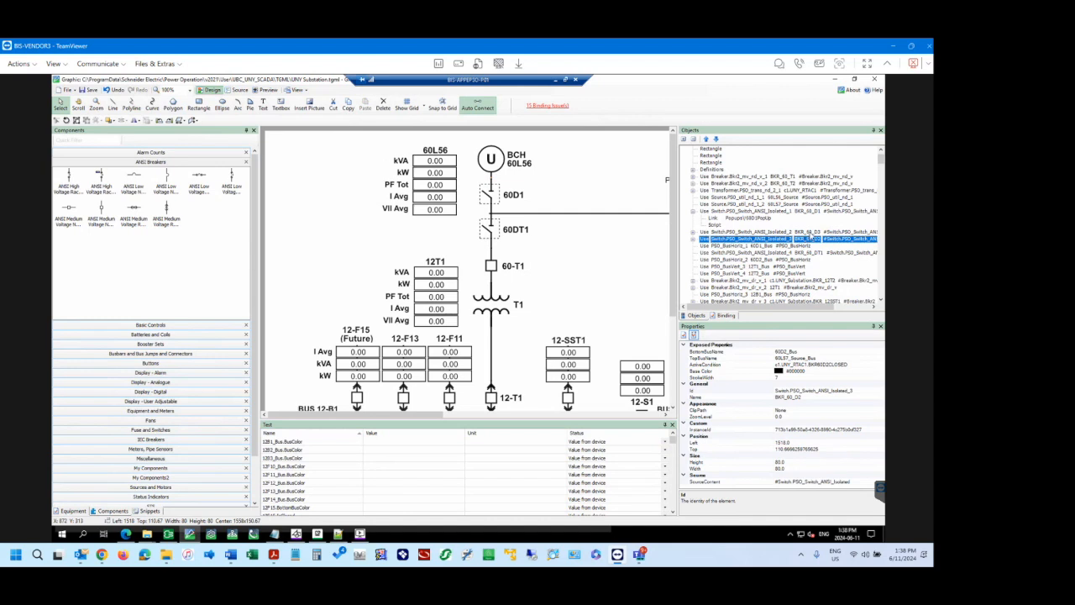
{"action": "left_click", "coordinate": [780, 231]}
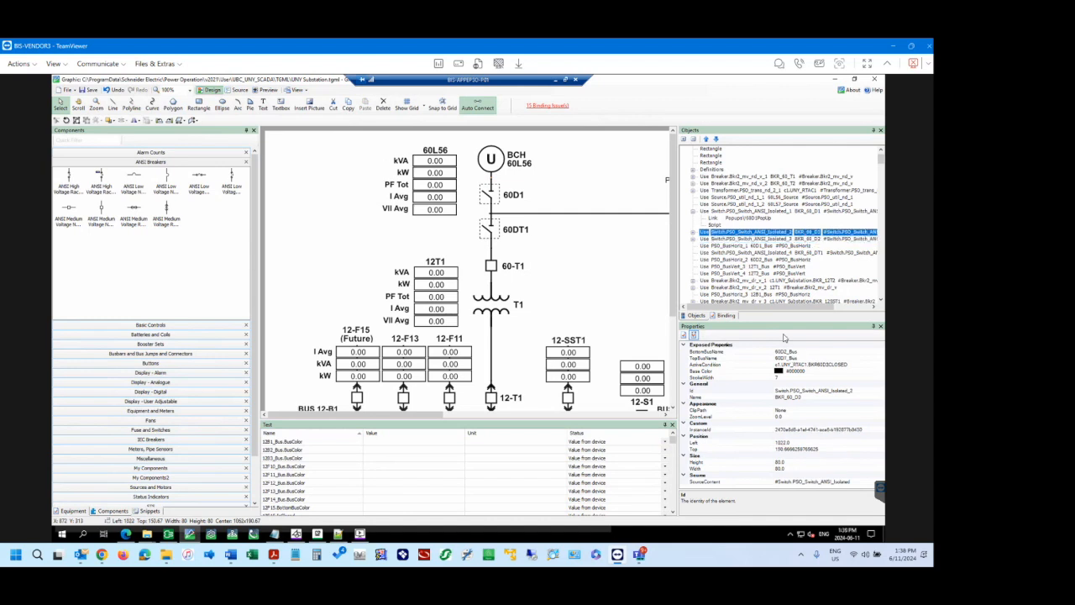
{"action": "left_click", "coordinate": [811, 397]}
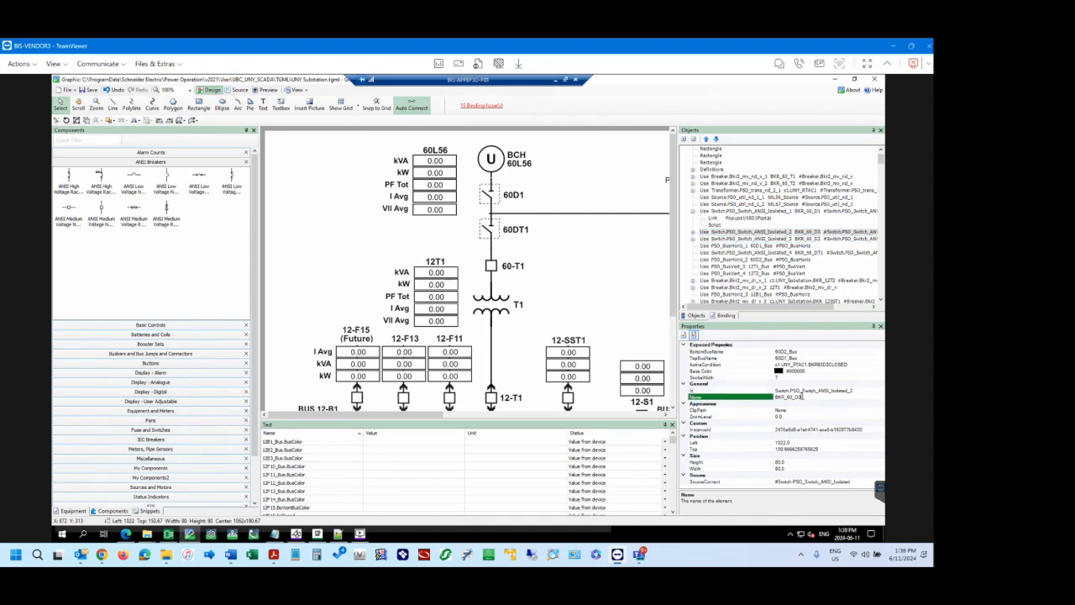
{"action": "key", "text": "ctrl+a"}
{"action": "left_click", "coordinate": [805, 398]}
{"action": "left_click", "coordinate": [610, 415]}
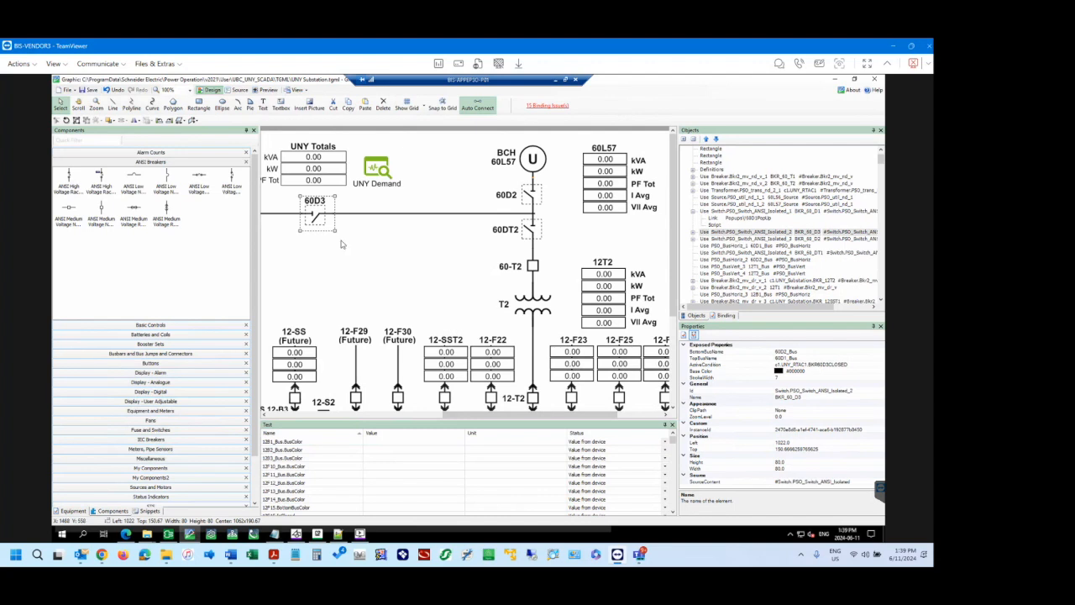
{"action": "left_click", "coordinate": [433, 418]}
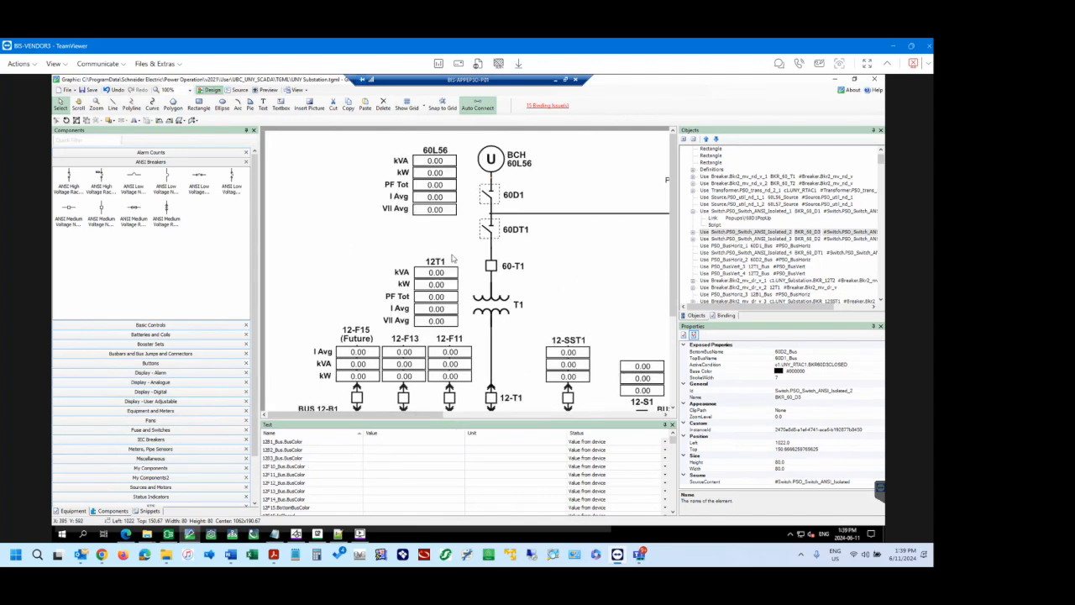
Compare the 60D1 and 60D3 switches on the diagram with their Use instances in the object tree.
{"action": "left_click", "coordinate": [490, 197]}
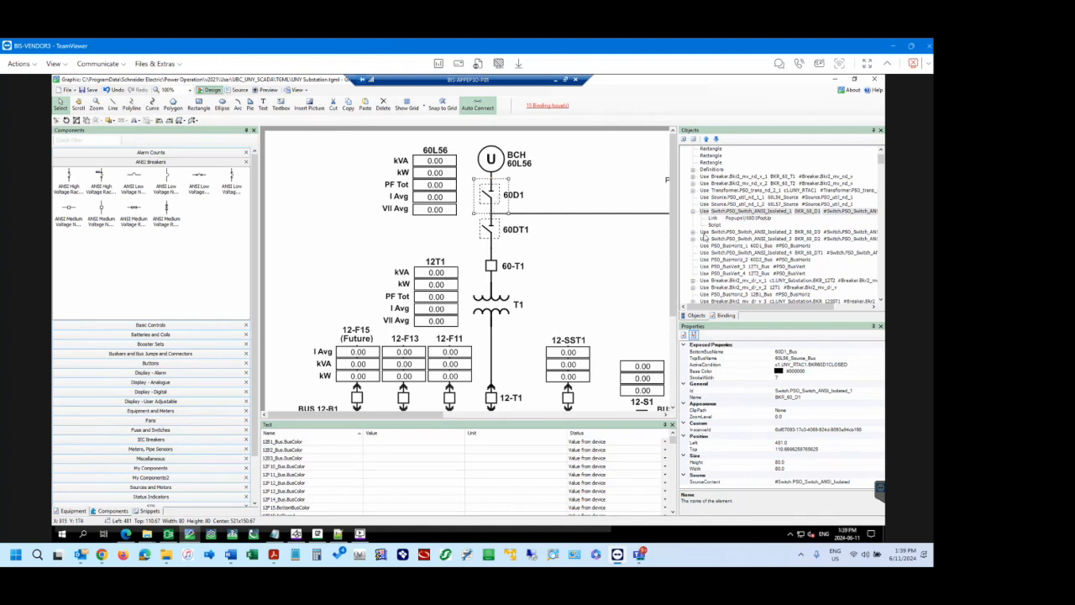
{"action": "left_click", "coordinate": [703, 233]}
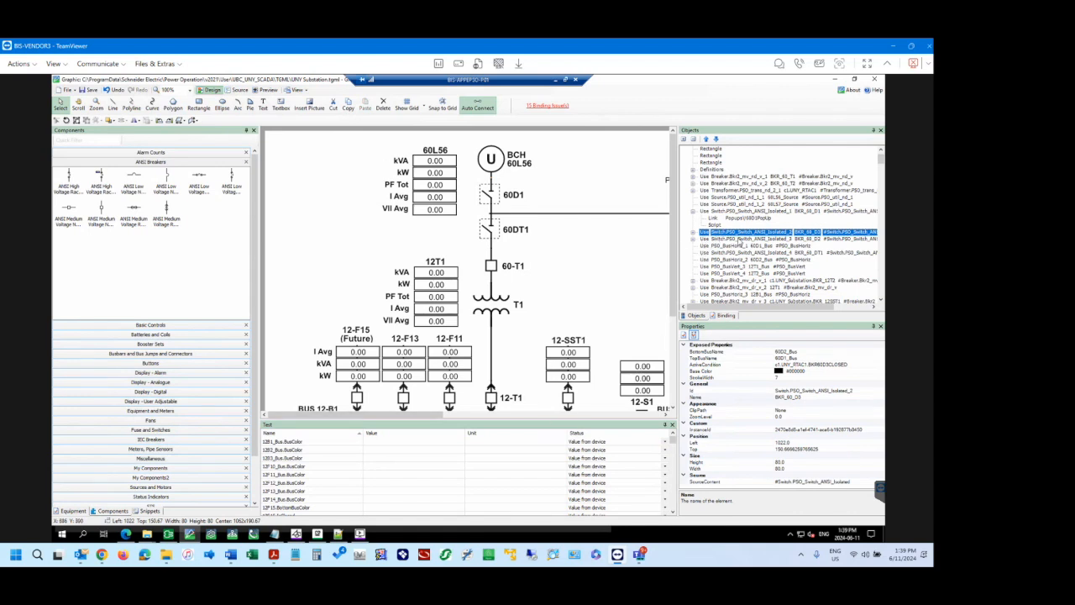
{"action": "left_click", "coordinate": [521, 415]}
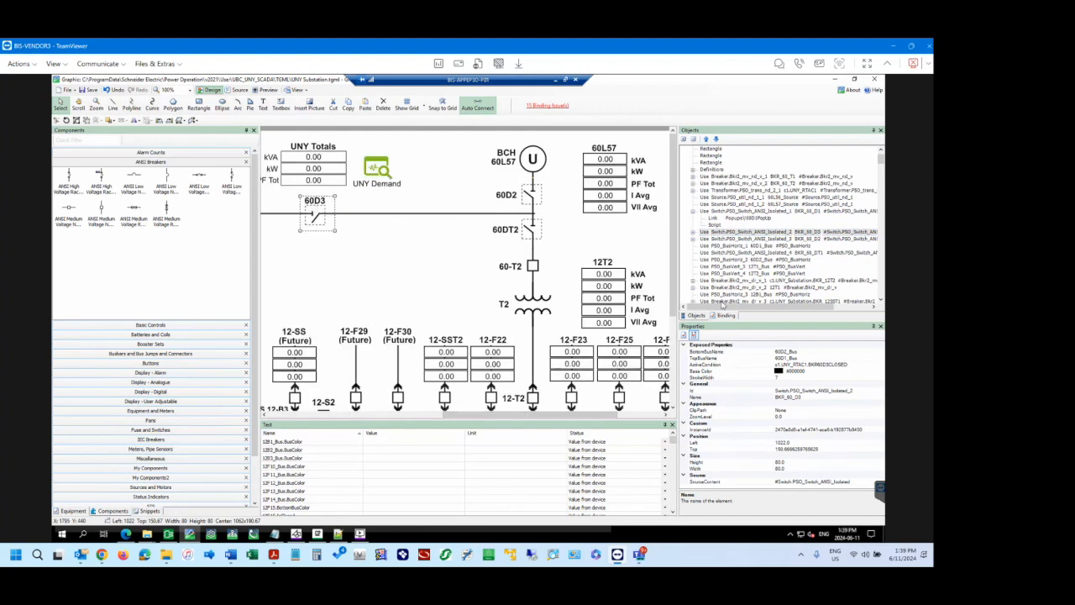
{"action": "left_click", "coordinate": [424, 417]}
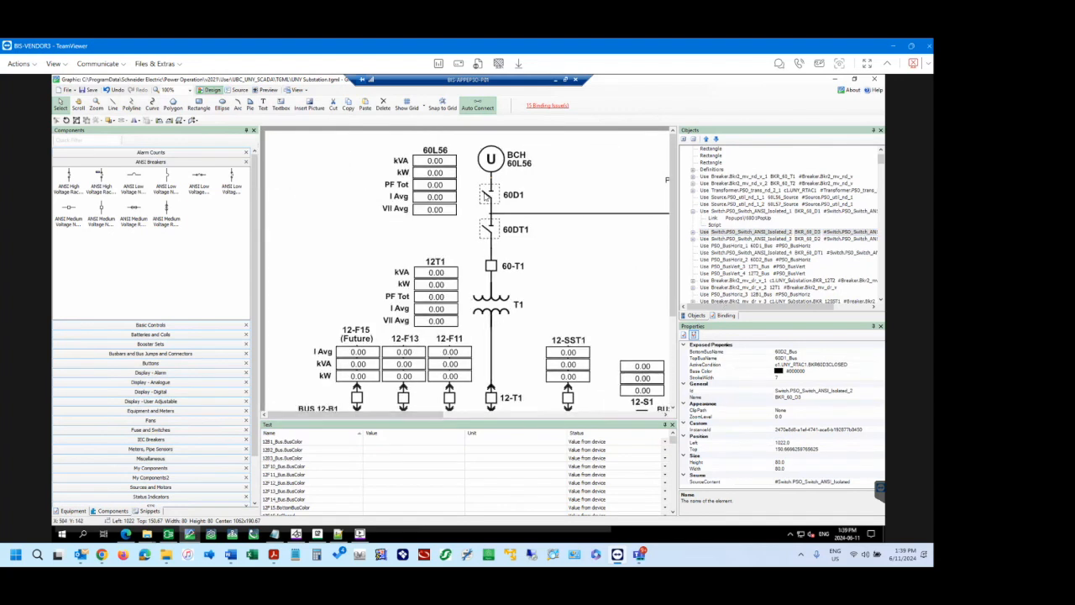
{"action": "left_click", "coordinate": [486, 197]}
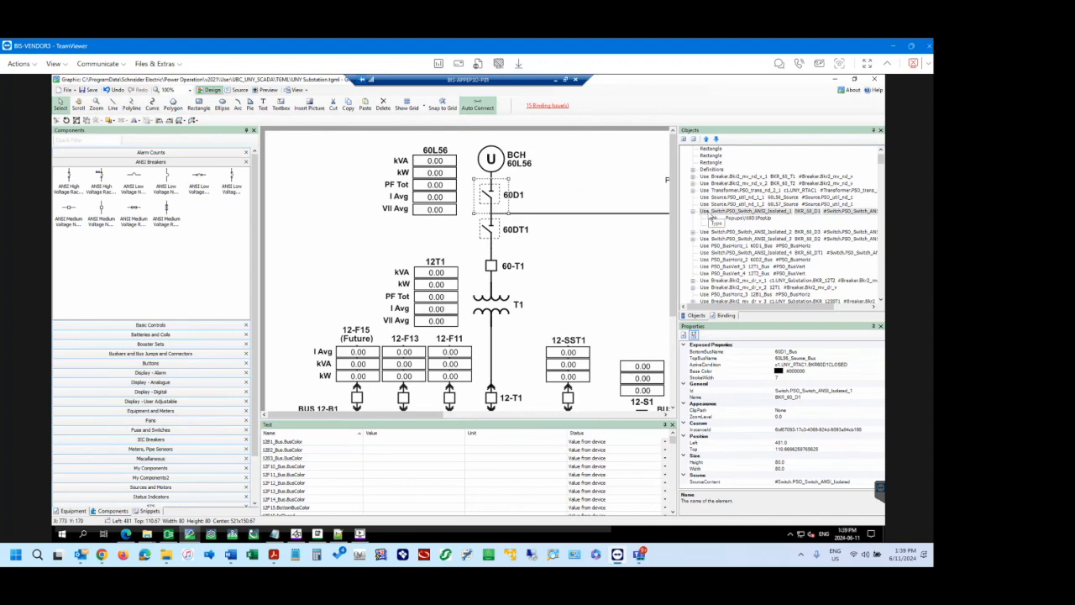
{"action": "left_click", "coordinate": [705, 211]}
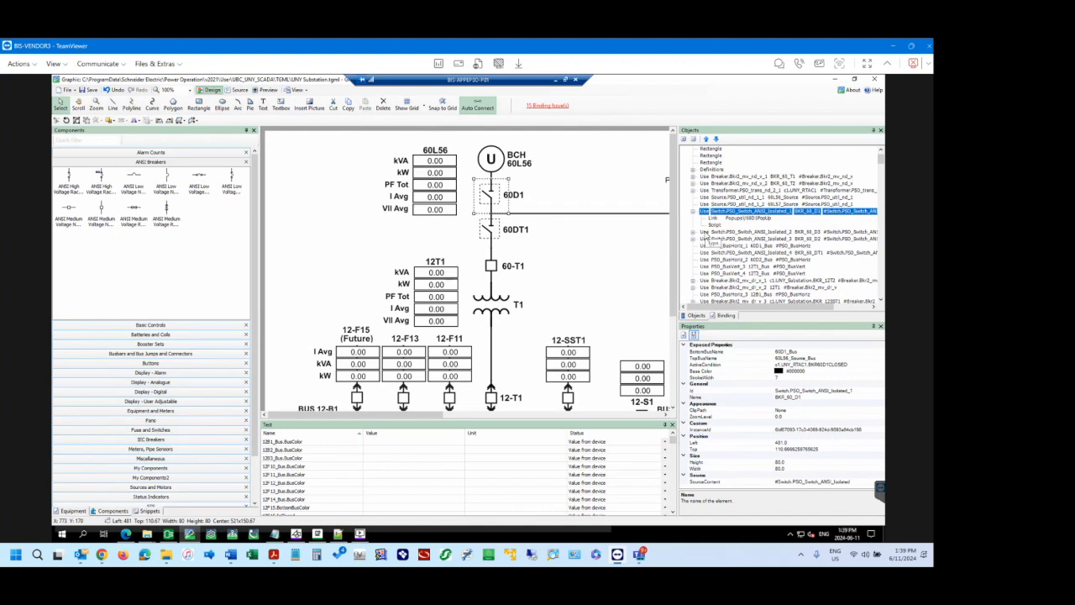
Select the 60-T1 breaker and examine its exposed properties.
{"action": "left_click", "coordinate": [492, 267]}
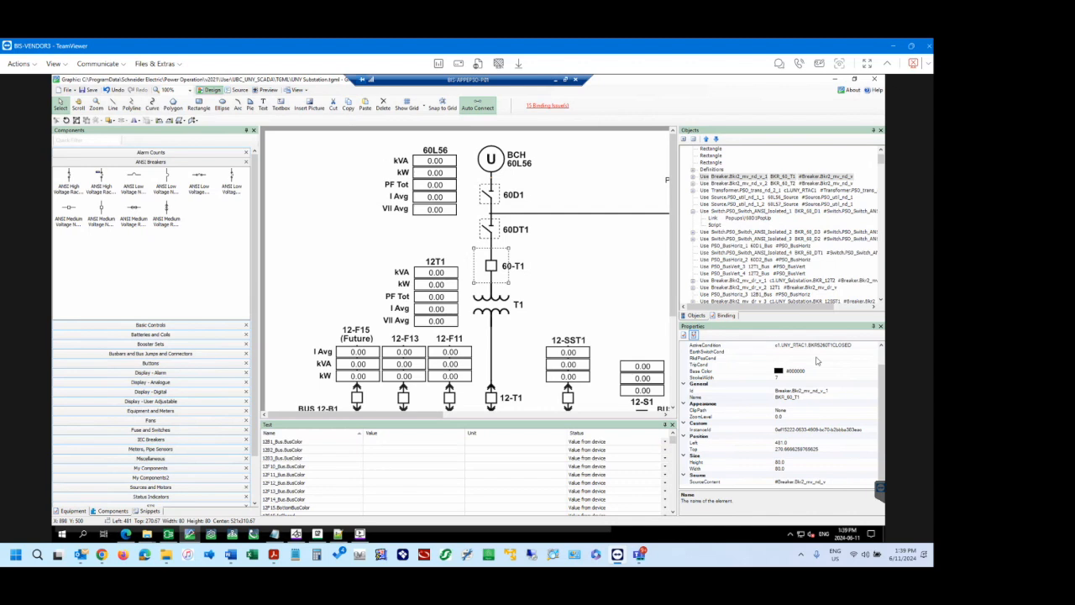
{"action": "scroll", "coordinate": [832, 446], "scroll_direction": "up", "scroll_amount": 1}
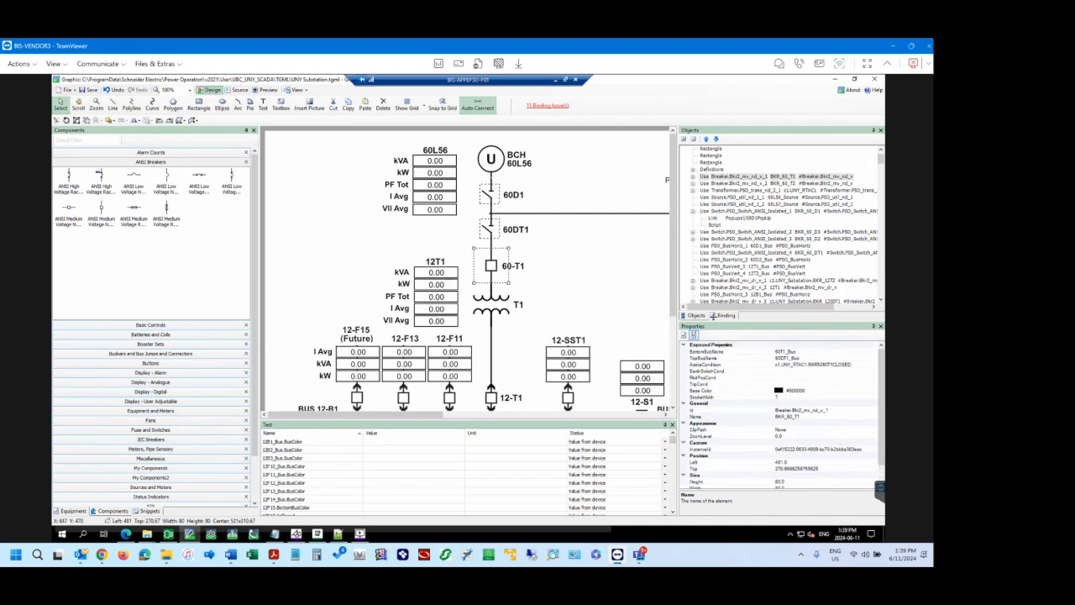
Select the 60D1 switch on the diagram and read its full Use instance entry in the object tree.
{"action": "left_click", "coordinate": [696, 316]}
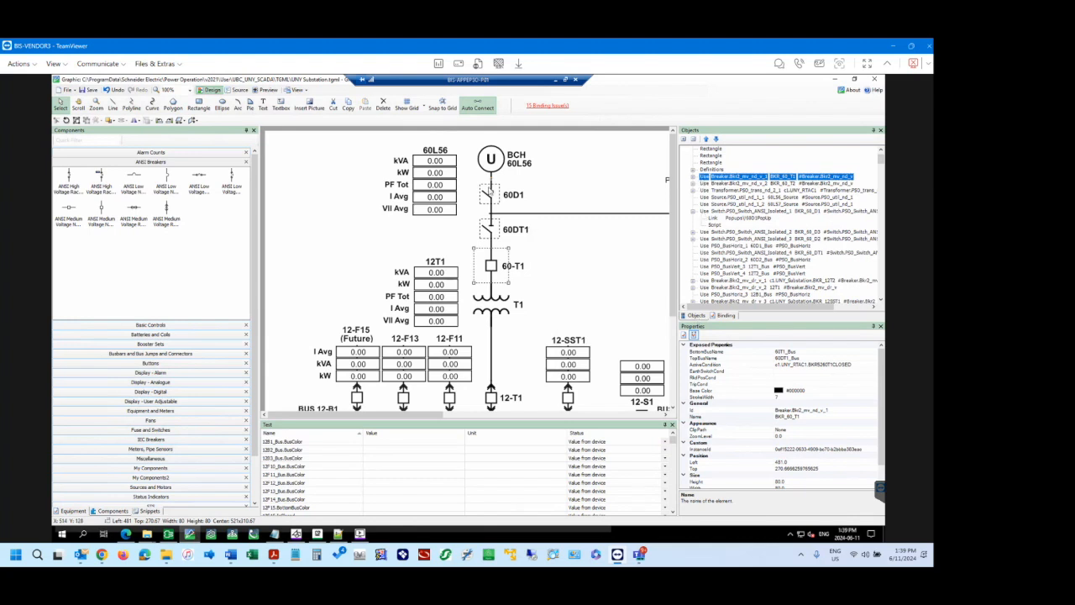
{"action": "left_click", "coordinate": [492, 191]}
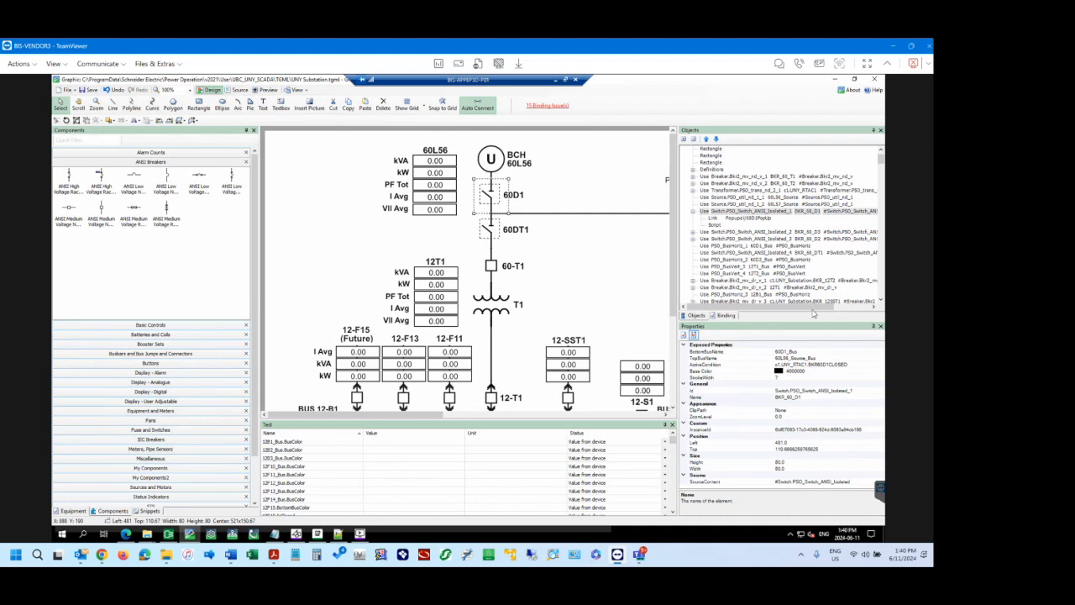
{"action": "left_click_drag", "start_coordinate": [814, 311], "coordinate": [849, 310]}
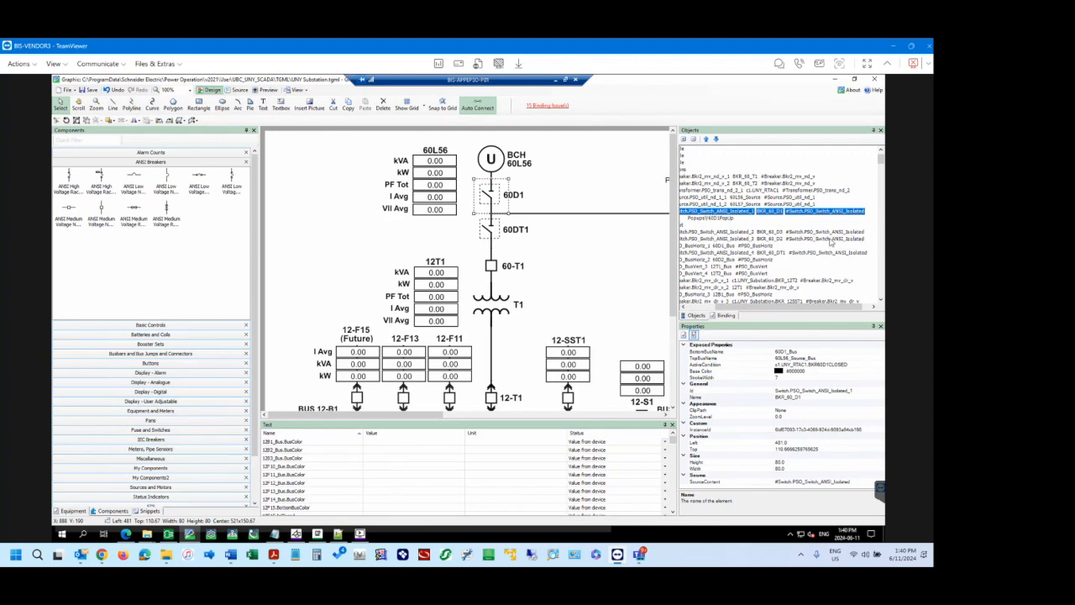
{"action": "left_click_drag", "start_coordinate": [761, 311], "coordinate": [729, 311]}
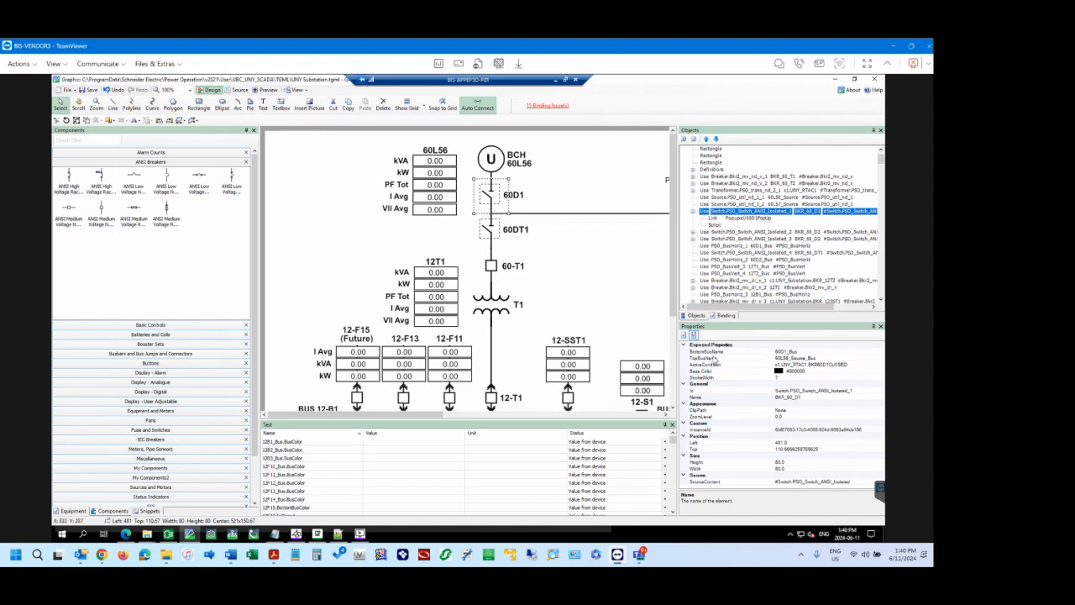
Examine the 60D1 switch's TopBusName, BottomBusName and ActiveCondition exposed properties.
{"action": "left_click", "coordinate": [811, 357]}
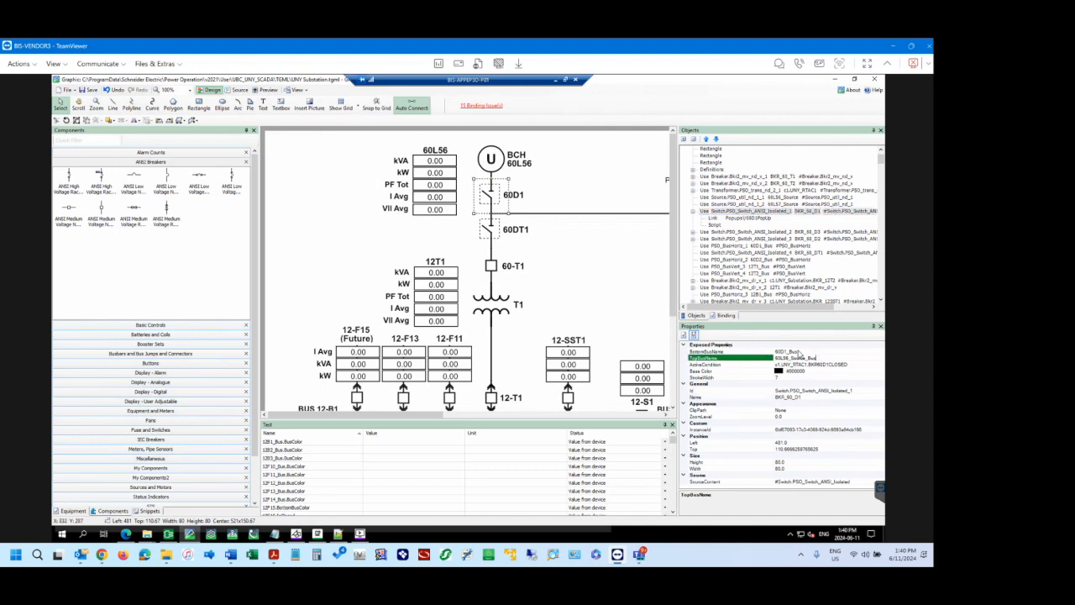
{"action": "left_click", "coordinate": [799, 351]}
{"action": "left_click", "coordinate": [845, 365]}
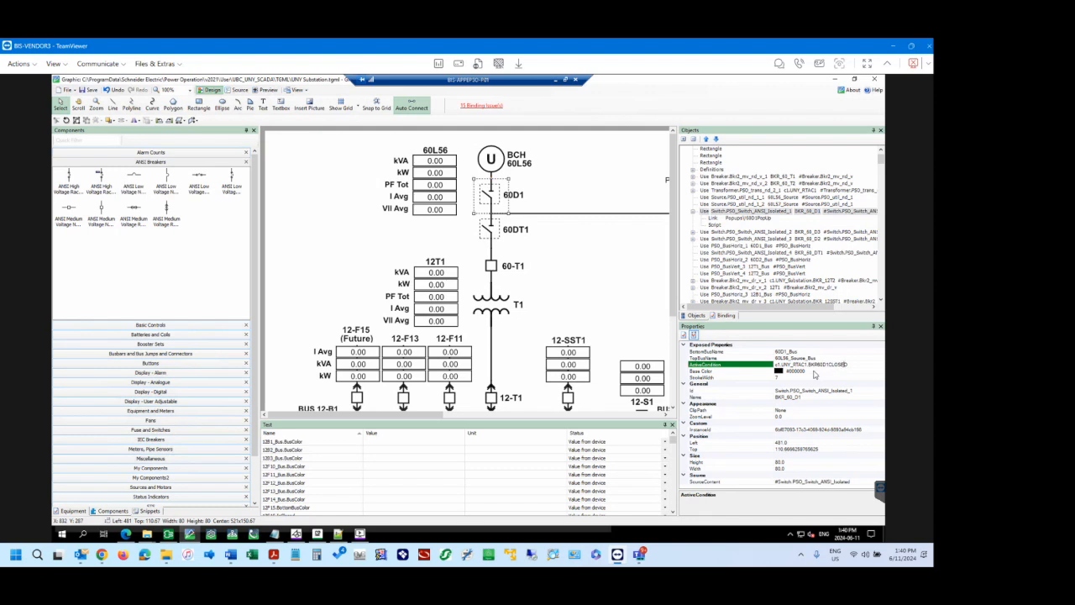
{"action": "left_click", "coordinate": [814, 370]}
{"action": "left_click", "coordinate": [827, 365]}
Display all available equipment in the binding list.
{"action": "left_click", "coordinate": [726, 315]}
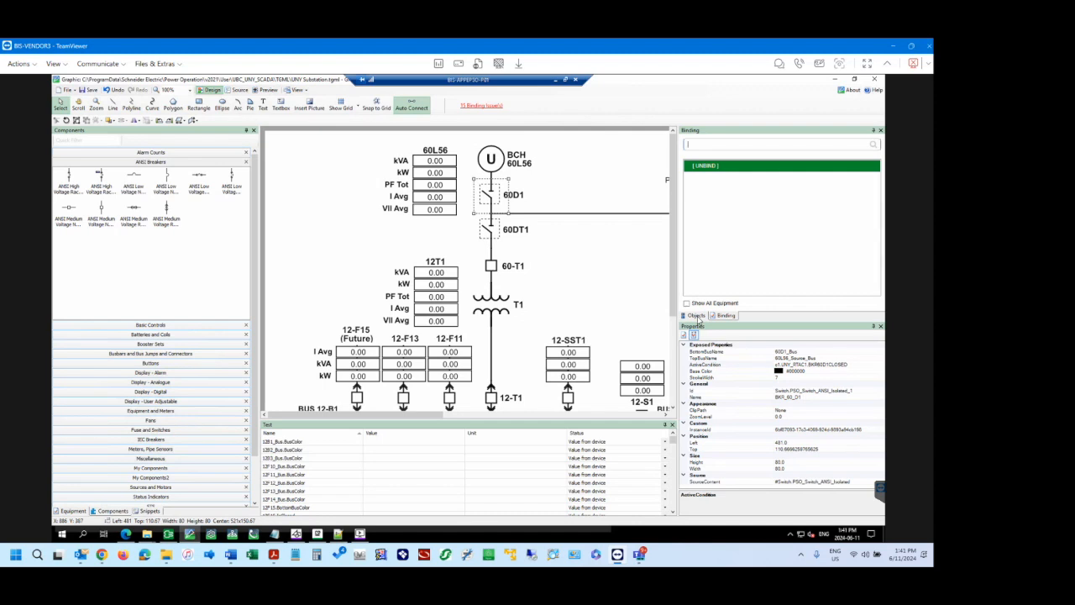
{"action": "left_click", "coordinate": [696, 315]}
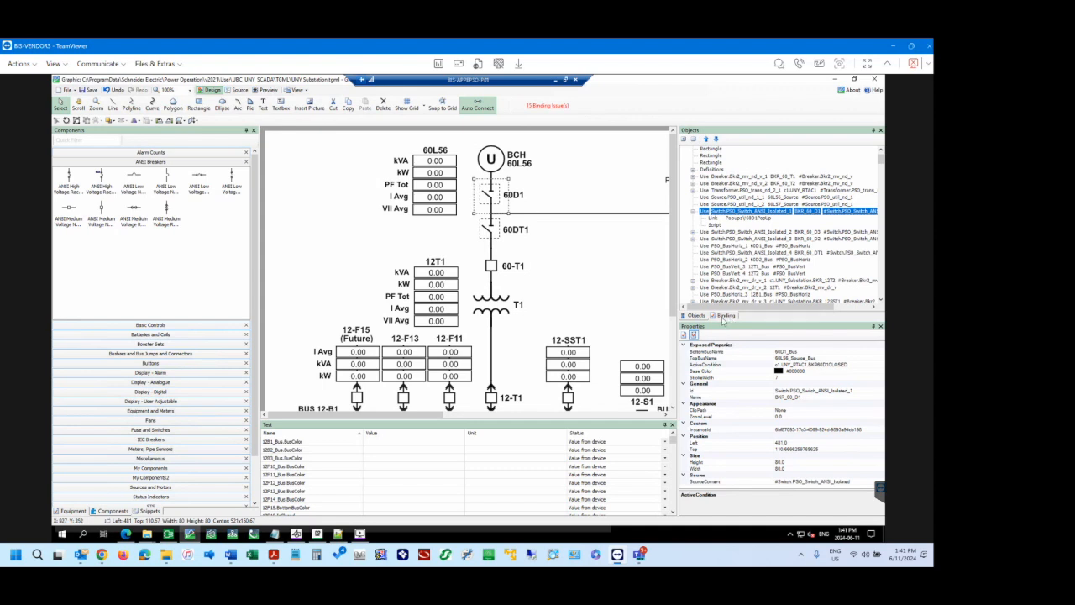
{"action": "left_click", "coordinate": [725, 316]}
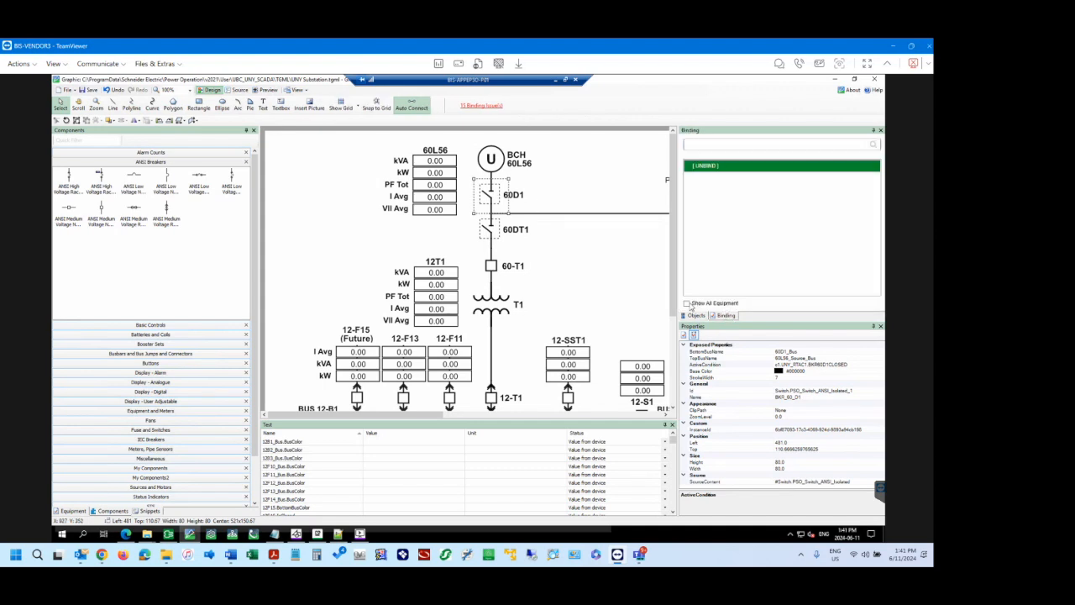
{"action": "left_click", "coordinate": [686, 303]}
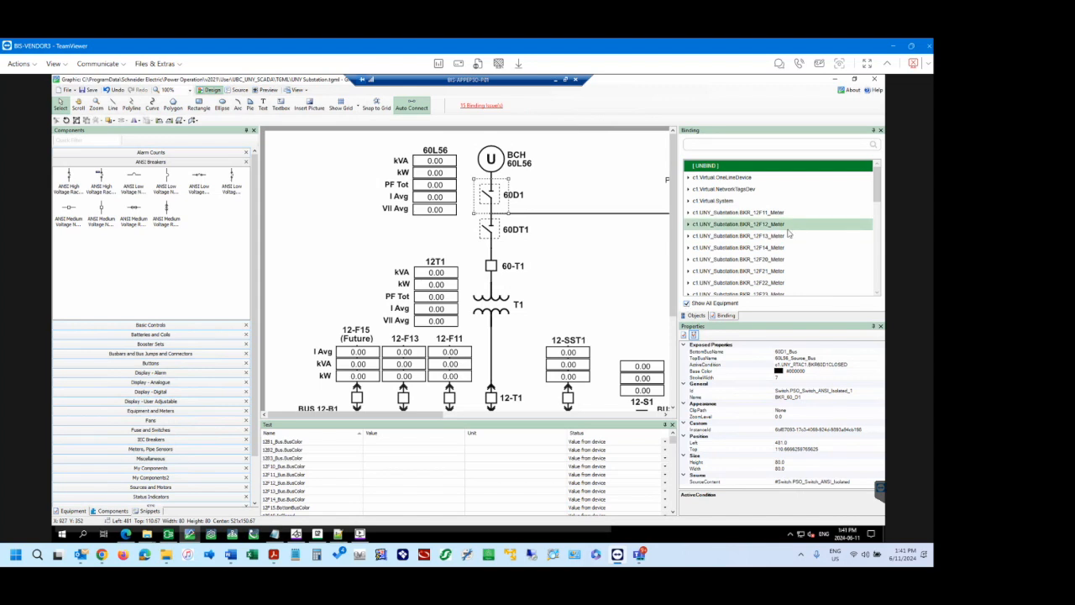
Expand c1.UNY_RTAC1 in the binding list and browse its breaker tags.
{"action": "scroll", "coordinate": [790, 231], "scroll_direction": "down", "scroll_amount": 10}
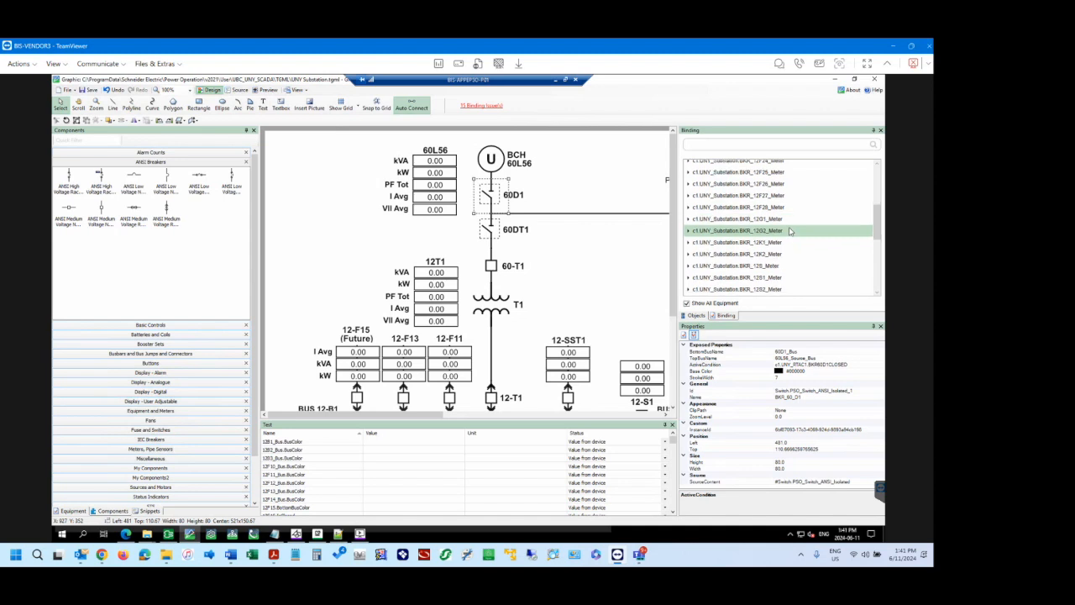
{"action": "scroll", "coordinate": [789, 231], "scroll_direction": "down", "scroll_amount": 3}
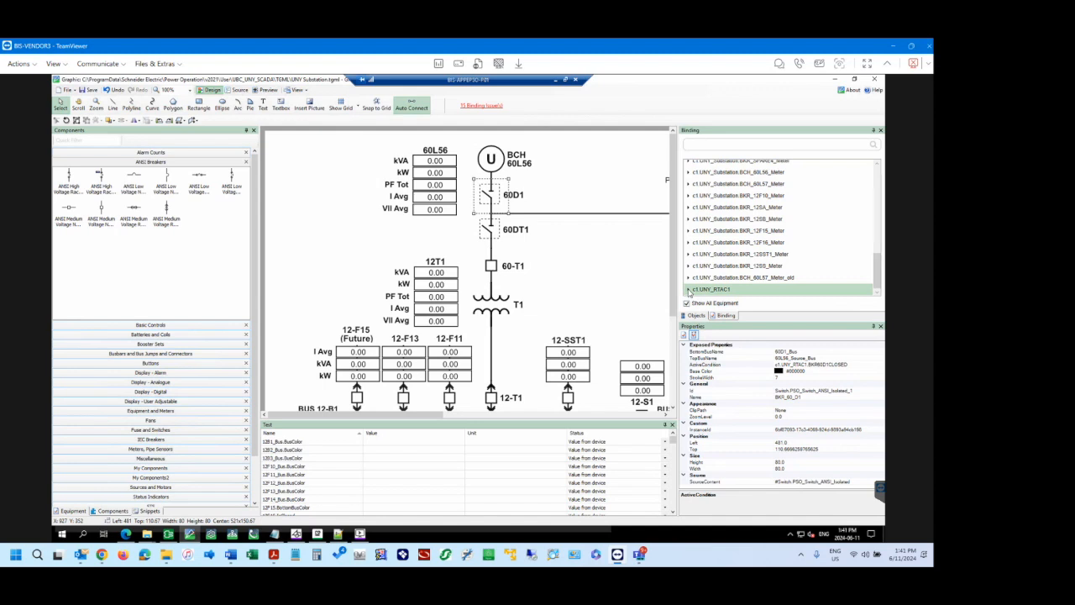
{"action": "left_click", "coordinate": [688, 289]}
{"action": "scroll", "coordinate": [756, 277], "scroll_direction": "down", "scroll_amount": 2}
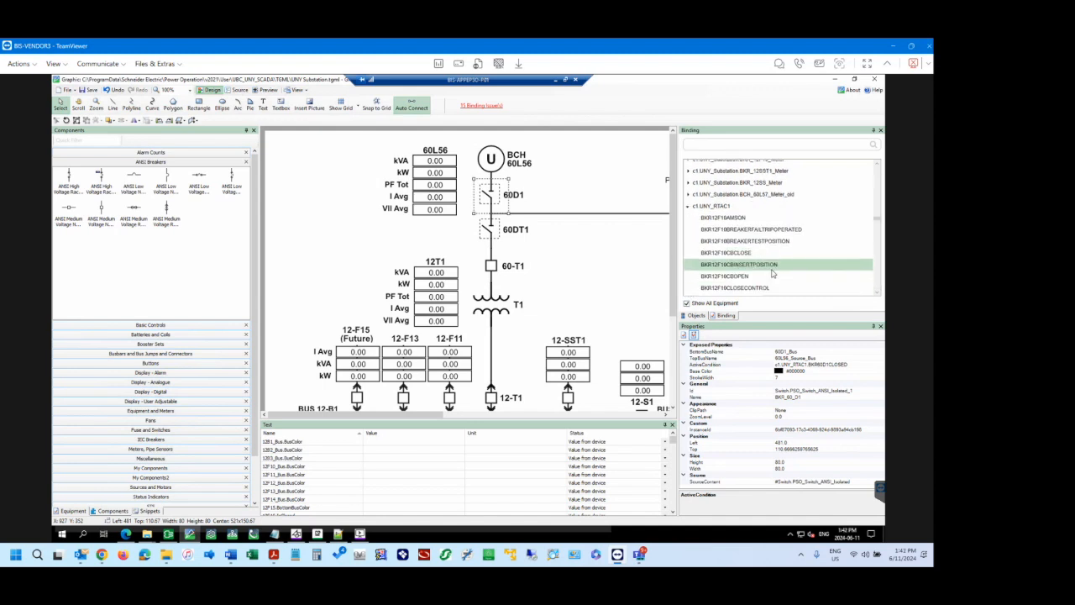
{"action": "scroll", "coordinate": [773, 273], "scroll_direction": "down", "scroll_amount": 3}
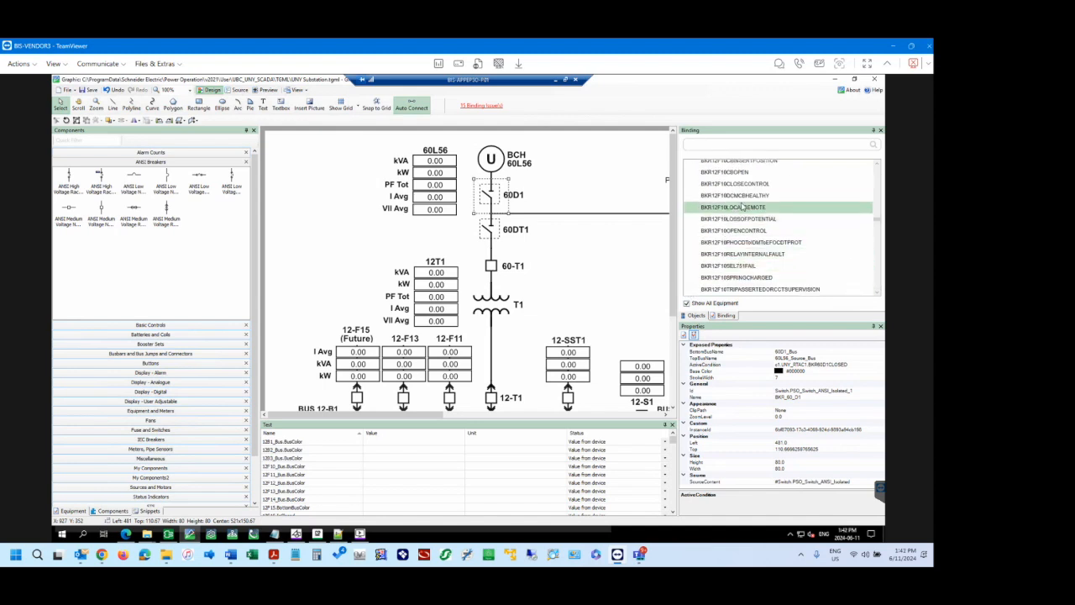
{"action": "scroll", "coordinate": [742, 207], "scroll_direction": "down", "scroll_amount": 10}
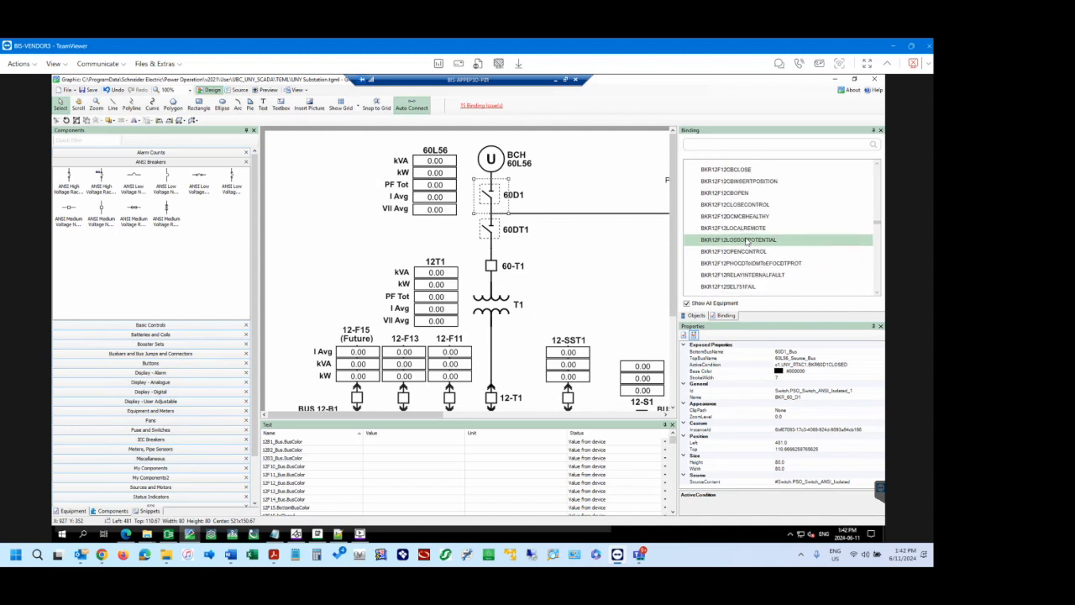
{"action": "scroll", "coordinate": [746, 241], "scroll_direction": "down", "scroll_amount": 10}
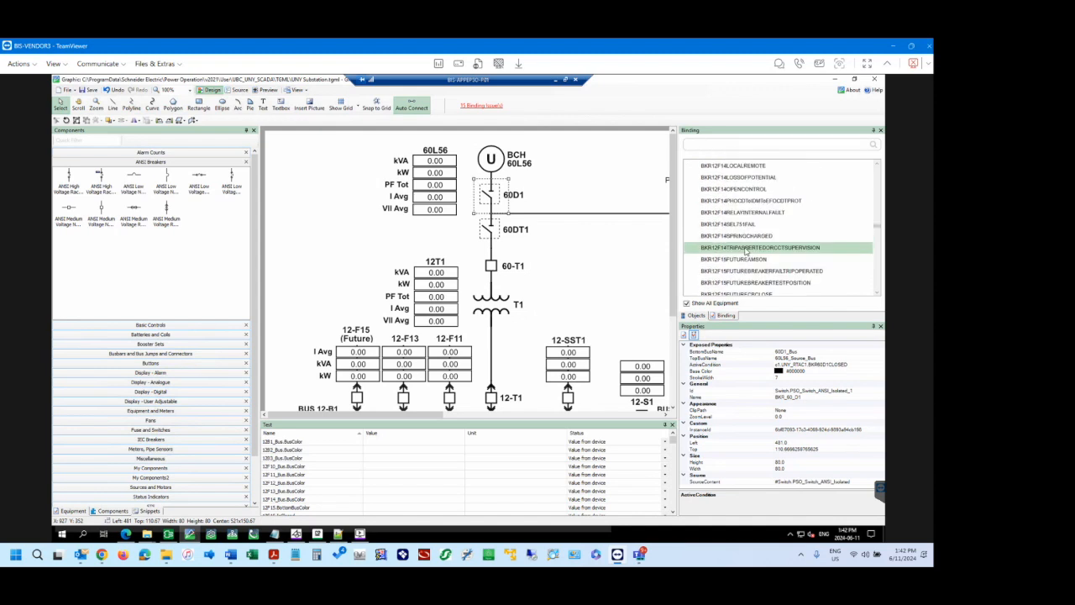
{"action": "scroll", "coordinate": [746, 251], "scroll_direction": "down", "scroll_amount": 10}
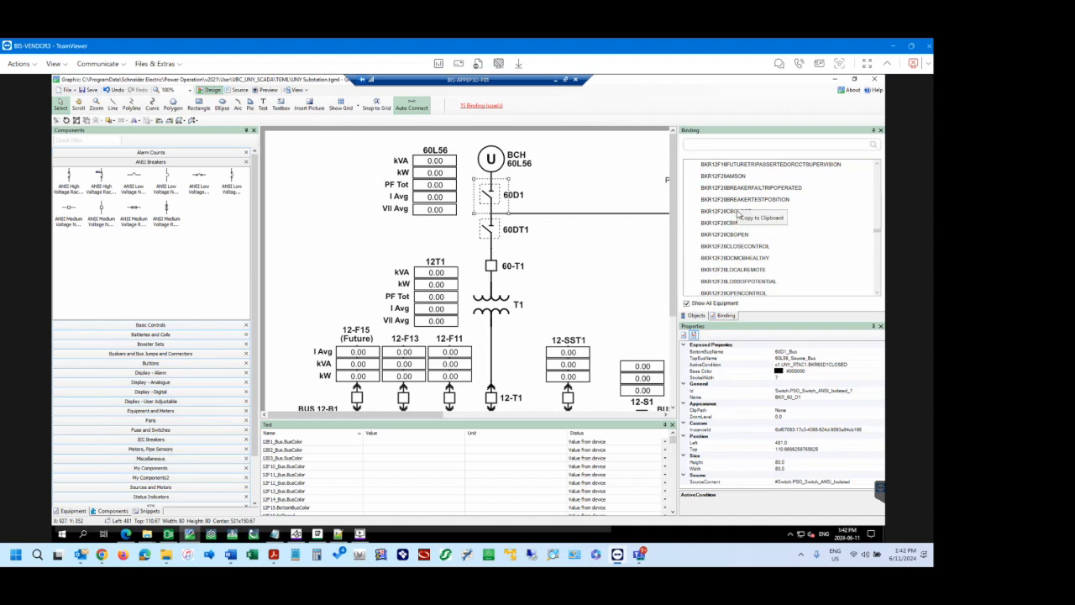
Copy the BKR12F20CBCLOSE tag reference and paste it at the end of changelog.txt in Notepad.
{"action": "right_click", "coordinate": [739, 212]}
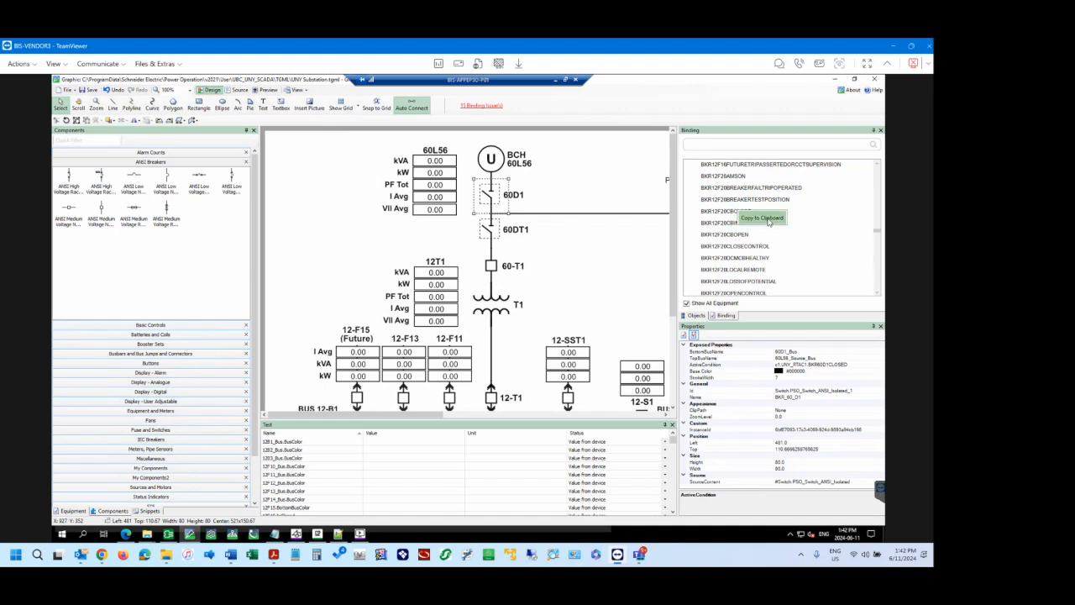
{"action": "left_click", "coordinate": [765, 217]}
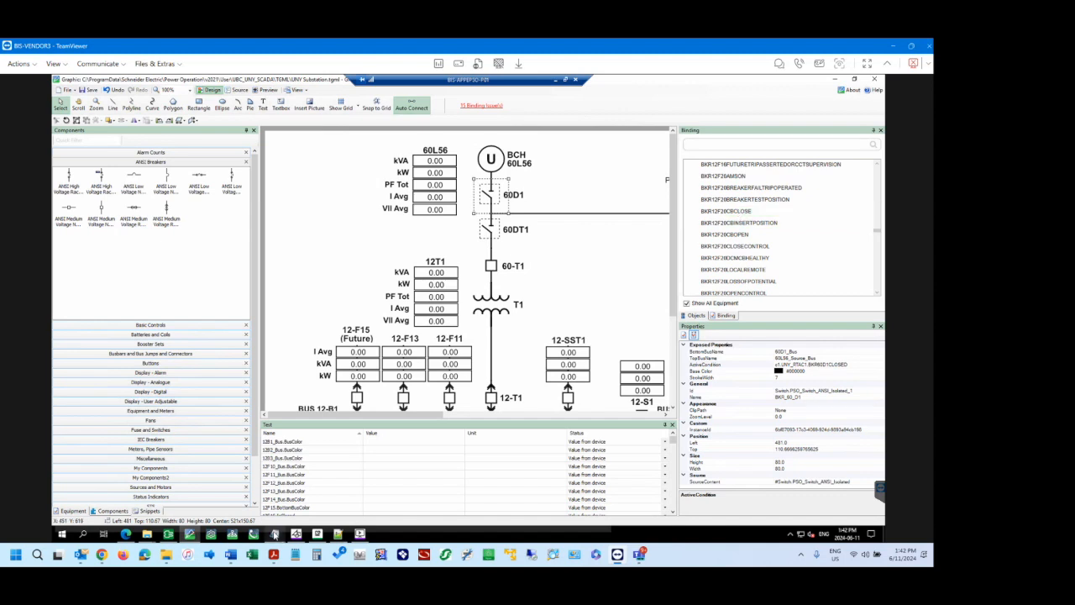
{"action": "mouse_move", "coordinate": [274, 534]}
{"action": "left_click", "coordinate": [276, 495]}
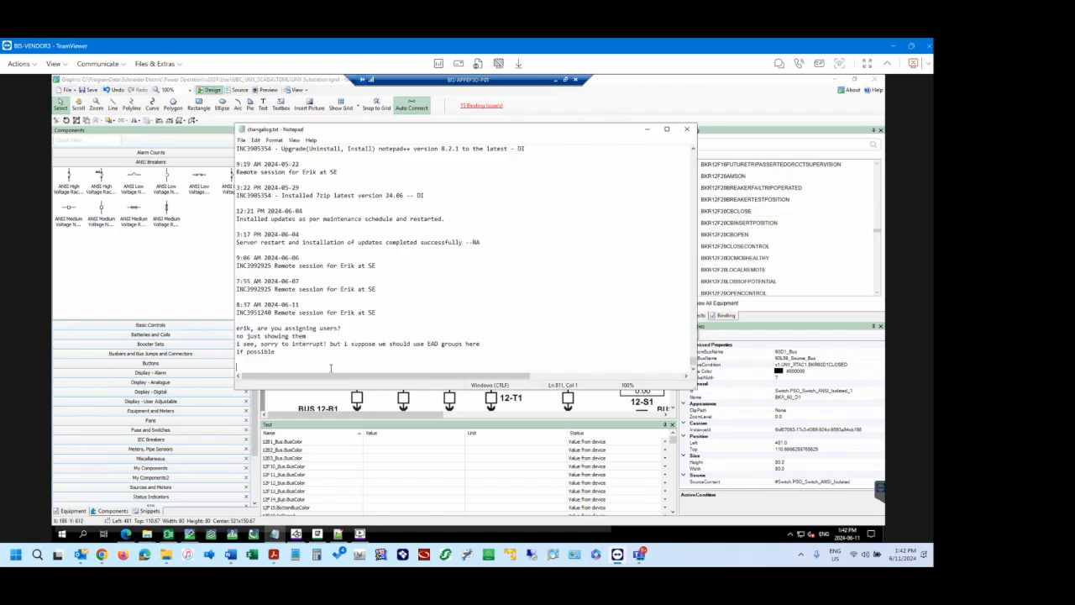
{"action": "type", "text": "c1.UNY_RTAC1.BKR12F20CBCLOSE"}
Examine the parts of the pasted tag reference in Notepad and return to the graphics editor.
{"action": "left_click", "coordinate": [303, 367]}
{"action": "left_click_drag", "start_coordinate": [334, 367], "coordinate": [226, 370]}
{"action": "left_click", "coordinate": [272, 367]}
{"action": "left_click_drag", "start_coordinate": [249, 367], "coordinate": [340, 368]}
{"action": "left_click", "coordinate": [354, 368]}
{"action": "left_click", "coordinate": [304, 367]}
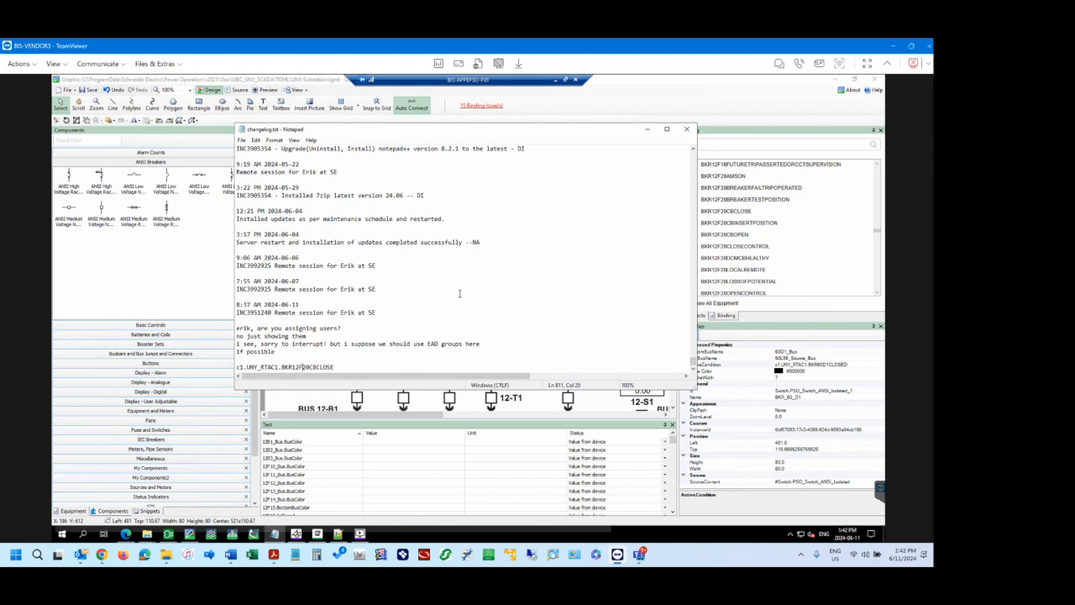
{"action": "left_click", "coordinate": [735, 87]}
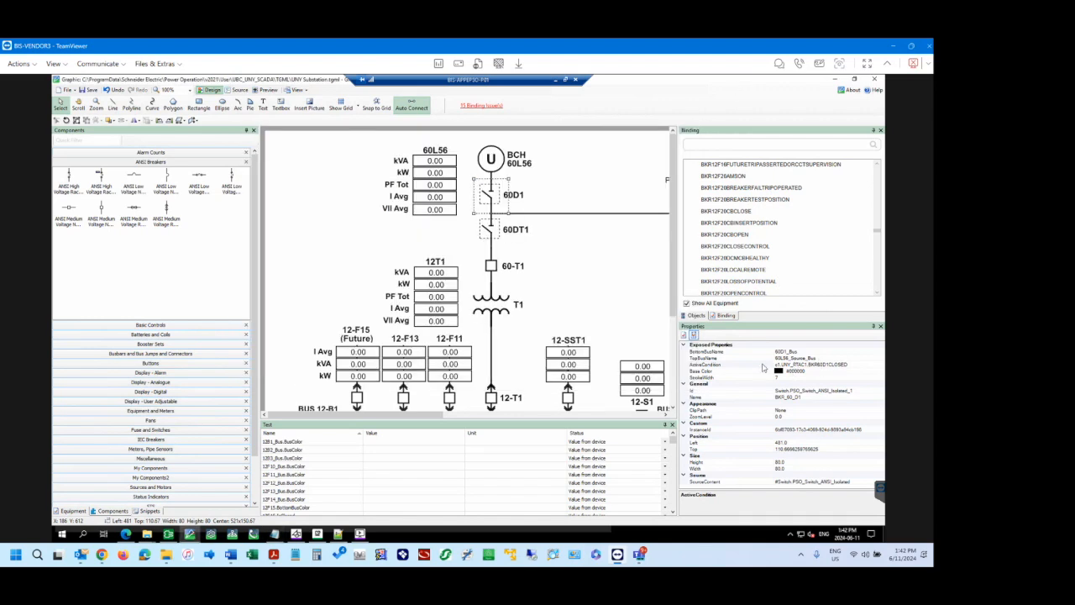
Try to append an equals comparison to the 60D1 switch's ActiveCondition expression.
{"action": "left_click", "coordinate": [850, 364]}
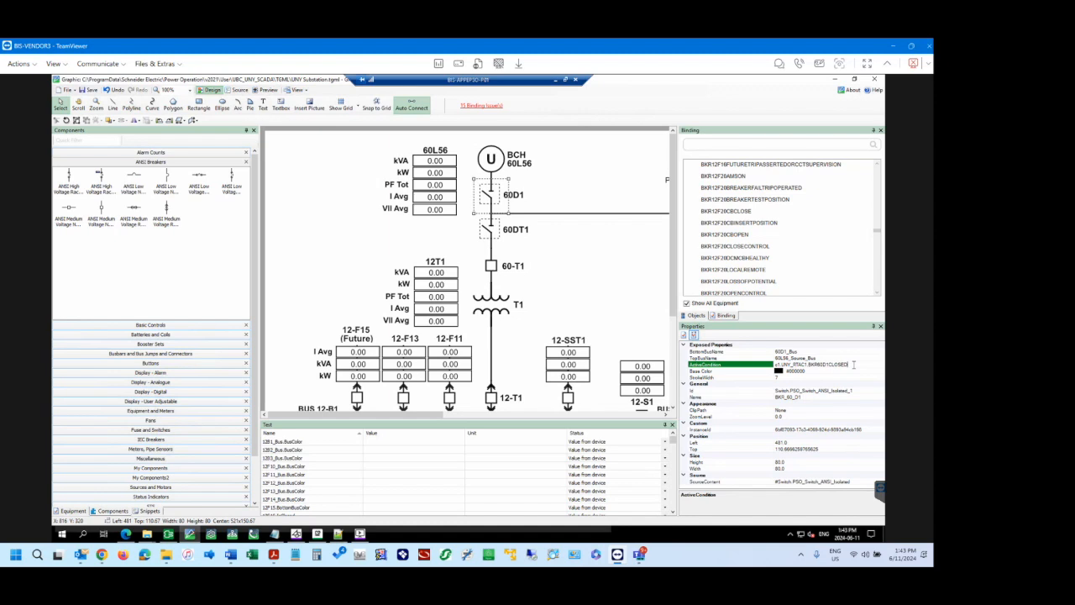
{"action": "type", "text": "="}
{"action": "type", "text": "="}
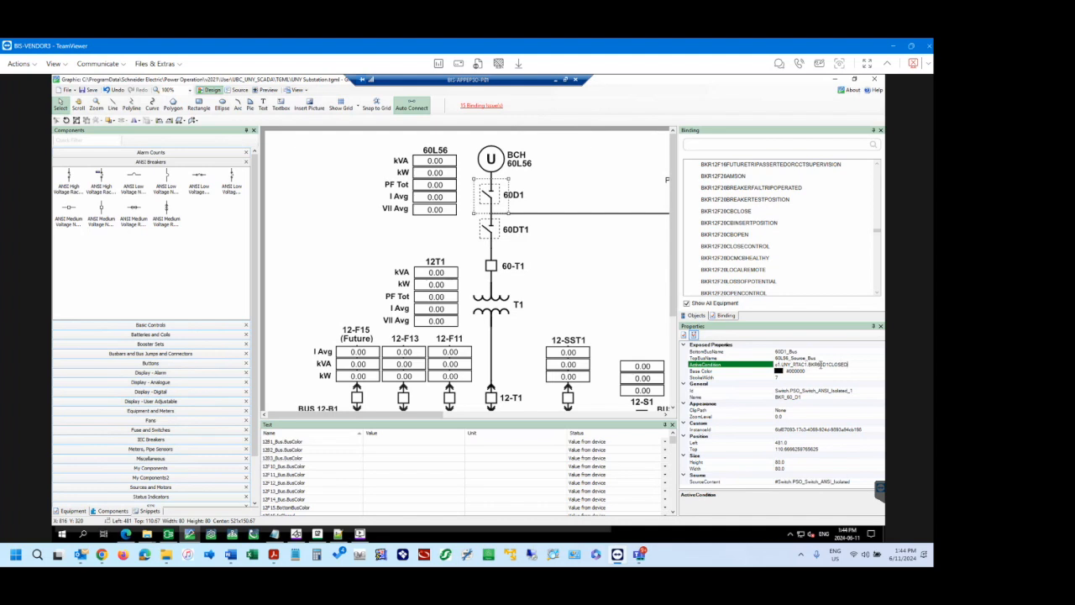
Try to open the Connection Debugger without saving the changes to the UNY Substation graphic.
{"action": "left_click", "coordinate": [600, 180]}
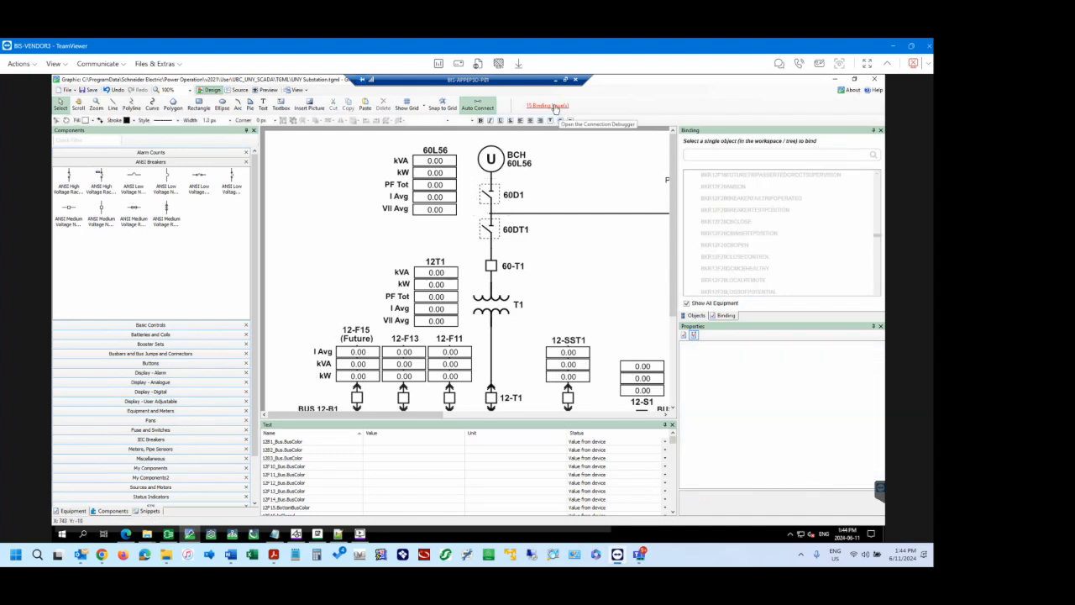
{"action": "left_click", "coordinate": [554, 107]}
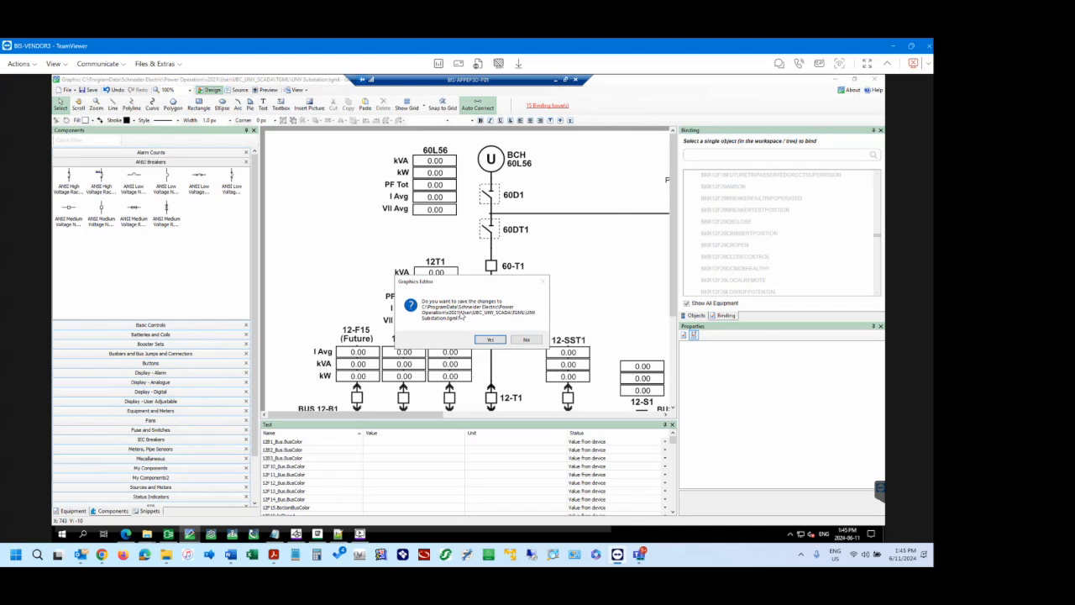
{"action": "left_click", "coordinate": [527, 339]}
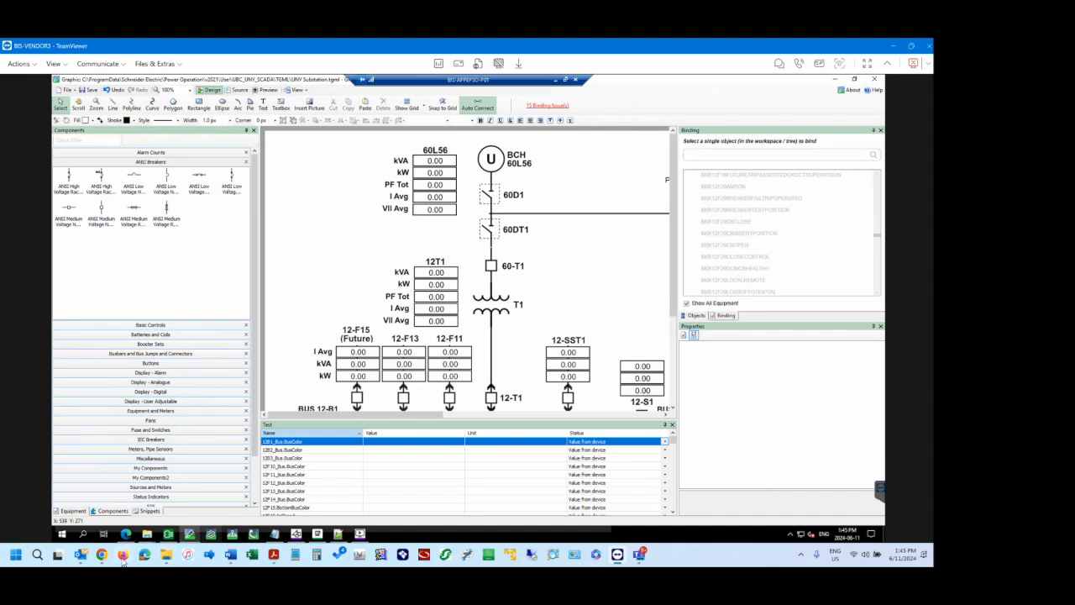
Switch to the Power Operation help in Chrome and read the Advanced one-line flow chart topic under Diagrams Configuration.
{"action": "mouse_move", "coordinate": [99, 559]}
{"action": "left_click", "coordinate": [99, 504]}
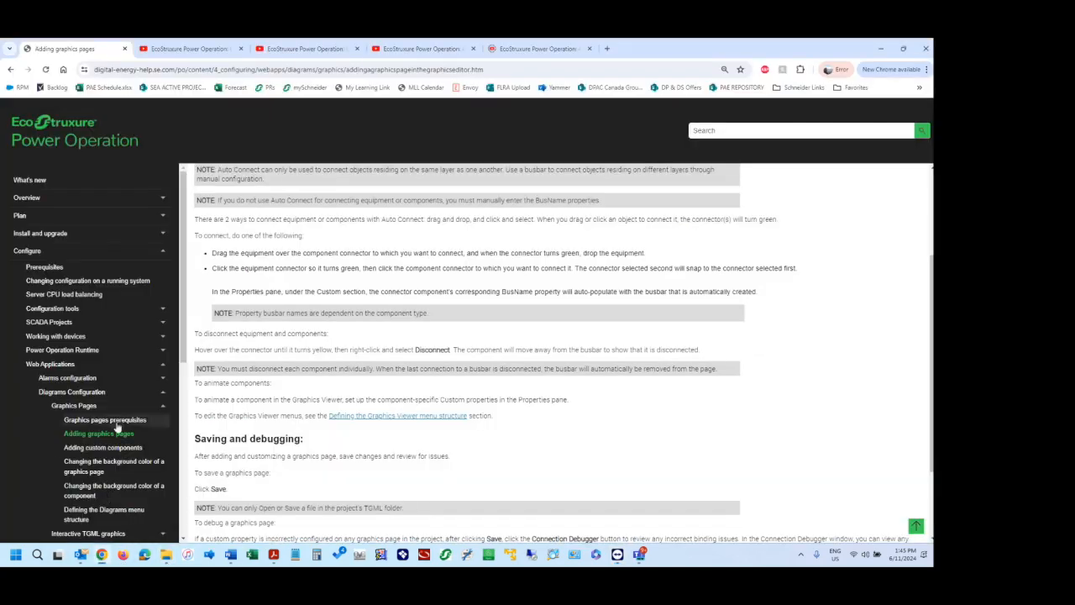
{"action": "left_click", "coordinate": [84, 407]}
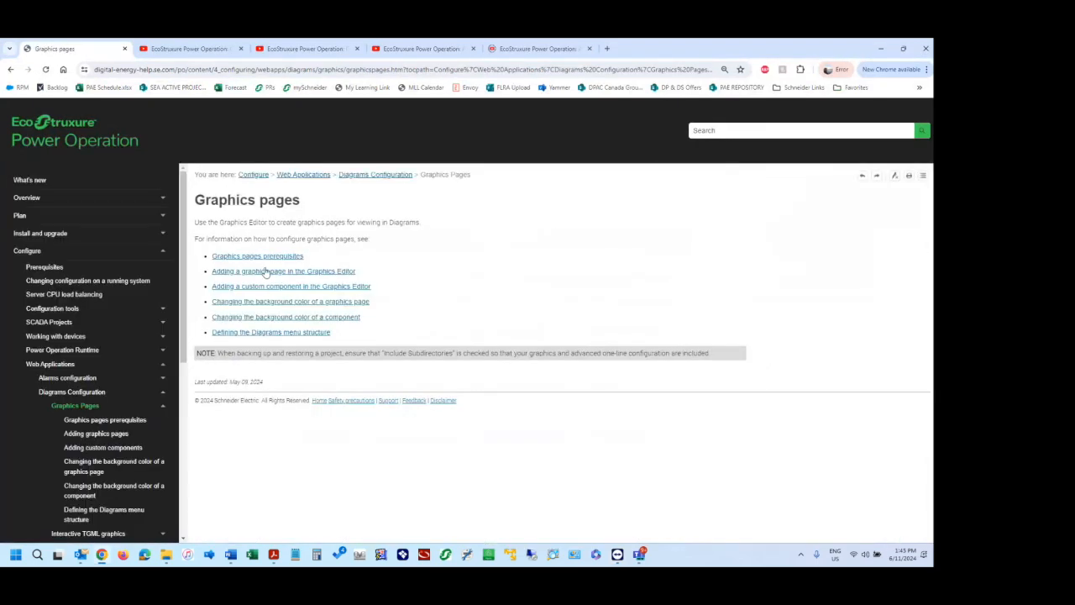
{"action": "left_click", "coordinate": [88, 393]}
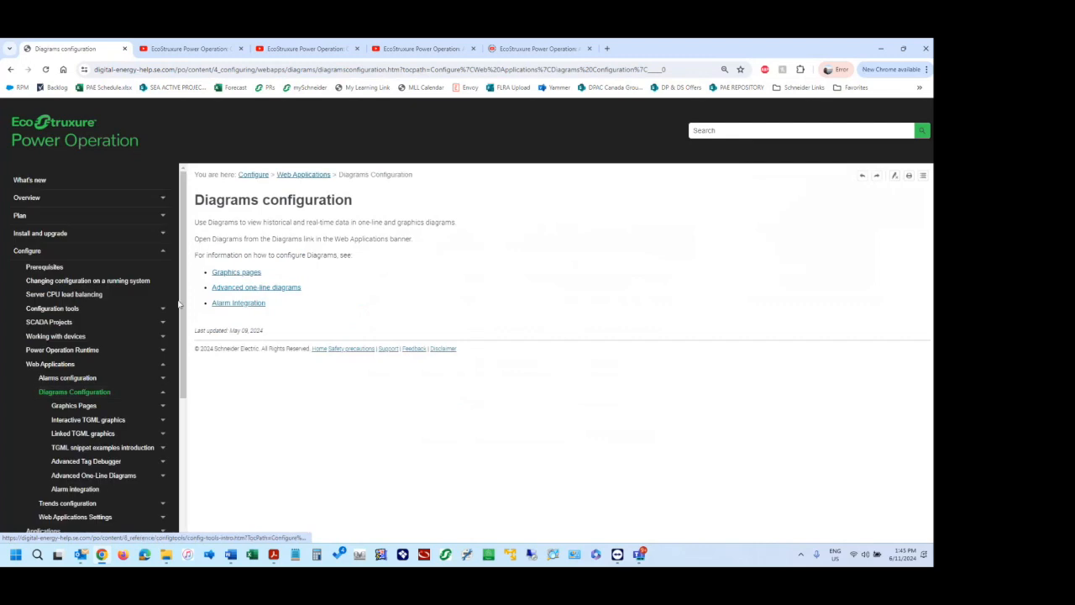
{"action": "left_click", "coordinate": [238, 289]}
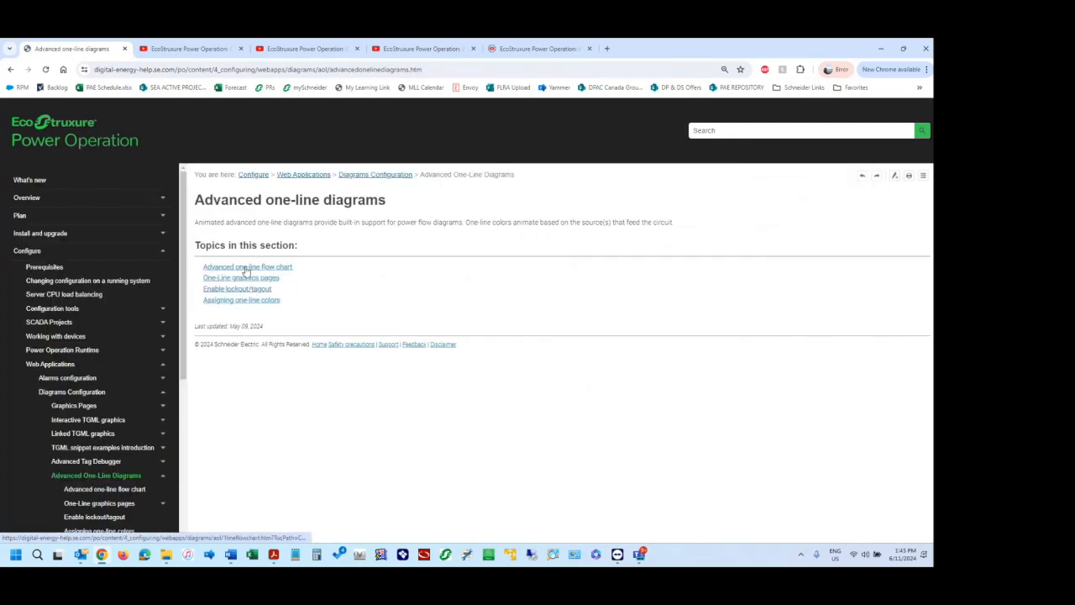
{"action": "left_click", "coordinate": [246, 267]}
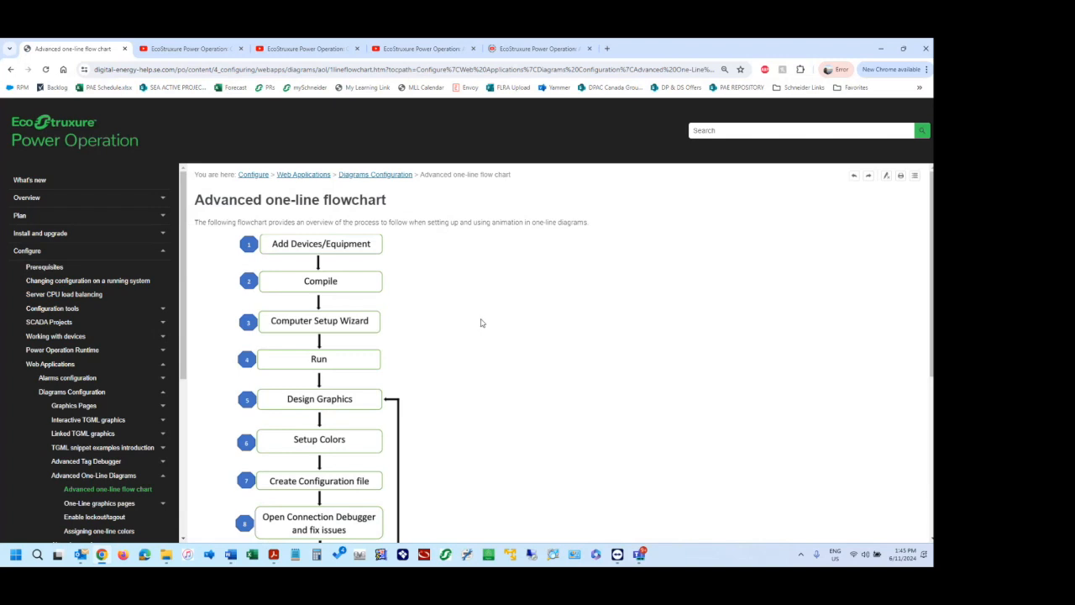
{"action": "scroll", "coordinate": [482, 323], "scroll_direction": "down", "scroll_amount": 5}
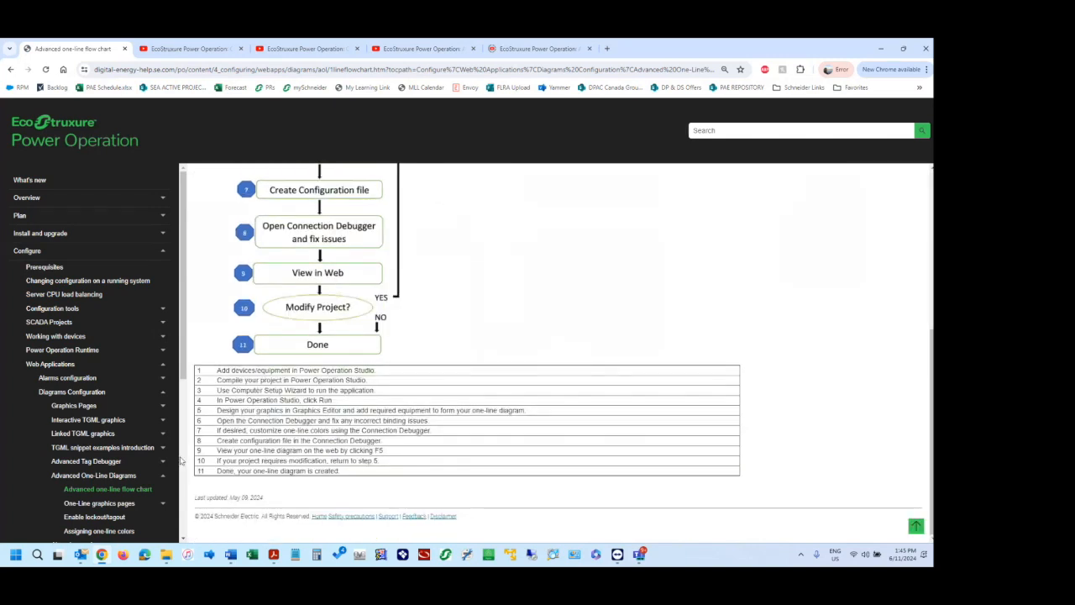
Browse the One-Line graphics pages topics in the help contents and read the Assigning one-line colors page.
{"action": "scroll", "coordinate": [145, 414], "scroll_direction": "down", "scroll_amount": 2}
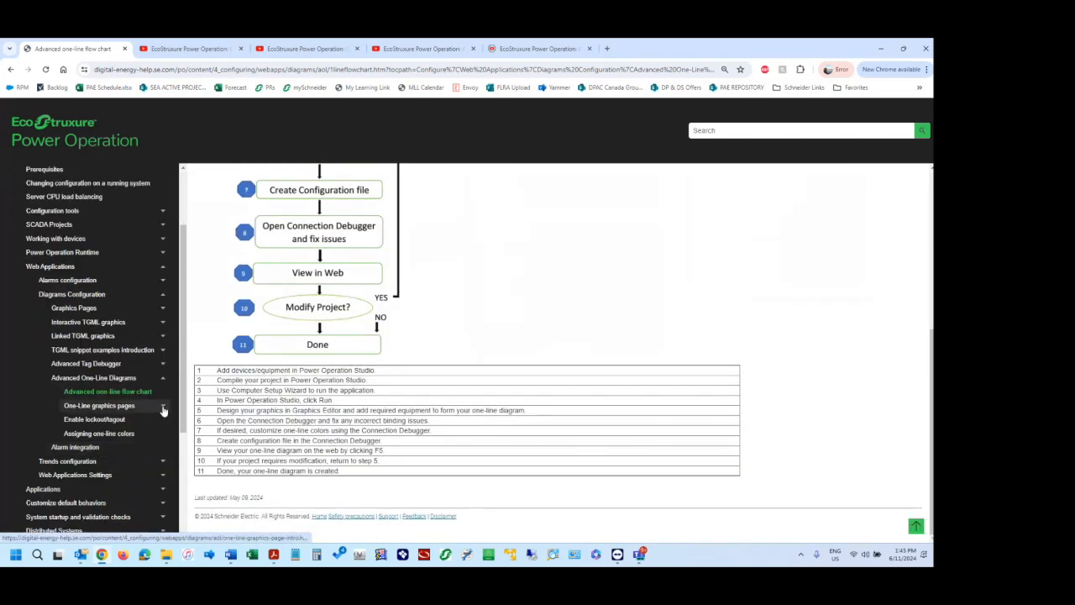
{"action": "left_click", "coordinate": [164, 408]}
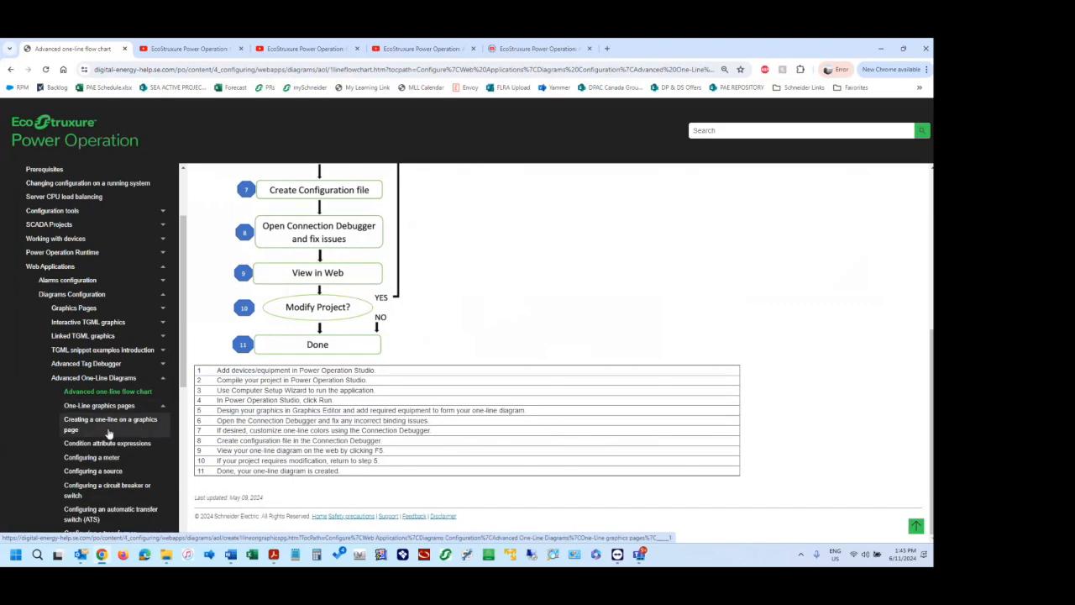
{"action": "scroll", "coordinate": [106, 458], "scroll_direction": "down", "scroll_amount": 1}
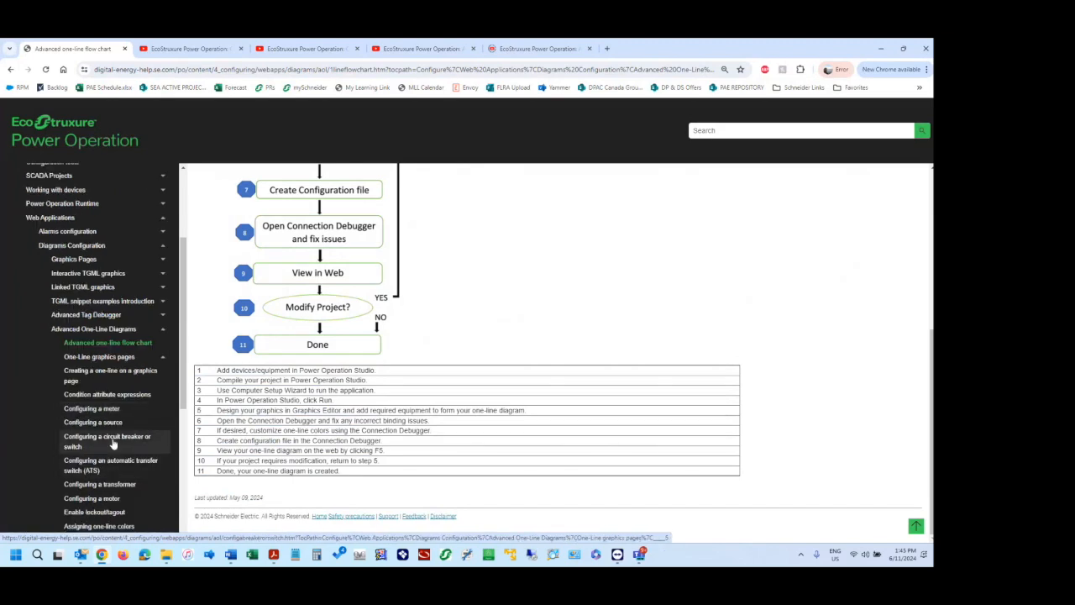
{"action": "scroll", "coordinate": [113, 441], "scroll_direction": "down", "scroll_amount": 2}
{"action": "left_click", "coordinate": [110, 430]}
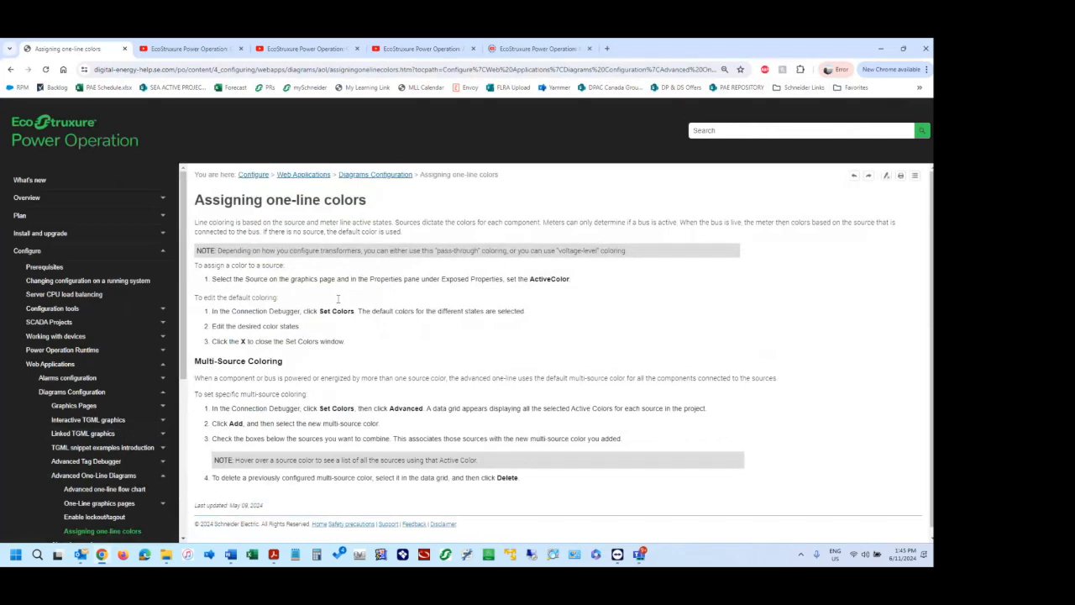
{"action": "scroll", "coordinate": [338, 299], "scroll_direction": "down", "scroll_amount": 1}
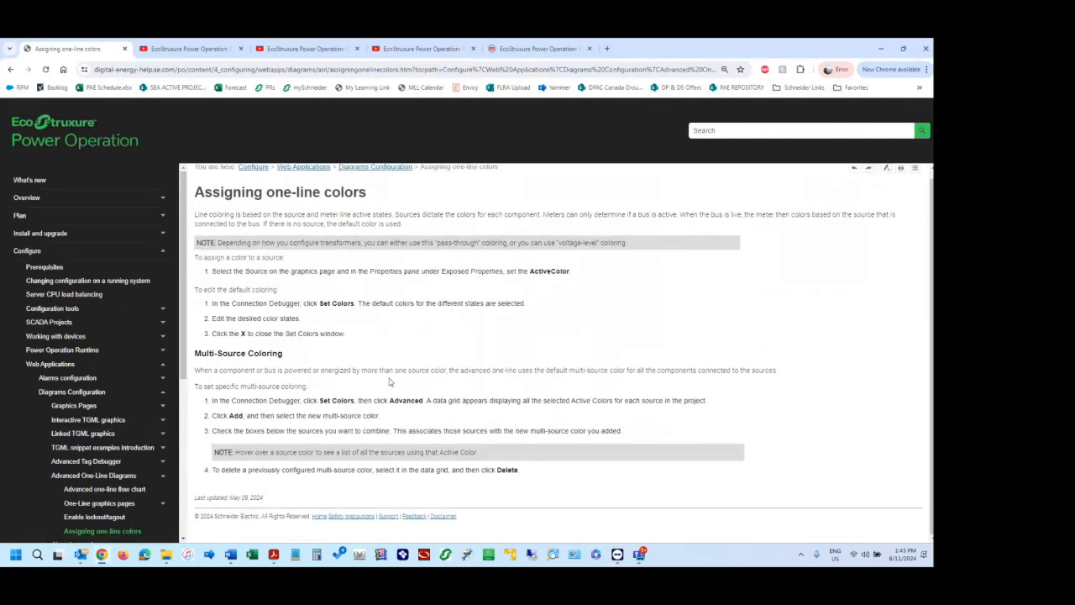
{"action": "scroll", "coordinate": [389, 382], "scroll_direction": "up", "scroll_amount": 1}
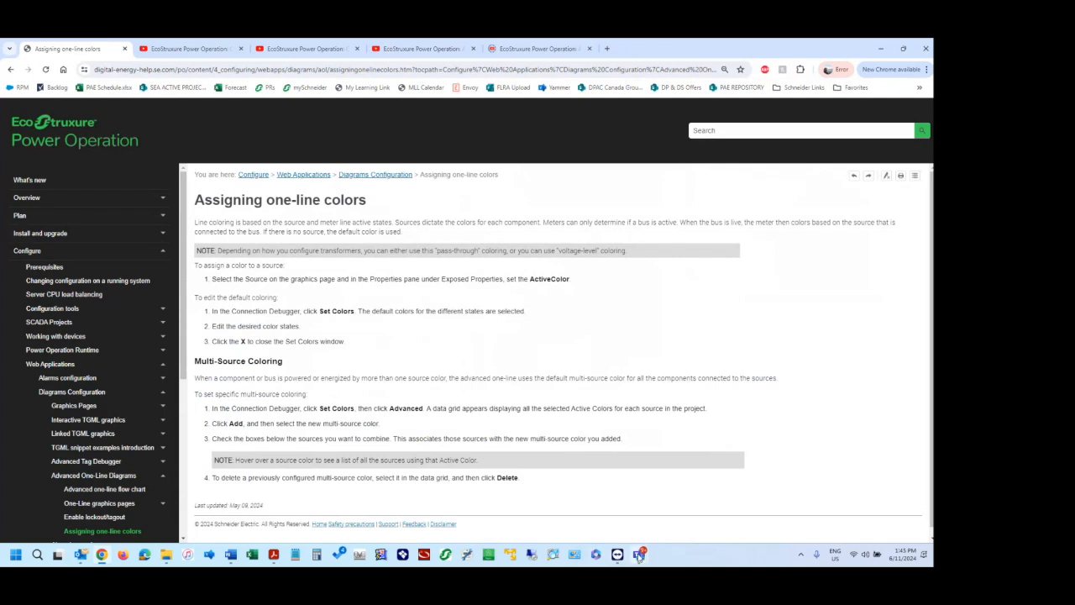
Return to the TeamViewer session and try again to open the Connection Debugger, declining to save the graphic.
{"action": "left_click", "coordinate": [619, 470]}
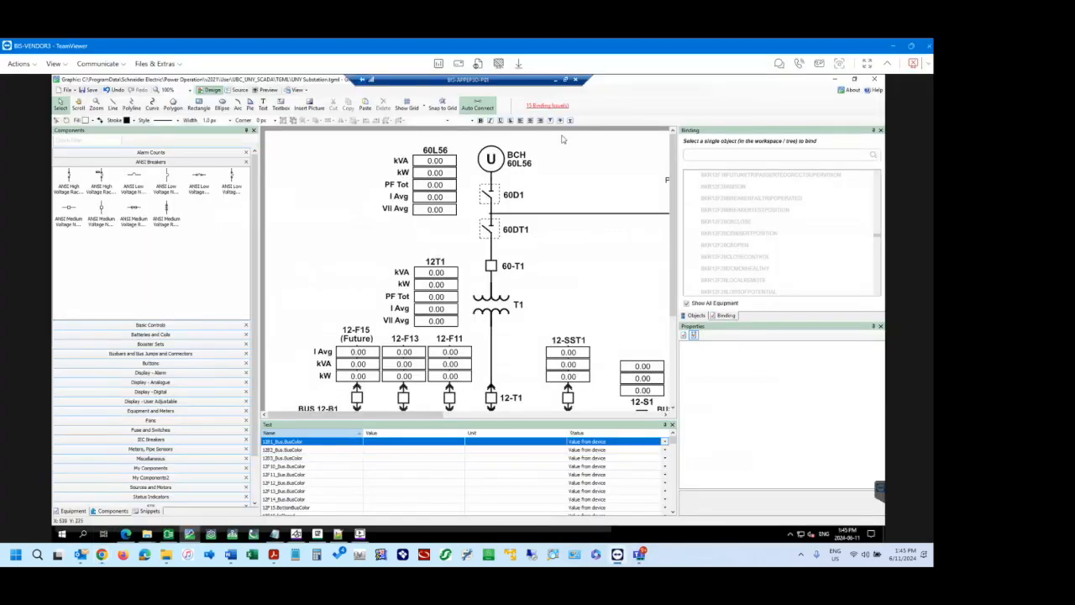
{"action": "mouse_move", "coordinate": [361, 538]}
{"action": "left_click", "coordinate": [558, 107]}
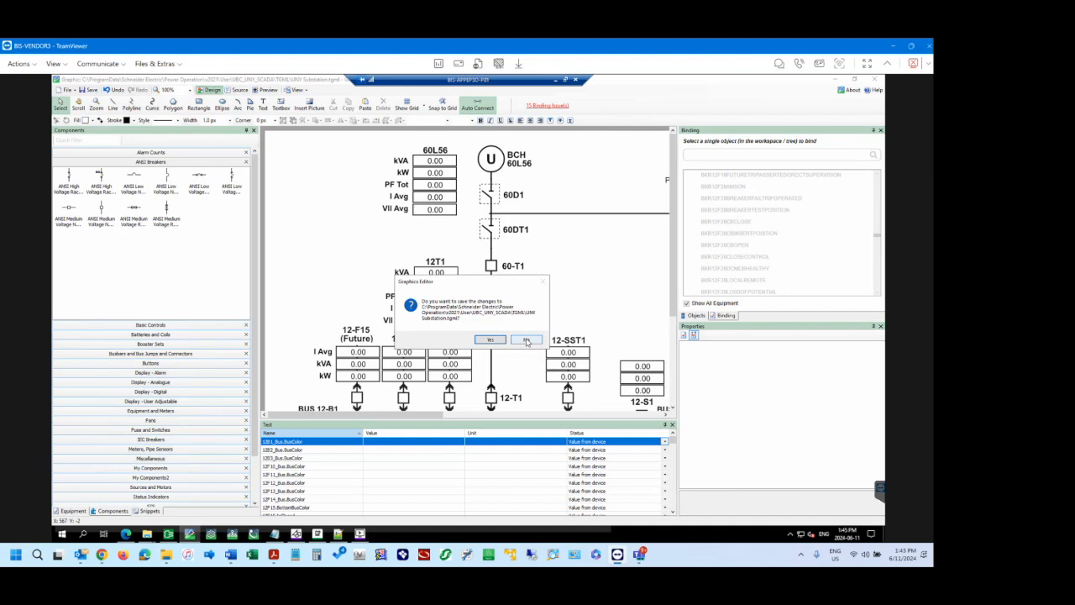
{"action": "left_click", "coordinate": [527, 340]}
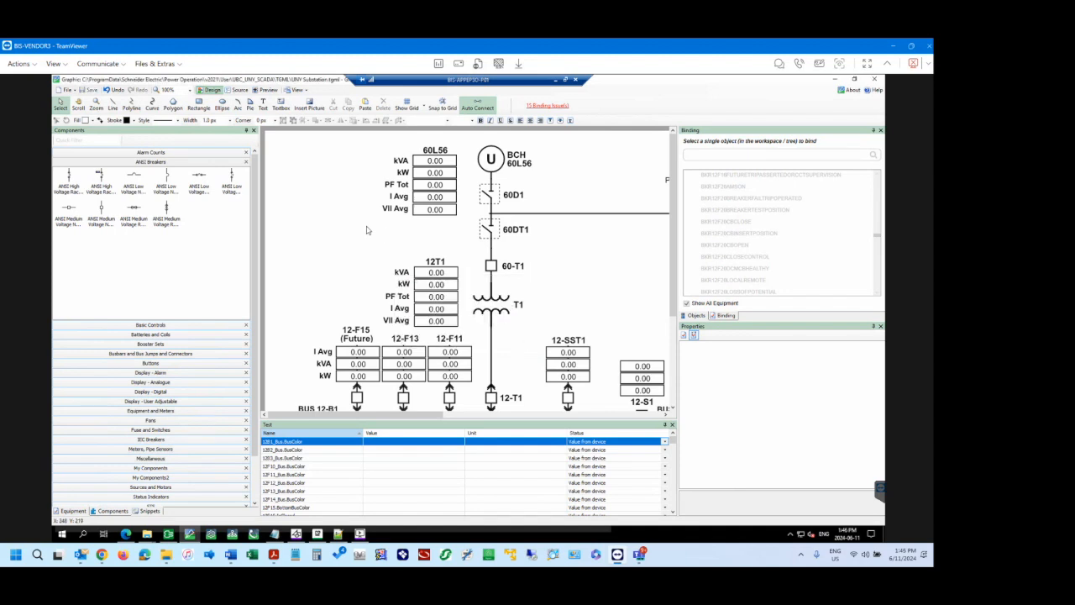
Select the BKR_60_D1 switch in the objects tree to review its exposed properties, and clear the selection.
{"action": "left_click", "coordinate": [696, 315]}
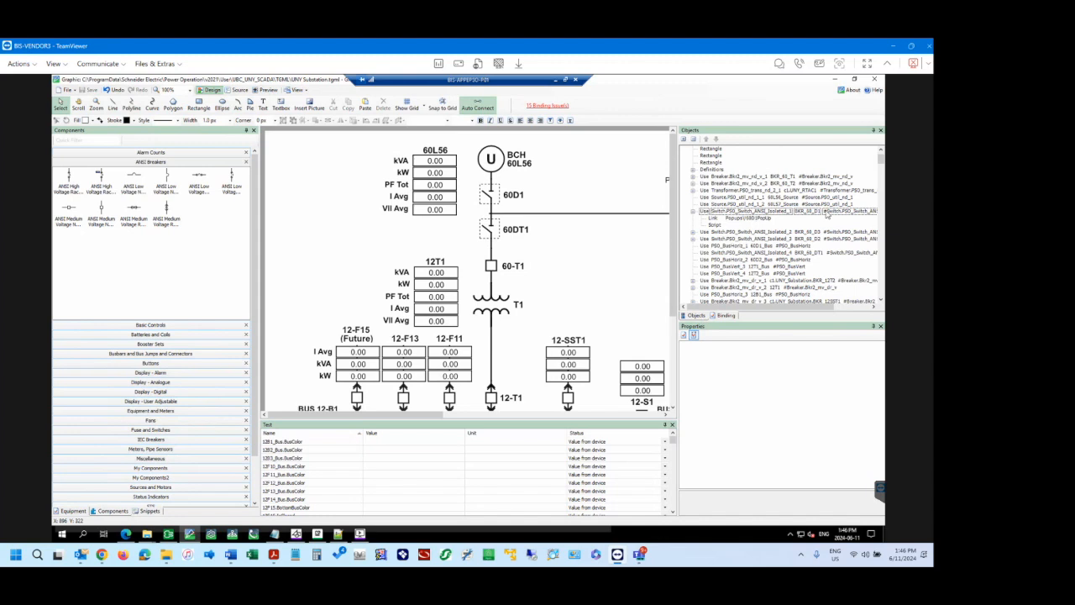
{"action": "left_click", "coordinate": [706, 213]}
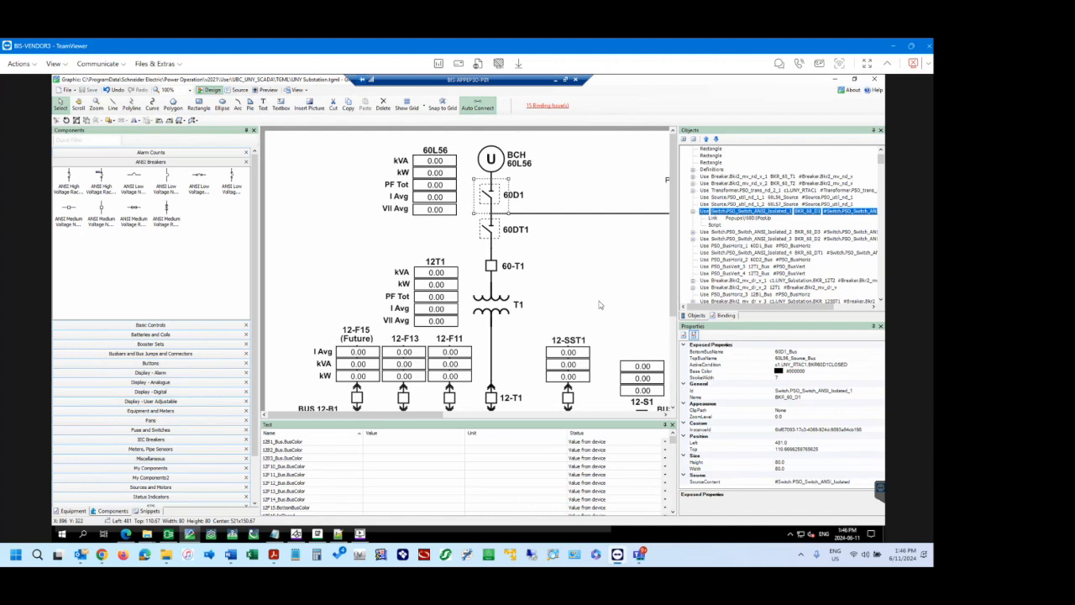
{"action": "left_click", "coordinate": [311, 223]}
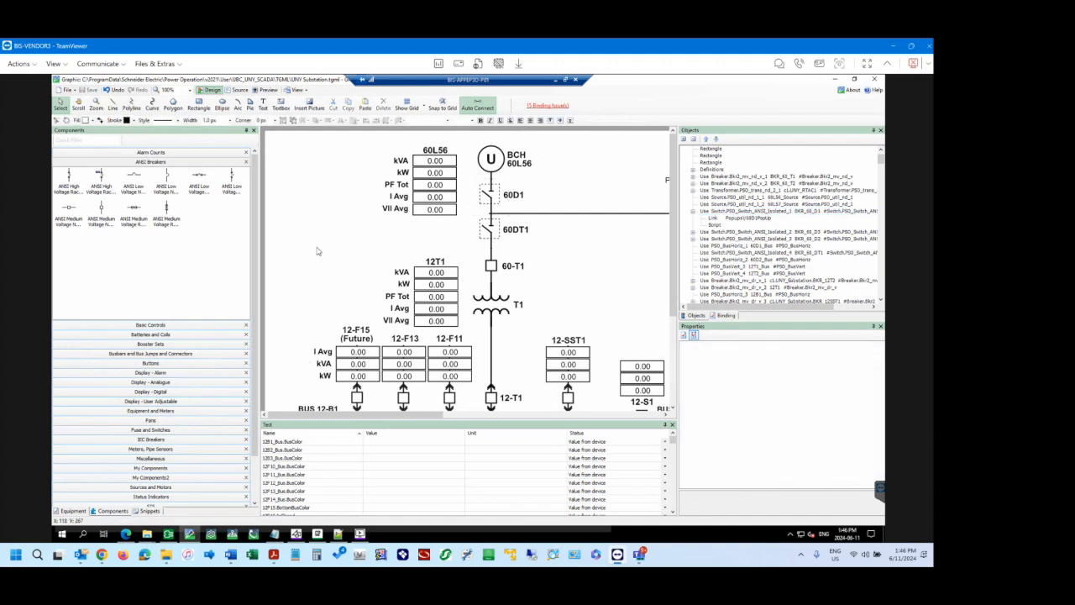
Open the Connection Debugger for the UBC_UNY_SCADA project and reposition its window over the graphic.
{"action": "left_click", "coordinate": [547, 105]}
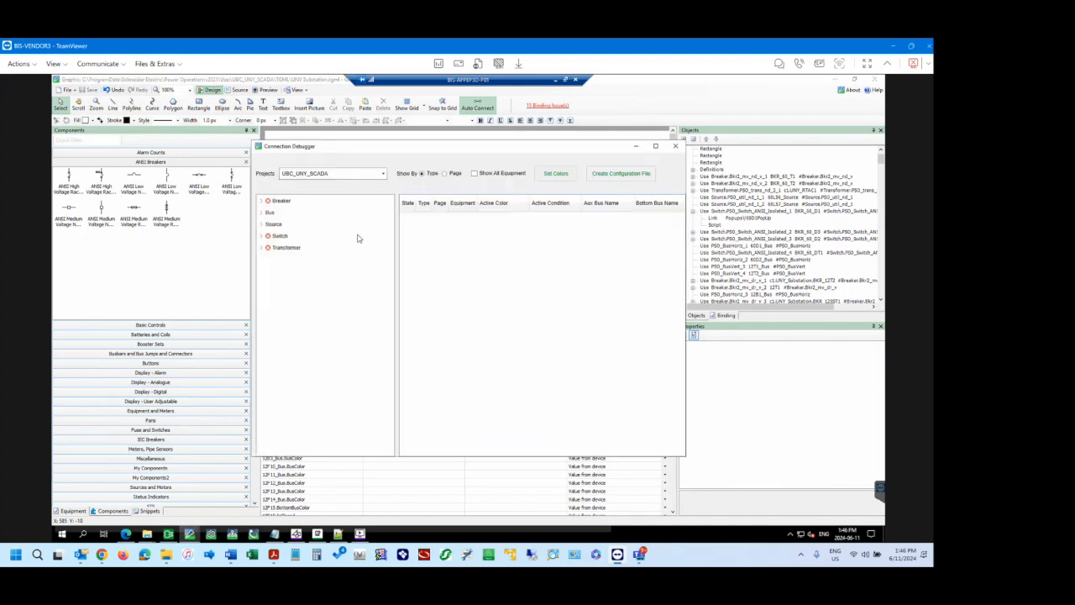
{"action": "left_click_drag", "start_coordinate": [434, 146], "coordinate": [379, 137]}
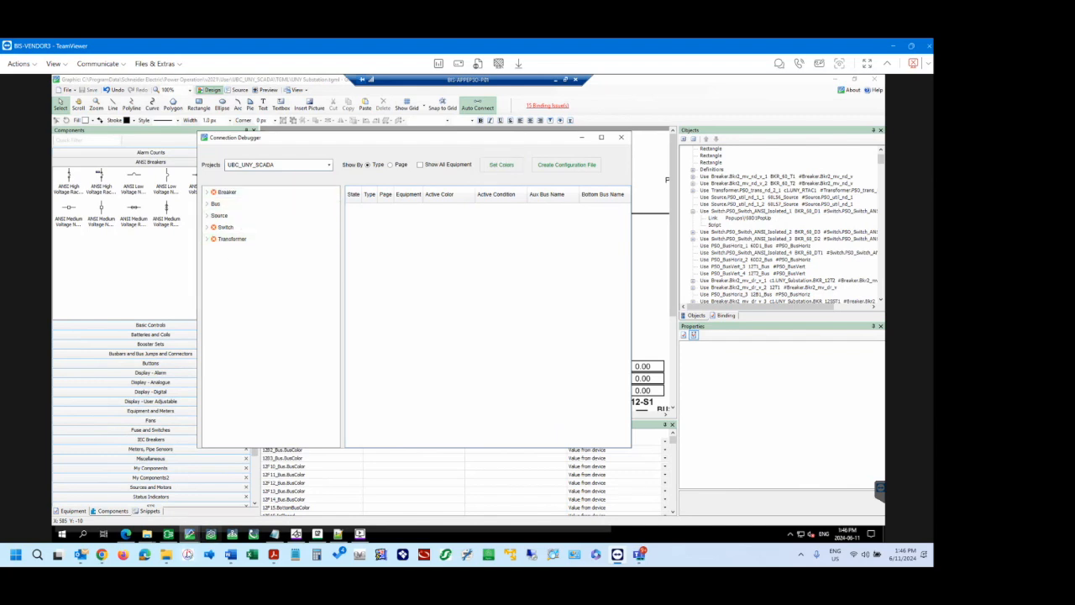
{"action": "mouse_move", "coordinate": [147, 535]}
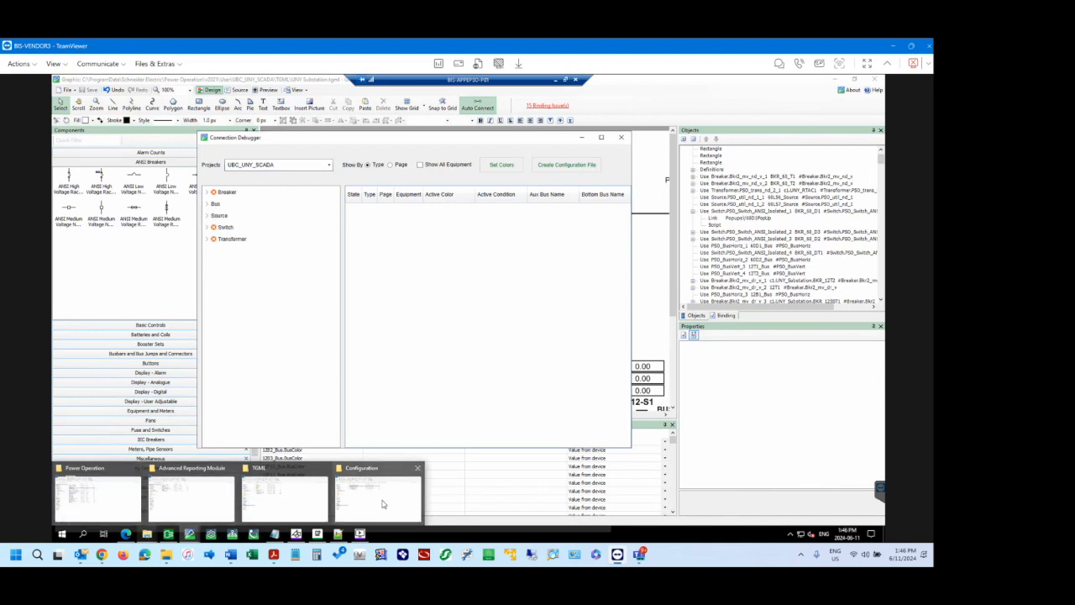
Review the default one-line state colors and the advanced multi-source color options in Set Colors, and close the dialog.
{"action": "left_click", "coordinate": [508, 166]}
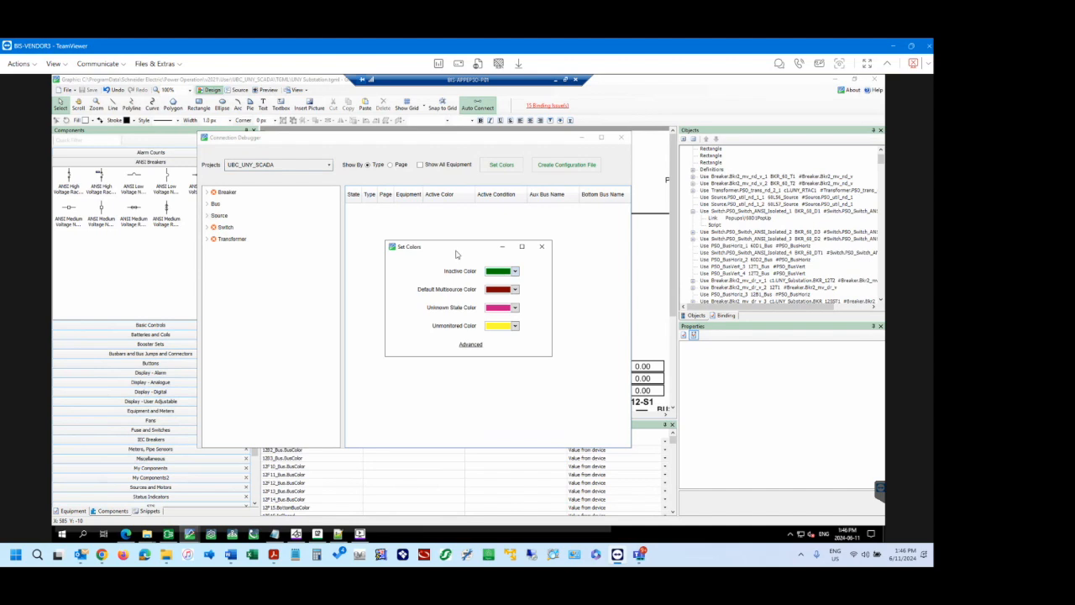
{"action": "left_click_drag", "start_coordinate": [457, 247], "coordinate": [493, 238]}
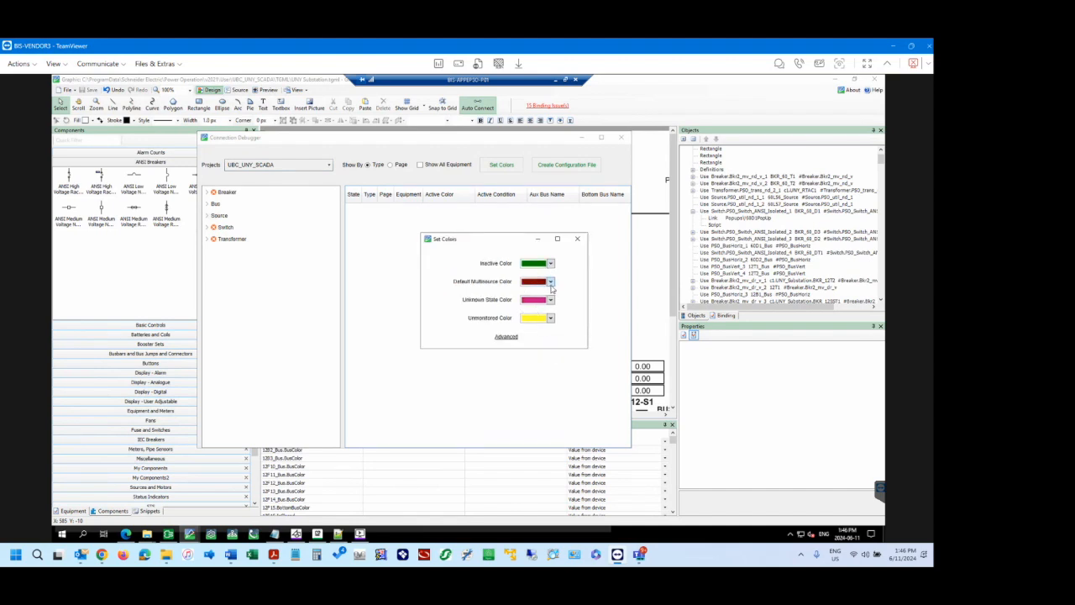
{"action": "left_click", "coordinate": [506, 336]}
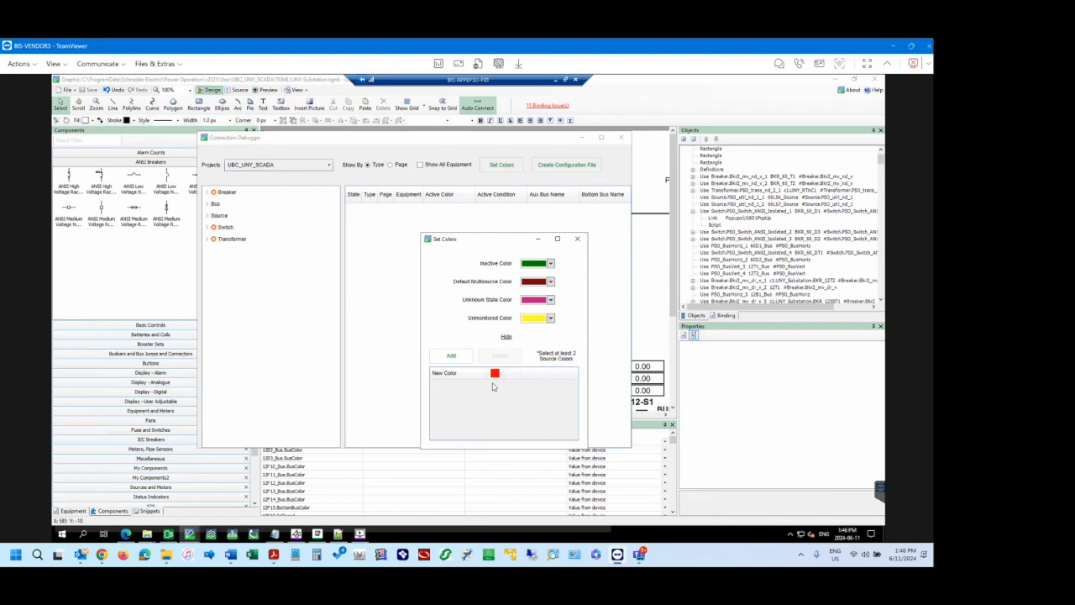
{"action": "left_click", "coordinate": [578, 240]}
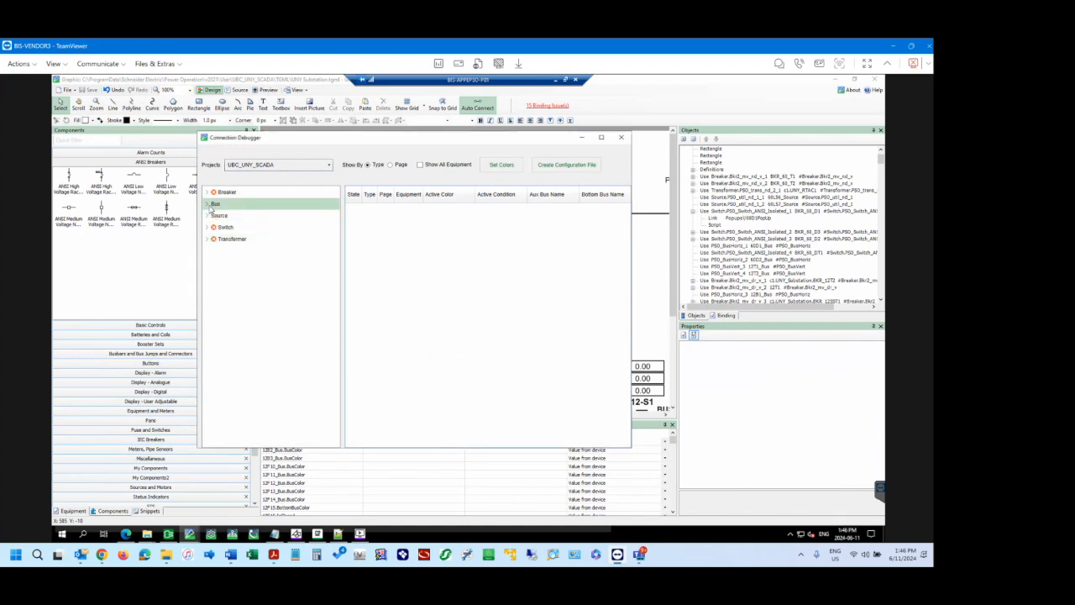
List the UNY Substation bus components in the Connection Debugger and widen the window to read their entries.
{"action": "left_click", "coordinate": [208, 205]}
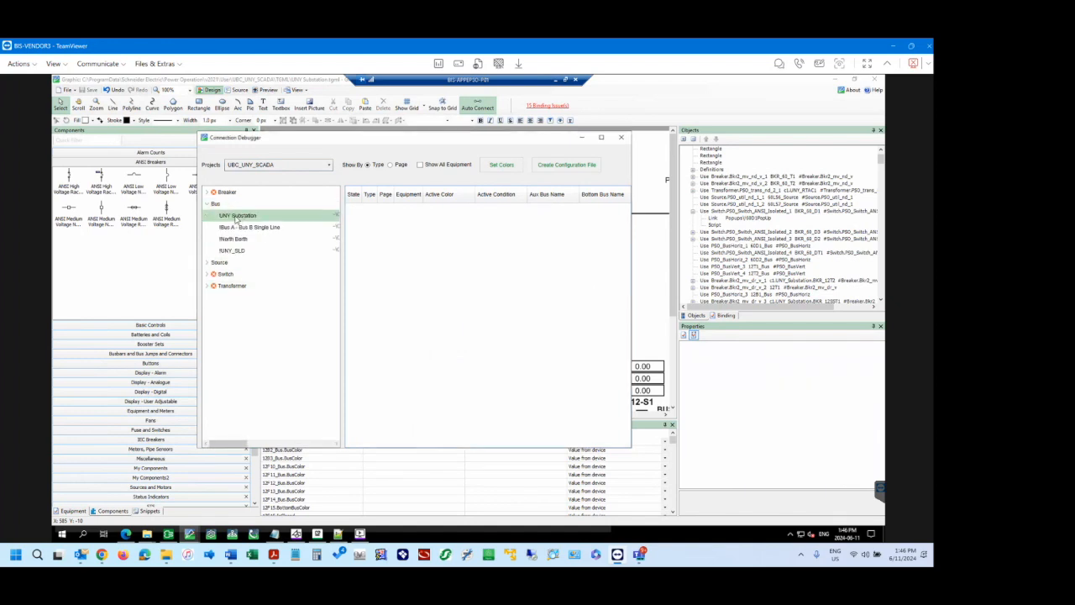
{"action": "left_click", "coordinate": [243, 217]}
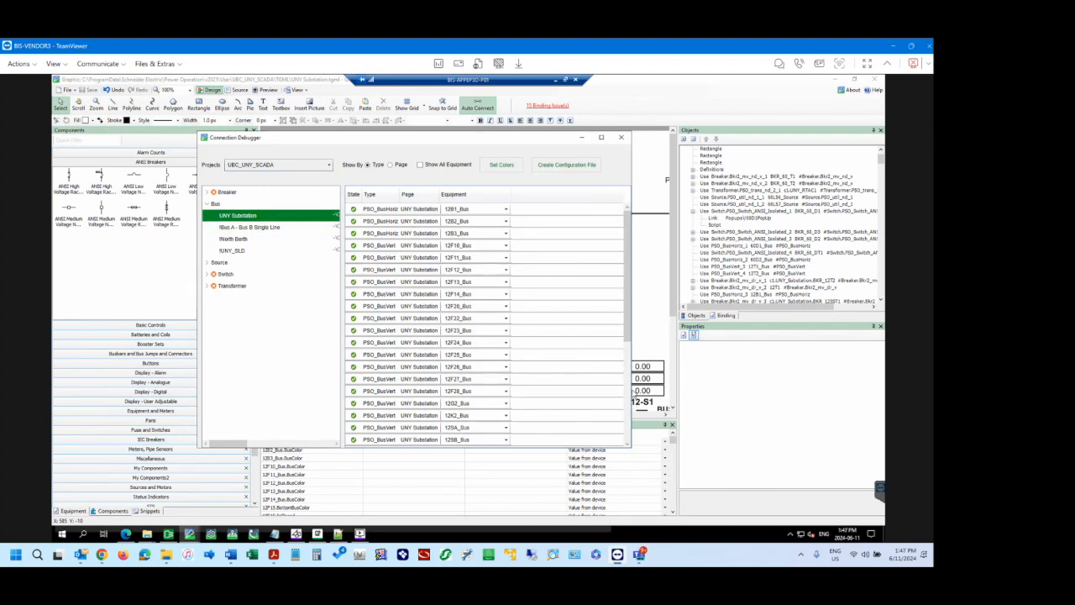
{"action": "left_click_drag", "start_coordinate": [632, 390], "coordinate": [853, 392]}
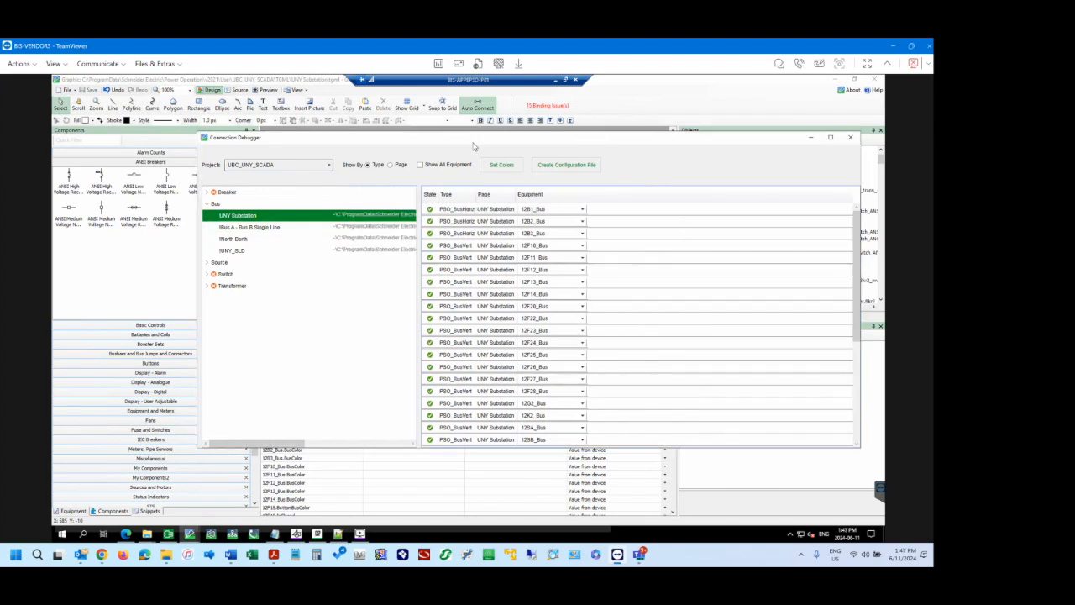
{"action": "left_click_drag", "start_coordinate": [417, 146], "coordinate": [414, 196]}
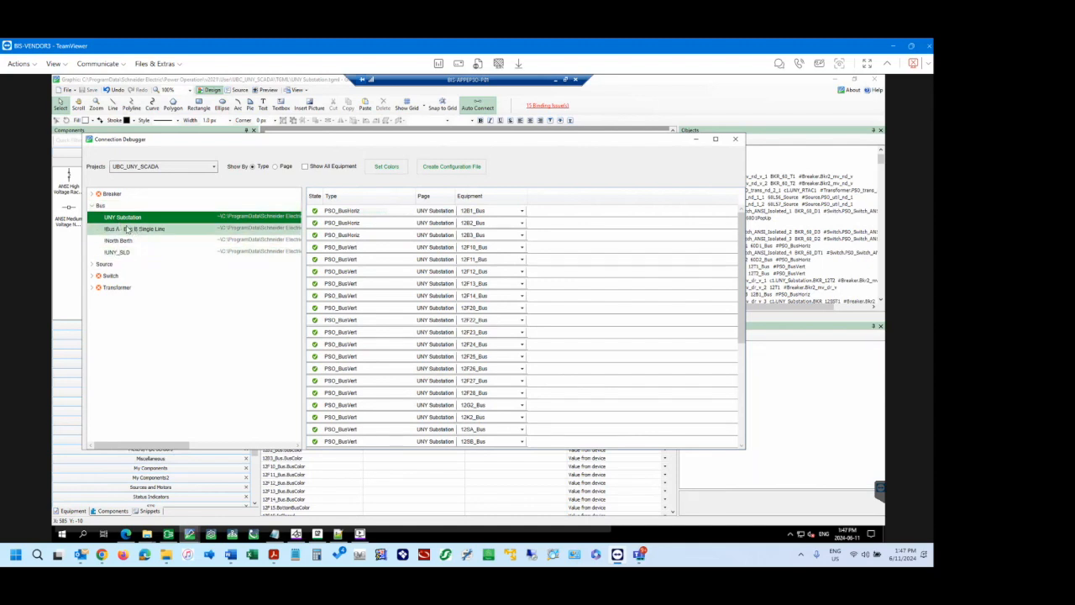
List the UNY Substation source components and widen the Bus Name column to read the full names.
{"action": "left_click", "coordinate": [92, 265]}
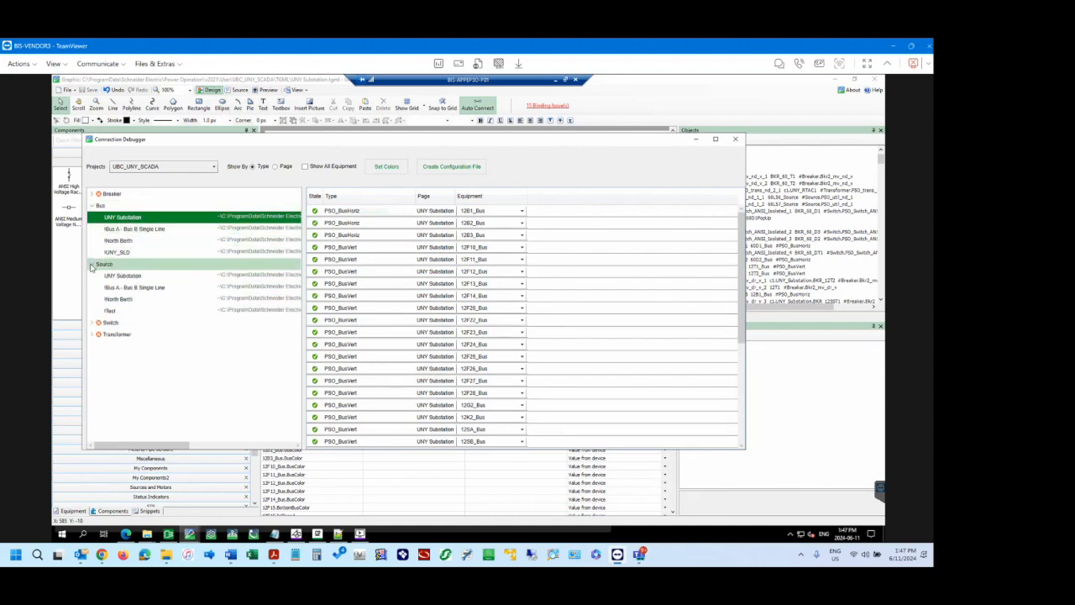
{"action": "left_click", "coordinate": [126, 276]}
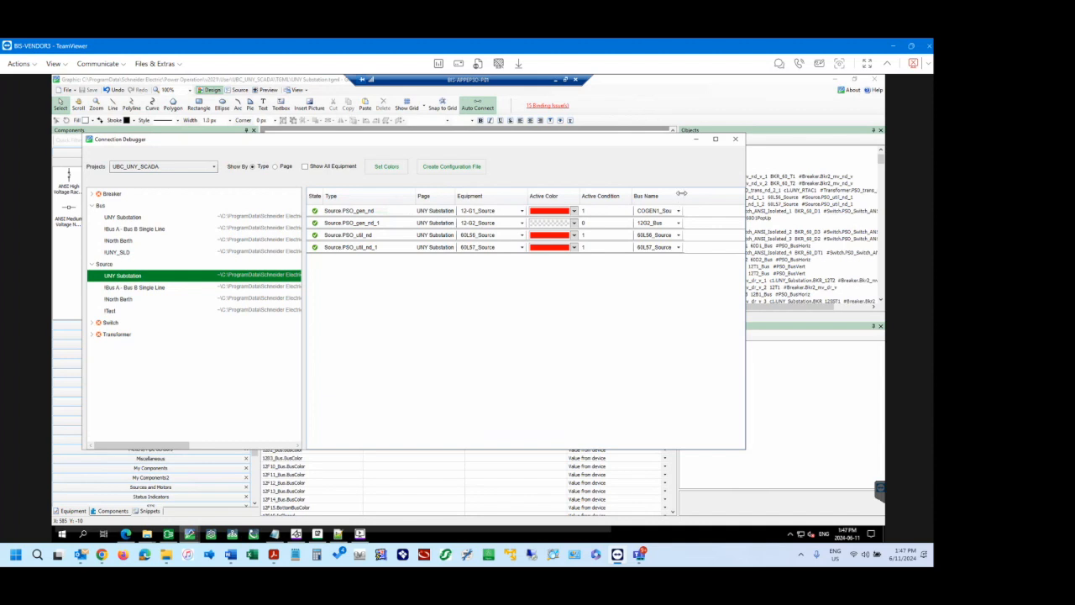
{"action": "left_click_drag", "start_coordinate": [681, 196], "coordinate": [723, 195]}
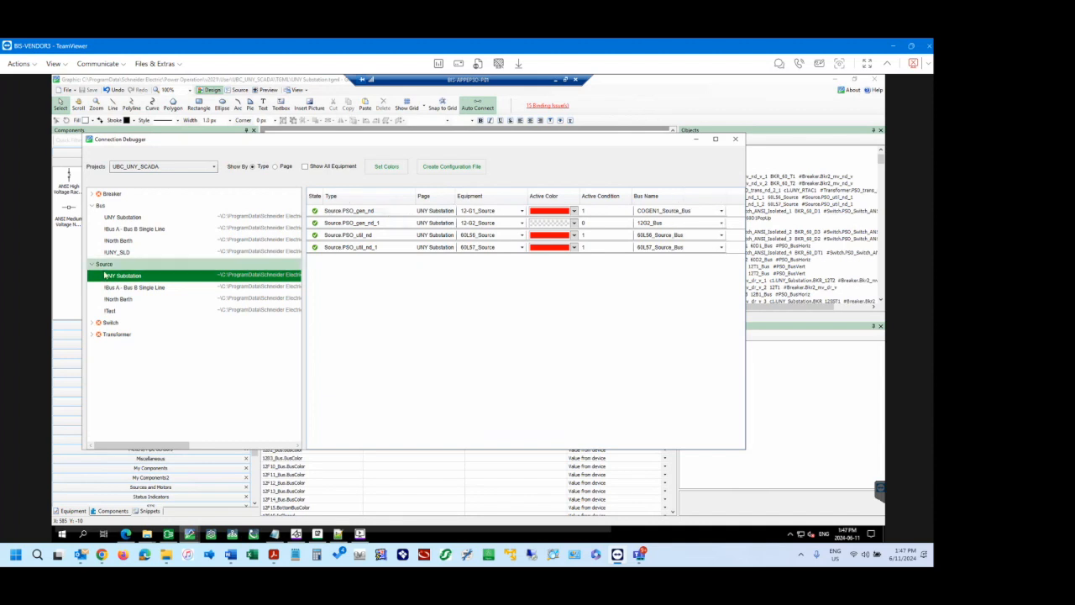
Review the UNY Substation bus components in the Connection Debugger down to the last entries and close the debugger.
{"action": "left_click", "coordinate": [123, 219]}
{"action": "scroll", "coordinate": [377, 327], "scroll_direction": "down", "scroll_amount": 5}
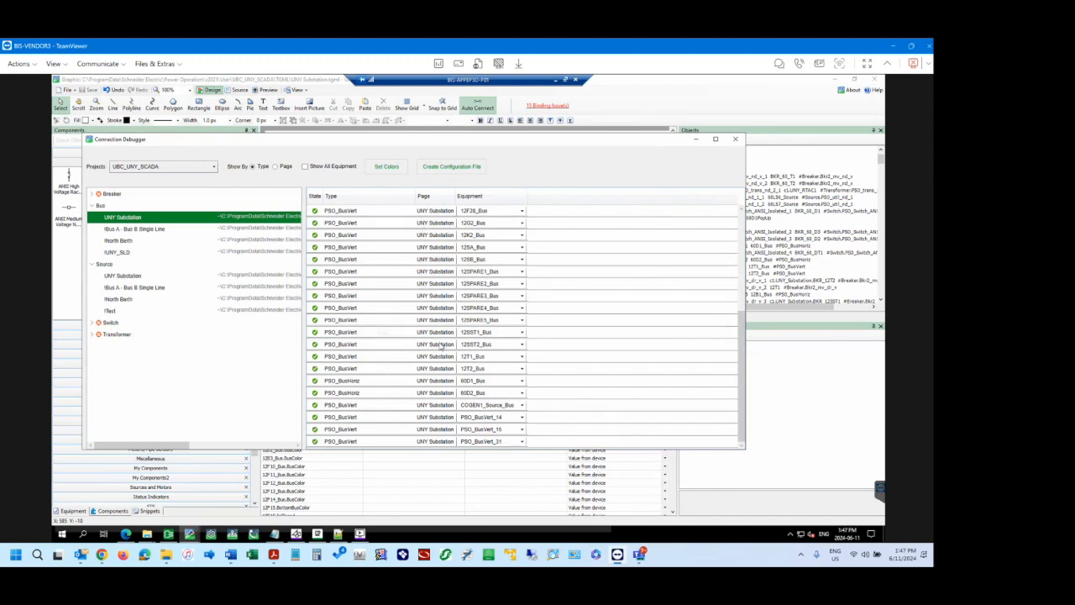
{"action": "left_click", "coordinate": [736, 140]}
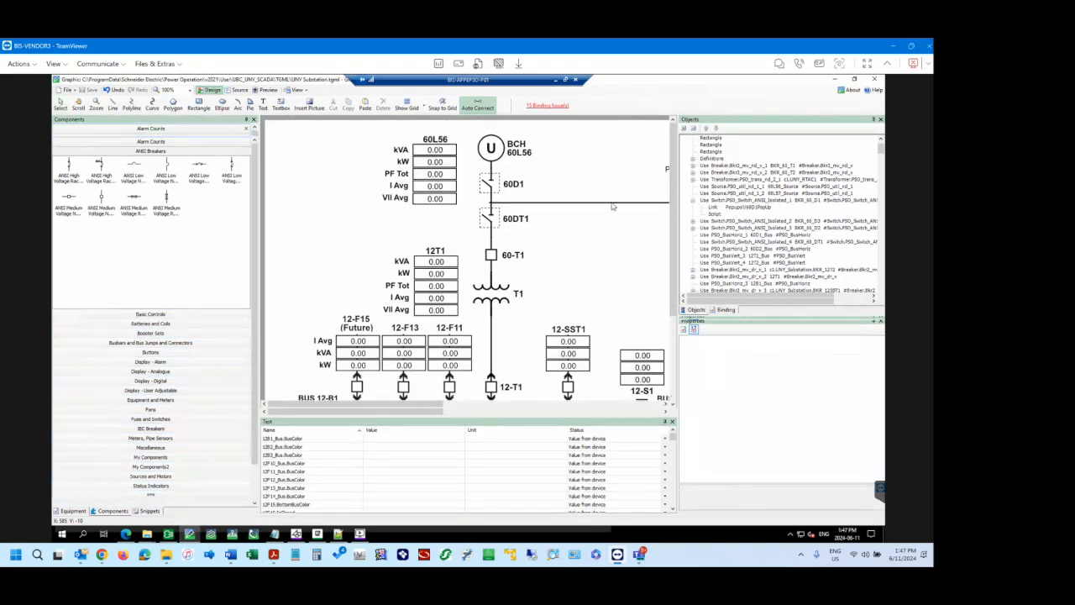
Switch to the TGML folder in File Explorer, permanently delete UNY Meters - Testing.tgml from its Test subfolder, and return to TGML.
{"action": "mouse_move", "coordinate": [148, 535]}
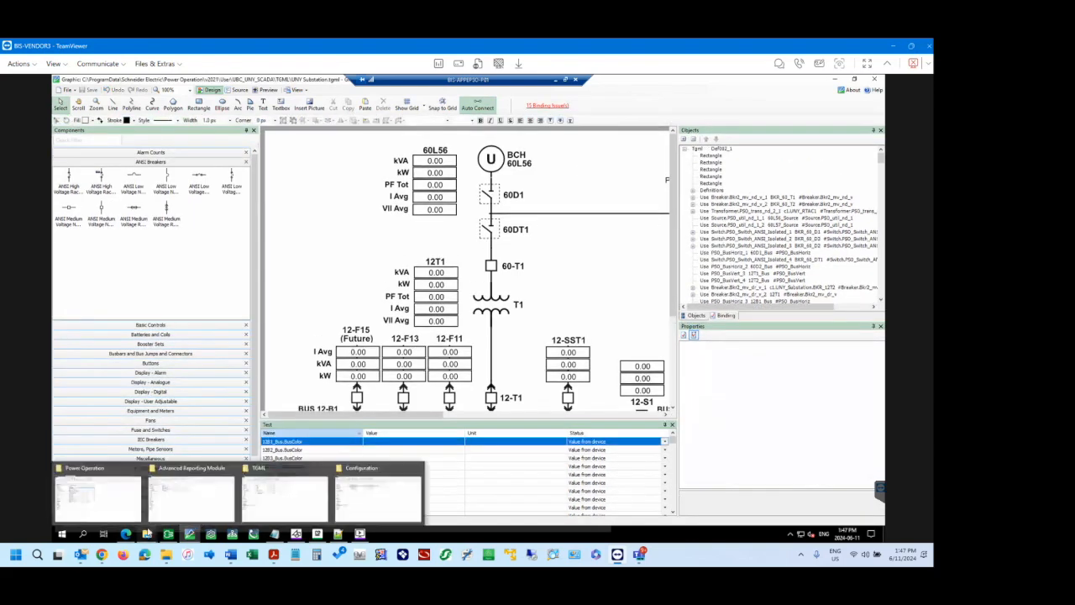
{"action": "left_click", "coordinate": [261, 504]}
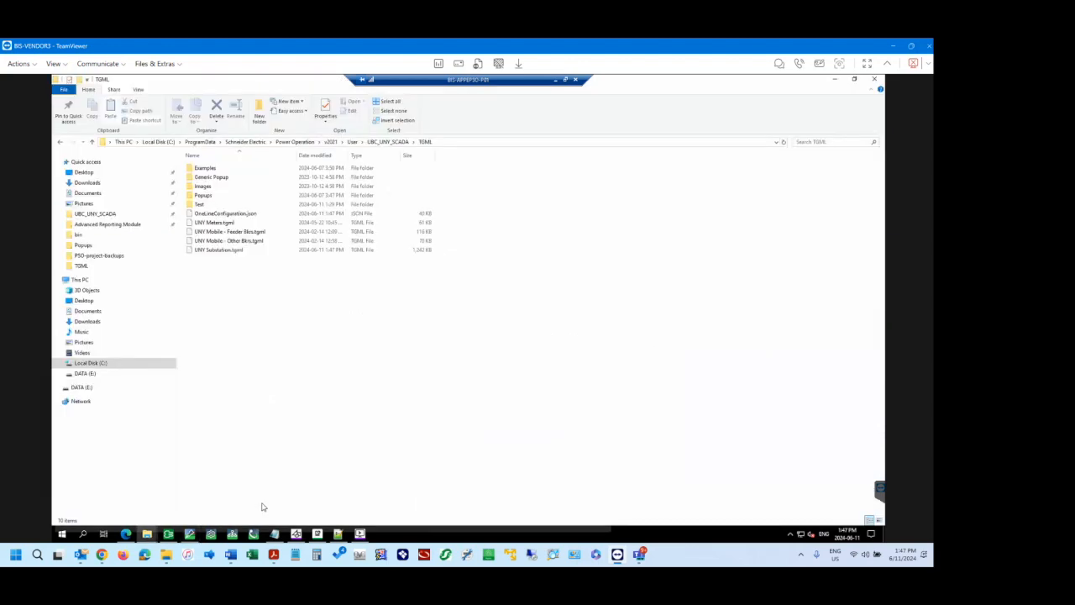
{"action": "double_click", "coordinate": [211, 204]}
{"action": "left_click", "coordinate": [204, 170]}
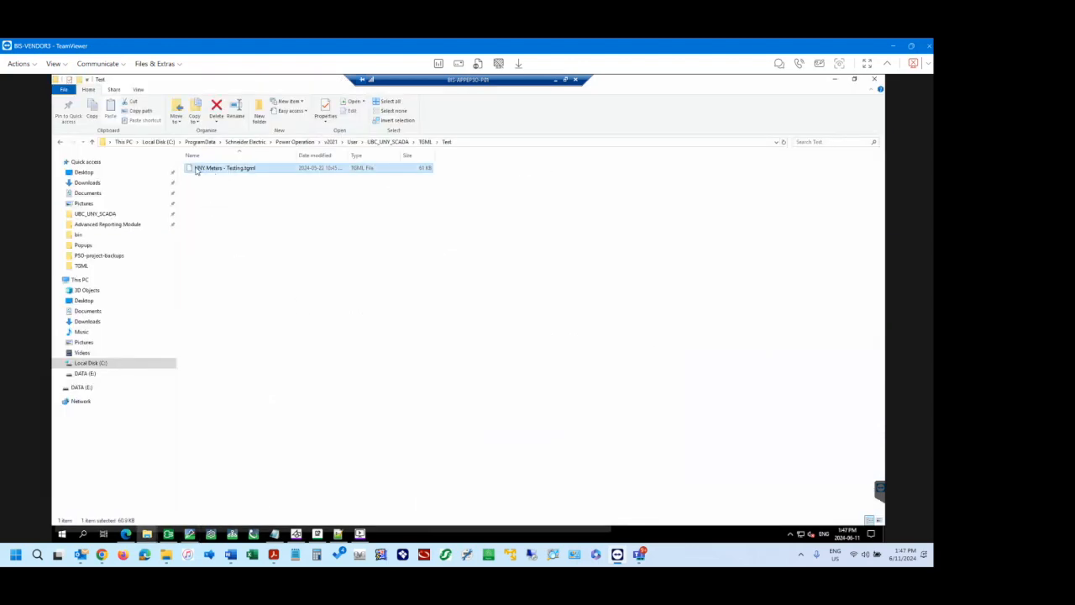
{"action": "left_click", "coordinate": [231, 223]}
{"action": "left_click", "coordinate": [227, 173]}
{"action": "key", "text": "shift+Delete"}
{"action": "key", "text": "Return"}
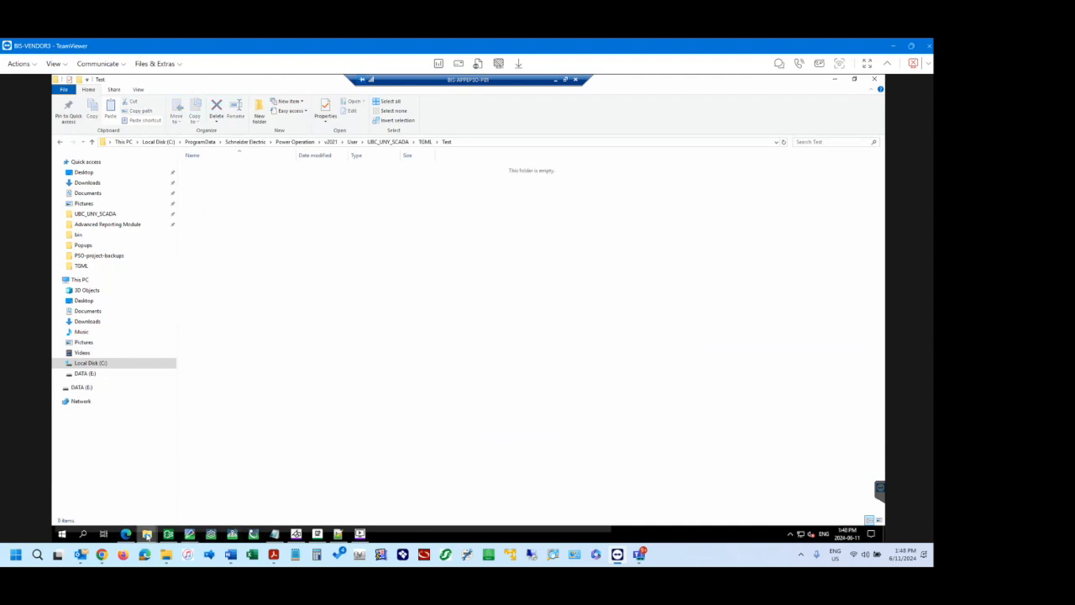
{"action": "left_click", "coordinate": [425, 141]}
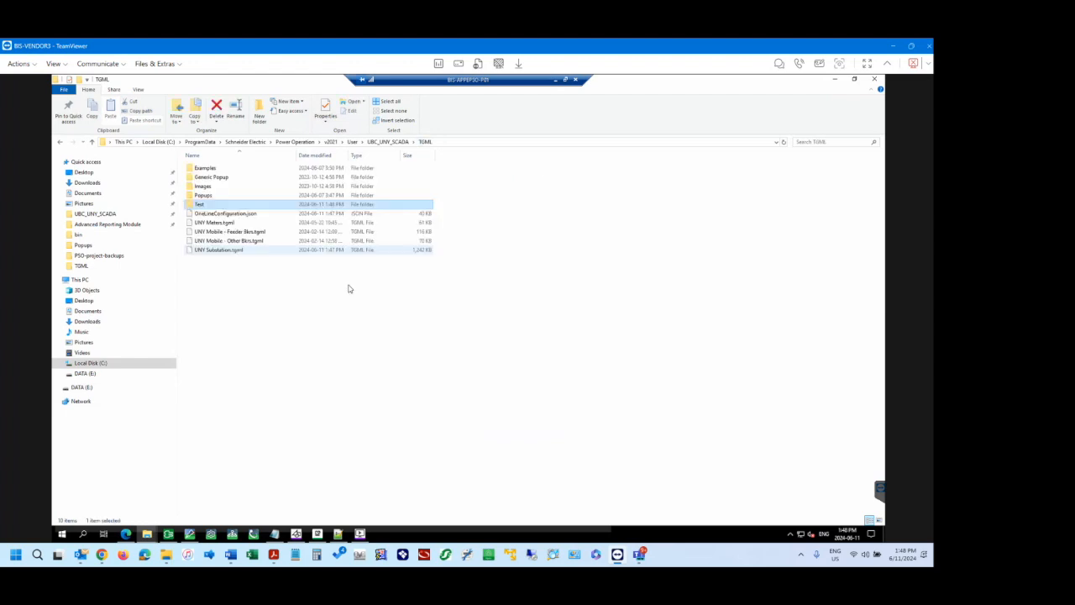
Close the Graphics Editor and relaunch it from the Power Operation shortcuts folder in File Explorer.
{"action": "left_click", "coordinate": [188, 534]}
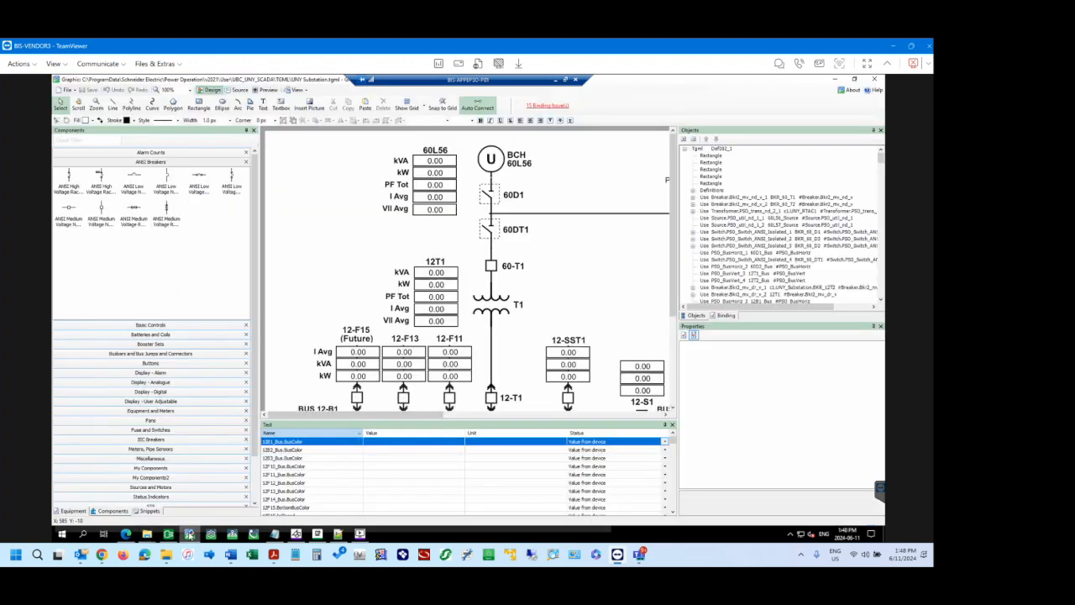
{"action": "left_click", "coordinate": [364, 165]}
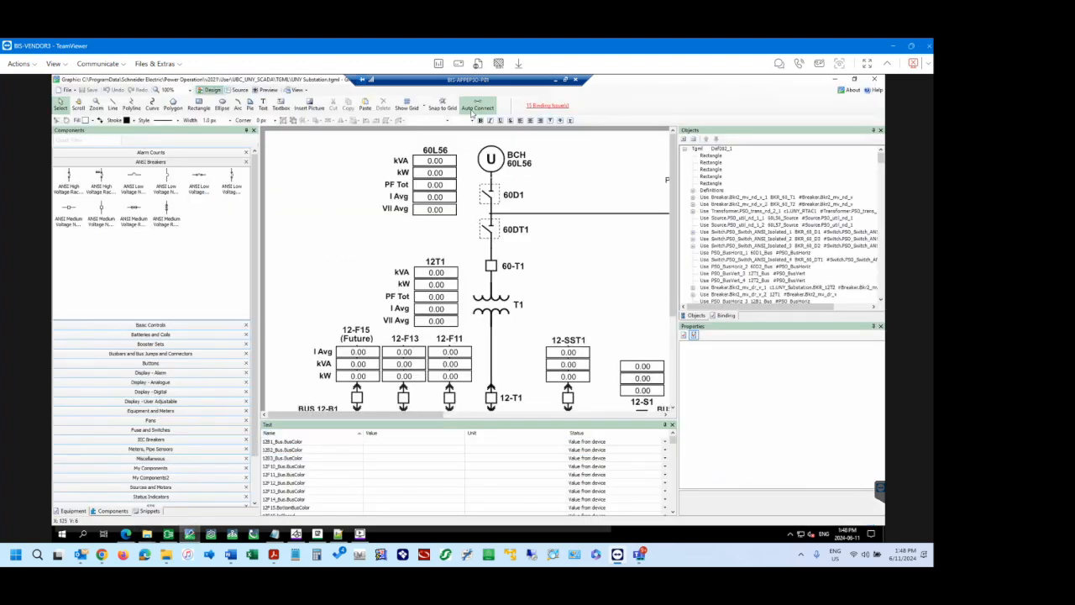
{"action": "left_click", "coordinate": [874, 79]}
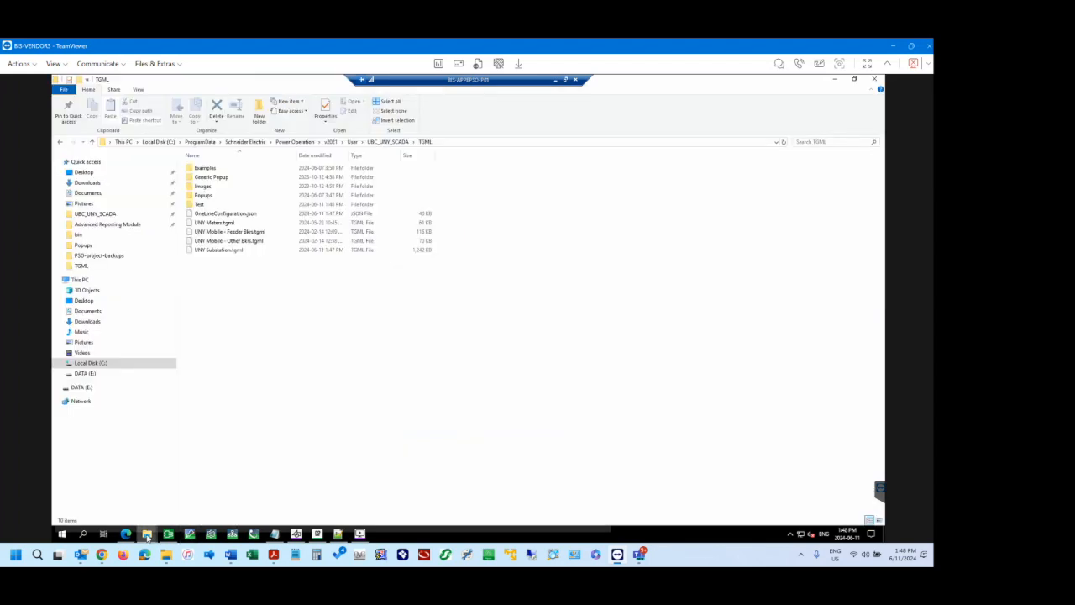
{"action": "mouse_move", "coordinate": [147, 534]}
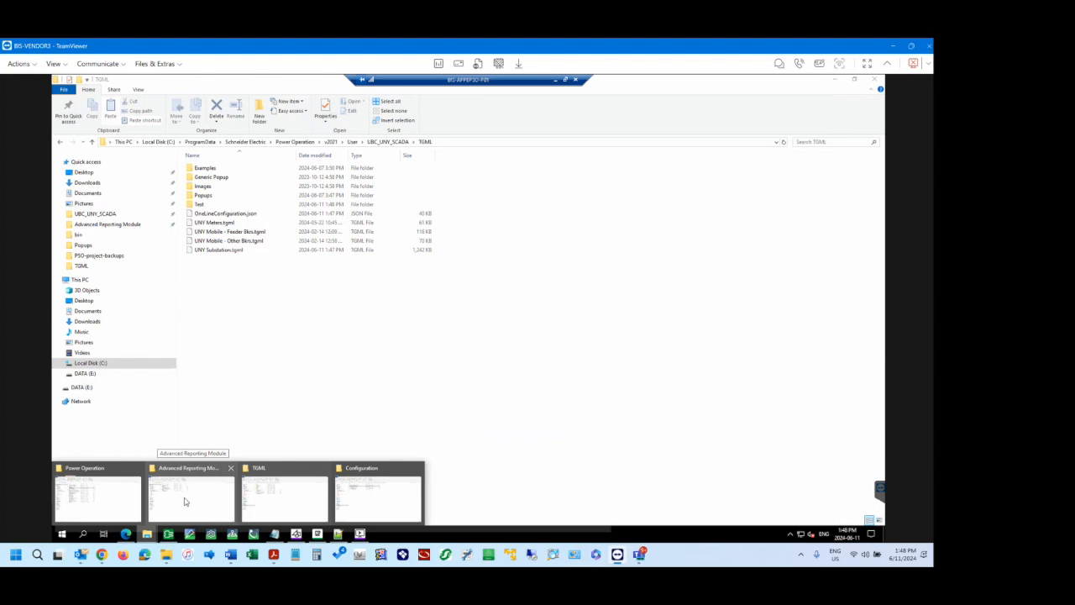
{"action": "left_click", "coordinate": [110, 506]}
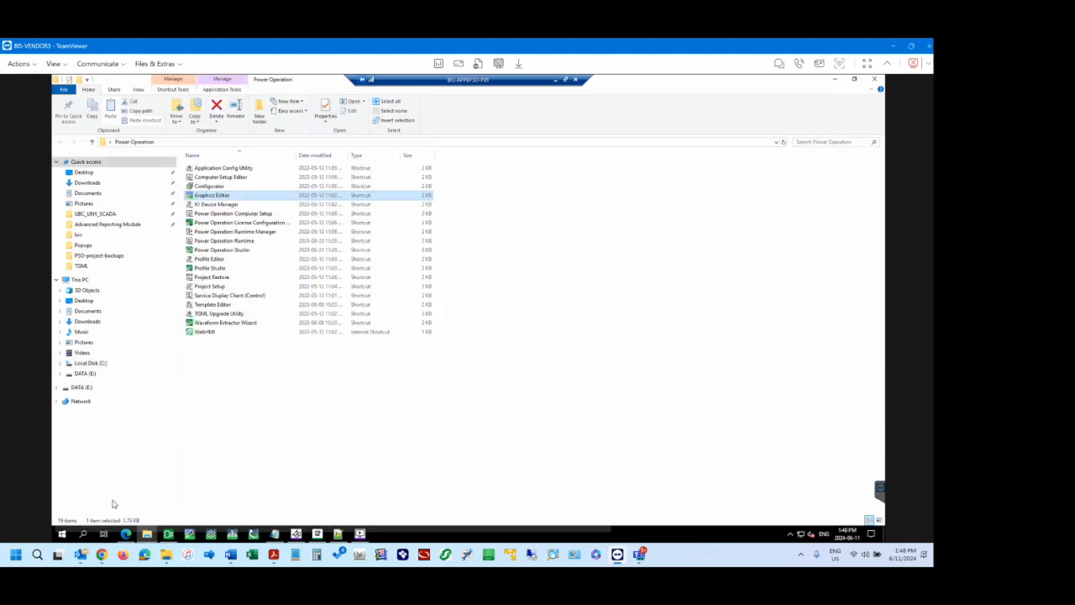
{"action": "double_click", "coordinate": [213, 196]}
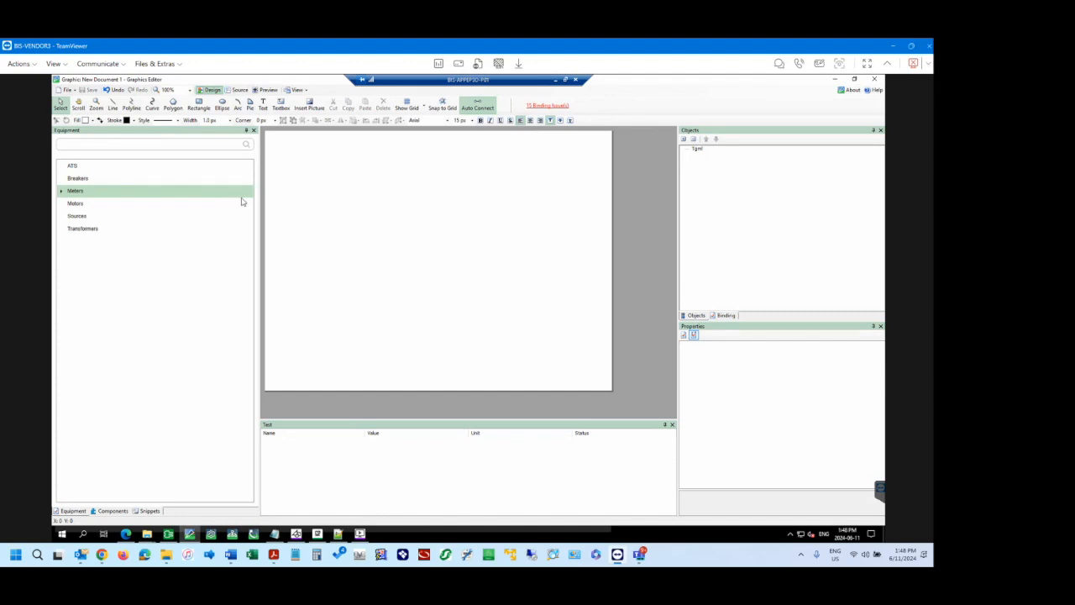
Show the equipment binding list and reopen the recent graphic UNY Substation.tgml.
{"action": "left_click", "coordinate": [726, 315]}
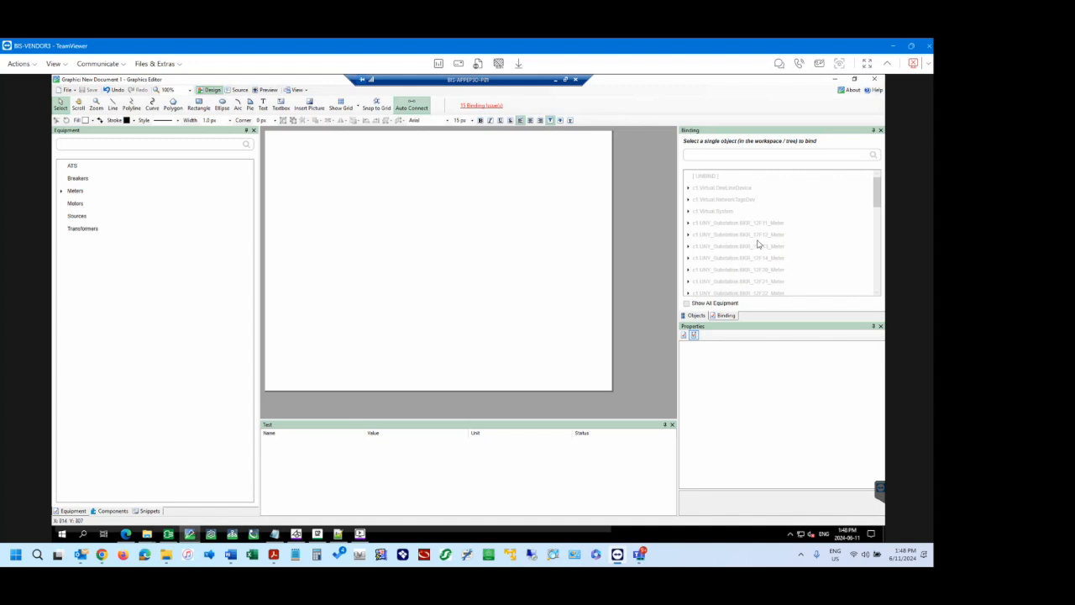
{"action": "left_click", "coordinate": [68, 91]}
{"action": "left_click", "coordinate": [69, 91]}
{"action": "left_click", "coordinate": [68, 90]}
{"action": "mouse_move", "coordinate": [81, 111]}
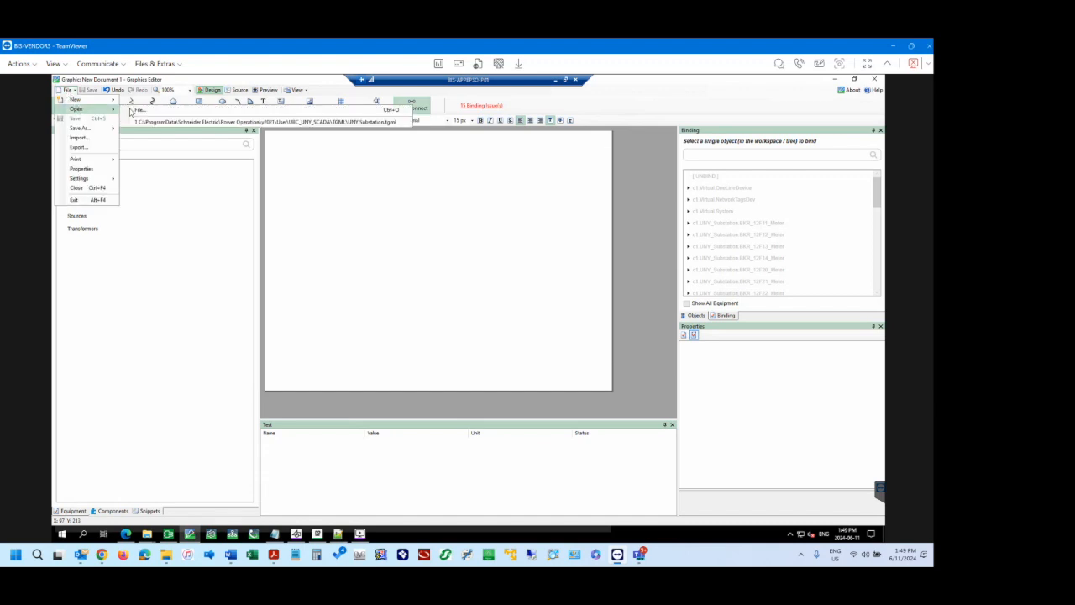
{"action": "left_click", "coordinate": [147, 122]}
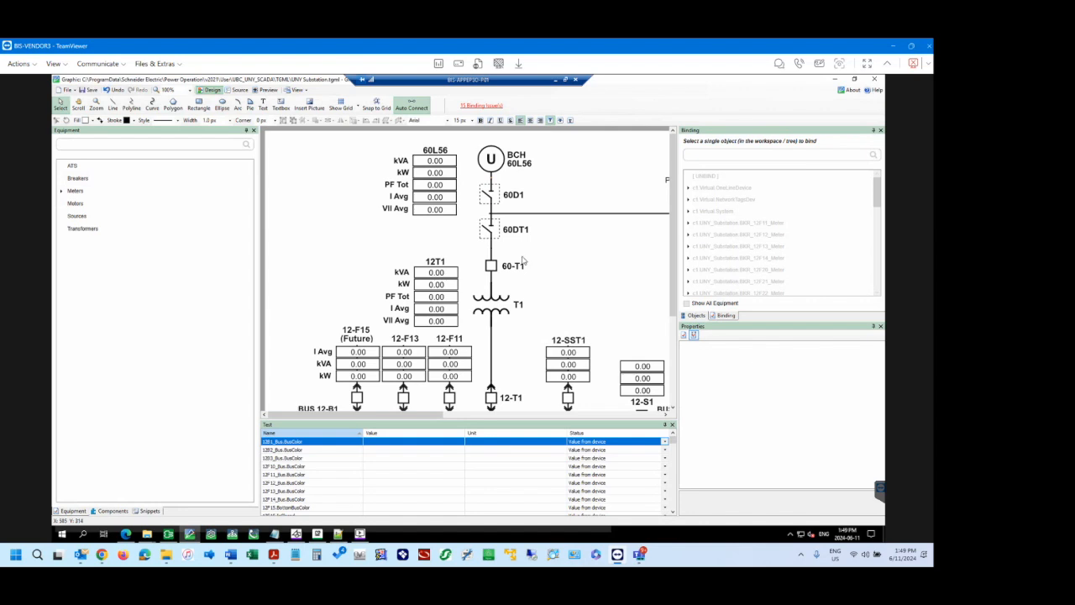
Select the 60D1 switch on the one-line and expand its object entry to inspect its link and script.
{"action": "left_click", "coordinate": [495, 199]}
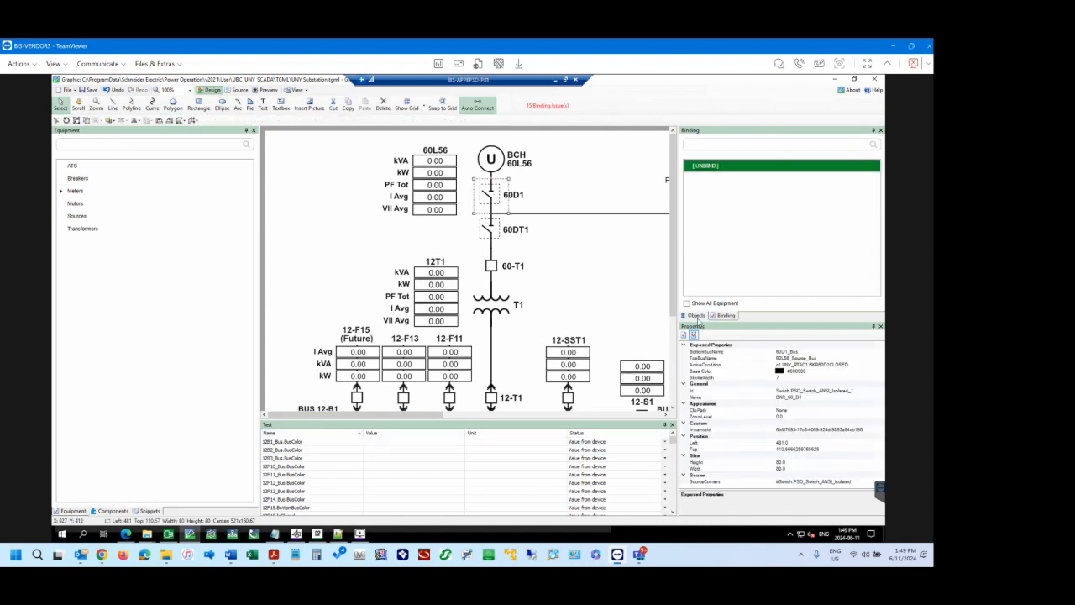
{"action": "left_click", "coordinate": [697, 316]}
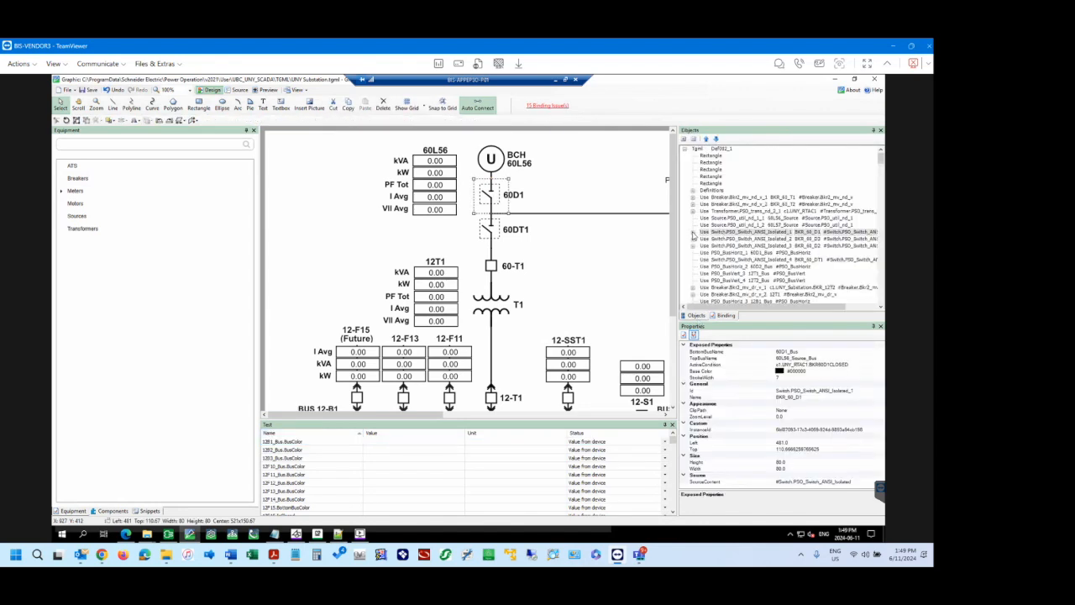
{"action": "left_click", "coordinate": [694, 236]}
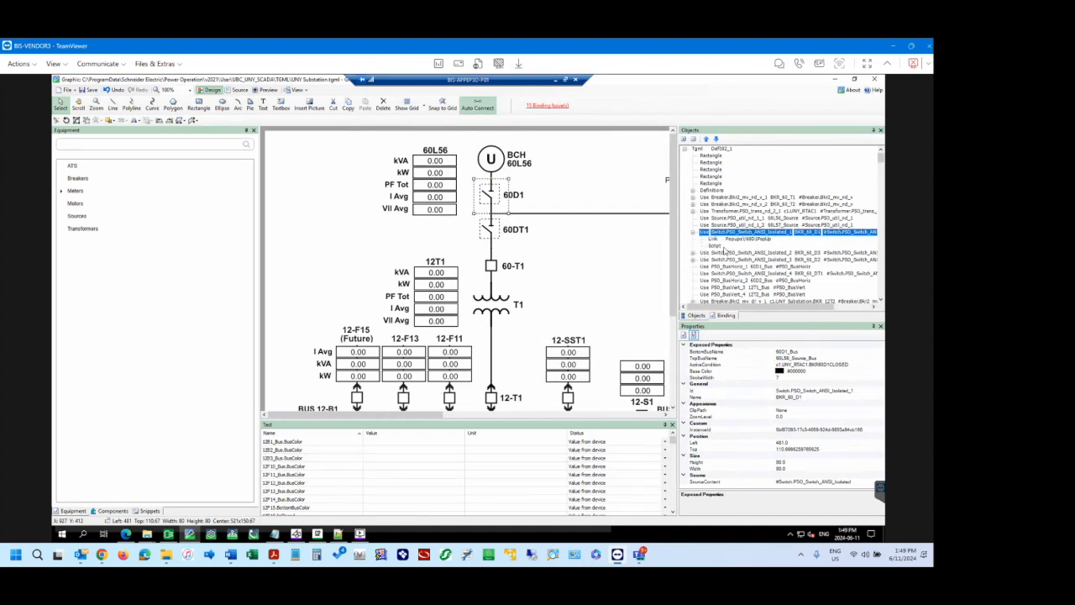
Open the Connection Debugger from the binding issues without saving the graphic, review the North Berth breakers, and close it.
{"action": "left_click", "coordinate": [546, 107]}
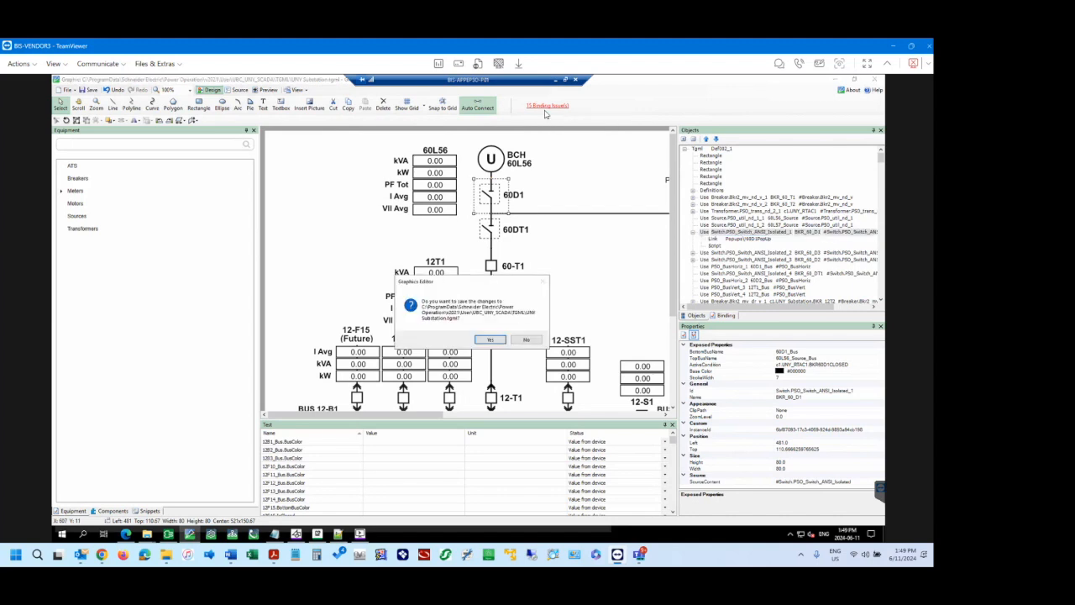
{"action": "left_click", "coordinate": [525, 340]}
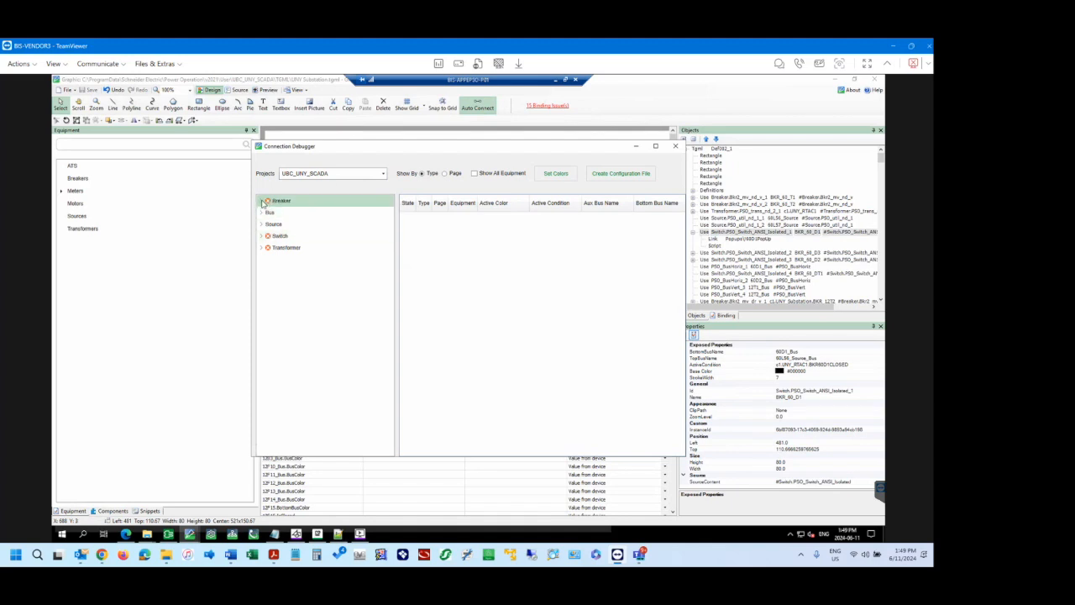
{"action": "left_click", "coordinate": [263, 202]}
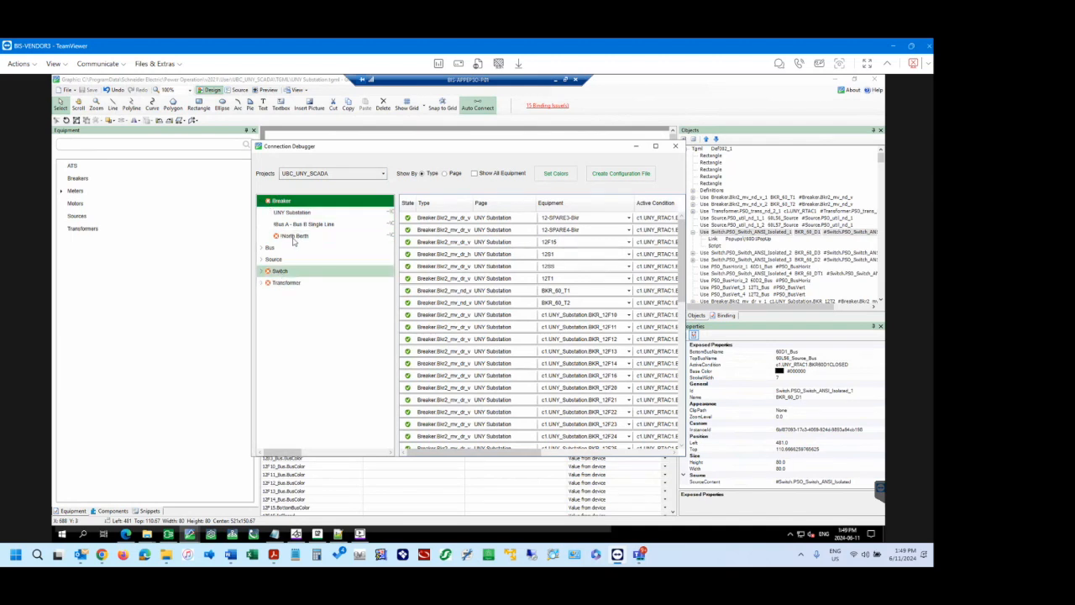
{"action": "left_click", "coordinate": [294, 236]}
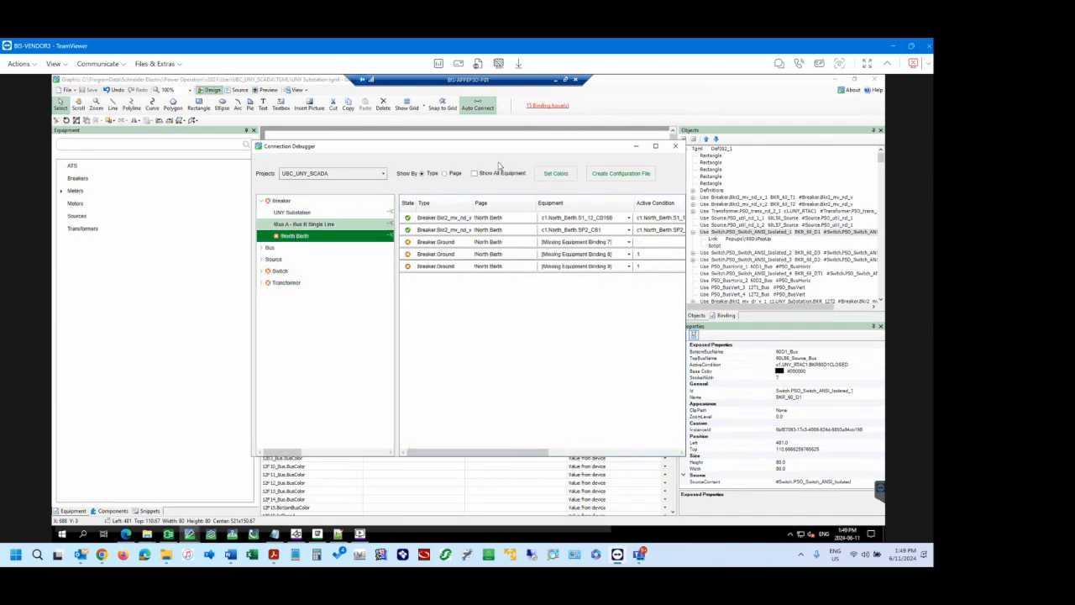
{"action": "left_click", "coordinate": [676, 147]}
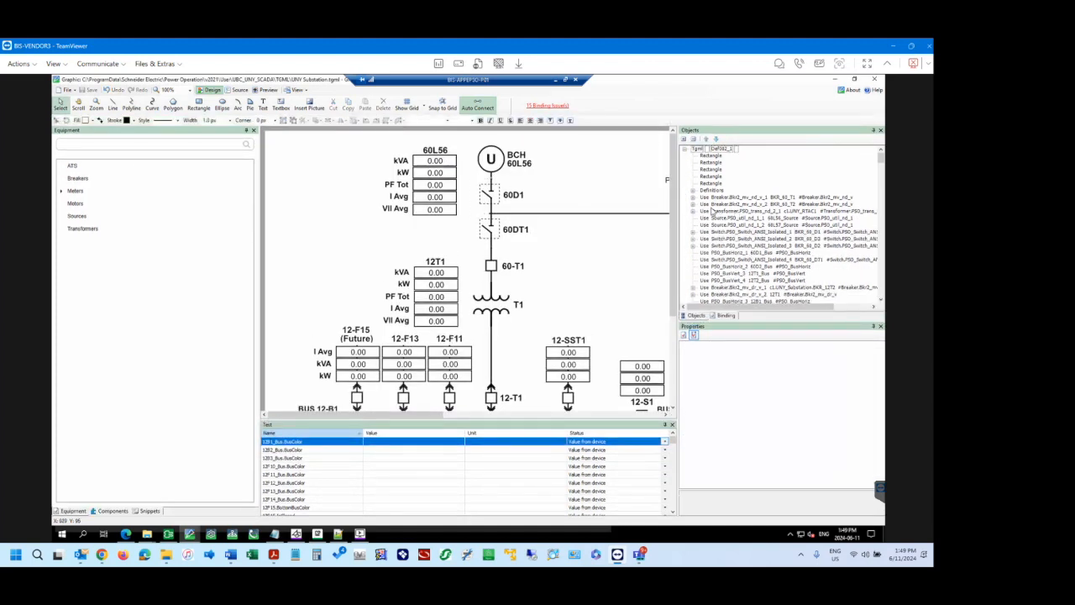
Expand the T1 transformer and 60D1 switch in the object tree to inspect their popup links and scripts.
{"action": "left_click", "coordinate": [693, 212]}
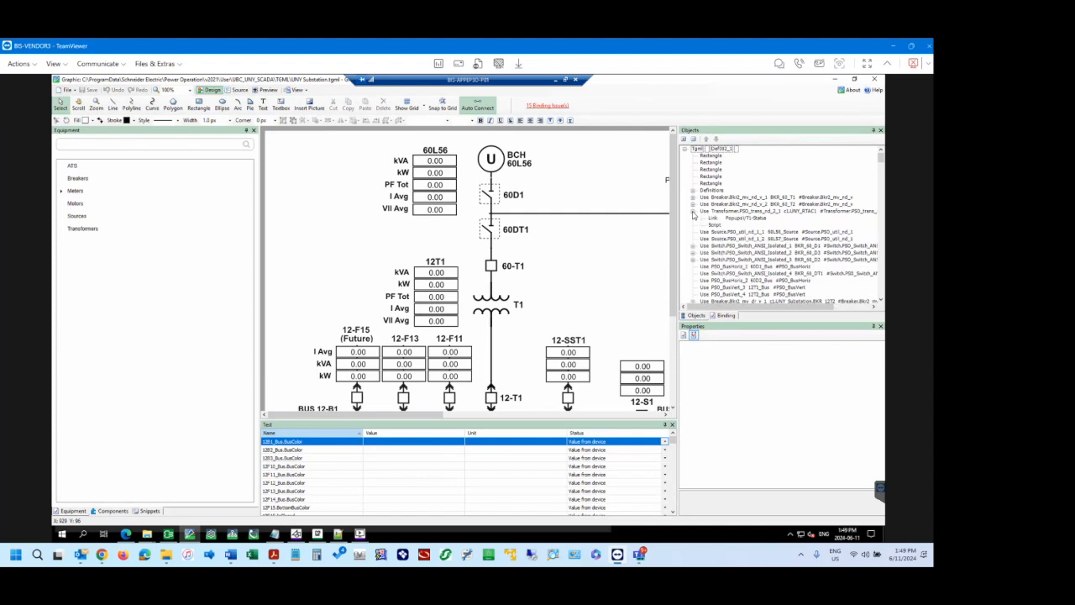
{"action": "left_click", "coordinate": [487, 198]}
{"action": "left_click", "coordinate": [694, 246]}
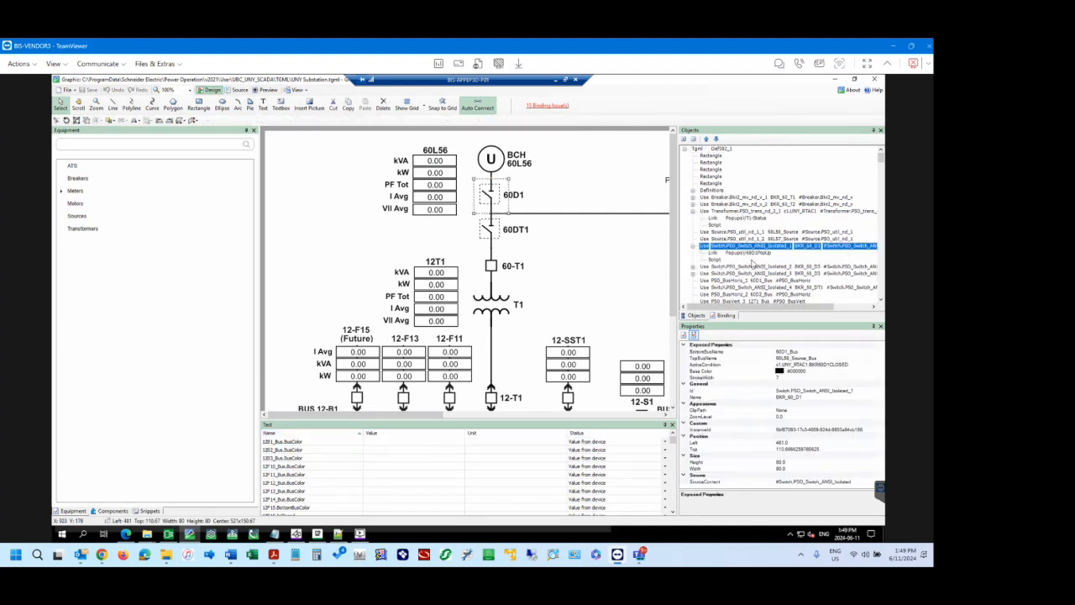
{"action": "scroll", "coordinate": [754, 263], "scroll_direction": "down", "scroll_amount": 2}
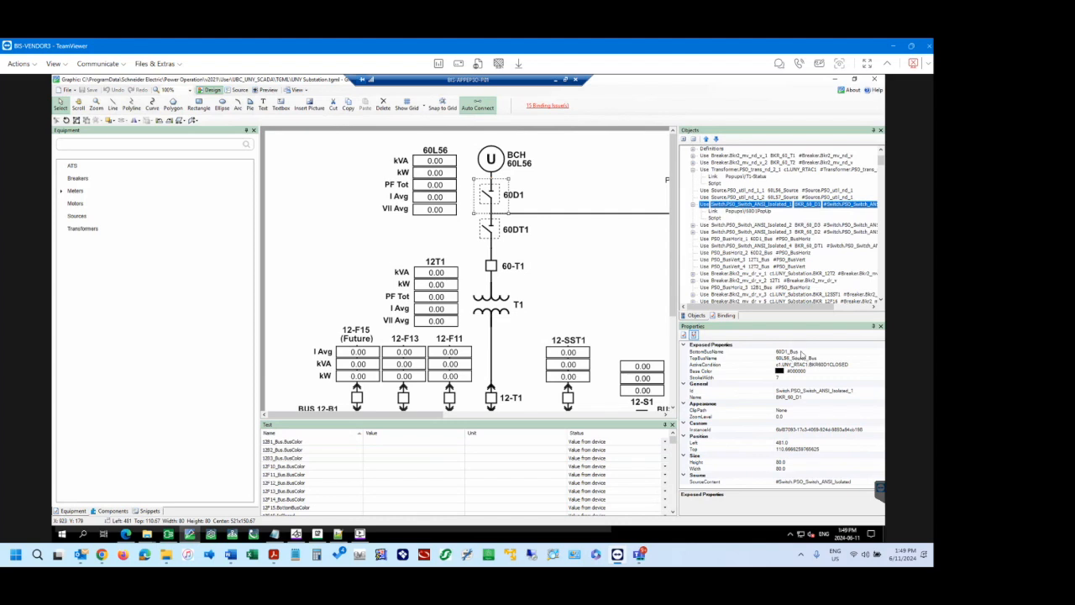
Bring up the component library and examine the 60D1 switch's BottomBusName and TopBusName properties.
{"action": "left_click", "coordinate": [801, 351]}
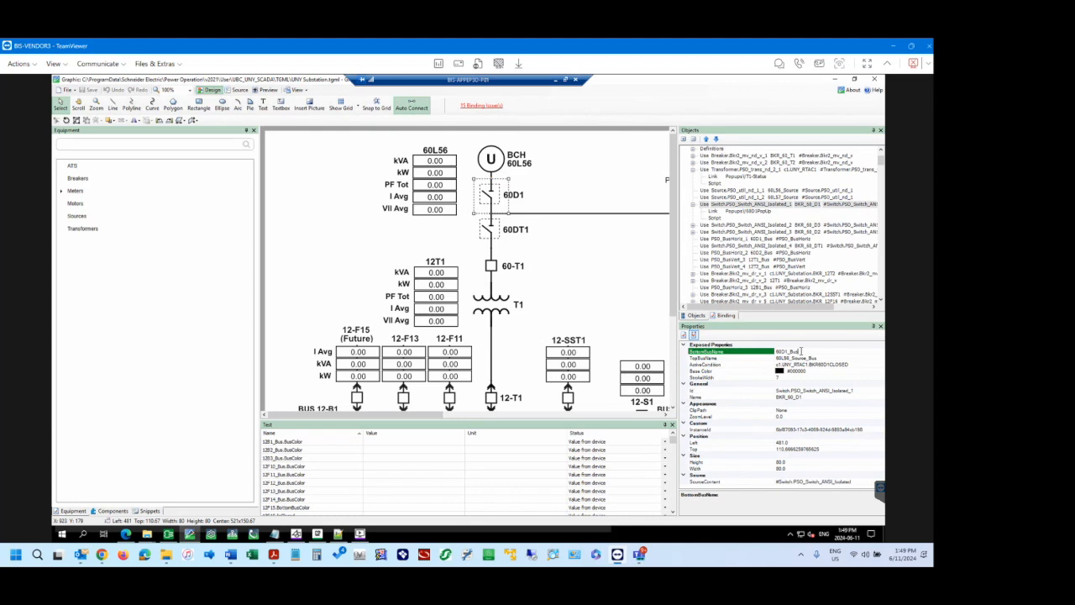
{"action": "left_click", "coordinate": [111, 510]}
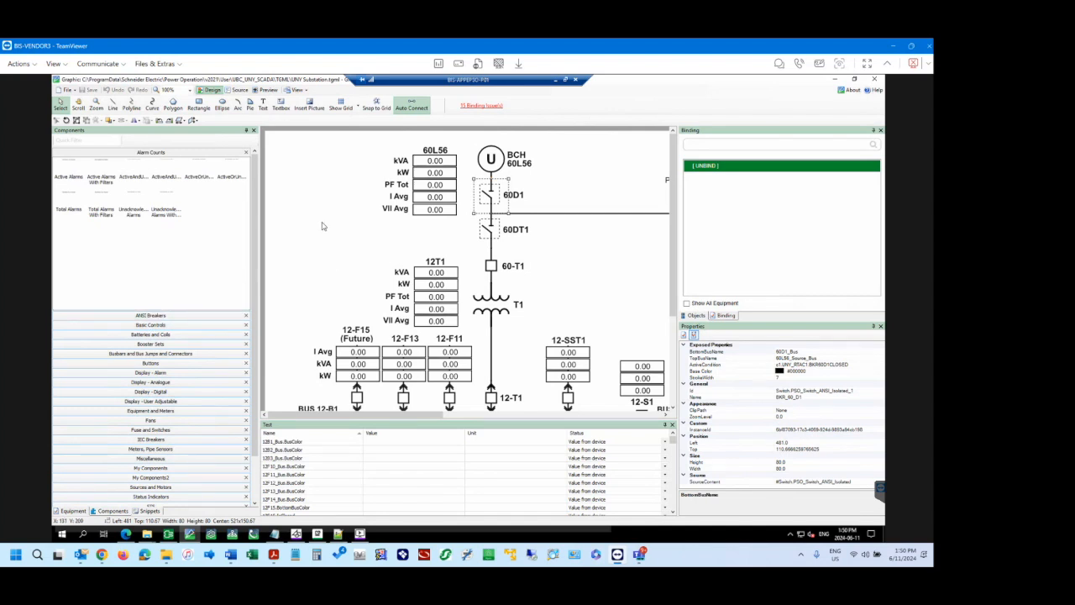
{"action": "left_click", "coordinate": [493, 202]}
{"action": "left_click", "coordinate": [806, 358]}
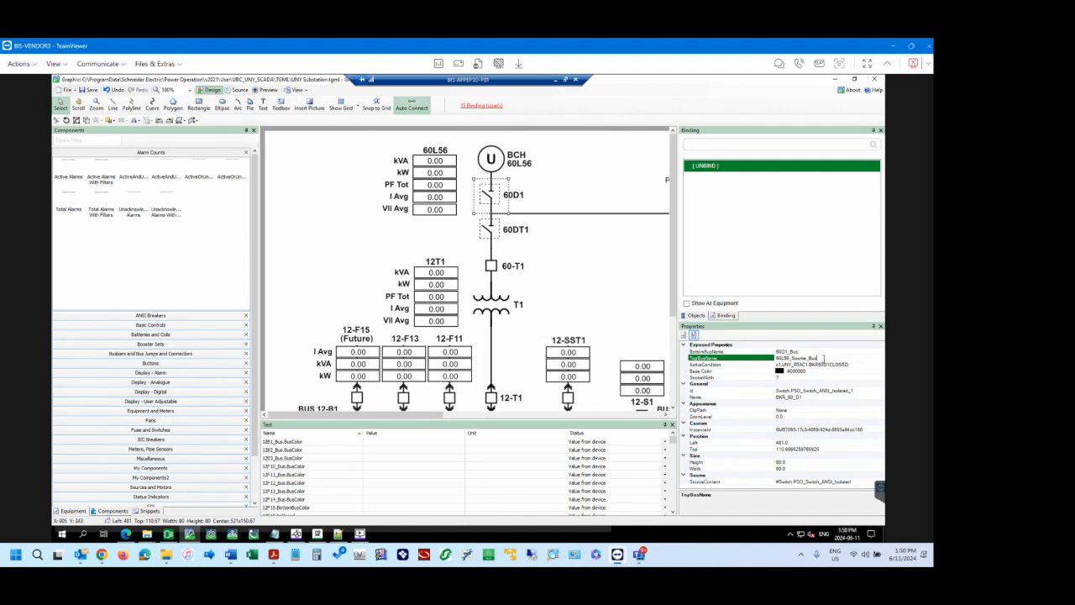
Select the BCH 60L56 utility source and examine its BusName property.
{"action": "left_click", "coordinate": [499, 158]}
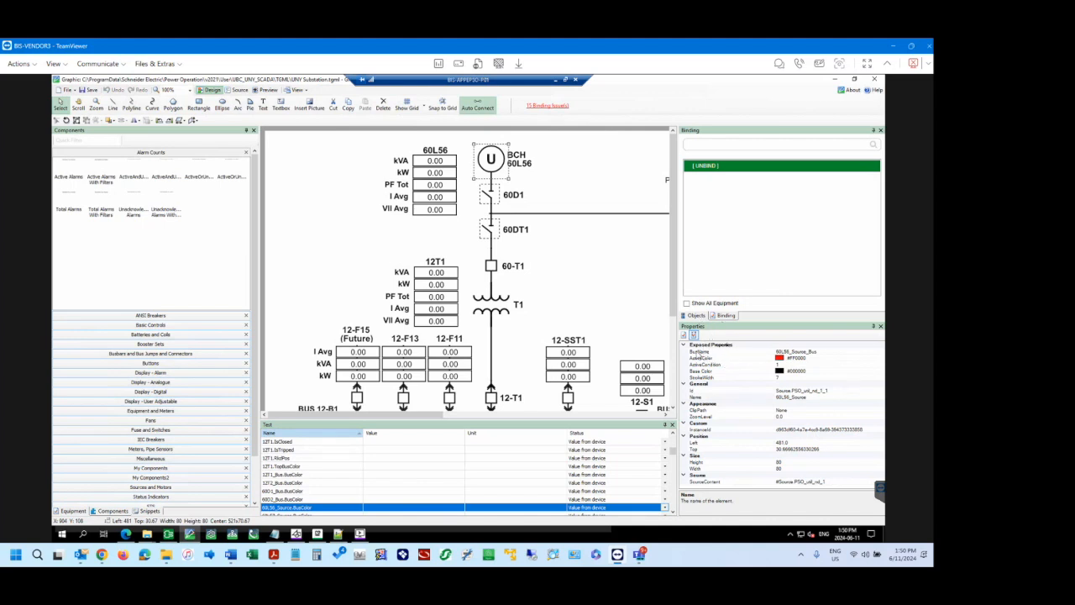
{"action": "left_click", "coordinate": [815, 352]}
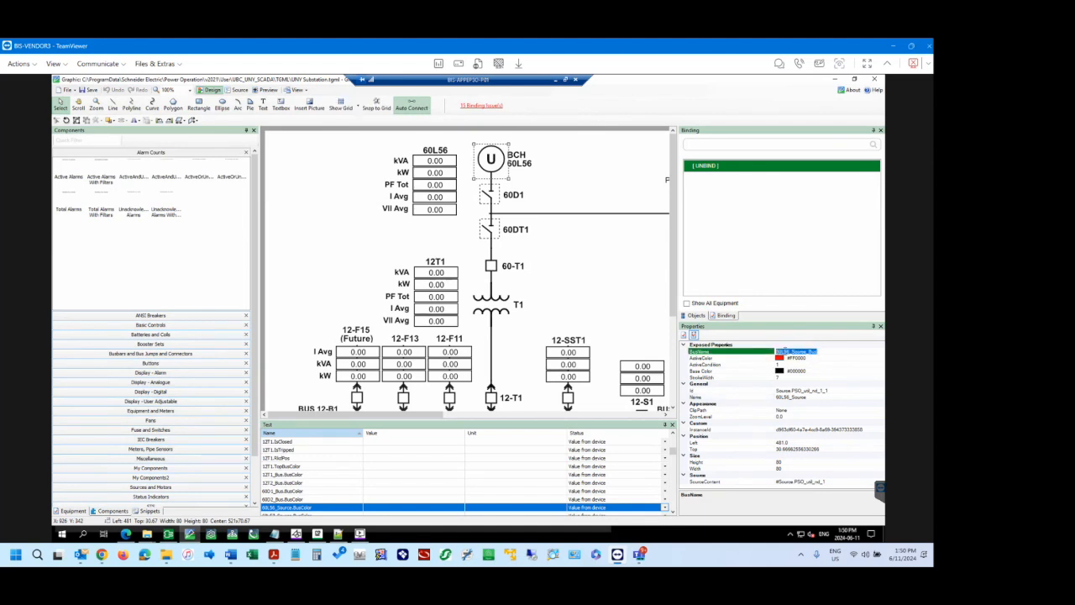
{"action": "left_click", "coordinate": [823, 352]}
Check the 60D1 switch's BottomBusName against the name of the horizontal bus connected below it.
{"action": "left_click", "coordinate": [491, 194]}
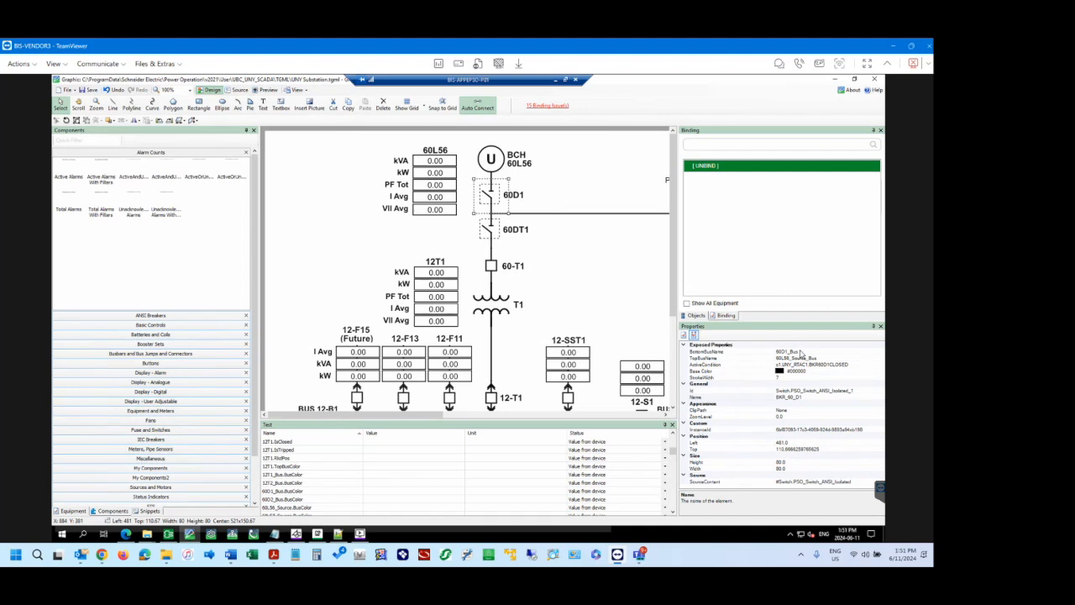
{"action": "left_click", "coordinate": [800, 353]}
{"action": "left_click", "coordinate": [780, 351]}
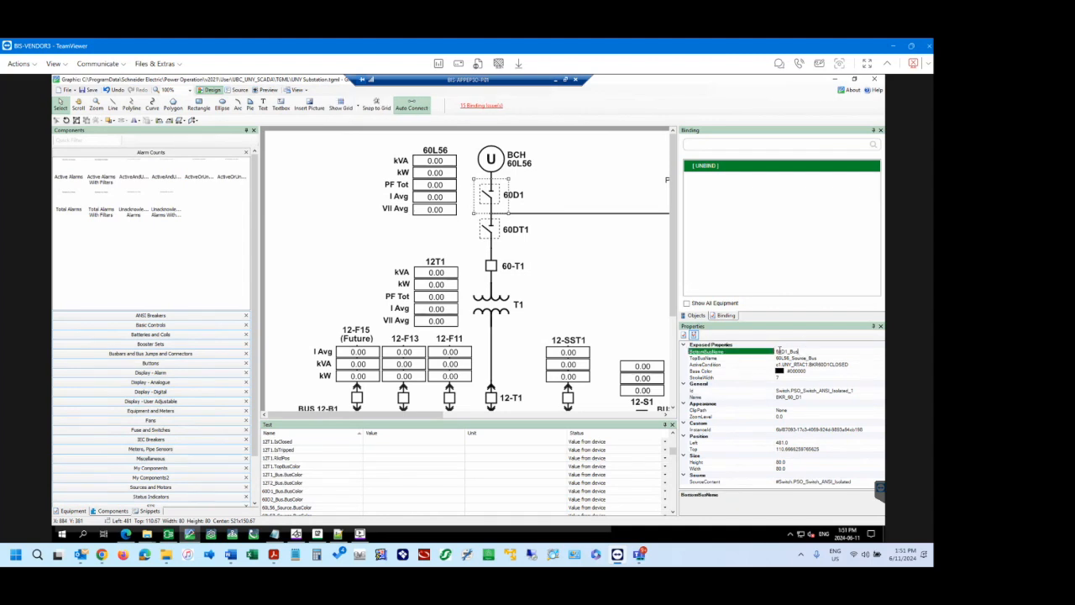
{"action": "left_click", "coordinate": [504, 212]}
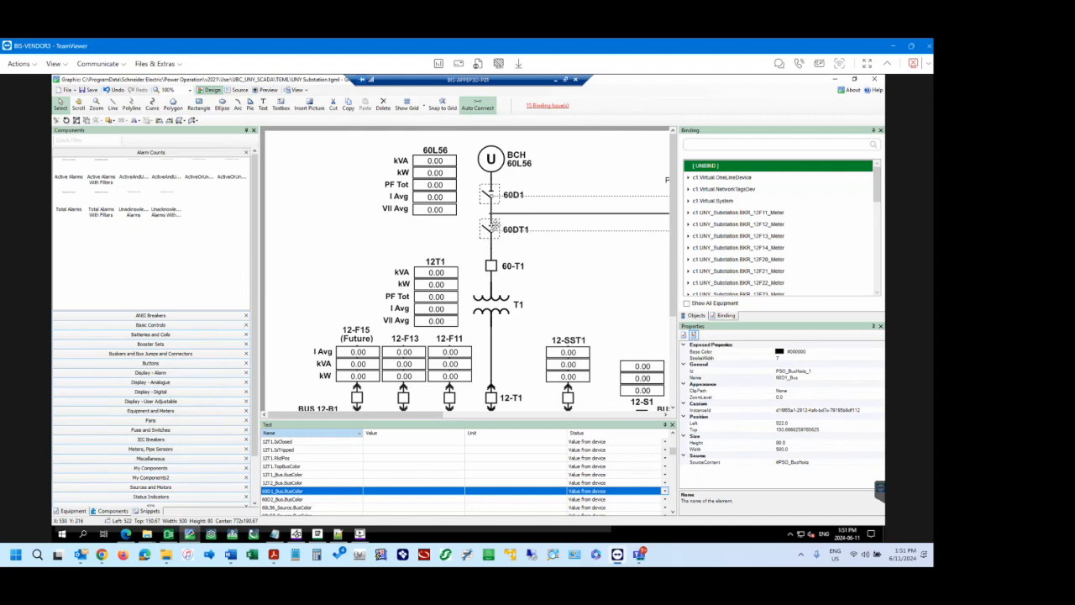
Select the 60DT1 switch and examine its TopBusName and BottomBusName properties.
{"action": "left_click", "coordinate": [490, 228]}
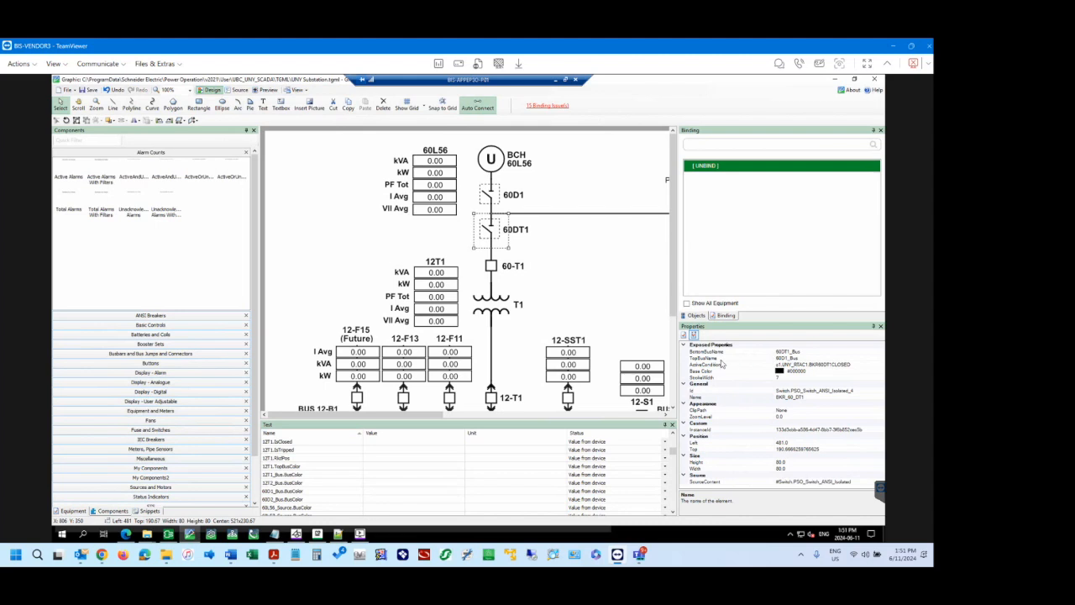
{"action": "left_click", "coordinate": [804, 358]}
{"action": "double_click", "coordinate": [805, 358]}
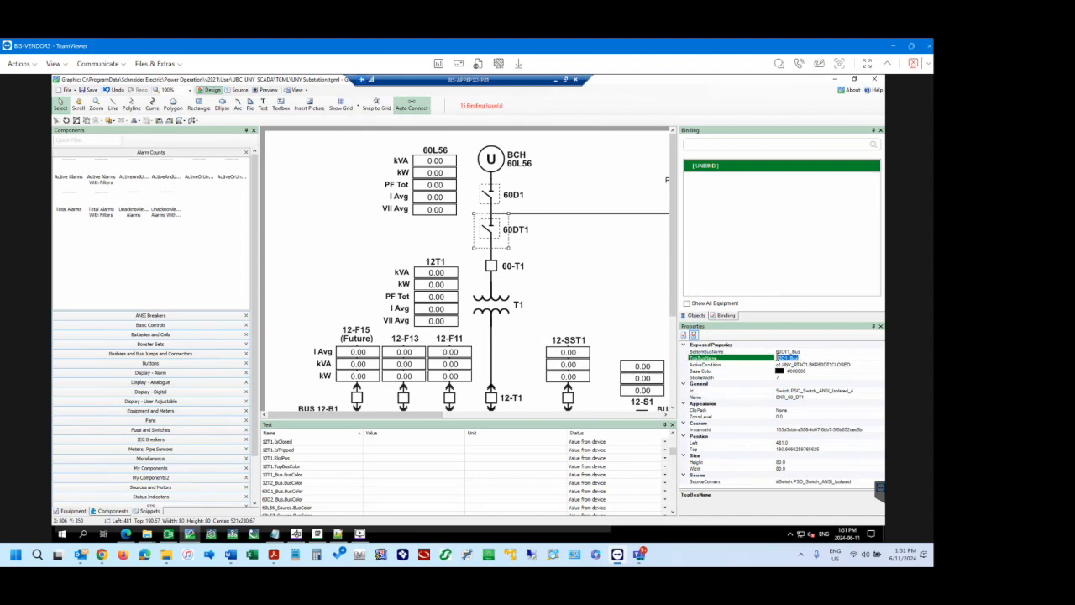
{"action": "left_click", "coordinate": [802, 358]}
{"action": "left_click", "coordinate": [787, 352]}
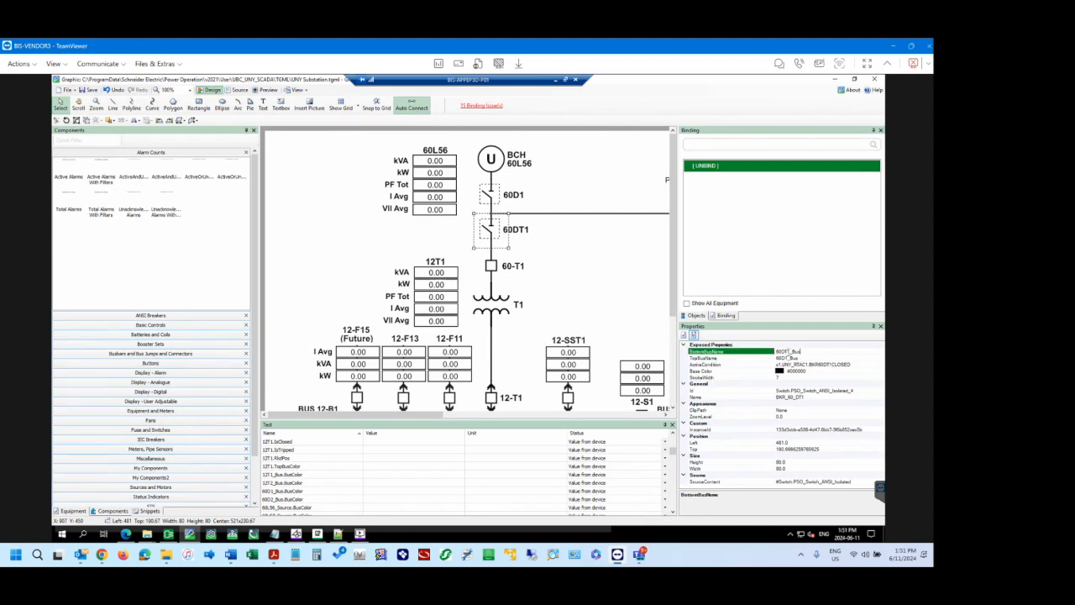
Compare the 60-T1 breaker's TopBusName and BottomBusName with the bus names of the T1 transformer below it.
{"action": "left_click", "coordinate": [492, 267]}
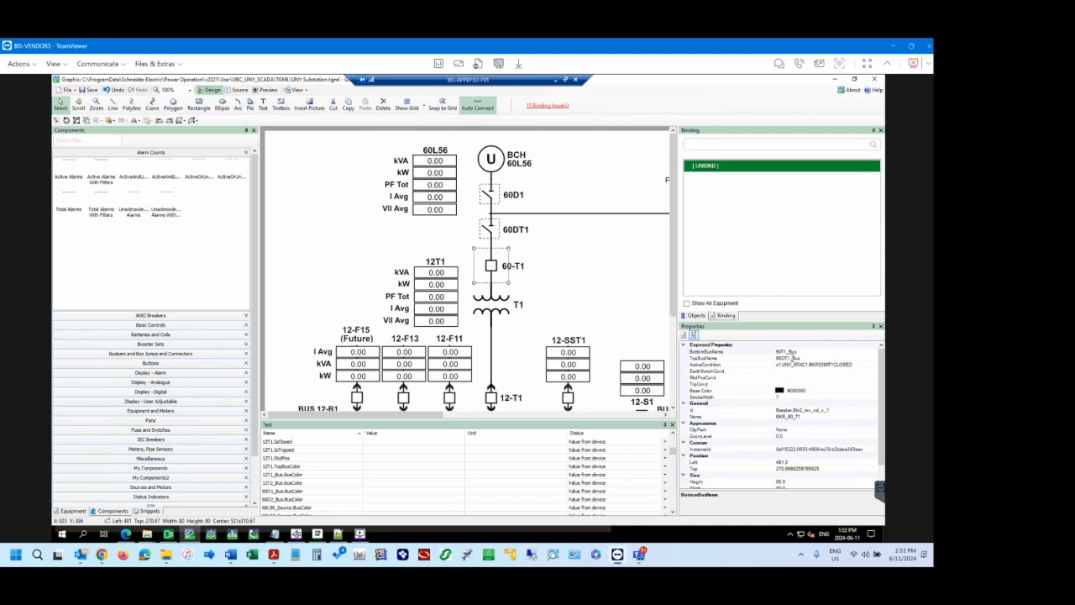
{"action": "left_click", "coordinate": [799, 358]}
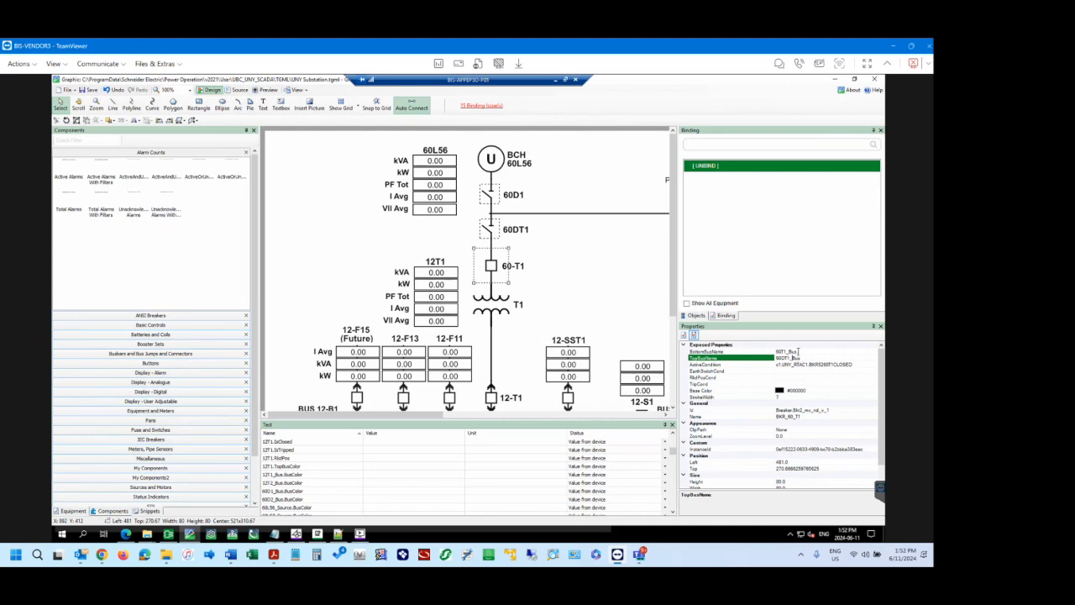
{"action": "left_click", "coordinate": [798, 352]}
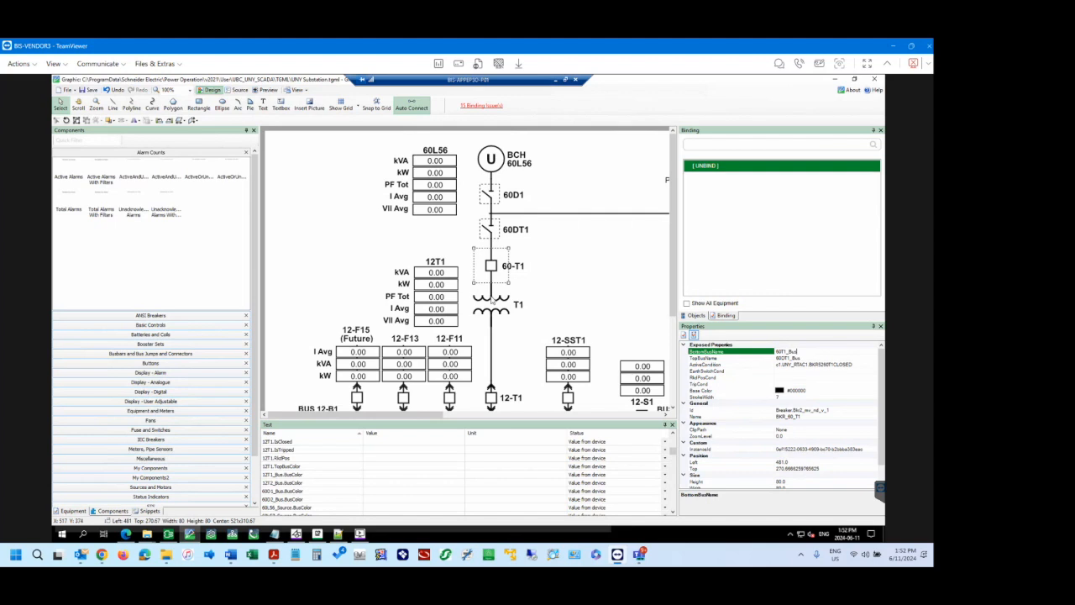
{"action": "left_click", "coordinate": [494, 294]}
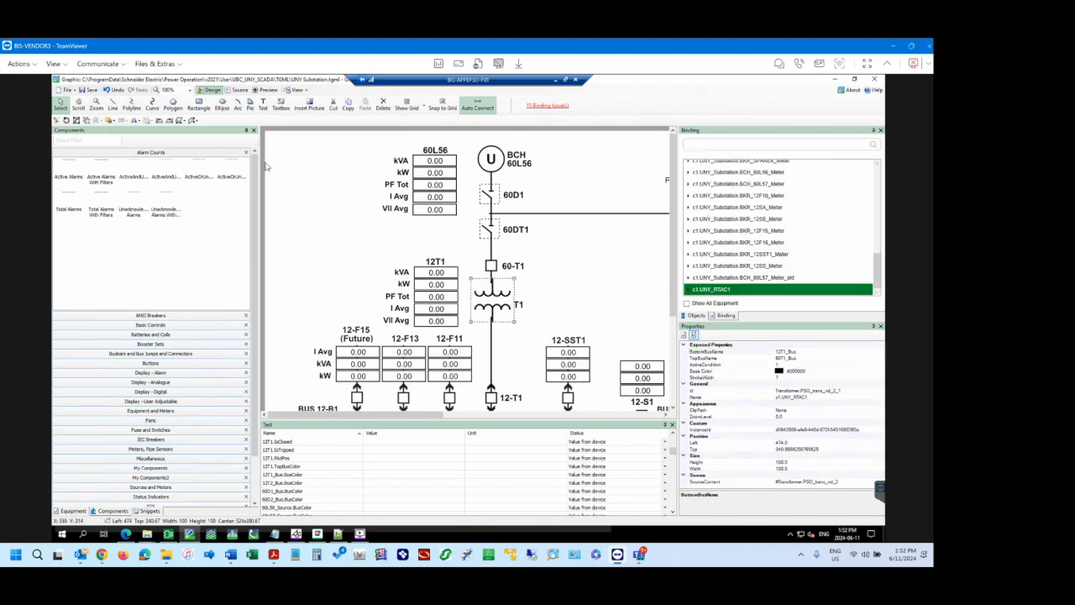
Close the unresponsive Graphics Editor and relaunch it from the Power Operation shortcuts folder.
{"action": "left_click", "coordinate": [112, 90]}
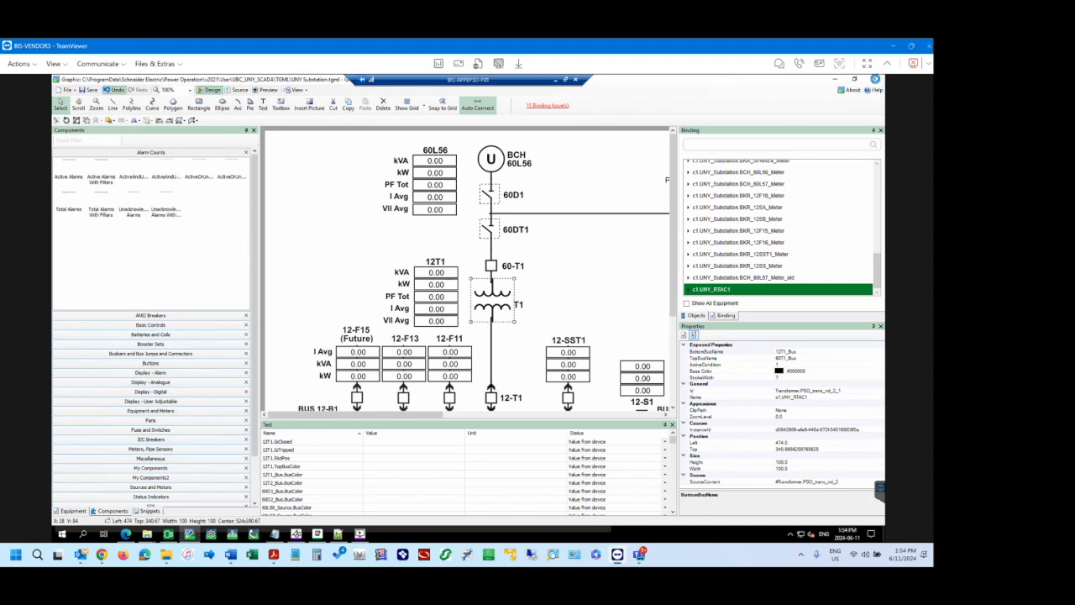
{"action": "left_click", "coordinate": [875, 79]}
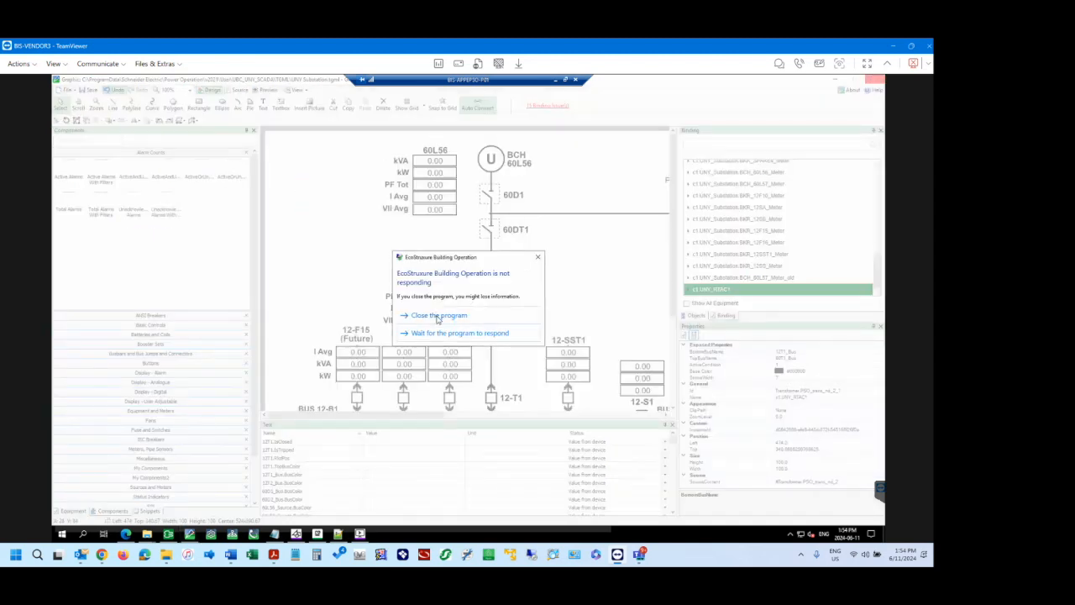
{"action": "left_click", "coordinate": [437, 315]}
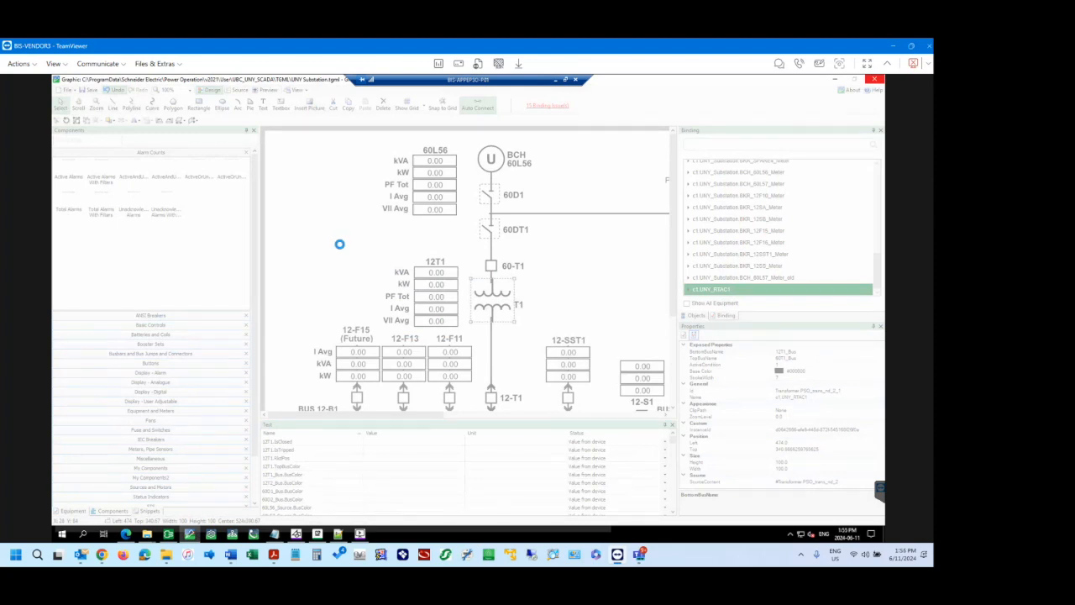
{"action": "mouse_move", "coordinate": [149, 539]}
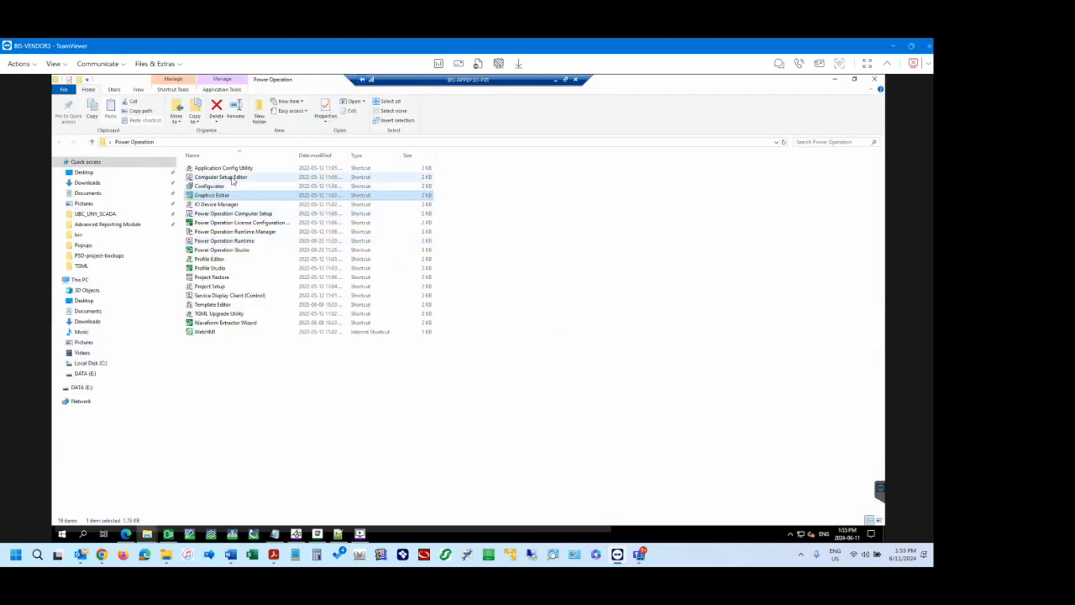
{"action": "left_click", "coordinate": [234, 361]}
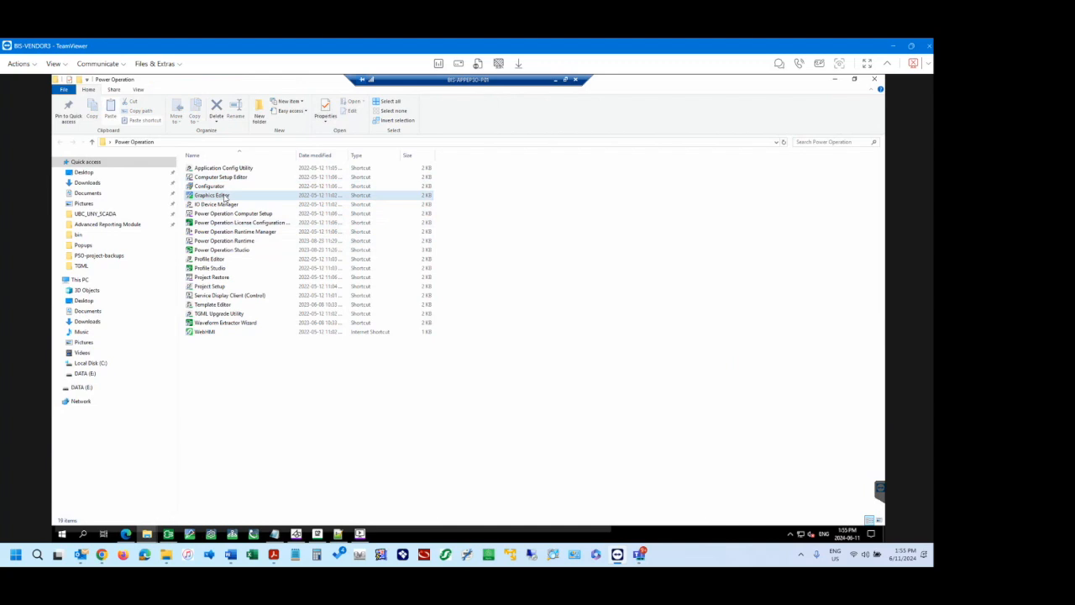
{"action": "double_click", "coordinate": [225, 196]}
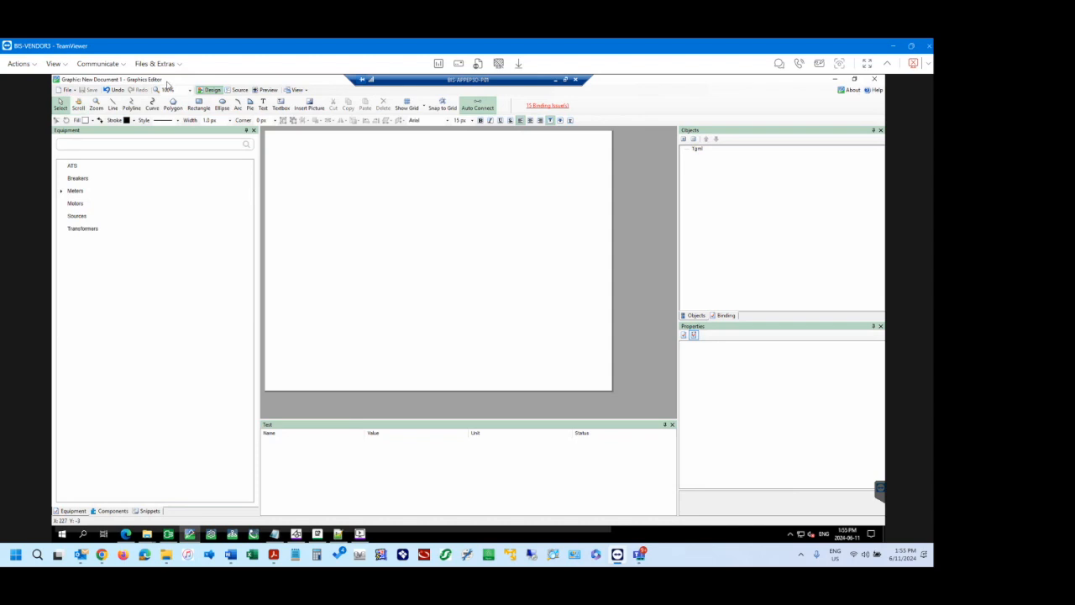
Place two vertical ANSI Medium Voltage Rackable Breakers from the ANSI Breakers component library on the blank document.
{"action": "left_click", "coordinate": [106, 512]}
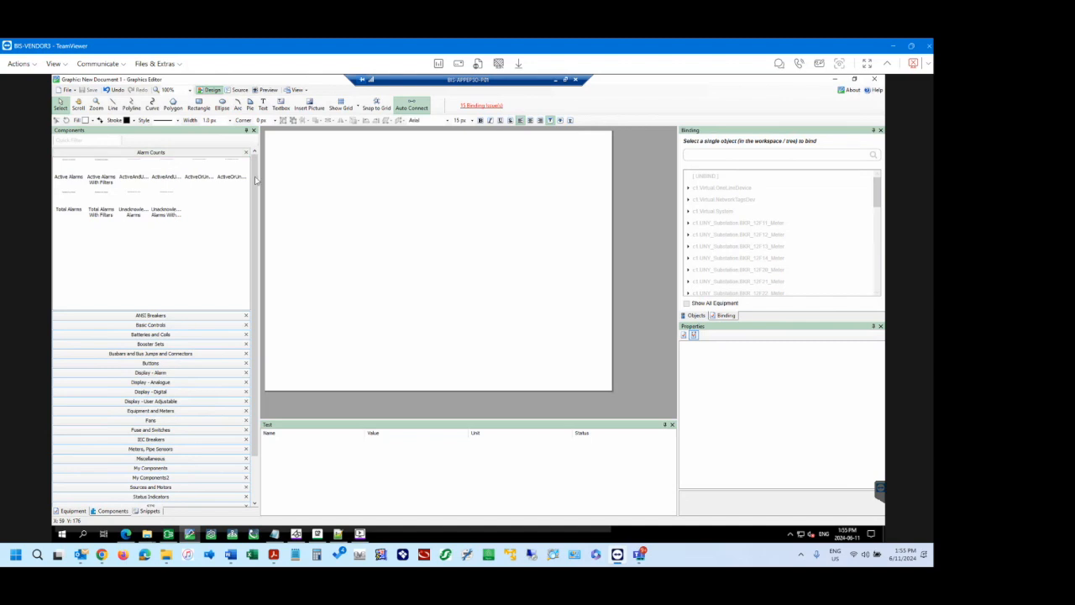
{"action": "left_click", "coordinate": [150, 316]}
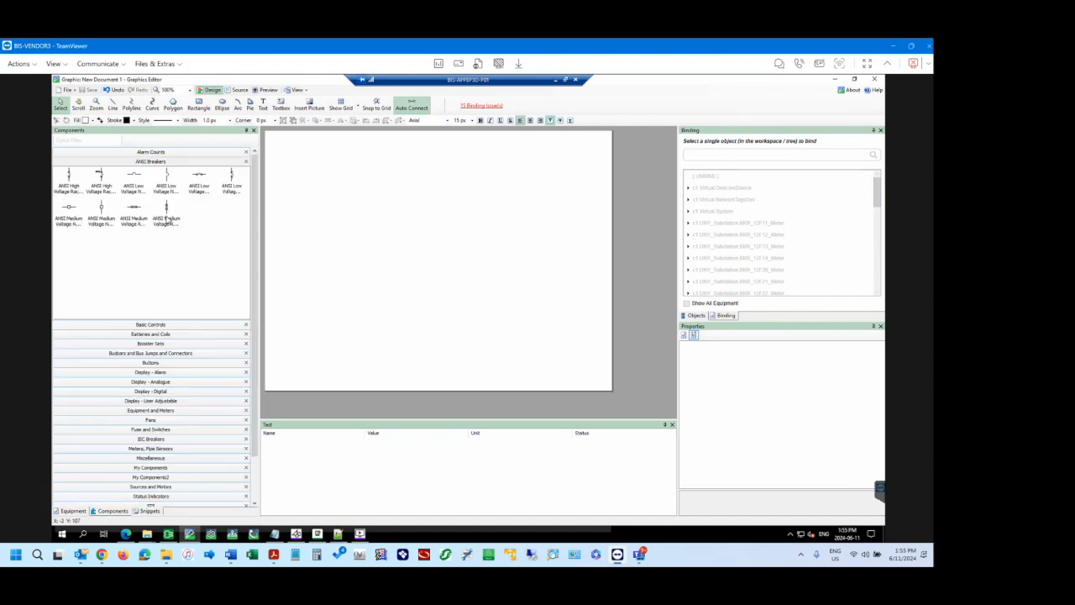
{"action": "left_click_drag", "start_coordinate": [166, 209], "coordinate": [380, 189]}
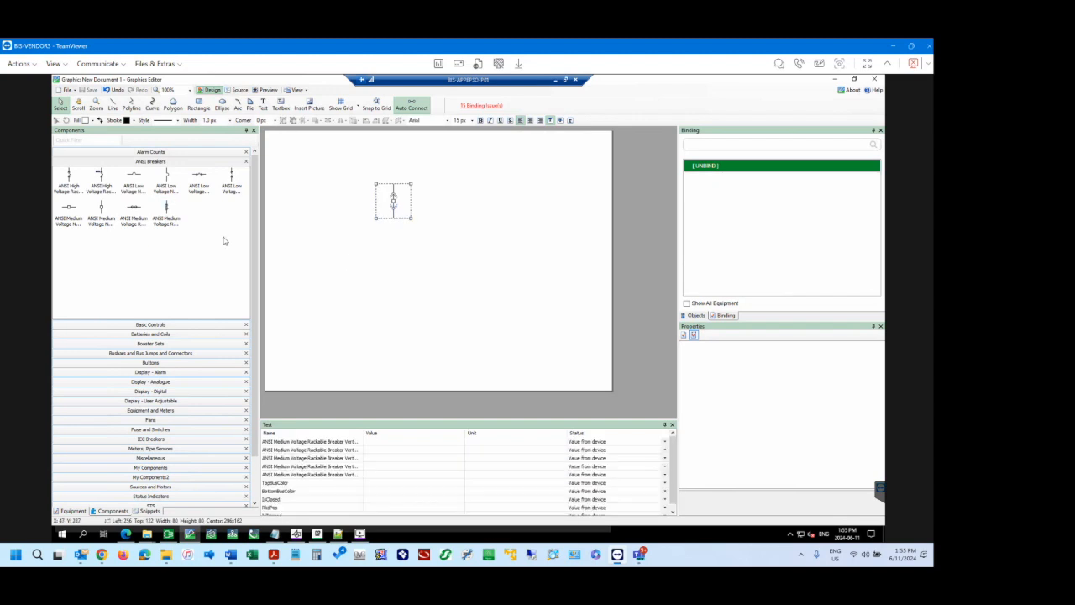
{"action": "left_click_drag", "start_coordinate": [166, 210], "coordinate": [458, 266]}
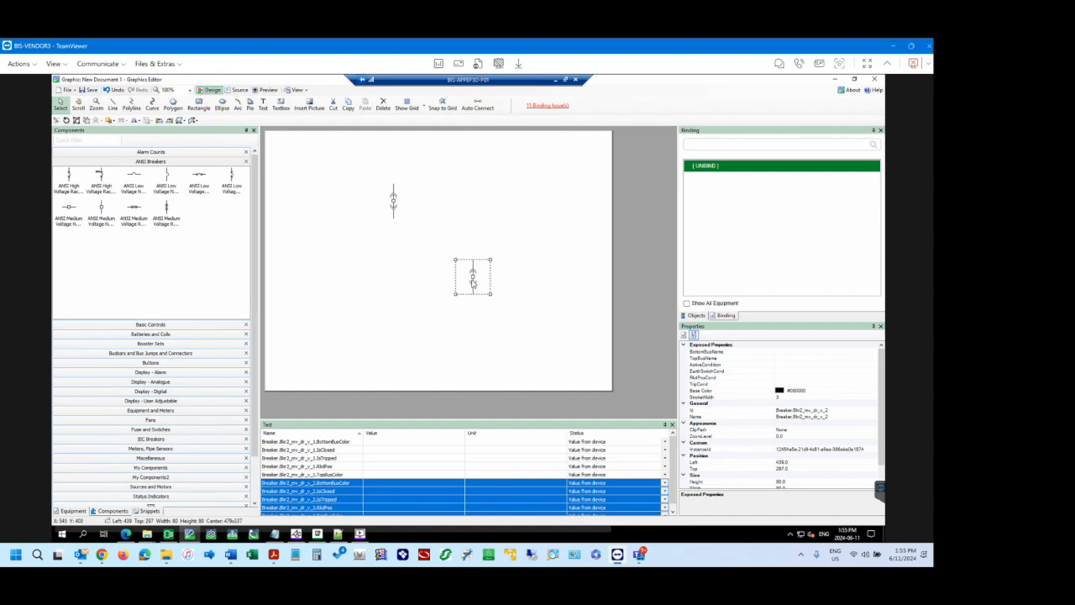
Enable Auto Connect and attach the second breaker directly to the lower end of the first.
{"action": "left_click_drag", "start_coordinate": [458, 269], "coordinate": [400, 228]}
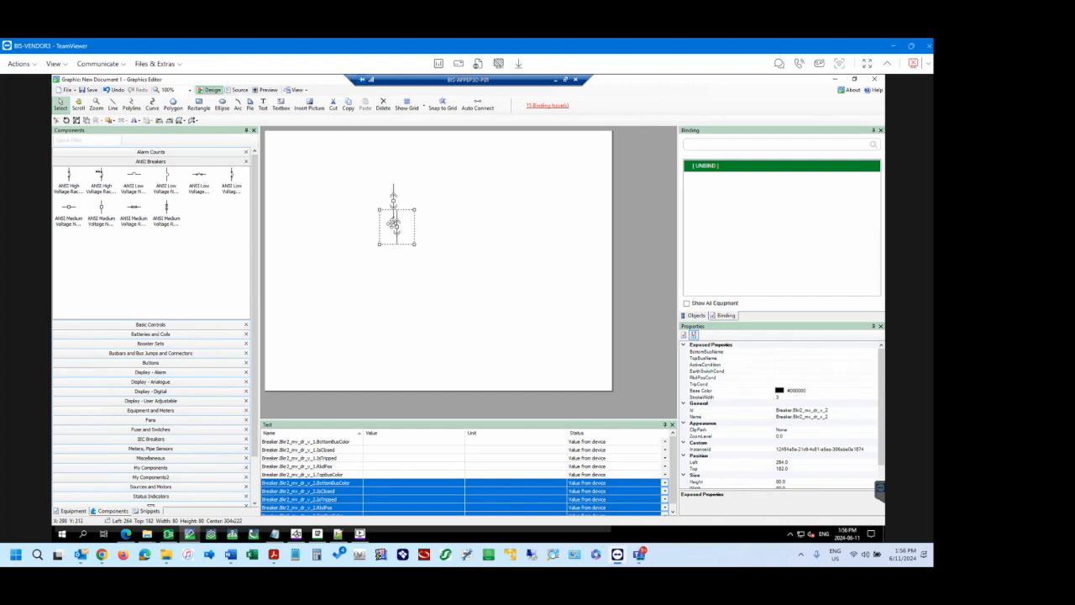
{"action": "left_click_drag", "start_coordinate": [396, 227], "coordinate": [487, 237]}
{"action": "left_click", "coordinate": [478, 109]}
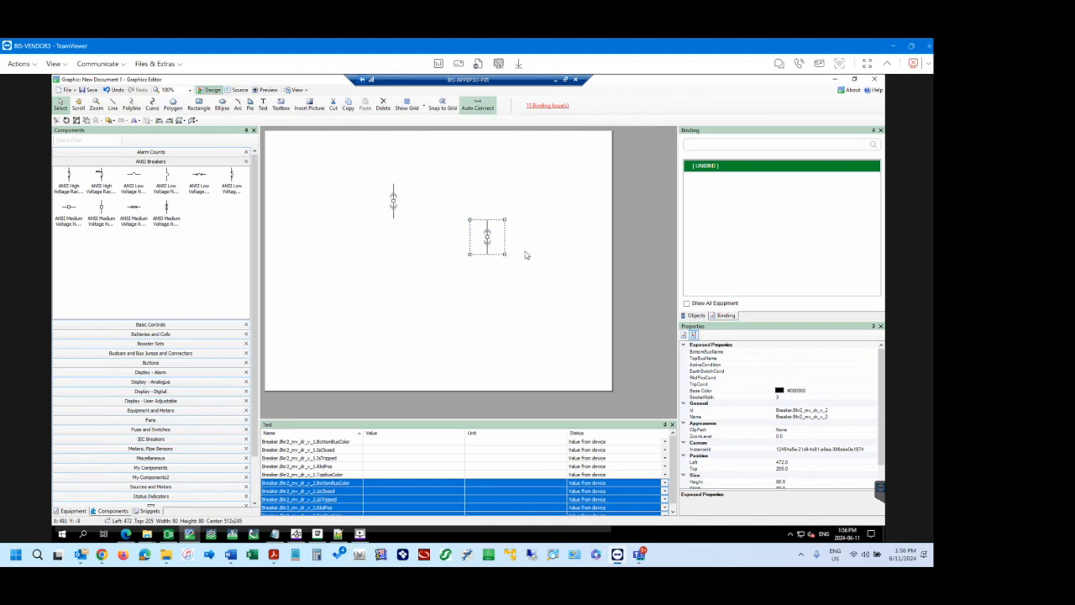
{"action": "left_click_drag", "start_coordinate": [487, 235], "coordinate": [398, 231]}
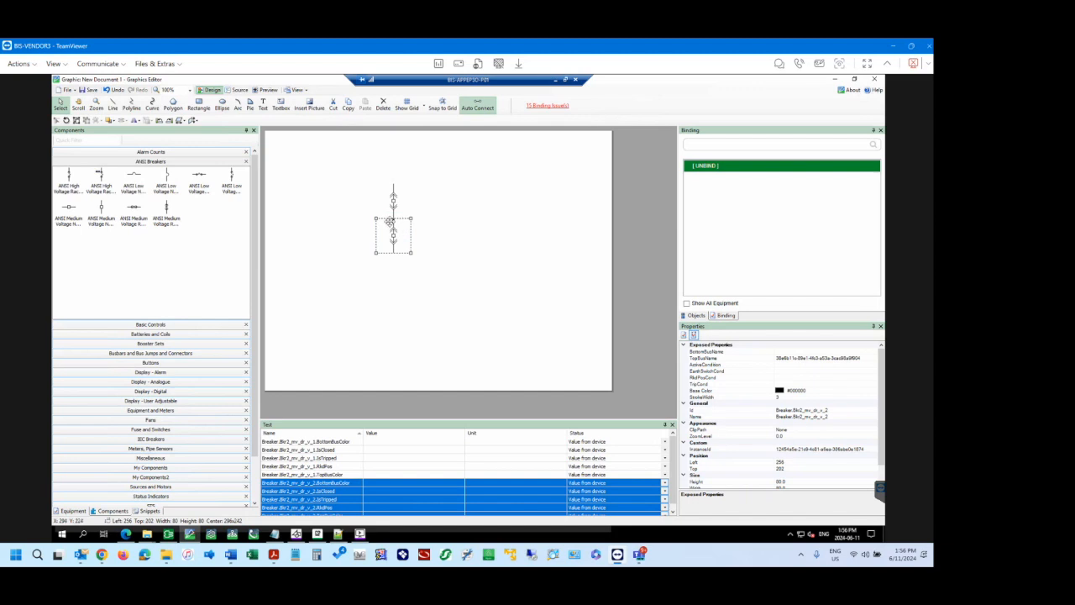
Select the upper breaker and examine its automatically assigned BottomBusName.
{"action": "left_click", "coordinate": [396, 200]}
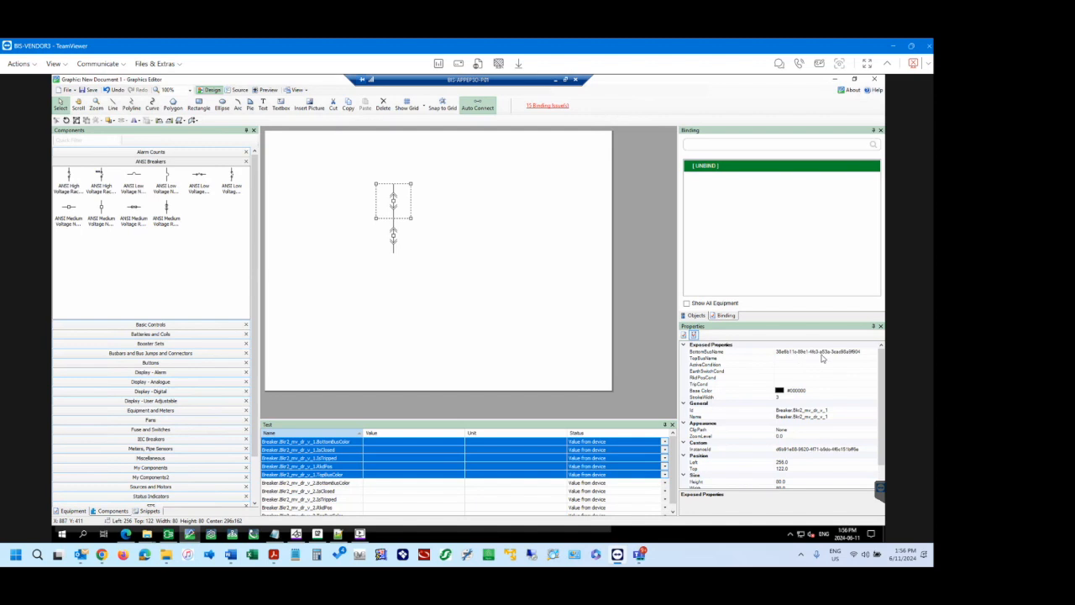
{"action": "left_click", "coordinate": [861, 352]}
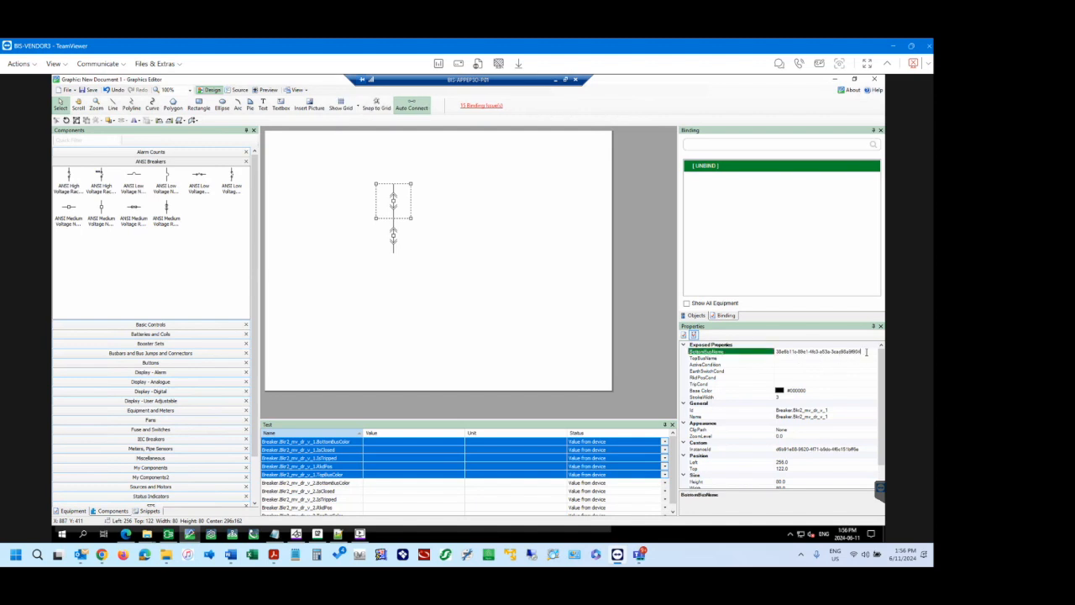
{"action": "left_click_drag", "start_coordinate": [826, 355], "coordinate": [781, 357]}
{"action": "left_click", "coordinate": [855, 352]}
{"action": "left_click_drag", "start_coordinate": [815, 353], "coordinate": [777, 355]}
{"action": "left_click", "coordinate": [844, 352]}
Compare the lower breaker's TopBusName with the upper breaker's BottomBusName, then deselect both.
{"action": "left_click", "coordinate": [396, 235]}
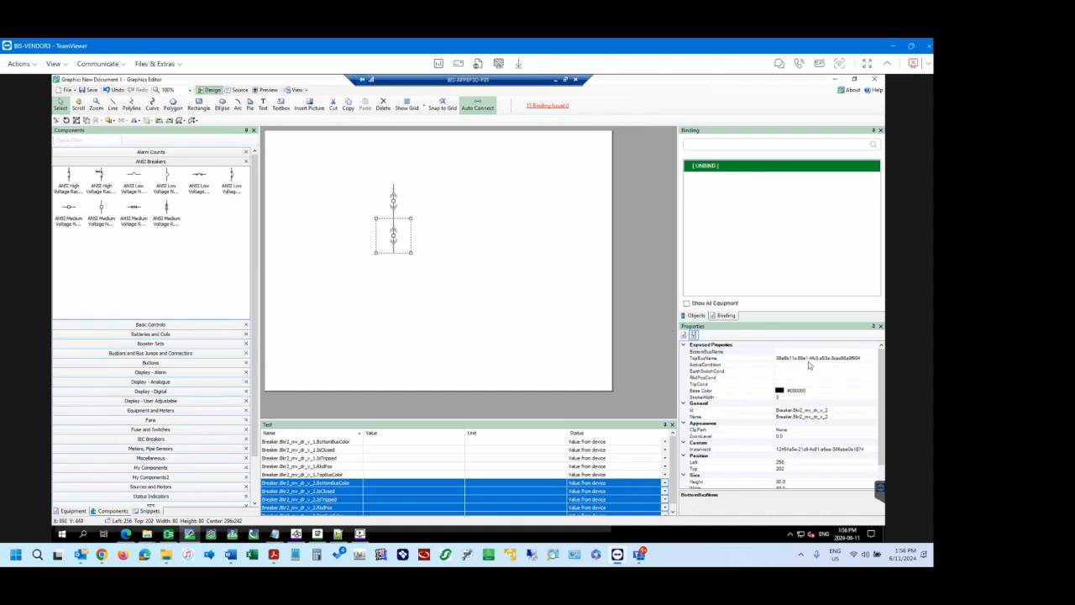
{"action": "left_click", "coordinate": [393, 206]}
{"action": "left_click", "coordinate": [398, 240]}
{"action": "left_click", "coordinate": [395, 199]}
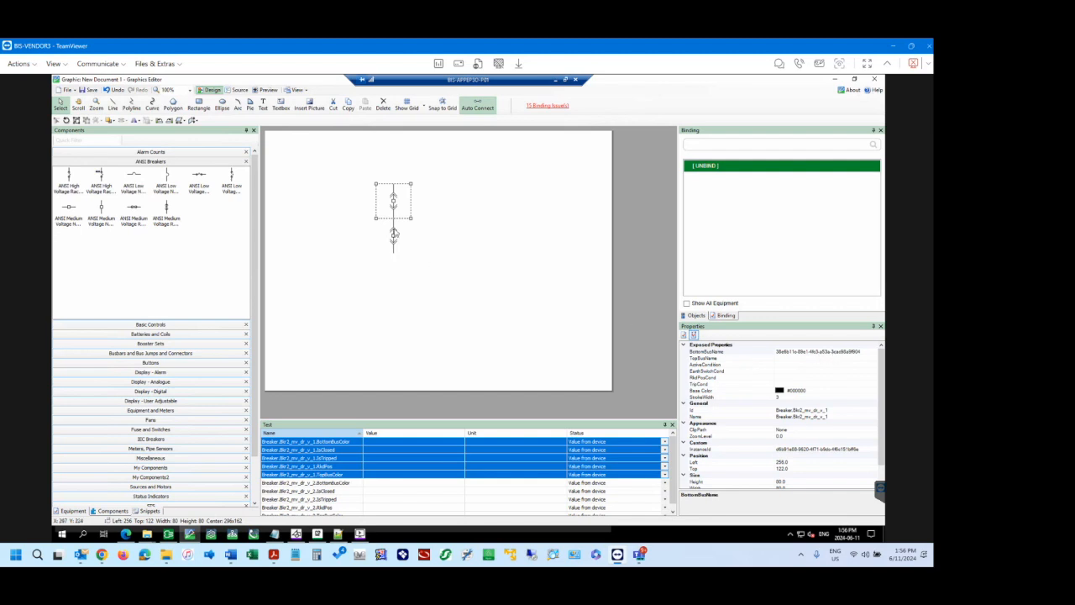
{"action": "left_click", "coordinate": [395, 234]}
{"action": "left_click", "coordinate": [396, 203]}
{"action": "left_click", "coordinate": [441, 200]}
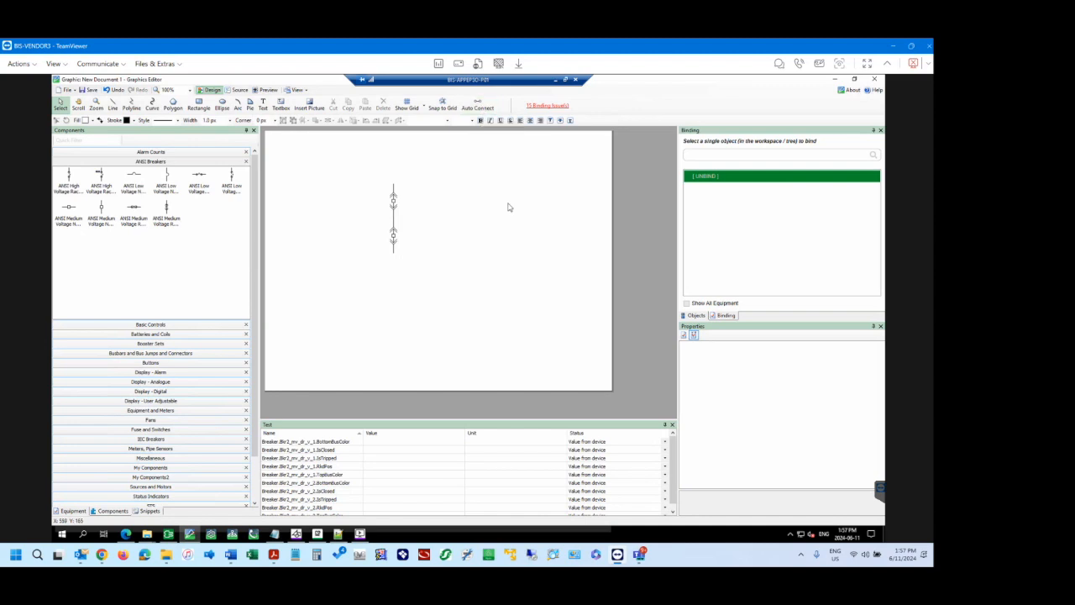
Open the UNY Substation.tgml diagram without saving the changes to the new document.
{"action": "left_click", "coordinate": [66, 89]}
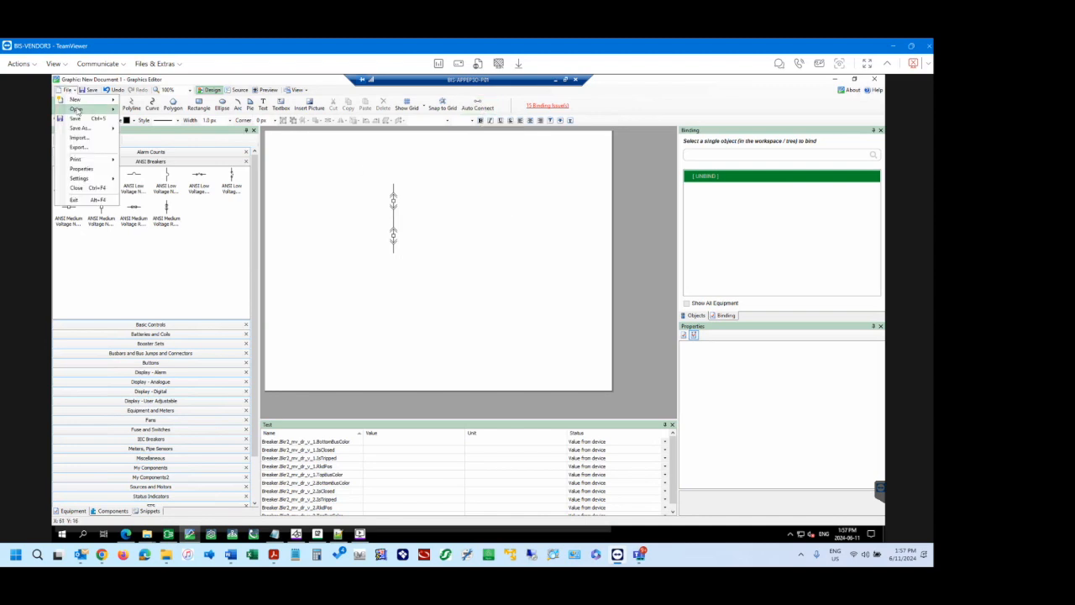
{"action": "mouse_move", "coordinate": [77, 109]}
{"action": "left_click", "coordinate": [243, 122]}
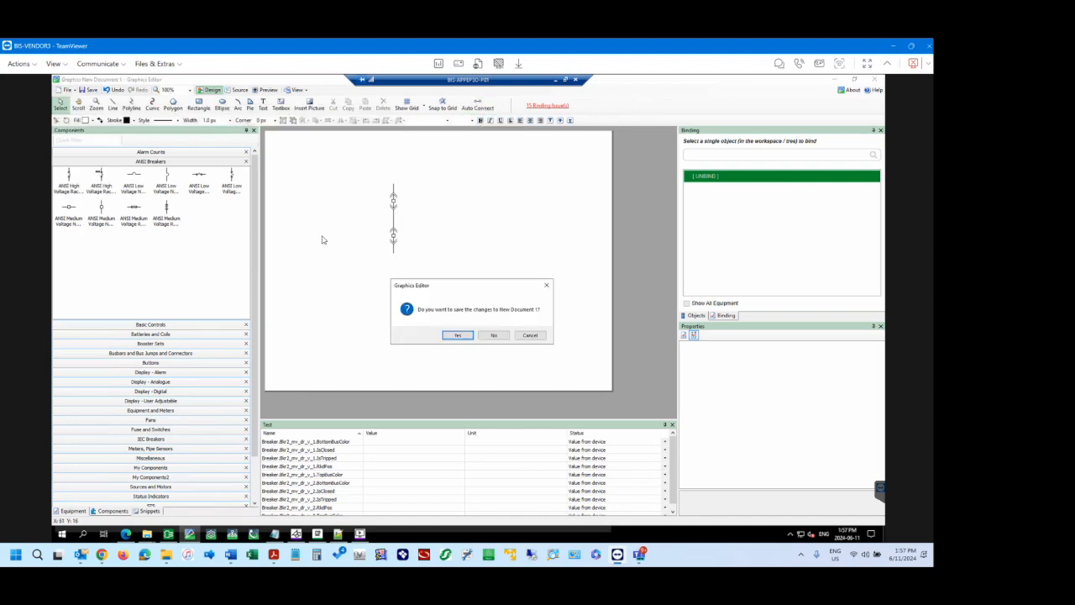
{"action": "left_click", "coordinate": [494, 335]}
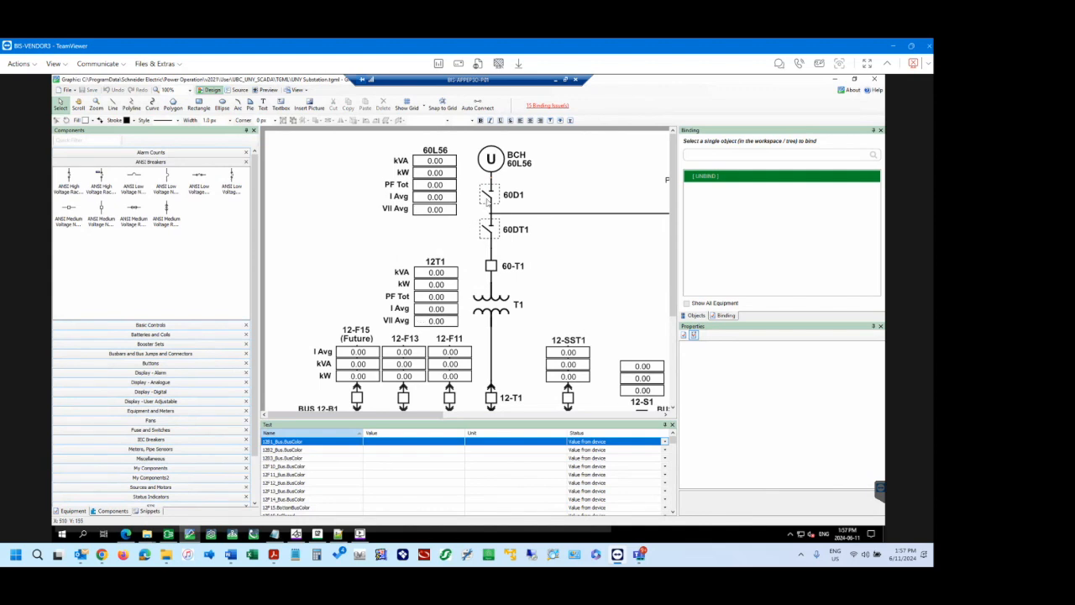
Select the 60D1 switch and expand it in the object tree to inspect its popup link and script.
{"action": "left_click", "coordinate": [488, 201]}
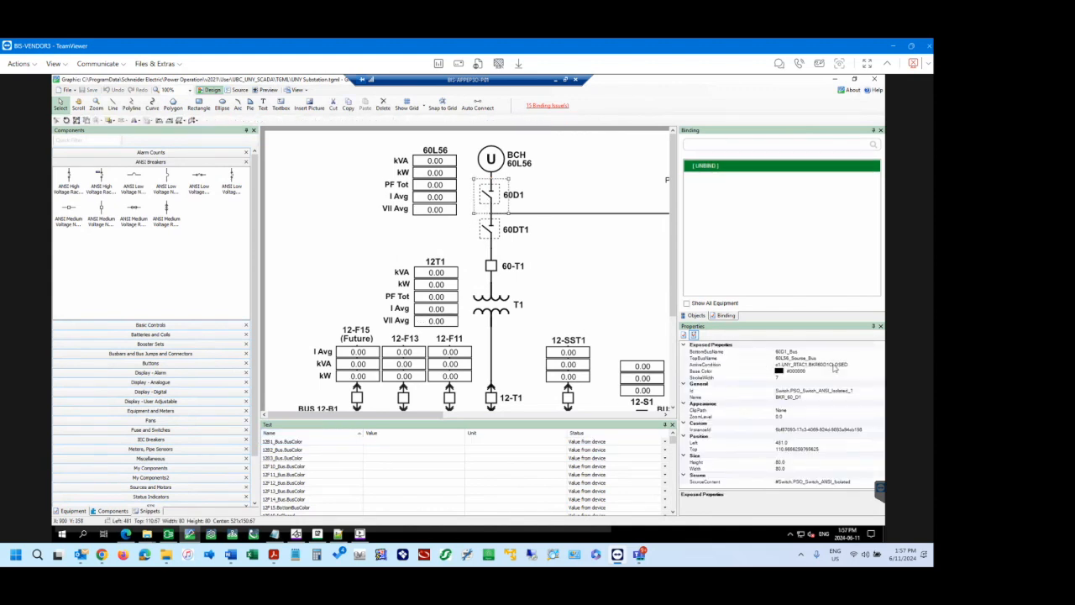
{"action": "left_click", "coordinate": [697, 316]}
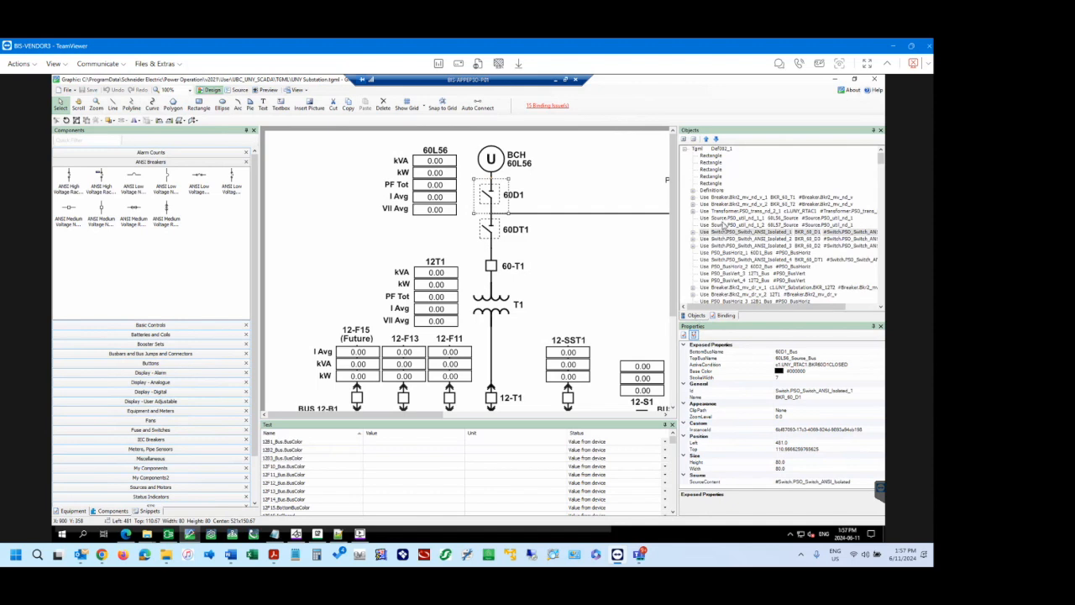
{"action": "left_click", "coordinate": [694, 233]}
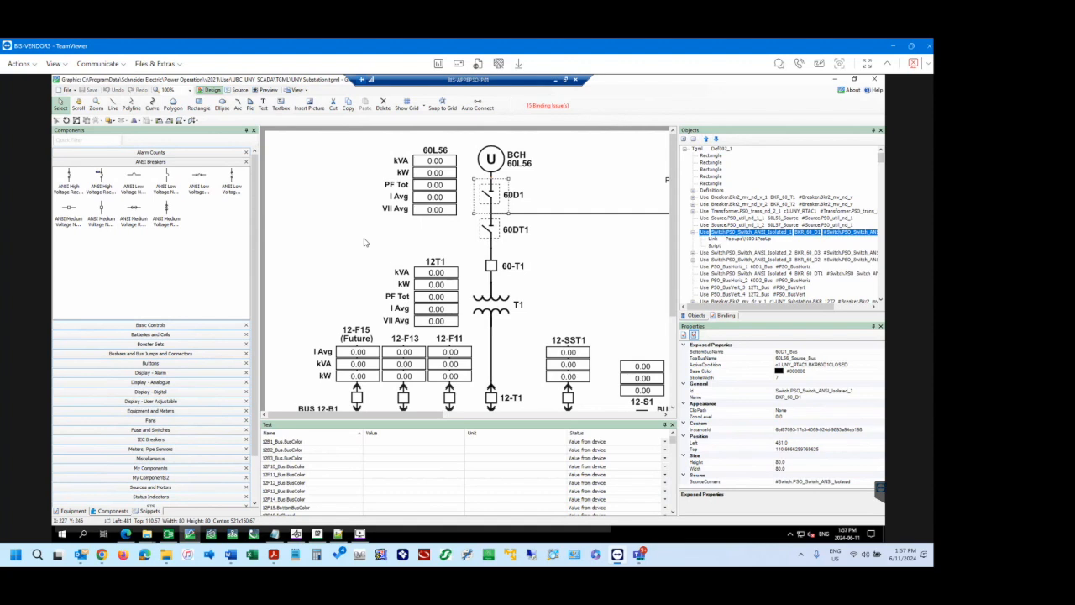
Select the 12-S1 breaker between BUS 12-B1 and BUS 12-B3 and examine its TopBusName property.
{"action": "scroll", "coordinate": [369, 252], "scroll_direction": "down", "scroll_amount": 3}
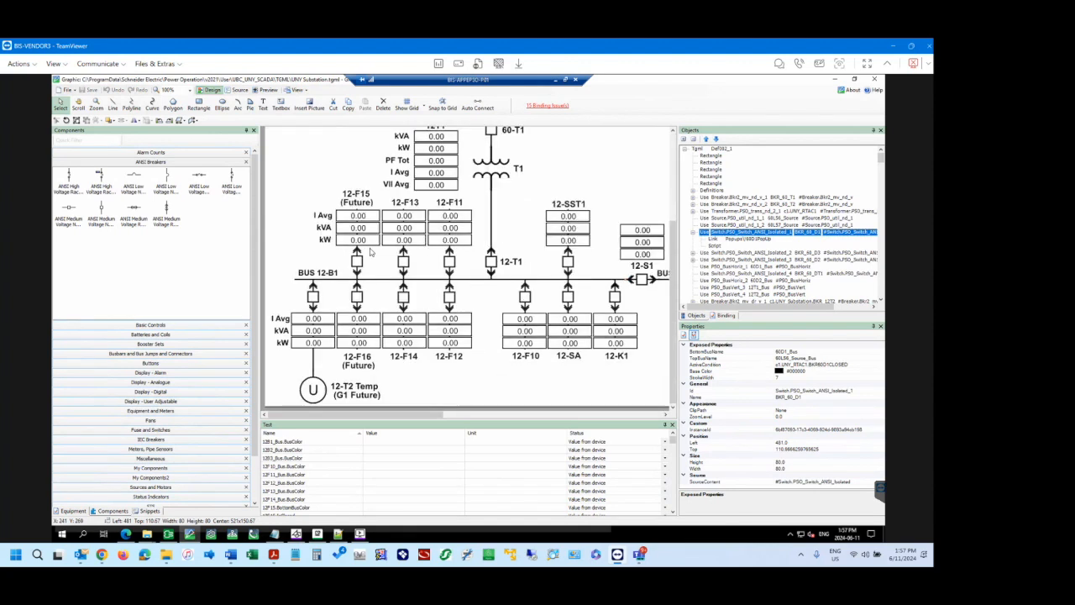
{"action": "left_click_drag", "start_coordinate": [438, 417], "coordinate": [523, 415]}
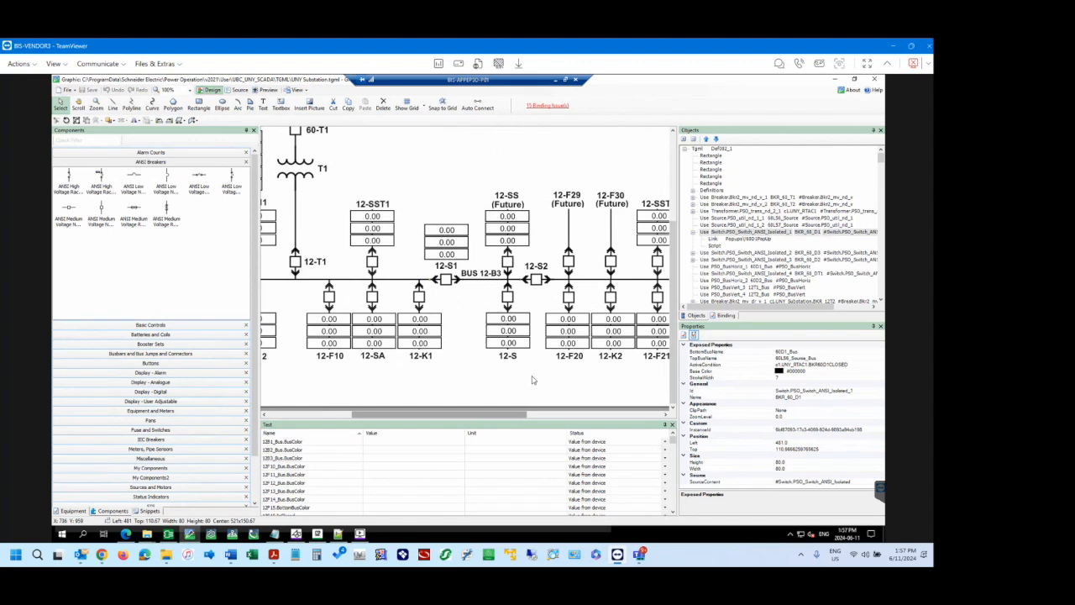
{"action": "left_click", "coordinate": [446, 282]}
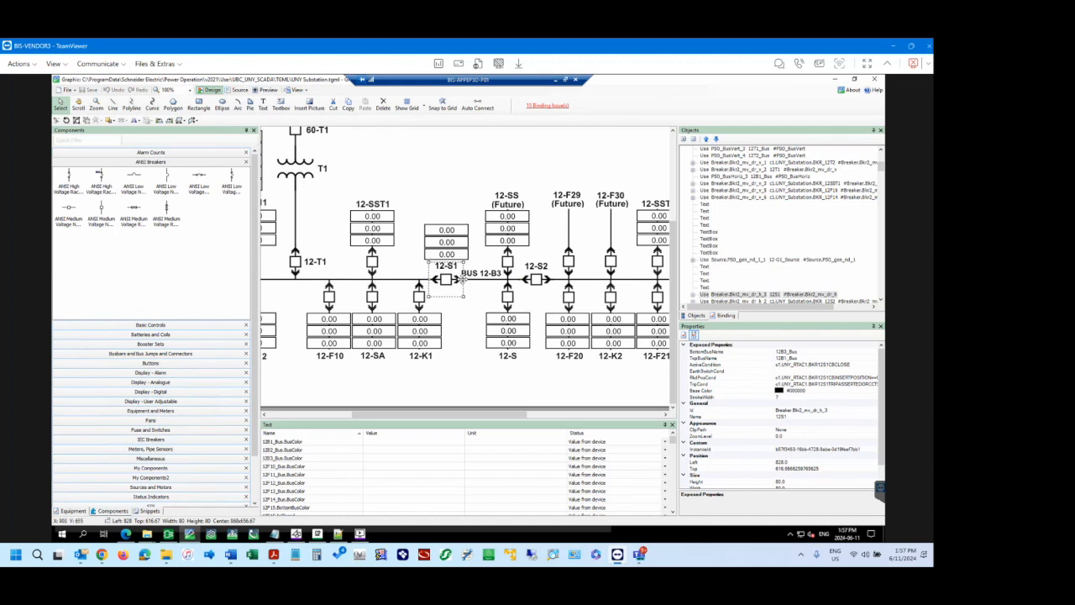
{"action": "left_click", "coordinate": [804, 358]}
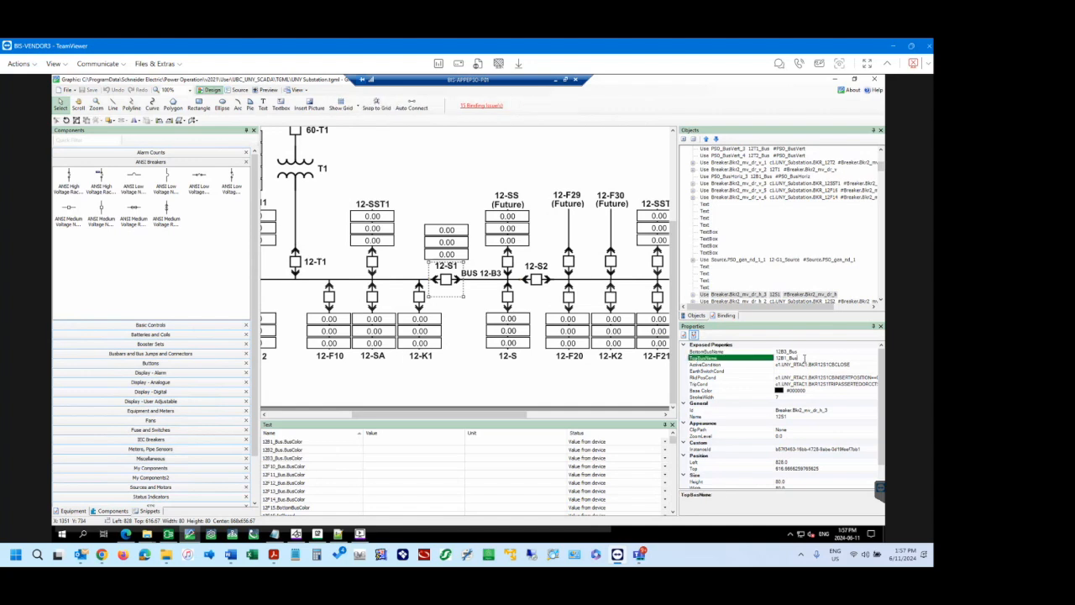
Examine the BottomBusName property of the 12-S1 breaker.
{"action": "left_click", "coordinate": [804, 351]}
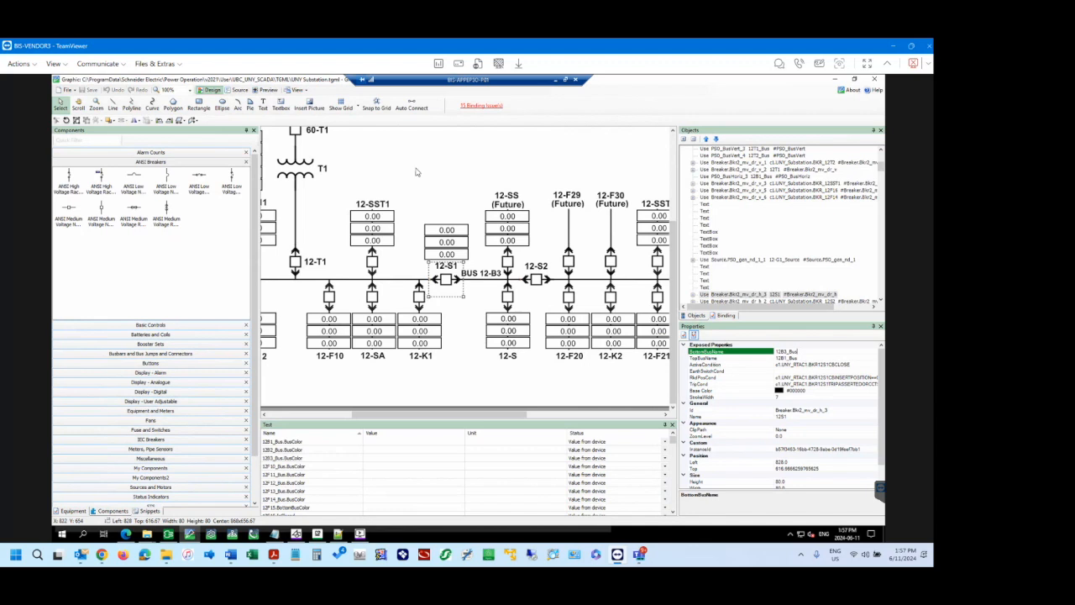
Copy and clear the ActiveCondition value of the 60D1 switch below the BCH 60L56 source, and save the diagram.
{"action": "left_click", "coordinate": [676, 157]}
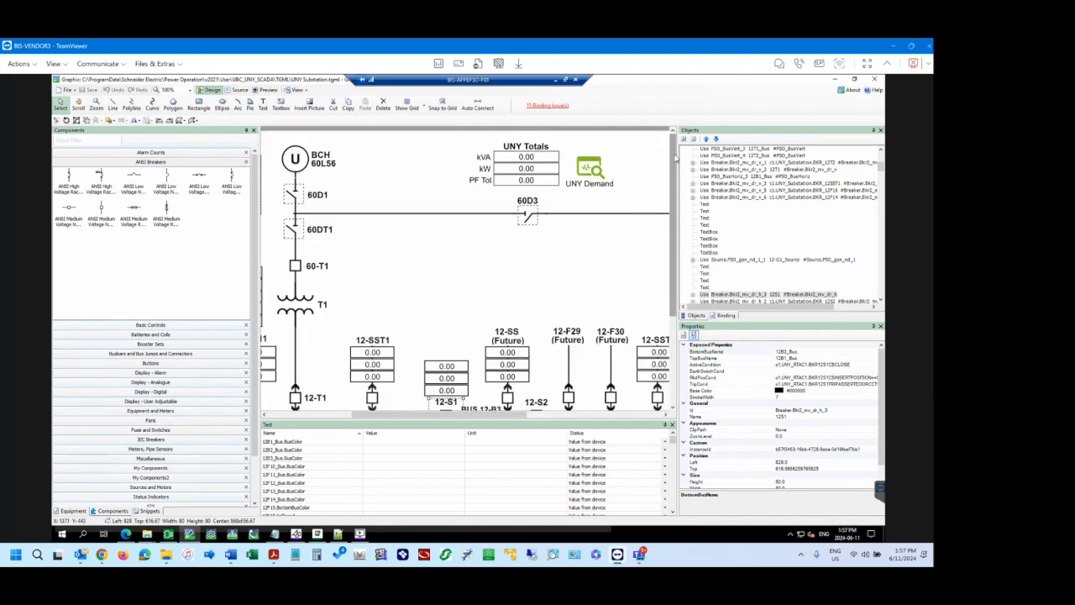
{"action": "left_click_drag", "start_coordinate": [463, 417], "coordinate": [336, 415]}
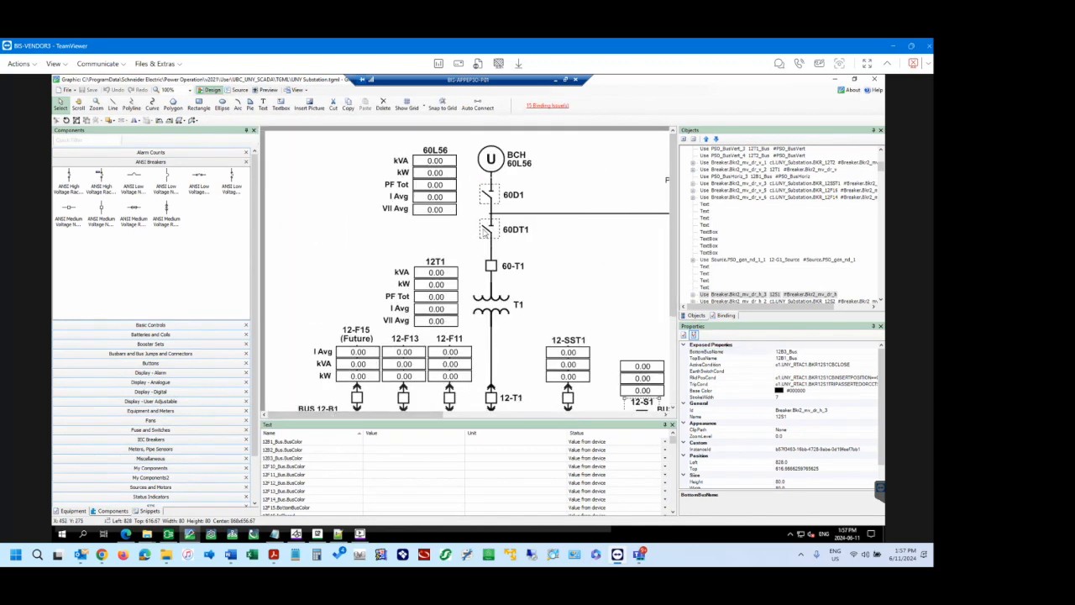
{"action": "left_click", "coordinate": [491, 196]}
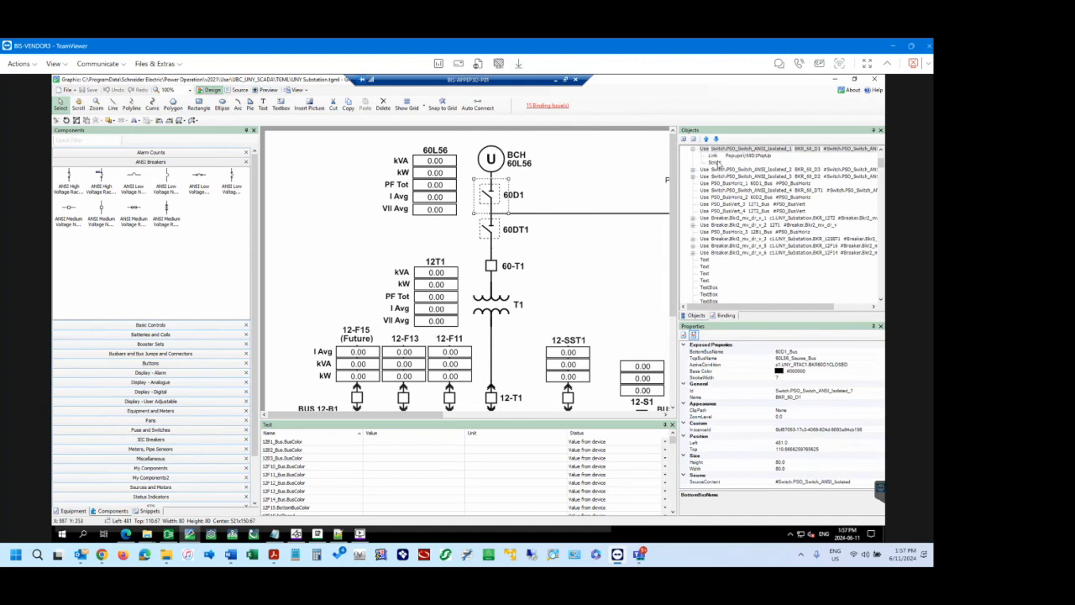
{"action": "scroll", "coordinate": [724, 173], "scroll_direction": "up", "scroll_amount": 1}
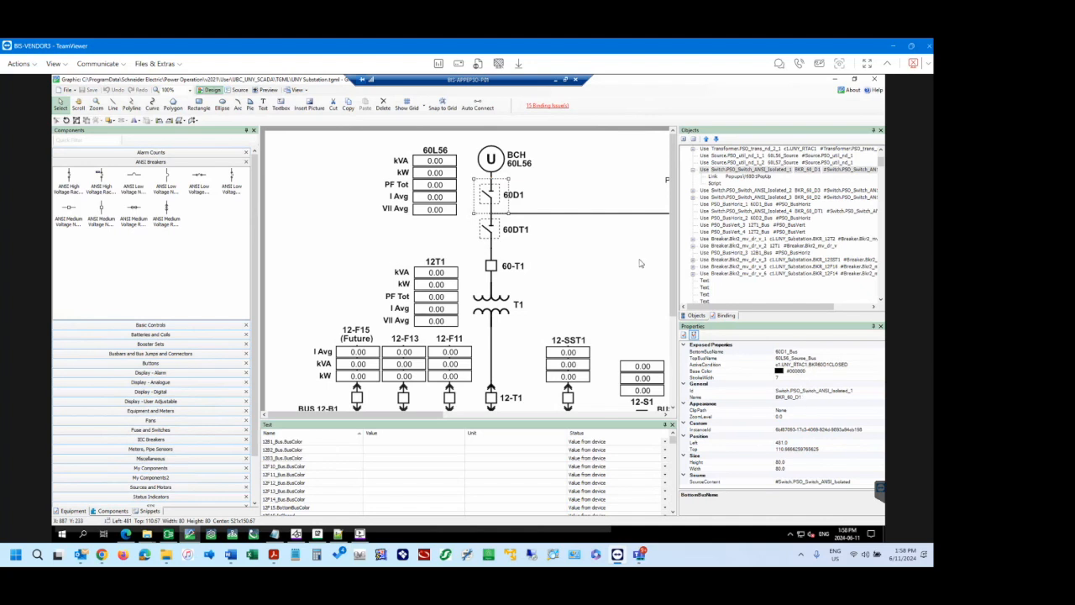
{"action": "left_click", "coordinate": [811, 367]}
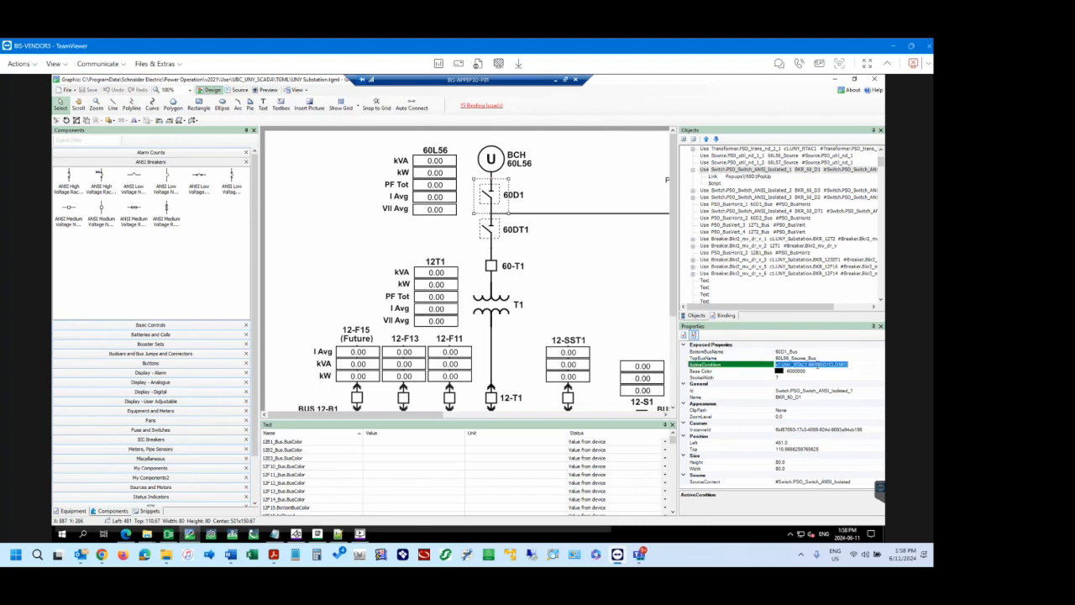
{"action": "key", "text": "Delete"}
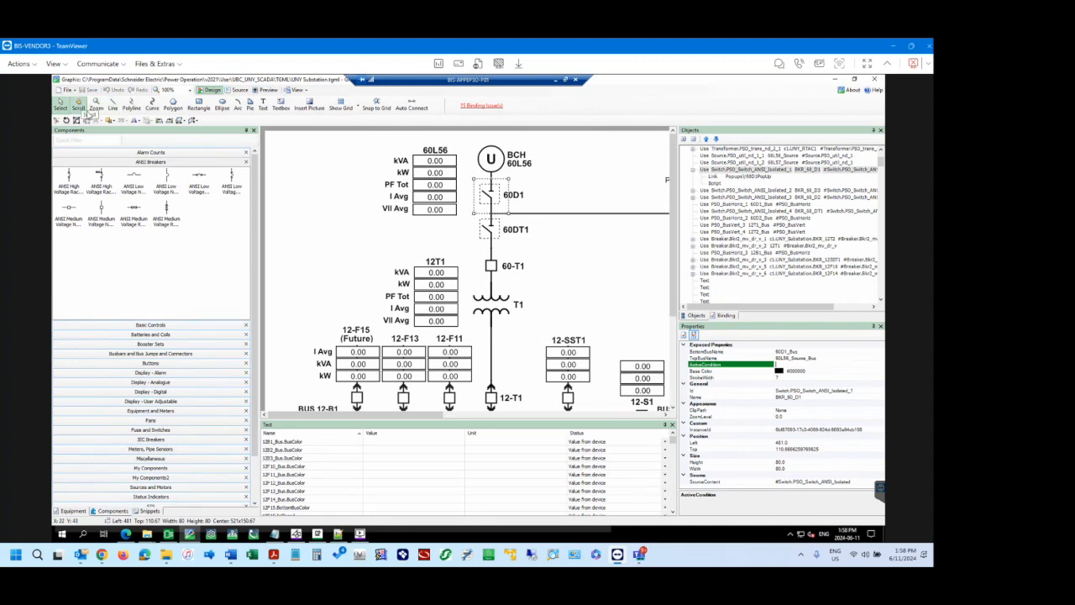
{"action": "left_click", "coordinate": [283, 217]}
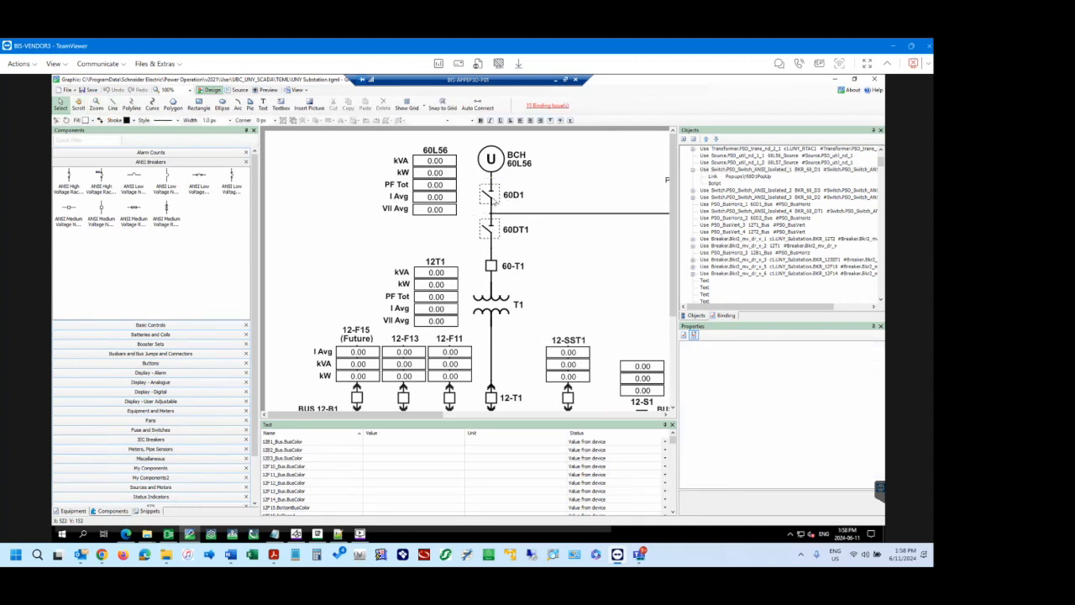
{"action": "left_click", "coordinate": [495, 199]}
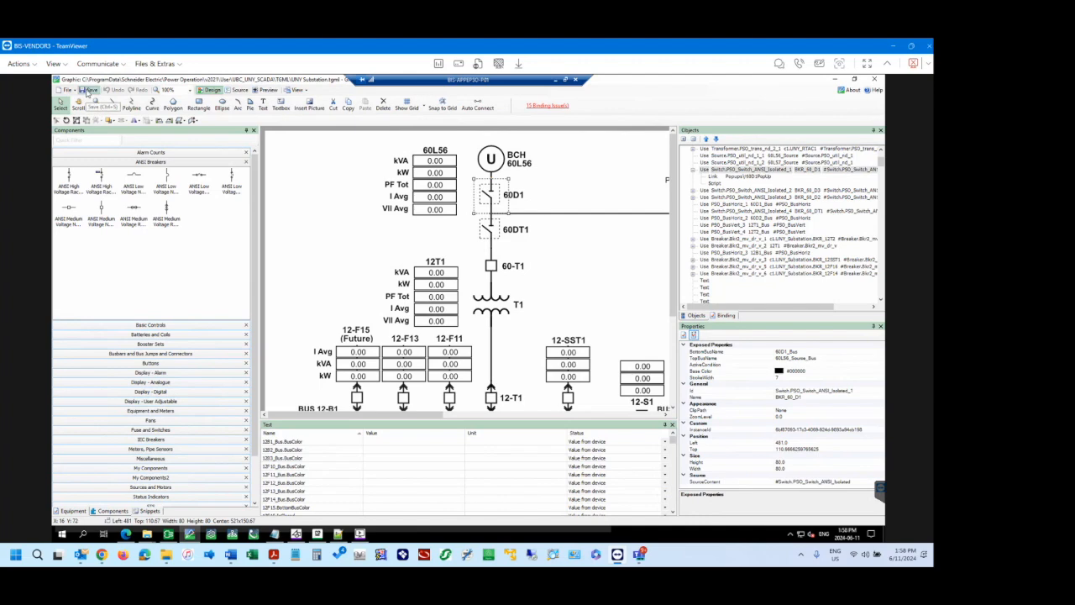
{"action": "left_click", "coordinate": [88, 91]}
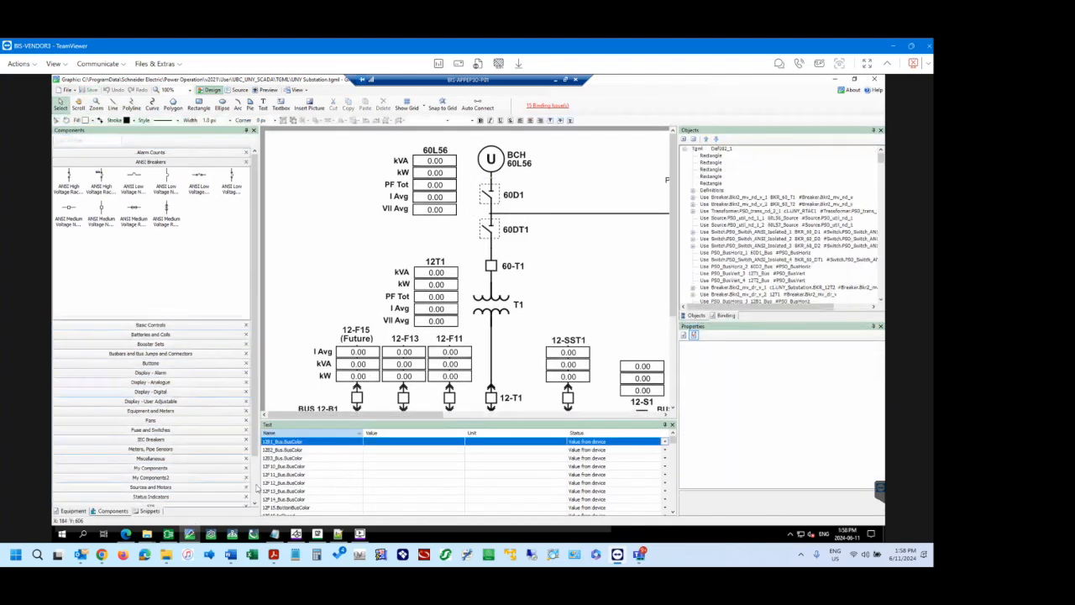
Switch to the Power Operation web page, reload the UNY Substation diagram and inspect the 60D1 switch up close.
{"action": "left_click", "coordinate": [125, 534]}
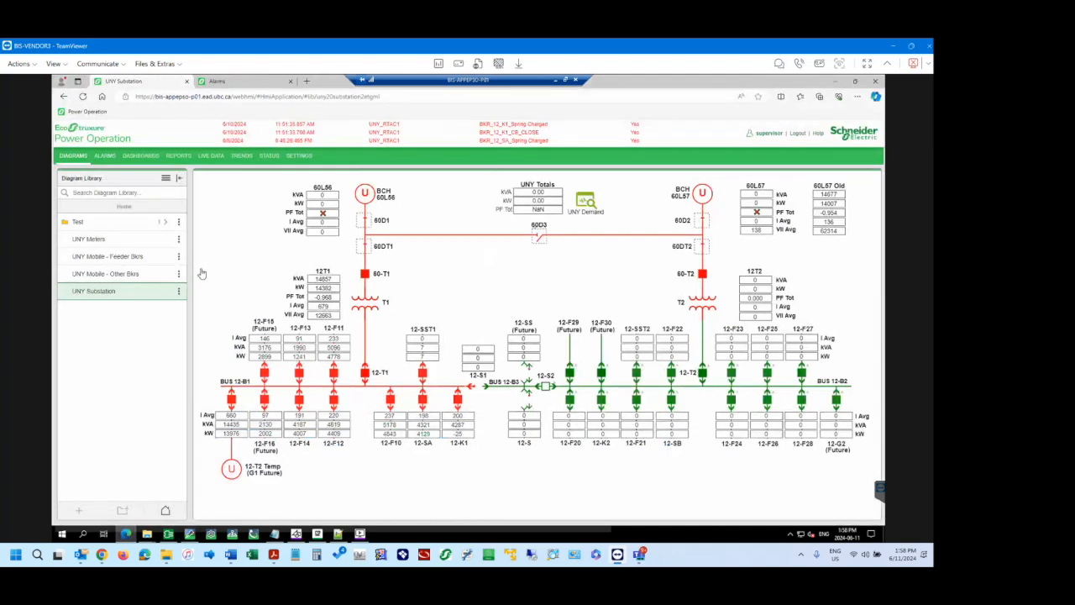
{"action": "left_click", "coordinate": [82, 95]}
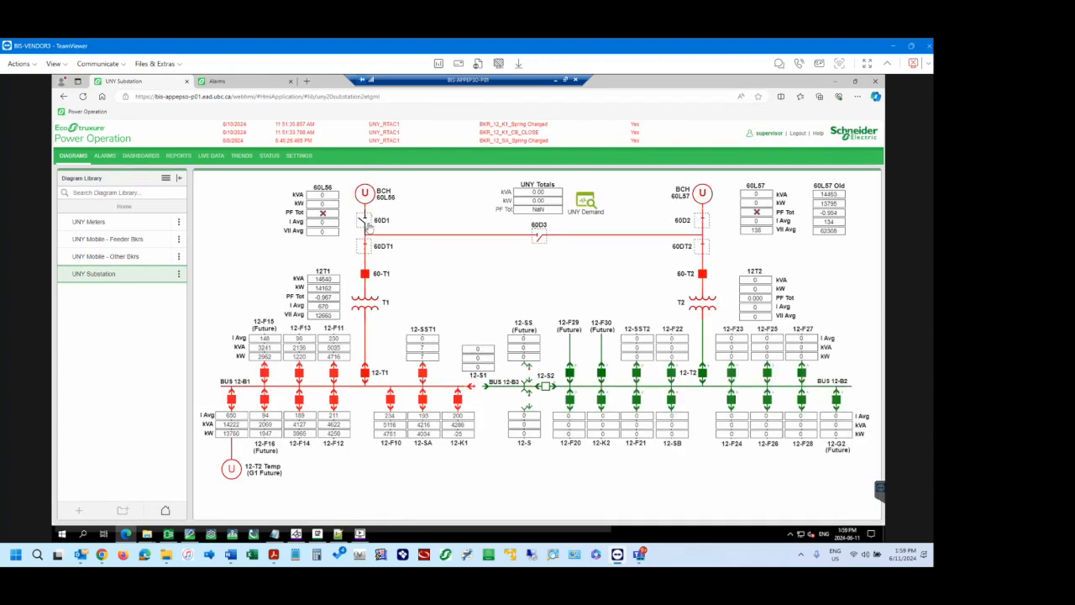
{"action": "scroll", "coordinate": [360, 222], "scroll_direction": "up", "scroll_amount": 6}
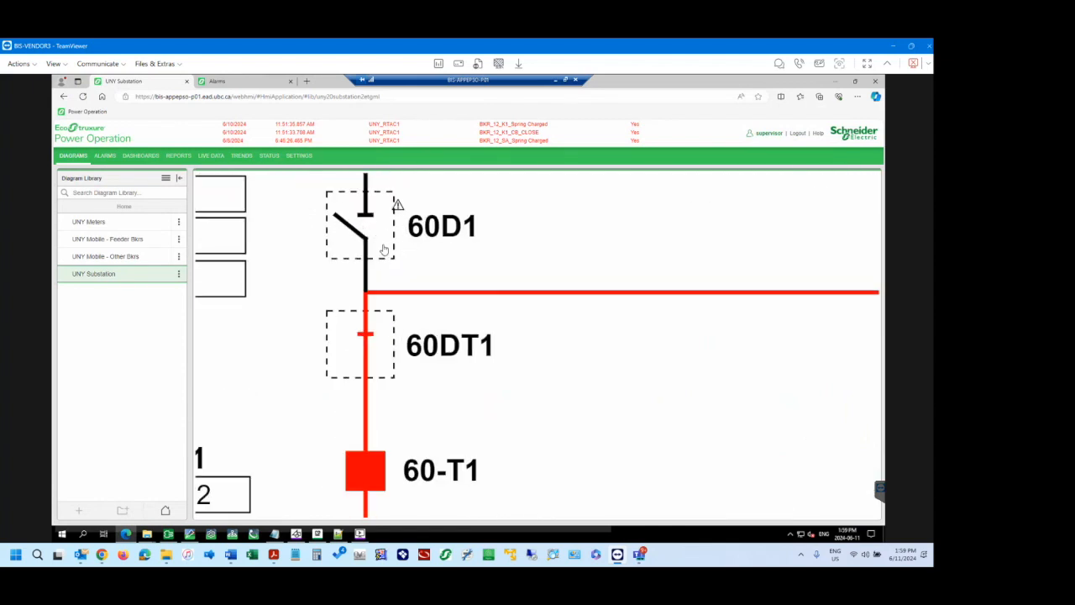
{"action": "scroll", "coordinate": [380, 252], "scroll_direction": "up", "scroll_amount": 1}
{"action": "scroll", "coordinate": [378, 256], "scroll_direction": "down", "scroll_amount": 3}
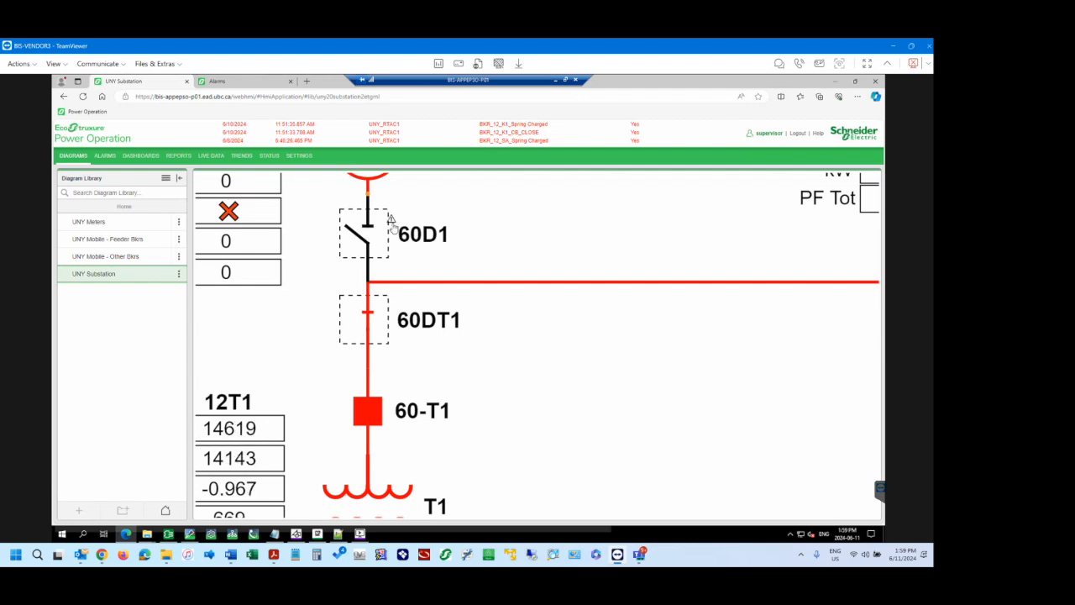
Return to the graphics editor, restore the 60D1 switch's ActiveCondition to c1.UNY_RTAC1.BKR60D1CLOSED and save the diagram.
{"action": "left_click", "coordinate": [190, 534]}
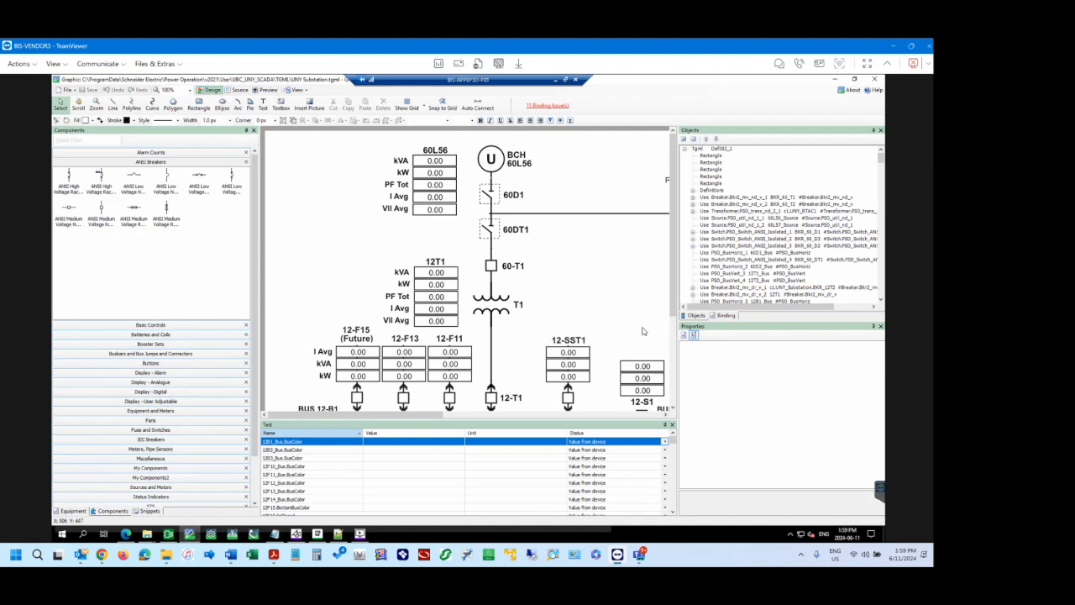
{"action": "left_click", "coordinate": [498, 196]}
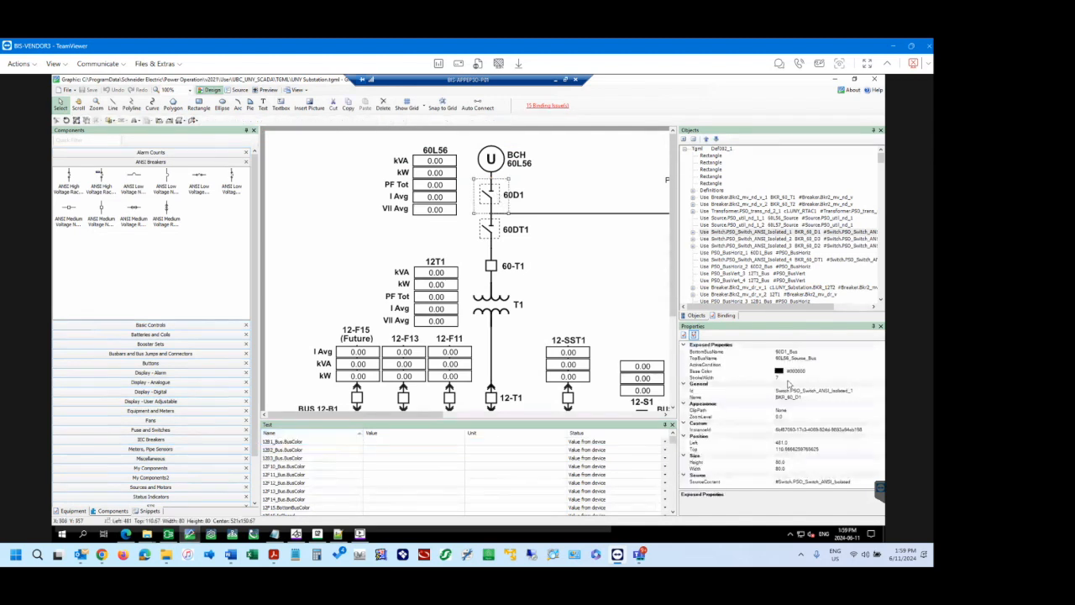
{"action": "left_click", "coordinate": [804, 367]}
{"action": "type", "text": "s1 UNY_RTAC1.BKR60D1CLOSED"}
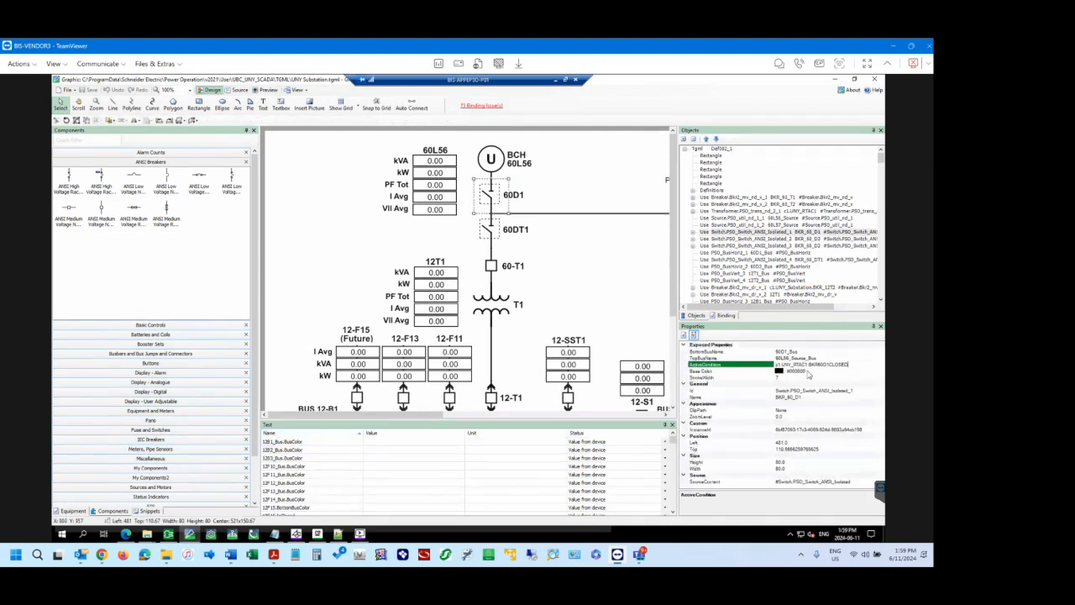
{"action": "left_click", "coordinate": [839, 359]}
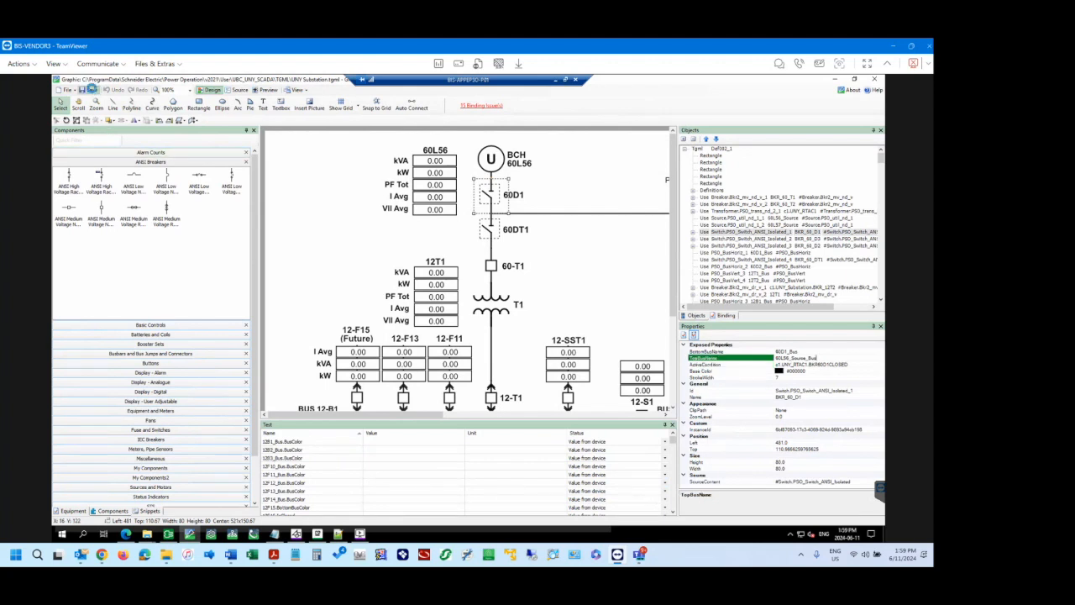
{"action": "left_click", "coordinate": [92, 89]}
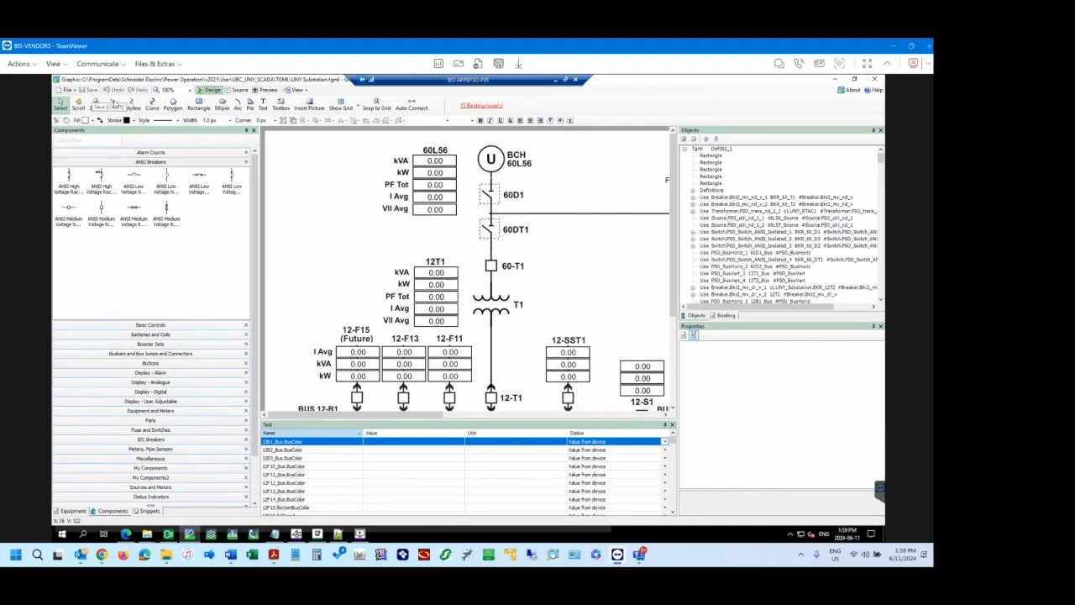
Switch to the Power Operation web page and reload the UNY Substation diagram to check the 60D1 switch and line colors.
{"action": "left_click", "coordinate": [126, 535]}
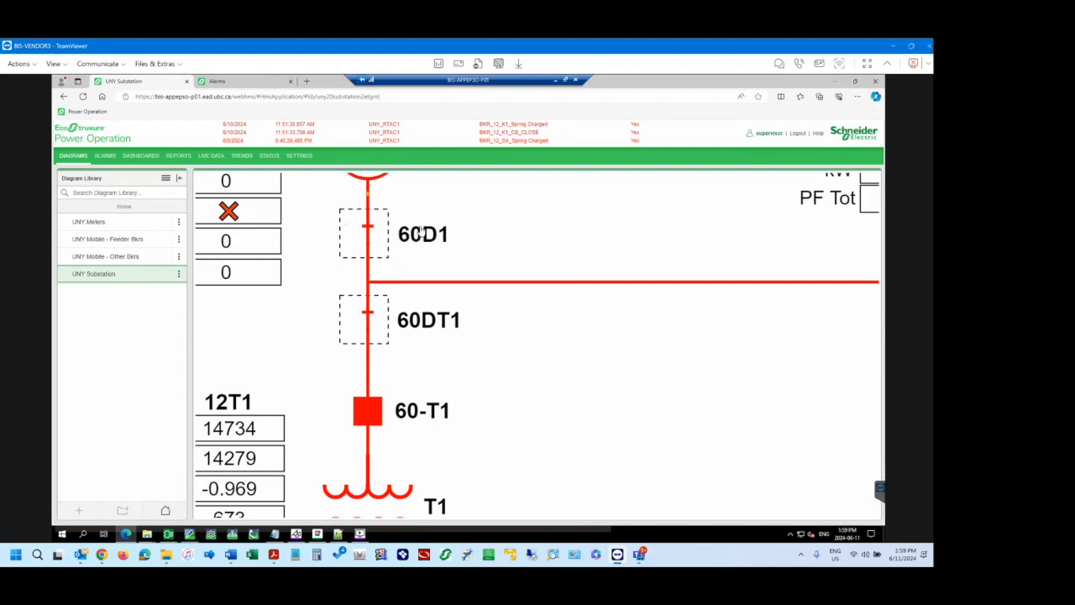
{"action": "left_click", "coordinate": [84, 96]}
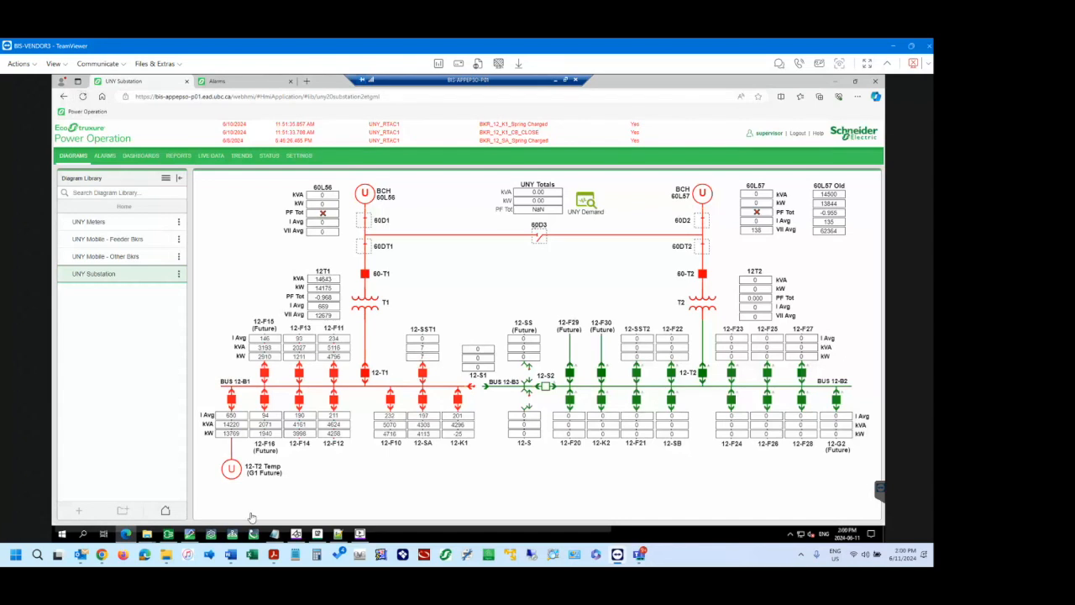
Return to the graphics editor and examine the full ActiveCondition tag of the 60D1 switch.
{"action": "left_click", "coordinate": [191, 538]}
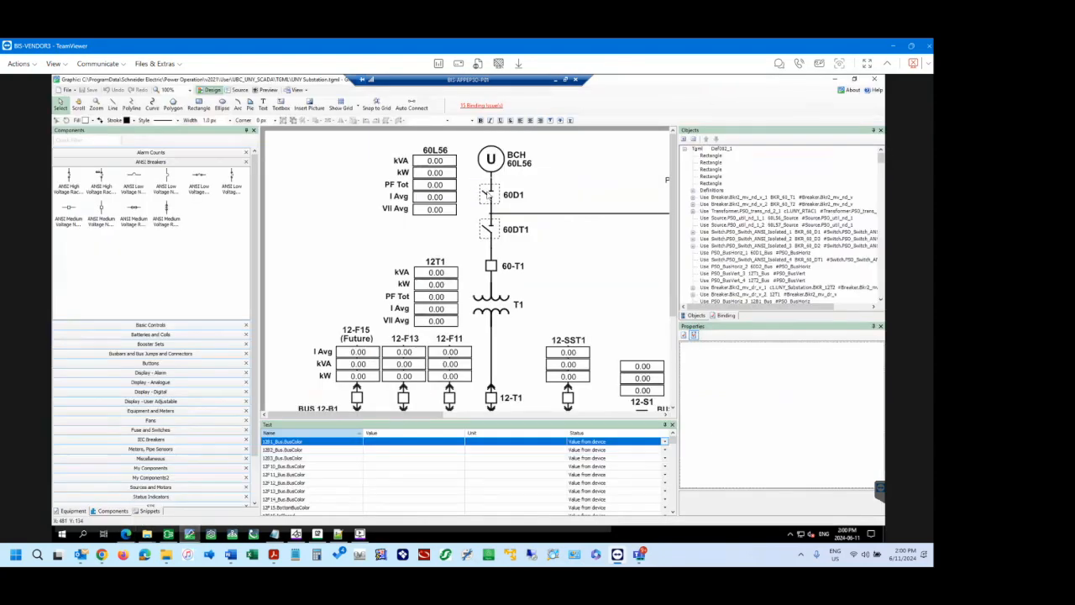
{"action": "left_click", "coordinate": [492, 196]}
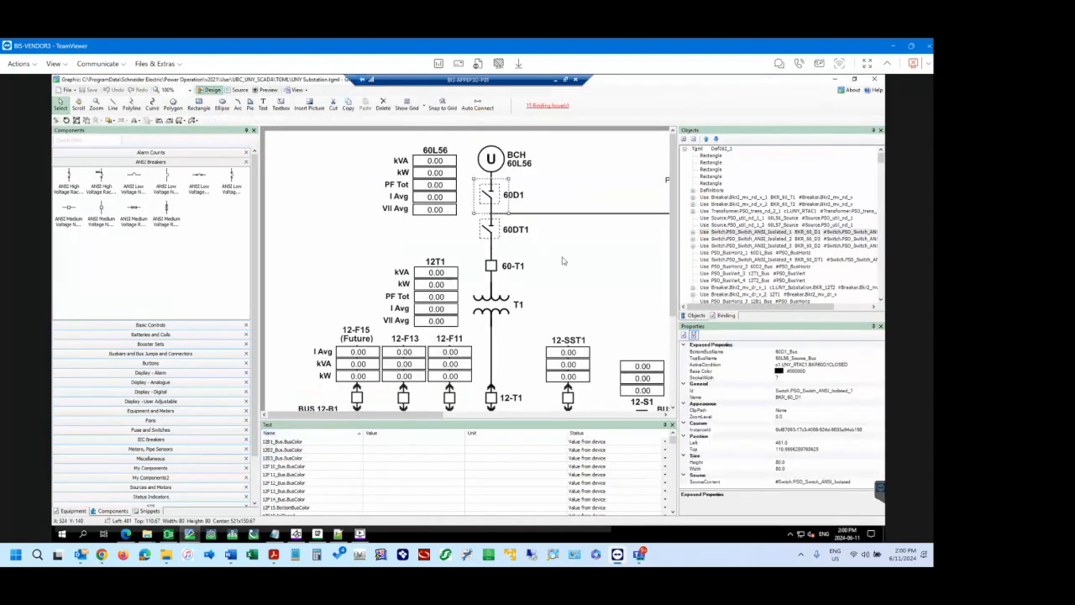
{"action": "left_click", "coordinate": [832, 364]}
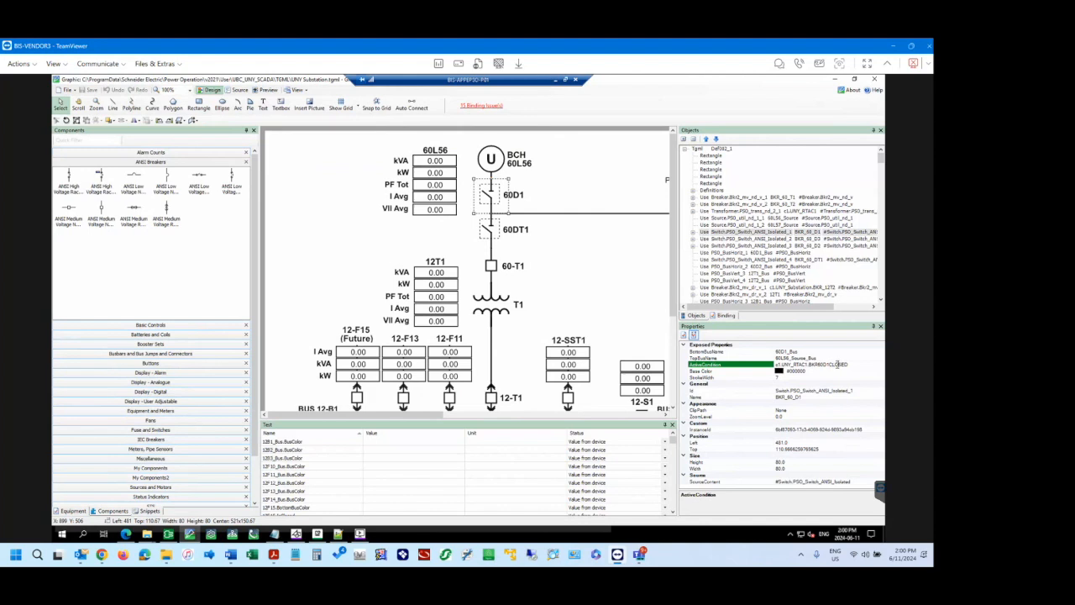
{"action": "left_click", "coordinate": [832, 364]}
{"action": "left_click", "coordinate": [851, 365]}
{"action": "key", "text": "shift+Home"}
{"action": "left_click", "coordinate": [857, 364]}
Expand the 60D1 switch in the object tree and browse its binding list with all equipment shown.
{"action": "left_click", "coordinate": [693, 232]}
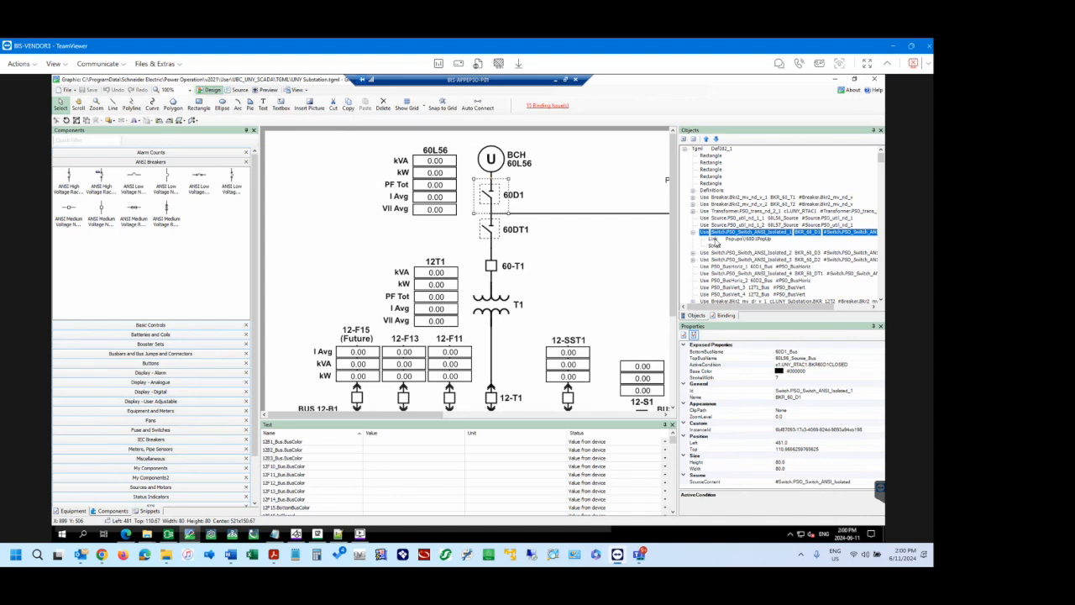
{"action": "left_click", "coordinate": [724, 315]}
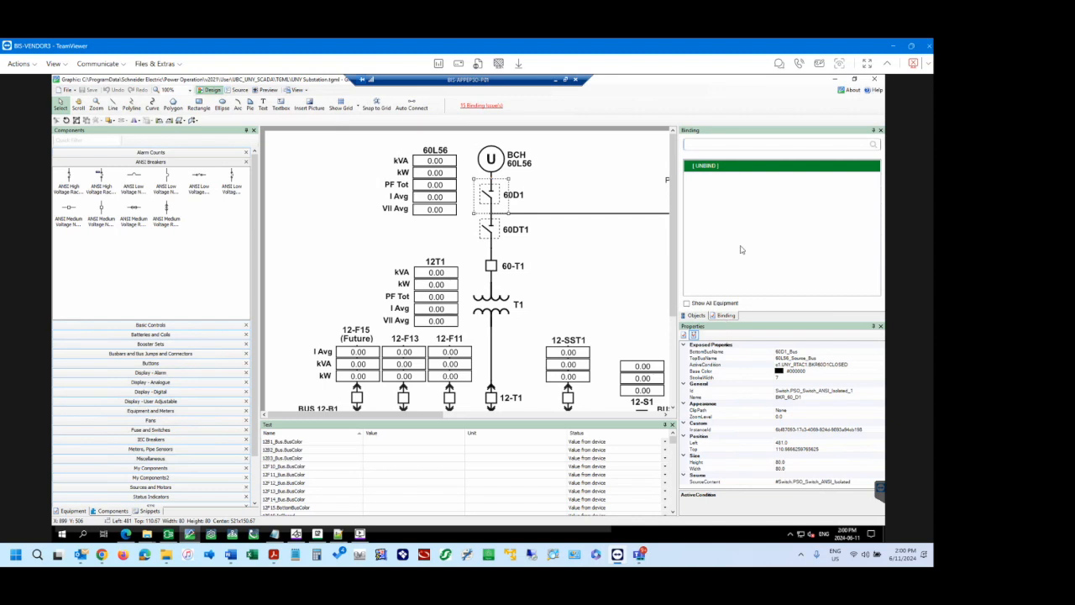
{"action": "left_click", "coordinate": [686, 303]}
{"action": "scroll", "coordinate": [736, 236], "scroll_direction": "down", "scroll_amount": 3}
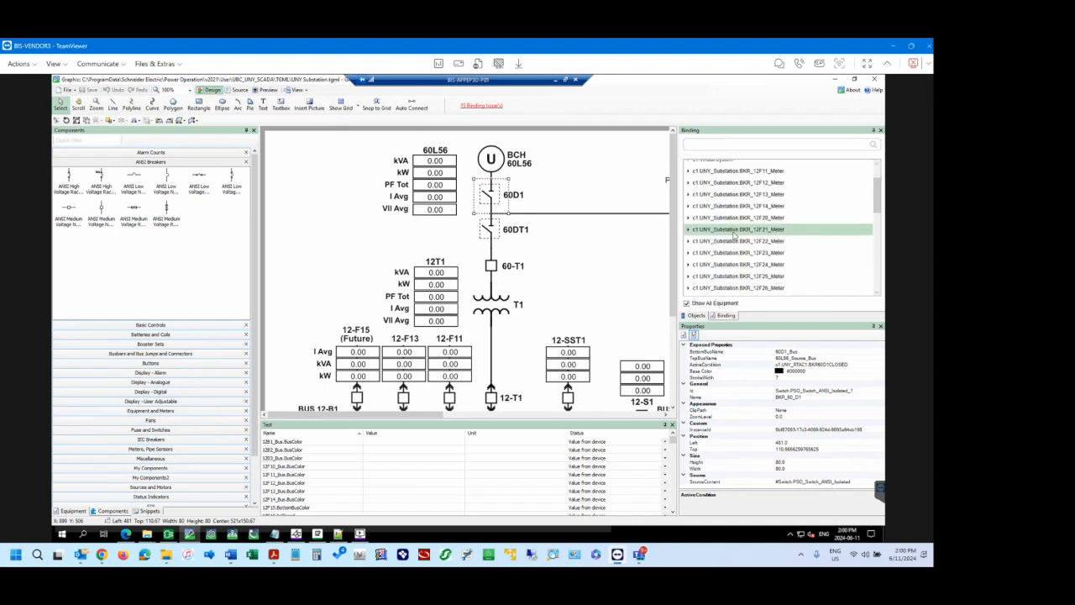
{"action": "scroll", "coordinate": [735, 236], "scroll_direction": "down", "scroll_amount": 3}
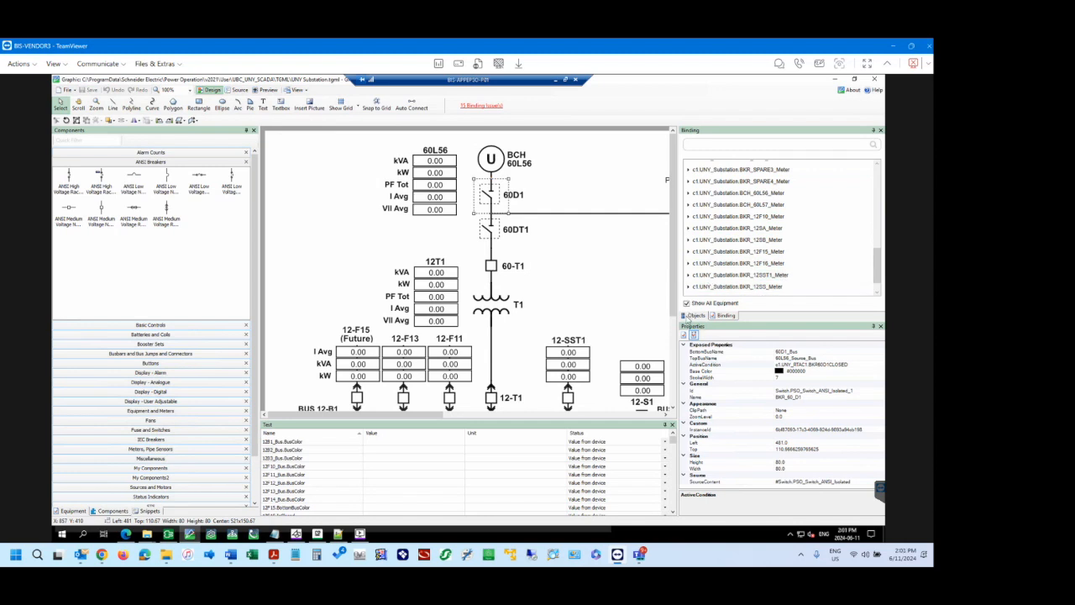
{"action": "left_click", "coordinate": [694, 315]}
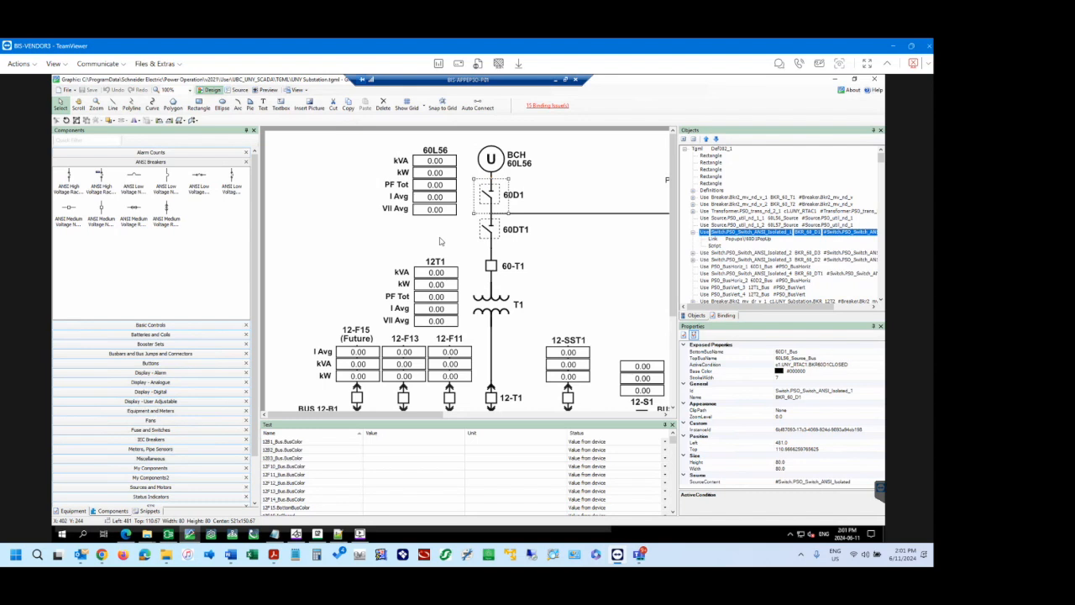
Reselect the 60D1 switch and inspect the popup link and script nested under it in the object tree.
{"action": "left_click", "coordinate": [311, 243]}
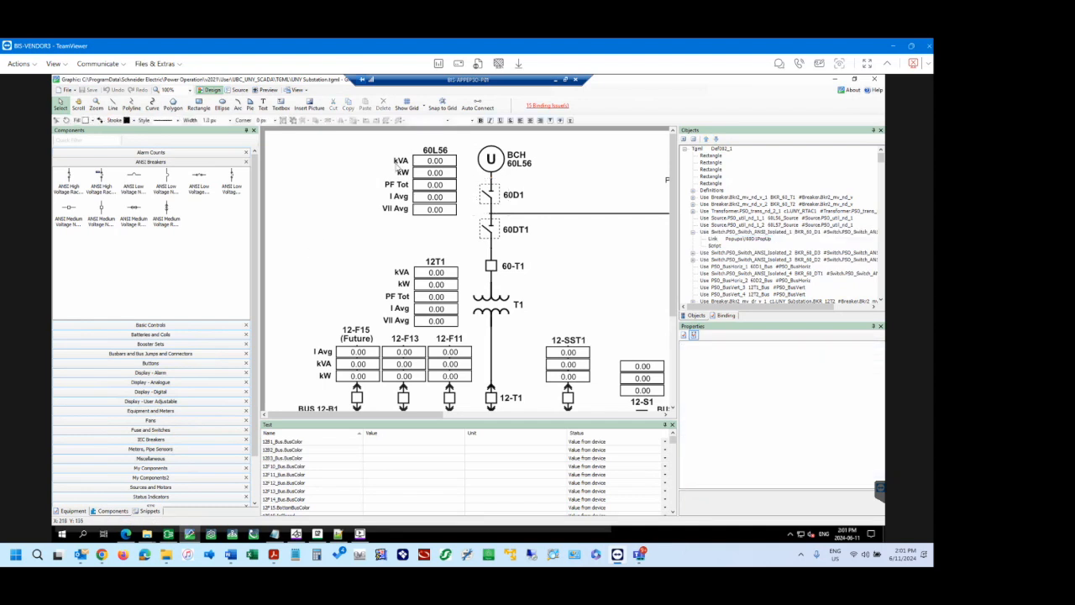
{"action": "left_click", "coordinate": [494, 199]}
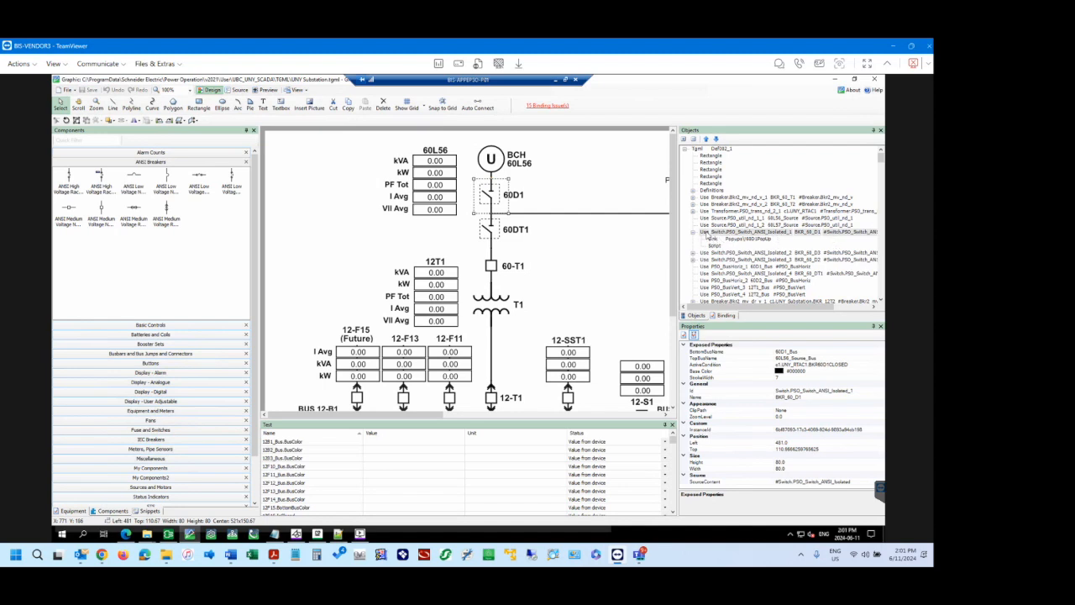
{"action": "left_click", "coordinate": [713, 240]}
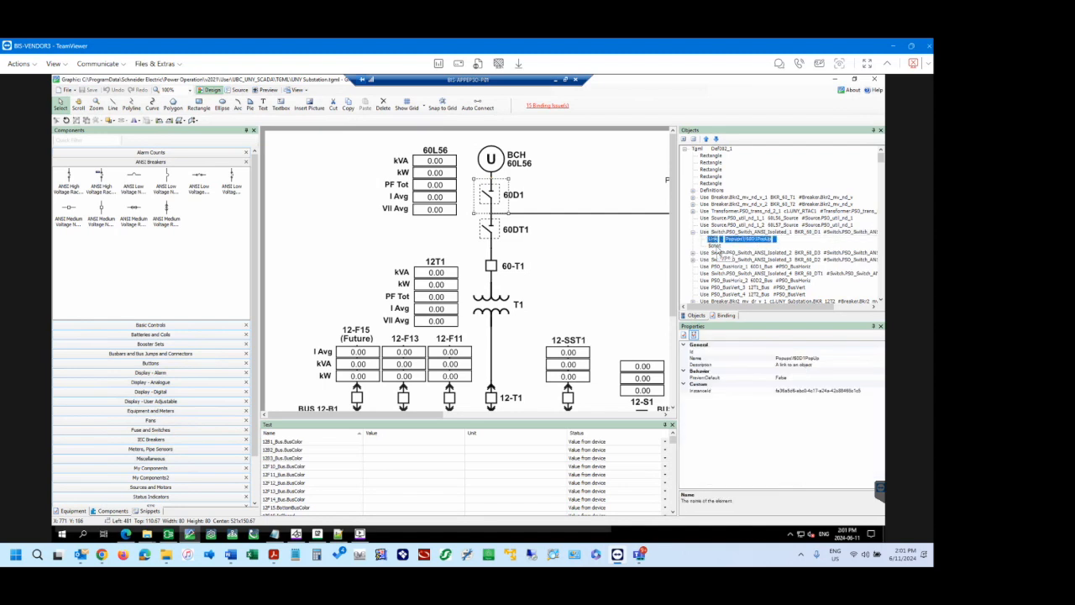
{"action": "left_click", "coordinate": [715, 246]}
{"action": "left_click", "coordinate": [714, 241]}
Place an ANSI medium voltage rackable vertical breaker on the blank area beside the 60L56 readings and examine its bus name and condition properties.
{"action": "left_click_drag", "start_coordinate": [165, 213], "coordinate": [318, 199]}
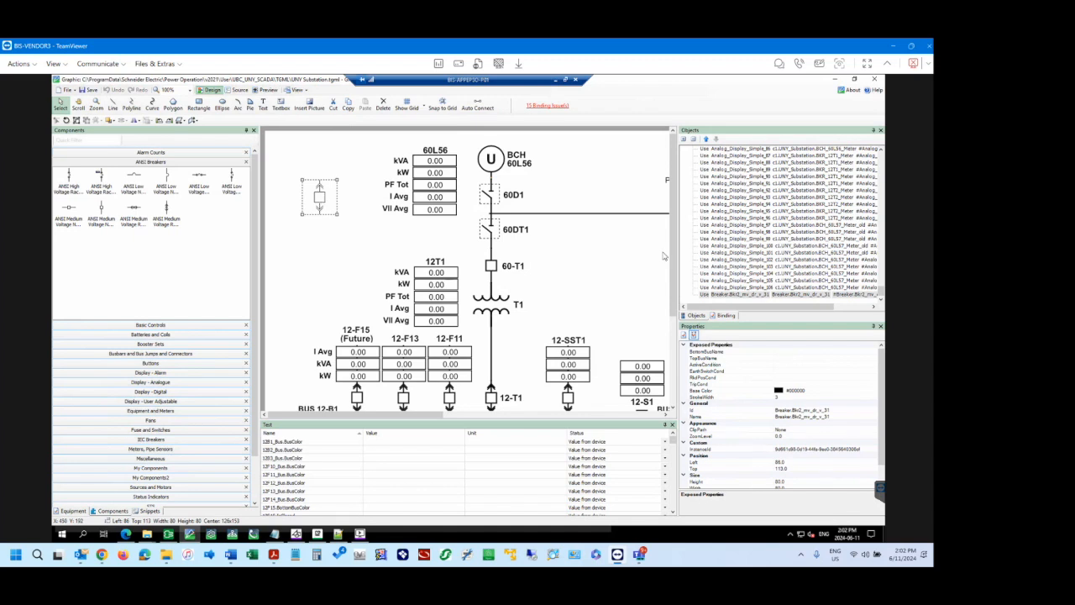
{"action": "left_click", "coordinate": [705, 295]}
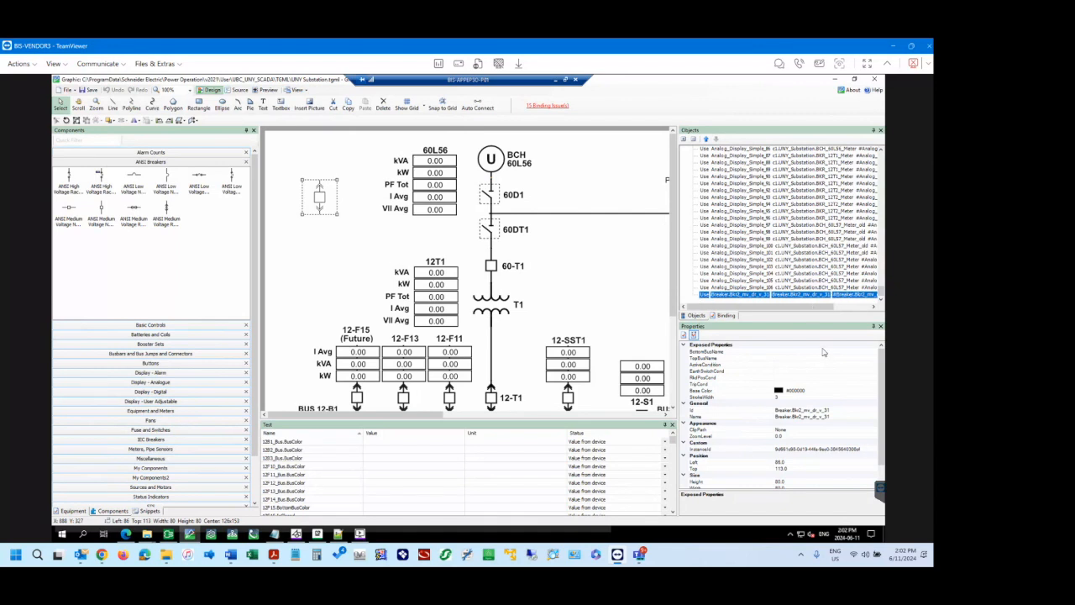
{"action": "left_click", "coordinate": [786, 351]}
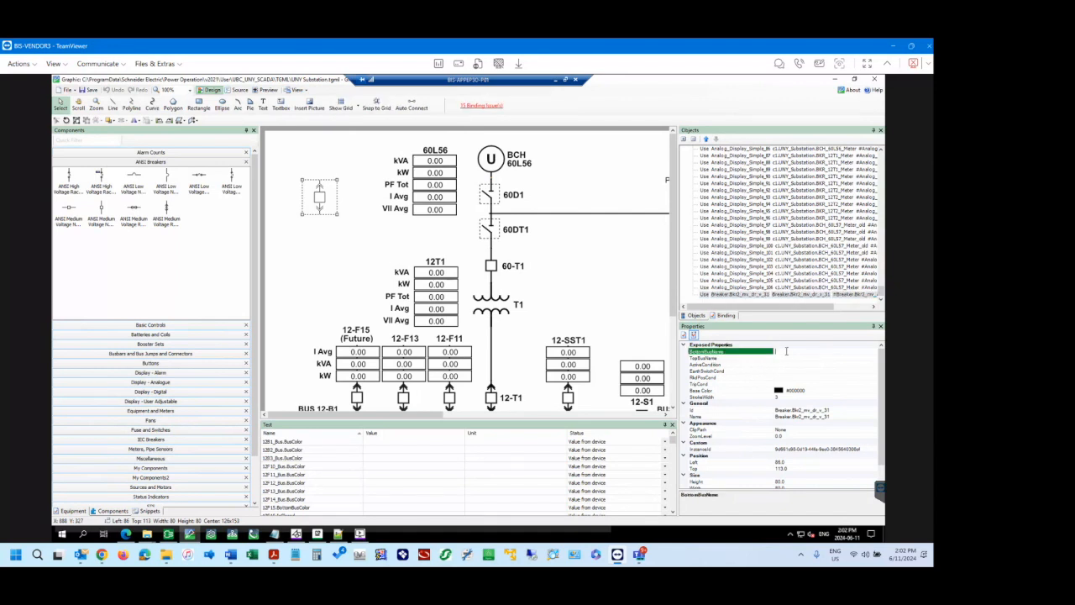
{"action": "left_click", "coordinate": [791, 359]}
{"action": "left_click", "coordinate": [794, 364]}
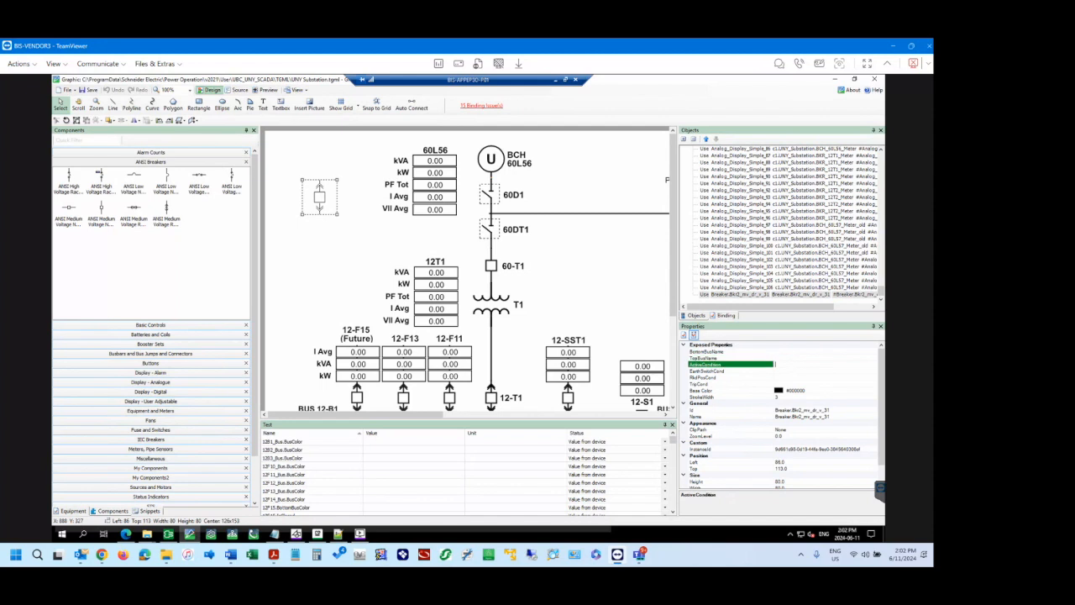
{"action": "left_click", "coordinate": [797, 372]}
{"action": "left_click", "coordinate": [810, 378]}
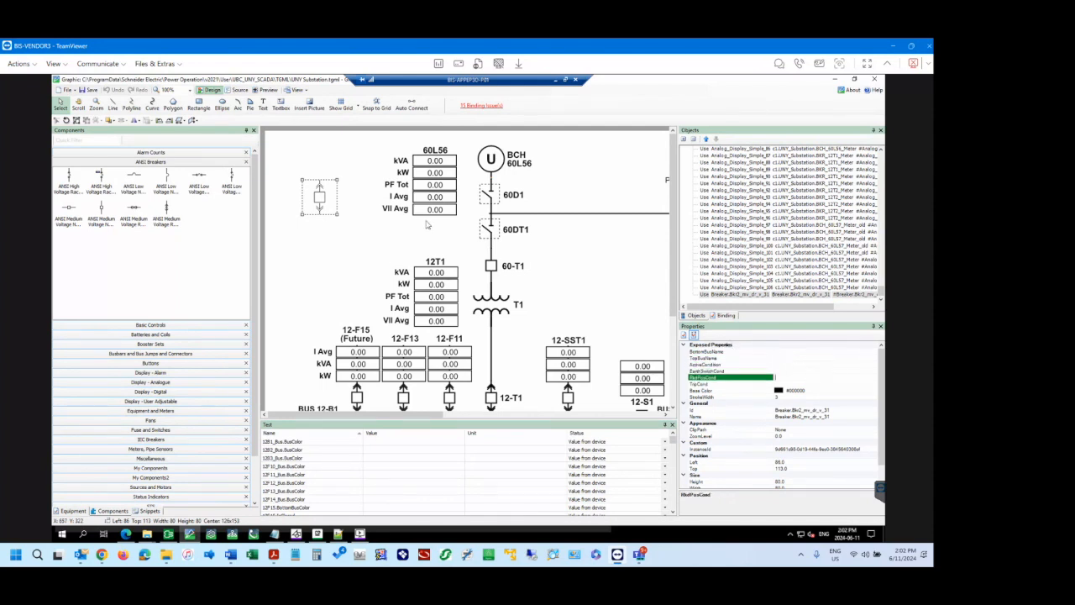
Delete the newly placed breaker beside the 60L56 readings.
{"action": "left_click", "coordinate": [311, 160]}
{"action": "left_click", "coordinate": [321, 200]}
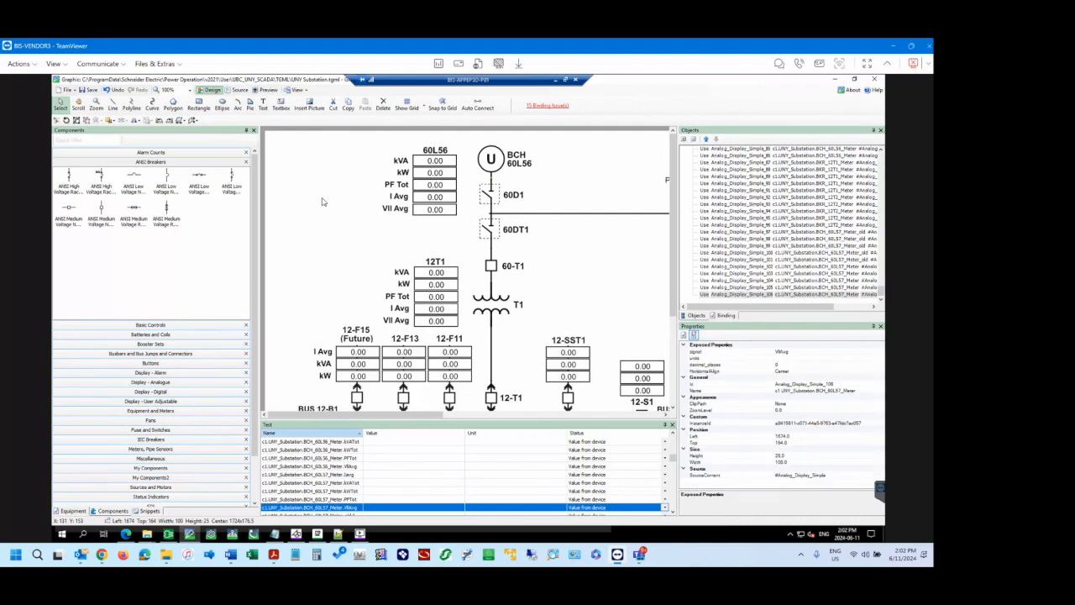
{"action": "key", "text": "Delete"}
Select the 60D1 switch and look up the Pop-Up entry among the basic snippets.
{"action": "left_click", "coordinate": [486, 198]}
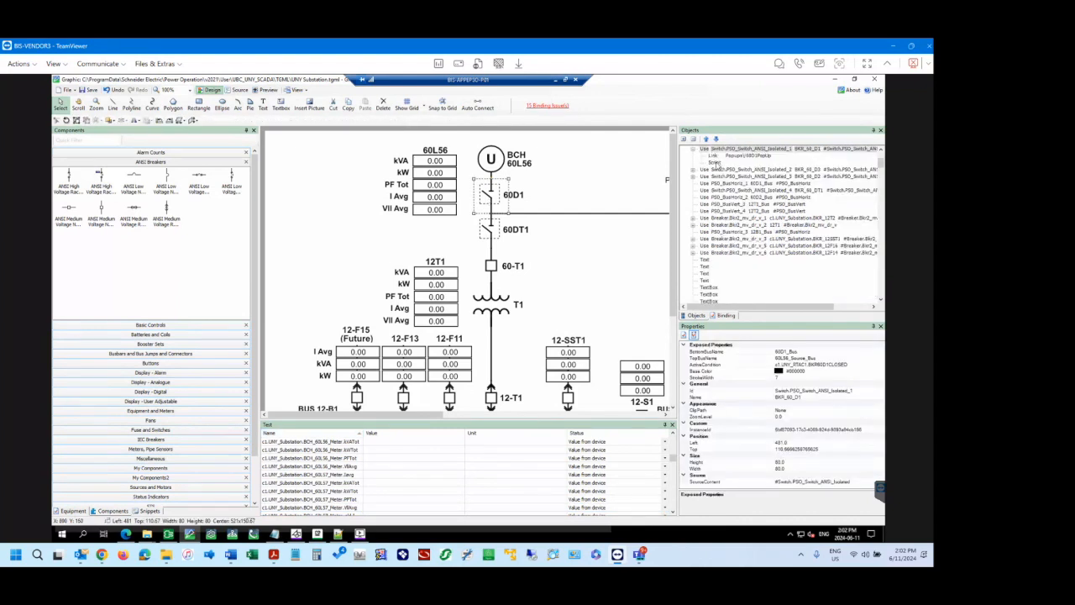
{"action": "left_click", "coordinate": [150, 510]}
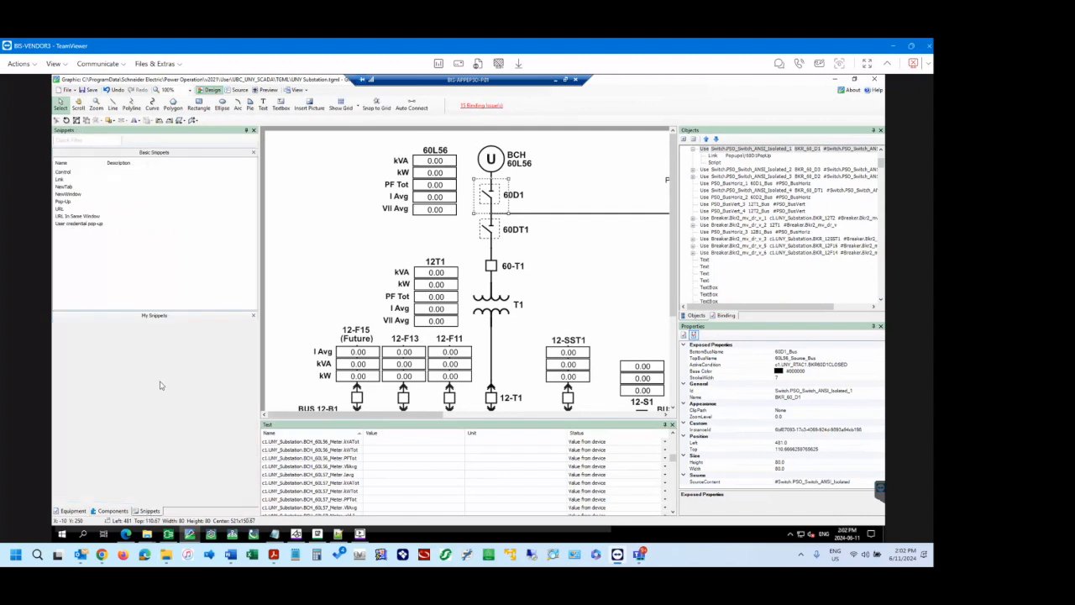
{"action": "left_click", "coordinate": [66, 203]}
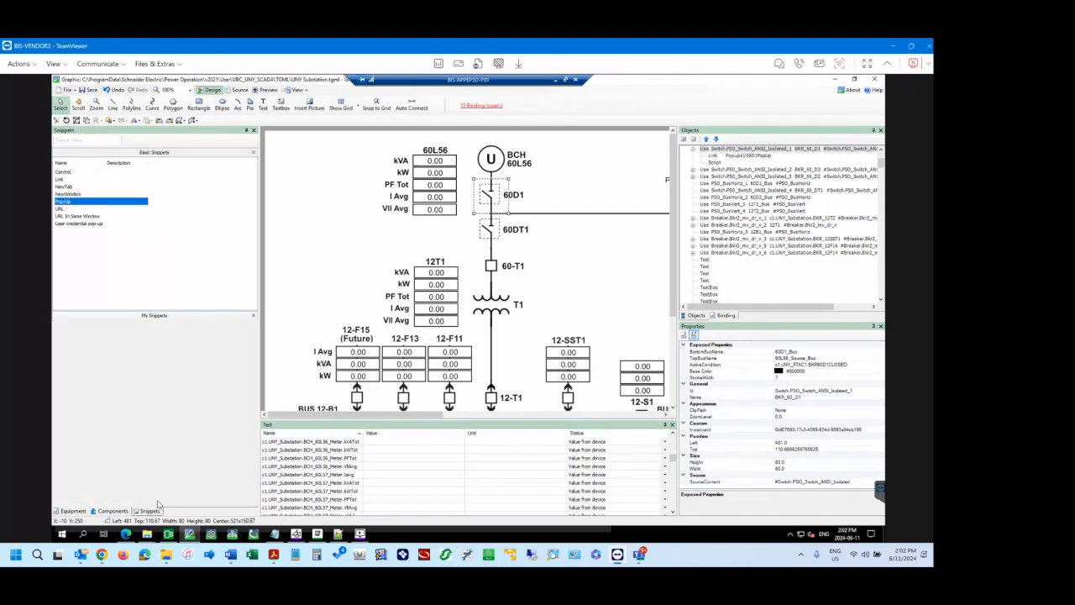
{"action": "left_click", "coordinate": [299, 190]}
Place another ANSI medium voltage rackable vertical breaker beside the 60L56 readings and attach the Pop-Up snippet to it.
{"action": "left_click", "coordinate": [113, 510]}
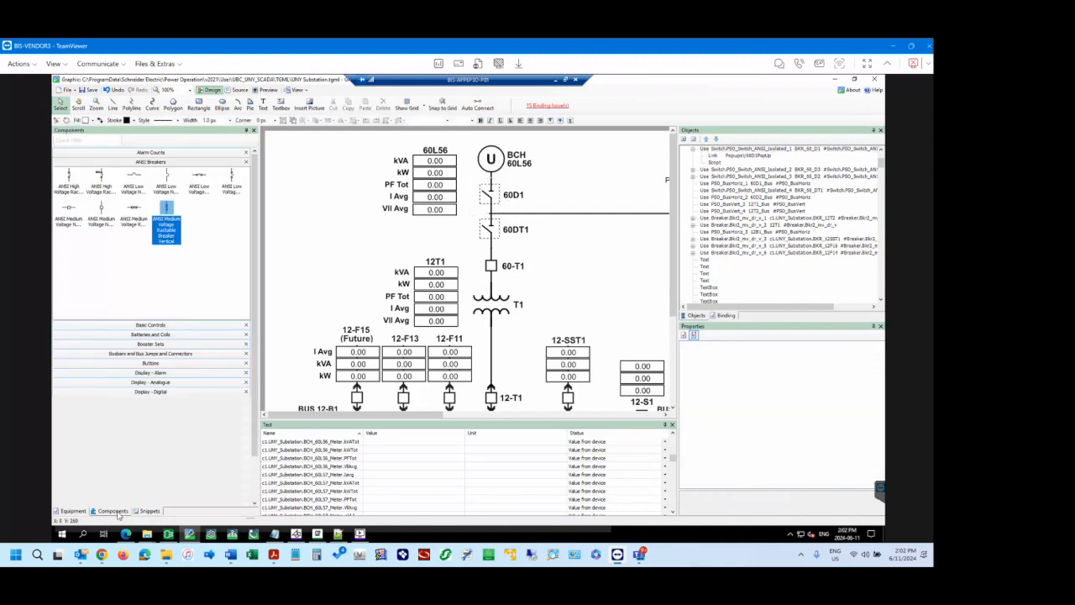
{"action": "left_click_drag", "start_coordinate": [168, 215], "coordinate": [299, 191]}
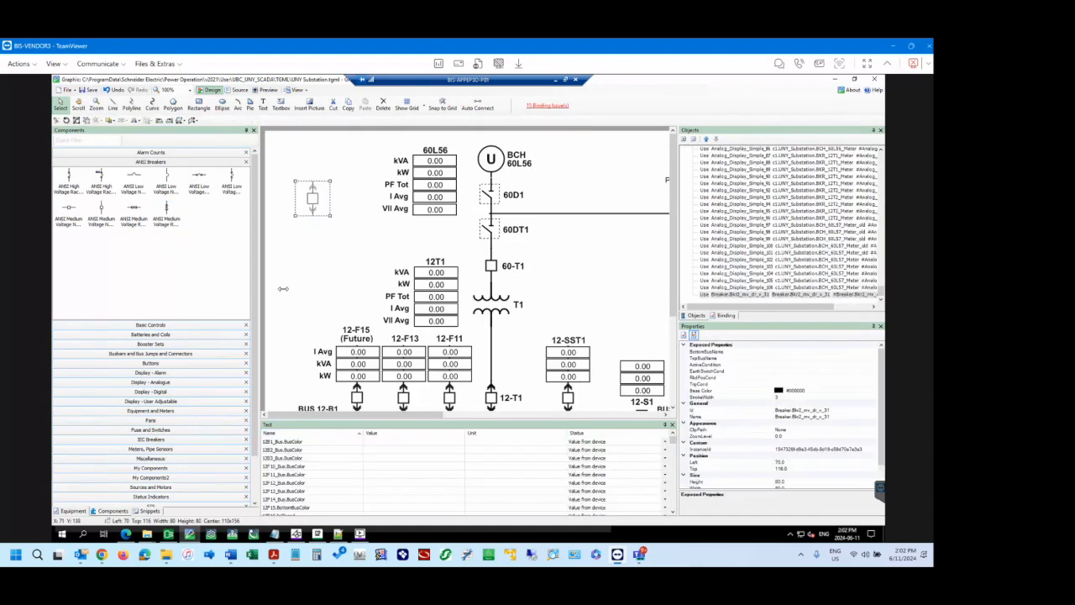
{"action": "left_click", "coordinate": [150, 511]}
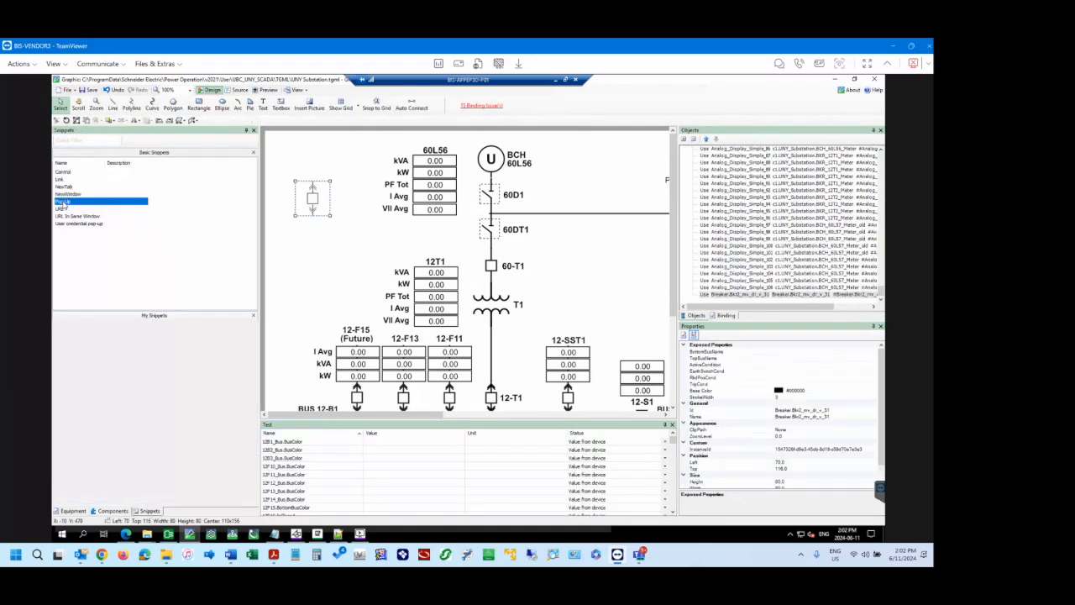
{"action": "left_click_drag", "start_coordinate": [66, 208], "coordinate": [310, 199]}
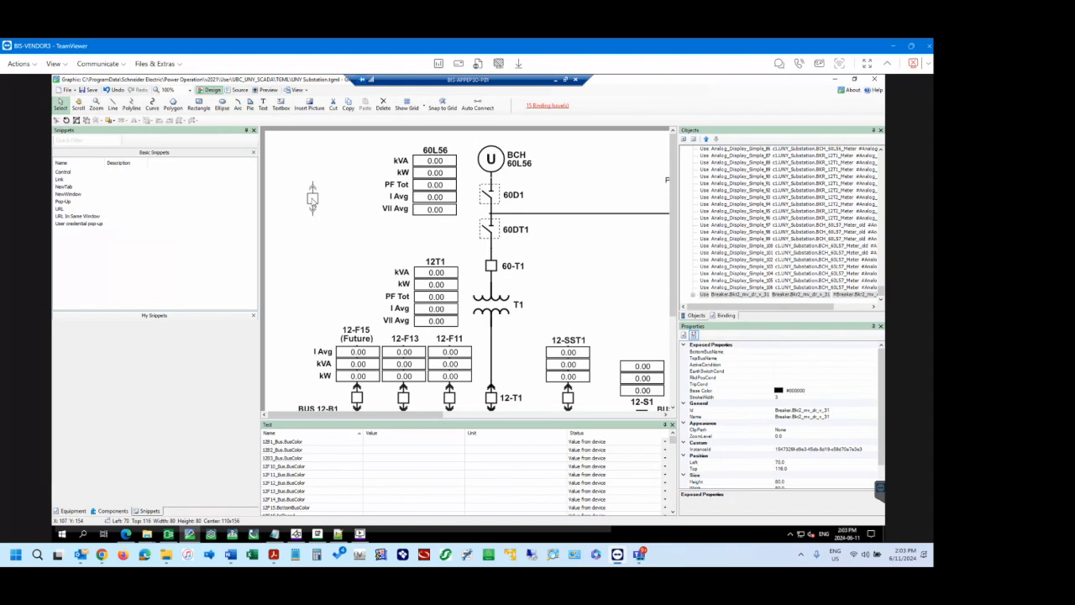
Expand the new breaker in the object tree and inspect the name of its popup link.
{"action": "left_click", "coordinate": [313, 202]}
{"action": "left_click", "coordinate": [694, 297]}
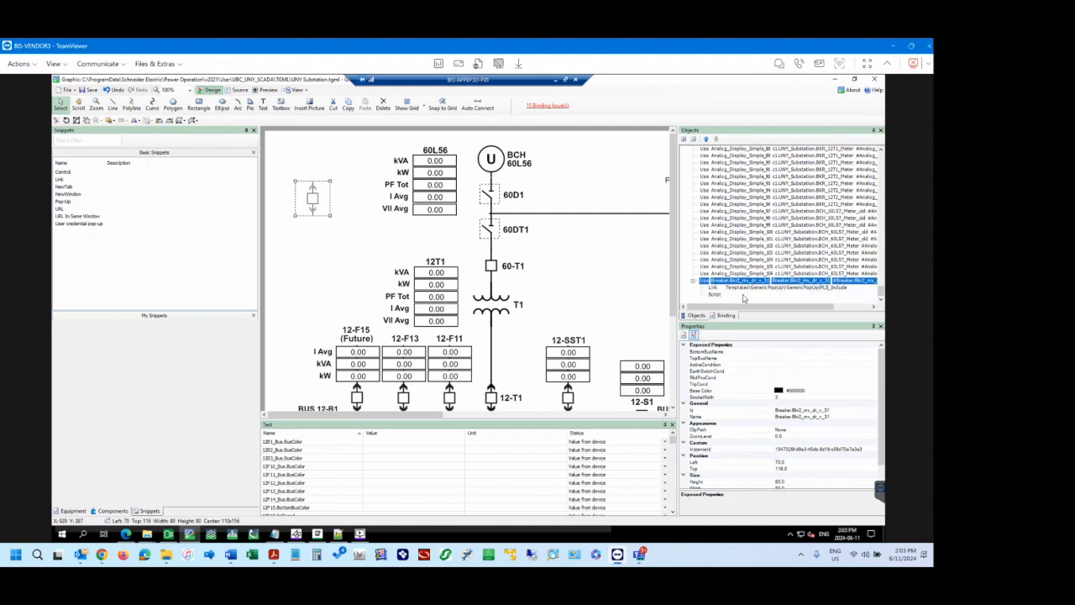
{"action": "left_click", "coordinate": [713, 287]}
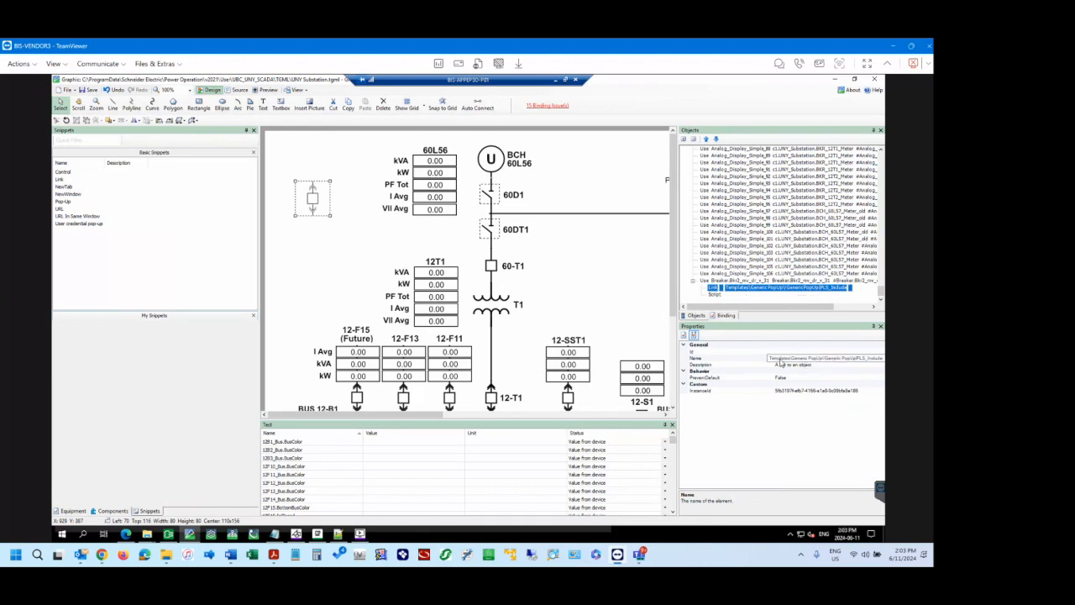
Select the popup link nested under the 60D1 switch and open its Name property for comparison.
{"action": "left_click", "coordinate": [487, 199]}
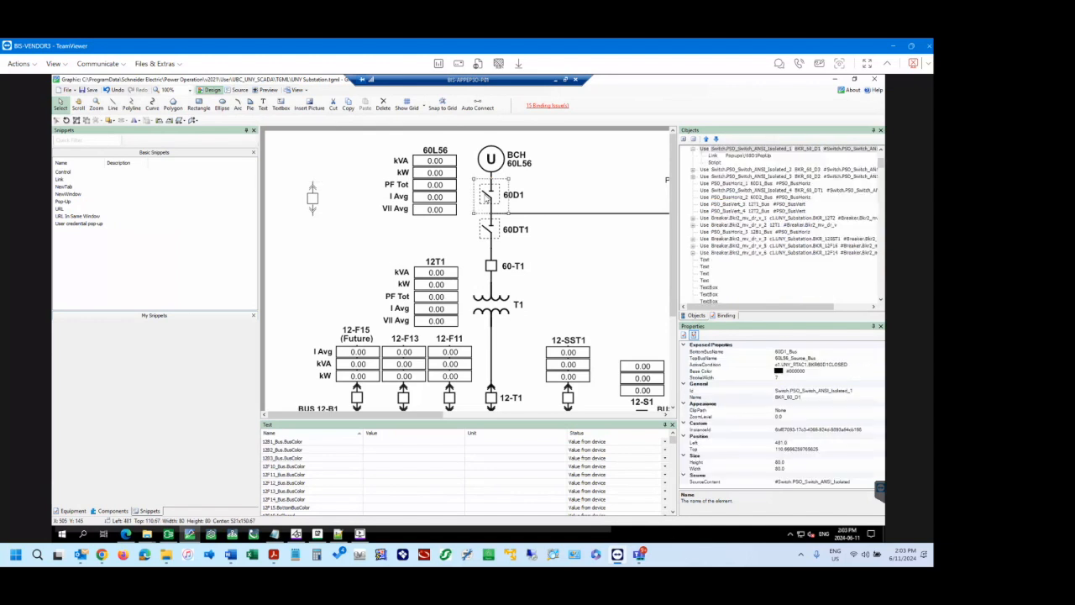
{"action": "left_click", "coordinate": [716, 156]}
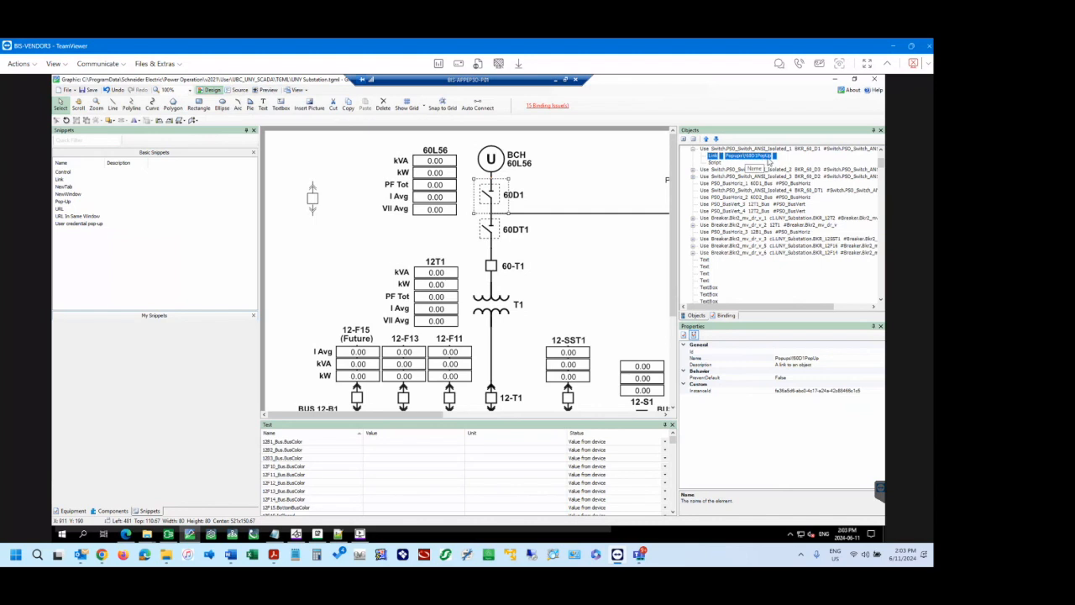
{"action": "left_click", "coordinate": [832, 359]}
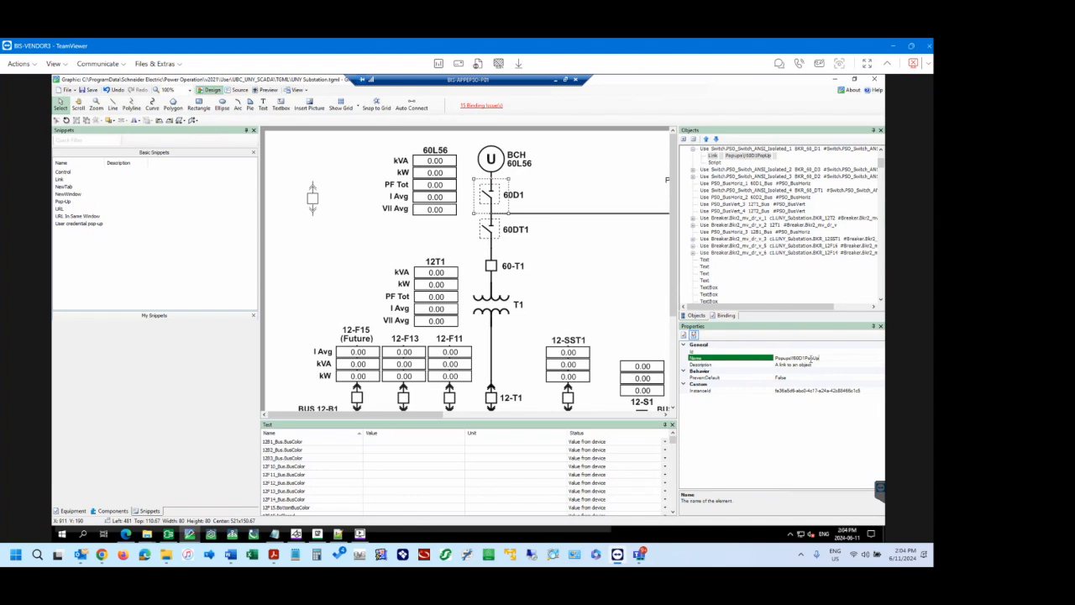
Switch to the TGML folder in File Explorer and locate !60D1PopUp.tgml in its Popups subfolder.
{"action": "left_click", "coordinate": [147, 534]}
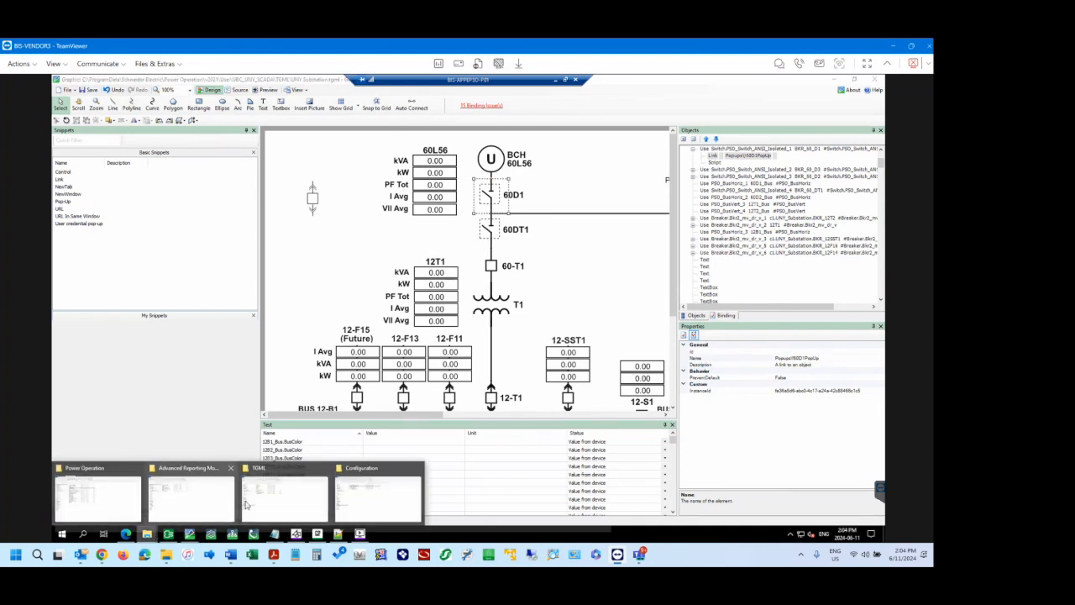
{"action": "left_click", "coordinate": [284, 492]}
{"action": "double_click", "coordinate": [210, 195]}
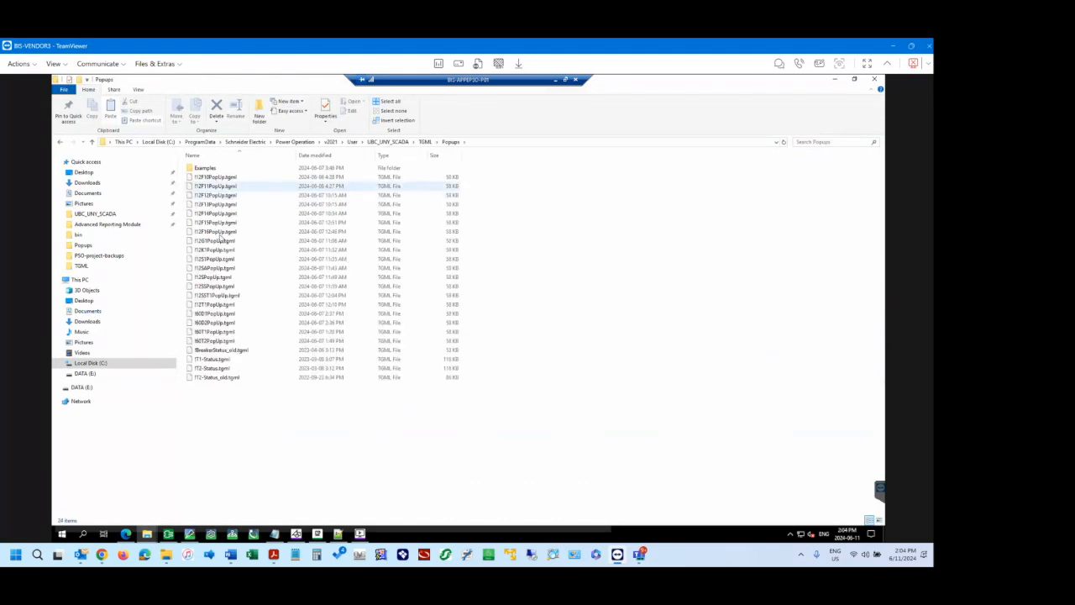
{"action": "left_click", "coordinate": [217, 314]}
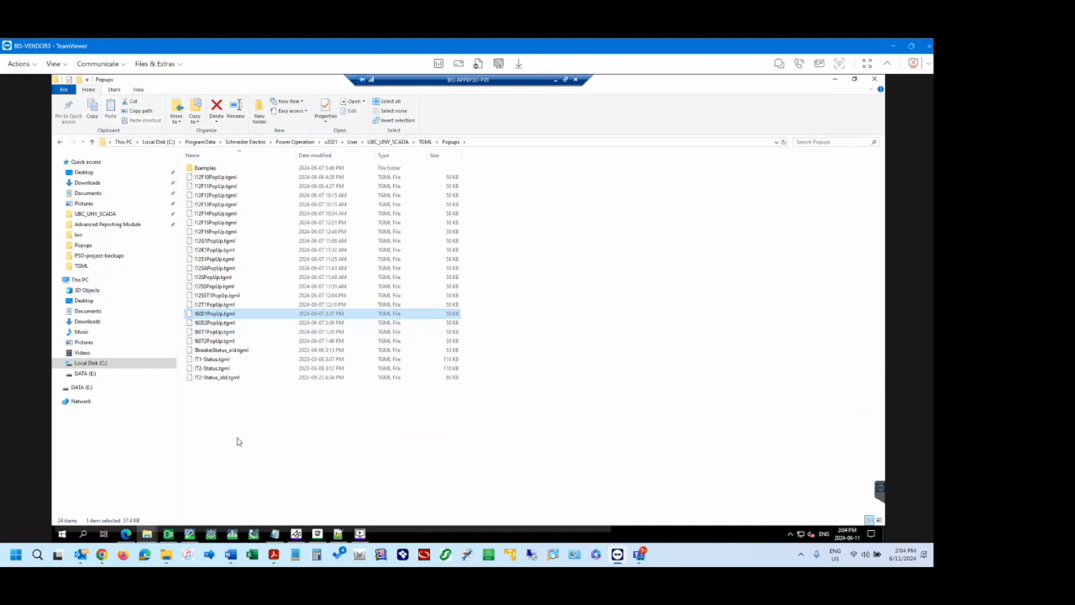
Return to the graphics editor and open !60D1PopUp.tgml from the Popups folder, discarding the changes to UNY Substation.
{"action": "left_click", "coordinate": [190, 534]}
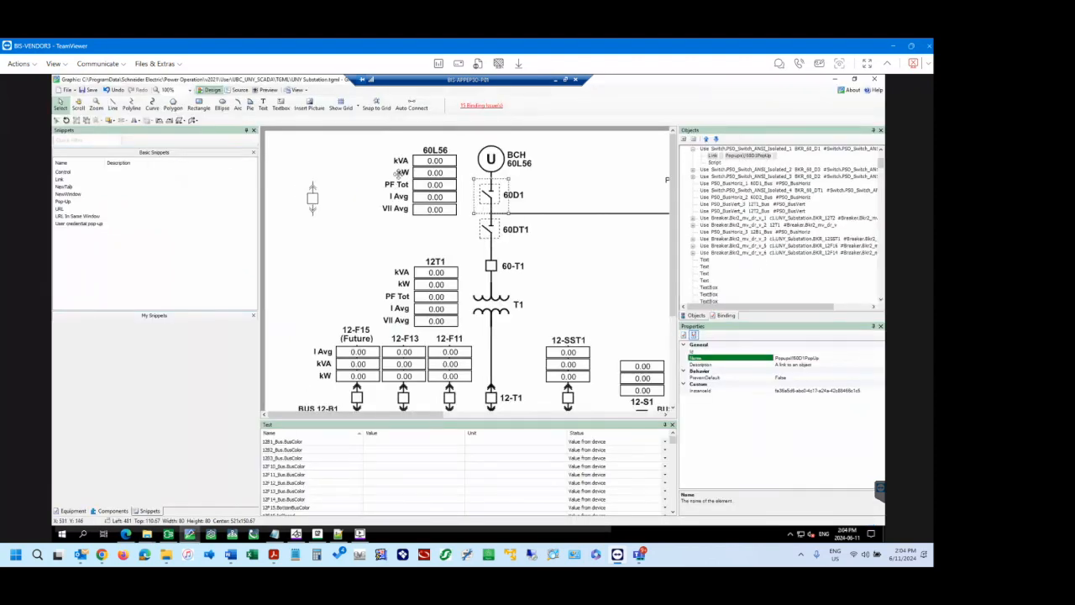
{"action": "left_click", "coordinate": [66, 89]}
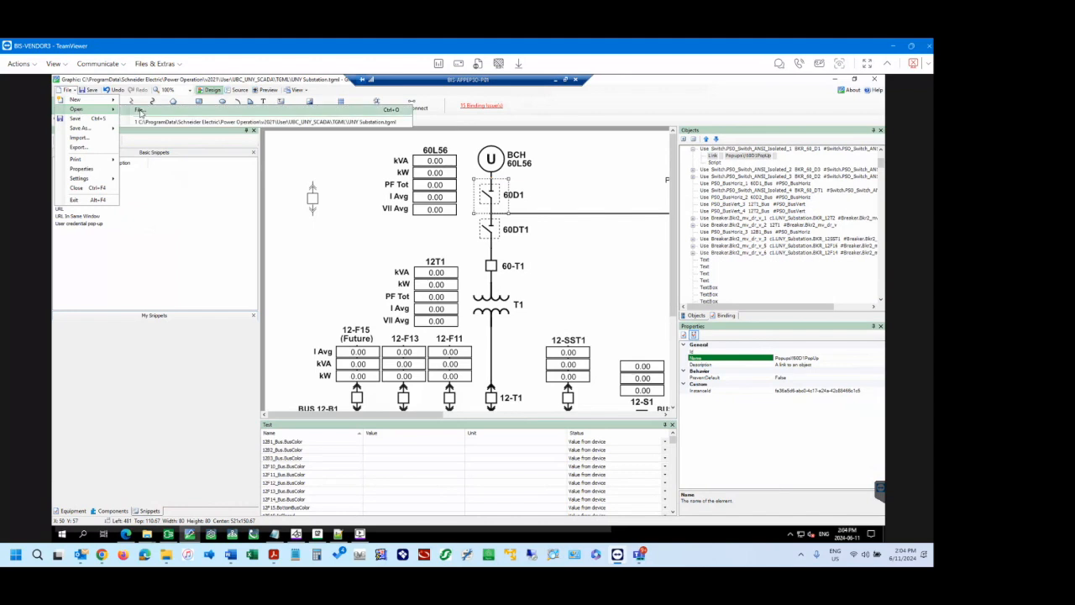
{"action": "left_click", "coordinate": [140, 112]}
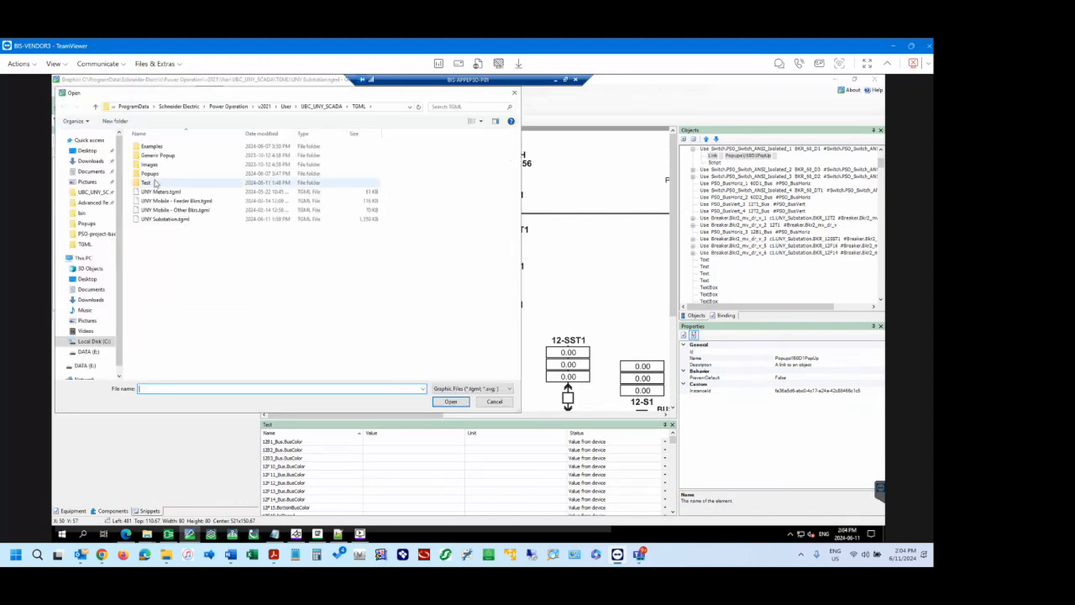
{"action": "double_click", "coordinate": [149, 174]}
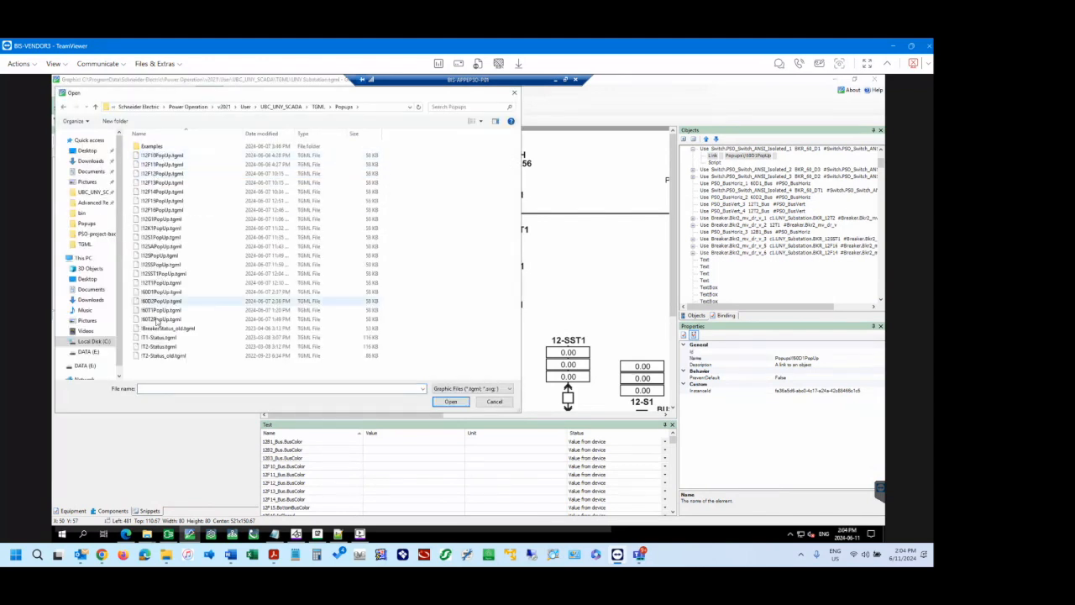
{"action": "left_click", "coordinate": [164, 291]}
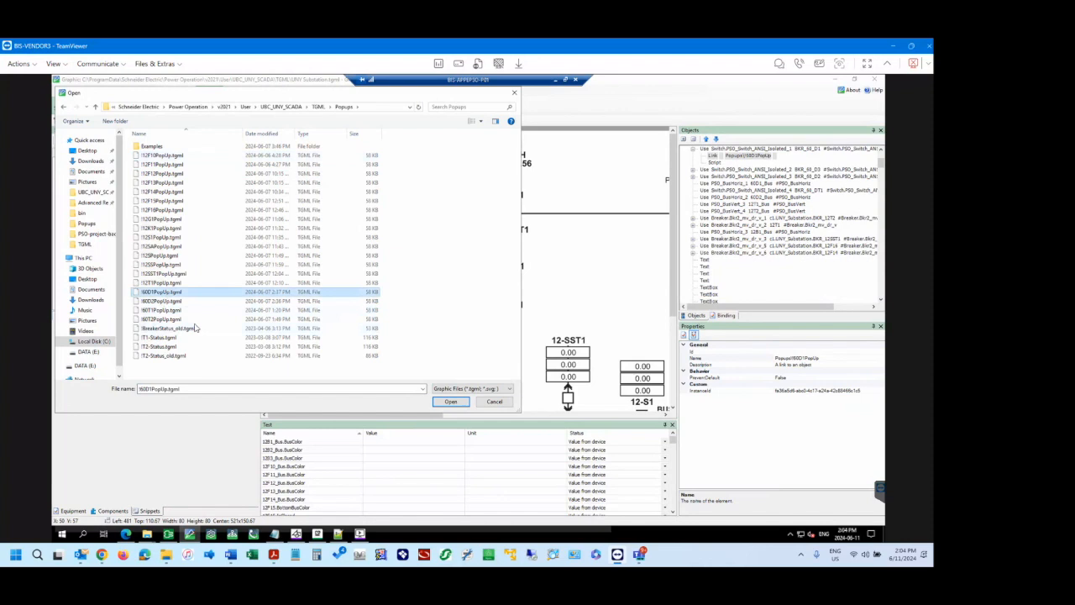
{"action": "left_click", "coordinate": [451, 402]}
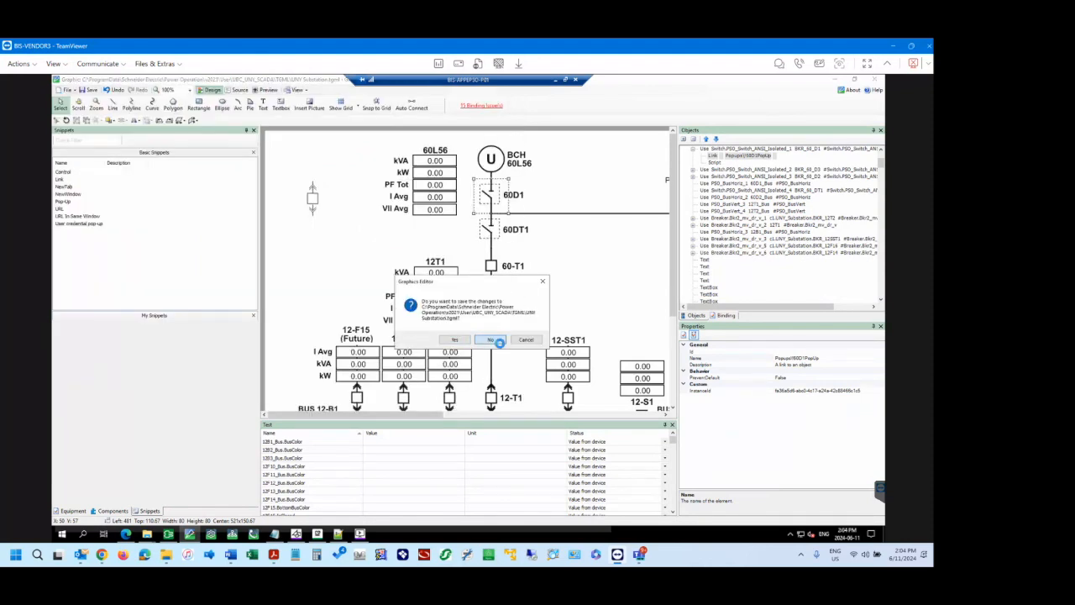
{"action": "left_click", "coordinate": [490, 340]}
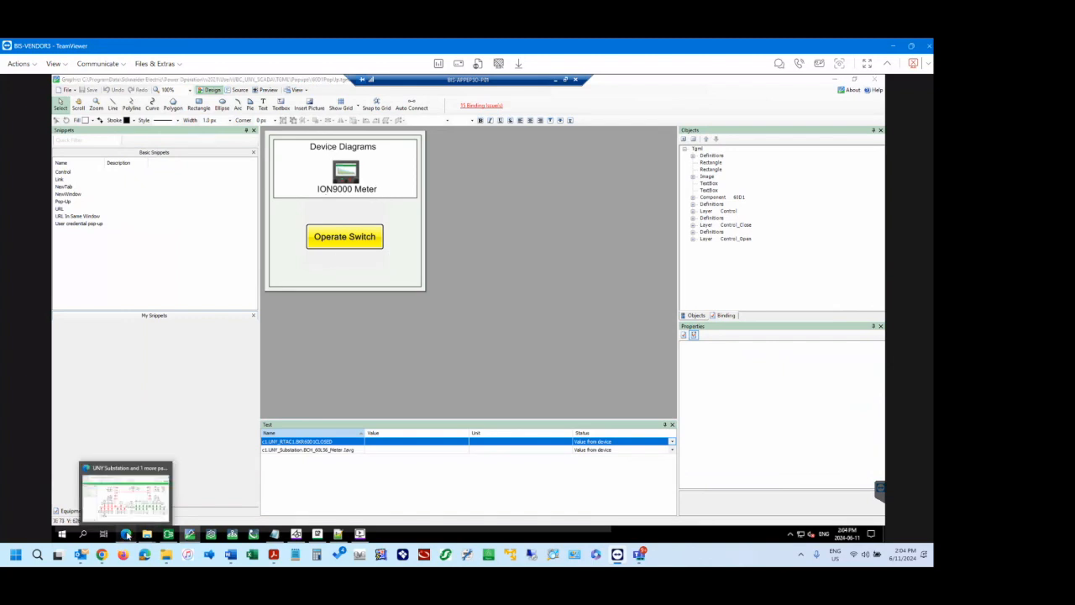
Switch to the Power Operation web page and open the 60D1 switch's popup on the UNY Substation diagram.
{"action": "left_click", "coordinate": [126, 534]}
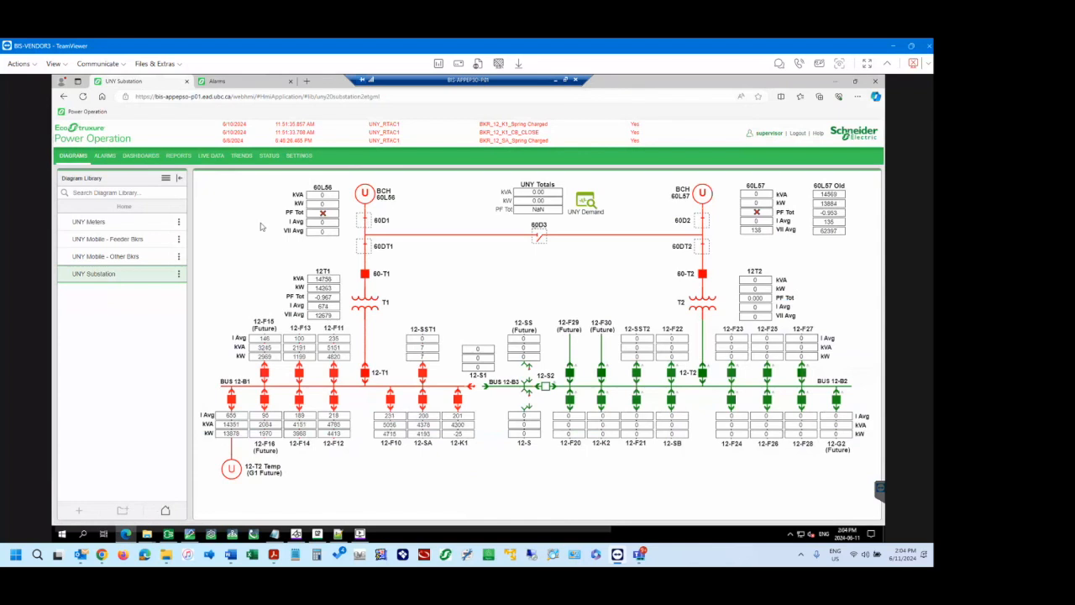
{"action": "left_click", "coordinate": [363, 220]}
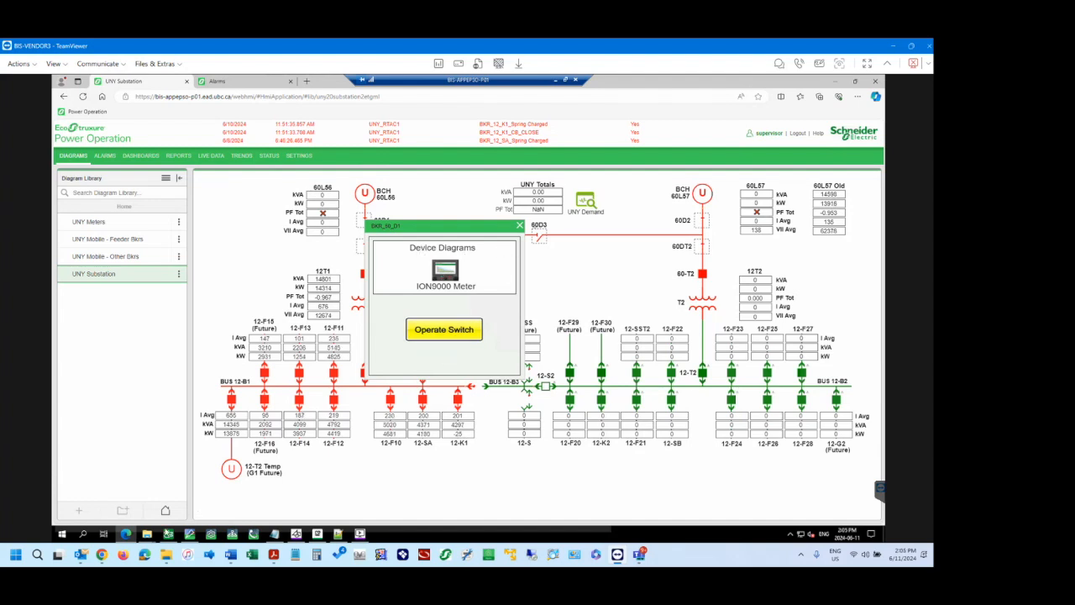
Return to the graphics editor and expand the Operate Switch button and the ION9000 Meter image in the object tree to inspect their nested links and scripts.
{"action": "mouse_move", "coordinate": [191, 538]}
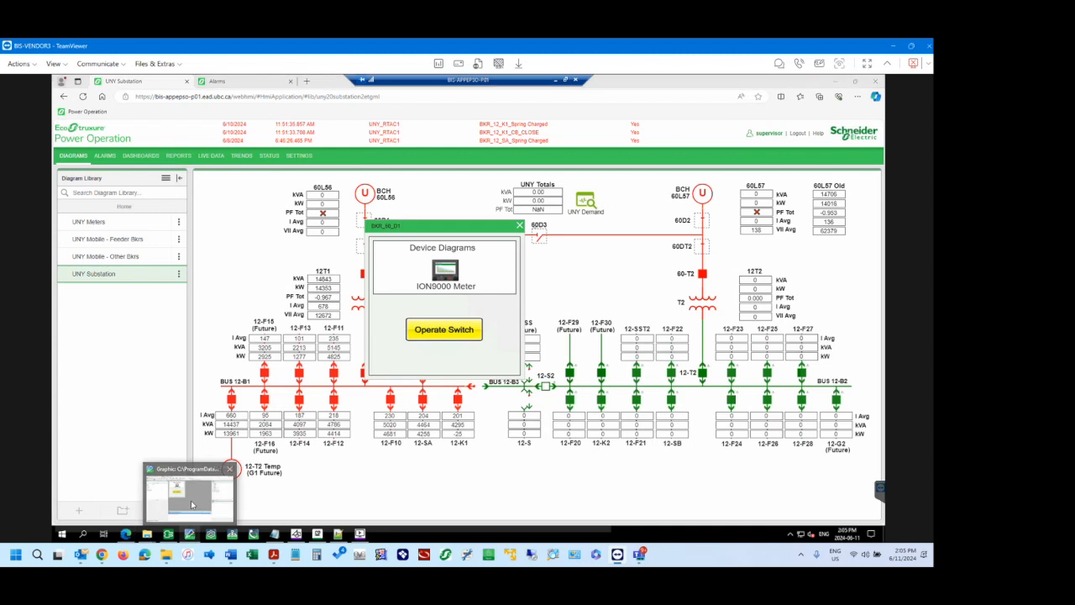
{"action": "left_click", "coordinate": [193, 505]}
{"action": "left_click", "coordinate": [372, 244]}
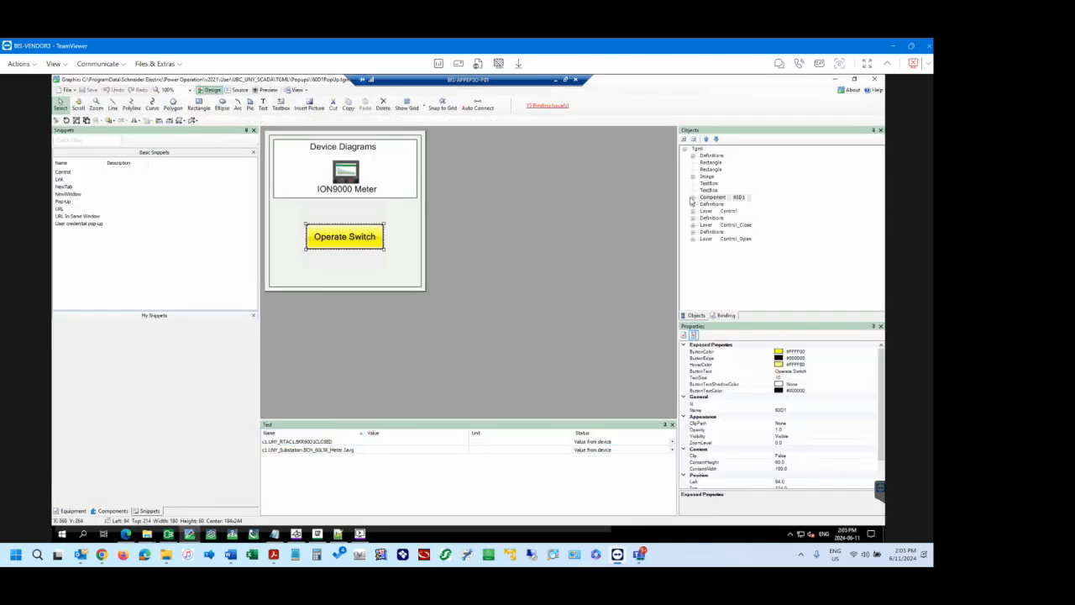
{"action": "left_click", "coordinate": [693, 199]}
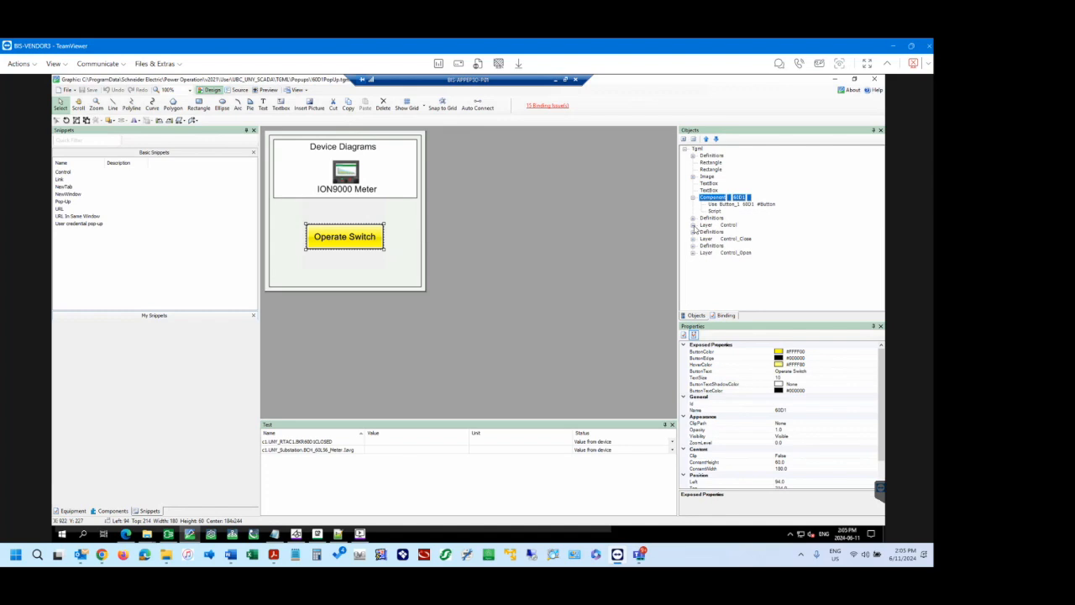
{"action": "left_click", "coordinate": [351, 174]}
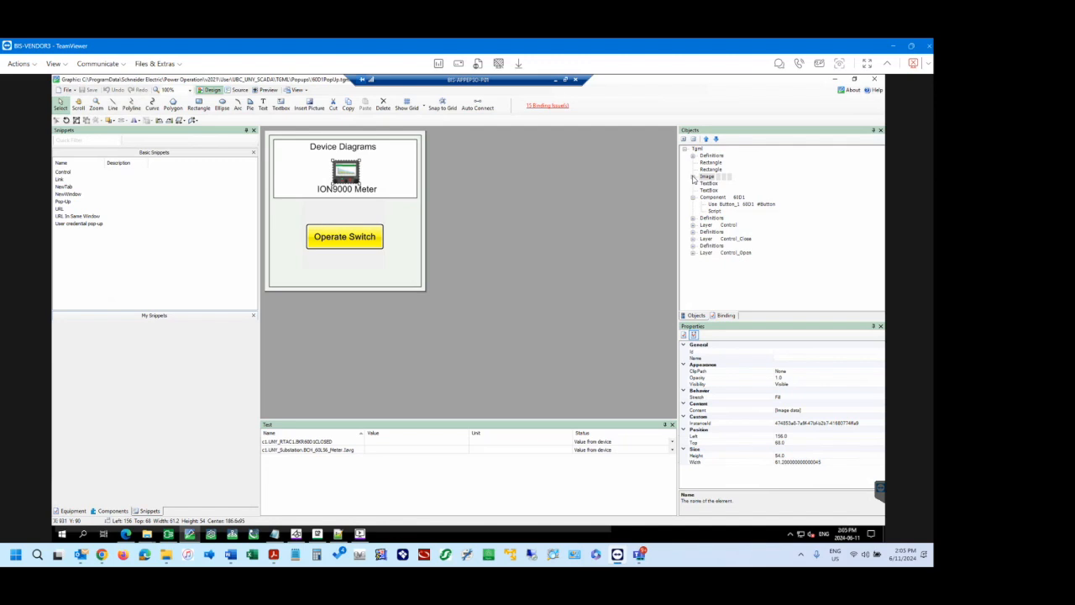
{"action": "left_click", "coordinate": [693, 176]}
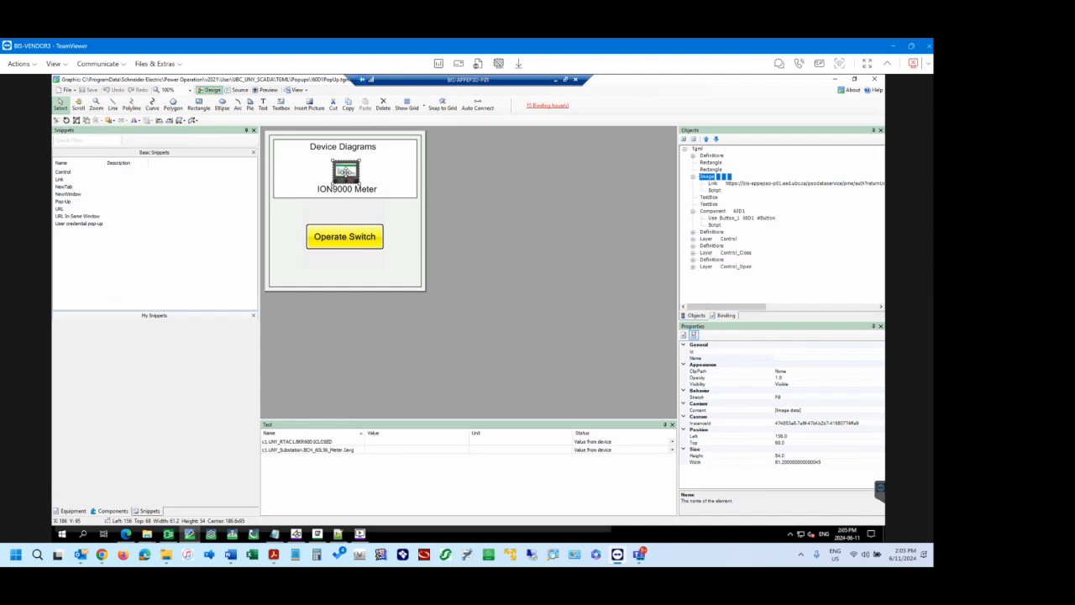
Inspect the full URL in the Name property of the ION9000 Meter image's link, and clear the selection.
{"action": "left_click", "coordinate": [771, 184]}
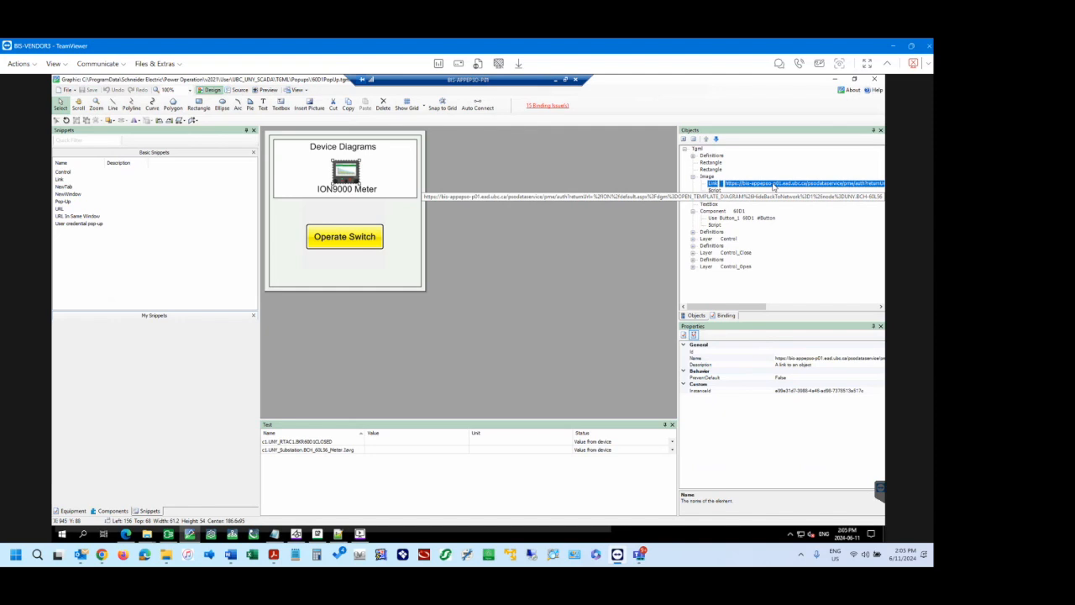
{"action": "left_click", "coordinate": [815, 359]}
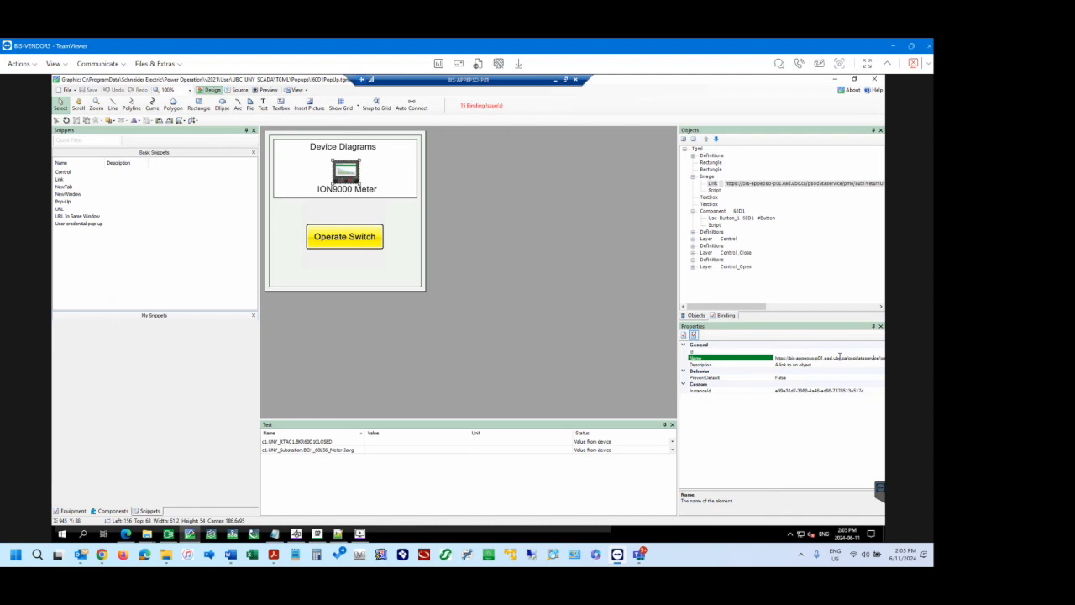
{"action": "key", "text": "Right"}
{"action": "key", "text": "Right"}
{"action": "key", "text": "Right"}
{"action": "key", "text": "Right"}
{"action": "key", "text": "Right"}
{"action": "key", "text": "Right"}
{"action": "key", "text": "Right"}
{"action": "key", "text": "Right"}
{"action": "key", "text": "Right"}
{"action": "key", "text": "Right"}
{"action": "key", "text": "Right"}
{"action": "key", "text": "Right"}
{"action": "key", "text": "Right"}
{"action": "key", "text": "Right"}
{"action": "key", "text": "Right"}
{"action": "key", "text": "Right"}
{"action": "key", "text": "Right"}
{"action": "key", "text": "Right"}
{"action": "key", "text": "Right"}
{"action": "key", "text": "Right"}
{"action": "key", "text": "Right"}
{"action": "key", "text": "Right"}
{"action": "key", "text": "Right"}
{"action": "key", "text": "Right"}
{"action": "key", "text": "Right"}
{"action": "key", "text": "Right"}
{"action": "key", "text": "Right"}
{"action": "key", "text": "Right"}
{"action": "key", "text": "Right"}
{"action": "key", "text": "Right"}
{"action": "key", "text": "Right"}
{"action": "key", "text": "Right"}
{"action": "key", "text": "Right"}
{"action": "key", "text": "Right"}
{"action": "key", "text": "Right"}
{"action": "key", "text": "Right"}
{"action": "key", "text": "Right"}
{"action": "key", "text": "Right"}
{"action": "key", "text": "Right"}
{"action": "key", "text": "Right"}
{"action": "left_click", "coordinate": [425, 210]}
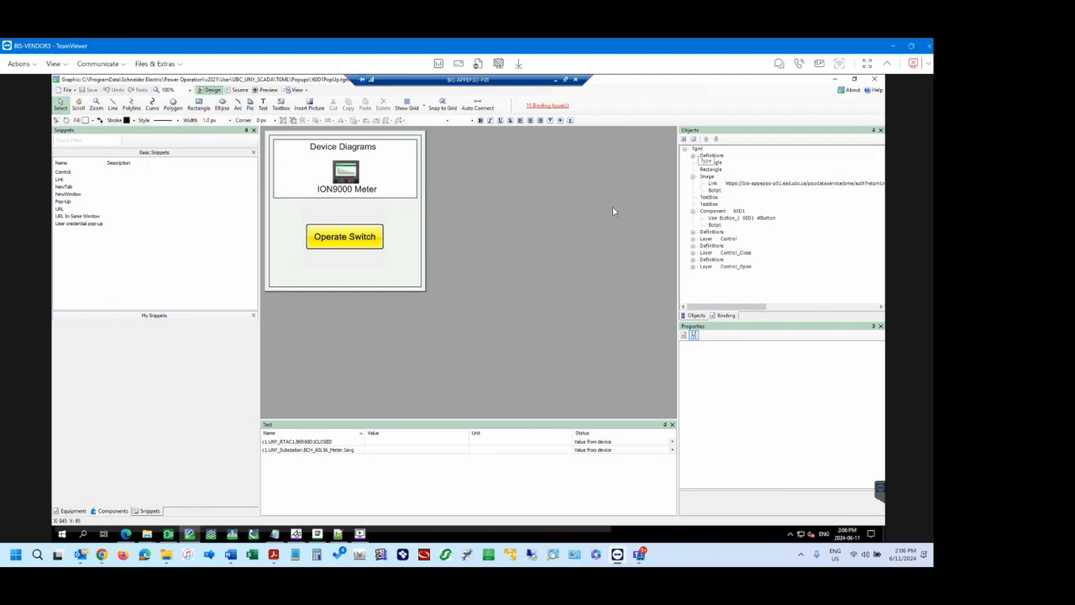
Display the component library, and switch to the Power Operation web page to close the 60D1 switch's popup.
{"action": "left_click", "coordinate": [113, 510]}
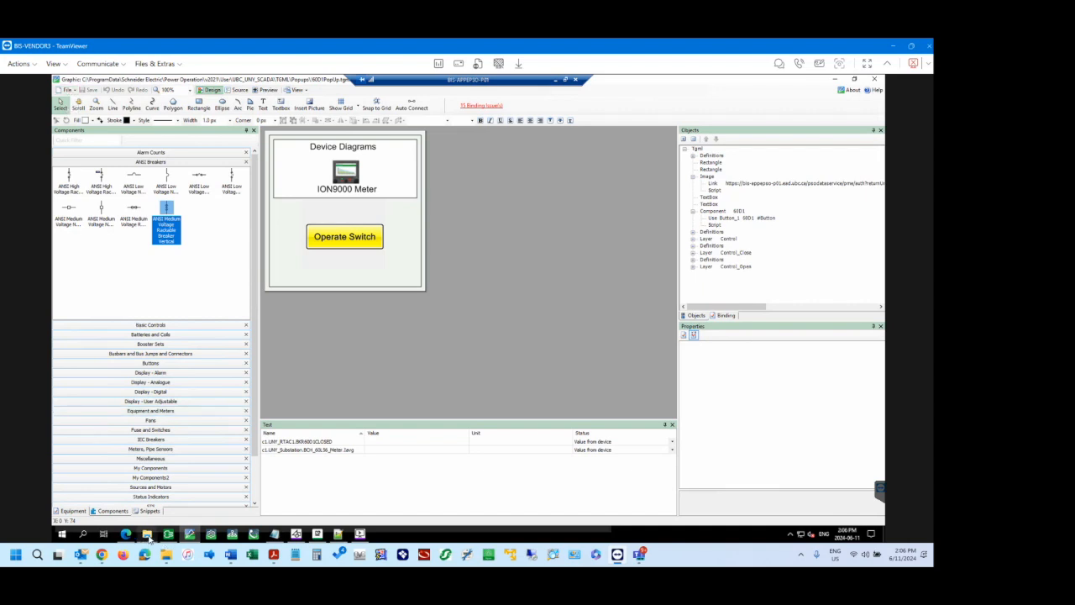
{"action": "mouse_move", "coordinate": [127, 536]}
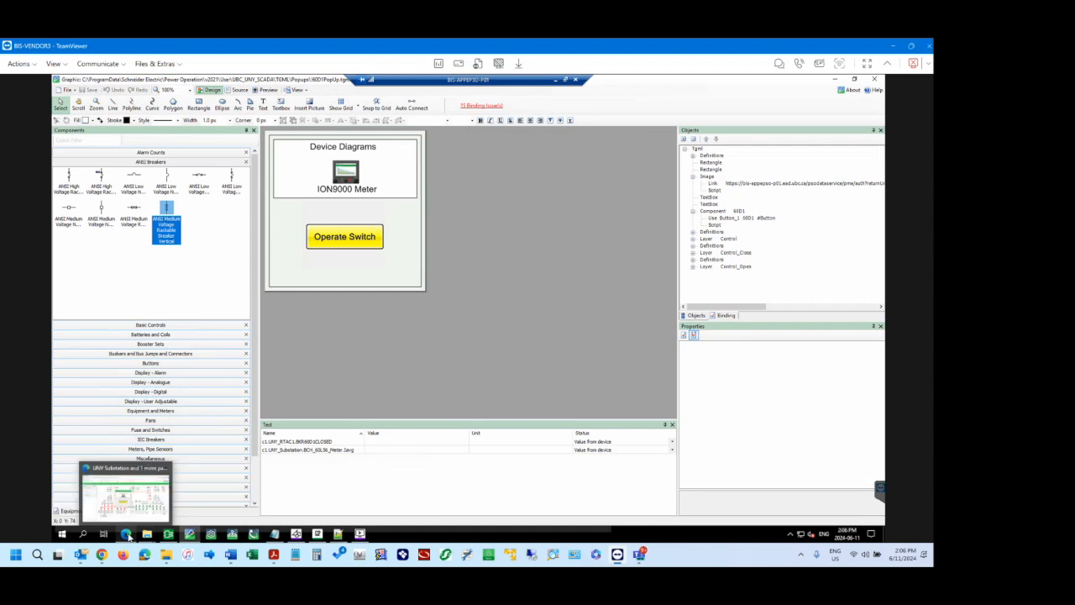
{"action": "left_click", "coordinate": [126, 495]}
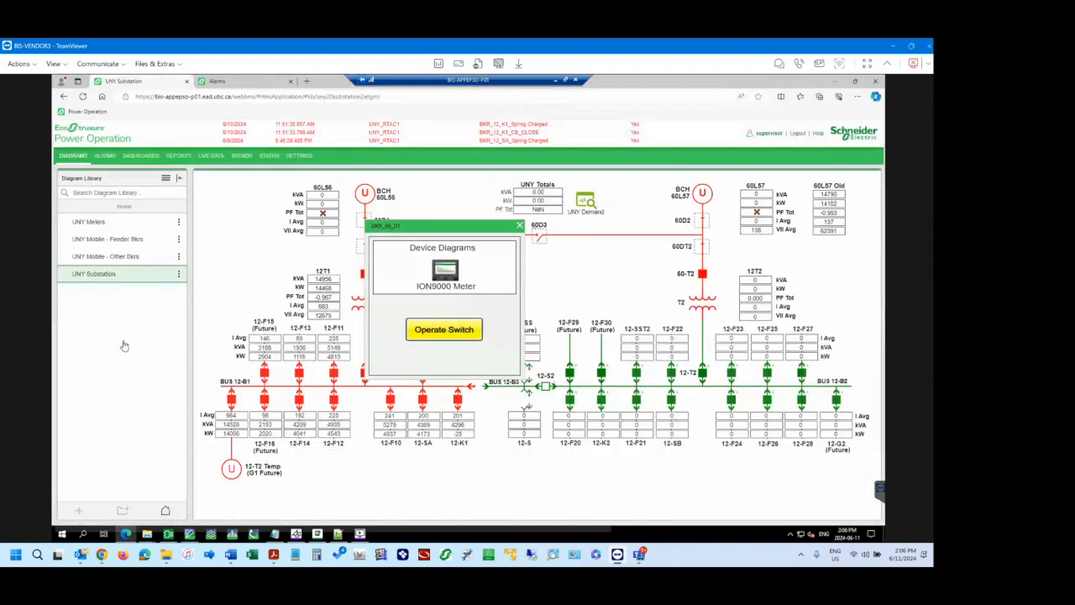
{"action": "left_click", "coordinate": [519, 226]}
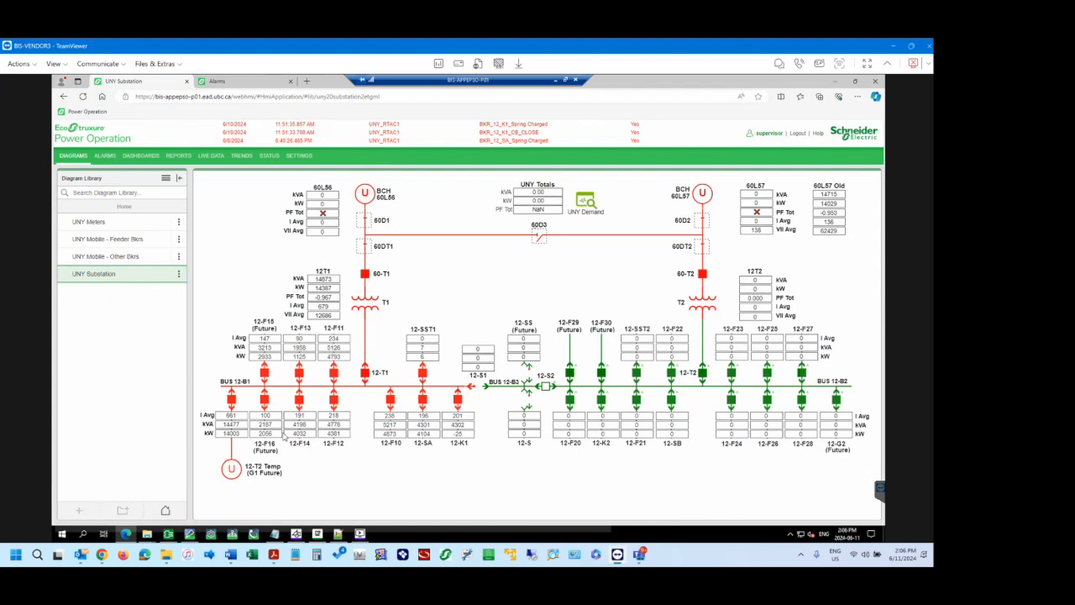
Switch to the Popups window in File Explorer and go up to the TGML folder to review its Test subfolder and UNY Substation.tgml.
{"action": "mouse_move", "coordinate": [149, 536]}
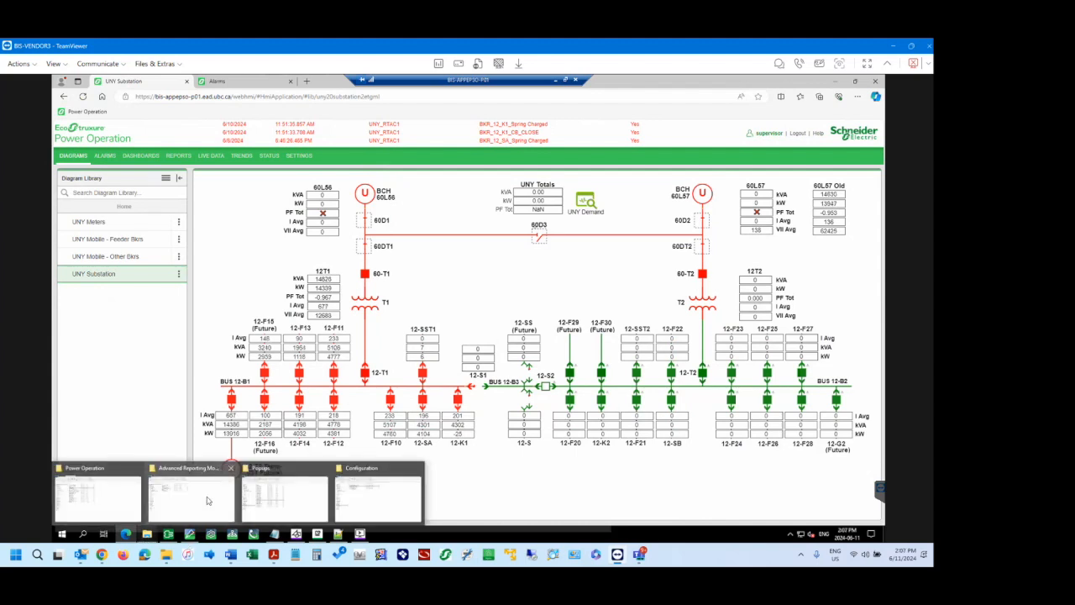
{"action": "left_click", "coordinate": [283, 501]}
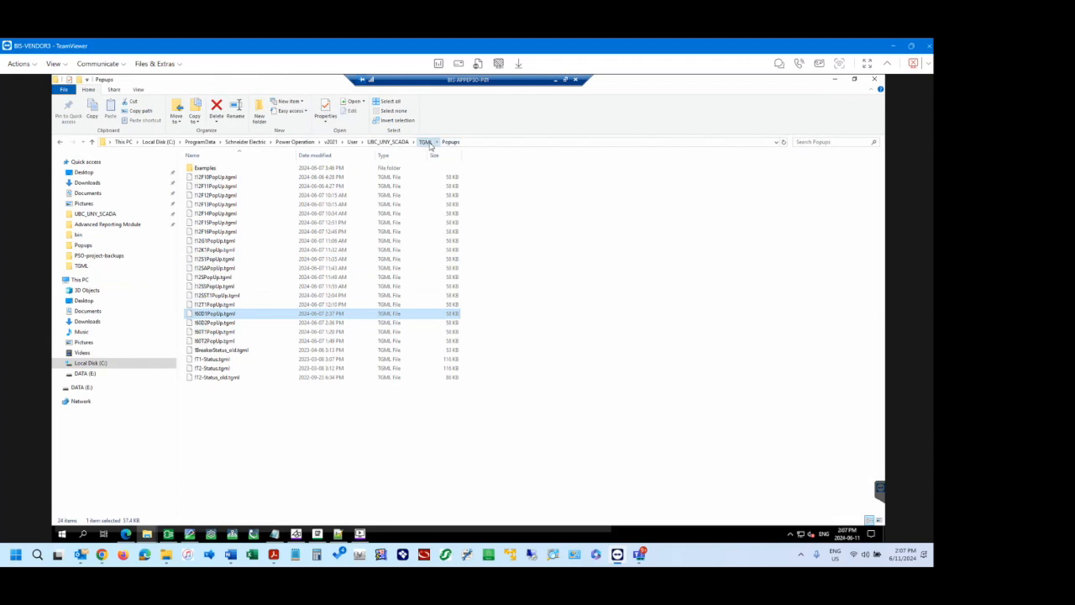
{"action": "left_click", "coordinate": [427, 142]}
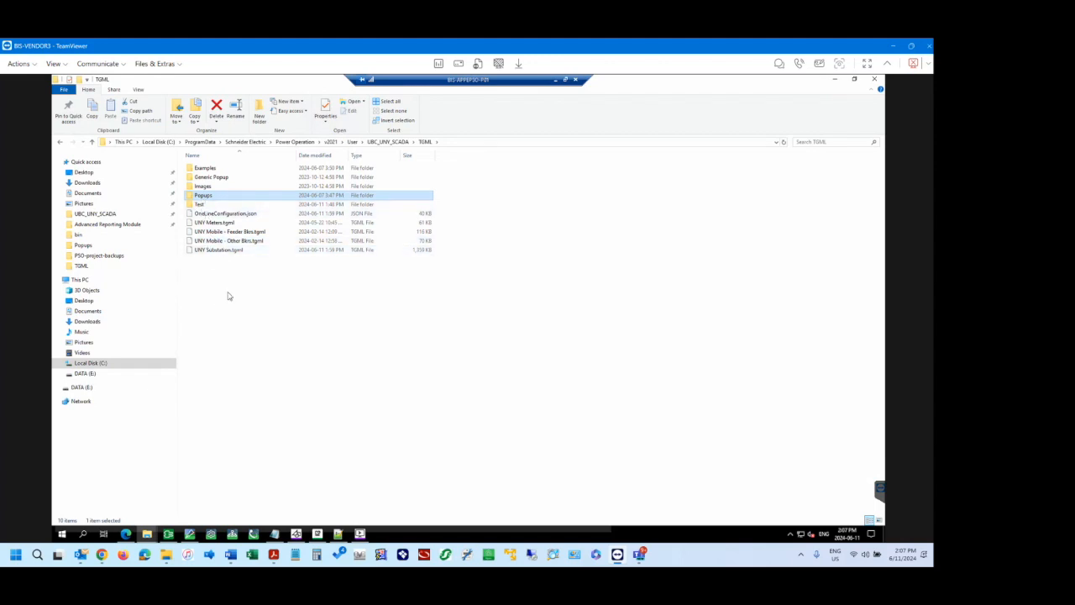
{"action": "left_click", "coordinate": [208, 205]}
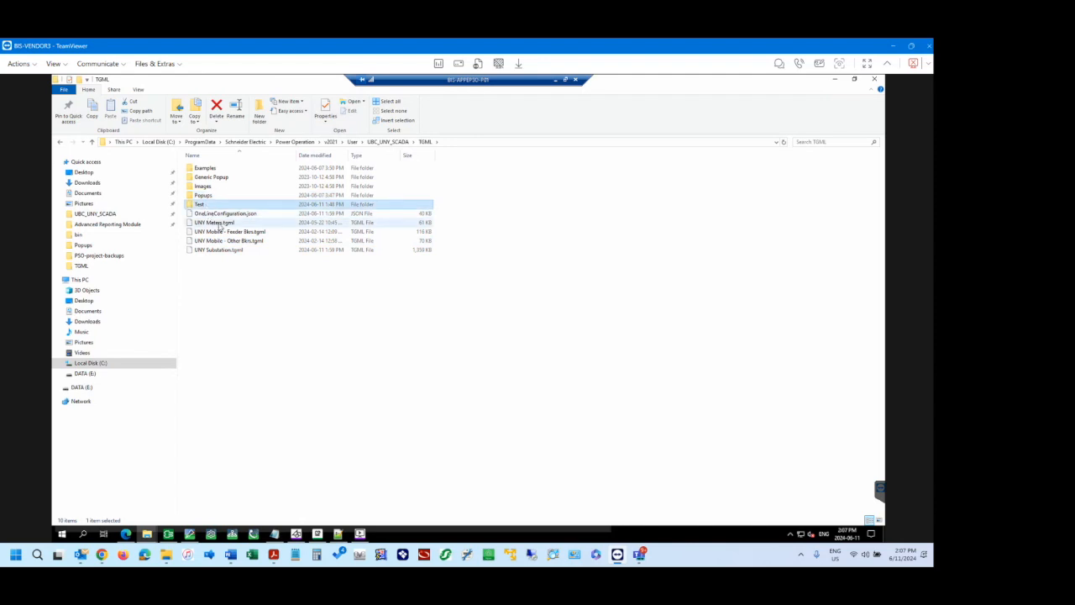
{"action": "left_click", "coordinate": [225, 250]}
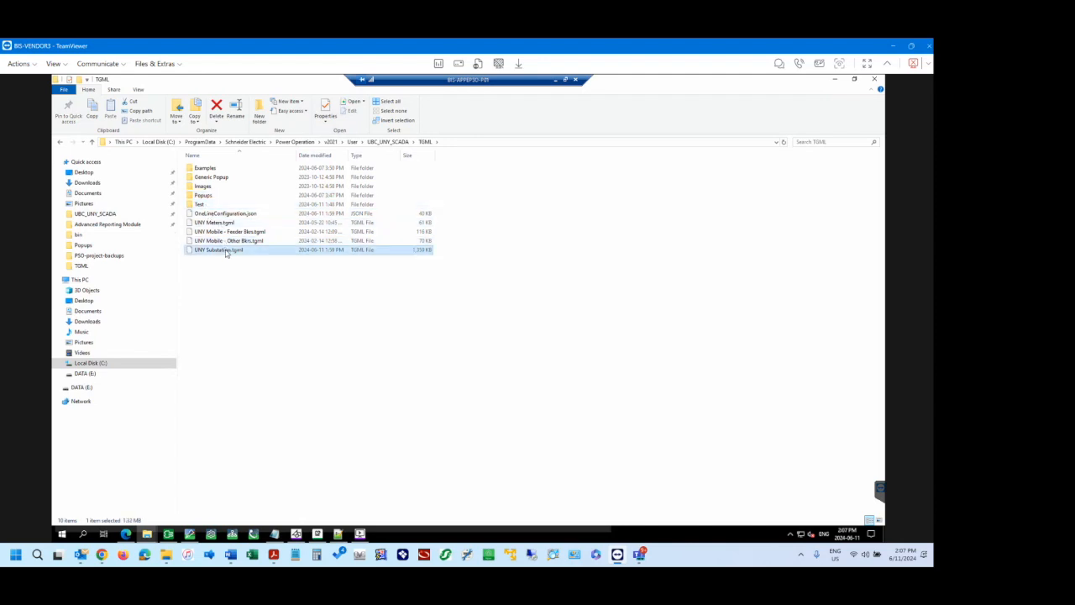
{"action": "left_click", "coordinate": [233, 279]}
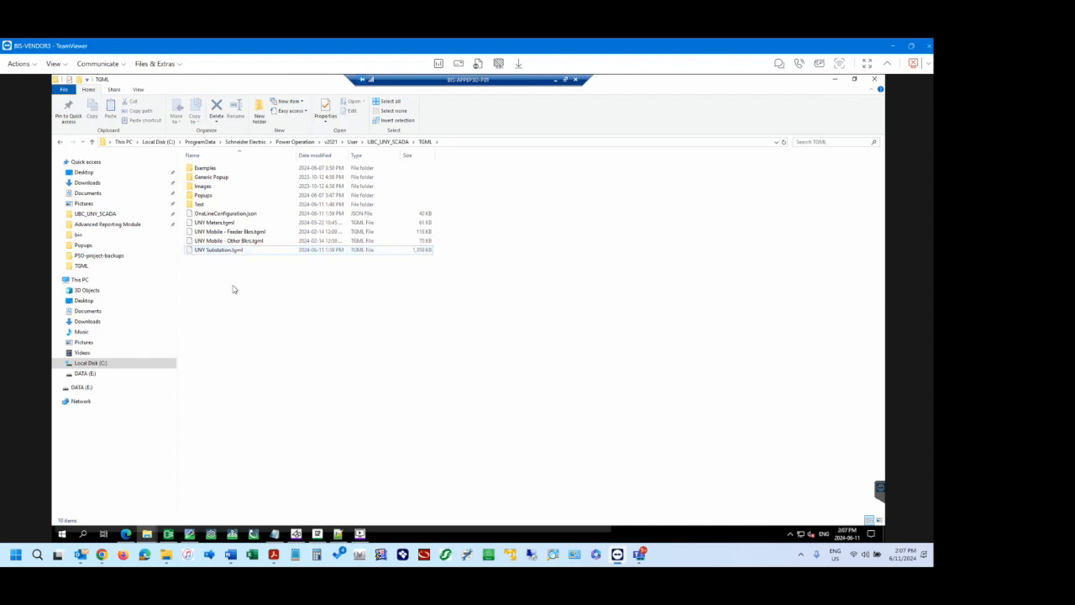
Return to the graphics editor and inspect the Height and Width properties of the popup's root Tgml object.
{"action": "left_click", "coordinate": [190, 534]}
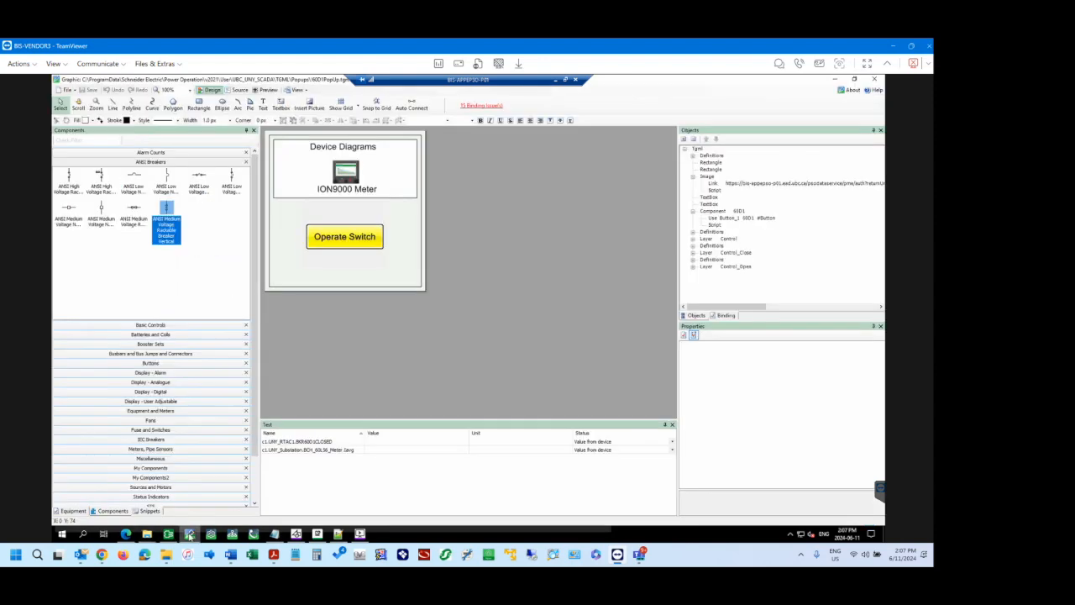
{"action": "left_click", "coordinate": [699, 149]}
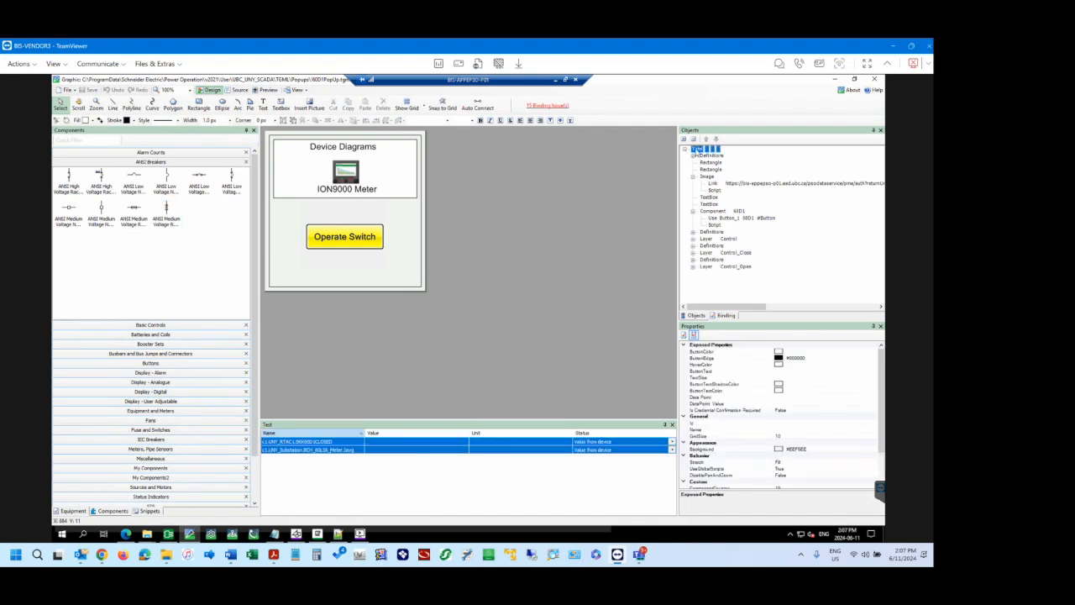
{"action": "left_click", "coordinate": [882, 467]}
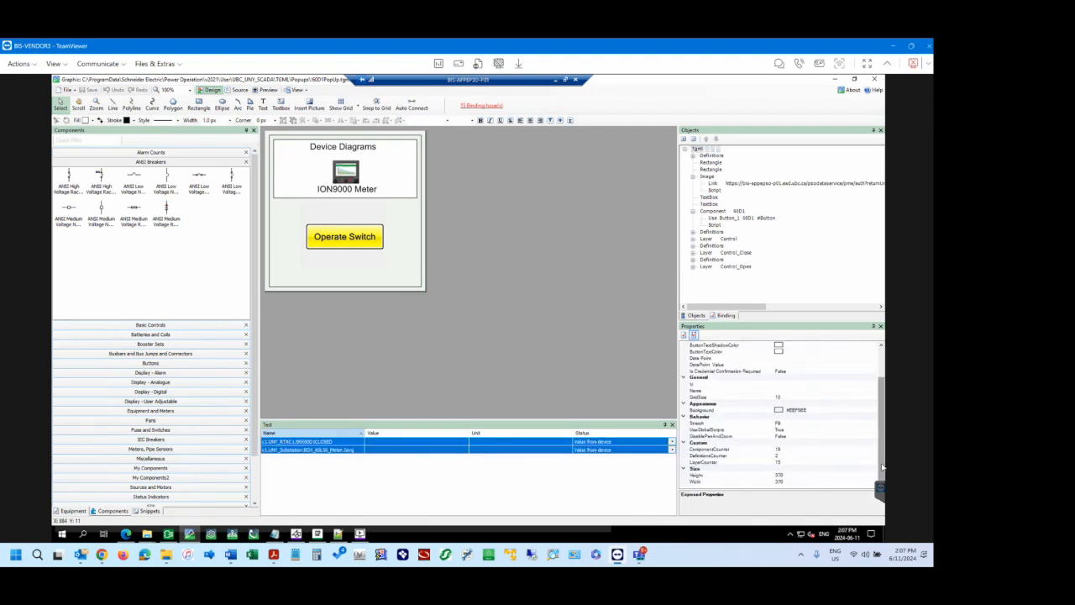
{"action": "left_click", "coordinate": [787, 475]}
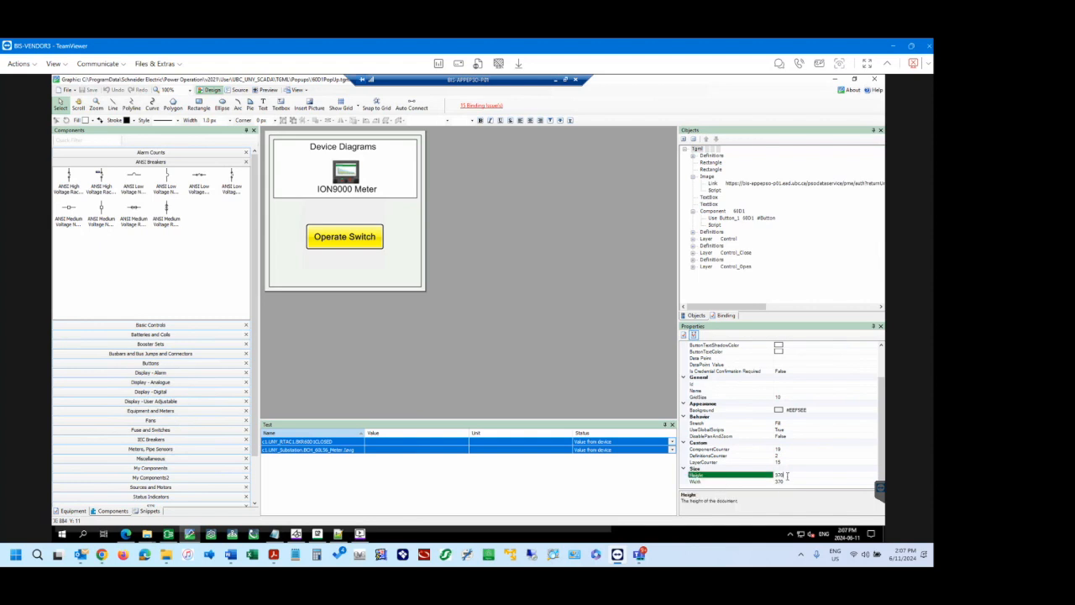
{"action": "left_click", "coordinate": [789, 482]}
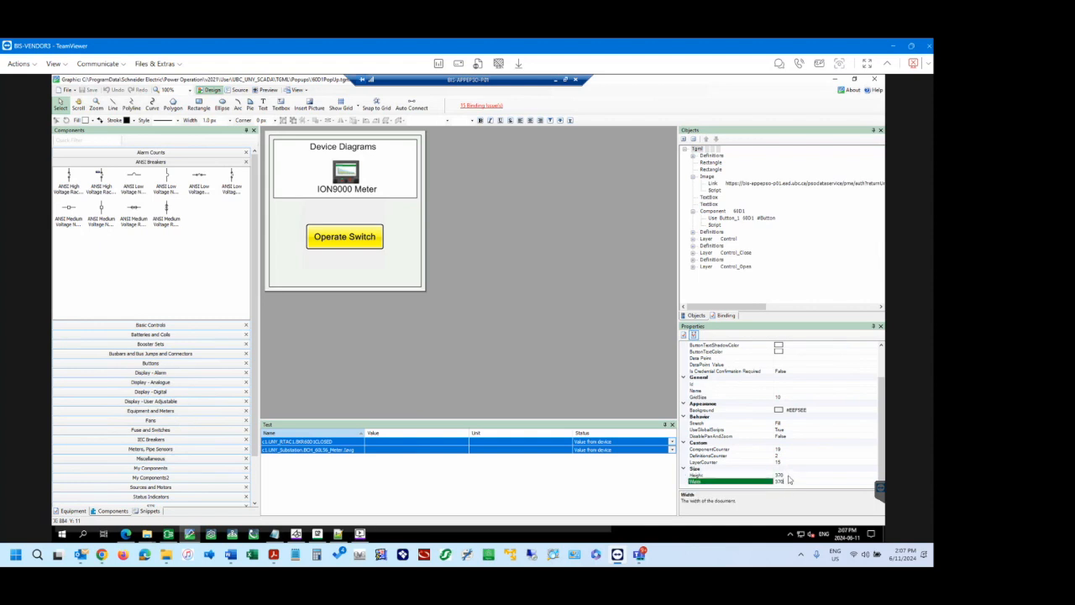
{"action": "left_click", "coordinate": [789, 476]}
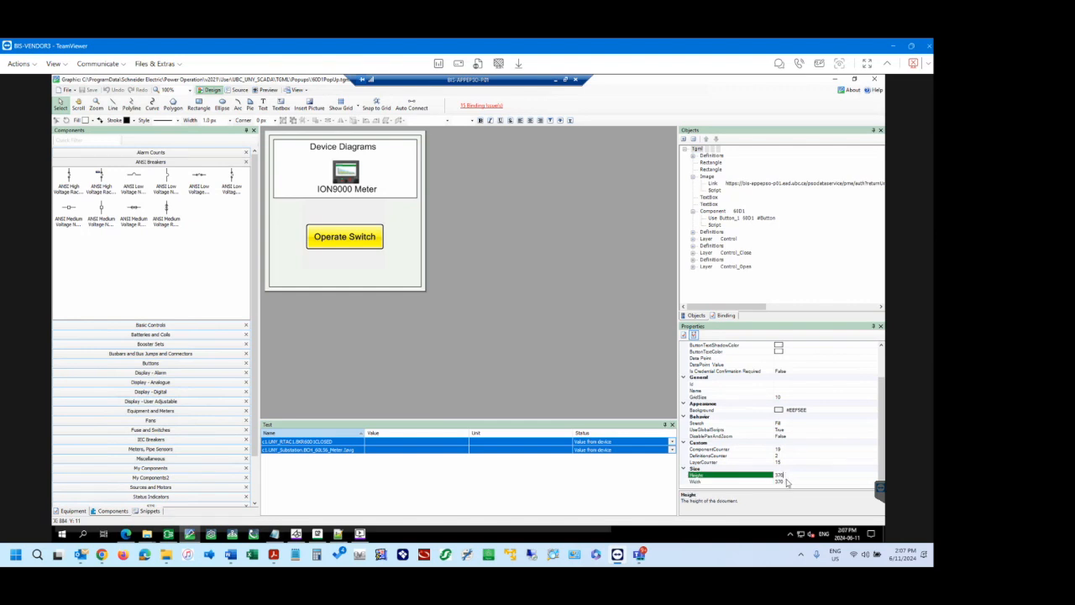
{"action": "left_click", "coordinate": [786, 482]}
{"action": "left_click", "coordinate": [786, 476]}
{"action": "left_click", "coordinate": [788, 482]}
{"action": "left_click", "coordinate": [787, 476]}
{"action": "scroll", "coordinate": [786, 475], "scroll_direction": "up", "scroll_amount": 2}
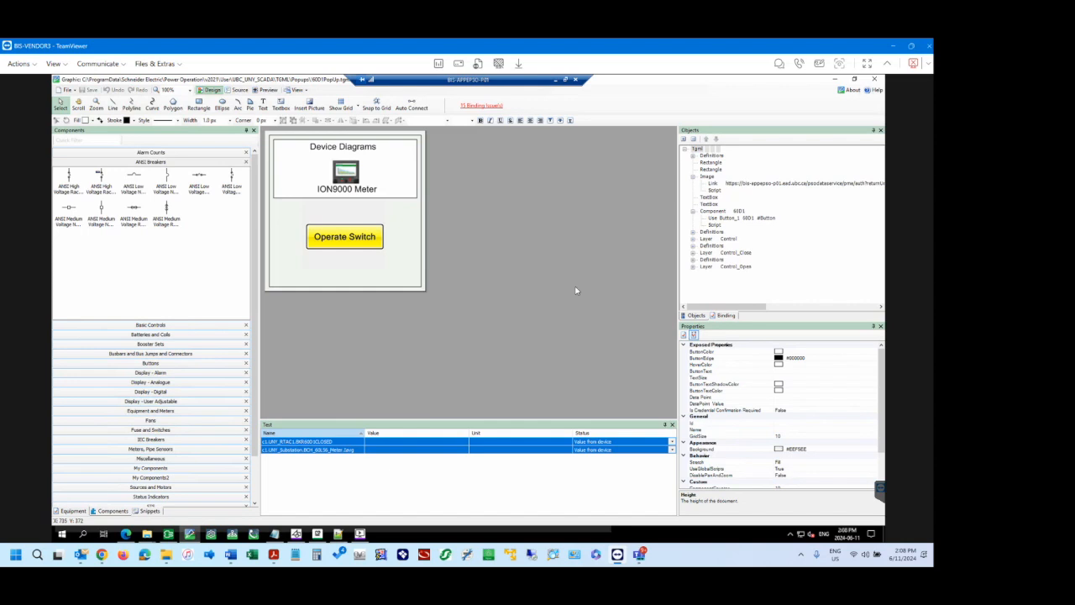
Reopen UNY Substation.tgml from the recent files and check the document size of its root Tgml object.
{"action": "left_click", "coordinate": [67, 89]}
{"action": "mouse_move", "coordinate": [87, 110]}
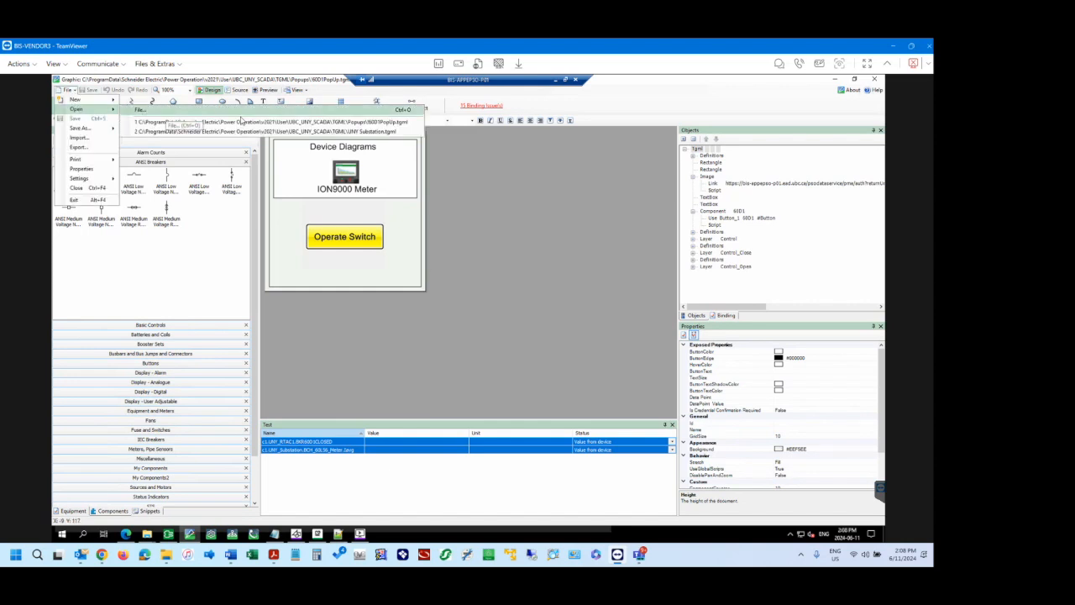
{"action": "left_click", "coordinate": [353, 122]}
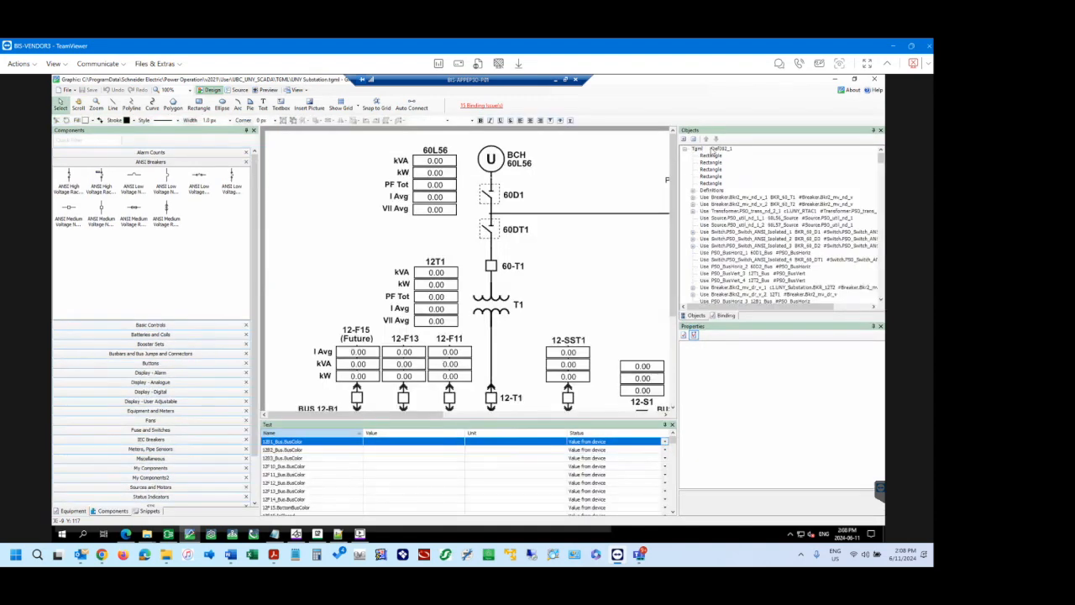
{"action": "left_click", "coordinate": [699, 149]}
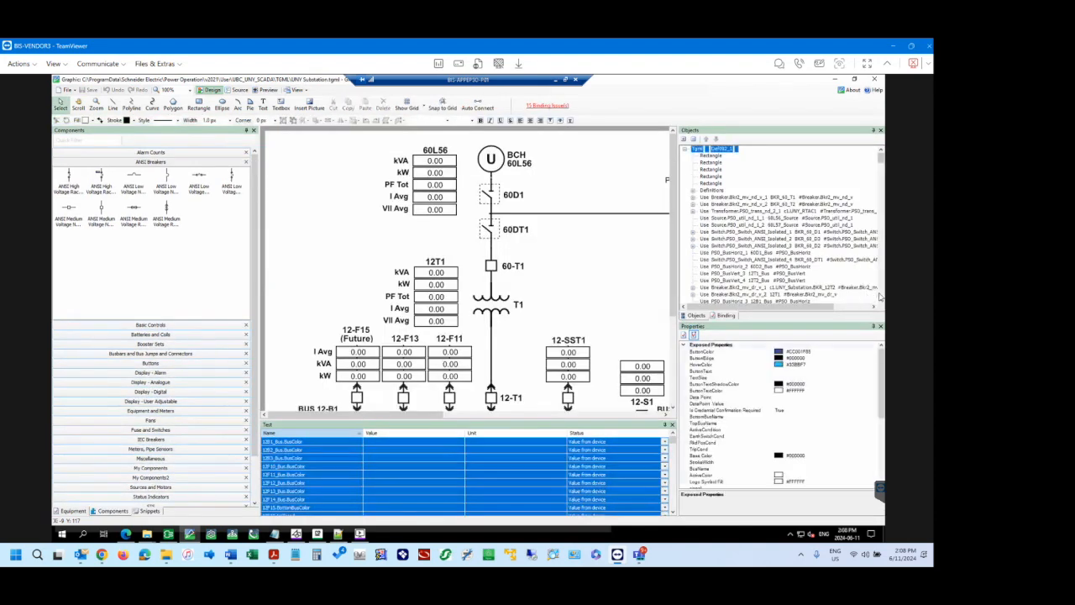
{"action": "left_click", "coordinate": [882, 473]}
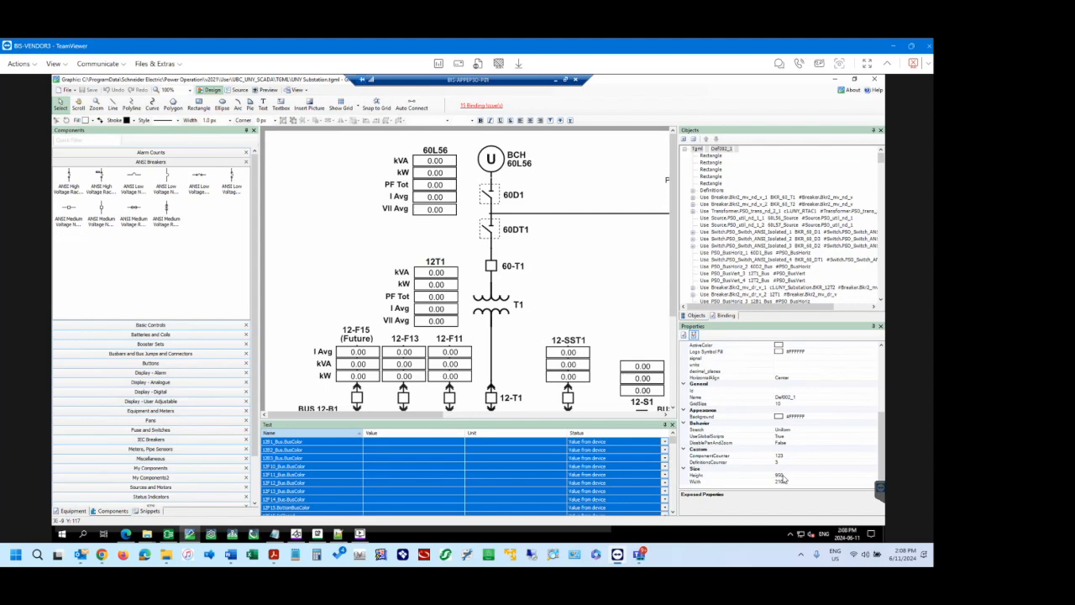
Switch to the Power Operation web page and examine the UNY Substation diagram at different zoom levels.
{"action": "left_click", "coordinate": [128, 536]}
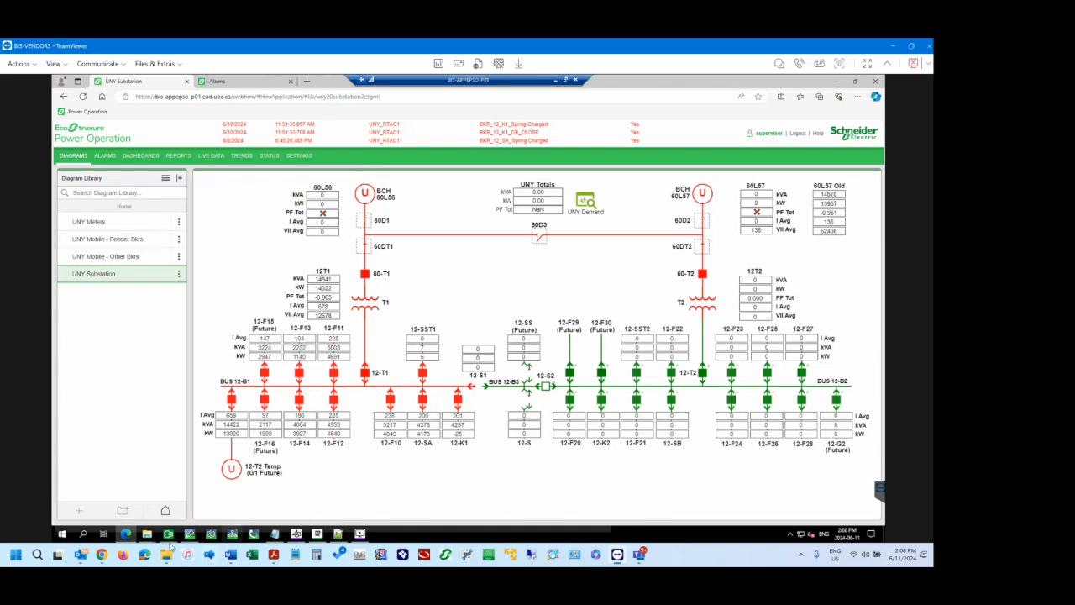
{"action": "mouse_move", "coordinate": [191, 535]}
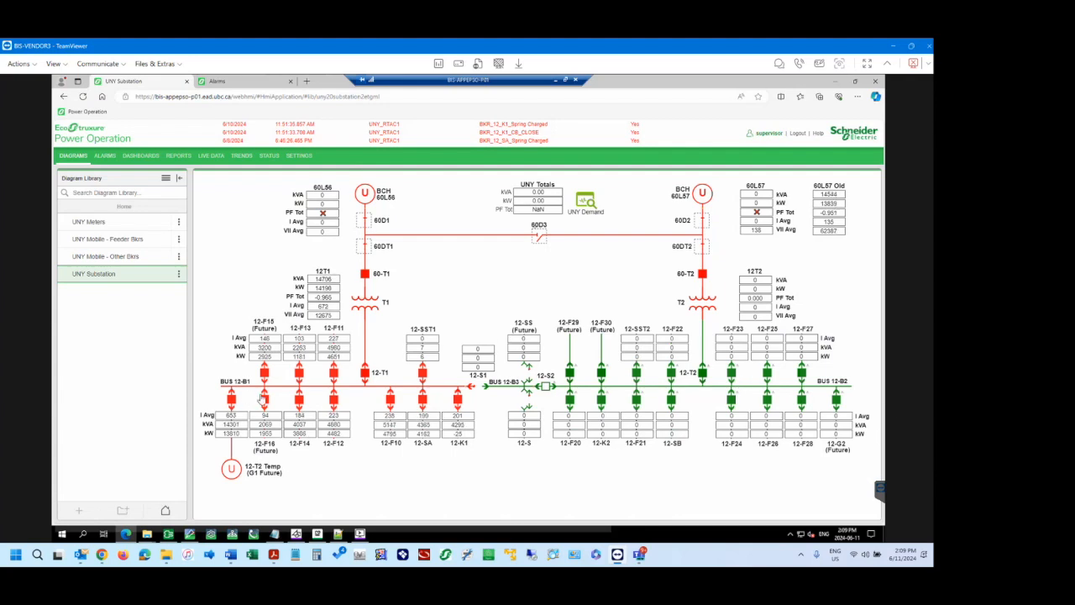
{"action": "scroll", "coordinate": [249, 398], "scroll_direction": "up", "scroll_amount": 2}
{"action": "scroll", "coordinate": [249, 398], "scroll_direction": "down", "scroll_amount": 3}
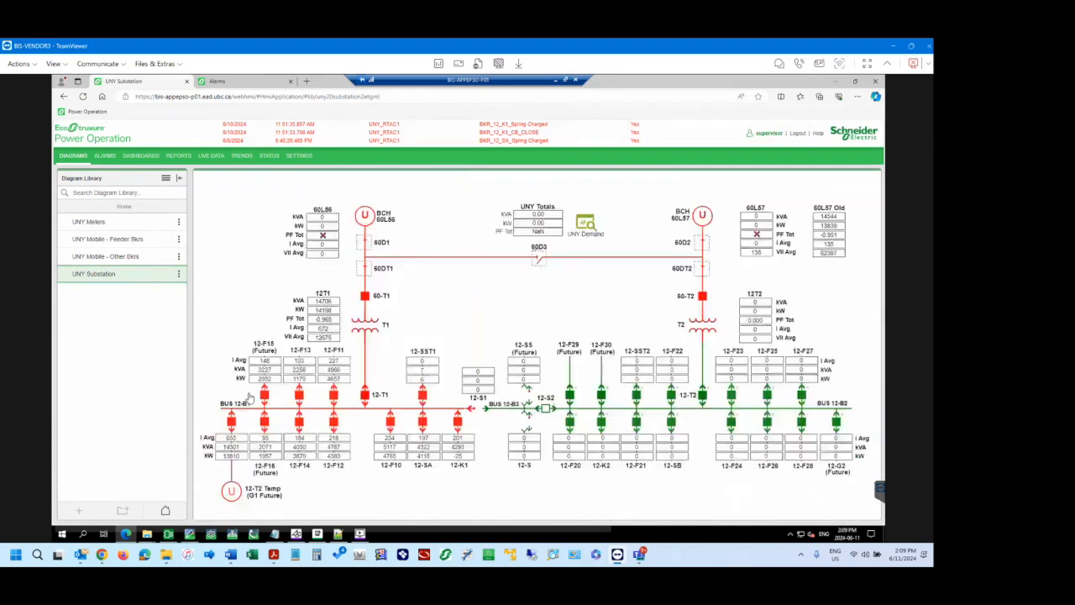
{"action": "scroll", "coordinate": [286, 397], "scroll_direction": "up", "scroll_amount": 2}
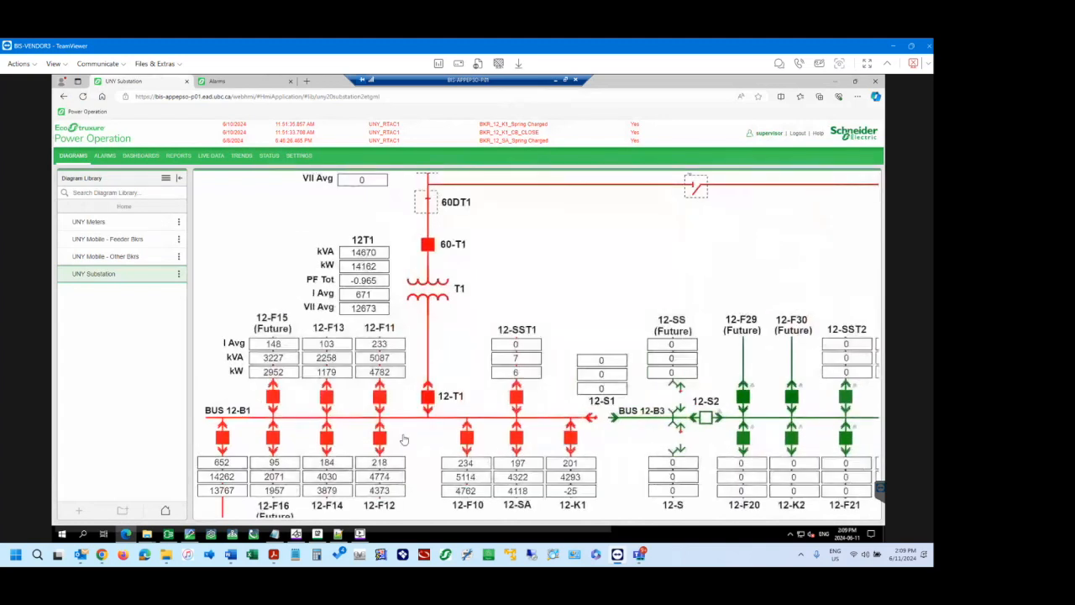
{"action": "scroll", "coordinate": [452, 385], "scroll_direction": "up", "scroll_amount": 1}
{"action": "scroll", "coordinate": [451, 386], "scroll_direction": "down", "scroll_amount": 3}
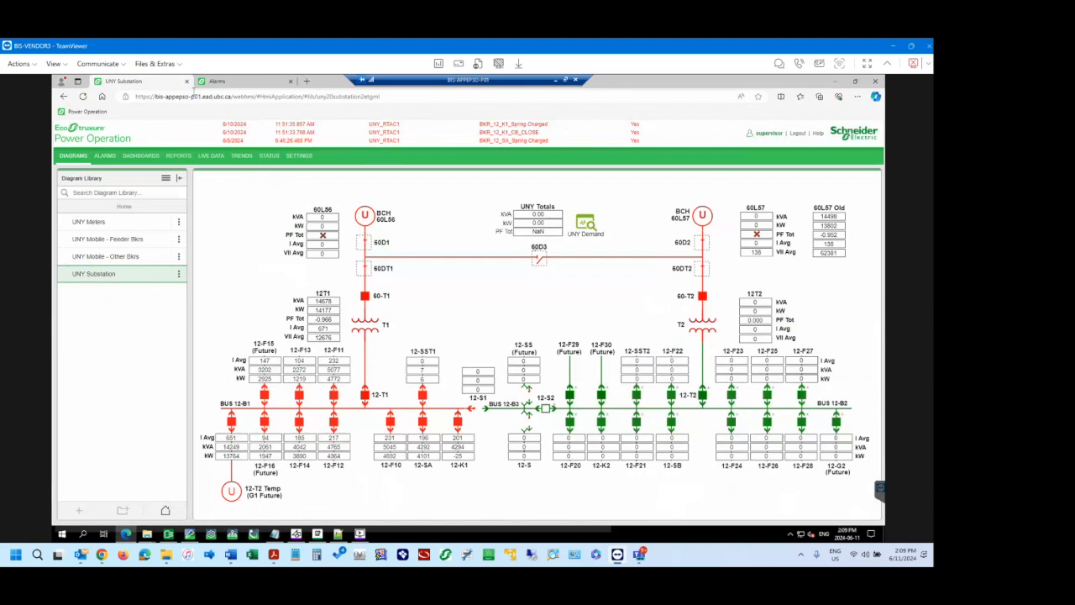
Return to the graphics editor and inspect the Link and Script nested under the 60D1 switch in the object tree.
{"action": "left_click", "coordinate": [189, 533]}
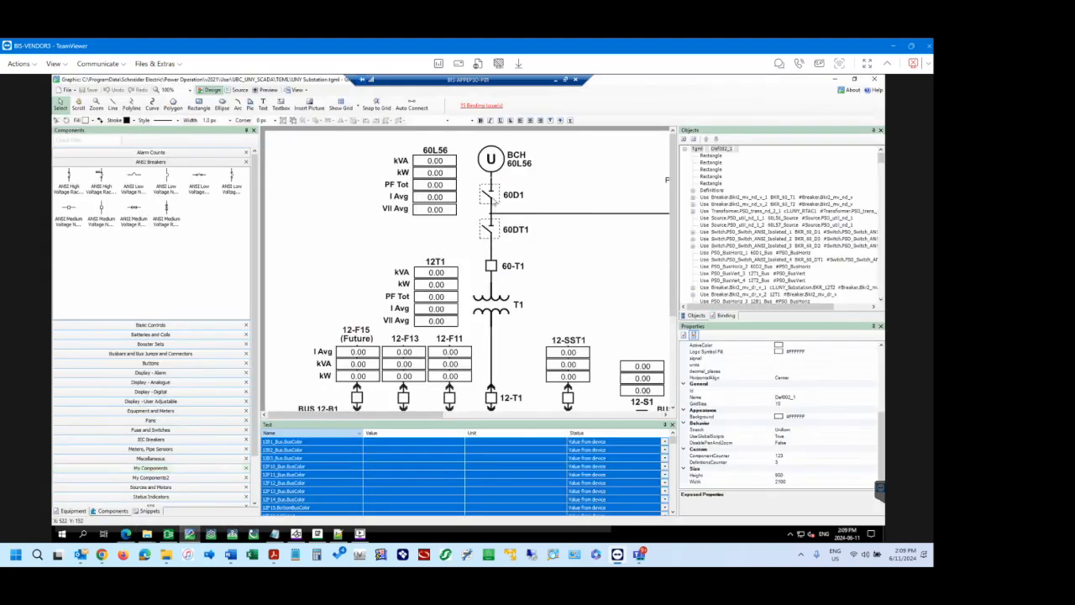
{"action": "left_click", "coordinate": [494, 201]}
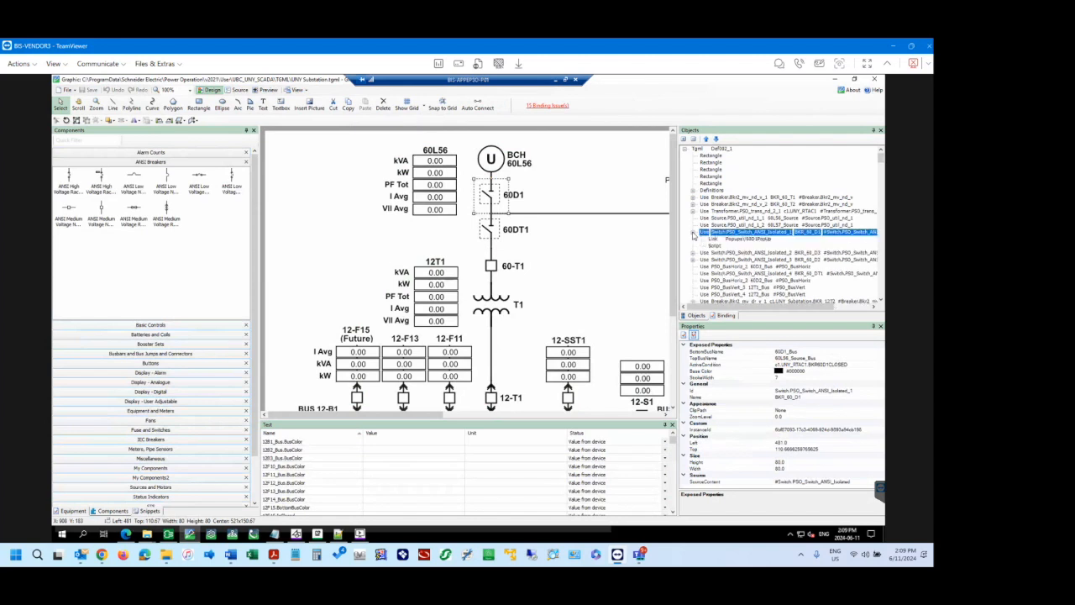
{"action": "left_click", "coordinate": [693, 232]}
{"action": "left_click", "coordinate": [715, 240]}
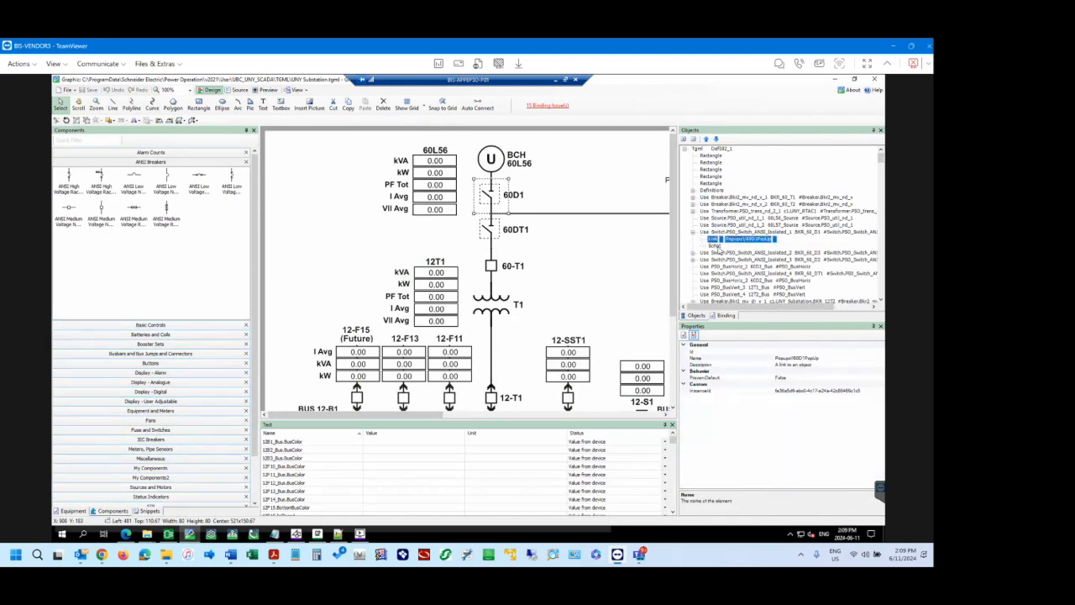
{"action": "left_click", "coordinate": [717, 247]}
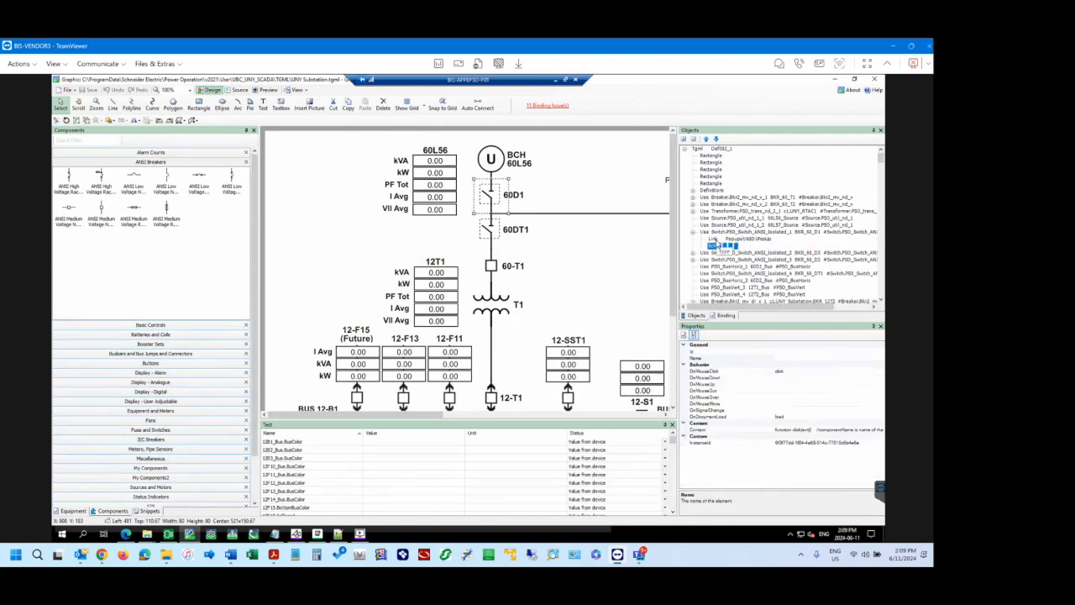
{"action": "left_click", "coordinate": [715, 239]}
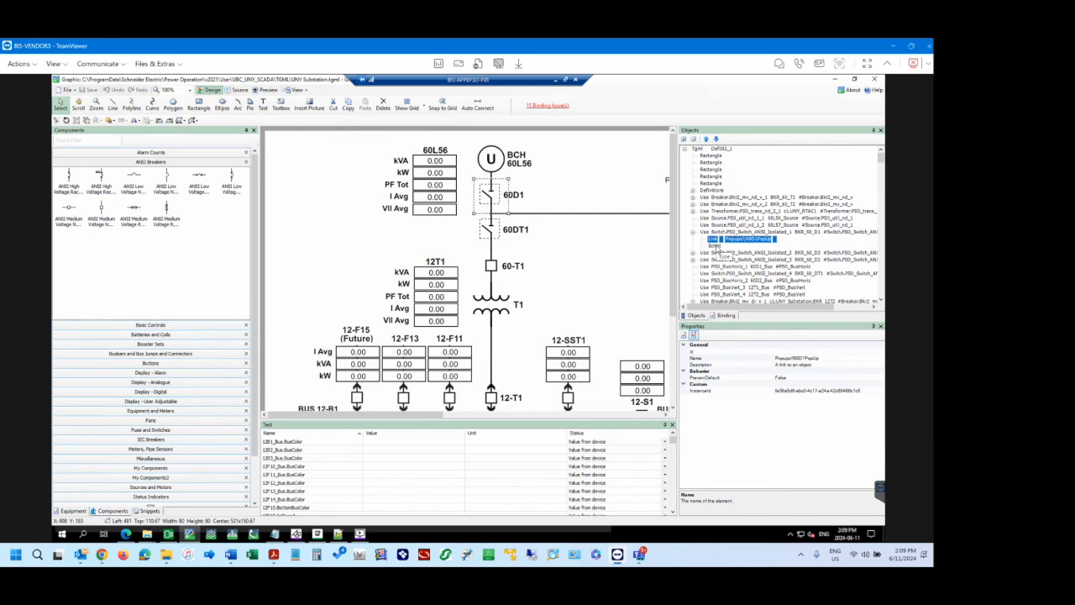
{"action": "left_click", "coordinate": [716, 245]}
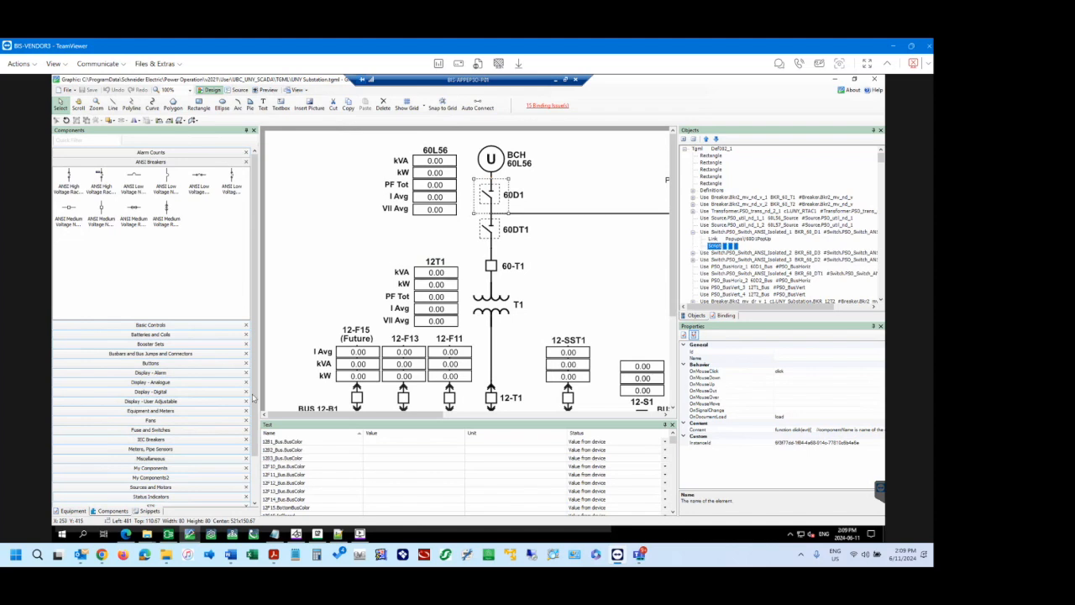
Show the basic snippets list and open the content of the 60D1 switch's Script in the script editor.
{"action": "left_click", "coordinate": [154, 512]}
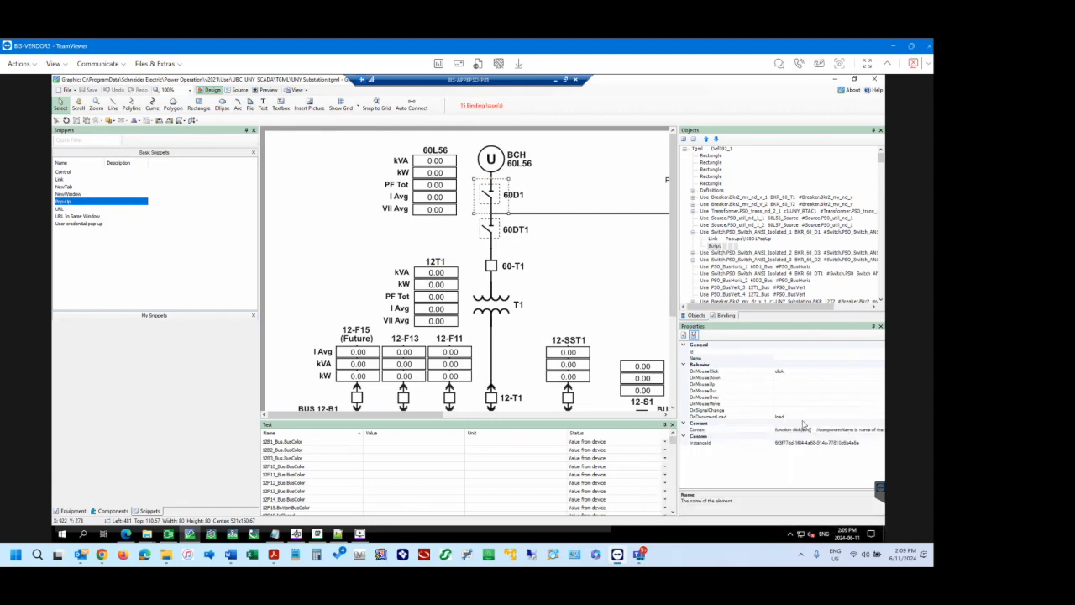
{"action": "left_click", "coordinate": [832, 431]}
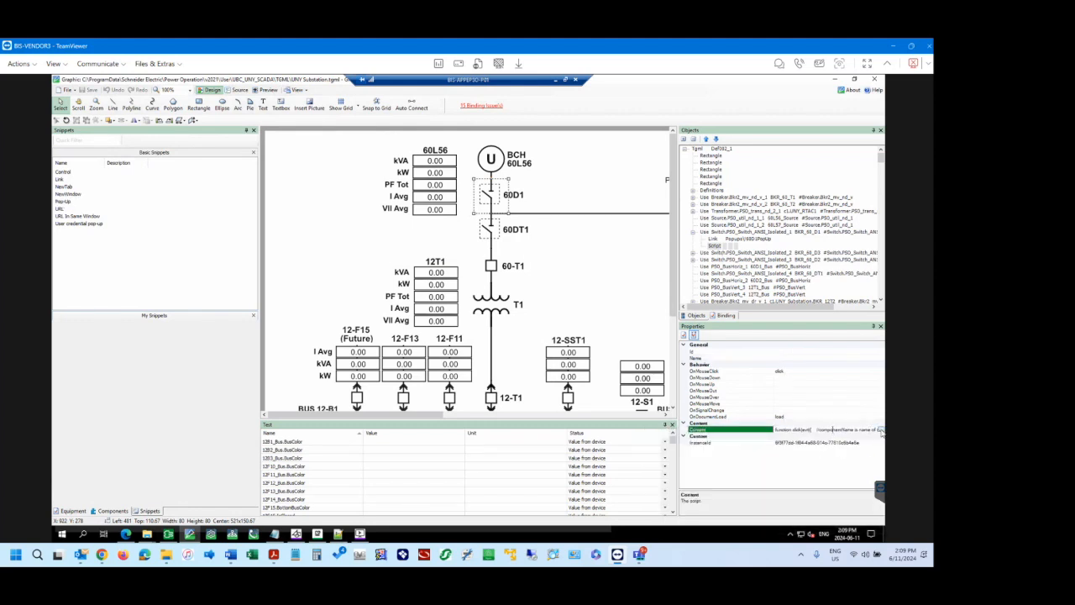
{"action": "left_click", "coordinate": [881, 431]}
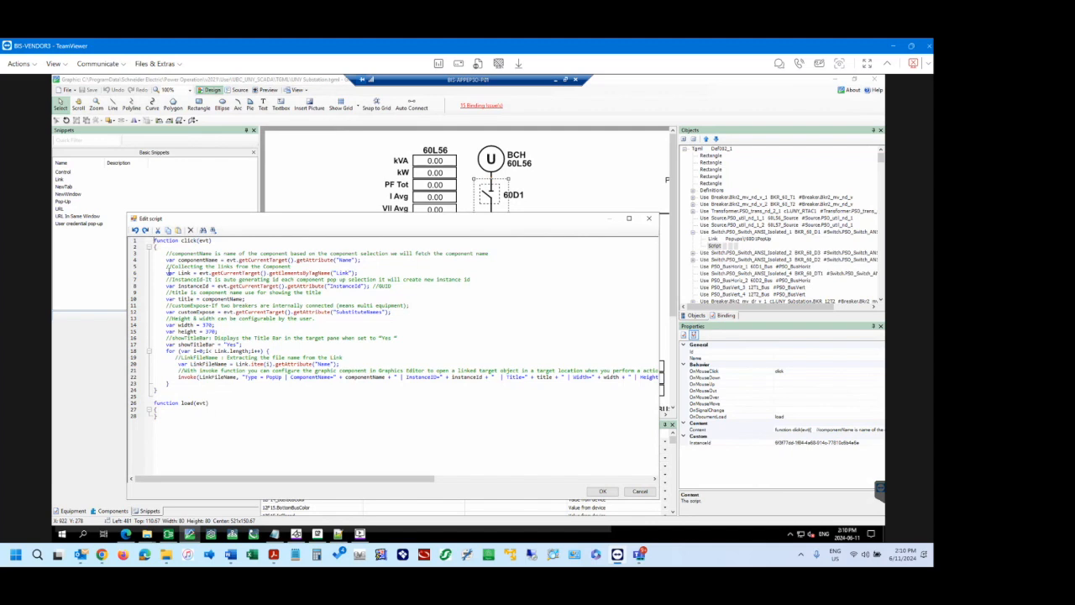
Examine the script's click and load functions and the PopUp parameters passed in the invoke call.
{"action": "left_click_drag", "start_coordinate": [154, 241], "coordinate": [333, 384]}
{"action": "left_click_drag", "start_coordinate": [220, 433], "coordinate": [154, 403]}
{"action": "left_click_drag", "start_coordinate": [245, 387], "coordinate": [156, 241]}
{"action": "left_click", "coordinate": [372, 384]}
{"action": "left_click_drag", "start_coordinate": [244, 379], "coordinate": [605, 377]}
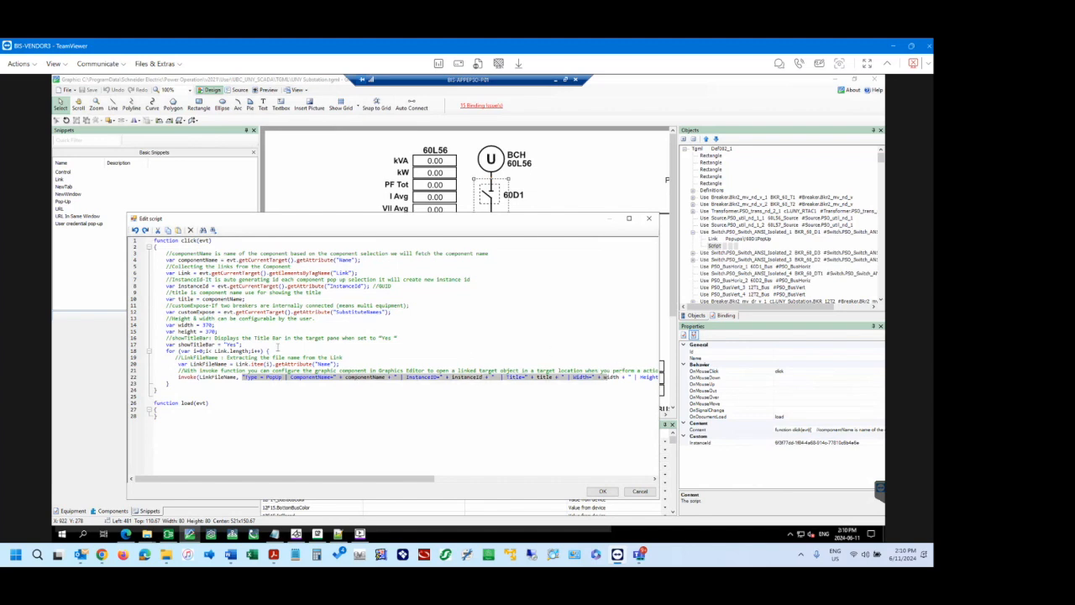
Inspect the width and height variable lines that set the popup size in the click function.
{"action": "left_click", "coordinate": [232, 325]}
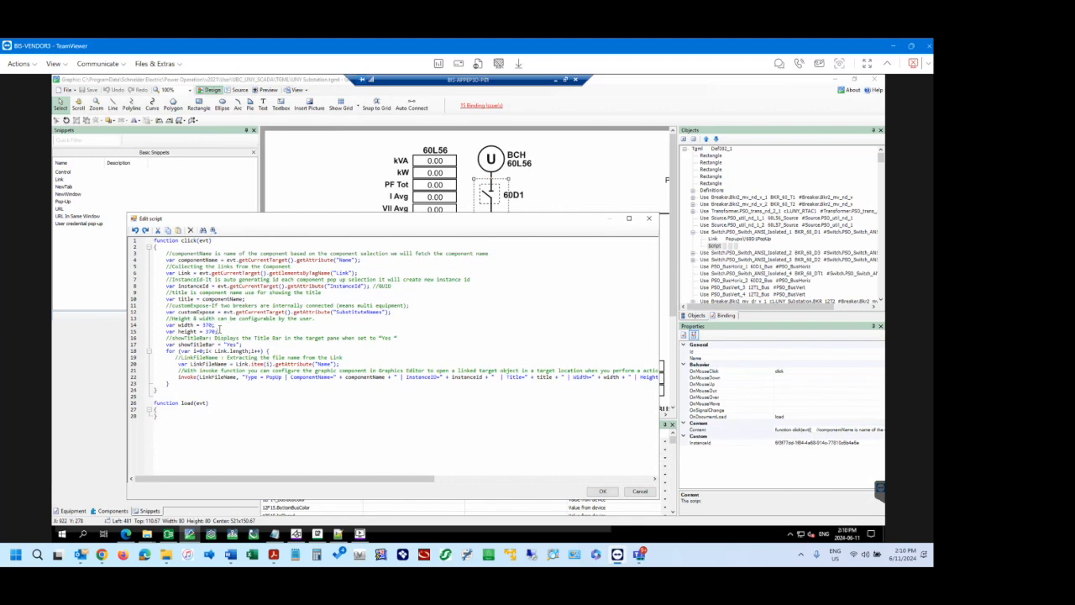
{"action": "left_click_drag", "start_coordinate": [156, 324], "coordinate": [219, 331]}
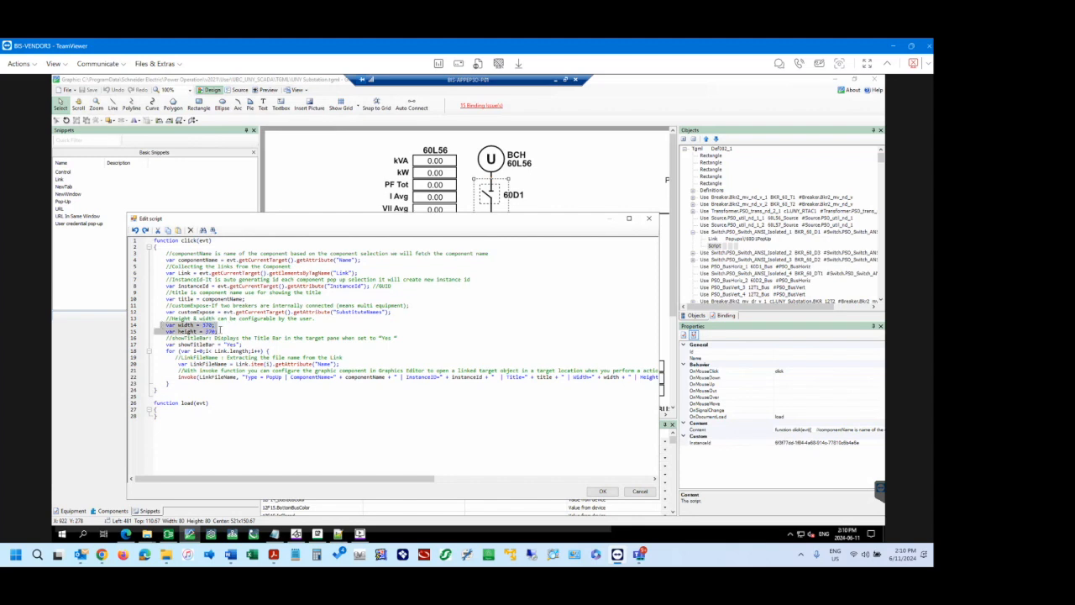
{"action": "left_click", "coordinate": [220, 331]}
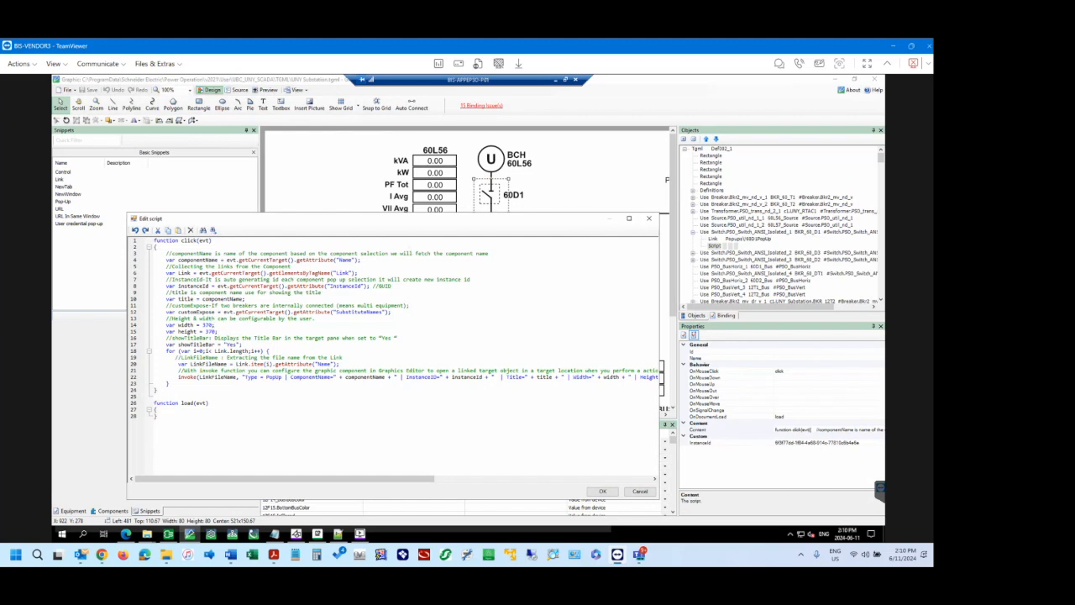
Close the 60D1 script editor, select transformer T1 in the diagram, and open T1's popup in the web diagram in the browser.
{"action": "left_click", "coordinate": [640, 491]}
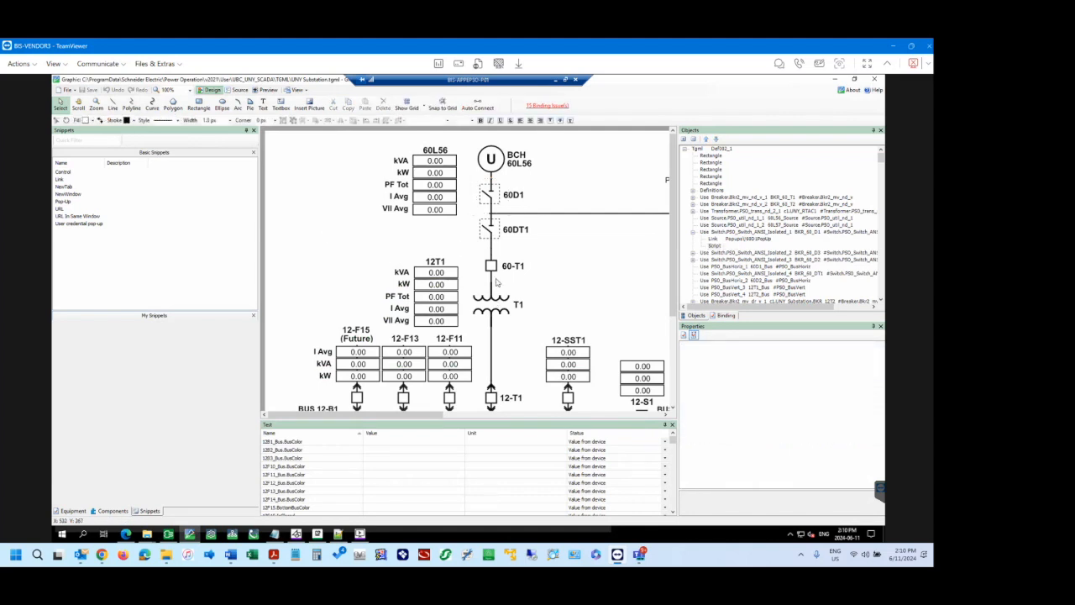
{"action": "left_click", "coordinate": [498, 308]}
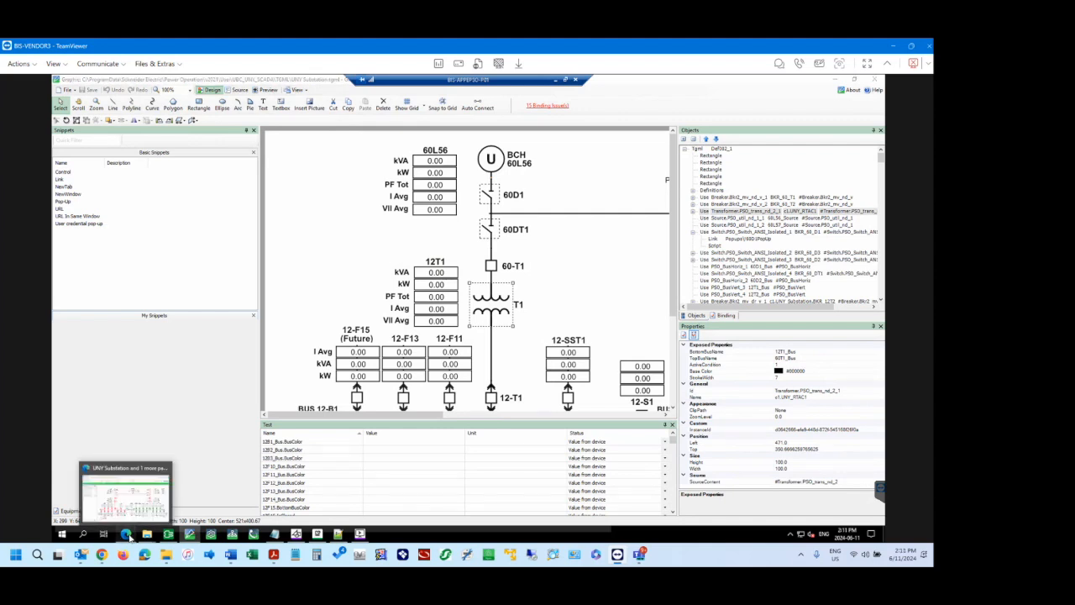
{"action": "left_click", "coordinate": [127, 536]}
{"action": "left_click", "coordinate": [369, 324]}
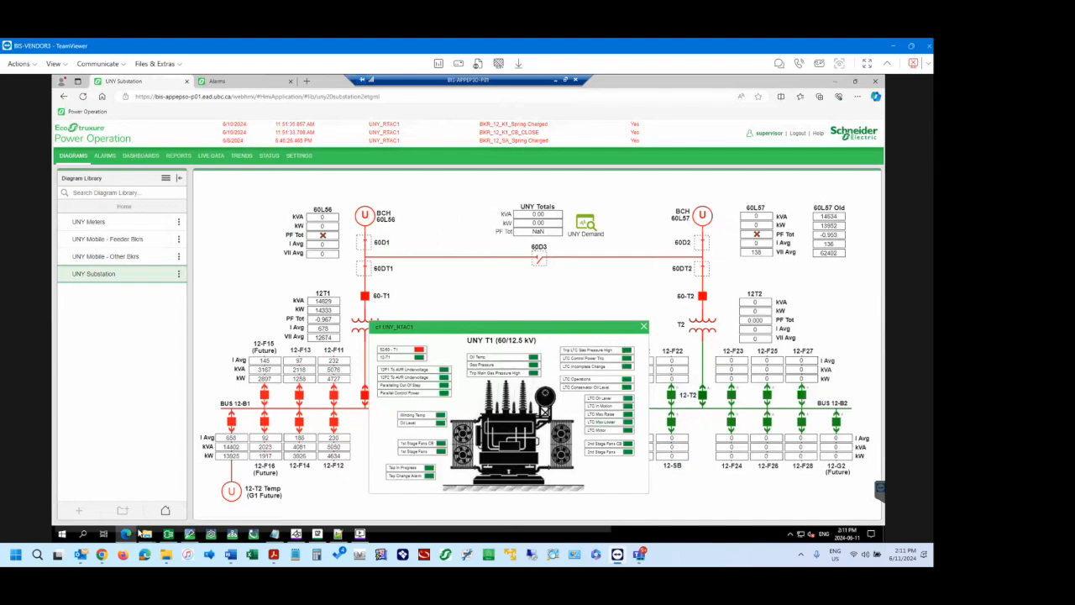
Return to the graphics editor and inspect the Link and Script nested under transformer T1 in the object tree.
{"action": "left_click", "coordinate": [190, 534]}
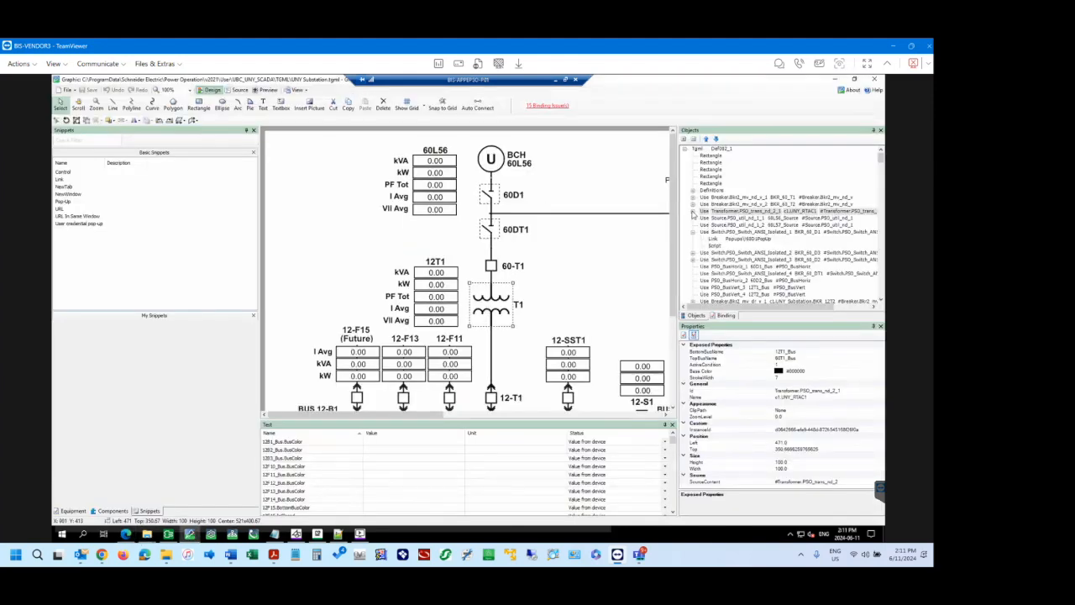
{"action": "left_click", "coordinate": [693, 211]}
{"action": "left_click", "coordinate": [715, 225]}
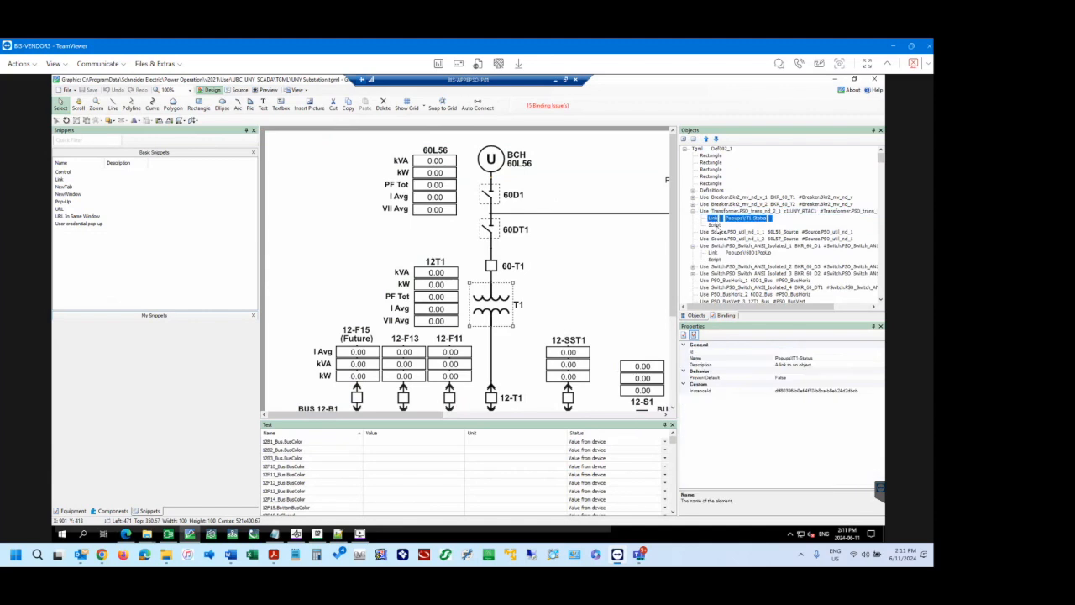
{"action": "left_click", "coordinate": [715, 217]}
{"action": "left_click", "coordinate": [721, 226]}
Open the content of T1's Script in the script editor, inspect the popup width and height variable lines, and close the editor.
{"action": "left_click", "coordinate": [863, 430]}
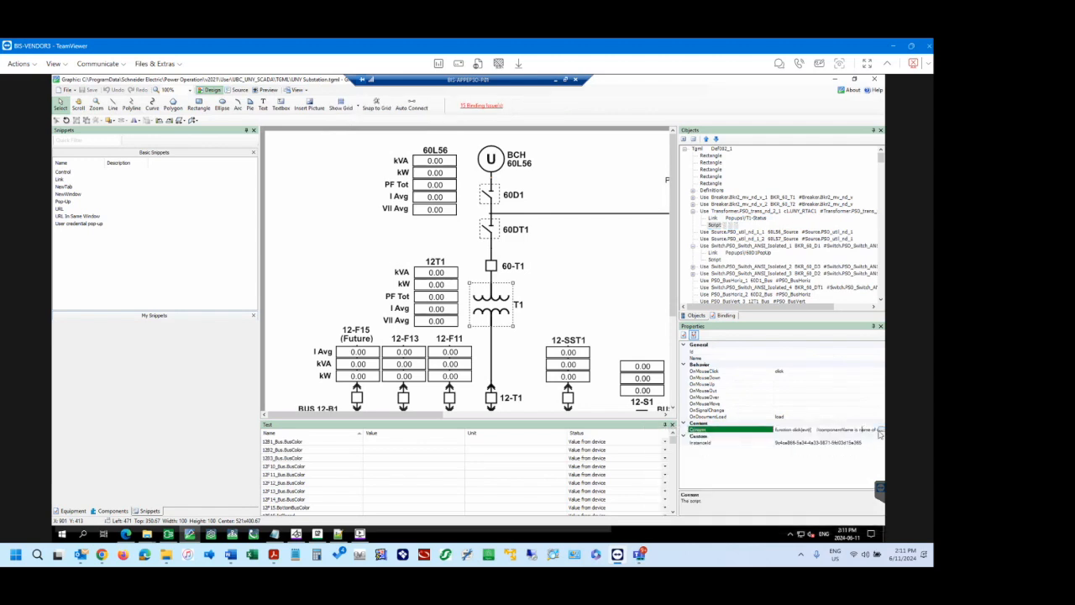
{"action": "left_click", "coordinate": [880, 430]}
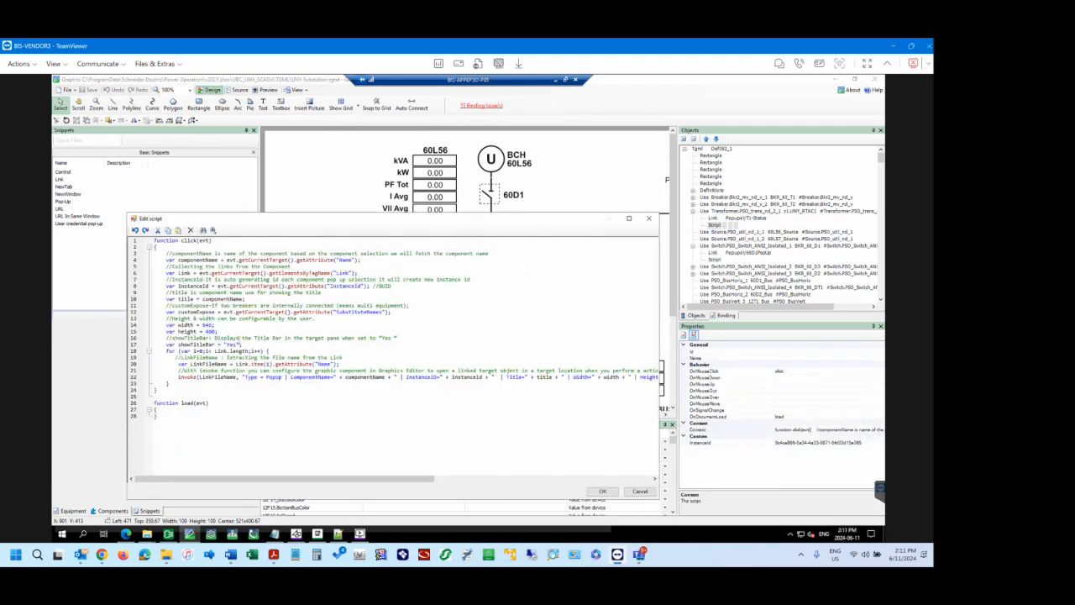
{"action": "left_click_drag", "start_coordinate": [221, 332], "coordinate": [165, 325]}
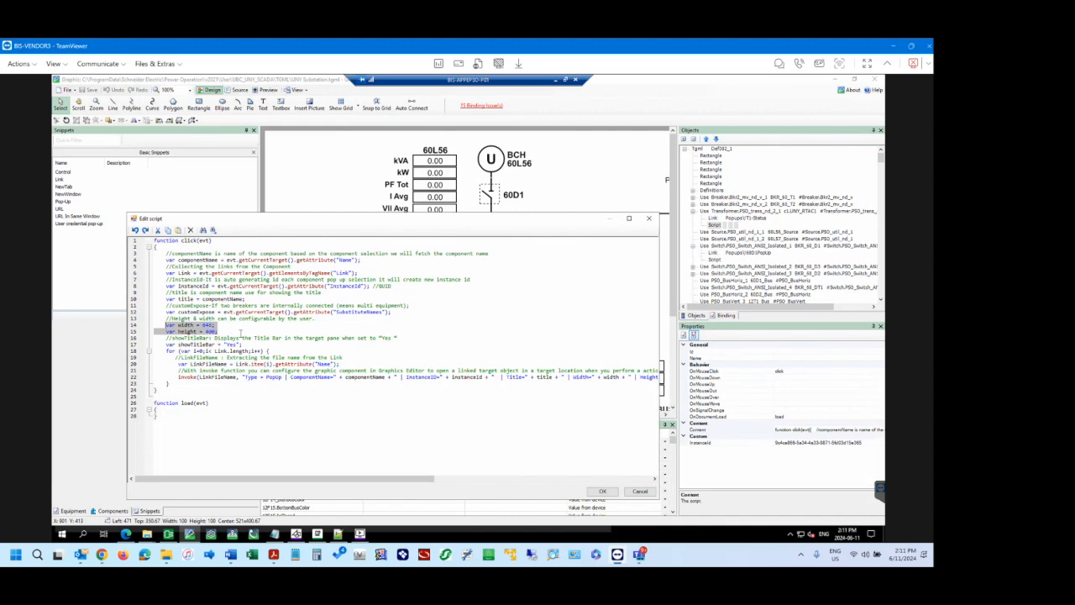
{"action": "left_click", "coordinate": [240, 333]}
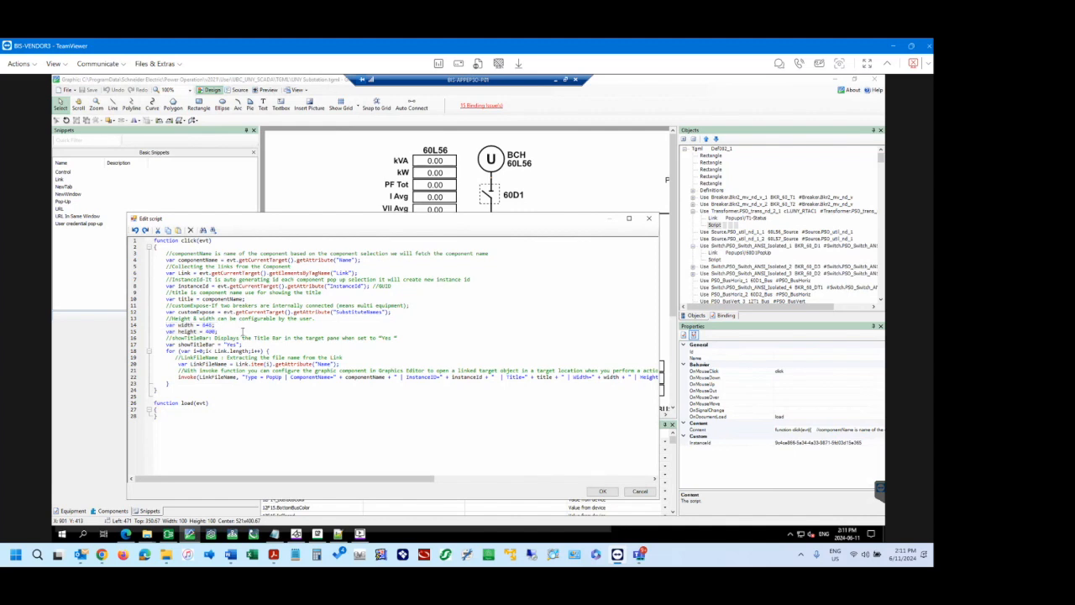
{"action": "left_click", "coordinate": [648, 218]}
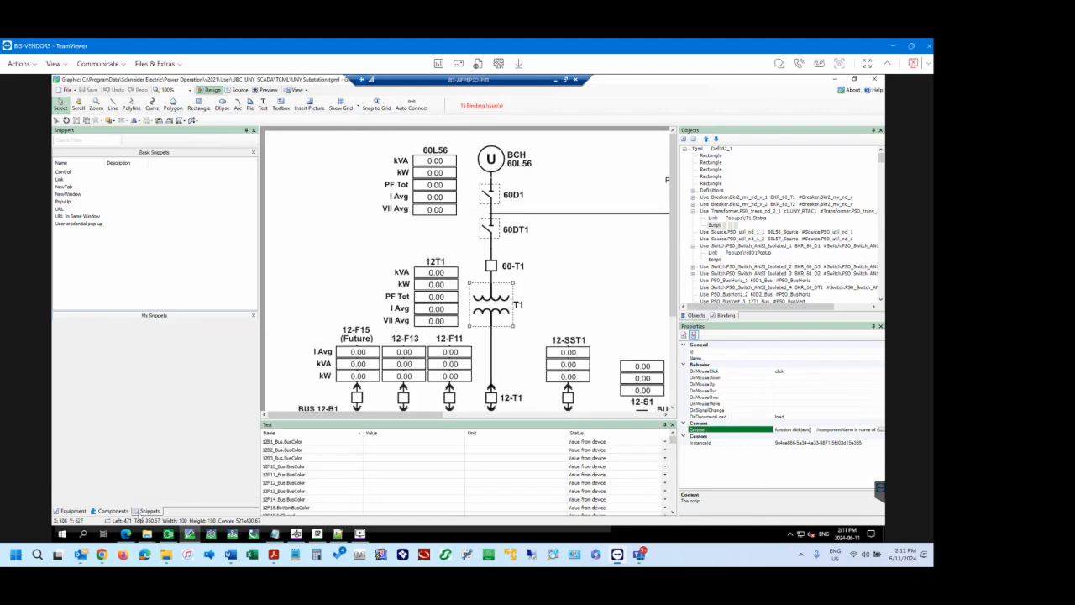
Switch back to the web diagram in the browser, reopen the T1 transformer popup to check its size, and close it.
{"action": "mouse_move", "coordinate": [170, 536]}
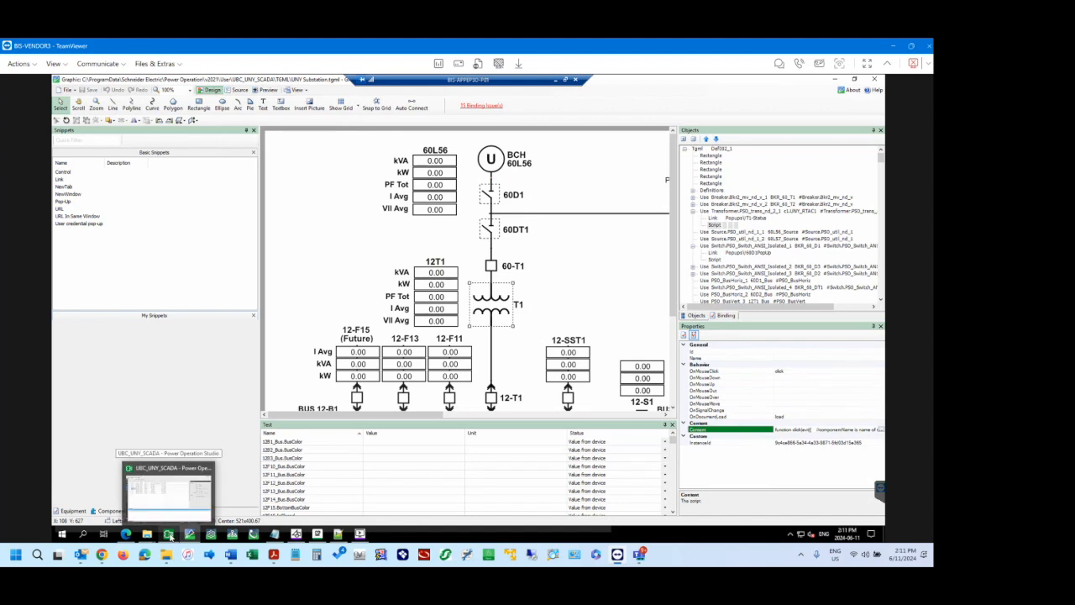
{"action": "left_click", "coordinate": [126, 534]}
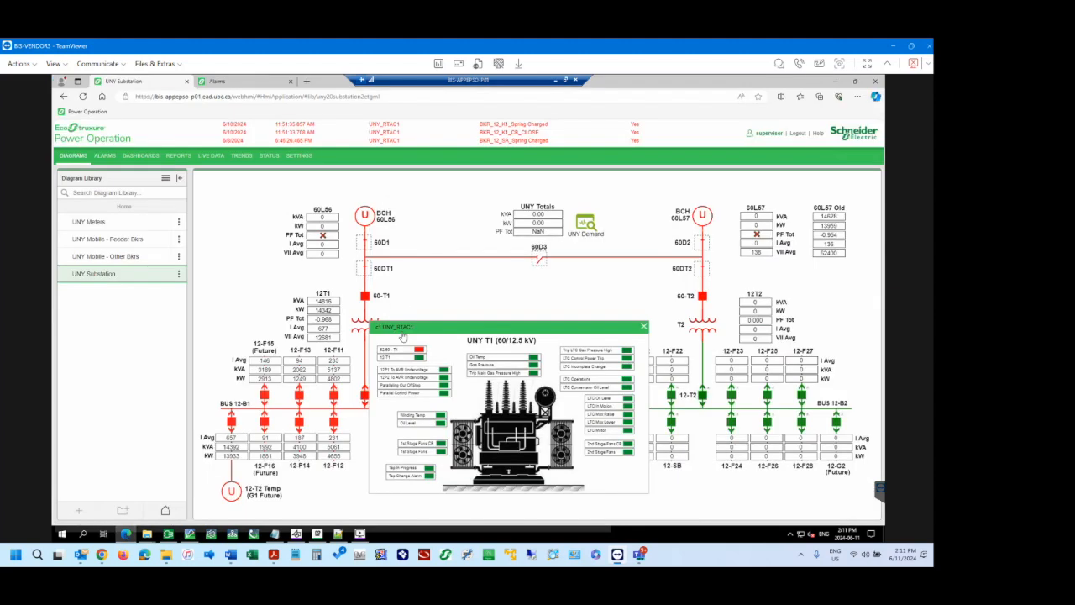
{"action": "left_click", "coordinate": [644, 326]}
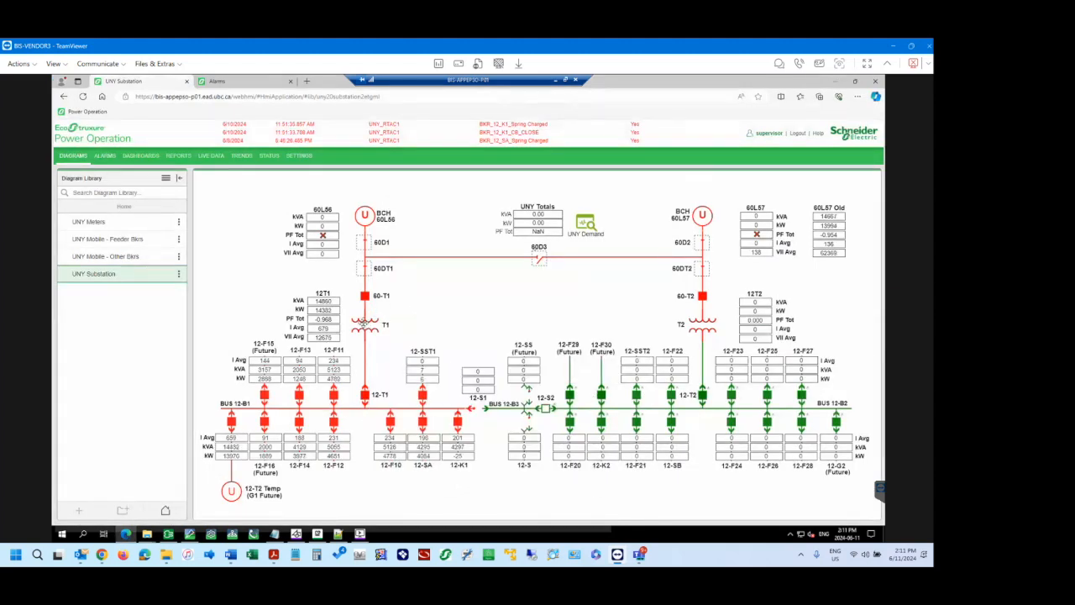
{"action": "left_click", "coordinate": [363, 322]}
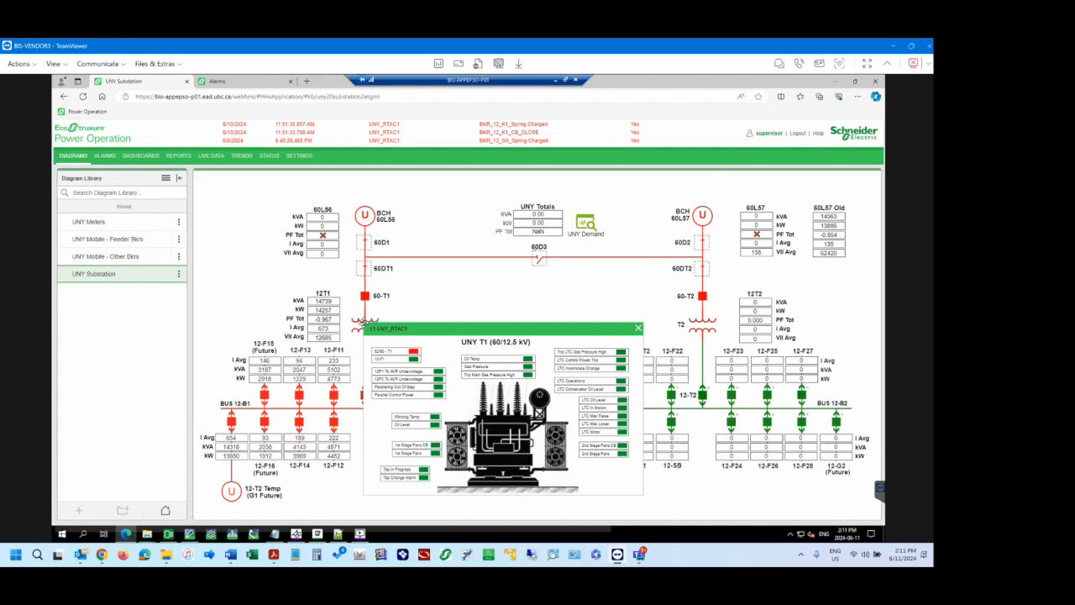
{"action": "left_click", "coordinate": [638, 329]}
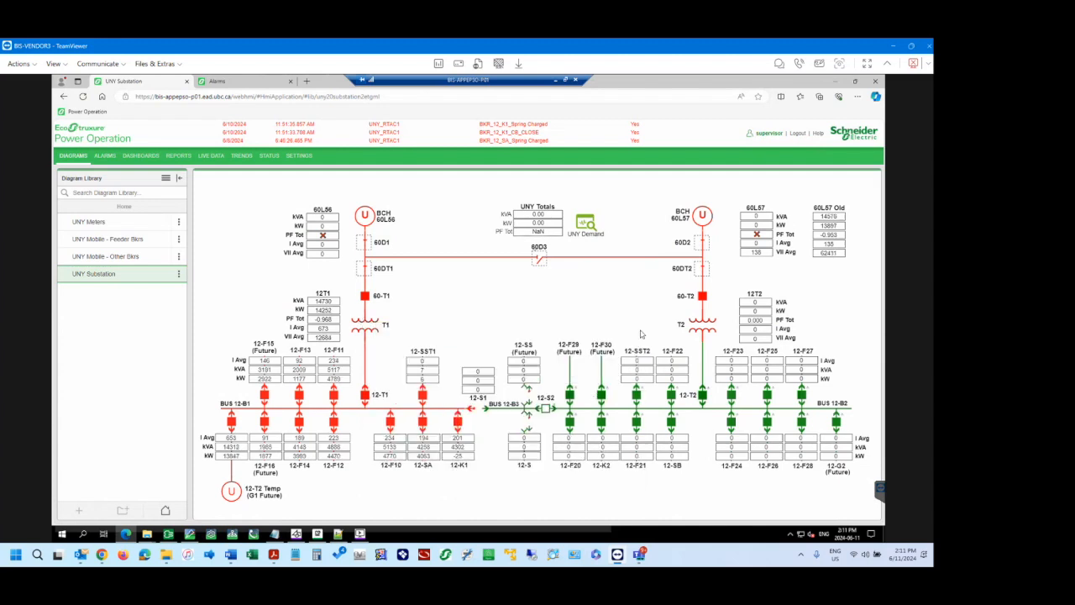
View the 60D1 switch's popup, close it, and open the popup of the 60-T1 breaker.
{"action": "left_click", "coordinate": [366, 243]}
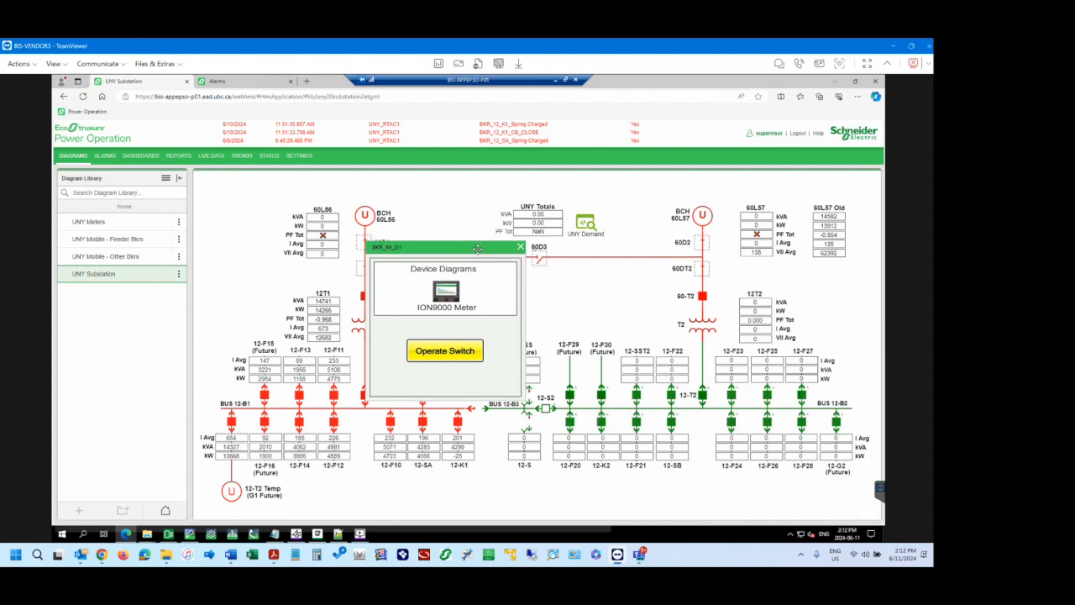
{"action": "left_click", "coordinate": [521, 247]}
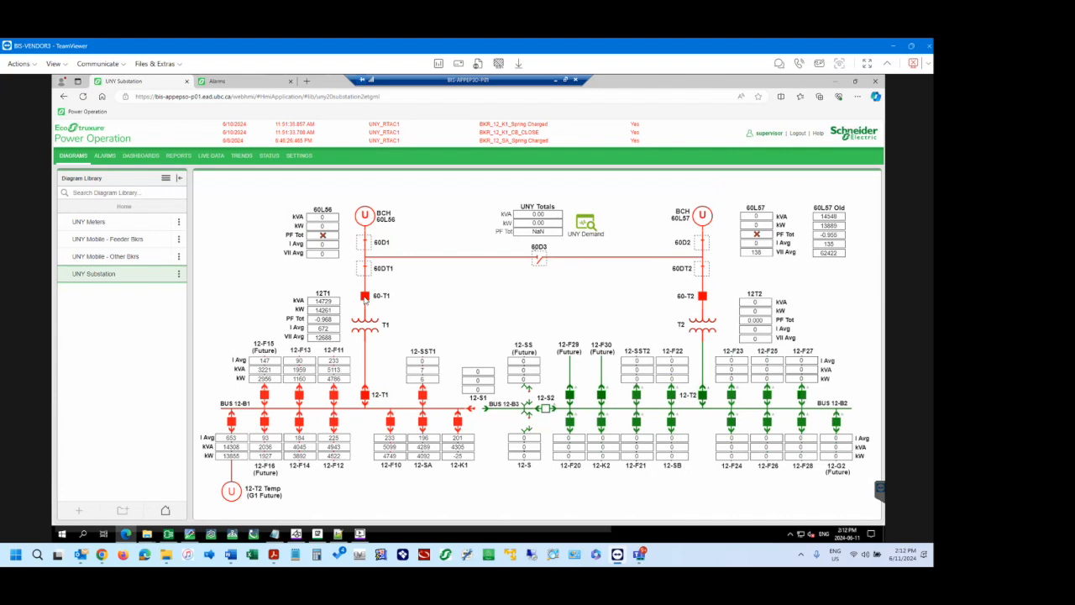
{"action": "left_click", "coordinate": [365, 297]}
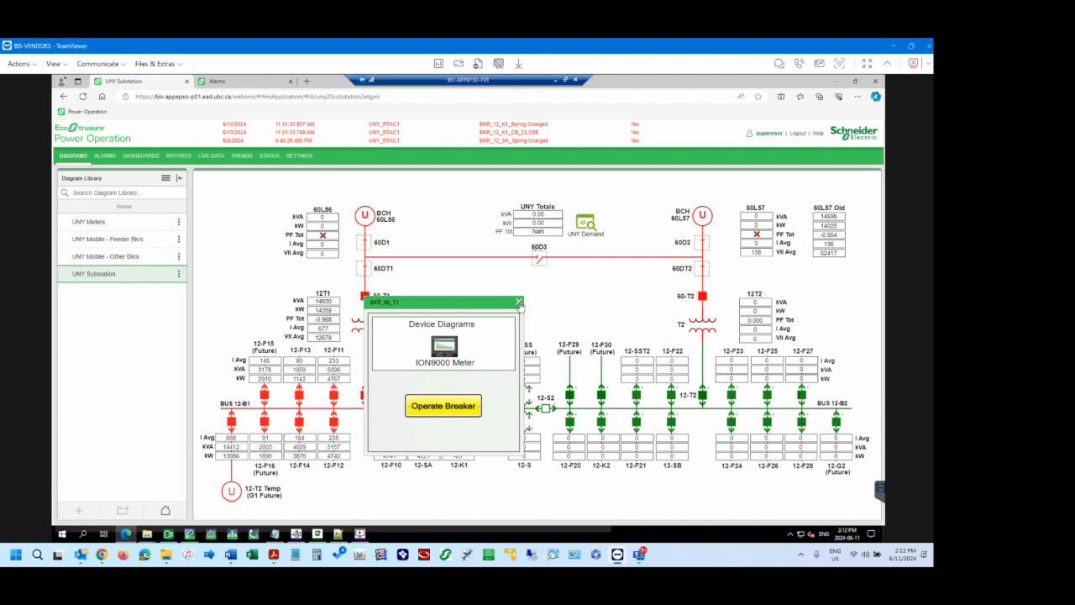
Move the 60-T1 breaker popup around the diagram until its title bar passes beyond the upper edge of the diagram area.
{"action": "left_click_drag", "start_coordinate": [462, 301], "coordinate": [483, 289]}
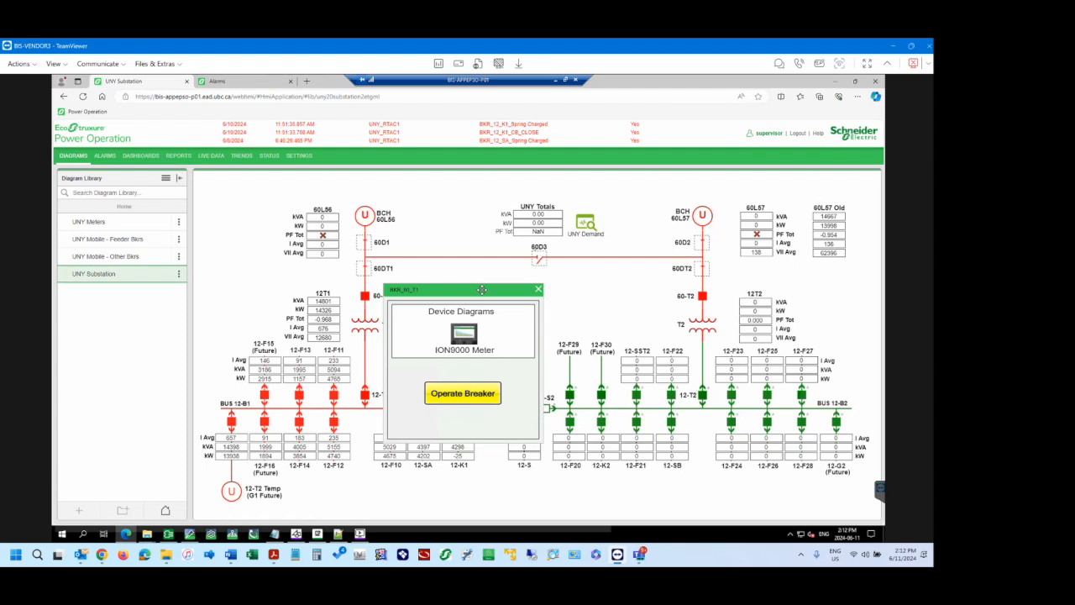
{"action": "left_click_drag", "start_coordinate": [483, 289], "coordinate": [402, 164]}
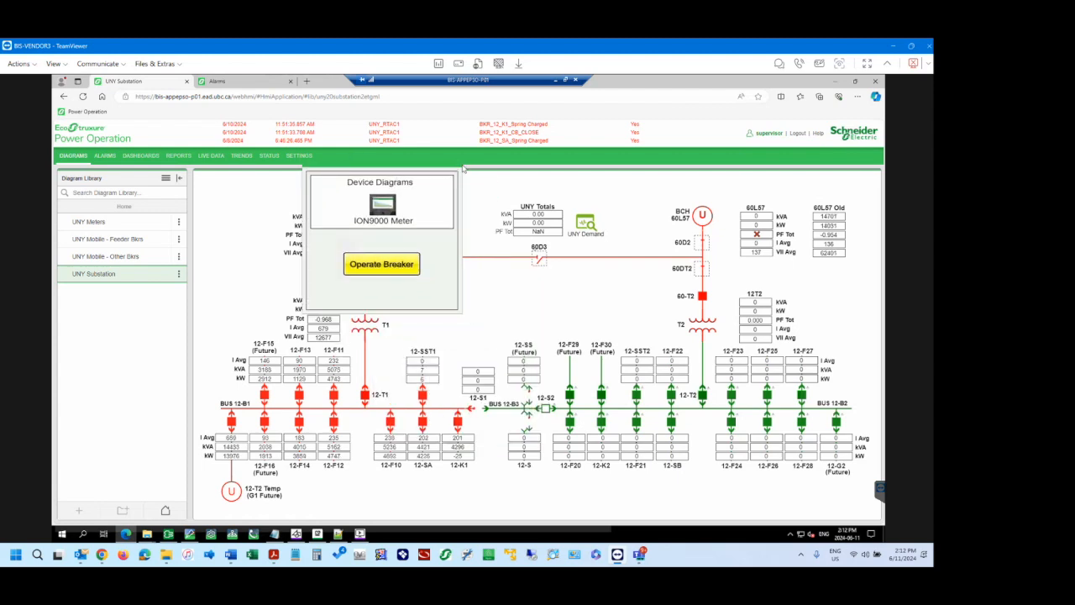
{"action": "left_click_drag", "start_coordinate": [434, 165], "coordinate": [399, 216]}
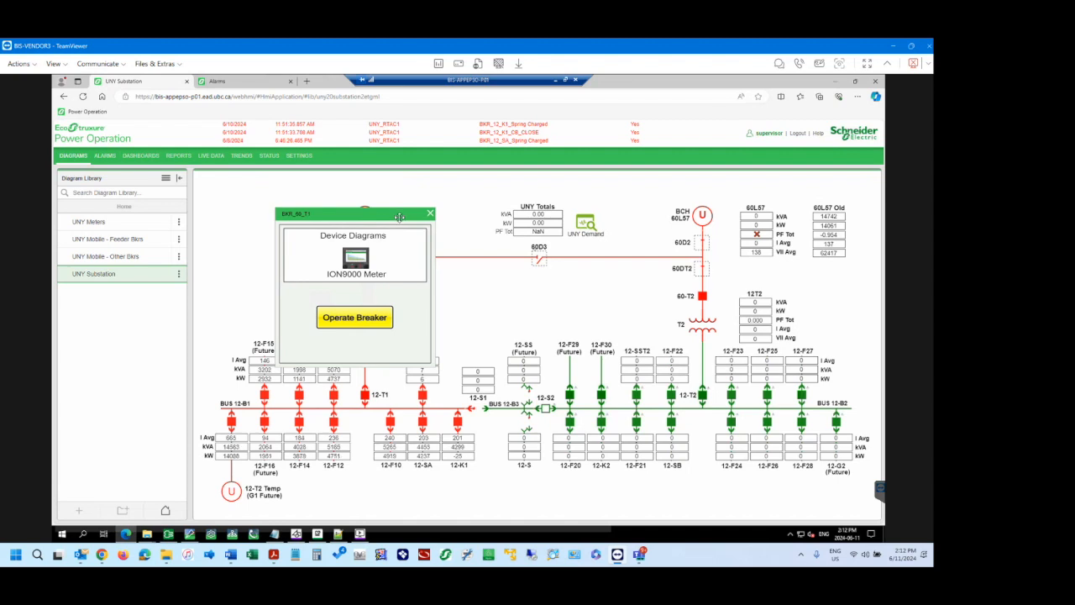
{"action": "left_click_drag", "start_coordinate": [399, 217], "coordinate": [370, 162]}
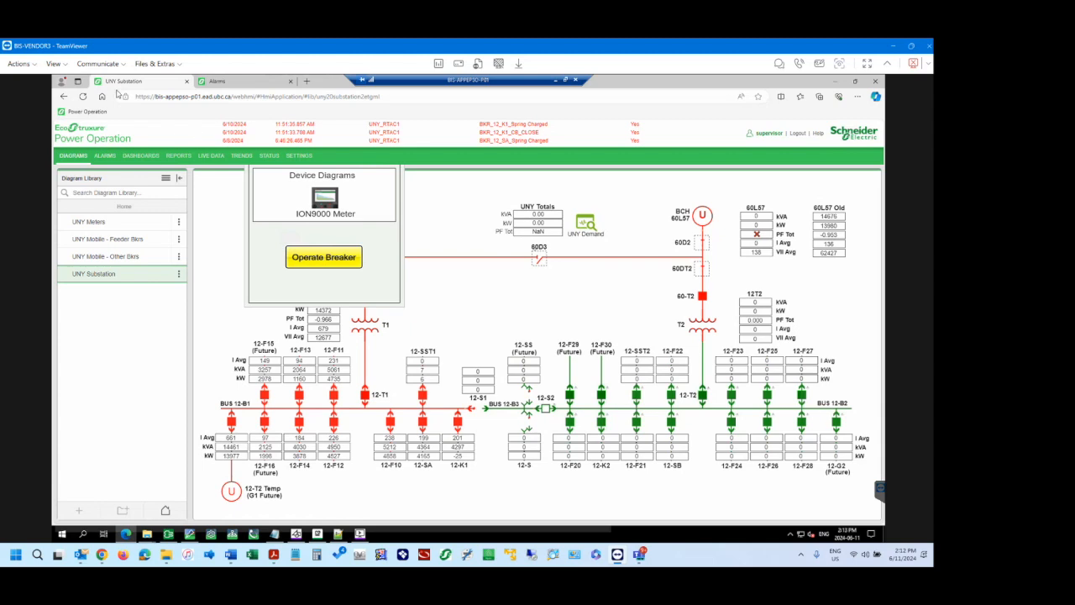
Reload the UNY Substation page to clear the popup, zoom into the diagram, and reload again to restore the full view.
{"action": "left_click", "coordinate": [82, 96]}
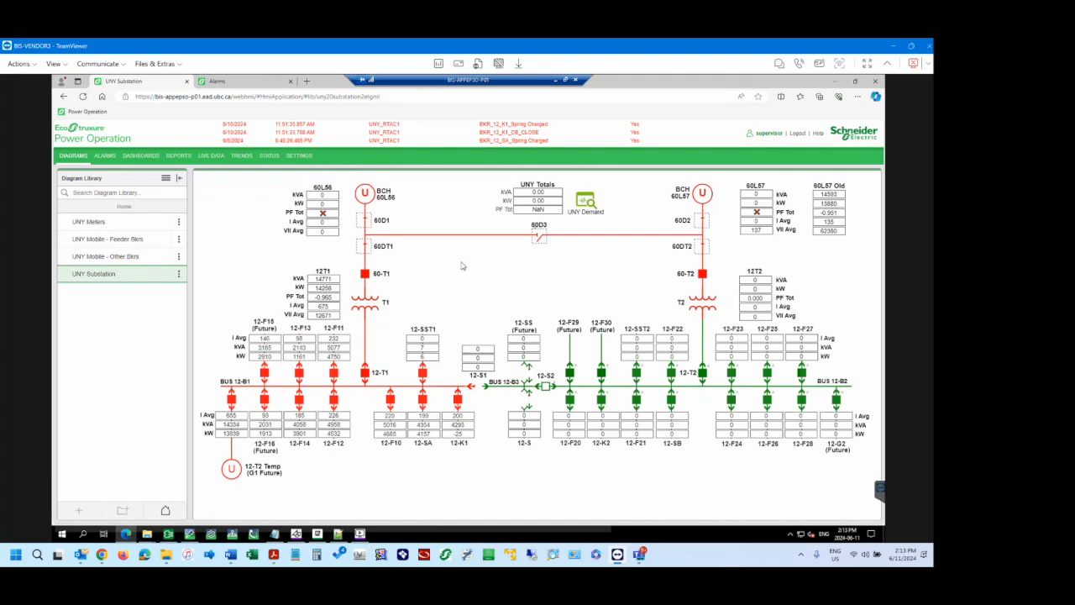
{"action": "scroll", "coordinate": [319, 385], "scroll_direction": "up", "scroll_amount": 5}
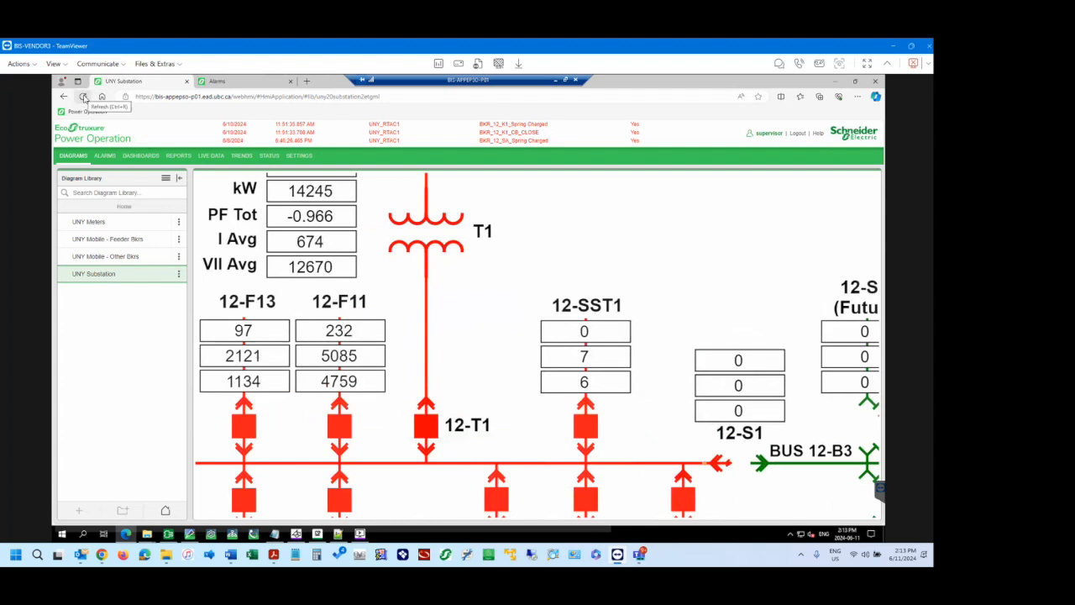
{"action": "left_click", "coordinate": [83, 96]}
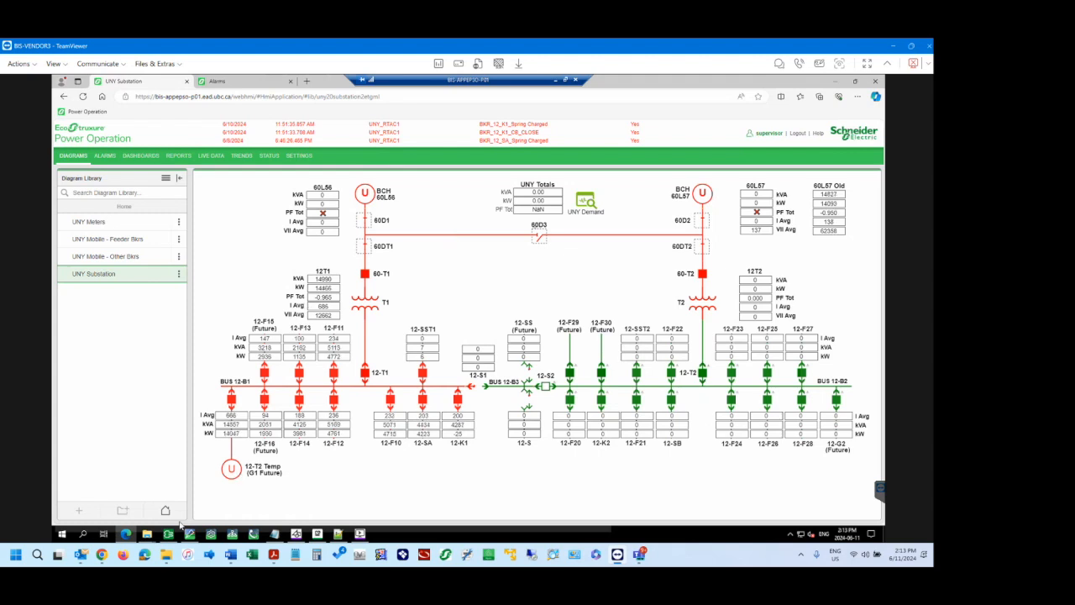
Return to the graphics editor and inspect the properties of the kVA value display under 60L56.
{"action": "mouse_move", "coordinate": [187, 535]}
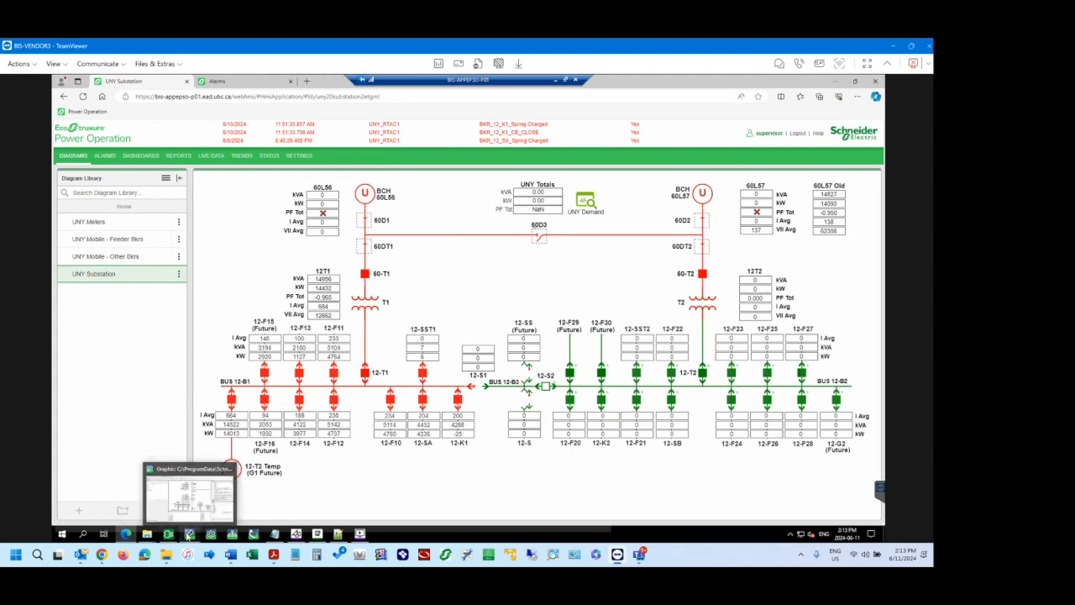
{"action": "left_click", "coordinate": [192, 501]}
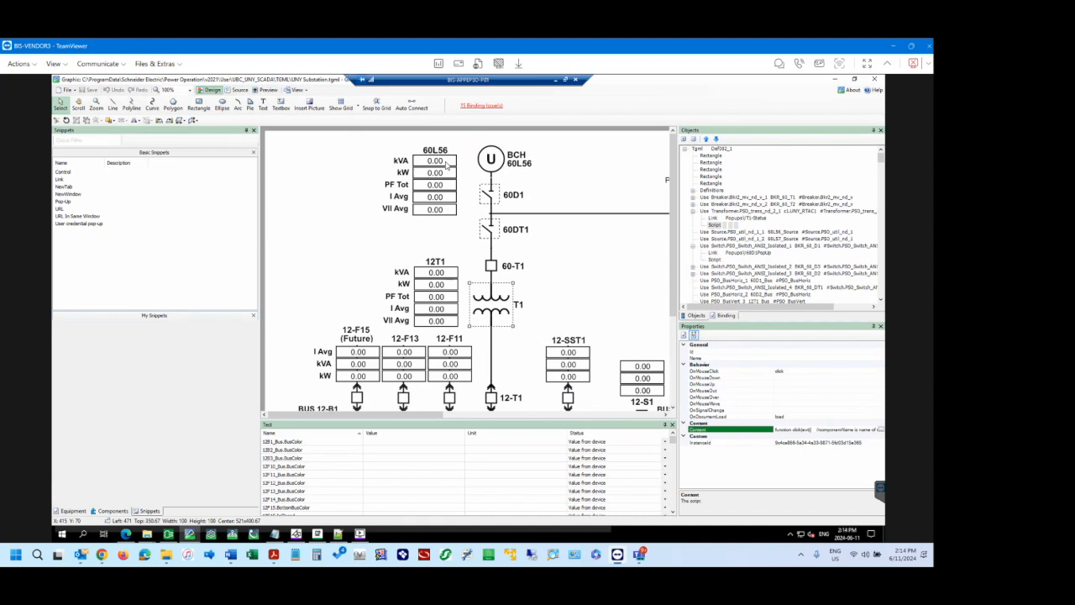
{"action": "left_click", "coordinate": [444, 162]}
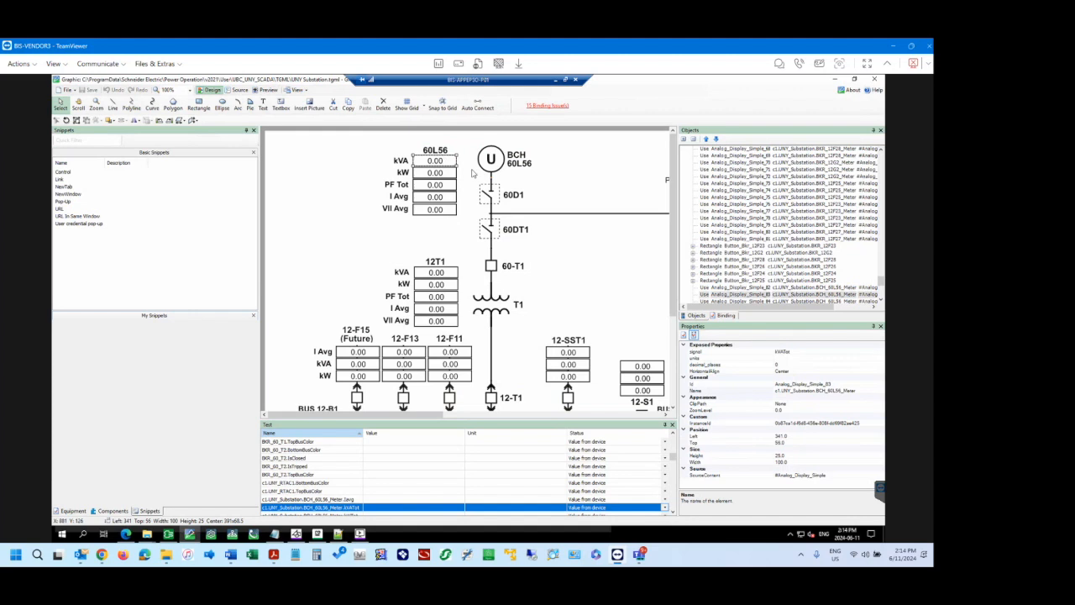
Duplicate the kVA label beside the 60L56 values and place the copy in the empty area to its left.
{"action": "left_click", "coordinate": [401, 162]}
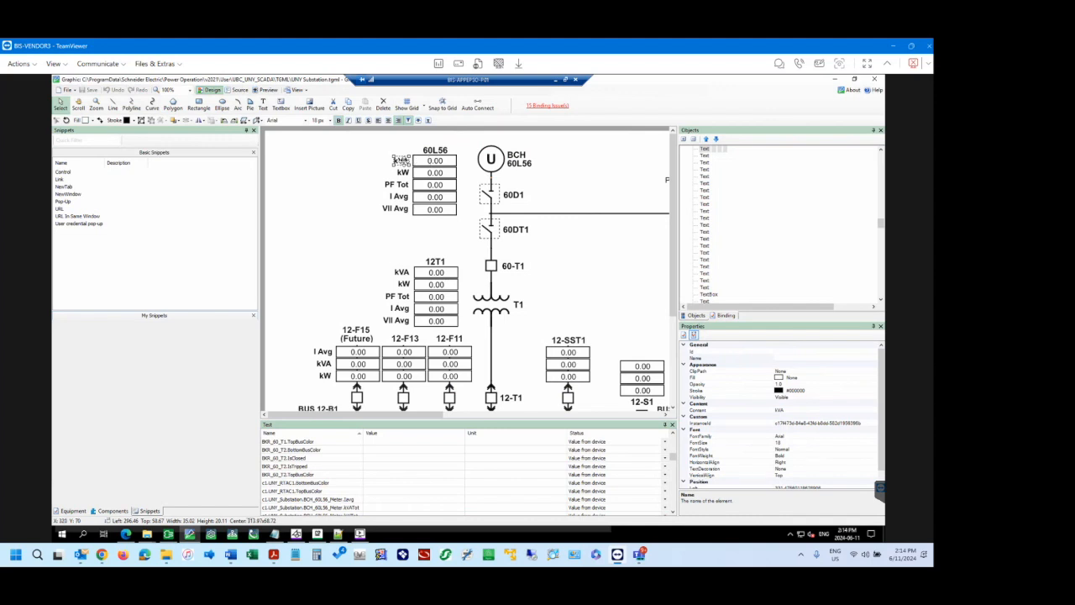
{"action": "key", "text": "ctrl+c"}
{"action": "key", "text": "ctrl+v"}
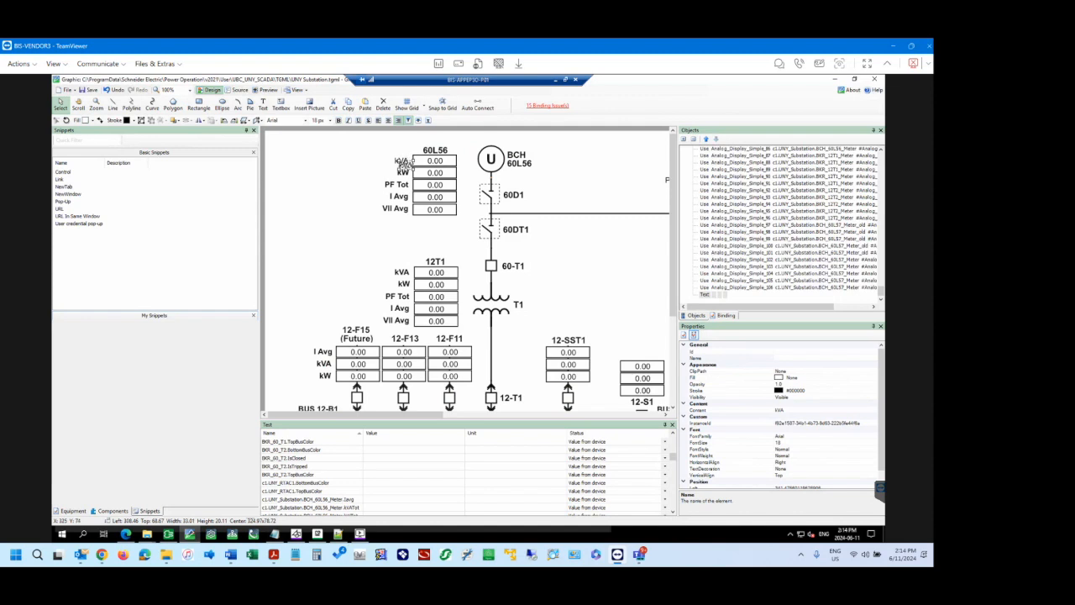
{"action": "left_click_drag", "start_coordinate": [404, 161], "coordinate": [321, 177]}
{"action": "left_click", "coordinate": [403, 162]}
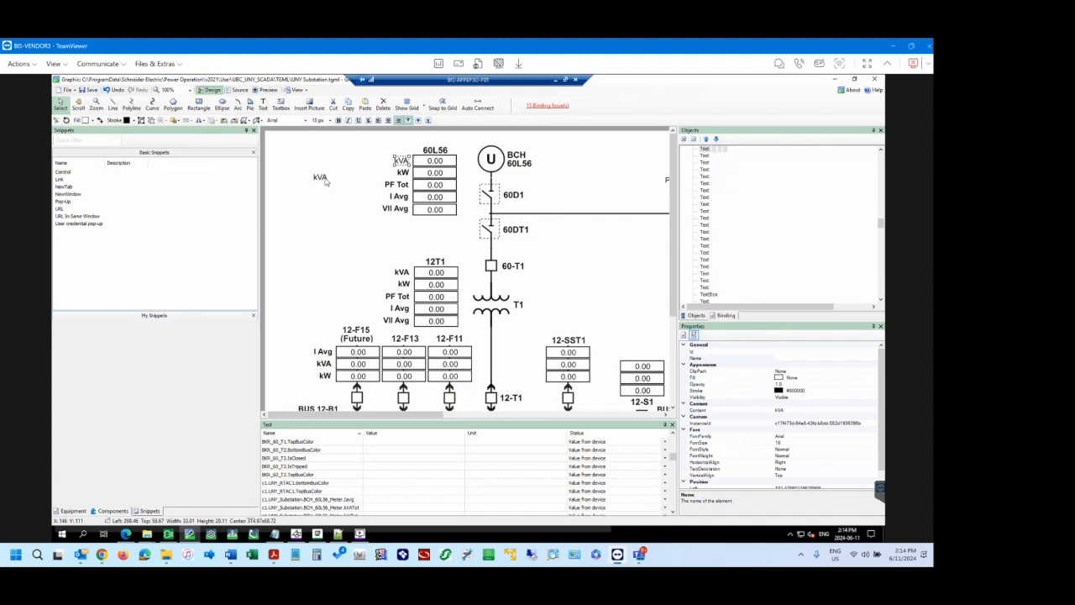
Set the content of the copied kVA label to "Hello World!" and reselect the label in the diagram.
{"action": "left_click", "coordinate": [324, 177]}
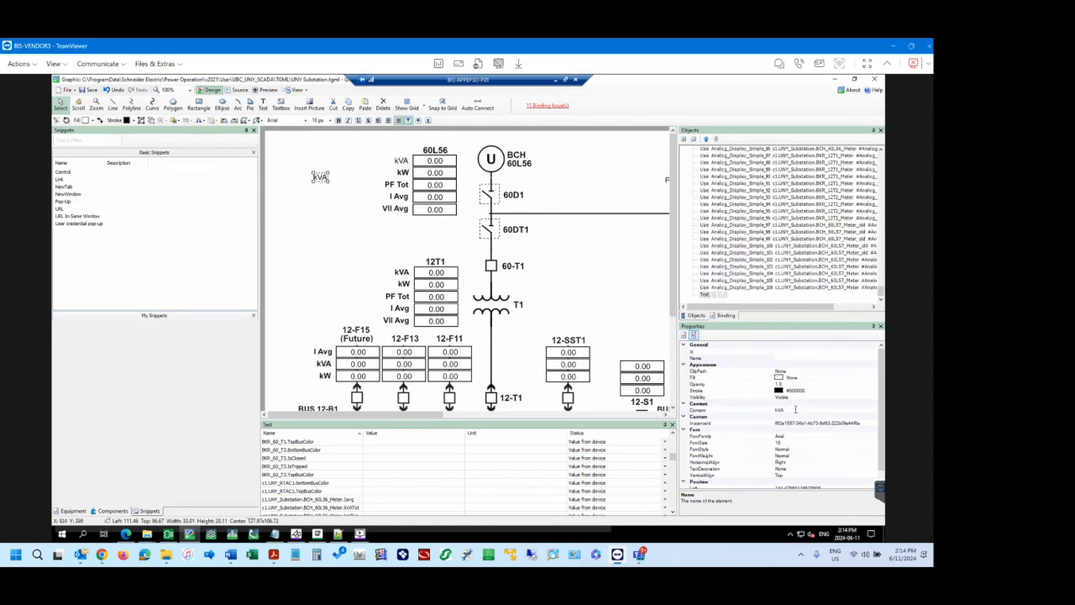
{"action": "left_click", "coordinate": [797, 409]}
{"action": "double_click", "coordinate": [804, 408]}
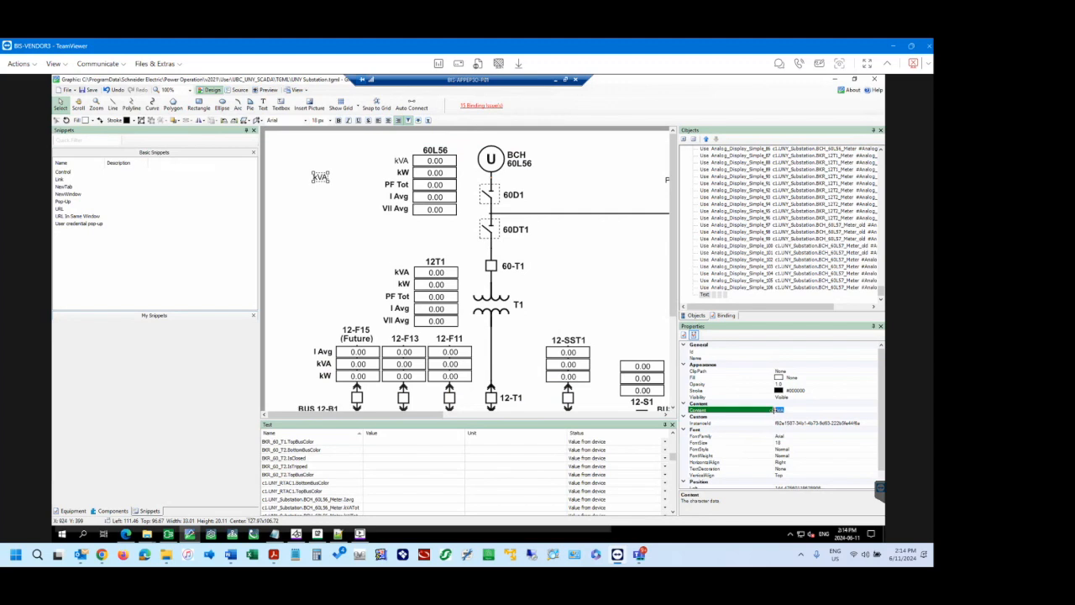
{"action": "type", "text": "Hello World!"}
{"action": "key", "text": "Return"}
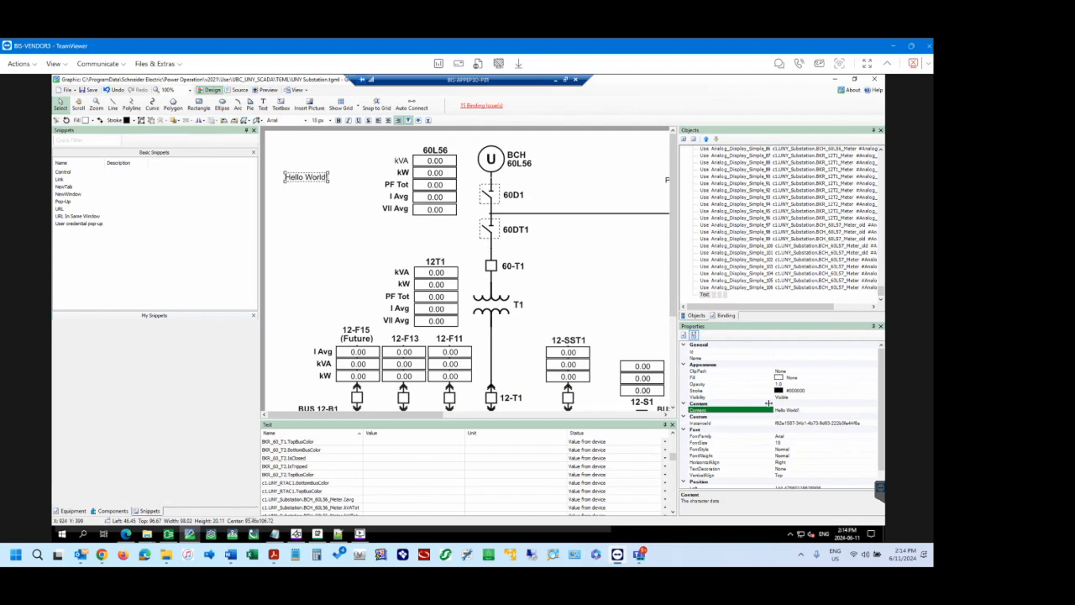
{"action": "left_click", "coordinate": [313, 210]}
{"action": "left_click", "coordinate": [314, 181]}
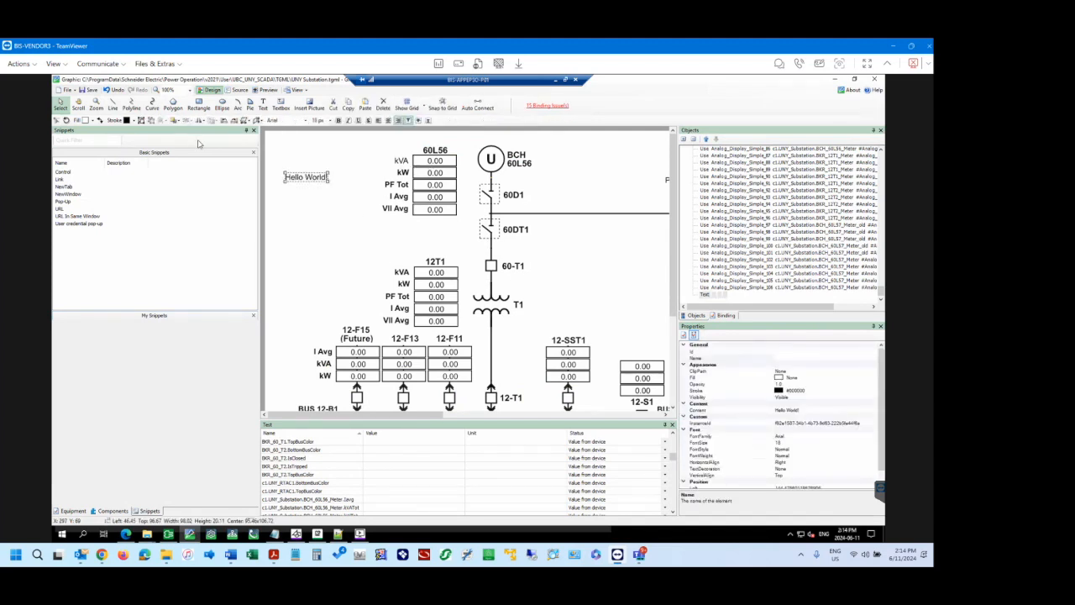
Save the diagram, compare the font properties of the 60L56 kVA and kW labels, and set the kVA label's font weight to Bold.
{"action": "left_click", "coordinate": [86, 89]}
{"action": "left_click", "coordinate": [401, 161]}
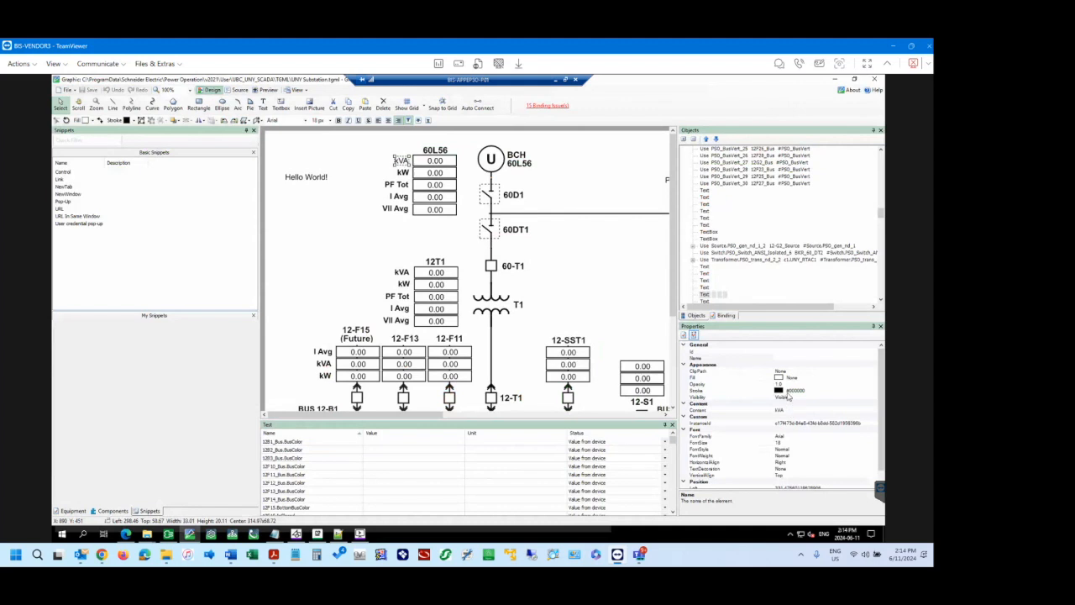
{"action": "left_click", "coordinate": [404, 173]}
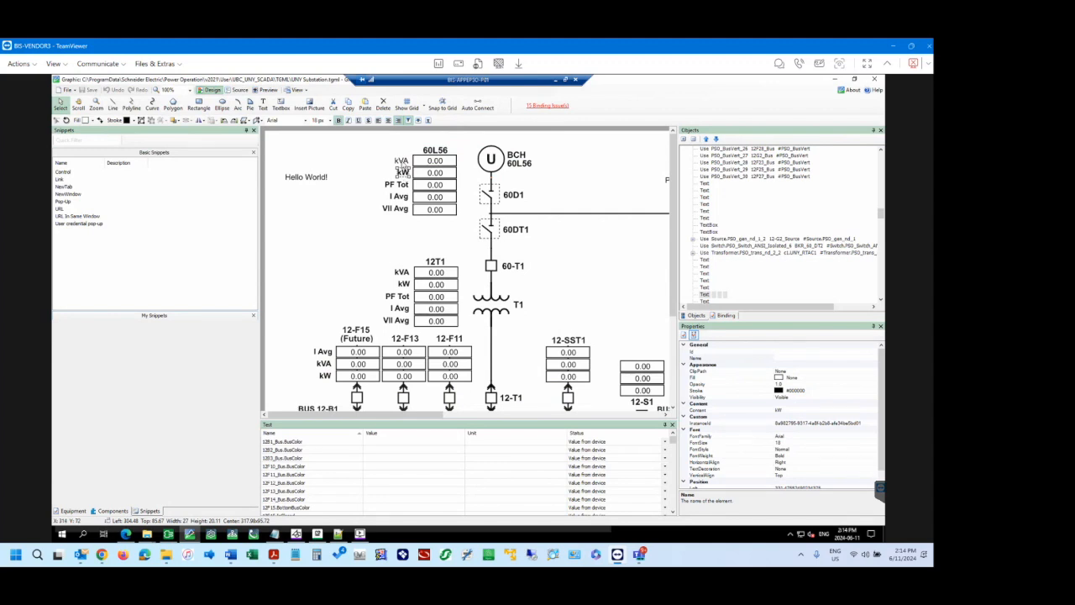
{"action": "left_click", "coordinate": [402, 161]}
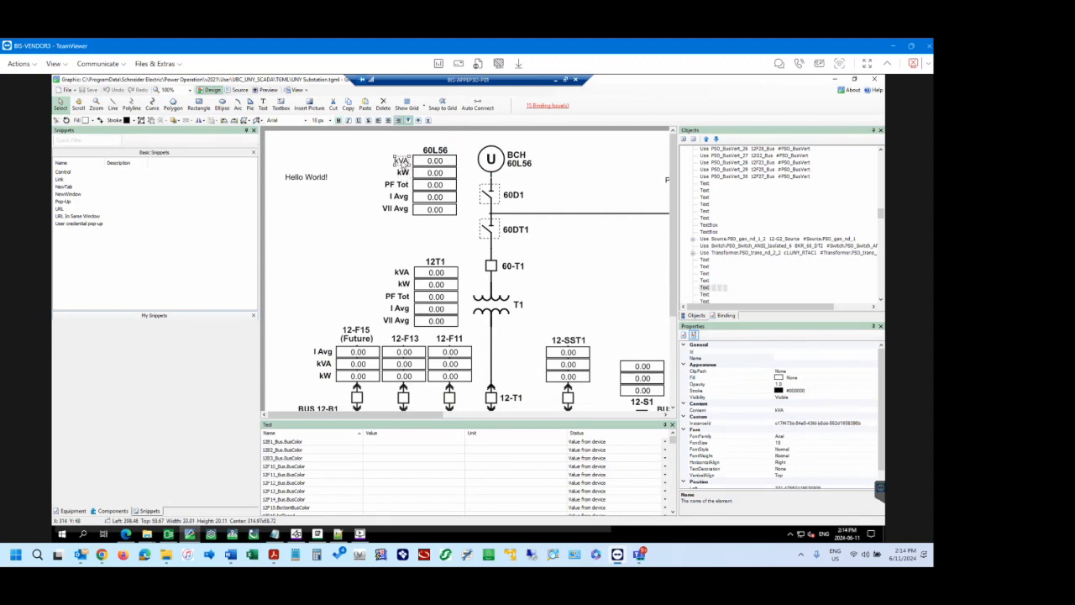
{"action": "left_click", "coordinate": [794, 450]}
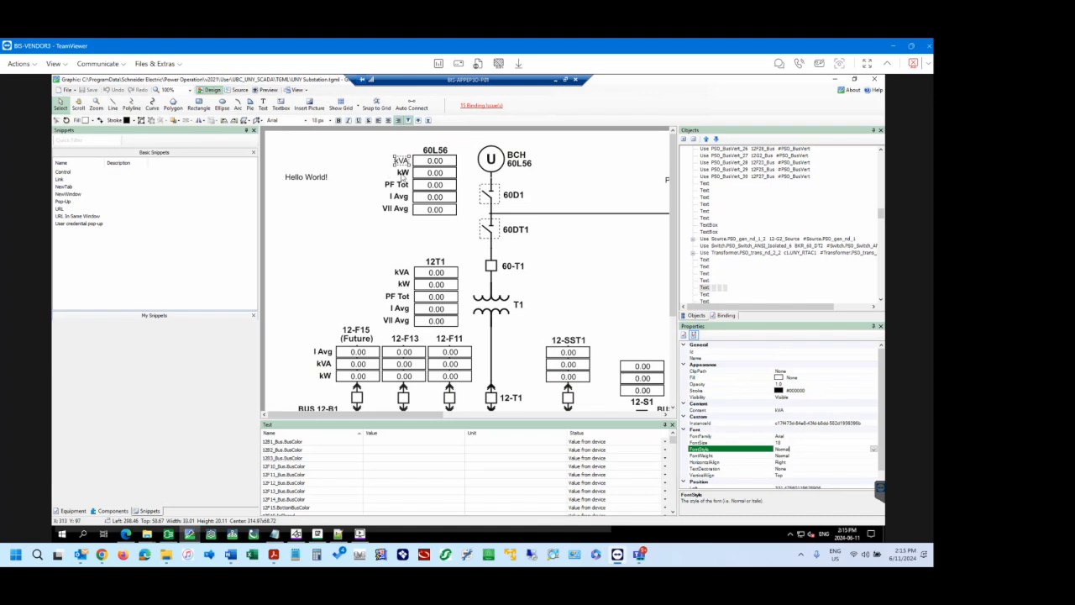
{"action": "left_click", "coordinate": [404, 173]}
{"action": "left_click", "coordinate": [402, 161]}
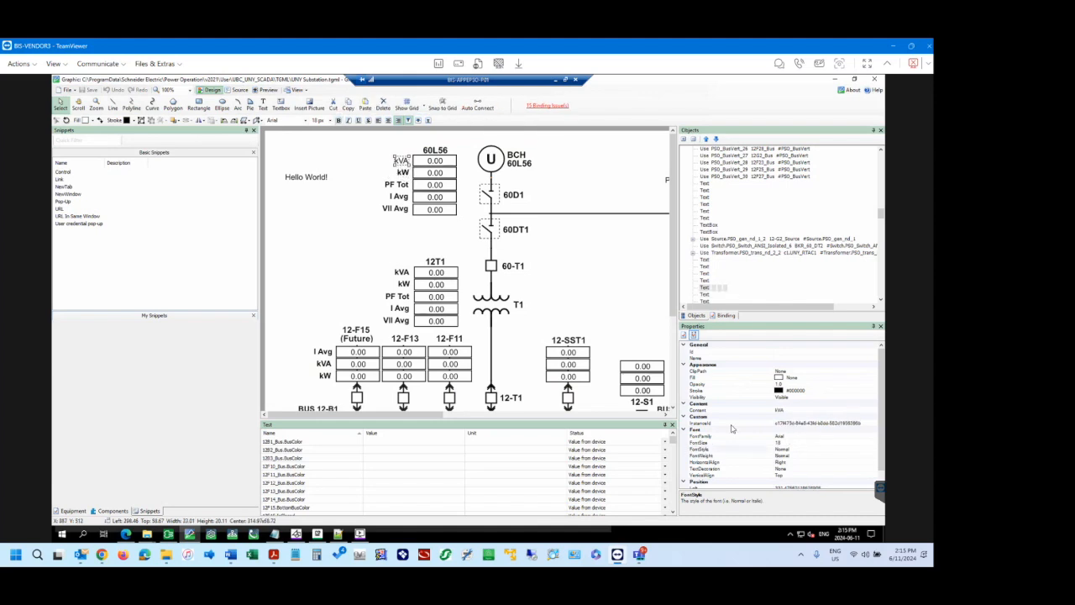
{"action": "left_click", "coordinate": [792, 456]}
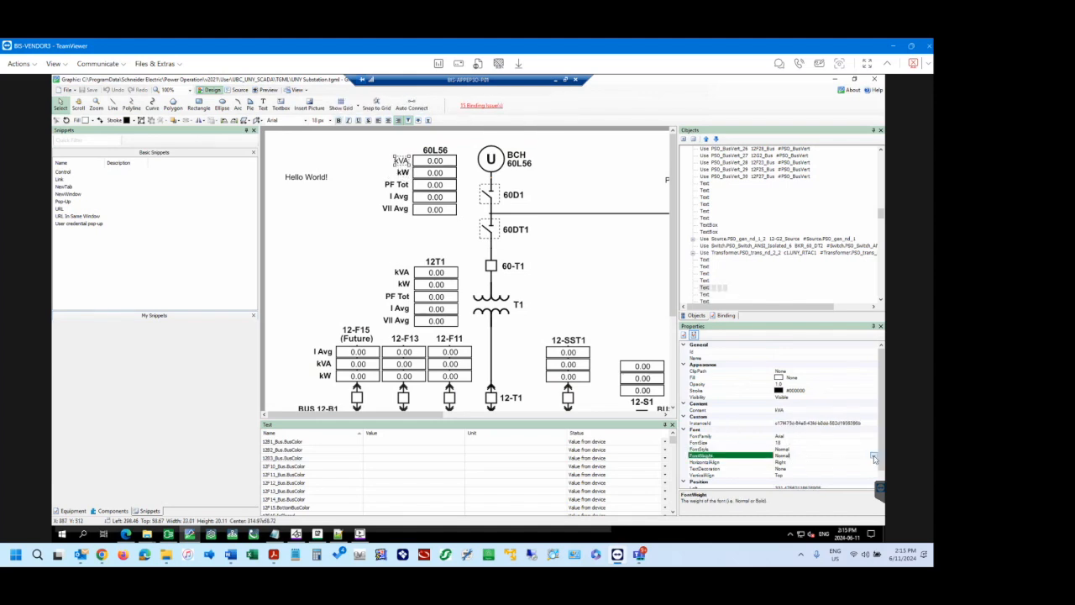
{"action": "left_click", "coordinate": [789, 457]}
{"action": "left_click", "coordinate": [783, 472]}
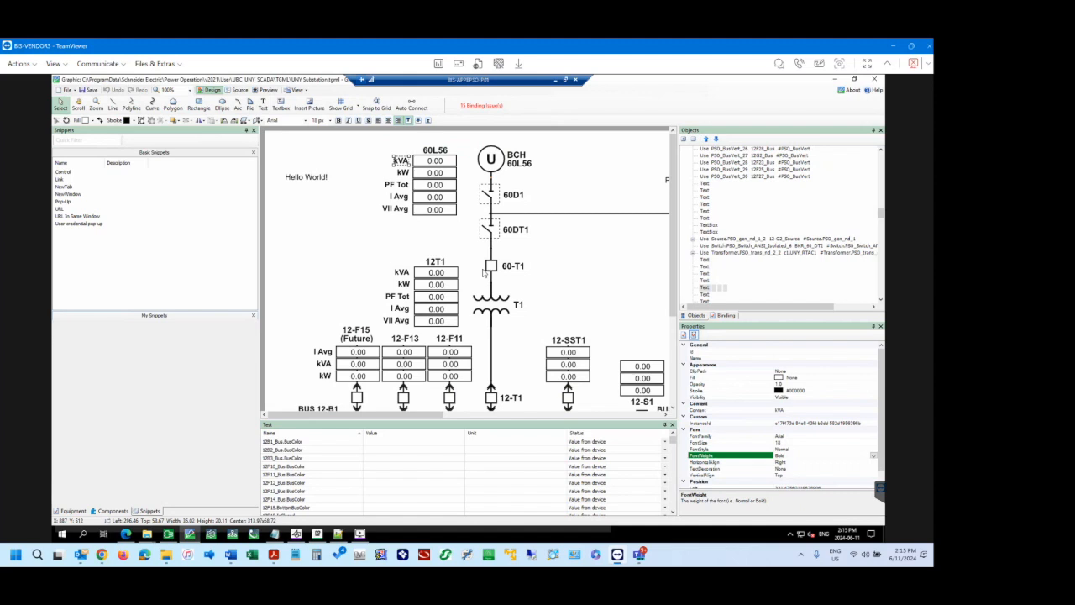
Set the font family of the "Hello World!" label to Courier New.
{"action": "left_click", "coordinate": [313, 183]}
{"action": "left_click", "coordinate": [312, 180]}
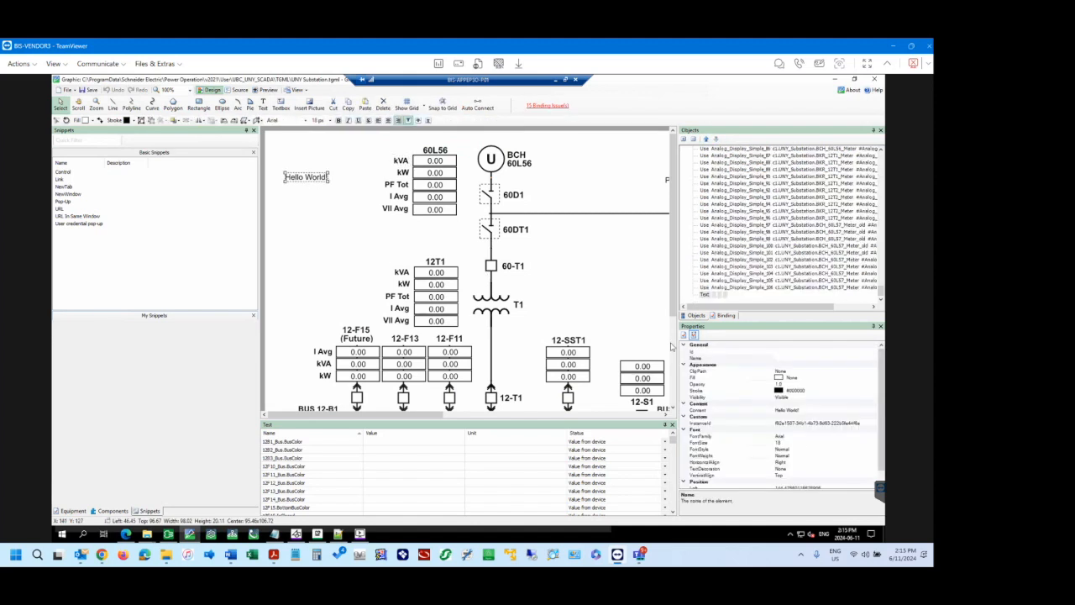
{"action": "left_click", "coordinate": [792, 456]}
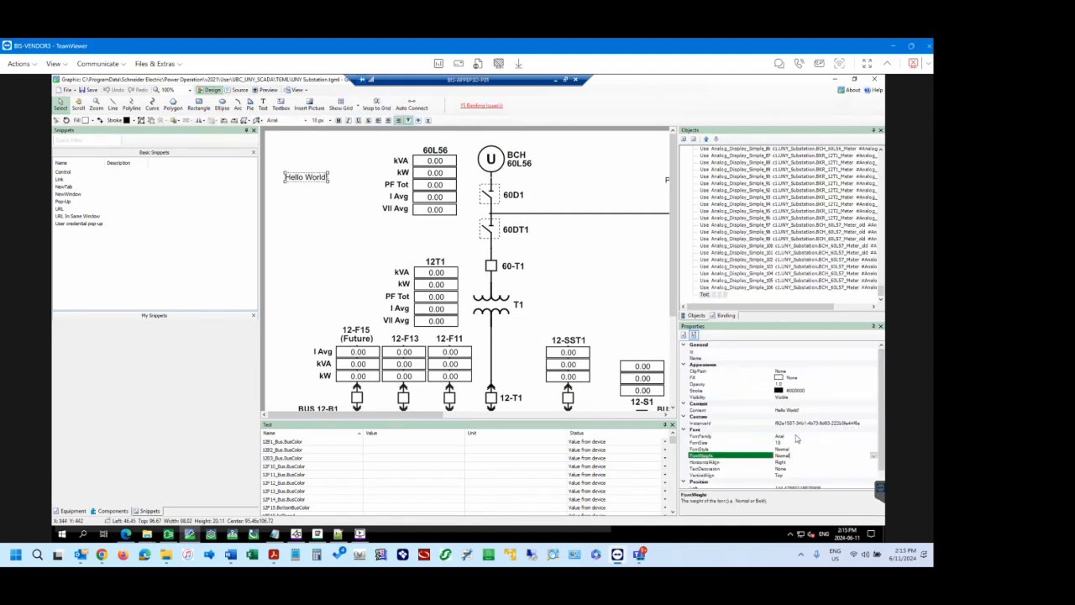
{"action": "left_click", "coordinate": [797, 437]}
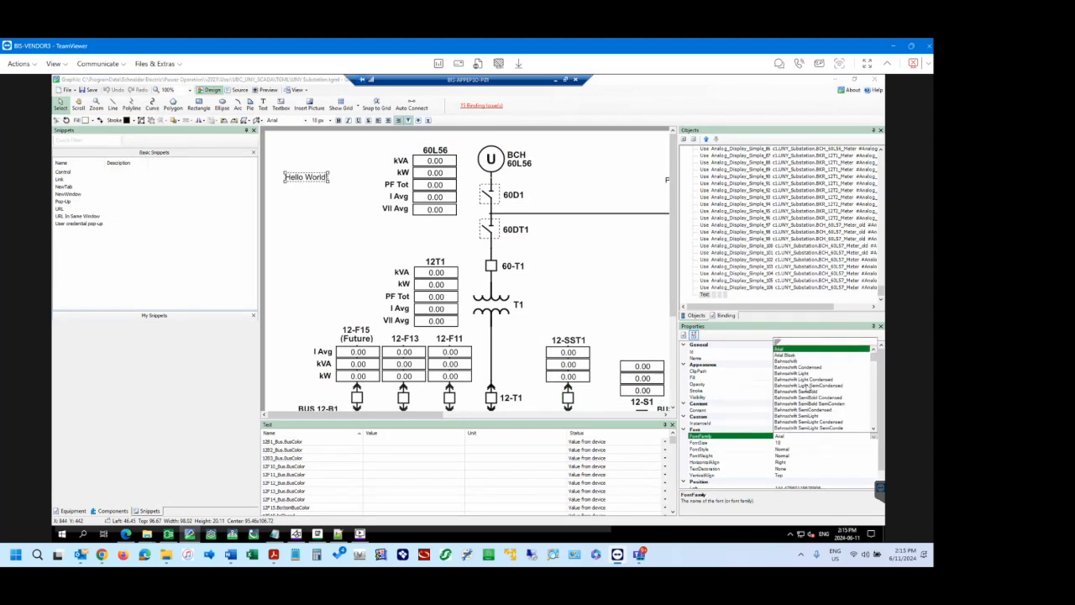
{"action": "scroll", "coordinate": [798, 383], "scroll_direction": "down", "scroll_amount": 6}
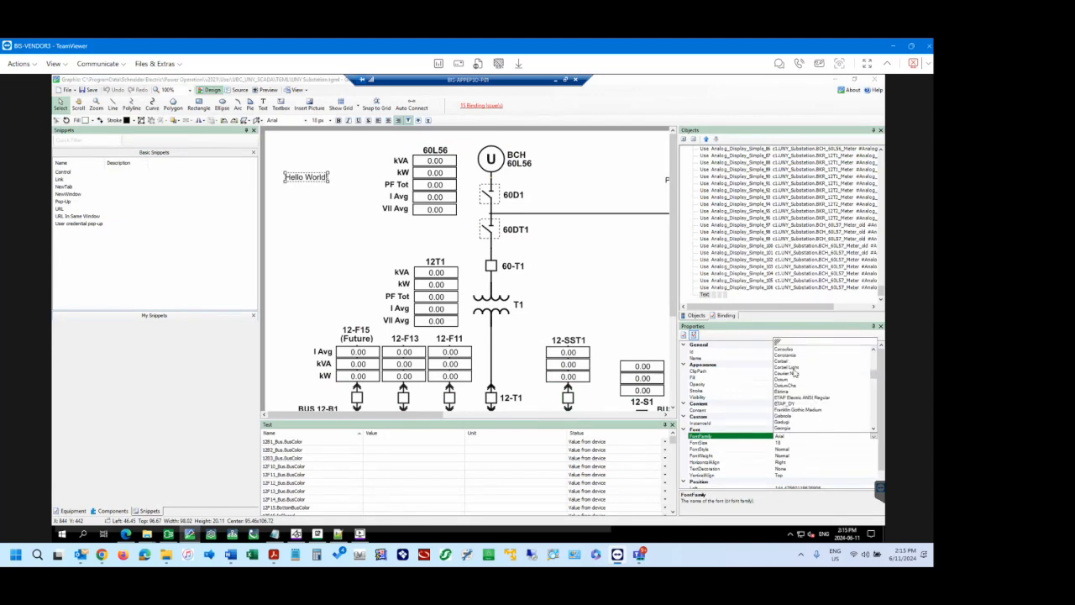
{"action": "left_click", "coordinate": [797, 374]}
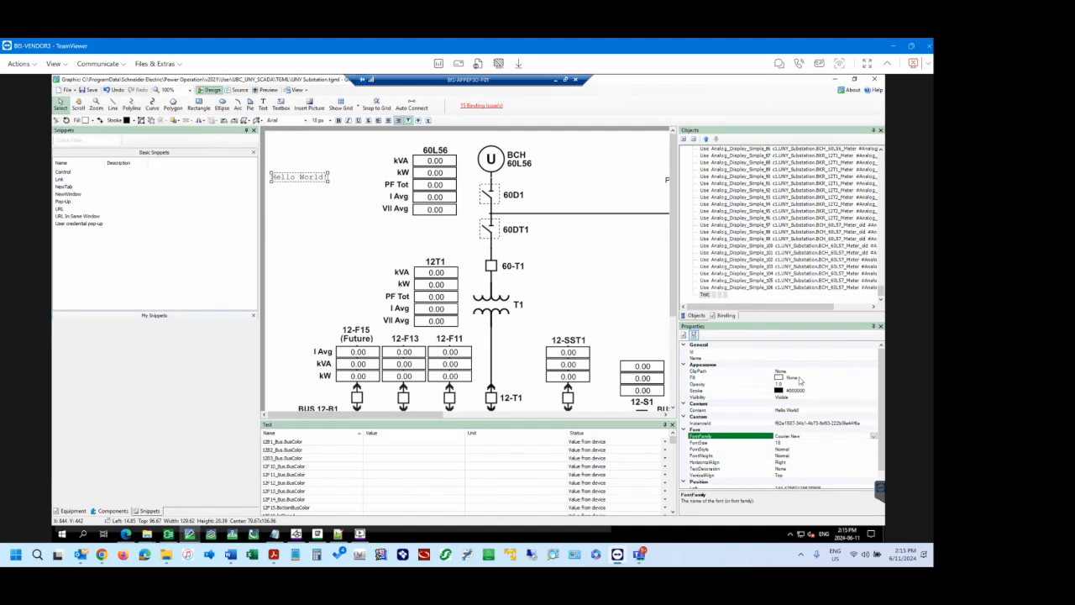
Inspect the vertical and horizontal alignment of the "Hello World!" label and move the label closer to the 60L56 values.
{"action": "left_click", "coordinate": [790, 476]}
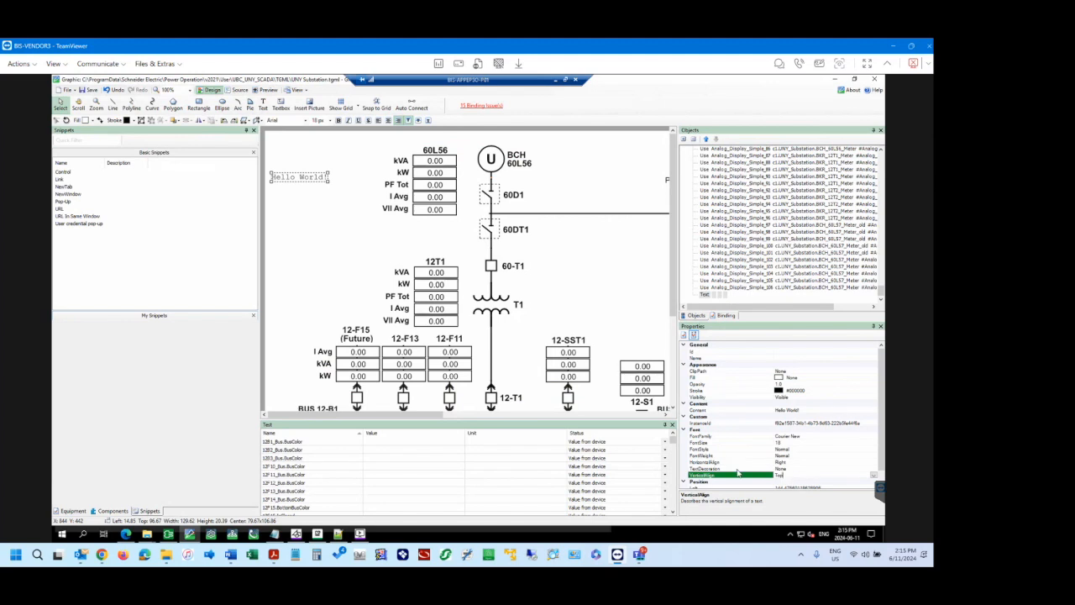
{"action": "left_click", "coordinate": [797, 462]}
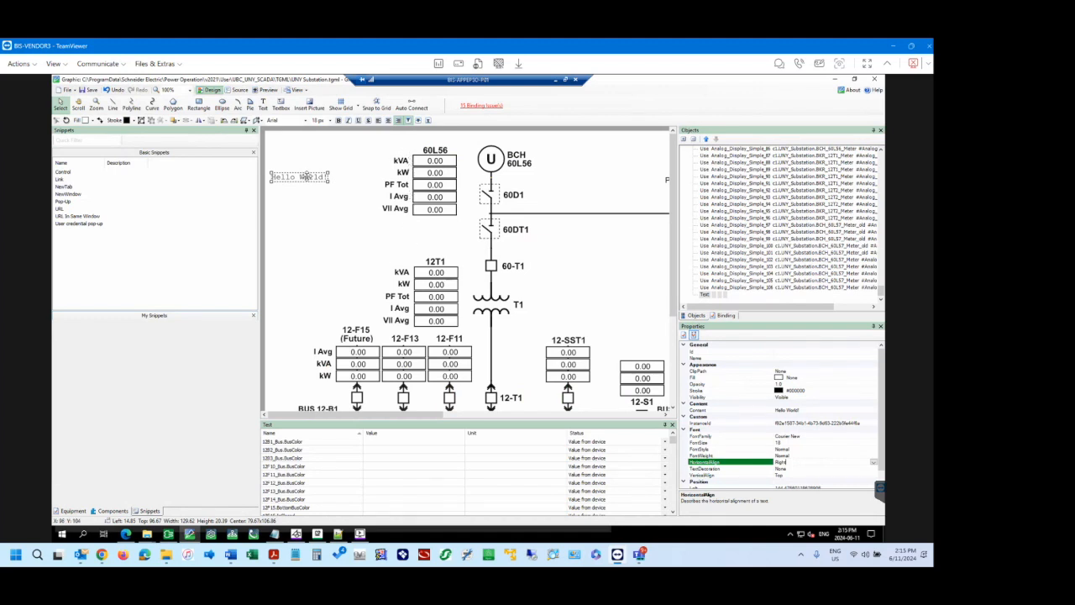
{"action": "left_click", "coordinate": [323, 180]}
{"action": "left_click_drag", "start_coordinate": [324, 182], "coordinate": [365, 198]}
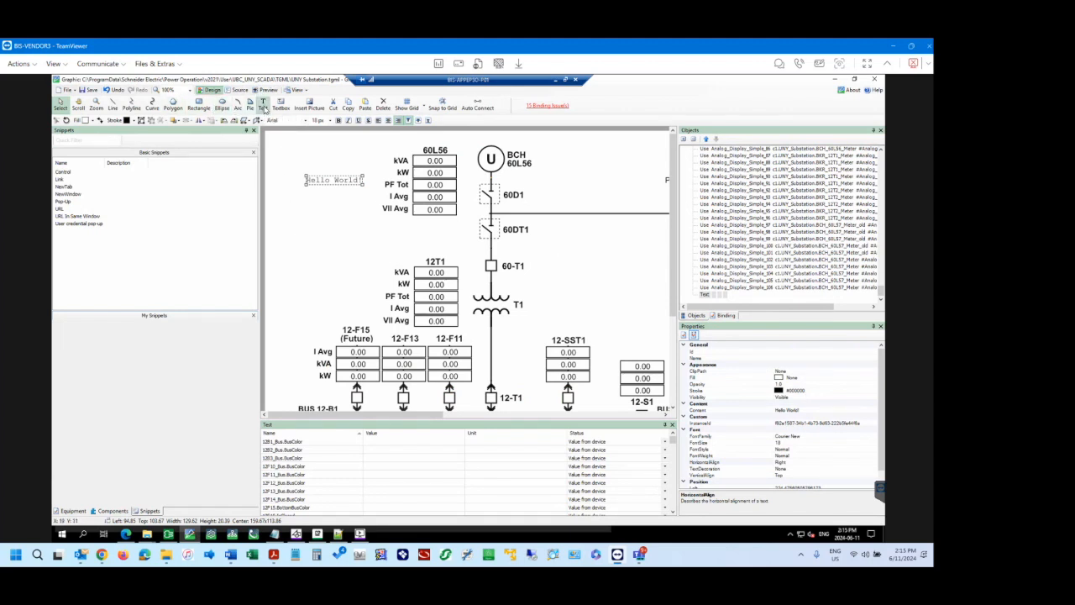
Add a text element reading "Hello World" in the empty area below the Courier New label.
{"action": "left_click", "coordinate": [289, 205]}
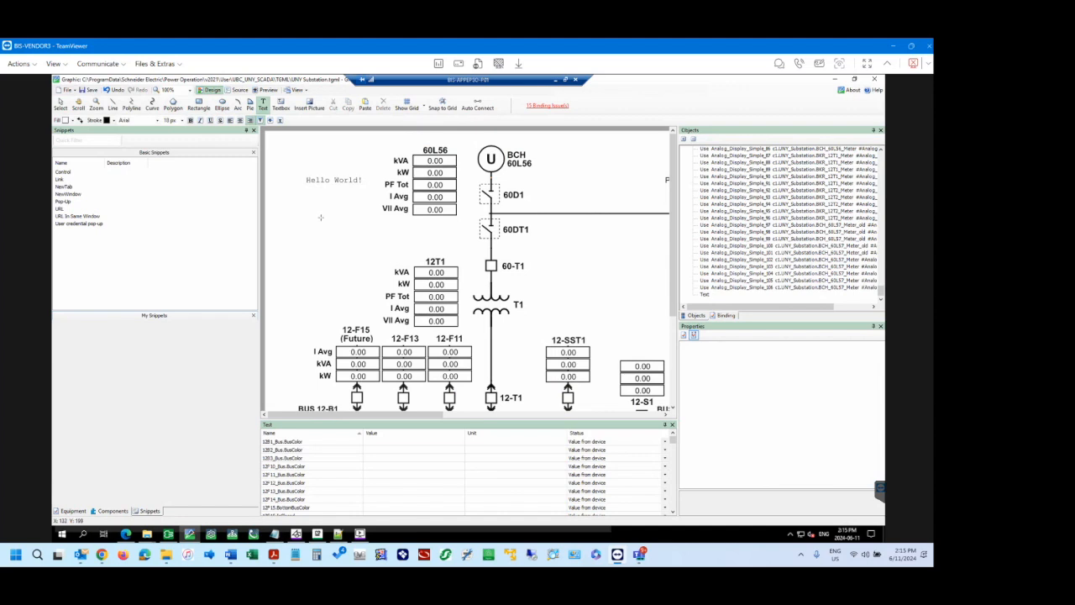
{"action": "left_click", "coordinate": [321, 218]}
{"action": "type", "text": "Hel"}
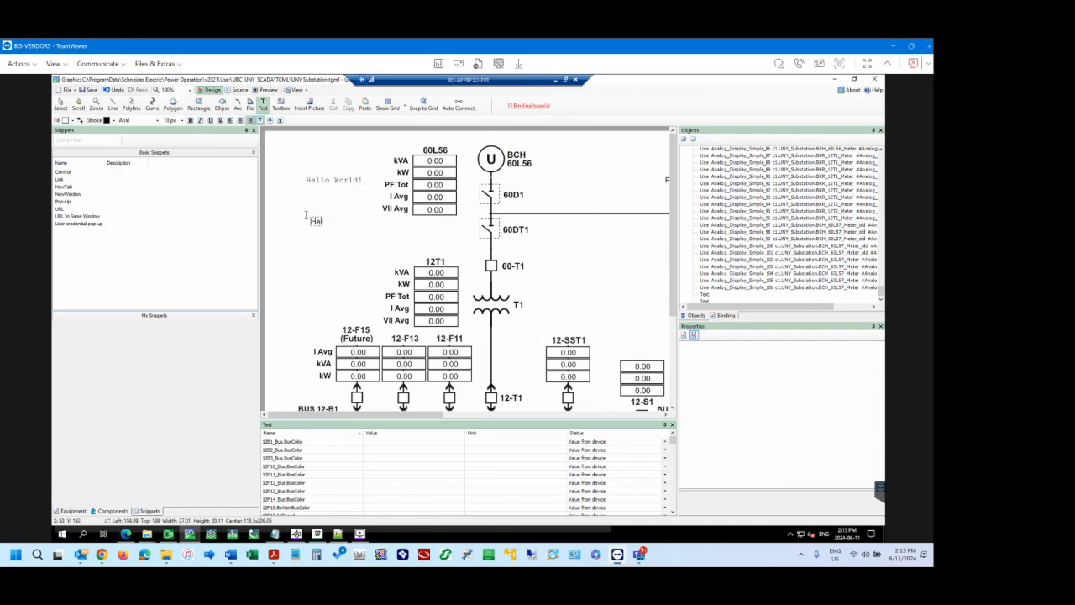
{"action": "type", "text": "lo World"}
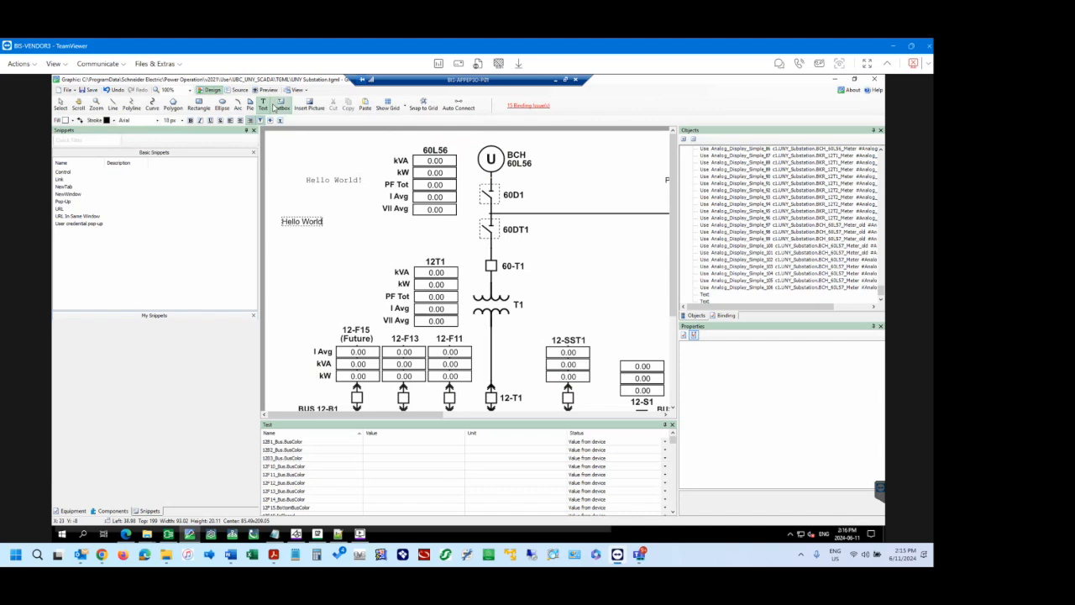
Draw a text box about 136 wide and 34 high under the Courier New label and fill it with "Hello World".
{"action": "left_click", "coordinate": [280, 104]}
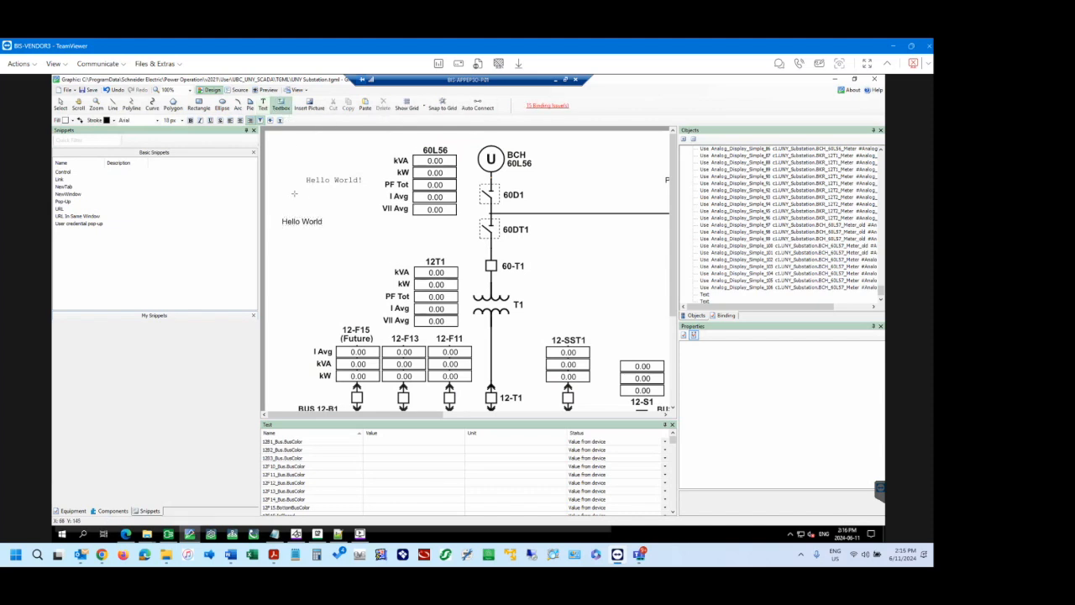
{"action": "left_click_drag", "start_coordinate": [294, 193], "coordinate": [353, 207]}
{"action": "type", "text": "H"}
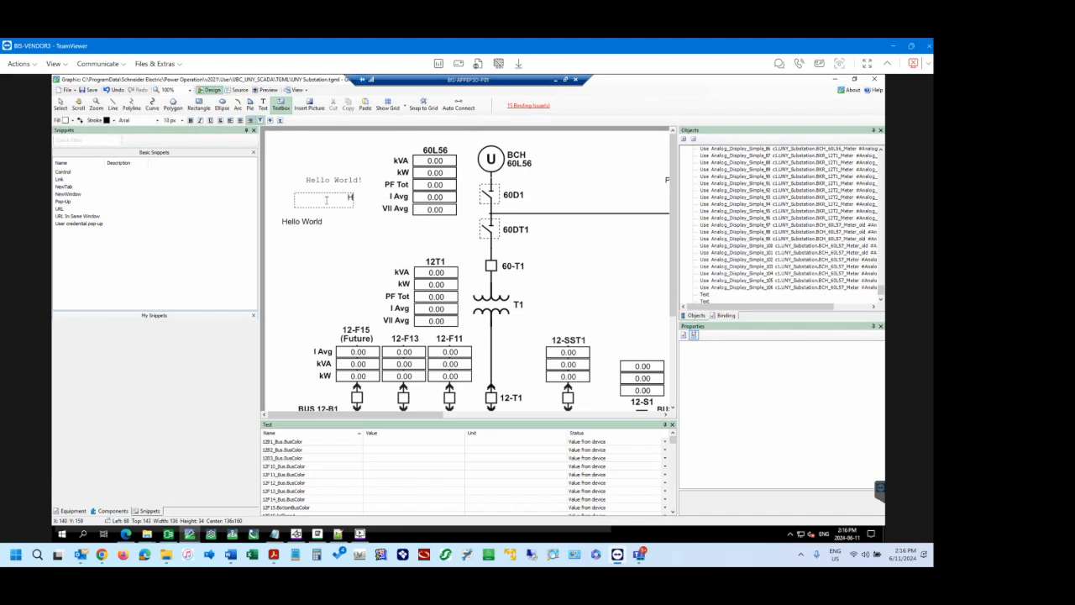
{"action": "type", "text": "ello World"}
{"action": "left_click", "coordinate": [60, 104]}
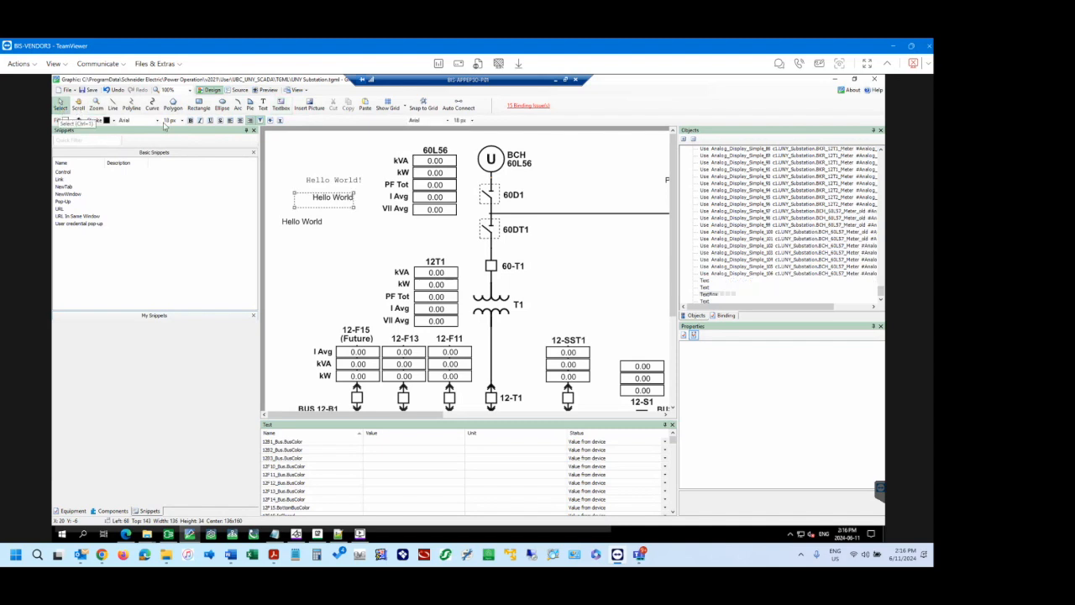
Compare the properties of the Courier New label and the text box, and move the plain "Hello World" text above them.
{"action": "left_click", "coordinate": [338, 180]}
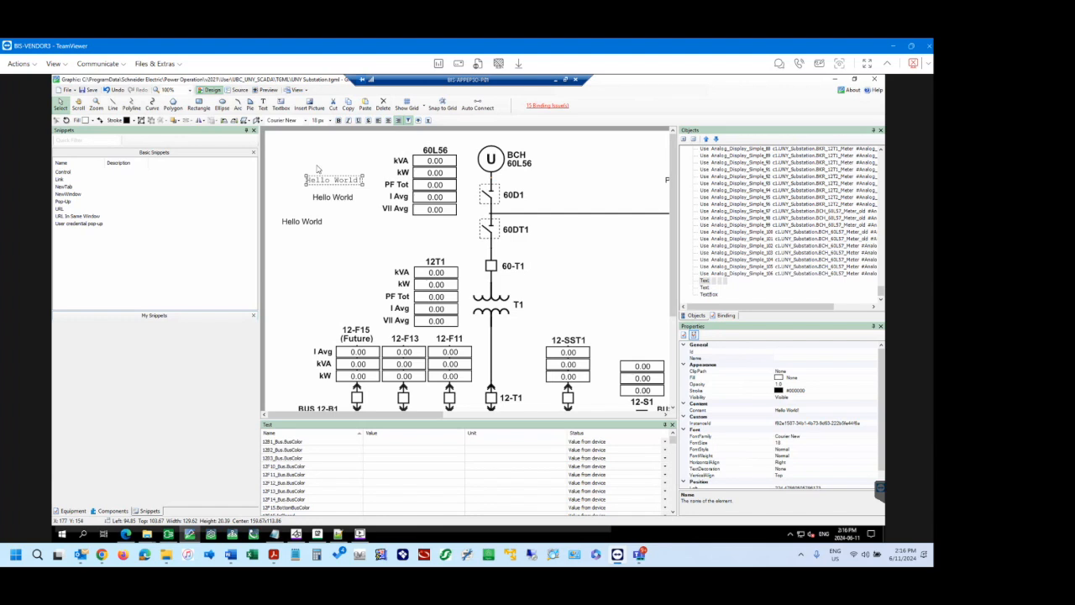
{"action": "left_click", "coordinate": [334, 202]}
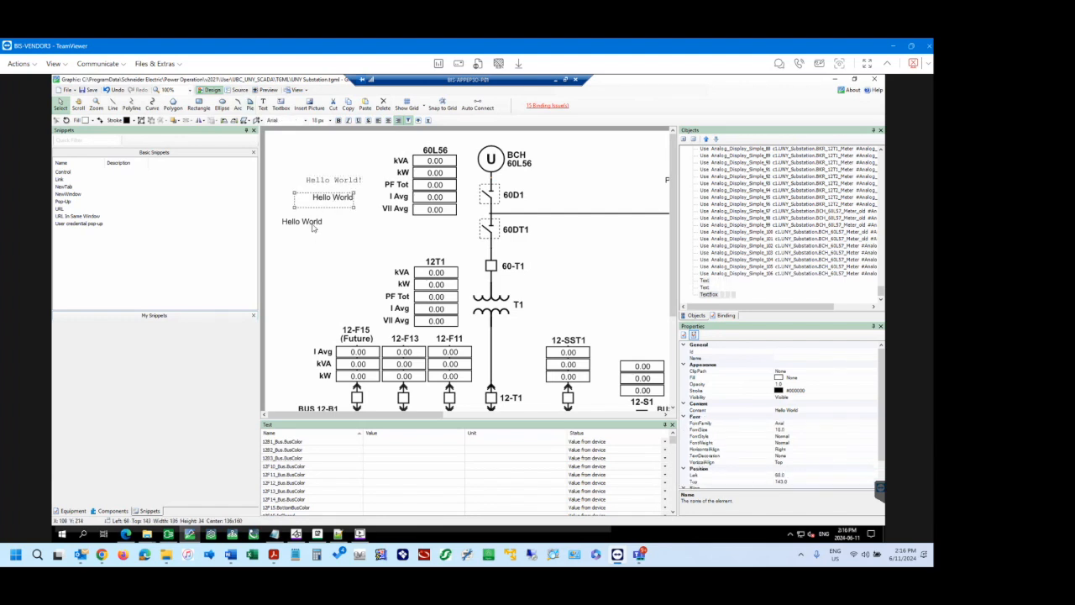
{"action": "left_click_drag", "start_coordinate": [312, 225], "coordinate": [340, 170]}
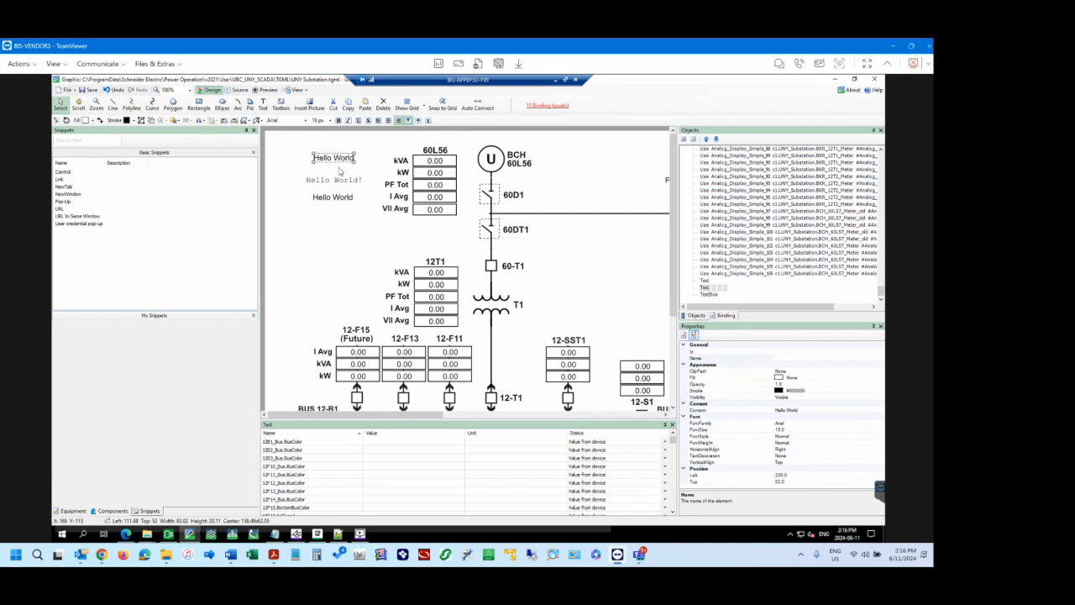
Set the text box content to "Hello World Testing Testing Testing" and resize the box to about 100 wide and 118 high.
{"action": "left_click", "coordinate": [345, 203]}
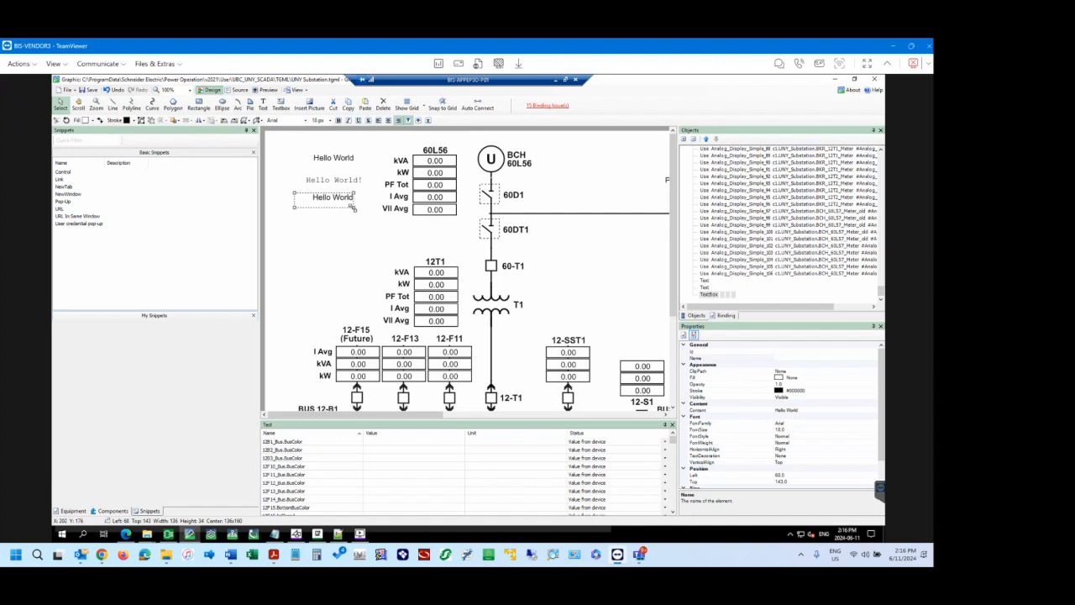
{"action": "left_click_drag", "start_coordinate": [354, 207], "coordinate": [357, 237]}
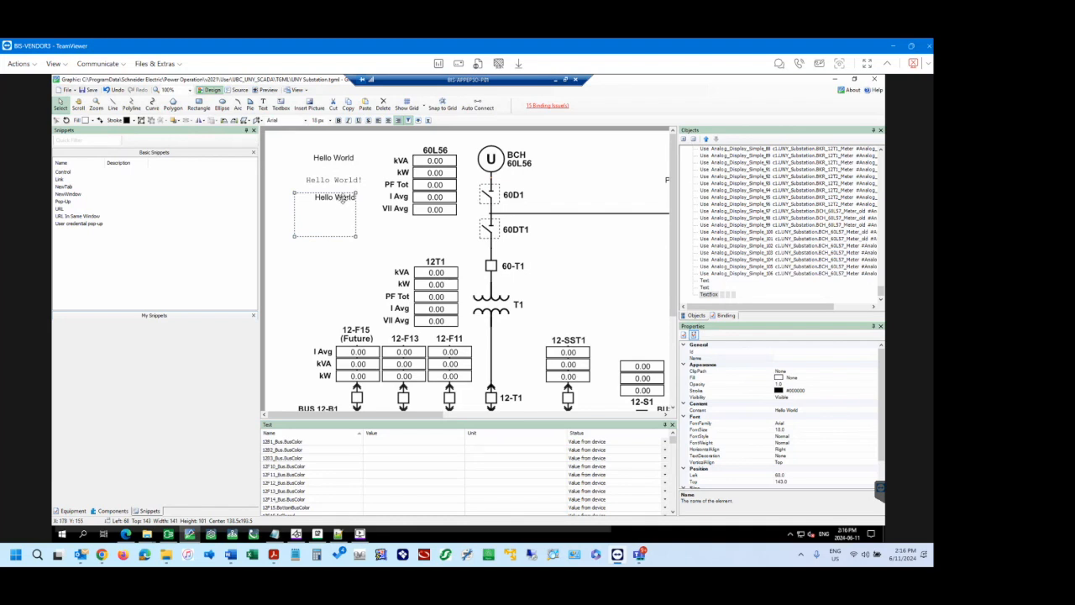
{"action": "left_click", "coordinate": [805, 410]}
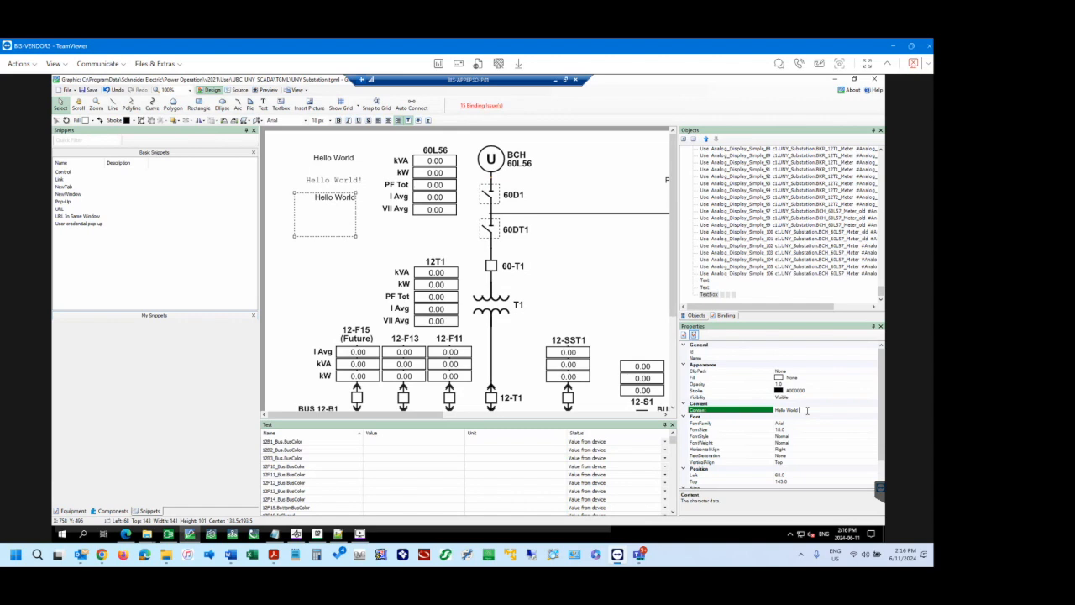
{"action": "type", "text": "Testing Testing"}
{"action": "key", "text": "Return"}
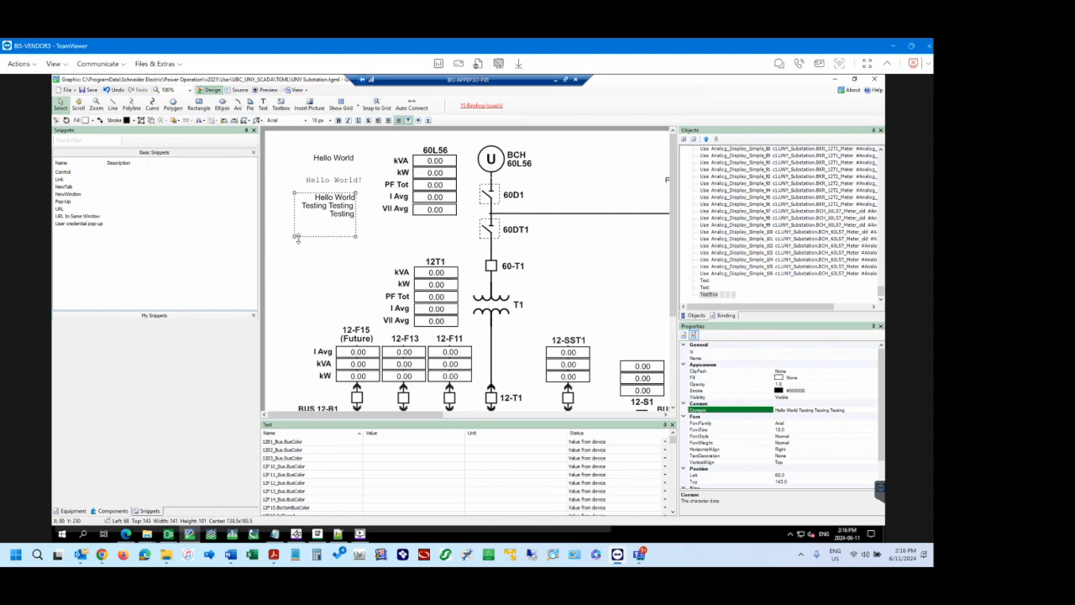
{"action": "left_click_drag", "start_coordinate": [294, 241], "coordinate": [313, 249]}
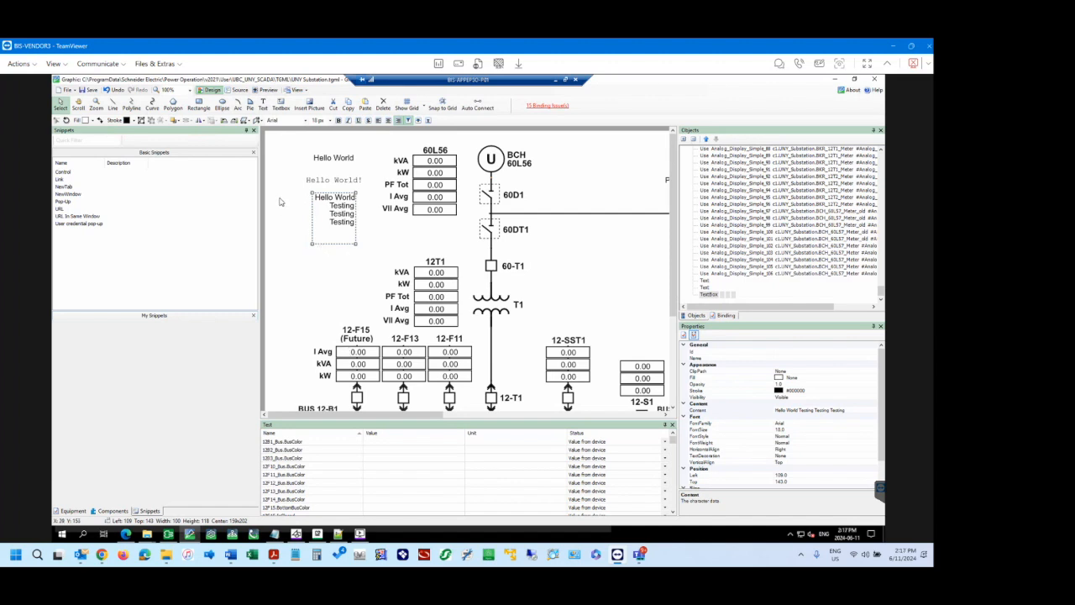
Save the diagram and reload the UNY Substation page in the browser to check the new labels.
{"action": "left_click", "coordinate": [335, 157]}
{"action": "left_click", "coordinate": [289, 154]}
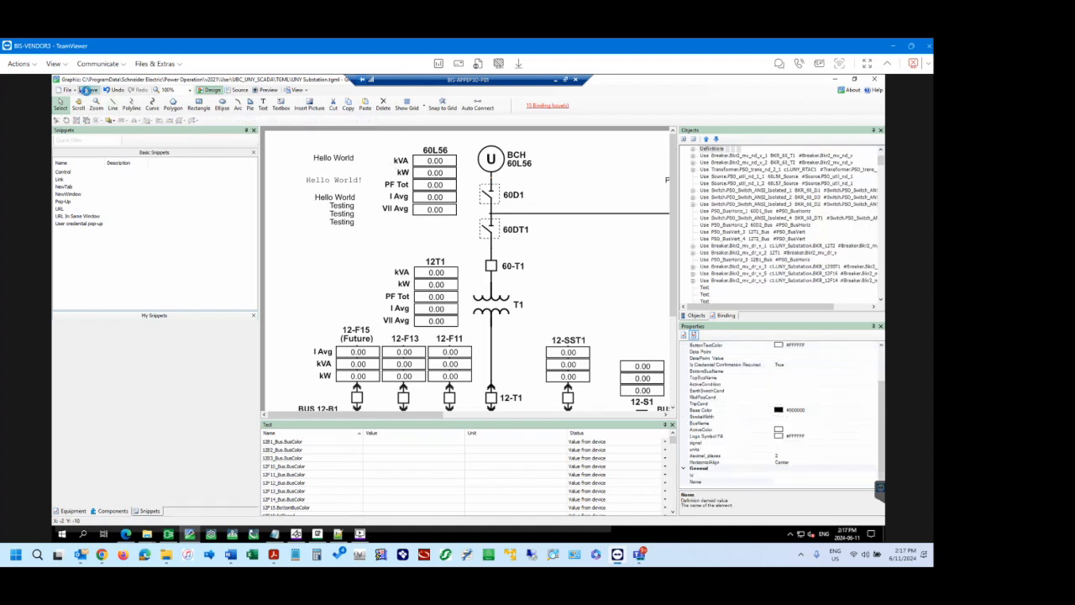
{"action": "left_click", "coordinate": [89, 90]}
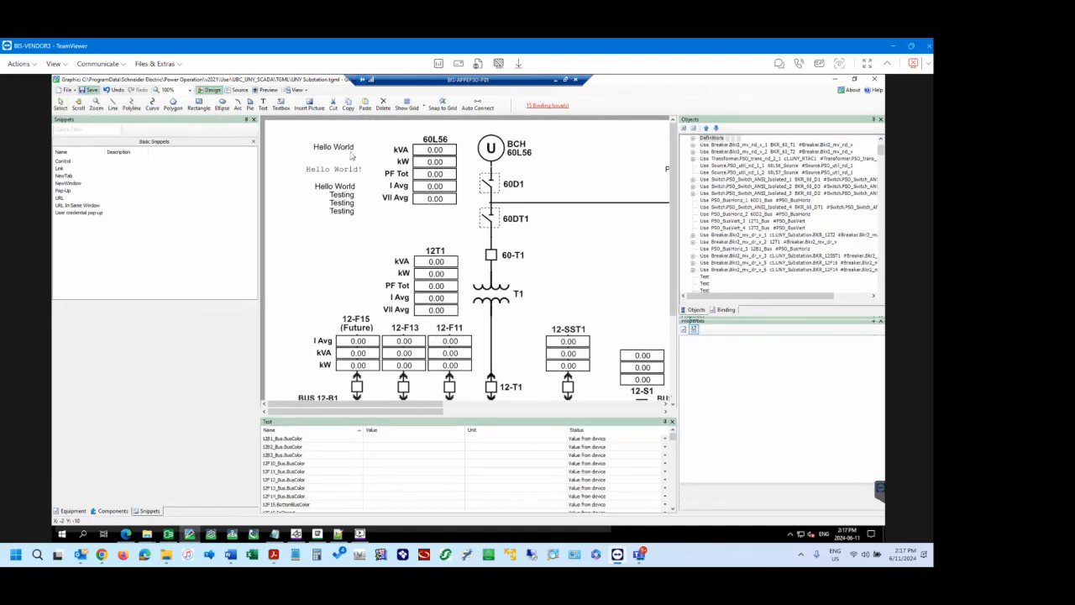
{"action": "left_click", "coordinate": [126, 534]}
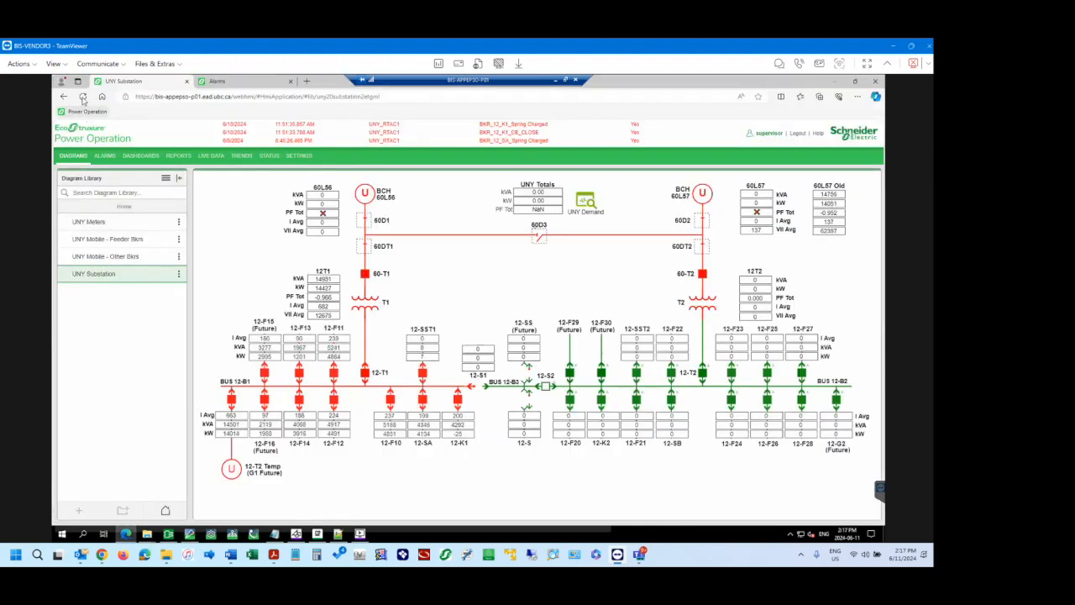
{"action": "left_click", "coordinate": [83, 97]}
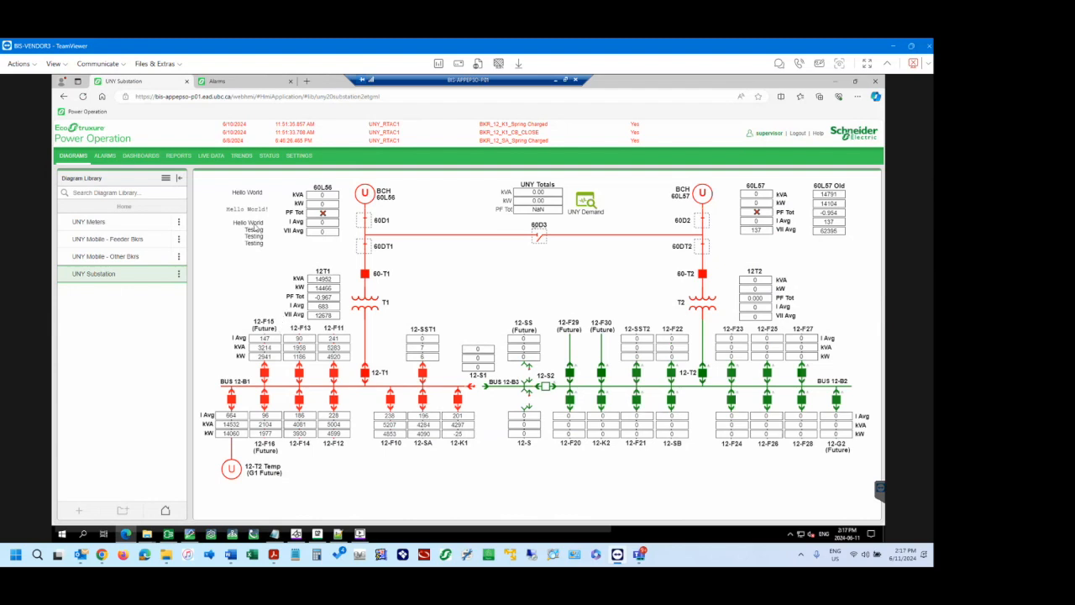
Return to the Graphics Editor and delete both Hello World labels and the "Hello World Testing Testing Testing" text box.
{"action": "left_click", "coordinate": [189, 535]}
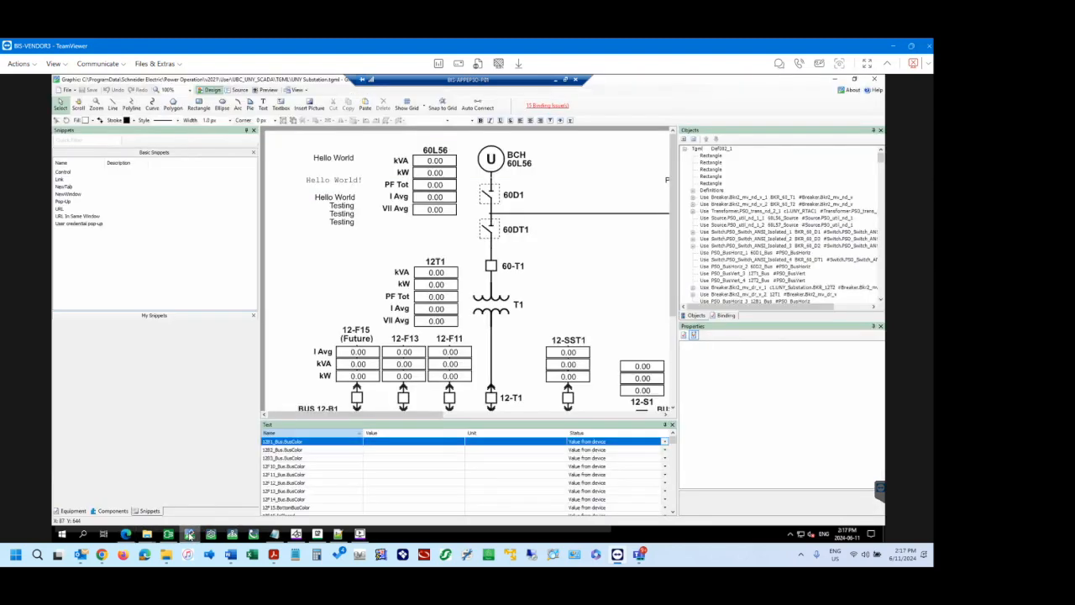
{"action": "left_click", "coordinate": [348, 223]}
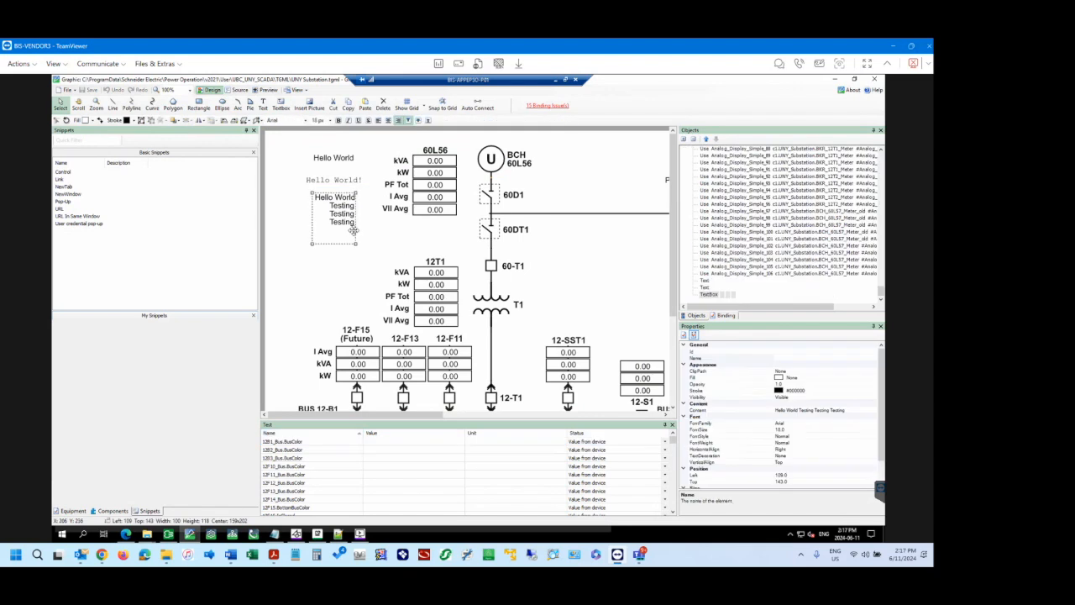
{"action": "left_click", "coordinate": [334, 159]}
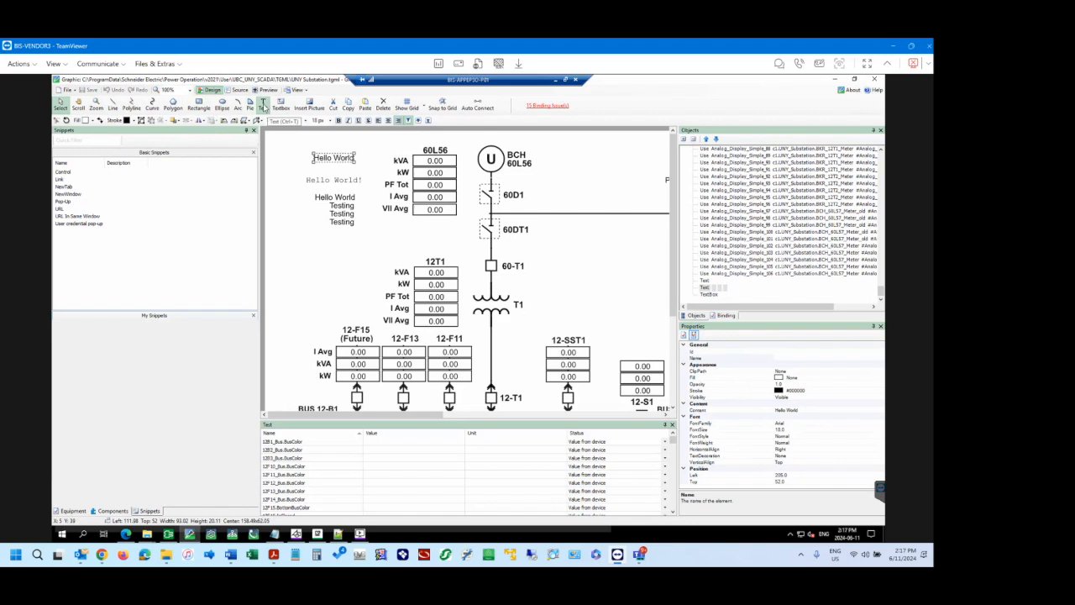
{"action": "left_click", "coordinate": [281, 103]}
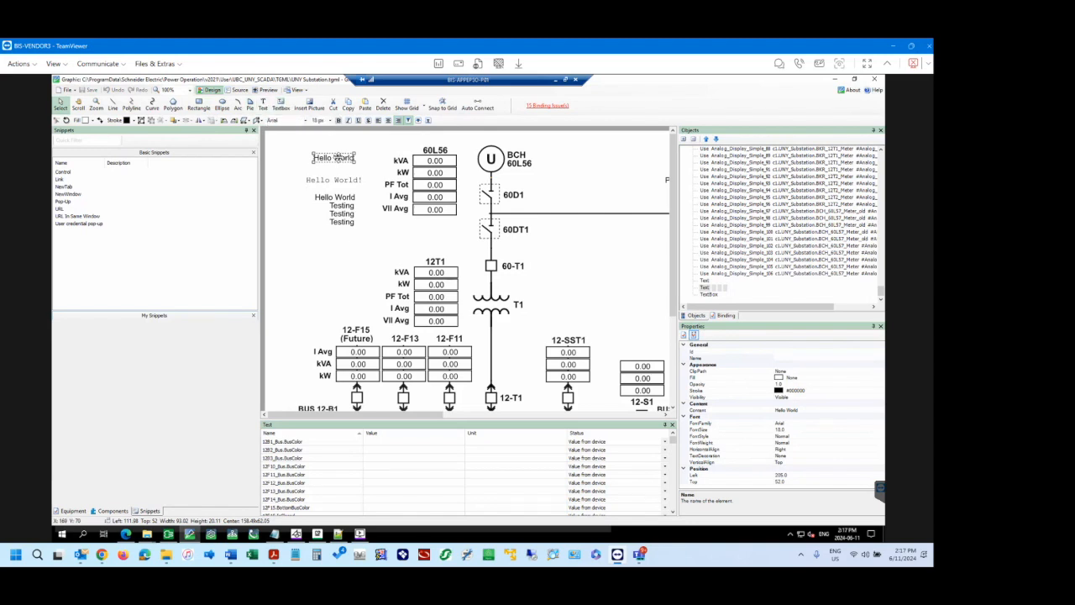
{"action": "left_click", "coordinate": [338, 160]}
{"action": "key", "text": "Delete"}
{"action": "left_click", "coordinate": [339, 182]}
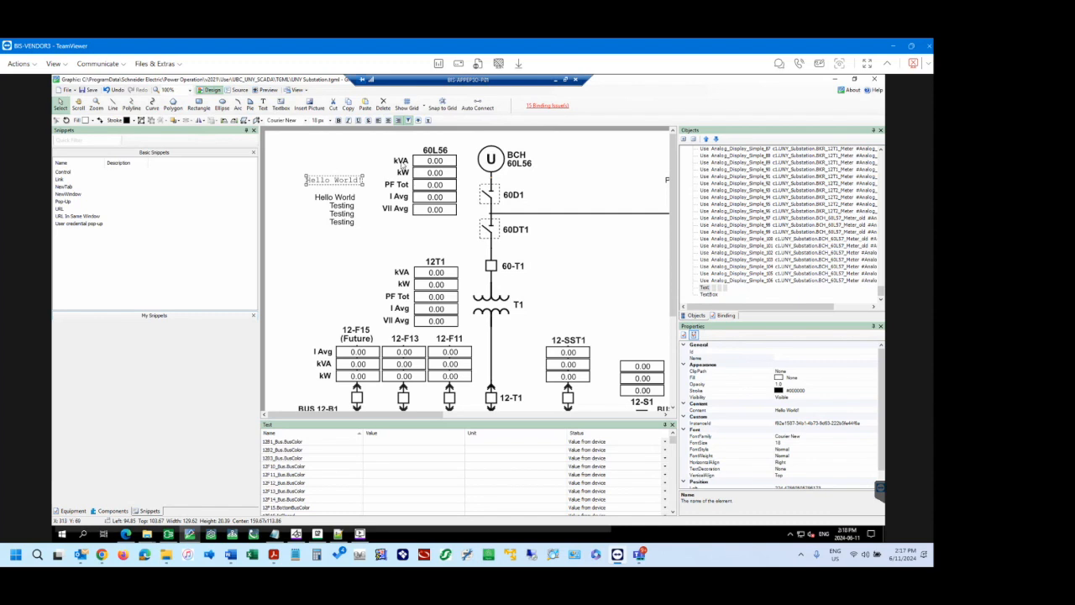
{"action": "key", "text": "Delete"}
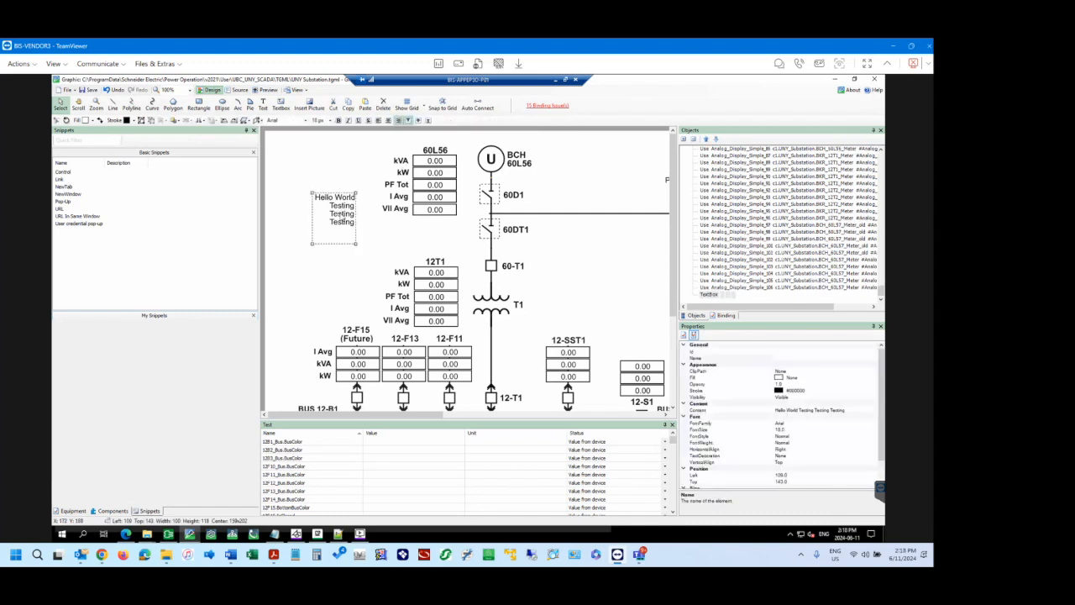
{"action": "key", "text": "Delete"}
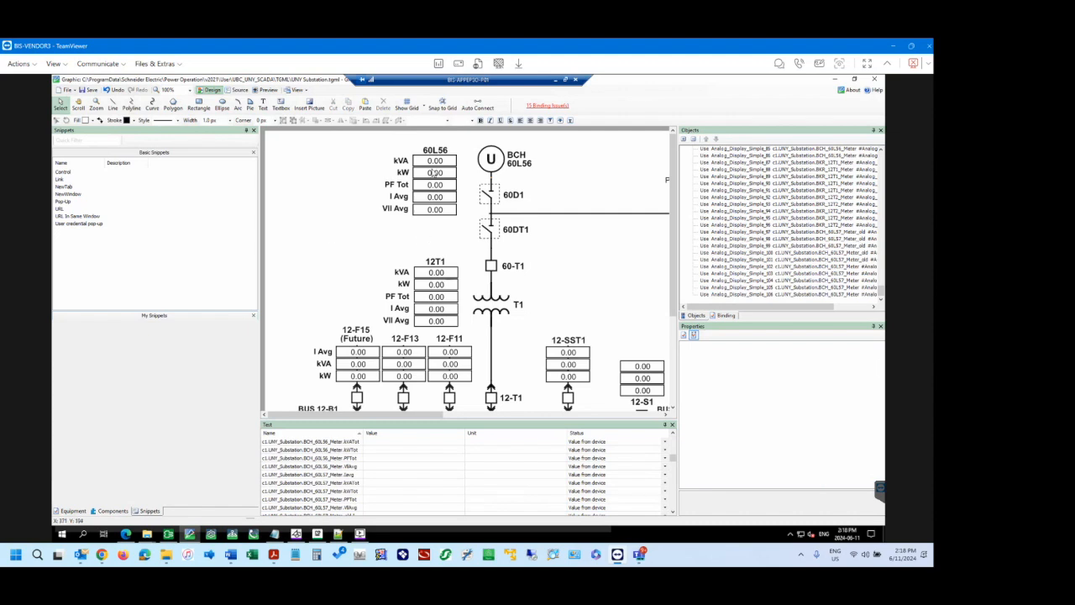
Check which component the 60L56 kVA value display uses and look through the My Components library for it.
{"action": "left_click", "coordinate": [435, 160]}
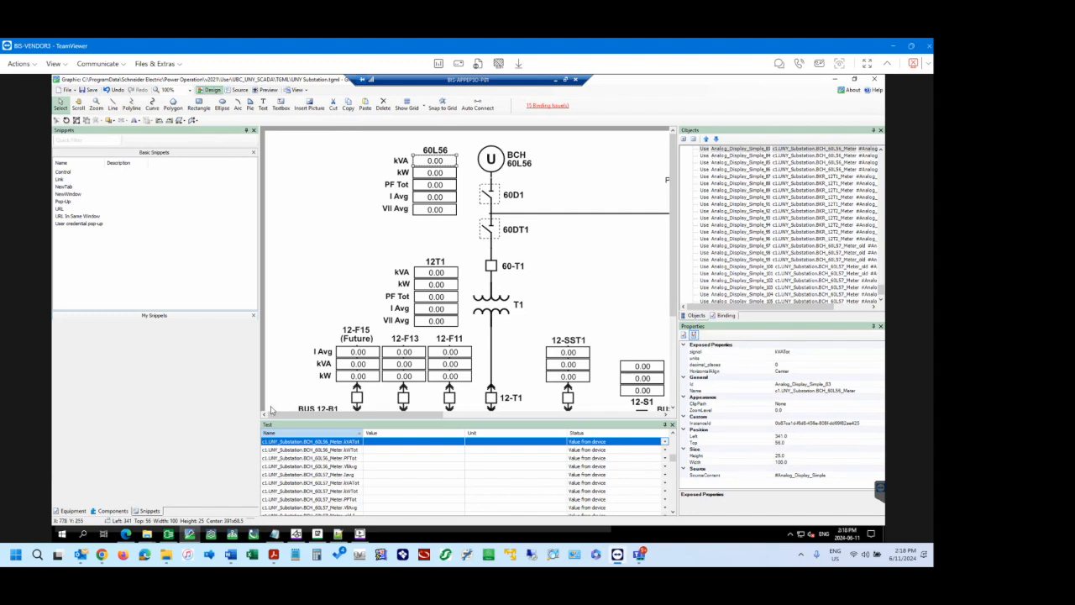
{"action": "left_click", "coordinate": [112, 511]}
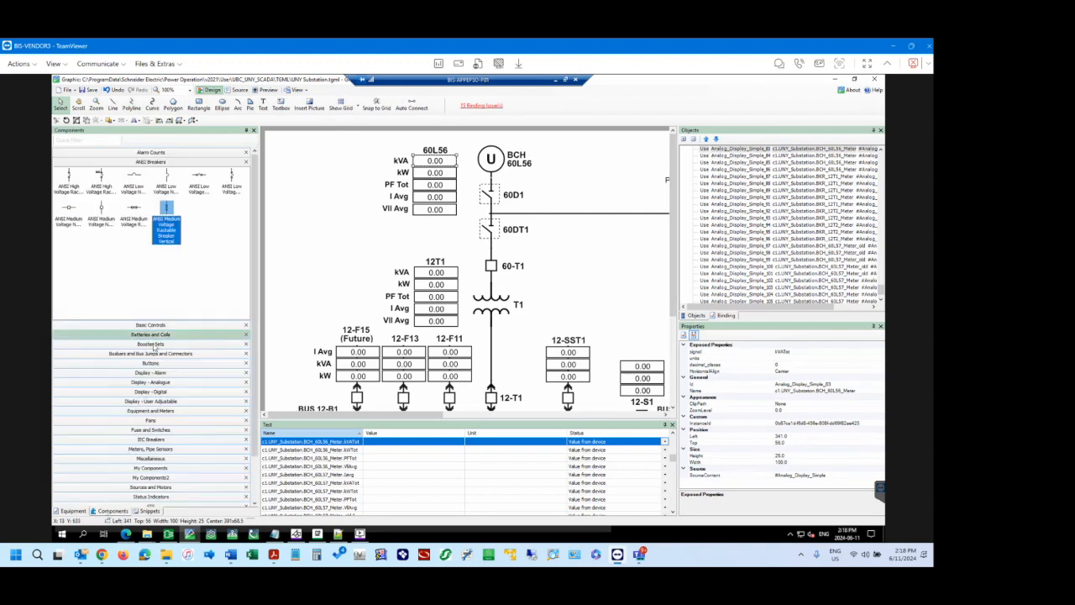
{"action": "left_click", "coordinate": [155, 470]}
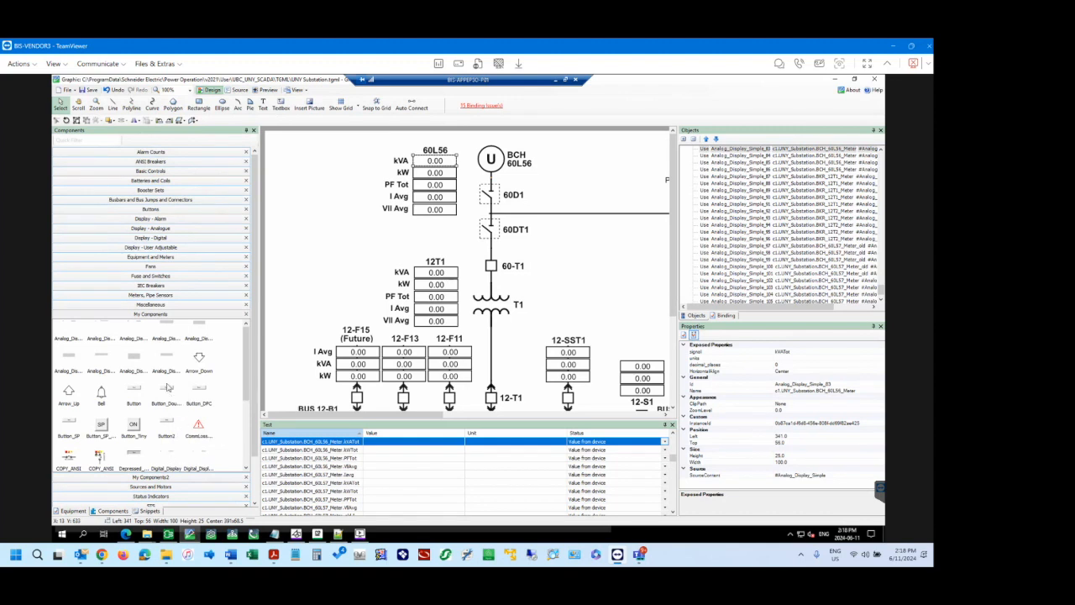
{"action": "scroll", "coordinate": [168, 402], "scroll_direction": "down", "scroll_amount": 3}
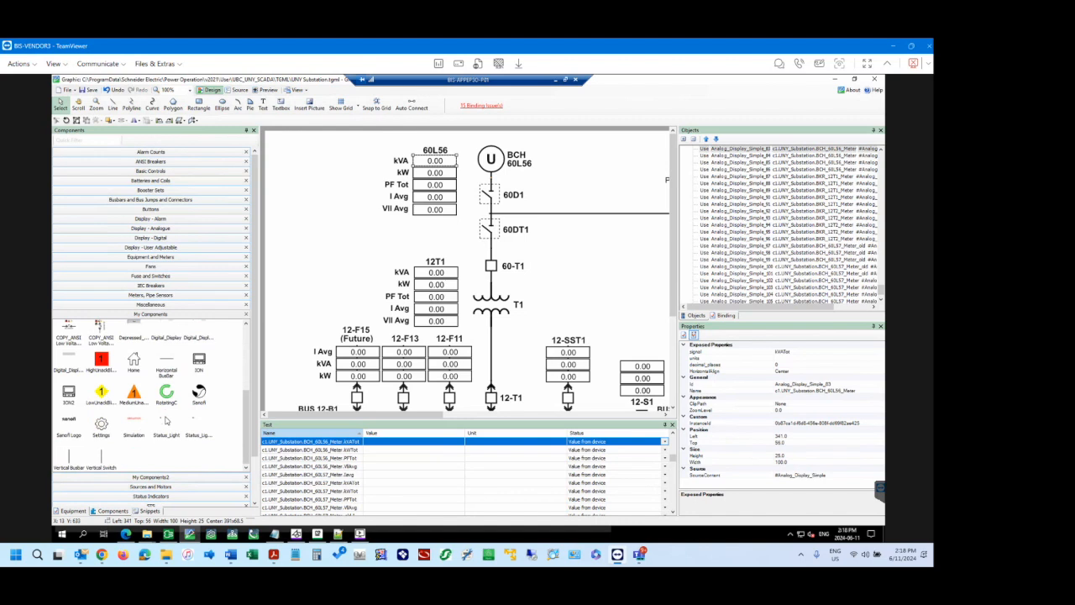
{"action": "scroll", "coordinate": [166, 422], "scroll_direction": "up", "scroll_amount": 3}
{"action": "scroll", "coordinate": [167, 422], "scroll_direction": "up", "scroll_amount": 1}
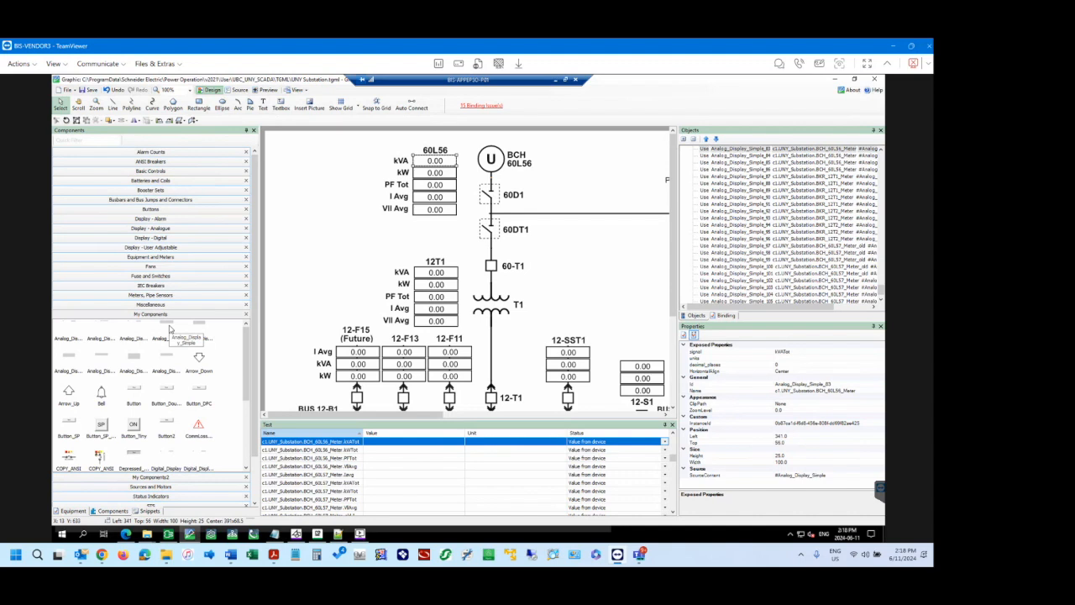
{"action": "left_click", "coordinate": [708, 151]}
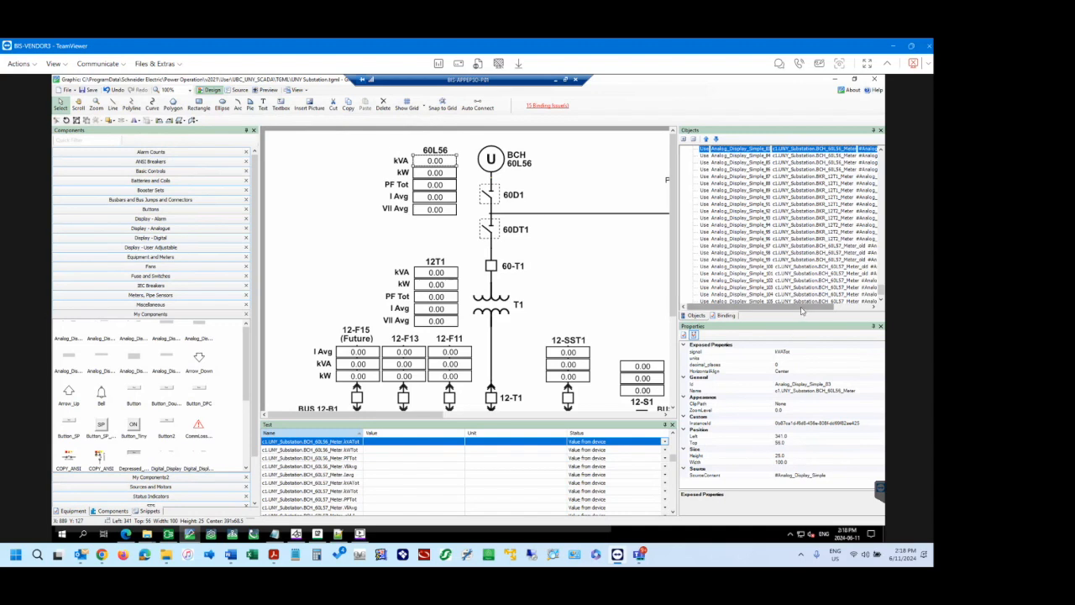
{"action": "left_click_drag", "start_coordinate": [806, 309], "coordinate": [850, 309]}
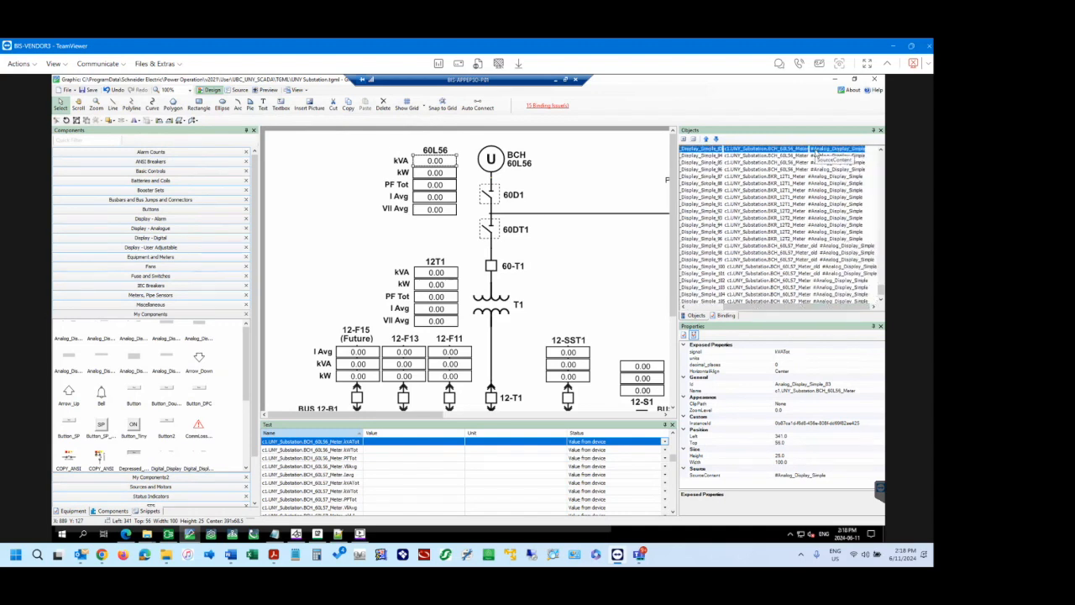
Place an Analog_Display_Simple component beside the 60L56 VII Avg row and compare its properties with the kVA display.
{"action": "left_click", "coordinate": [167, 328]}
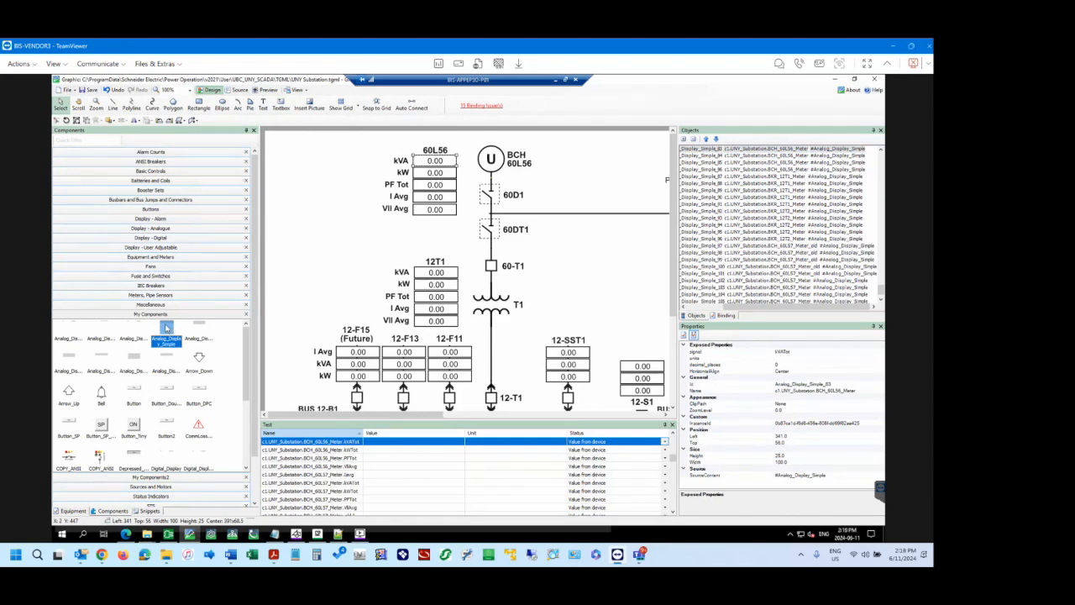
{"action": "left_click_drag", "start_coordinate": [302, 204], "coordinate": [365, 217]}
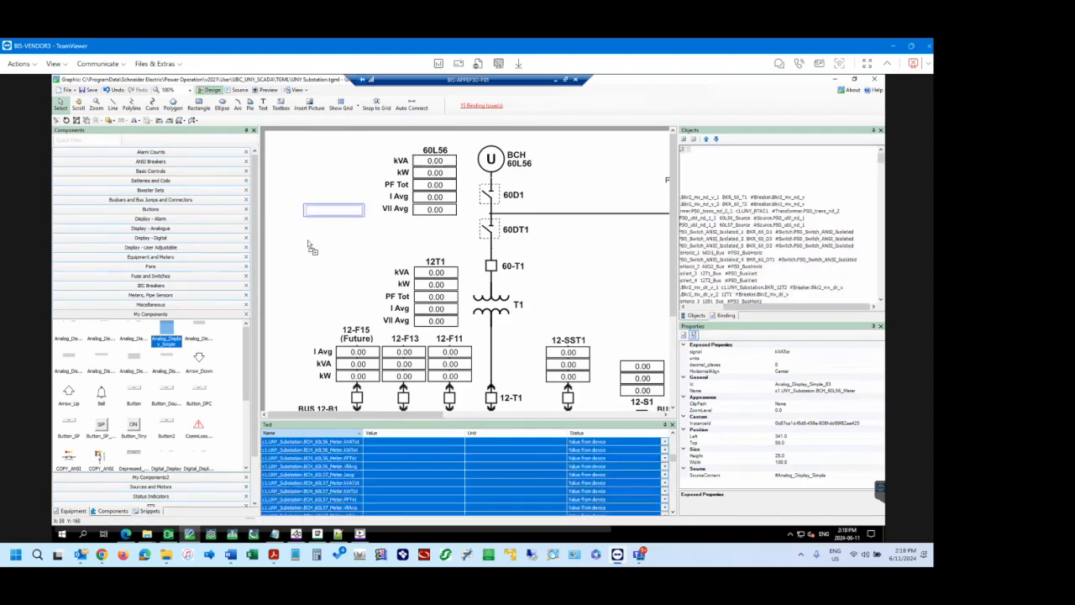
{"action": "left_click", "coordinate": [436, 160]}
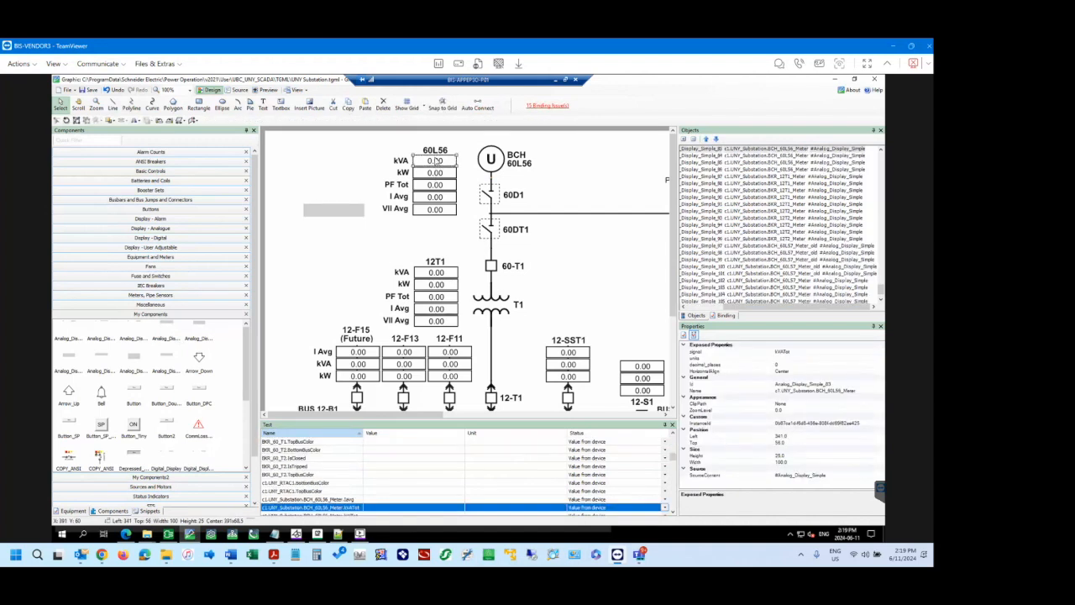
{"action": "left_click", "coordinate": [339, 211]}
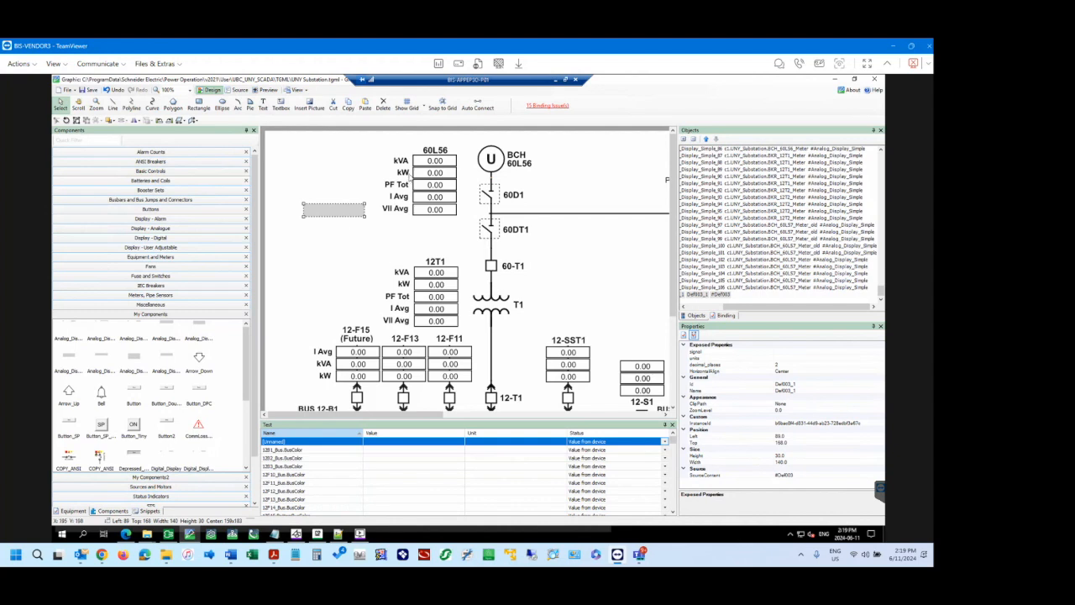
{"action": "left_click", "coordinate": [420, 163]}
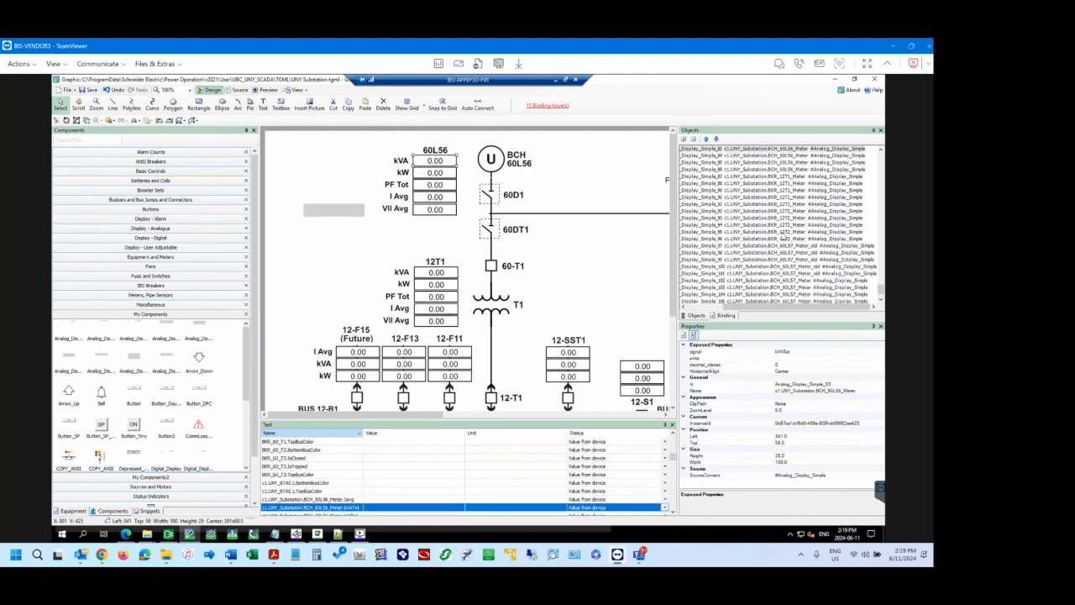
Expand the diagram's Definitions and inspect the Def001 definition of Analog_Display_Simple.
{"action": "left_click", "coordinate": [719, 308]}
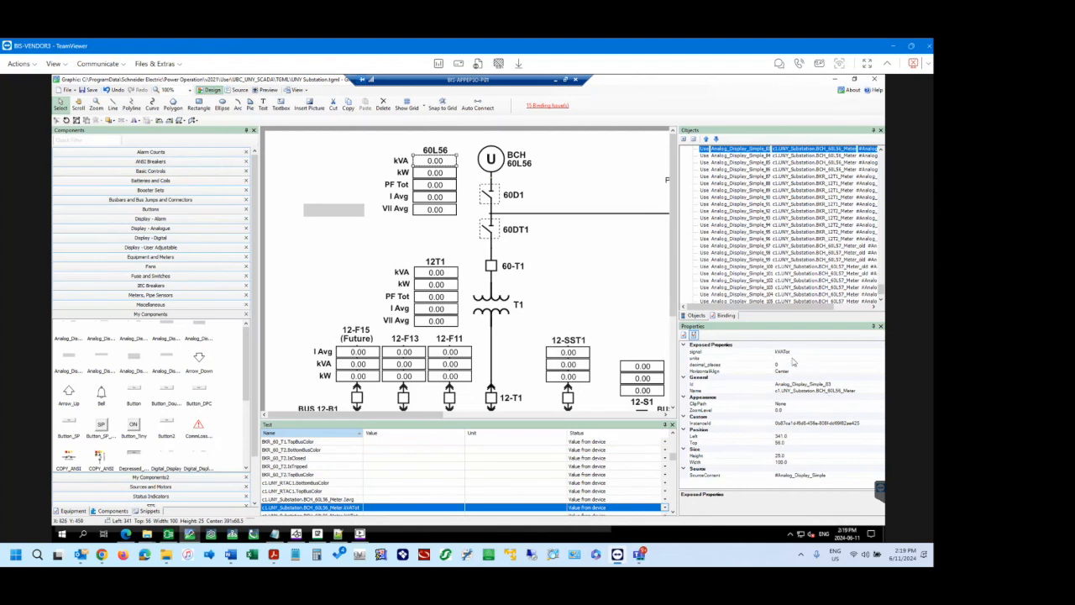
{"action": "left_click", "coordinate": [882, 156]}
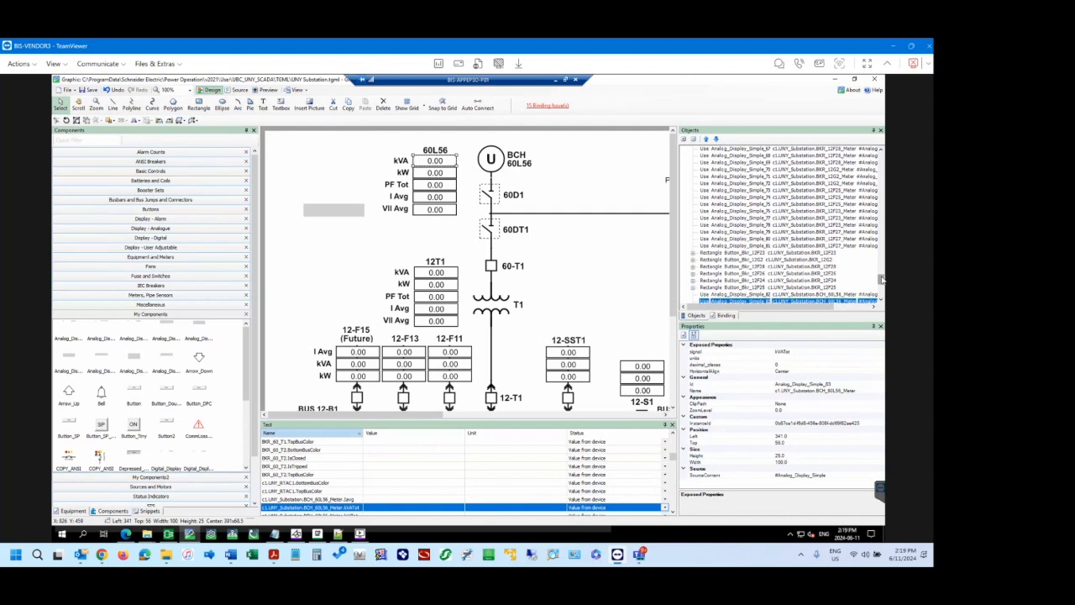
{"action": "left_click_drag", "start_coordinate": [881, 279], "coordinate": [882, 153]}
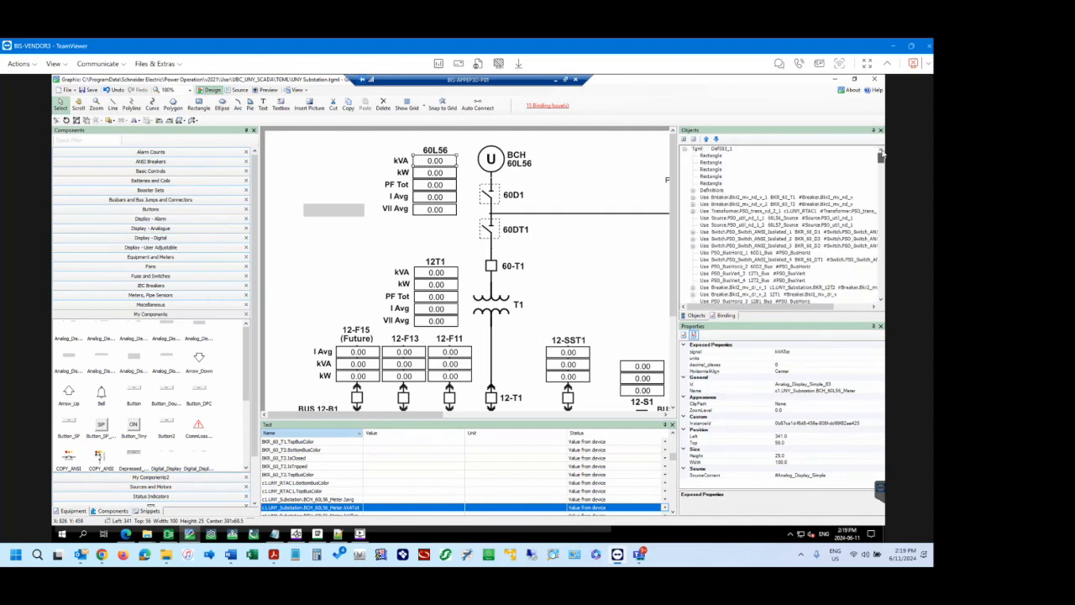
{"action": "left_click", "coordinate": [694, 190]}
{"action": "scroll", "coordinate": [882, 276], "scroll_direction": "down", "scroll_amount": 5}
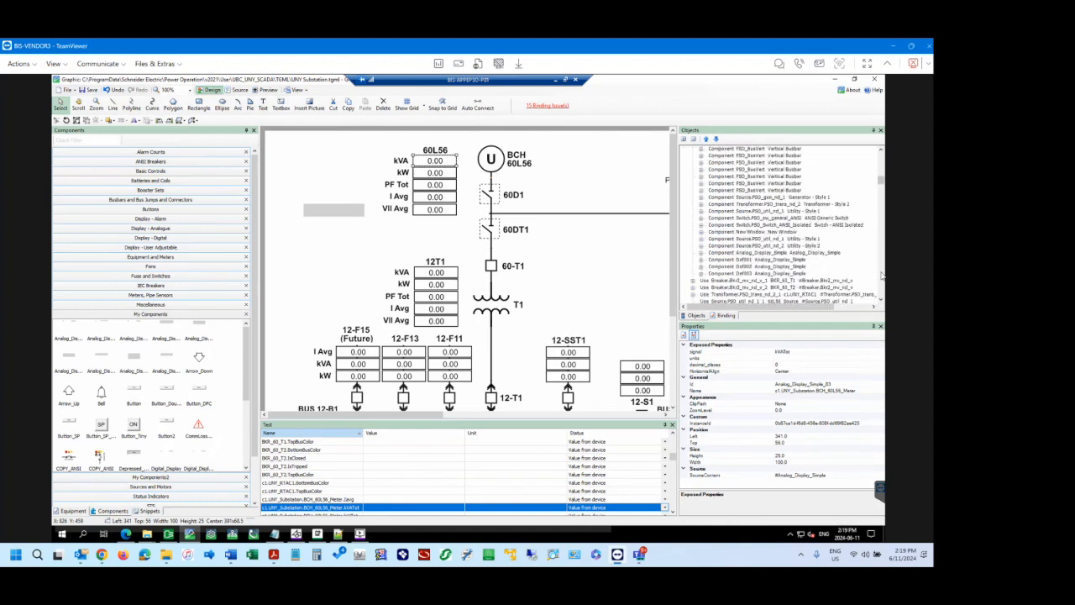
{"action": "left_click", "coordinate": [721, 261]}
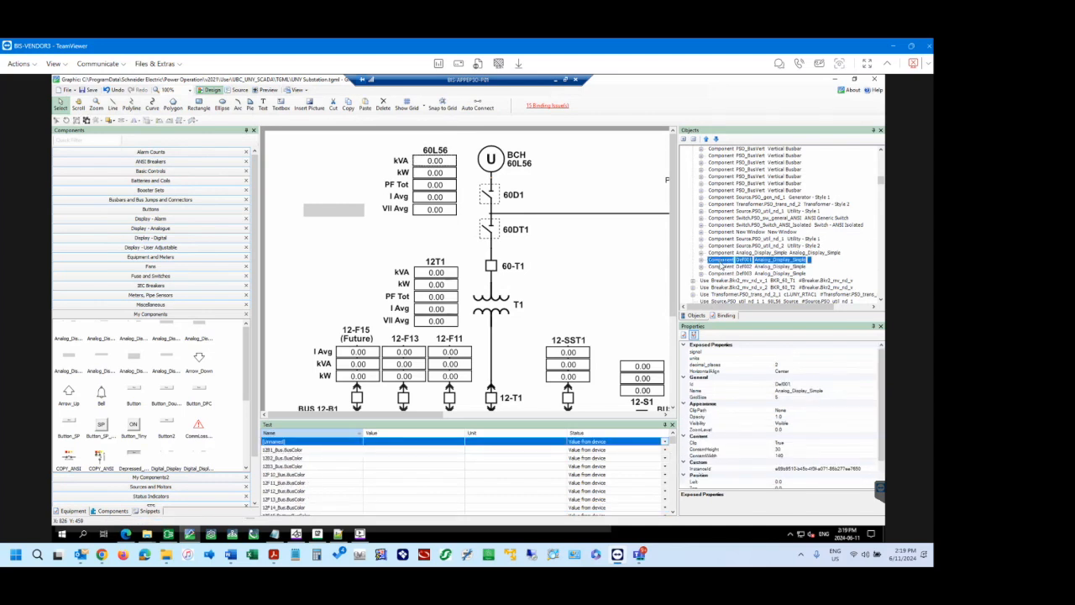
Compare the contents of My Components, My Components2 and Fans, and examine the options offered for Analog_Display_Simple and for the Fans category.
{"action": "left_click", "coordinate": [166, 339]}
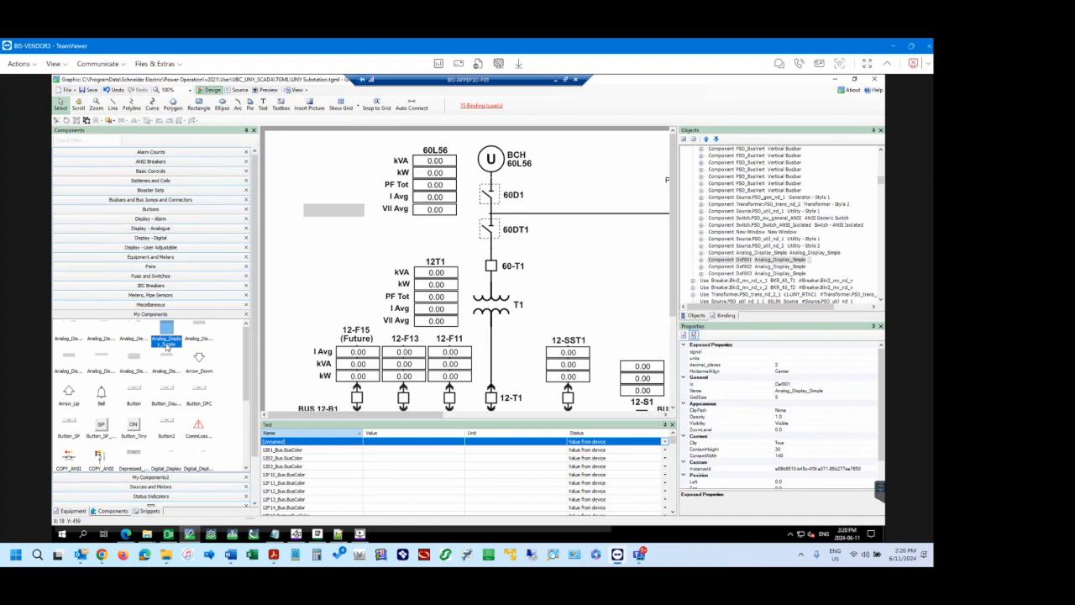
{"action": "left_click_drag", "start_coordinate": [166, 327], "coordinate": [164, 331]}
{"action": "right_click", "coordinate": [166, 330]}
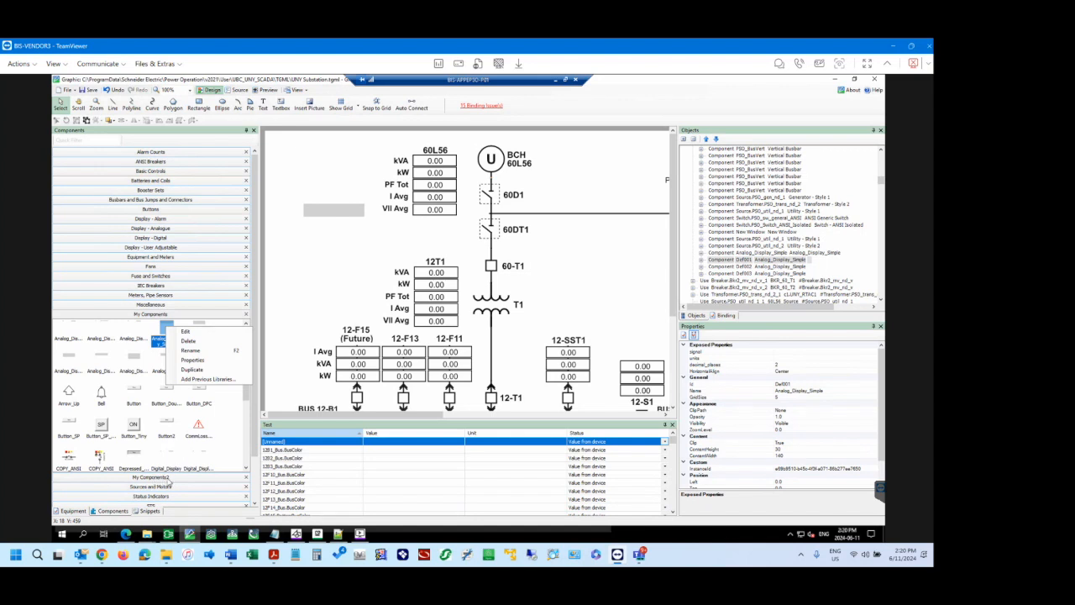
{"action": "left_click", "coordinate": [168, 479]}
{"action": "left_click", "coordinate": [168, 479]}
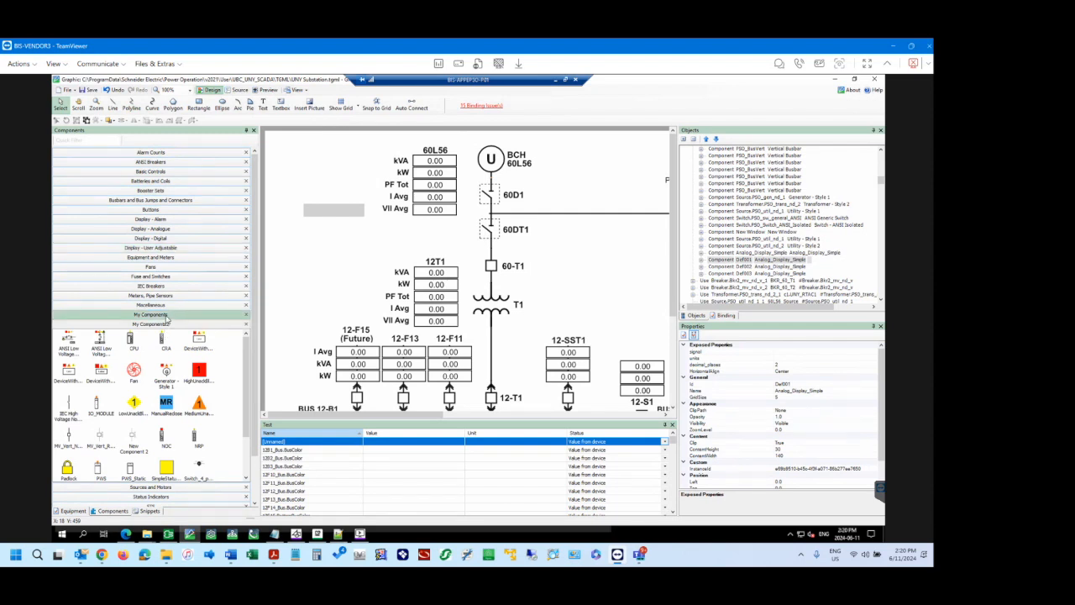
{"action": "left_click", "coordinate": [166, 316]}
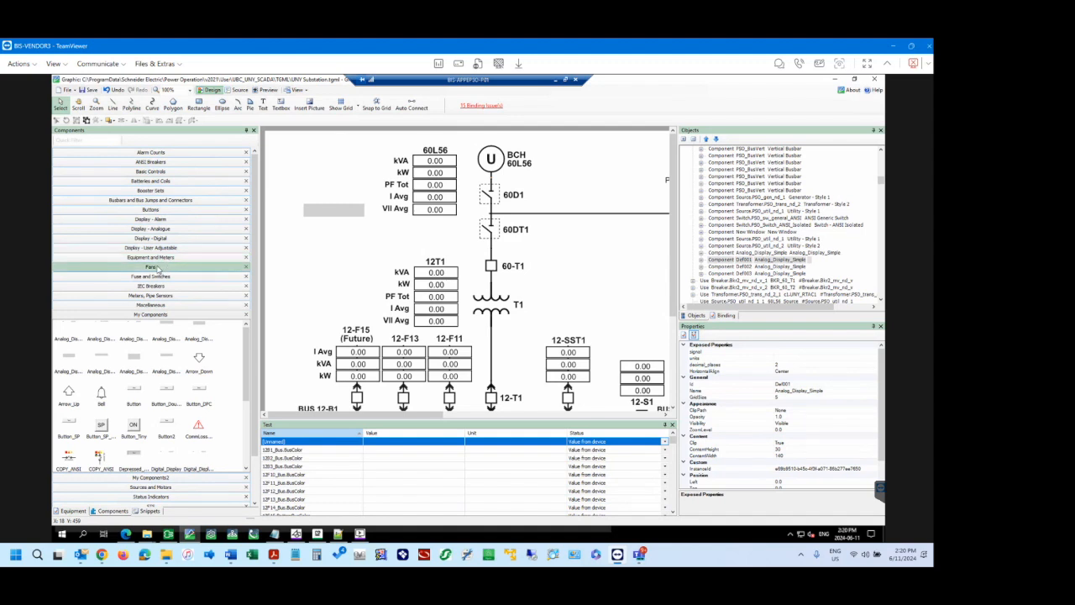
{"action": "right_click", "coordinate": [157, 269]}
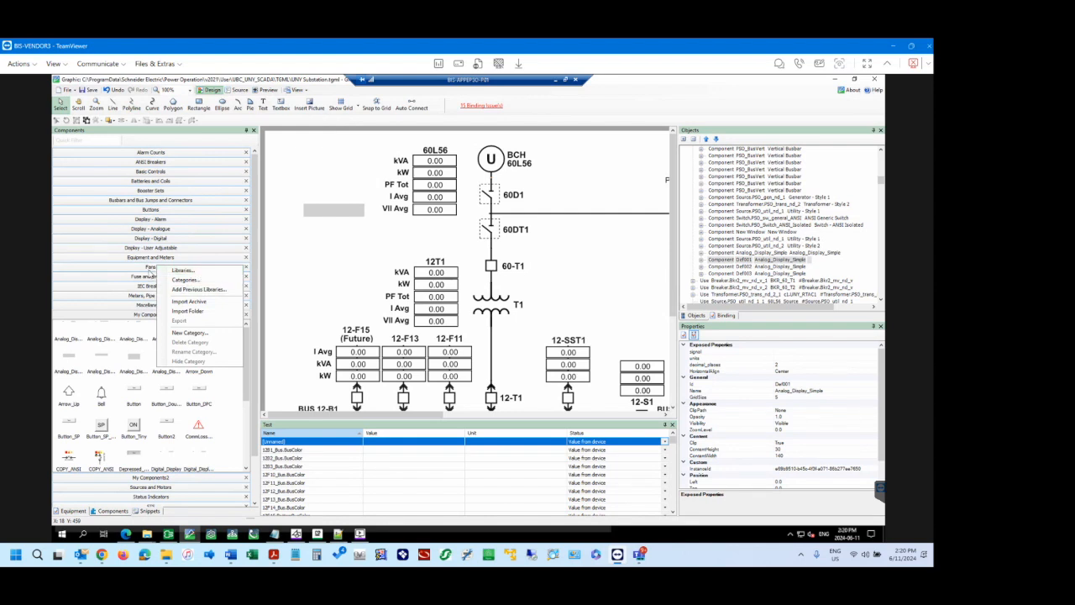
{"action": "left_click", "coordinate": [151, 269]}
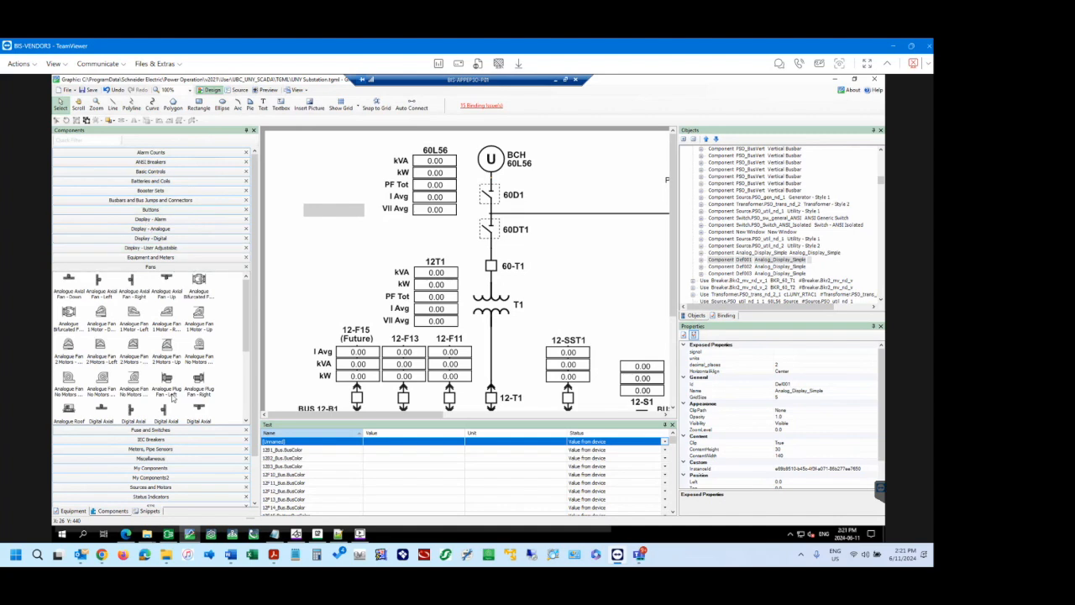
{"action": "left_click", "coordinate": [150, 468]}
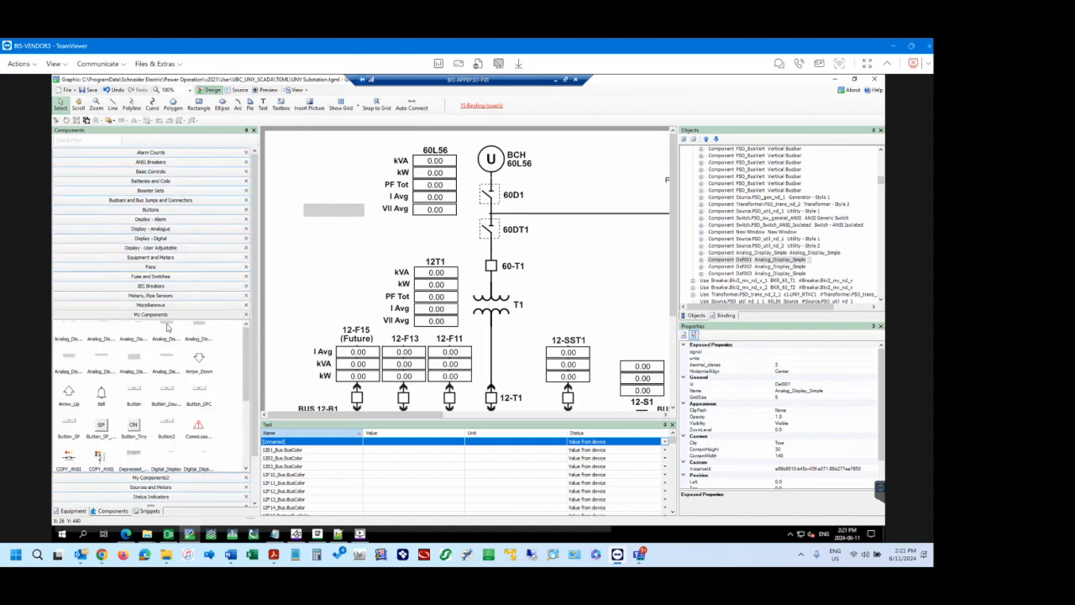
{"action": "left_click", "coordinate": [168, 330]}
{"action": "right_click", "coordinate": [168, 329]}
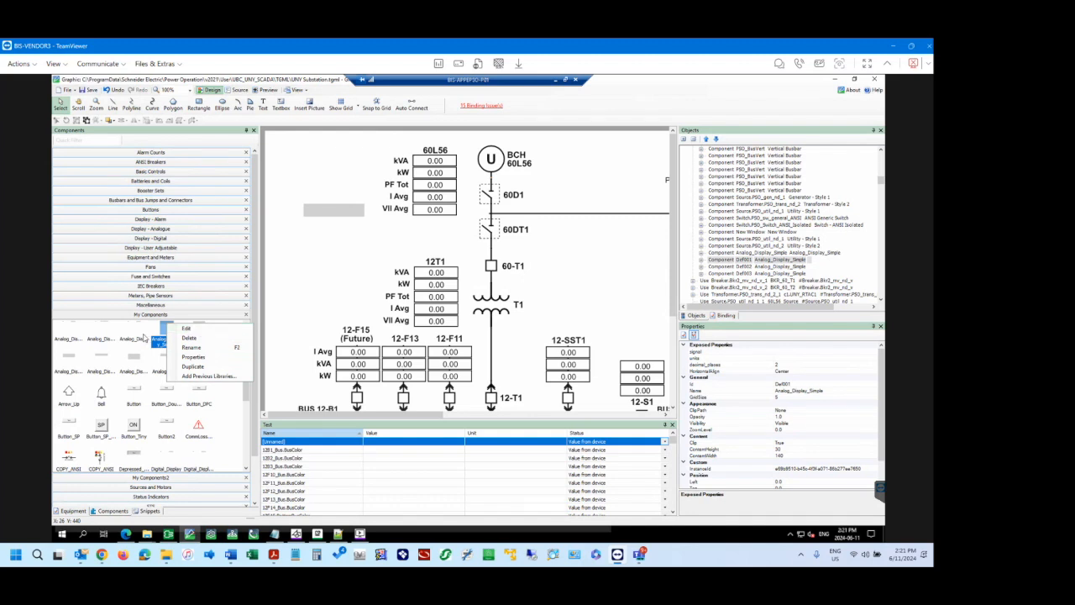
Open the Analog_Display_Slim_Wide component for editing, discarding the unsaved changes to the UNY Substation diagram.
{"action": "left_click", "coordinate": [134, 361]}
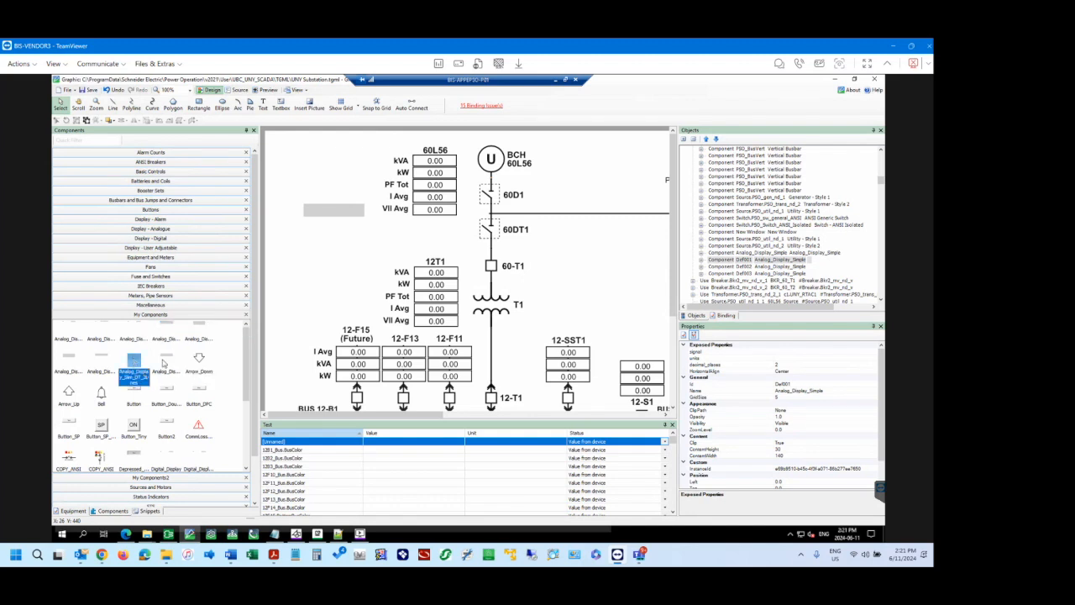
{"action": "right_click", "coordinate": [166, 363]}
{"action": "left_click", "coordinate": [183, 364]}
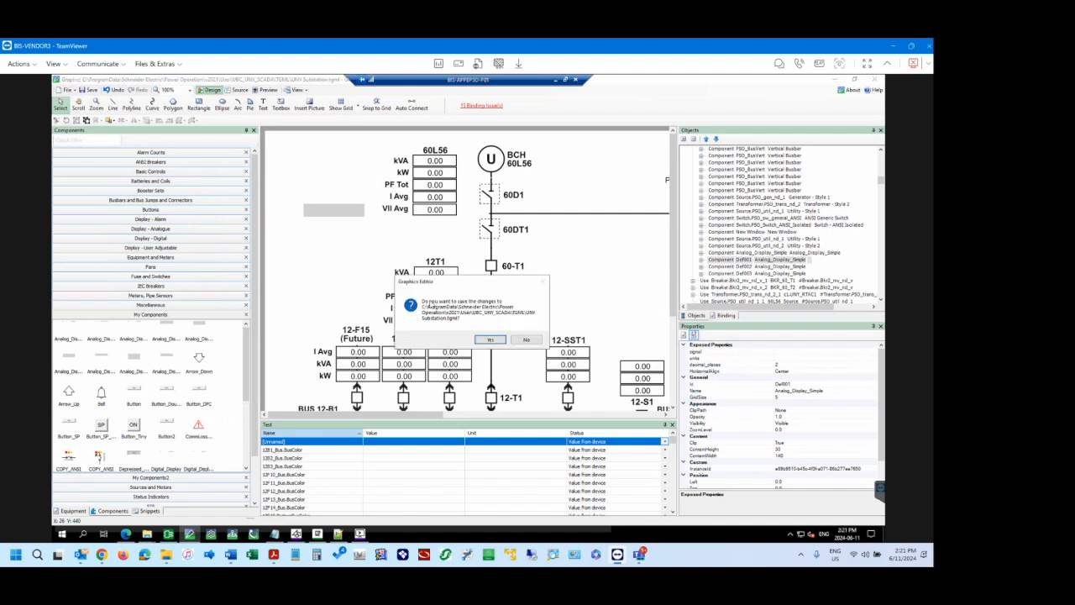
{"action": "left_click", "coordinate": [525, 339]}
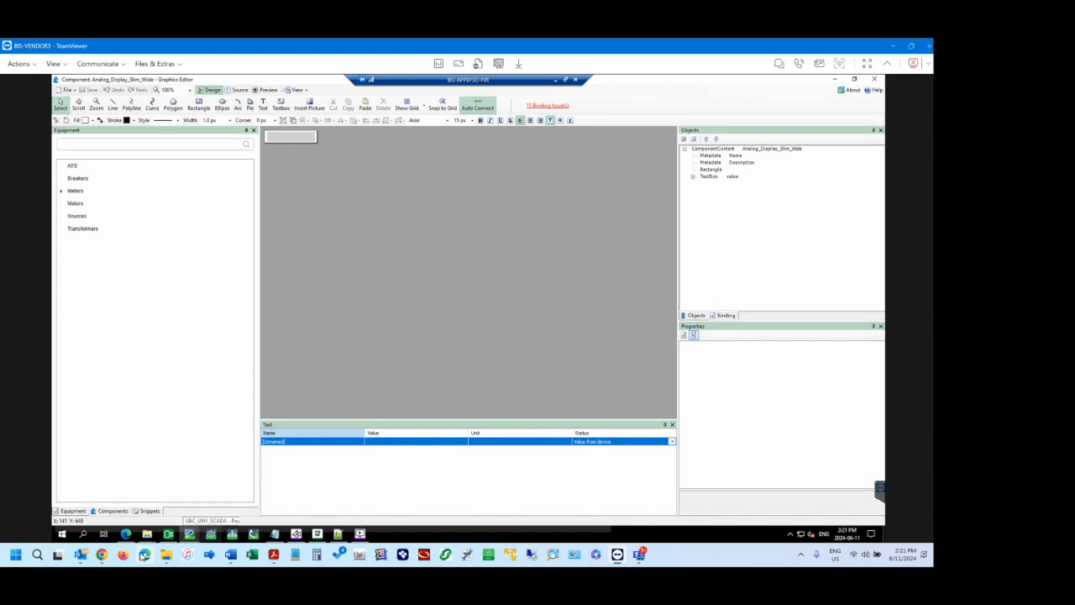
Switch to Chrome, return to the EcoStruxure Power Operation Project Deployment Training playlist on YouTube, and dismiss the mini player.
{"action": "left_click", "coordinate": [102, 556]}
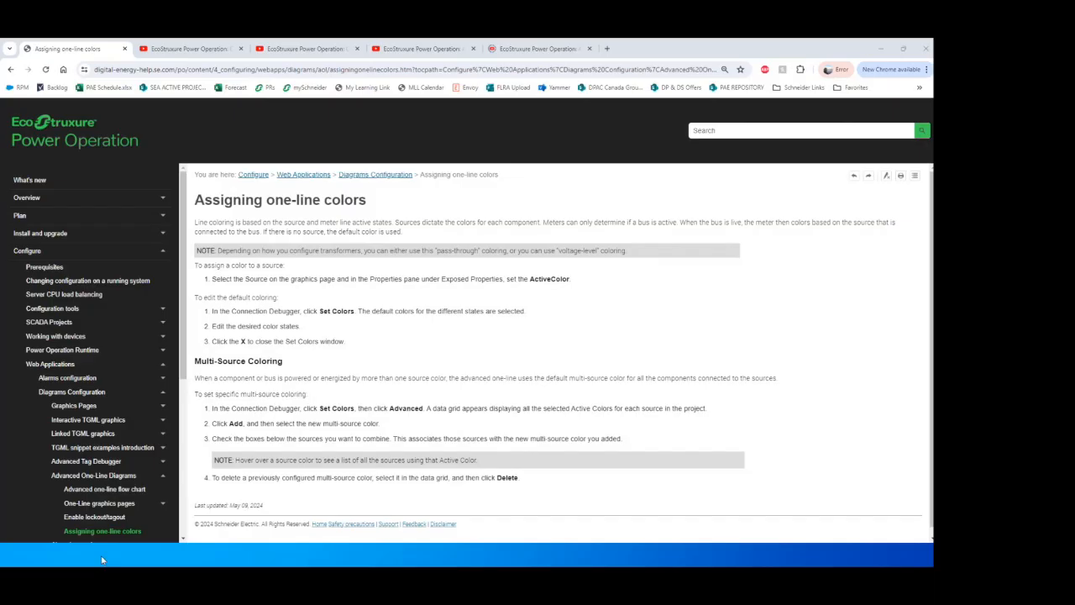
{"action": "left_click", "coordinate": [304, 49]}
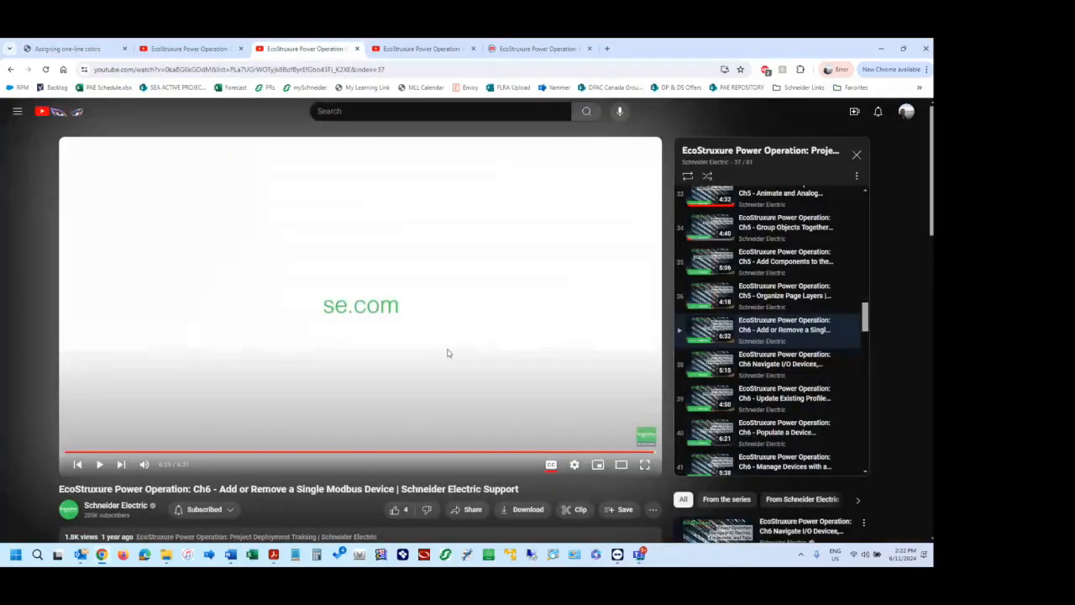
{"action": "left_click", "coordinate": [11, 69]}
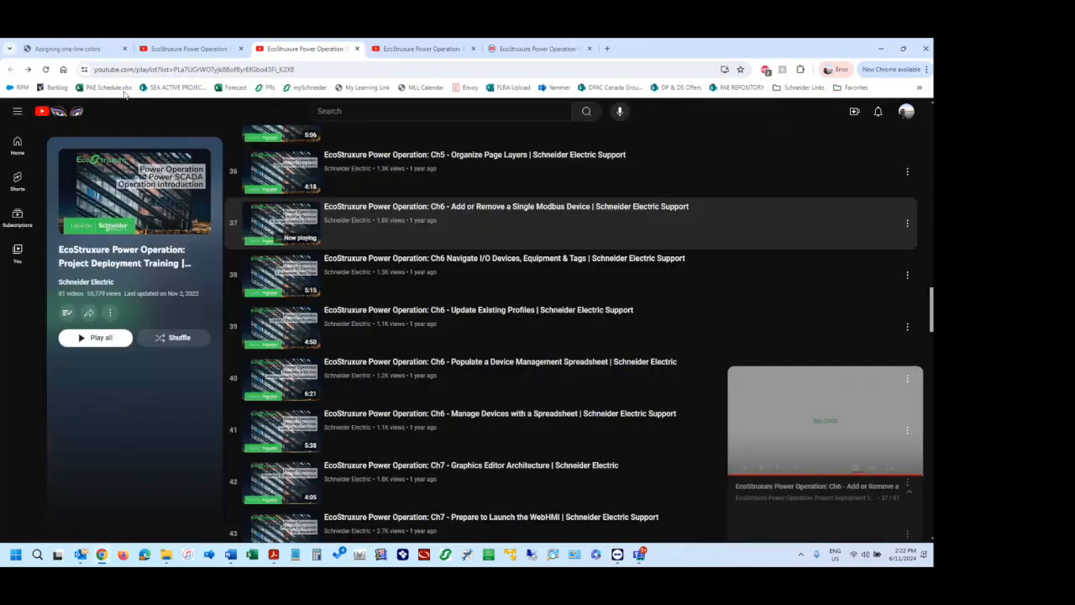
{"action": "scroll", "coordinate": [608, 422], "scroll_direction": "down", "scroll_amount": 3}
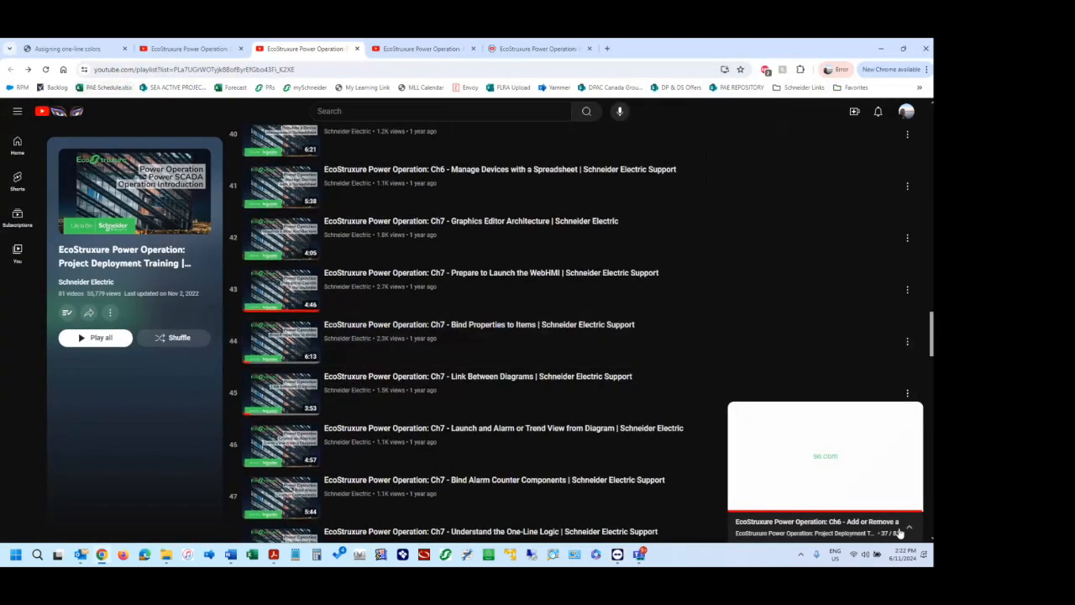
{"action": "left_click", "coordinate": [909, 529]}
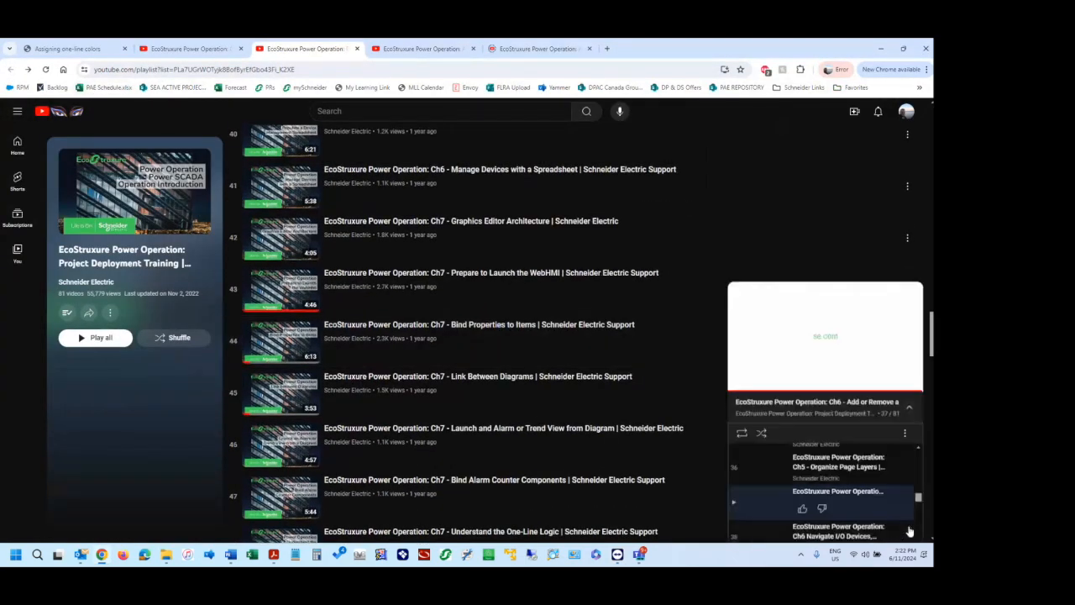
{"action": "left_click", "coordinate": [909, 389]}
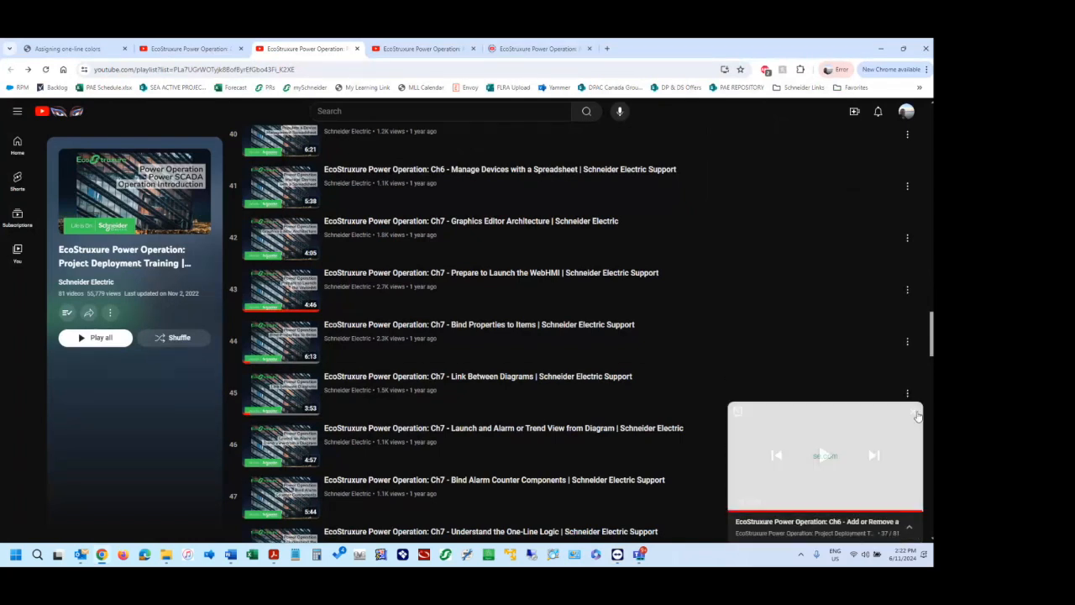
{"action": "left_click", "coordinate": [912, 414]}
Browse the playlist's Chapter 7 videos on diagrams, one-line logic, colors, pop-ups and component customization.
{"action": "scroll", "coordinate": [451, 441], "scroll_direction": "down", "scroll_amount": 3}
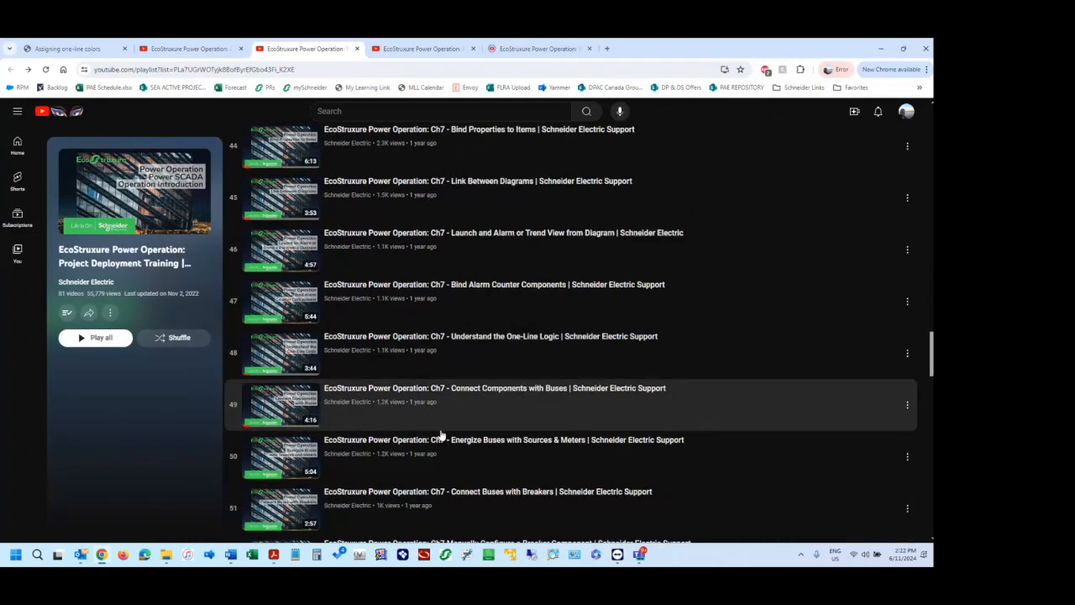
{"action": "scroll", "coordinate": [476, 413], "scroll_direction": "down", "scroll_amount": 2}
{"action": "scroll", "coordinate": [495, 291], "scroll_direction": "down", "scroll_amount": 3}
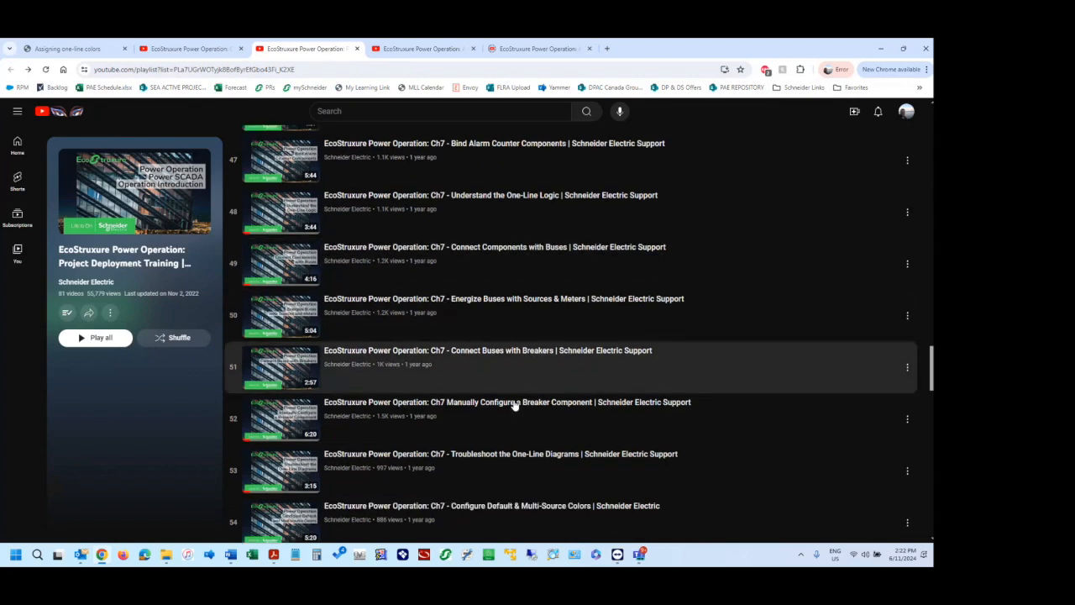
{"action": "scroll", "coordinate": [508, 352], "scroll_direction": "down", "scroll_amount": 1}
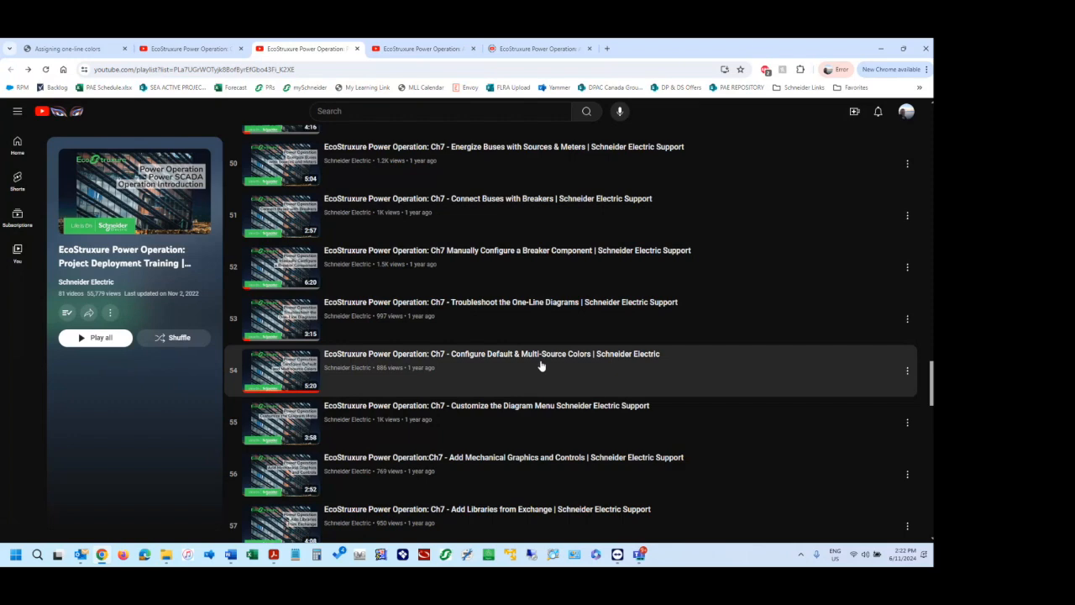
{"action": "scroll", "coordinate": [543, 370], "scroll_direction": "down", "scroll_amount": 1}
{"action": "scroll", "coordinate": [570, 315], "scroll_direction": "down", "scroll_amount": 1}
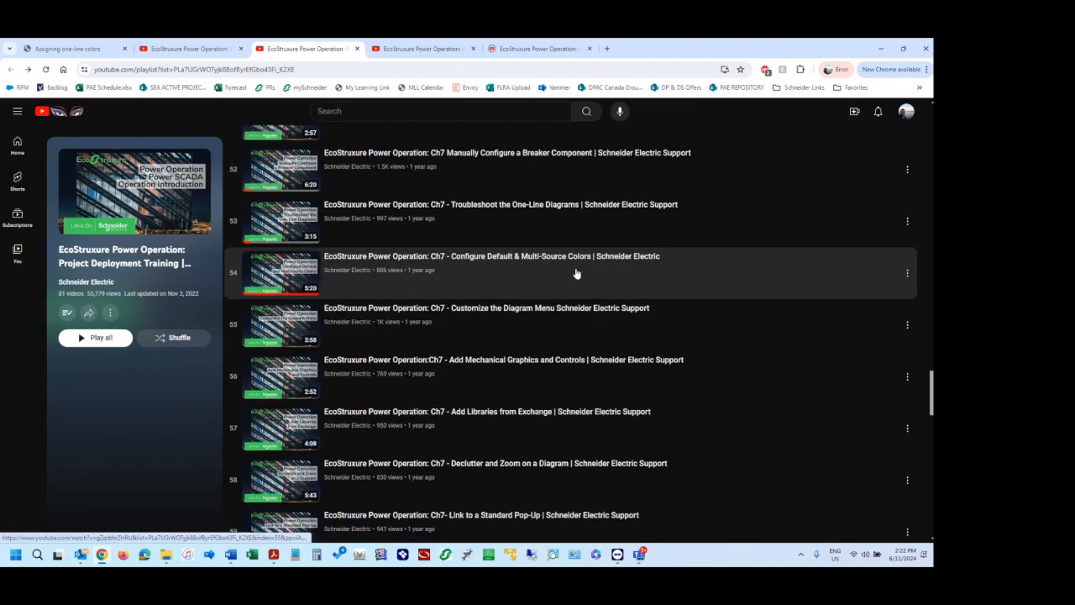
{"action": "scroll", "coordinate": [576, 273], "scroll_direction": "down", "scroll_amount": 2}
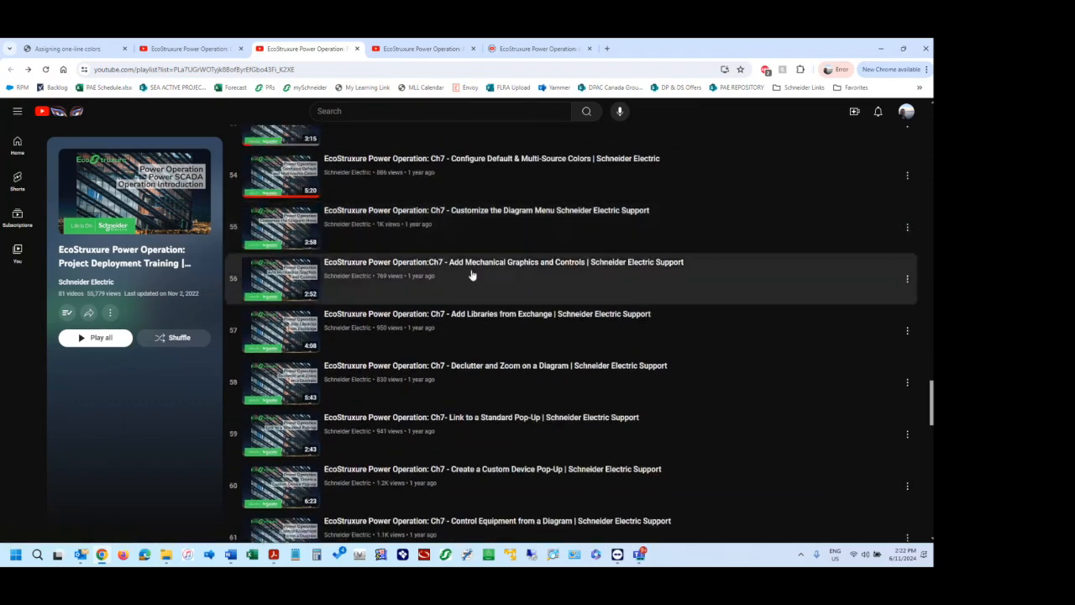
{"action": "scroll", "coordinate": [553, 276], "scroll_direction": "down", "scroll_amount": 1}
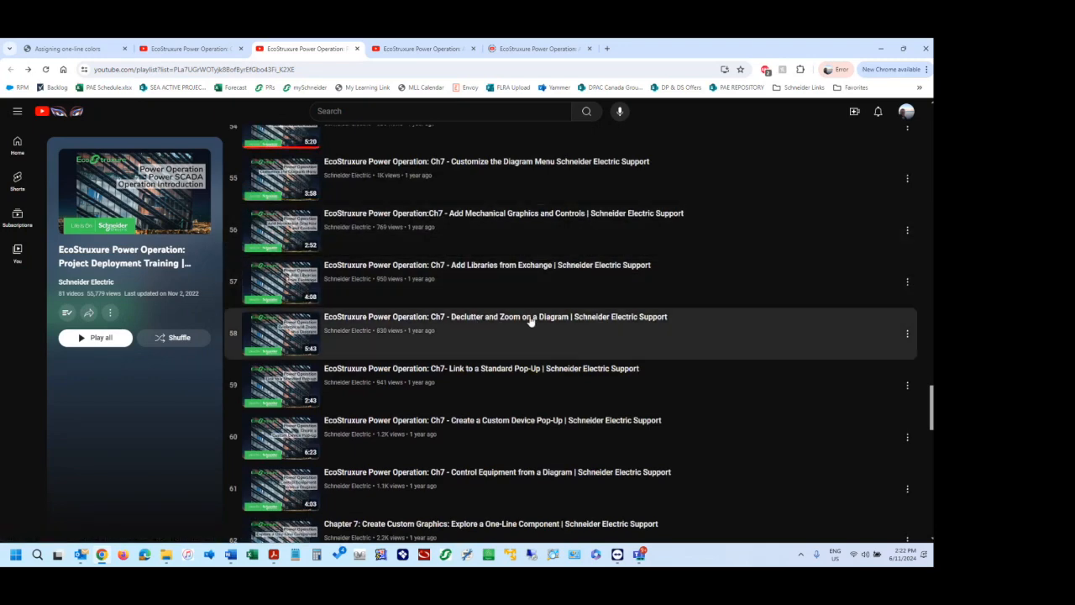
{"action": "scroll", "coordinate": [547, 362], "scroll_direction": "down", "scroll_amount": 2}
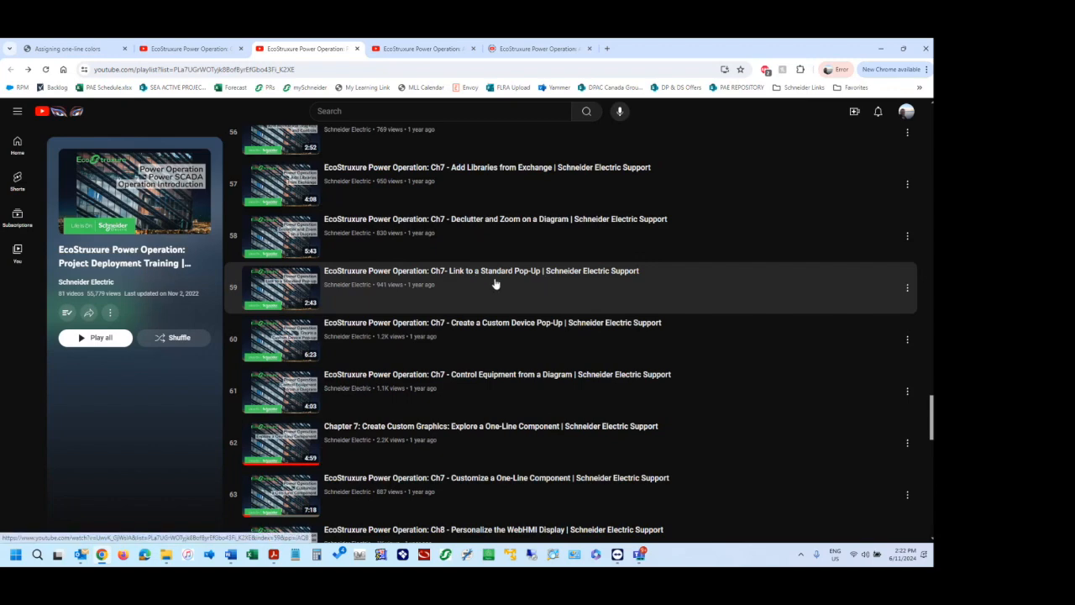
{"action": "scroll", "coordinate": [496, 281], "scroll_direction": "down", "scroll_amount": 2}
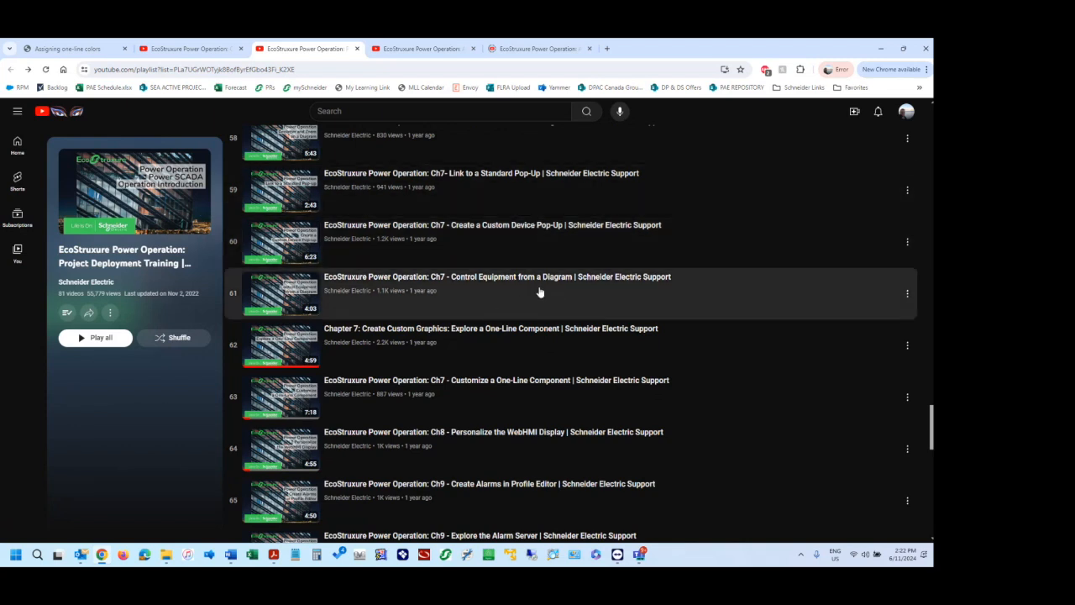
{"action": "scroll", "coordinate": [530, 336], "scroll_direction": "down", "scroll_amount": 1}
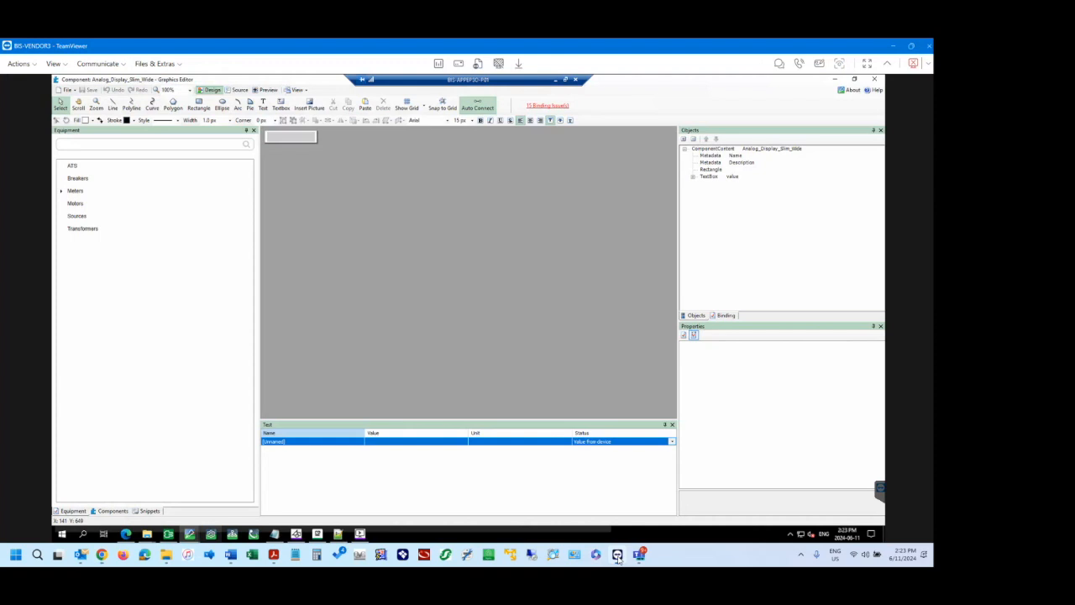
Switch to the TeamViewer session, close the Analog_Display_Slim_Wide component, and compare the grey display's properties with the 60L56 kVA display.
{"action": "left_click", "coordinate": [616, 554]}
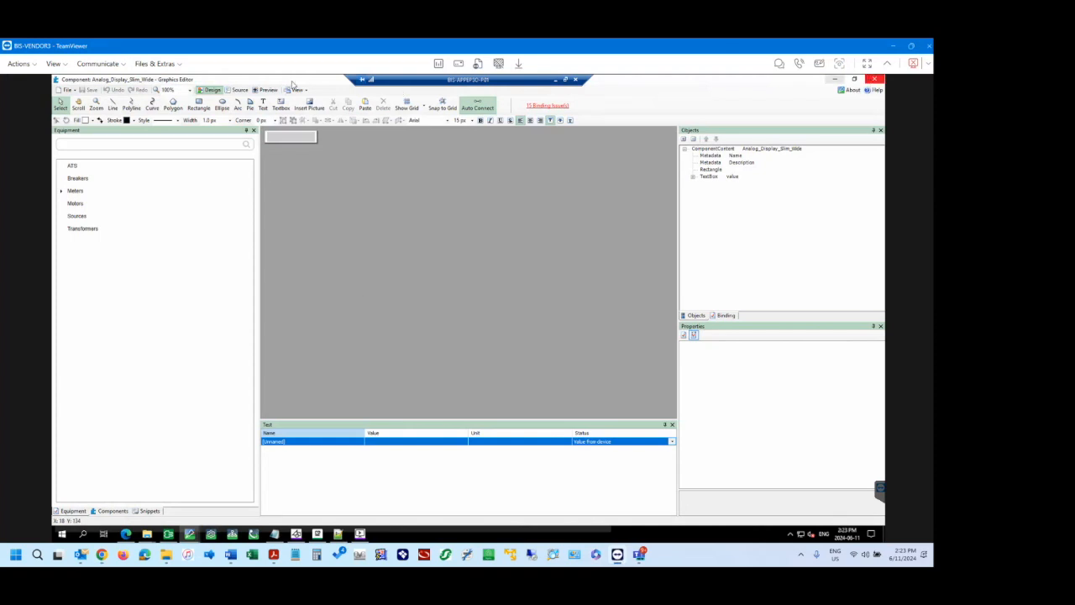
{"action": "left_click", "coordinate": [876, 80]}
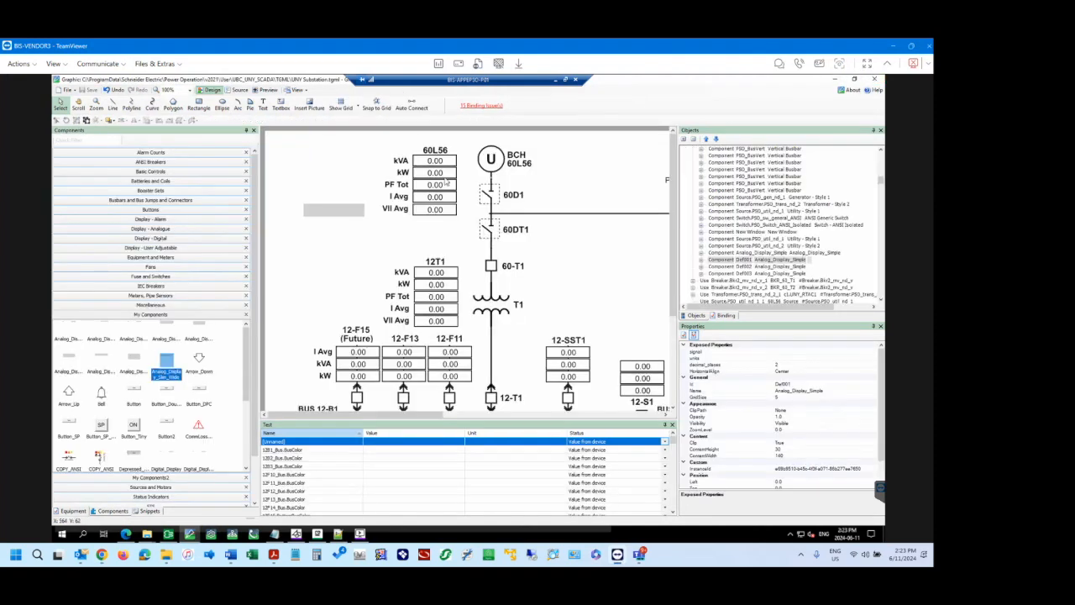
{"action": "left_click", "coordinate": [294, 181]}
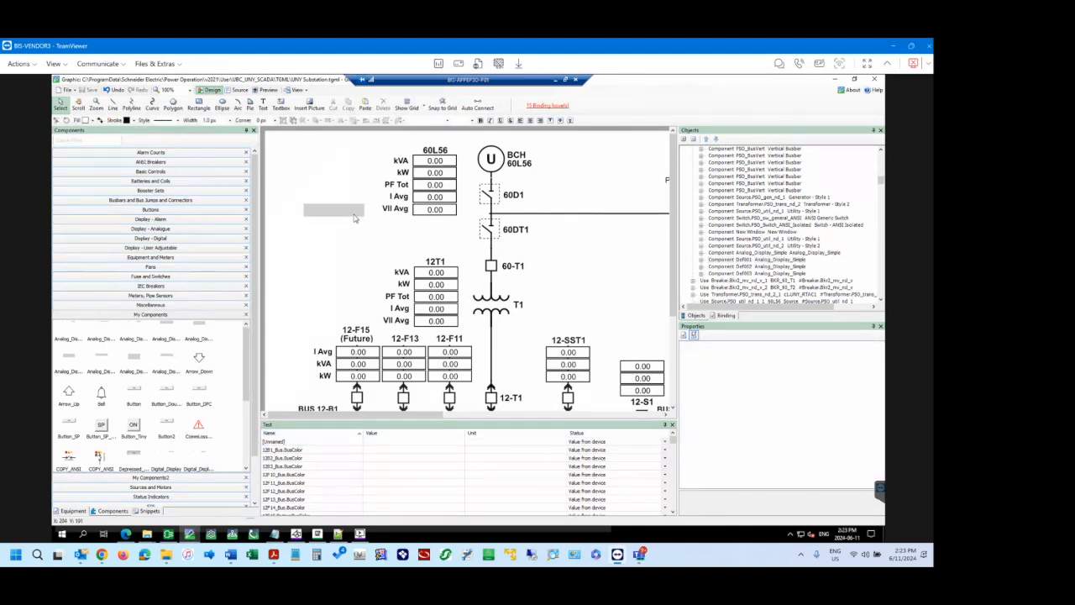
{"action": "left_click", "coordinate": [355, 218]}
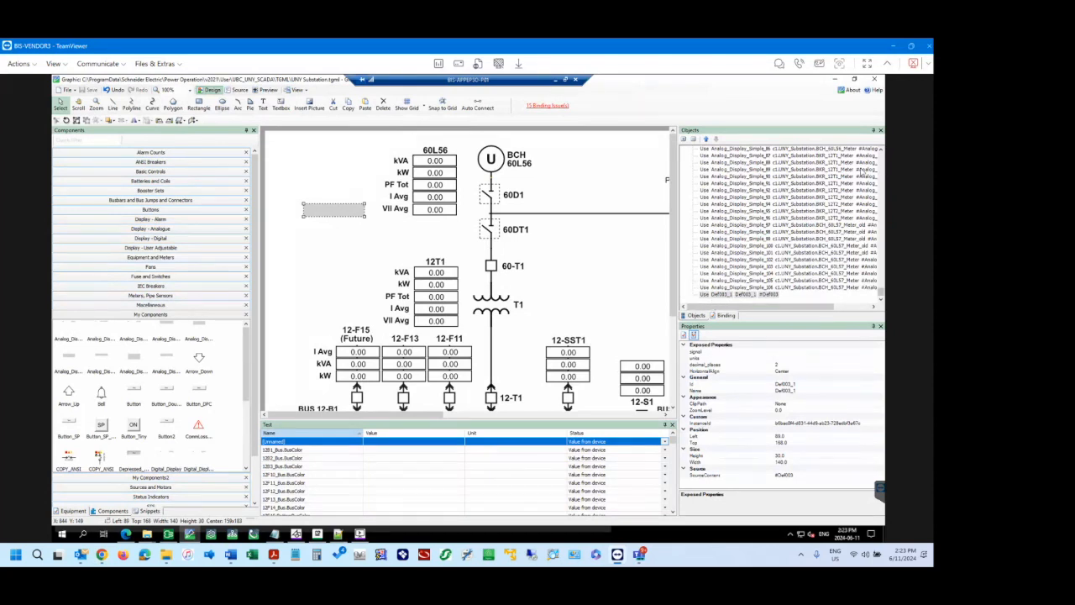
{"action": "left_click", "coordinate": [445, 161]}
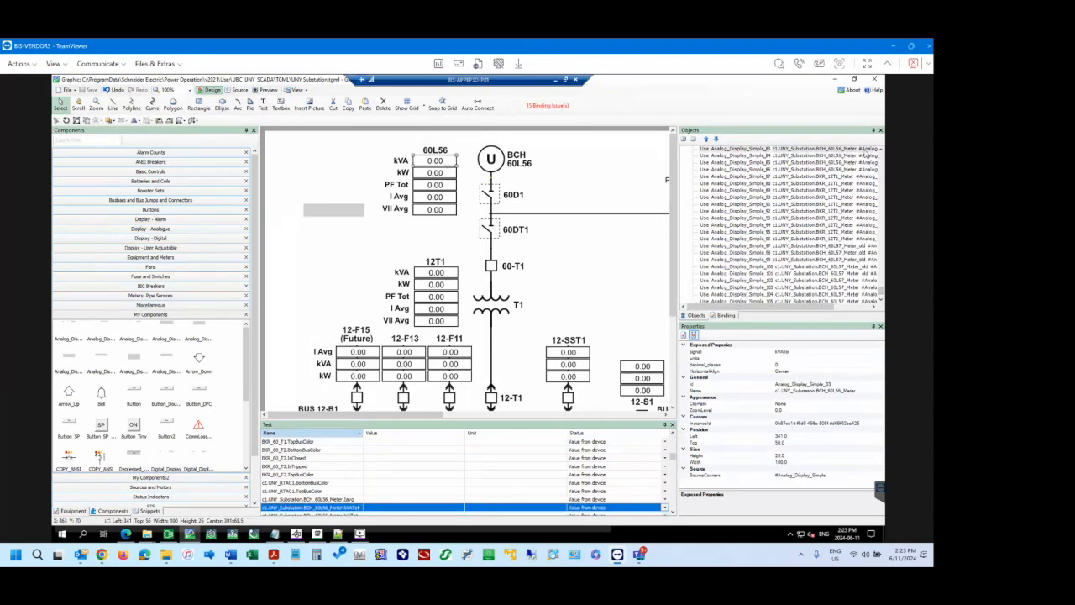
Find the Def001 definition among the diagram's objects and examine its Rectangle and value TextBox.
{"action": "scroll", "coordinate": [880, 162], "scroll_direction": "up", "scroll_amount": 10}
{"action": "scroll", "coordinate": [881, 162], "scroll_direction": "up", "scroll_amount": 10}
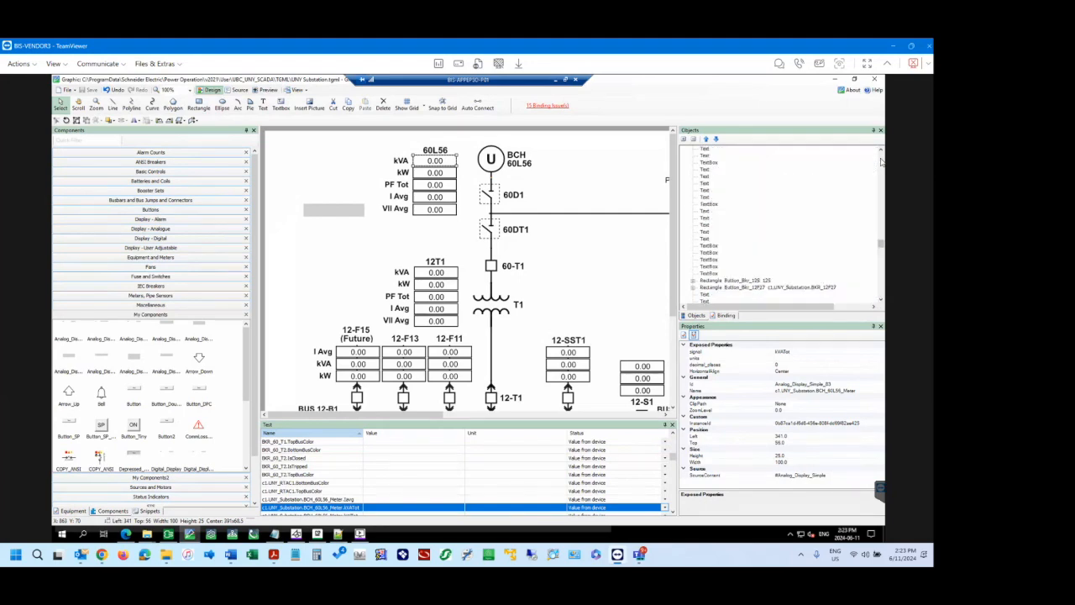
{"action": "scroll", "coordinate": [728, 243], "scroll_direction": "down", "scroll_amount": 5}
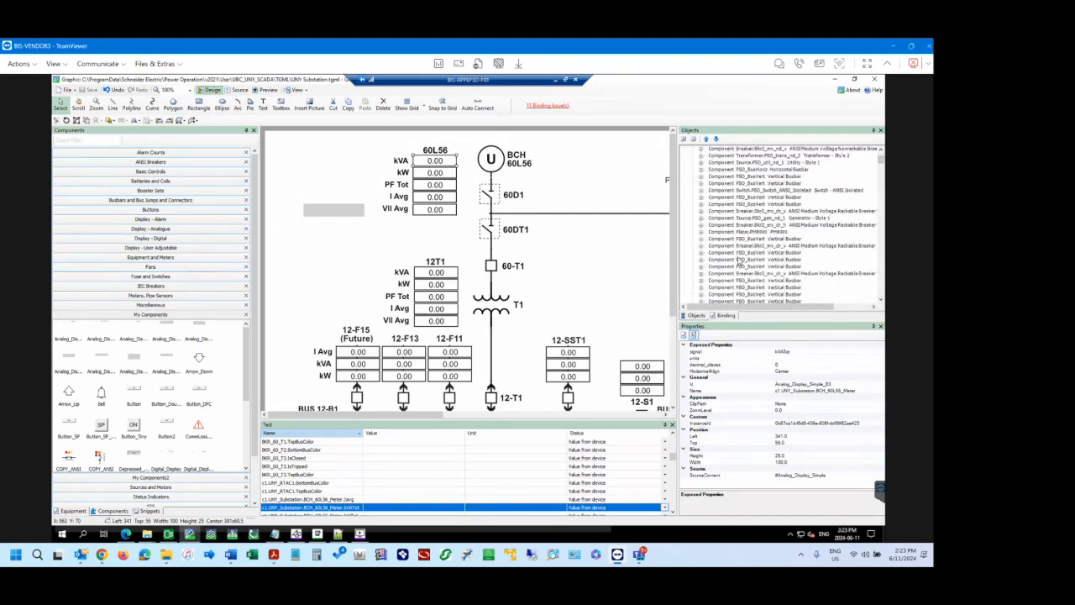
{"action": "scroll", "coordinate": [739, 260], "scroll_direction": "down", "scroll_amount": 5}
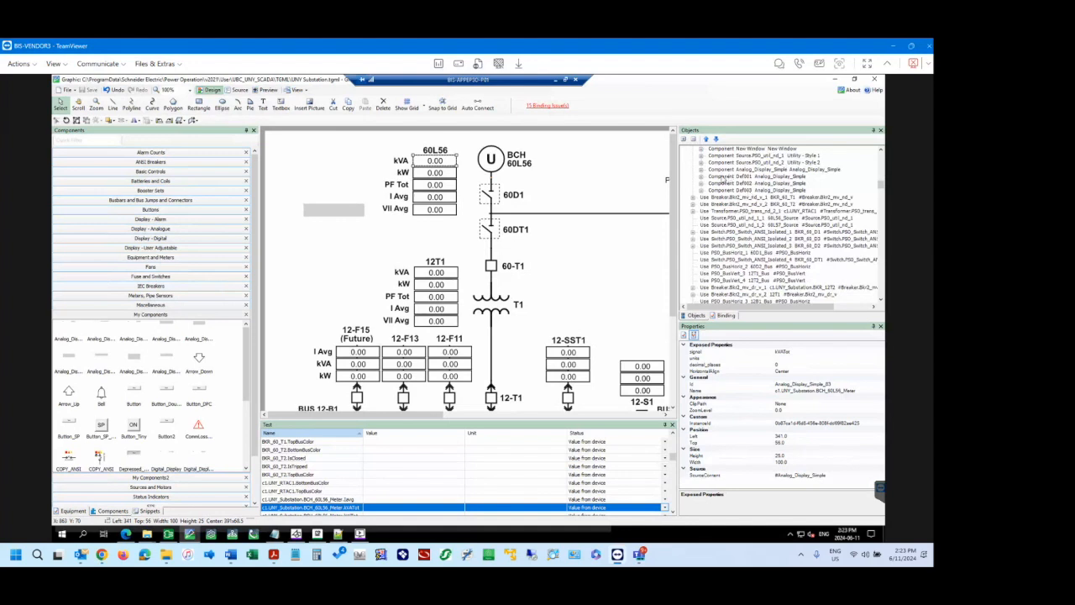
{"action": "left_click", "coordinate": [730, 178]}
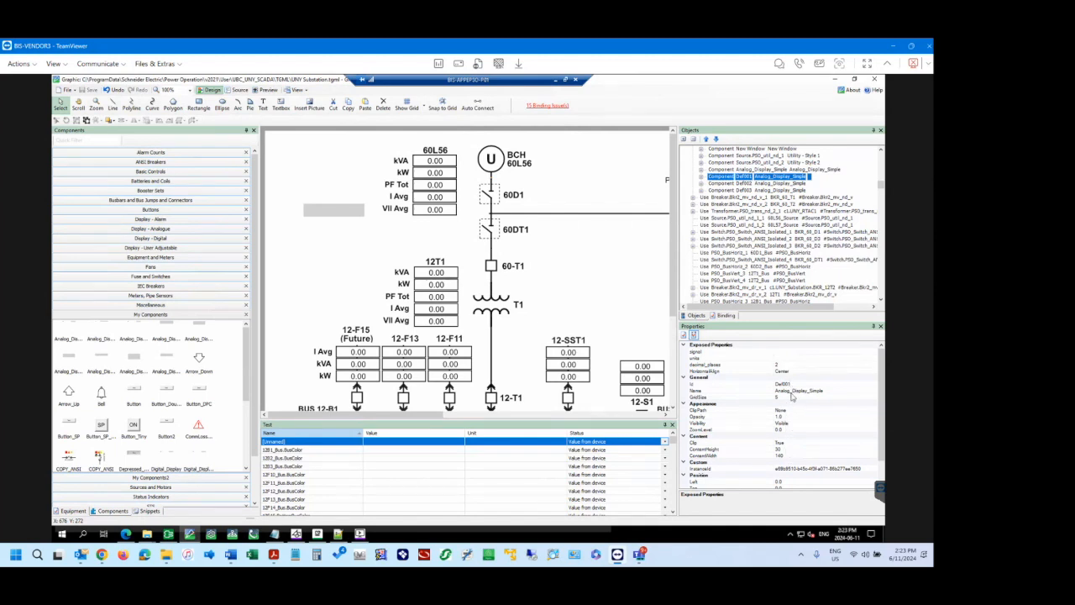
{"action": "left_click", "coordinate": [701, 177]}
{"action": "left_click", "coordinate": [727, 184]}
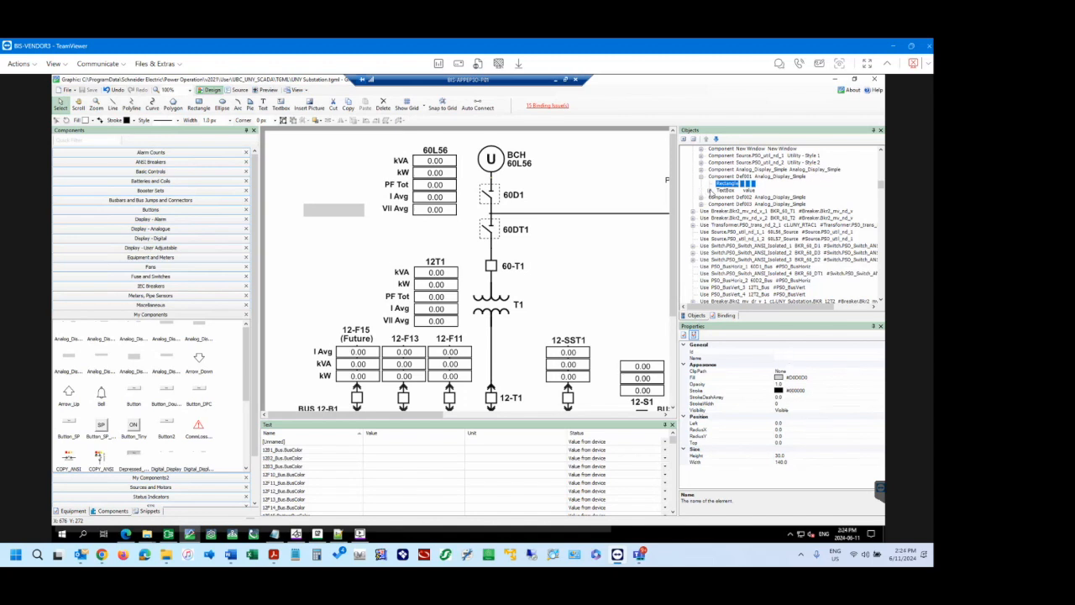
{"action": "left_click", "coordinate": [711, 191]}
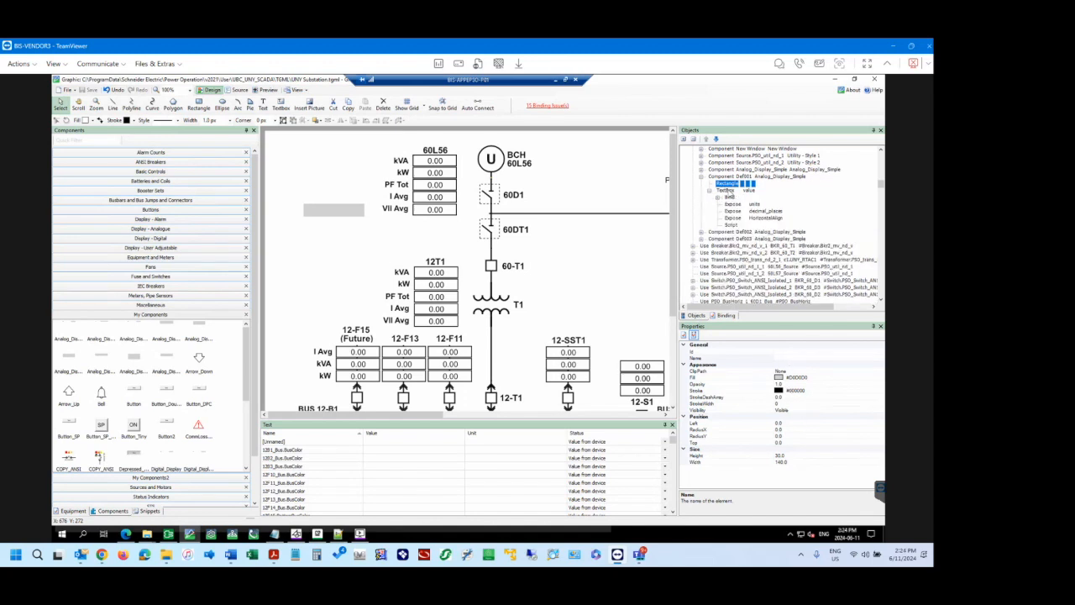
{"action": "left_click", "coordinate": [727, 191]}
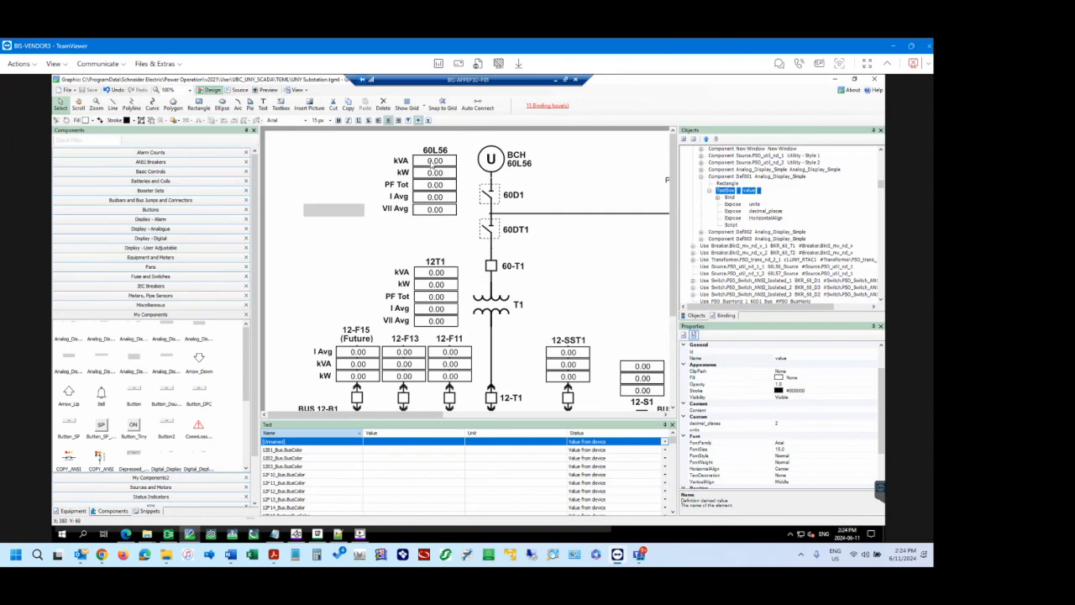
Delete the grey analog display beside the 60L56 VII Avg row.
{"action": "left_click", "coordinate": [433, 165]}
{"action": "left_click", "coordinate": [342, 213]}
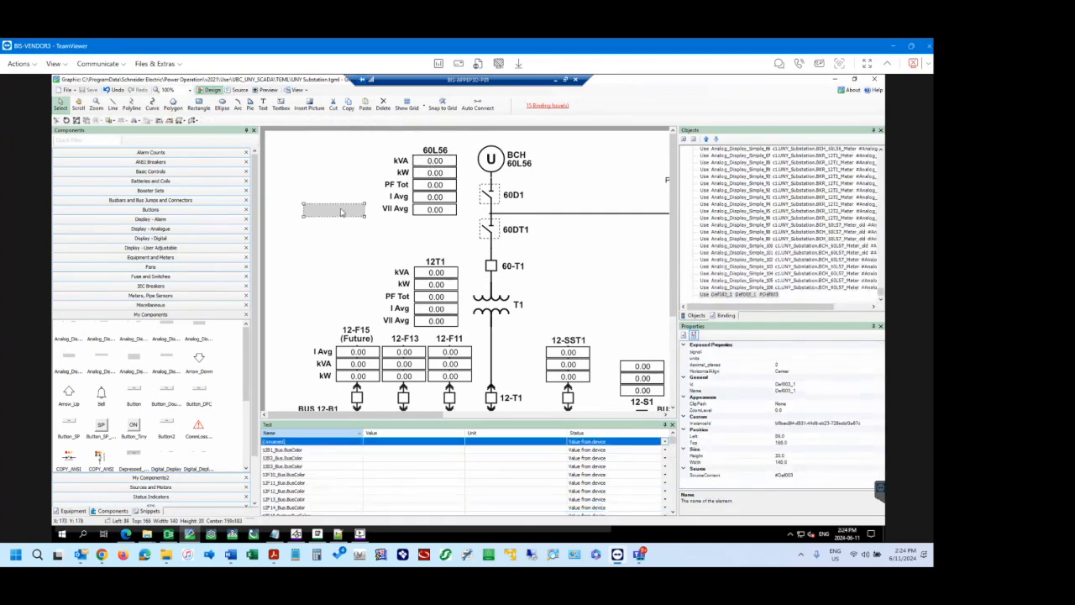
{"action": "key", "text": "Delete"}
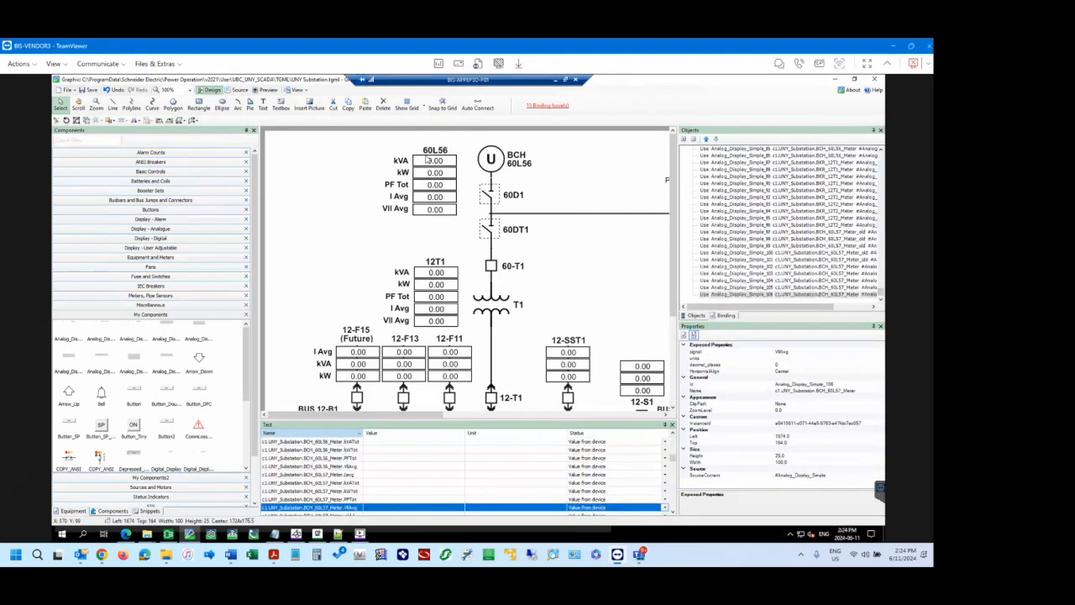
Duplicate the 60L56 kVA display and place the copy in the empty area beside the table, at about Left 47, Top 93.
{"action": "left_click", "coordinate": [442, 166]}
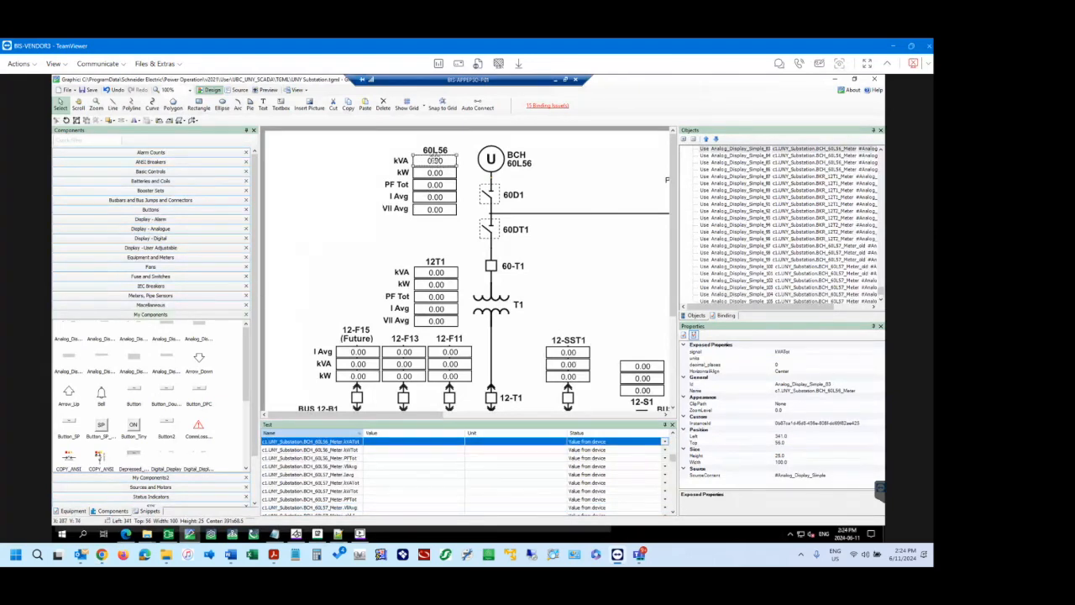
{"action": "left_click", "coordinate": [338, 165]}
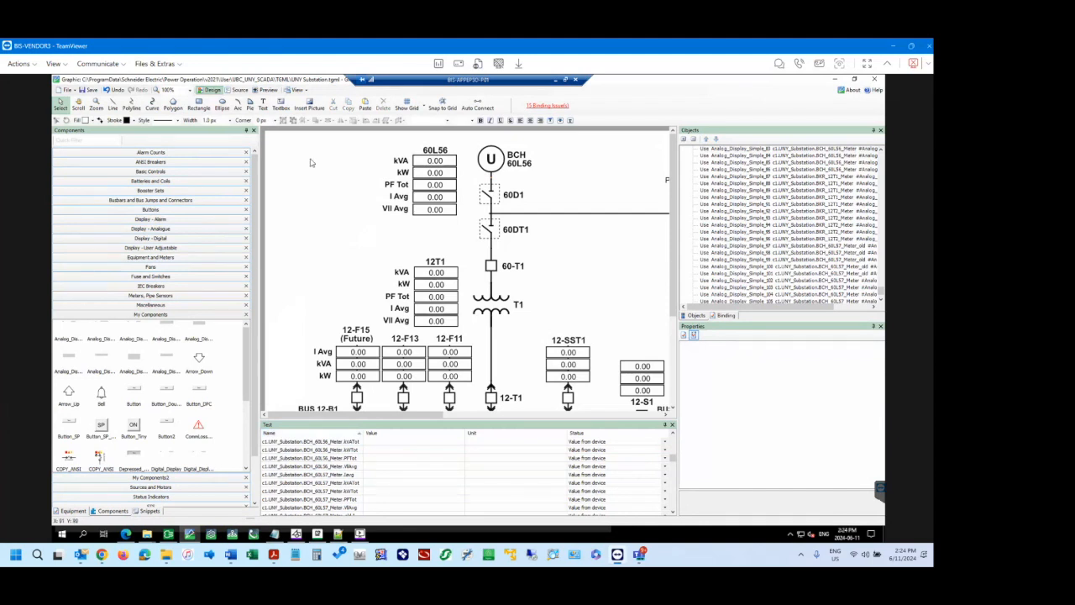
{"action": "key", "text": "ctrl+v"}
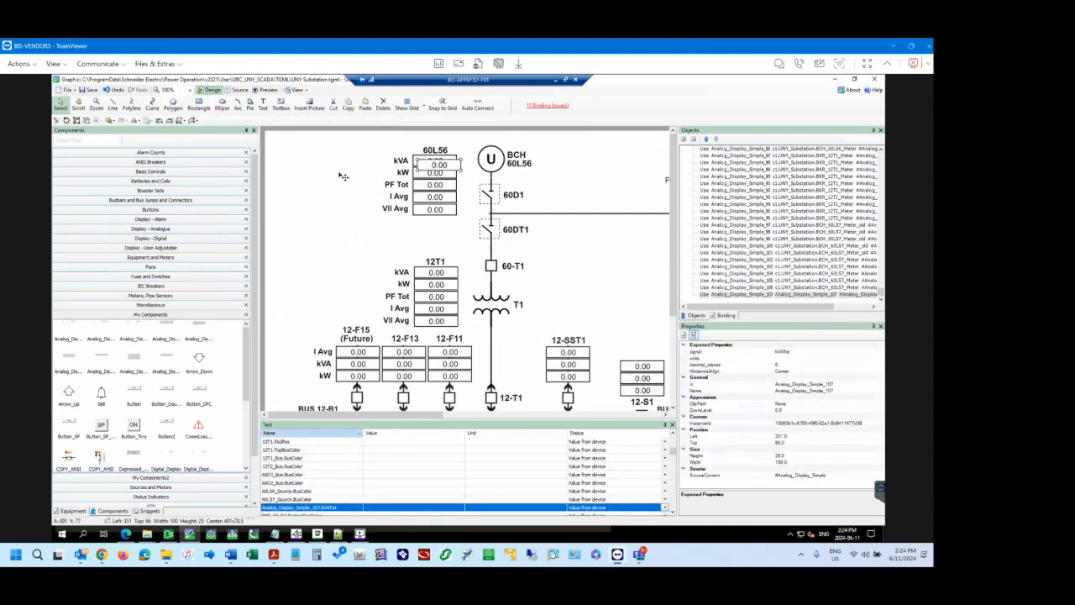
{"action": "left_click", "coordinate": [312, 180]}
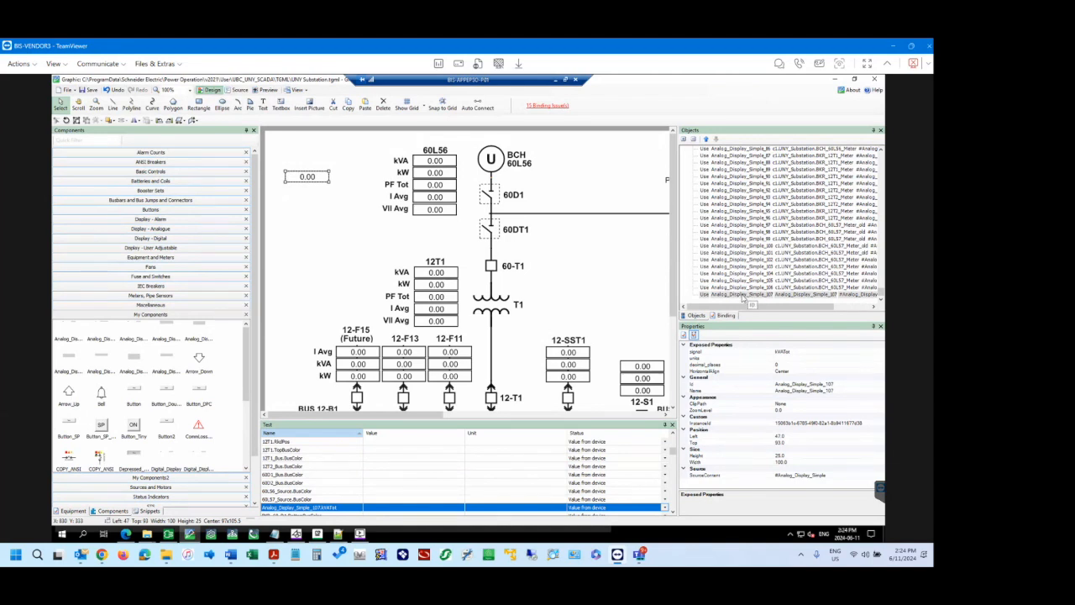
Set the copied analog display's units to A and its decimal places to 2.
{"action": "left_click", "coordinate": [784, 357]}
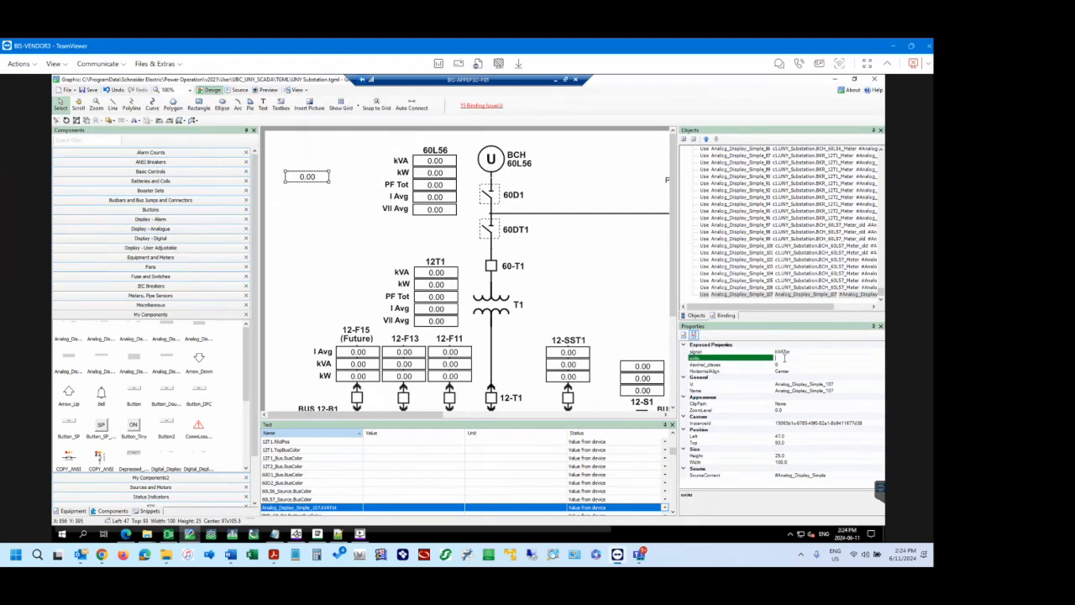
{"action": "type", "text": "A"}
{"action": "left_click", "coordinate": [788, 365]}
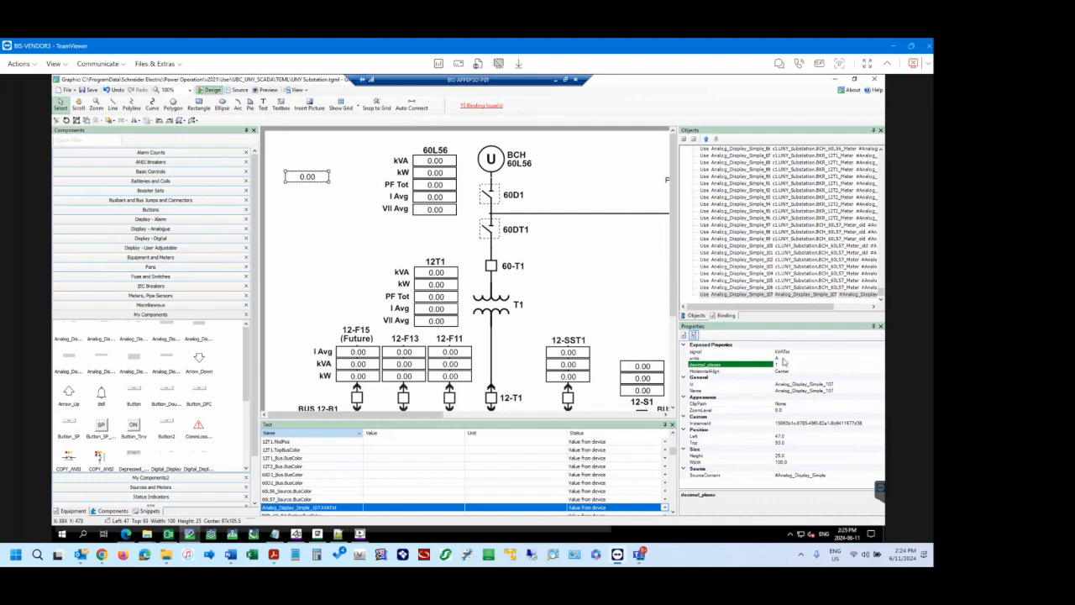
{"action": "left_click", "coordinate": [782, 358]}
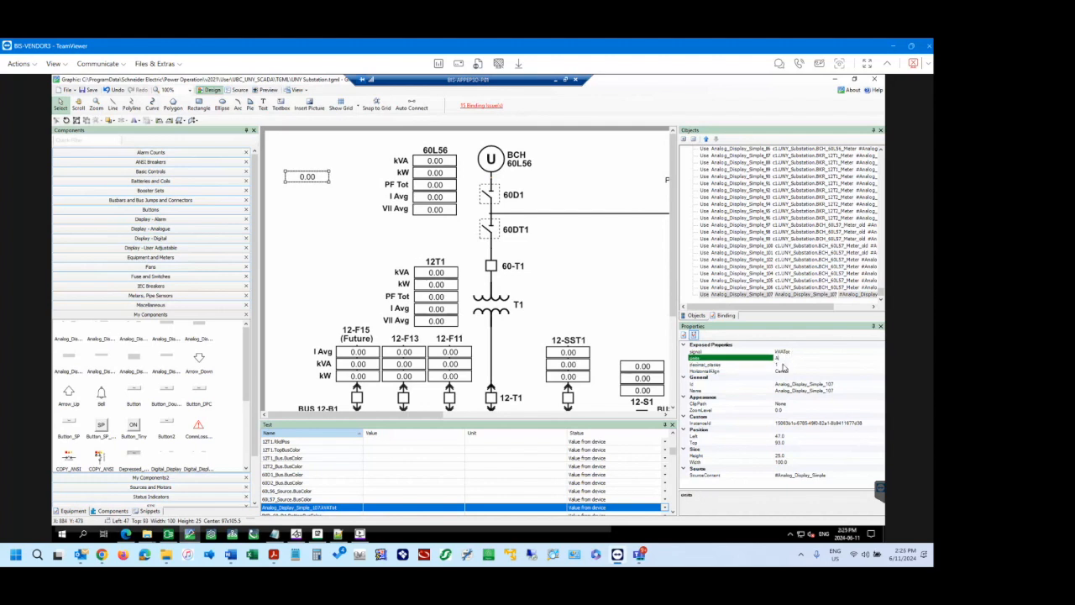
{"action": "left_click", "coordinate": [781, 364]}
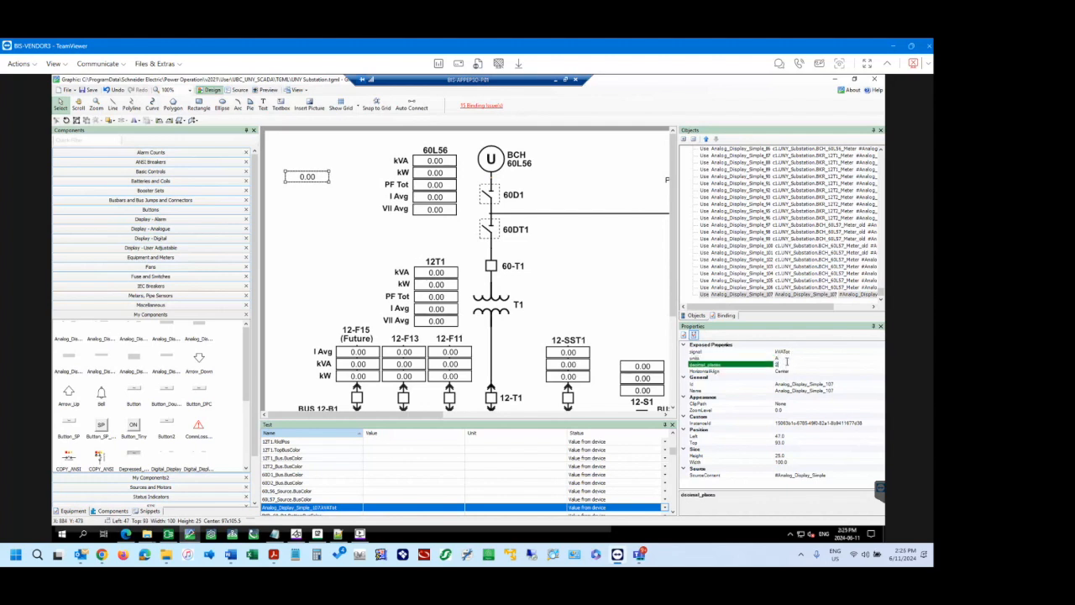
{"action": "left_click", "coordinate": [788, 359]}
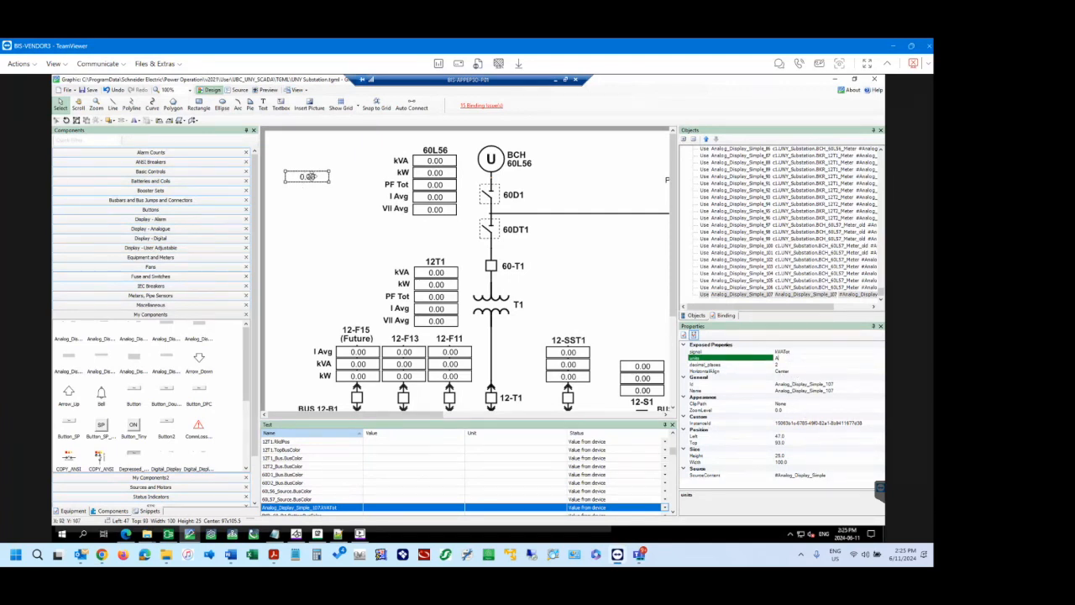
Examine the signal and Name properties of the 60L56 kVA display.
{"action": "left_click", "coordinate": [436, 162]}
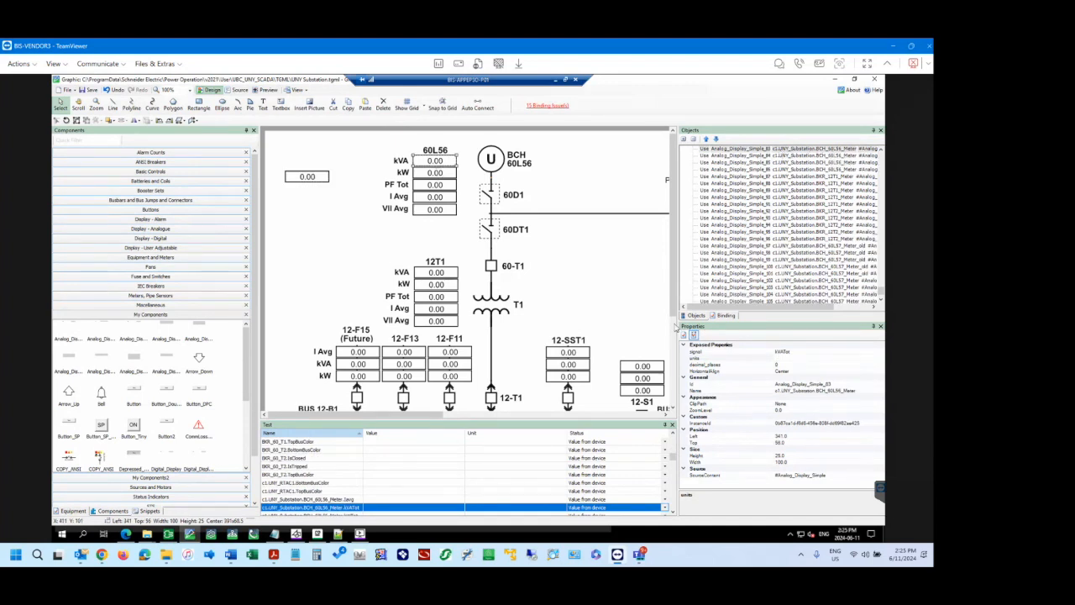
{"action": "left_click", "coordinate": [793, 352]}
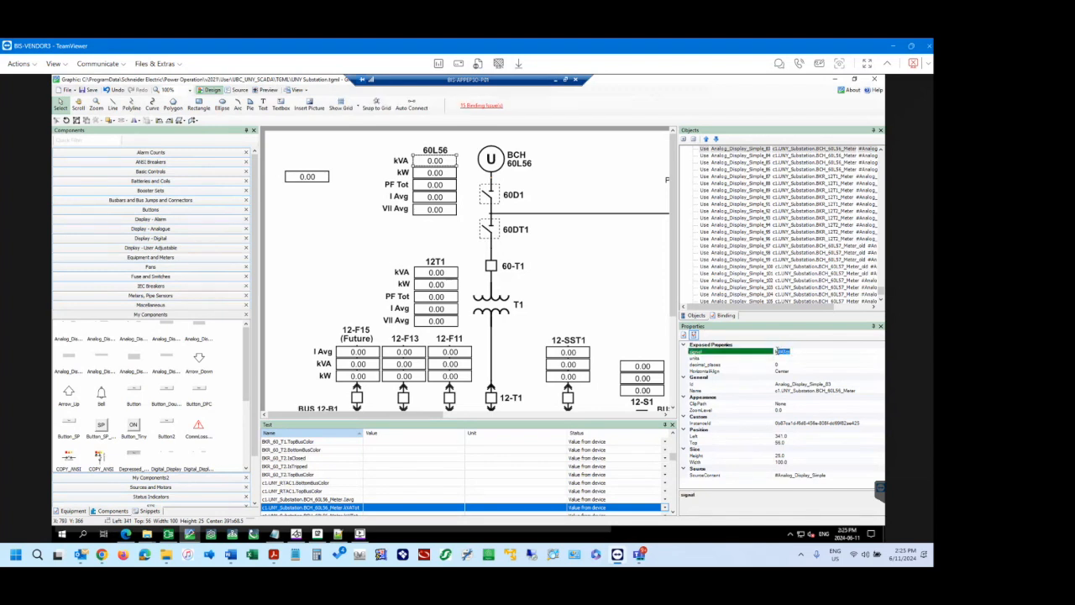
{"action": "left_click", "coordinate": [793, 352]}
{"action": "left_click", "coordinate": [843, 389]}
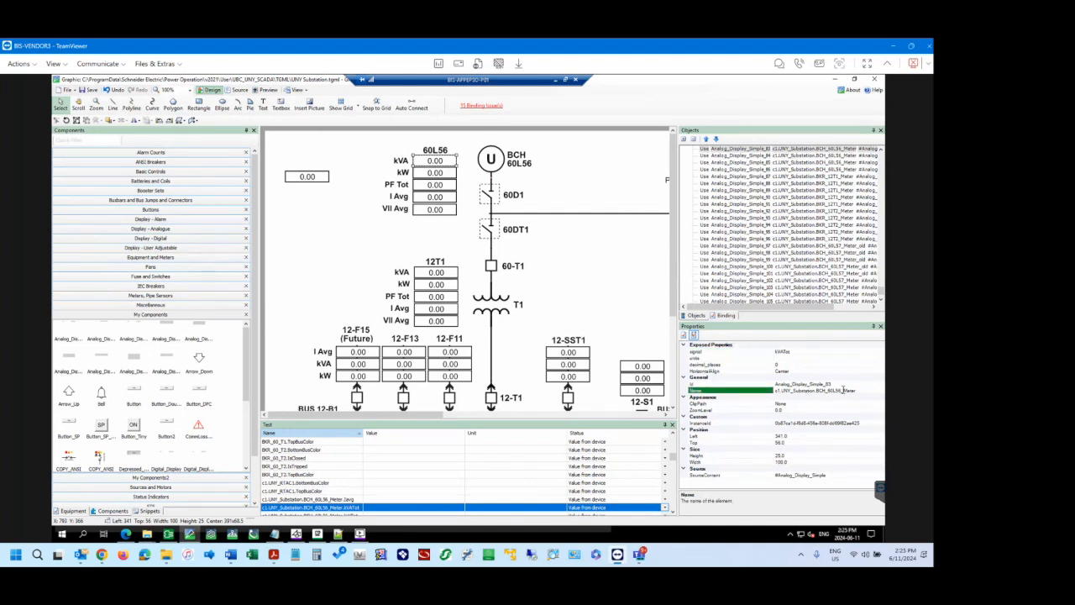
{"action": "left_click", "coordinate": [838, 389]}
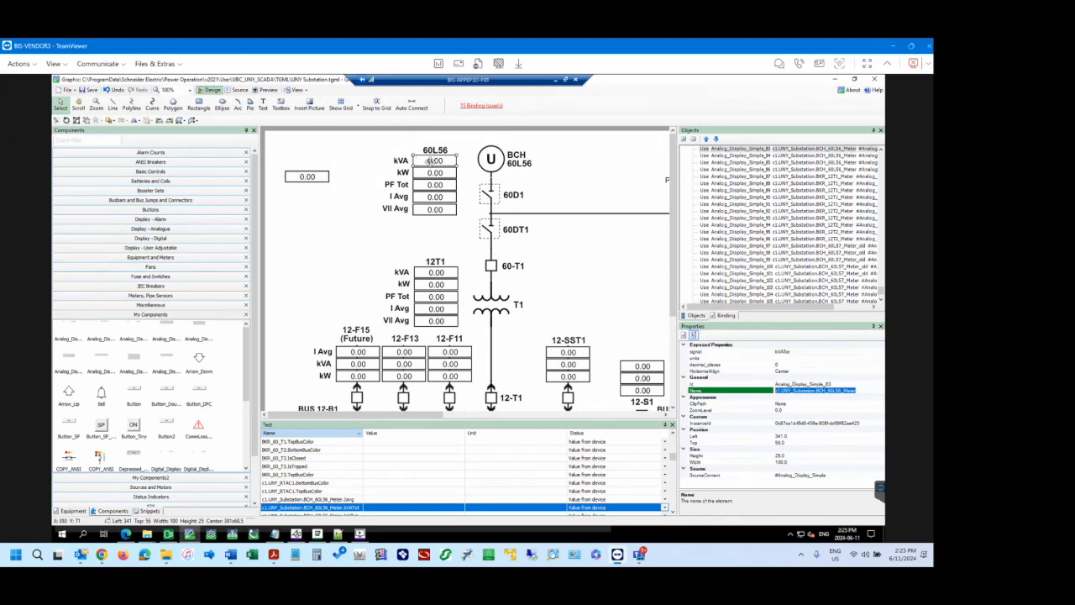
{"action": "left_click", "coordinate": [842, 391]}
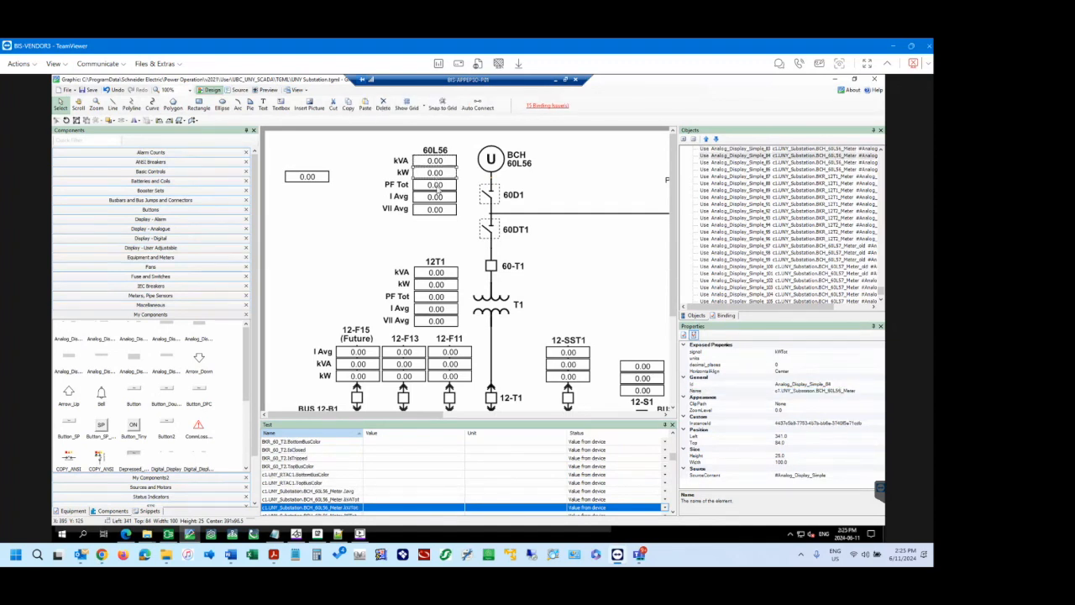
Compare the signal and Name properties across the 60L56 kW, PF Tot, I Avg, VII Avg and kVA displays.
{"action": "left_click", "coordinate": [438, 186]}
{"action": "left_click", "coordinate": [436, 210]}
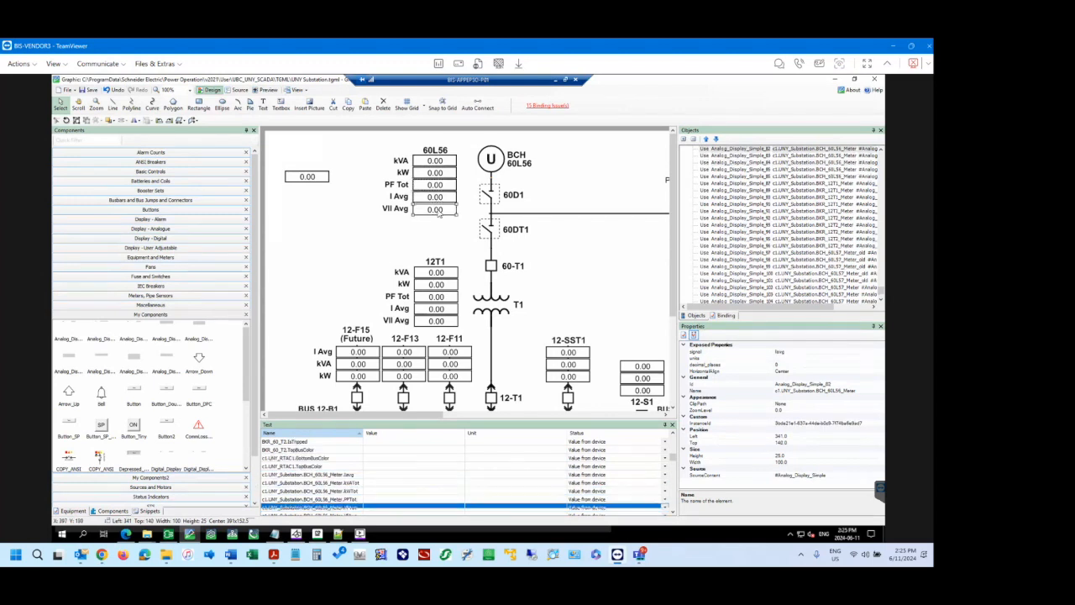
{"action": "scroll", "coordinate": [851, 174], "scroll_direction": "up", "scroll_amount": 1}
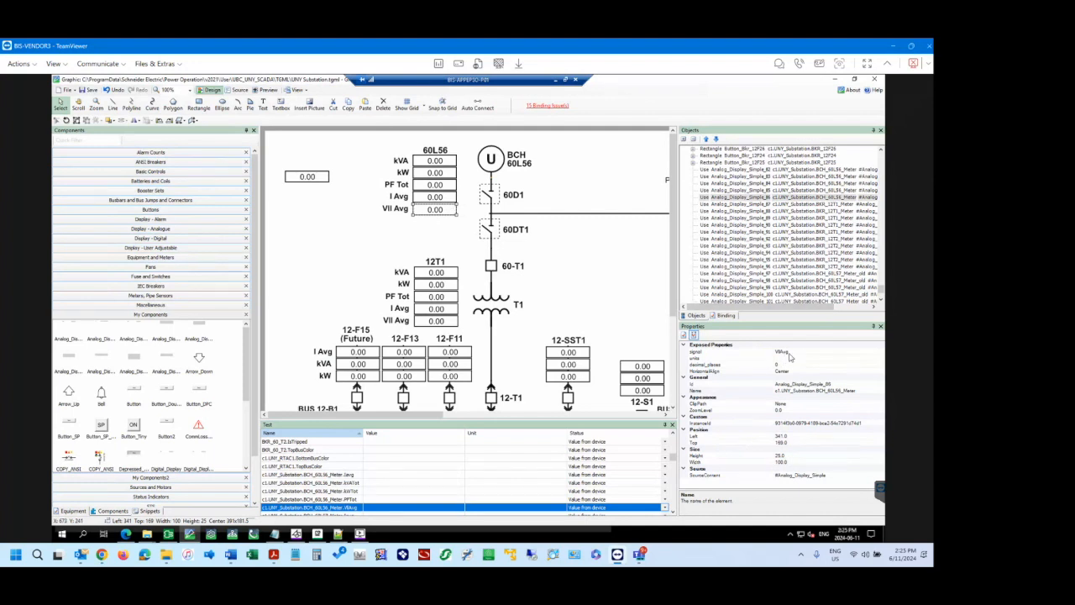
{"action": "left_click", "coordinate": [435, 199]}
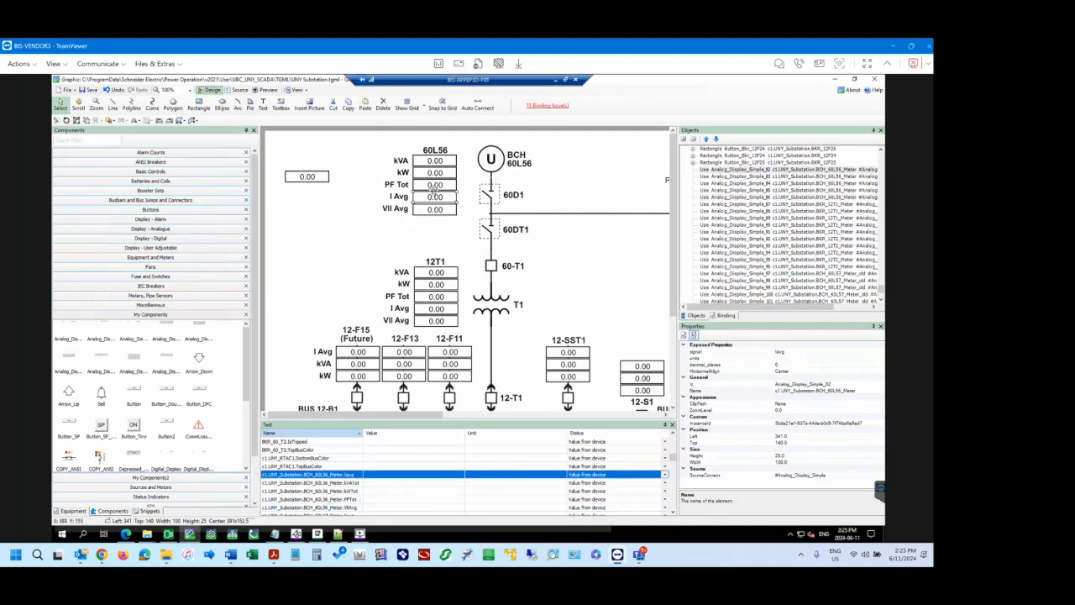
{"action": "left_click", "coordinate": [435, 188]}
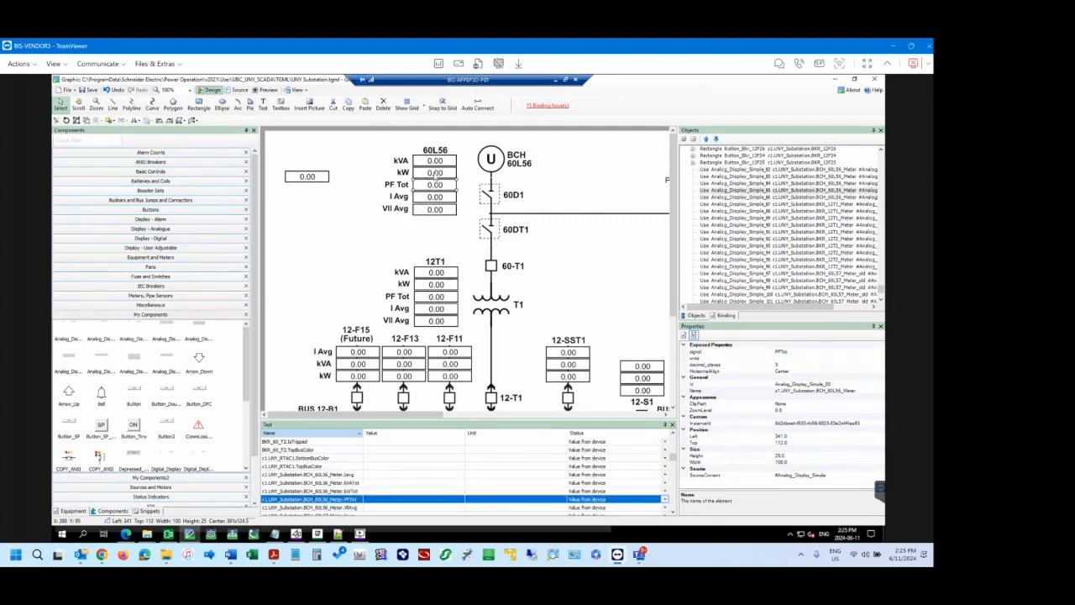
{"action": "left_click", "coordinate": [436, 173]}
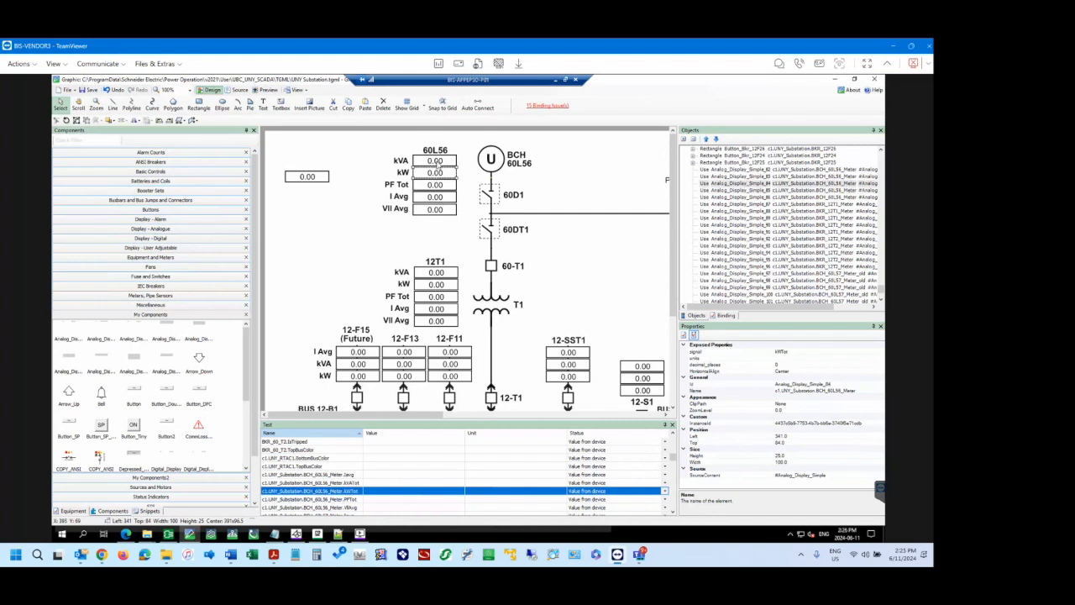
{"action": "left_click", "coordinate": [436, 162]}
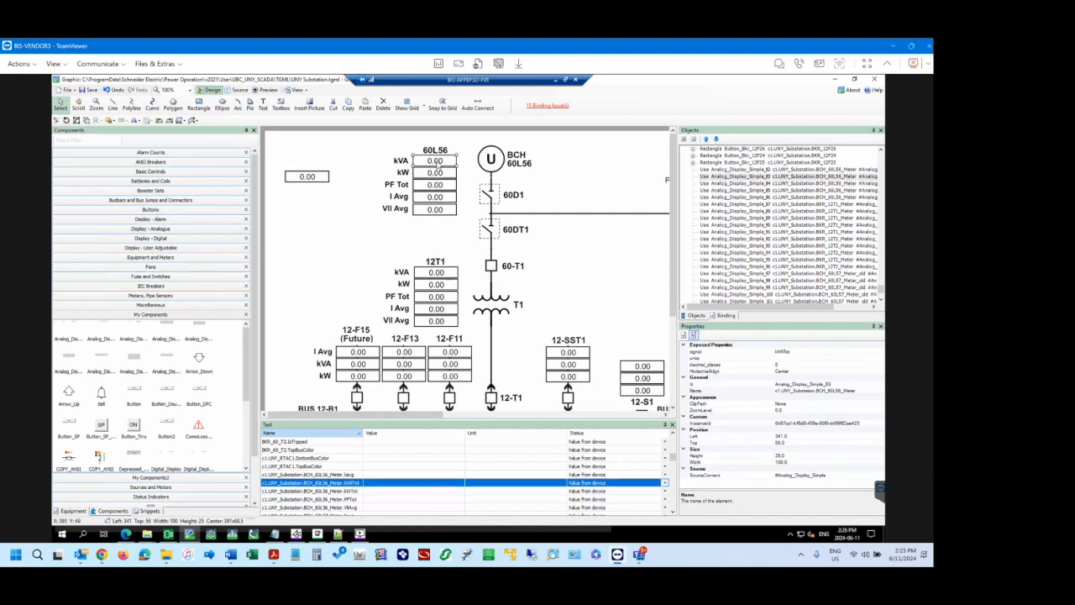
Examine the signals available under c1.UNY_Substation.BCH_60L56_Meter in the 60L56 kVA display's binding.
{"action": "left_click", "coordinate": [725, 316]}
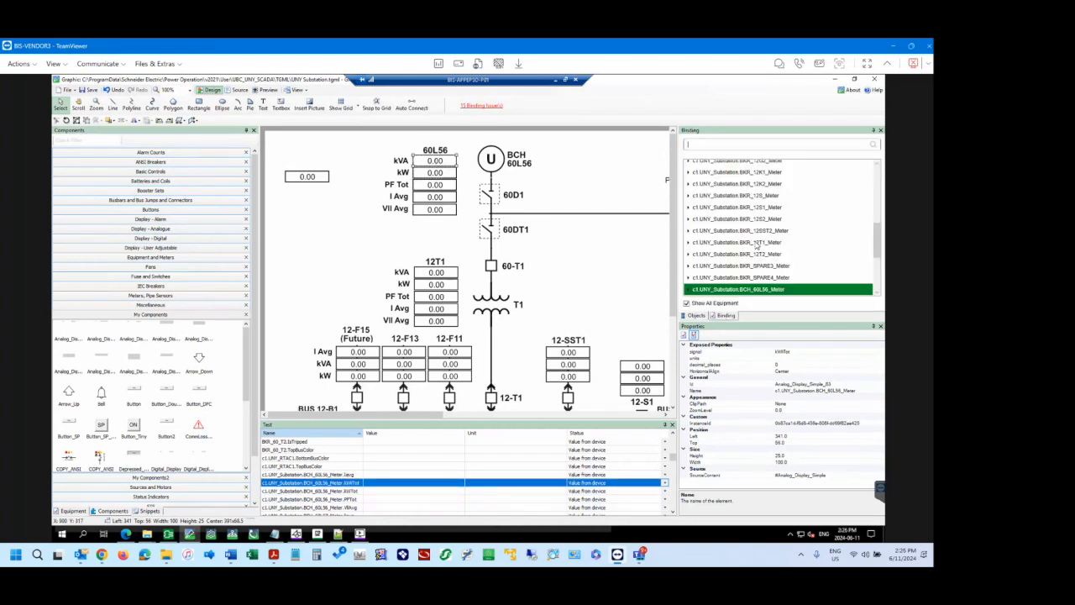
{"action": "left_click", "coordinate": [689, 290]}
{"action": "scroll", "coordinate": [729, 235], "scroll_direction": "down", "scroll_amount": 3}
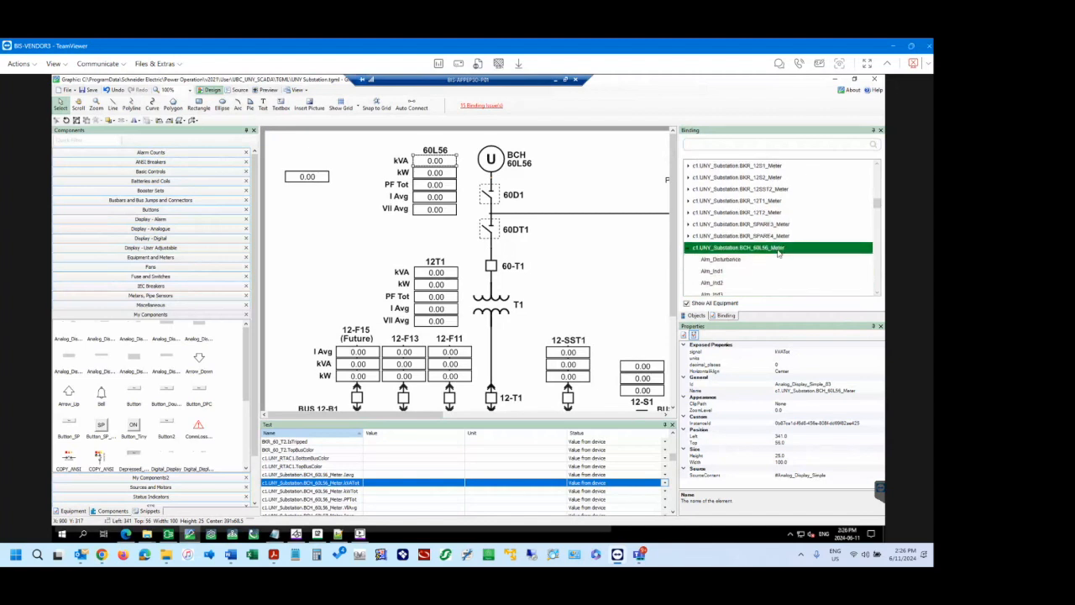
{"action": "scroll", "coordinate": [729, 231], "scroll_direction": "down", "scroll_amount": 7}
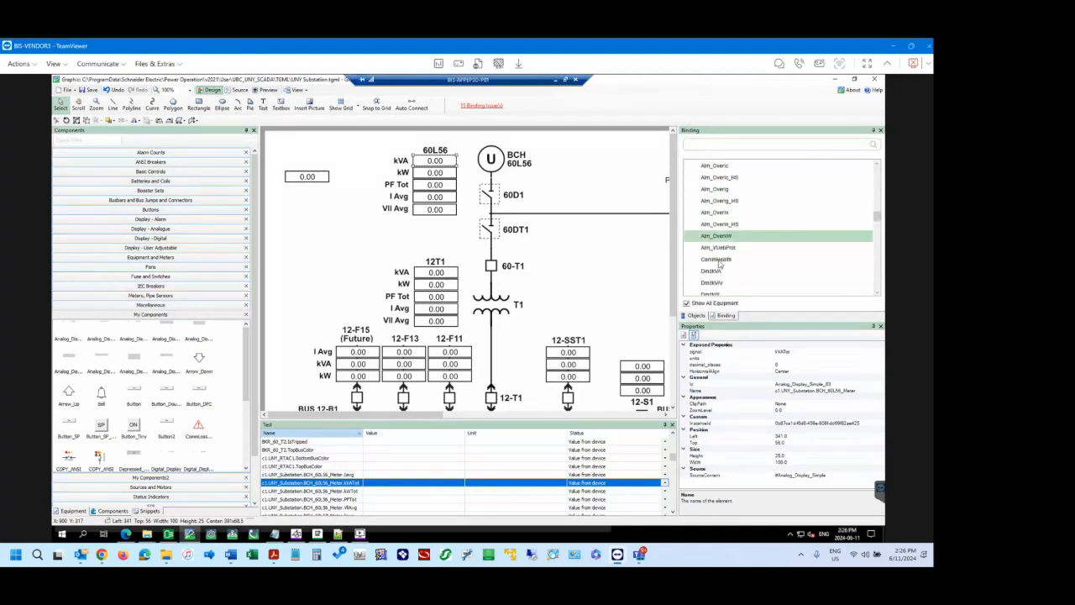
{"action": "scroll", "coordinate": [718, 252], "scroll_direction": "down", "scroll_amount": 3}
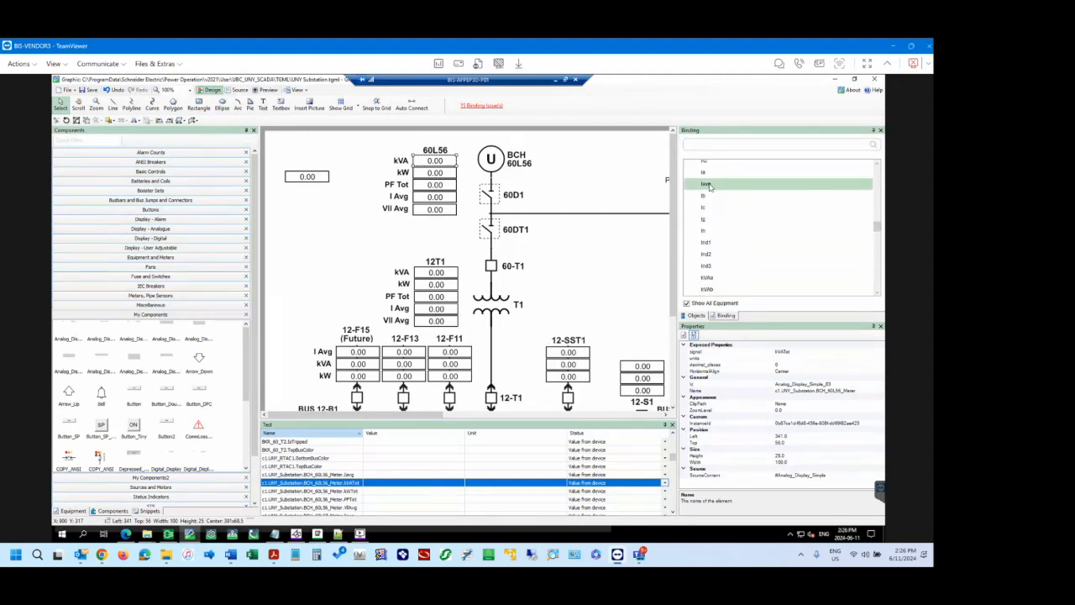
{"action": "scroll", "coordinate": [716, 252], "scroll_direction": "down", "scroll_amount": 2}
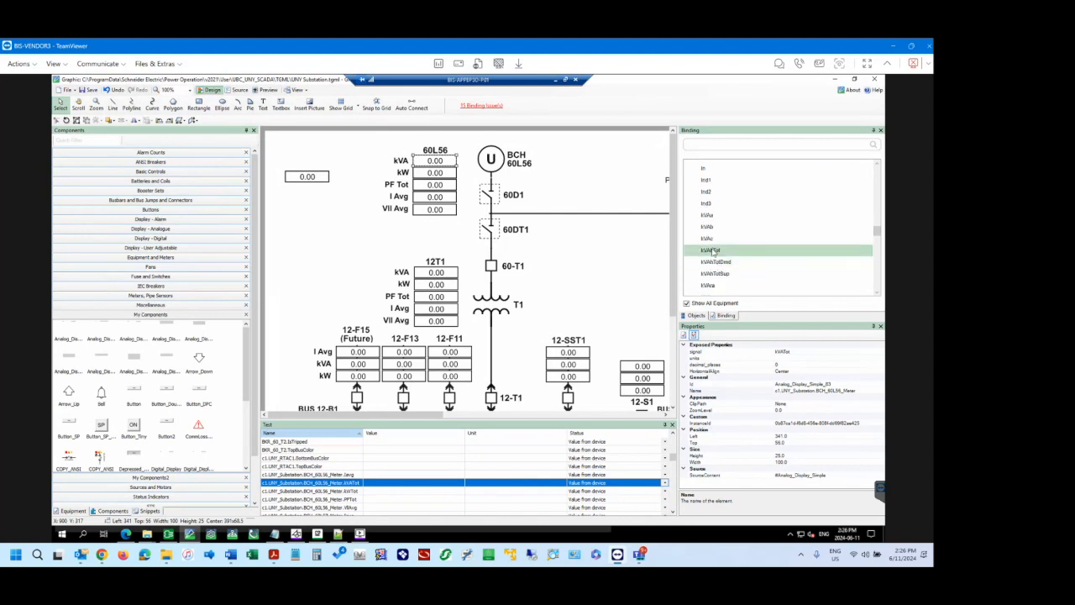
{"action": "scroll", "coordinate": [720, 240], "scroll_direction": "down", "scroll_amount": 3}
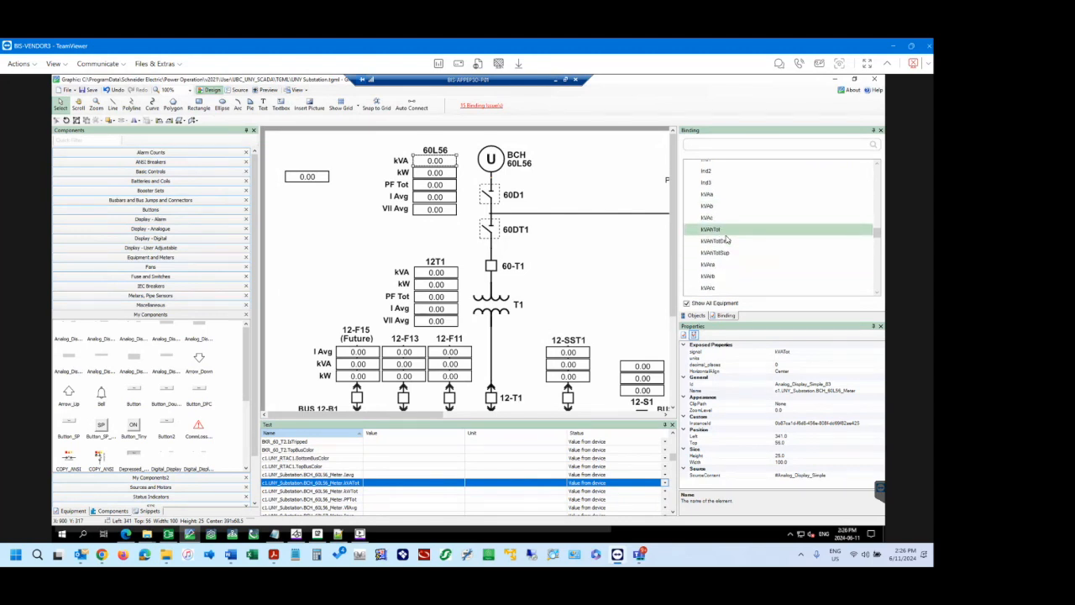
{"action": "scroll", "coordinate": [724, 237], "scroll_direction": "down", "scroll_amount": 3}
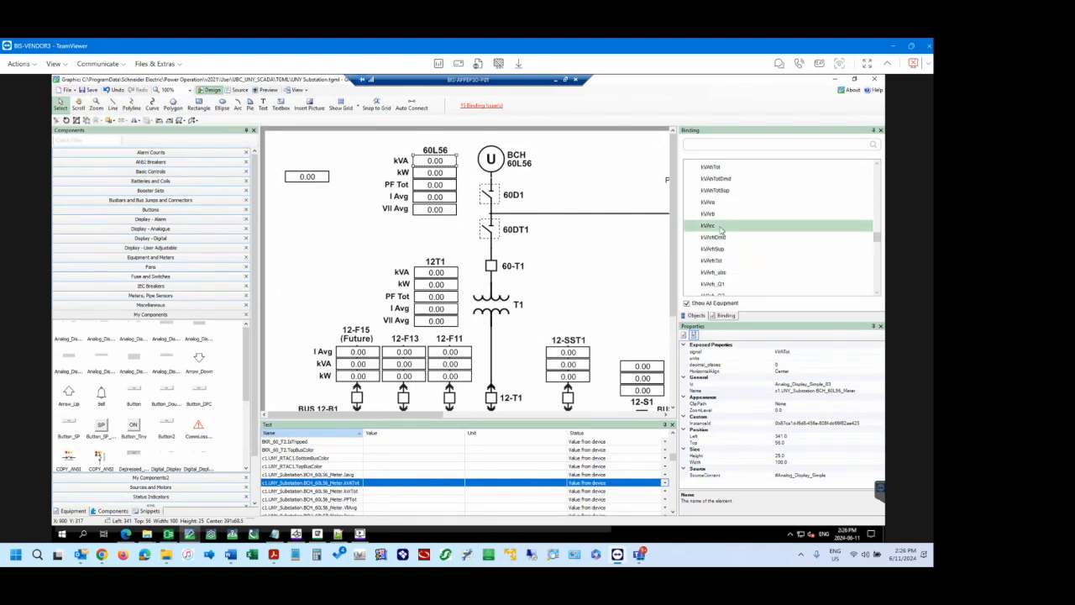
{"action": "scroll", "coordinate": [721, 235], "scroll_direction": "down", "scroll_amount": 2}
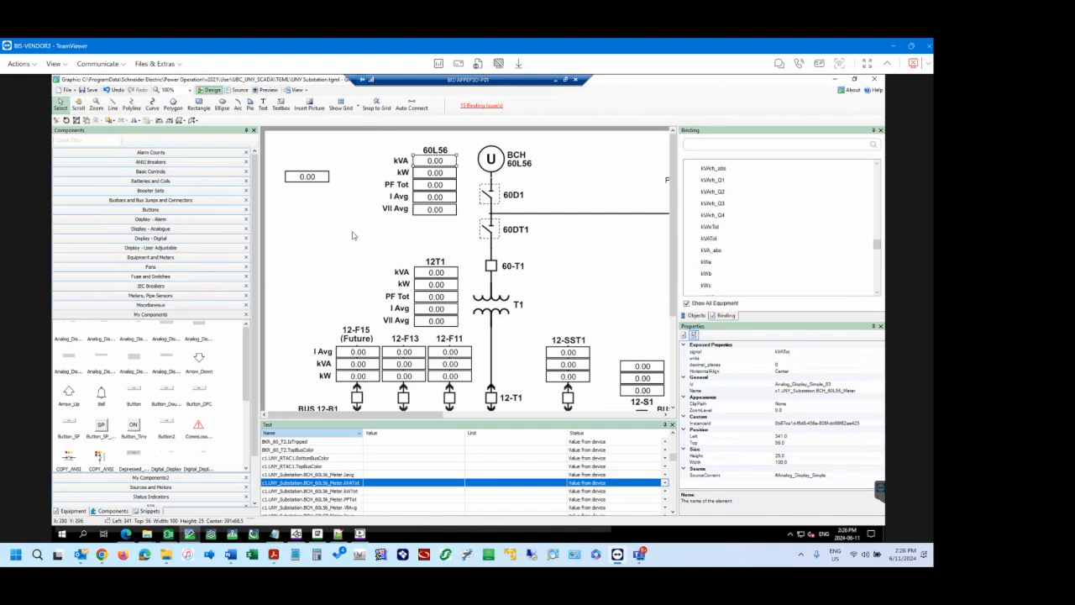
Check the 60L56 kW display's properties, and inspect the copied display's object entry and binding.
{"action": "left_click", "coordinate": [434, 172]}
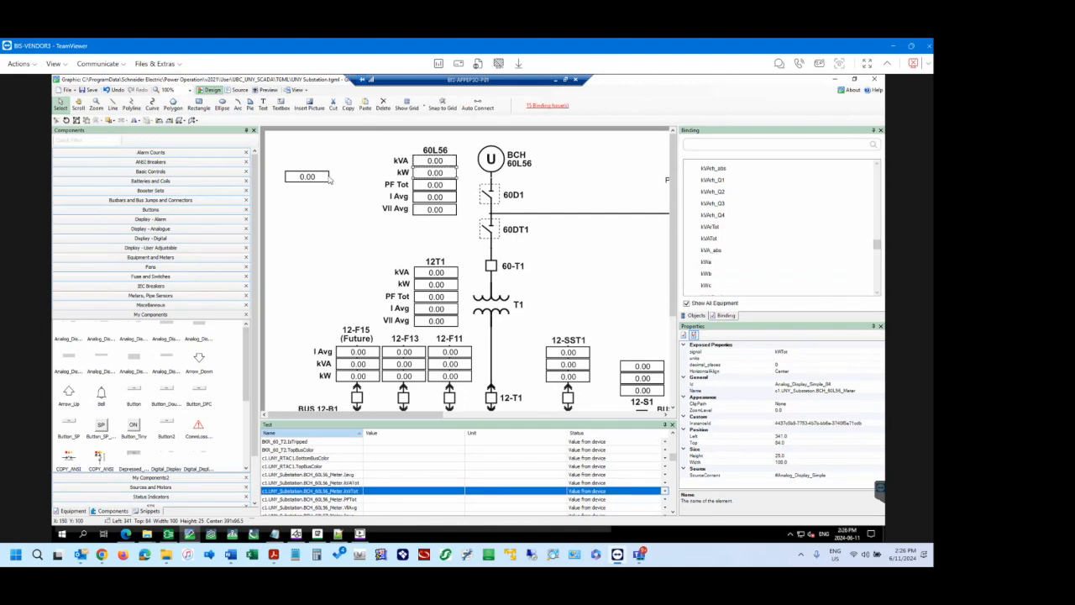
{"action": "left_click", "coordinate": [328, 178]}
{"action": "left_click", "coordinate": [696, 315]}
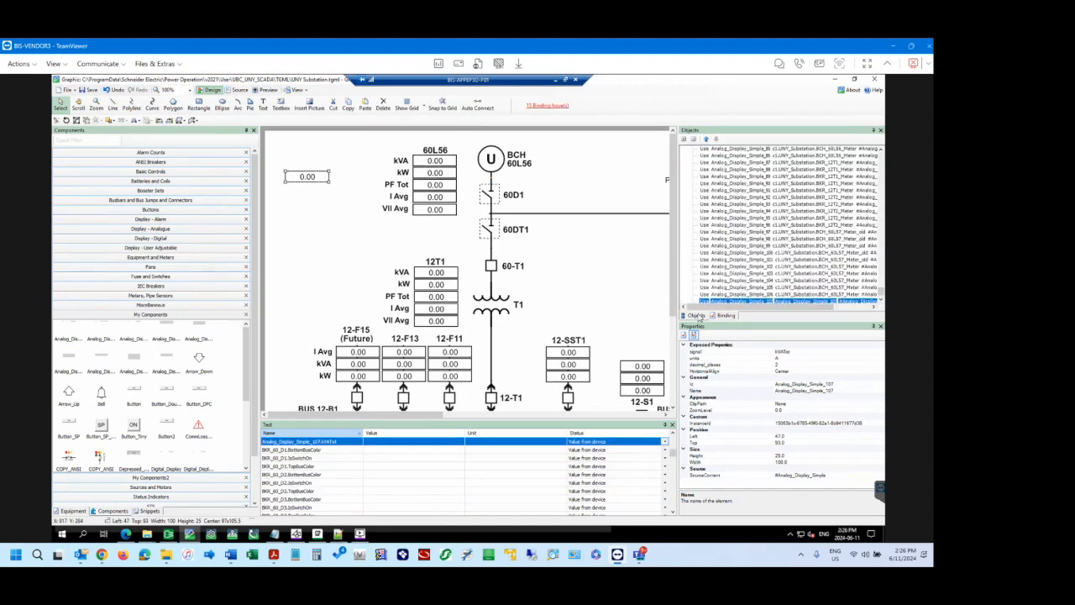
{"action": "scroll", "coordinate": [764, 294], "scroll_direction": "down", "scroll_amount": 1}
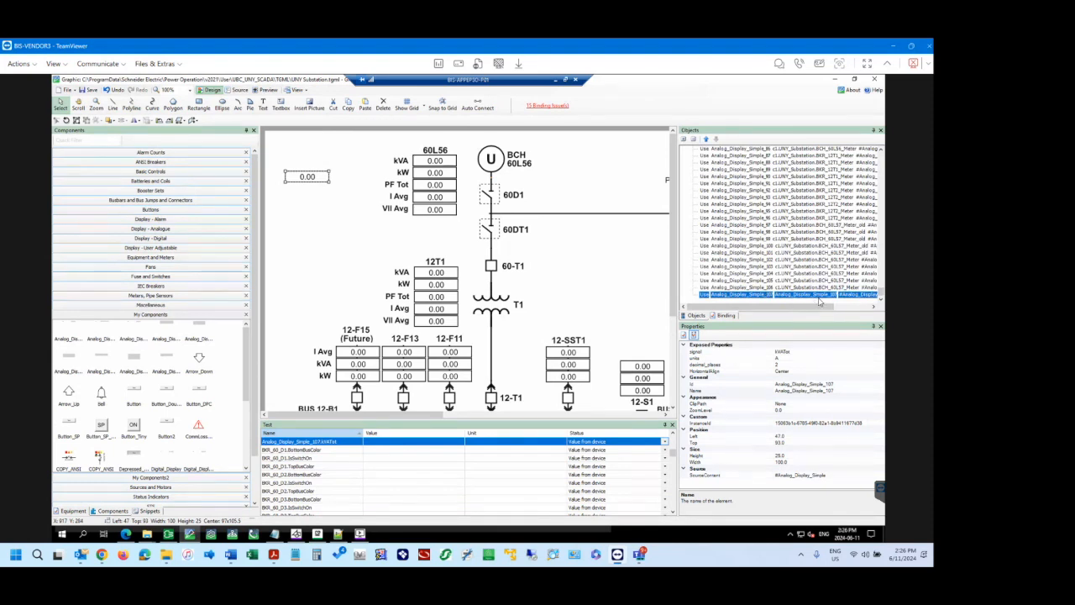
{"action": "left_click", "coordinate": [724, 315]}
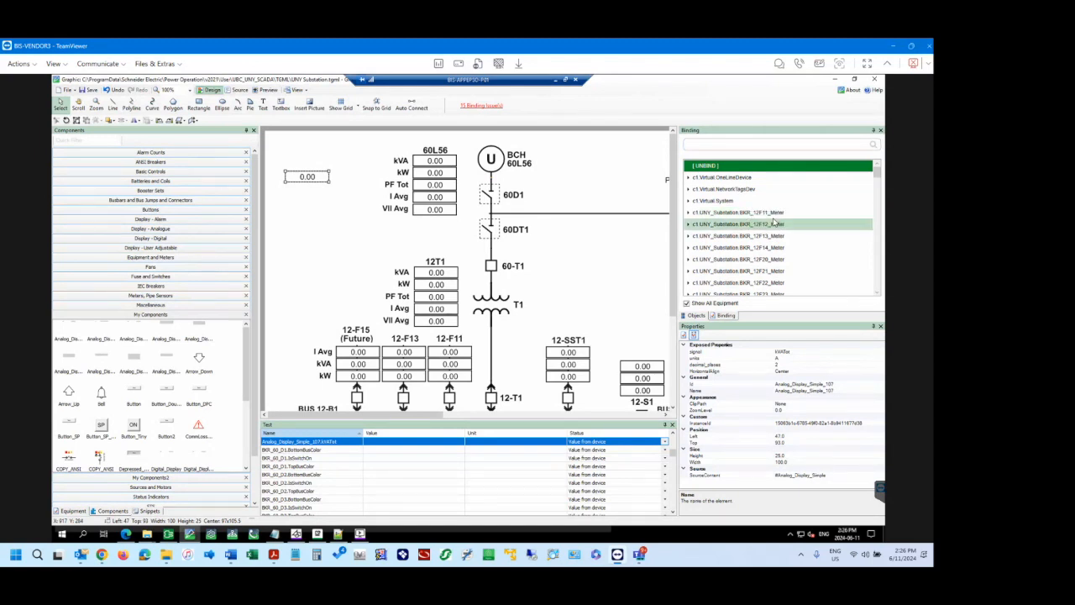
{"action": "left_click", "coordinate": [696, 315]}
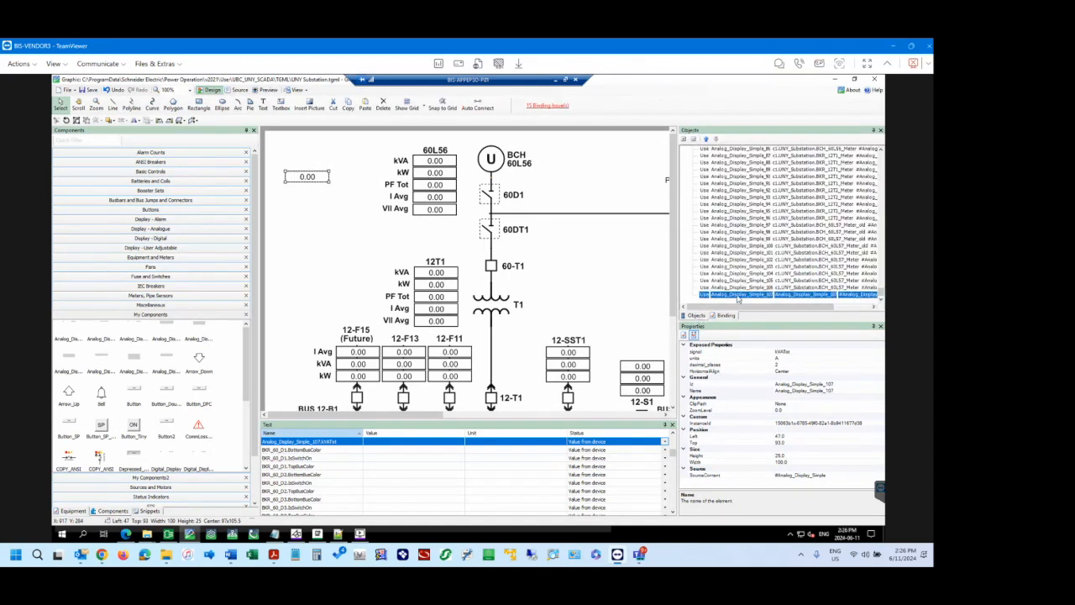
Rename the copied display as c1.UNY_Substation.BKR_12F11_Meter.
{"action": "left_click", "coordinate": [819, 392]}
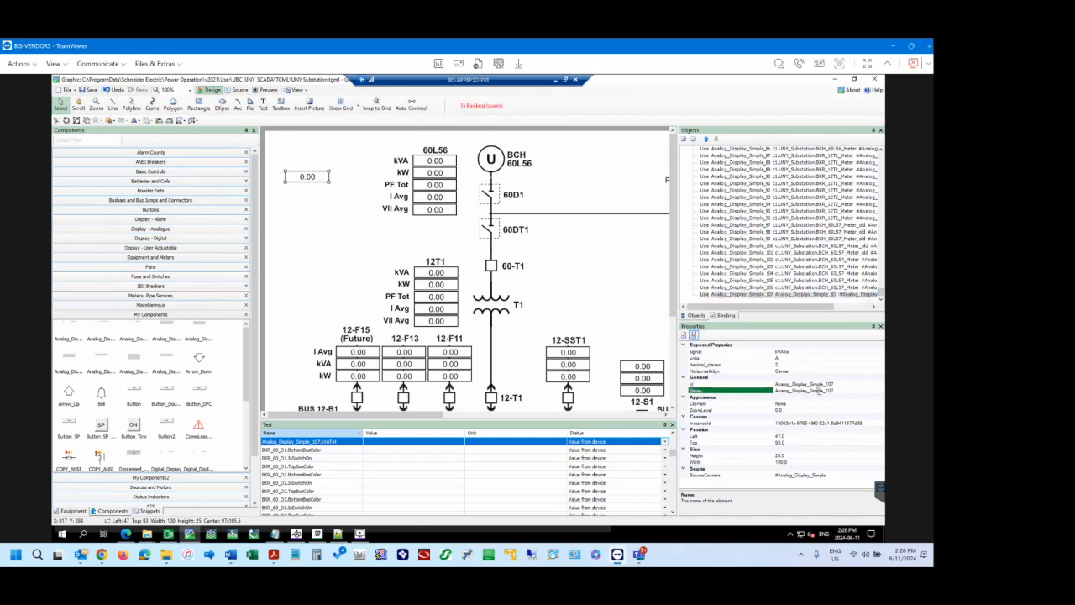
{"action": "left_click_drag", "start_coordinate": [832, 391], "coordinate": [770, 399]}
{"action": "type", "text": "c1.UNY_Substation.BKR_12F11_Meter"}
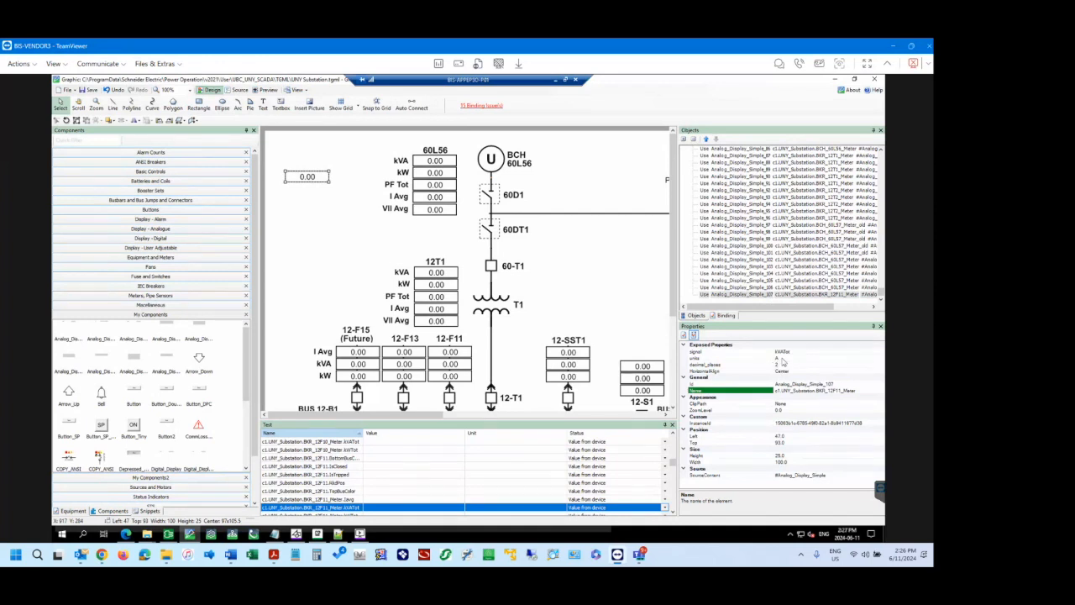
Set the copied display's units to VA and save the graphic.
{"action": "left_click", "coordinate": [781, 358]}
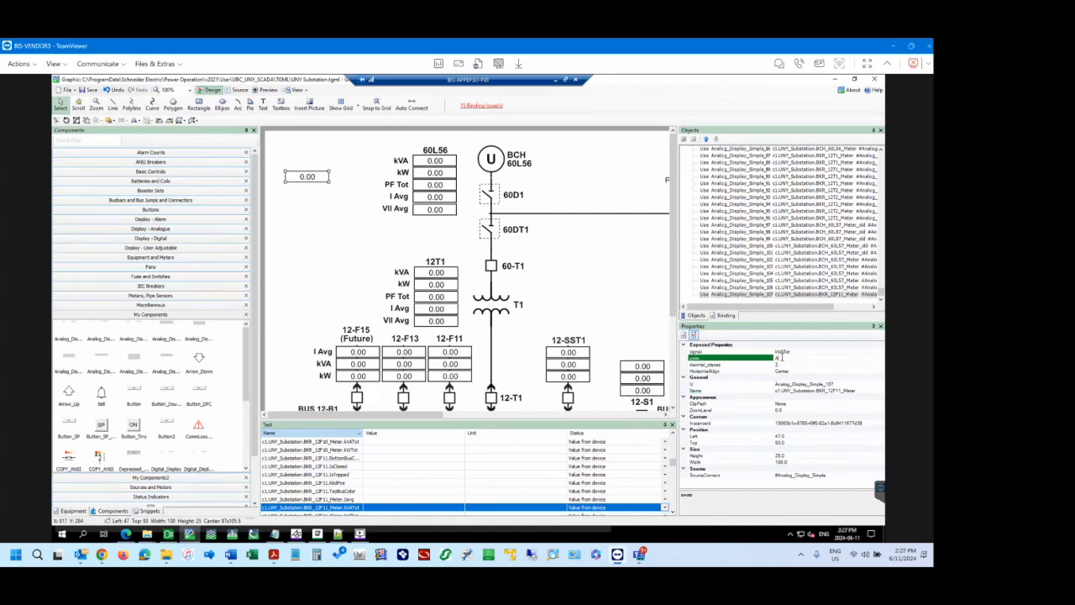
{"action": "left_click", "coordinate": [802, 352]}
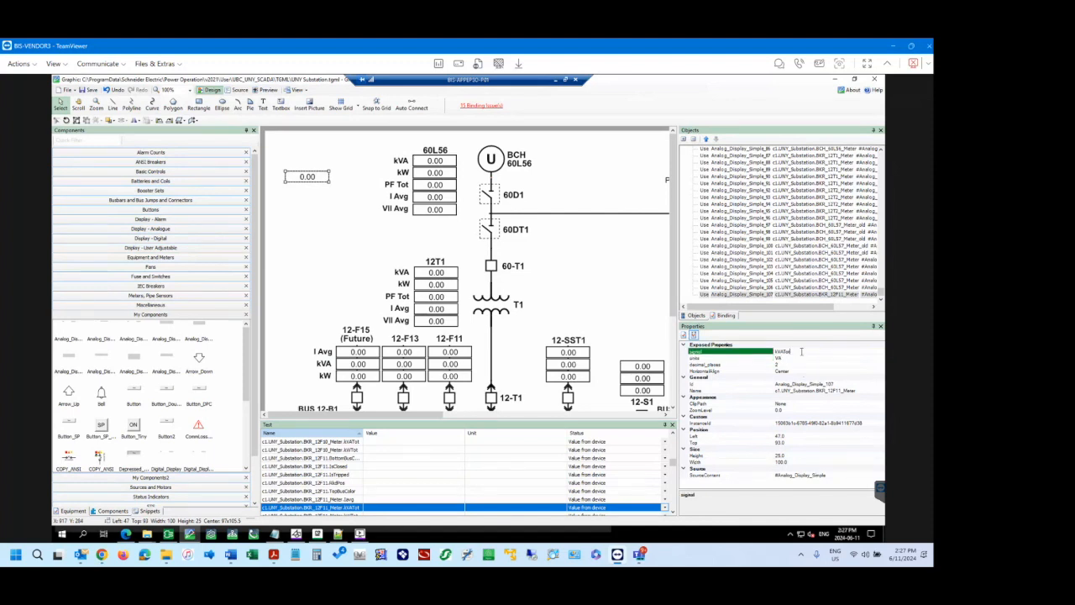
{"action": "left_click", "coordinate": [302, 223]}
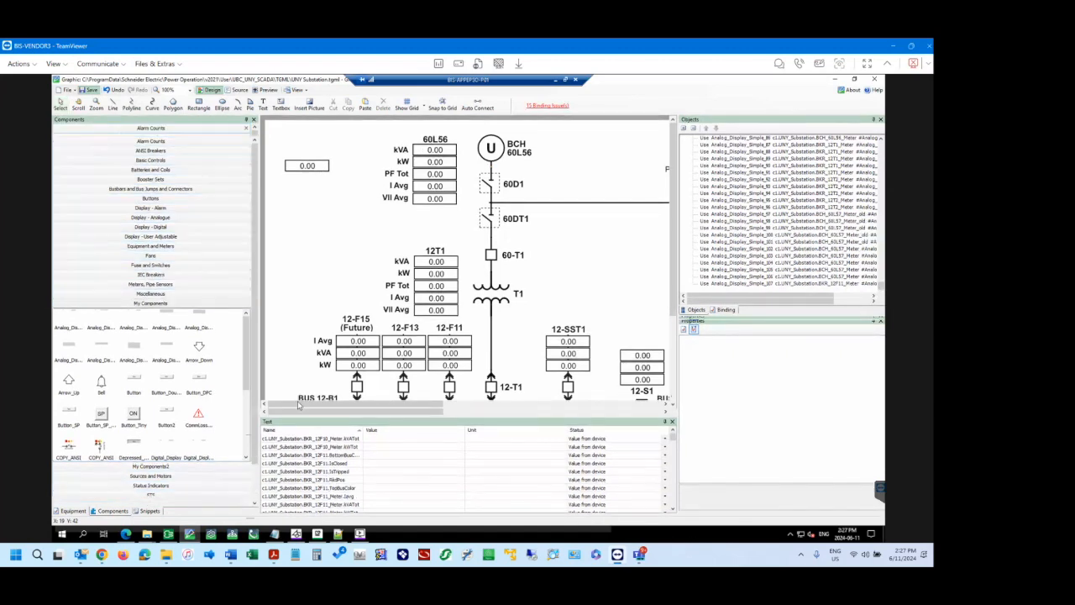
Switch to the Power Operation page in the browser and reload the UNY Substation diagram to check the copied display online.
{"action": "mouse_move", "coordinate": [126, 534]}
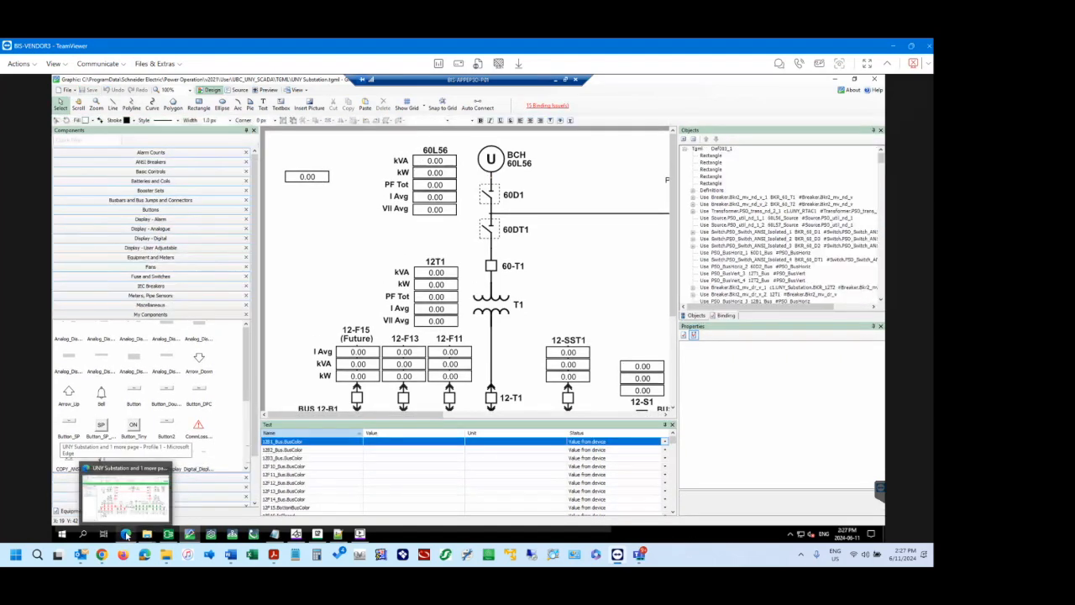
{"action": "left_click", "coordinate": [126, 534]}
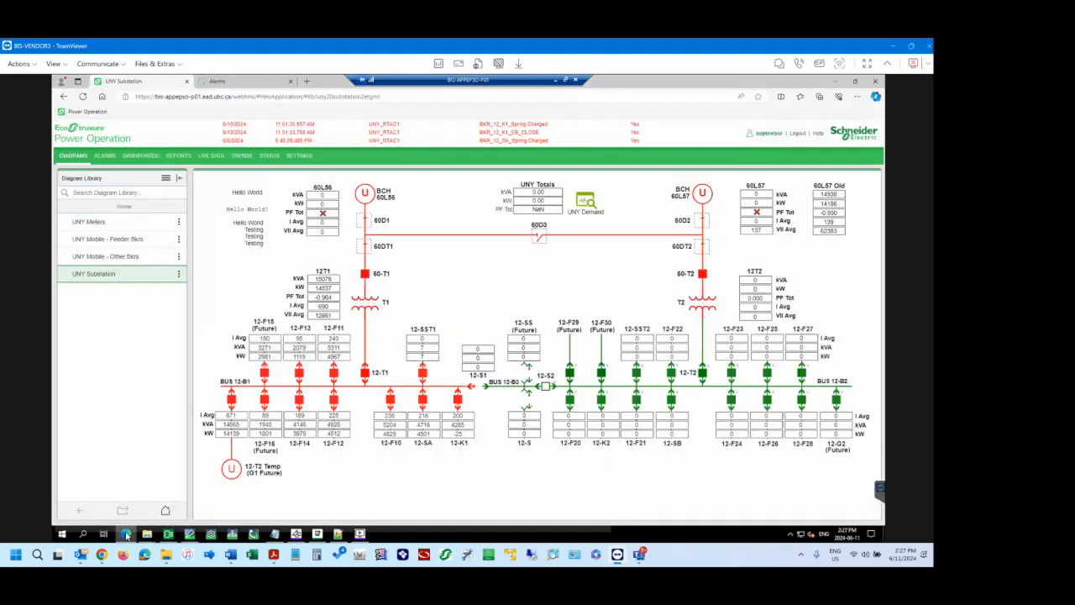
{"action": "left_click", "coordinate": [83, 97]}
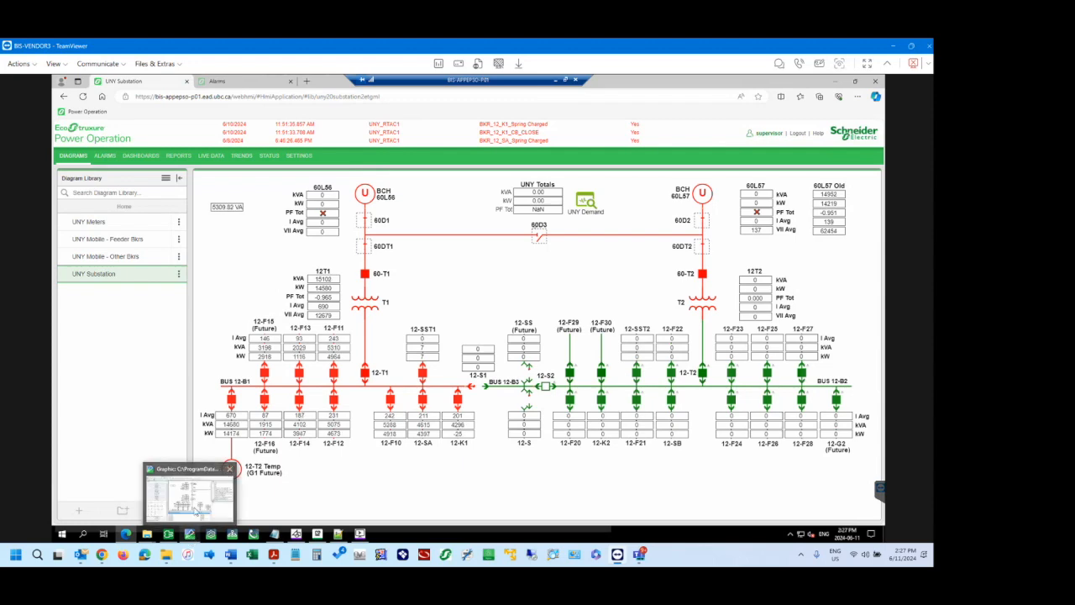
Return to the graphics editor and compare the copied display's properties with those of the 12T1 kVA display.
{"action": "left_click", "coordinate": [189, 495]}
{"action": "left_click", "coordinate": [315, 178]}
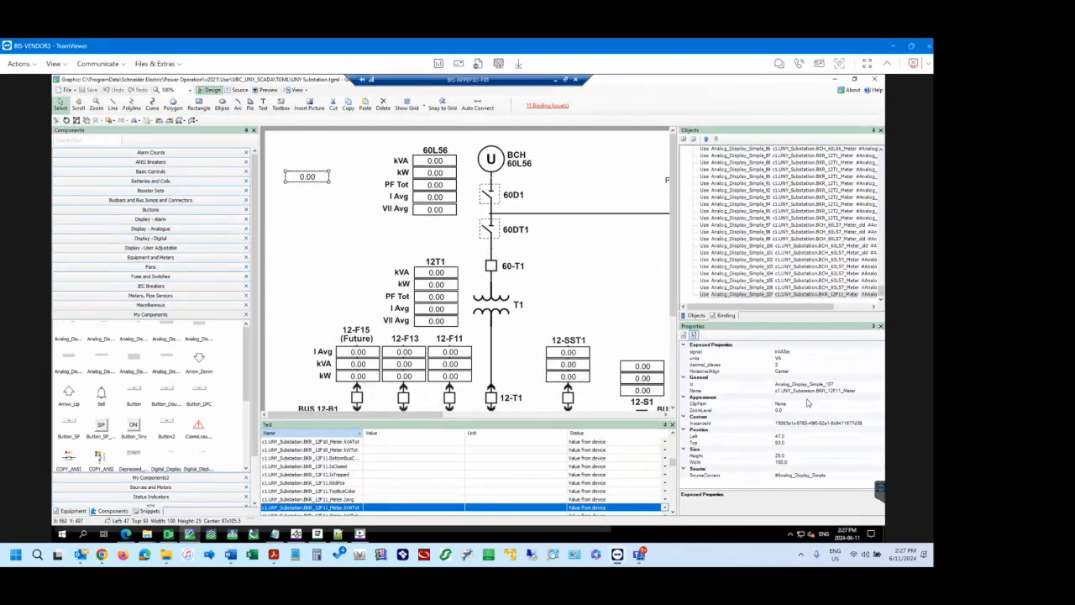
{"action": "left_click", "coordinate": [438, 273]}
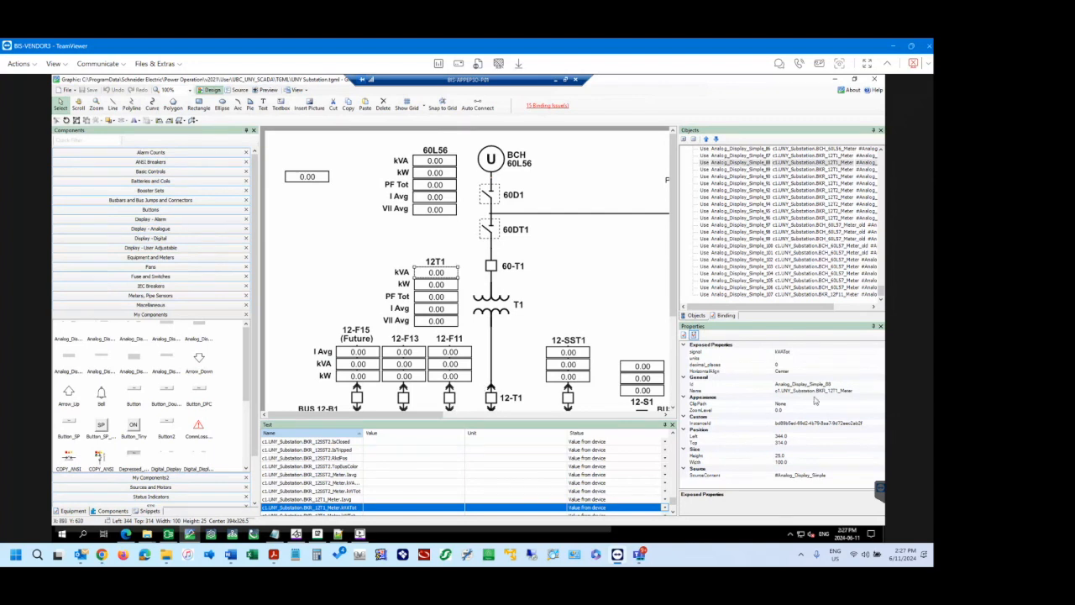
{"action": "left_click", "coordinate": [327, 179]}
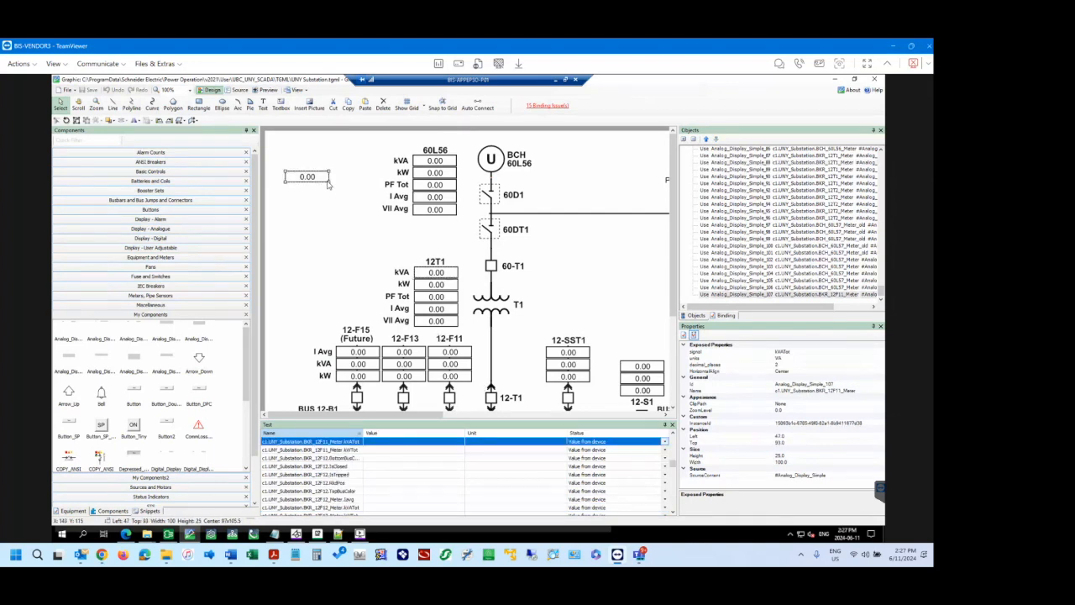
Select the button rectangle over feeder 12-F15 and look over the feeders along the 12-B1 and 12-B2 buses.
{"action": "left_click", "coordinate": [343, 231]}
{"action": "scroll", "coordinate": [344, 231], "scroll_direction": "down", "scroll_amount": 3}
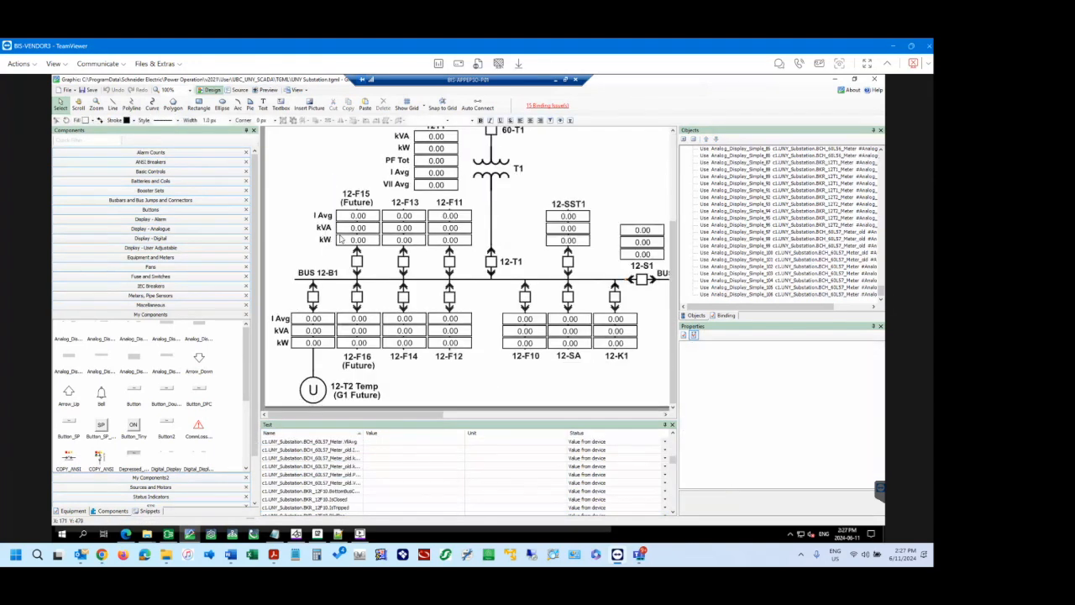
{"action": "left_click", "coordinate": [360, 217]}
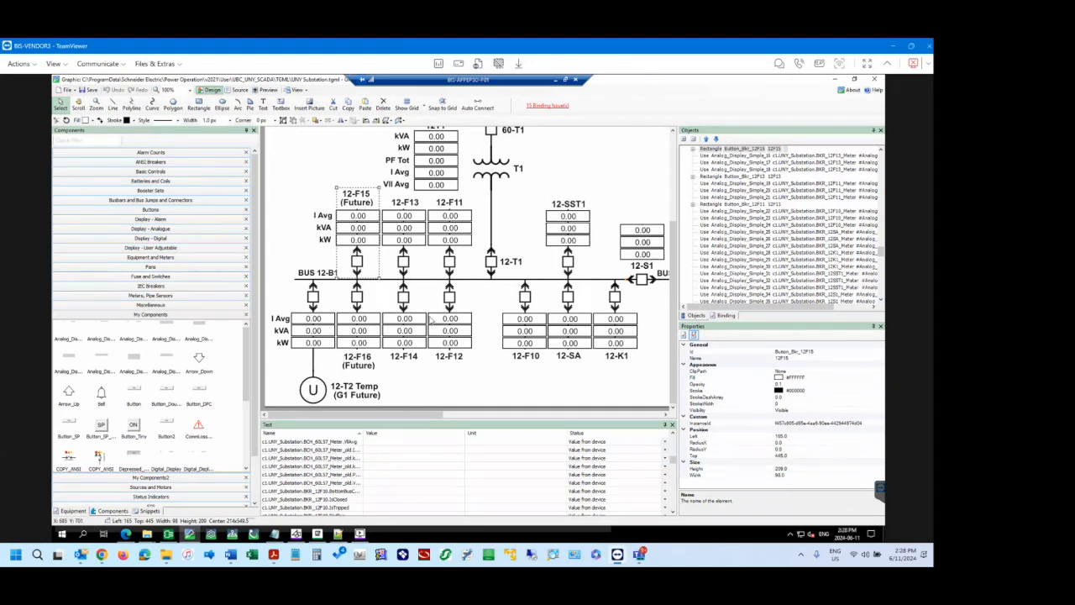
{"action": "left_click_drag", "start_coordinate": [405, 417], "coordinate": [586, 415]}
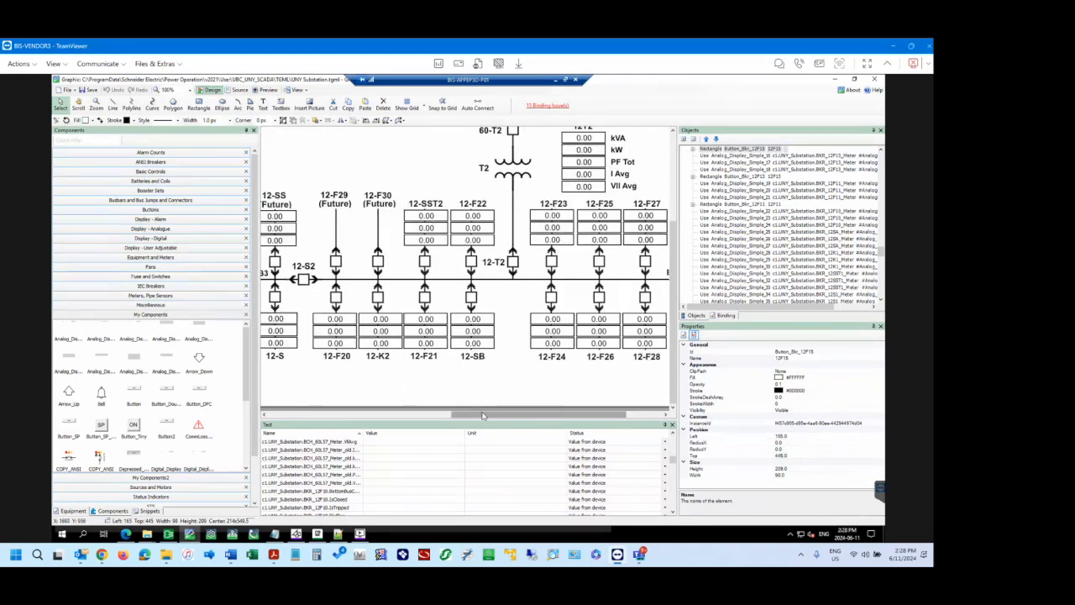
{"action": "left_click_drag", "start_coordinate": [484, 417], "coordinate": [316, 418]}
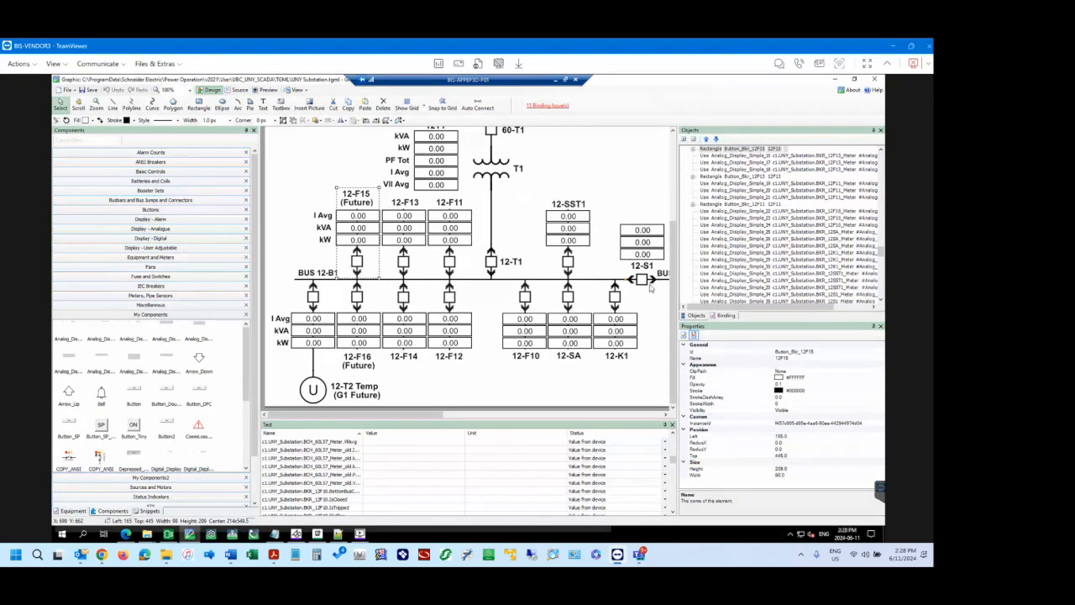
Inspect the name property of the BUS 12-B1 line and look along the diagram to BUS 12-B2.
{"action": "left_click", "coordinate": [480, 288]}
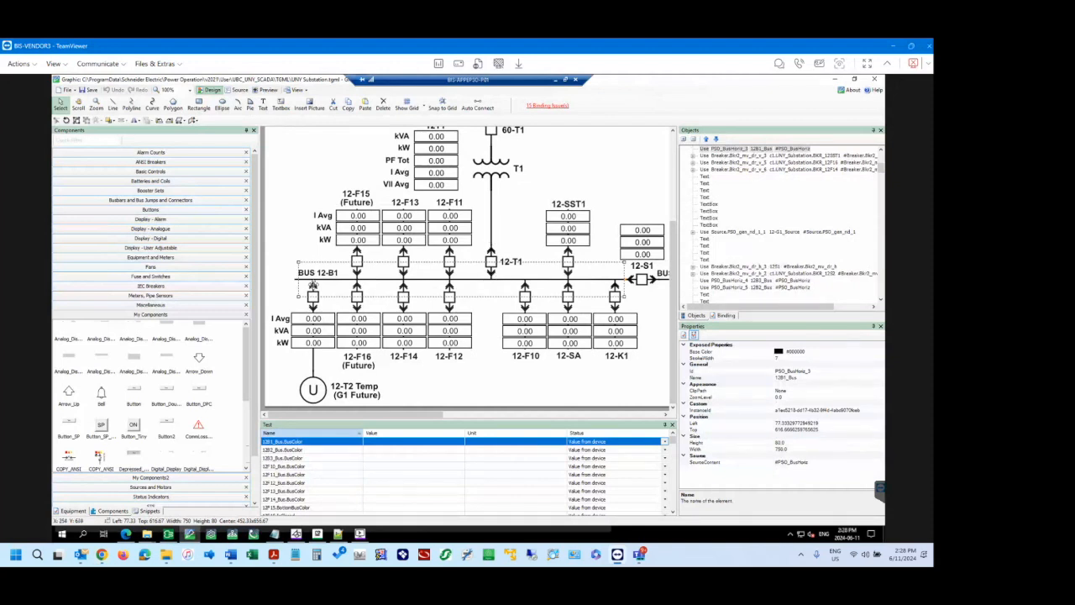
{"action": "left_click", "coordinate": [801, 378]}
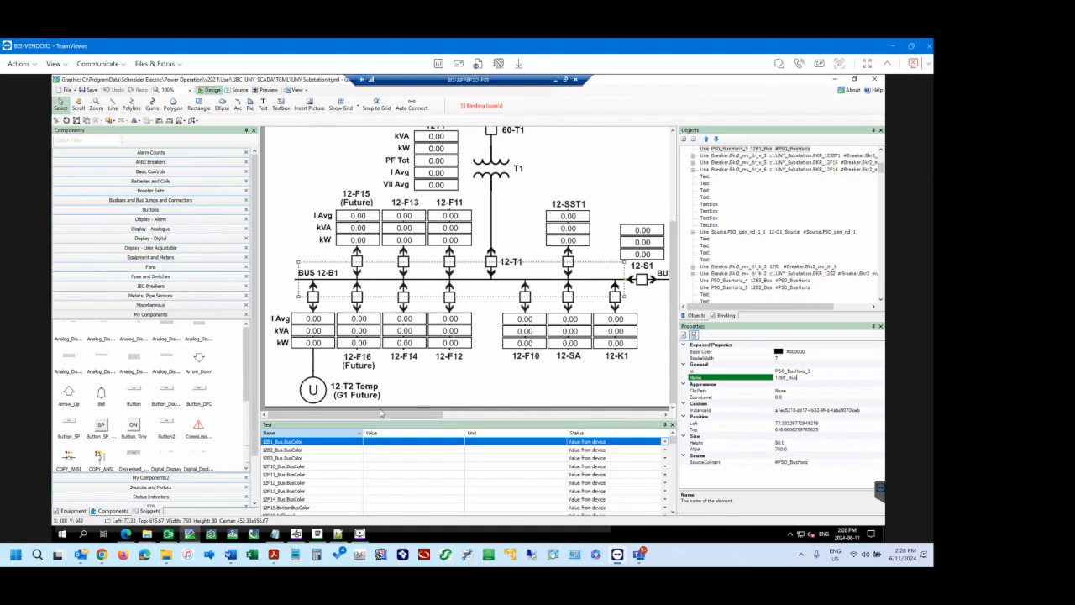
{"action": "left_click_drag", "start_coordinate": [430, 414], "coordinate": [621, 415]}
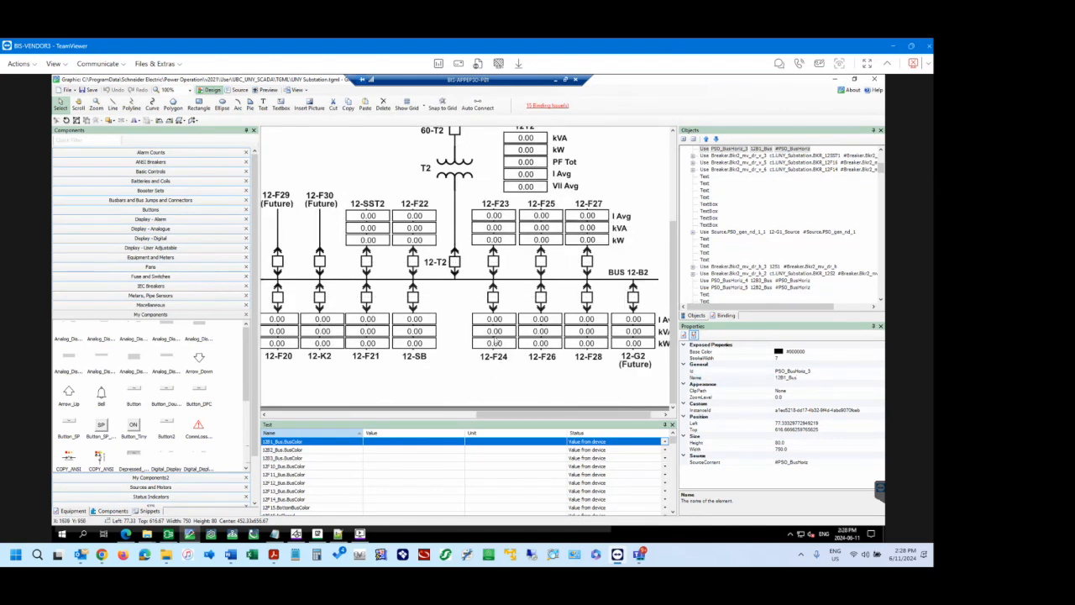
{"action": "left_click", "coordinate": [470, 415]}
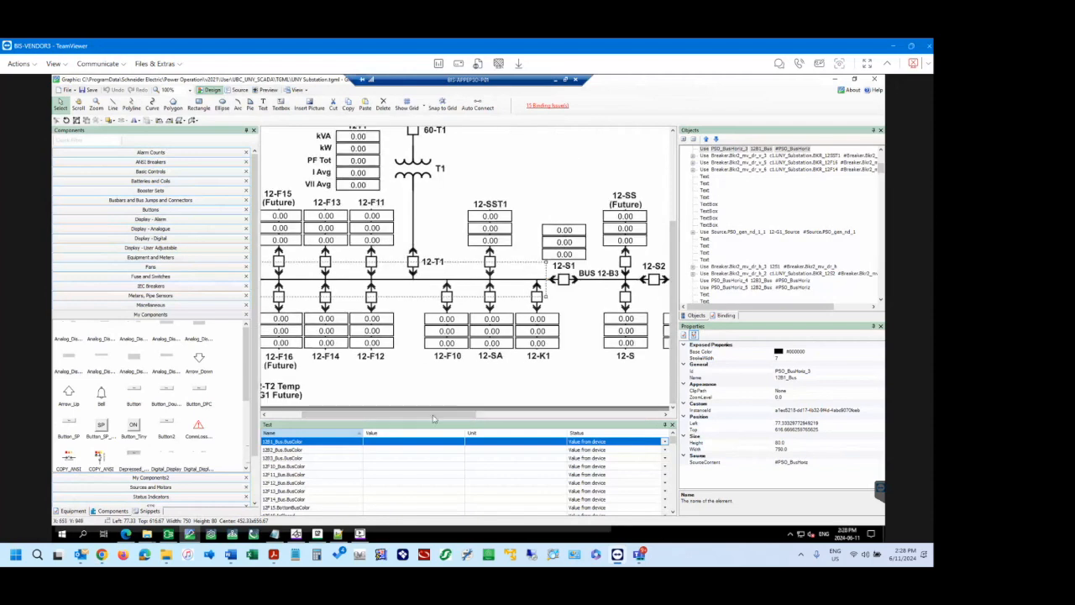
{"action": "left_click", "coordinate": [294, 417]}
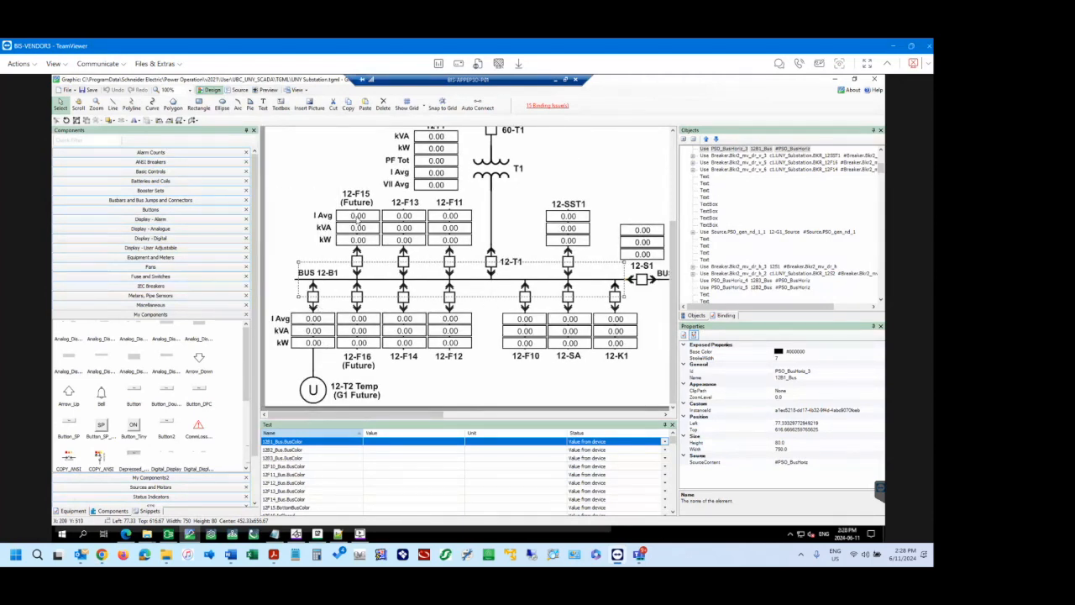
Expand the 12-F15 button rectangle in the object tree and inspect the properties of its pop-up link.
{"action": "left_click", "coordinate": [359, 217]}
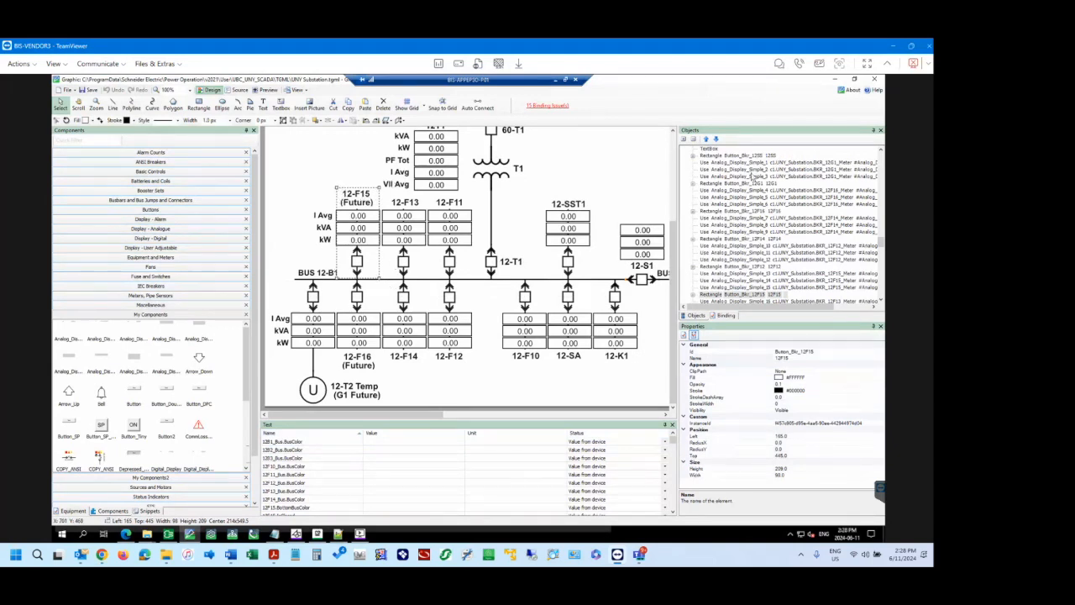
{"action": "left_click", "coordinate": [702, 296]}
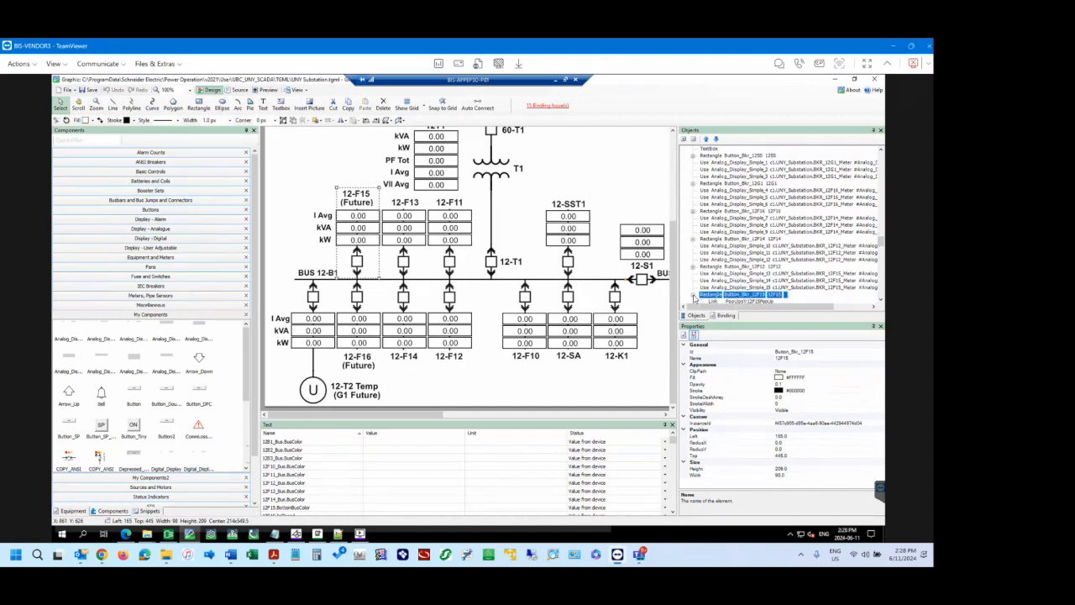
{"action": "scroll", "coordinate": [767, 271], "scroll_direction": "down", "scroll_amount": 3}
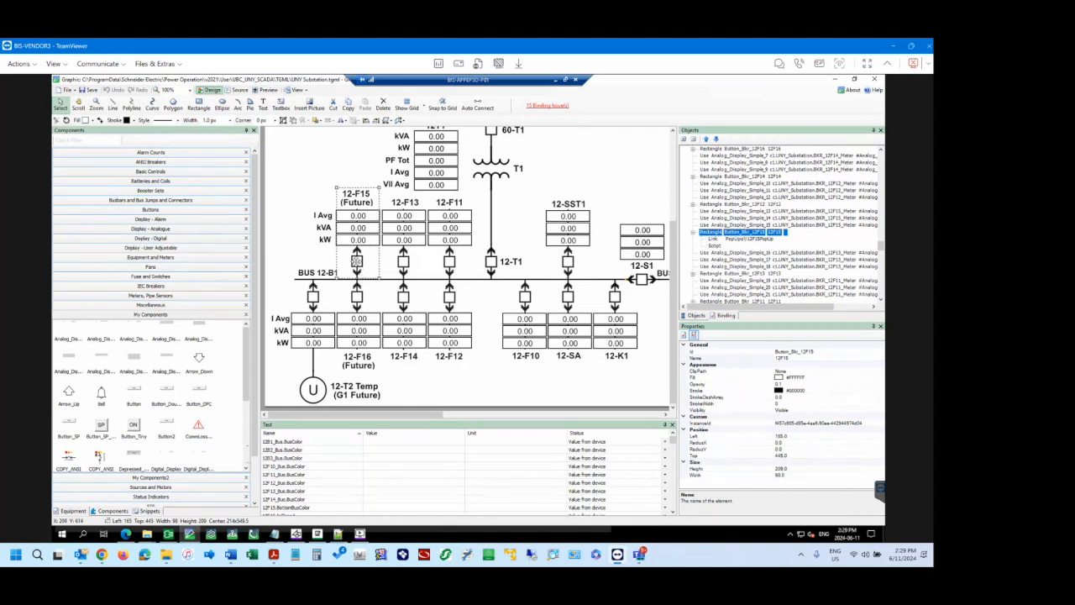
{"action": "left_click", "coordinate": [355, 218]}
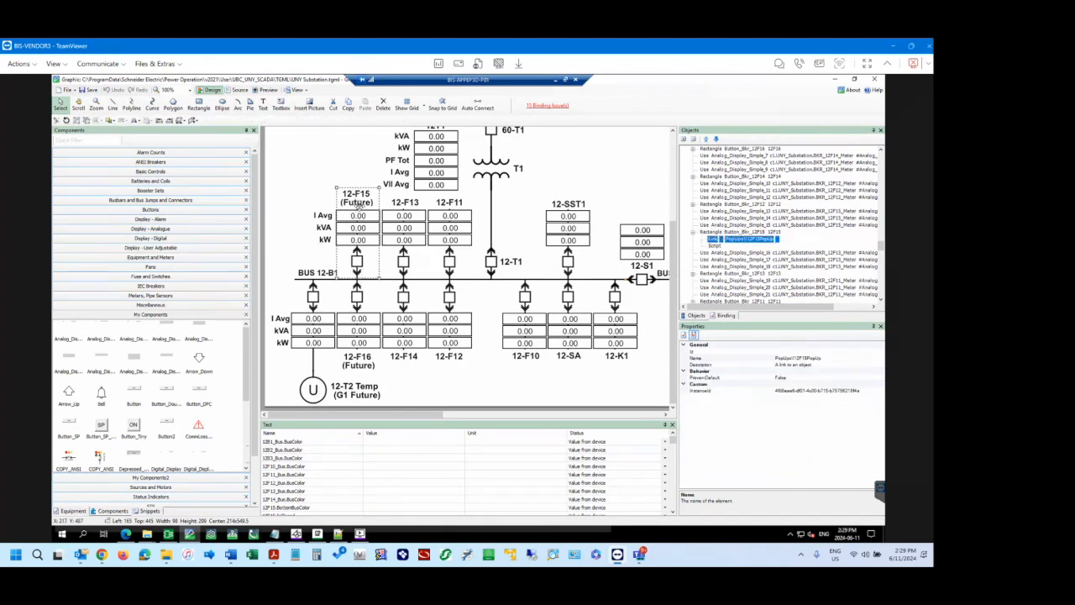
Shift the 12-F15 button rectangle sideways and back to expose its outline, and return it to its place over the feeder.
{"action": "left_click", "coordinate": [359, 206]}
{"action": "key", "text": "Right"}
{"action": "key", "text": "Right"}
{"action": "key", "text": "Right"}
{"action": "key", "text": "Right"}
{"action": "key", "text": "Right"}
{"action": "key", "text": "Right"}
{"action": "key", "text": "Right"}
{"action": "key", "text": "Right"}
{"action": "key", "text": "Right"}
{"action": "key", "text": "Right"}
{"action": "key", "text": "Right"}
{"action": "key", "text": "Right"}
{"action": "key", "text": "Right"}
{"action": "key", "text": "Right"}
{"action": "key", "text": "Right"}
{"action": "key", "text": "Right"}
{"action": "key", "text": "Right"}
{"action": "key", "text": "Right"}
{"action": "key", "text": "Right"}
{"action": "key", "text": "Right"}
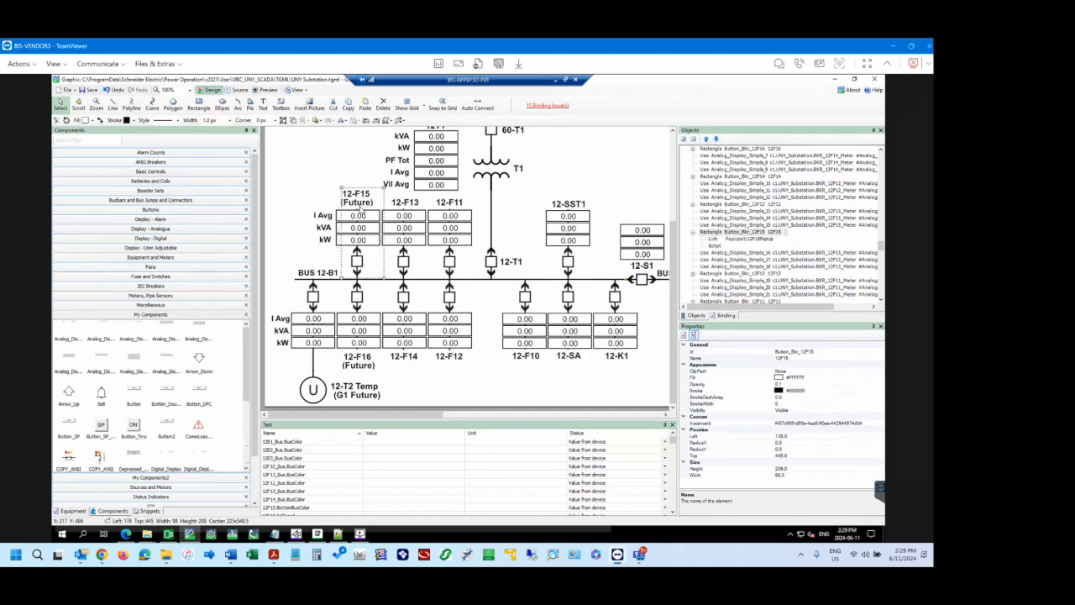
{"action": "key", "text": "Right"}
{"action": "key", "text": "Right"}
{"action": "key", "text": "Right"}
{"action": "key", "text": "Right"}
{"action": "key", "text": "Right"}
{"action": "key", "text": "Right"}
{"action": "key", "text": "Right"}
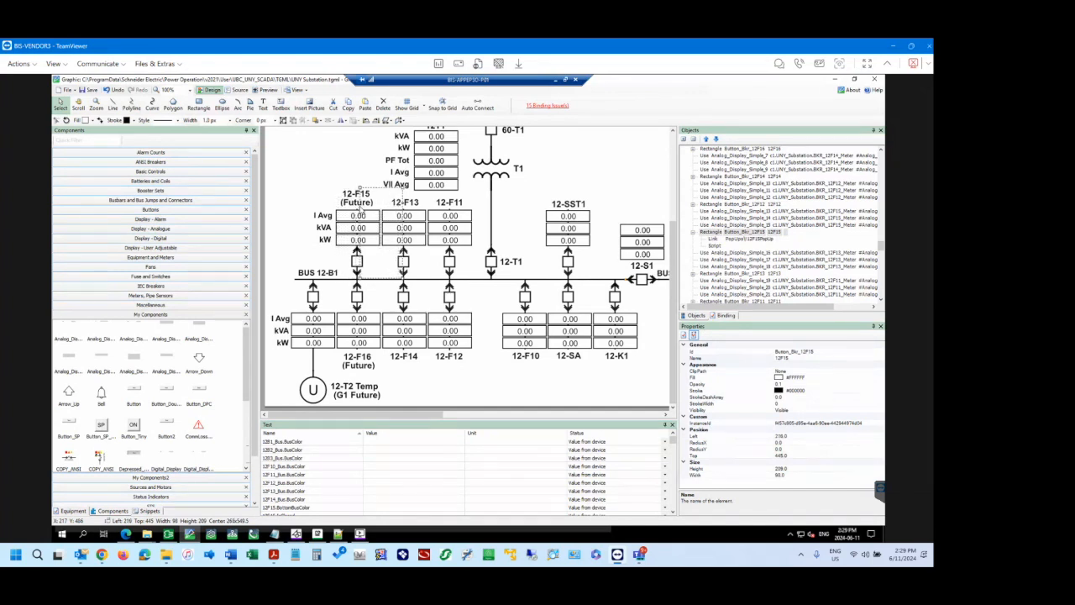
{"action": "key", "text": "Right"}
{"action": "key", "text": "Right"}
{"action": "key", "text": "Right"}
{"action": "key", "text": "Right"}
{"action": "key", "text": "Left"}
{"action": "key", "text": "Left"}
{"action": "key", "text": "Left"}
{"action": "key", "text": "Left"}
{"action": "key", "text": "Left"}
{"action": "key", "text": "Left"}
{"action": "key", "text": "Left"}
{"action": "key", "text": "Left"}
{"action": "key", "text": "Left"}
{"action": "key", "text": "Left"}
{"action": "key", "text": "Left"}
{"action": "key", "text": "Left"}
{"action": "key", "text": "Left"}
{"action": "key", "text": "Left"}
{"action": "key", "text": "Left"}
{"action": "key", "text": "Left"}
{"action": "key", "text": "Left"}
{"action": "key", "text": "Left"}
{"action": "key", "text": "Left"}
{"action": "key", "text": "Left"}
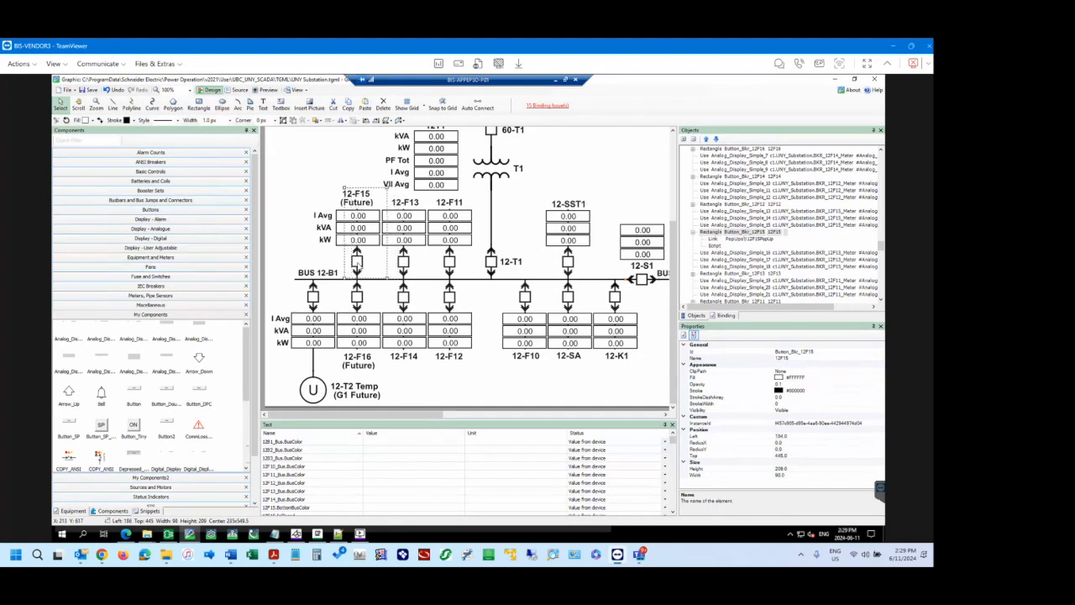
{"action": "key", "text": "Right"}
{"action": "key", "text": "Right"}
{"action": "key", "text": "Right"}
{"action": "key", "text": "Right"}
{"action": "key", "text": "Right"}
{"action": "key", "text": "Right"}
{"action": "key", "text": "Right"}
{"action": "key", "text": "Right"}
{"action": "key", "text": "Right"}
{"action": "key", "text": "Right"}
{"action": "key", "text": "Right"}
{"action": "key", "text": "Right"}
{"action": "key", "text": "Right"}
{"action": "key", "text": "Right"}
{"action": "key", "text": "Right"}
{"action": "key", "text": "Right"}
{"action": "key", "text": "Right"}
{"action": "key", "text": "Right"}
{"action": "key", "text": "Right"}
{"action": "key", "text": "Right"}
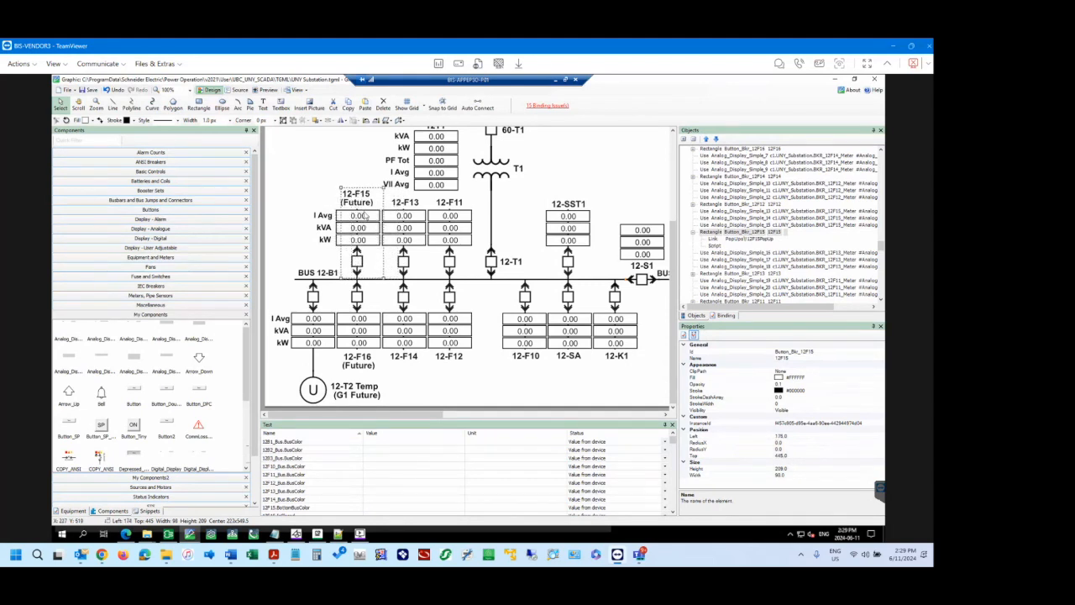
{"action": "key", "text": "Right"}
{"action": "key", "text": "Right"}
{"action": "key", "text": "Right"}
{"action": "key", "text": "Right"}
{"action": "key", "text": "Right"}
{"action": "key", "text": "Right"}
{"action": "key", "text": "Right"}
{"action": "key", "text": "Right"}
{"action": "key", "text": "Right"}
{"action": "key", "text": "Right"}
{"action": "key", "text": "Right"}
{"action": "key", "text": "Right"}
{"action": "key", "text": "Right"}
{"action": "key", "text": "Right"}
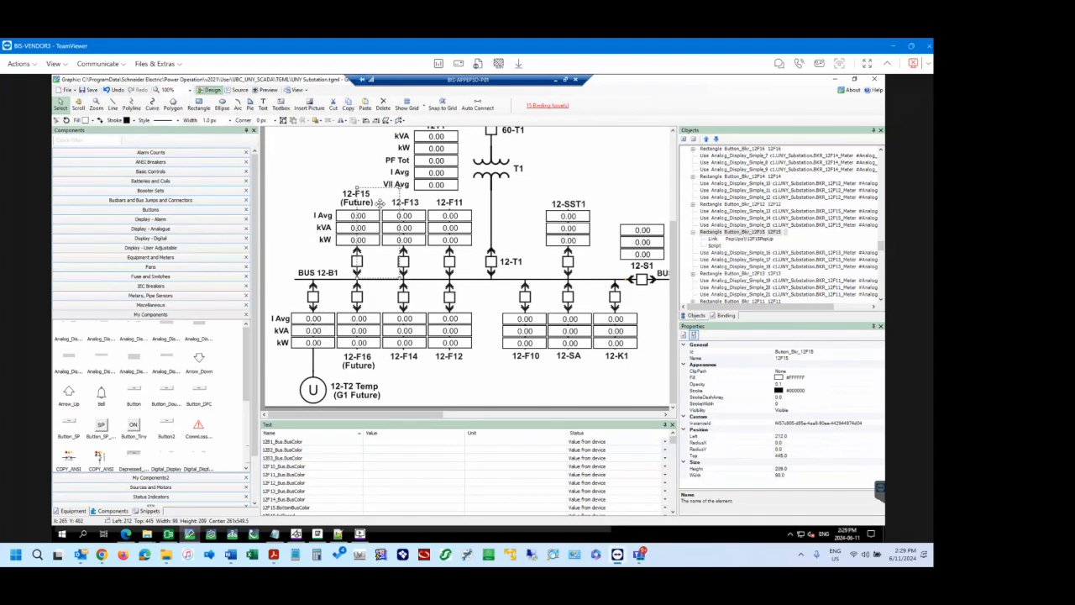
{"action": "key", "text": "Left"}
{"action": "key", "text": "Left"}
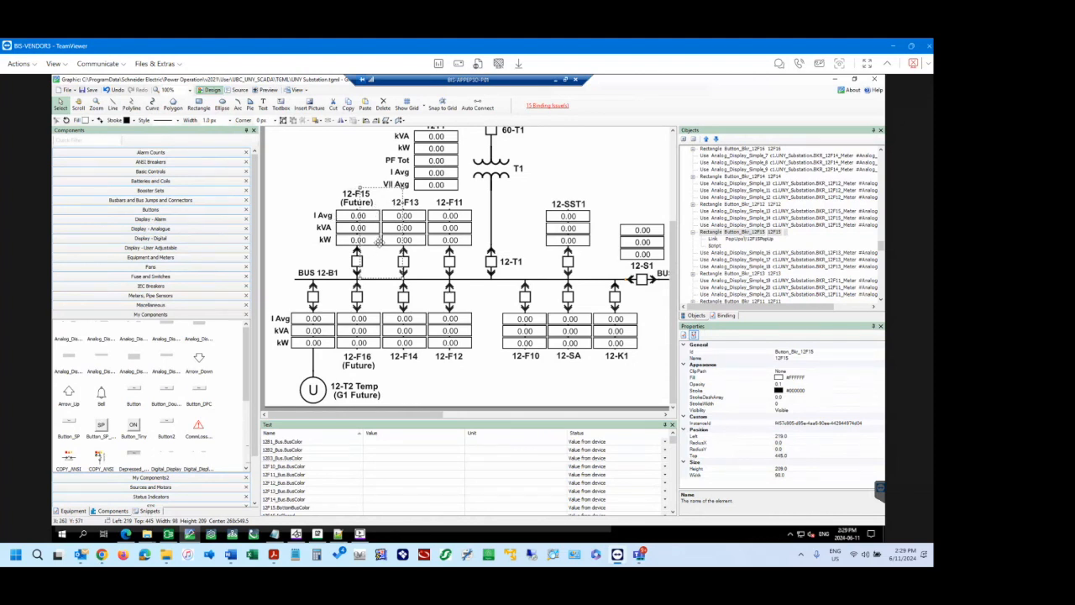
{"action": "key", "text": "Left"}
{"action": "key", "text": "Left"}
{"action": "key", "text": "Left"}
{"action": "key", "text": "Left"}
{"action": "key", "text": "Left"}
{"action": "key", "text": "Left"}
{"action": "key", "text": "Left"}
{"action": "key", "text": "Left"}
{"action": "key", "text": "Left"}
{"action": "key", "text": "Left"}
{"action": "key", "text": "Left"}
{"action": "key", "text": "Left"}
{"action": "key", "text": "Left"}
{"action": "key", "text": "Left"}
{"action": "key", "text": "Left"}
{"action": "key", "text": "Left"}
{"action": "key", "text": "Left"}
{"action": "key", "text": "Left"}
{"action": "key", "text": "Left"}
{"action": "key", "text": "Left"}
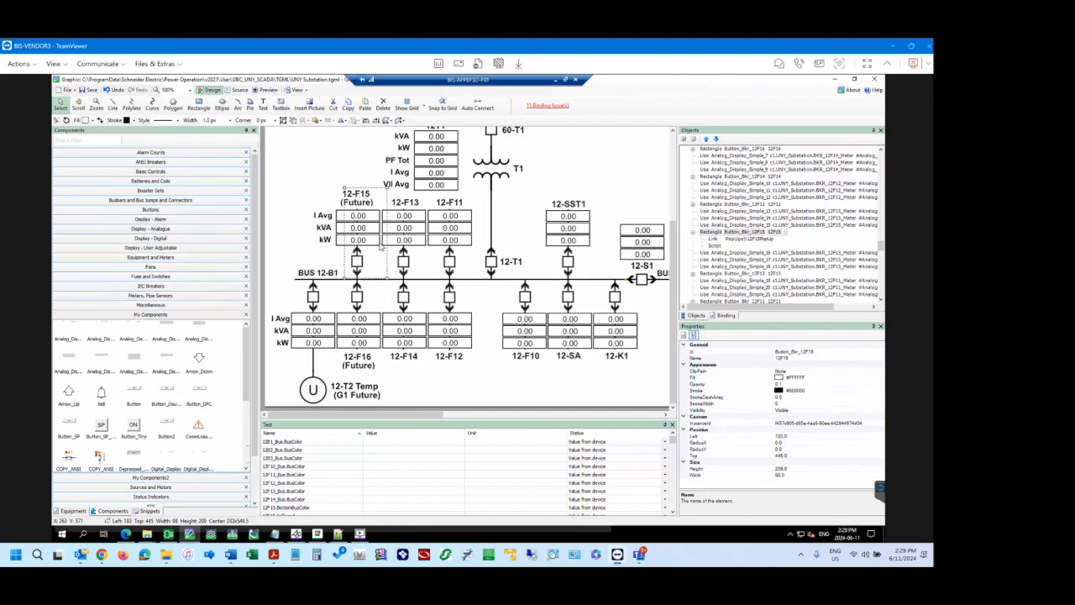
{"action": "key", "text": "Left"}
{"action": "key", "text": "Left"}
{"action": "key", "text": "Left"}
{"action": "key", "text": "Left"}
{"action": "key", "text": "Left"}
{"action": "key", "text": "Left"}
{"action": "key", "text": "Left"}
{"action": "key", "text": "Left"}
{"action": "key", "text": "Left"}
{"action": "key", "text": "Left"}
{"action": "key", "text": "Left"}
{"action": "key", "text": "Left"}
{"action": "key", "text": "Left"}
{"action": "key", "text": "Left"}
{"action": "key", "text": "Left"}
{"action": "key", "text": "Left"}
{"action": "key", "text": "Left"}
{"action": "key", "text": "Left"}
{"action": "key", "text": "Left"}
{"action": "key", "text": "Left"}
{"action": "key", "text": "Left"}
{"action": "key", "text": "Left"}
{"action": "key", "text": "Left"}
{"action": "key", "text": "Right"}
{"action": "key", "text": "Right"}
{"action": "key", "text": "Right"}
{"action": "key", "text": "Right"}
{"action": "key", "text": "Right"}
{"action": "key", "text": "Right"}
{"action": "key", "text": "Right"}
{"action": "key", "text": "Right"}
{"action": "key", "text": "Right"}
{"action": "key", "text": "Right"}
{"action": "key", "text": "Right"}
{"action": "key", "text": "Right"}
{"action": "key", "text": "Right"}
{"action": "key", "text": "Right"}
{"action": "key", "text": "Right"}
{"action": "key", "text": "Right"}
{"action": "key", "text": "Right"}
{"action": "key", "text": "Right"}
{"action": "key", "text": "Right"}
{"action": "key", "text": "Right"}
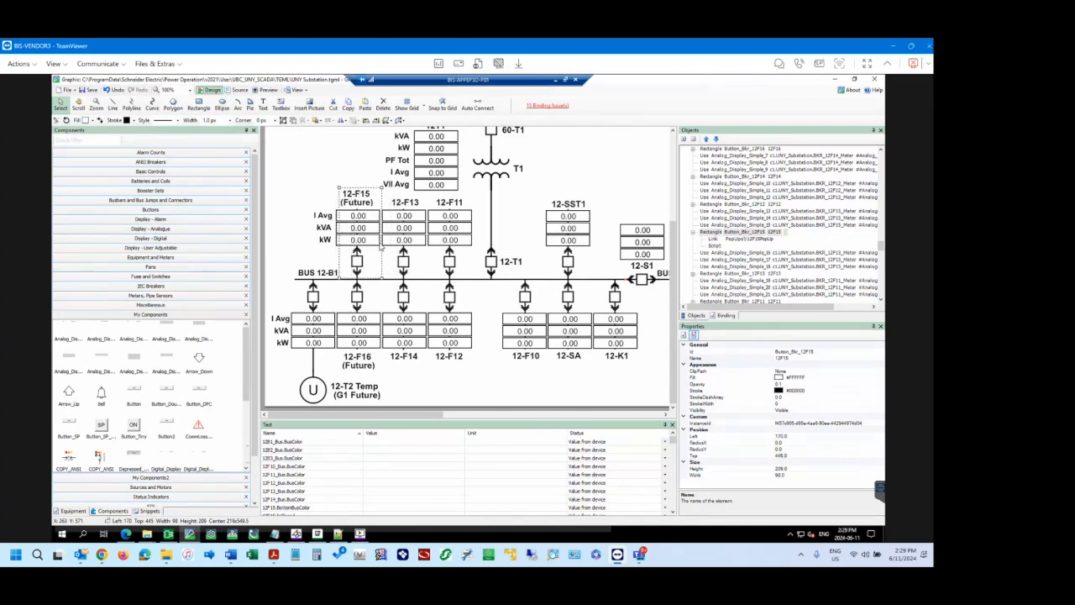
{"action": "key", "text": "Right"}
{"action": "key", "text": "Right"}
{"action": "key", "text": "Right"}
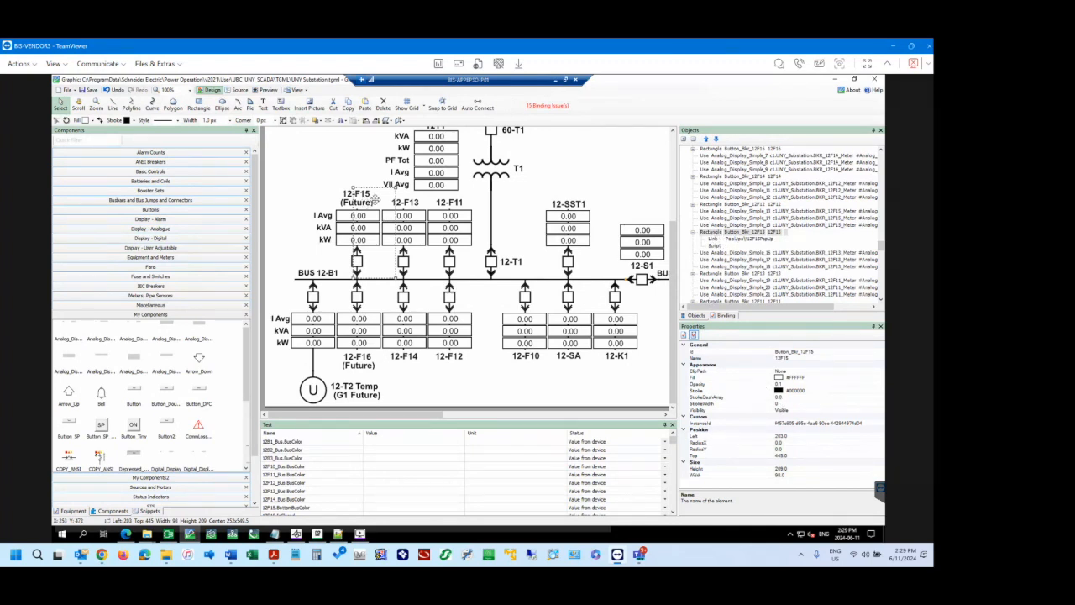
{"action": "left_click_drag", "start_coordinate": [377, 212], "coordinate": [368, 229]}
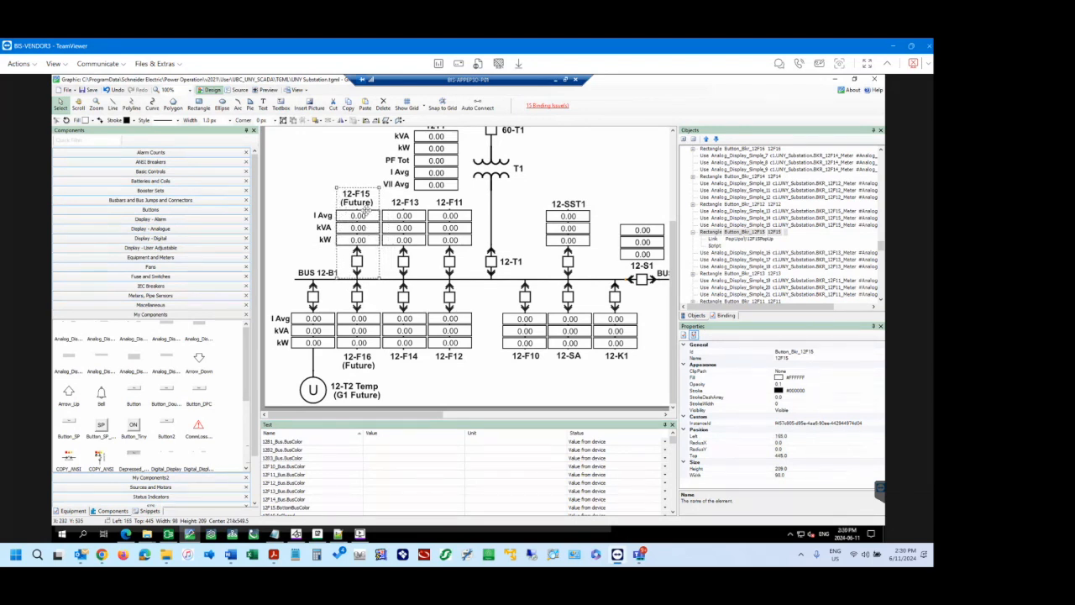
Move the 12-F15 button rectangle horizontally towards feeder 12-F13, to a Left position of 206.
{"action": "key", "text": "Right"}
{"action": "key", "text": "Right"}
{"action": "key", "text": "Right"}
{"action": "key", "text": "Right"}
{"action": "key", "text": "Right"}
{"action": "key", "text": "Right"}
{"action": "key", "text": "Right"}
{"action": "key", "text": "Right"}
{"action": "key", "text": "Right"}
{"action": "key", "text": "Right"}
{"action": "key", "text": "Right"}
{"action": "key", "text": "Right"}
{"action": "key", "text": "Right"}
{"action": "key", "text": "Right"}
{"action": "key", "text": "Right"}
{"action": "key", "text": "Right"}
{"action": "key", "text": "Right"}
{"action": "key", "text": "Right"}
{"action": "key", "text": "Right"}
{"action": "key", "text": "Right"}
{"action": "key", "text": "Right"}
{"action": "key", "text": "Right"}
{"action": "key", "text": "Right"}
{"action": "key", "text": "Right"}
{"action": "key", "text": "Right"}
{"action": "key", "text": "Right"}
{"action": "key", "text": "Right"}
{"action": "key", "text": "Right"}
{"action": "key", "text": "Right"}
{"action": "key", "text": "Right"}
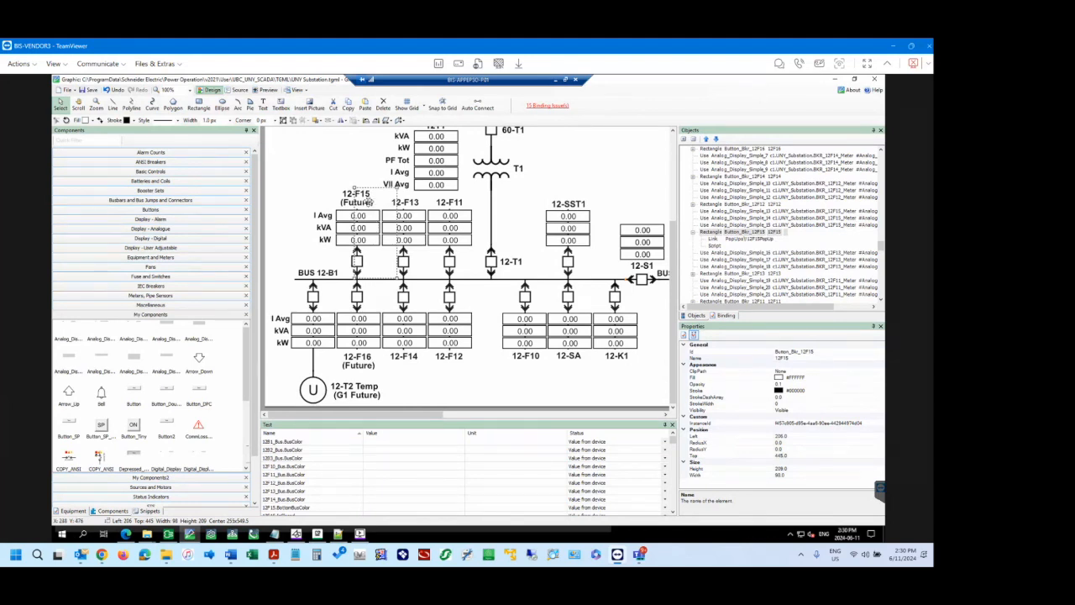
Review the grouping and stacking-order options offered for the 12-F15 button rectangle without applying any, and deselect it.
{"action": "right_click", "coordinate": [367, 202]}
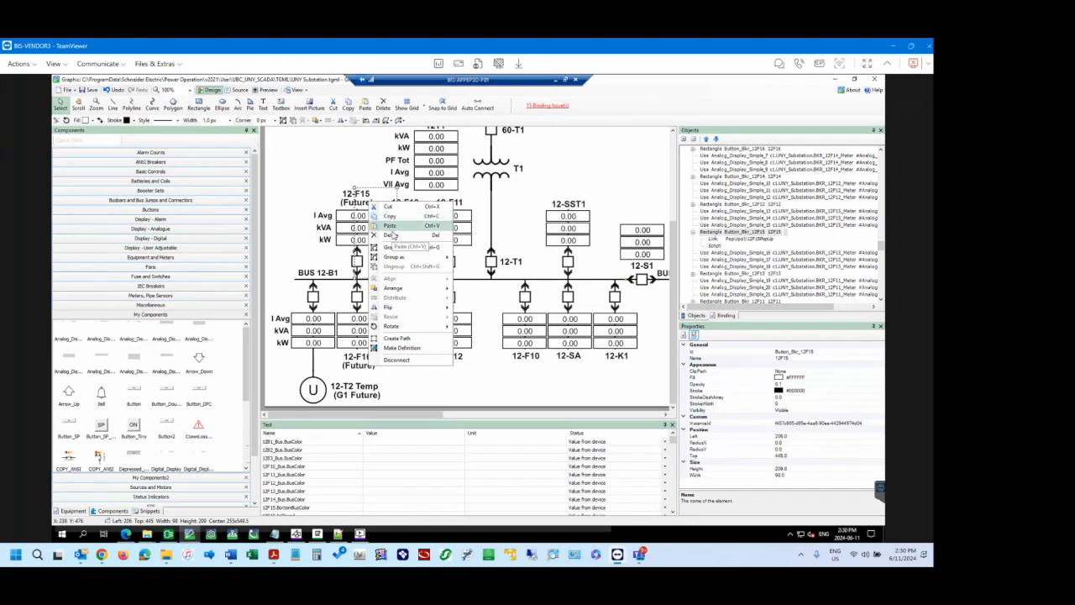
{"action": "mouse_move", "coordinate": [400, 290]}
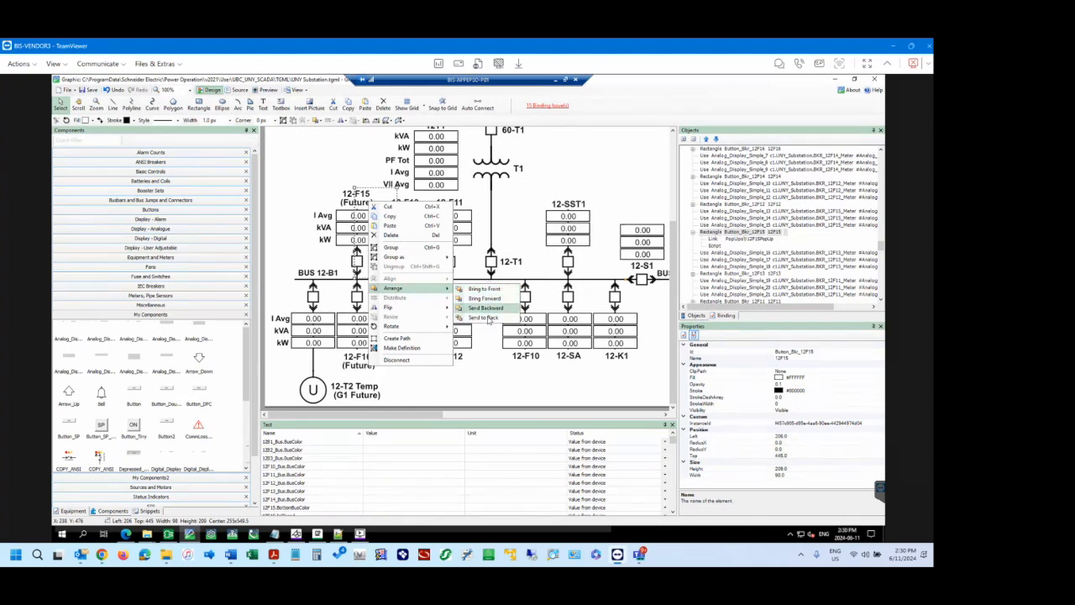
{"action": "left_click", "coordinate": [364, 210]}
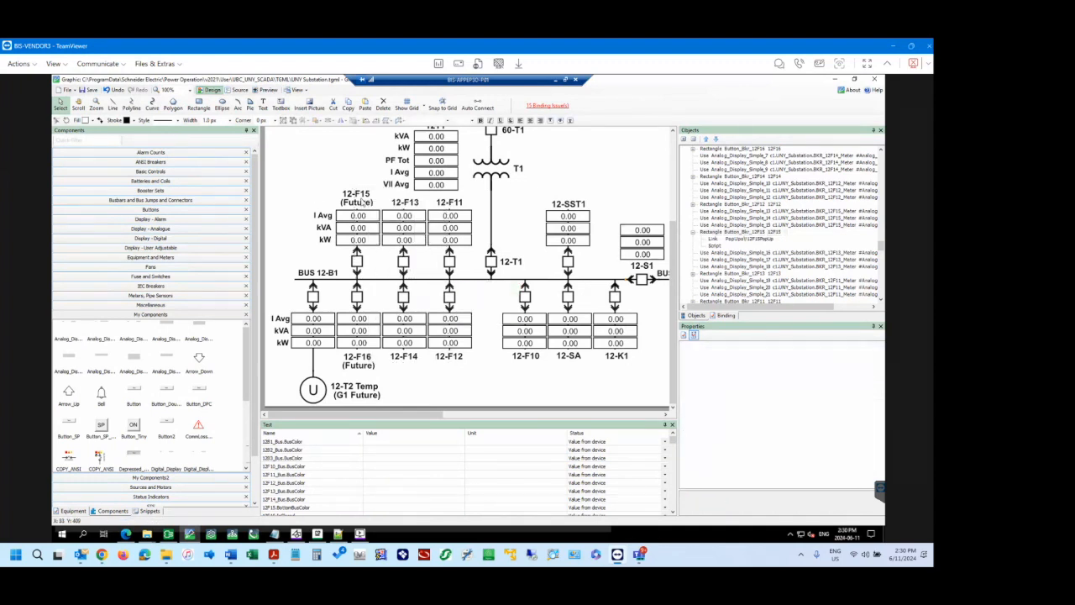
{"action": "left_click", "coordinate": [368, 200]}
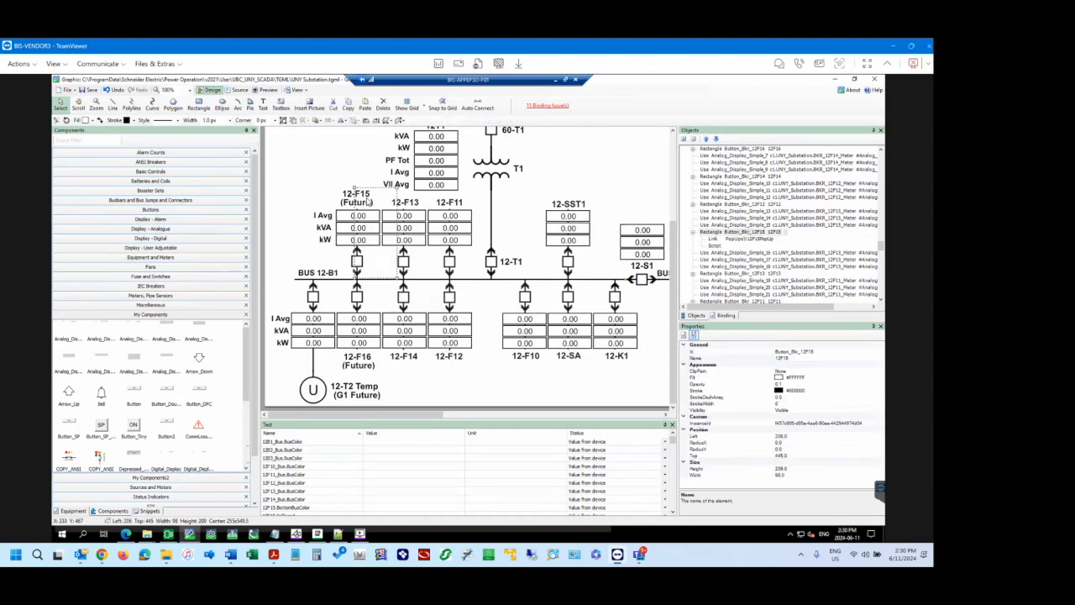
{"action": "right_click", "coordinate": [368, 199]}
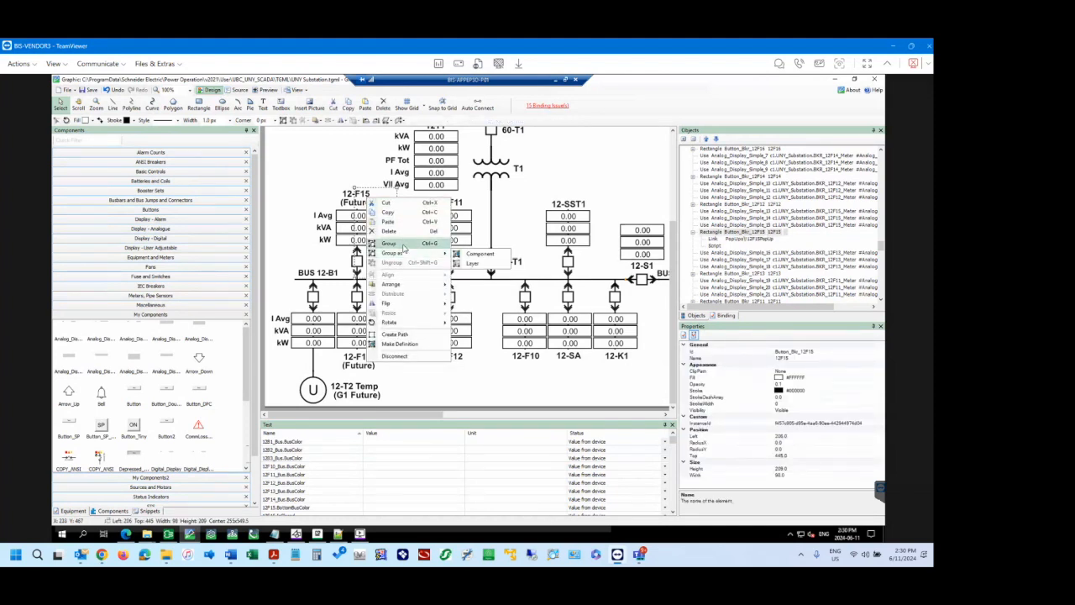
{"action": "mouse_move", "coordinate": [405, 253]}
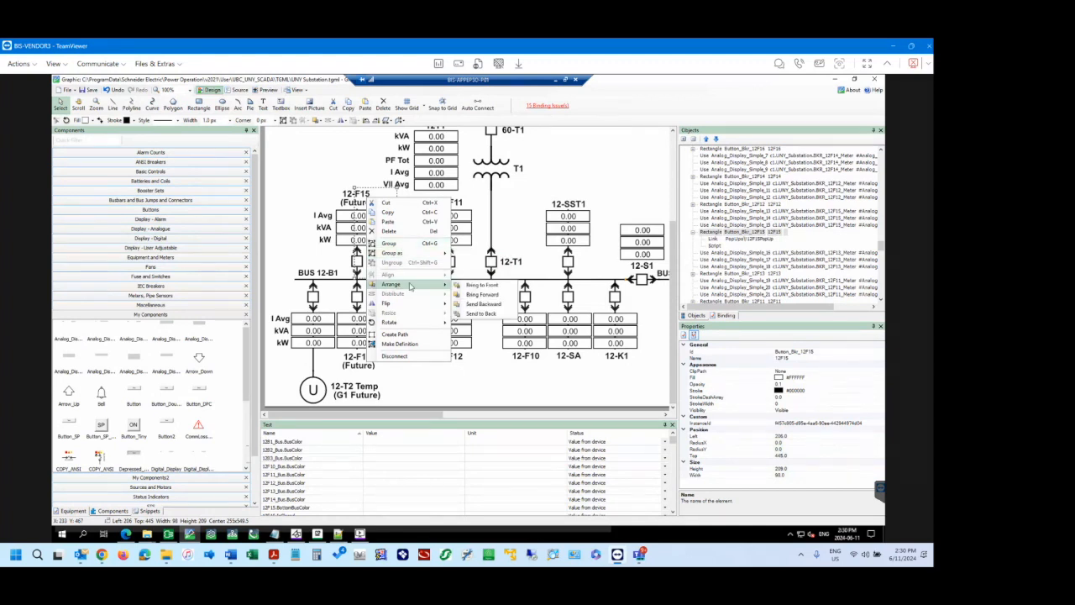
{"action": "left_click", "coordinate": [317, 172]}
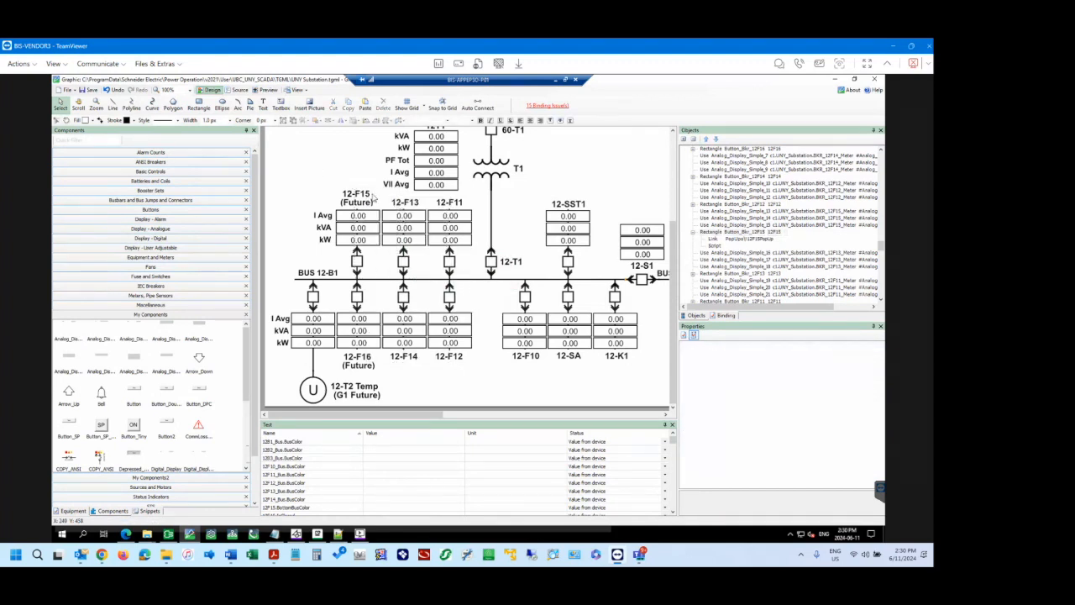
Select the 12-F15 button rectangle and compare its properties with those of its nested pop-up link.
{"action": "left_click", "coordinate": [375, 196]}
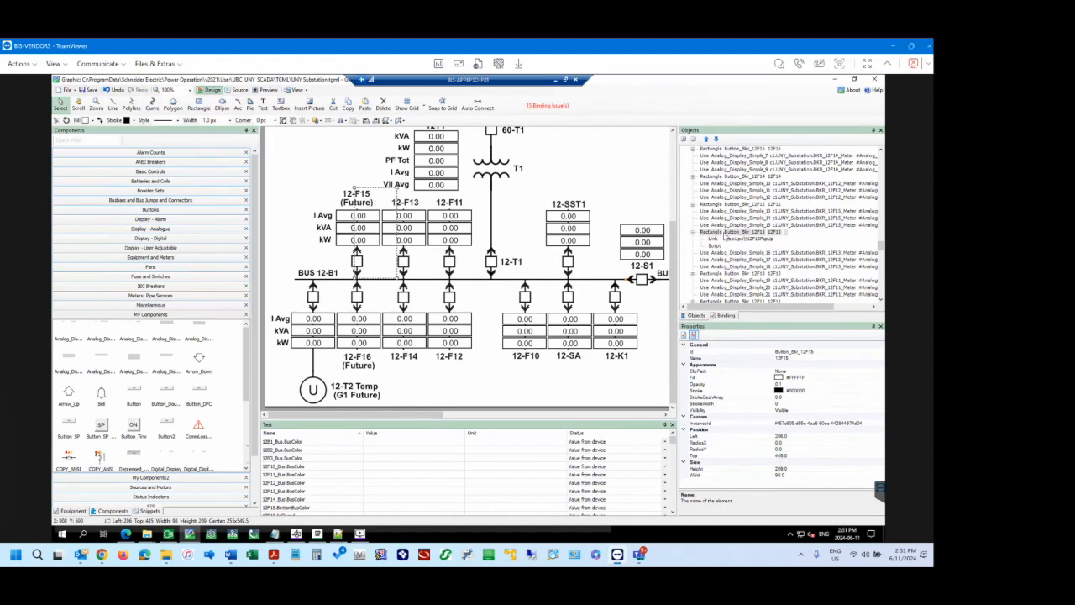
{"action": "left_click", "coordinate": [715, 240]}
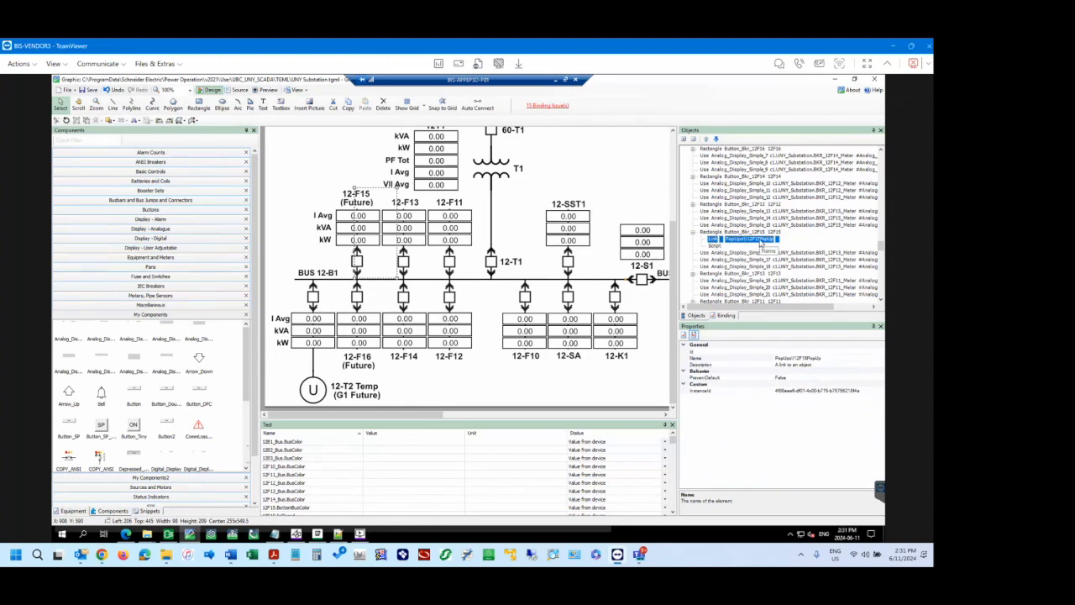
{"action": "left_click", "coordinate": [713, 232]}
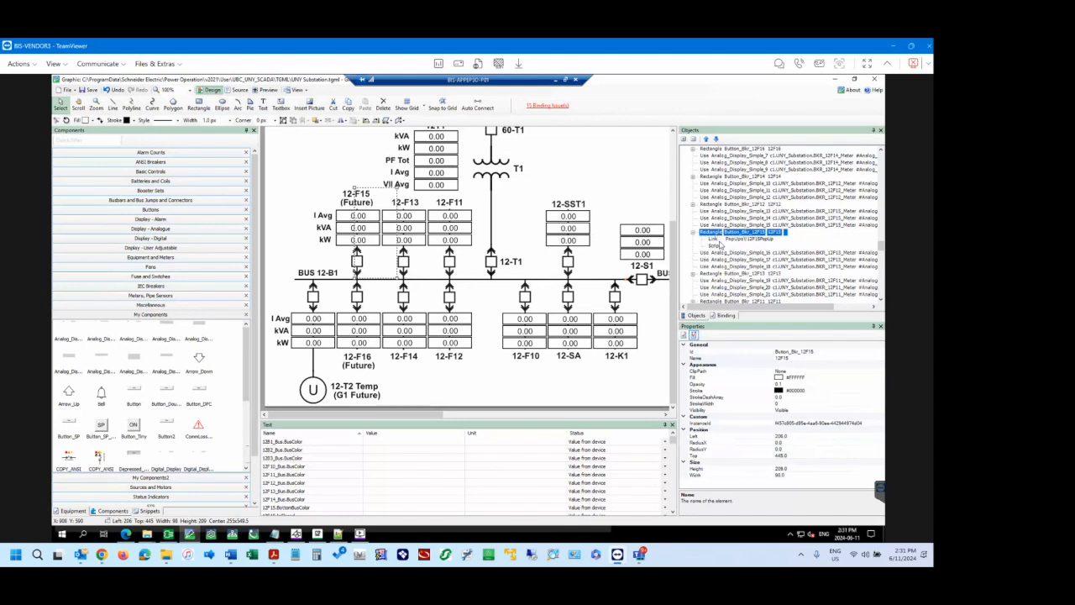
{"action": "left_click", "coordinate": [717, 241]}
{"action": "left_click", "coordinate": [714, 234]}
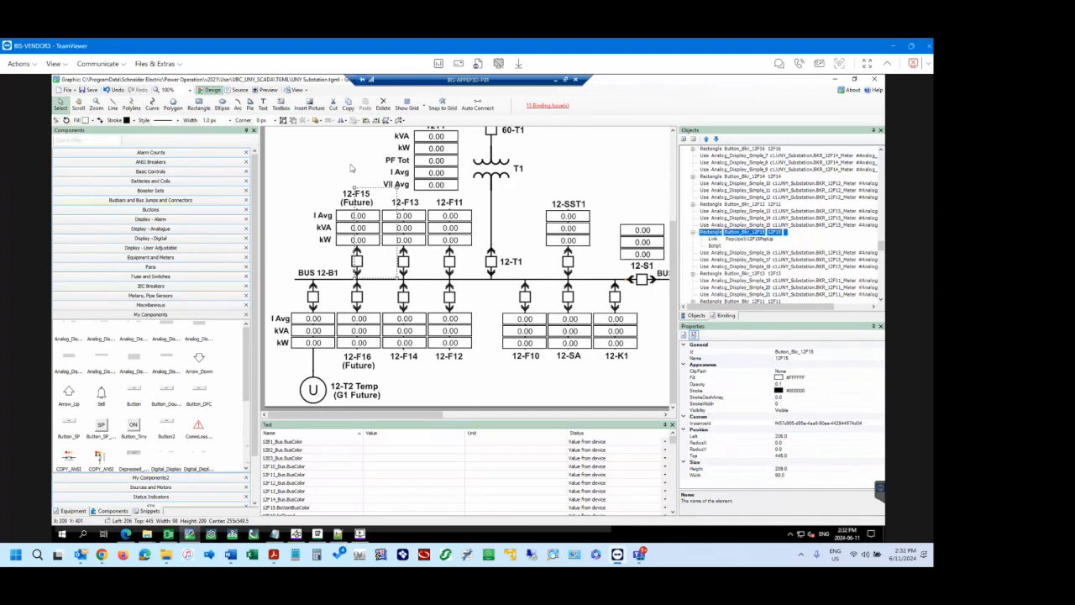
Move the 12-F15 button rectangle horizontally back over its feeder, to a Left position of 166.
{"action": "left_click", "coordinate": [367, 177]}
{"action": "left_click", "coordinate": [374, 213]}
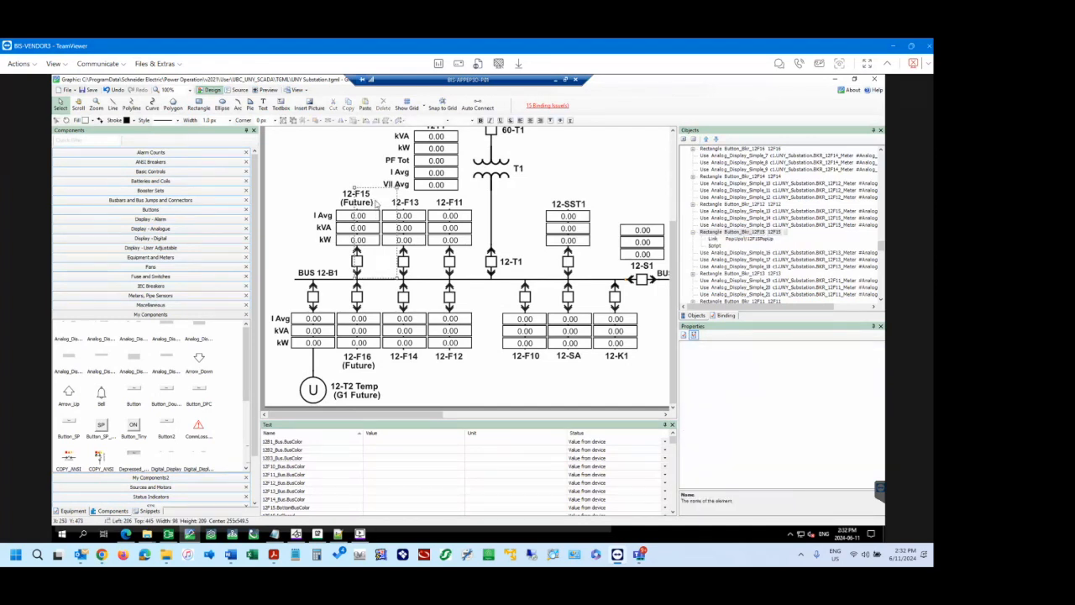
{"action": "key", "text": "Left"}
{"action": "key", "text": "Left"}
{"action": "key", "text": "Left"}
{"action": "key", "text": "Left"}
{"action": "key", "text": "Left"}
{"action": "key", "text": "Left"}
{"action": "key", "text": "Left"}
{"action": "key", "text": "Left"}
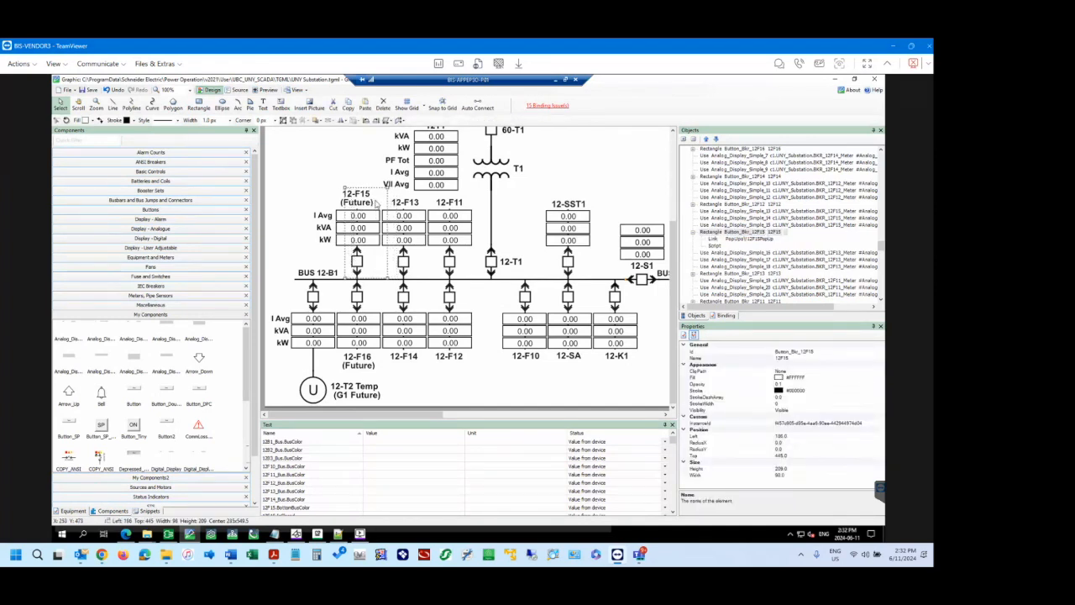
{"action": "key", "text": "Left"}
{"action": "key", "text": "Left"}
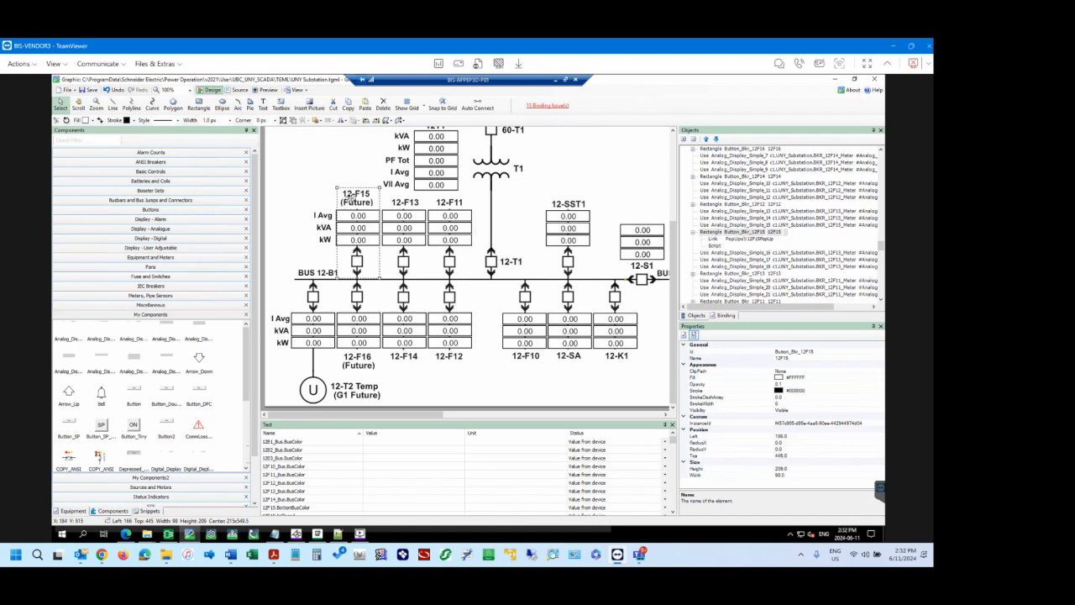
Switch to the Power Operation browser diagram and open and close the 12-F15 pop-up from its readings, breaker symbol and label.
{"action": "left_click", "coordinate": [126, 534]}
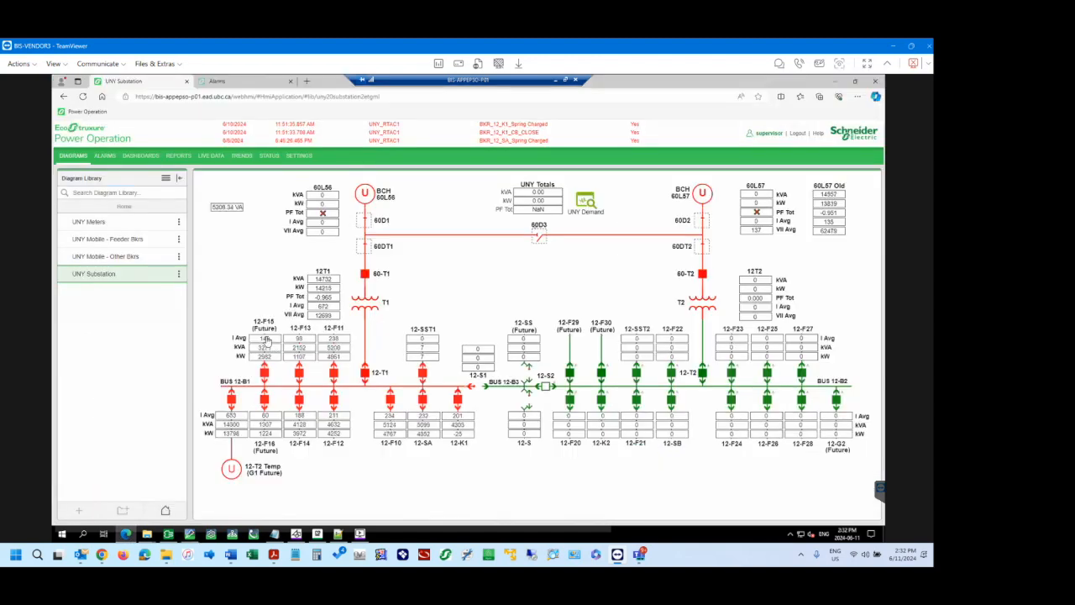
{"action": "left_click", "coordinate": [265, 336]}
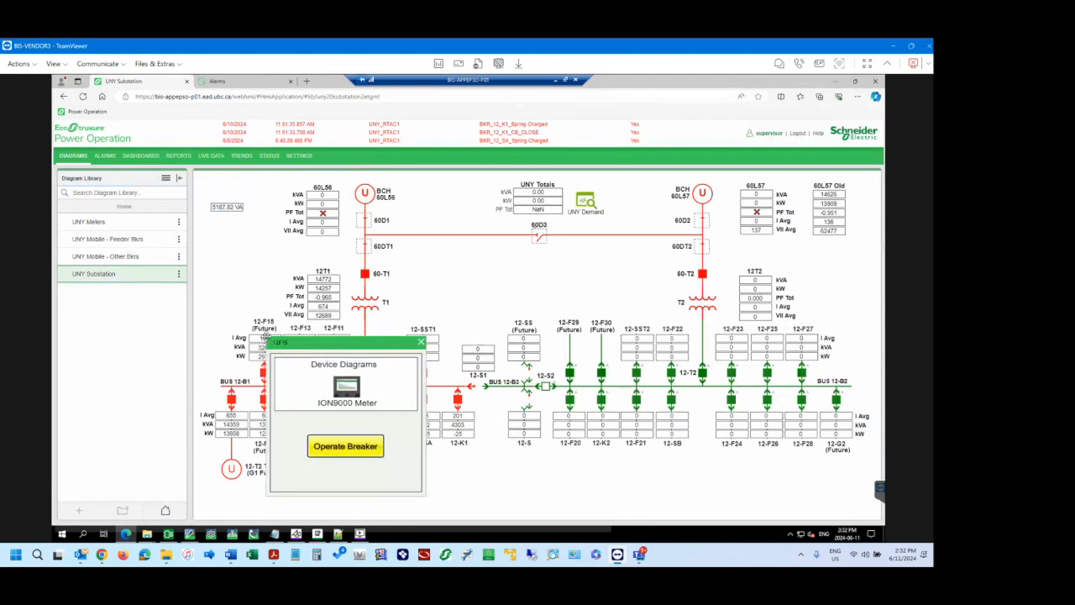
{"action": "left_click", "coordinate": [421, 342]}
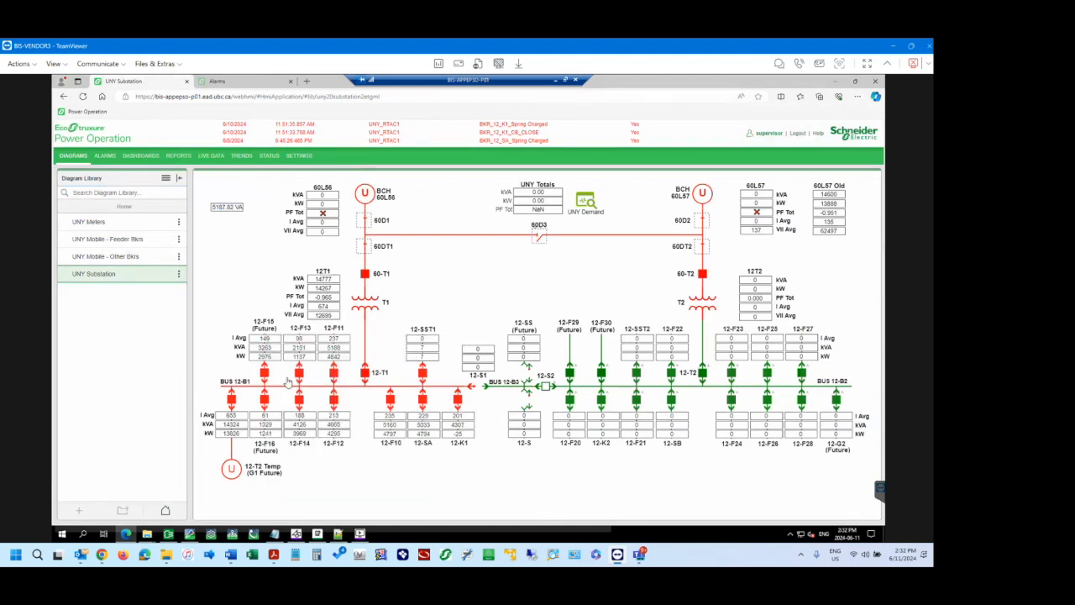
{"action": "left_click", "coordinate": [264, 373]}
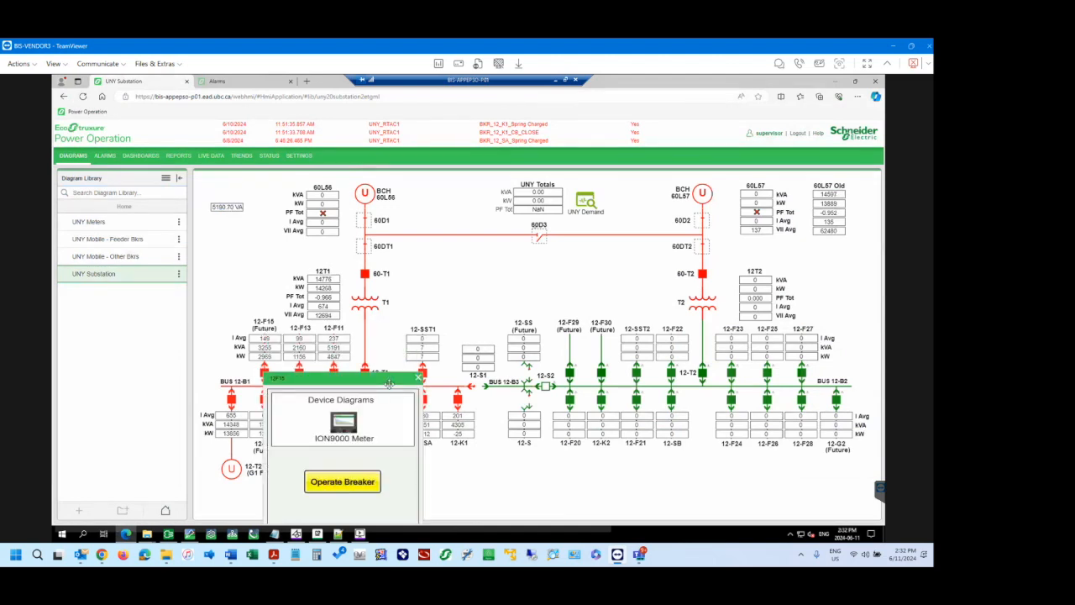
{"action": "left_click", "coordinate": [418, 378]}
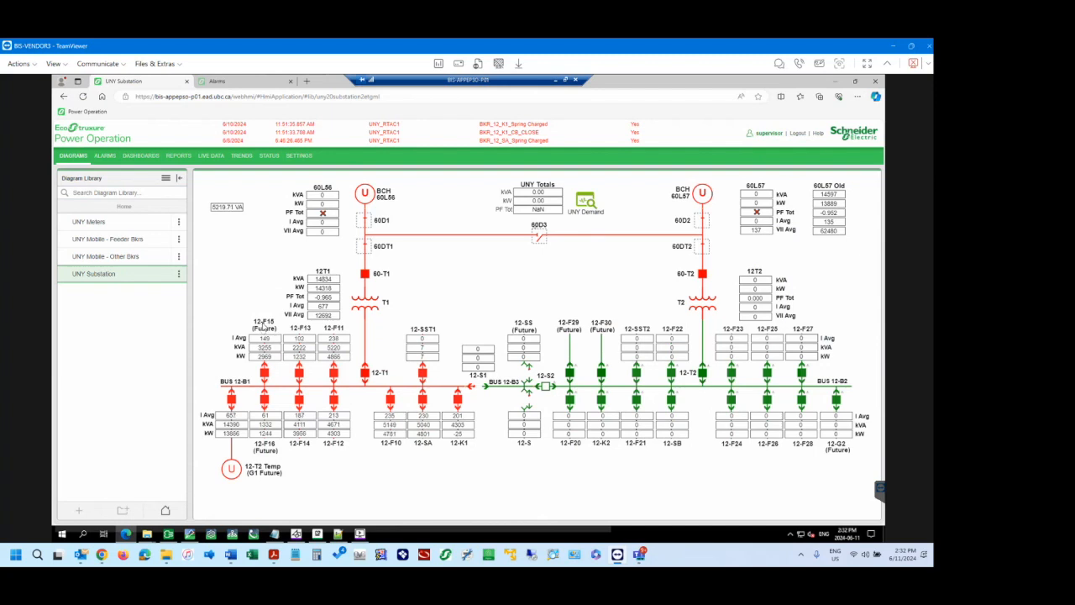
{"action": "left_click", "coordinate": [264, 326]}
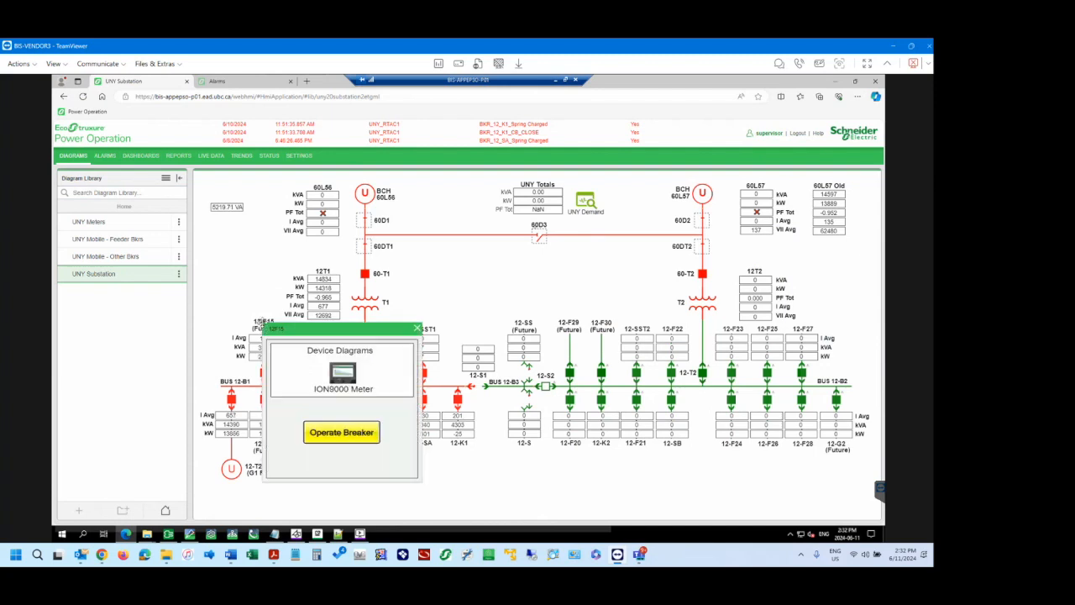
{"action": "left_click", "coordinate": [417, 328]}
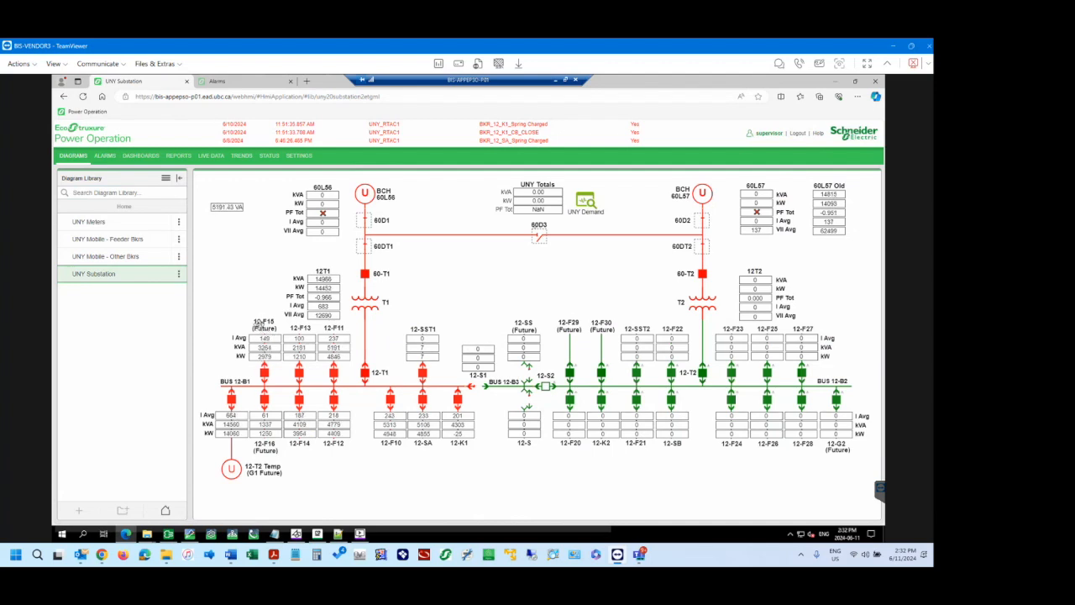
Retest the 12-F15 pop-up from its label, readings and breaker, and try the 12-F16 breaker's pop-up, closing each one.
{"action": "left_click", "coordinate": [260, 325]}
{"action": "left_click", "coordinate": [414, 330]}
{"action": "left_click", "coordinate": [265, 337]}
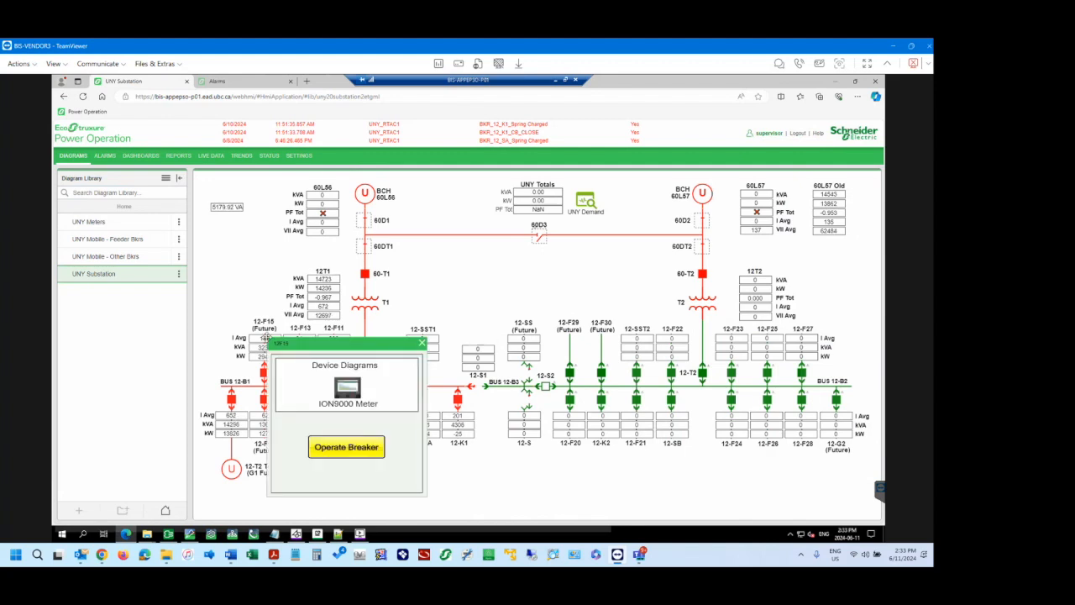
{"action": "left_click", "coordinate": [422, 343]}
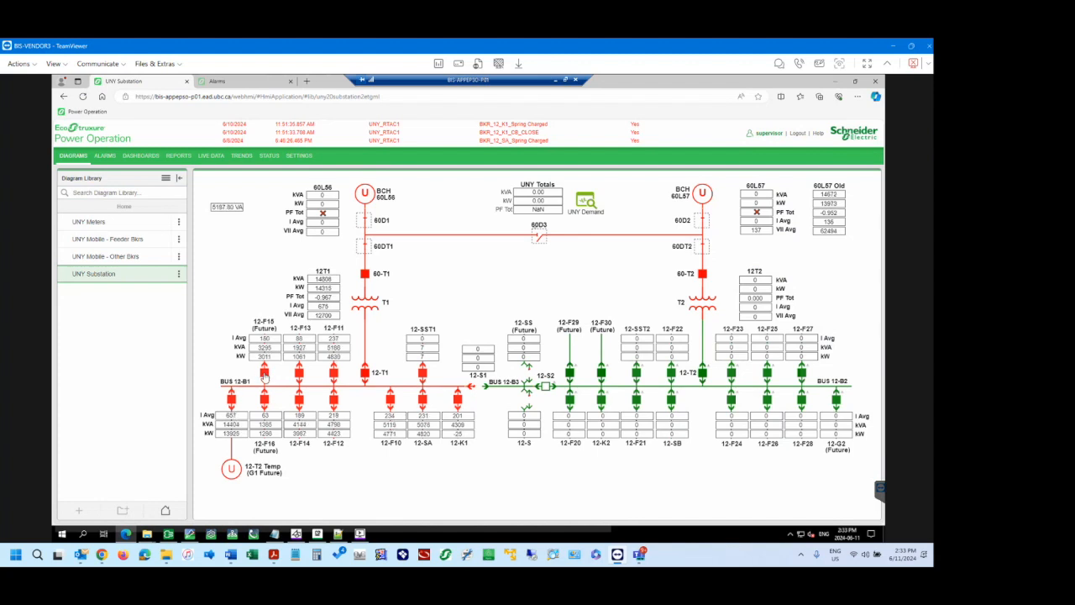
{"action": "left_click", "coordinate": [265, 376]}
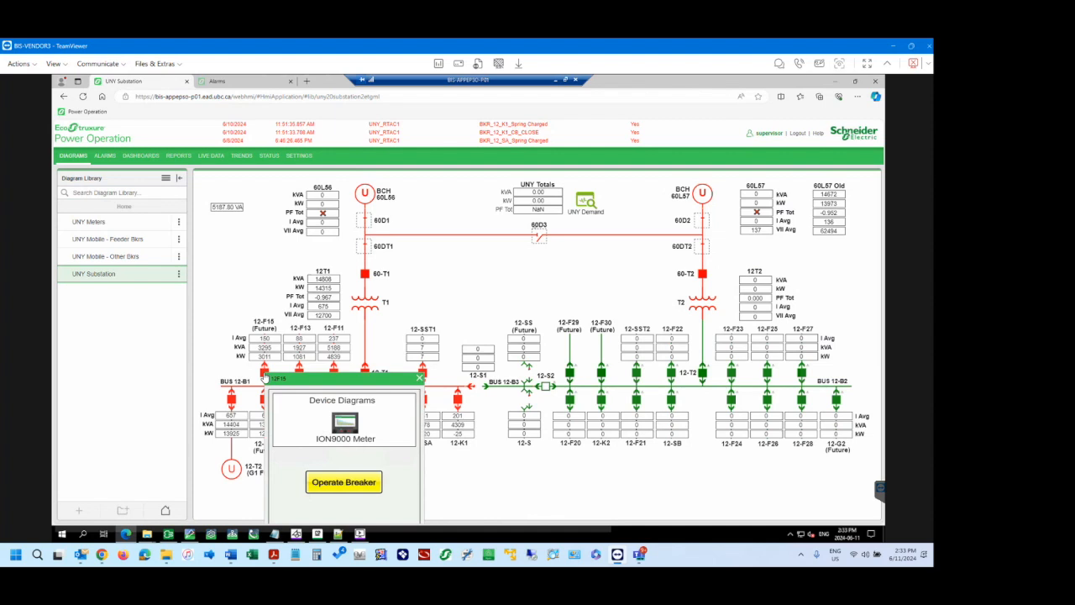
{"action": "left_click", "coordinate": [420, 379]}
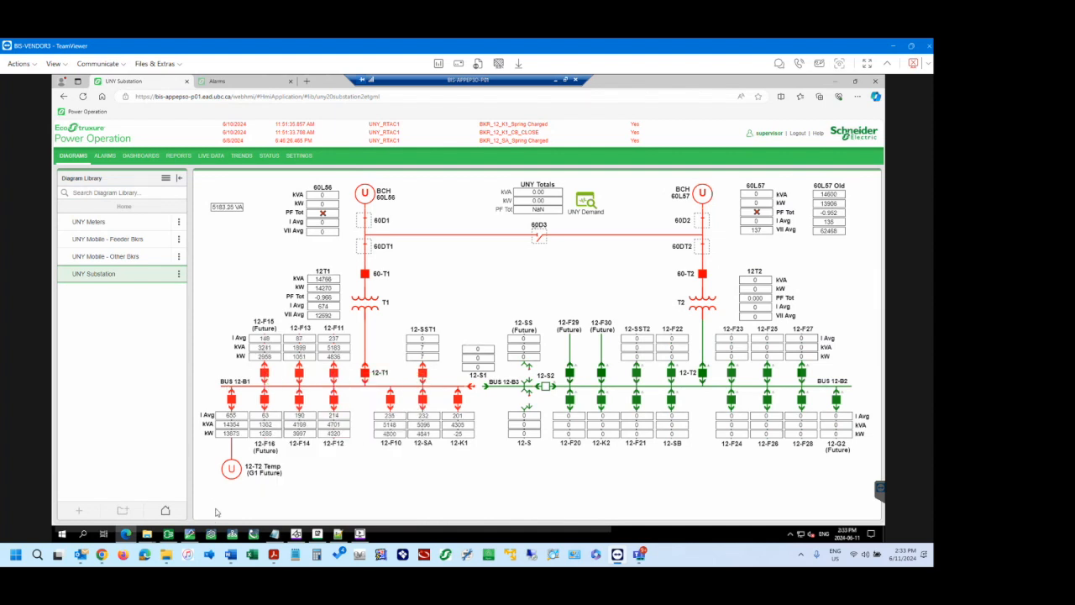
{"action": "left_click", "coordinate": [265, 399]}
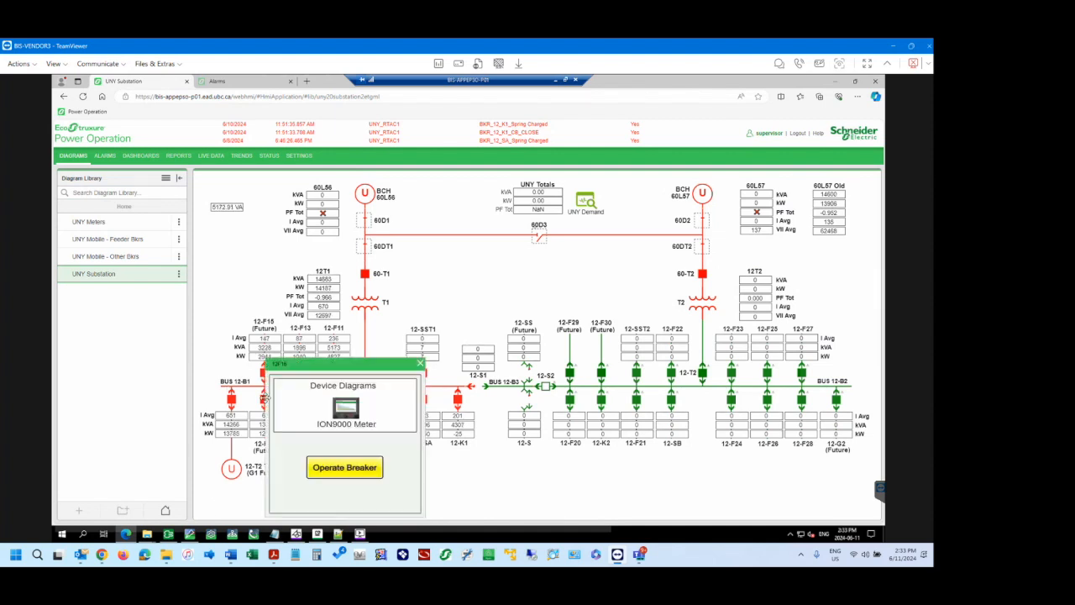
{"action": "left_click", "coordinate": [420, 363]}
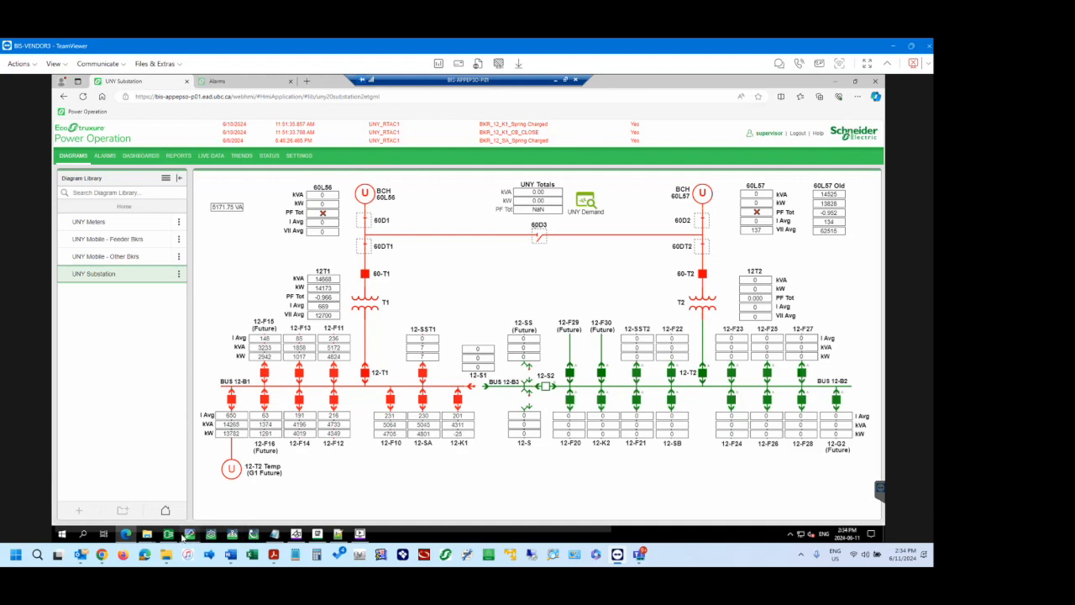
In Graphics Editor, check the 12-F15 rectangle's link and open !12F15PopUp.tgml from the Popups folder, discarding the UNY Substation changes.
{"action": "left_click", "coordinate": [190, 535]}
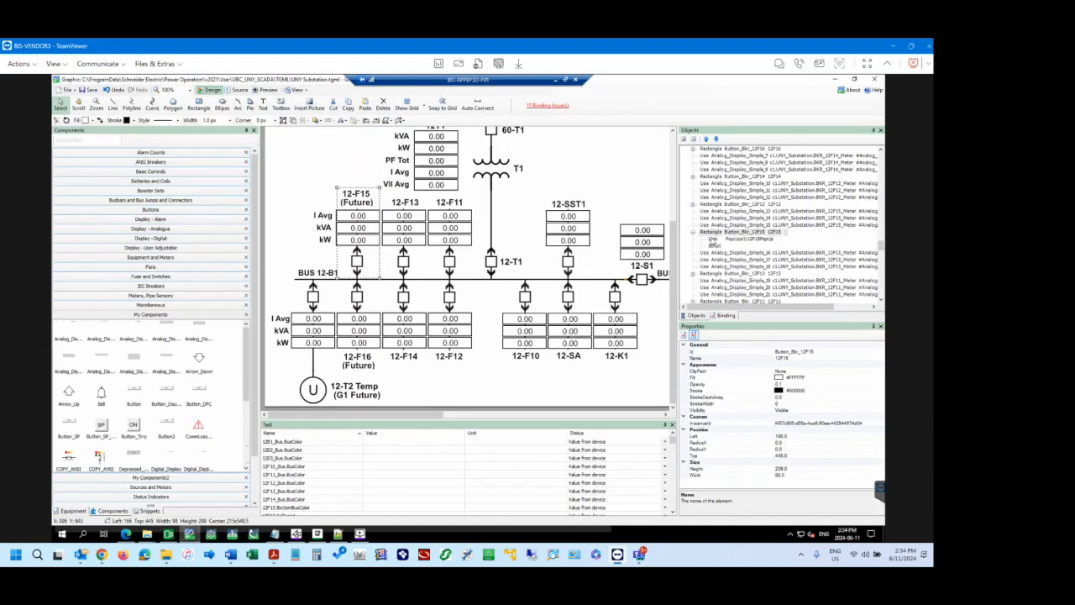
{"action": "left_click", "coordinate": [713, 238]}
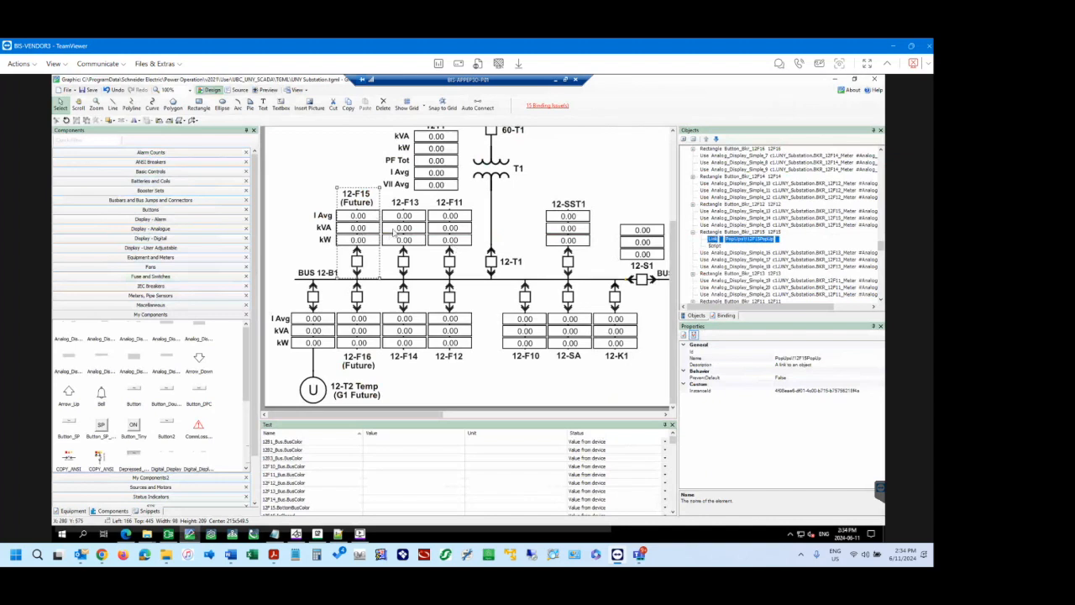
{"action": "left_click", "coordinate": [67, 90]}
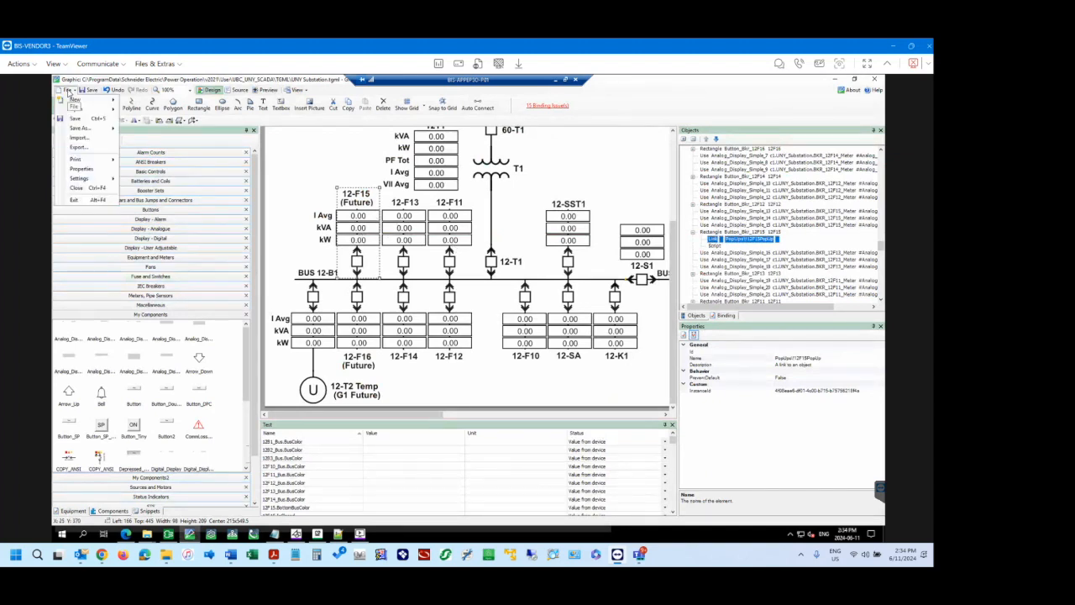
{"action": "mouse_move", "coordinate": [84, 110]}
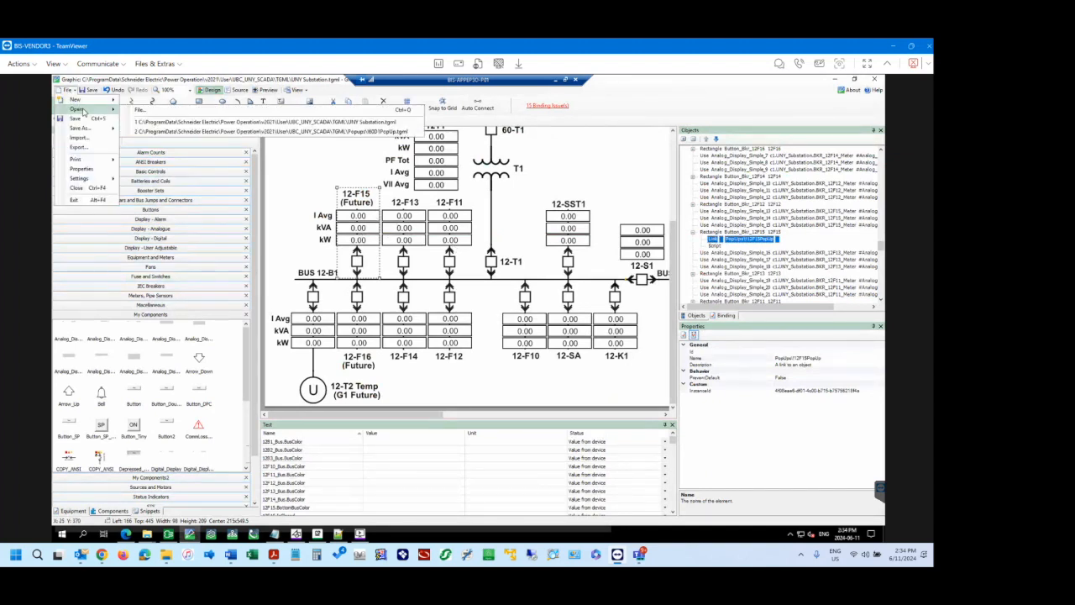
{"action": "left_click", "coordinate": [168, 110]}
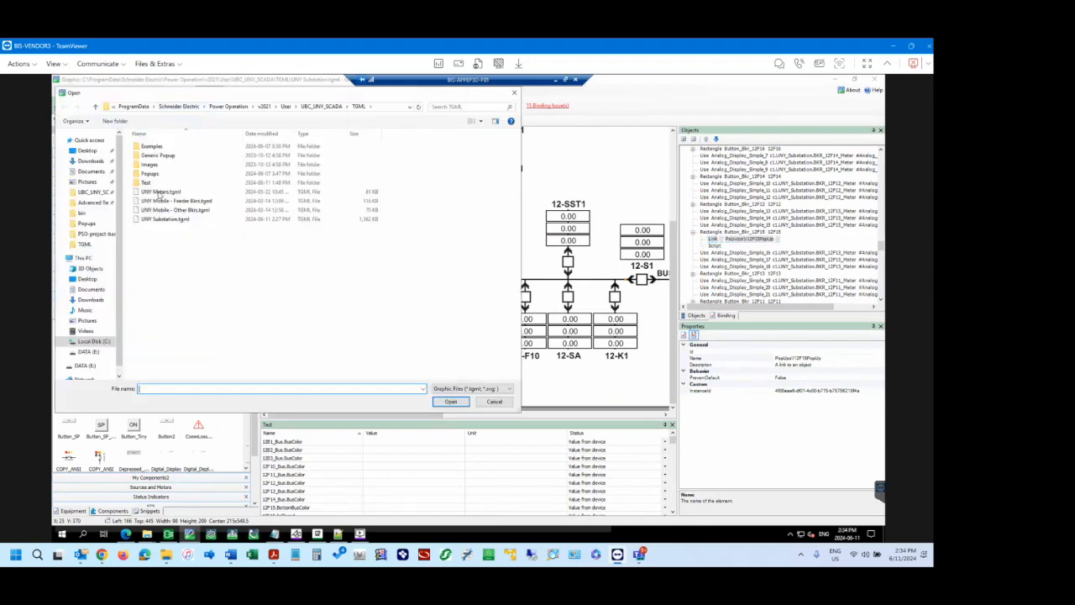
{"action": "double_click", "coordinate": [156, 174]}
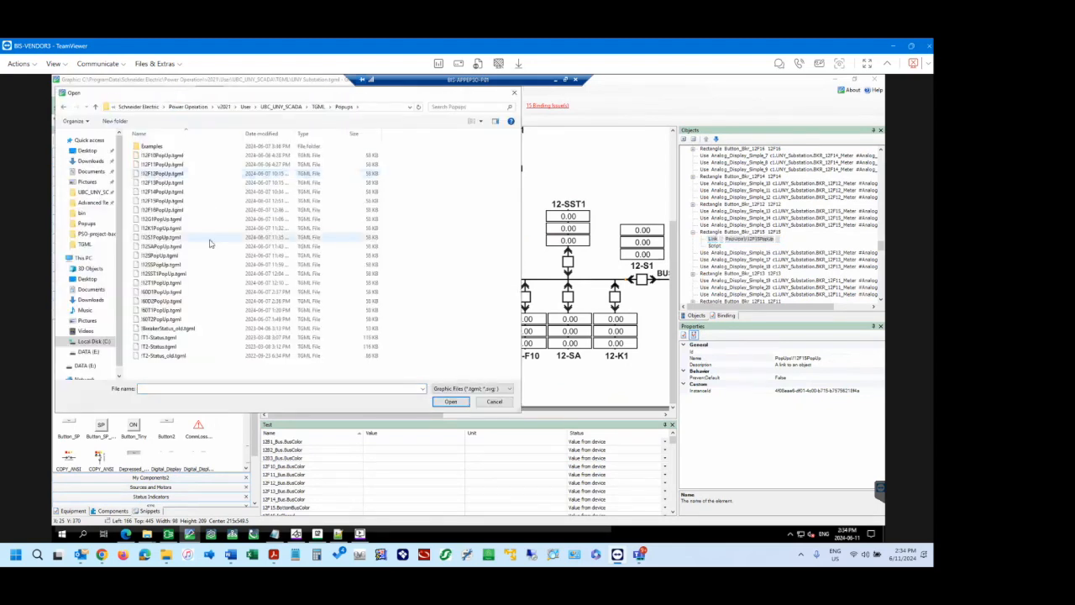
{"action": "left_click", "coordinate": [162, 202]}
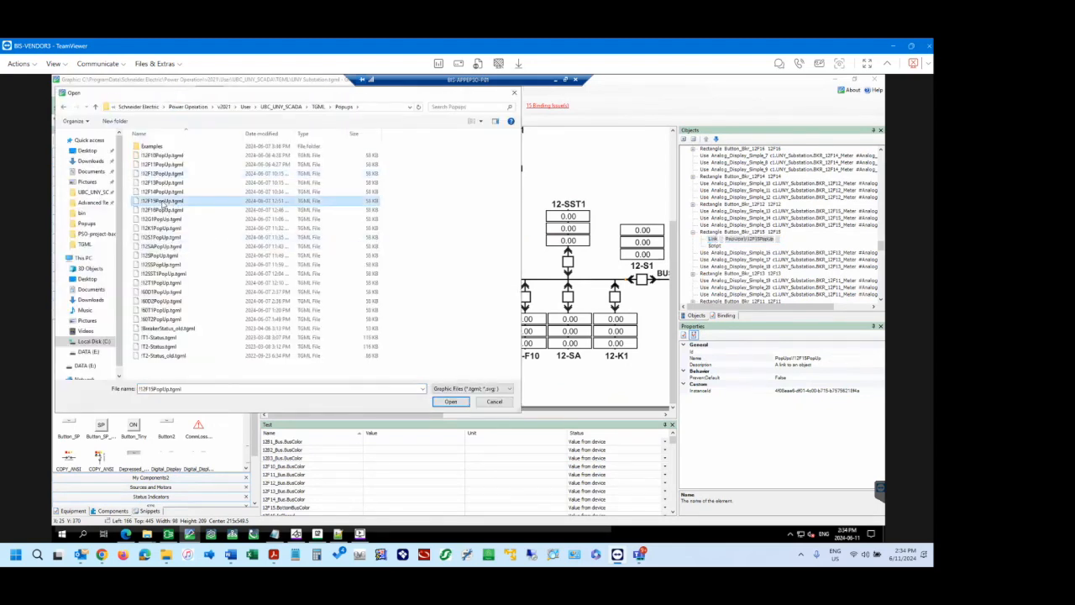
{"action": "left_click", "coordinate": [451, 401]}
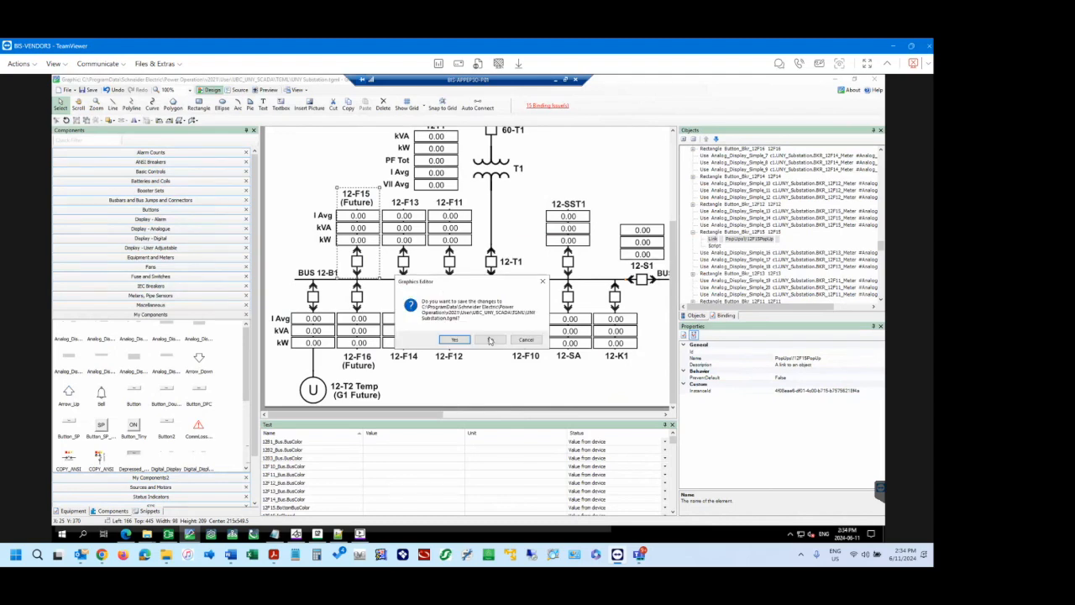
{"action": "left_click", "coordinate": [491, 339]}
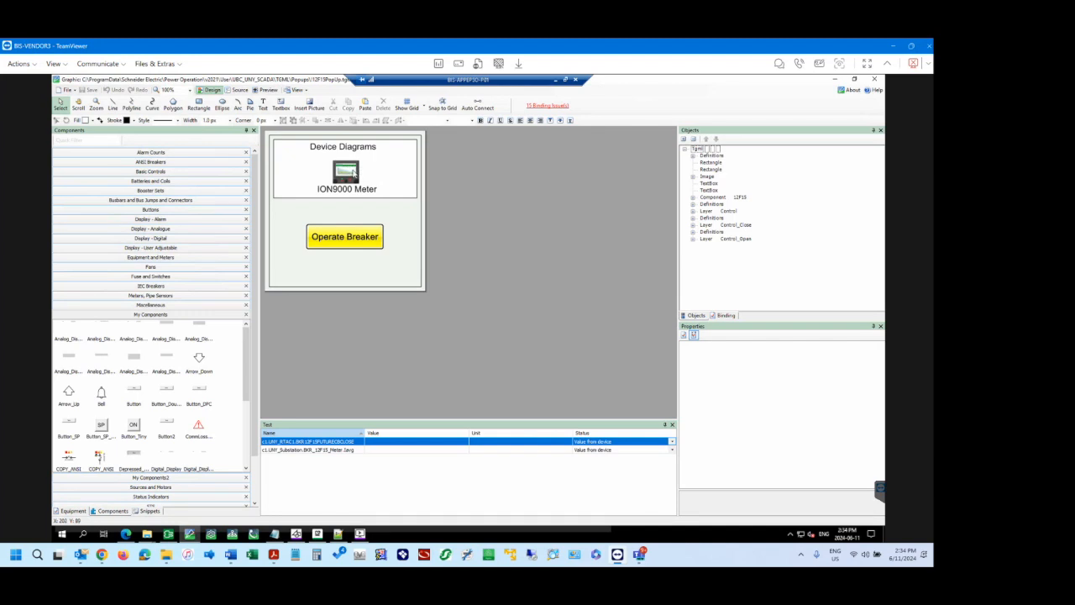
In the browser diagram, go through the 12-F15 pop-up's breaker operation to the Close Breaker confirmation, and dismiss it without operating the breaker.
{"action": "left_click", "coordinate": [126, 535]}
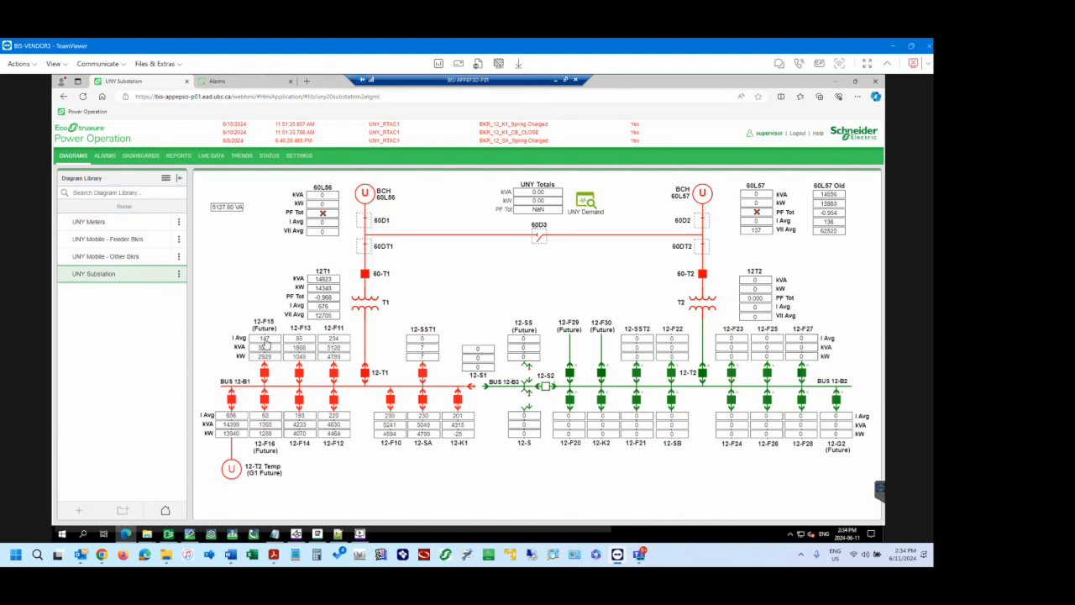
{"action": "left_click", "coordinate": [264, 341]}
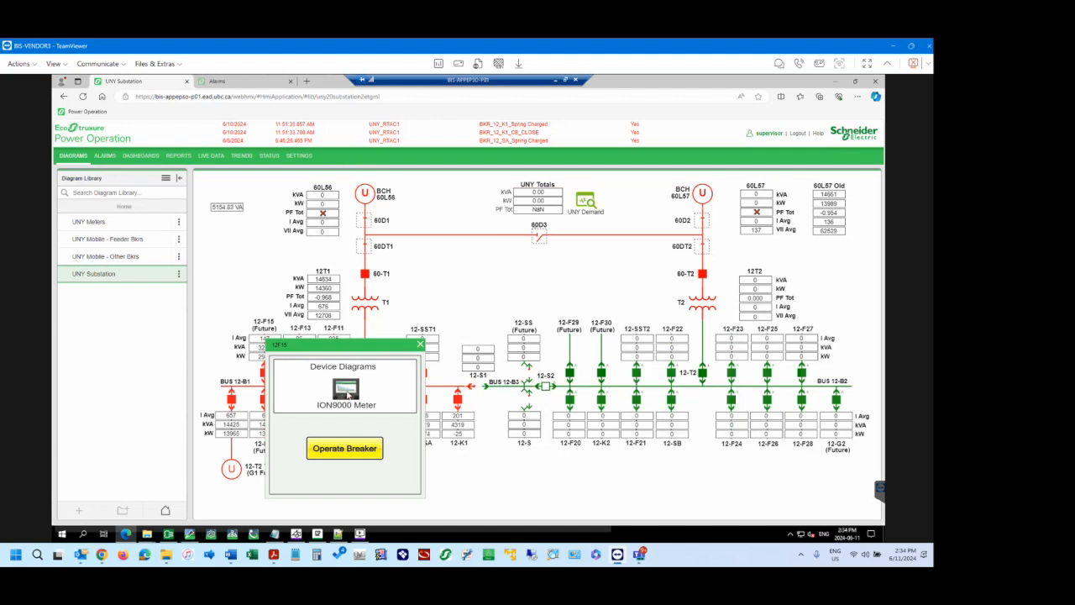
{"action": "left_click", "coordinate": [344, 451]}
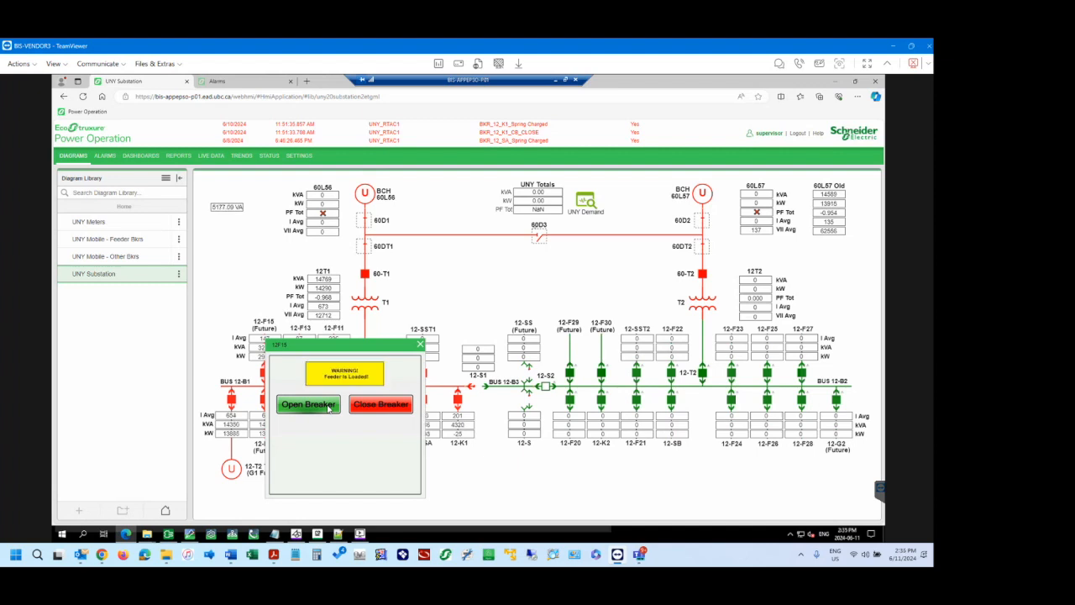
{"action": "left_click", "coordinate": [388, 407]}
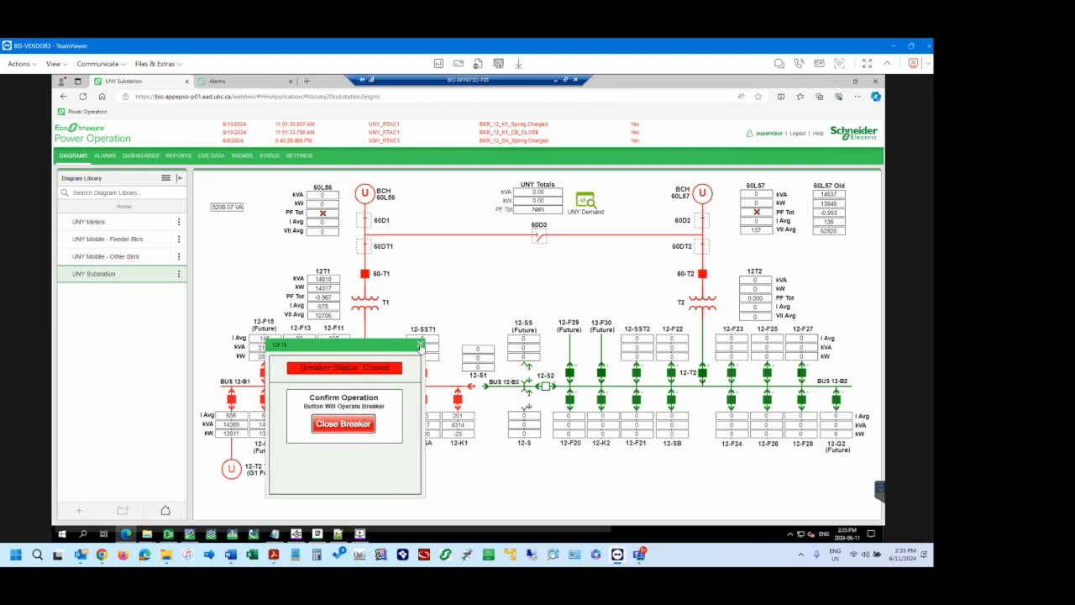
{"action": "left_click", "coordinate": [420, 345]}
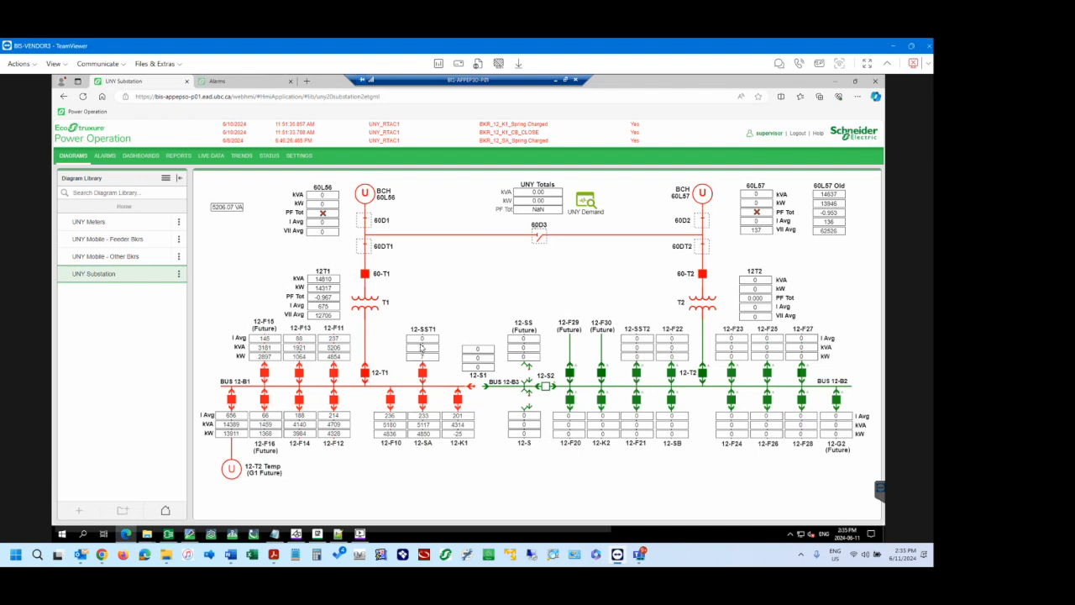
Show the breaker operation choices in the 12-F16 pop-up and move the pop-up clear of the 12-F15 to 12-F11 feeders.
{"action": "left_click", "coordinate": [268, 404]}
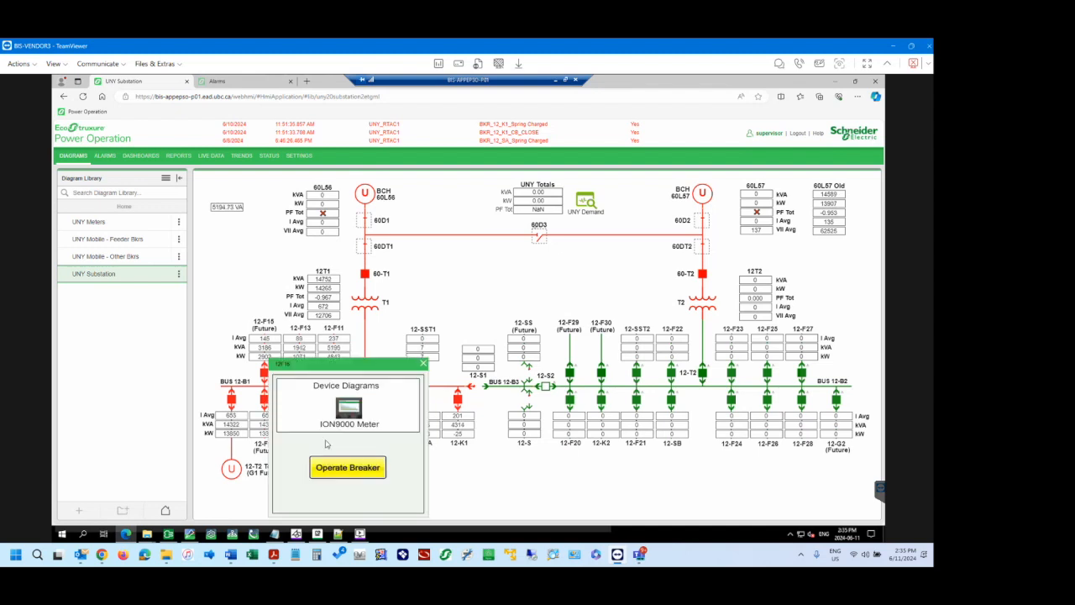
{"action": "left_click", "coordinate": [364, 473]}
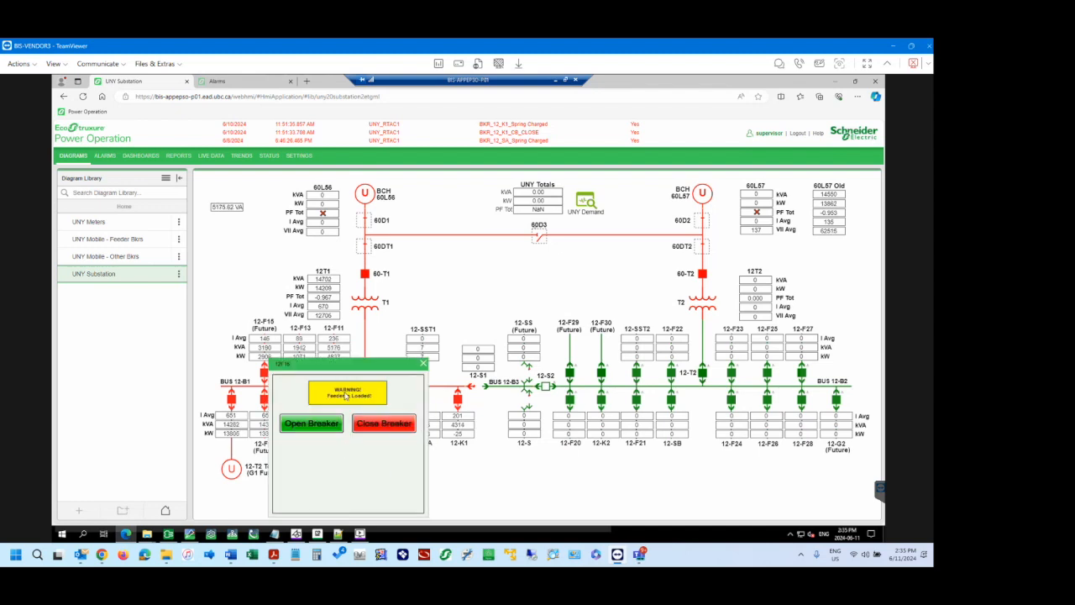
{"action": "left_click_drag", "start_coordinate": [394, 364], "coordinate": [431, 293]}
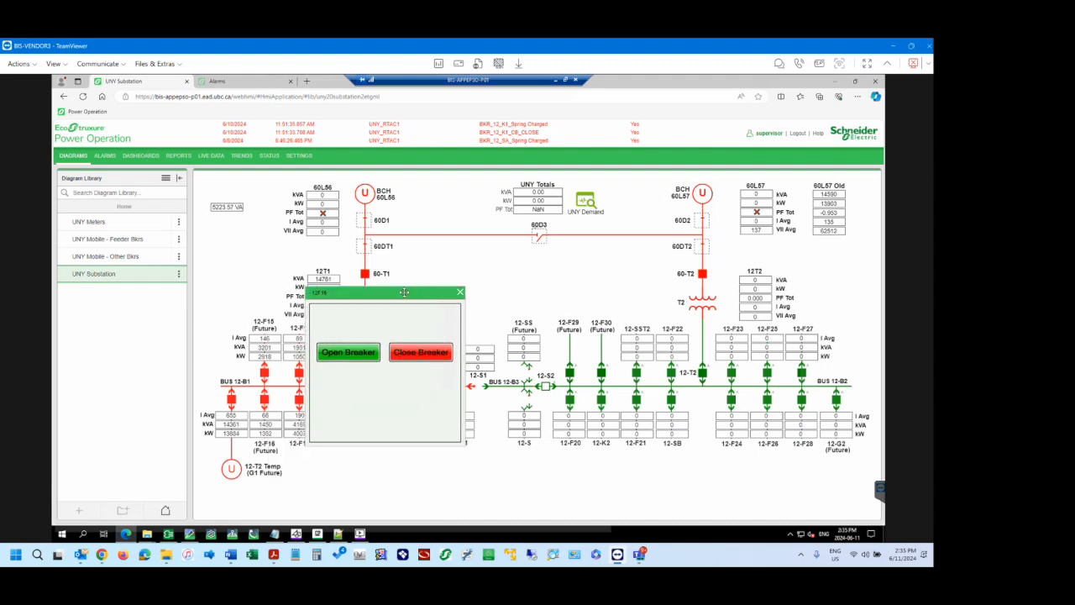
{"action": "left_click_drag", "start_coordinate": [427, 293], "coordinate": [448, 336]}
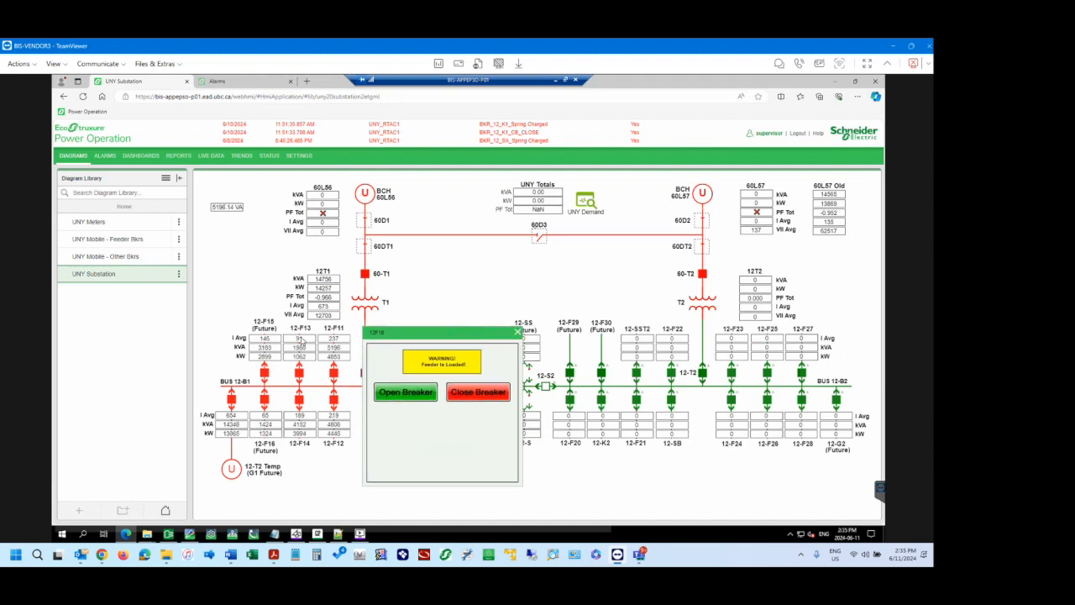
Open the 12-F13 pop-up, place it clear of the 12-F16 one, and show its breaker operation choices.
{"action": "left_click", "coordinate": [301, 340]}
{"action": "left_click_drag", "start_coordinate": [372, 340], "coordinate": [579, 190]}
{"action": "left_click", "coordinate": [593, 291]}
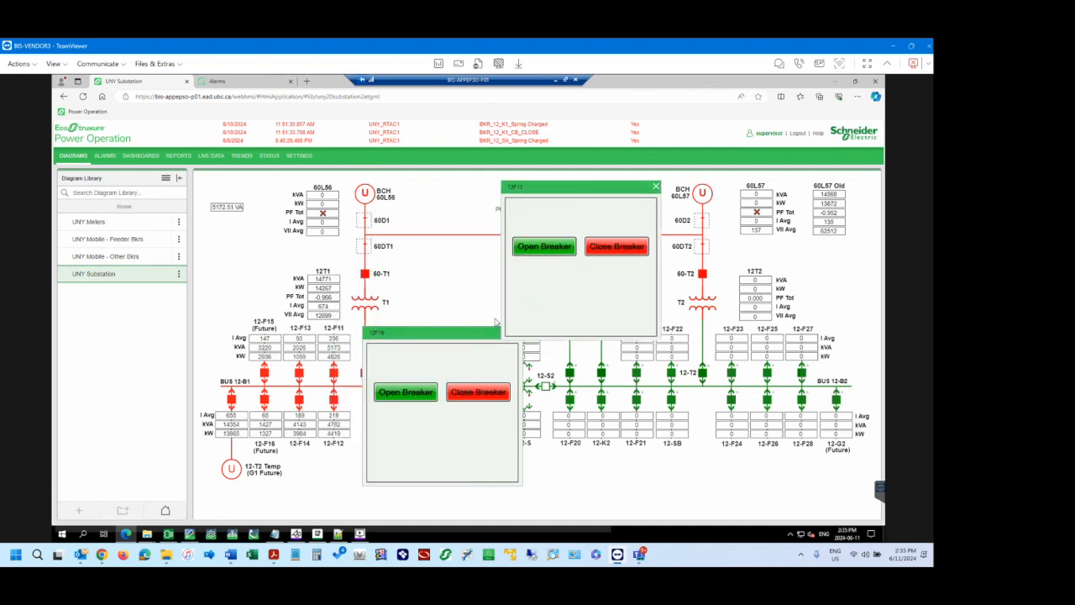
Shift the 12-F16 pop-up slightly, then close both the 12-F13 and 12-F16 pop-ups in the browser diagram.
{"action": "left_click_drag", "start_coordinate": [463, 332], "coordinate": [456, 339]}
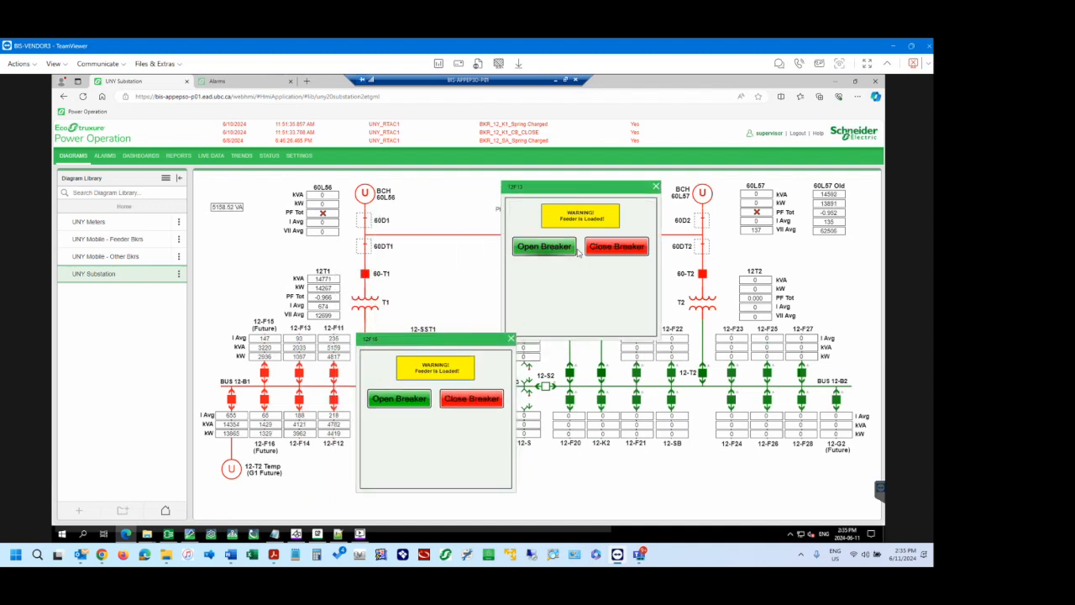
{"action": "left_click", "coordinate": [656, 186]}
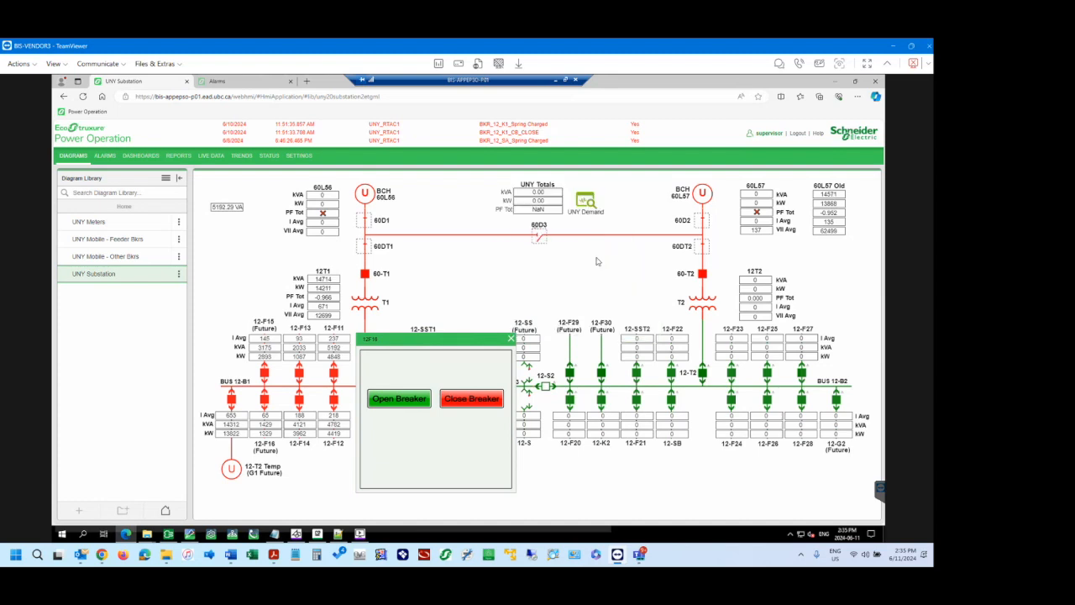
{"action": "left_click", "coordinate": [511, 338]}
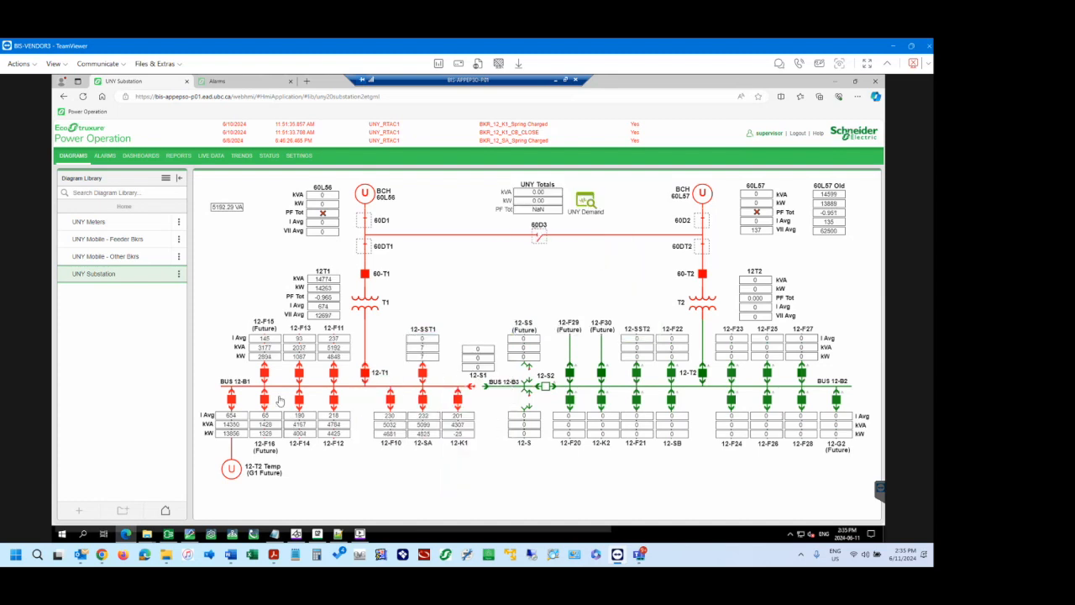
Switch to the 12-F15 pop-up in Graphics Editor, expand its Control layer, and inspect the Control_Close and Control_Open layers' properties.
{"action": "mouse_move", "coordinate": [190, 535]}
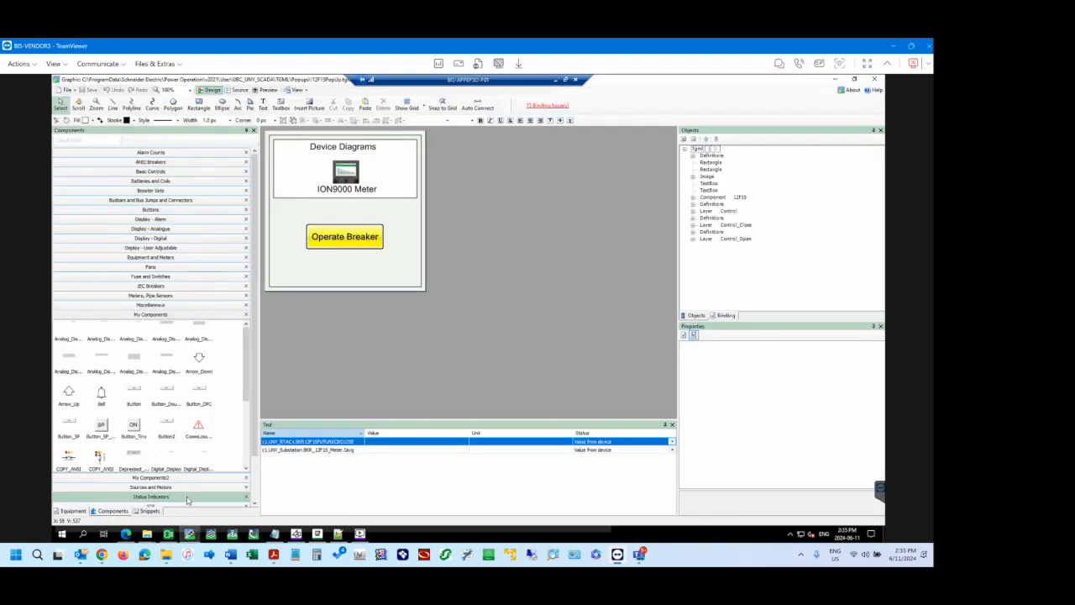
{"action": "left_click", "coordinate": [189, 500]}
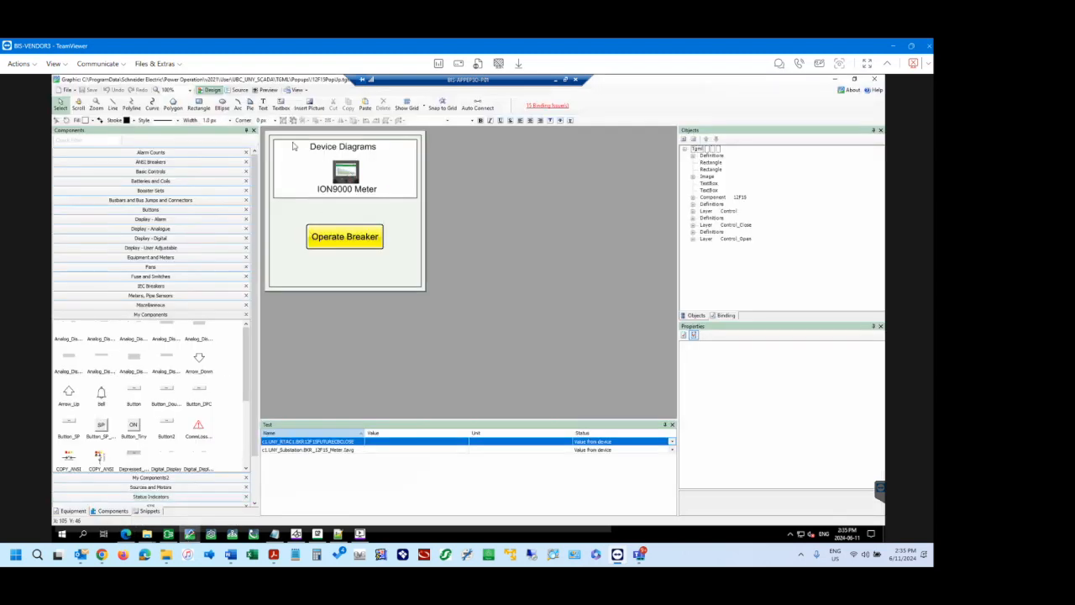
{"action": "left_click", "coordinate": [693, 211]}
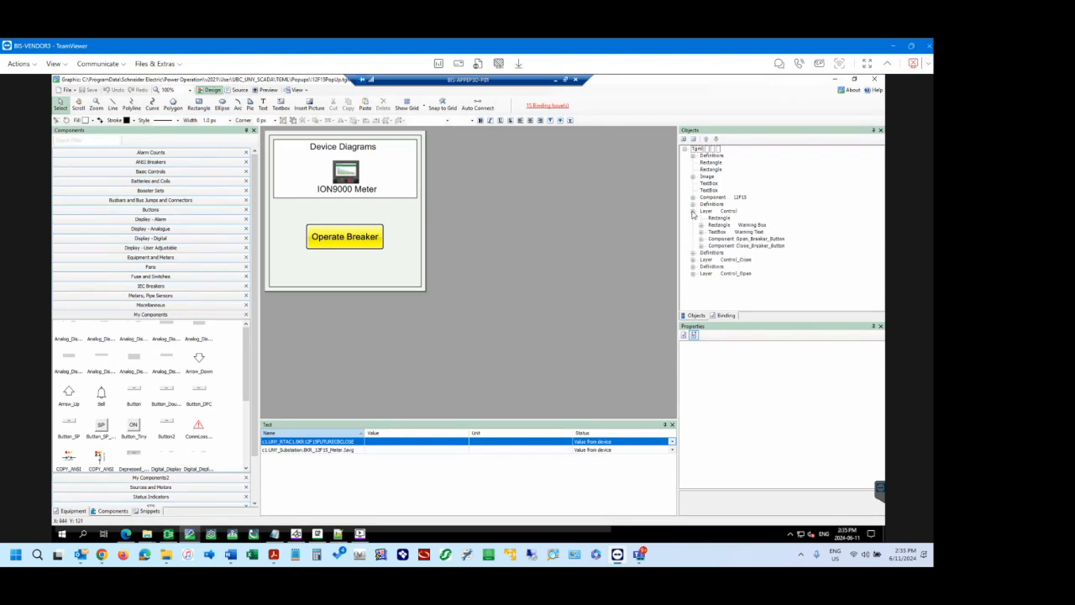
{"action": "left_click", "coordinate": [709, 260]}
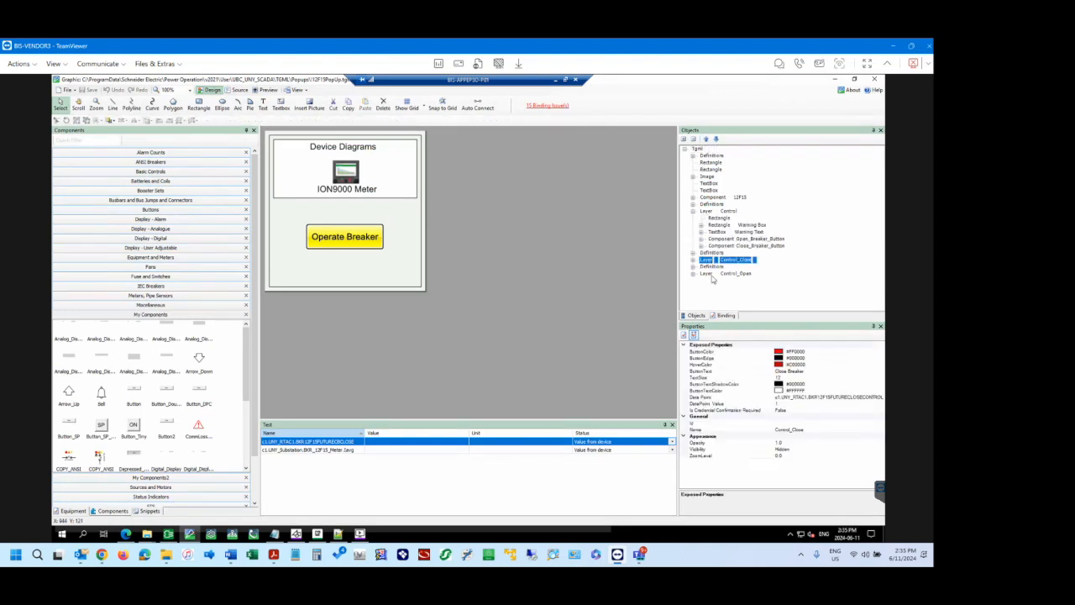
{"action": "left_click", "coordinate": [712, 273]}
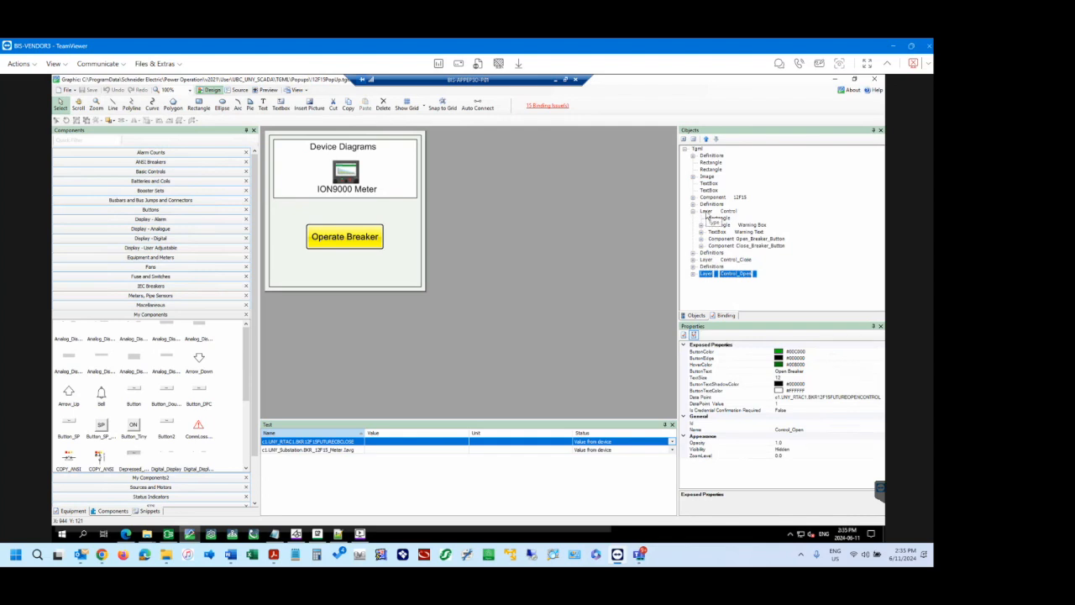
Inspect the Operate Breaker button's properties and compare them with those of the Control, Control_Close and Control_Open layers.
{"action": "left_click", "coordinate": [366, 237]}
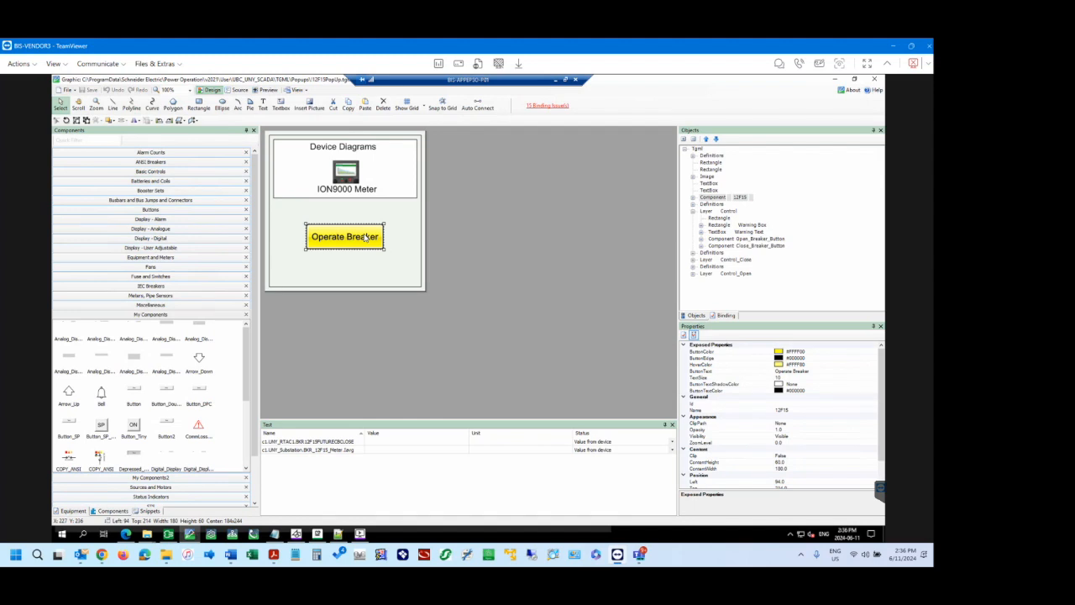
{"action": "left_click", "coordinate": [712, 260]}
{"action": "left_click", "coordinate": [711, 211]}
{"action": "left_click", "coordinate": [712, 260]}
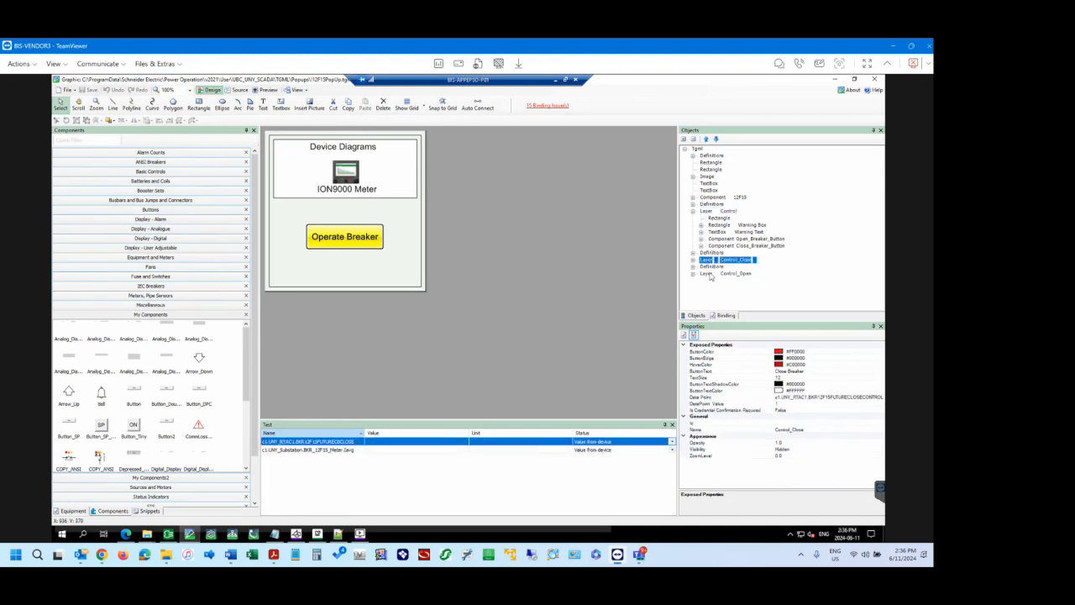
{"action": "left_click", "coordinate": [713, 274]}
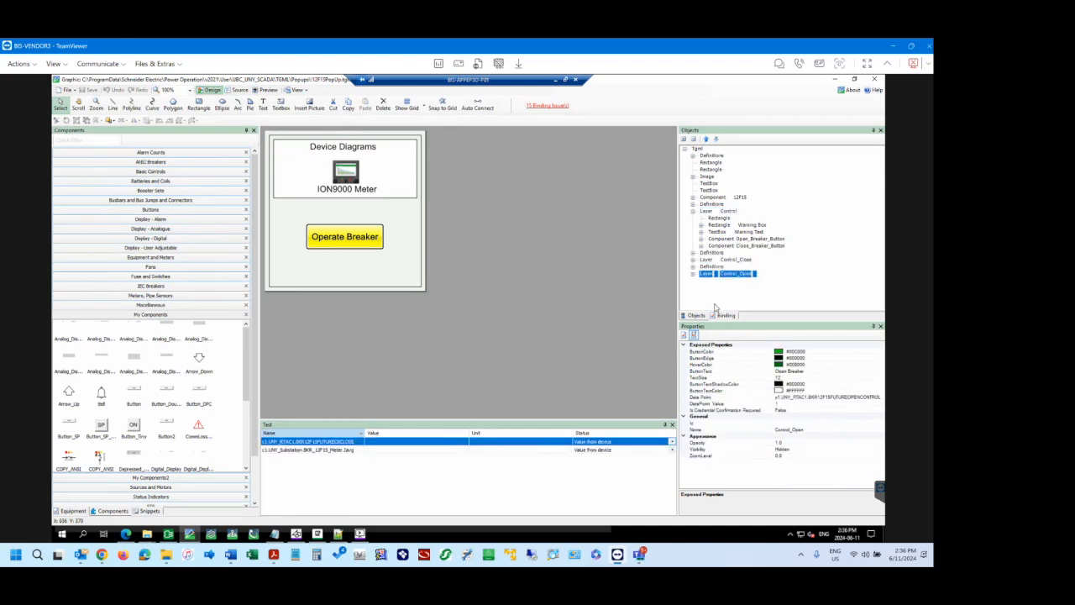
Bring up the pop-up's layer list, toggle the Control layer's visibility, and leave it visible as the layer to edit.
{"action": "left_click", "coordinate": [298, 89]}
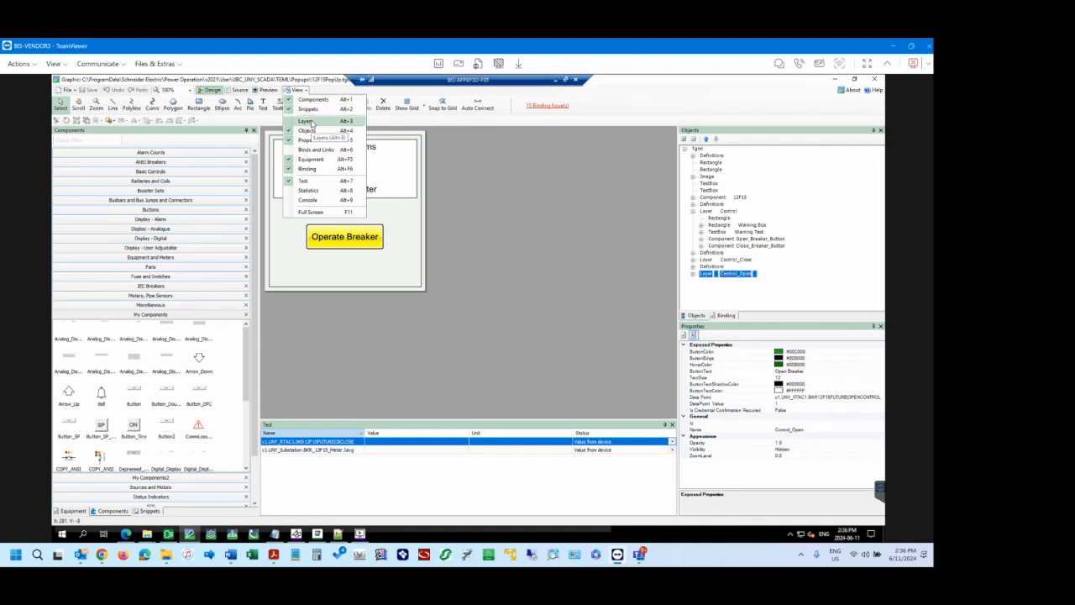
{"action": "left_click", "coordinate": [306, 122]}
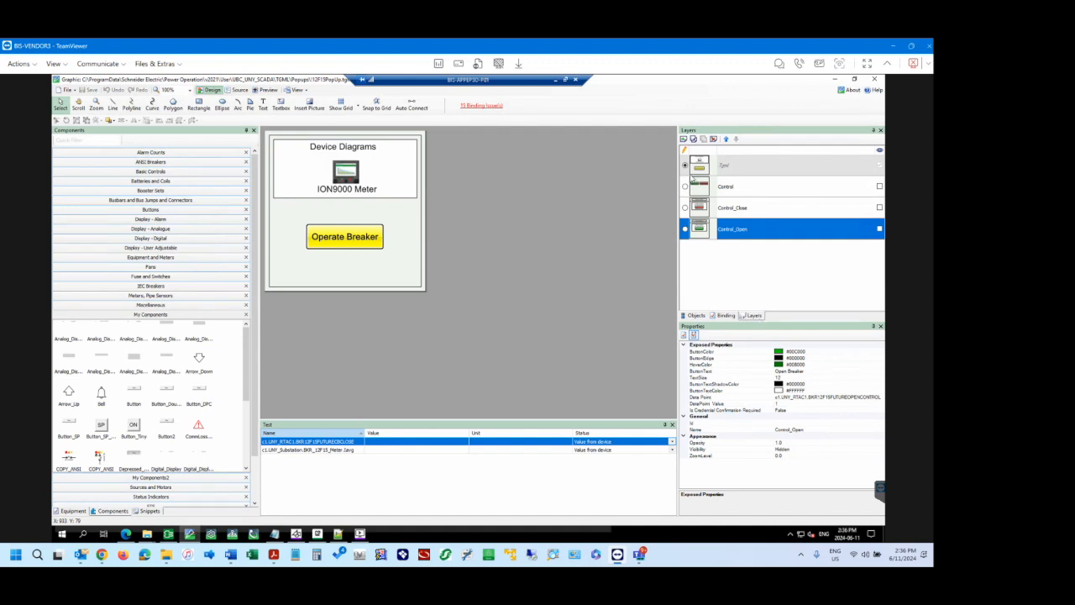
{"action": "left_click", "coordinate": [880, 187]}
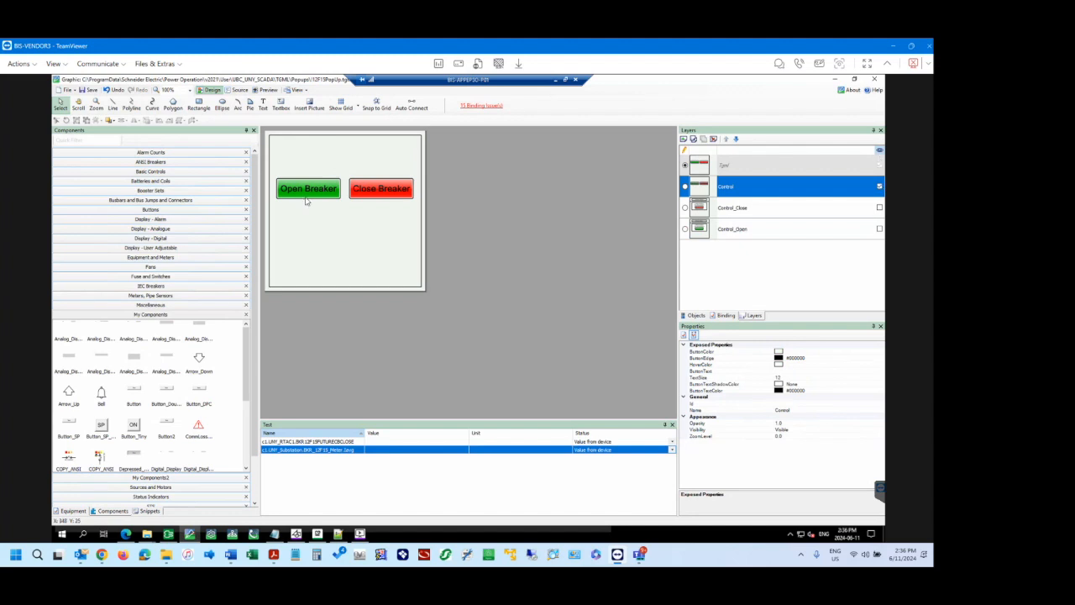
{"action": "left_click", "coordinate": [879, 187]}
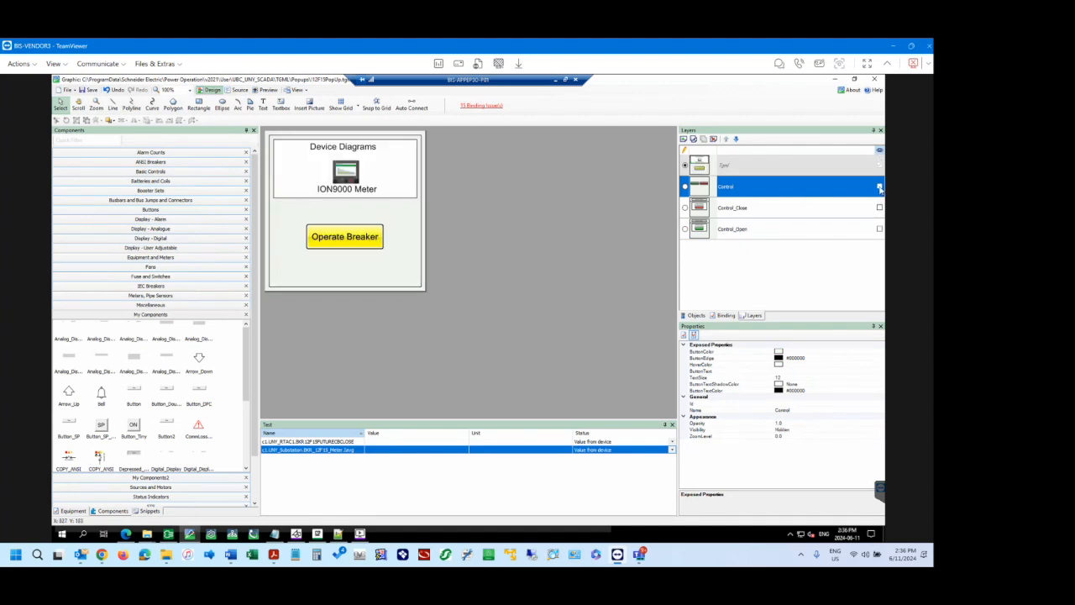
{"action": "left_click", "coordinate": [880, 186]}
{"action": "left_click", "coordinate": [880, 186]}
{"action": "left_click", "coordinate": [879, 186]}
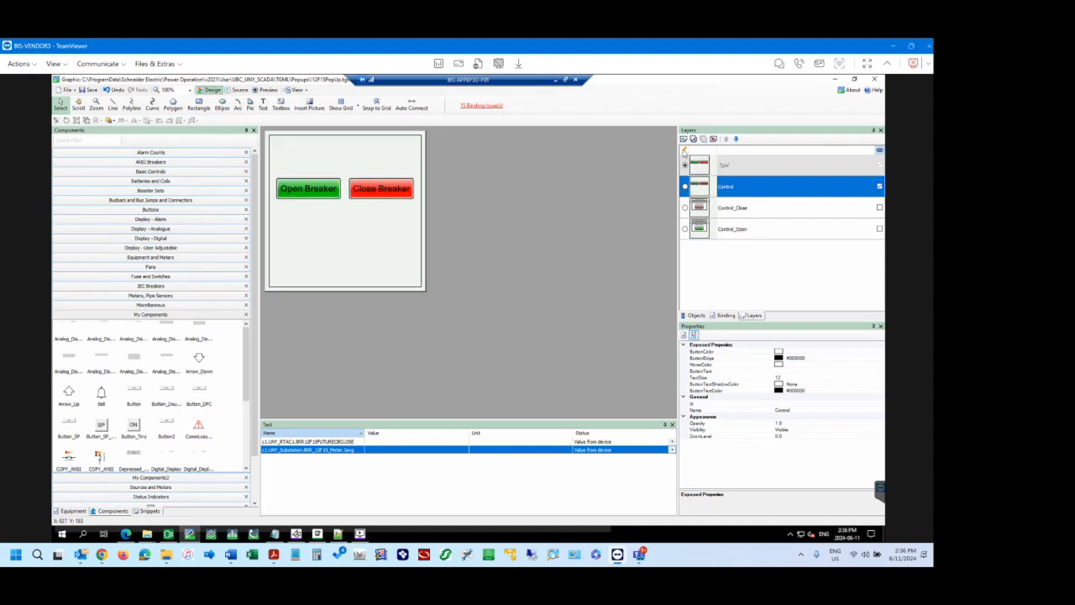
{"action": "left_click", "coordinate": [686, 188]}
Locate the Open Breaker button in the object tree and expand its component to show its contents.
{"action": "left_click", "coordinate": [695, 316]}
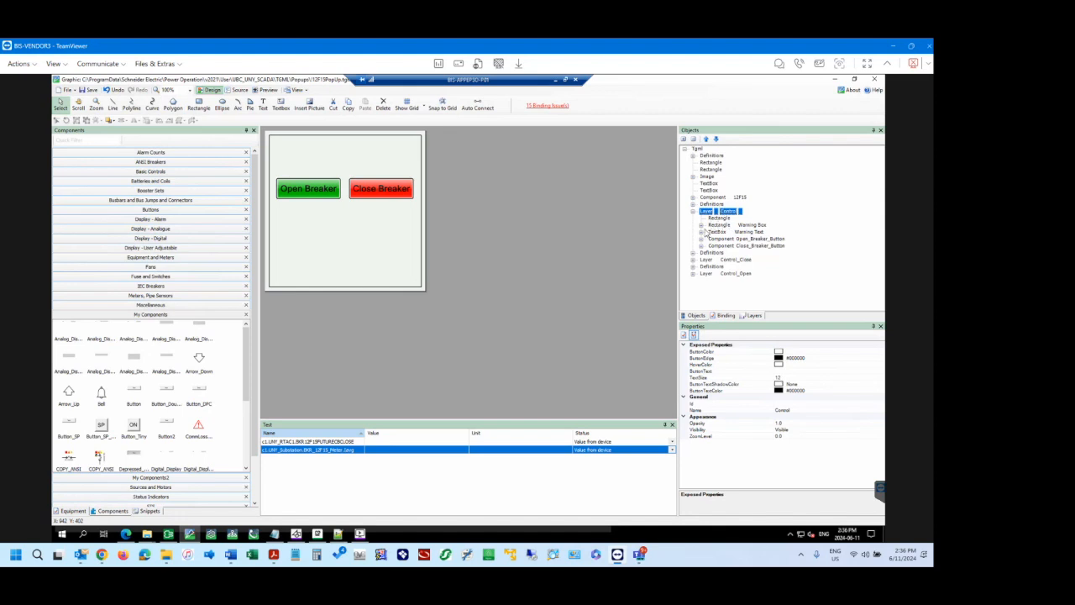
{"action": "left_click", "coordinate": [301, 189]}
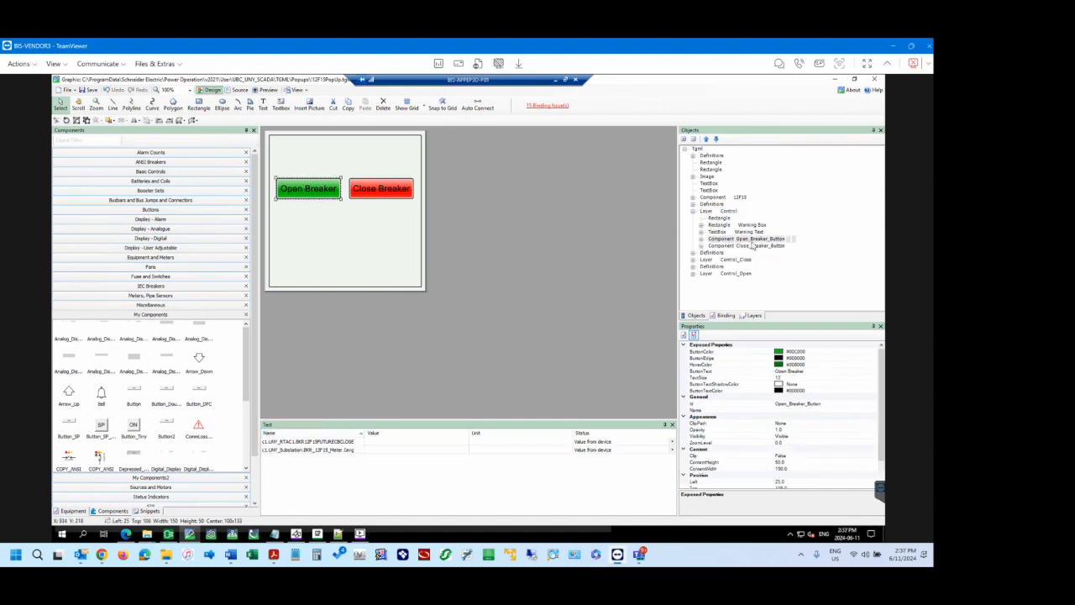
{"action": "left_click", "coordinate": [702, 239]}
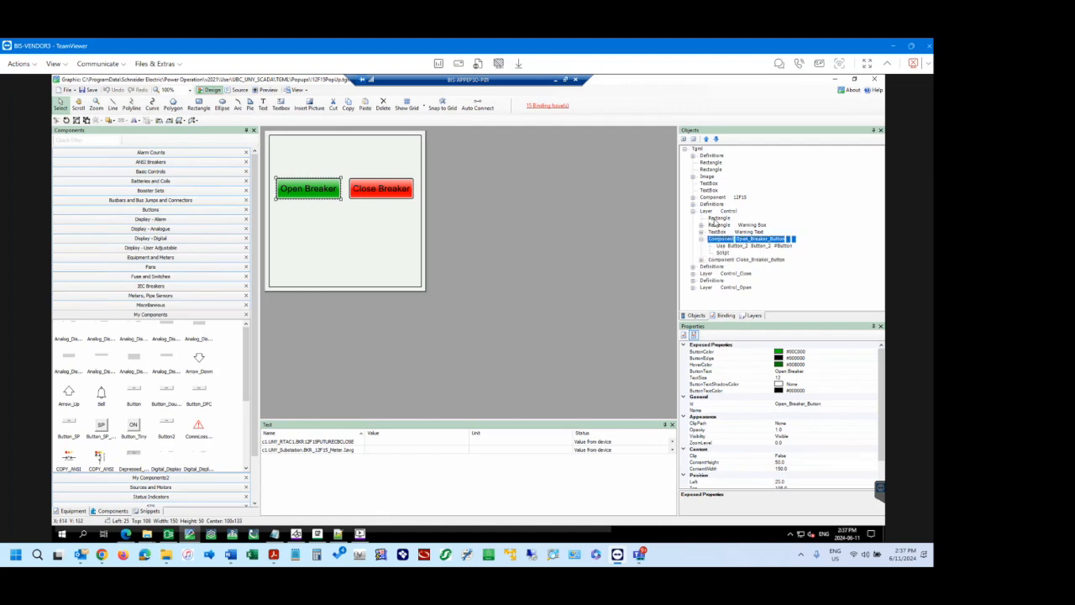
Expand the Warning Box rectangle in the Control layer and inspect the properties of its Animate element and the binding beneath it.
{"action": "left_click", "coordinate": [721, 225]}
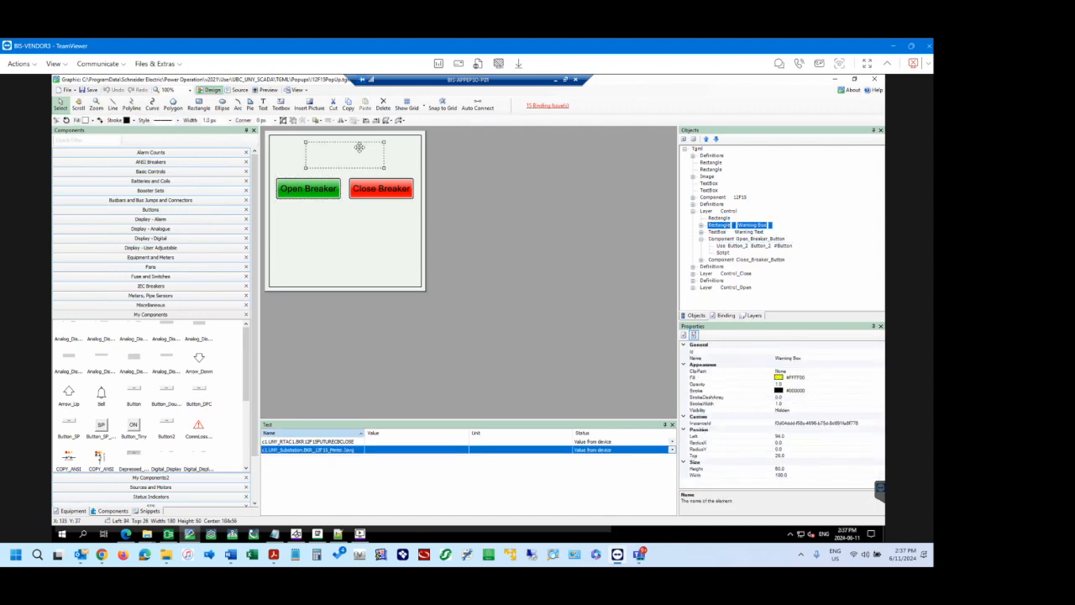
{"action": "left_click", "coordinate": [701, 225]}
{"action": "left_click", "coordinate": [710, 232]}
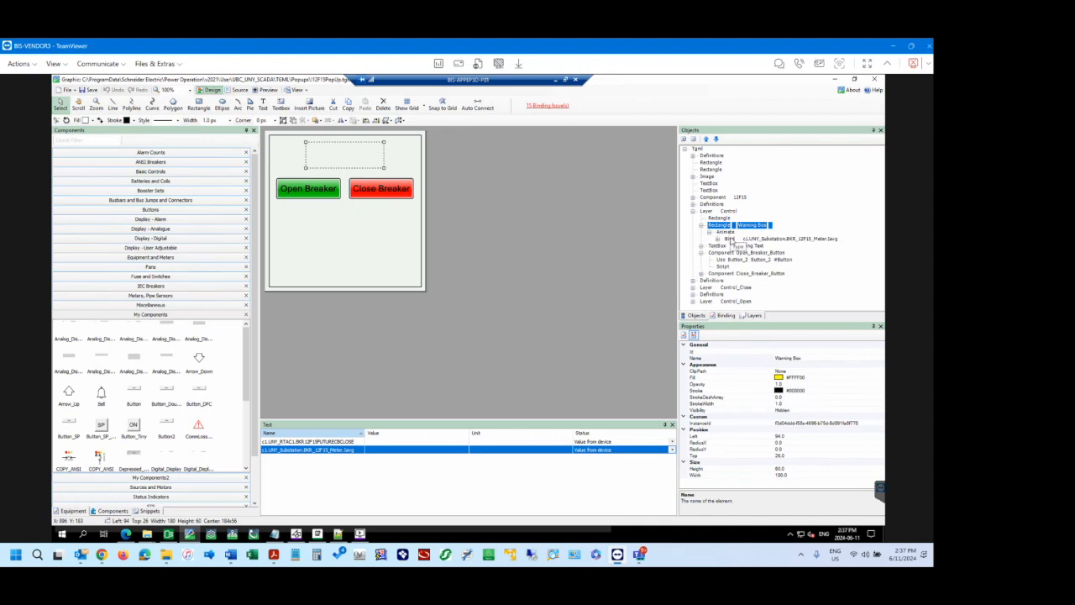
{"action": "left_click", "coordinate": [731, 239]}
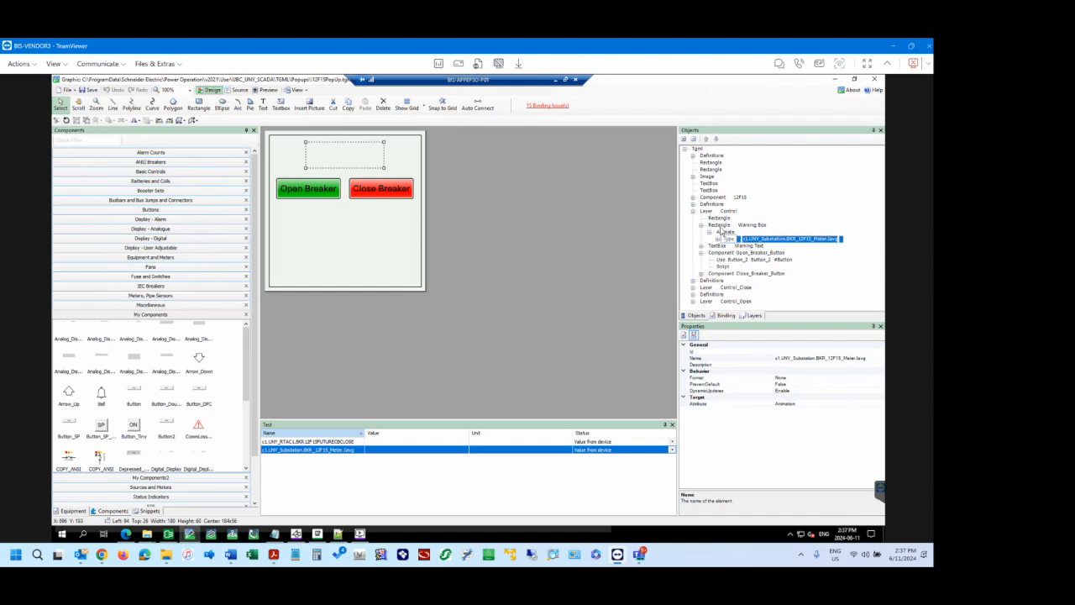
{"action": "left_click", "coordinate": [720, 228]}
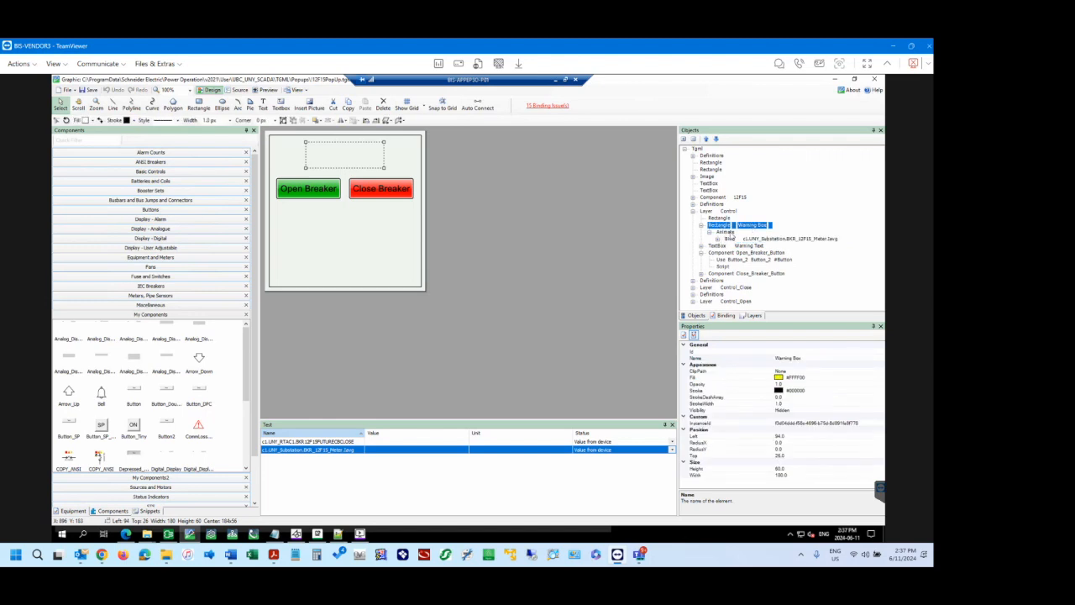
{"action": "left_click", "coordinate": [727, 233]}
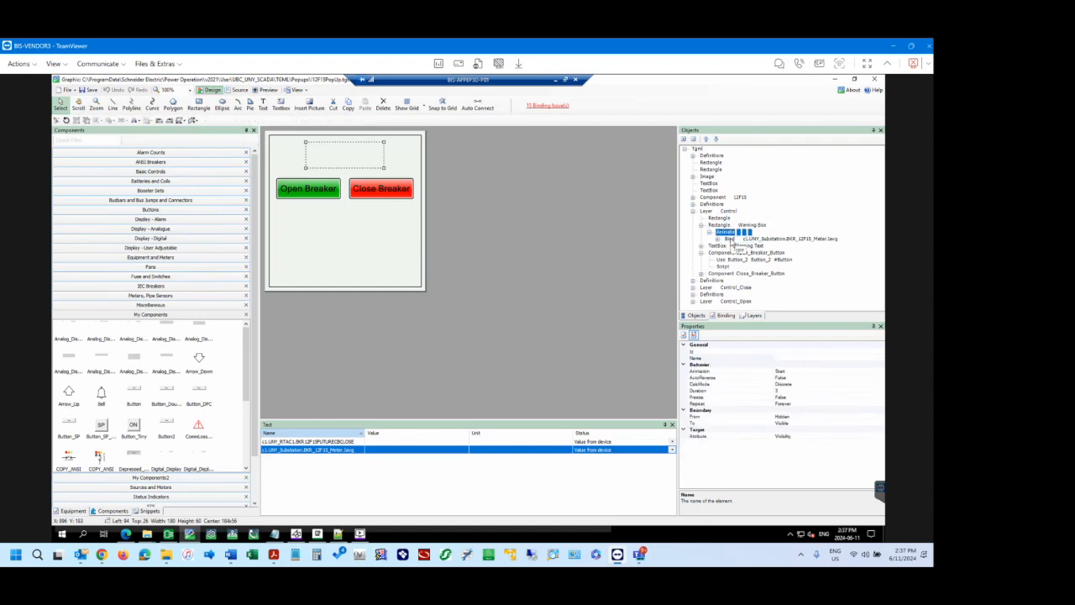
{"action": "left_click", "coordinate": [730, 239]}
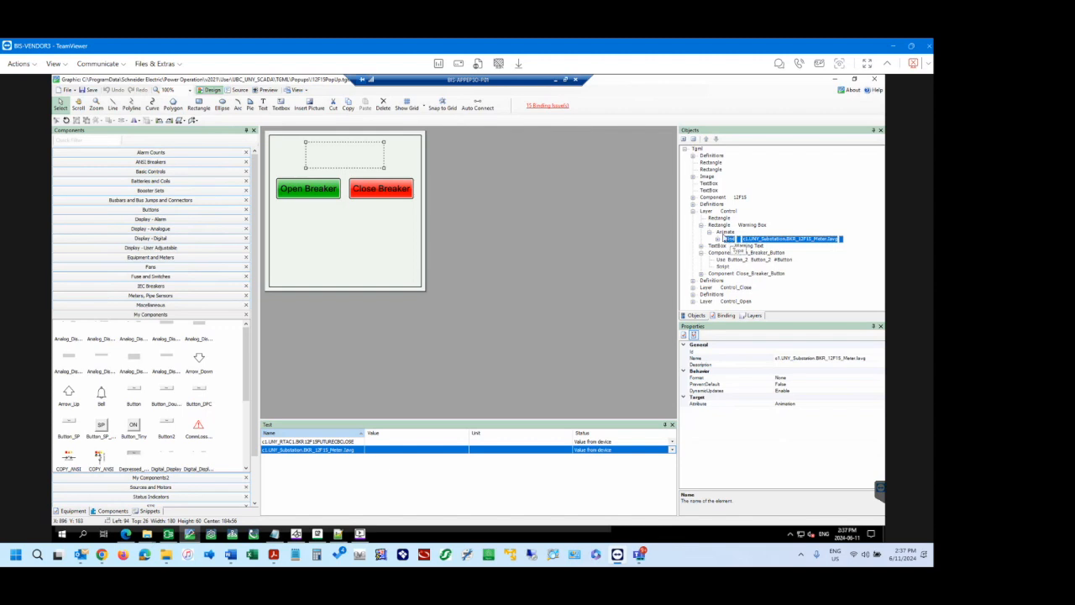
Expand the Warning Box binding to list its value conversions and examine the full data point name it uses.
{"action": "double_click", "coordinate": [729, 240]}
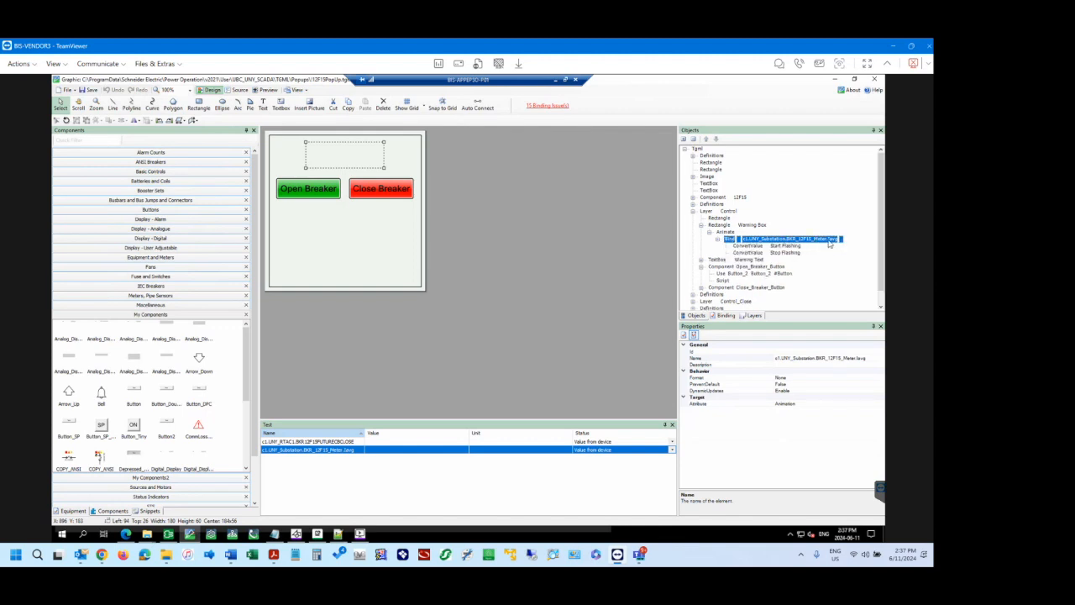
{"action": "left_click", "coordinate": [843, 359]}
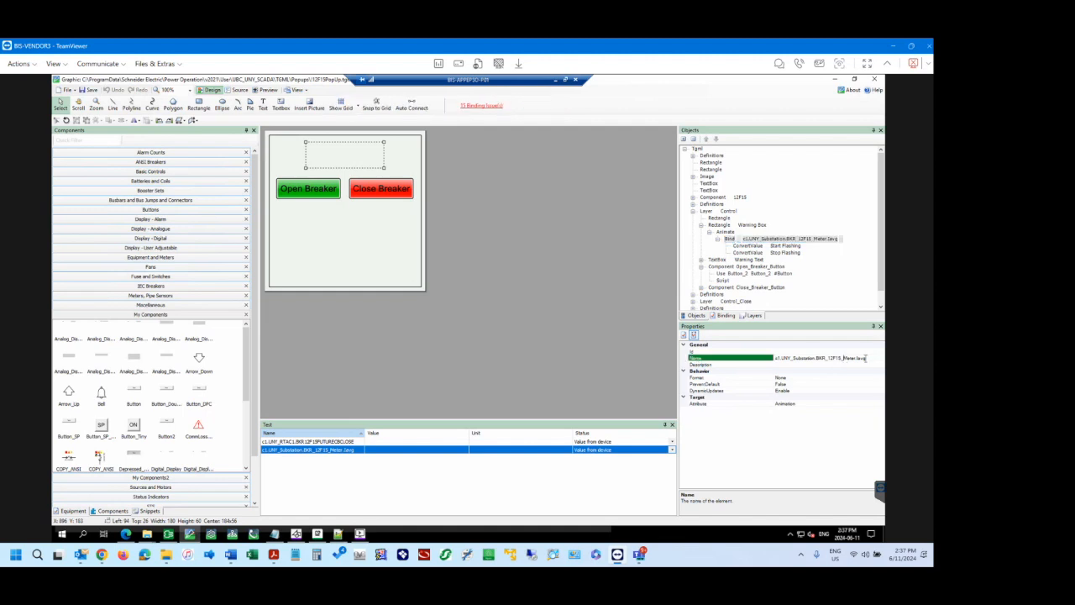
{"action": "left_click_drag", "start_coordinate": [868, 357], "coordinate": [781, 357]}
{"action": "left_click", "coordinate": [812, 358]}
Examine the signal thresholds of the Warning Box's Start Flashing and Stop Flashing value conversions.
{"action": "left_click", "coordinate": [746, 247]}
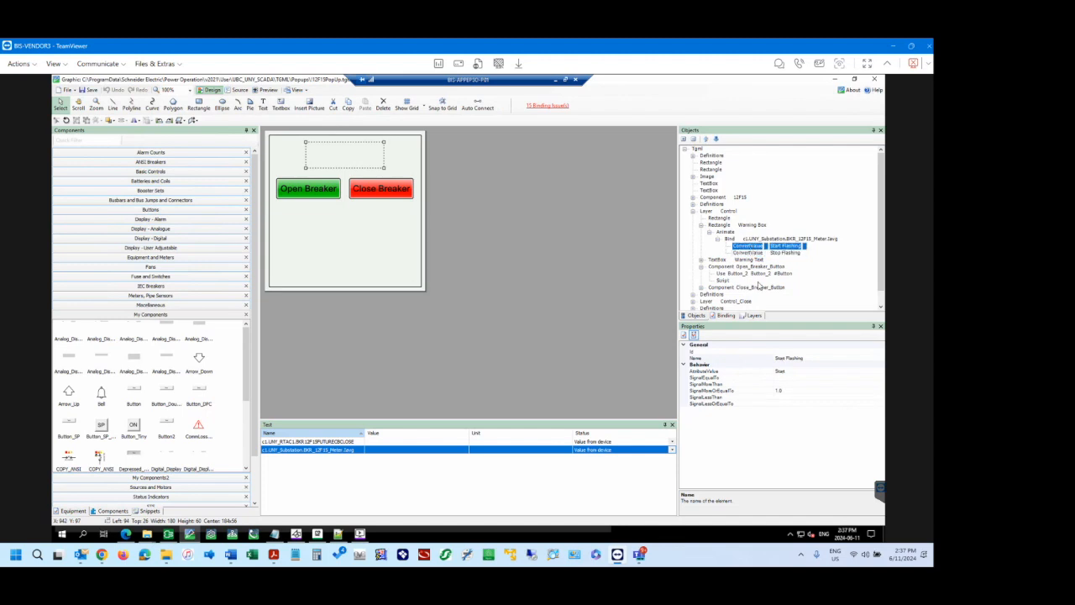
{"action": "left_click", "coordinate": [786, 390]}
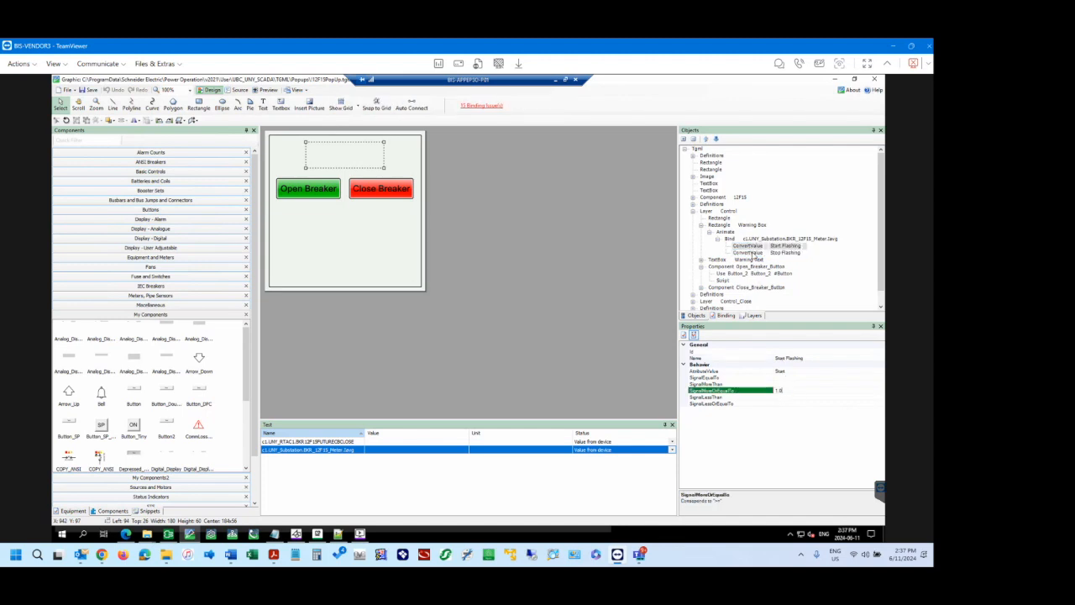
{"action": "left_click", "coordinate": [754, 252]}
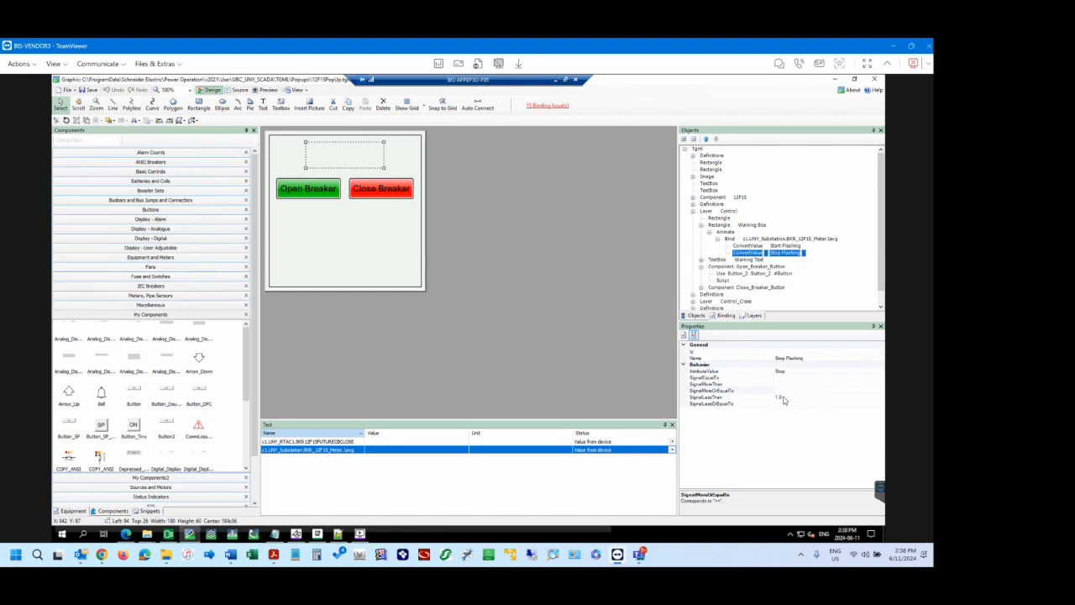
{"action": "left_click", "coordinate": [749, 246]}
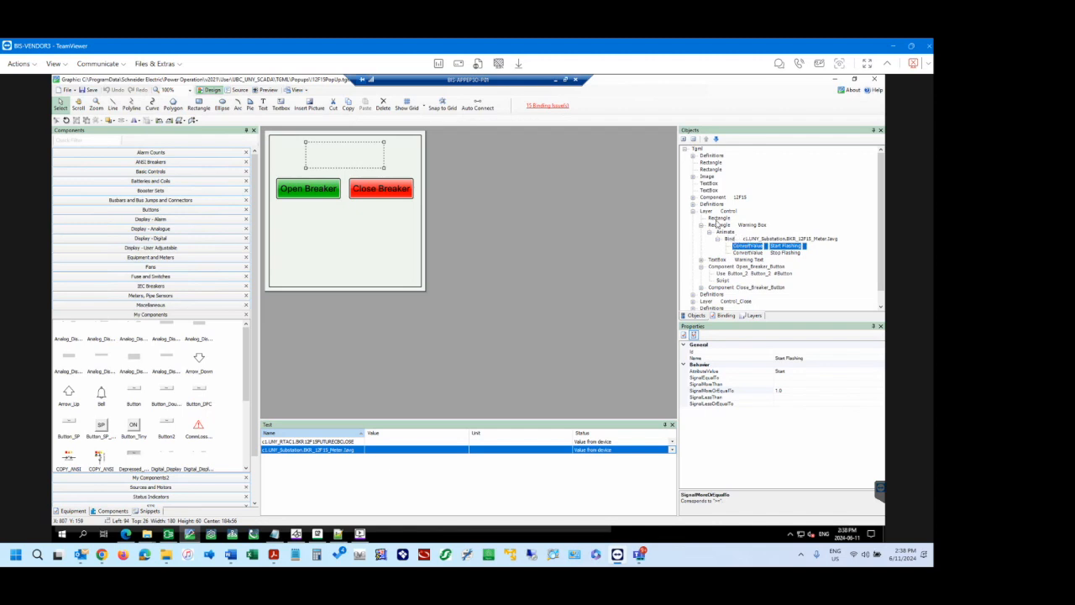
Inspect the Warning Text text box and expand its animation and binding down to the value conversions.
{"action": "left_click", "coordinate": [717, 260]}
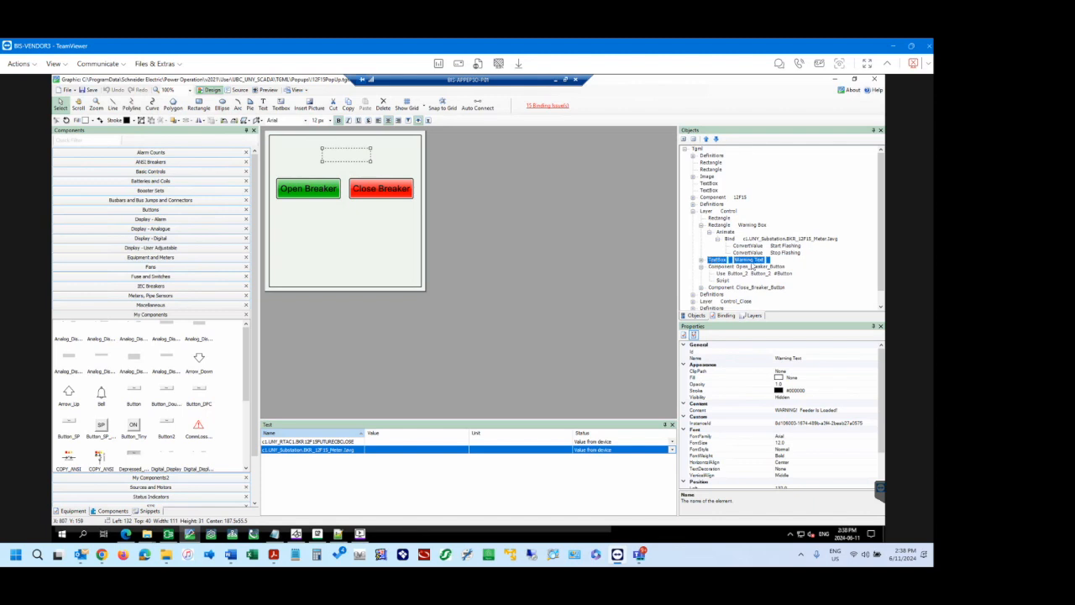
{"action": "left_click", "coordinate": [701, 260]}
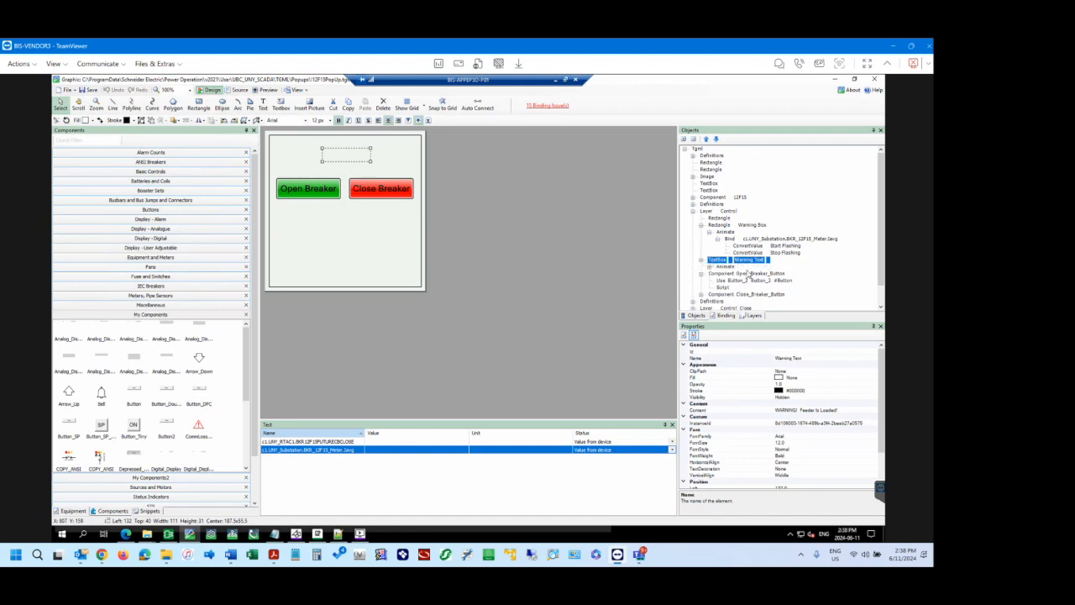
{"action": "left_click", "coordinate": [710, 266]}
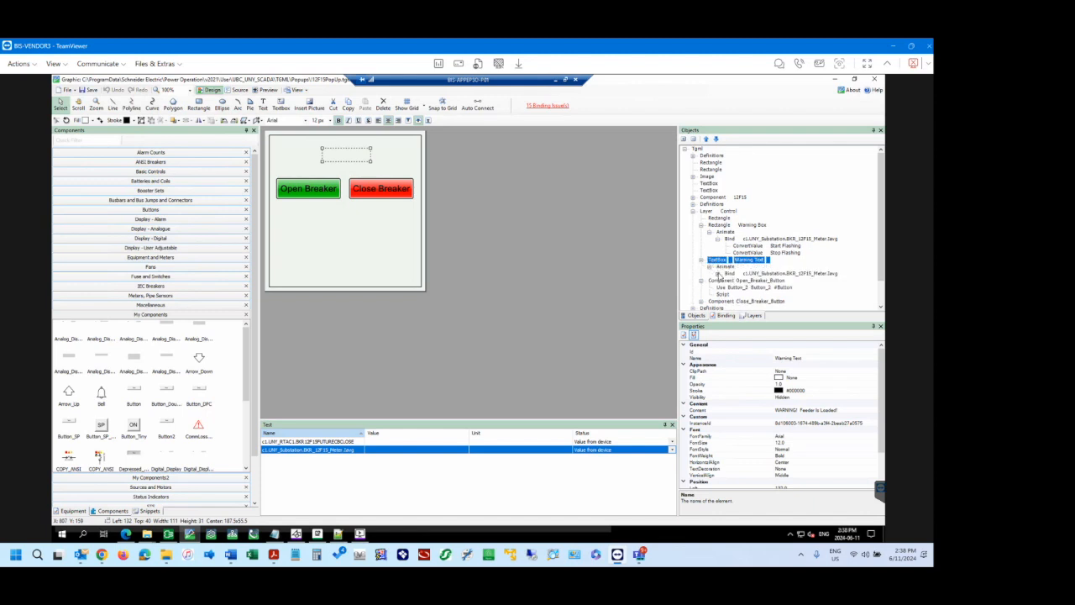
{"action": "left_click", "coordinate": [717, 274]}
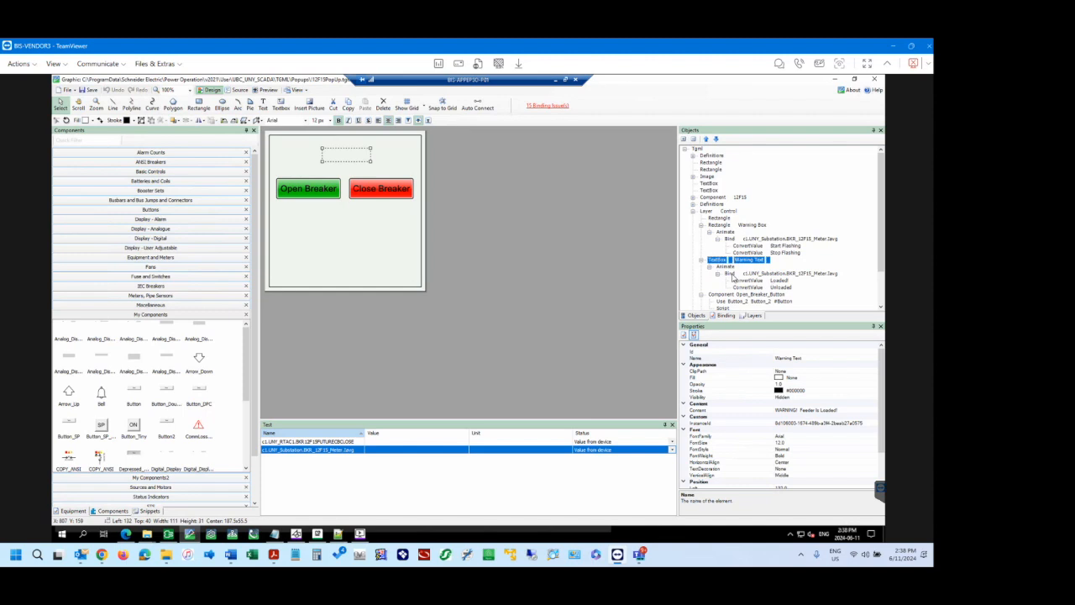
Examine the signal thresholds of the Warning Text's Loaded and Unloaded value conversions.
{"action": "left_click", "coordinate": [733, 274]}
{"action": "left_click", "coordinate": [747, 281]}
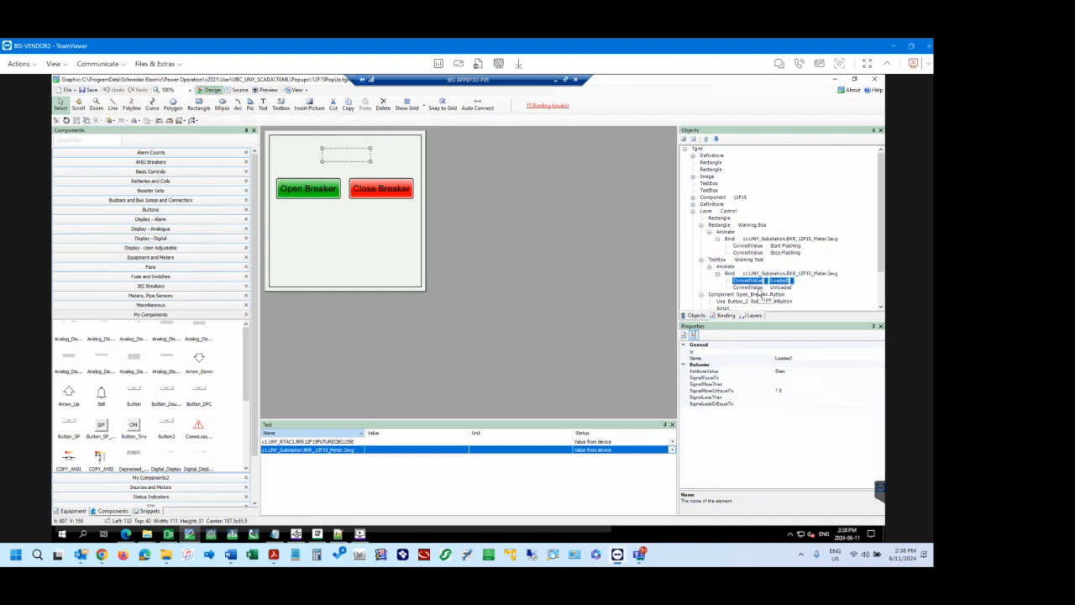
{"action": "left_click", "coordinate": [759, 288]}
{"action": "left_click", "coordinate": [749, 282]}
Inspect the content property of the Warning Text text box and review the remaining objects beneath it.
{"action": "left_click", "coordinate": [722, 261]}
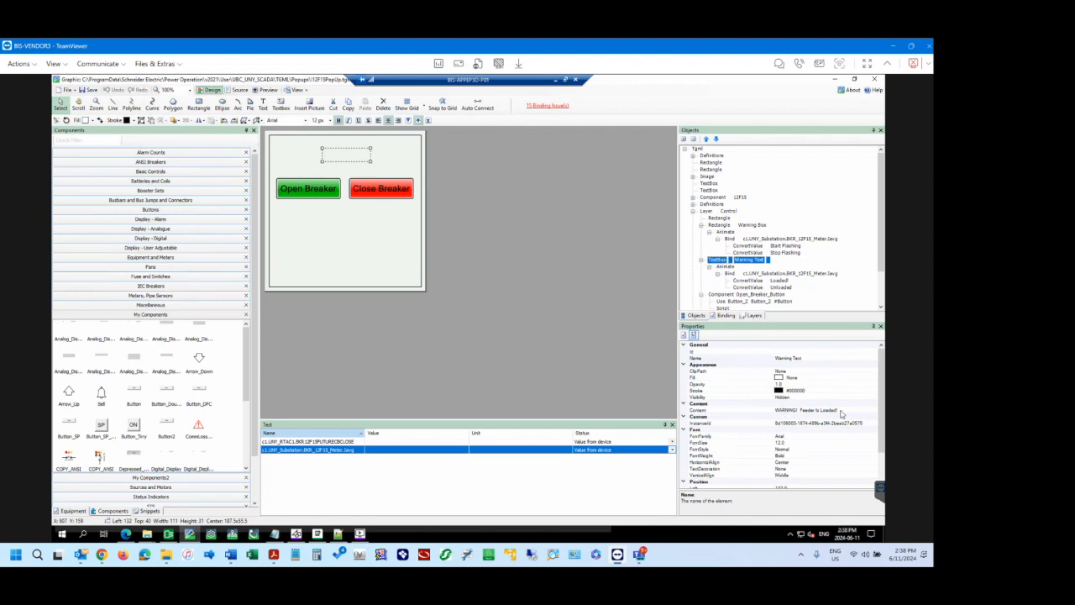
{"action": "left_click", "coordinate": [845, 410]}
{"action": "left_click", "coordinate": [778, 409]}
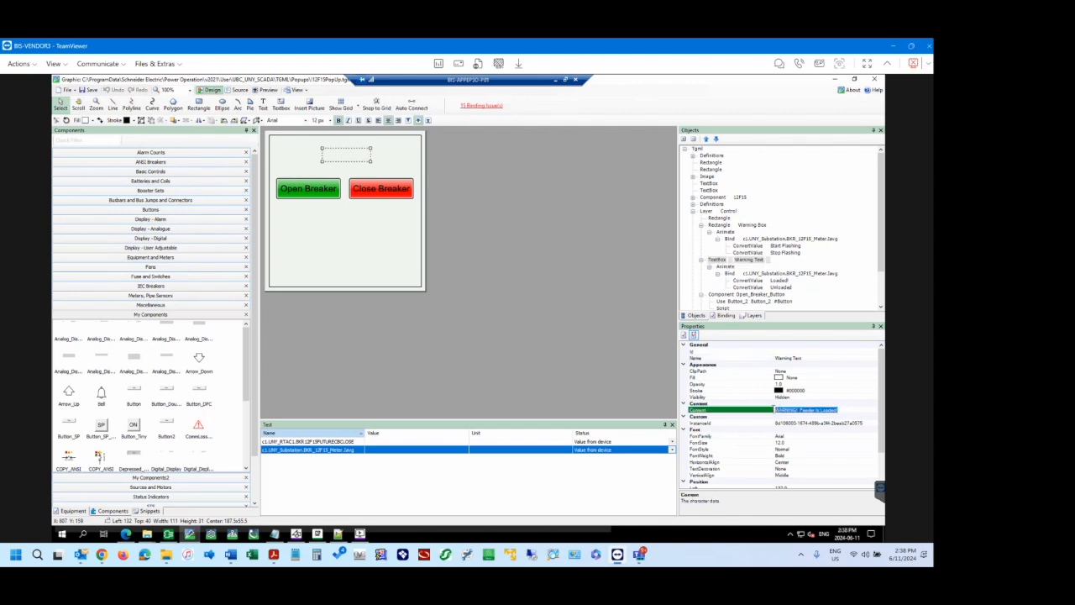
{"action": "left_click", "coordinate": [815, 411]}
{"action": "left_click", "coordinate": [723, 261]}
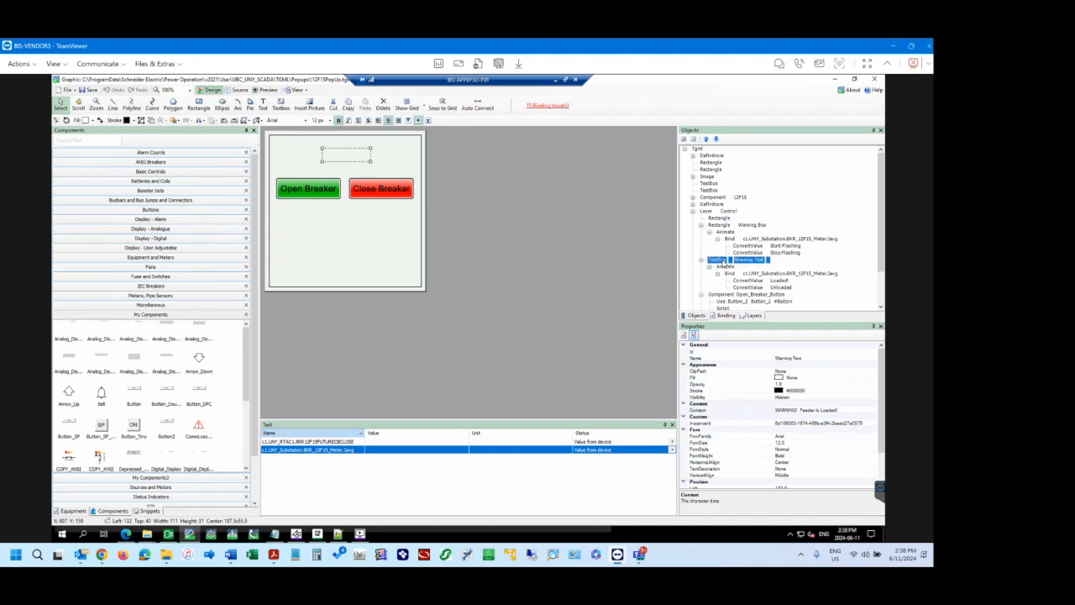
{"action": "scroll", "coordinate": [724, 262], "scroll_direction": "down", "scroll_amount": 2}
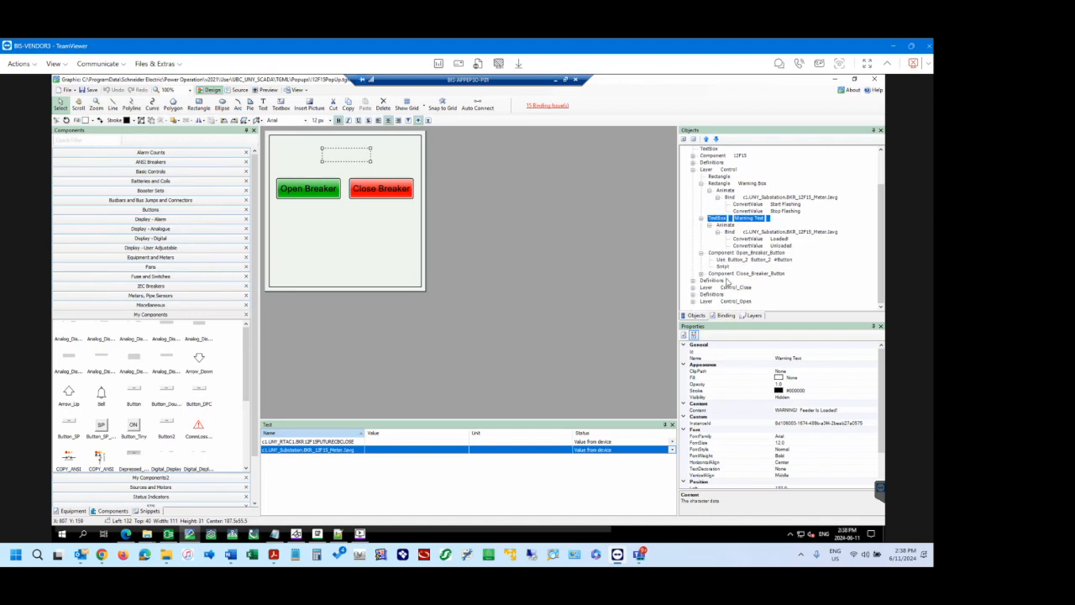
Show the Control_Close and Control_Open layers, toggling Control_Close and Control off and on to compare how the layers stack.
{"action": "left_click", "coordinate": [753, 316]}
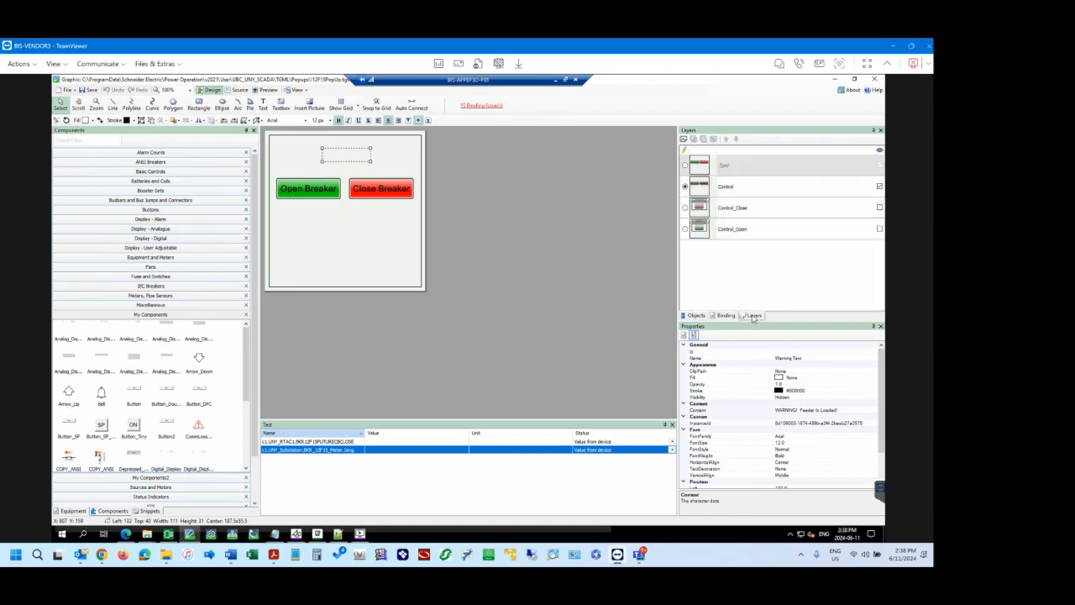
{"action": "left_click", "coordinate": [879, 208]}
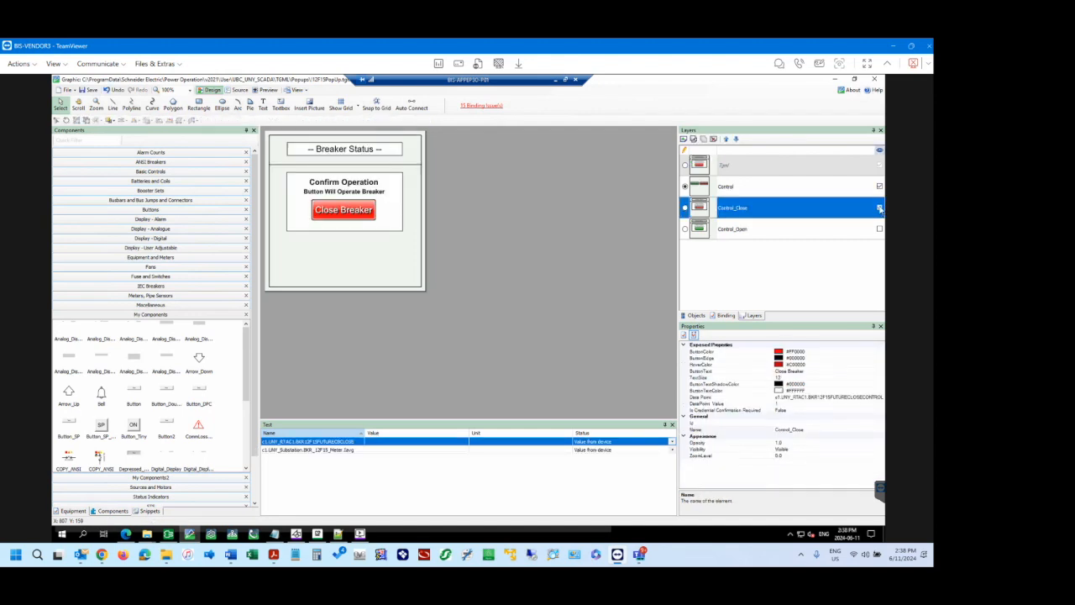
{"action": "left_click", "coordinate": [879, 229]}
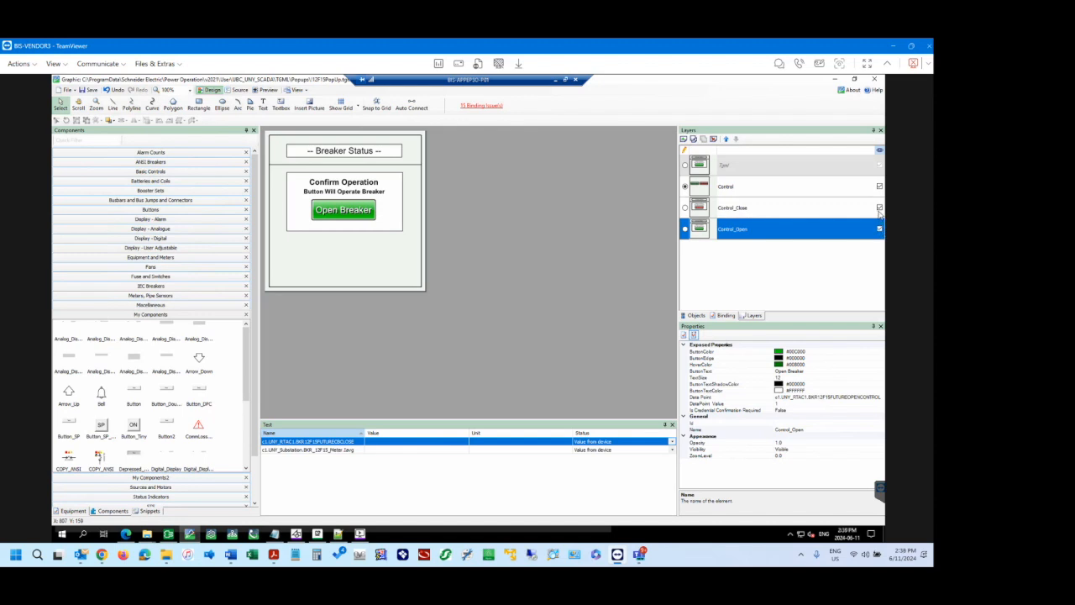
{"action": "left_click", "coordinate": [880, 208]}
{"action": "left_click", "coordinate": [879, 186]}
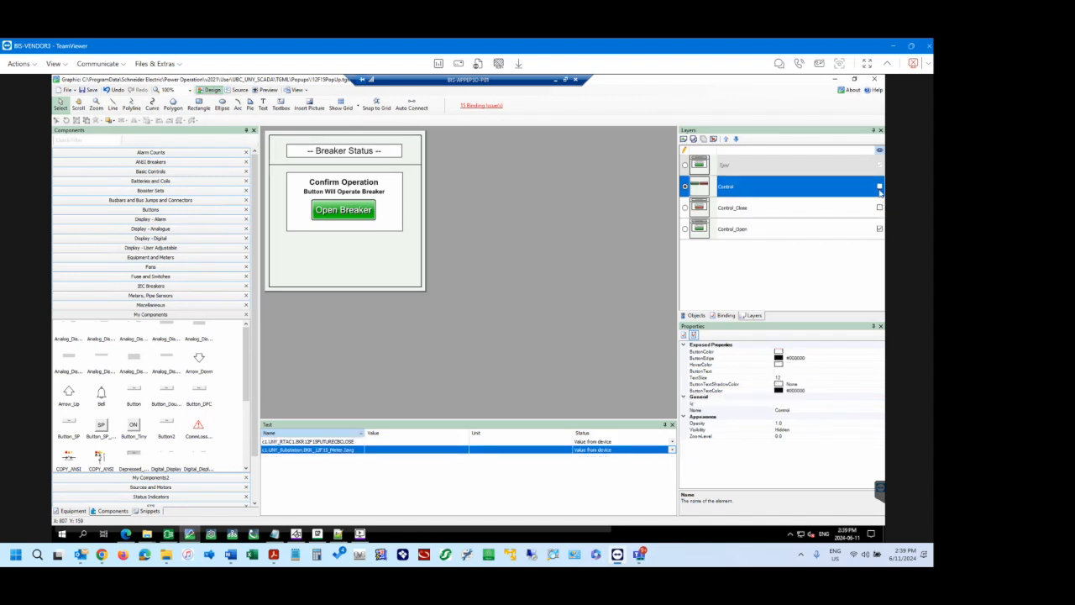
{"action": "left_click", "coordinate": [879, 187]}
{"action": "left_click", "coordinate": [880, 208]}
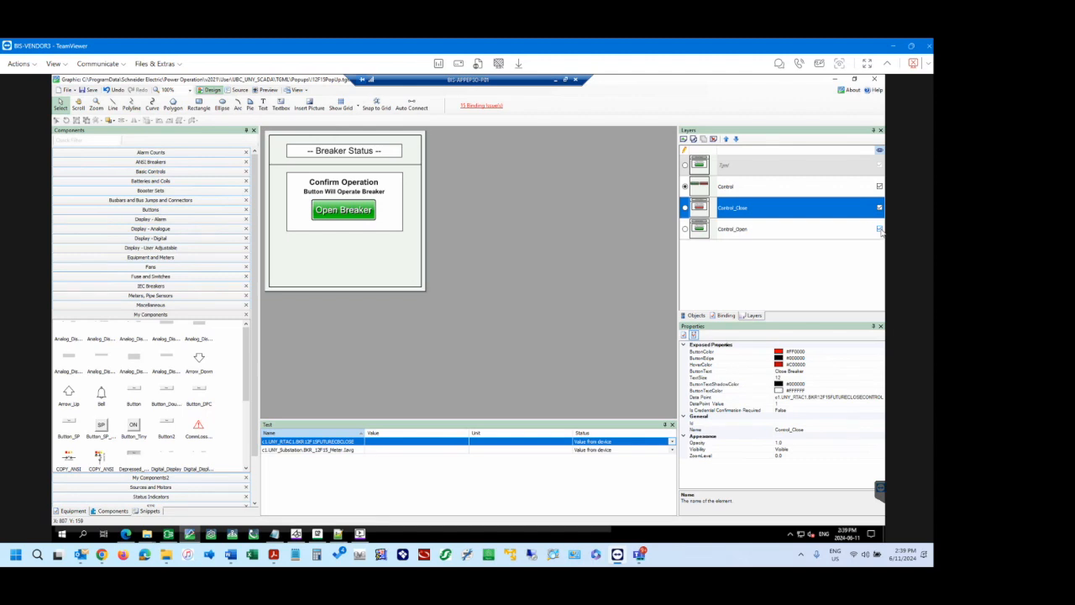
Hide the Control_Open, Control_Close and Control layers and make the root Tgml layer active.
{"action": "left_click", "coordinate": [880, 228]}
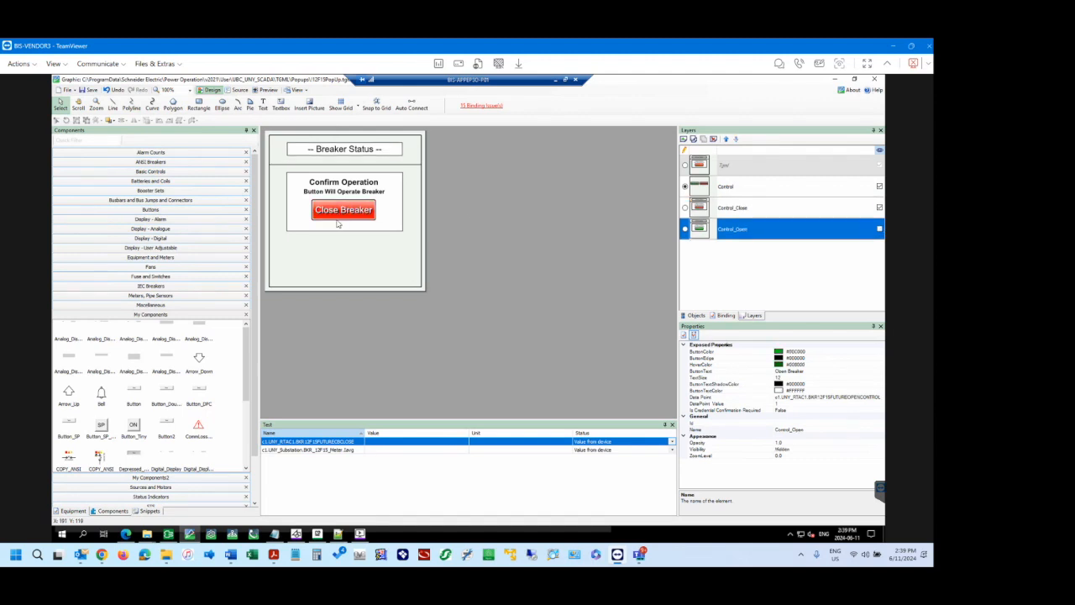
{"action": "left_click", "coordinate": [879, 207]}
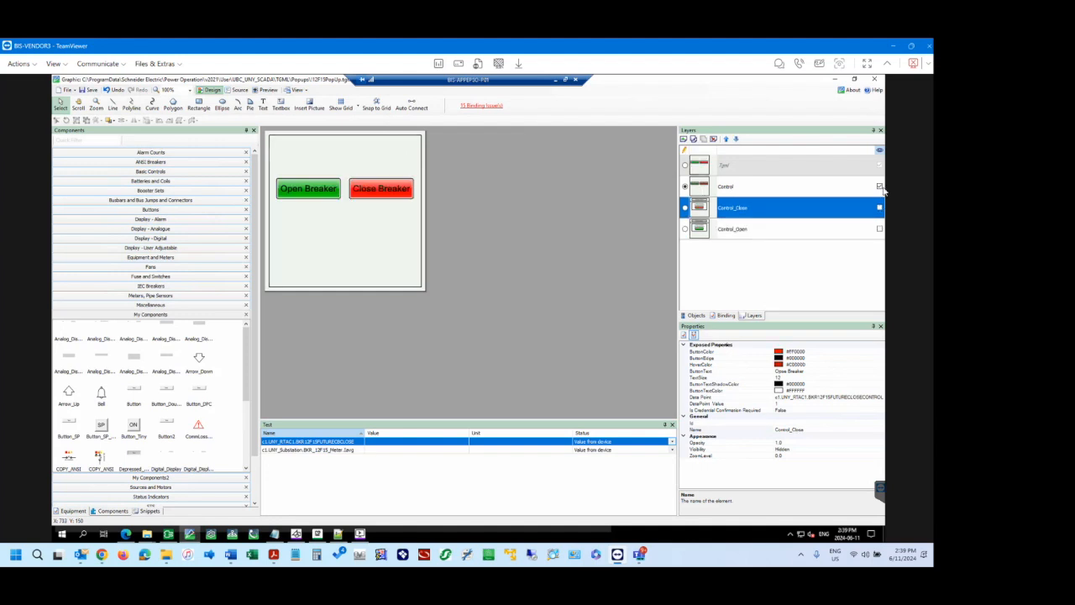
{"action": "left_click", "coordinate": [880, 187]}
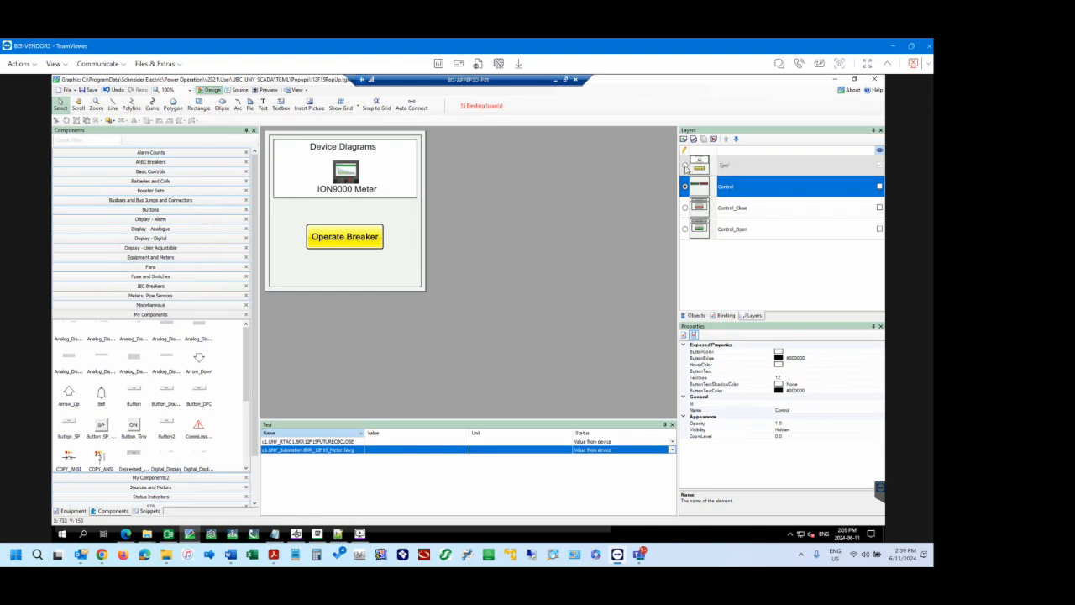
{"action": "left_click", "coordinate": [693, 169]}
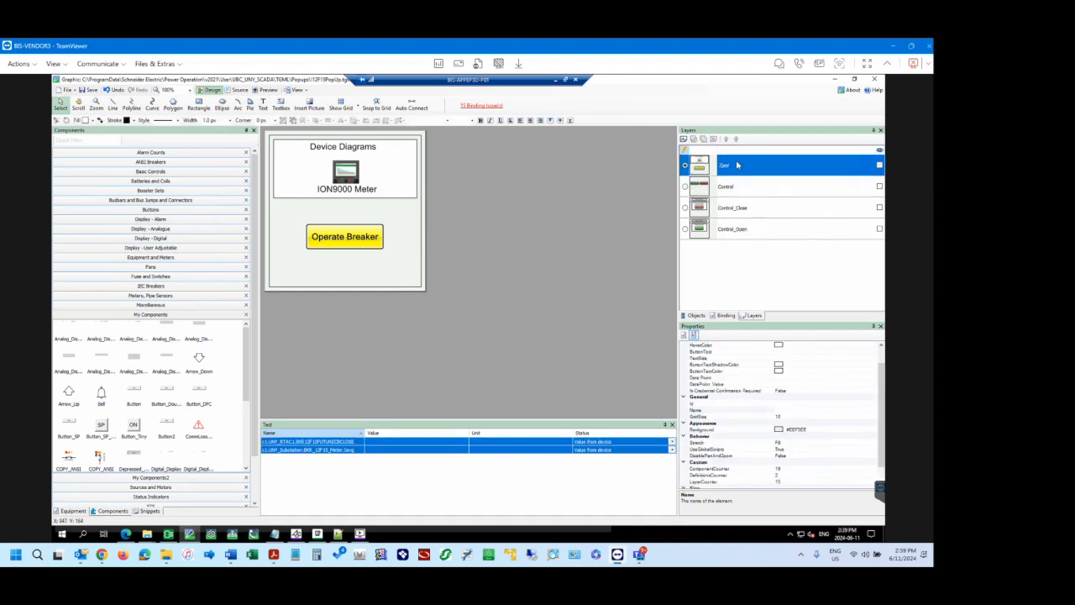
Make Control_Open the active layer and show the Control, Control_Close and Control_Open layers.
{"action": "left_click", "coordinate": [746, 231]}
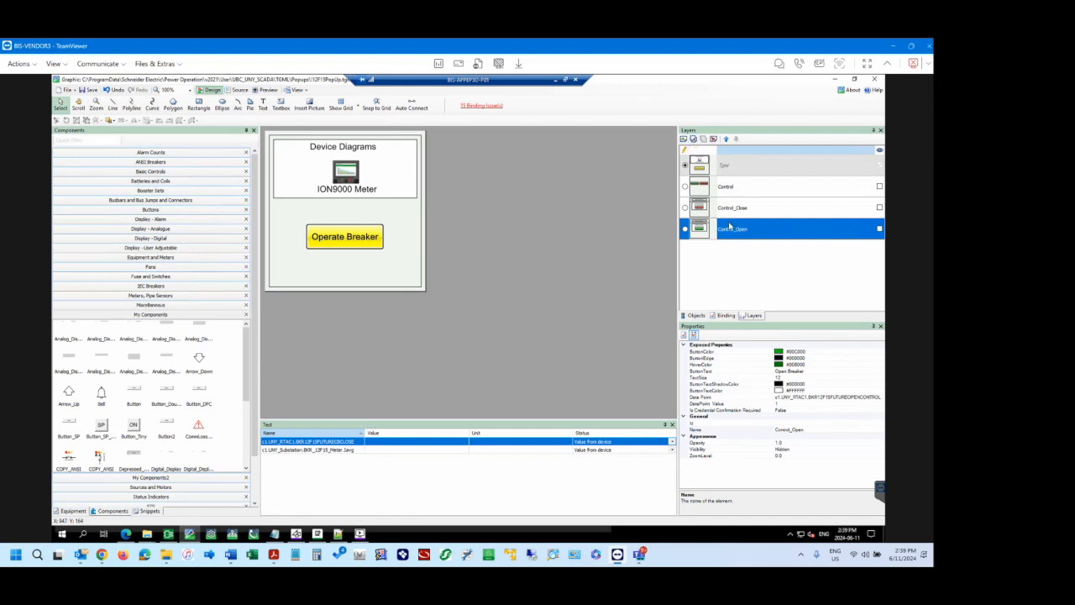
{"action": "left_click", "coordinate": [686, 229]}
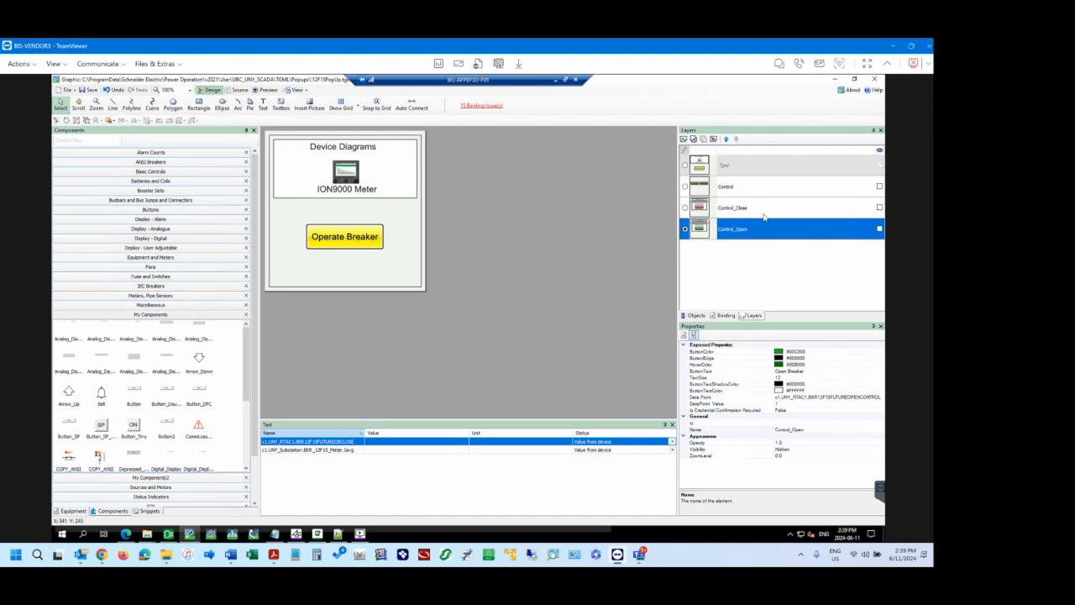
{"action": "left_click", "coordinate": [879, 186]}
{"action": "left_click", "coordinate": [880, 207]}
{"action": "left_click", "coordinate": [881, 230]}
{"action": "left_click", "coordinate": [880, 230]}
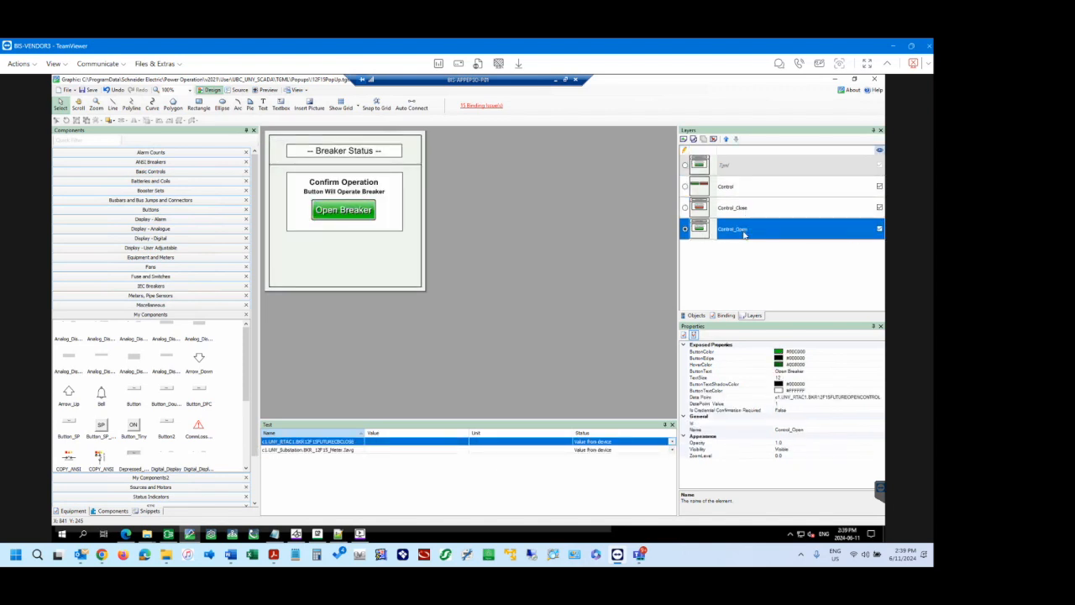
Select the Open Breaker button on the confirmation screen and locate it in the object tree.
{"action": "left_click", "coordinate": [347, 213]}
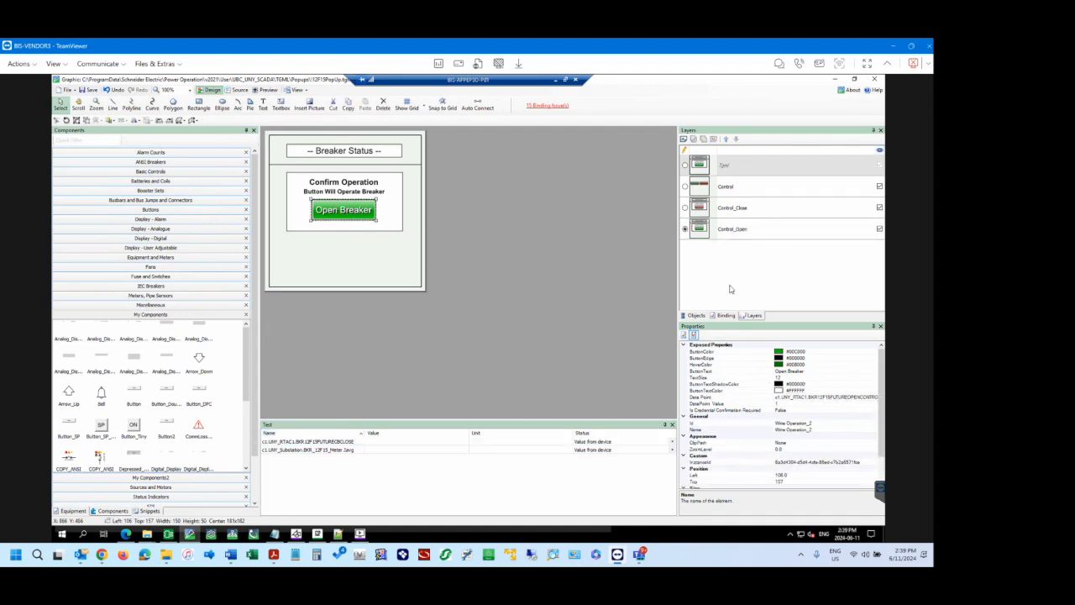
{"action": "left_click", "coordinate": [697, 316]}
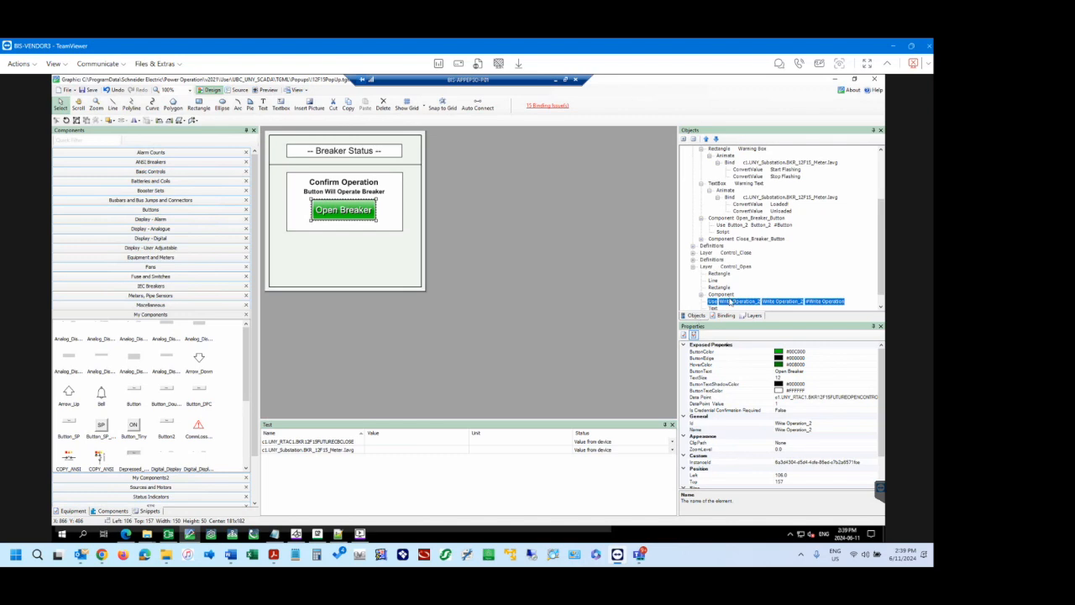
{"action": "scroll", "coordinate": [730, 302], "scroll_direction": "down", "scroll_amount": 1}
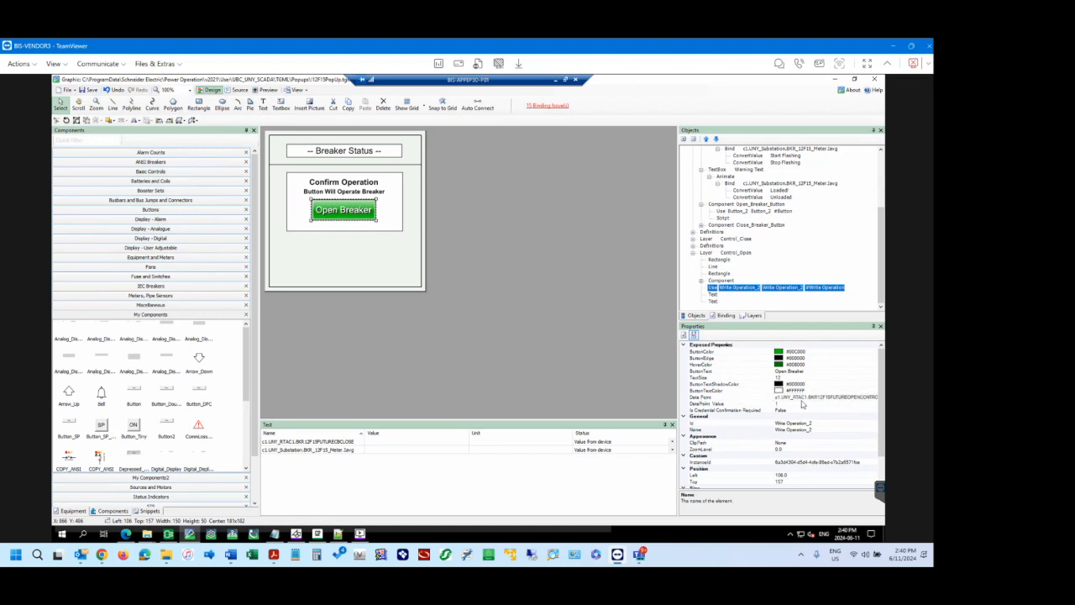
Examine the Open Breaker button's DataPoint Value and the full name in its Data Point property.
{"action": "left_click", "coordinate": [830, 397]}
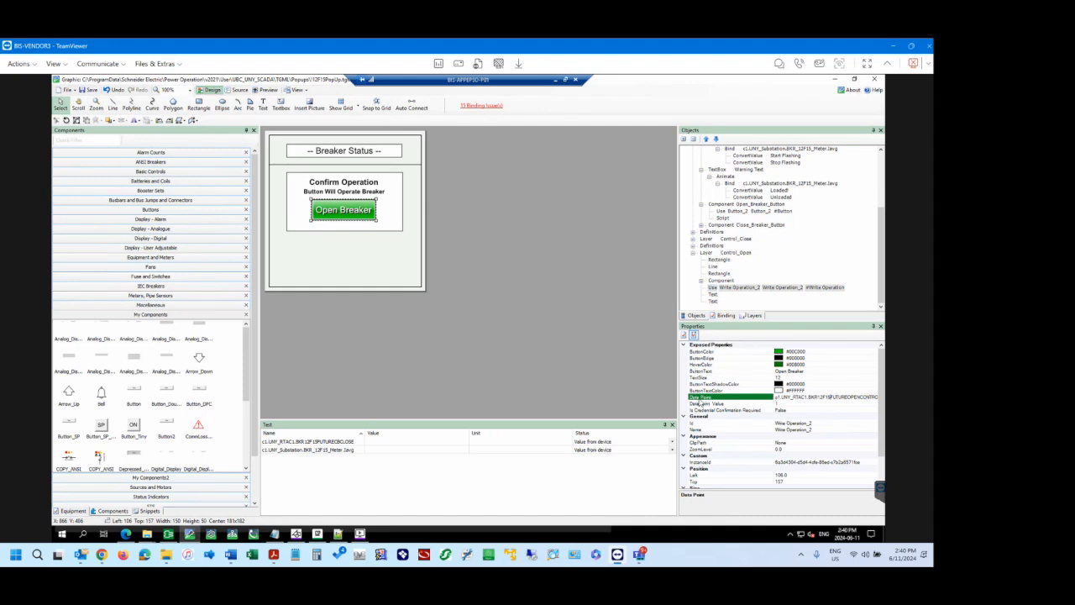
{"action": "left_click", "coordinate": [786, 404]}
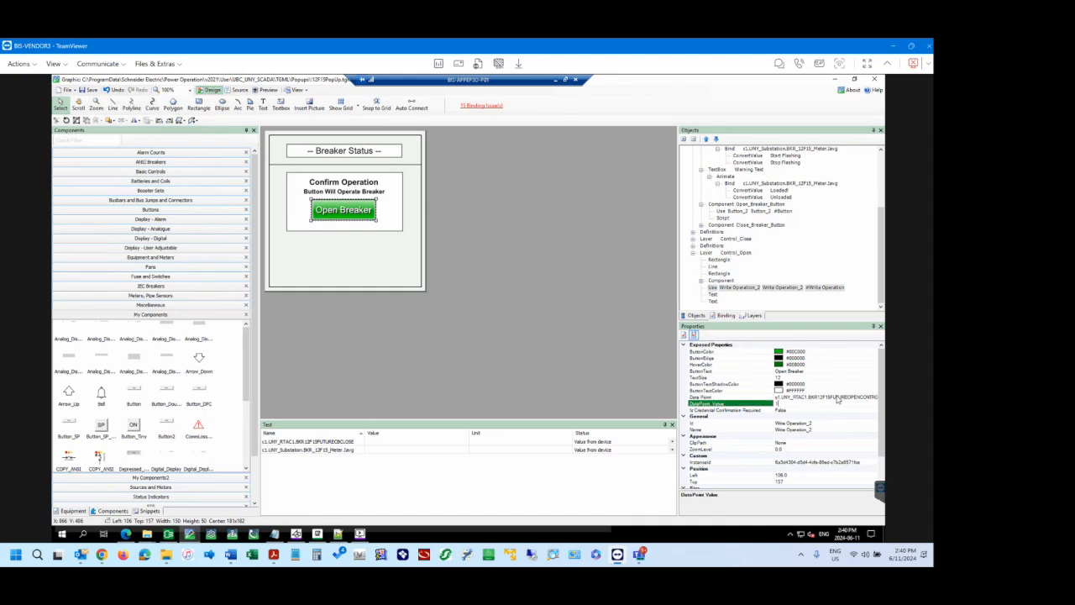
{"action": "left_click", "coordinate": [850, 396]}
{"action": "left_click_drag", "start_coordinate": [876, 395], "coordinate": [787, 395]}
{"action": "left_click", "coordinate": [857, 397]}
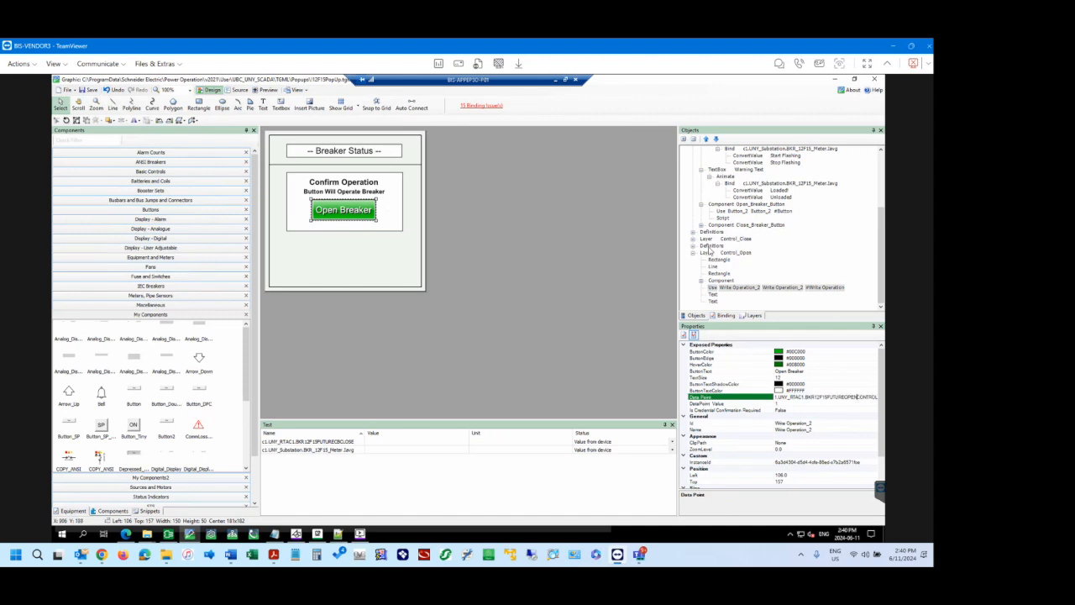
Make Control_Close the active layer and hide the Control_Open layer.
{"action": "left_click", "coordinate": [754, 315]}
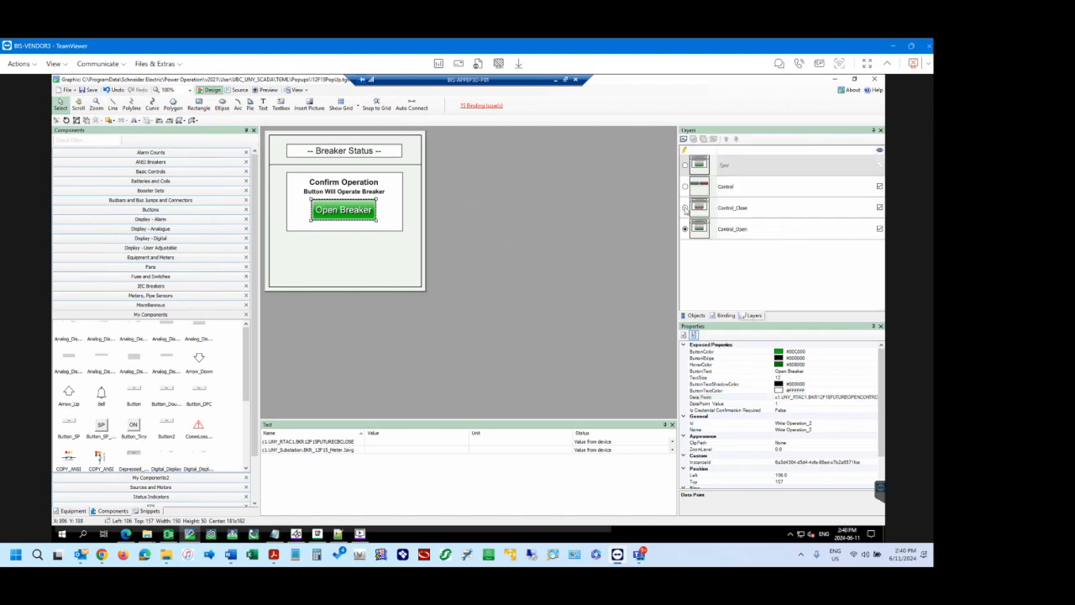
{"action": "left_click", "coordinate": [733, 212]}
{"action": "left_click", "coordinate": [880, 228]}
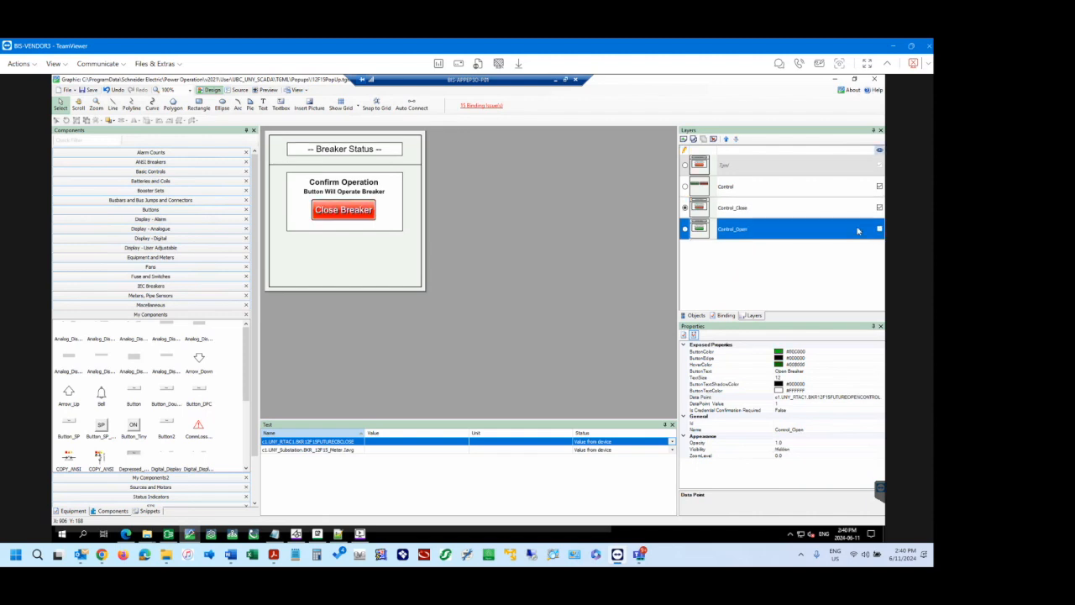
Expand the Control_Close layer in the object tree and examine the full data point name of its Close Breaker button.
{"action": "left_click", "coordinate": [697, 316]}
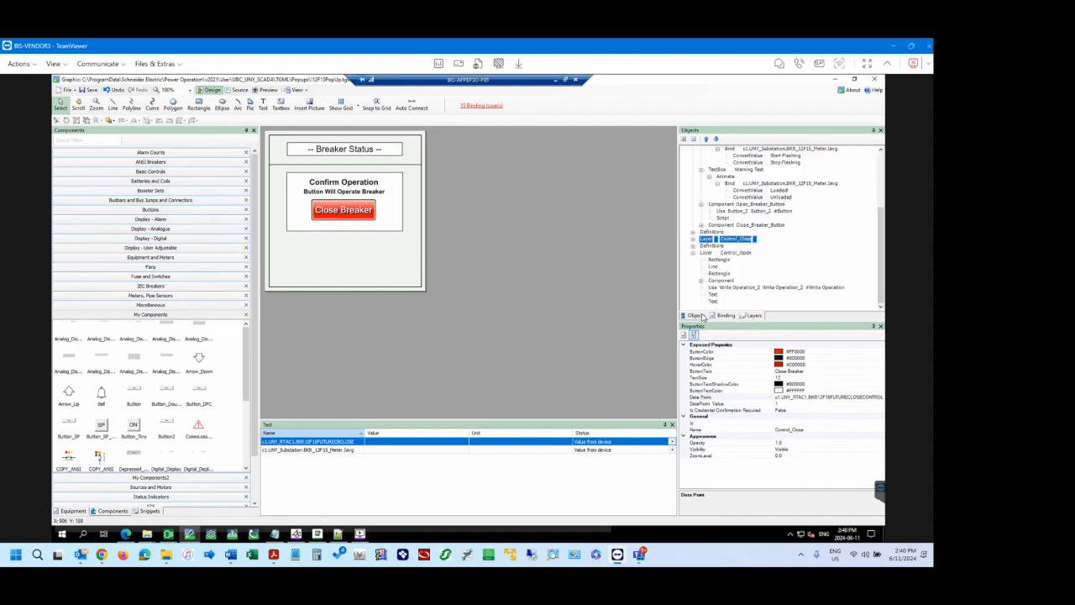
{"action": "left_click", "coordinate": [693, 241]}
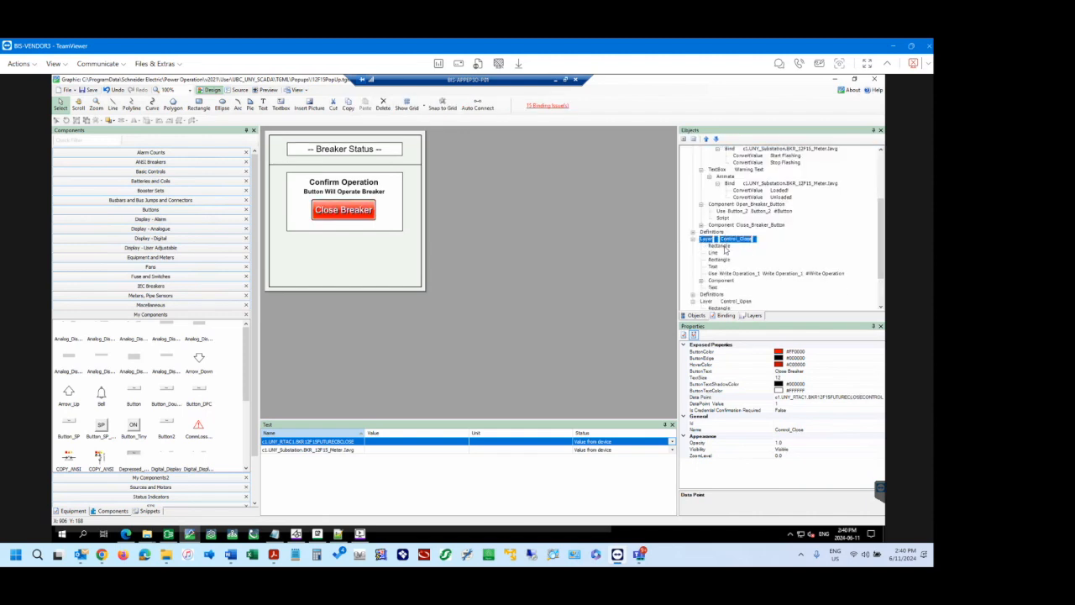
{"action": "left_click", "coordinate": [354, 217]}
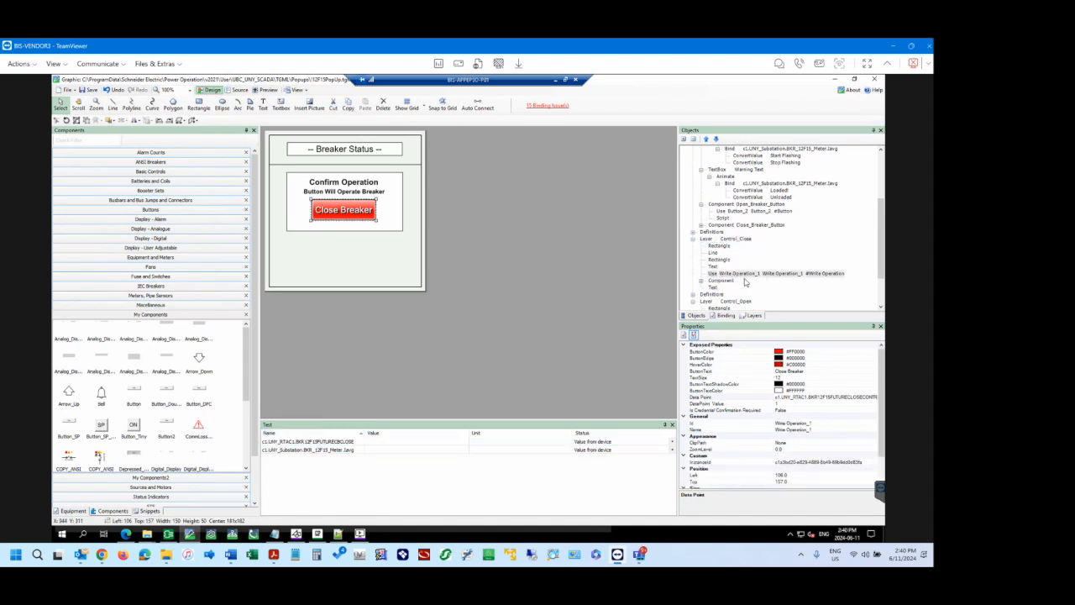
{"action": "left_click", "coordinate": [823, 399]}
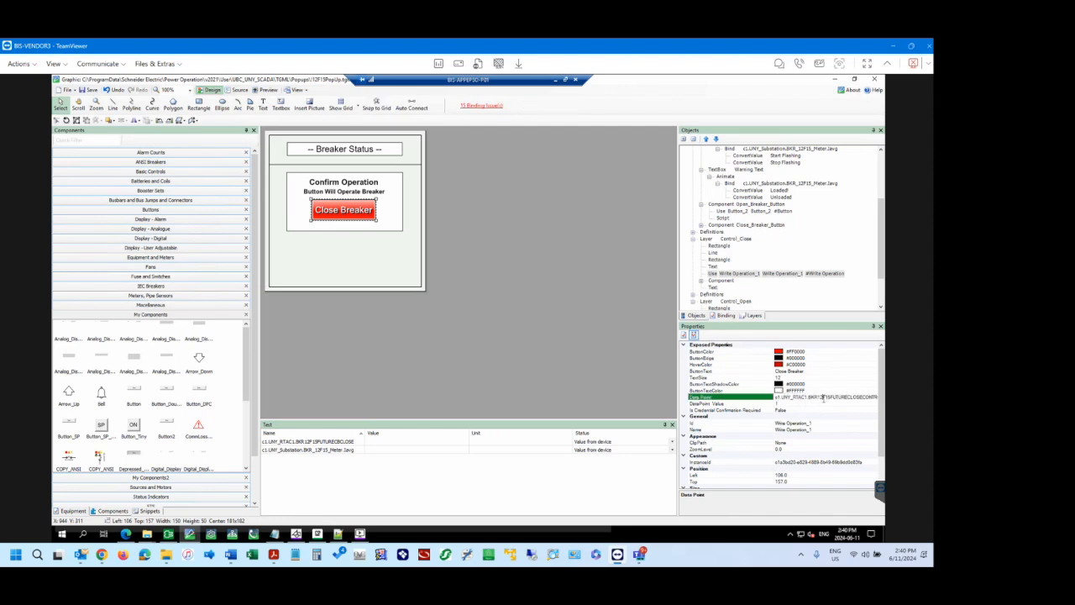
{"action": "left_click_drag", "start_coordinate": [873, 398], "coordinate": [825, 395]}
{"action": "left_click", "coordinate": [854, 397]}
{"action": "left_click", "coordinate": [809, 364]}
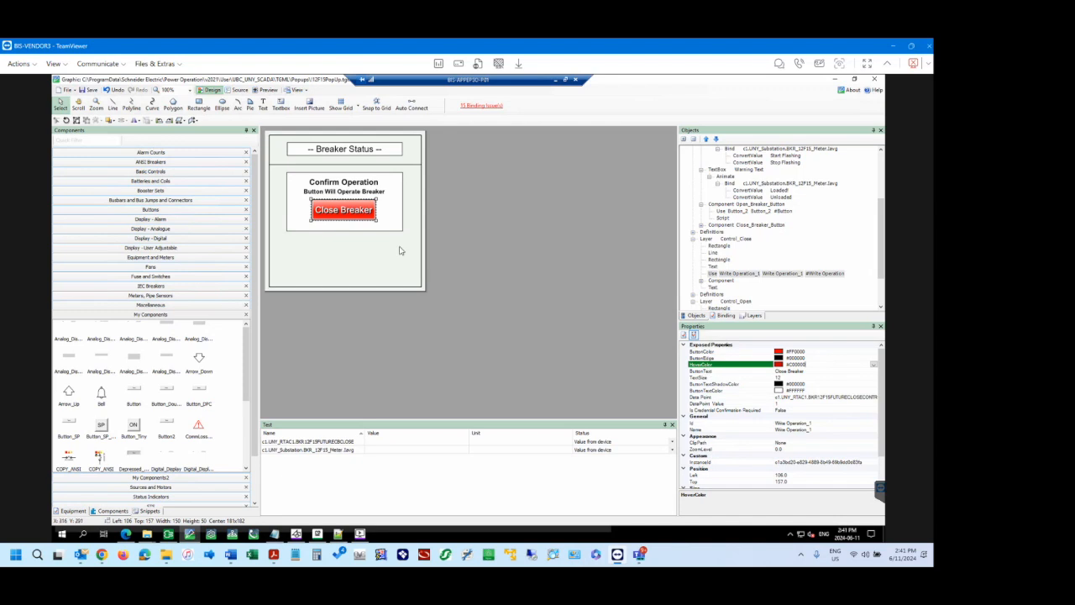
Switch to the Power Operation web page and open the operate screen of the 12-F15 breaker pop-up.
{"action": "left_click", "coordinate": [126, 534]}
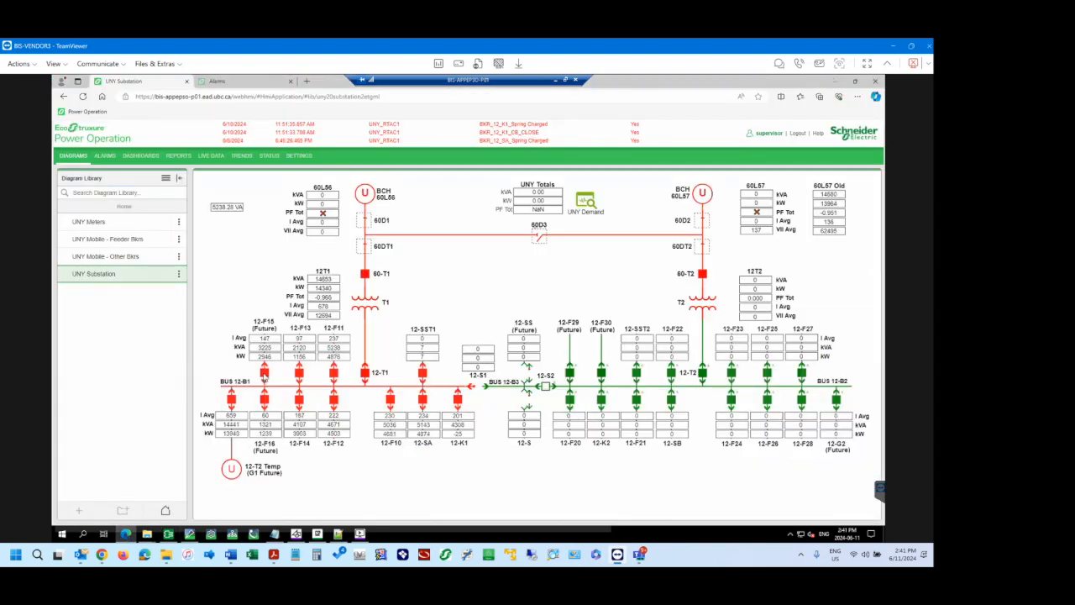
{"action": "left_click", "coordinate": [264, 376]}
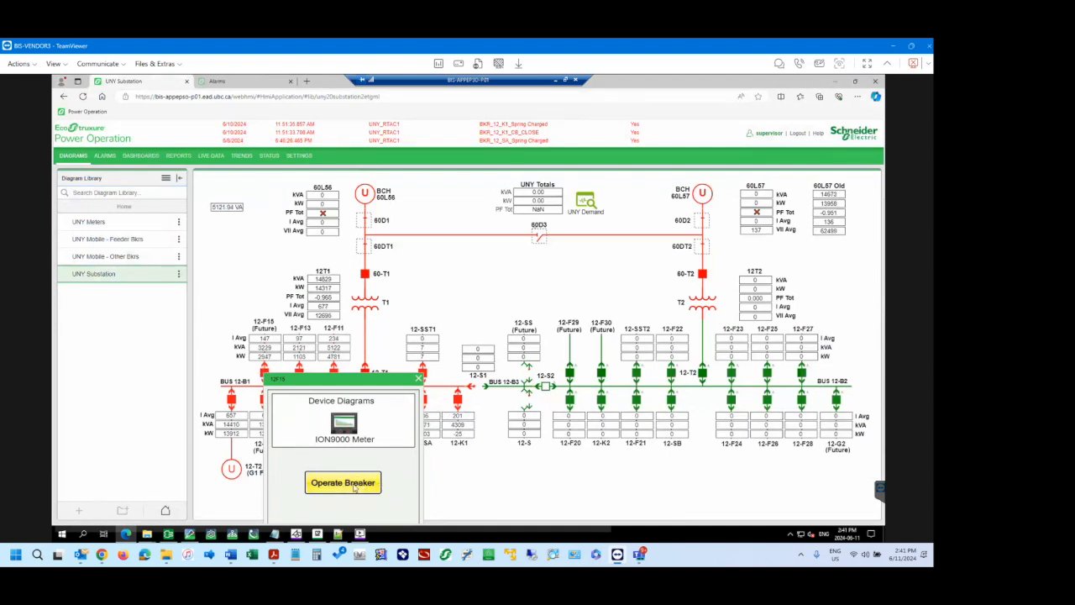
{"action": "left_click", "coordinate": [361, 484]}
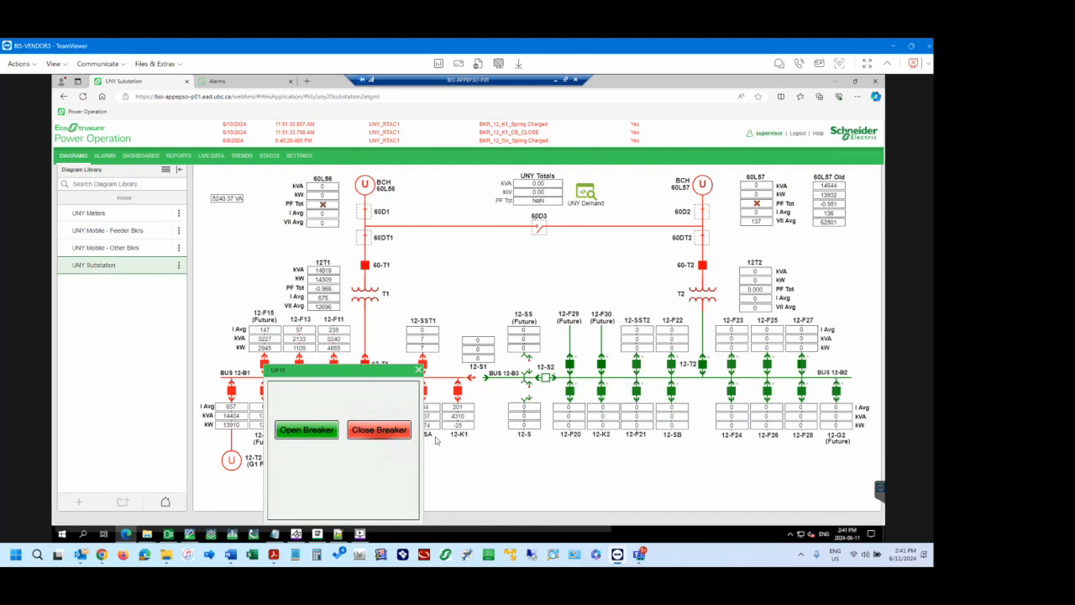
View the Close Breaker confirmation screen for 12-F15 and dismiss the pop-up without operating the breaker.
{"action": "left_click", "coordinate": [391, 438]}
{"action": "left_click", "coordinate": [396, 436]}
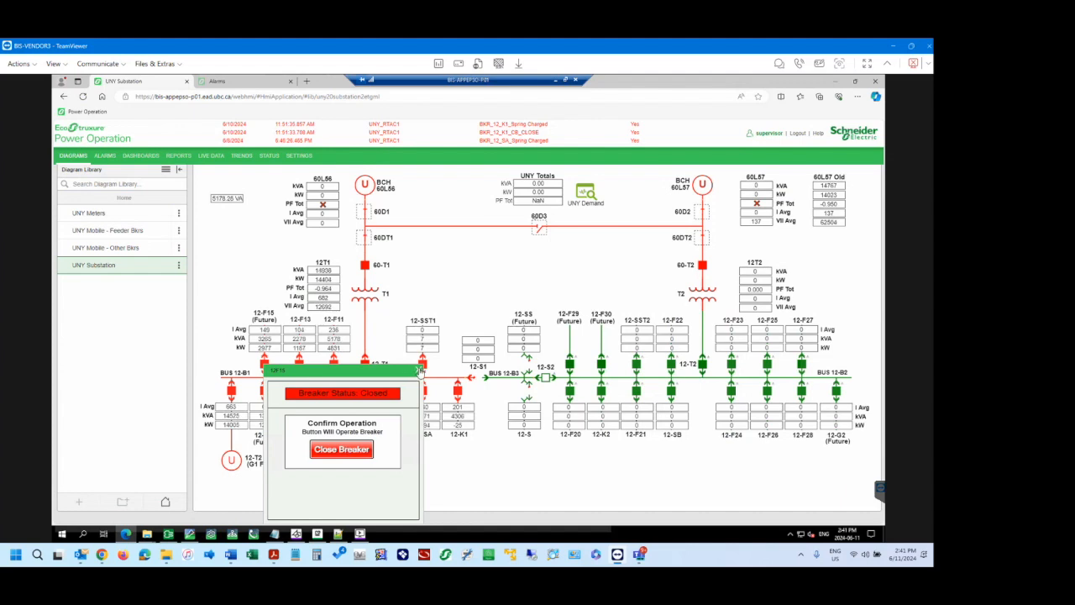
{"action": "left_click", "coordinate": [419, 371]}
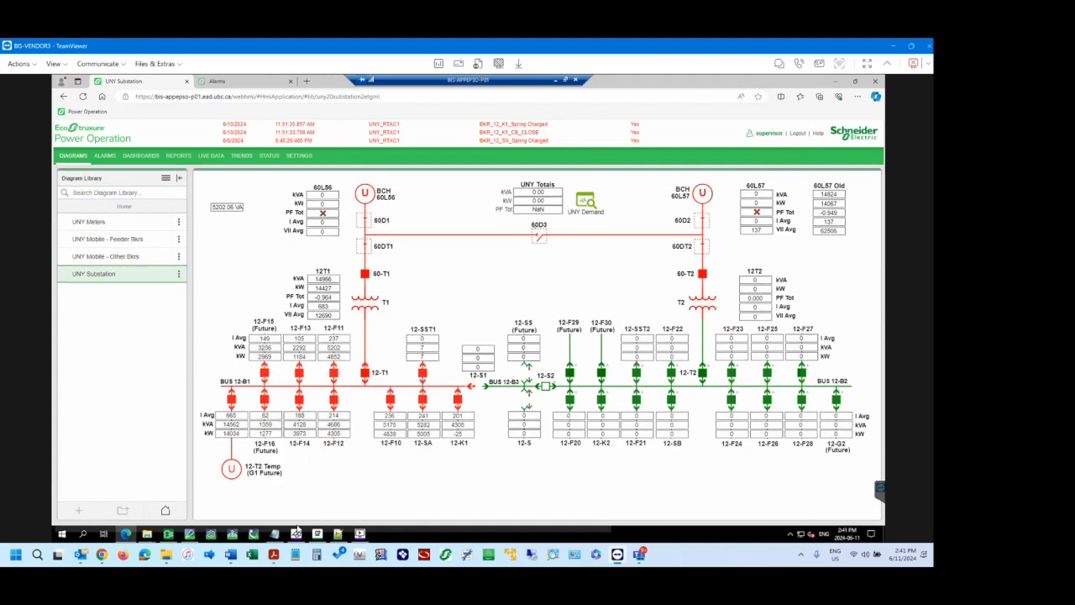
Switch to the graphics editor and examine the Breaker Status component on the Control_Close layer, including its rectangle and the name of its binding.
{"action": "left_click", "coordinate": [196, 538]}
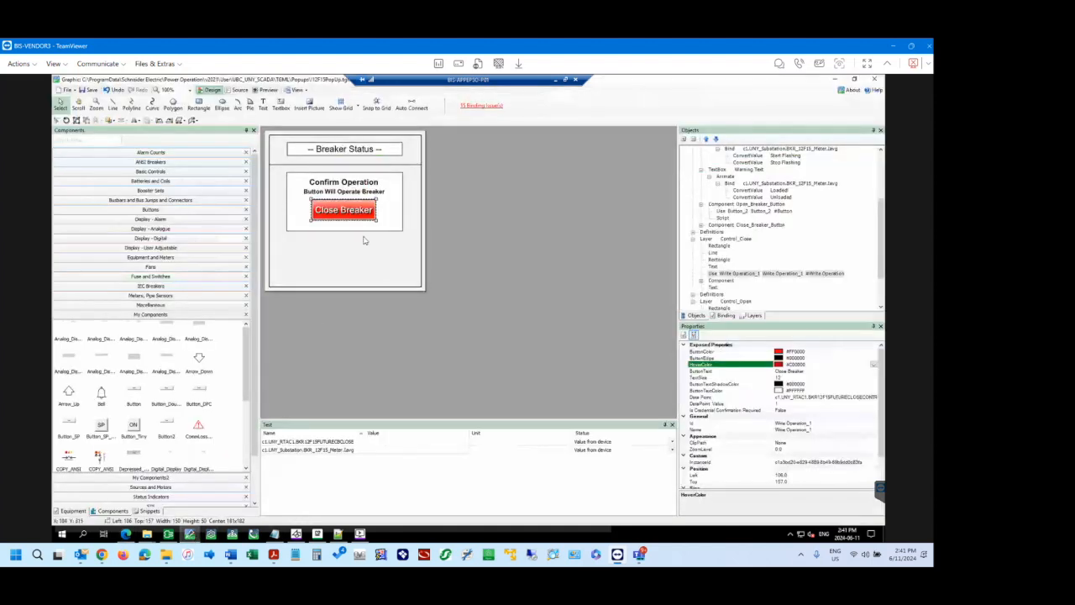
{"action": "left_click", "coordinate": [380, 152]}
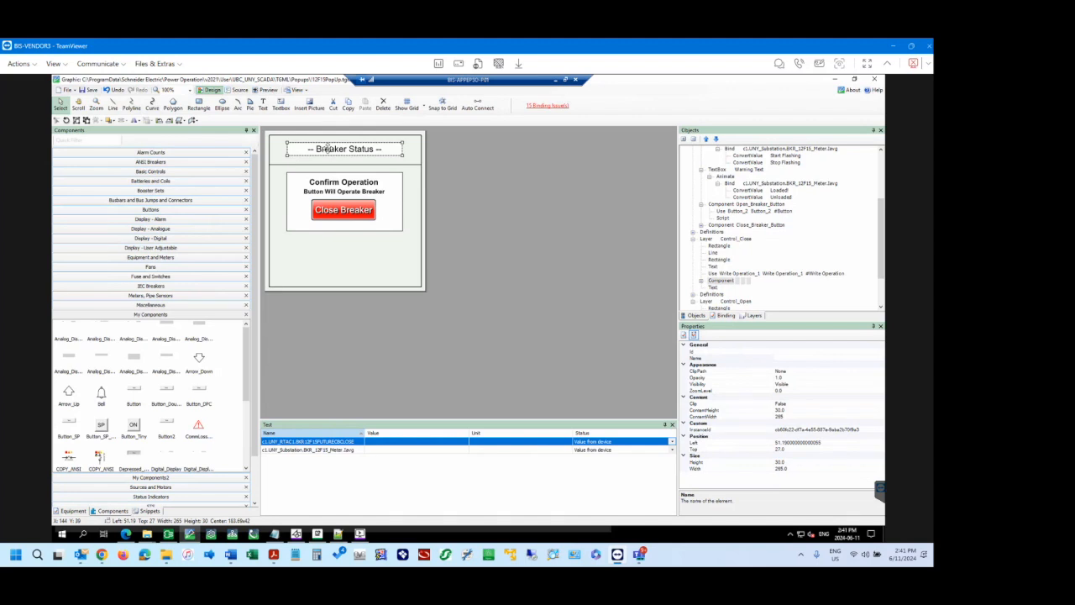
{"action": "left_click", "coordinate": [702, 281]}
{"action": "scroll", "coordinate": [726, 274], "scroll_direction": "down", "scroll_amount": 2}
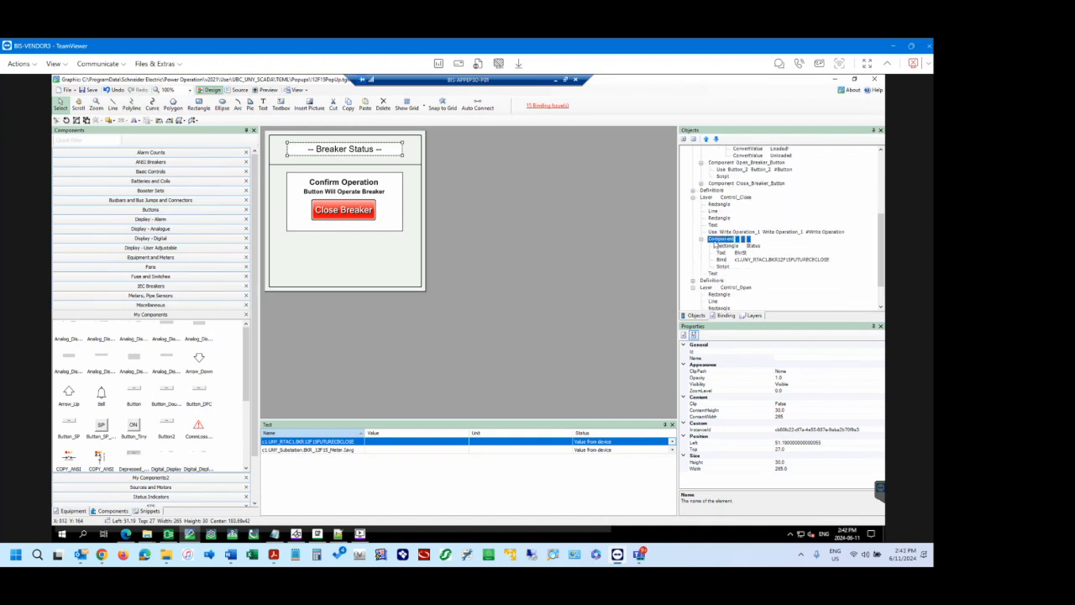
{"action": "left_click", "coordinate": [728, 245]}
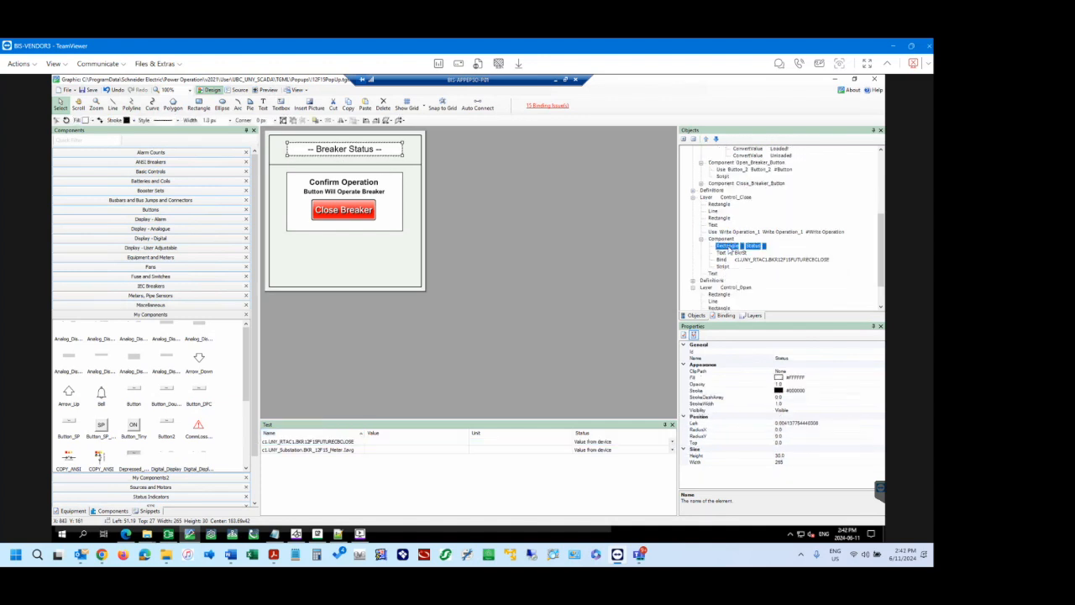
{"action": "left_click", "coordinate": [723, 260]}
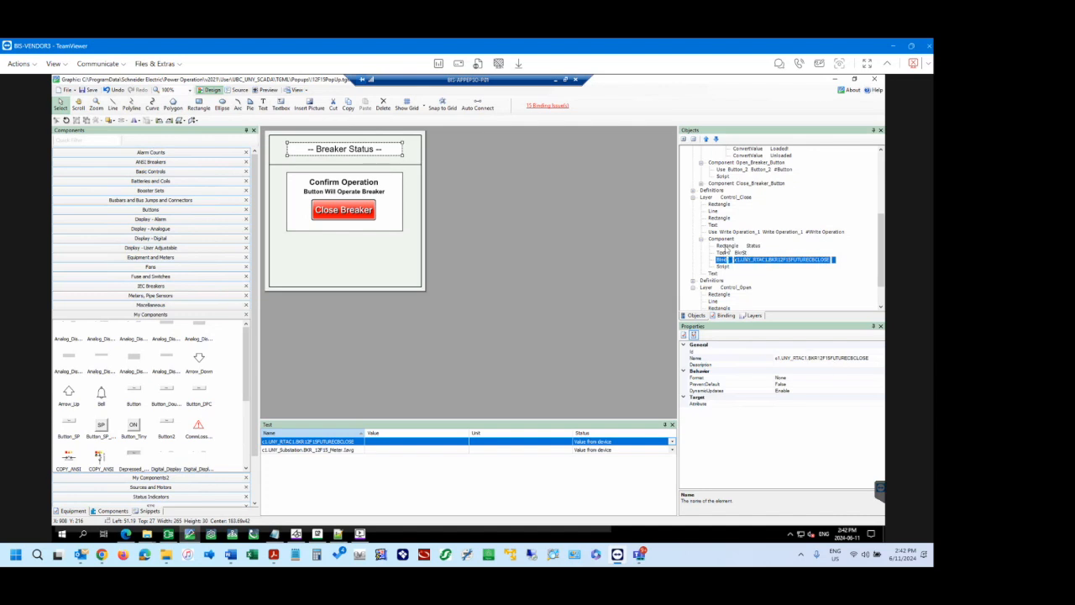
{"action": "left_click", "coordinate": [861, 358]}
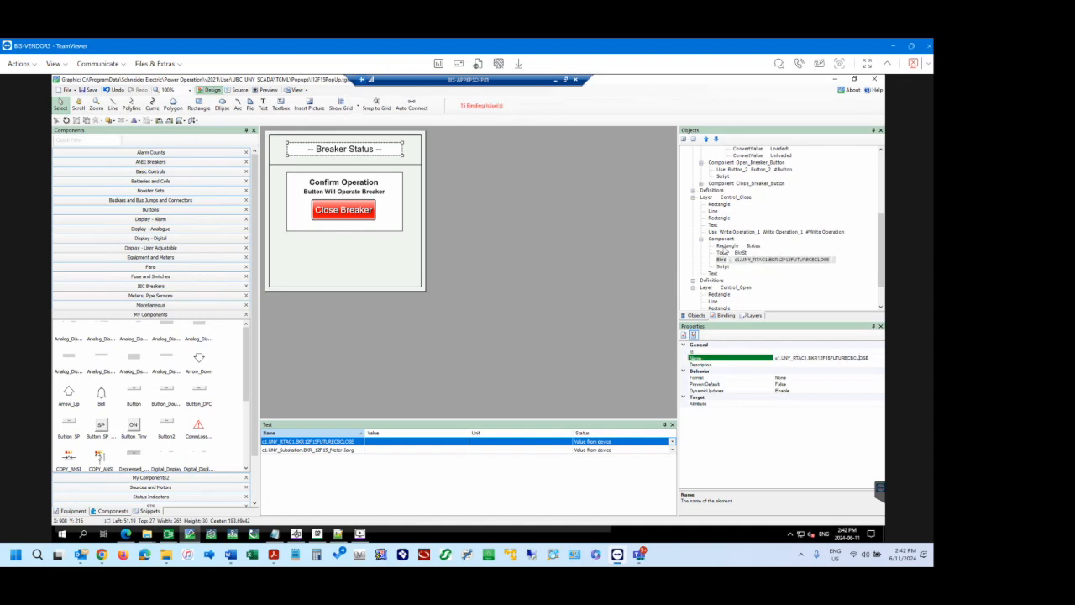
Open the Breaker Status component's script content in the script editor.
{"action": "left_click", "coordinate": [726, 240]}
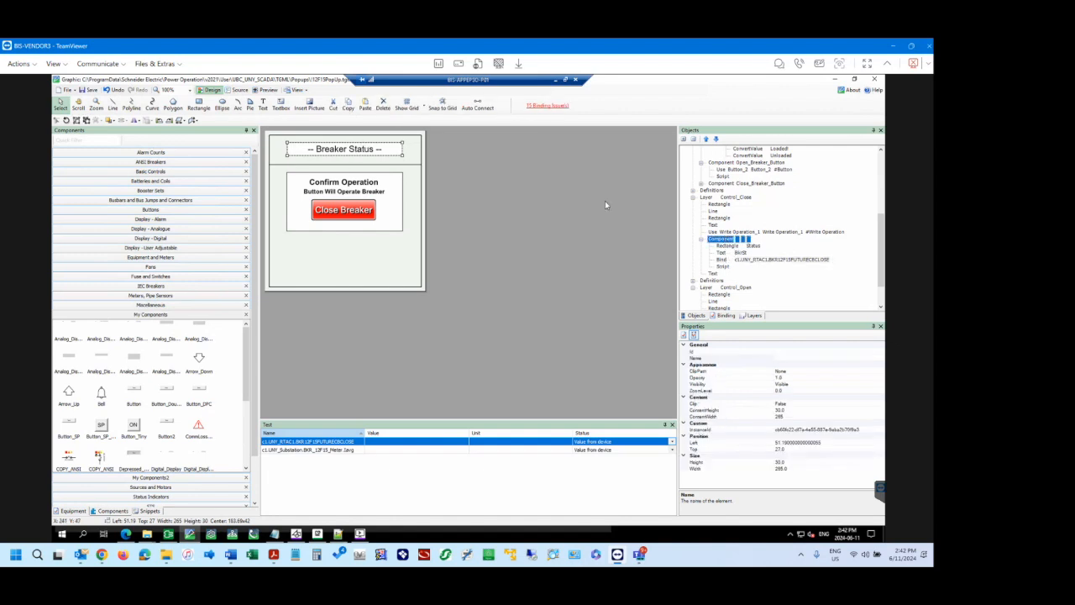
{"action": "right_click", "coordinate": [726, 242]}
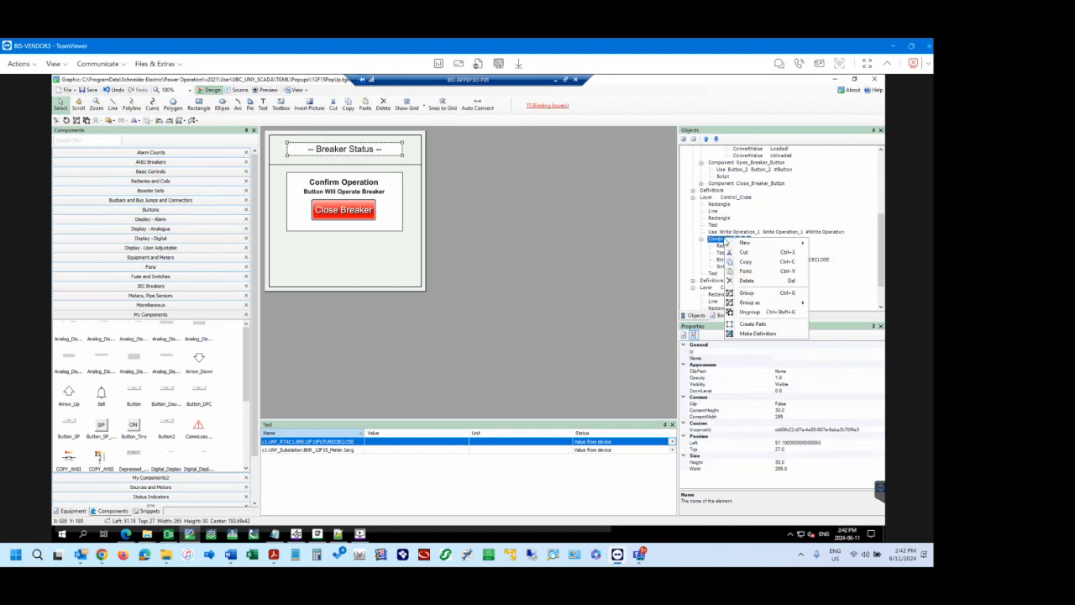
{"action": "left_click", "coordinate": [719, 242]}
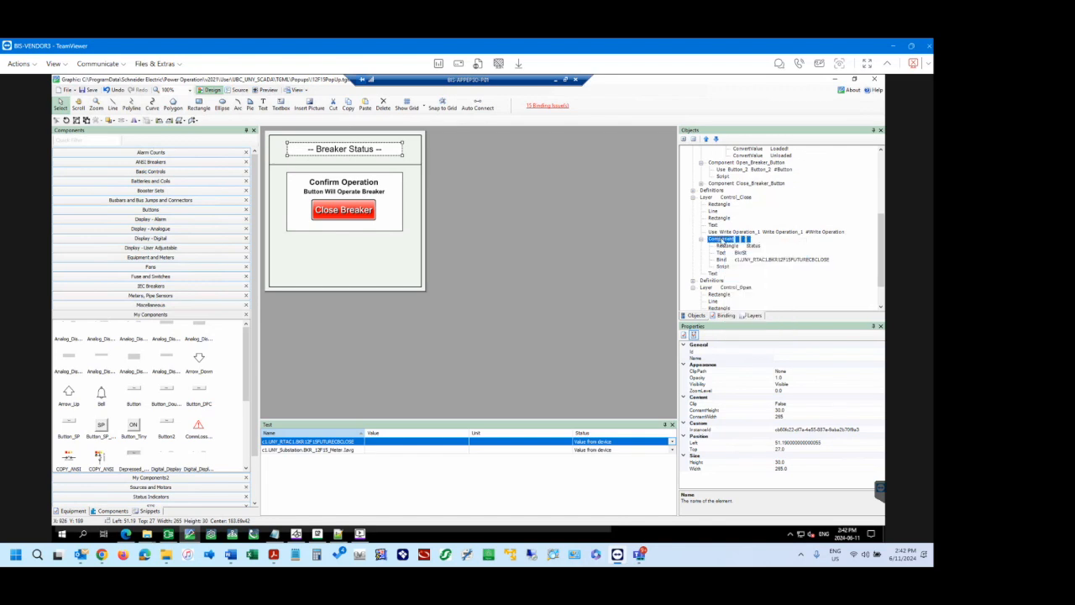
{"action": "left_click", "coordinate": [727, 247]}
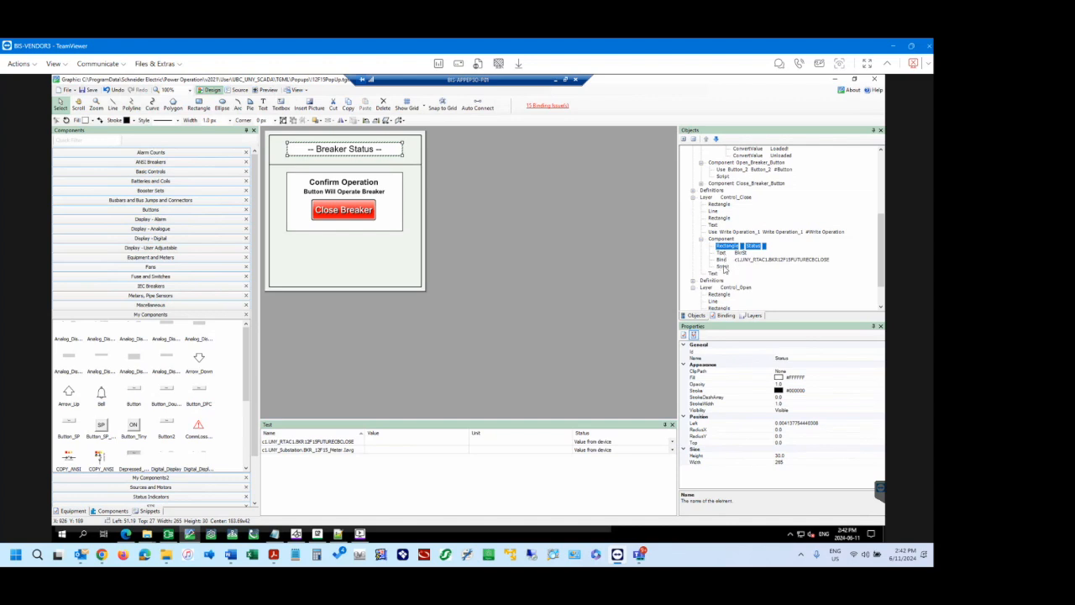
{"action": "left_click", "coordinate": [724, 266]}
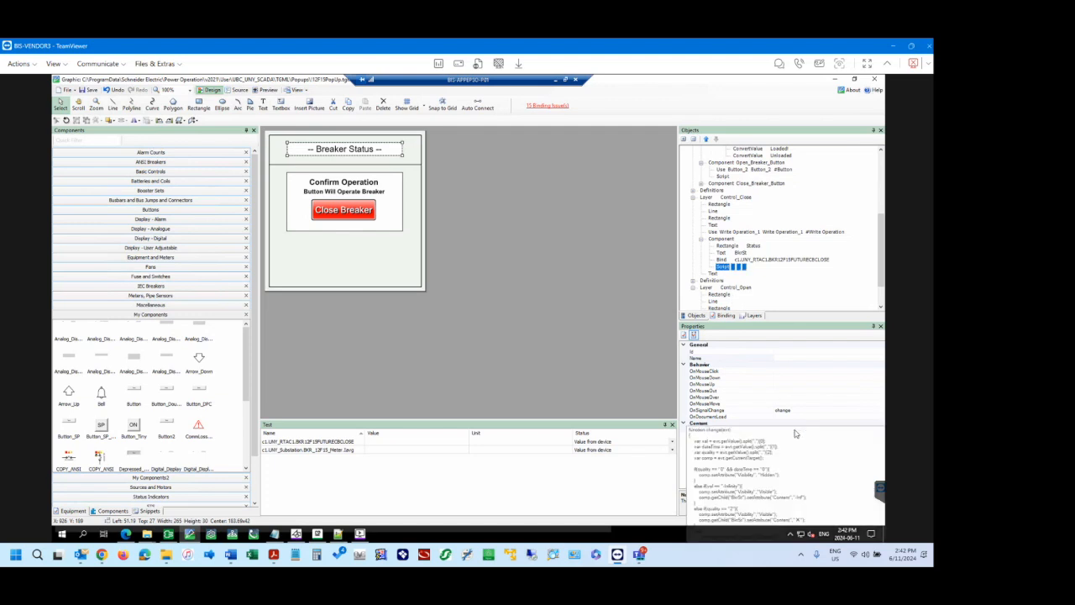
{"action": "left_click", "coordinate": [804, 430]}
{"action": "left_click", "coordinate": [821, 429]}
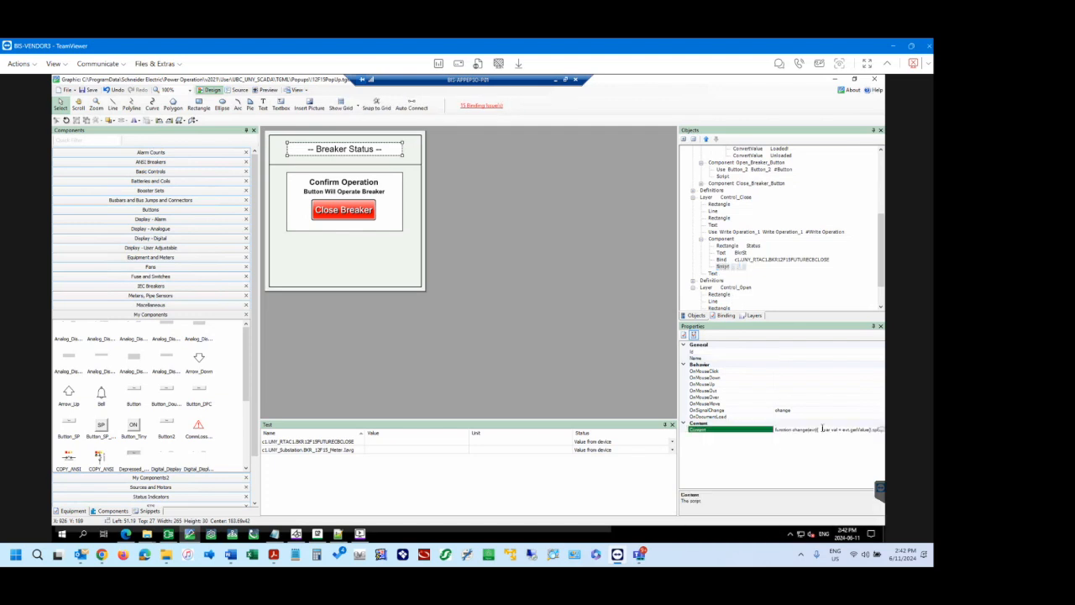
{"action": "left_click", "coordinate": [880, 431]}
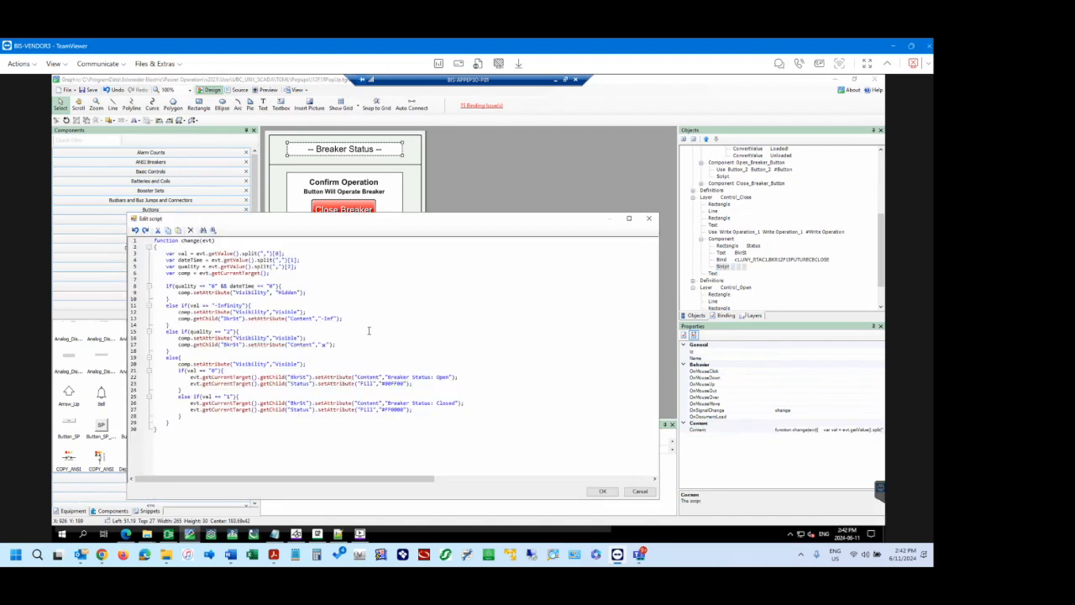
Examine the script's else branch, which sets the status text and fill colour for the open and closed breaker values.
{"action": "left_click_drag", "start_coordinate": [424, 411], "coordinate": [155, 357]}
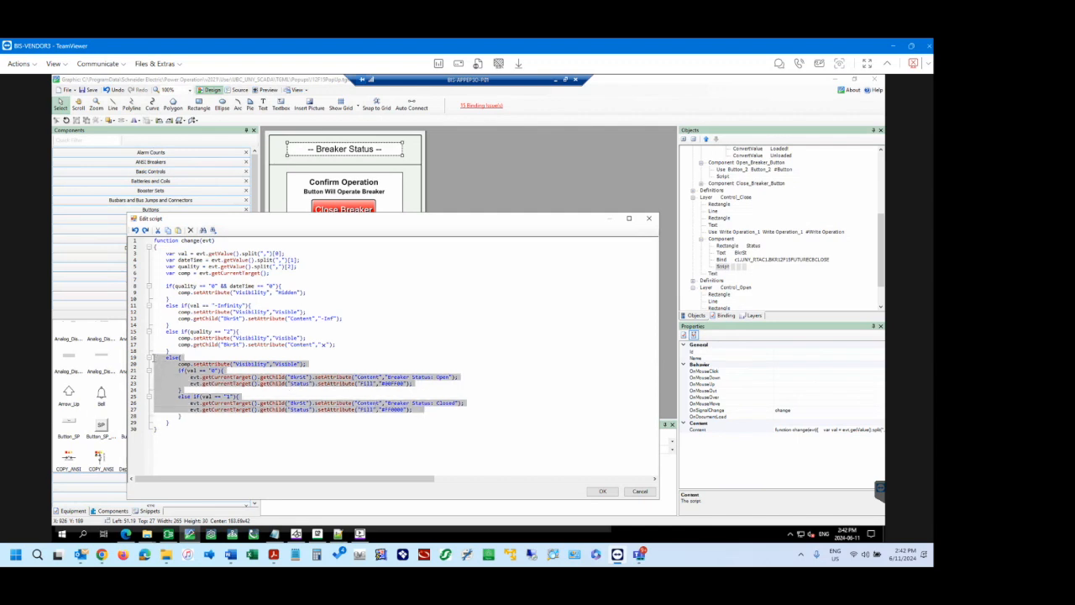
{"action": "left_click", "coordinate": [427, 383]}
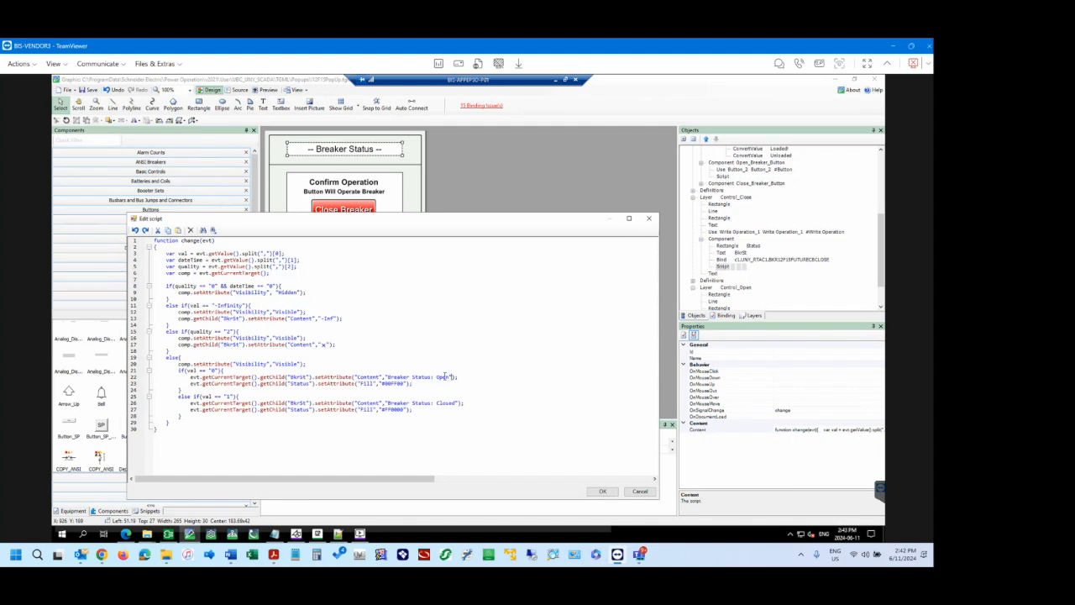
{"action": "left_click_drag", "start_coordinate": [445, 377], "coordinate": [386, 377]}
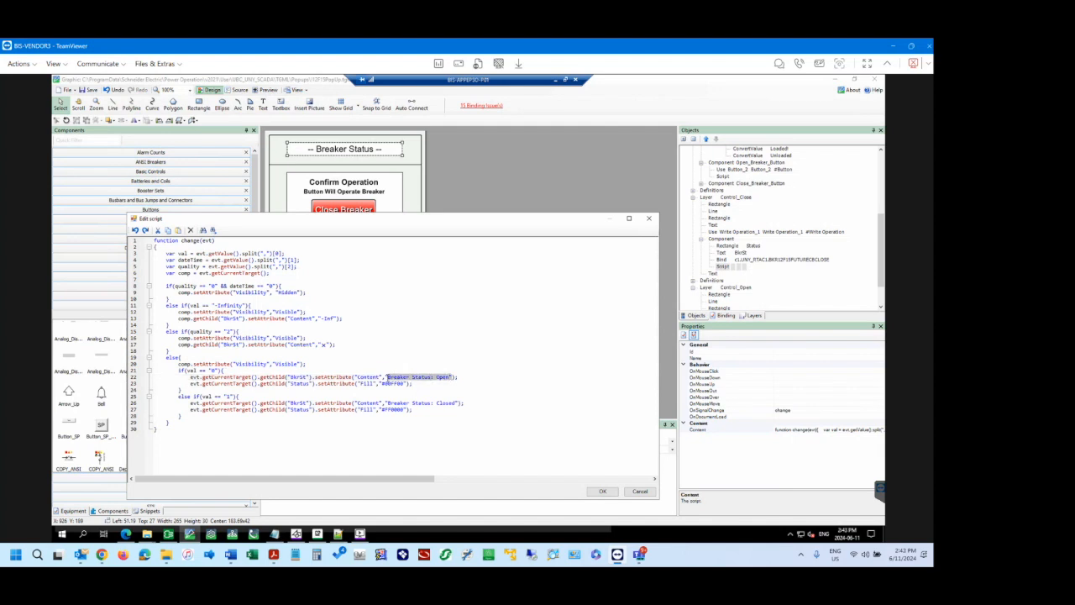
{"action": "left_click", "coordinate": [457, 404]}
{"action": "left_click_drag", "start_coordinate": [455, 404], "coordinate": [390, 405]}
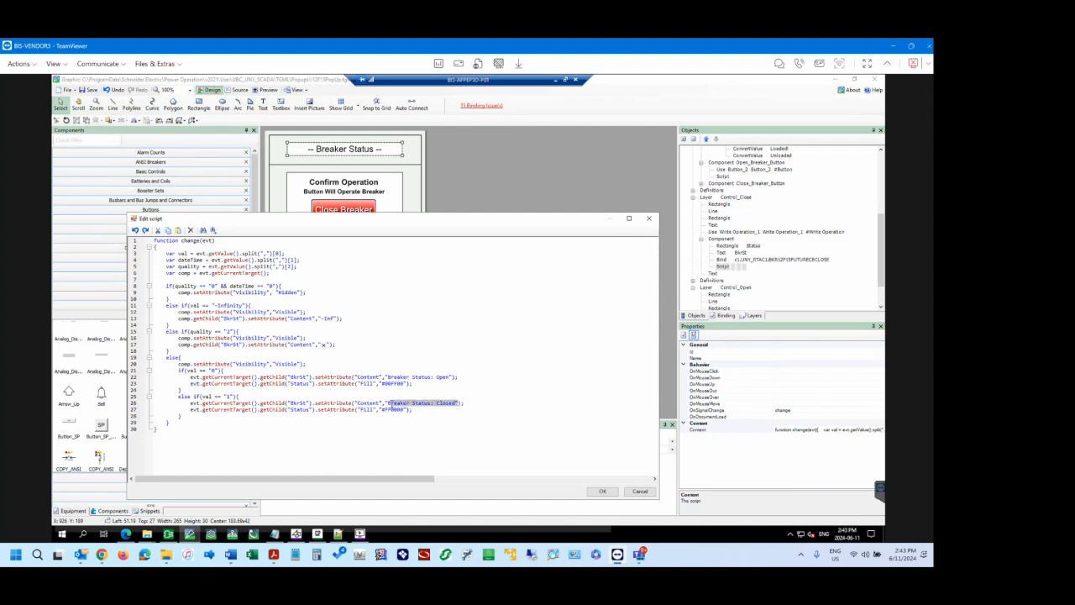
{"action": "left_click", "coordinate": [400, 404]}
{"action": "left_click_drag", "start_coordinate": [406, 410], "coordinate": [361, 410]}
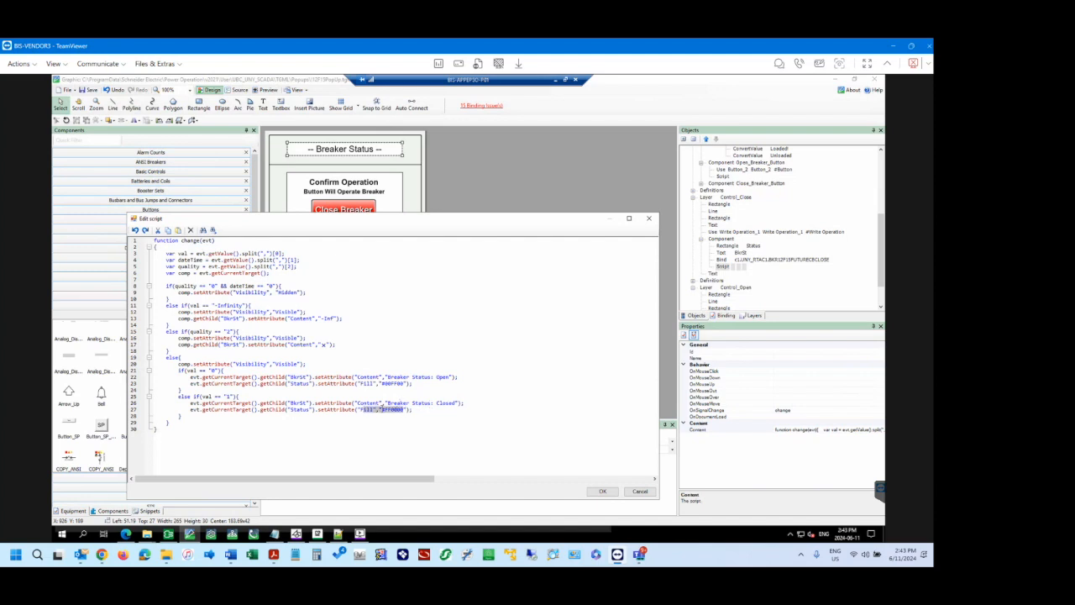
{"action": "left_click_drag", "start_coordinate": [411, 383], "coordinate": [352, 383]}
{"action": "left_click", "coordinate": [427, 388]}
Change the closed status text in the script to "Breaker Status: Closed!" and save the graphic.
{"action": "mouse_move", "coordinate": [128, 536]}
{"action": "double_click", "coordinate": [422, 403]}
{"action": "left_click", "coordinate": [457, 404]}
{"action": "left_click", "coordinate": [602, 491]}
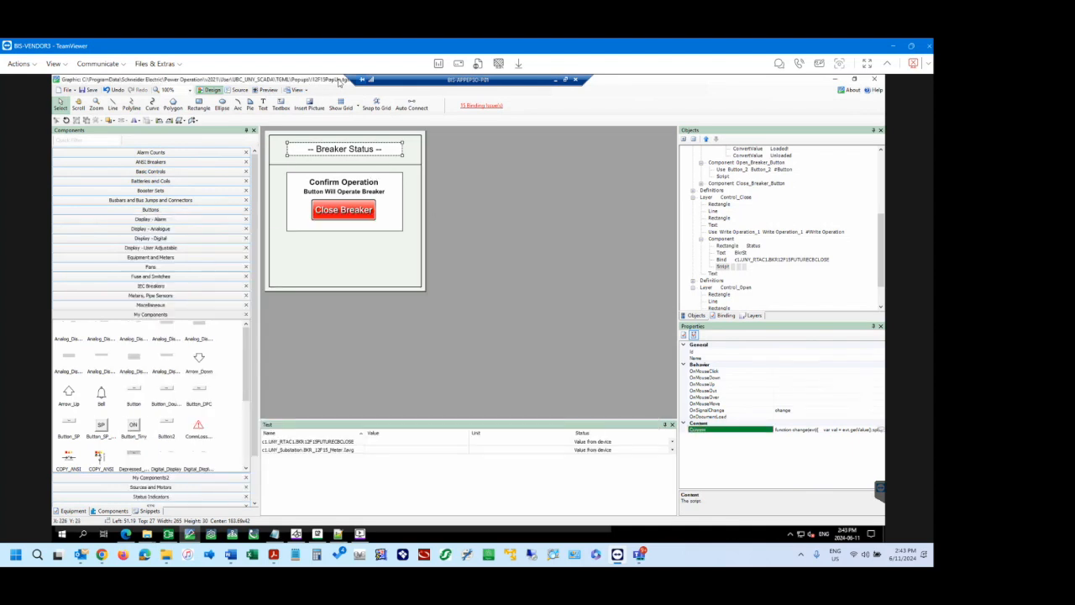
{"action": "left_click", "coordinate": [85, 90]}
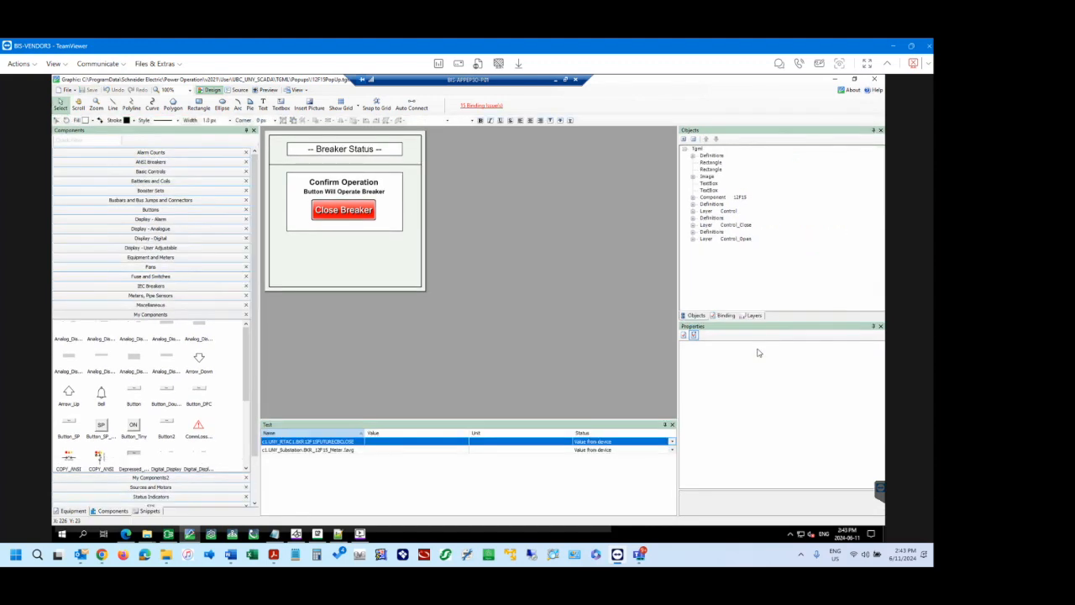
Hide the Control_Close and Control layers, save the pop-up graphic, and keep Tgml as the active layer.
{"action": "left_click", "coordinate": [756, 316]}
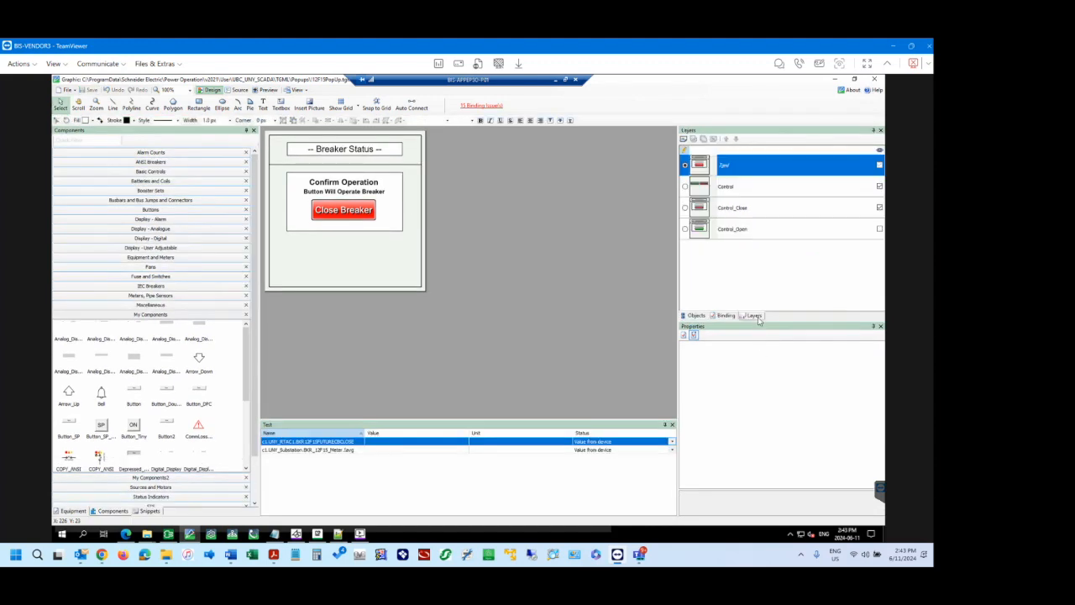
{"action": "left_click", "coordinate": [880, 208]}
{"action": "left_click", "coordinate": [880, 187]}
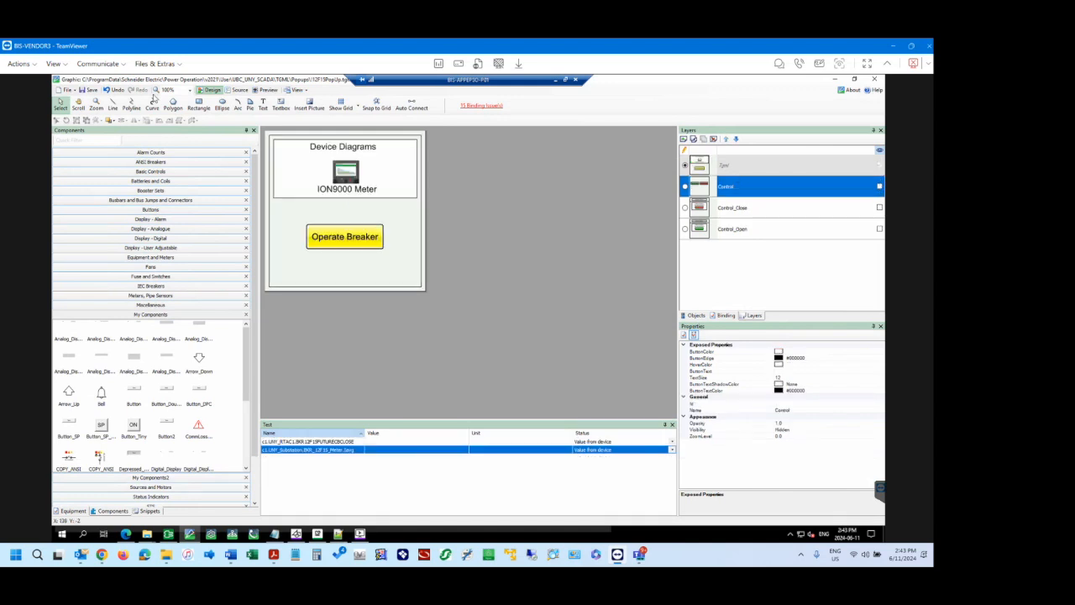
{"action": "left_click", "coordinate": [92, 89]}
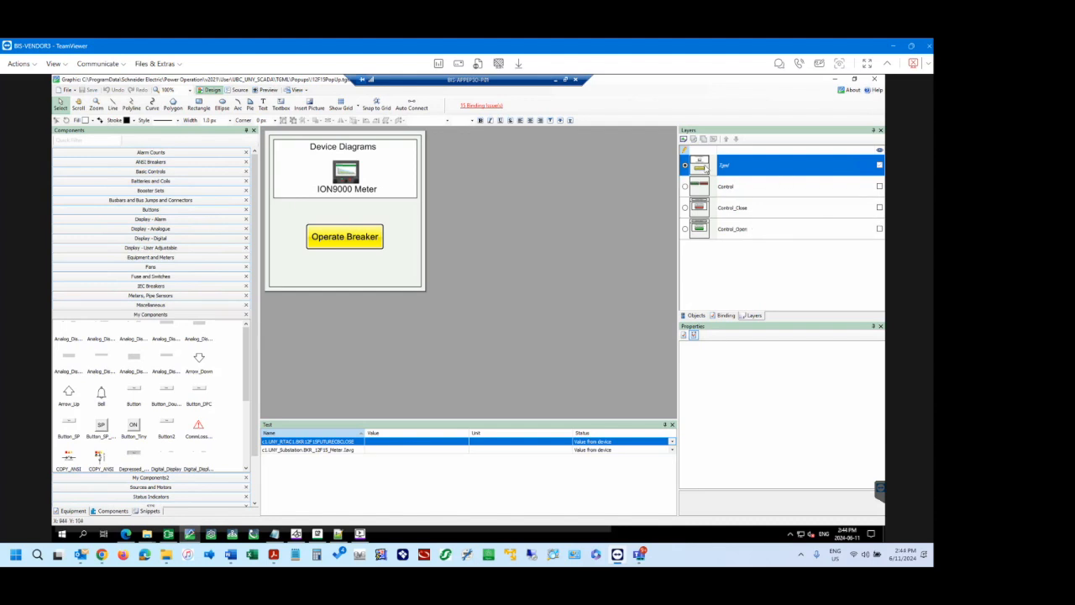
{"action": "left_click", "coordinate": [686, 186]}
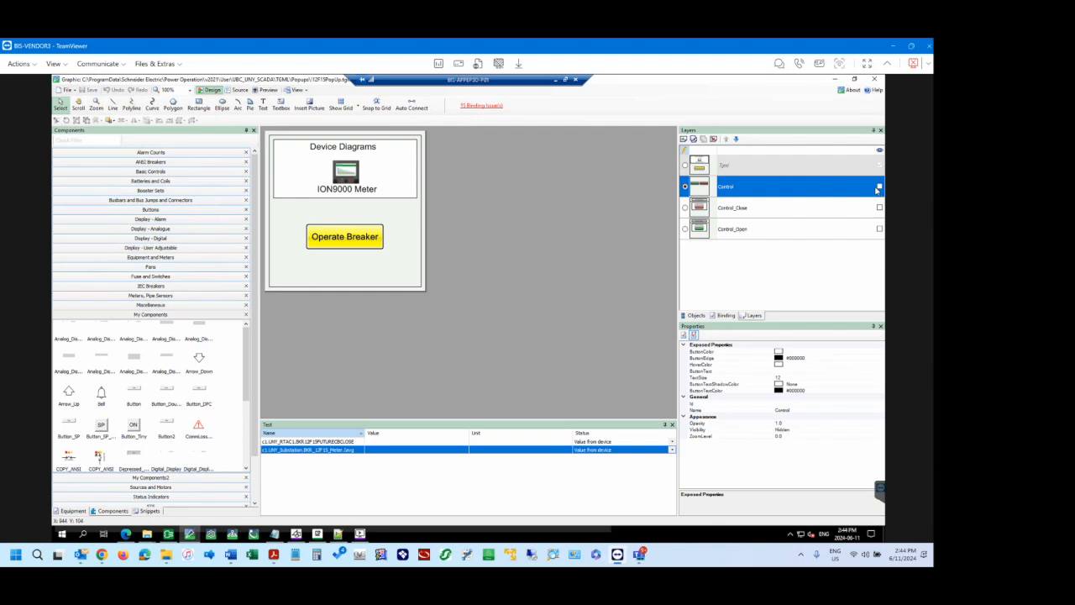
{"action": "left_click", "coordinate": [685, 165]}
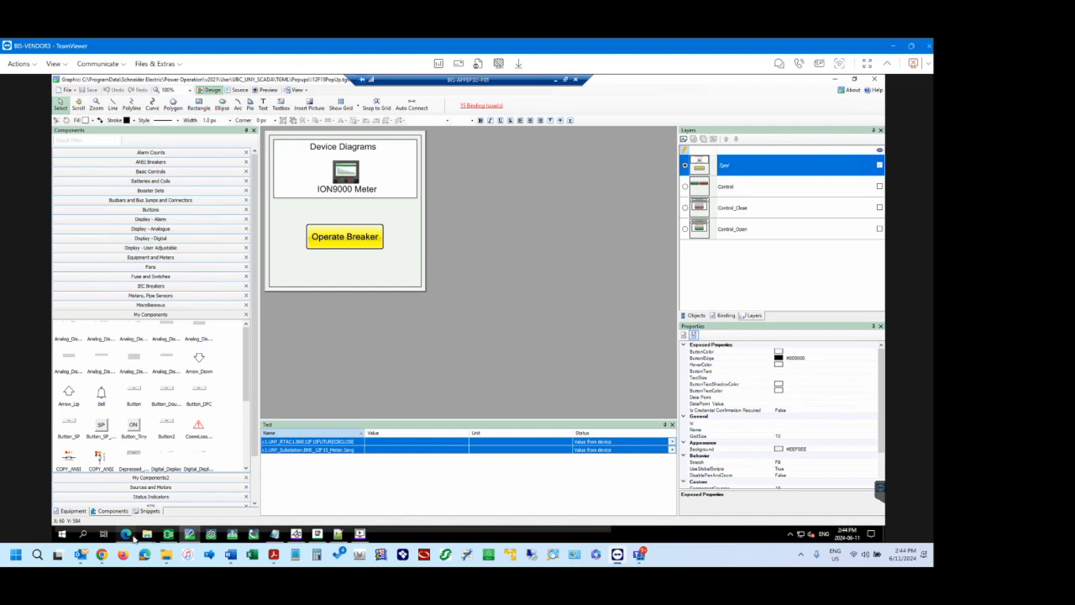
Switch to the Power Operation web page and check the status text on the 12-F15 Close Breaker confirmation screen, then dismiss the pop-up.
{"action": "left_click", "coordinate": [128, 537]}
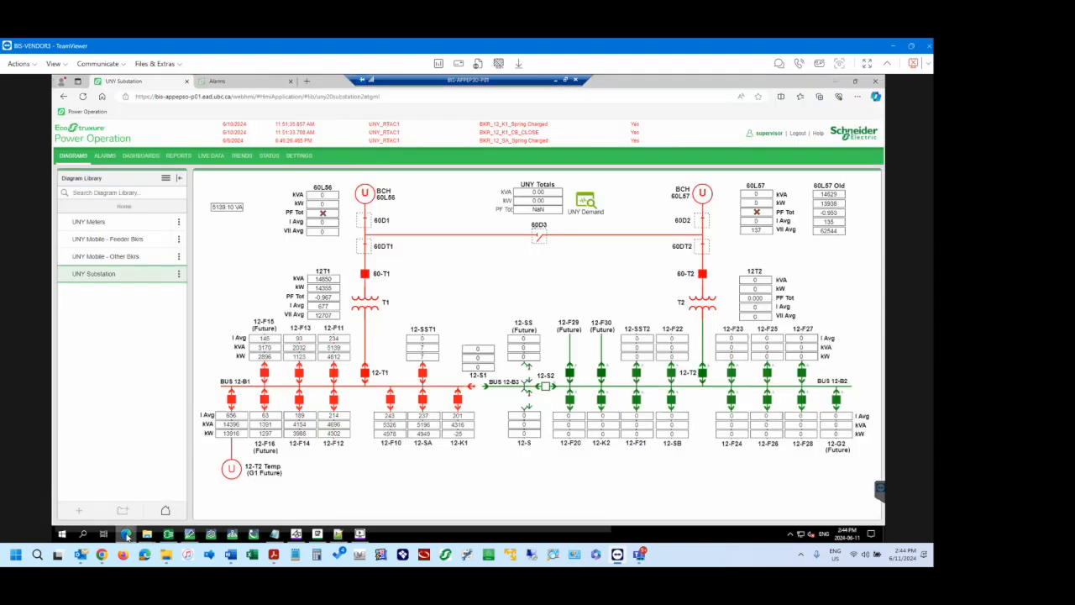
{"action": "left_click", "coordinate": [263, 371]}
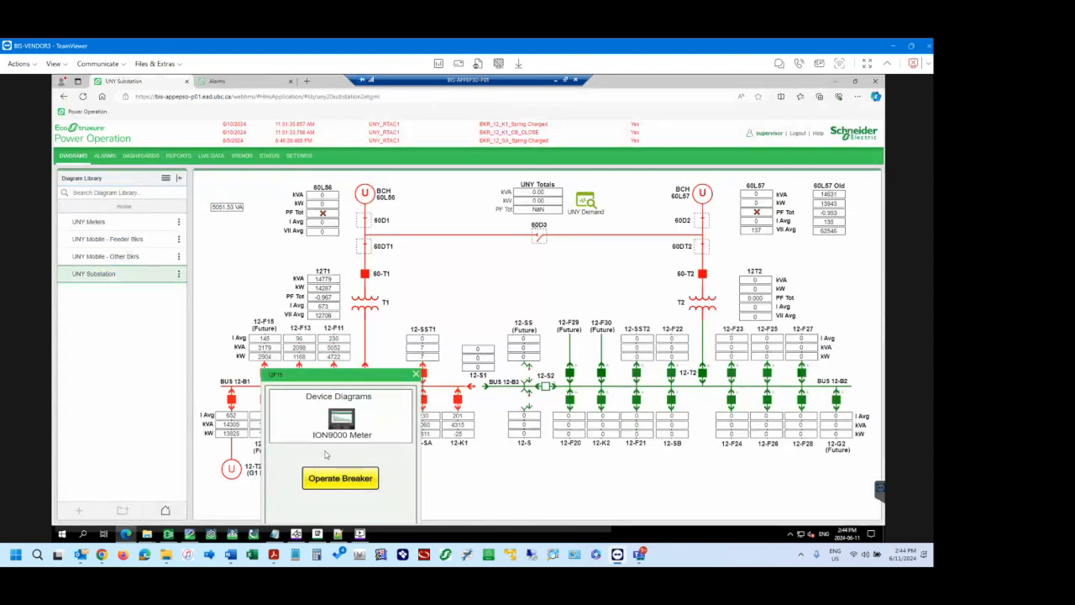
{"action": "left_click", "coordinate": [356, 478]}
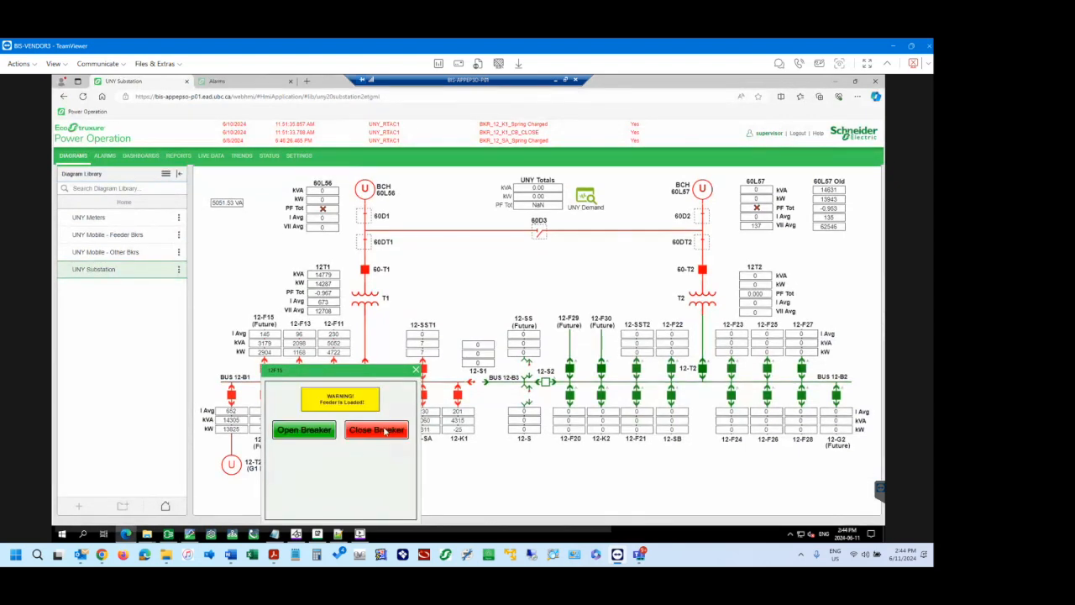
{"action": "left_click", "coordinate": [385, 430]}
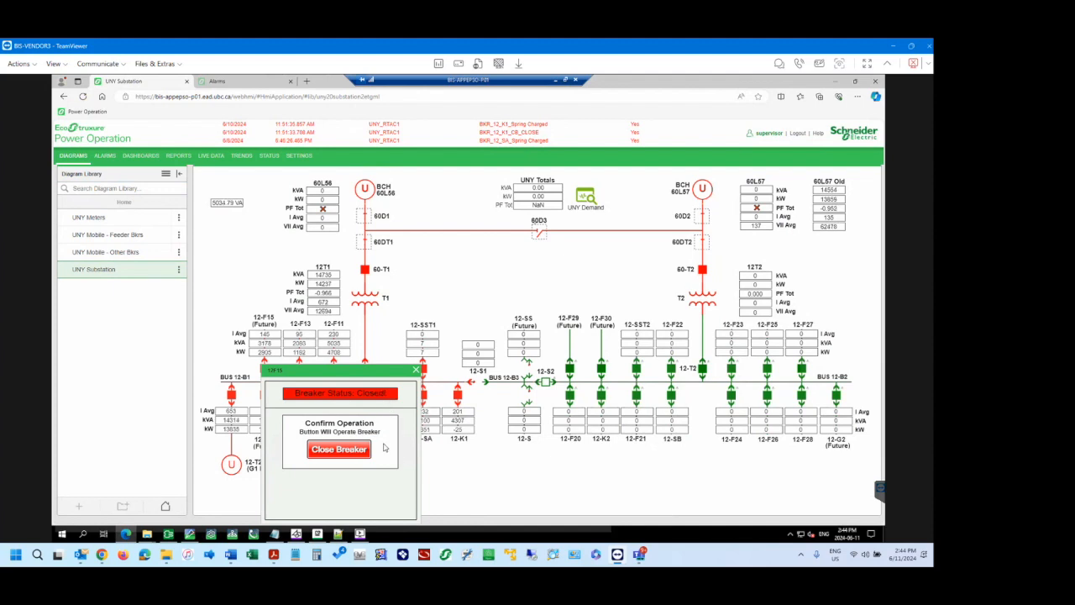
{"action": "left_click", "coordinate": [416, 371]}
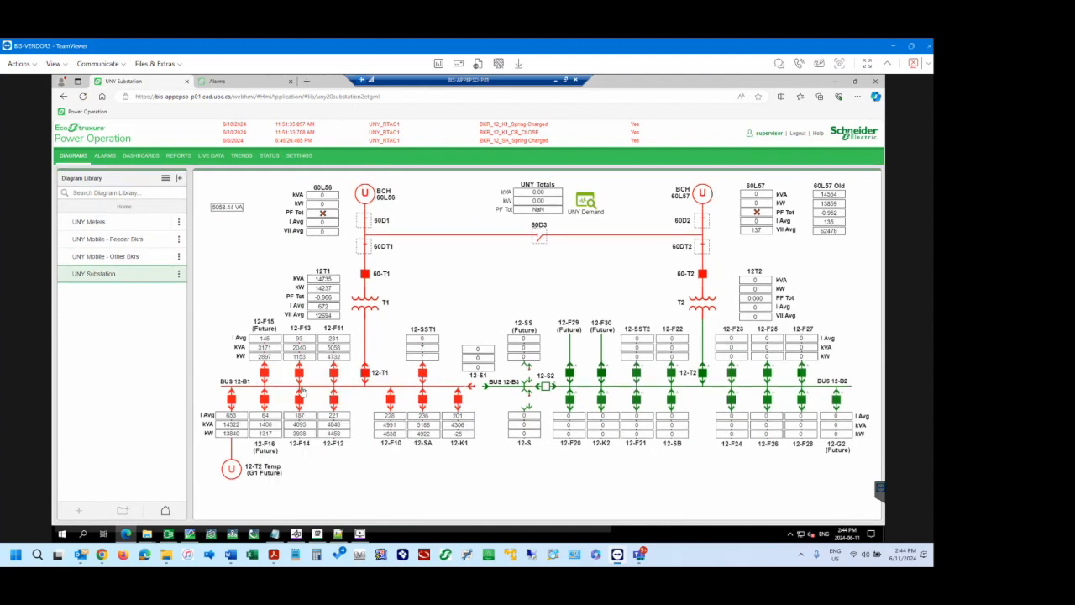
Switch back to the graphics editor, show the Control_Open and Control_Close layers, and make Control_Close active.
{"action": "left_click", "coordinate": [190, 535]}
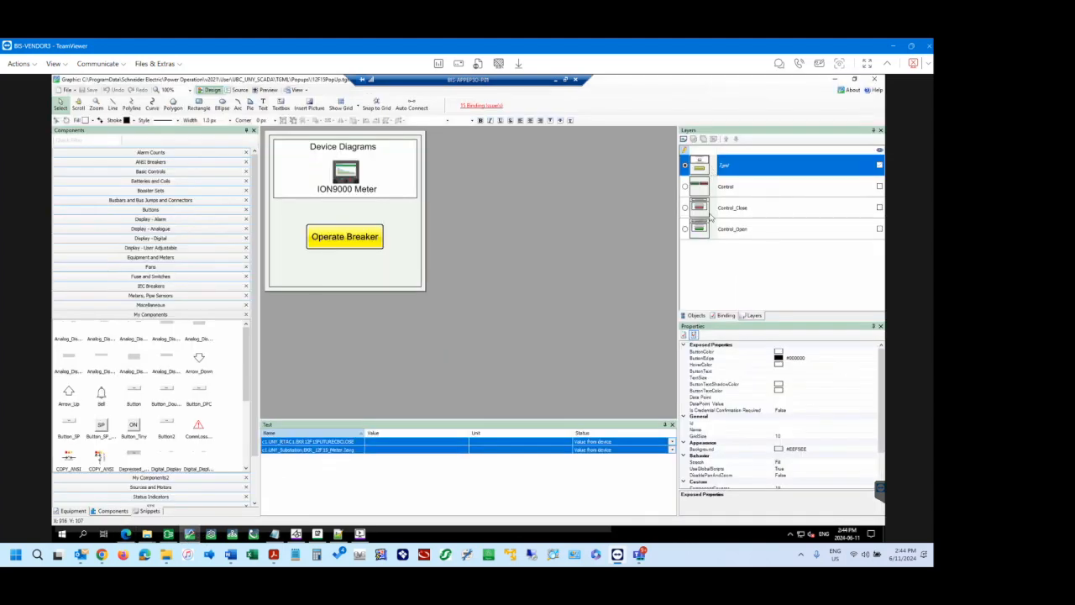
{"action": "left_click", "coordinate": [686, 229]}
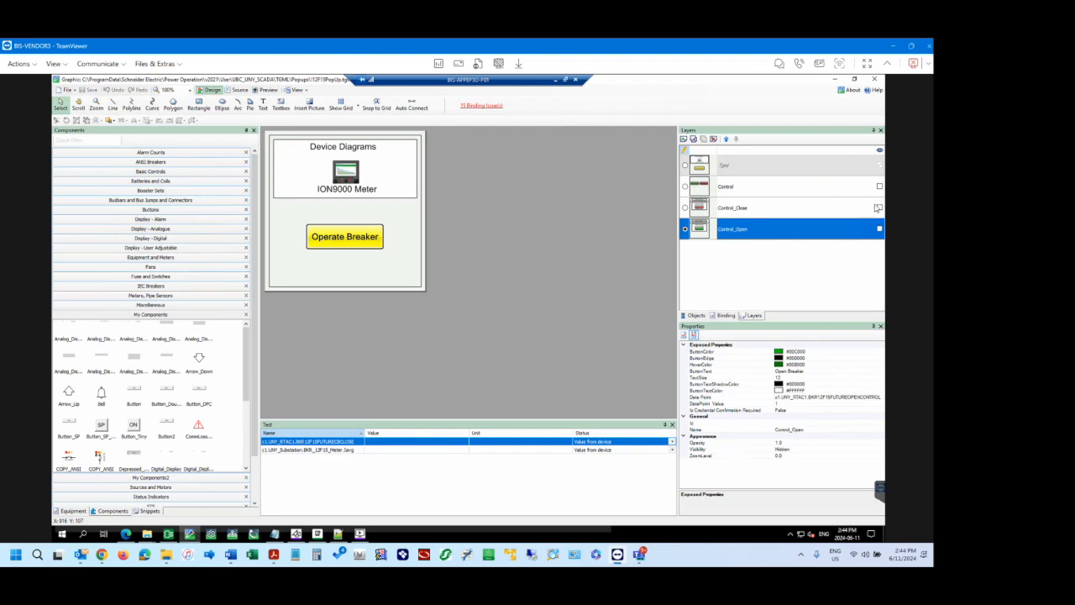
{"action": "left_click", "coordinate": [880, 229]}
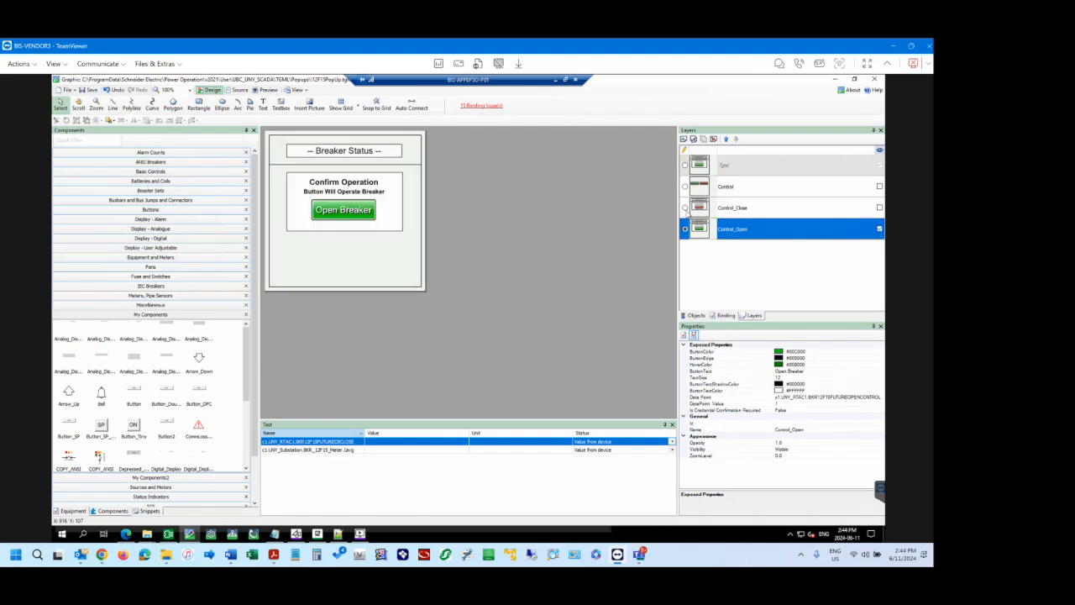
{"action": "left_click", "coordinate": [686, 209]}
{"action": "left_click", "coordinate": [879, 207]}
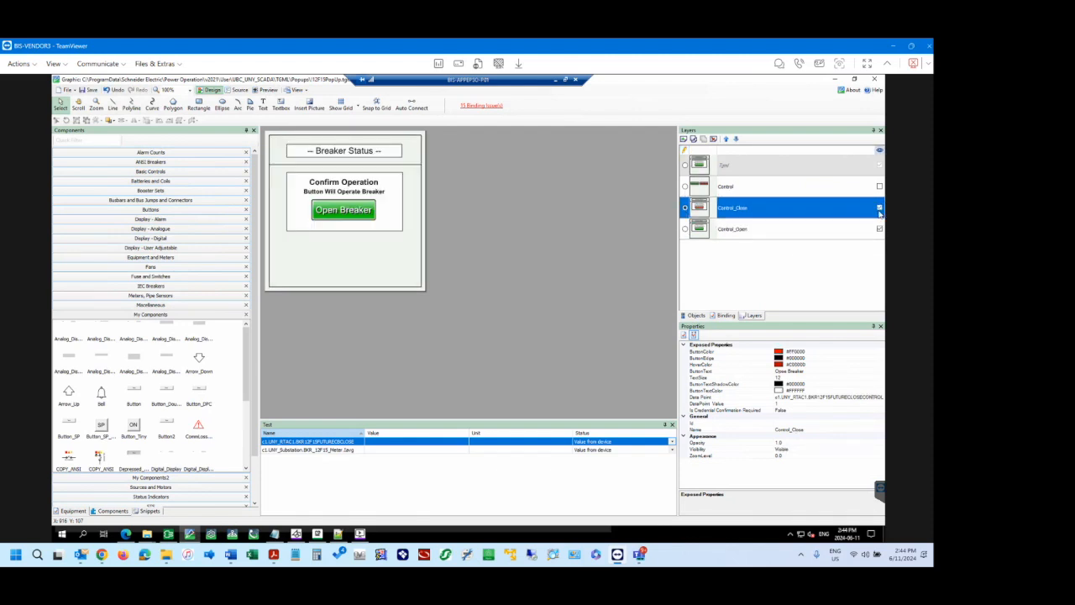
Change the closed status text in the Control_Close component's script to "Breaker Status: Closed" and accept the script.
{"action": "left_click", "coordinate": [697, 316]}
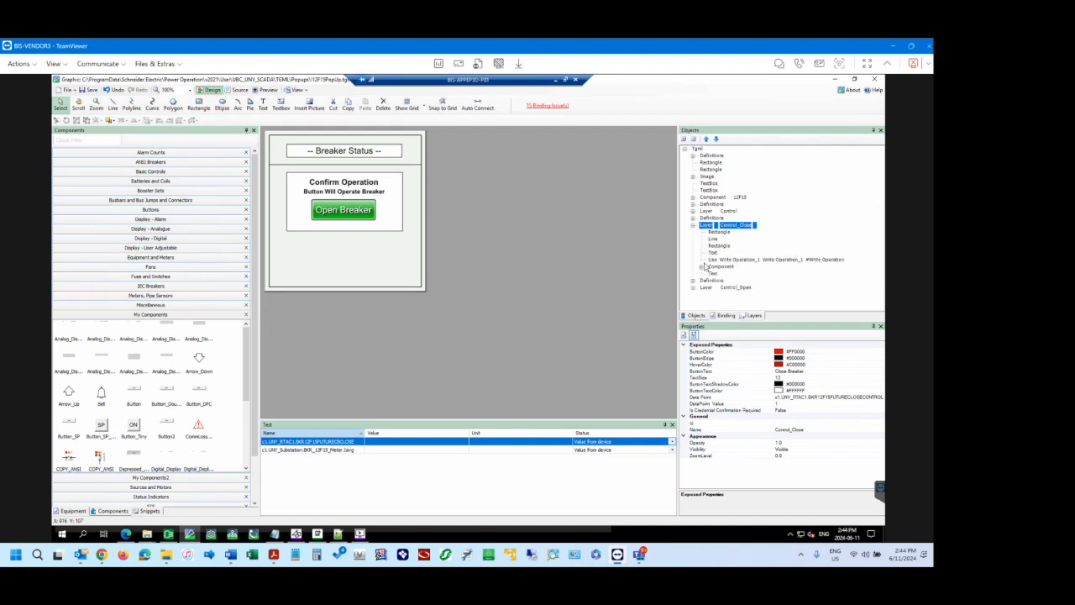
{"action": "left_click", "coordinate": [701, 268]}
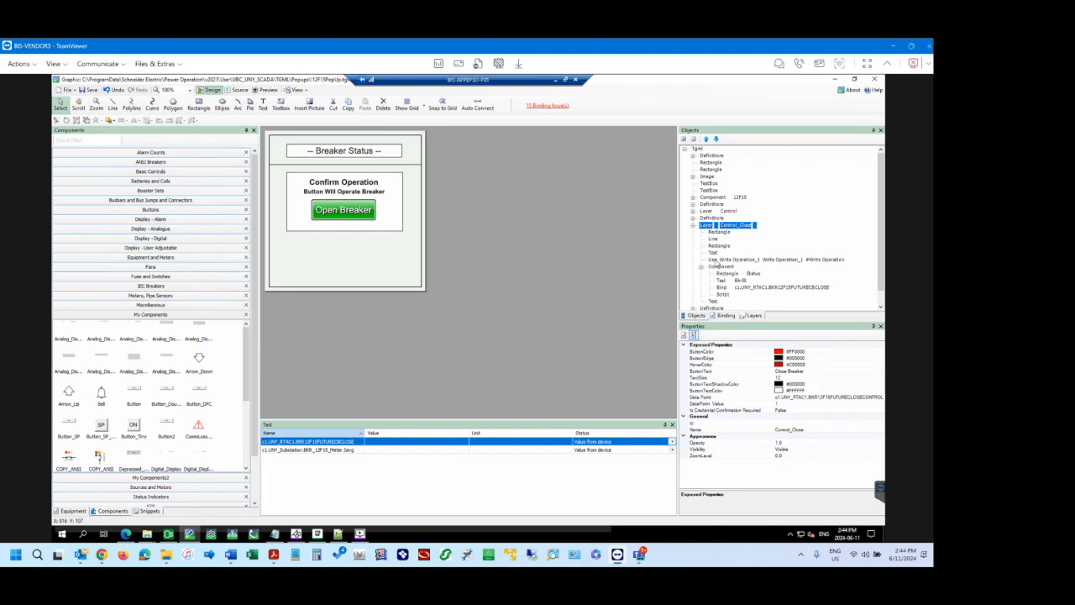
{"action": "left_click", "coordinate": [723, 294]}
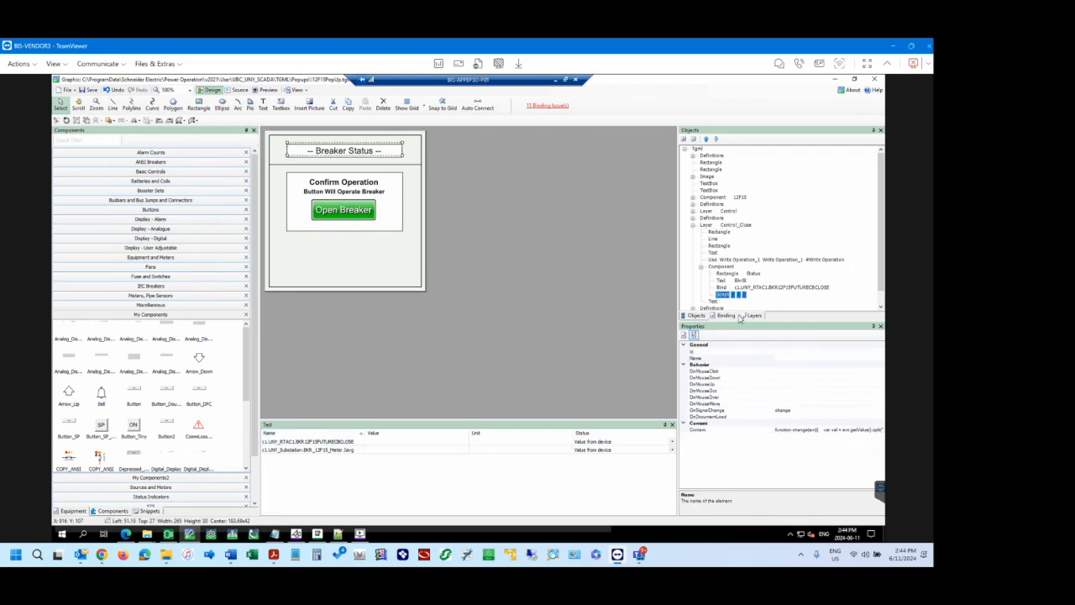
{"action": "left_click", "coordinate": [877, 433]}
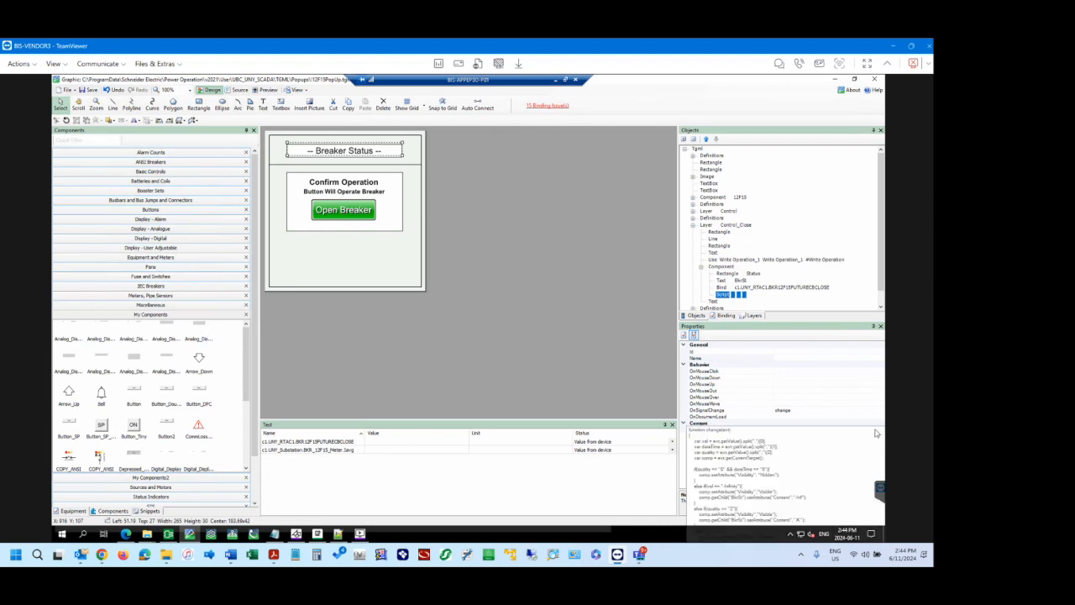
{"action": "left_click", "coordinate": [878, 431]}
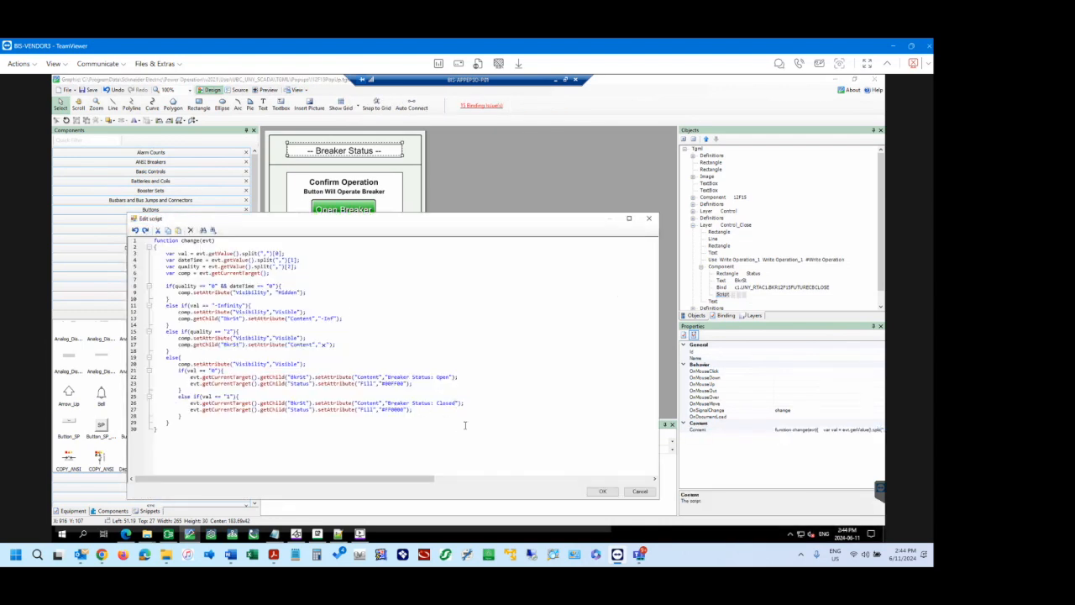
{"action": "left_click", "coordinate": [602, 492]}
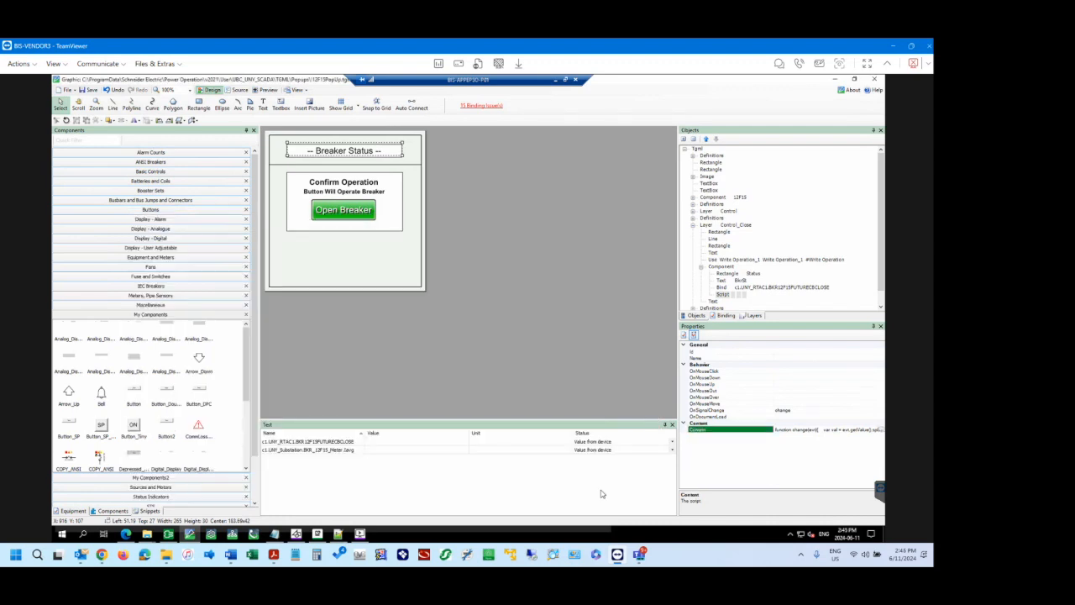
Hide the Control_Open layer and select the Control_Close layer.
{"action": "left_click", "coordinate": [753, 317]}
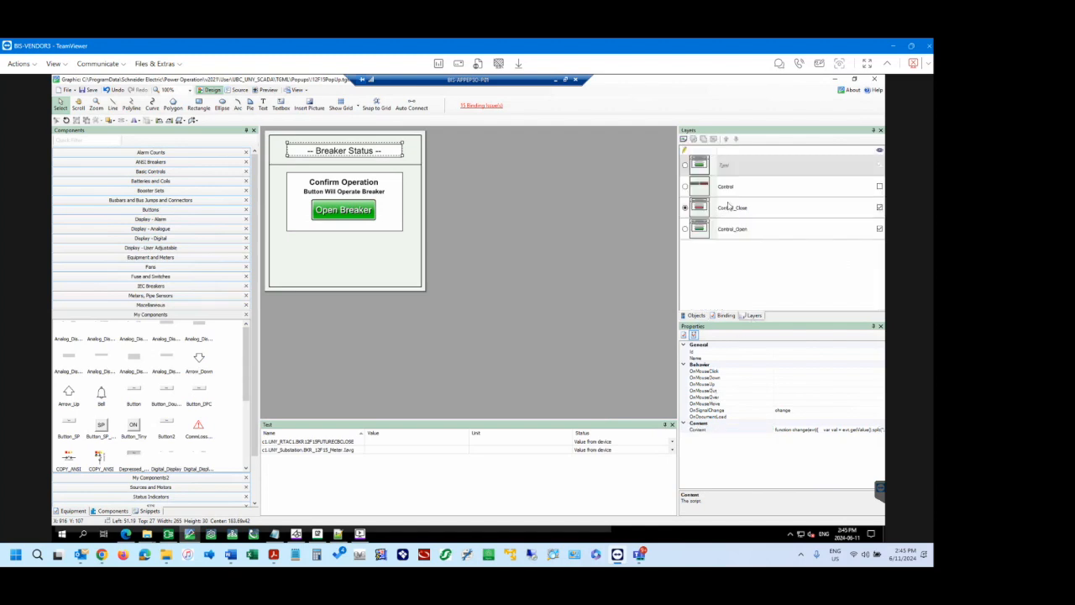
{"action": "left_click", "coordinate": [880, 229]}
{"action": "left_click", "coordinate": [746, 208]}
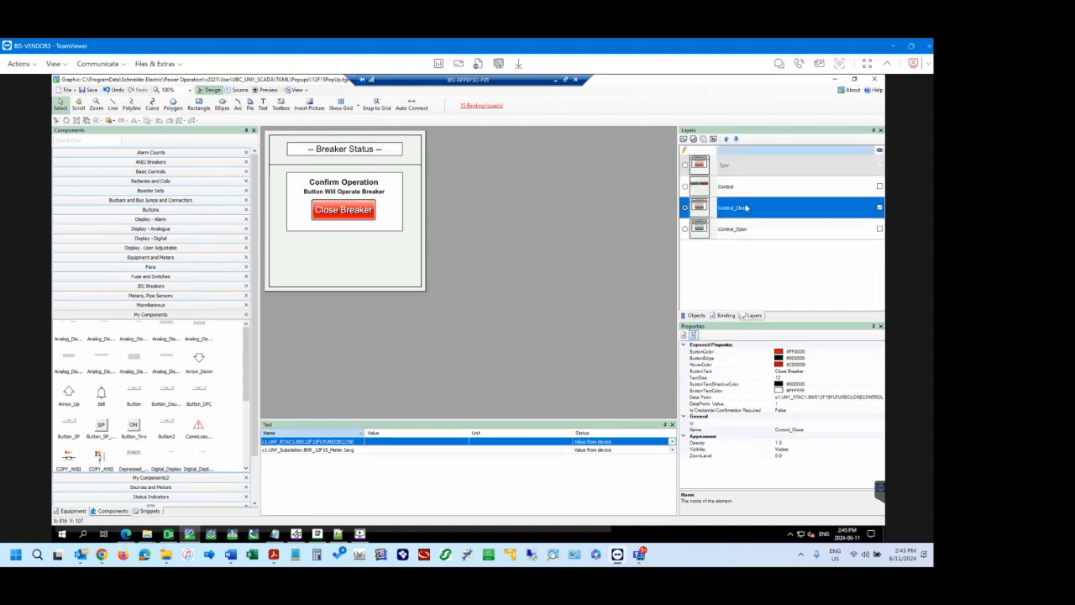
Set the font size of the BkrSt text in the Control_Close layer's status component to 16.
{"action": "left_click", "coordinate": [701, 315]}
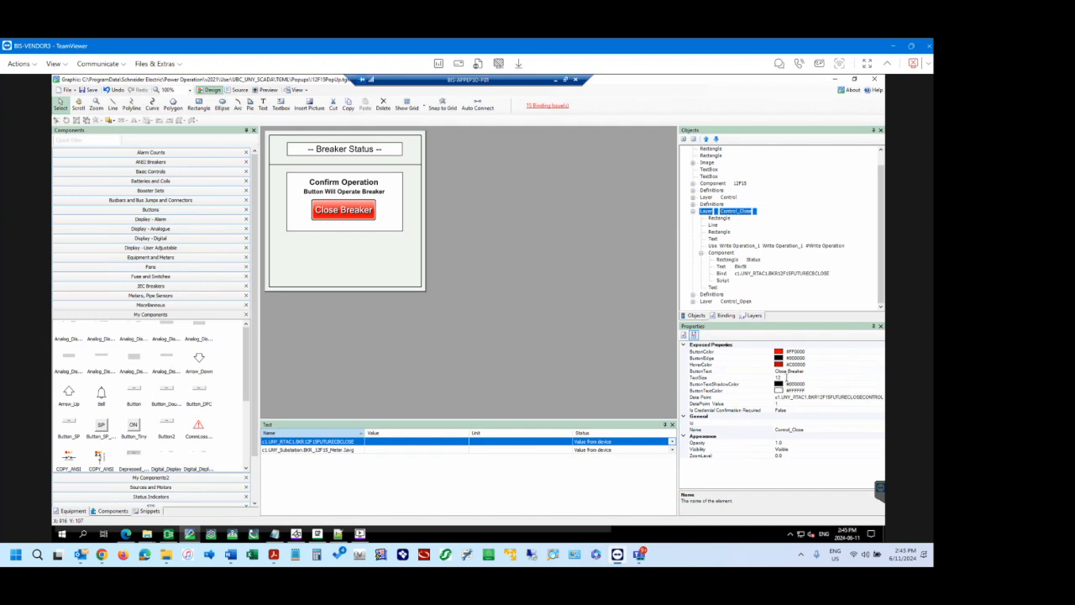
{"action": "left_click", "coordinate": [778, 378]}
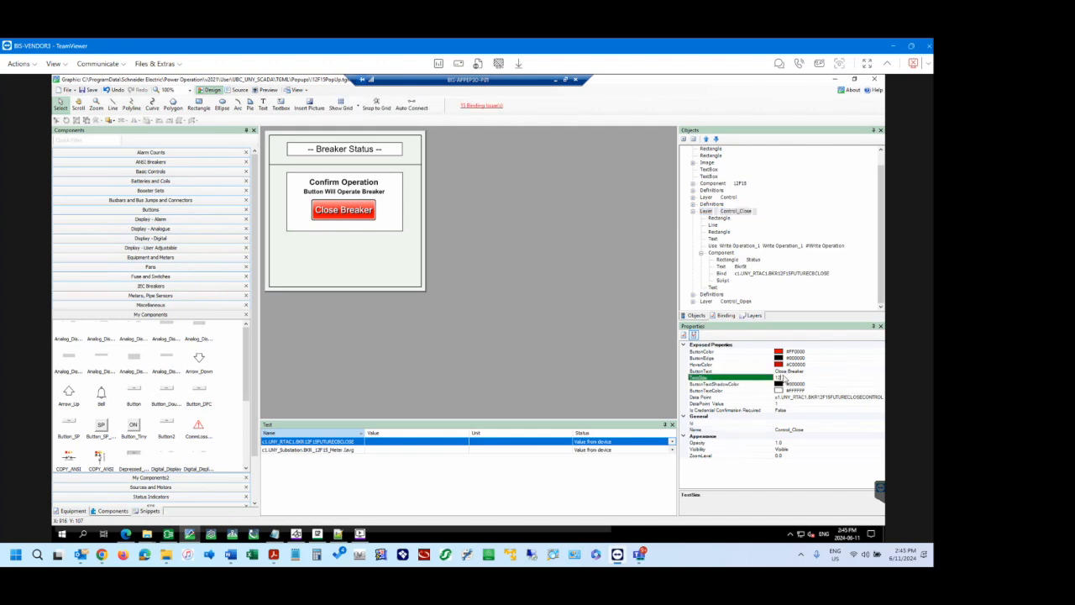
{"action": "left_click", "coordinate": [717, 254]}
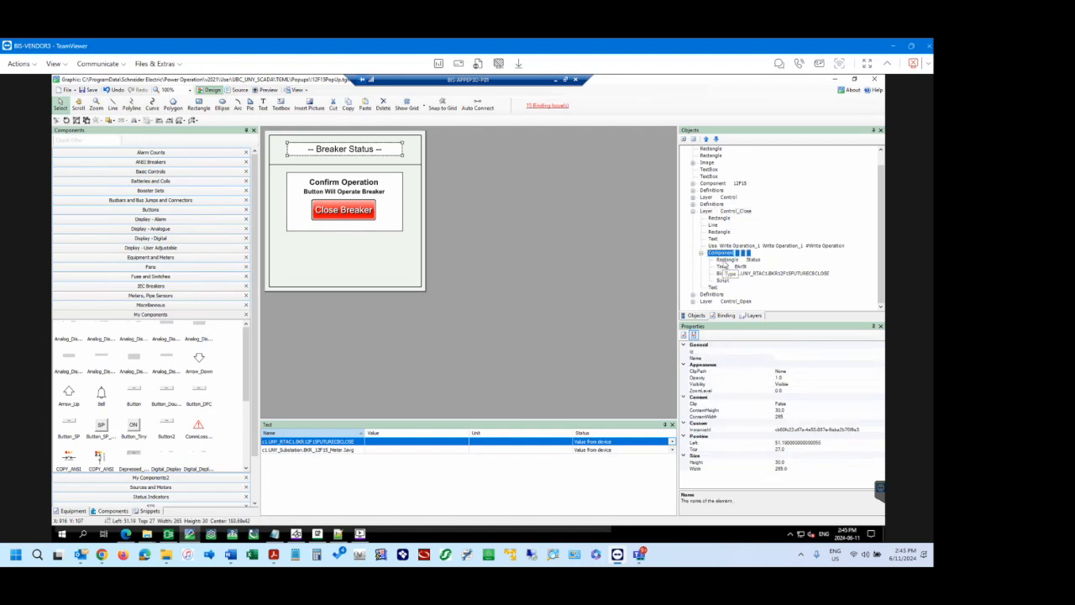
{"action": "left_click", "coordinate": [721, 268]}
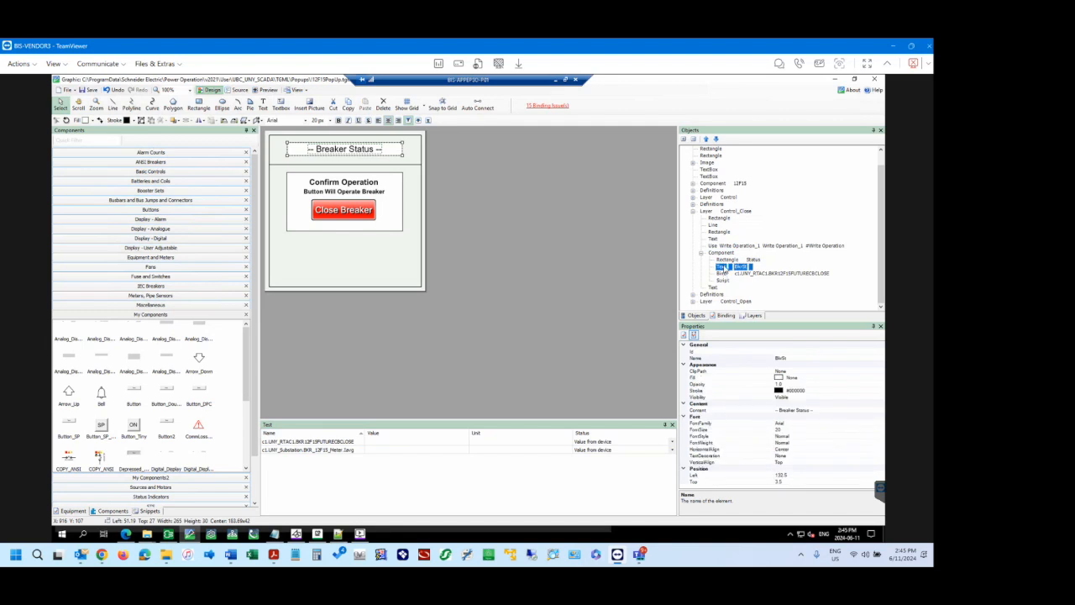
{"action": "left_click", "coordinate": [784, 430]}
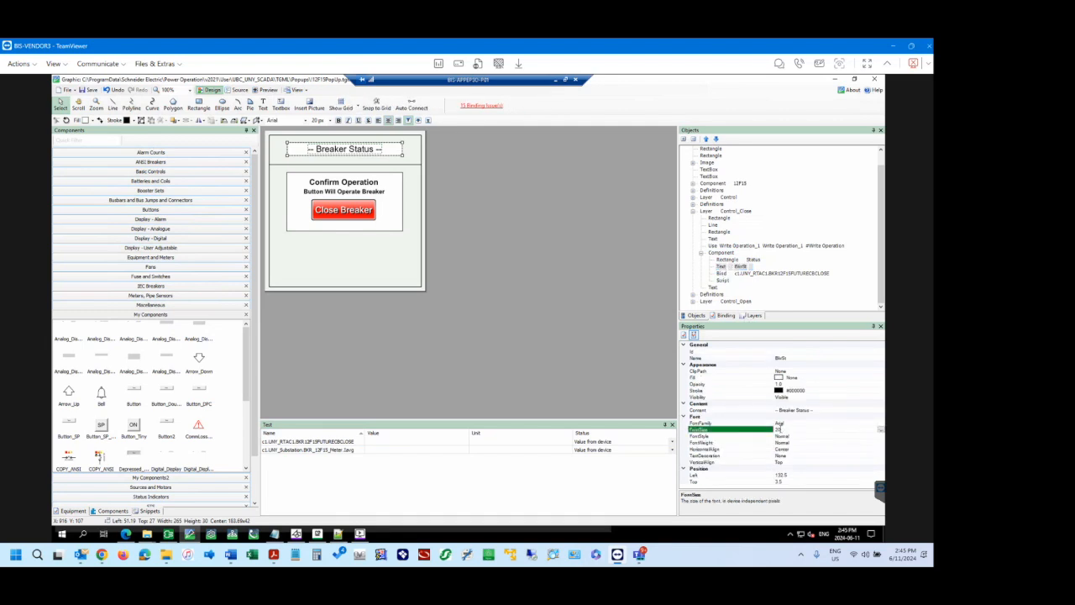
{"action": "left_click", "coordinate": [813, 410]}
{"action": "left_click", "coordinate": [814, 410]}
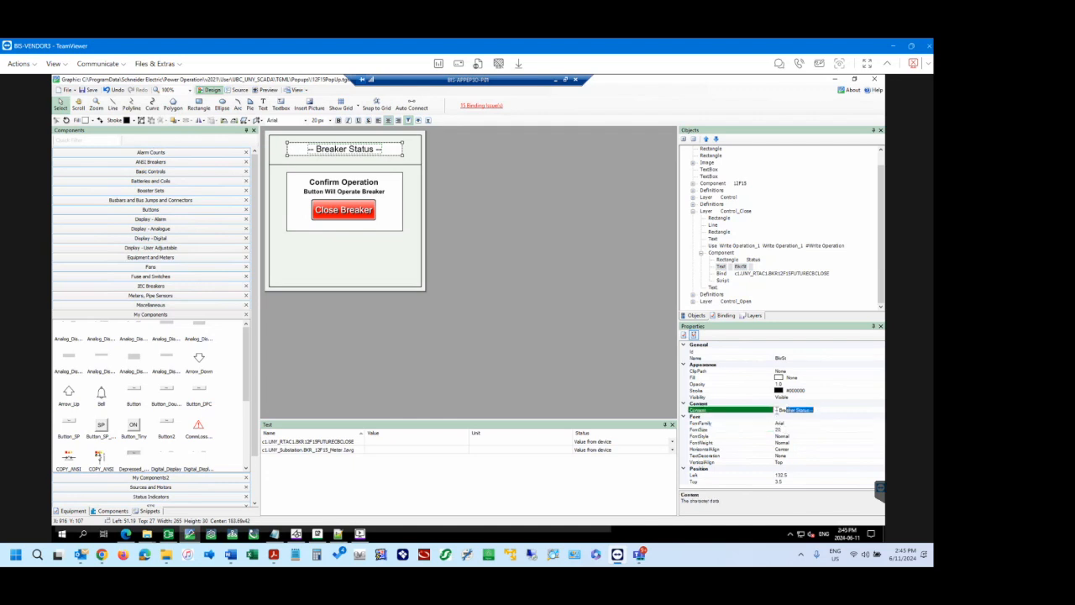
{"action": "left_click", "coordinate": [822, 410]}
{"action": "left_click_drag", "start_coordinate": [816, 410], "coordinate": [773, 411]}
{"action": "left_click", "coordinate": [819, 411]}
{"action": "left_click", "coordinate": [780, 429]}
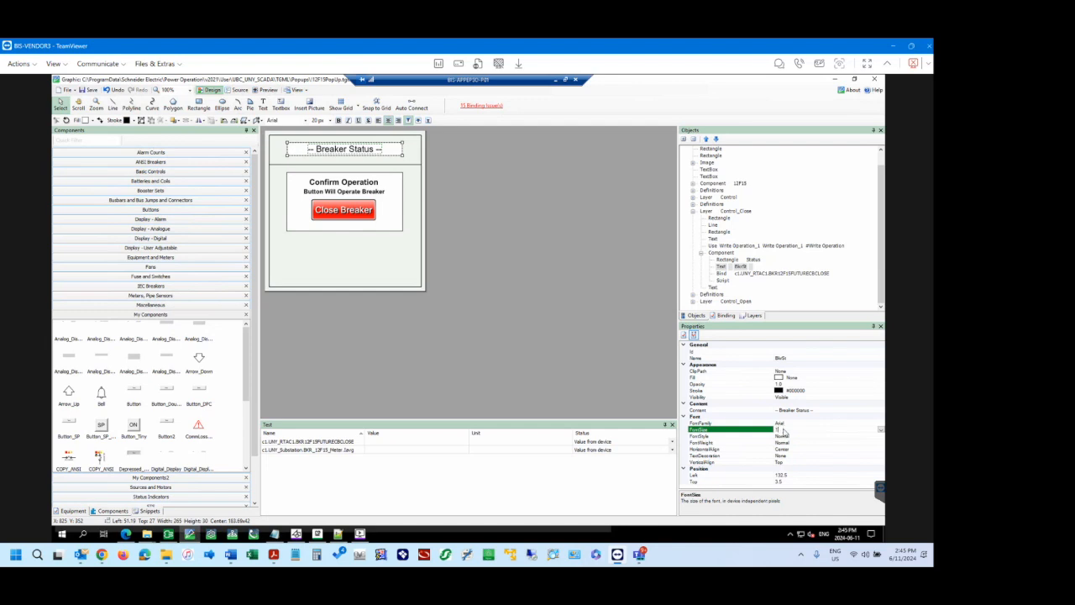
{"action": "key", "text": "Return"}
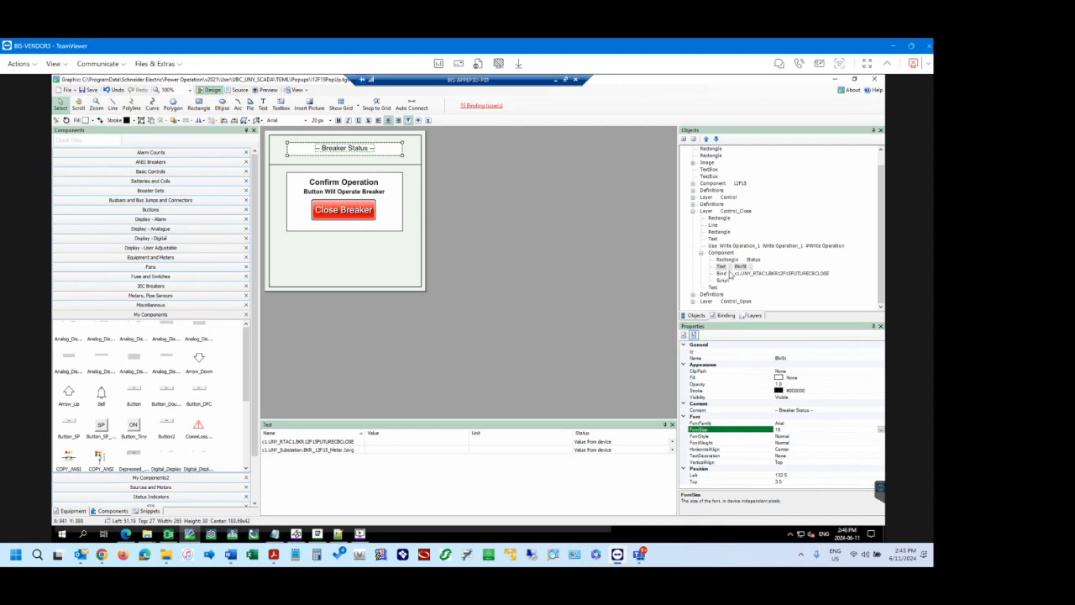
Examine the script lines that set the BkrSt content for open and closed status, and close the script without changes.
{"action": "left_click", "coordinate": [724, 275]}
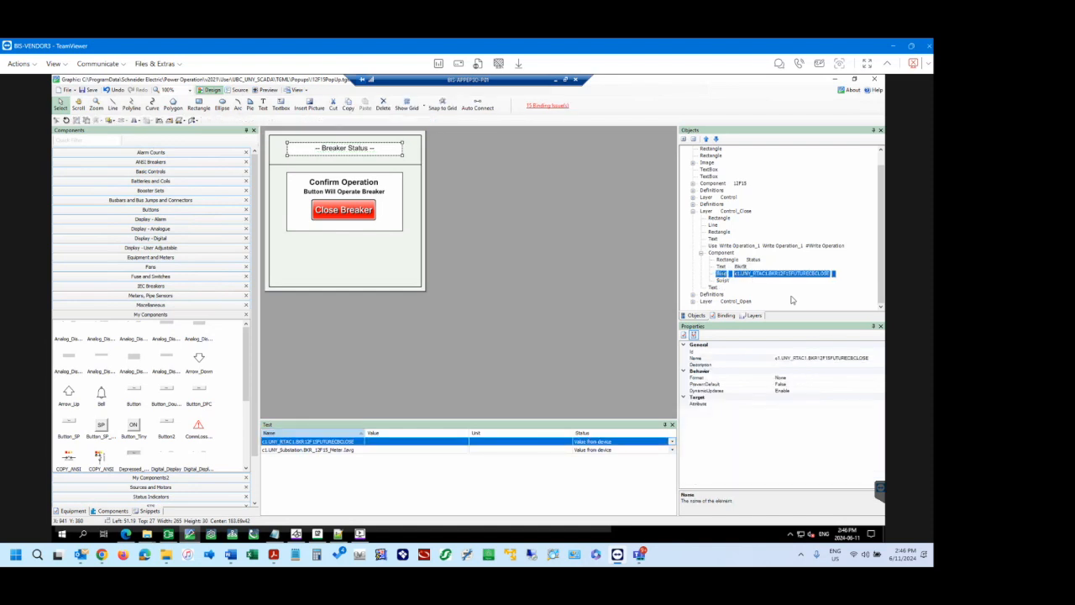
{"action": "left_click", "coordinate": [731, 281]}
{"action": "left_click", "coordinate": [875, 428]}
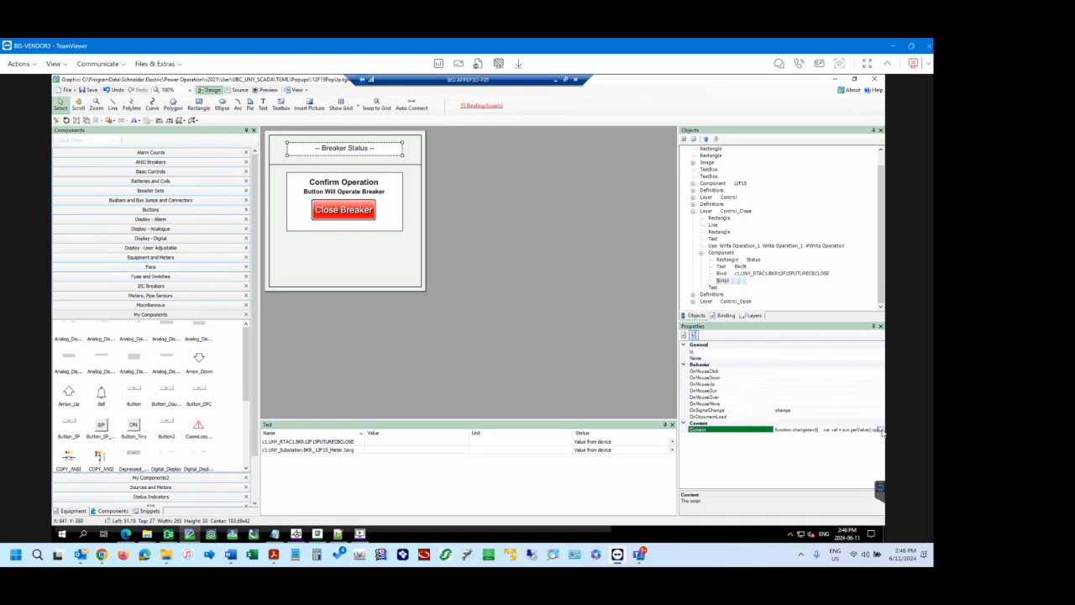
{"action": "left_click", "coordinate": [880, 428]}
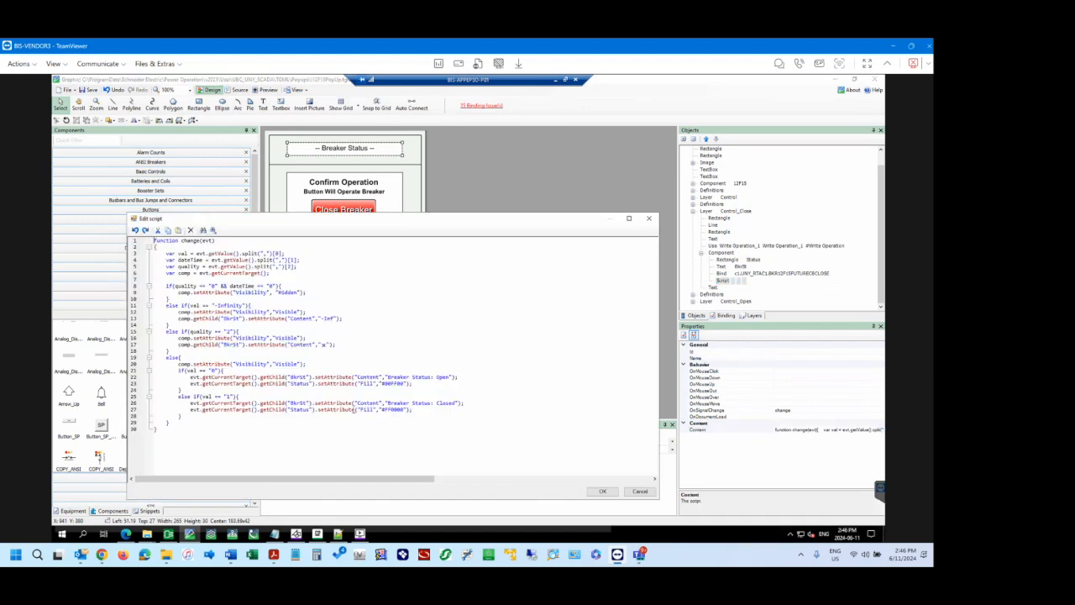
{"action": "left_click_drag", "start_coordinate": [293, 403], "coordinate": [467, 403]}
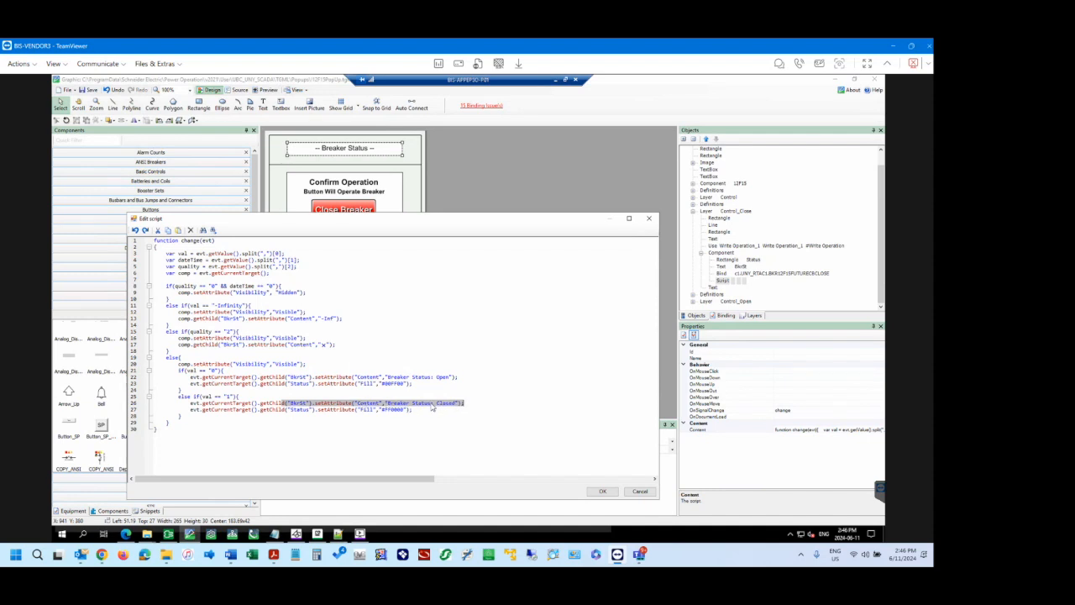
{"action": "left_click", "coordinate": [290, 377]}
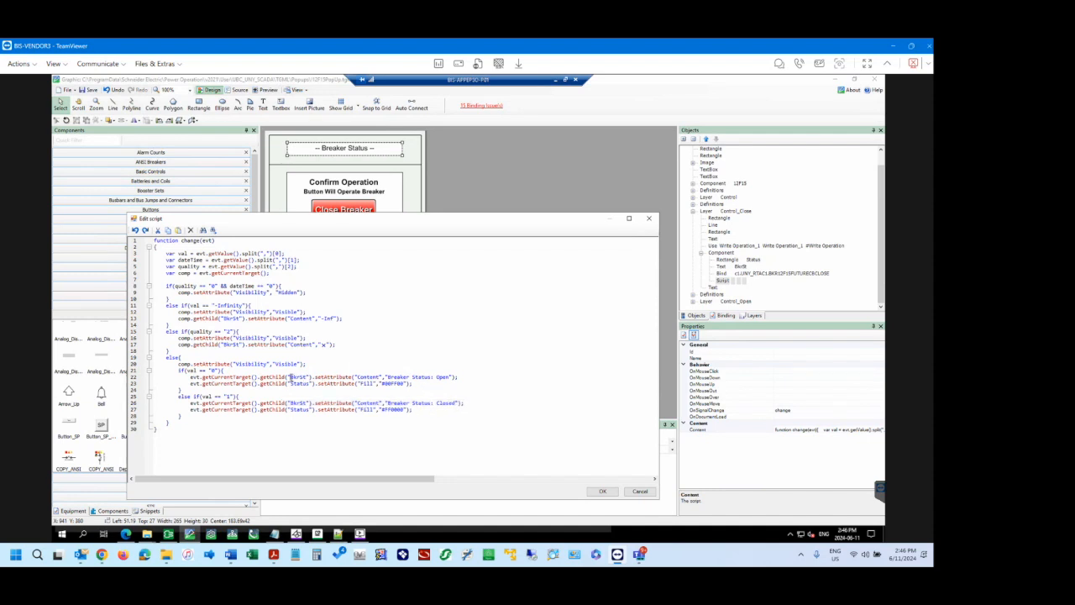
{"action": "left_click_drag", "start_coordinate": [297, 380], "coordinate": [455, 378]}
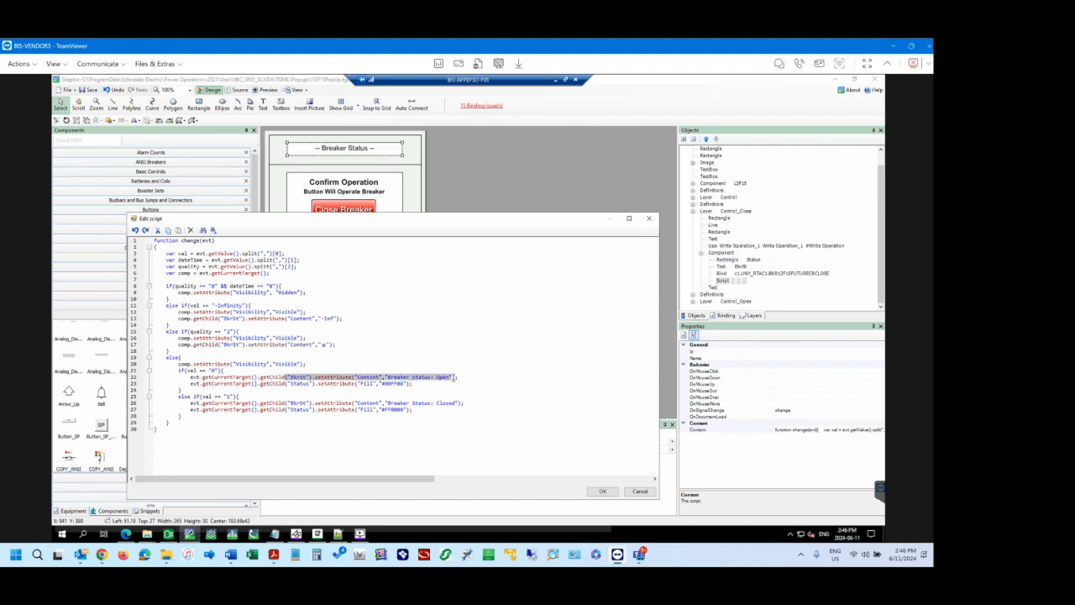
{"action": "left_click", "coordinate": [456, 377]}
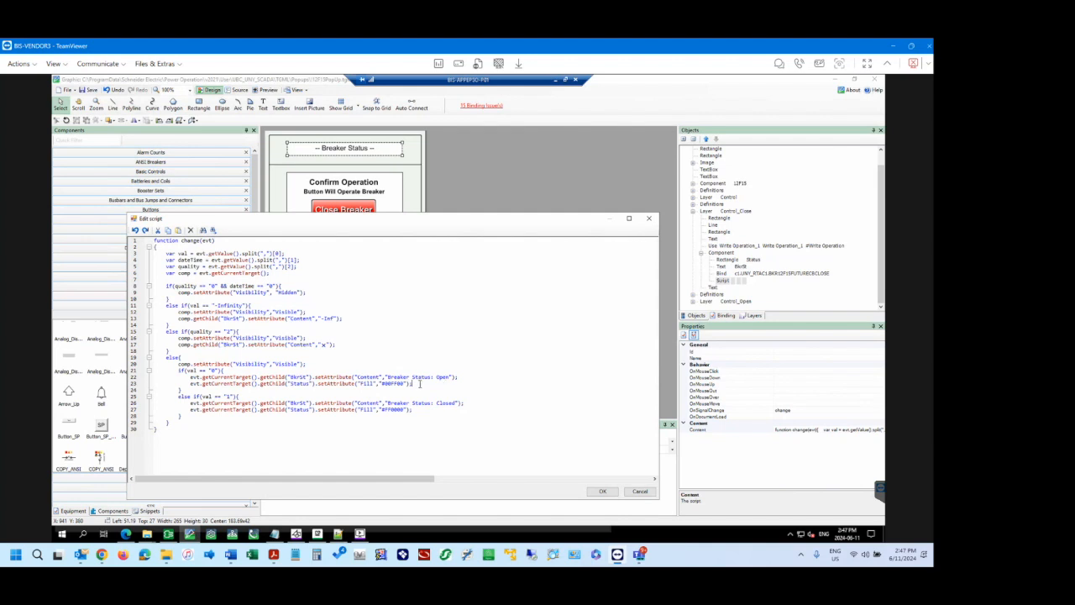
{"action": "left_click", "coordinate": [467, 379]}
{"action": "left_click", "coordinate": [440, 384]}
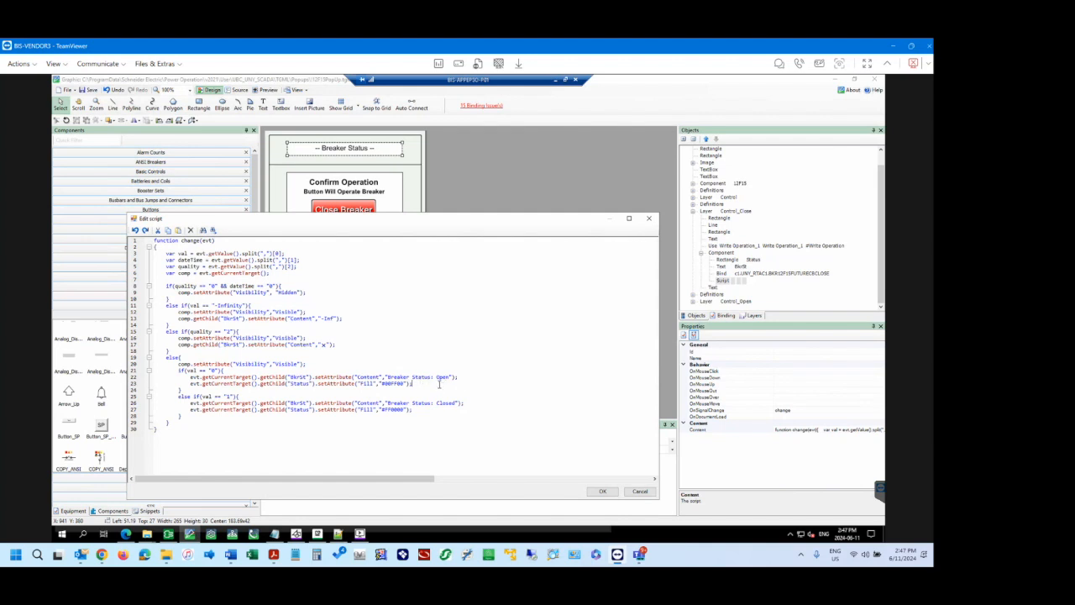
{"action": "left_click", "coordinate": [343, 391]}
{"action": "left_click", "coordinate": [462, 383]}
{"action": "left_click", "coordinate": [639, 491]}
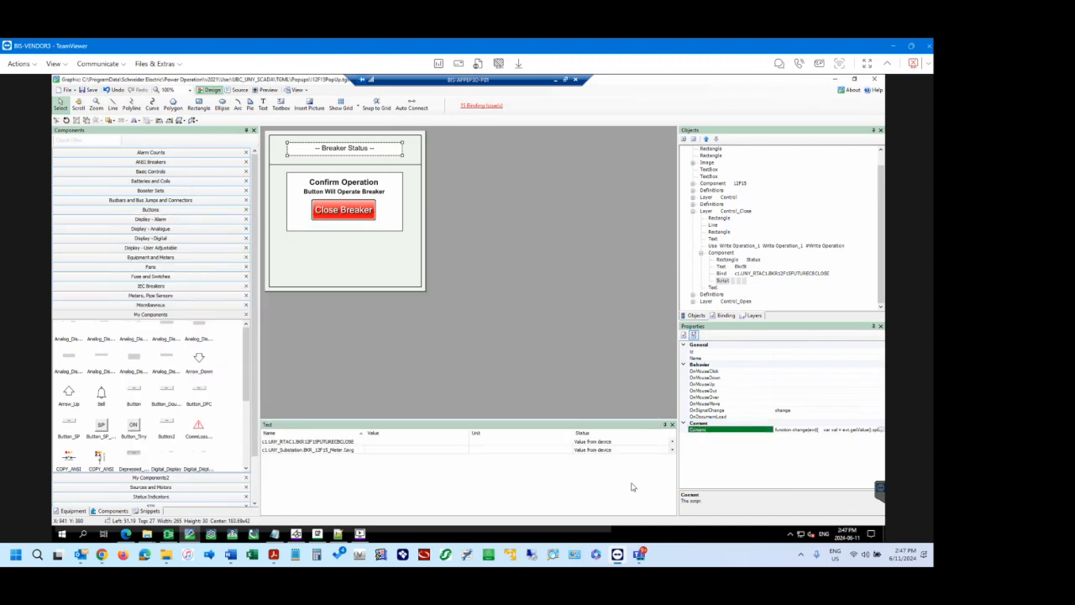
Inspect the properties of the binding, the BkrSt text and the Status rectangle inside the status component.
{"action": "left_click", "coordinate": [721, 275]}
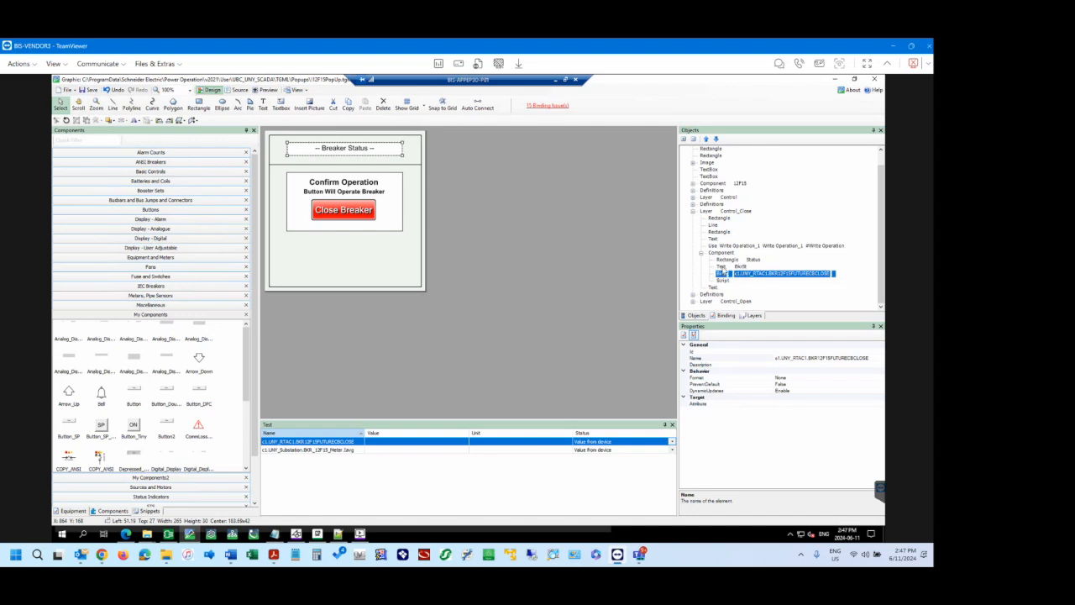
{"action": "left_click", "coordinate": [723, 266]}
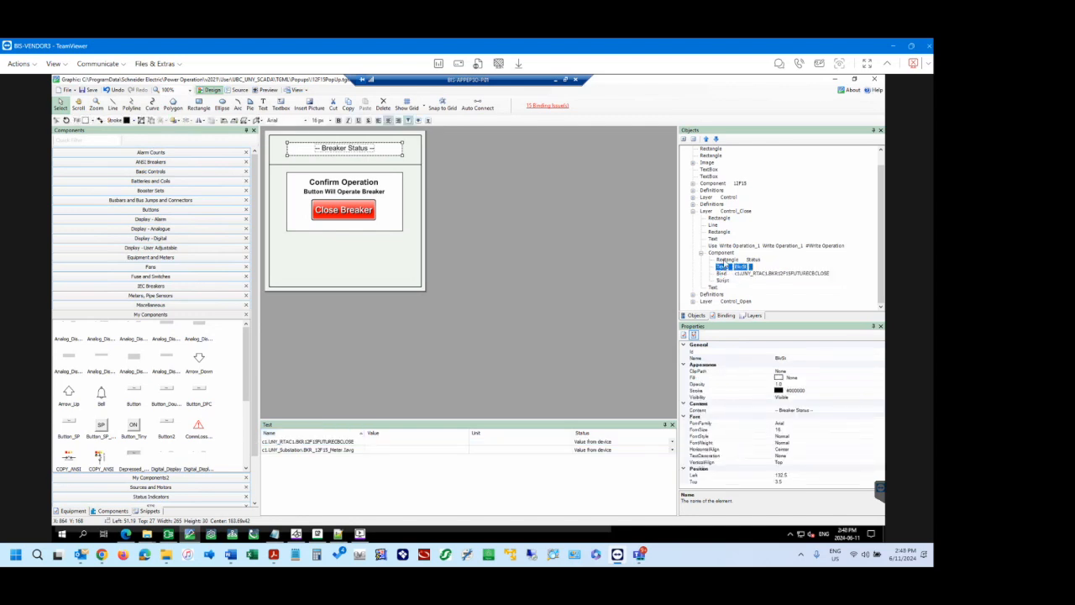
{"action": "left_click", "coordinate": [724, 260]}
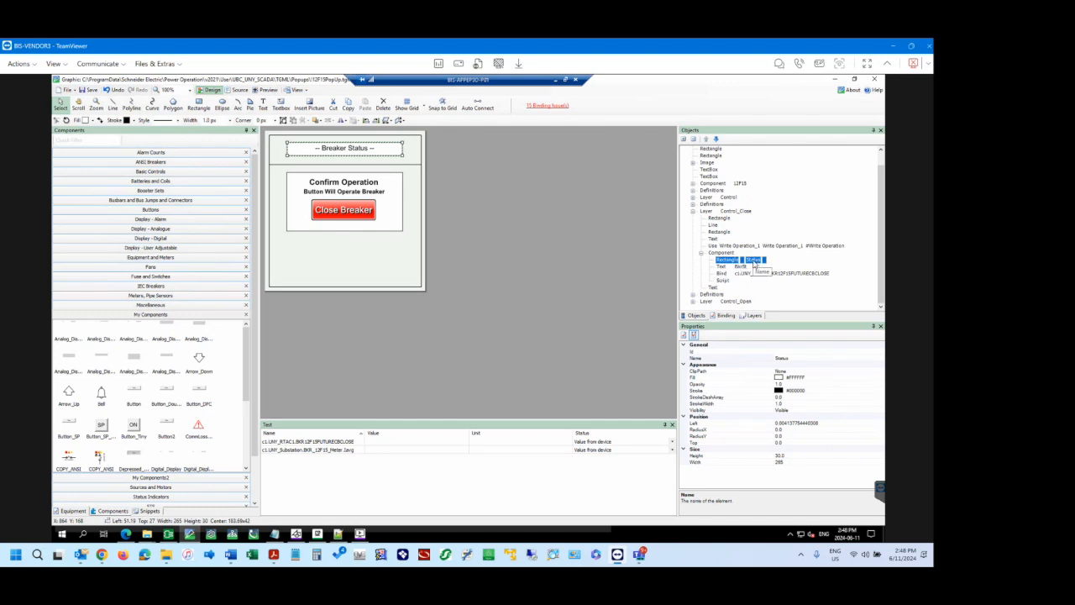
{"action": "left_click", "coordinate": [721, 267]}
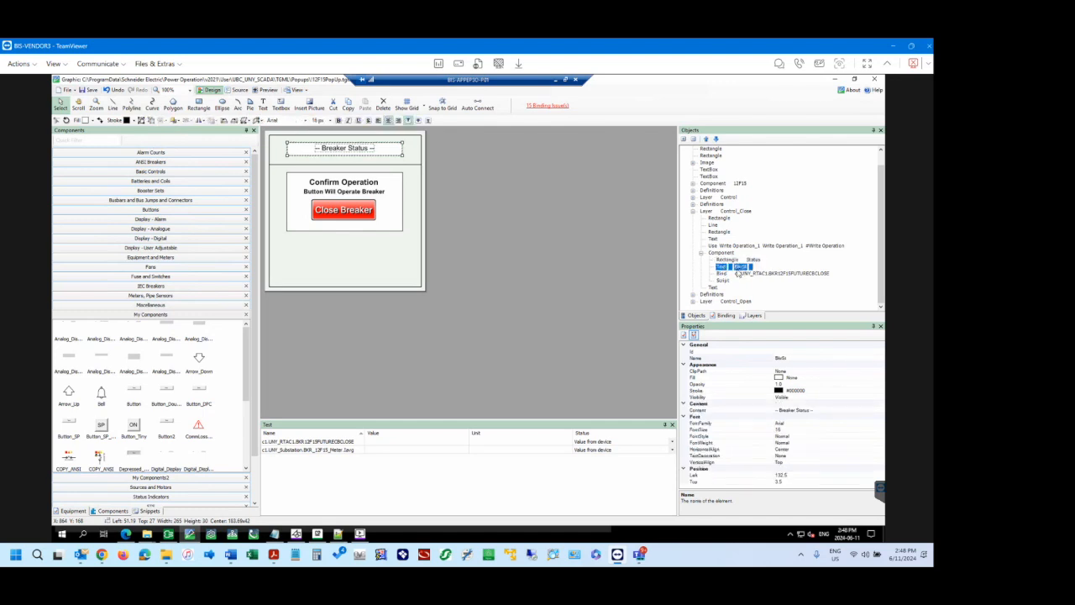
Reopen the component's script, examine how getChild references the BkrSt and Status objects, and close it without changes.
{"action": "left_click", "coordinate": [724, 281]}
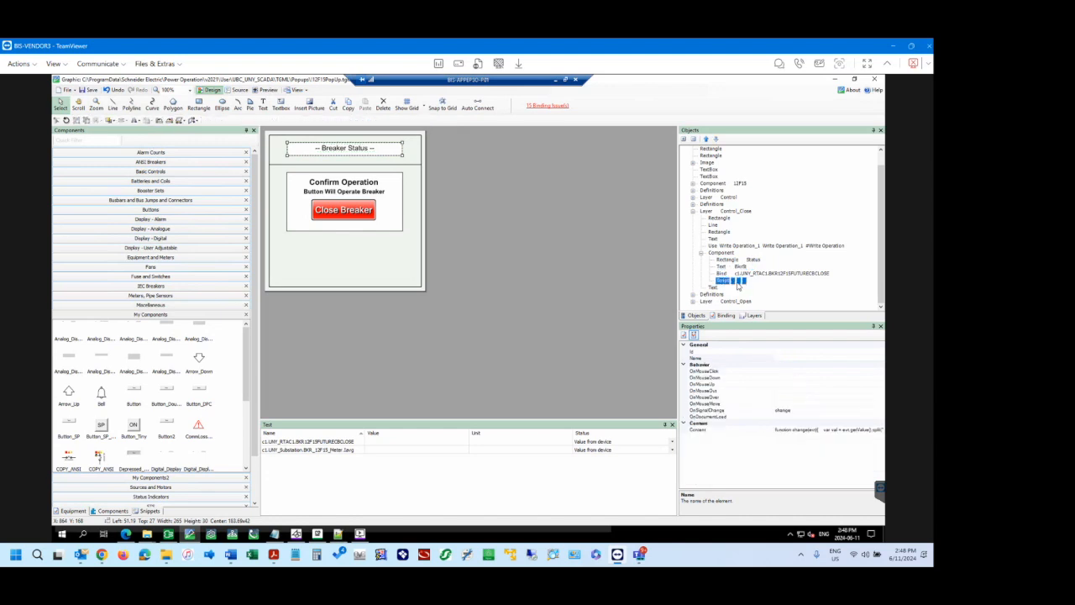
{"action": "left_click", "coordinate": [880, 430]}
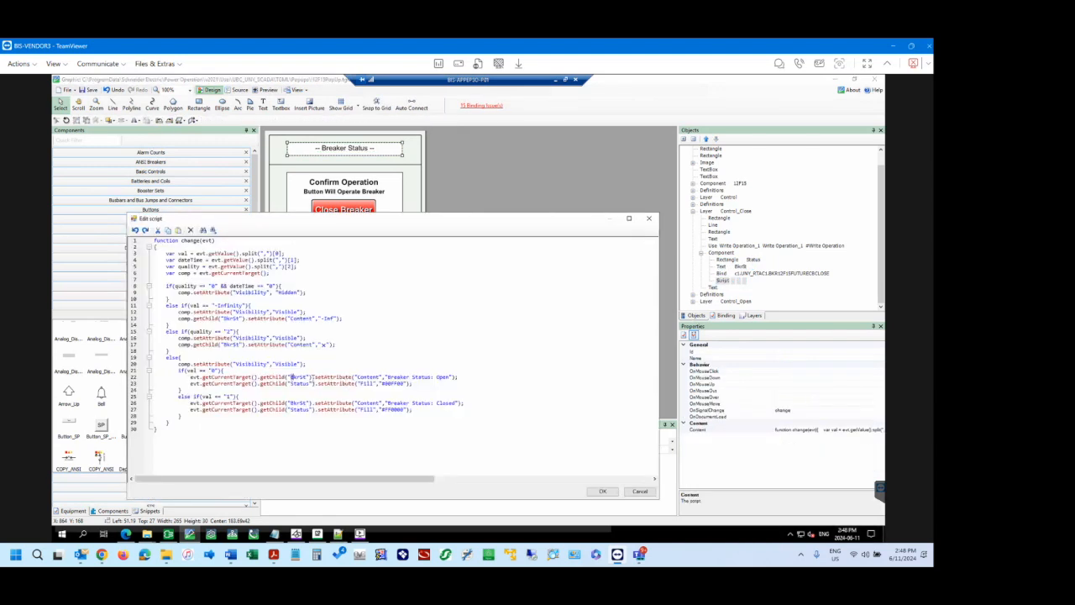
{"action": "double_click", "coordinate": [300, 377]}
{"action": "left_click", "coordinate": [288, 383]}
{"action": "left_click", "coordinate": [318, 383]}
{"action": "left_click_drag", "start_coordinate": [280, 377], "coordinate": [309, 377]}
{"action": "left_click", "coordinate": [313, 378]}
{"action": "left_click", "coordinate": [651, 220]}
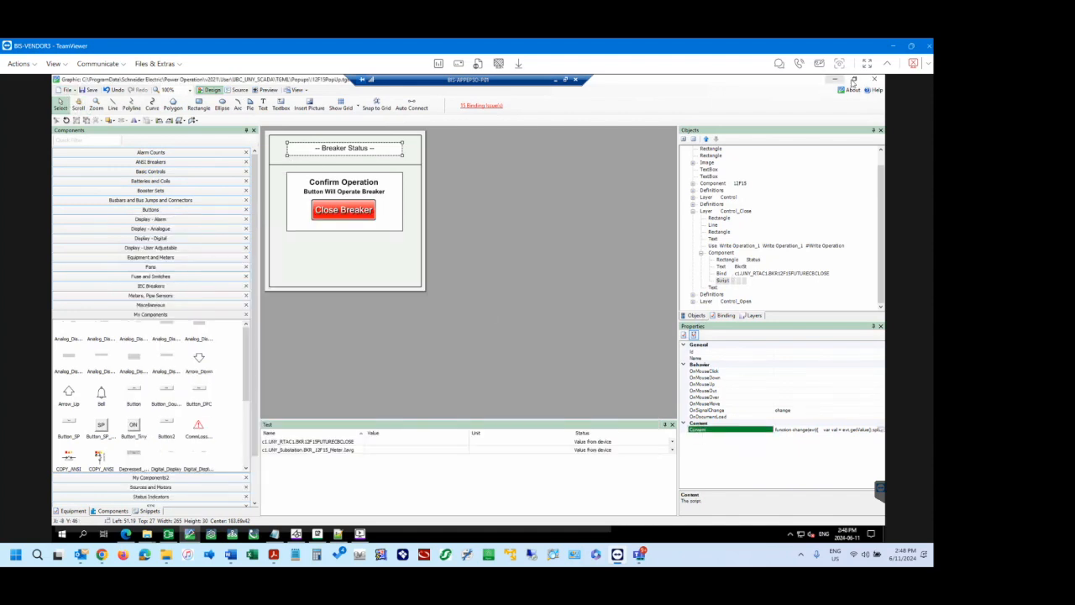
Open UNY Substation.tgml without saving the pop-up's changes, and look over the 12-B1 bus breakers and the test bindings.
{"action": "left_click", "coordinate": [67, 89]}
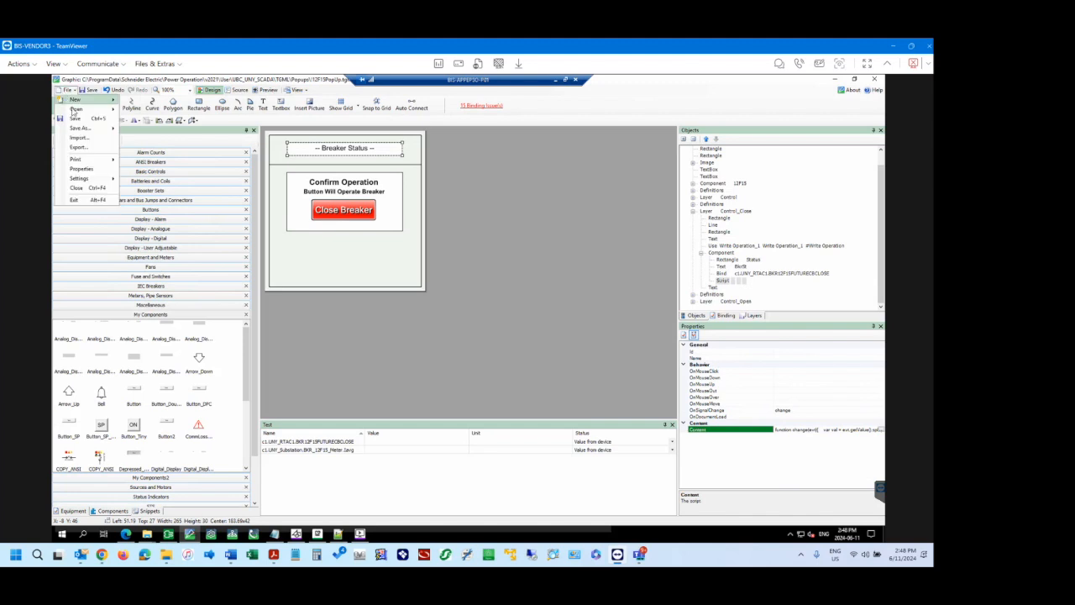
{"action": "mouse_move", "coordinate": [77, 109]}
{"action": "left_click", "coordinate": [177, 111]}
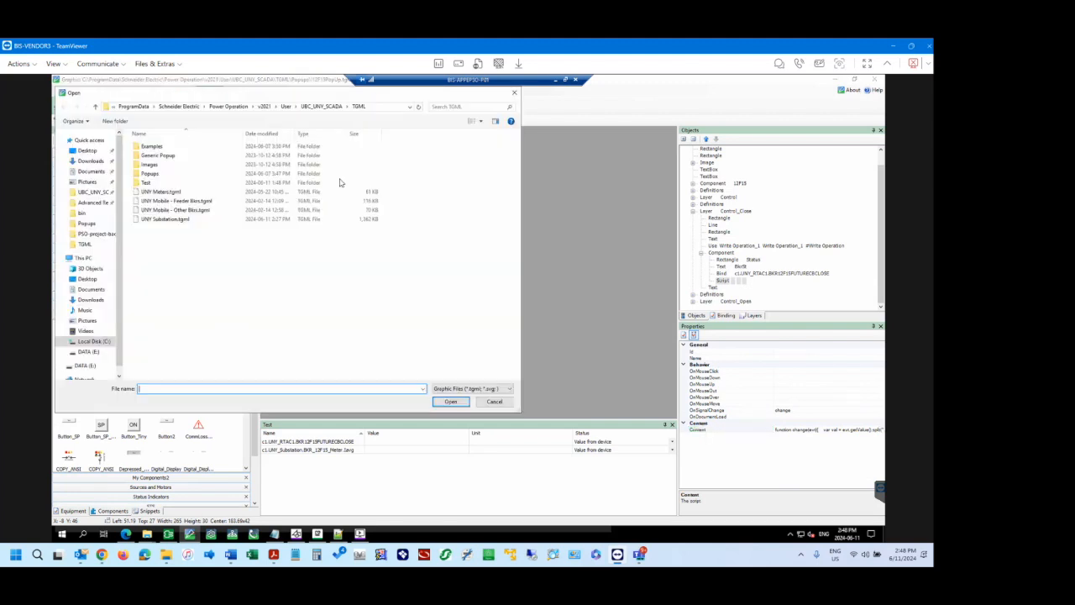
{"action": "left_click", "coordinate": [169, 220]}
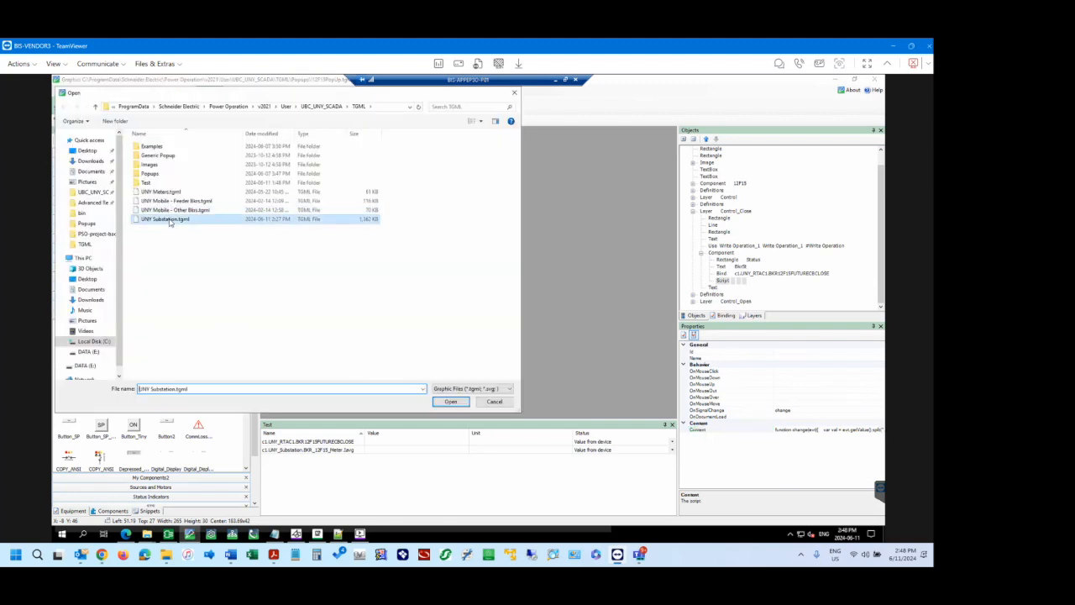
{"action": "left_click", "coordinate": [450, 401]}
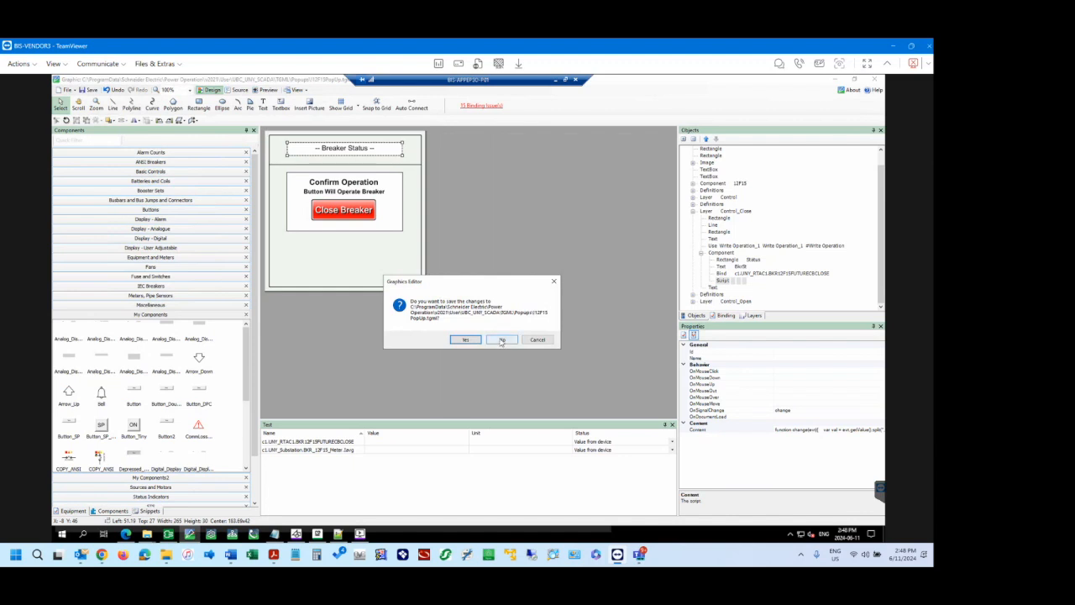
{"action": "left_click", "coordinate": [501, 339]}
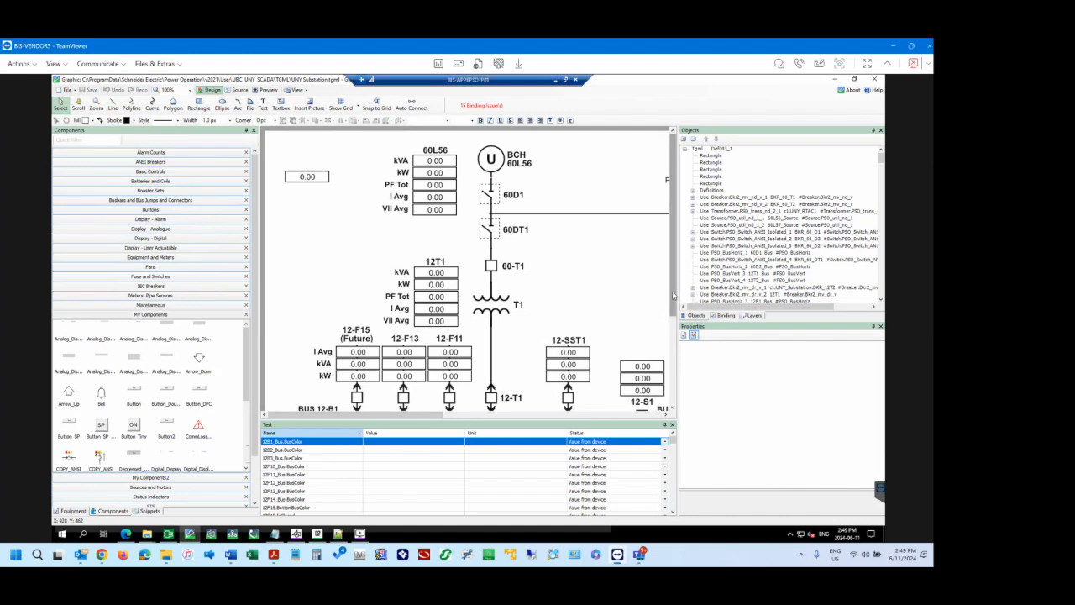
{"action": "left_click_drag", "start_coordinate": [674, 296], "coordinate": [673, 320]}
{"action": "left_click_drag", "start_coordinate": [673, 443], "coordinate": [674, 503]}
Reopen the 12F15 pop-up graphic from the recently opened files.
{"action": "left_click", "coordinate": [65, 90]}
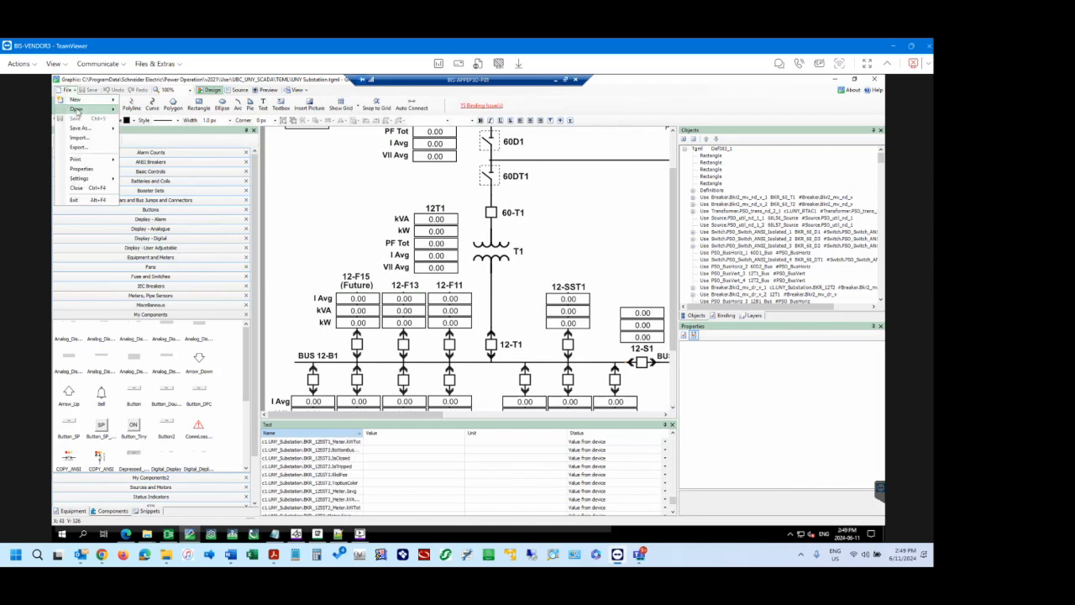
{"action": "mouse_move", "coordinate": [77, 110]}
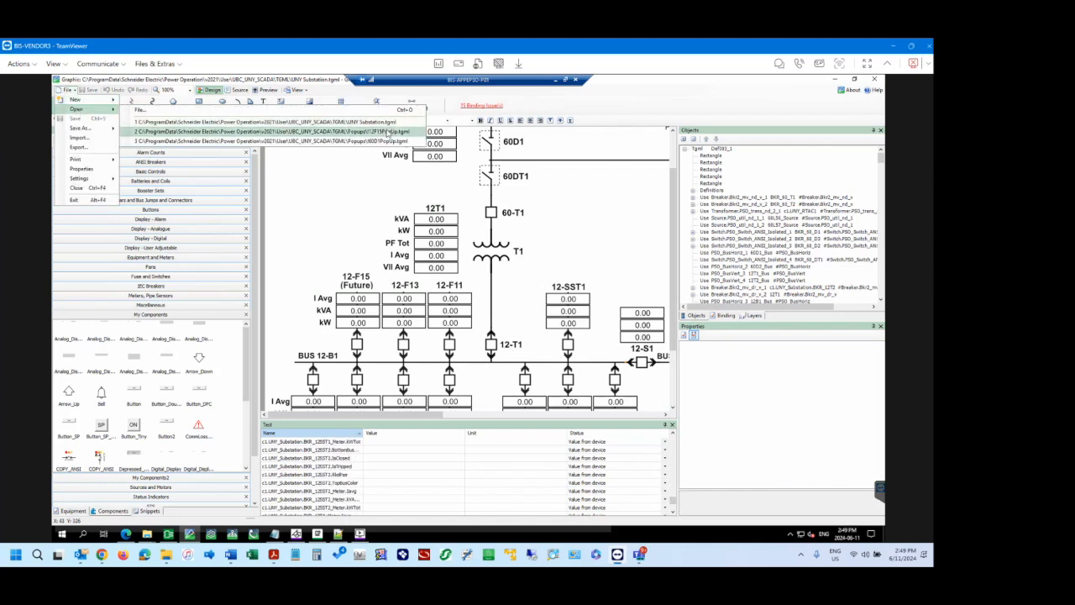
{"action": "left_click", "coordinate": [390, 131]}
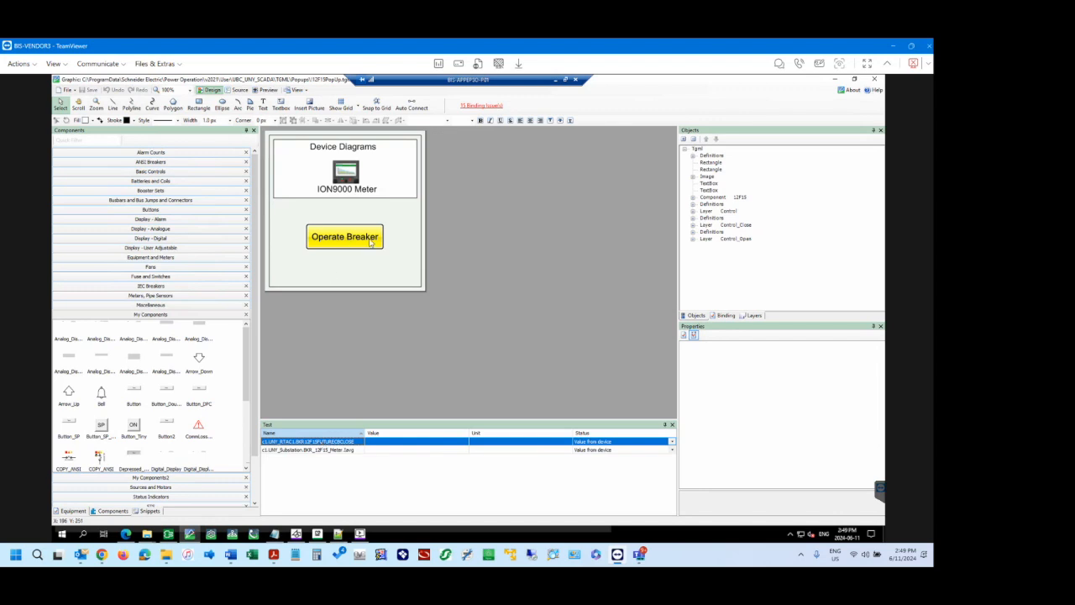
Show the Control_Close and Control_Open layers in turn and inspect the Breaker Status component on each.
{"action": "left_click", "coordinate": [748, 316]}
{"action": "left_click", "coordinate": [688, 212]}
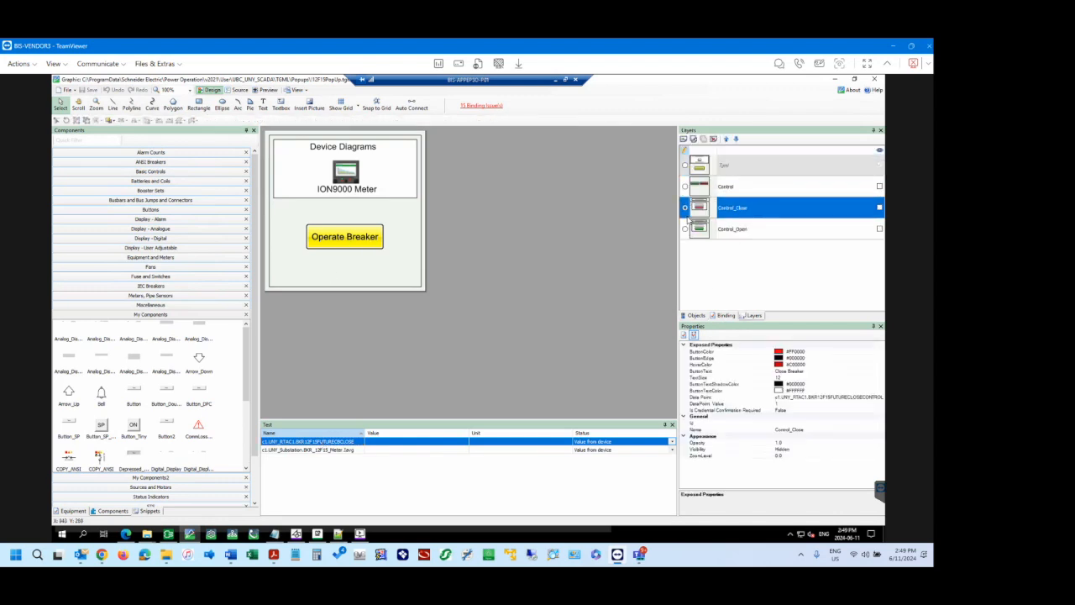
{"action": "left_click", "coordinate": [880, 207]}
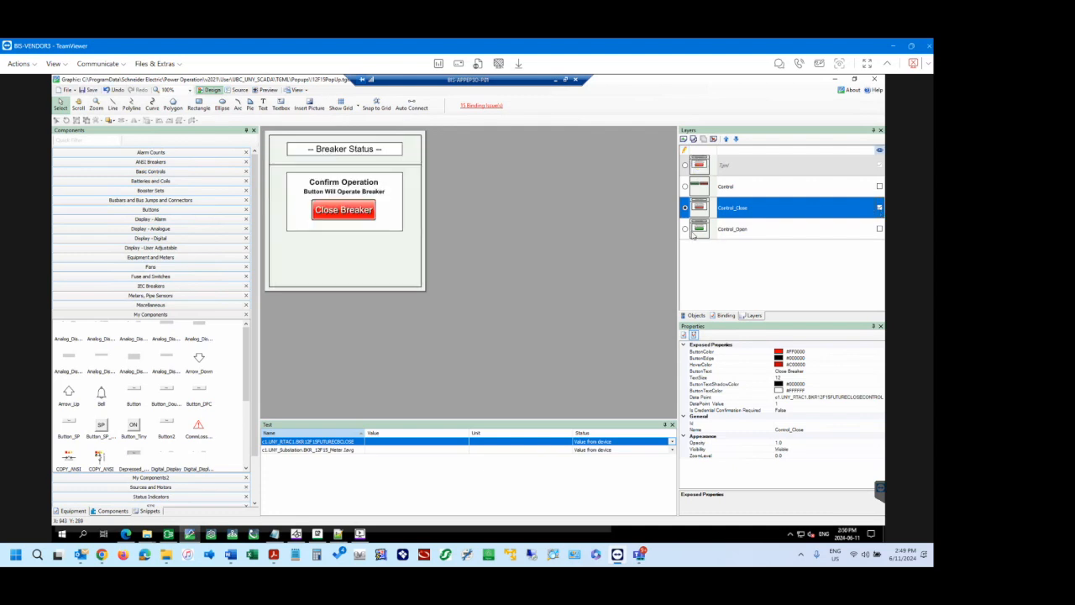
{"action": "left_click", "coordinate": [359, 154]}
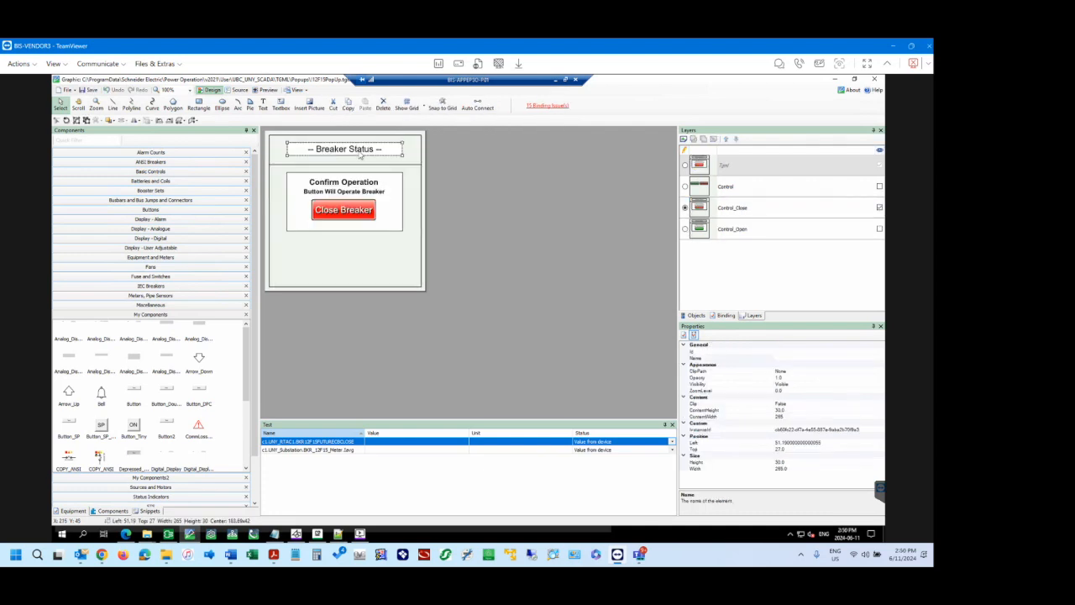
{"action": "left_click", "coordinate": [704, 231]}
{"action": "left_click", "coordinate": [878, 229]}
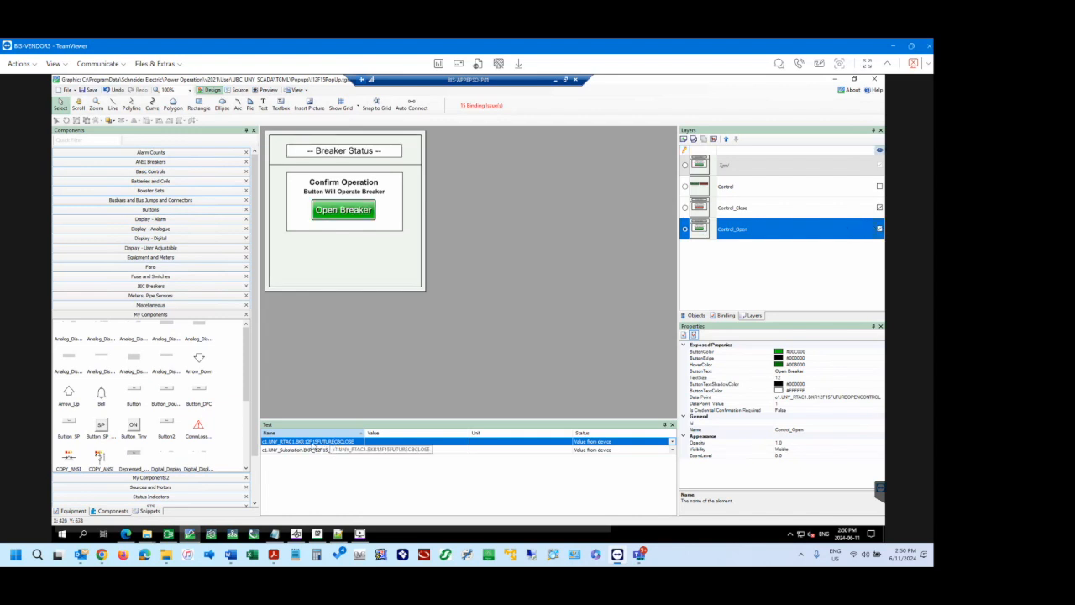
{"action": "left_click", "coordinate": [361, 151]}
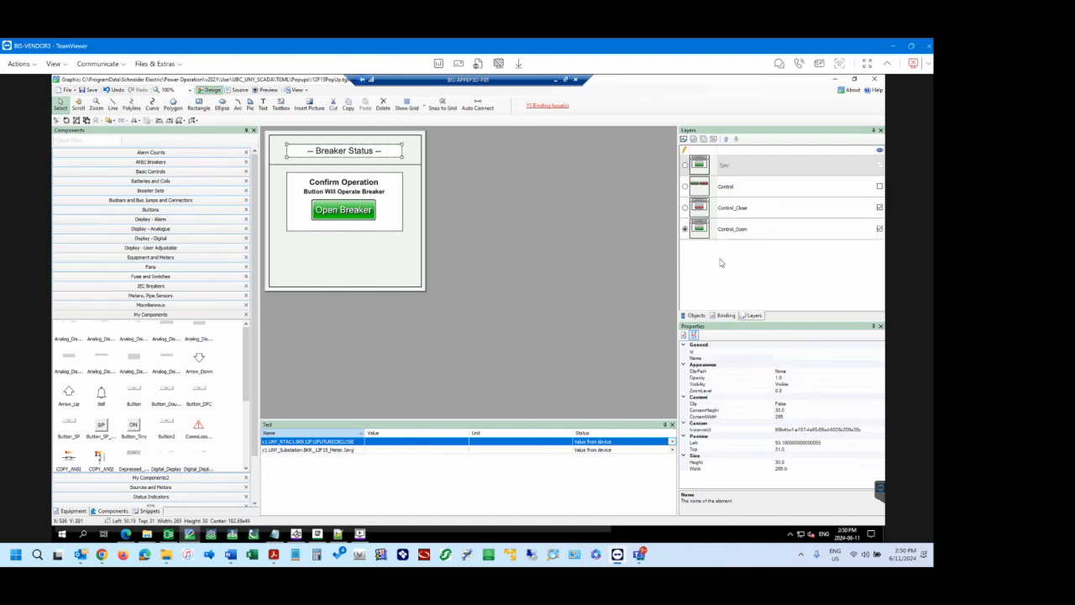
Hide the Control_Open and Control_Close layers, and make the Control layer active and visible.
{"action": "left_click", "coordinate": [686, 167]}
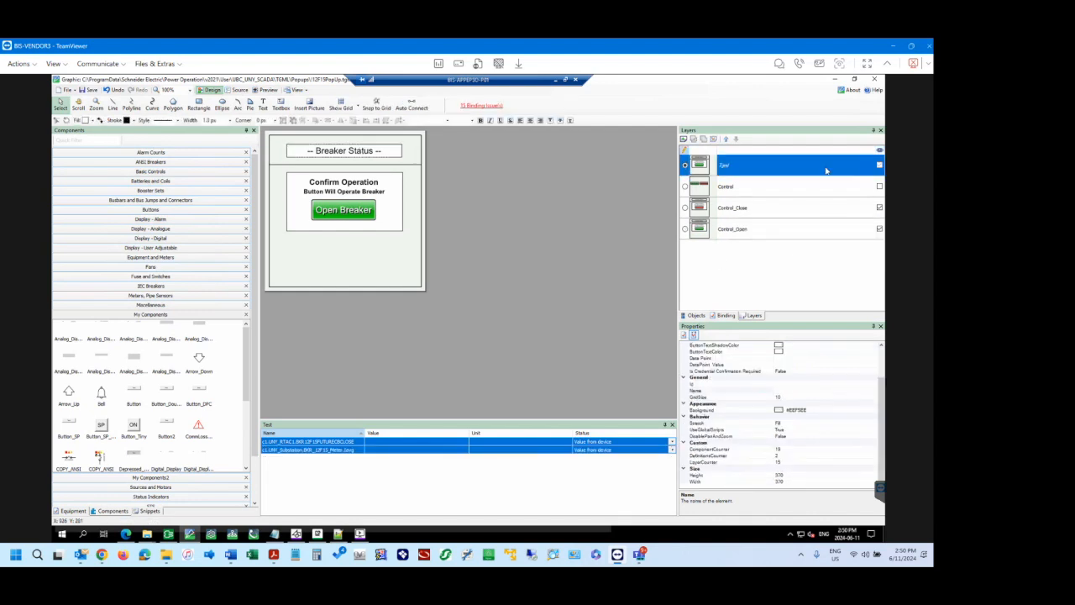
{"action": "left_click", "coordinate": [879, 229]}
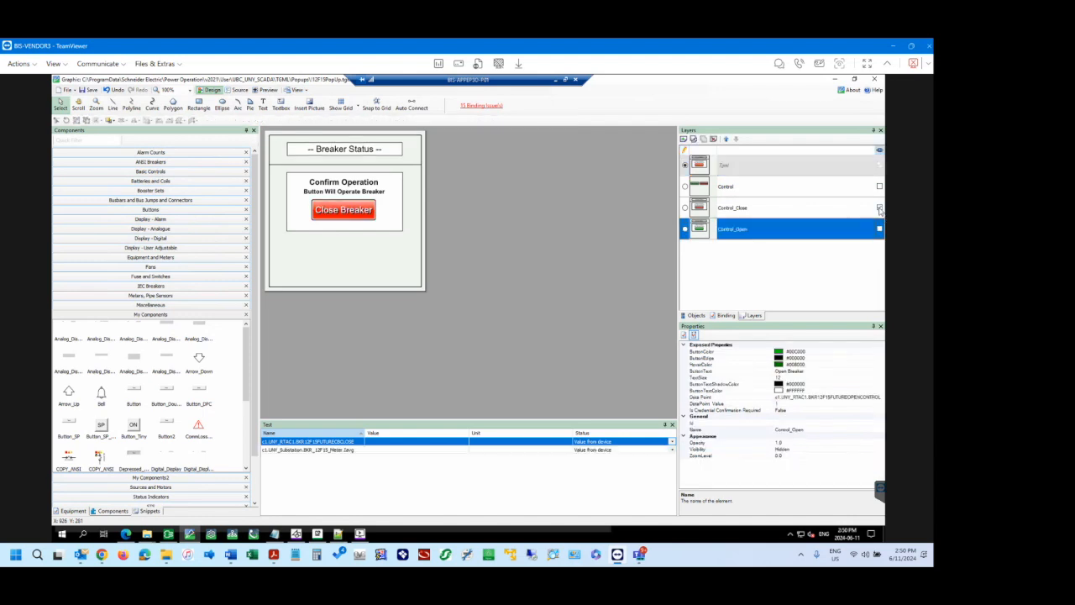
{"action": "left_click", "coordinate": [880, 208]}
{"action": "left_click", "coordinate": [760, 166]}
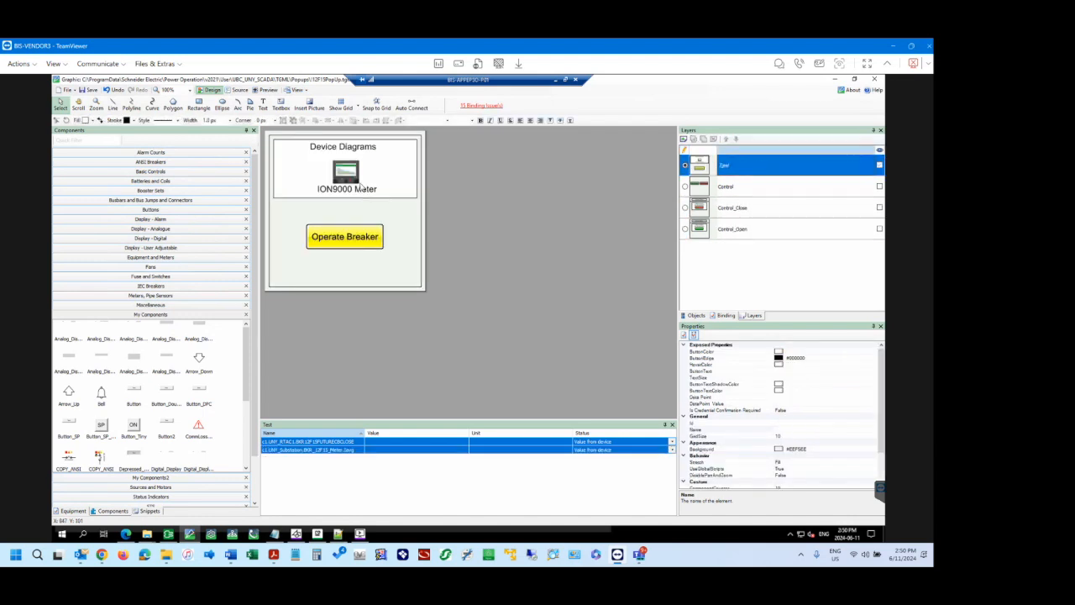
{"action": "left_click", "coordinate": [687, 187]}
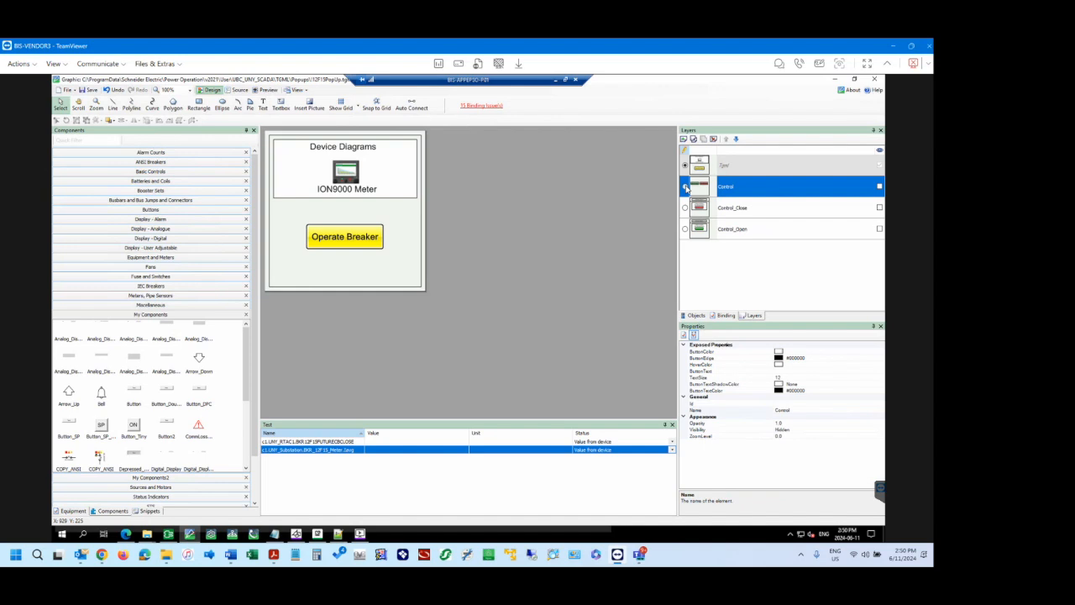
{"action": "left_click", "coordinate": [880, 187]}
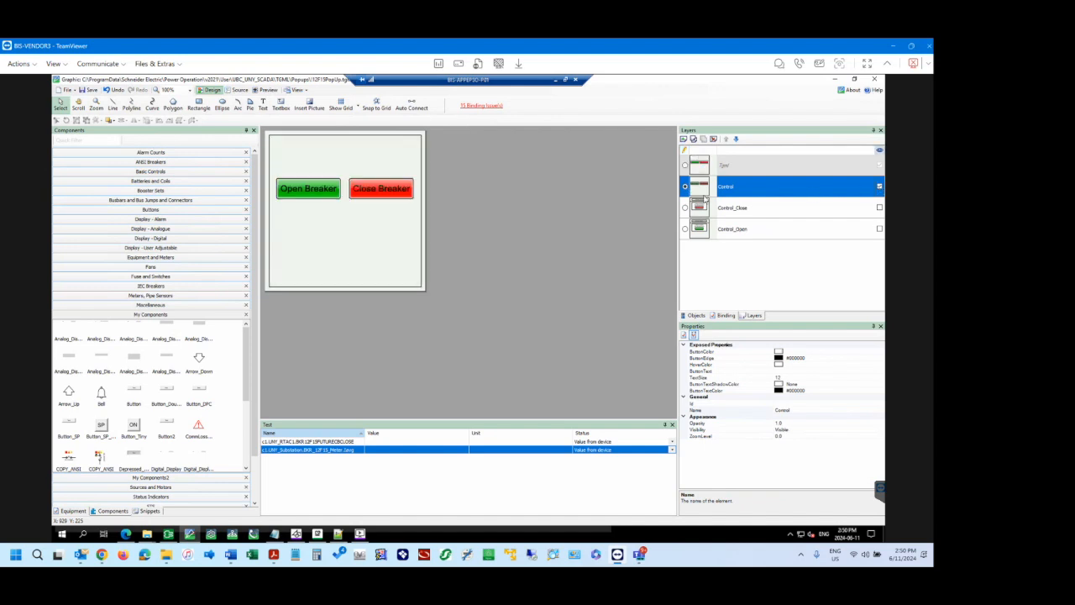
Examine the Control layer's Warning Box and Warning Text objects, expanding the Warning Box's animation down to its binding's convert values.
{"action": "left_click", "coordinate": [704, 316]}
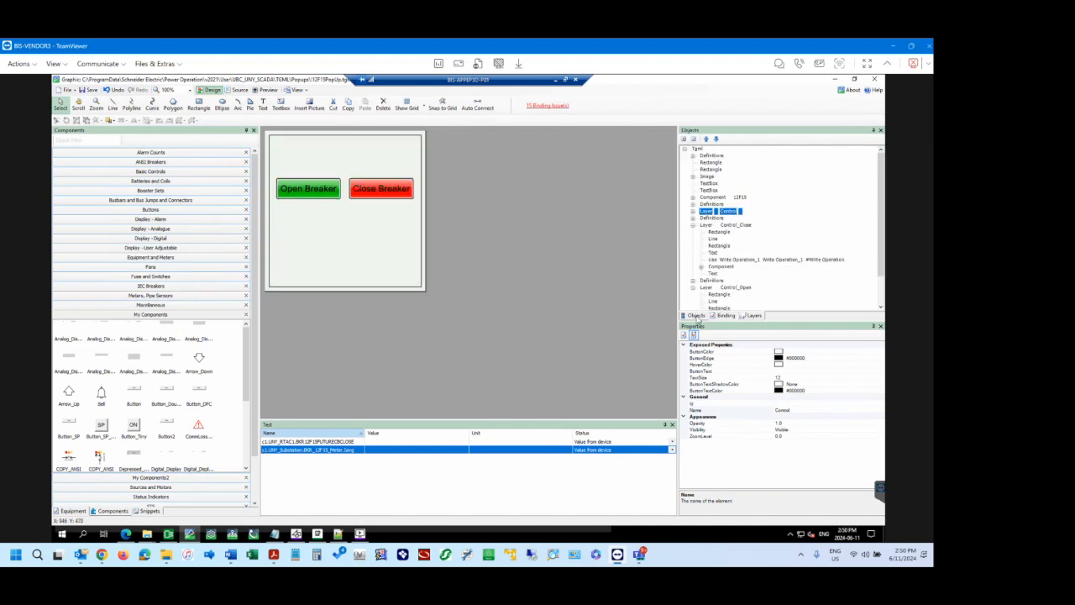
{"action": "left_click", "coordinate": [693, 212]}
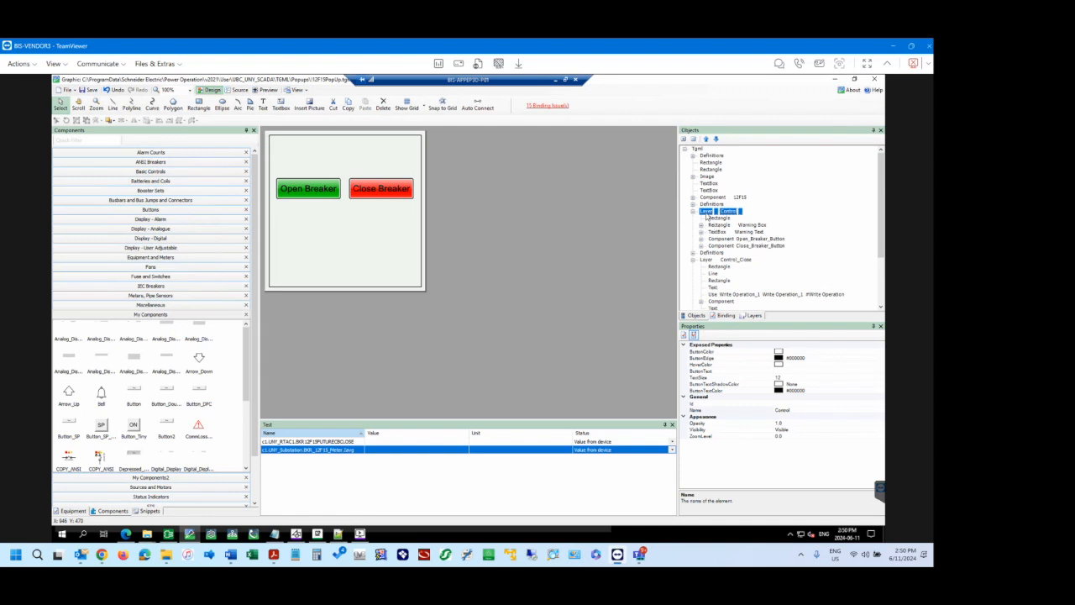
{"action": "left_click", "coordinate": [719, 226]}
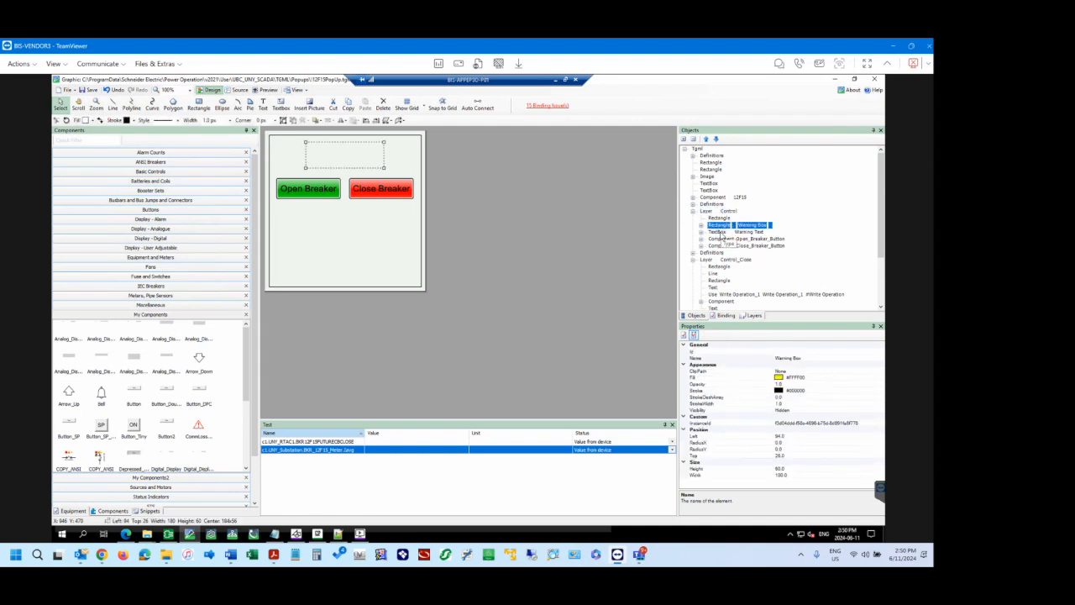
{"action": "left_click", "coordinate": [718, 232]}
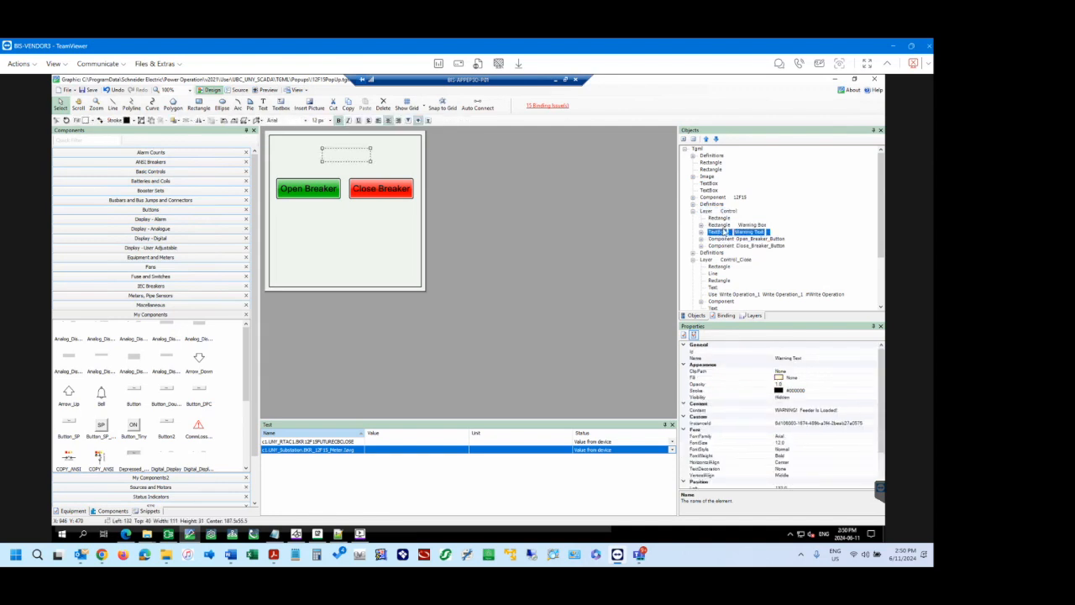
{"action": "left_click", "coordinate": [721, 225]}
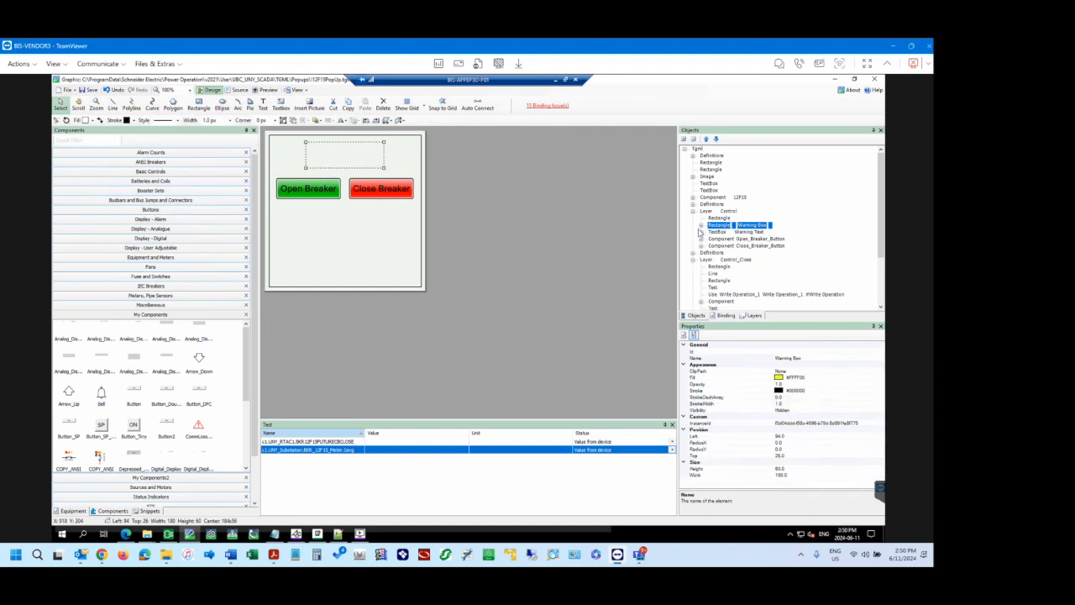
{"action": "left_click", "coordinate": [701, 225]}
{"action": "left_click", "coordinate": [710, 231]}
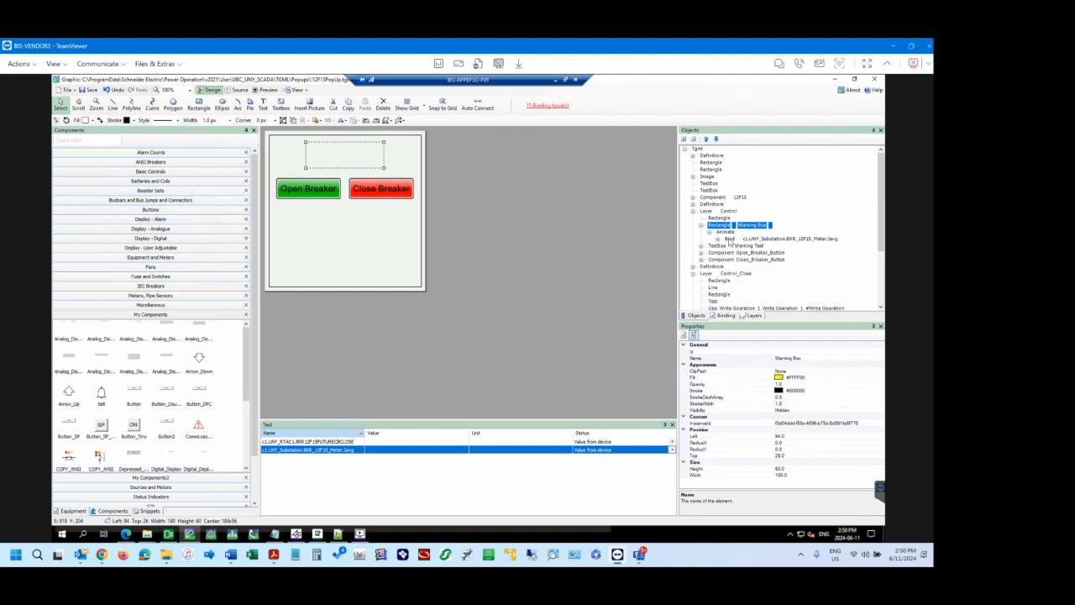
{"action": "left_click", "coordinate": [721, 239]}
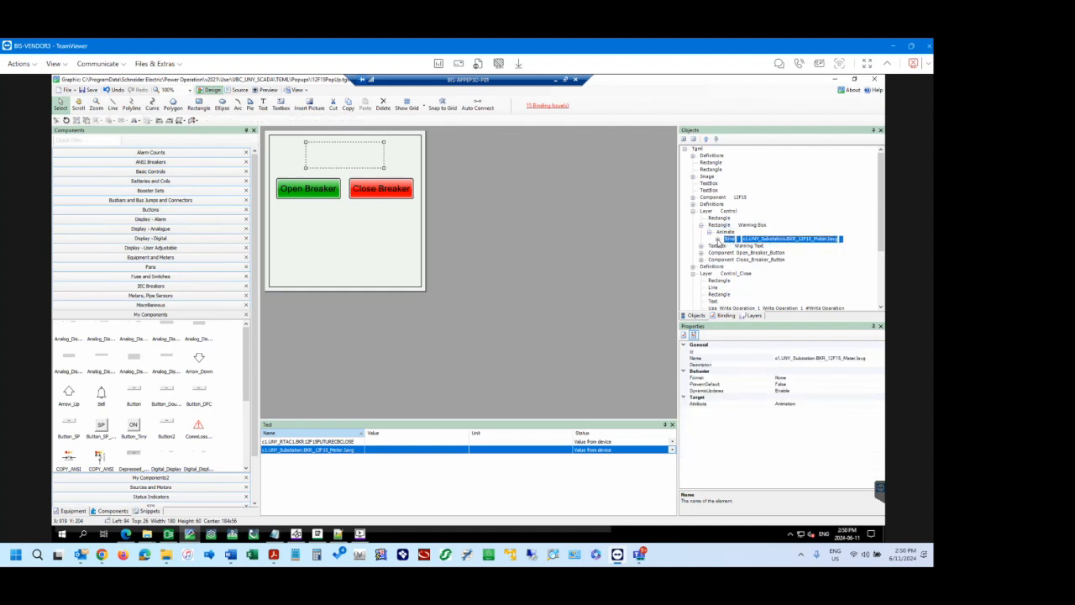
{"action": "left_click", "coordinate": [718, 240]}
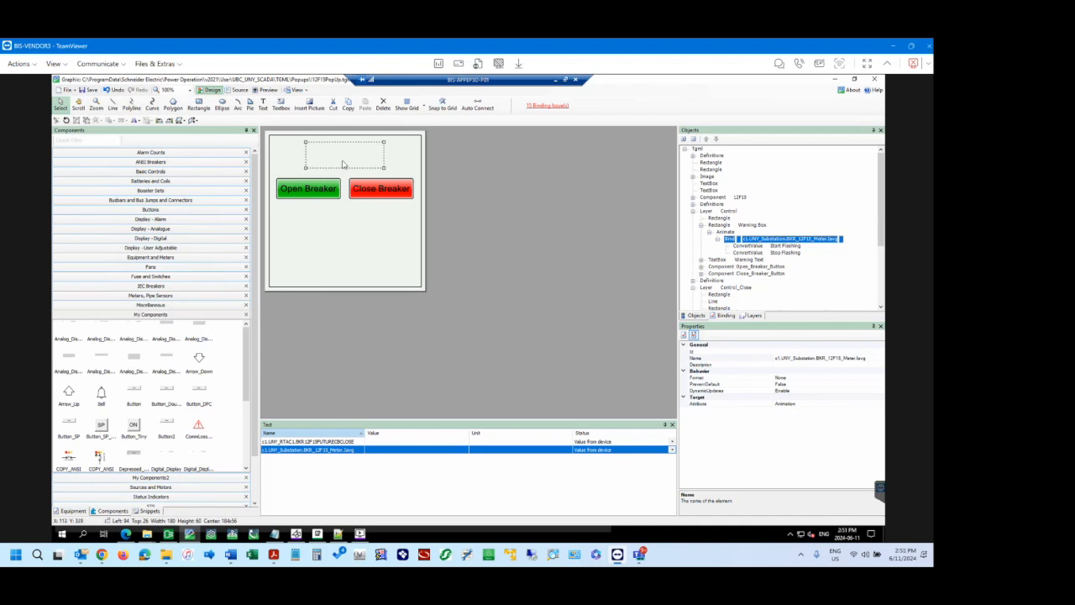
Draw a rectangle about 222 by 69 below the two breaker buttons on the Control layer, and inspect its fill property.
{"action": "left_click", "coordinate": [67, 90]}
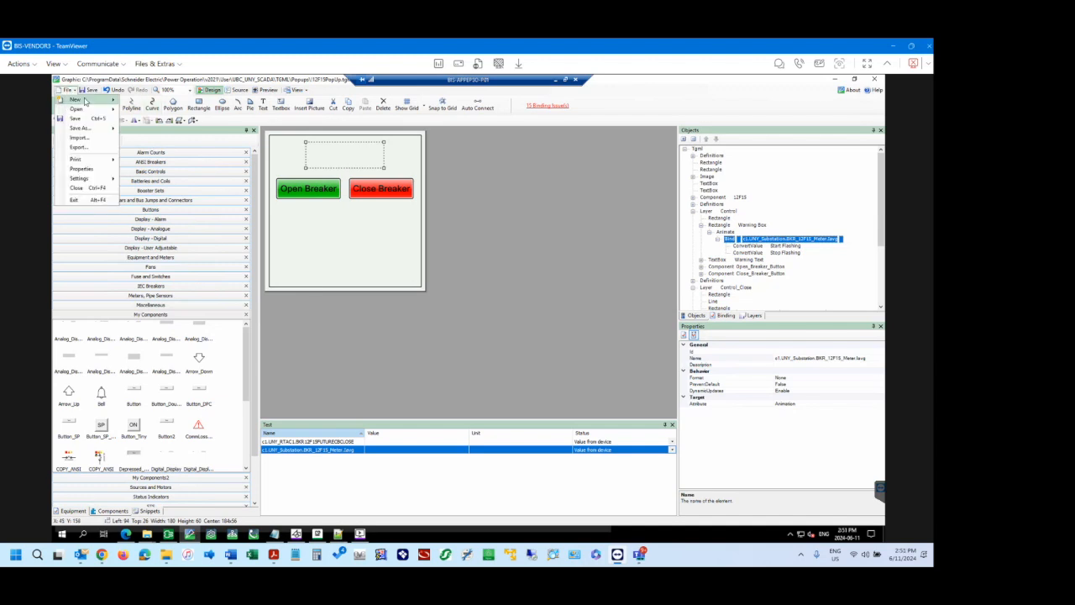
{"action": "left_click", "coordinate": [155, 84]}
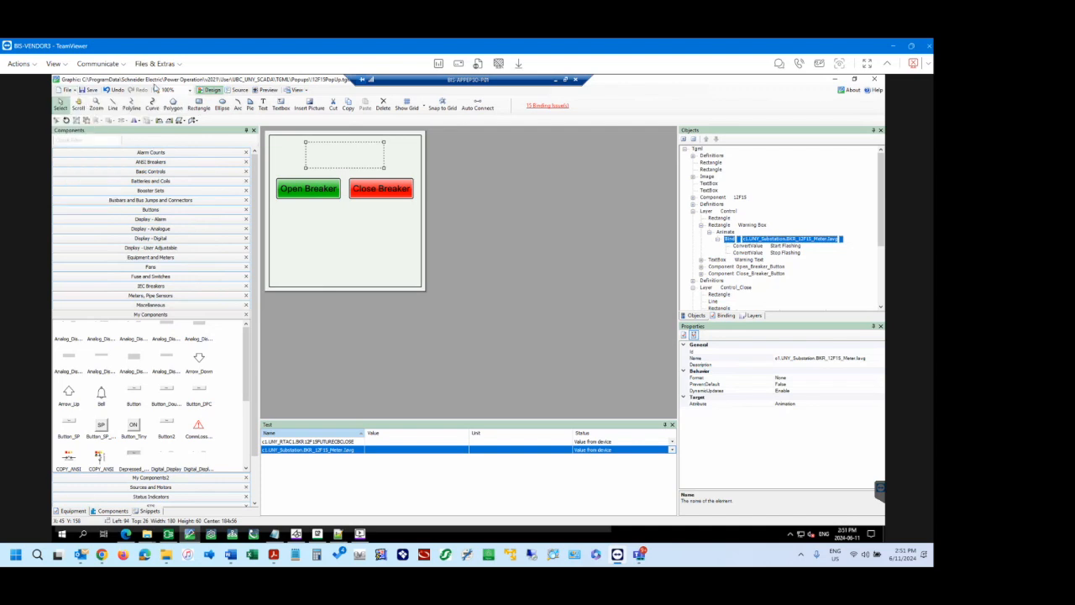
{"action": "left_click", "coordinate": [425, 154]}
{"action": "left_click", "coordinate": [202, 108]}
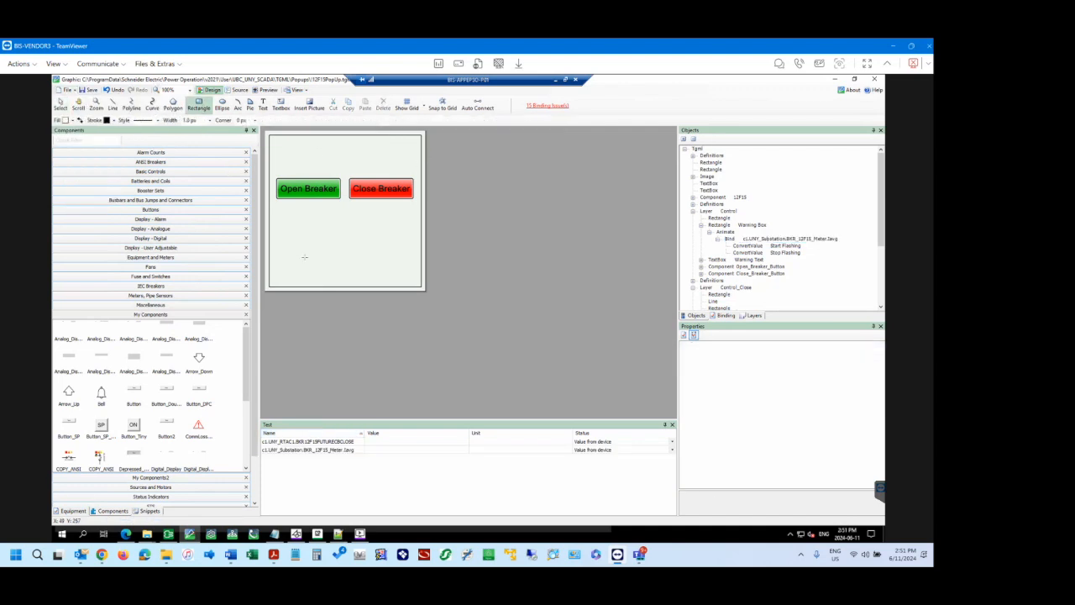
{"action": "left_click_drag", "start_coordinate": [300, 236], "coordinate": [395, 271]}
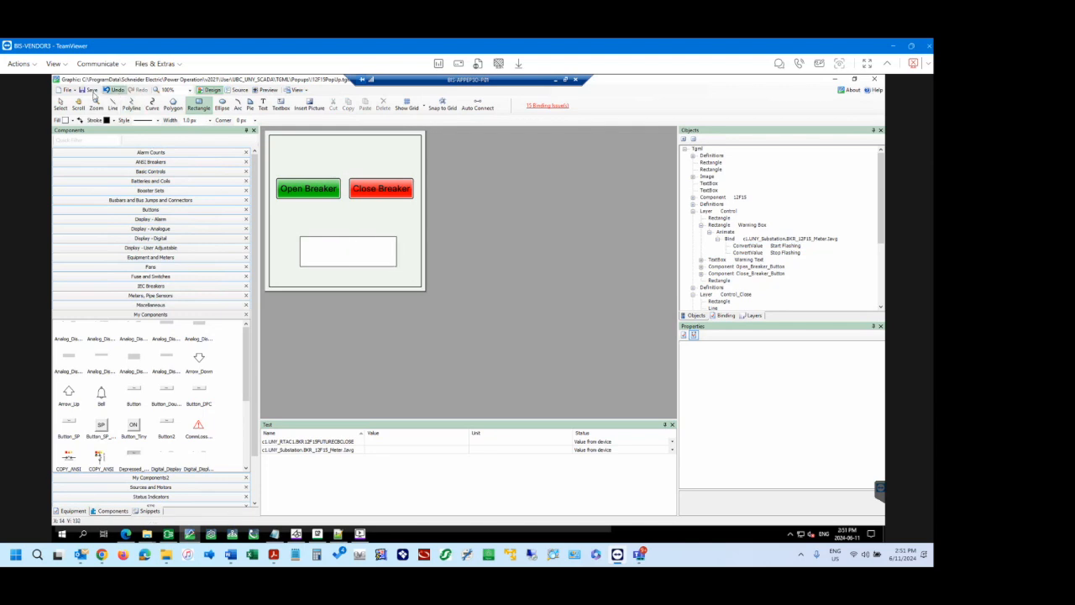
{"action": "left_click", "coordinate": [61, 104]}
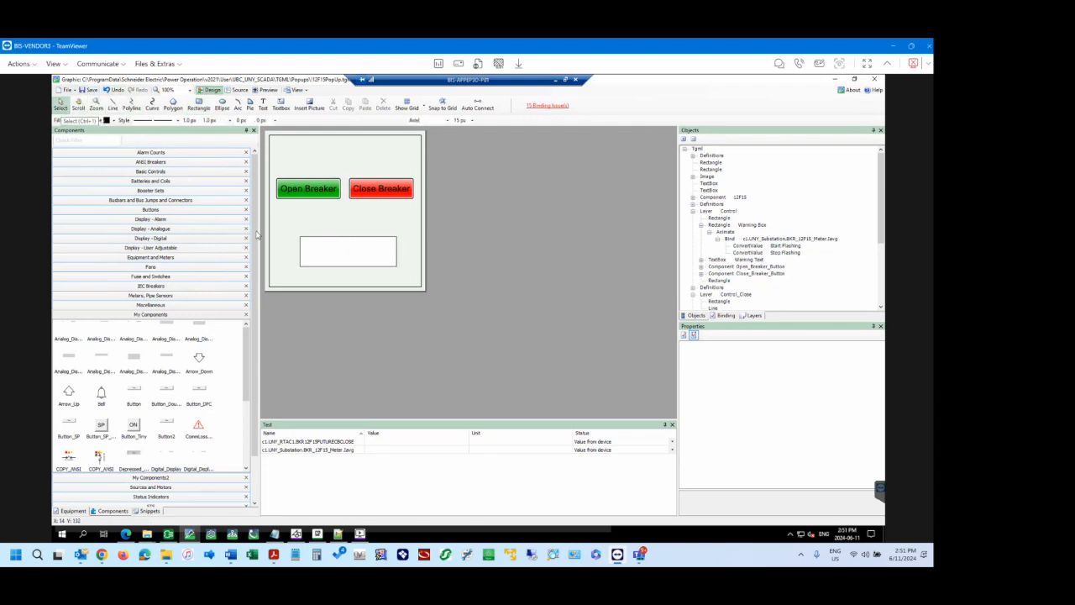
{"action": "left_click", "coordinate": [344, 252]}
{"action": "left_click", "coordinate": [718, 281]}
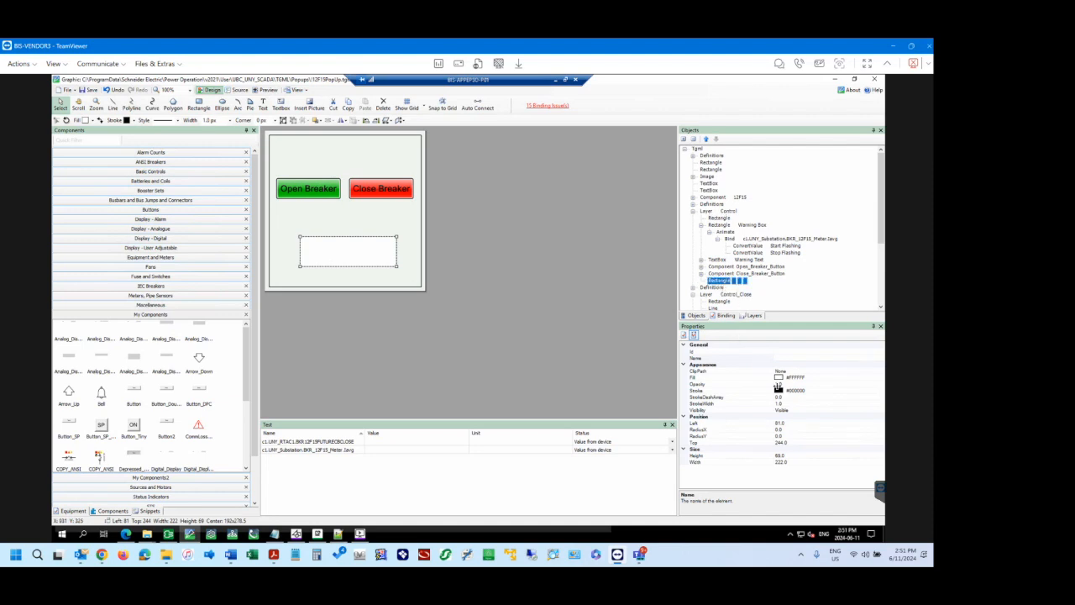
{"action": "left_click", "coordinate": [799, 379]}
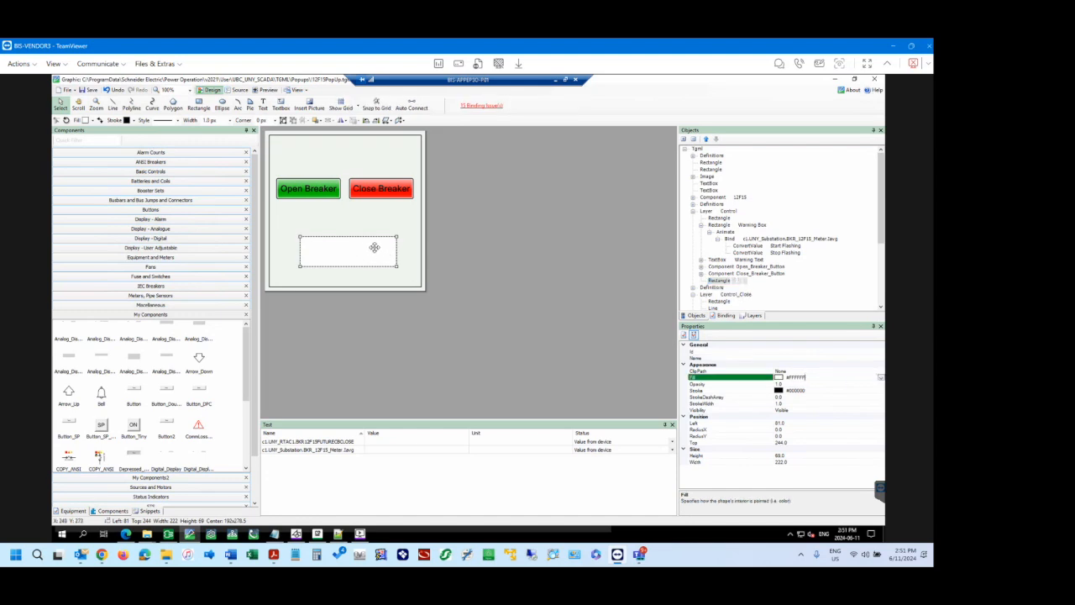
Look through the basic snippets and the commands available for the new rectangle.
{"action": "left_click", "coordinate": [148, 512]}
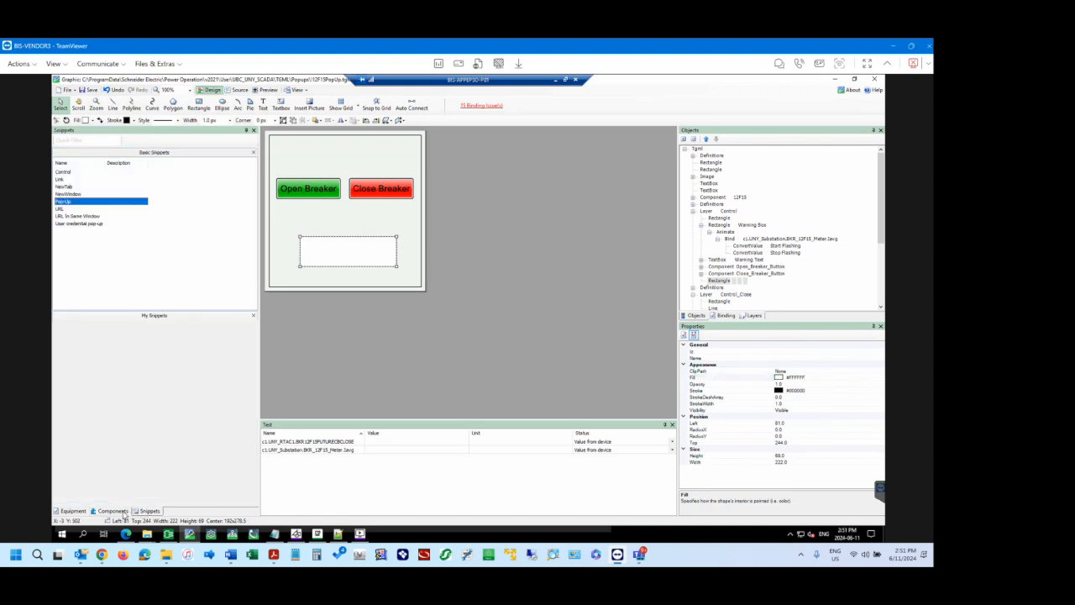
{"action": "left_click", "coordinate": [116, 511]}
{"action": "left_click", "coordinate": [148, 511]}
{"action": "left_click", "coordinate": [353, 246]}
{"action": "right_click", "coordinate": [359, 250]}
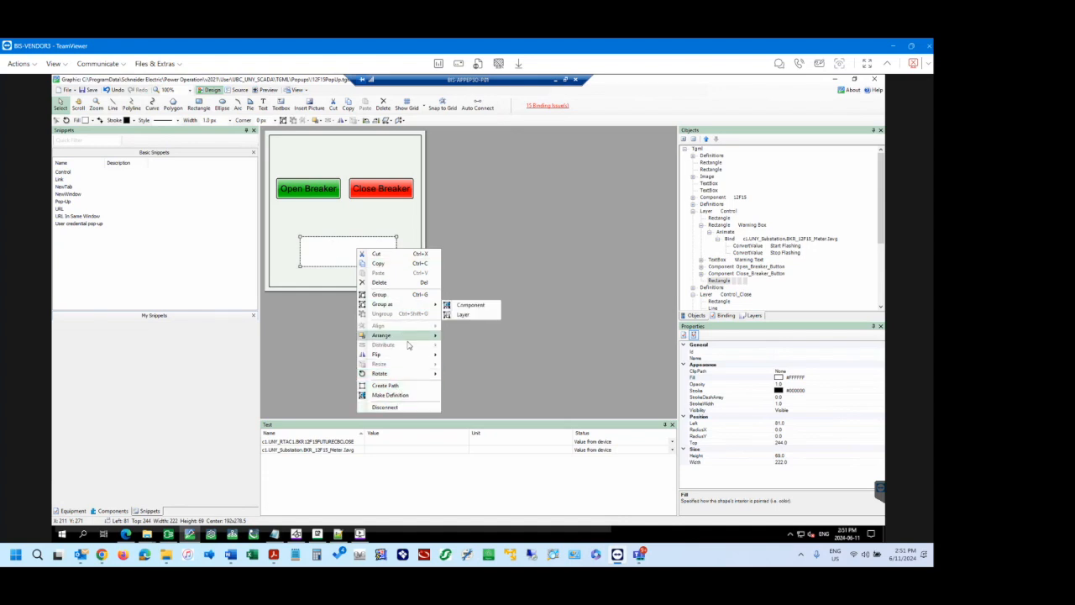
{"action": "left_click", "coordinate": [323, 249]}
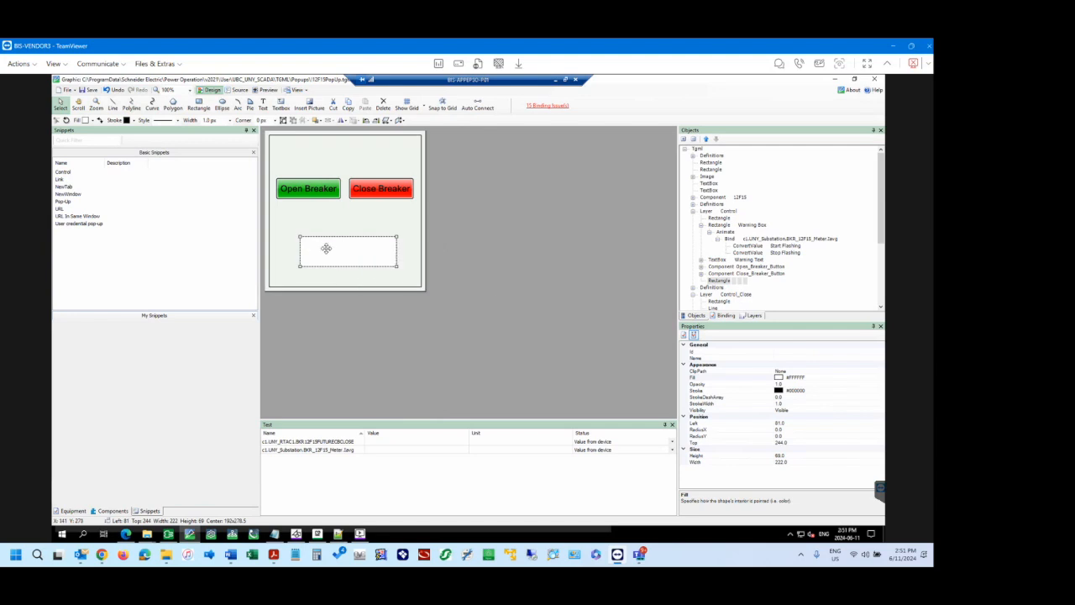
Start adding a new child element to the drawn rectangle in the object tree.
{"action": "left_click", "coordinate": [716, 282]}
{"action": "right_click", "coordinate": [722, 283]}
{"action": "mouse_move", "coordinate": [769, 285]}
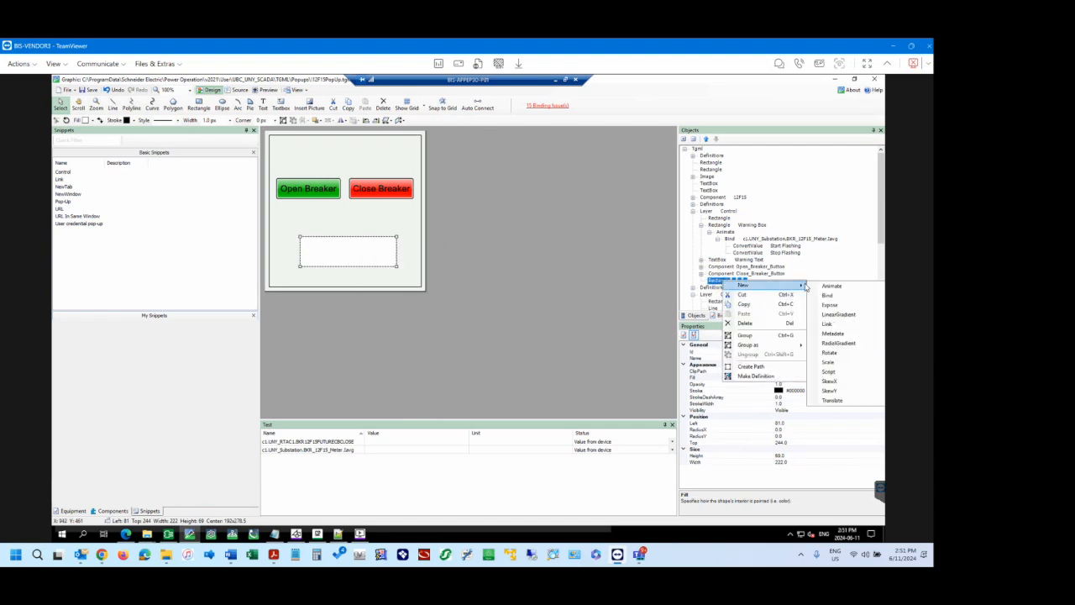
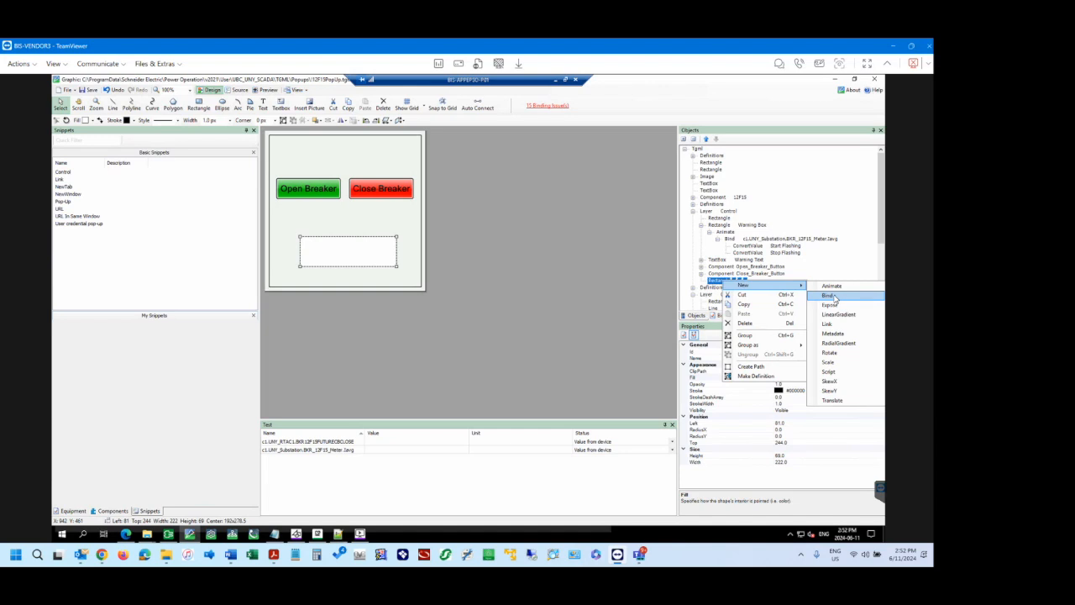
Add a Bind to the new rectangle and name it c1.UNY_Substation.BKR_12F15_Meter.Iavg, copied from the Warning Box's Bind.
{"action": "left_click", "coordinate": [833, 296]}
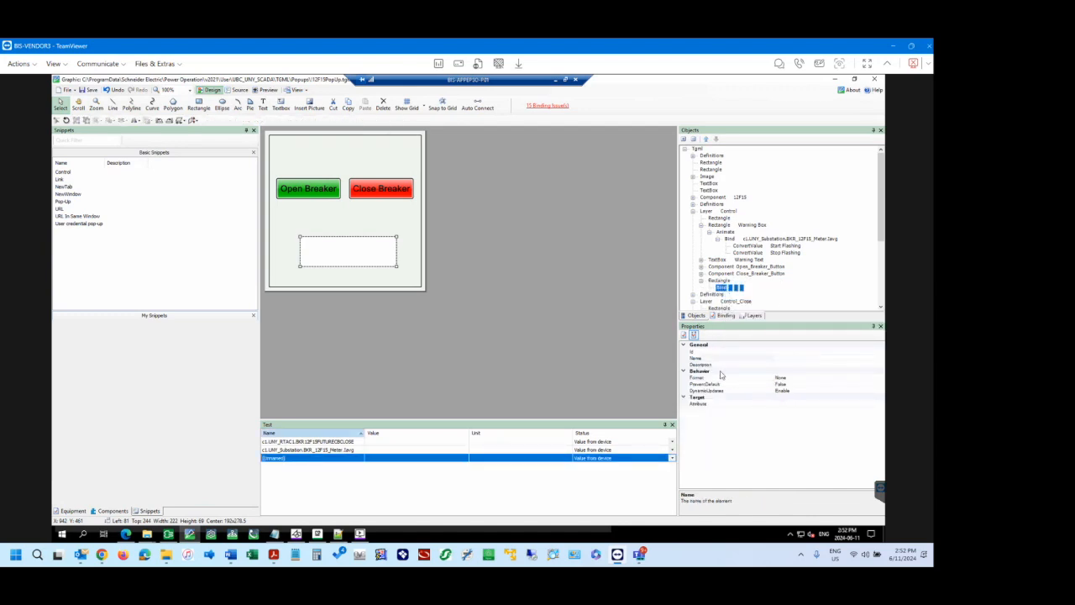
{"action": "left_click", "coordinate": [819, 358]}
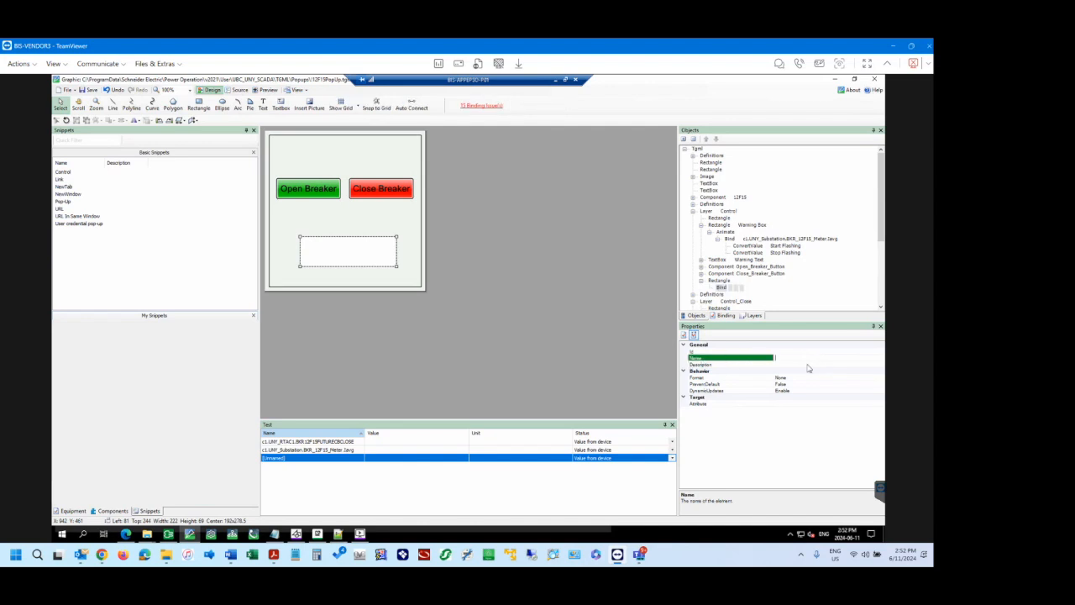
{"action": "left_click", "coordinate": [729, 240]}
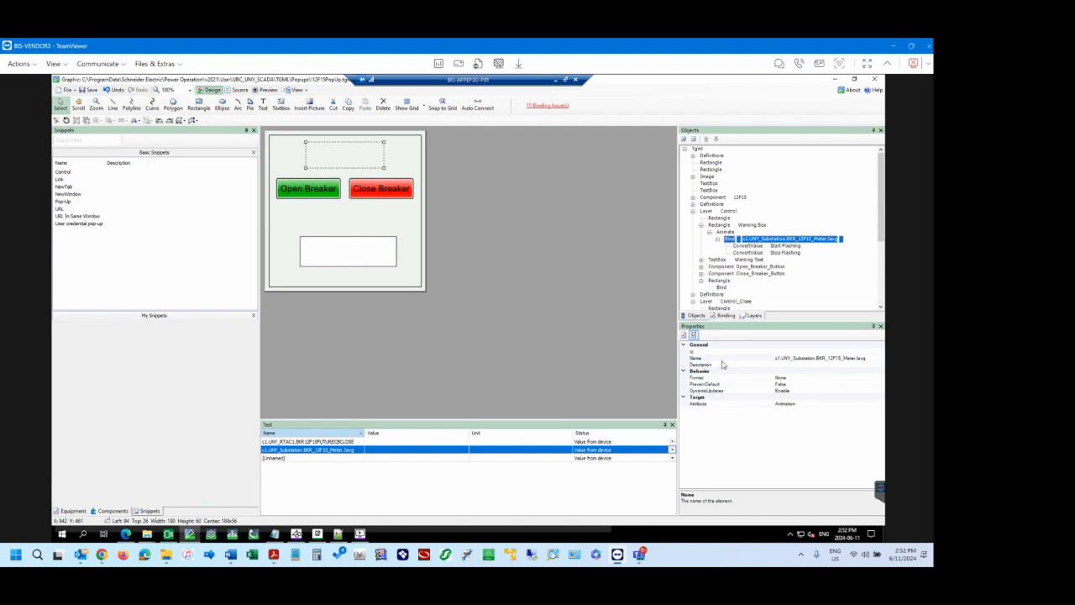
{"action": "left_click_drag", "start_coordinate": [865, 358], "coordinate": [773, 359]}
{"action": "key", "text": "ctrl+c"}
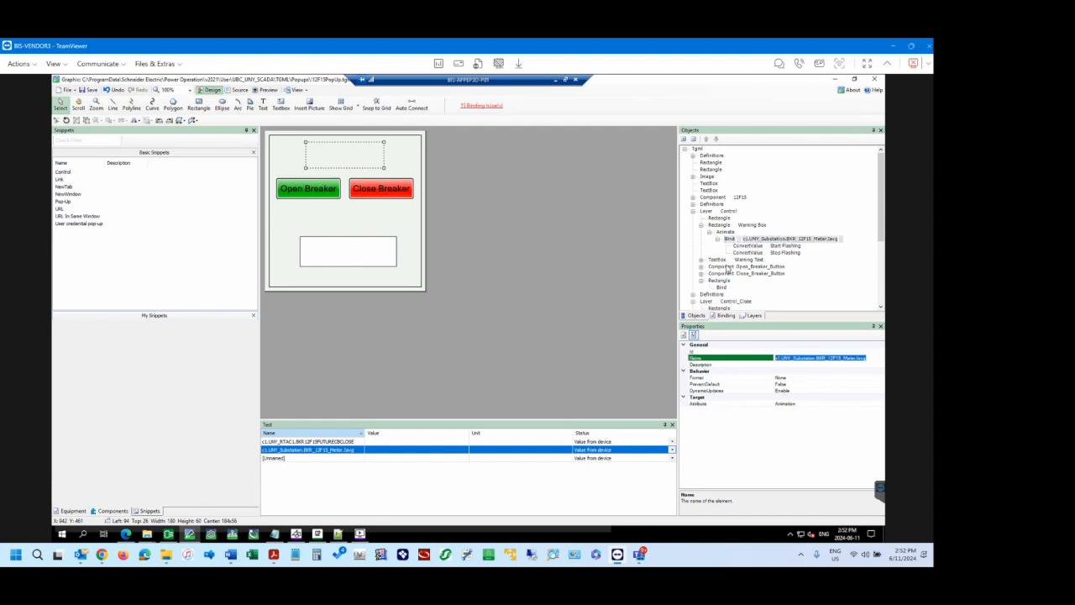
{"action": "left_click", "coordinate": [722, 289]}
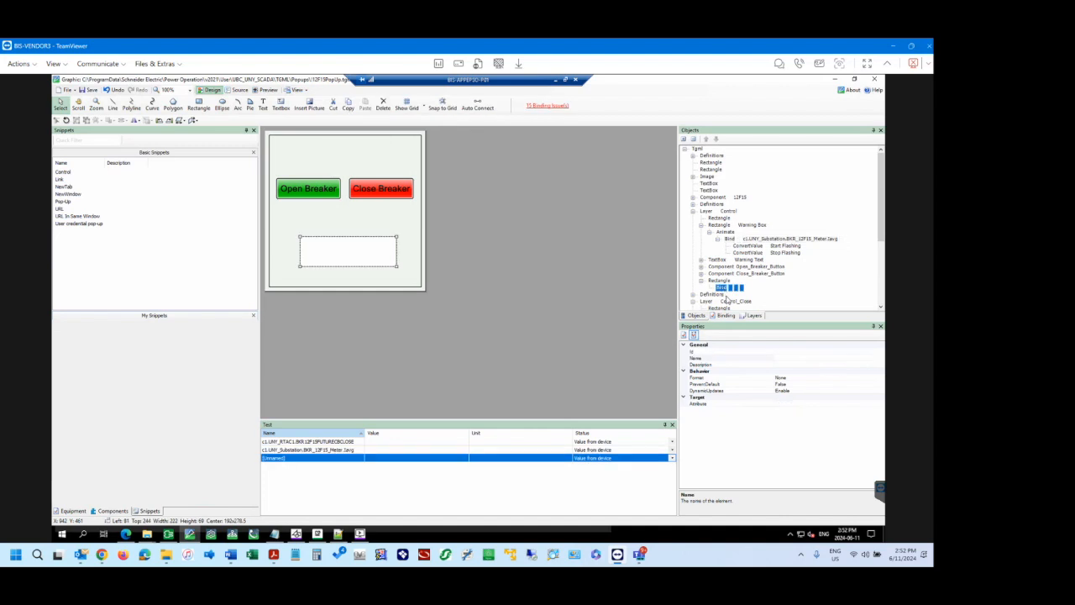
{"action": "left_click", "coordinate": [798, 358]}
{"action": "key", "text": "ctrl+v"}
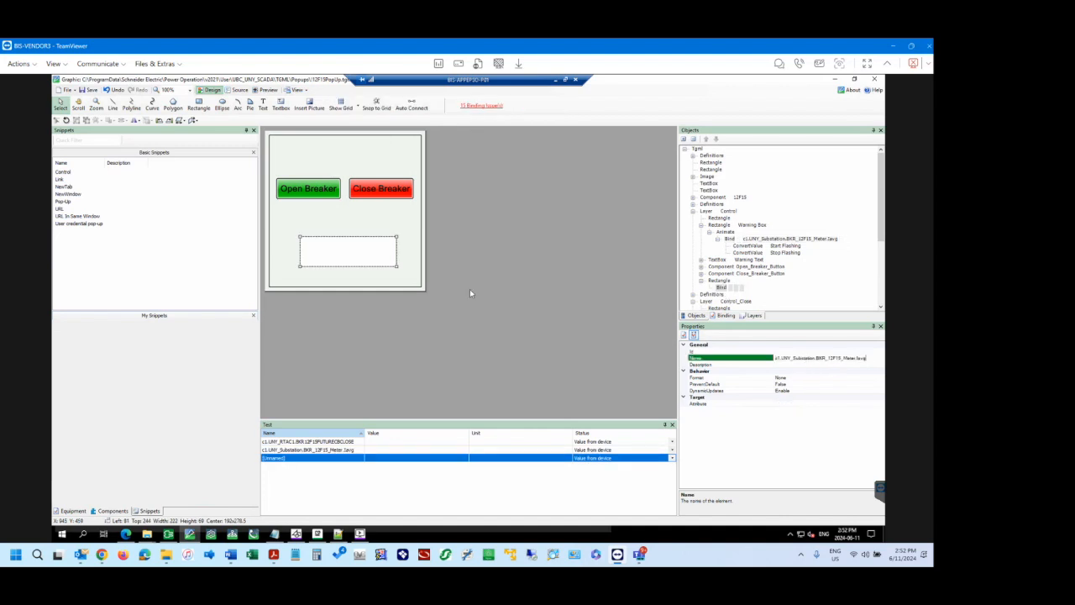
{"action": "left_click", "coordinate": [721, 289]}
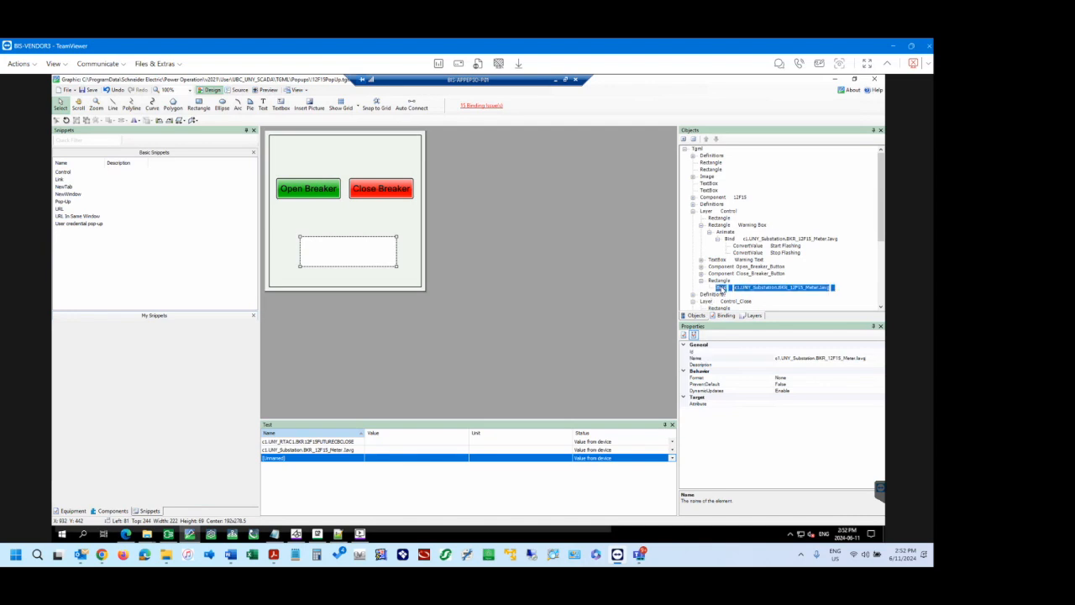
Compare the new rectangle and its direct Bind with the Animate element under the Warning Box rectangle.
{"action": "left_click", "coordinate": [720, 281]}
{"action": "left_click", "coordinate": [721, 287]}
{"action": "left_click", "coordinate": [721, 281]}
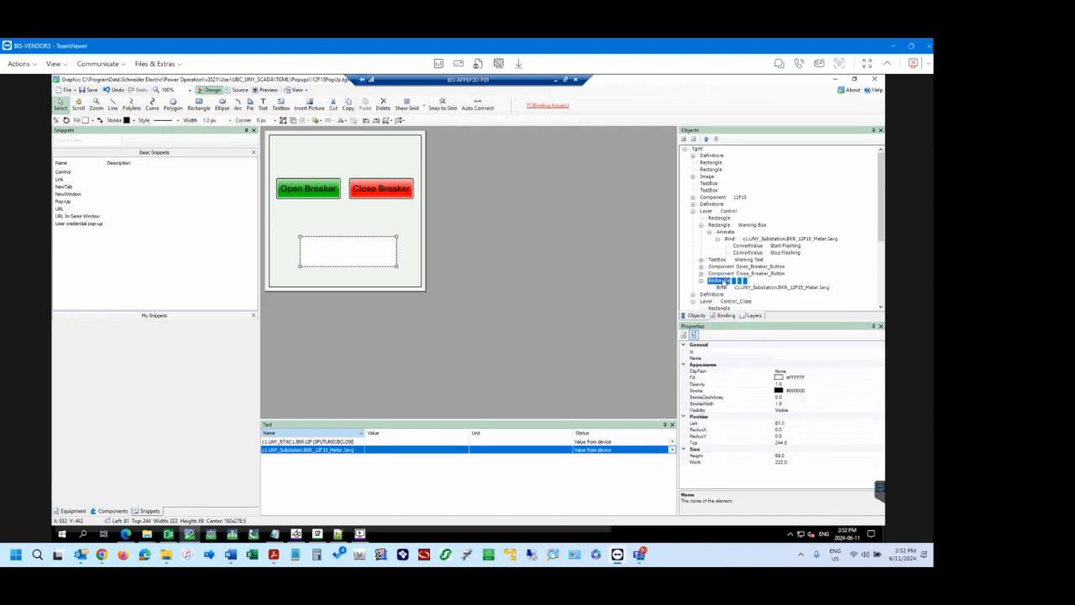
{"action": "left_click", "coordinate": [723, 287]}
{"action": "left_click", "coordinate": [723, 281]}
{"action": "left_click", "coordinate": [722, 287]}
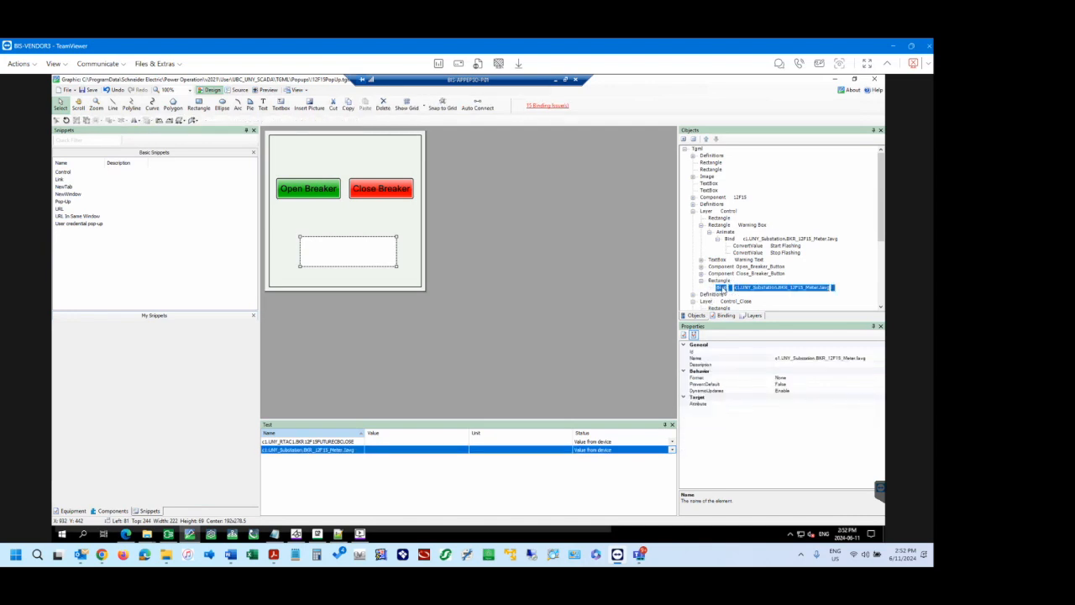
{"action": "left_click", "coordinate": [723, 281]}
{"action": "left_click", "coordinate": [722, 288]}
{"action": "left_click", "coordinate": [723, 281]}
{"action": "left_click", "coordinate": [722, 288]}
{"action": "left_click", "coordinate": [723, 281]}
{"action": "left_click", "coordinate": [723, 288]}
{"action": "left_click", "coordinate": [728, 232]}
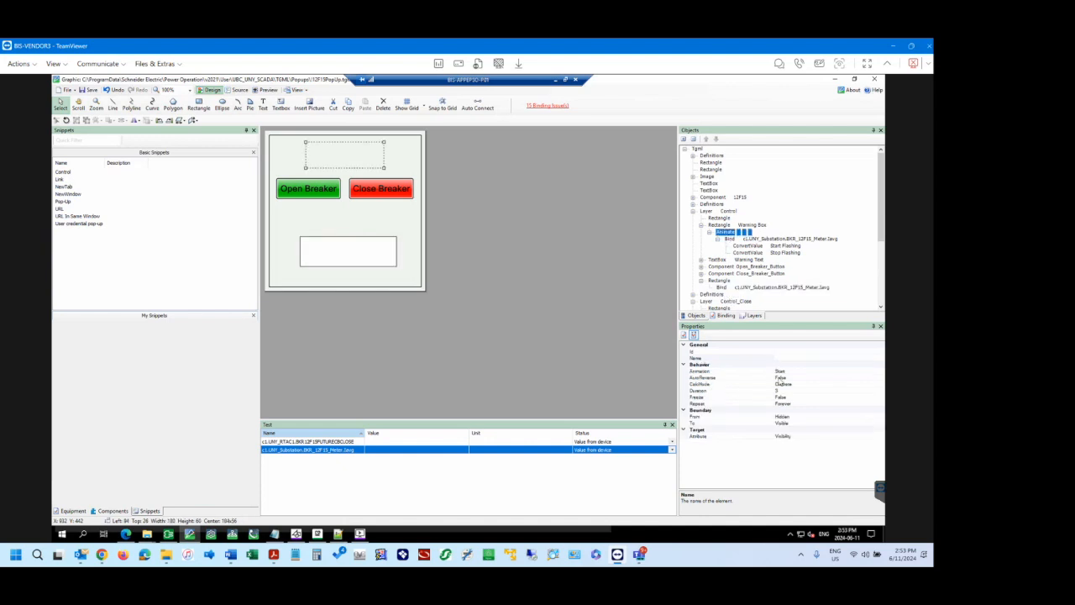
{"action": "left_click", "coordinate": [722, 287]}
{"action": "right_click", "coordinate": [722, 288]}
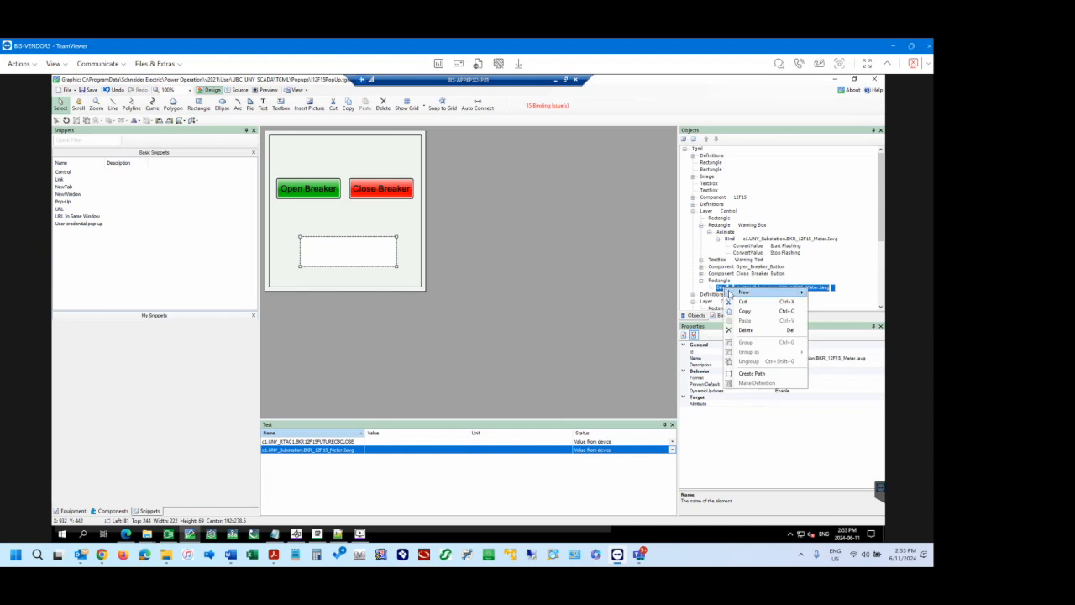
{"action": "mouse_move", "coordinate": [733, 293]}
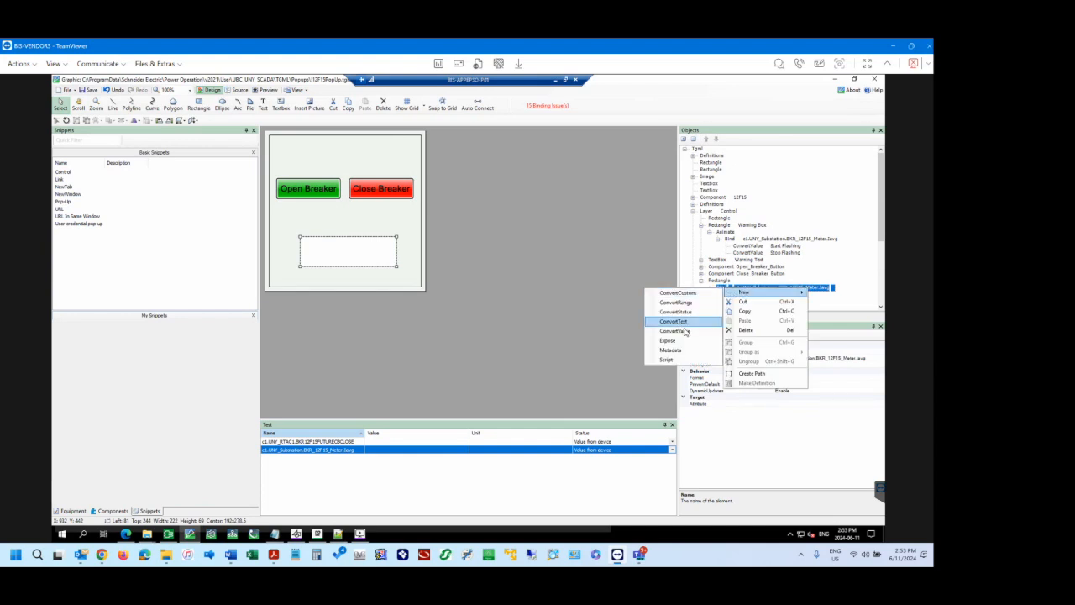
{"action": "left_click", "coordinate": [719, 282]}
{"action": "left_click", "coordinate": [720, 289]}
{"action": "right_click", "coordinate": [720, 289]}
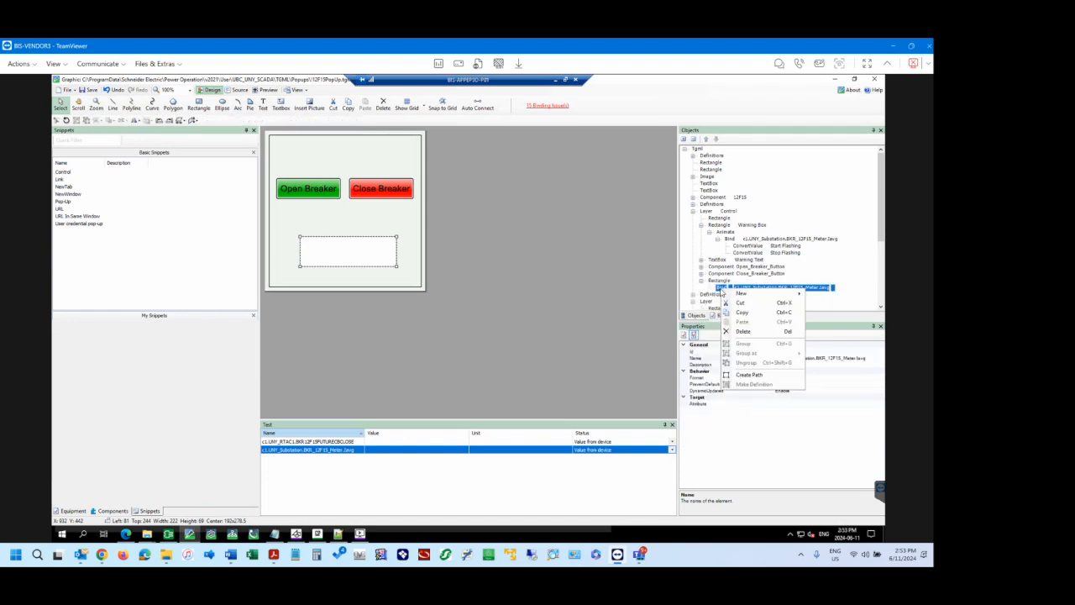
{"action": "left_click", "coordinate": [720, 281]}
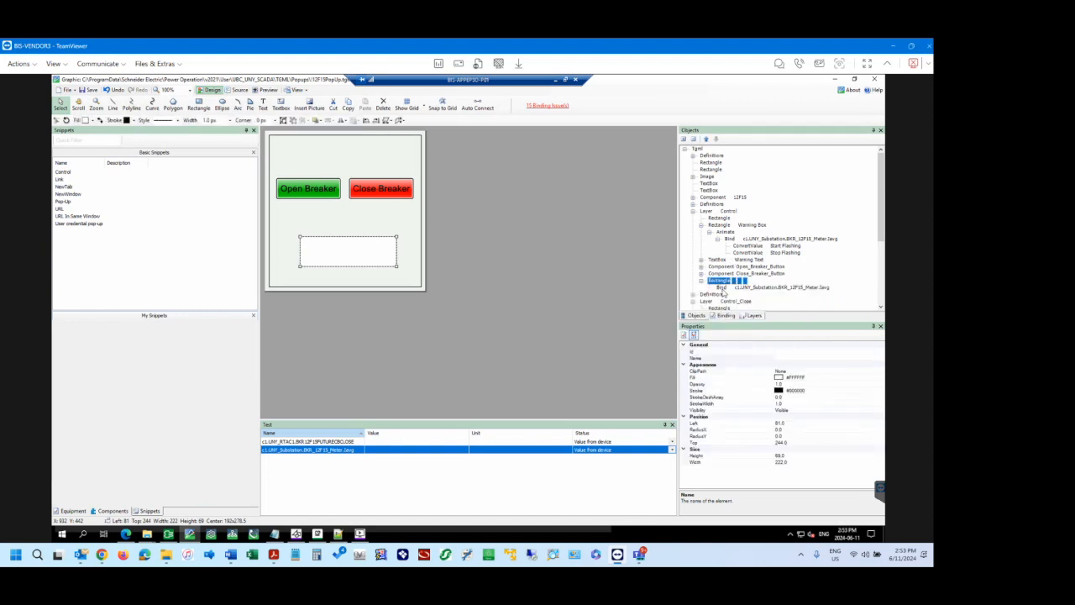
Add a ConvertValue to the new rectangle's Bind and set its SignalMoreOrEqualTo to 1.
{"action": "left_click", "coordinate": [723, 288]}
{"action": "right_click", "coordinate": [723, 289]}
{"action": "mouse_move", "coordinate": [743, 296]}
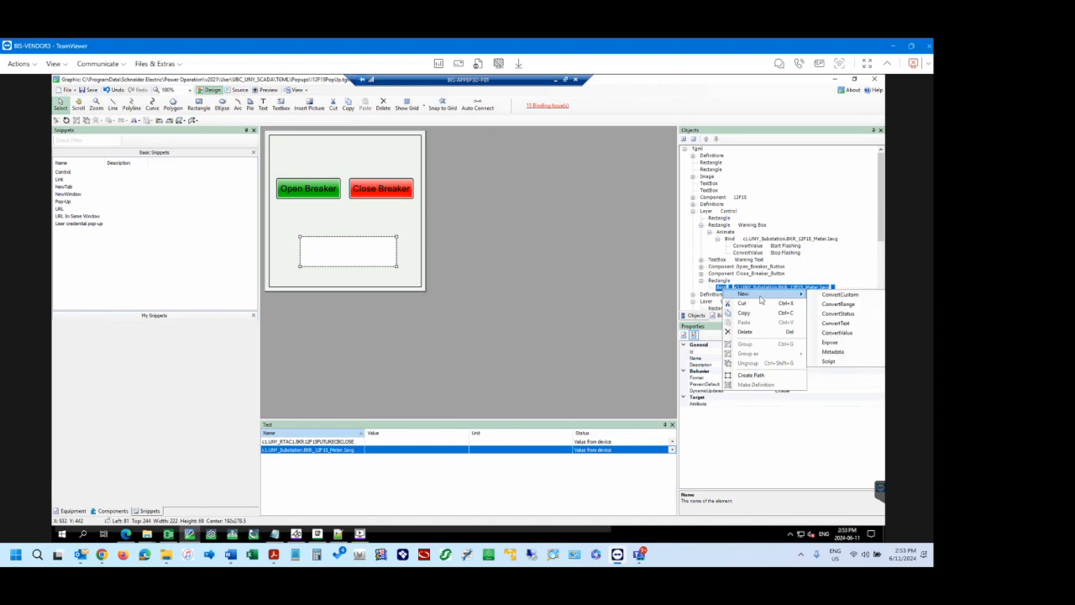
{"action": "left_click", "coordinate": [855, 334]}
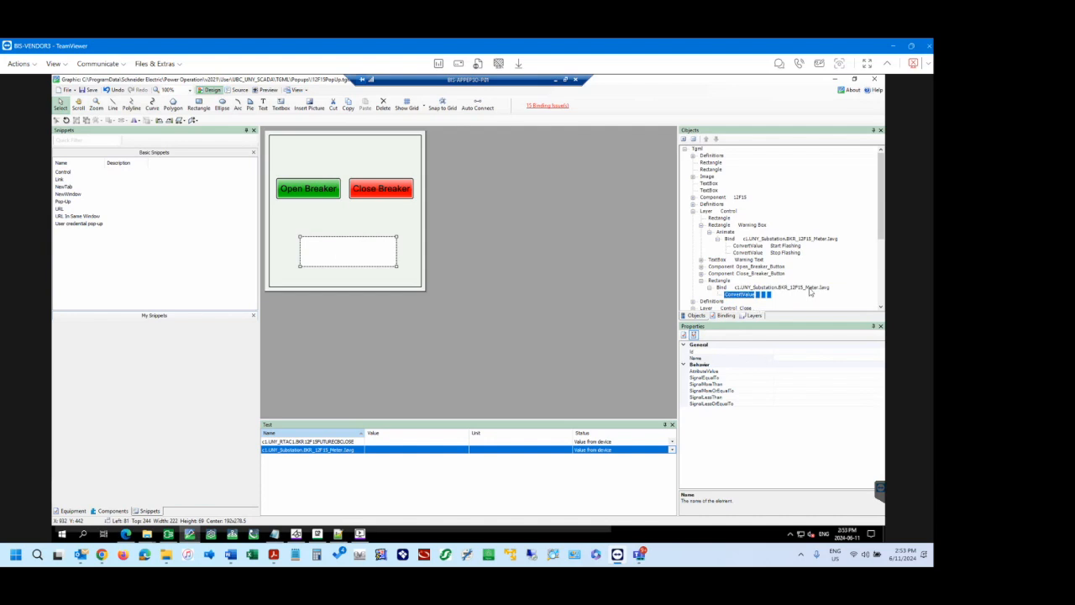
{"action": "left_click", "coordinate": [766, 391]}
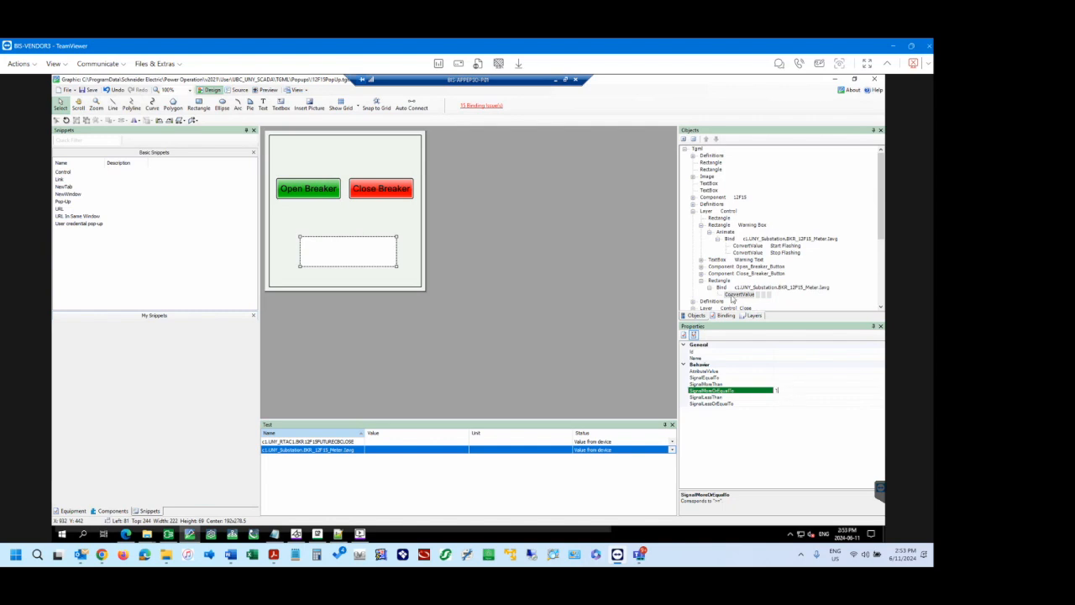
Add a second ConvertValue to the same Bind and set its SignalLessThan to 1.
{"action": "left_click", "coordinate": [726, 290]}
{"action": "right_click", "coordinate": [727, 290]}
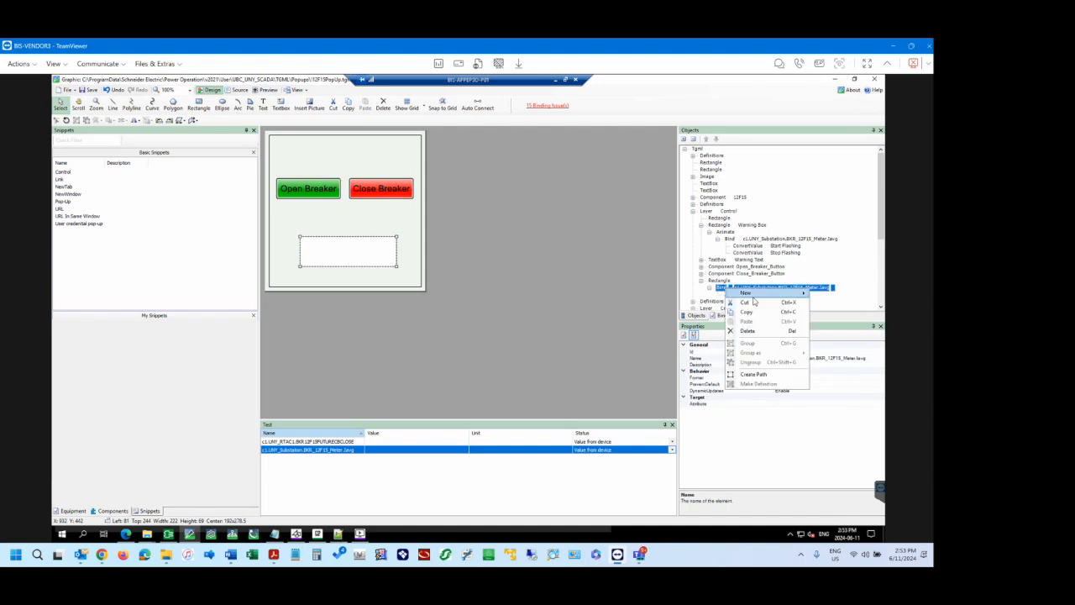
{"action": "mouse_move", "coordinate": [754, 294]}
{"action": "left_click", "coordinate": [694, 332]}
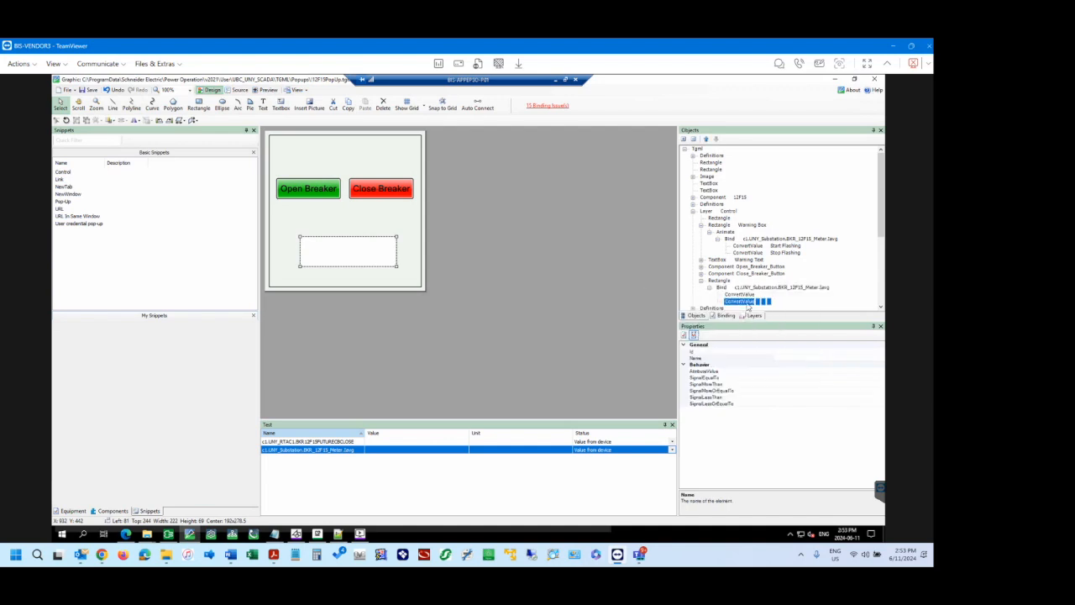
{"action": "left_click", "coordinate": [784, 403]}
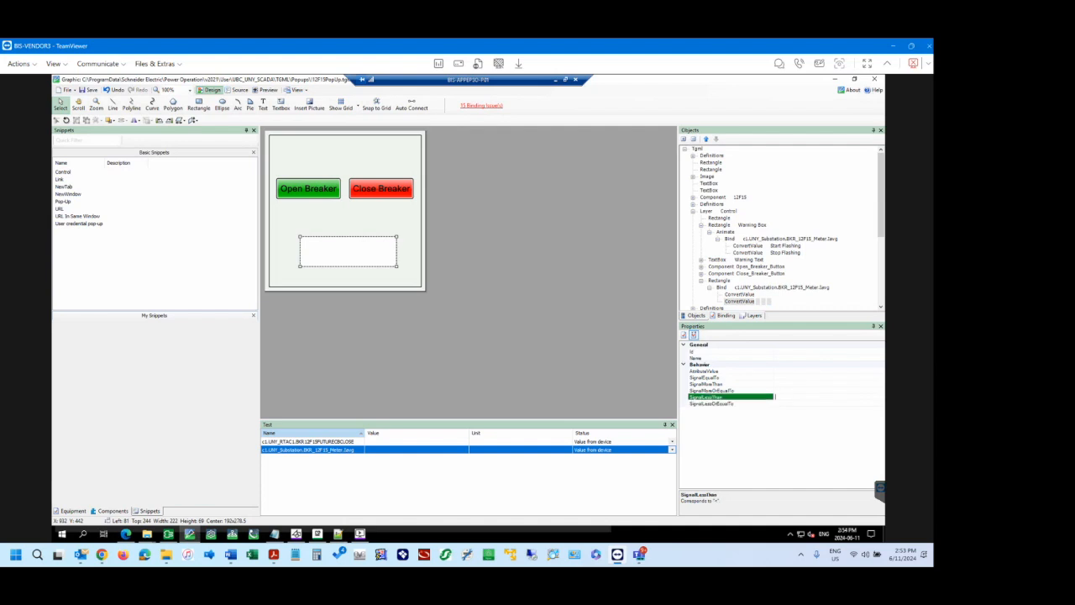
{"action": "left_click", "coordinate": [785, 390]}
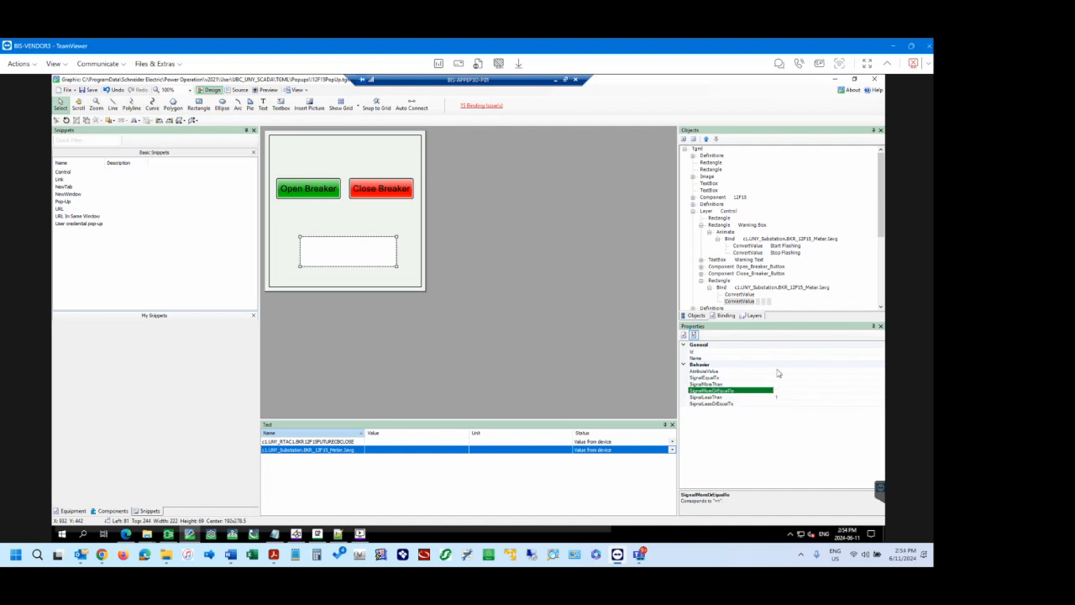
{"action": "left_click", "coordinate": [726, 288]}
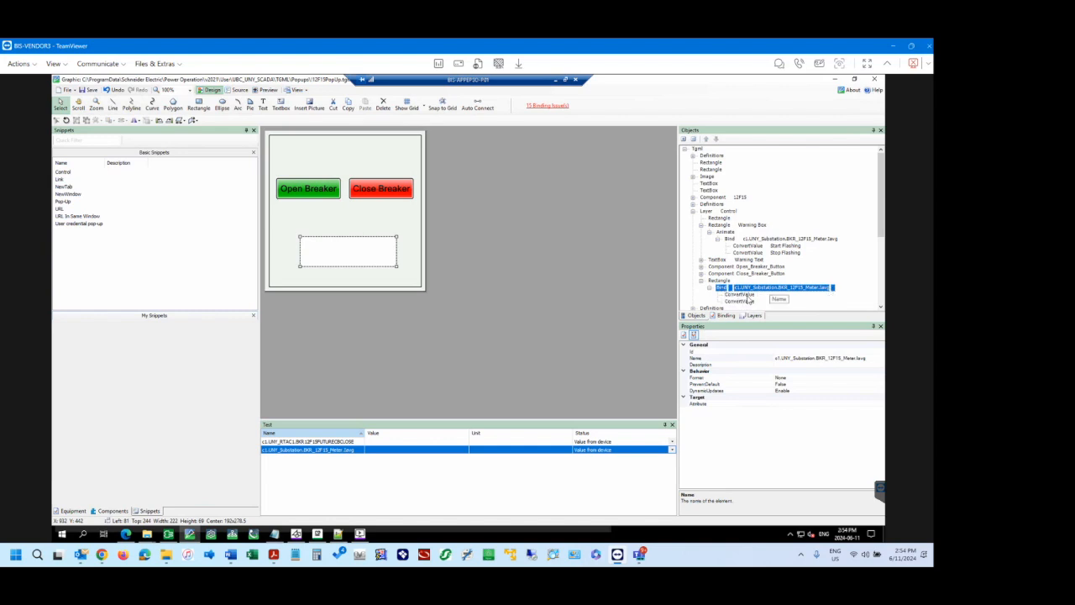
{"action": "left_click", "coordinate": [740, 295]}
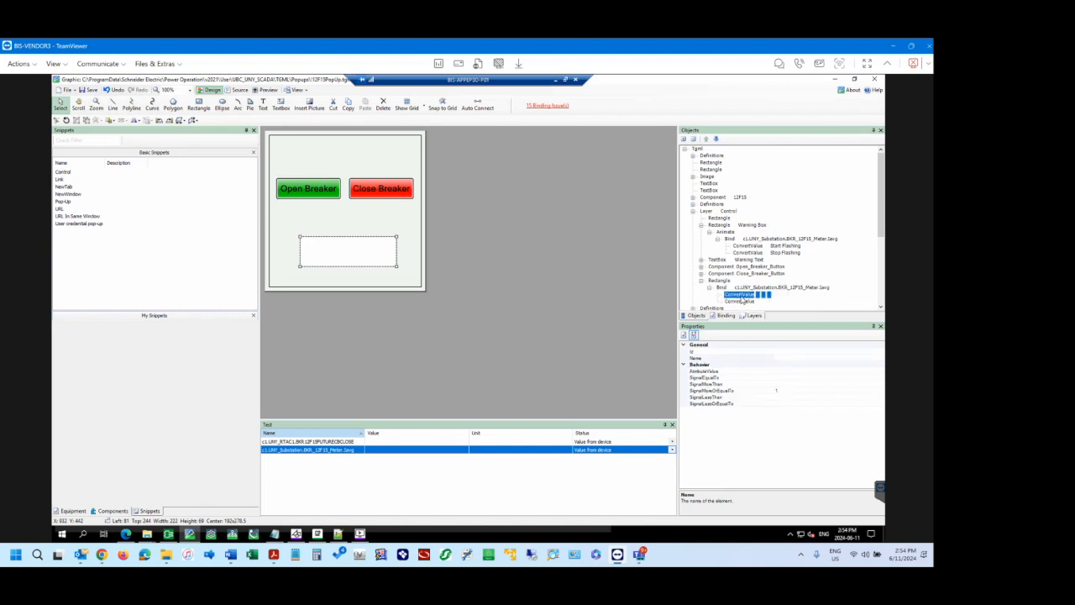
{"action": "left_click", "coordinate": [785, 391]}
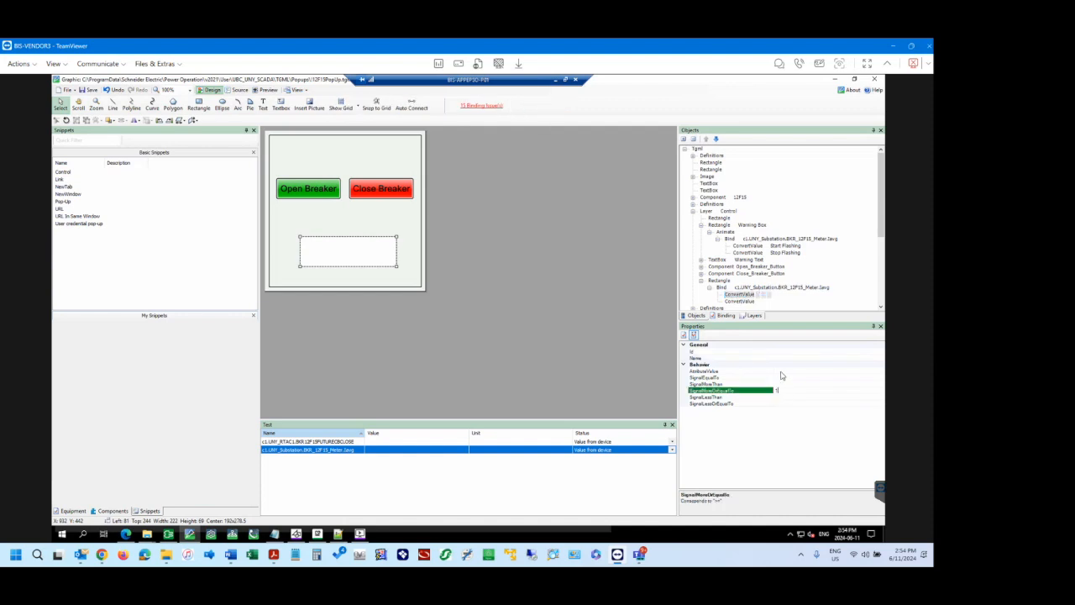
{"action": "left_click", "coordinate": [814, 370]}
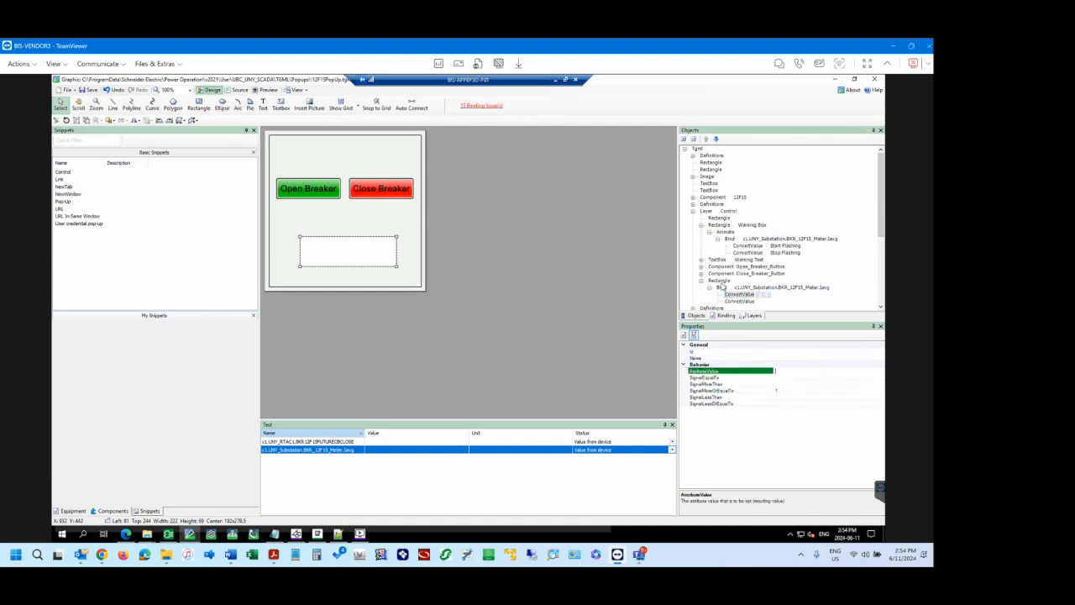
Set the target attribute of the new rectangle's Bind to Fill.
{"action": "left_click", "coordinate": [723, 288]}
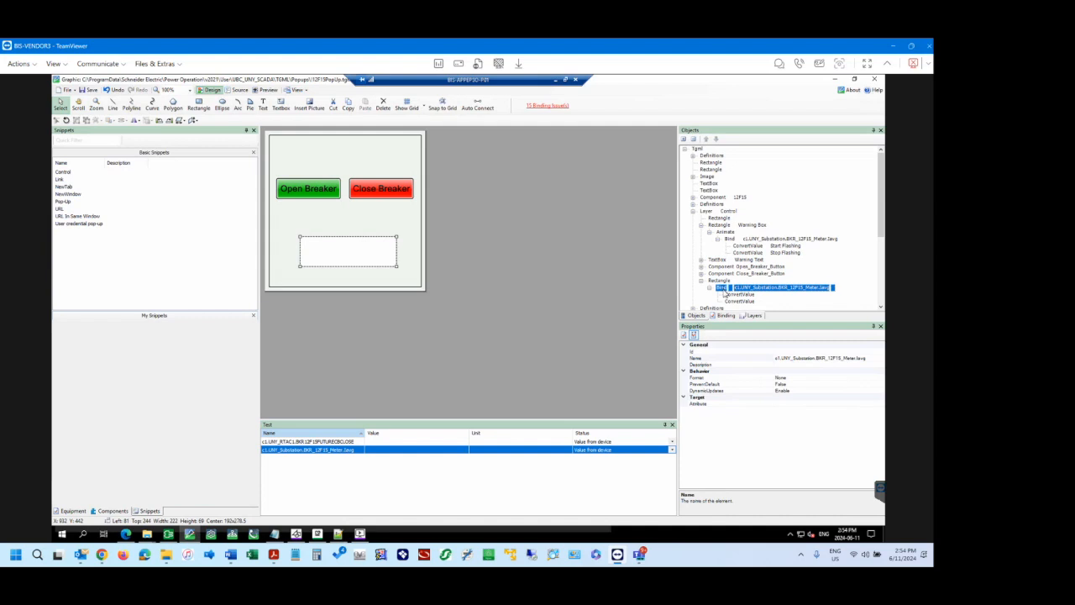
{"action": "left_click", "coordinate": [806, 404]}
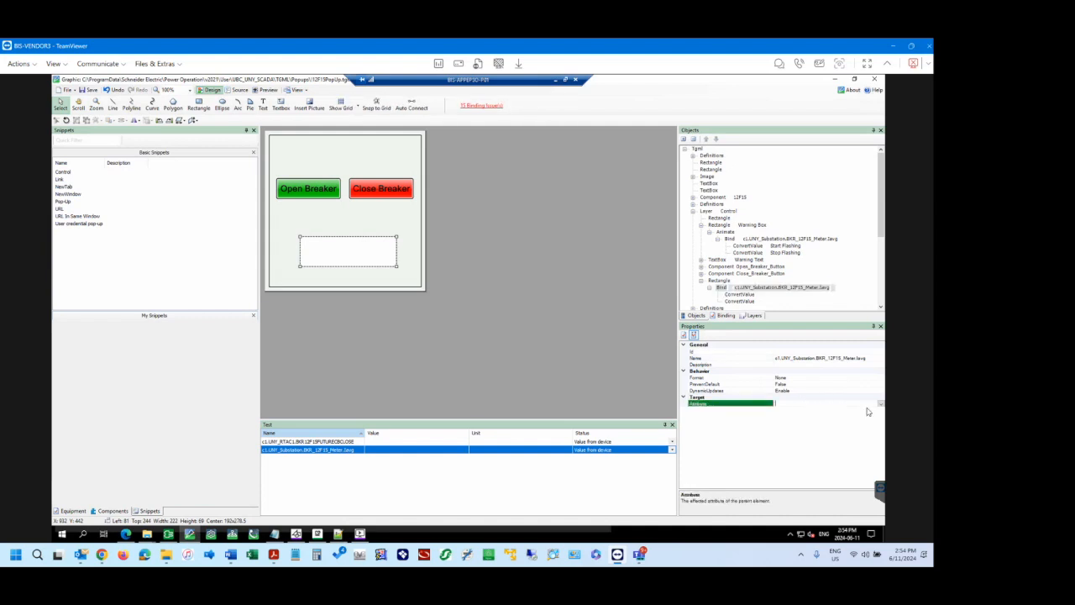
{"action": "left_click", "coordinate": [880, 404]}
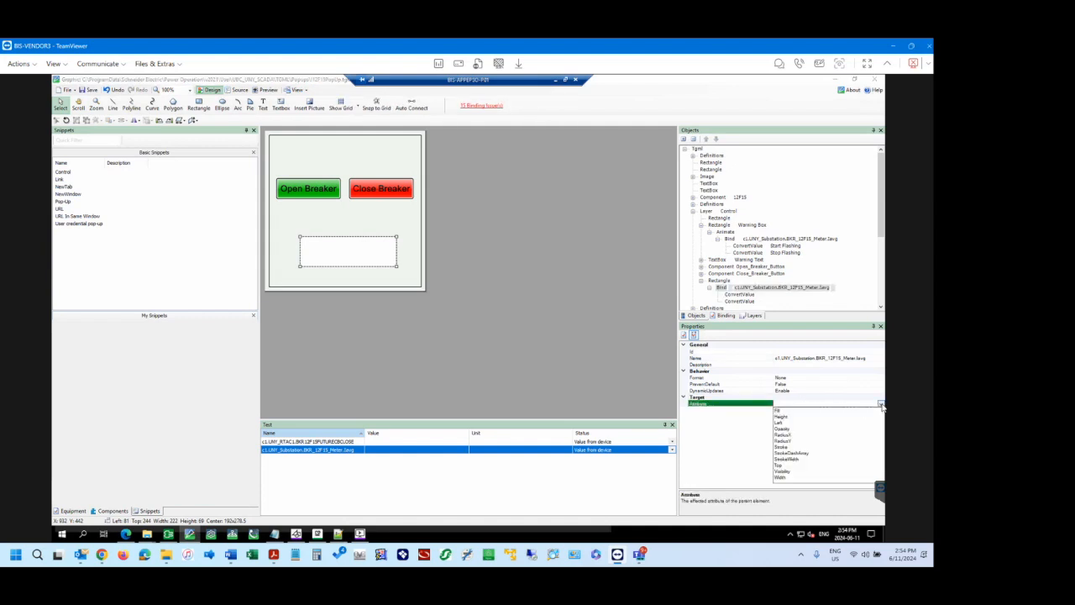
{"action": "left_click", "coordinate": [778, 411]}
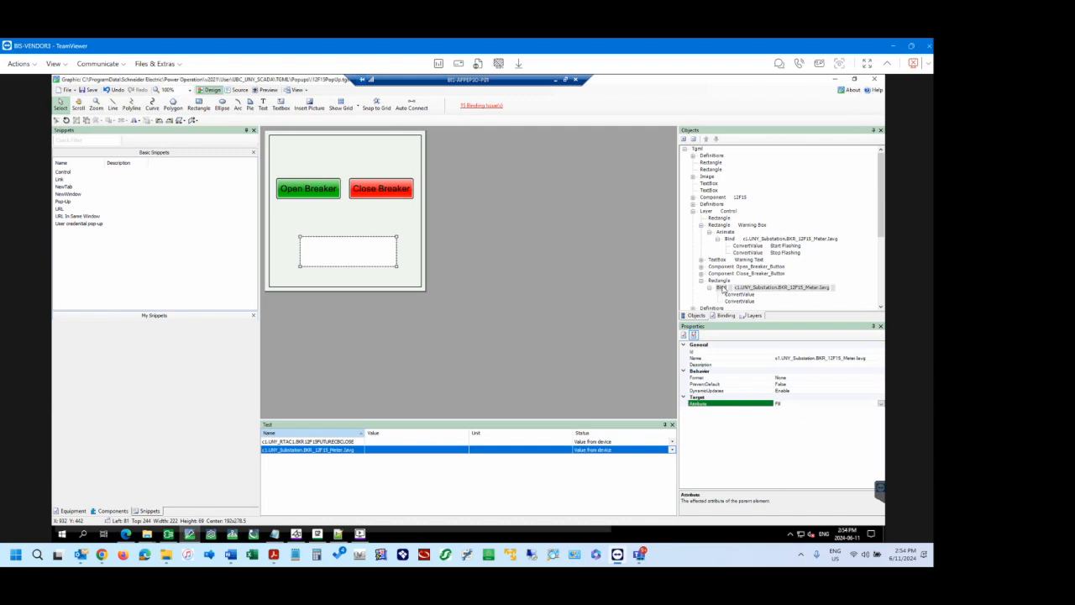
Set the AttributeValue of the first ConvertValue under the new rectangle's Bind to red, #FF0000.
{"action": "left_click", "coordinate": [723, 289]}
{"action": "left_click", "coordinate": [719, 281]}
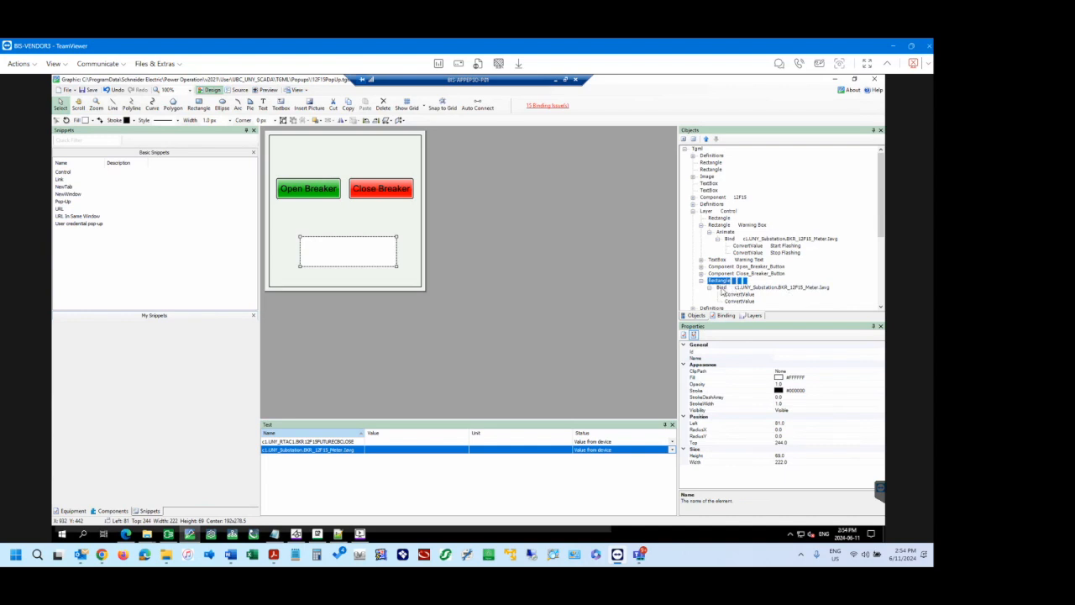
{"action": "left_click", "coordinate": [723, 288]}
{"action": "left_click", "coordinate": [737, 294]}
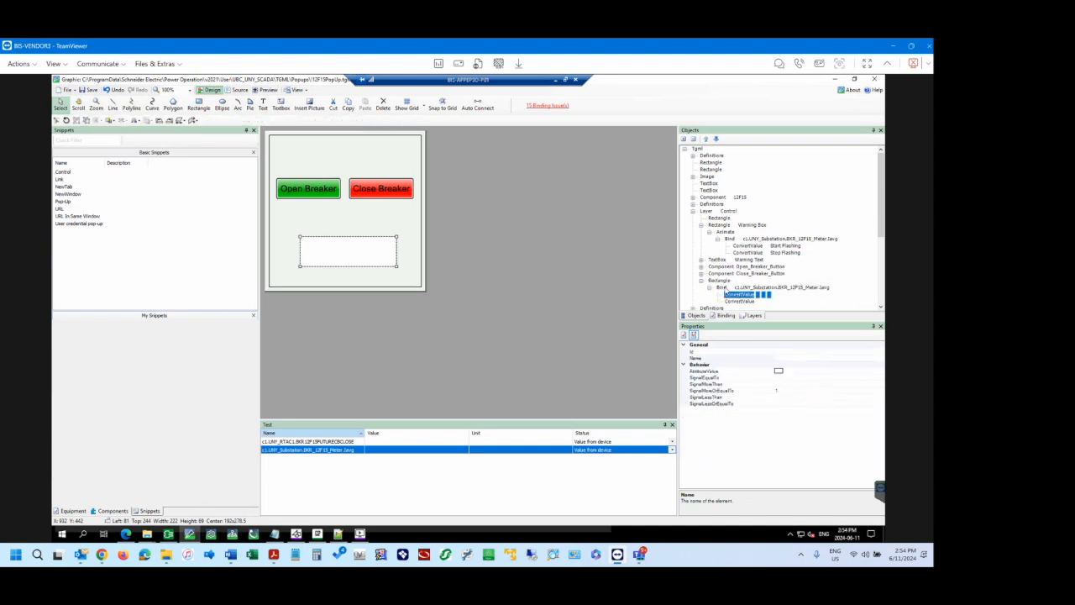
{"action": "left_click", "coordinate": [727, 289]}
{"action": "left_click", "coordinate": [738, 295]}
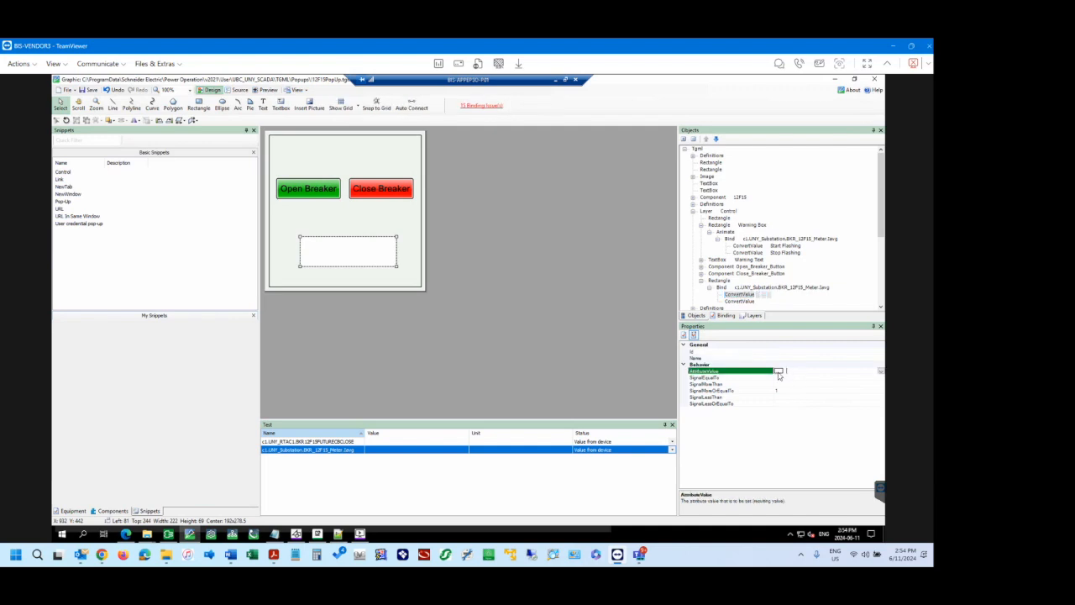
{"action": "left_click", "coordinate": [779, 374]}
{"action": "left_click", "coordinate": [880, 372]}
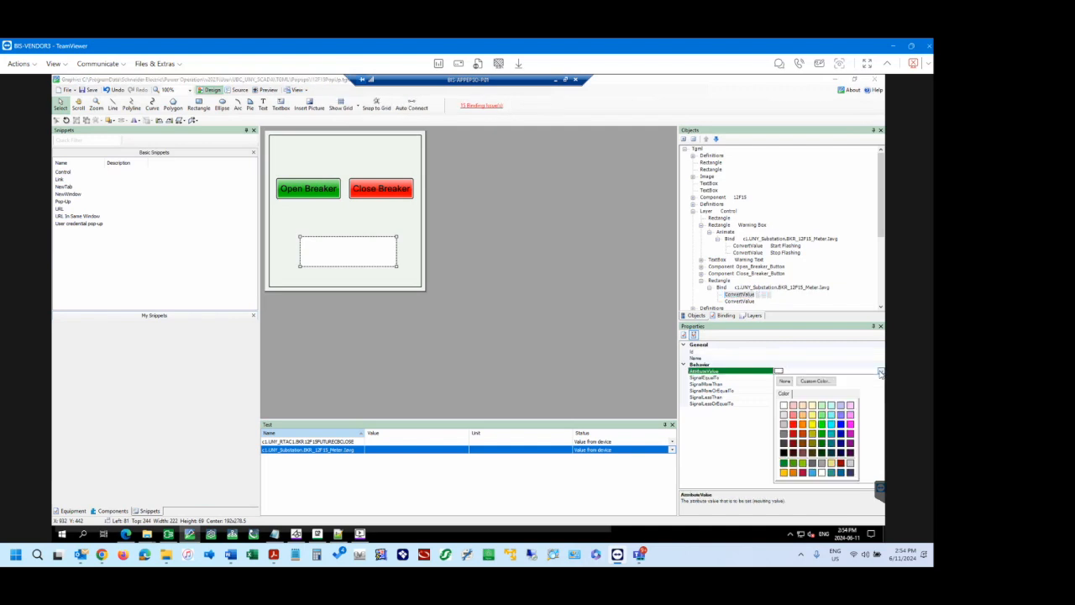
{"action": "left_click", "coordinate": [794, 425]}
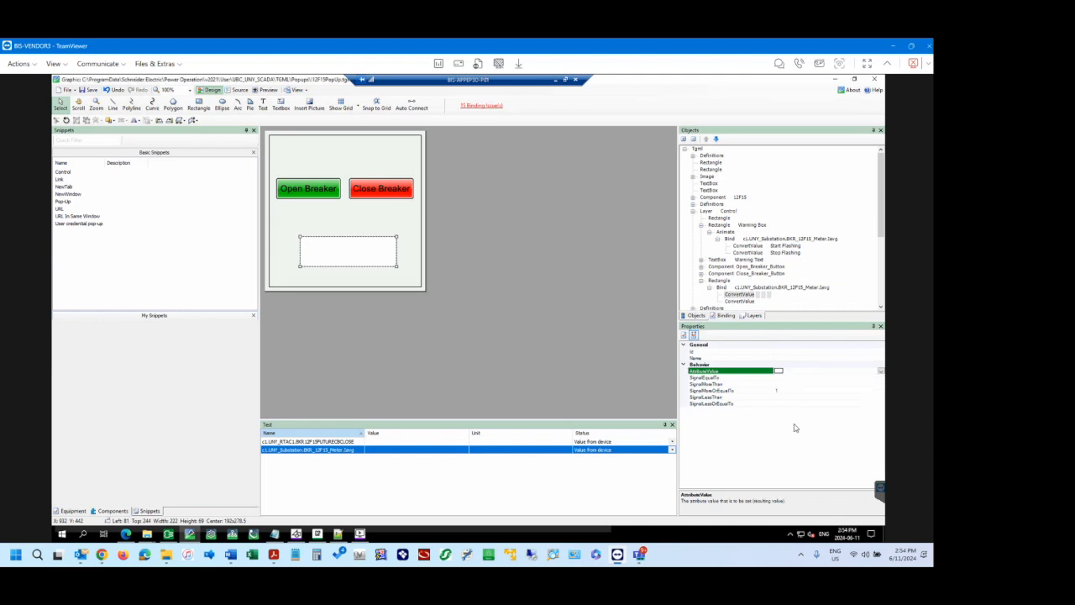
Set the AttributeValue of the second ConvertValue under the new rectangle's Bind to dark yellow, #808000, and save the graphic.
{"action": "left_click", "coordinate": [742, 300]}
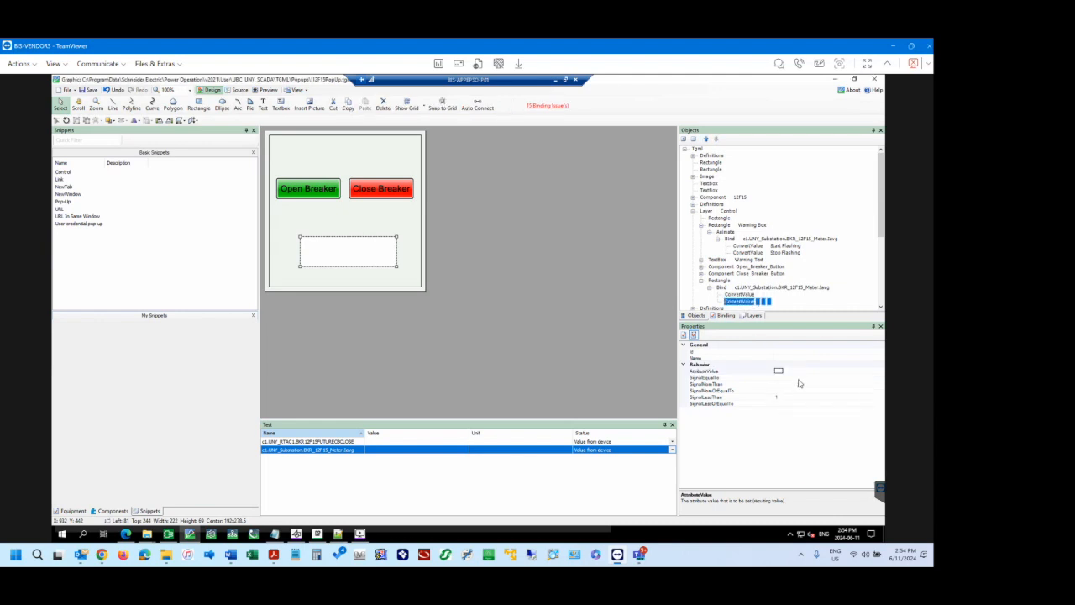
{"action": "left_click", "coordinate": [867, 371]}
{"action": "left_click", "coordinate": [880, 372]}
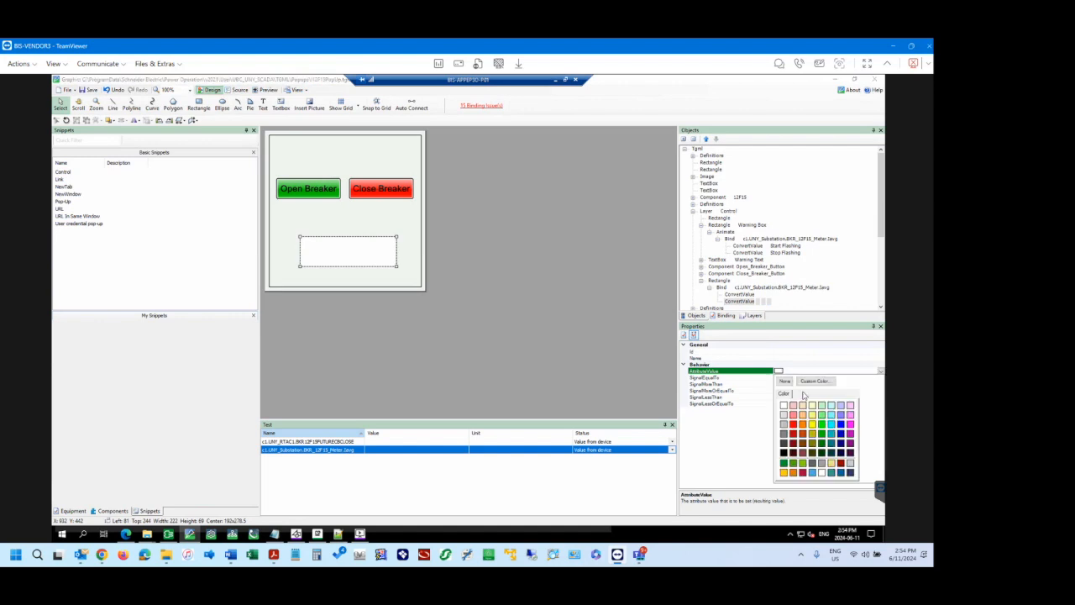
{"action": "left_click", "coordinate": [813, 439]}
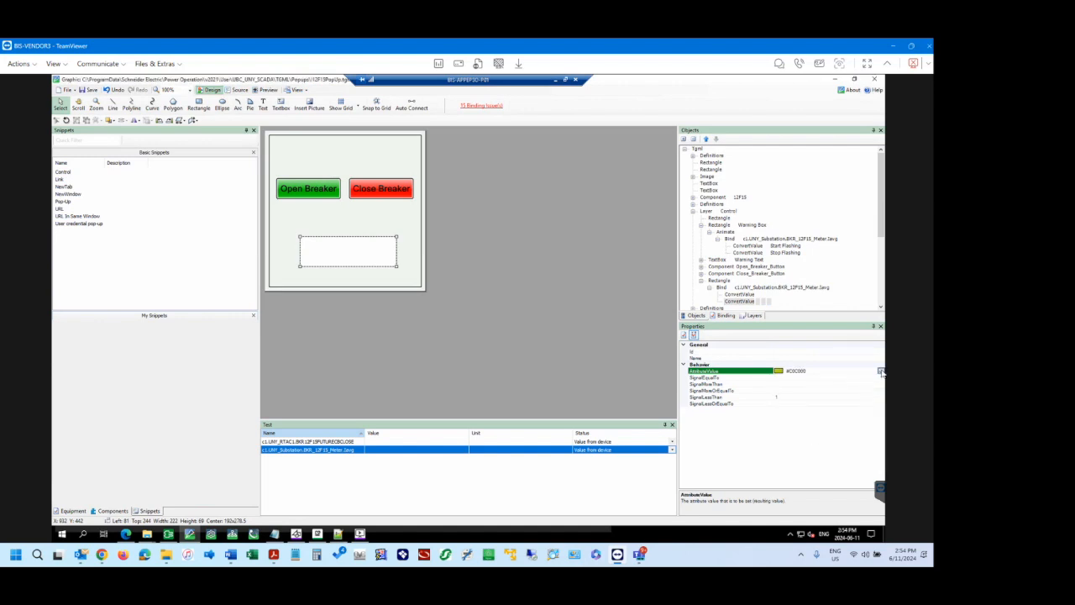
{"action": "left_click", "coordinate": [880, 371]}
{"action": "left_click", "coordinate": [814, 445]}
{"action": "left_click", "coordinate": [725, 283]}
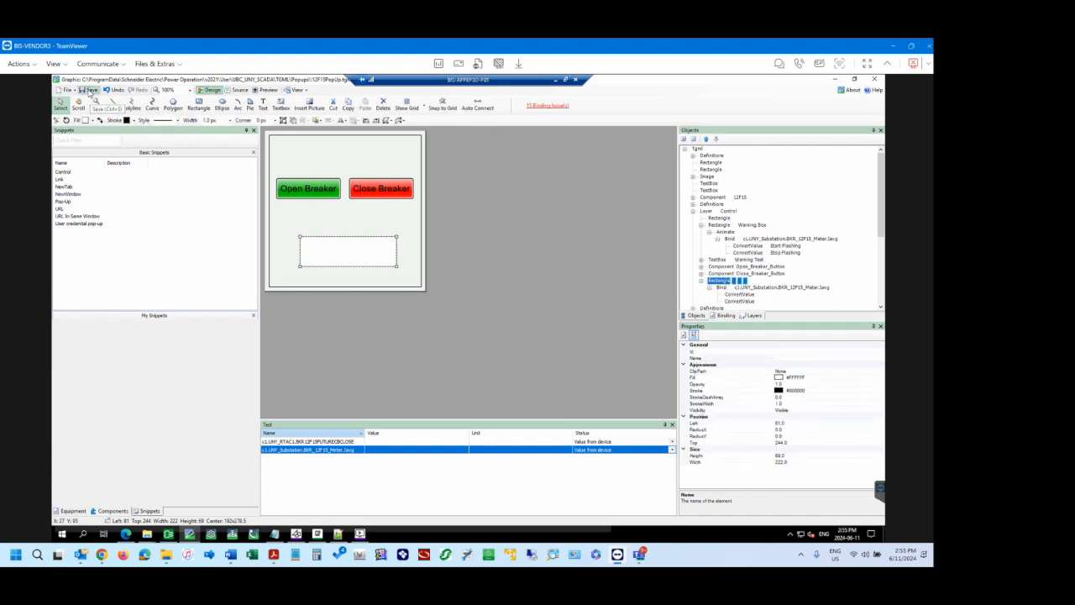
{"action": "left_click", "coordinate": [88, 90]}
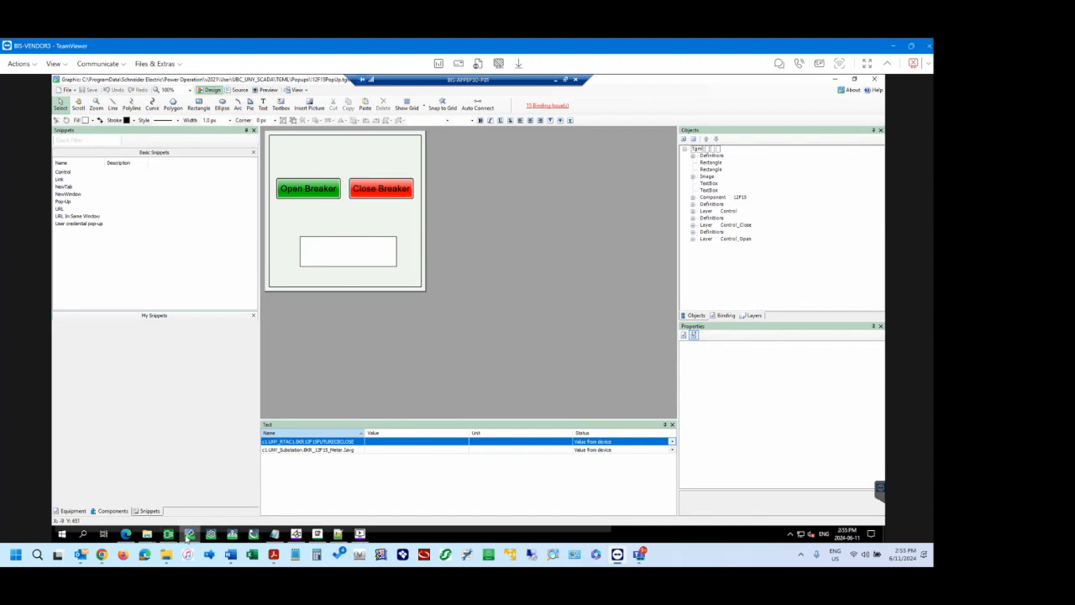
Switch to the UNY Substation diagram in the browser and open the 12-F15 breaker popup to check the rectangle's fill colour.
{"action": "mouse_move", "coordinate": [127, 538]}
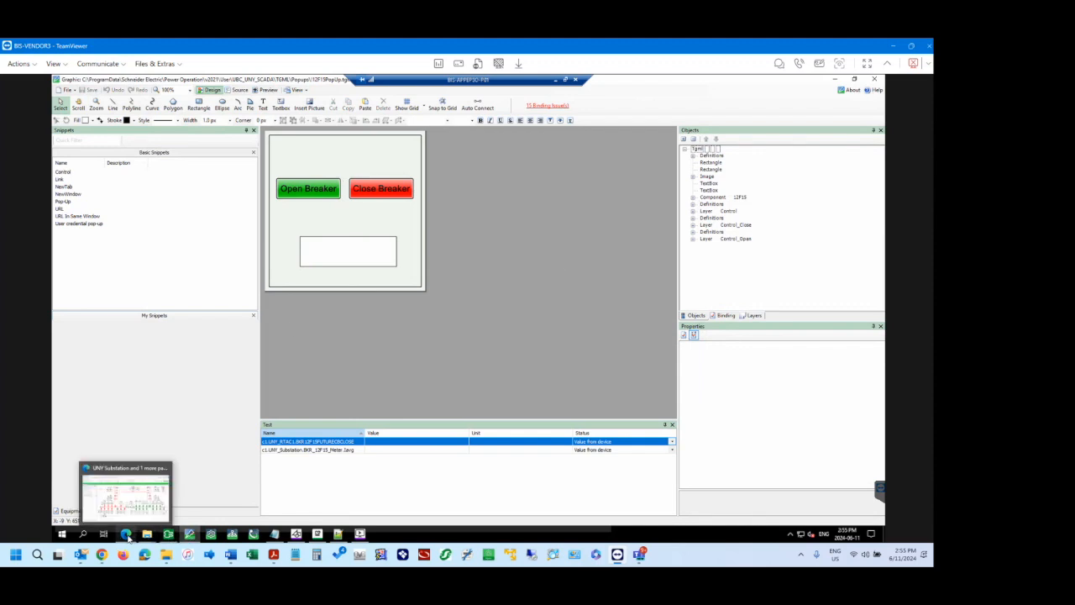
{"action": "left_click", "coordinate": [139, 475]}
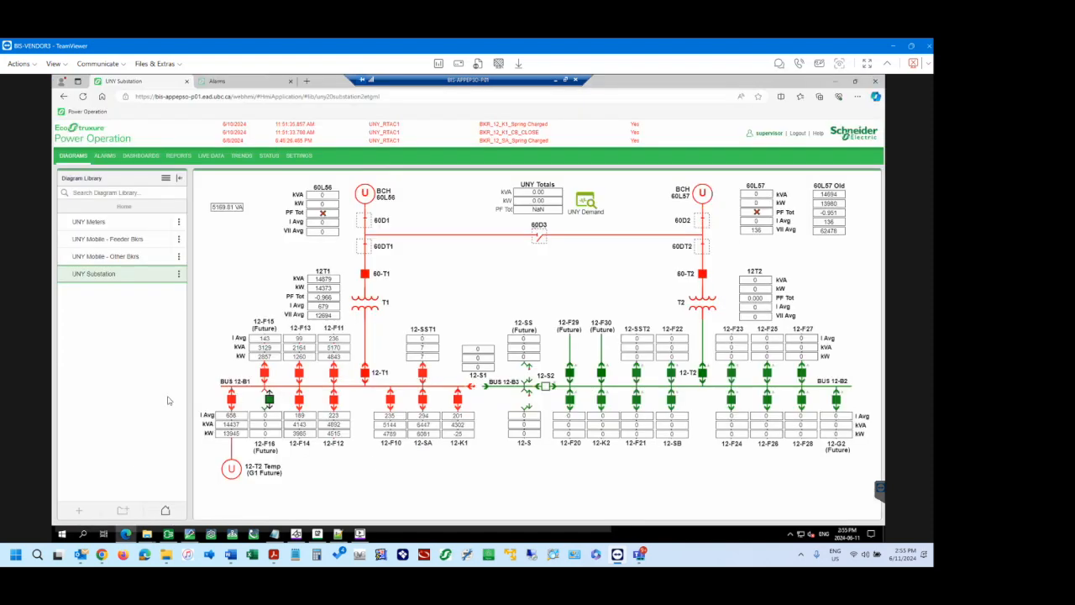
{"action": "left_click", "coordinate": [263, 347]}
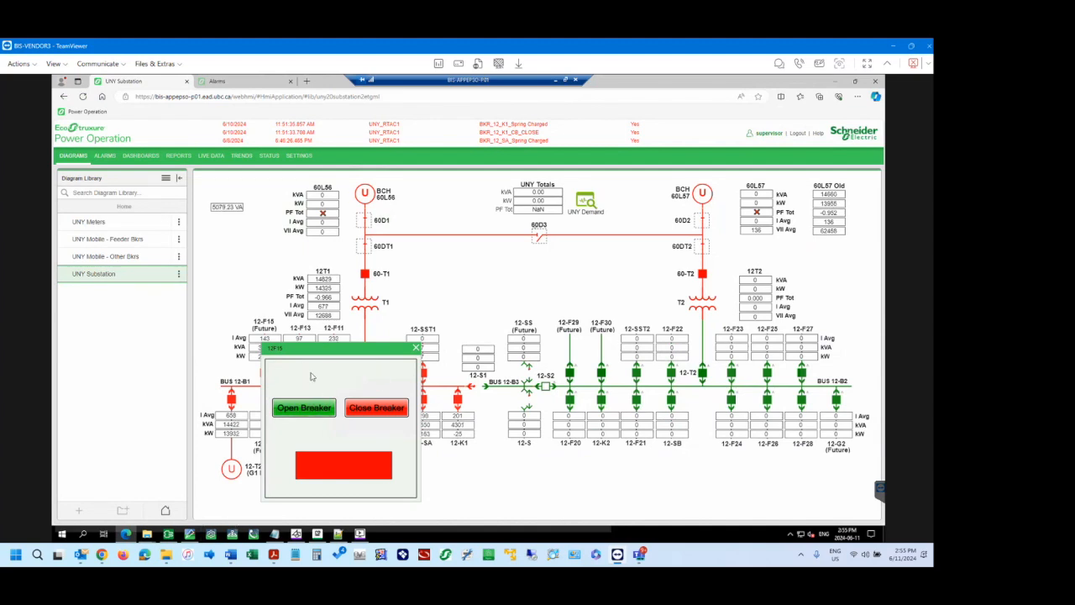
{"action": "left_click_drag", "start_coordinate": [316, 346], "coordinate": [353, 331]}
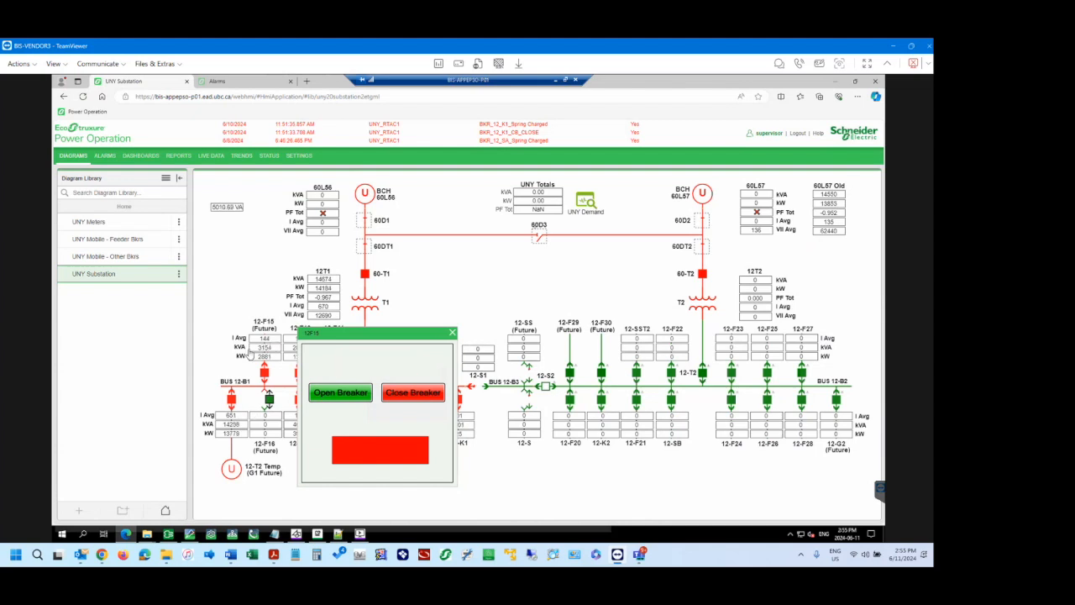
Back in the graphics editor, set SignalMoreOrEqualTo to 200 on the first ConvertValue of the new rectangle's Bind in the Control layer.
{"action": "left_click", "coordinate": [191, 536]}
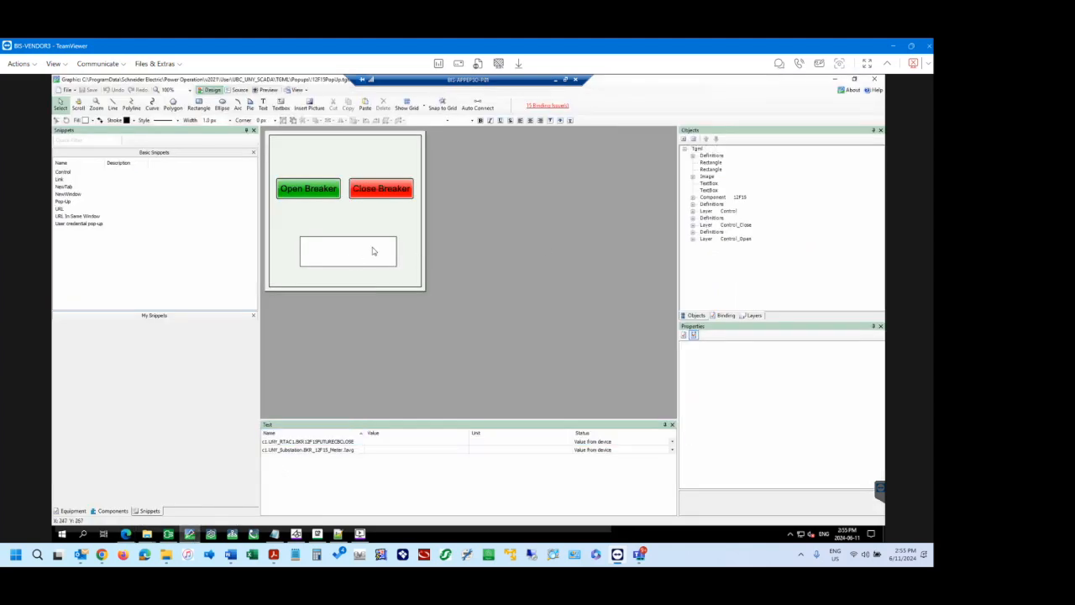
{"action": "left_click", "coordinate": [750, 316]}
{"action": "left_click", "coordinate": [715, 192]}
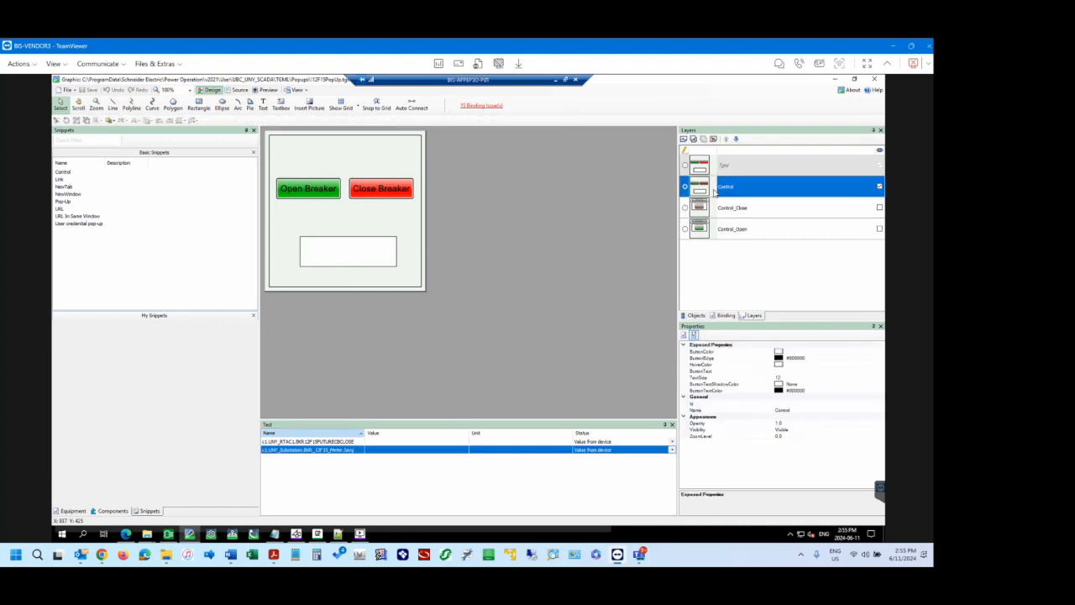
{"action": "left_click", "coordinate": [696, 315]}
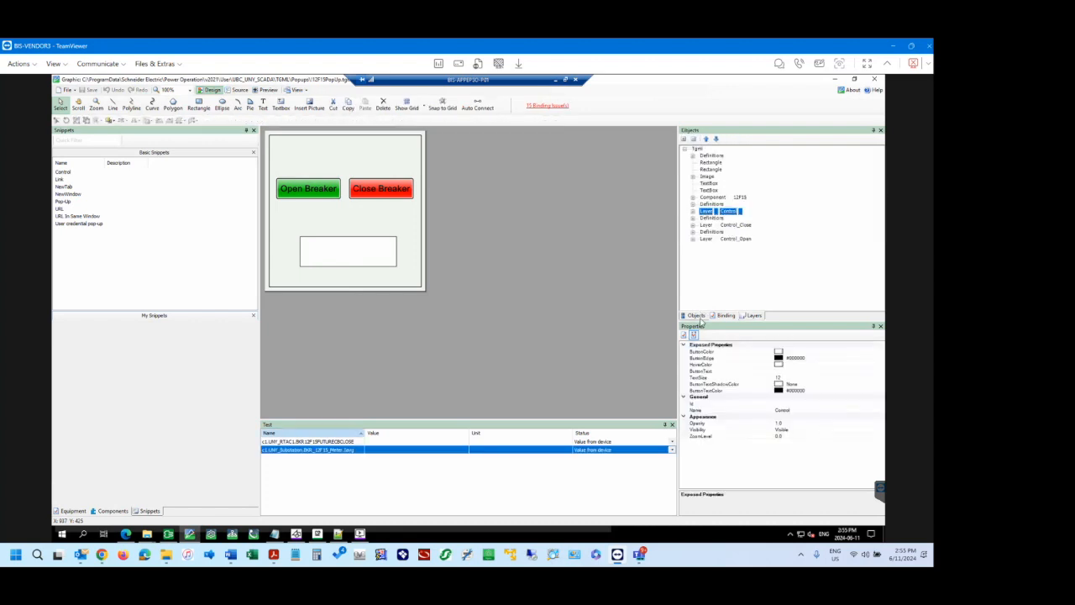
{"action": "left_click", "coordinate": [693, 211]}
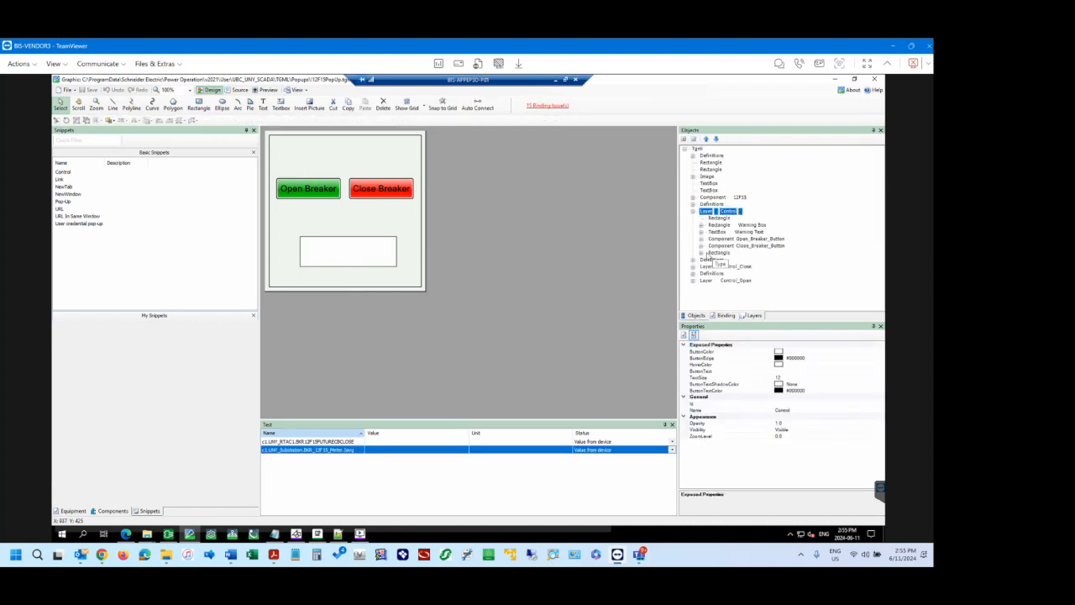
{"action": "left_click", "coordinate": [701, 253]}
{"action": "left_click", "coordinate": [719, 252]}
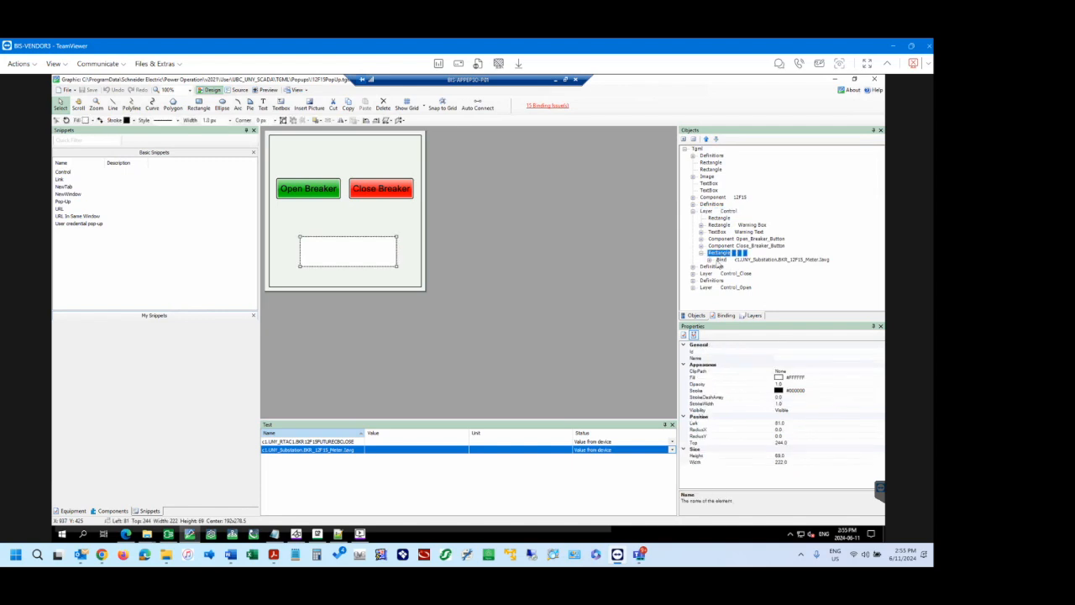
{"action": "double_click", "coordinate": [720, 261]}
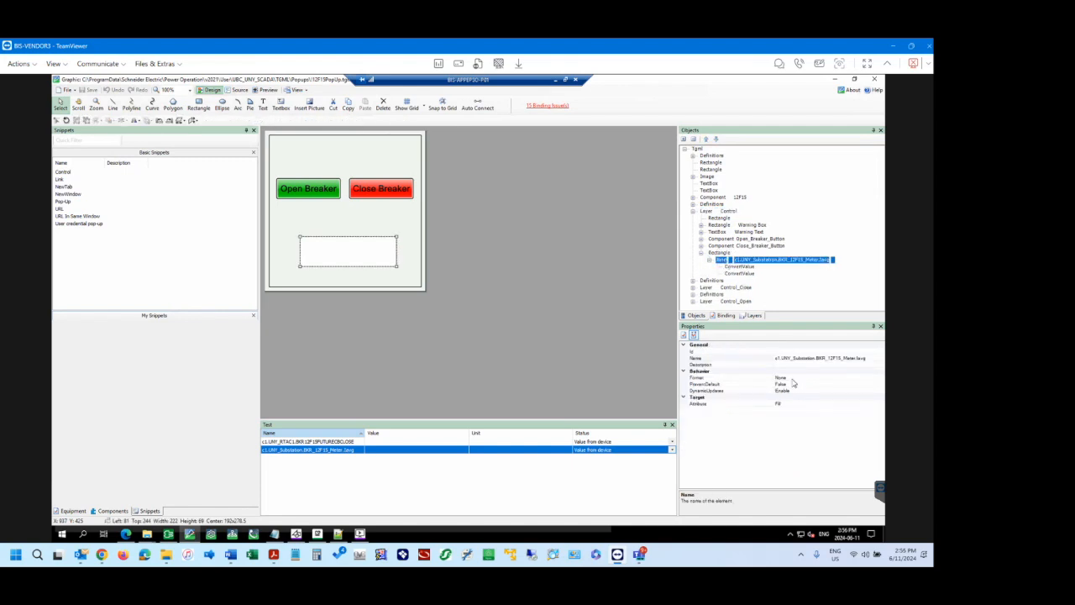
{"action": "left_click", "coordinate": [736, 267]}
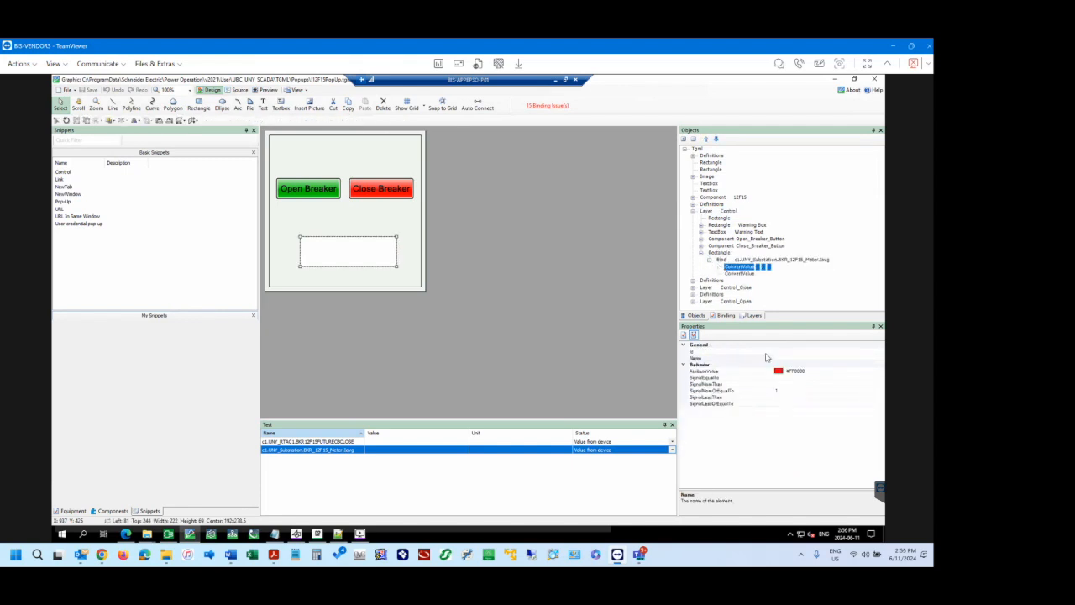
{"action": "left_click", "coordinate": [791, 391]}
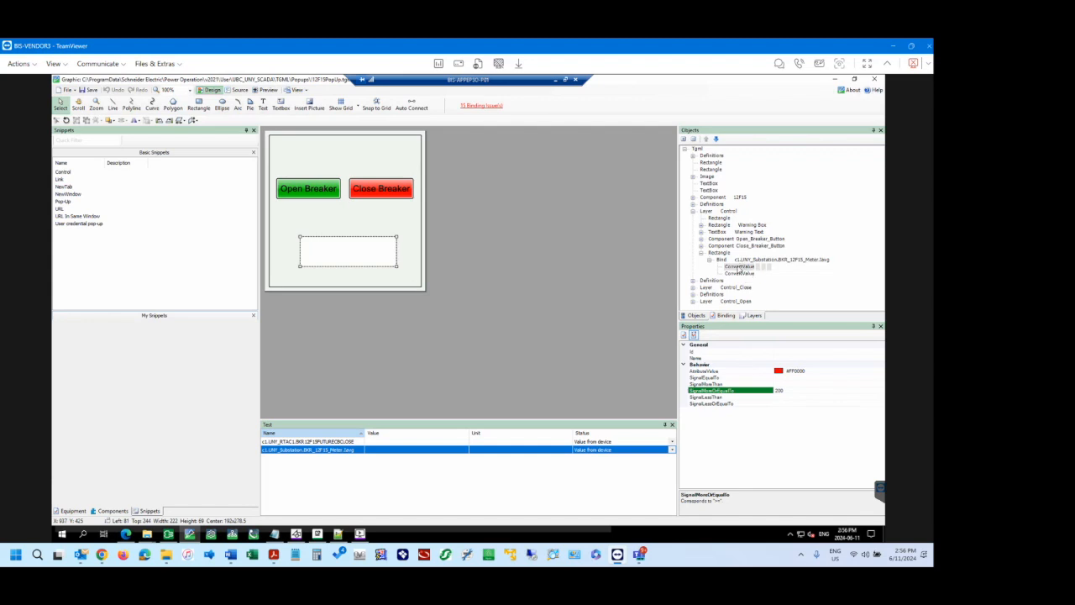
Set SignalLessThan to 200 on the second ConvertValue and recheck the first ConvertValue's threshold.
{"action": "left_click", "coordinate": [741, 274]}
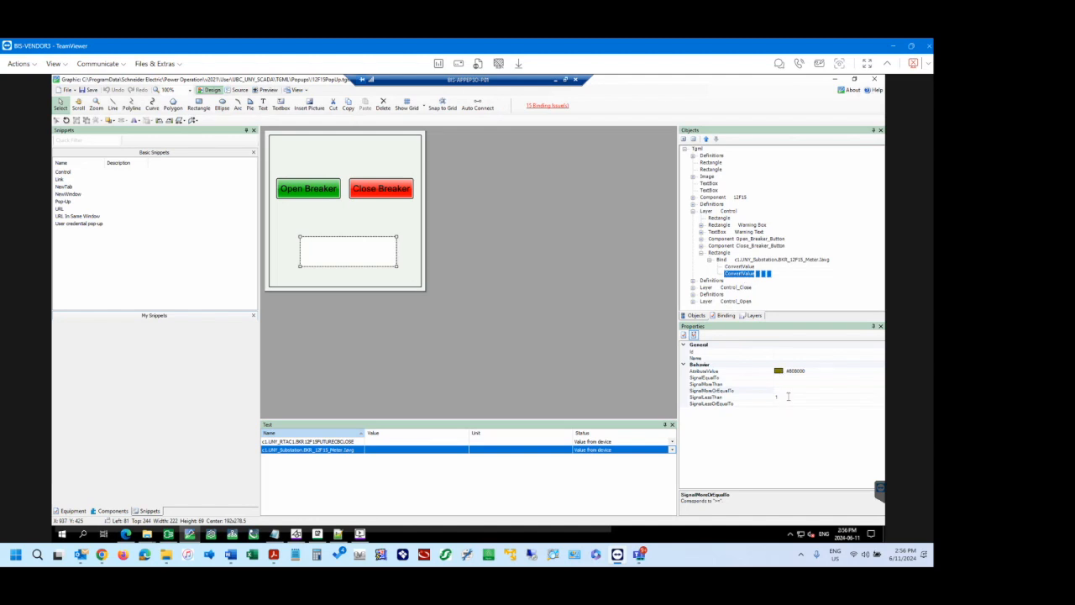
{"action": "left_click", "coordinate": [788, 397]}
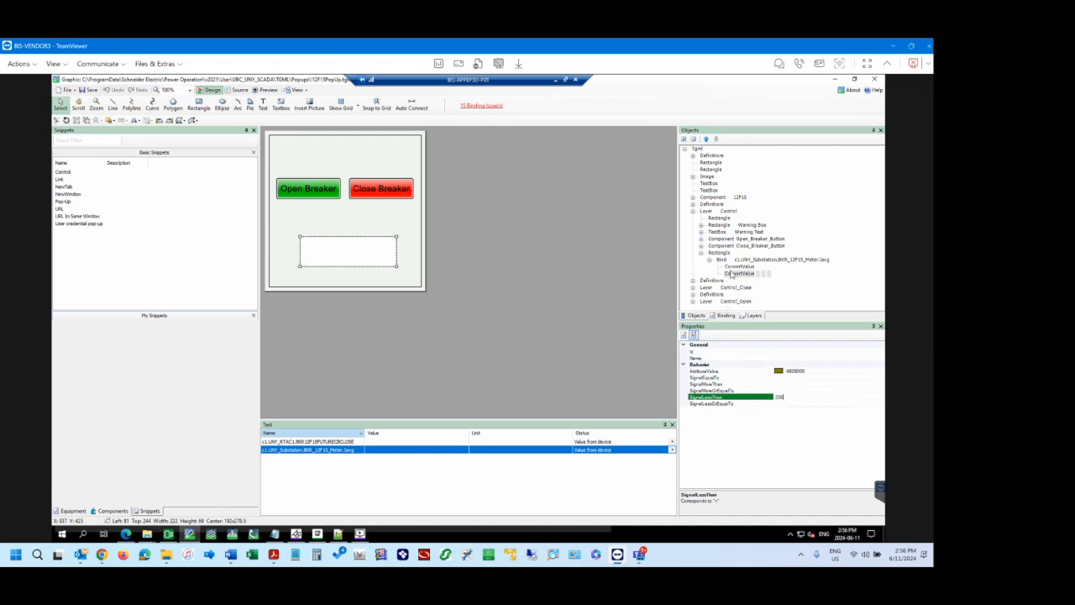
{"action": "left_click", "coordinate": [733, 267]}
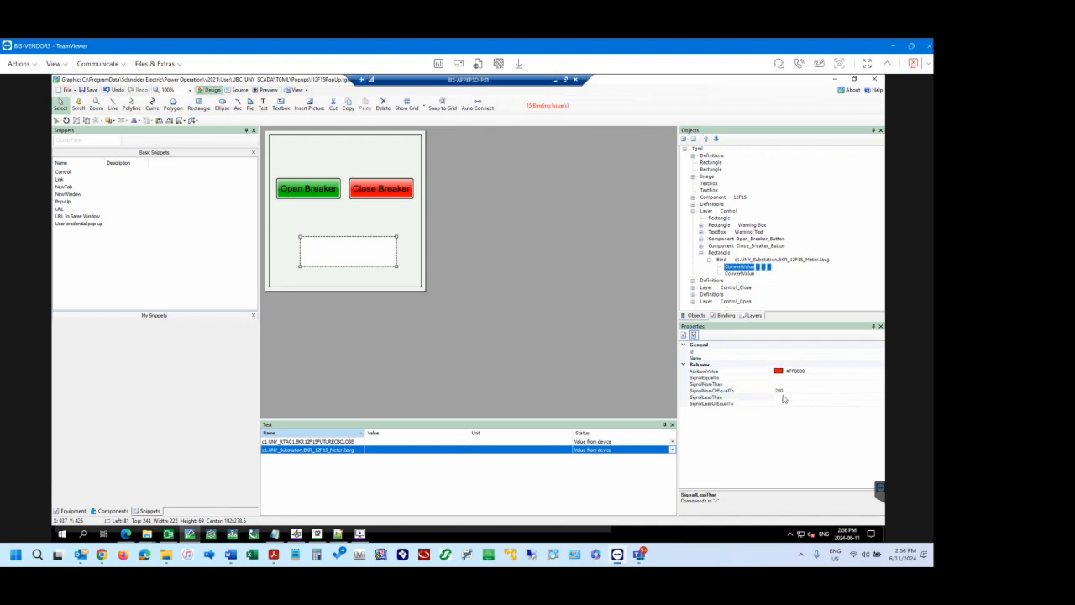
{"action": "left_click", "coordinate": [786, 391]}
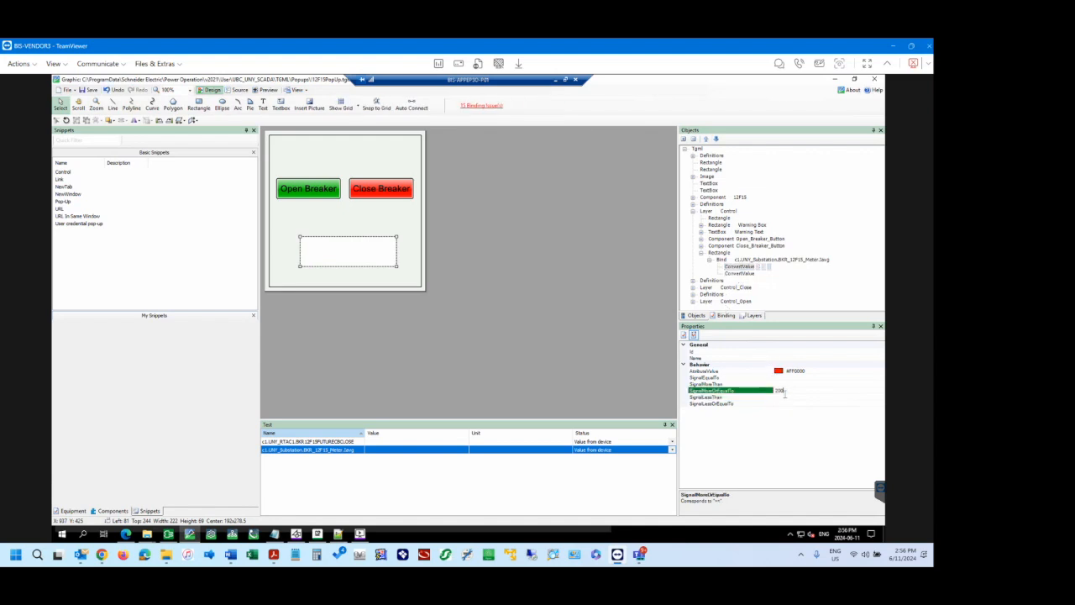
Close the outdated 12F15 popup in the browser and save the edited popup graphic in the graphics editor.
{"action": "left_click", "coordinate": [125, 534]}
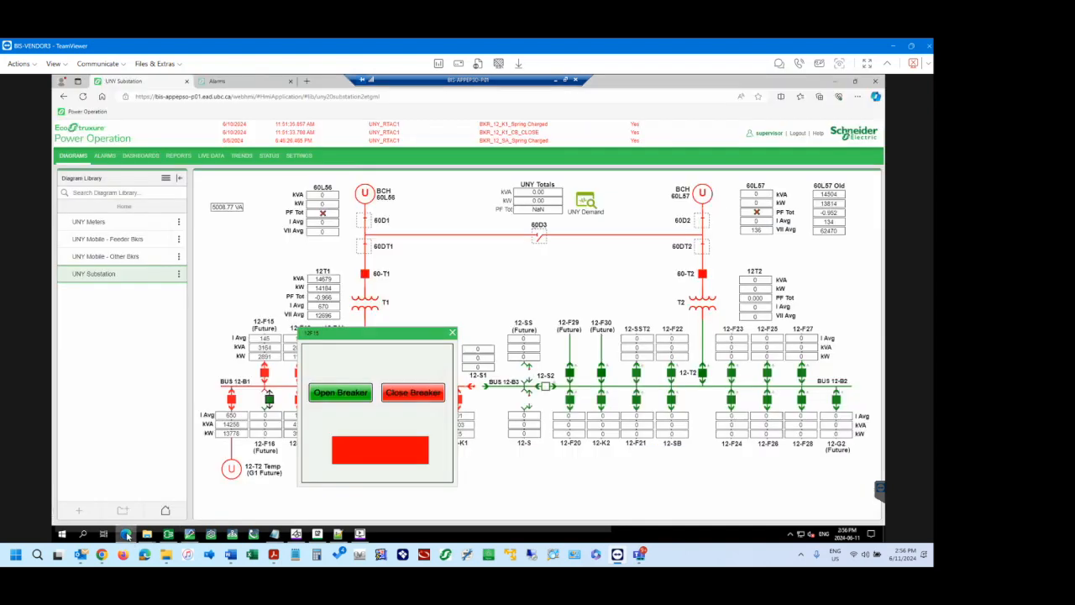
{"action": "left_click", "coordinate": [452, 332]}
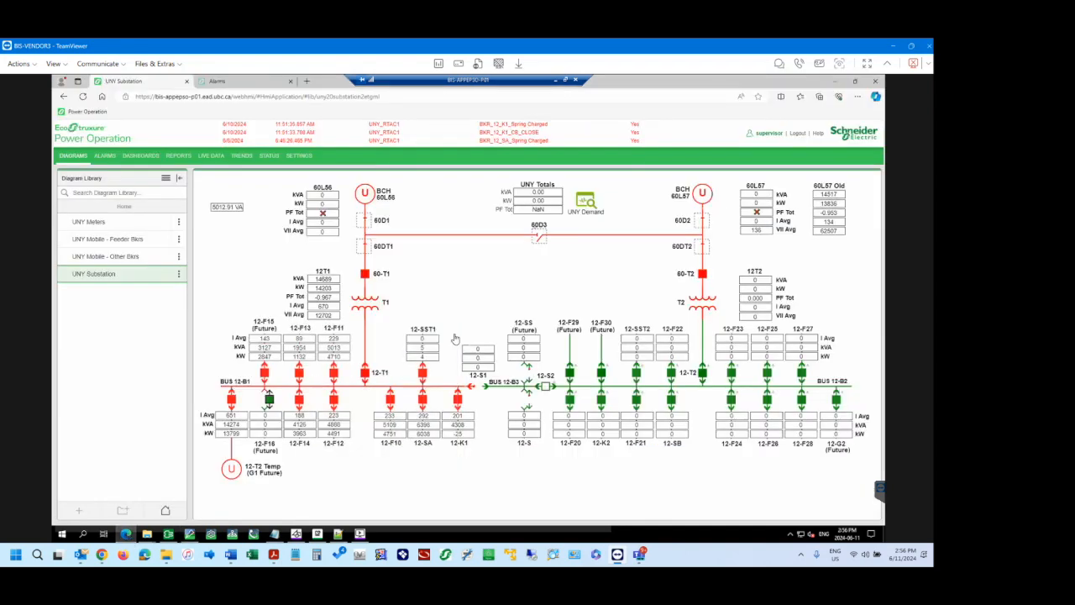
{"action": "left_click", "coordinate": [190, 534]}
{"action": "left_click", "coordinate": [739, 266]}
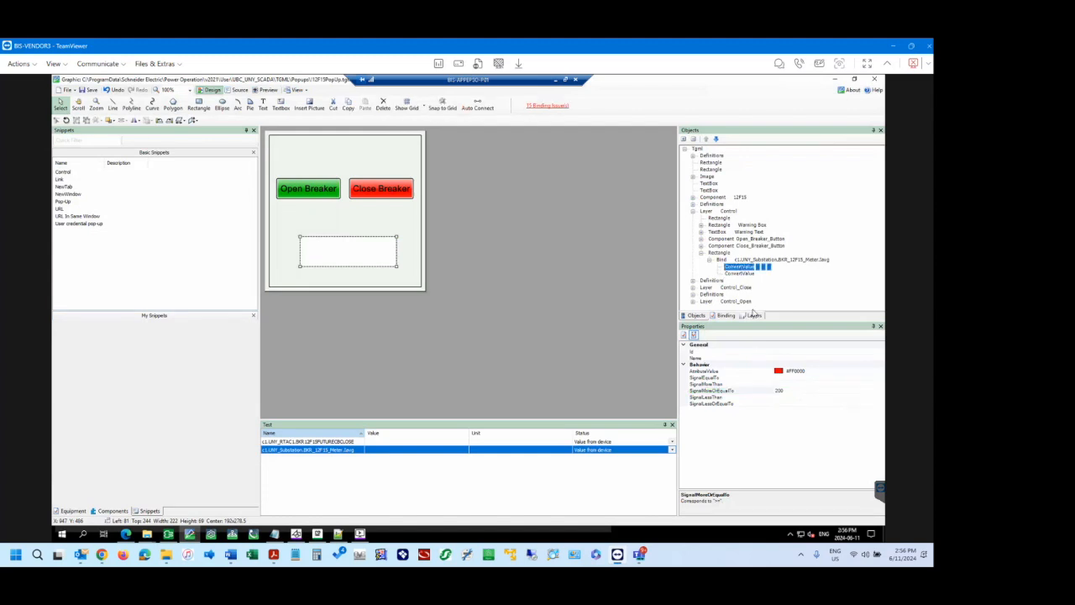
{"action": "left_click", "coordinate": [740, 273]}
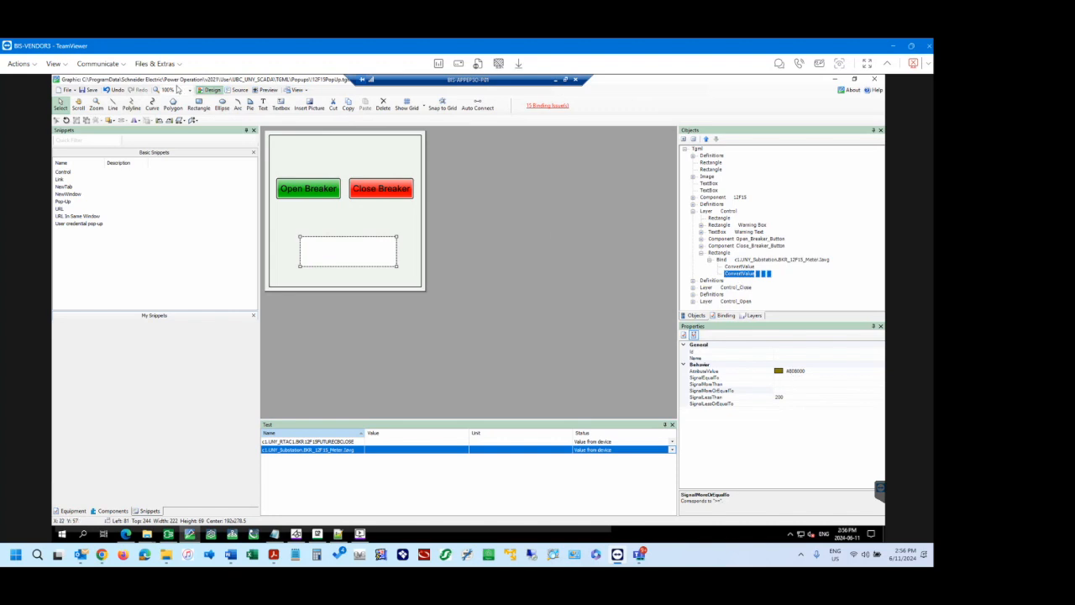
{"action": "left_click", "coordinate": [88, 92]}
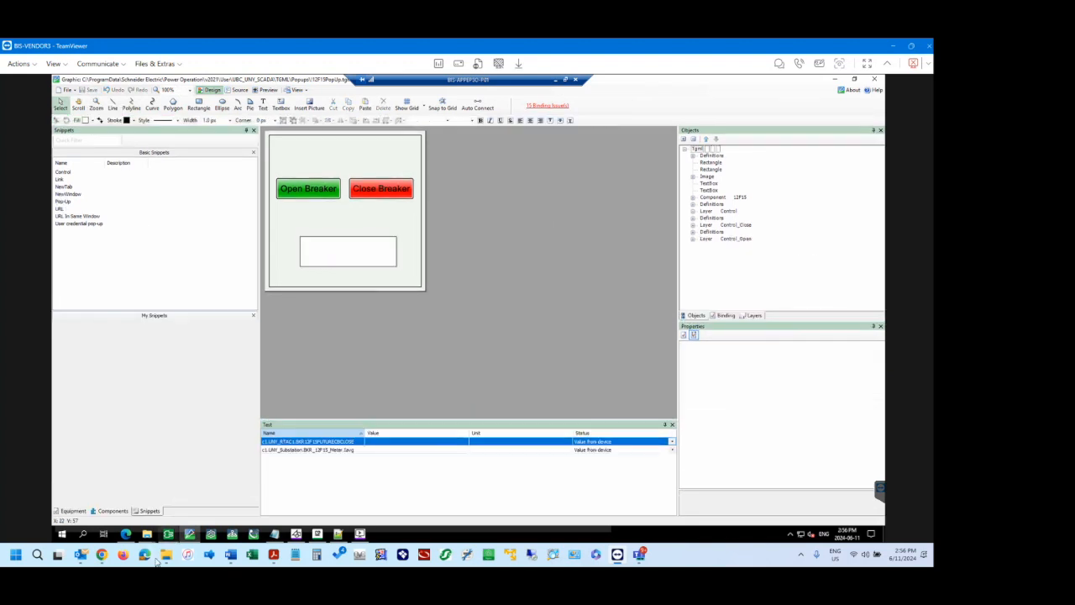
Reopen the 12-F15 popup on the browser's substation diagram, check the rectangle's fill colour against the new threshold, and close the popup.
{"action": "left_click", "coordinate": [126, 535]}
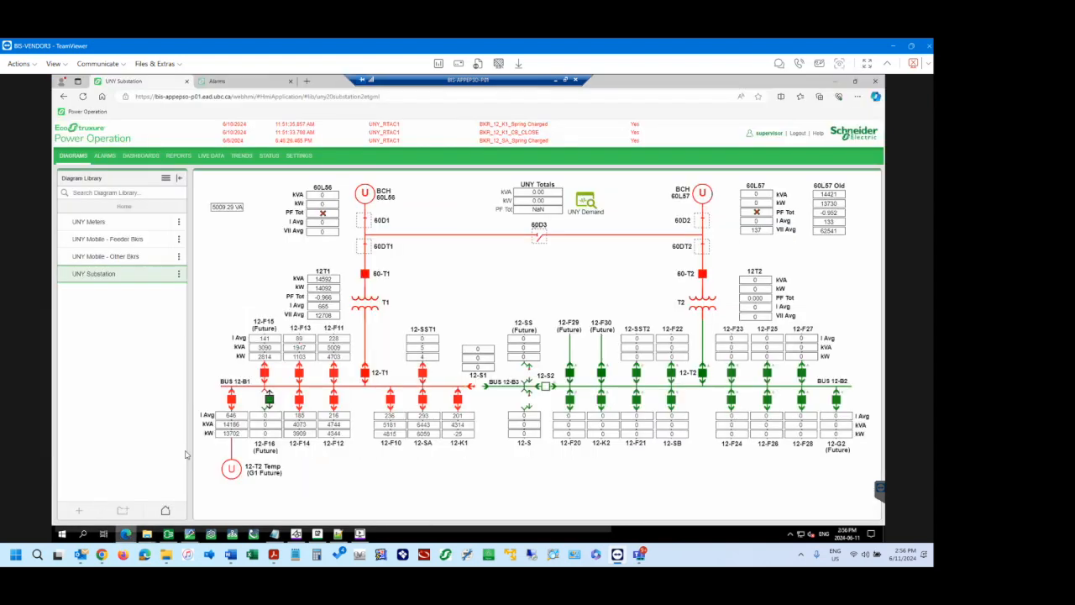
{"action": "left_click", "coordinate": [263, 347]}
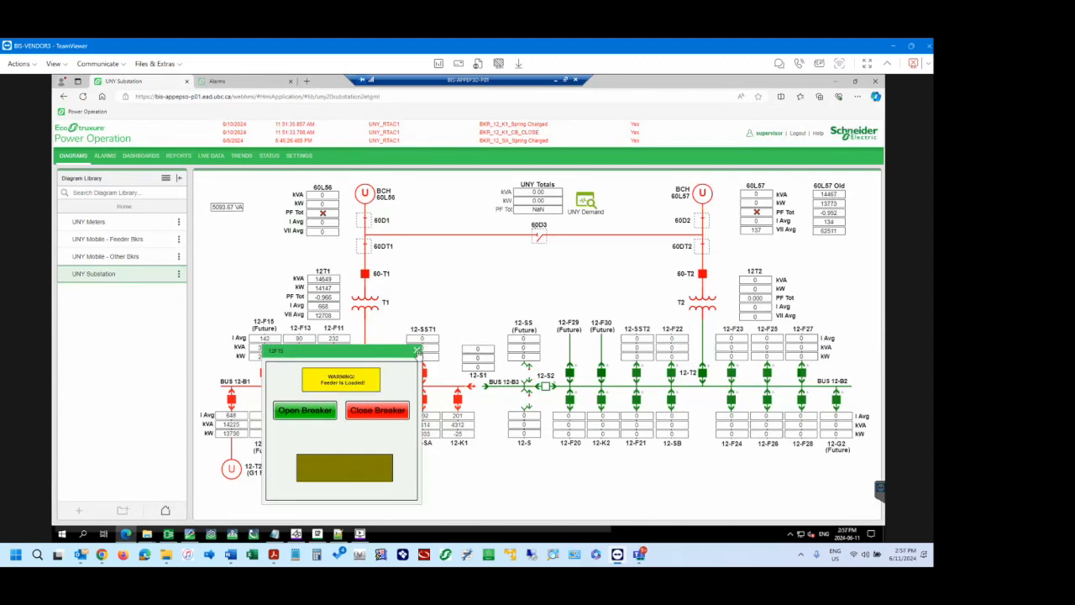
{"action": "left_click", "coordinate": [416, 351]}
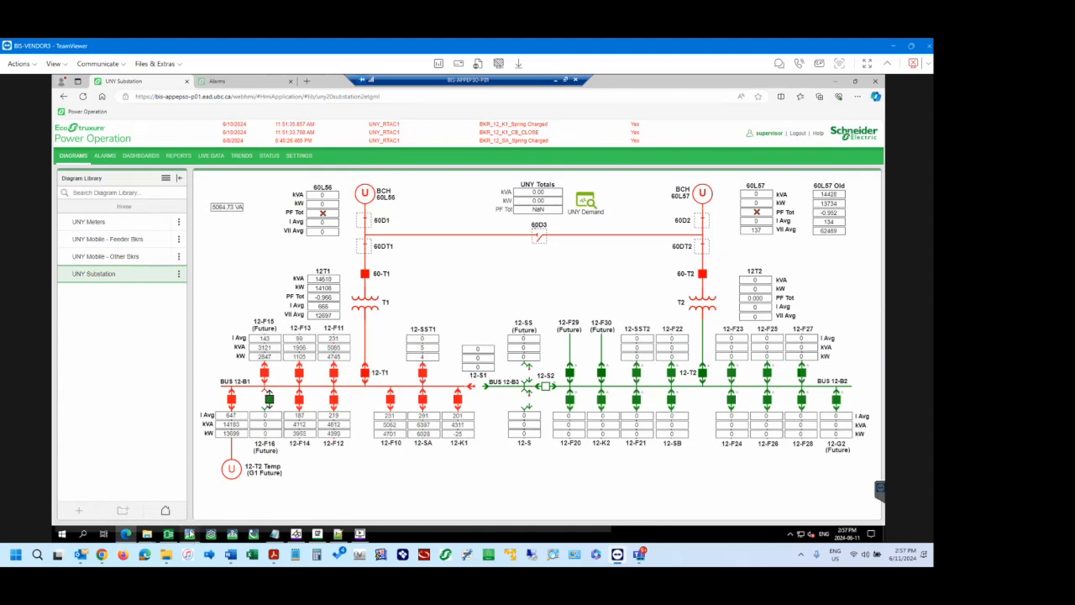
Back in the graphics editor, set AttributeValue to #C0C000 on the second ConvertValue of the new rectangle's Bind in the Control layer.
{"action": "mouse_move", "coordinate": [190, 534]}
{"action": "left_click", "coordinate": [190, 499]}
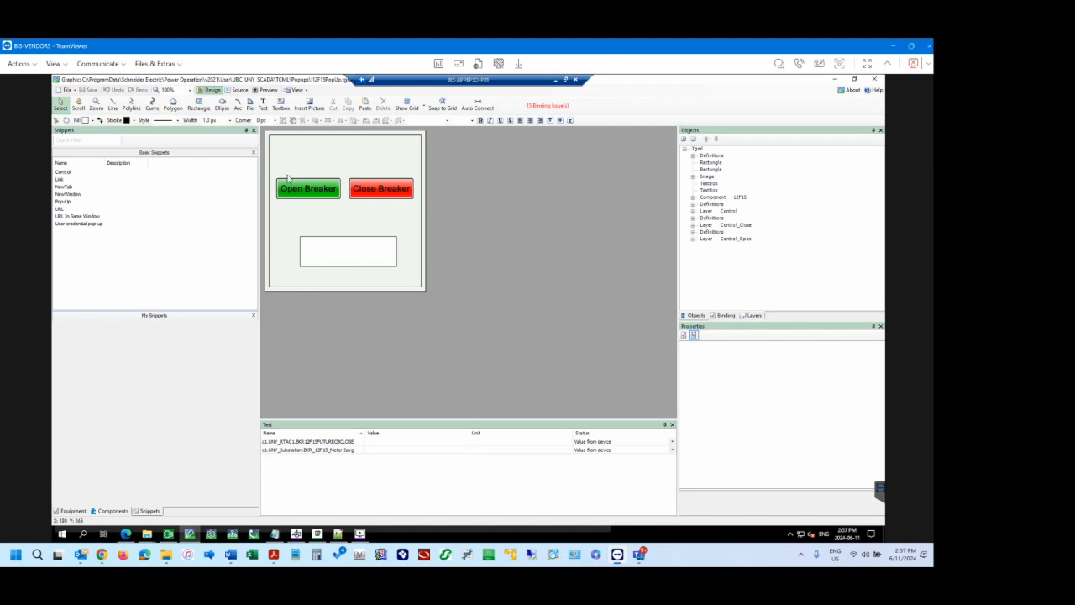
{"action": "left_click", "coordinate": [753, 315]}
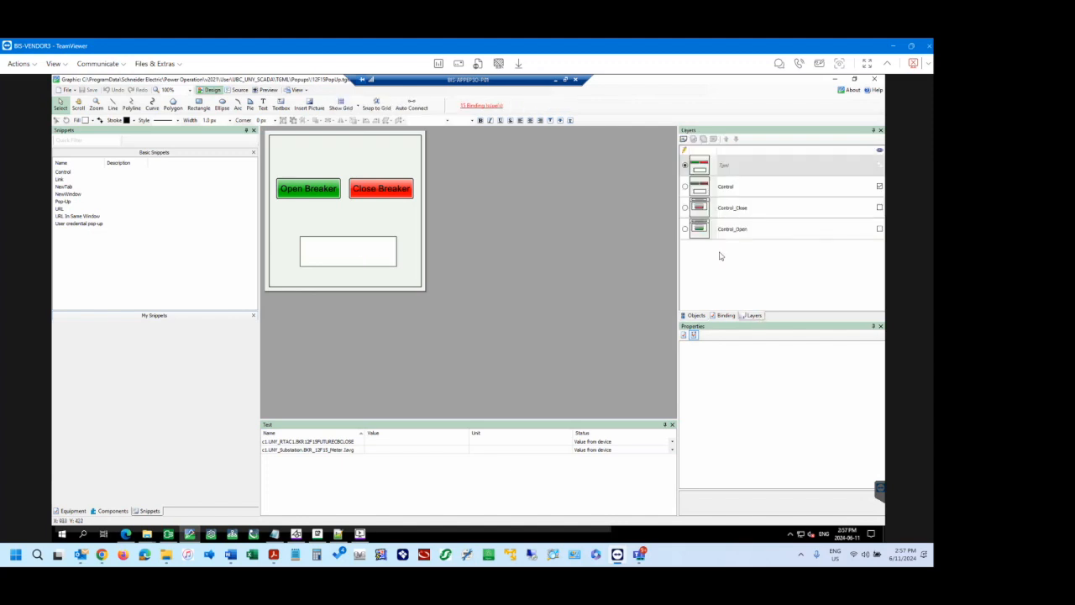
{"action": "left_click", "coordinate": [687, 189]}
{"action": "left_click", "coordinate": [692, 316]}
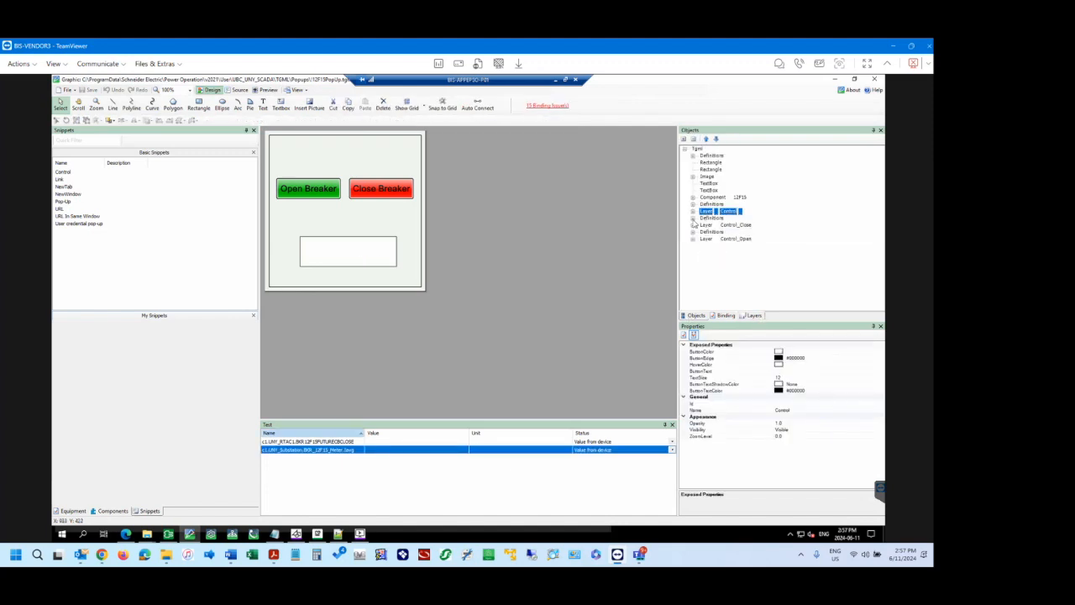
{"action": "left_click", "coordinate": [693, 211]}
{"action": "left_click", "coordinate": [709, 252]}
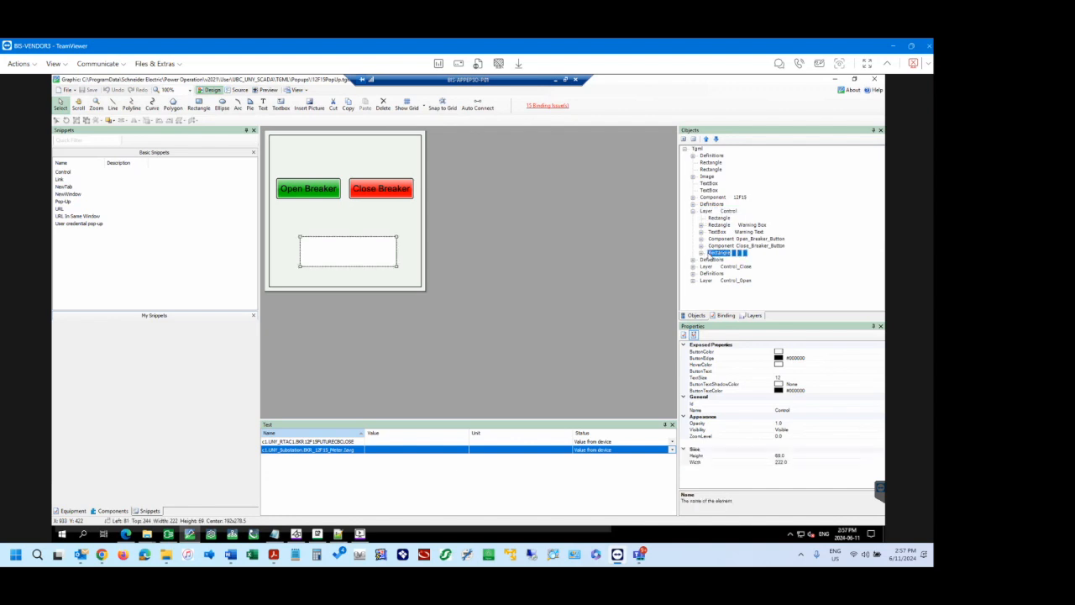
{"action": "left_click", "coordinate": [701, 253]}
{"action": "left_click", "coordinate": [725, 260]}
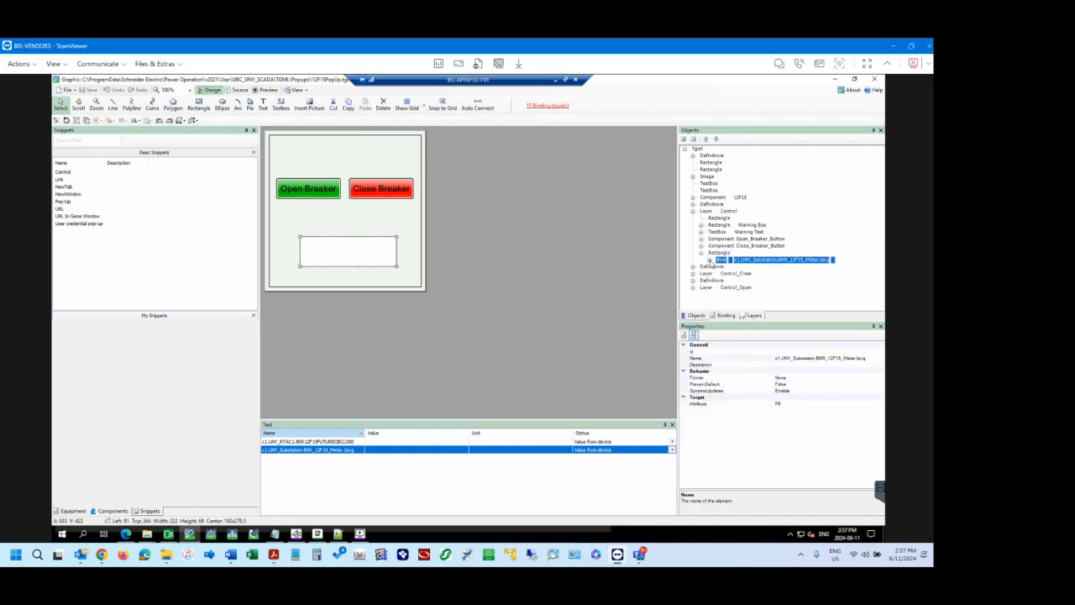
{"action": "left_click", "coordinate": [711, 260]}
{"action": "left_click", "coordinate": [737, 274]}
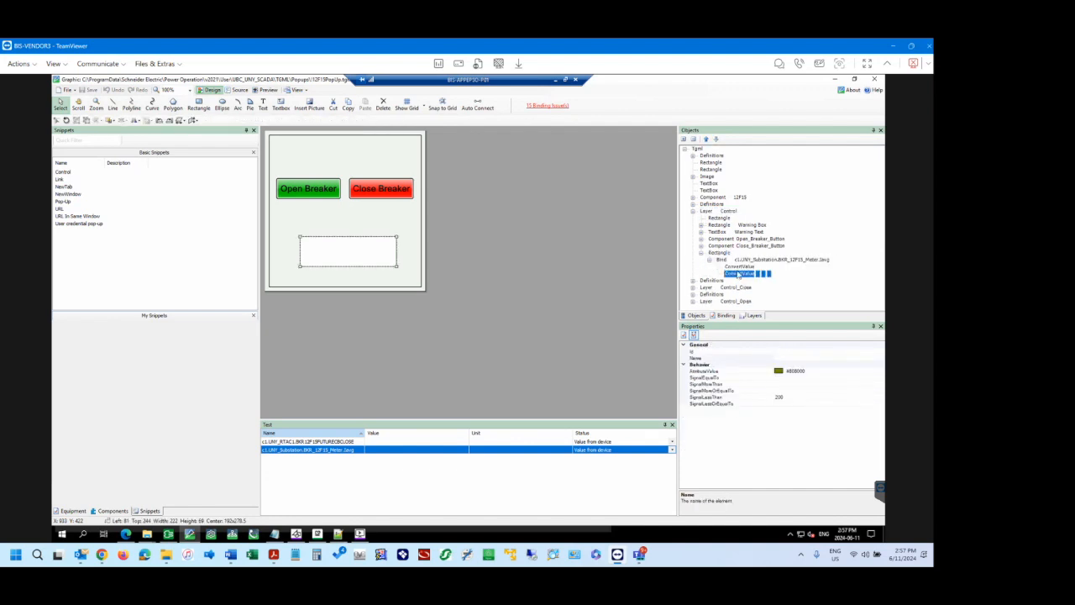
{"action": "left_click", "coordinate": [828, 372]}
{"action": "left_click", "coordinate": [879, 371]}
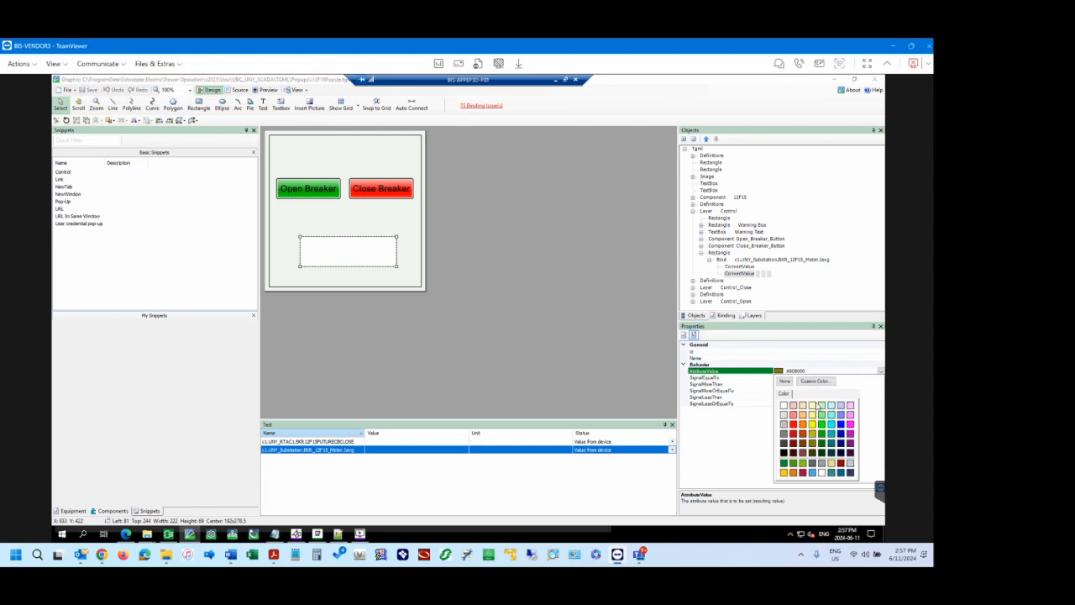
{"action": "left_click", "coordinate": [813, 435]}
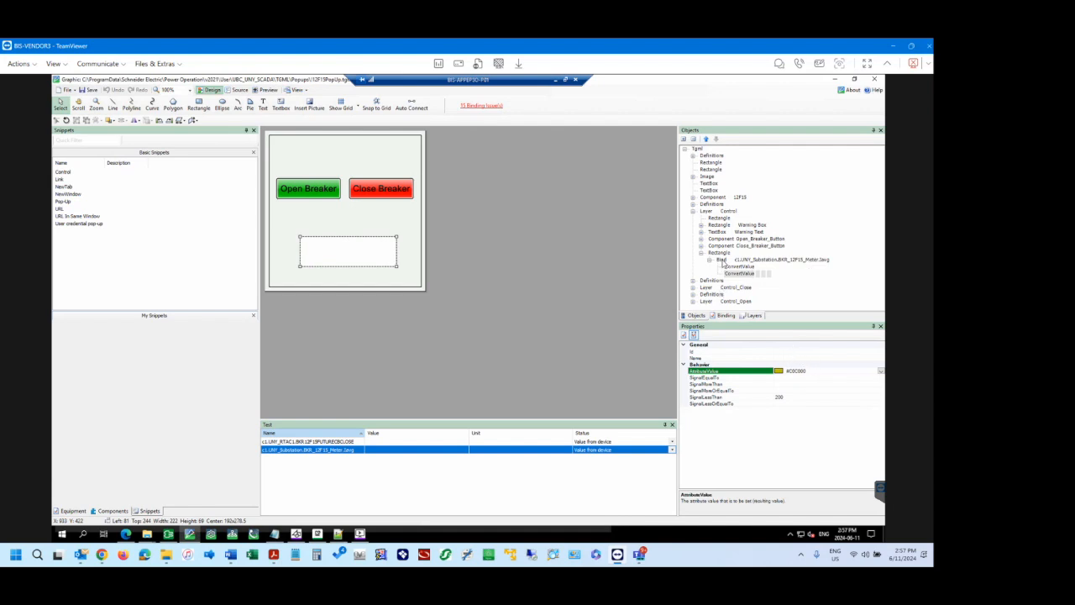
Shrink the new rectangle to about 83 wide by 28 high, move it below the breaker buttons, and save the popup graphic.
{"action": "left_click", "coordinate": [722, 261]}
{"action": "left_click", "coordinate": [718, 252]}
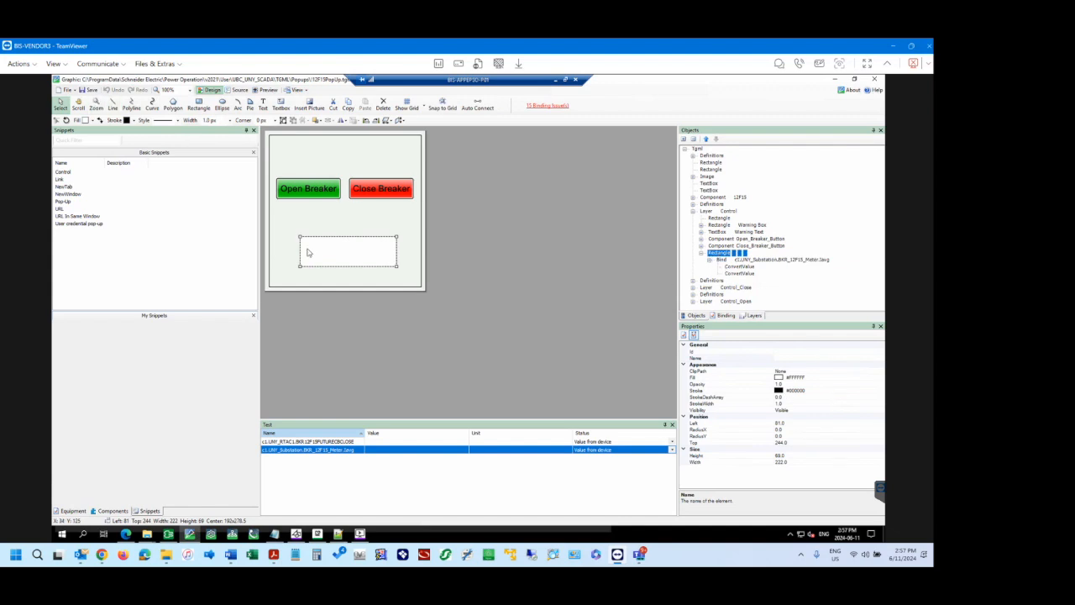
{"action": "left_click_drag", "start_coordinate": [400, 268], "coordinate": [358, 258]}
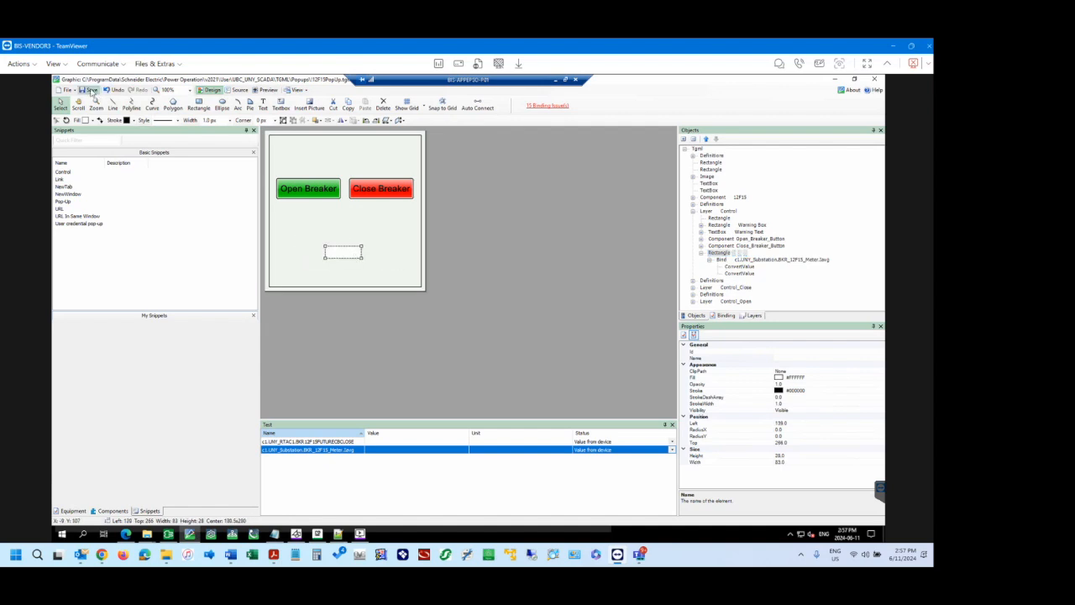
{"action": "key", "text": "ctrl+s"}
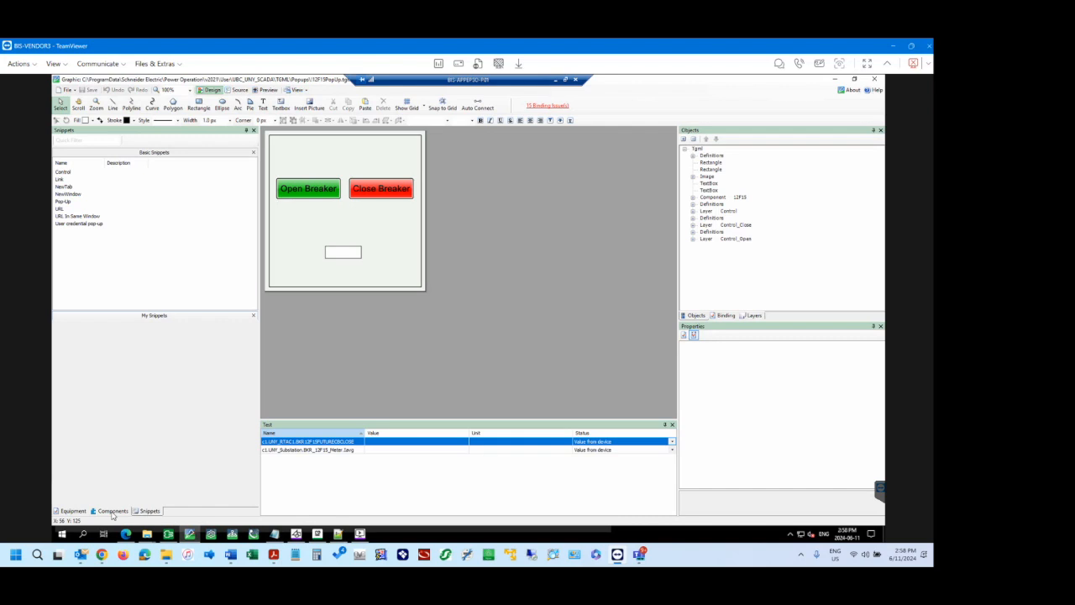
Open the 12-F15 popup on the browser's substation diagram, check the resized rectangle's fill colour, and close the popup.
{"action": "left_click", "coordinate": [125, 535]}
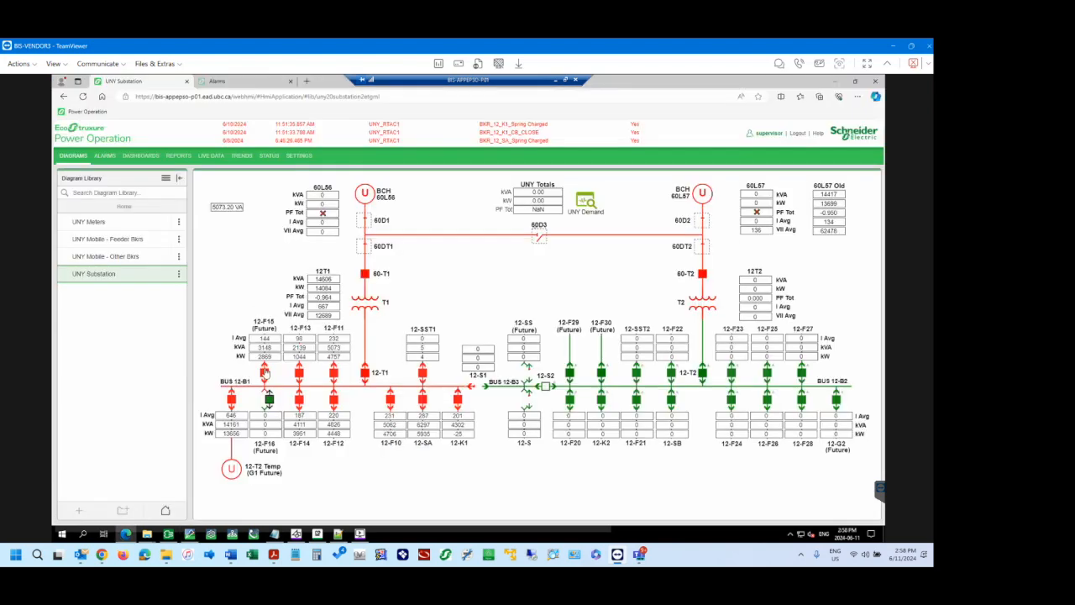
{"action": "left_click", "coordinate": [266, 347]}
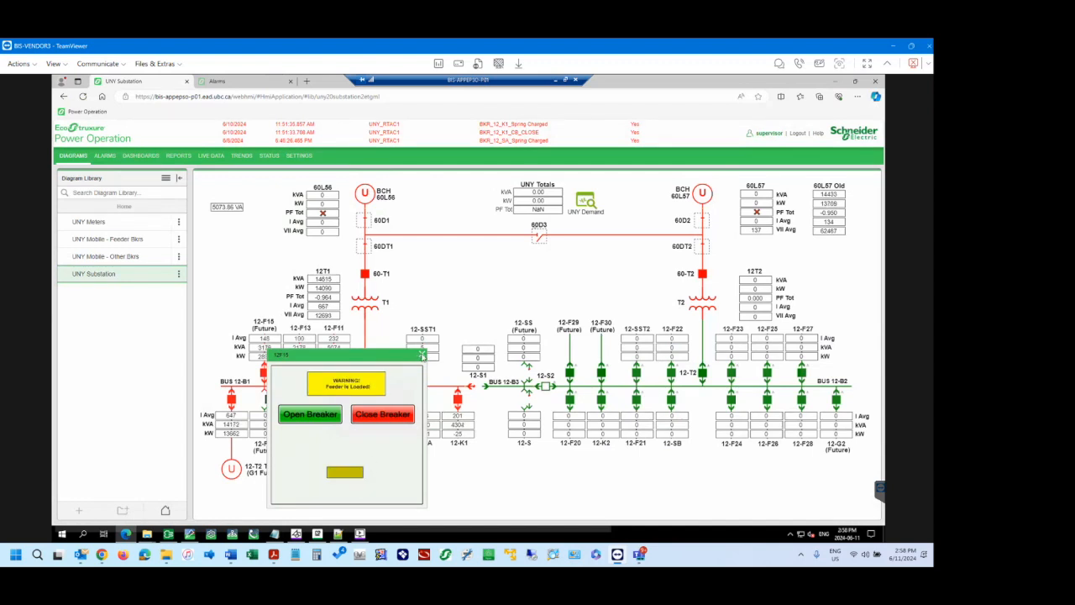
{"action": "left_click", "coordinate": [422, 355]}
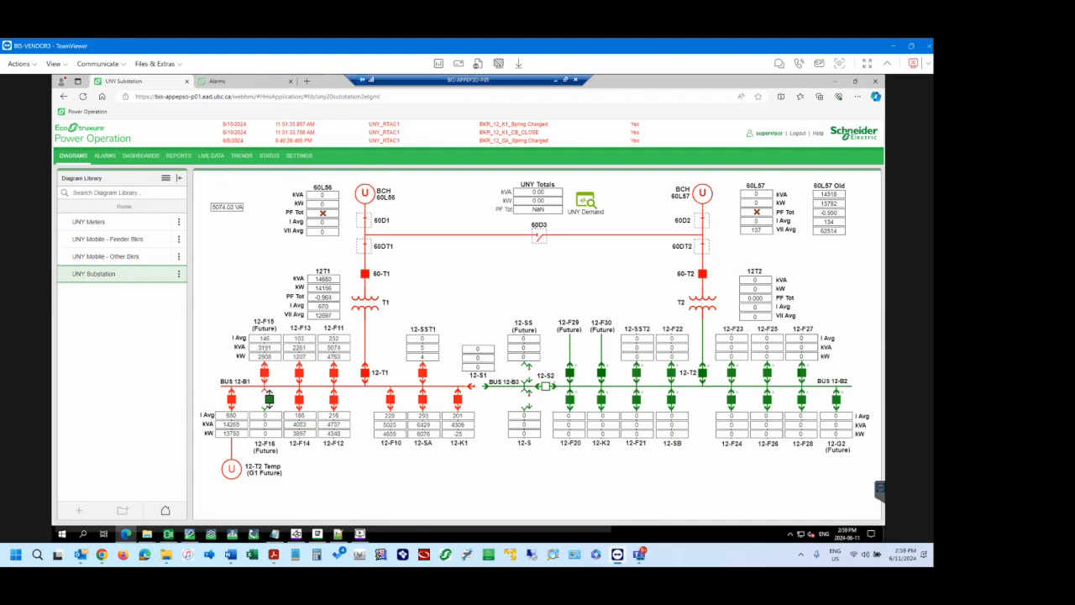
{"action": "key", "text": "super+d"}
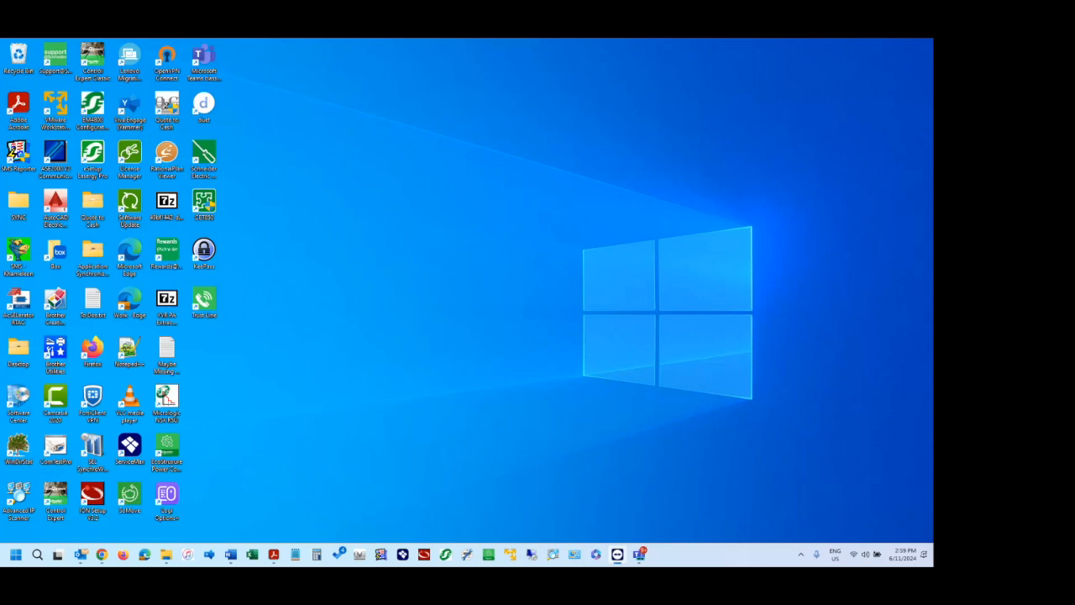
{"action": "key", "text": "super+d"}
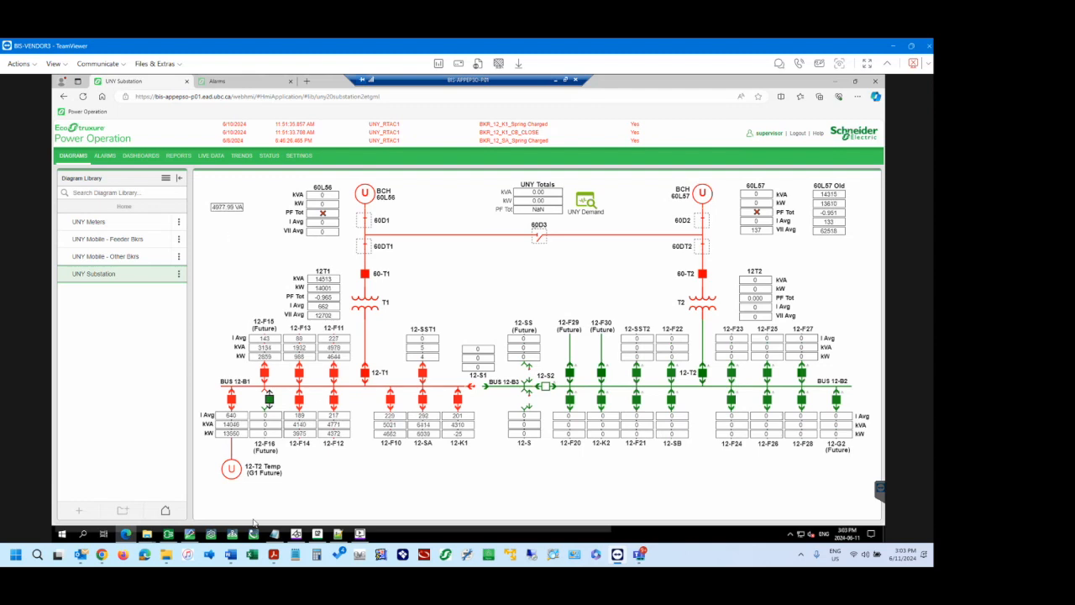
Back in the graphics editor, delete the small rectangle below the breaker buttons from the Control layer and save the popup graphic.
{"action": "left_click", "coordinate": [189, 534]}
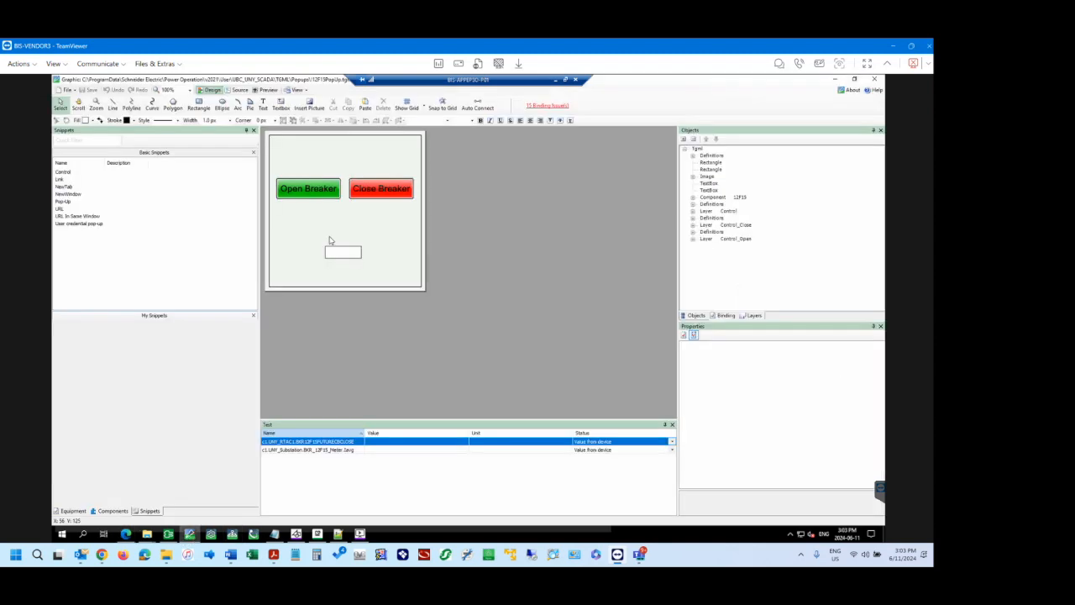
{"action": "left_click", "coordinate": [347, 257]}
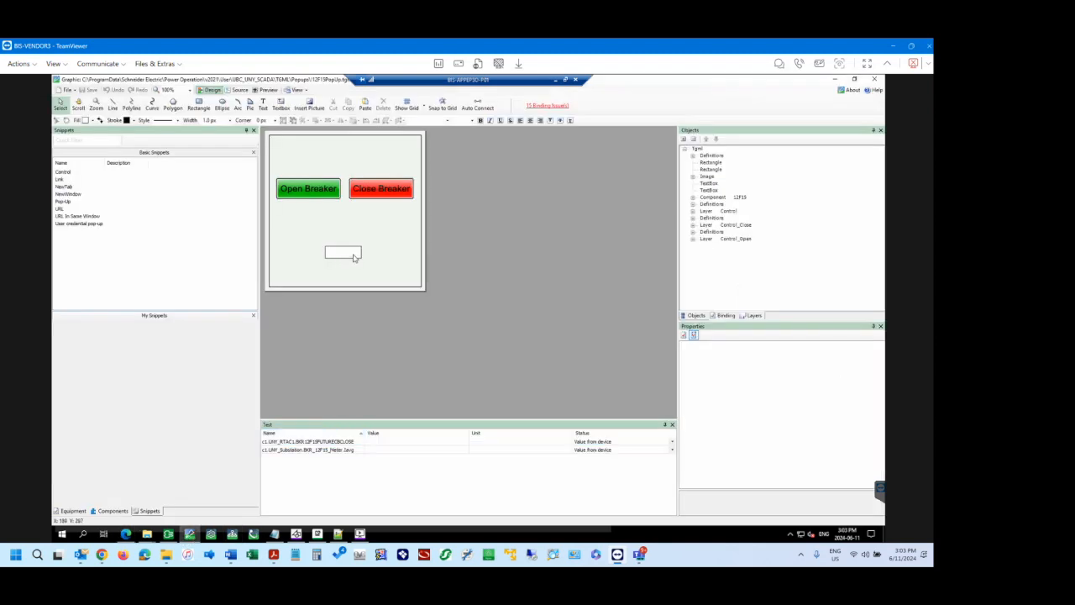
{"action": "left_click", "coordinate": [749, 315]}
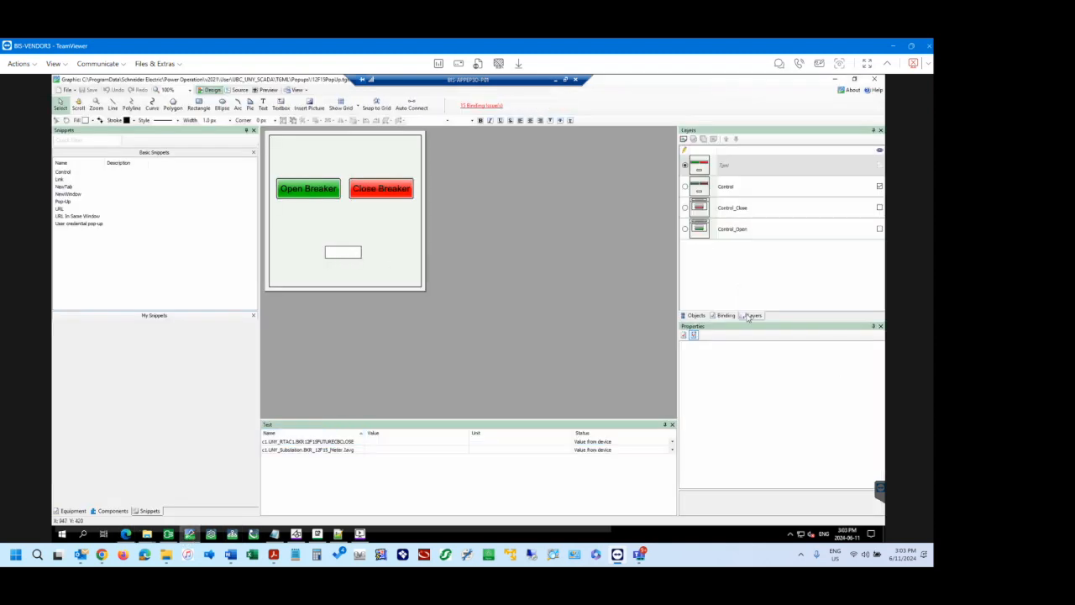
{"action": "left_click", "coordinate": [686, 186]}
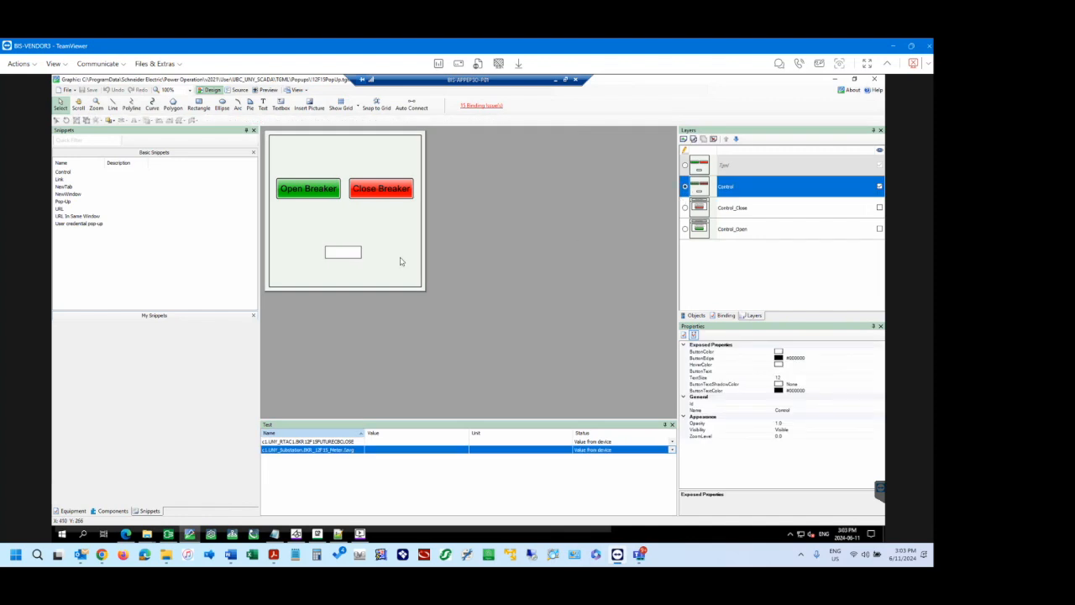
{"action": "left_click", "coordinate": [352, 257]}
{"action": "key", "text": "Delete"}
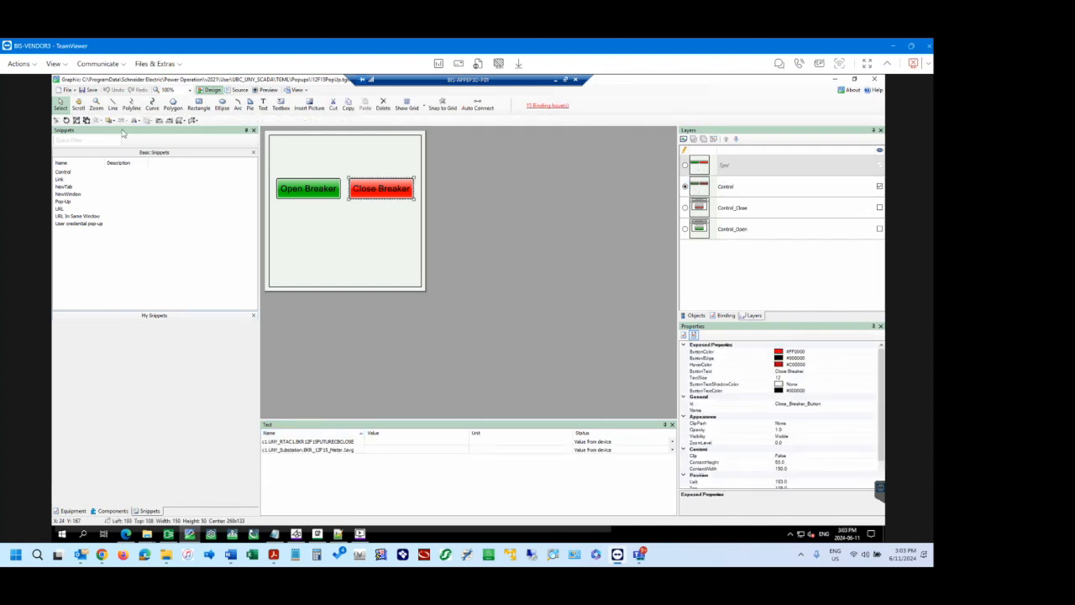
{"action": "left_click", "coordinate": [90, 90]}
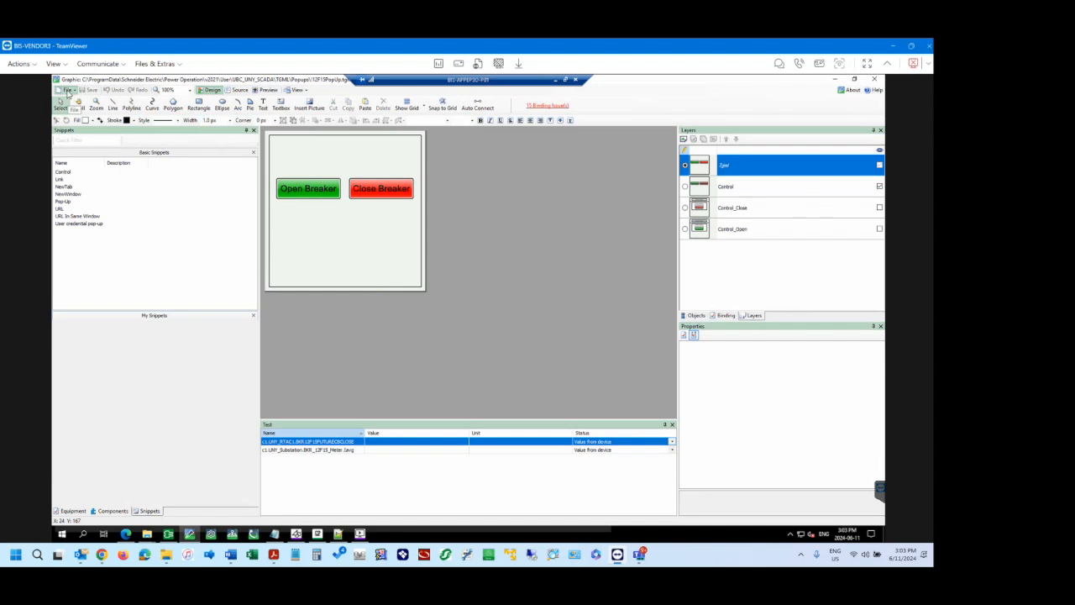
Open UNY Substation.tgml, delete the stand-alone numeric display beside the 60L56 readings, and save the graphic.
{"action": "left_click", "coordinate": [67, 89]}
{"action": "mouse_move", "coordinate": [80, 113]}
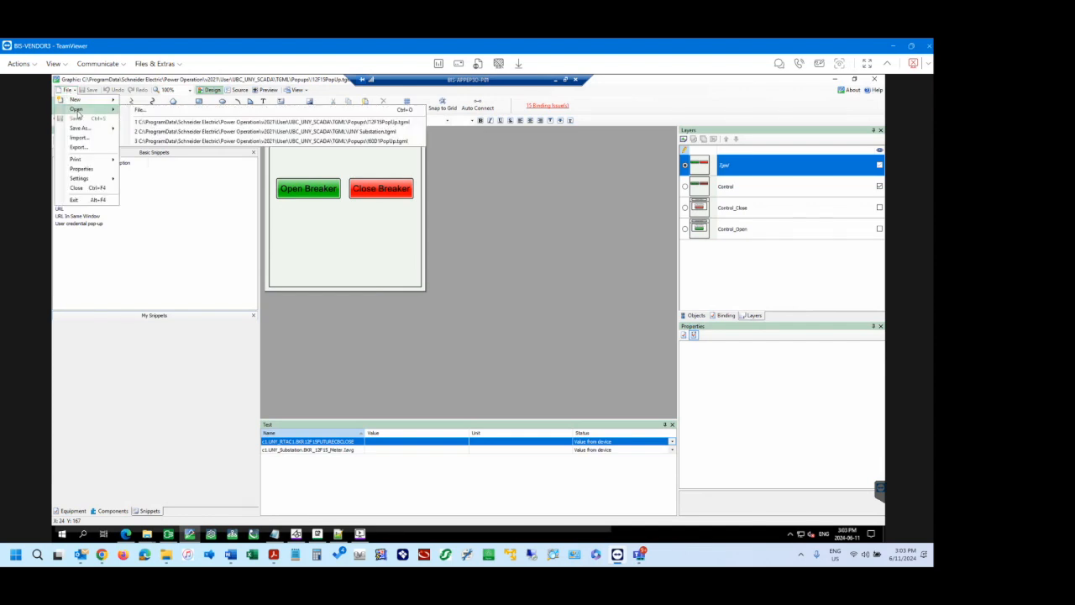
{"action": "left_click", "coordinate": [330, 123]}
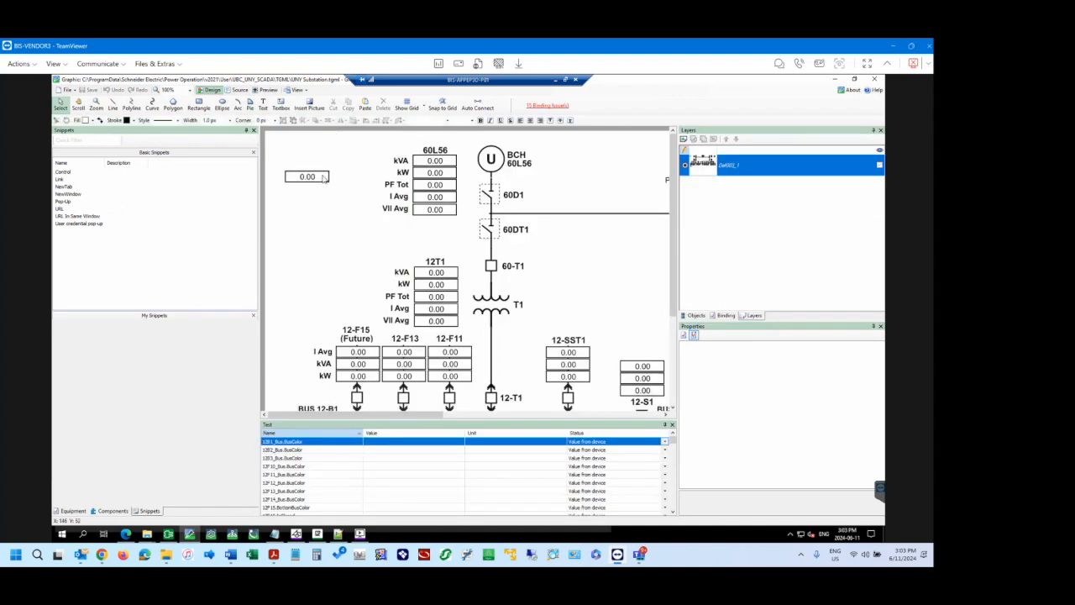
{"action": "left_click", "coordinate": [319, 181]}
{"action": "key", "text": "Delete"}
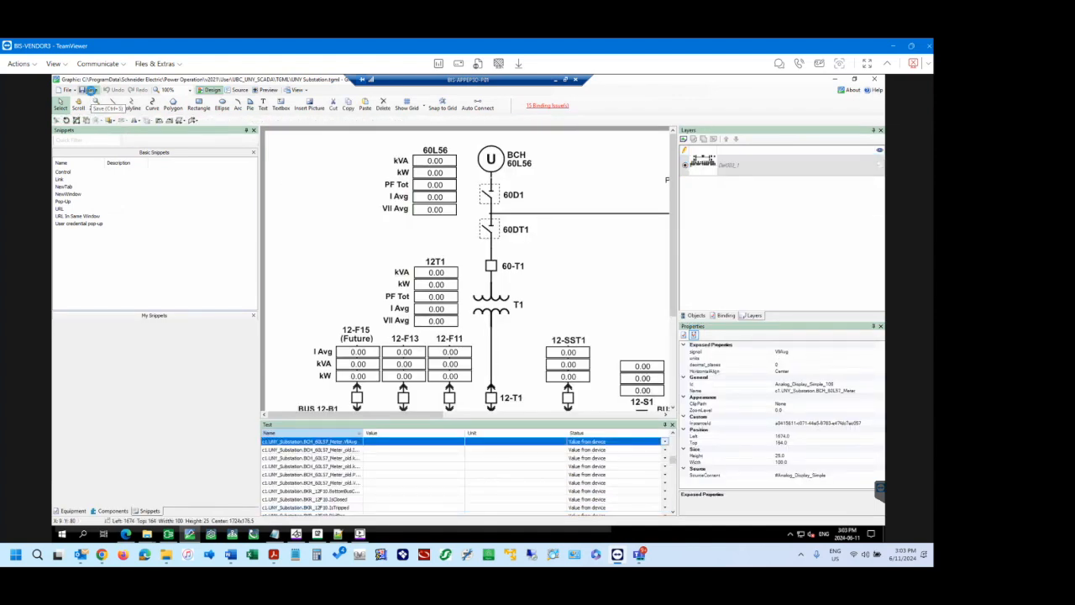
{"action": "left_click", "coordinate": [90, 90]}
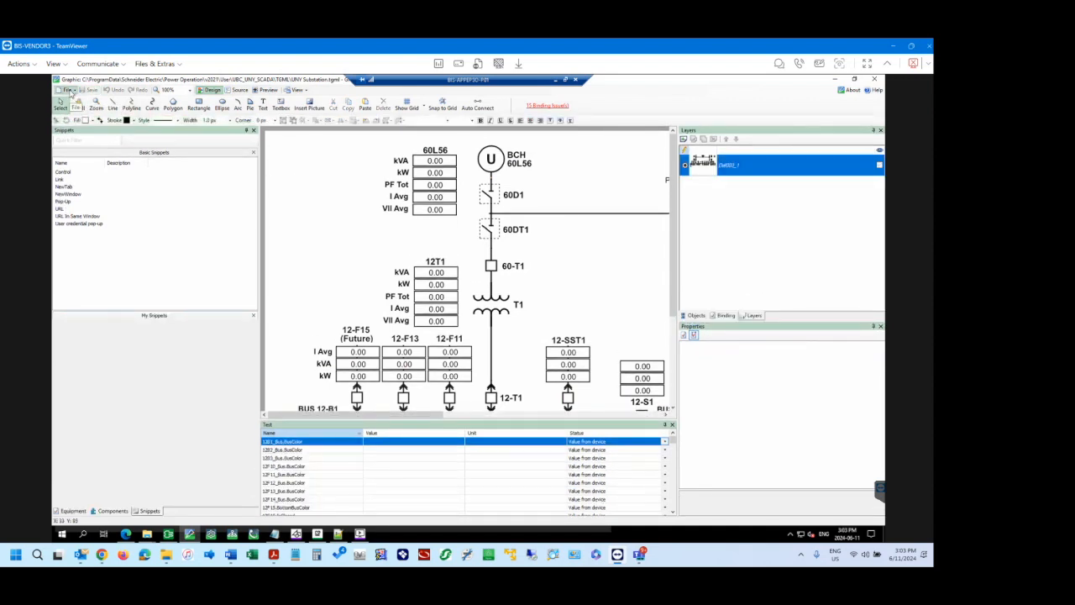
List the substation graphic's objects and reopen the recent 12F15PopUp.tgml graphic.
{"action": "left_click", "coordinate": [697, 315]}
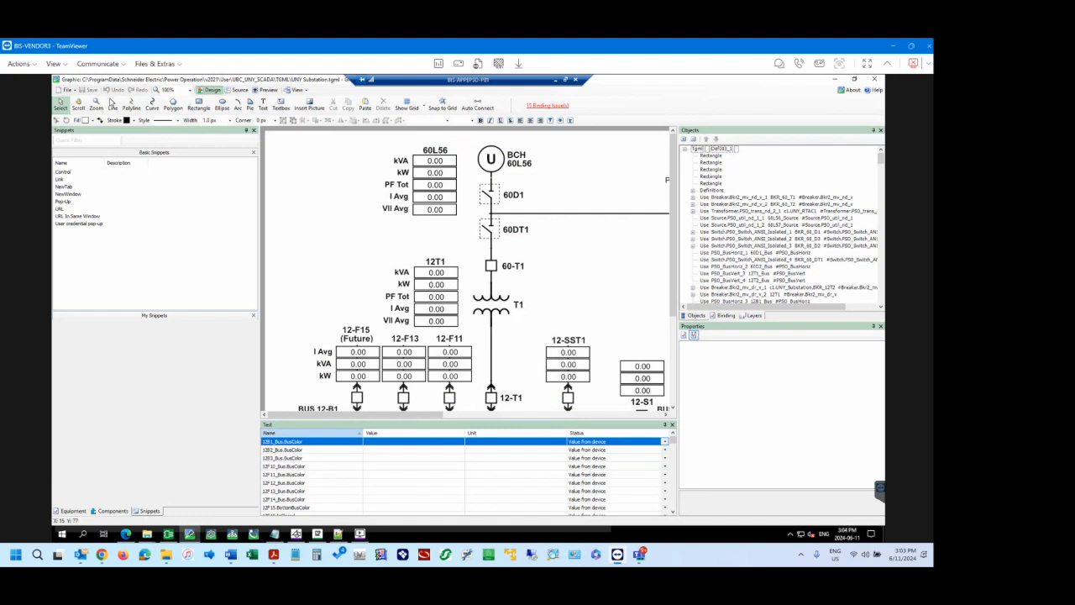
{"action": "left_click", "coordinate": [67, 89]}
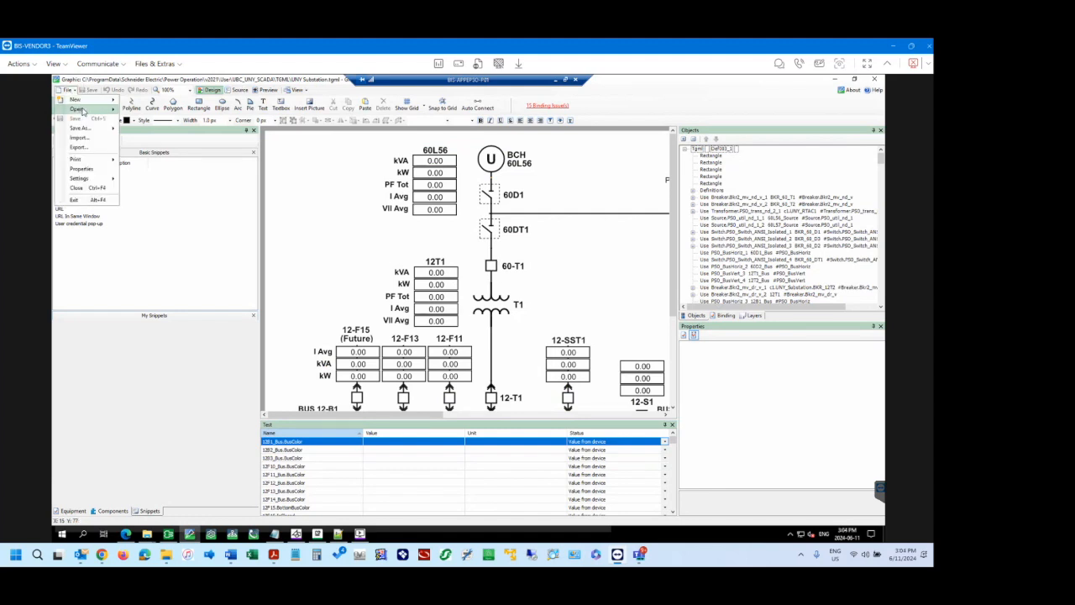
{"action": "mouse_move", "coordinate": [82, 110]}
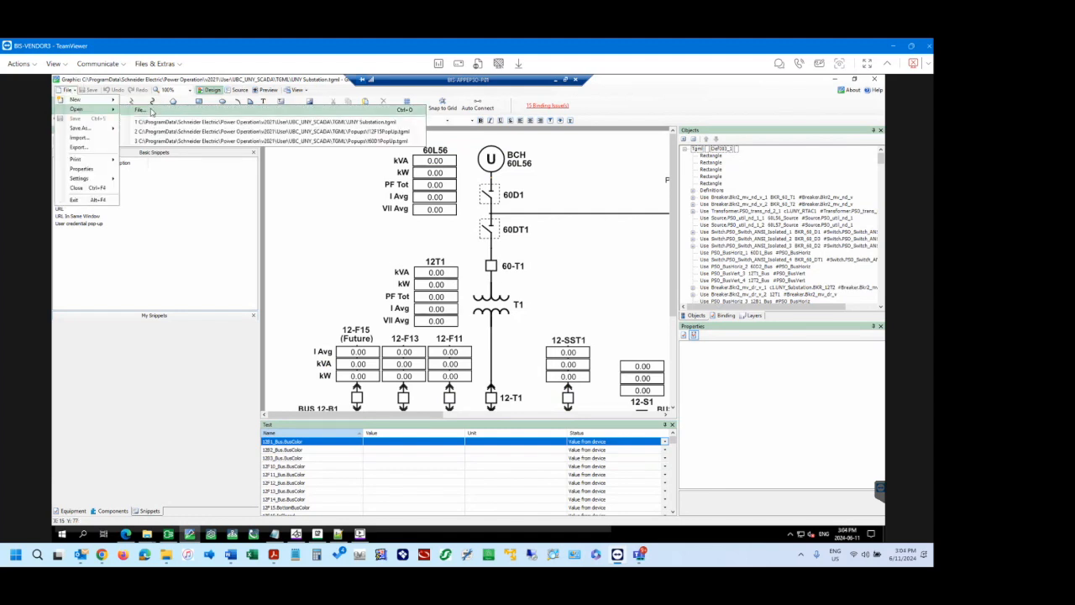
{"action": "left_click", "coordinate": [375, 132]}
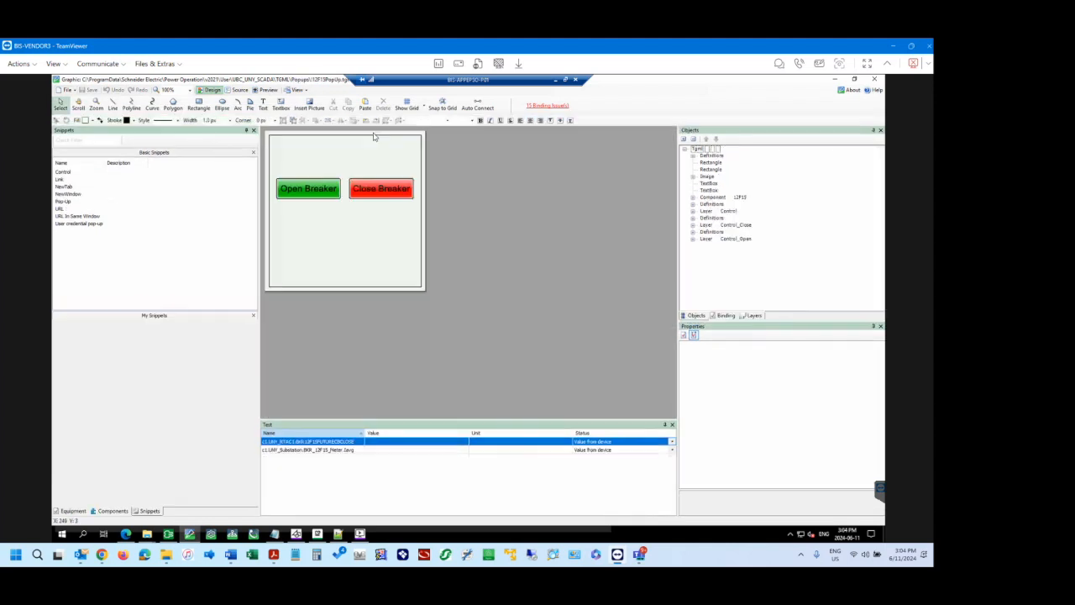
Activate and show the Control_Open layer, and inspect the Open Breaker button's Is Credential Confirmation Required property.
{"action": "left_click", "coordinate": [748, 318]}
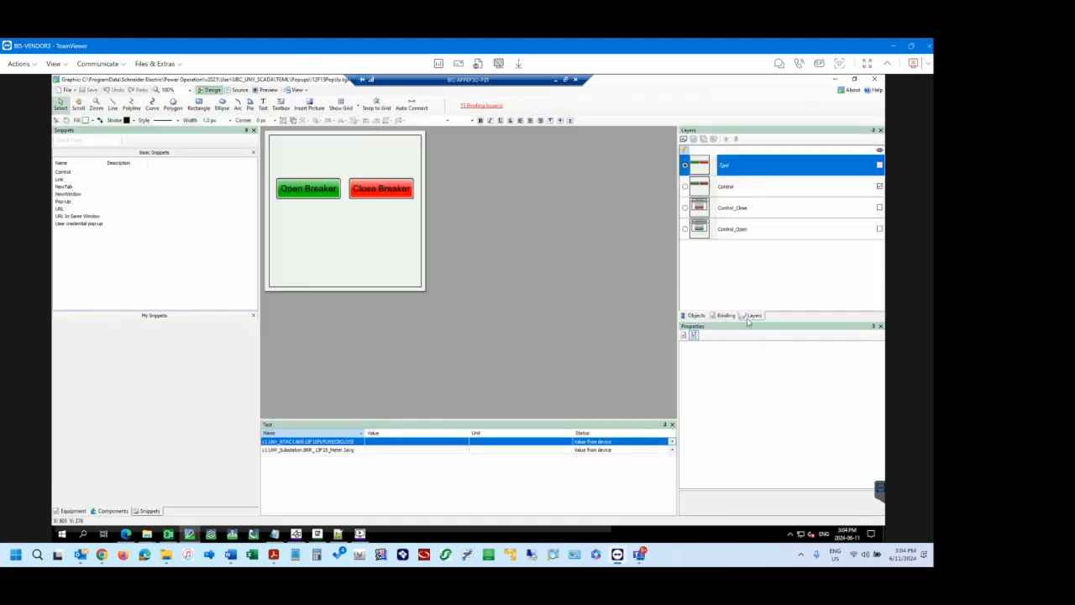
{"action": "left_click", "coordinate": [686, 230]}
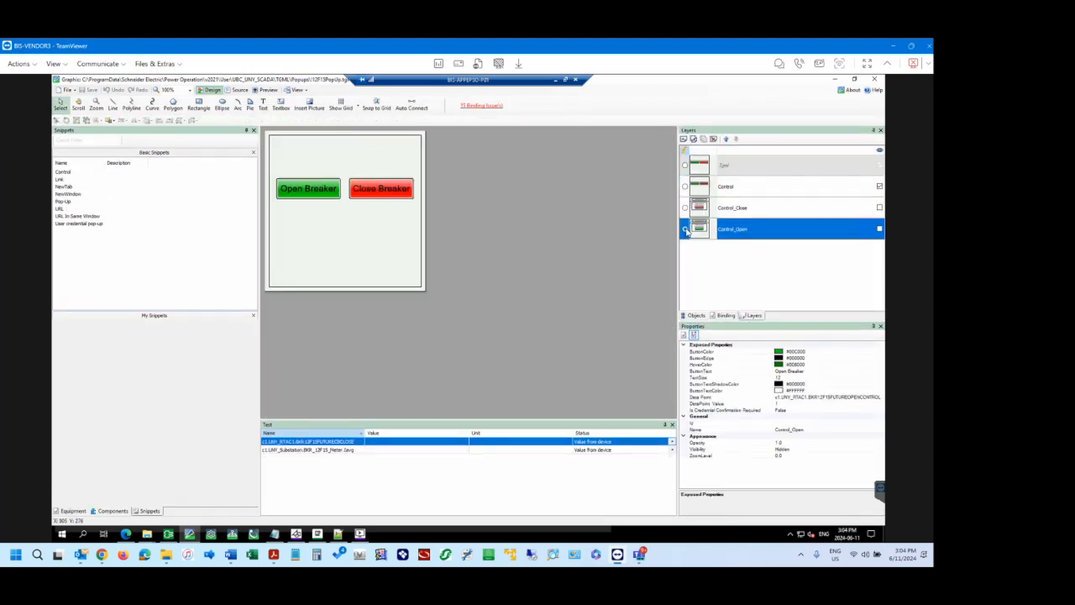
{"action": "left_click", "coordinate": [879, 228]}
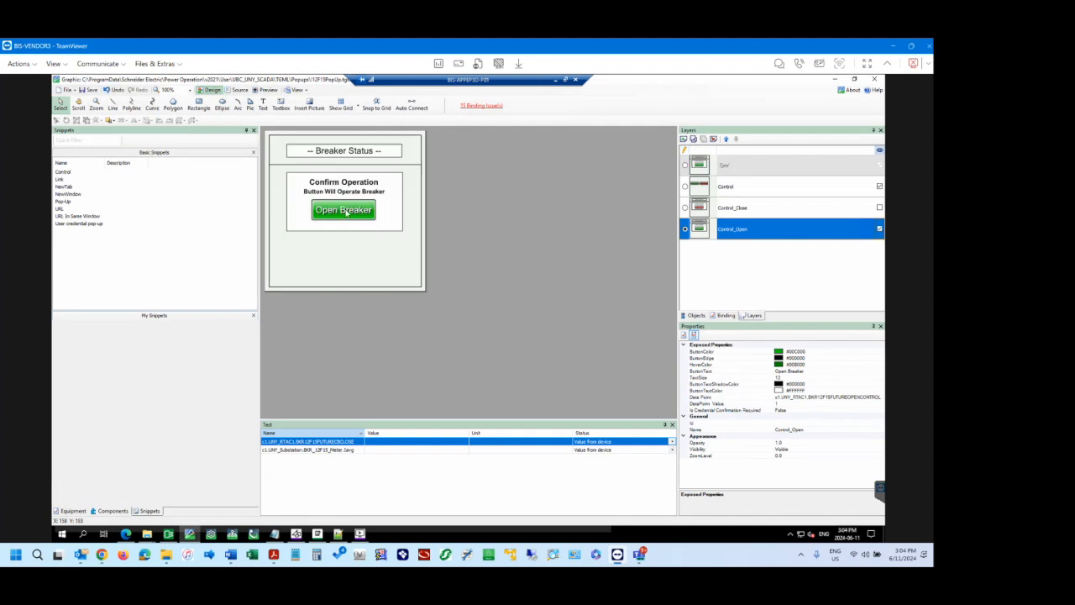
{"action": "left_click", "coordinate": [346, 213]}
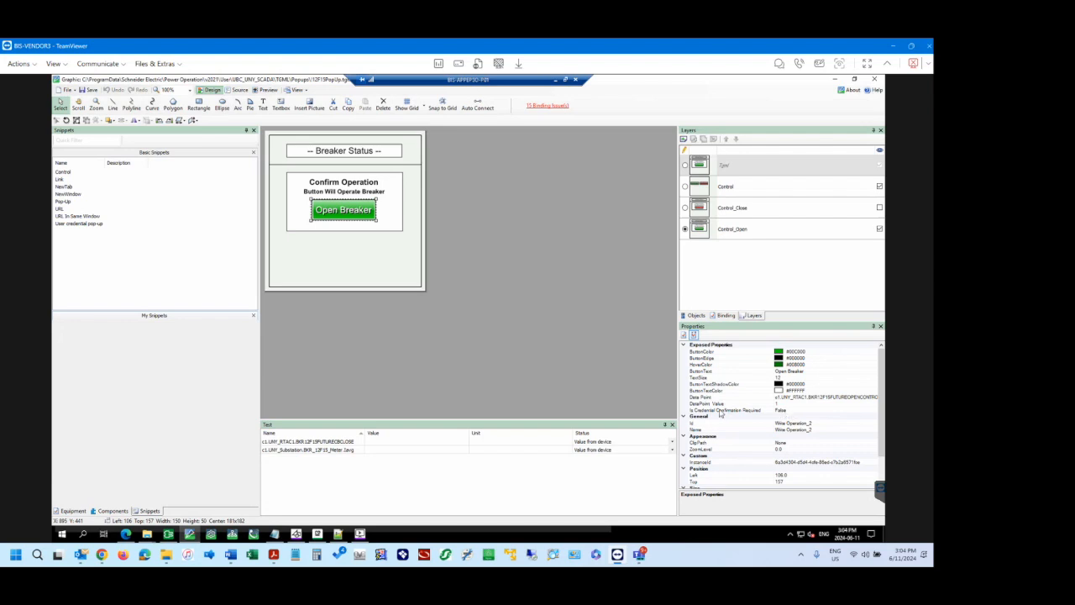
{"action": "left_click", "coordinate": [791, 410]}
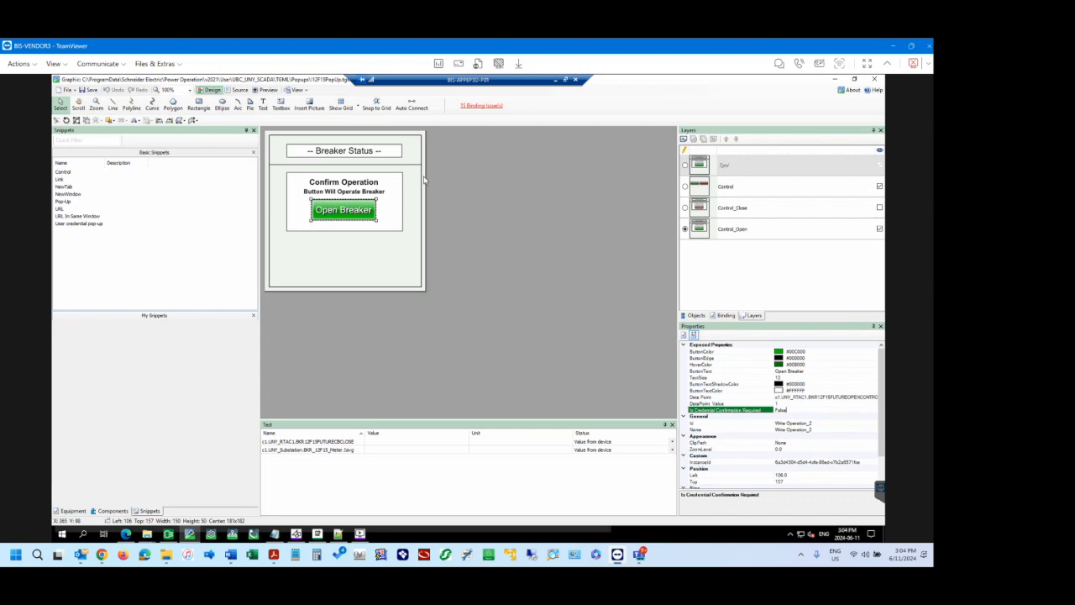
Open T1-Status.tgml from the Popups folder, discarding the changes to the 12F15 popup graphic.
{"action": "left_click", "coordinate": [66, 92]}
{"action": "left_click", "coordinate": [68, 90]}
{"action": "left_click", "coordinate": [69, 92]}
{"action": "mouse_move", "coordinate": [79, 109]}
{"action": "left_click", "coordinate": [142, 112]}
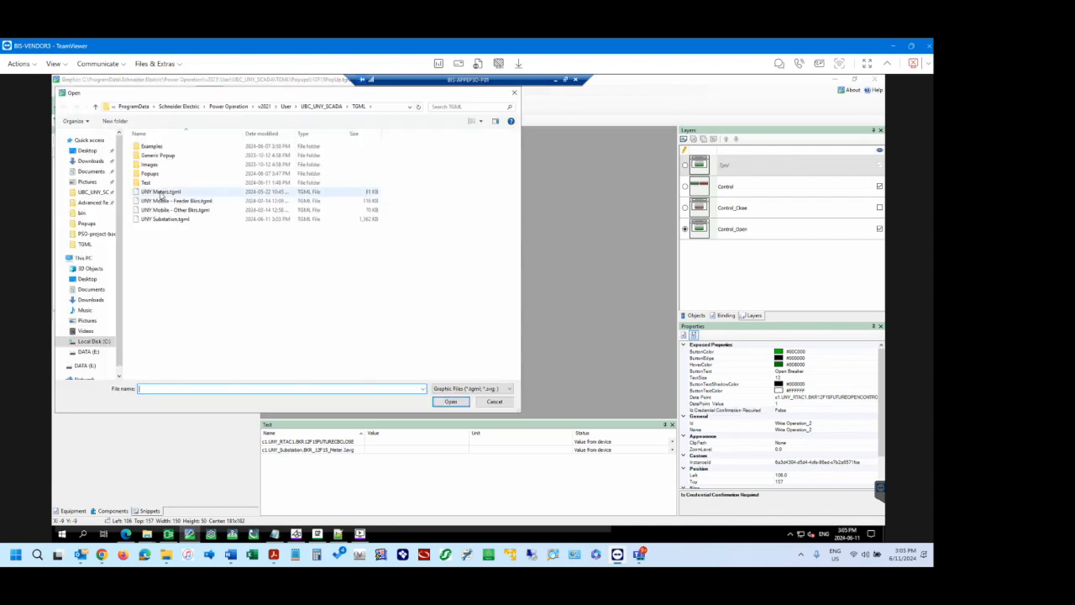
{"action": "double_click", "coordinate": [150, 174]}
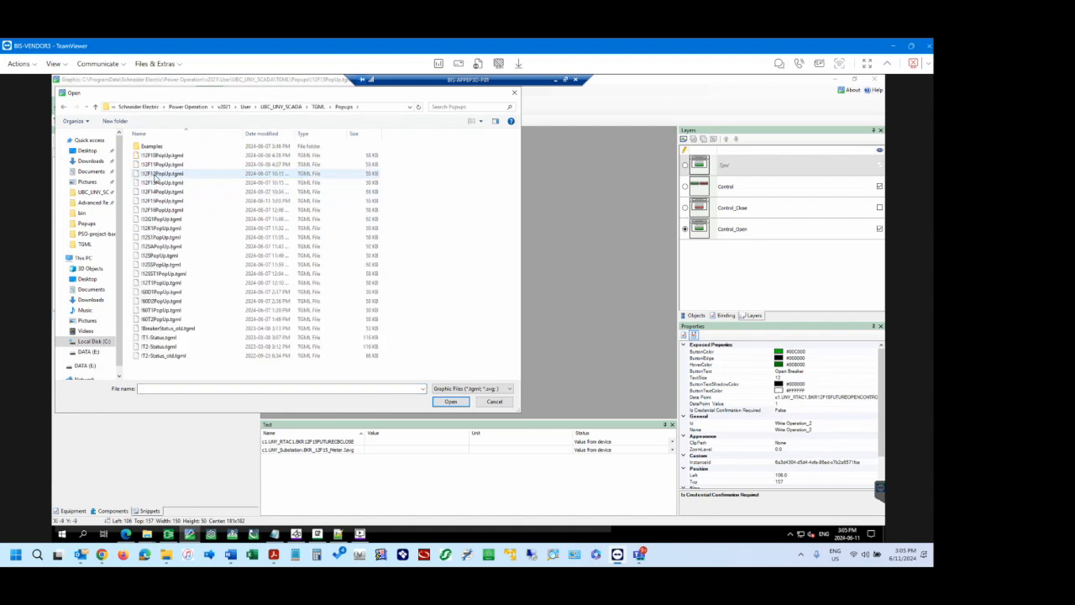
{"action": "left_click", "coordinate": [166, 337]}
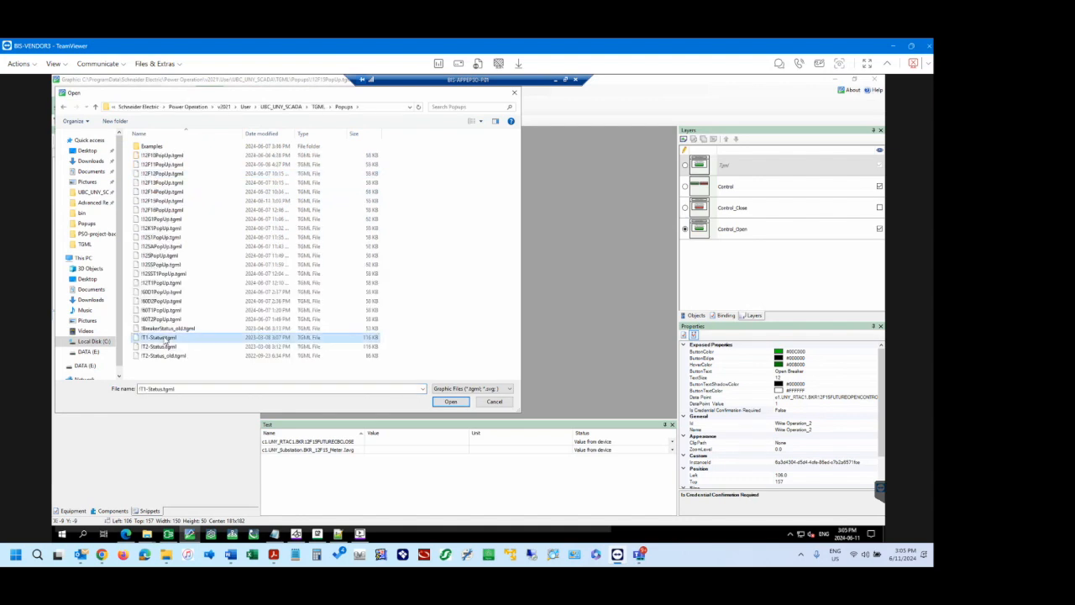
{"action": "left_click", "coordinate": [451, 401]}
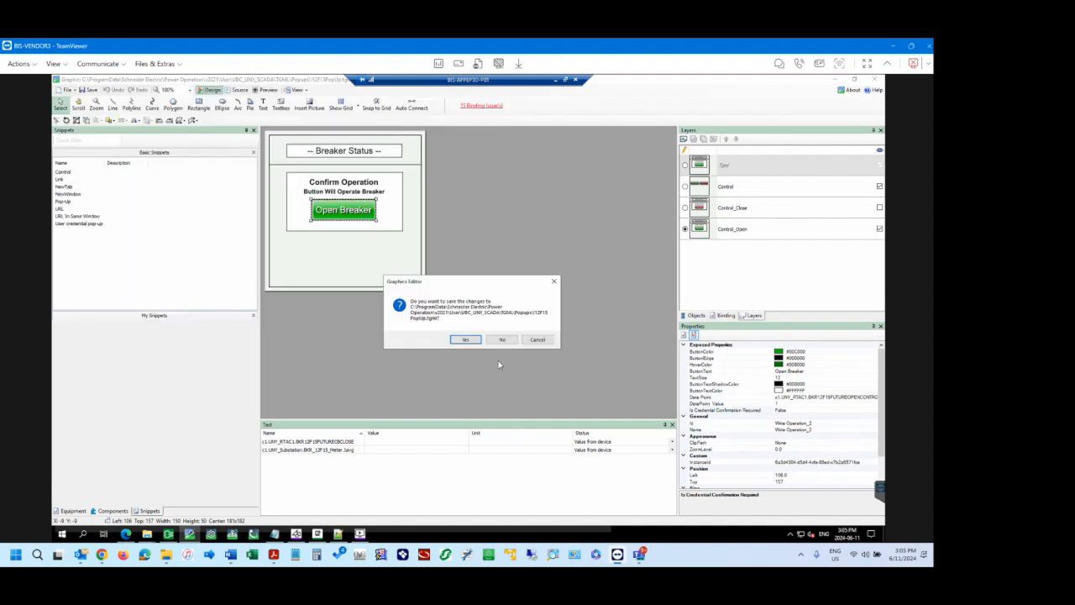
{"action": "left_click", "coordinate": [503, 339]}
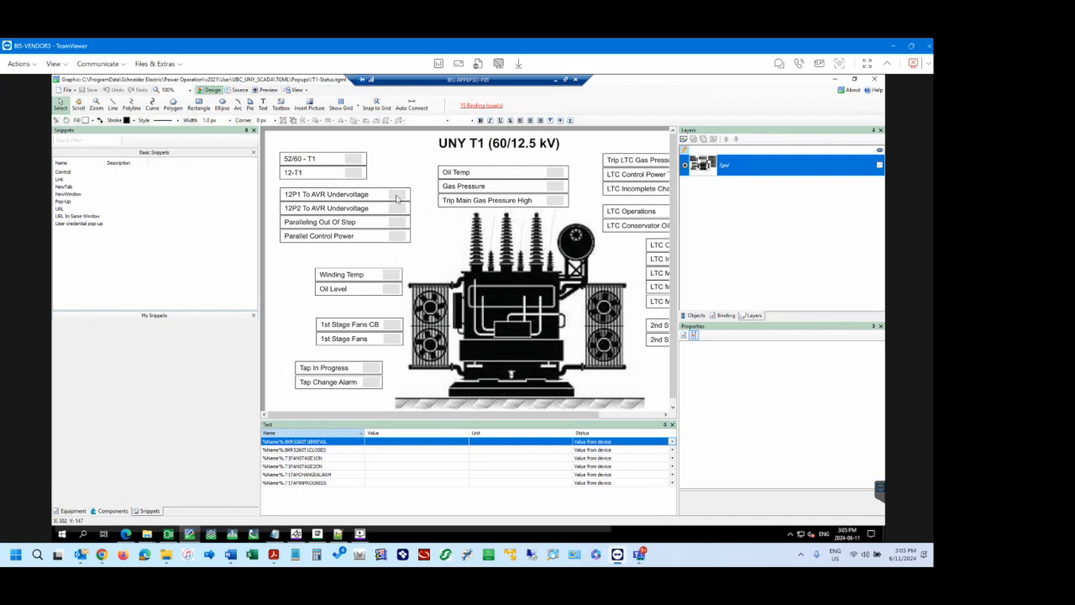
Inspect the object tree of the 12P1 To AVR Undervoltage and Winding Temp indicators, including the first one's text and binding properties.
{"action": "left_click", "coordinate": [398, 197]}
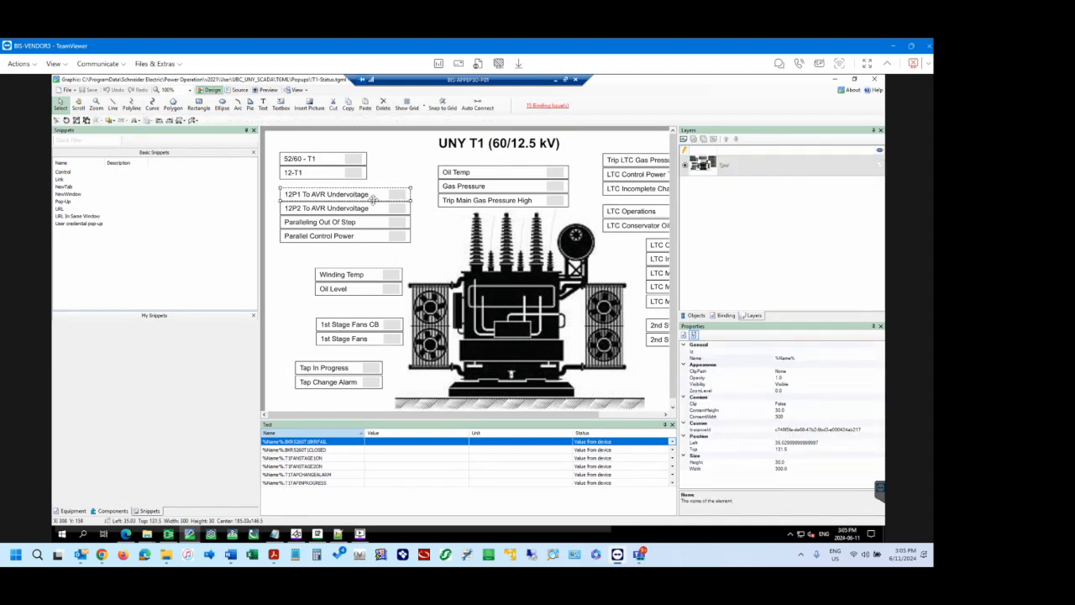
{"action": "left_click", "coordinate": [696, 315]}
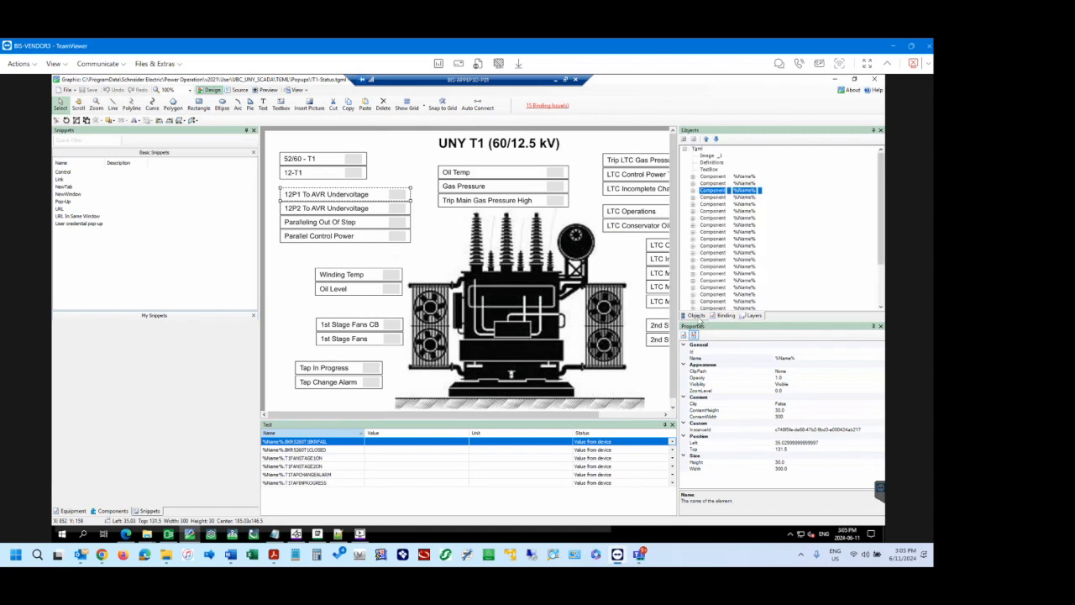
{"action": "left_click", "coordinate": [693, 191]}
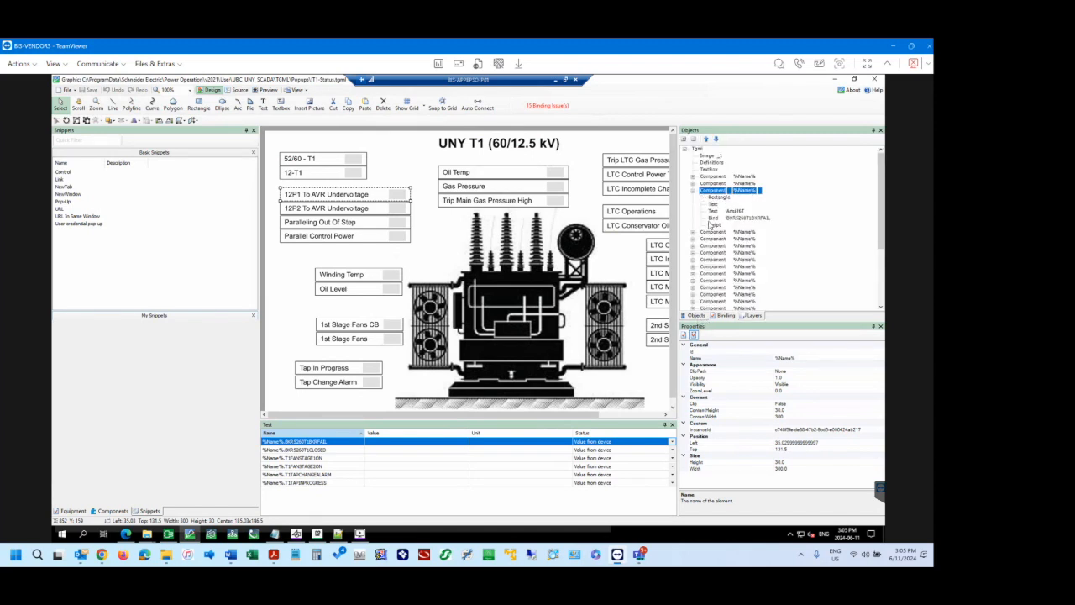
{"action": "left_click", "coordinate": [714, 210]}
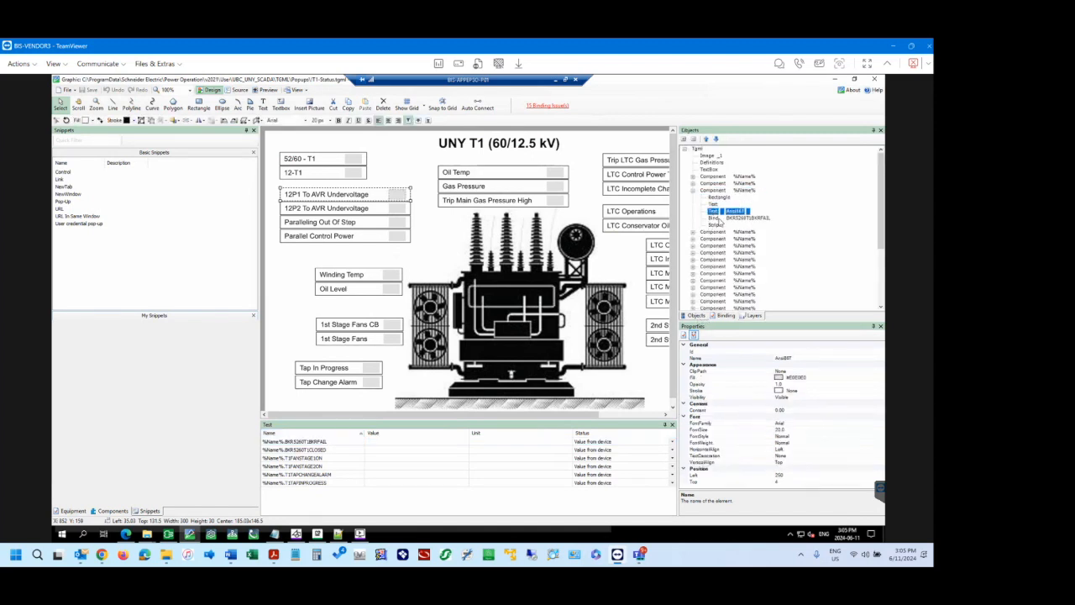
{"action": "left_click", "coordinate": [717, 218]}
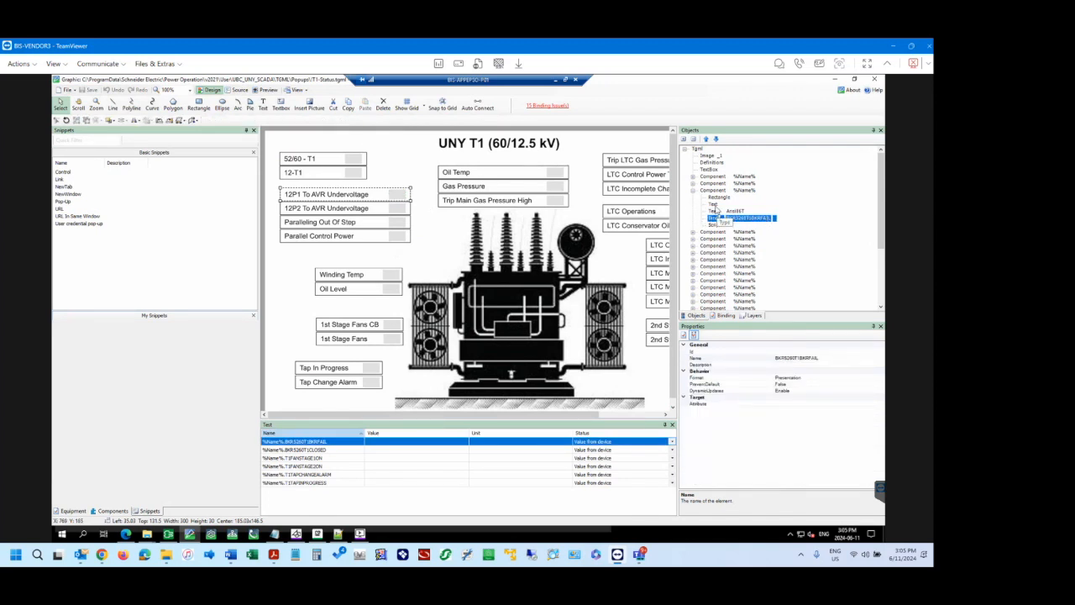
{"action": "left_click", "coordinate": [359, 162]}
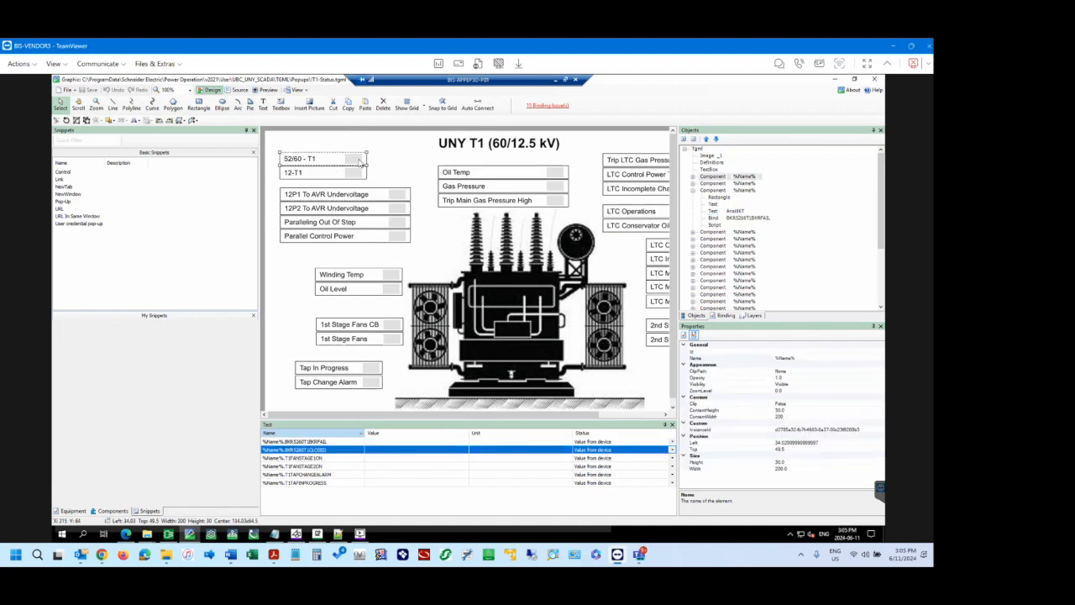
{"action": "left_click", "coordinate": [392, 278]}
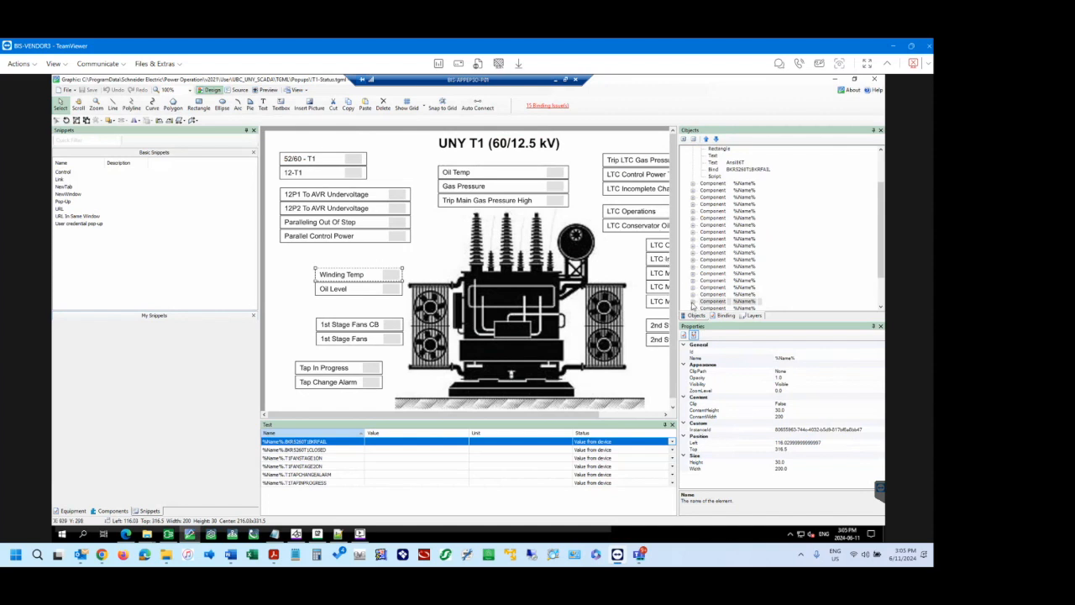
{"action": "left_click", "coordinate": [692, 304]}
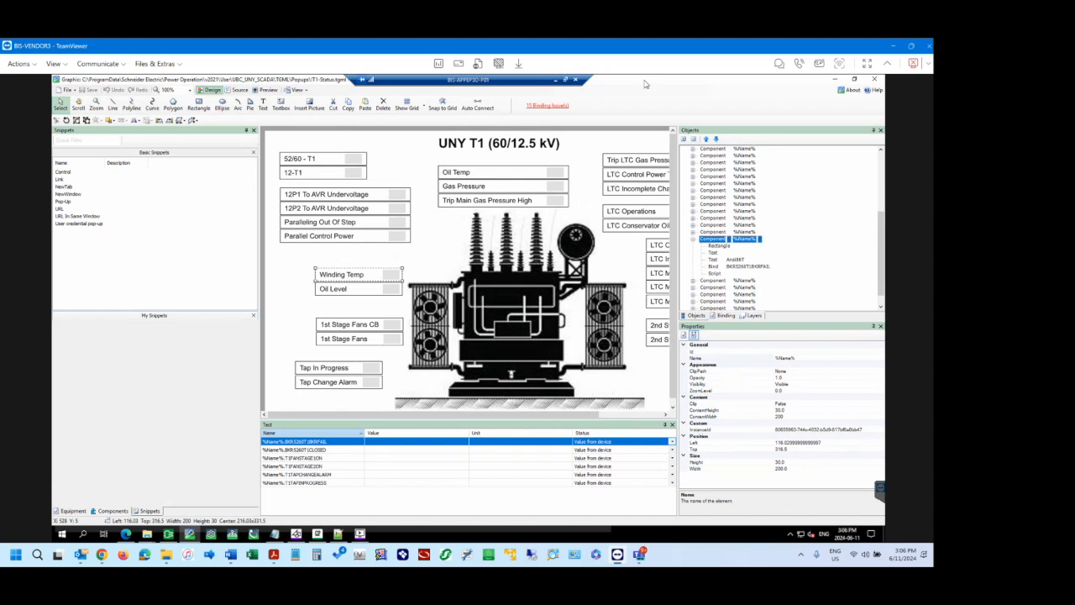
Browse the TGML folder for another graphic to open and select UNY Mobile - Feeder Bkrs.tgml.
{"action": "left_click", "coordinate": [68, 89]}
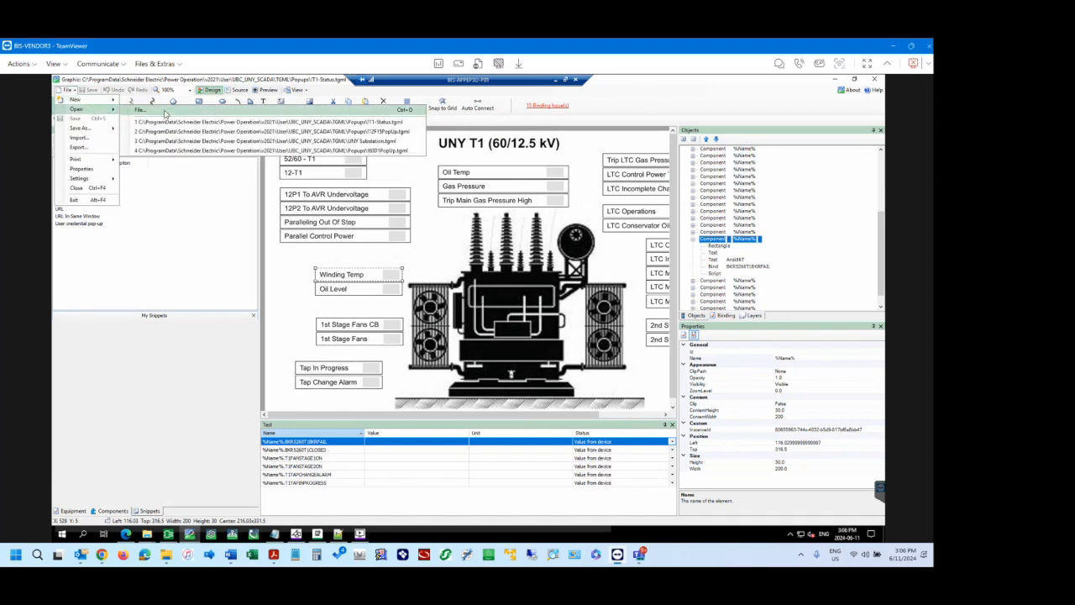
{"action": "left_click", "coordinate": [94, 111]}
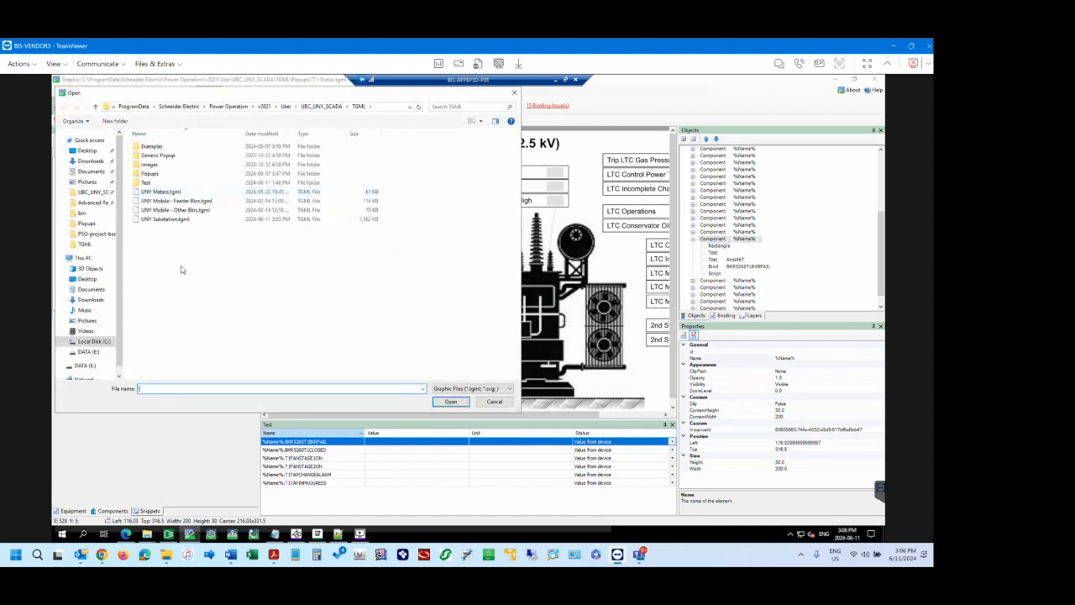
{"action": "left_click", "coordinate": [170, 202]}
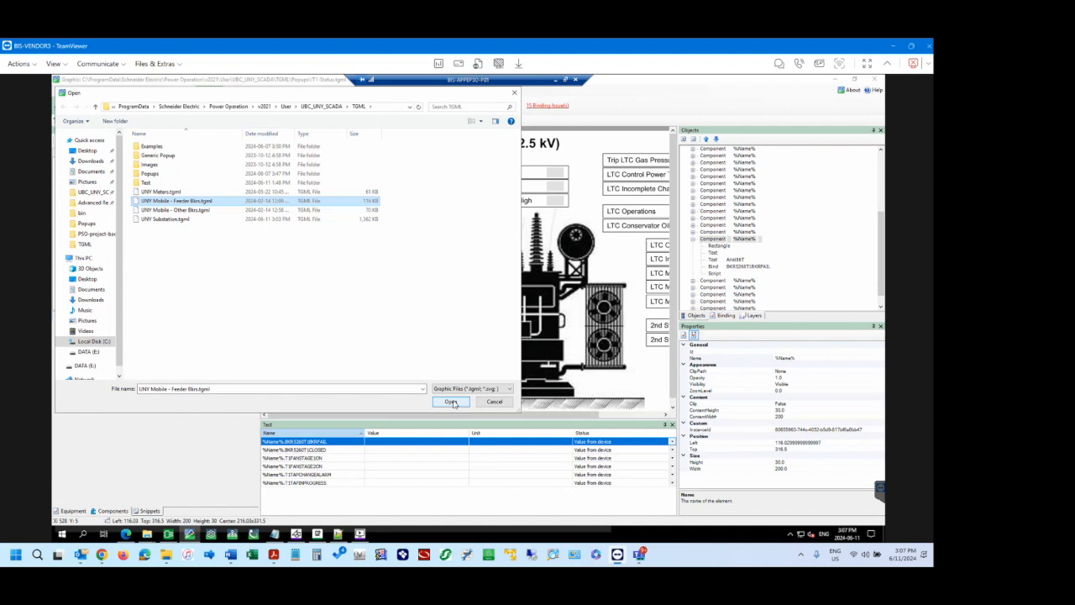
Switch to the Tag Viewer and clear the F16 filter from the UNY_RTAC1 tag list.
{"action": "left_click", "coordinate": [359, 534]}
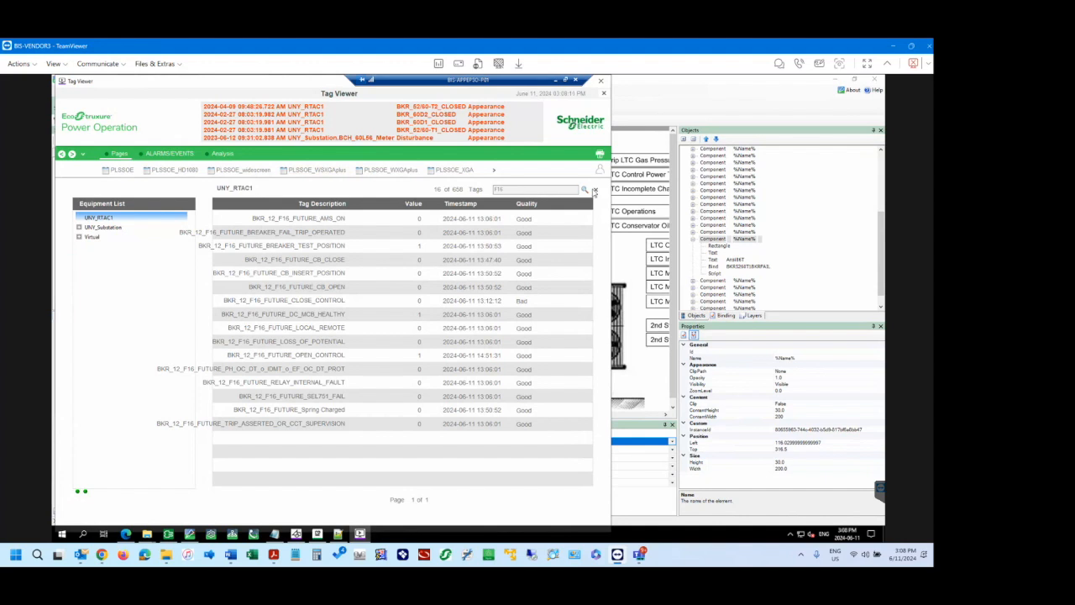
{"action": "left_click", "coordinate": [595, 191]}
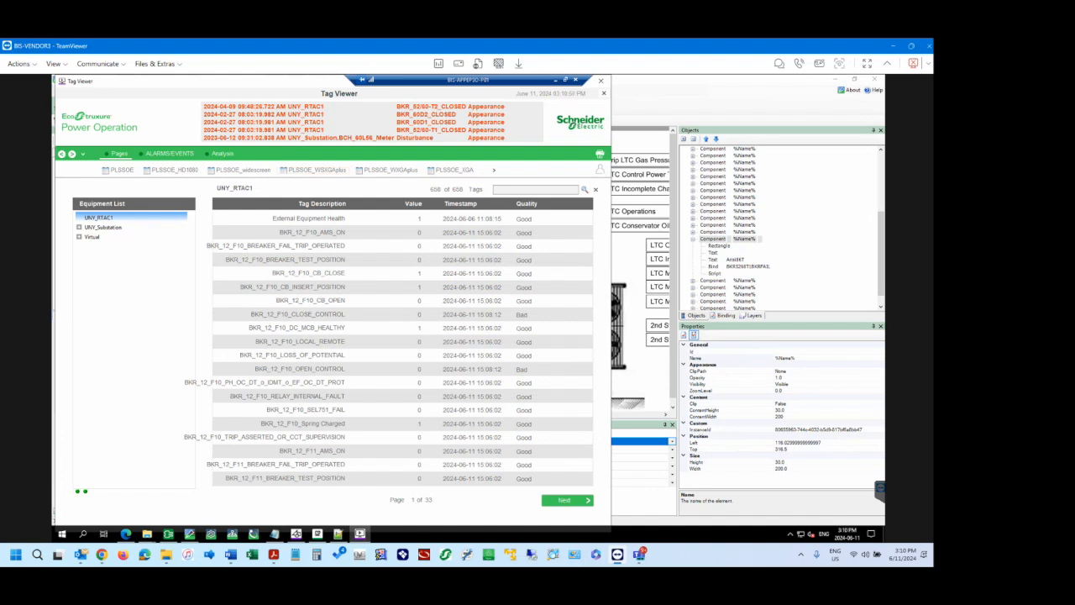
Return to the Graphics Editor's file selection and open UNY Substation.tgml instead.
{"action": "left_click", "coordinate": [652, 84]}
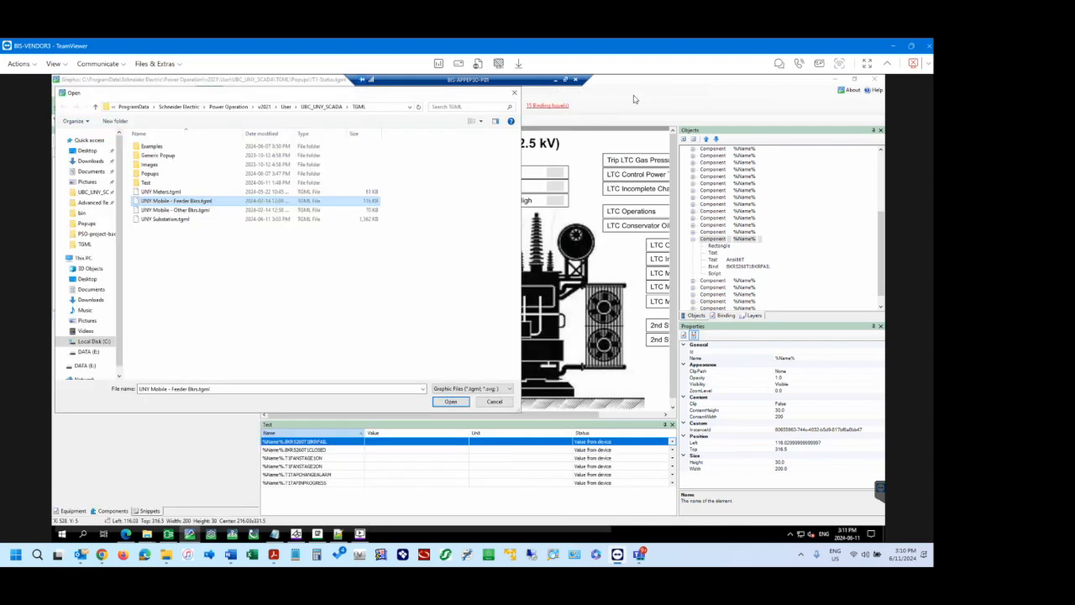
{"action": "left_click", "coordinate": [177, 219]}
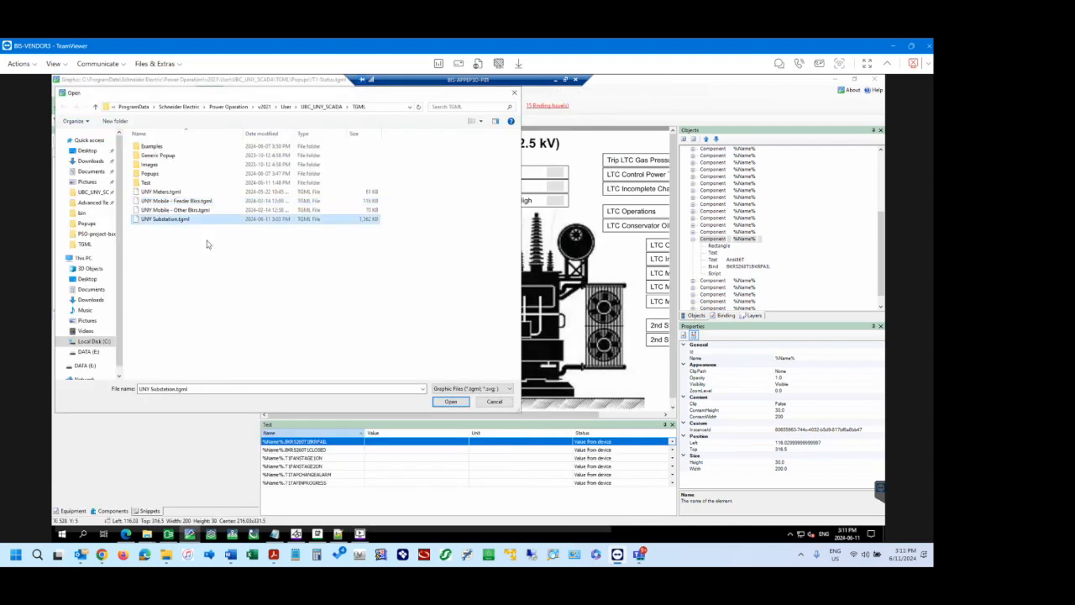
{"action": "left_click", "coordinate": [452, 402]}
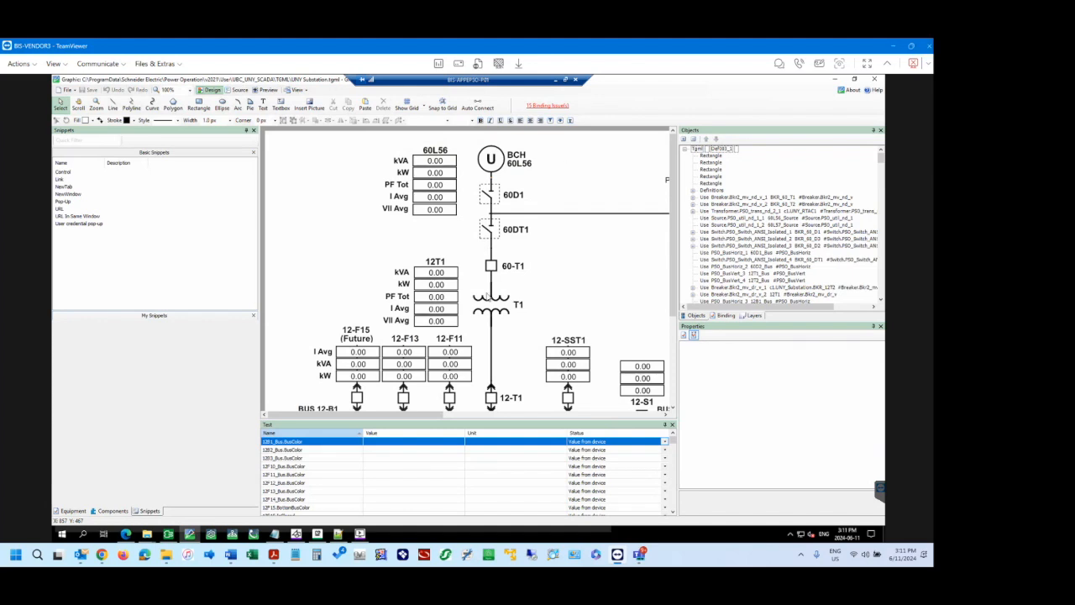
Switch to the web browser and reload the UNY Substation diagram.
{"action": "left_click", "coordinate": [123, 532]}
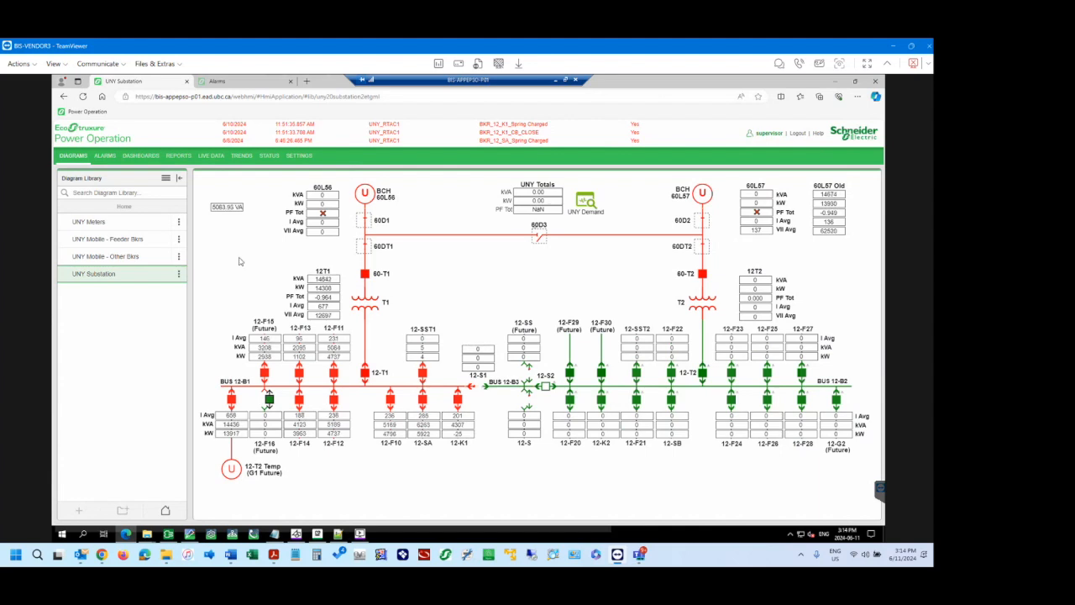
{"action": "left_click", "coordinate": [82, 96]}
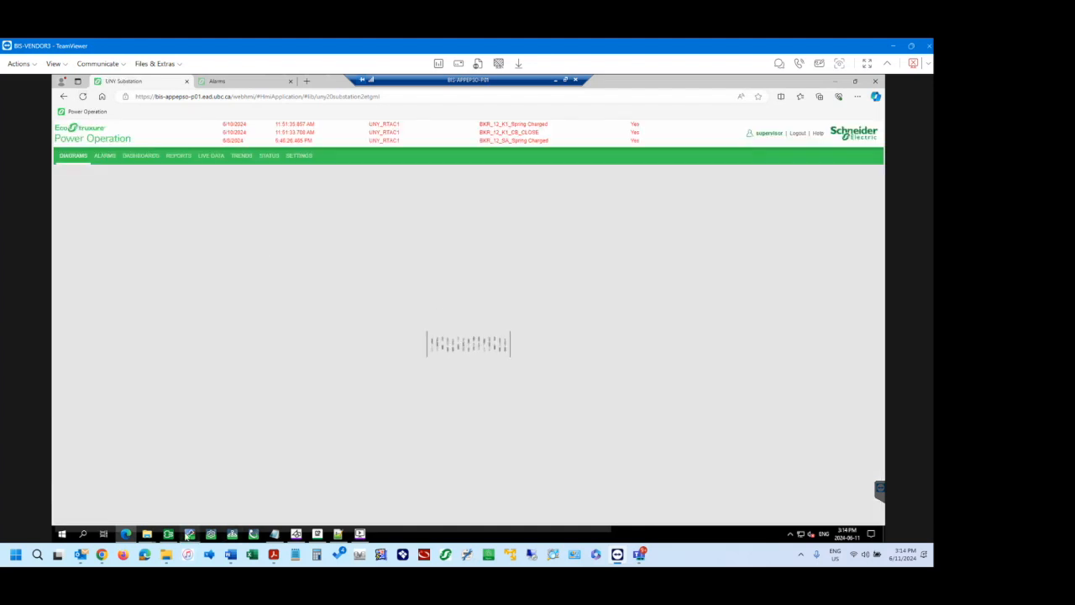
{"action": "mouse_move", "coordinate": [186, 536]}
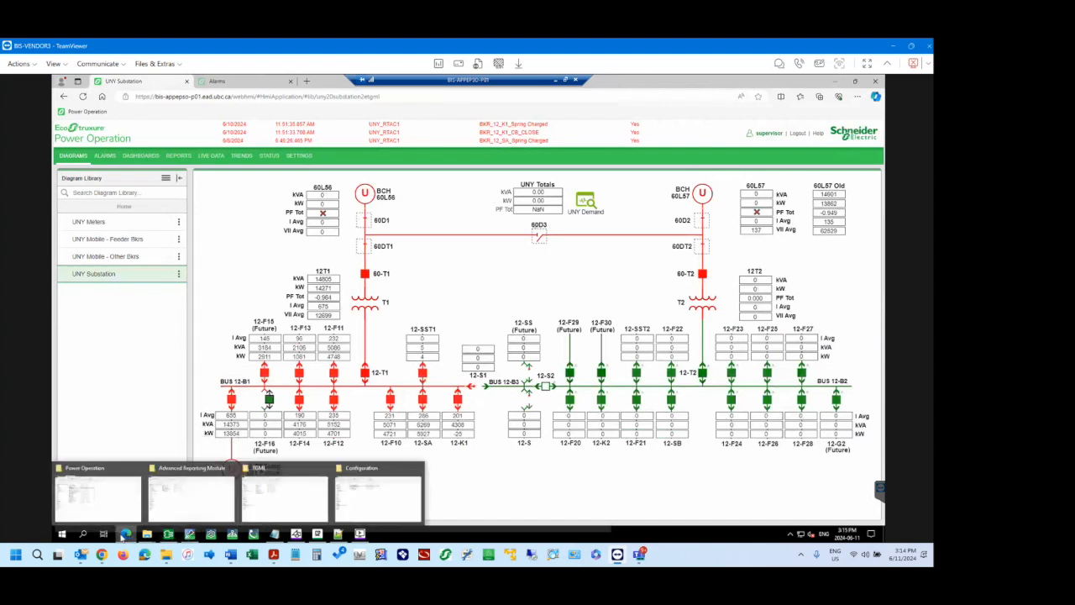
{"action": "mouse_move", "coordinate": [123, 536]}
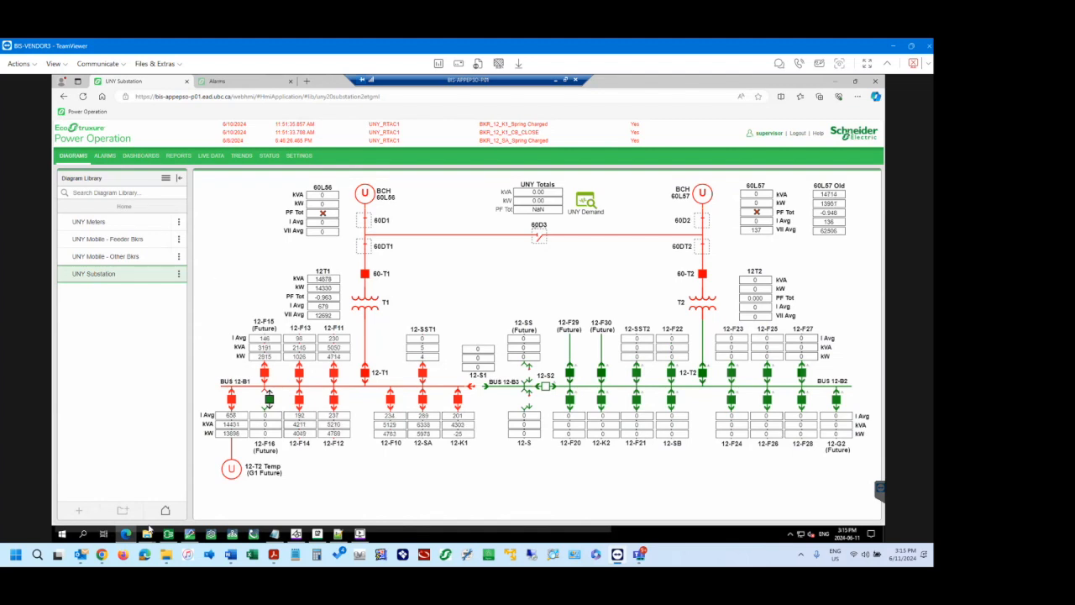
Switch to the Tag Viewer and filter the UNY_RTAC1 tags by F16.
{"action": "mouse_move", "coordinate": [189, 540]}
{"action": "left_click", "coordinate": [359, 534]}
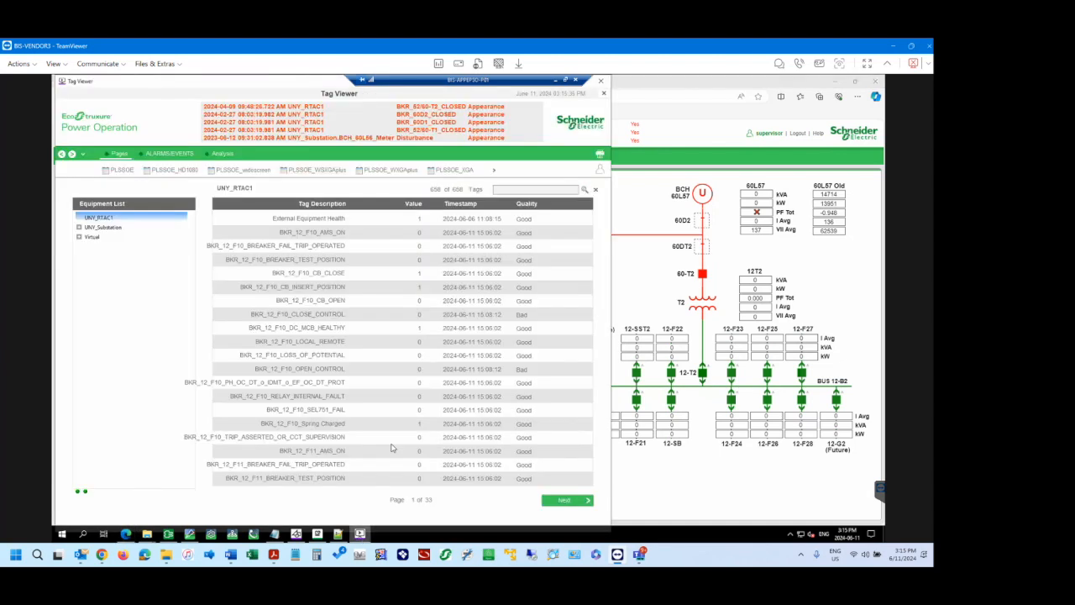
{"action": "left_click", "coordinate": [508, 189]}
{"action": "type", "text": "f11"}
{"action": "left_click", "coordinate": [585, 190]}
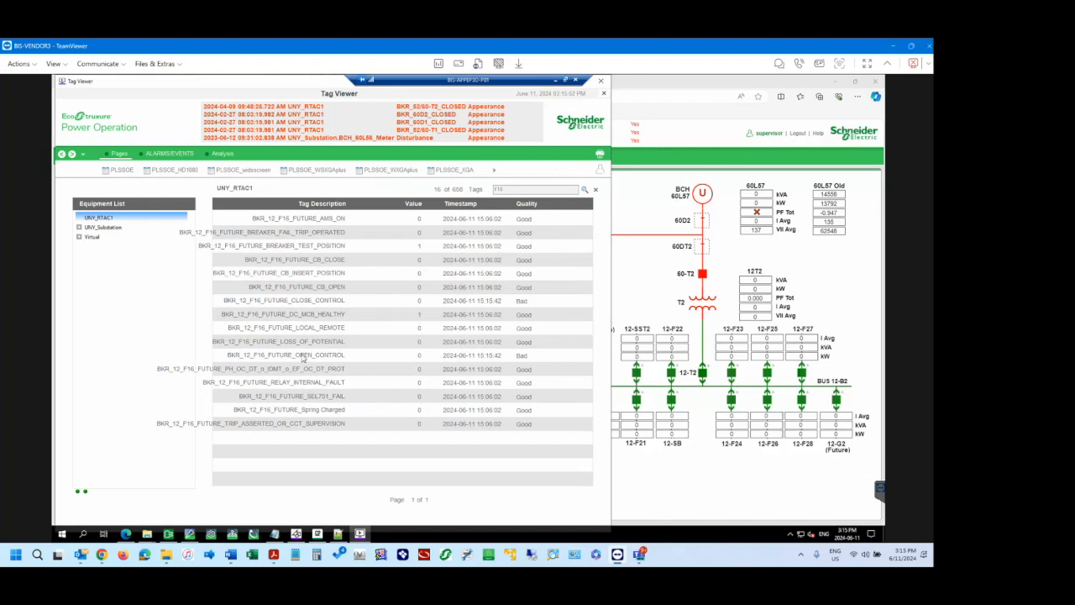
Back in the web diagram, view the 12-F16 popup's open-breaker confirmation without operating the breaker, and close the popup.
{"action": "left_click", "coordinate": [642, 275]}
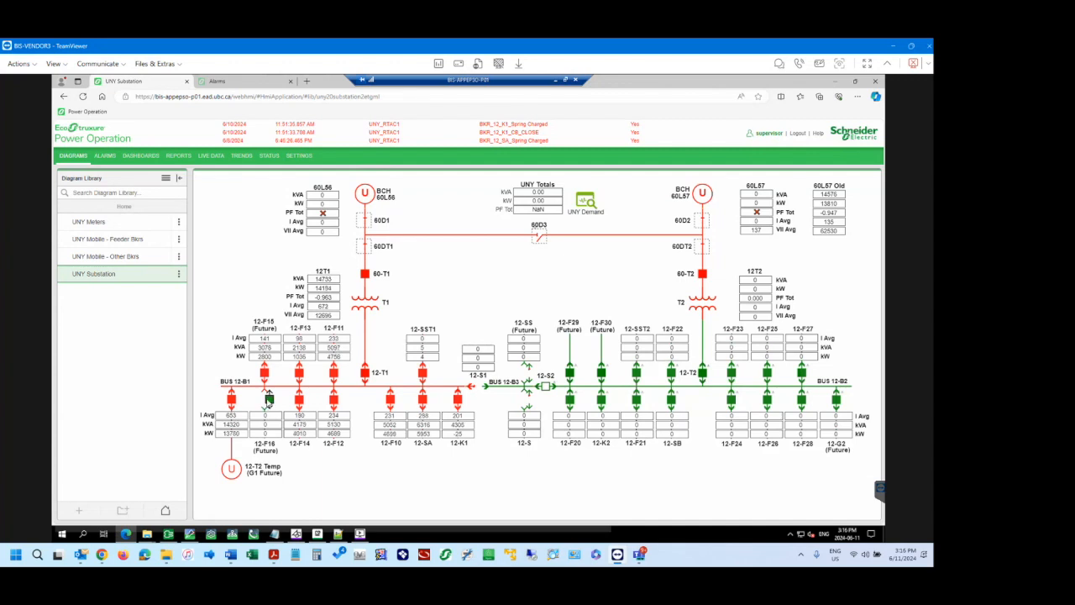
{"action": "left_click", "coordinate": [269, 400]}
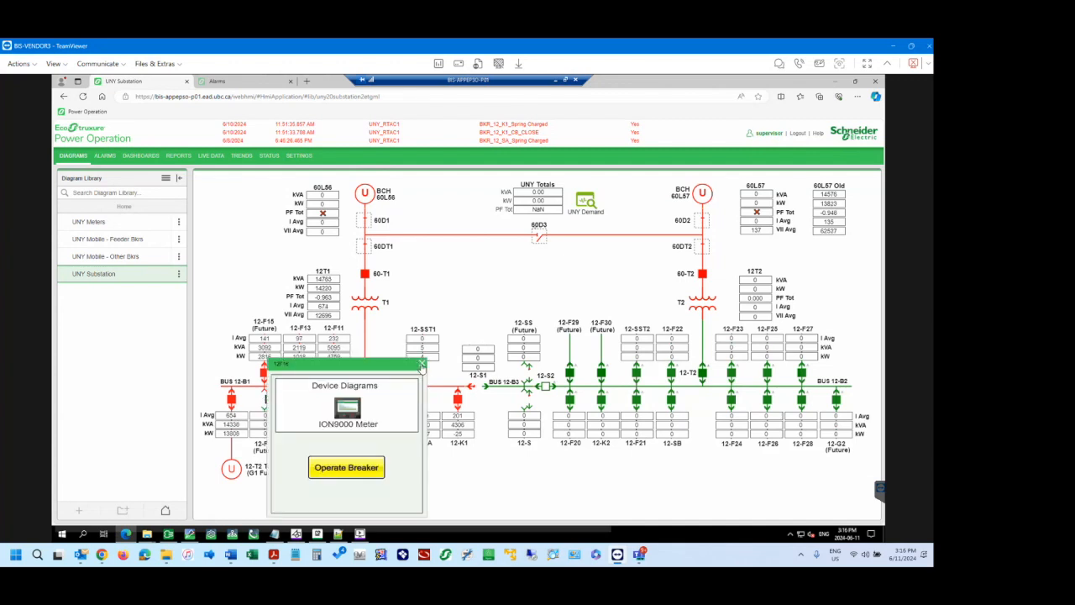
{"action": "left_click", "coordinate": [368, 468]}
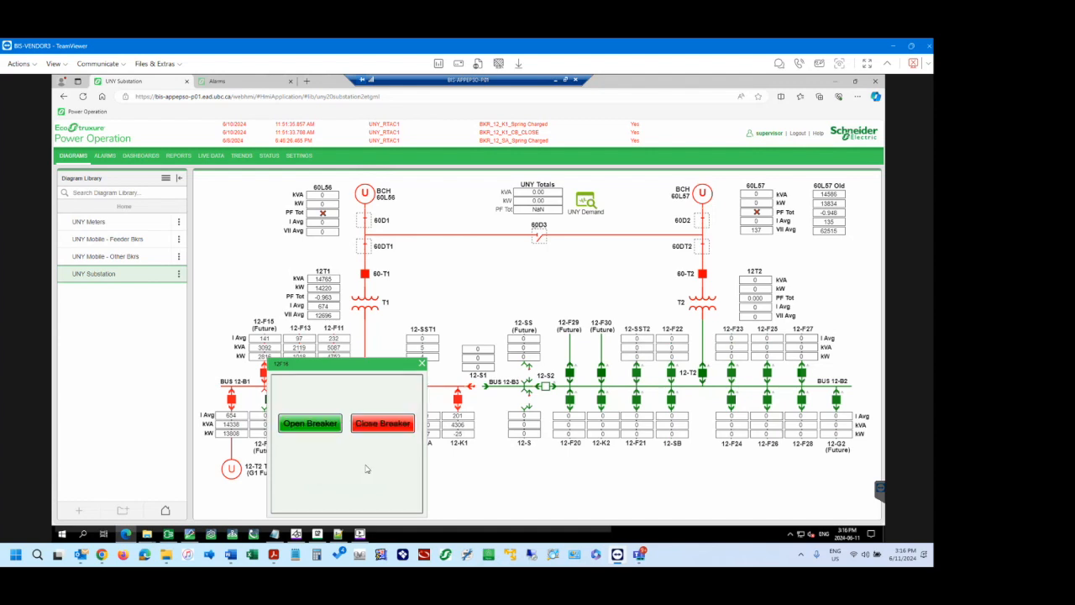
{"action": "left_click", "coordinate": [326, 429]}
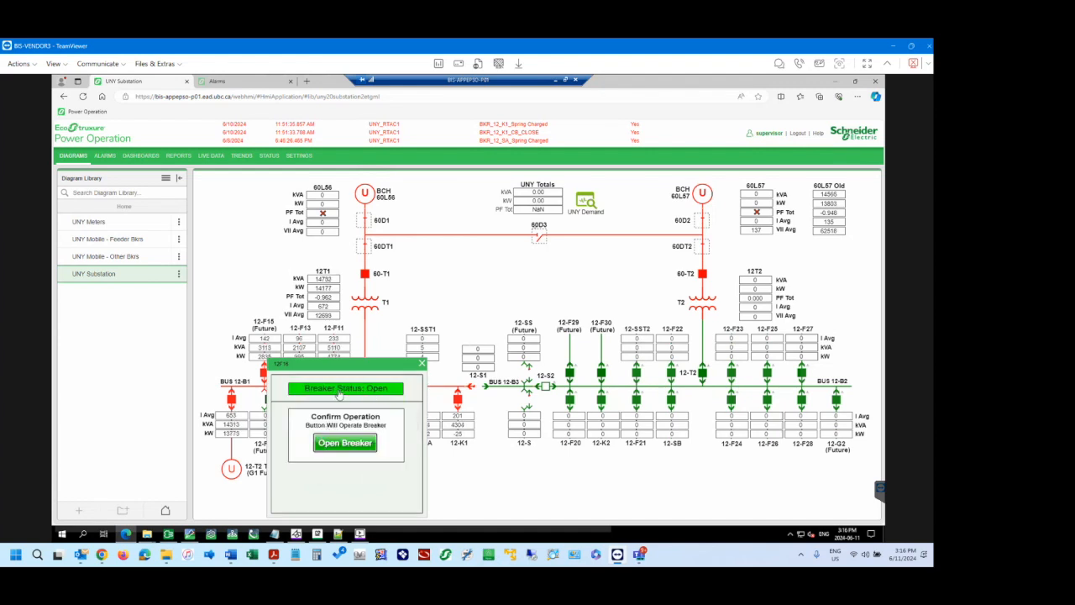
{"action": "left_click", "coordinate": [423, 364]}
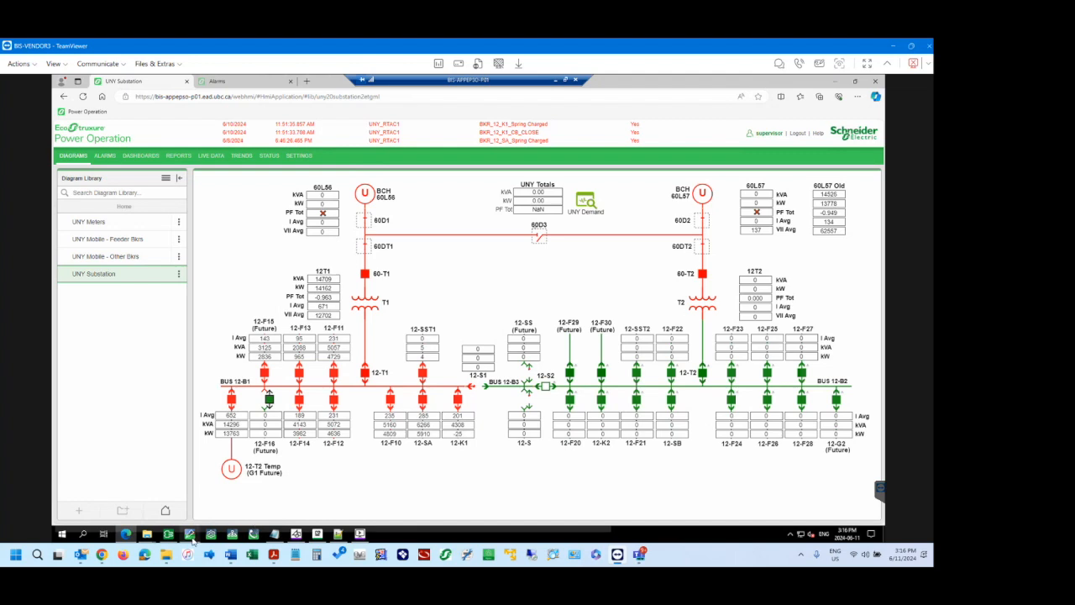
Switch to Power Operation Studio and show the I/O Devices list of the project's topology.
{"action": "mouse_move", "coordinate": [192, 540]}
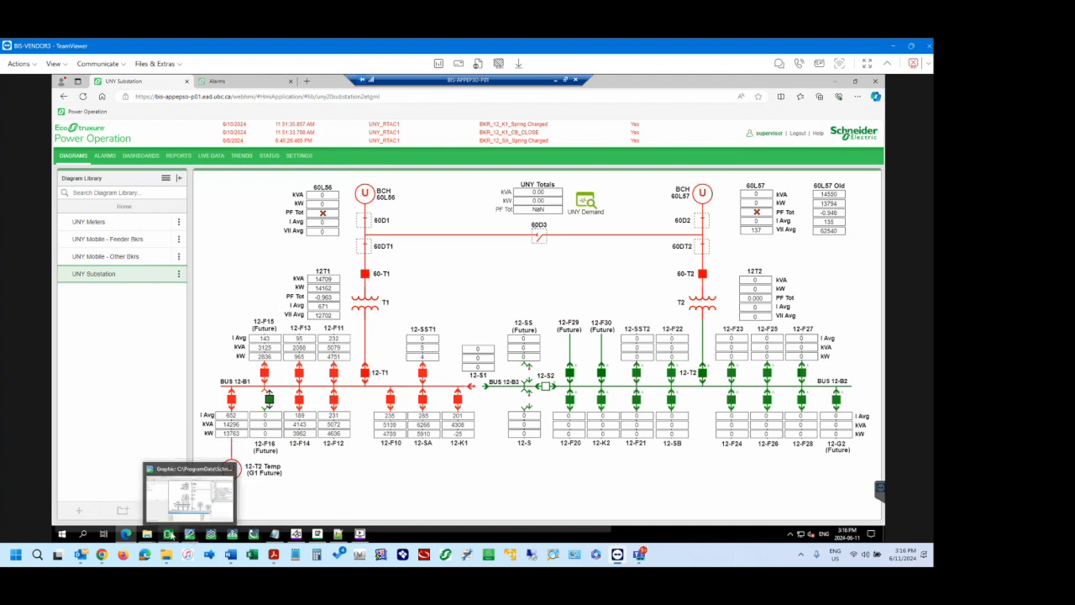
{"action": "left_click", "coordinate": [172, 506]}
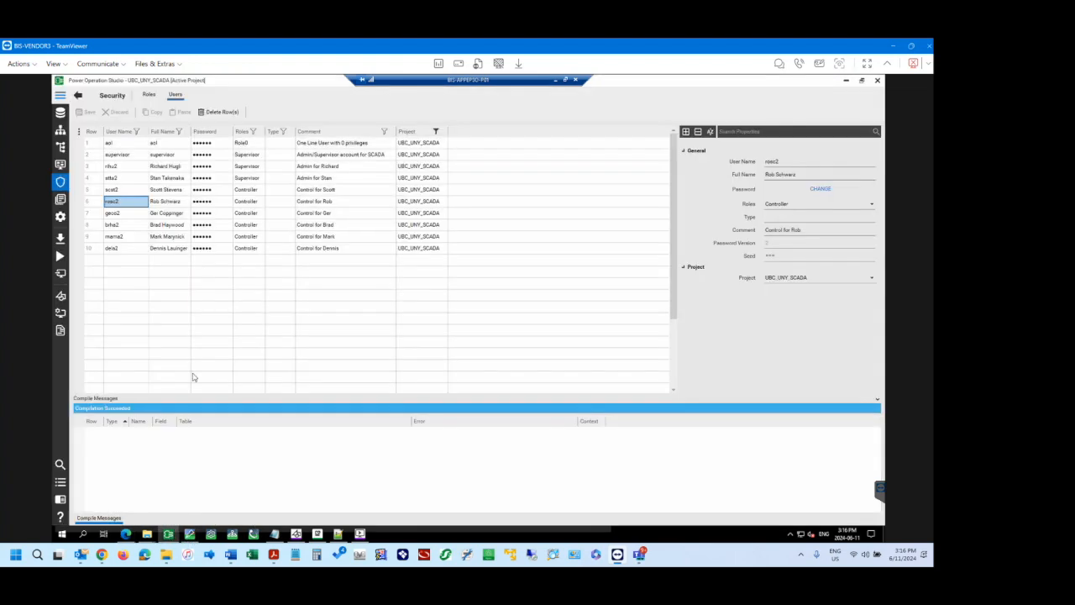
{"action": "left_click", "coordinate": [61, 131]}
Show the Digital Alarms list in the project's system model.
{"action": "left_click", "coordinate": [61, 147]}
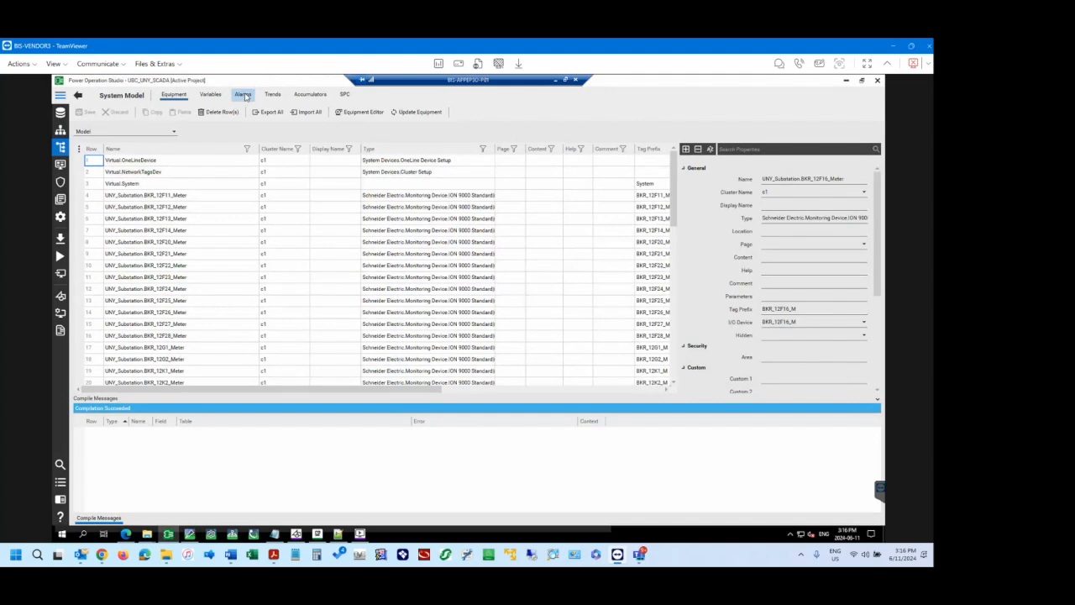
{"action": "left_click", "coordinate": [244, 95]}
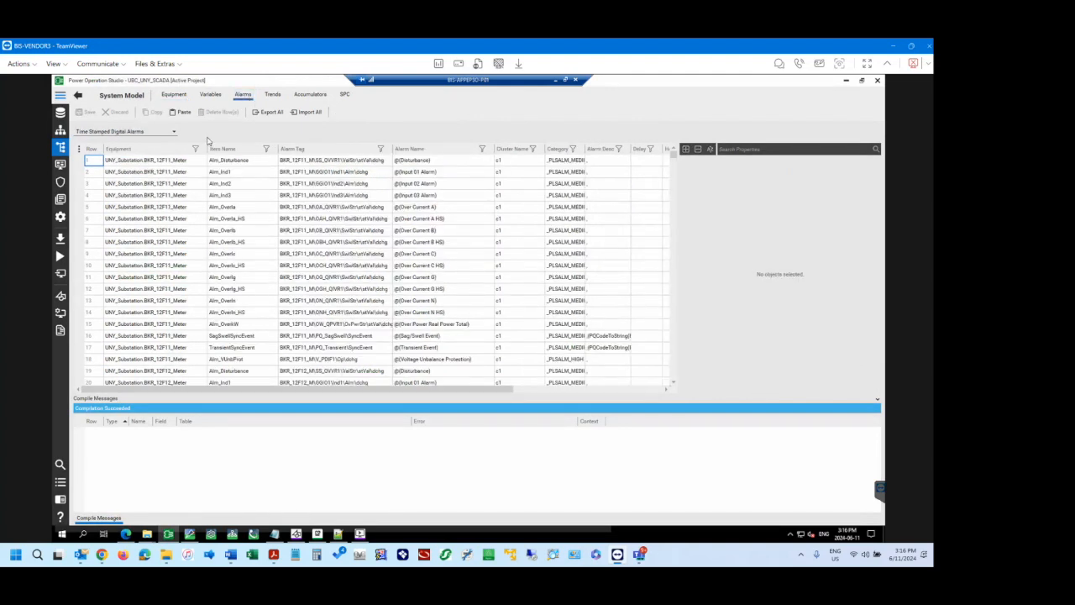
{"action": "left_click", "coordinate": [173, 132]}
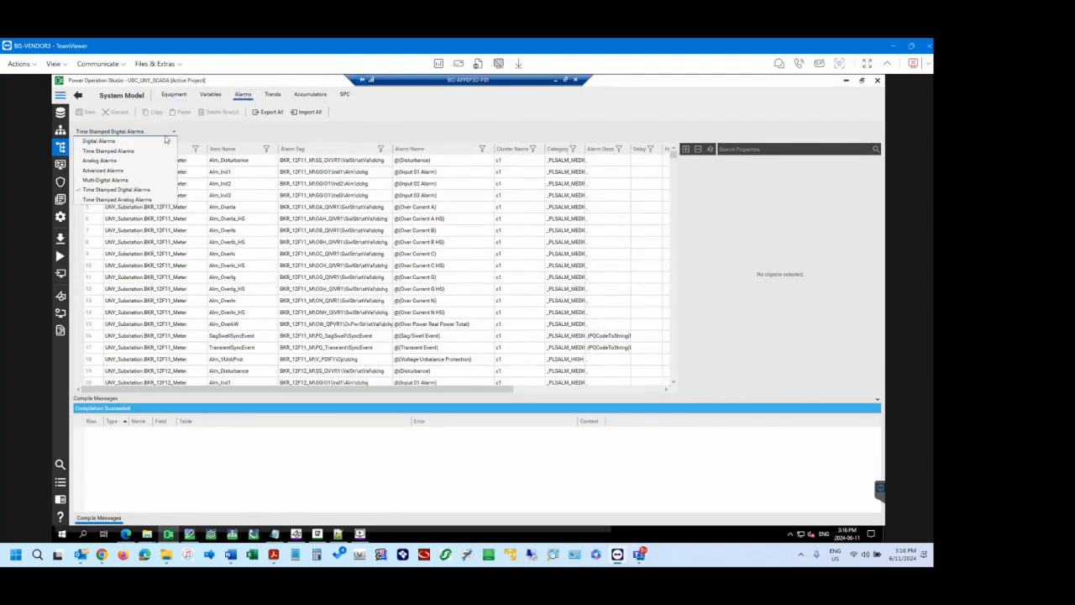
{"action": "left_click", "coordinate": [107, 141]}
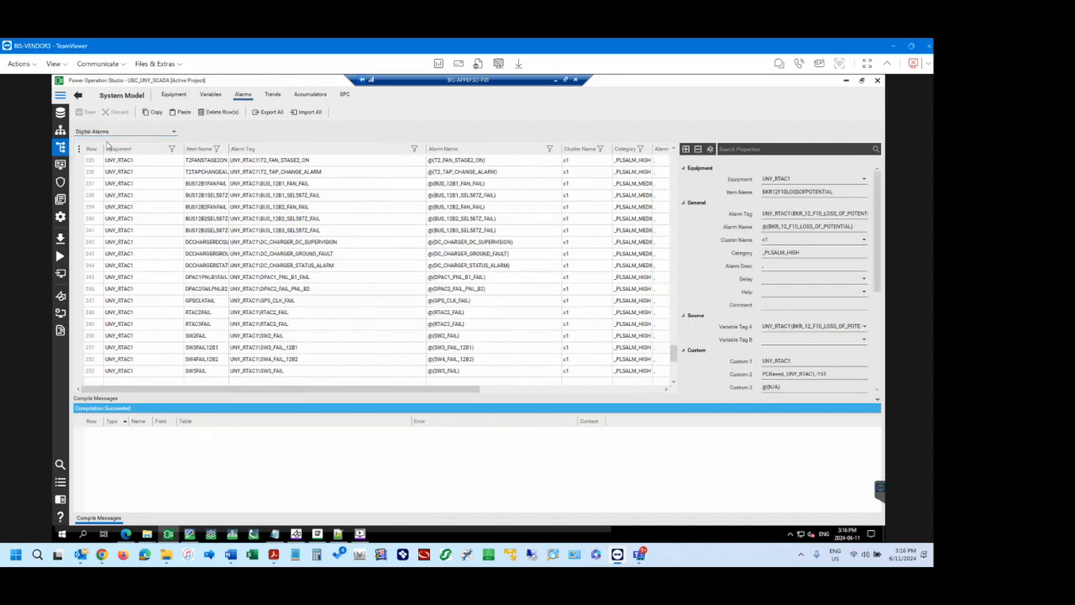
Filter the digital alarms' Alarm Tag column by feeder number, ending with tags that contain F14.
{"action": "left_click", "coordinate": [355, 160]}
{"action": "left_click", "coordinate": [415, 150]}
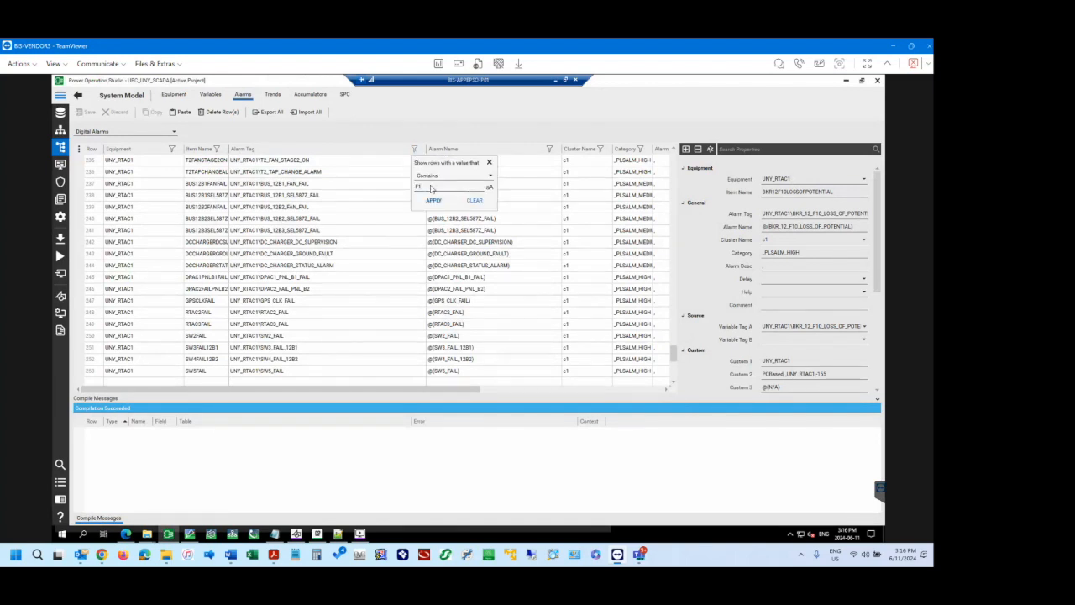
{"action": "left_click", "coordinate": [434, 201]}
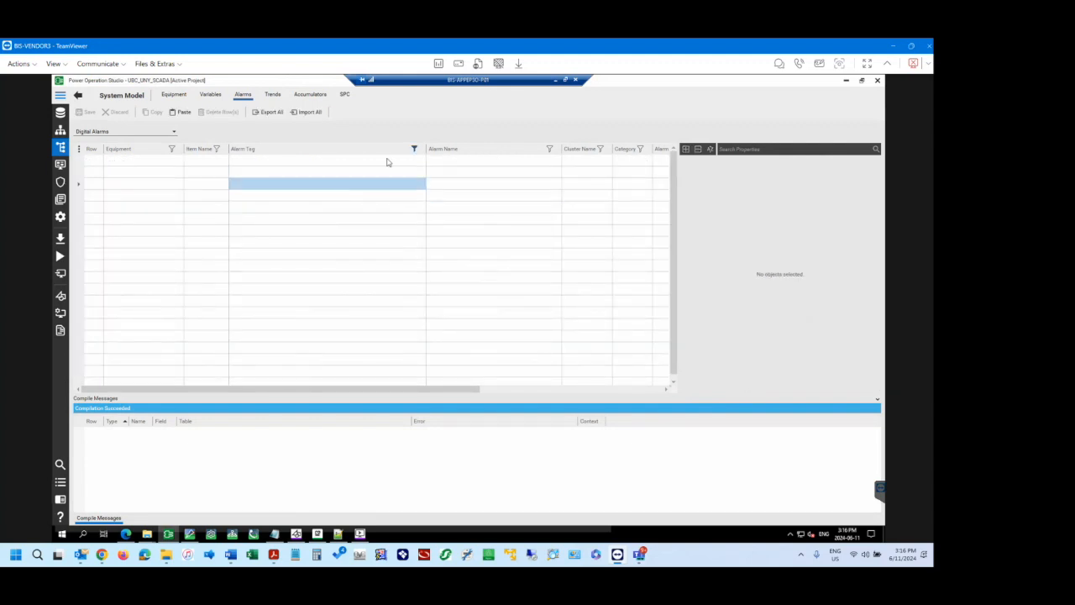
{"action": "left_click", "coordinate": [415, 149]}
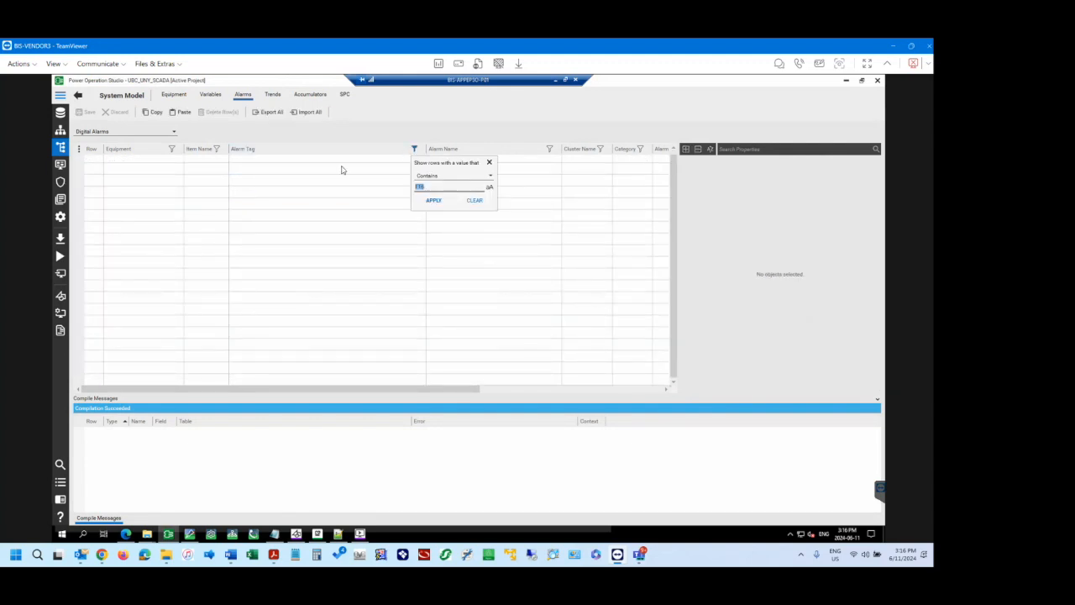
{"action": "left_click", "coordinate": [431, 187]}
{"action": "left_click", "coordinate": [434, 200]}
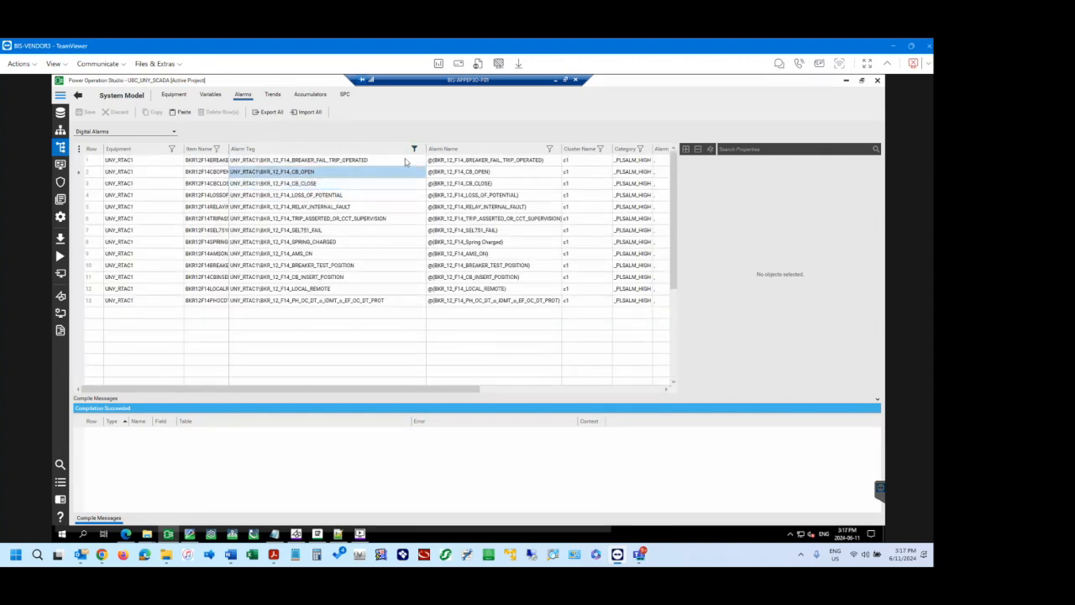
Change the Alarm Tag filter to F15, and switch to the UNY Substation diagram in the web browser.
{"action": "left_click", "coordinate": [414, 148]}
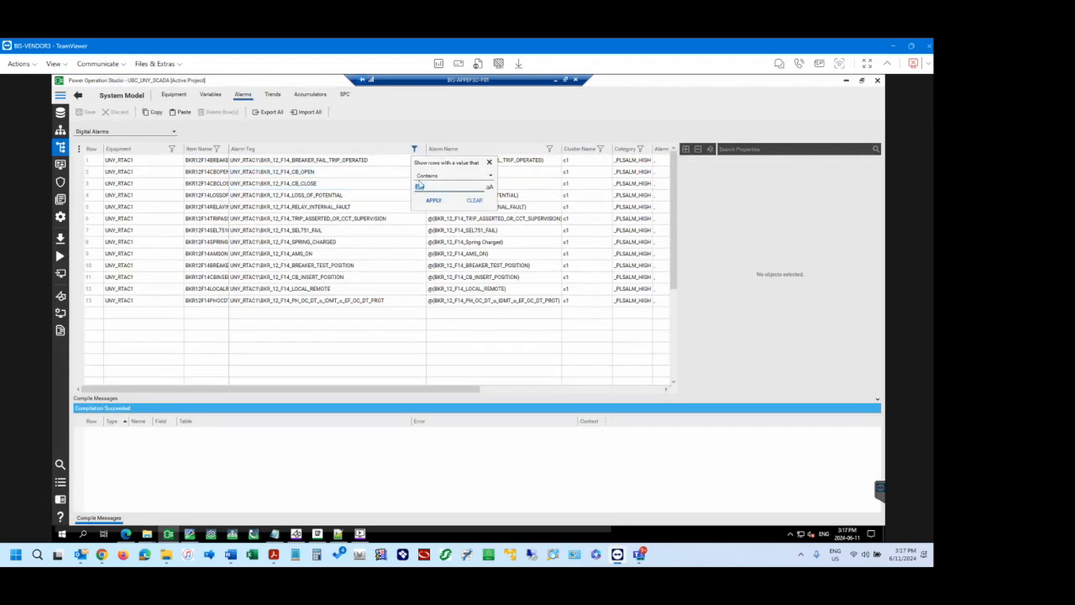
{"action": "type", "text": "F15"}
{"action": "left_click", "coordinate": [436, 202]}
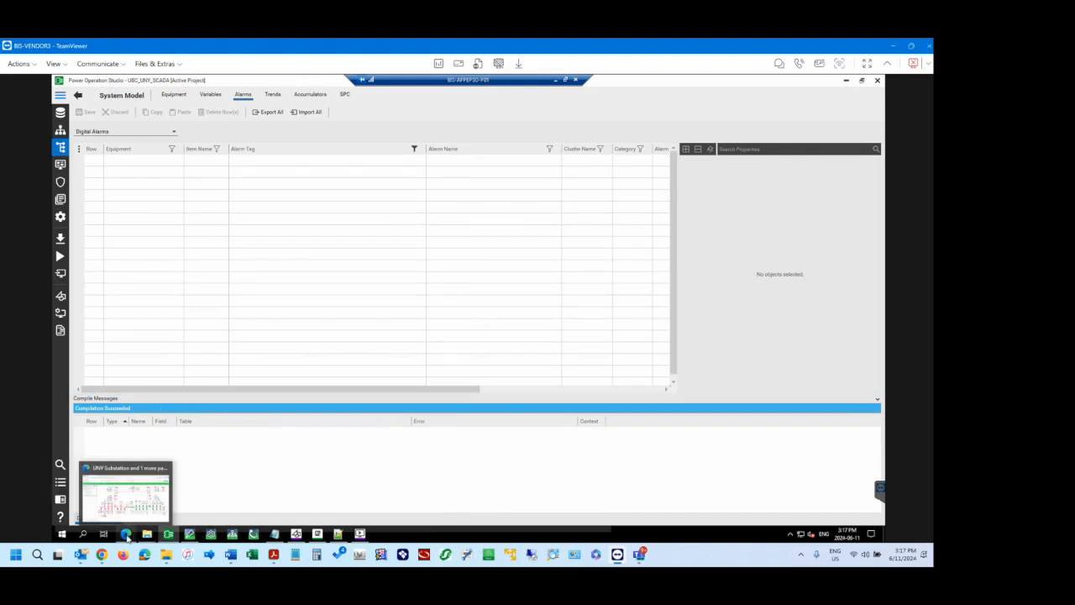
{"action": "left_click", "coordinate": [126, 536]}
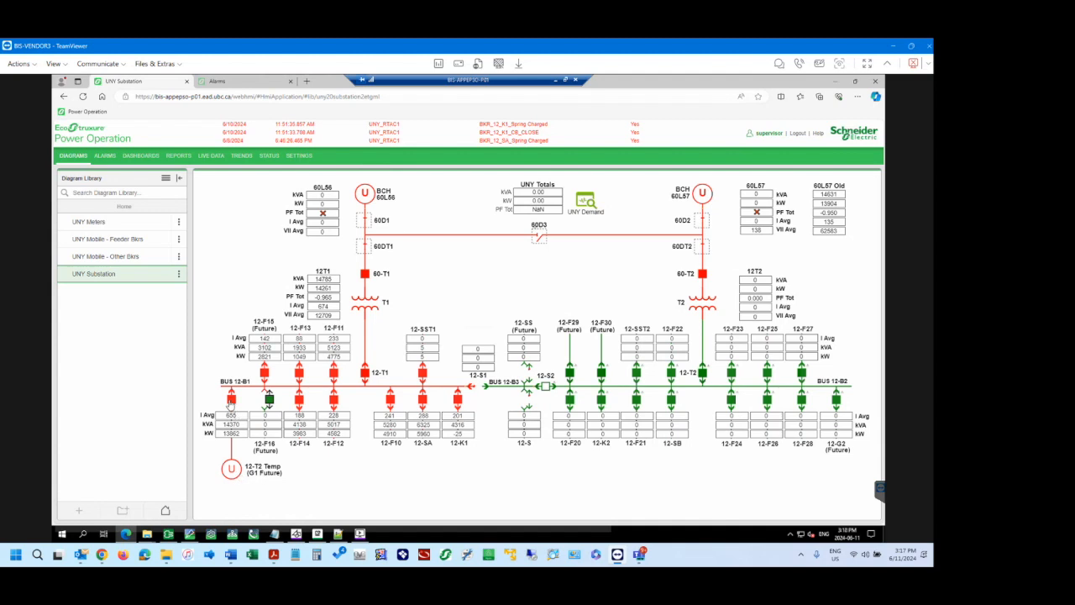
Display the Open Breaker confirmation for the 12-T2 Temp (G1 Future) breaker on Bus 12-B1, and close it without operating the breaker.
{"action": "left_click", "coordinate": [232, 400]}
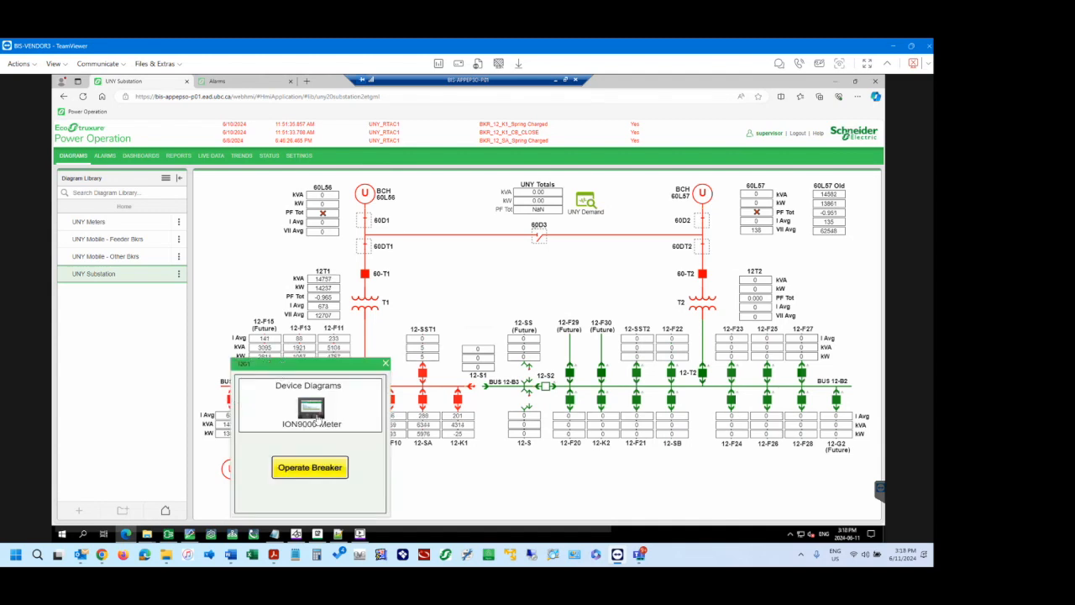
{"action": "left_click", "coordinate": [322, 470]}
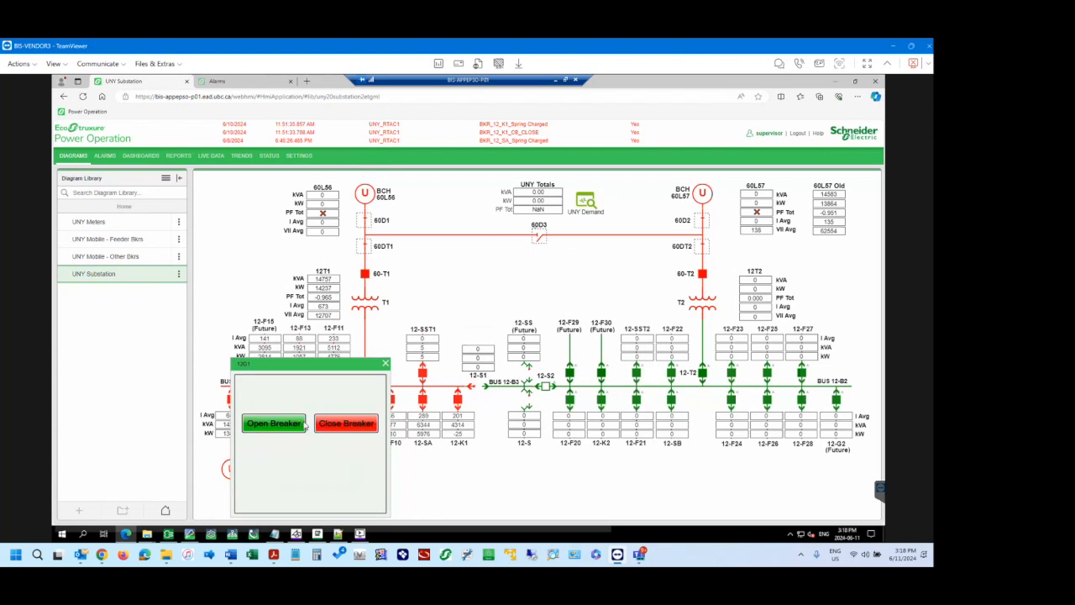
{"action": "left_click", "coordinate": [290, 427]}
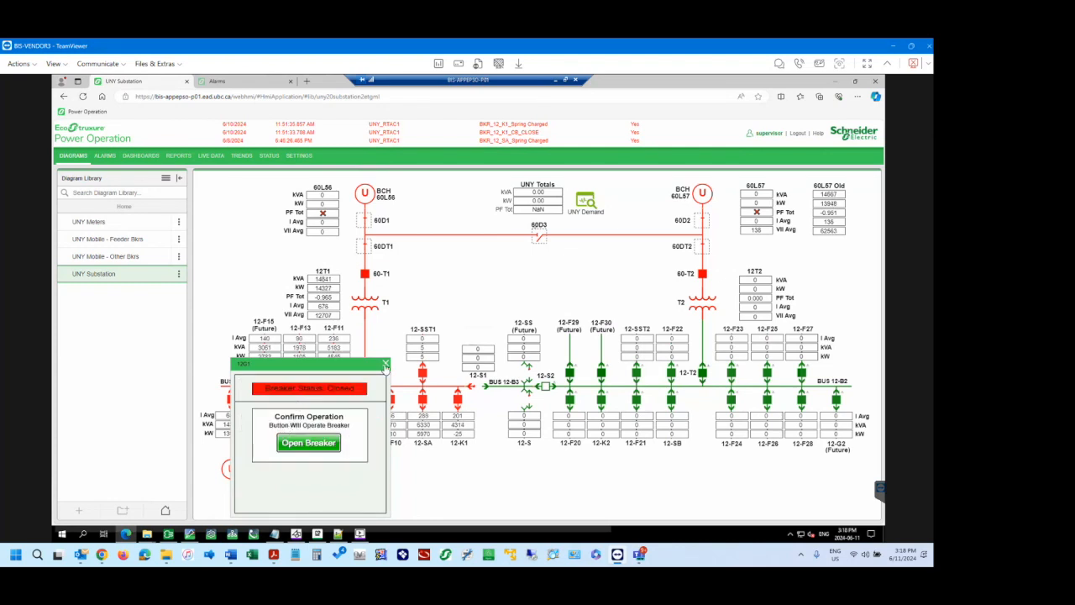
{"action": "left_click", "coordinate": [386, 365]}
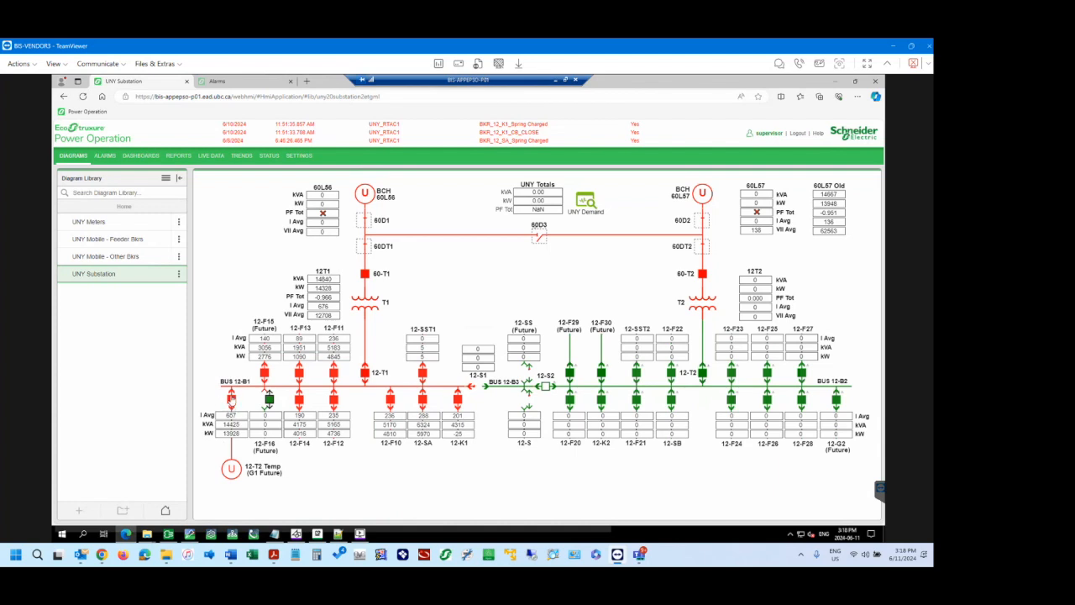
Switch to Power Operation Studio and filter the digital alarms' Alarm Tag column to tags containing G1.
{"action": "mouse_move", "coordinate": [191, 540]}
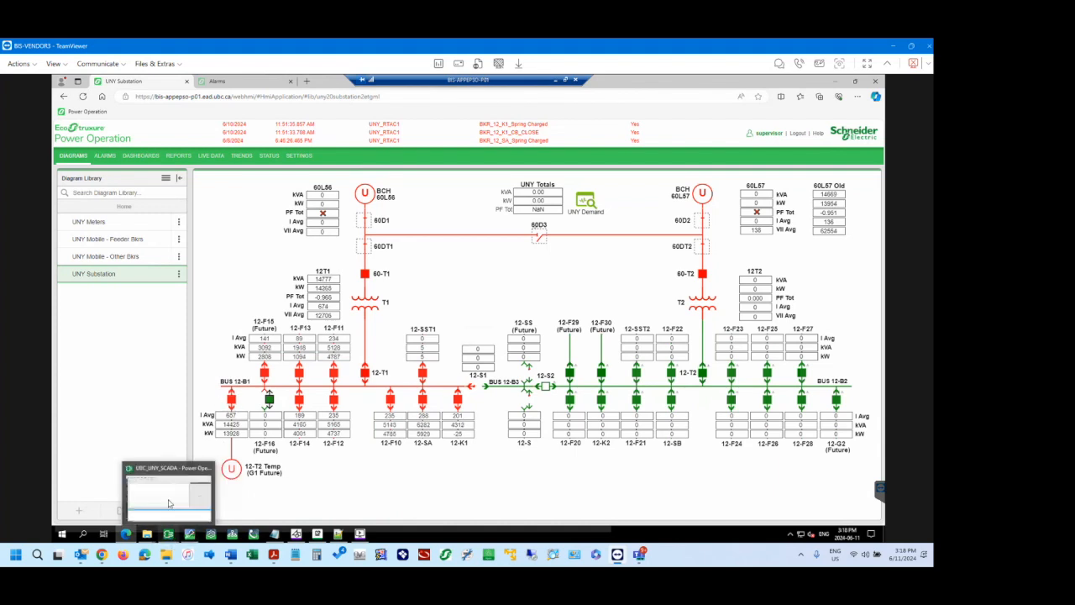
{"action": "left_click", "coordinate": [171, 502]}
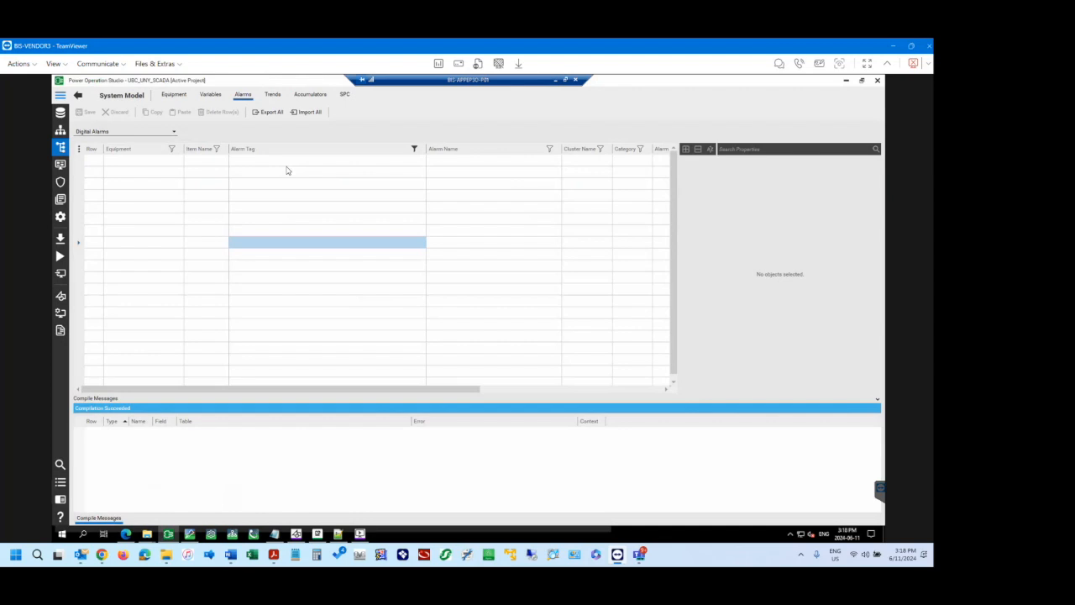
{"action": "left_click", "coordinate": [414, 149]}
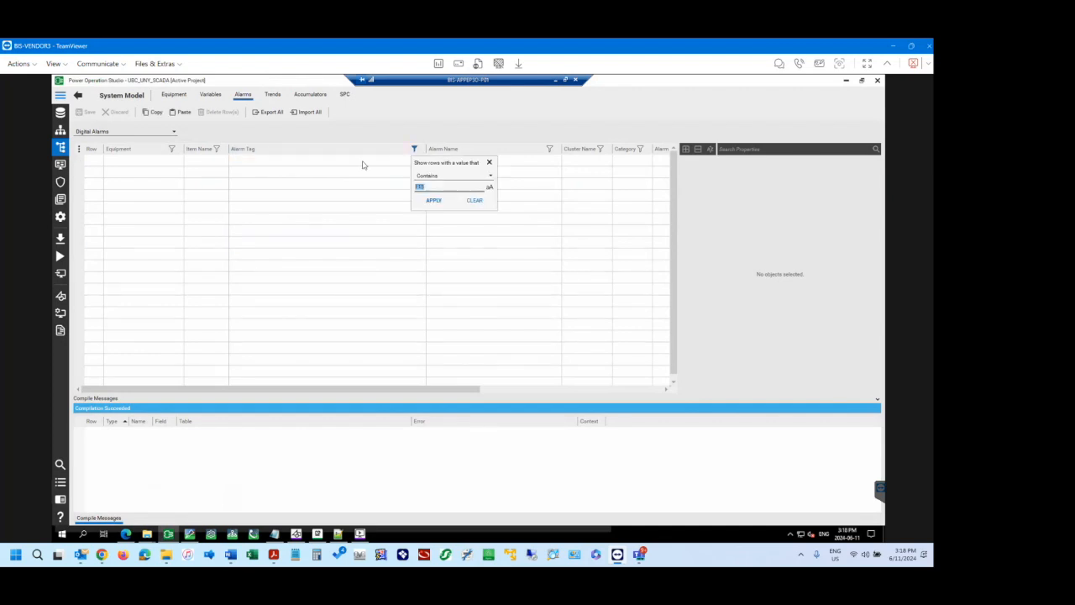
{"action": "left_click", "coordinate": [430, 188]}
{"action": "left_click", "coordinate": [434, 200]}
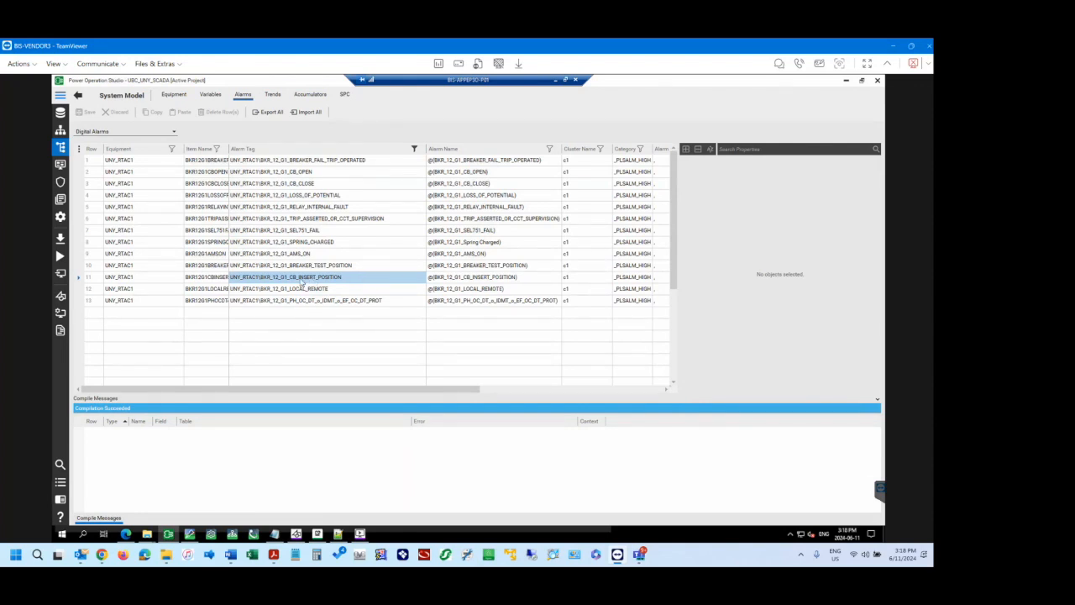
Examine the breaker 12-G1 digital alarm tags, including breaker position, spring charged, relay fault, trip and breaker fail alarms.
{"action": "left_click", "coordinate": [299, 268]}
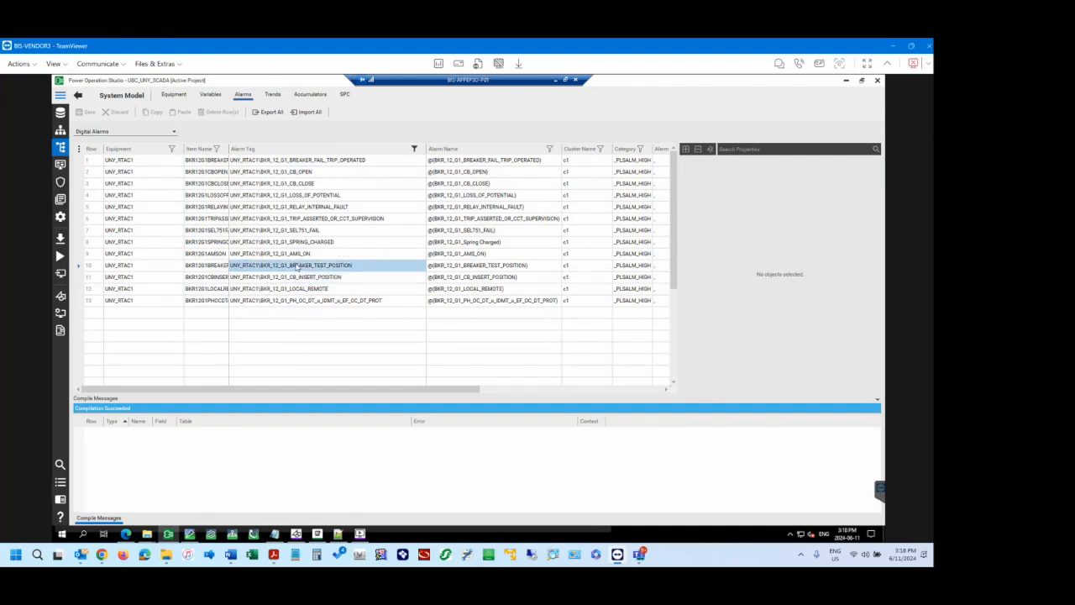
{"action": "left_click", "coordinate": [298, 255]}
{"action": "left_click", "coordinate": [297, 243]}
{"action": "left_click", "coordinate": [294, 230]}
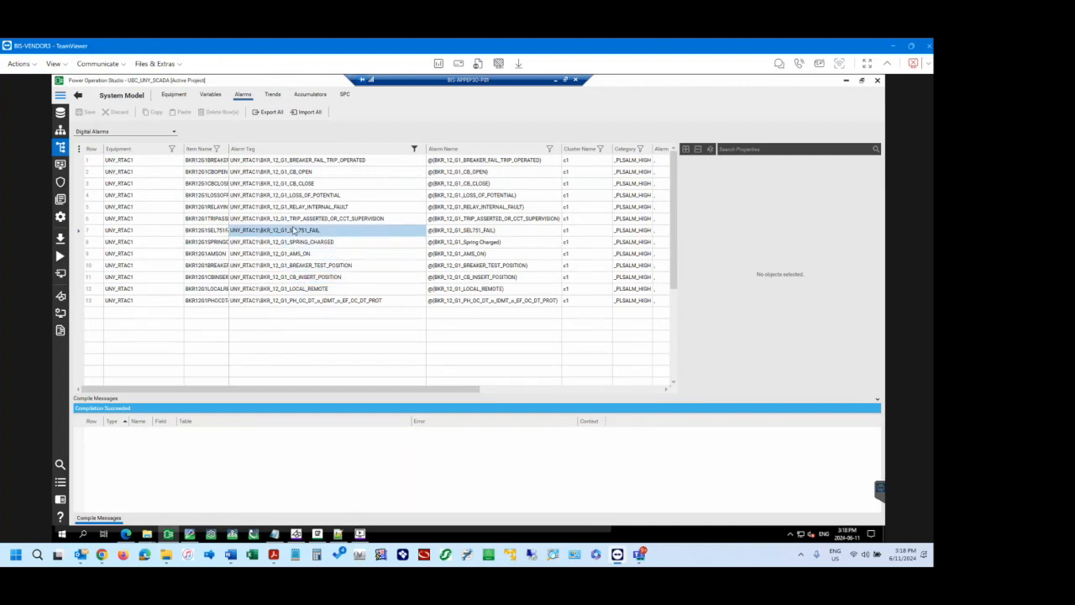
{"action": "left_click", "coordinate": [296, 218]}
{"action": "left_click", "coordinate": [295, 207]}
{"action": "left_click", "coordinate": [295, 195]}
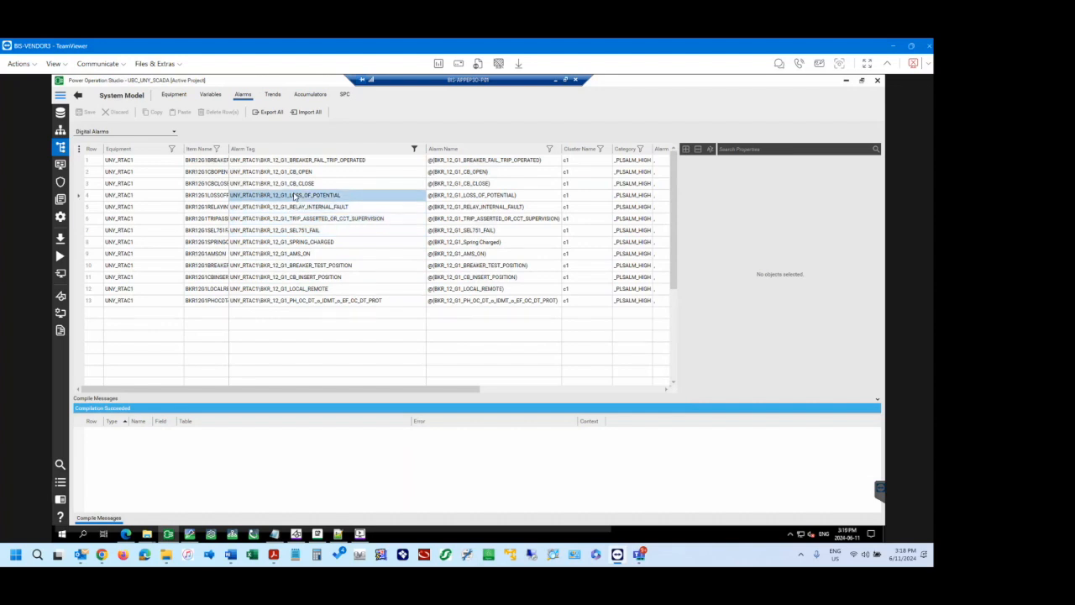
{"action": "left_click", "coordinate": [295, 172]}
{"action": "left_click", "coordinate": [295, 160]}
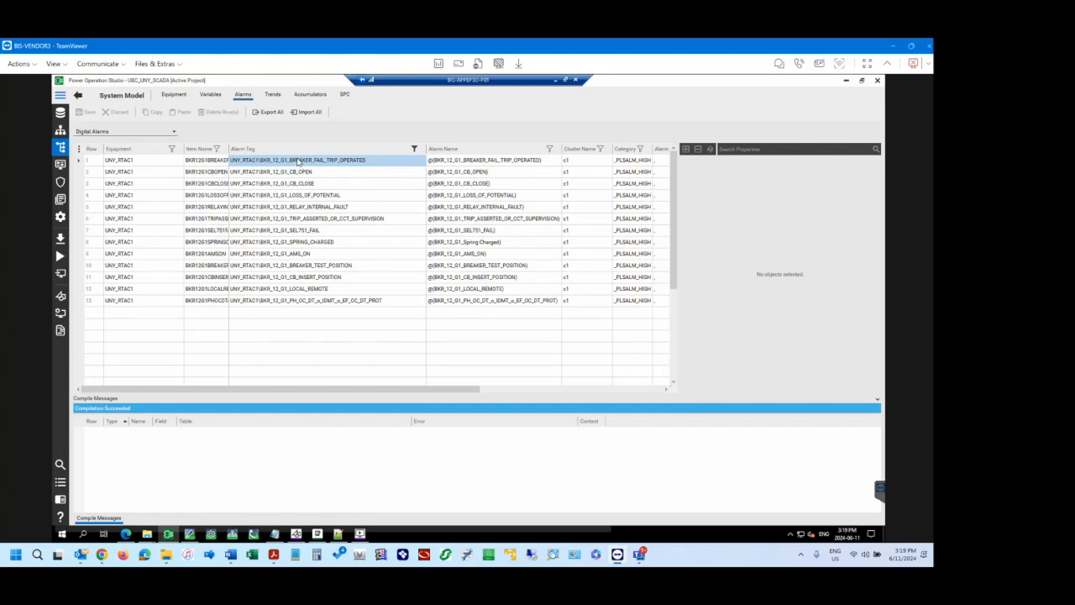
{"action": "left_click", "coordinate": [311, 219]}
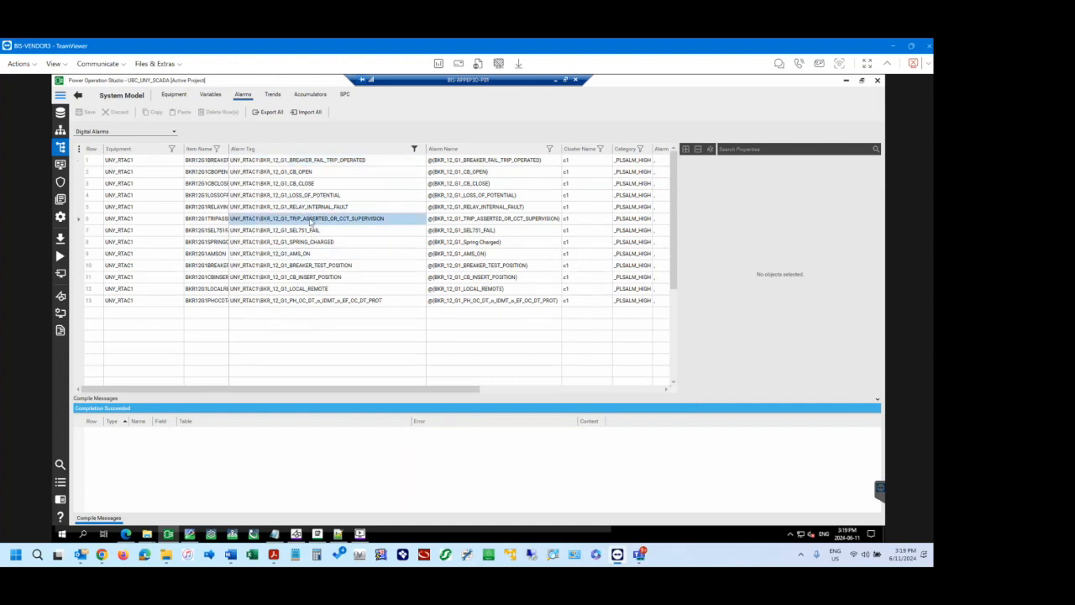
{"action": "left_click", "coordinate": [308, 207]}
{"action": "left_click", "coordinate": [306, 196]}
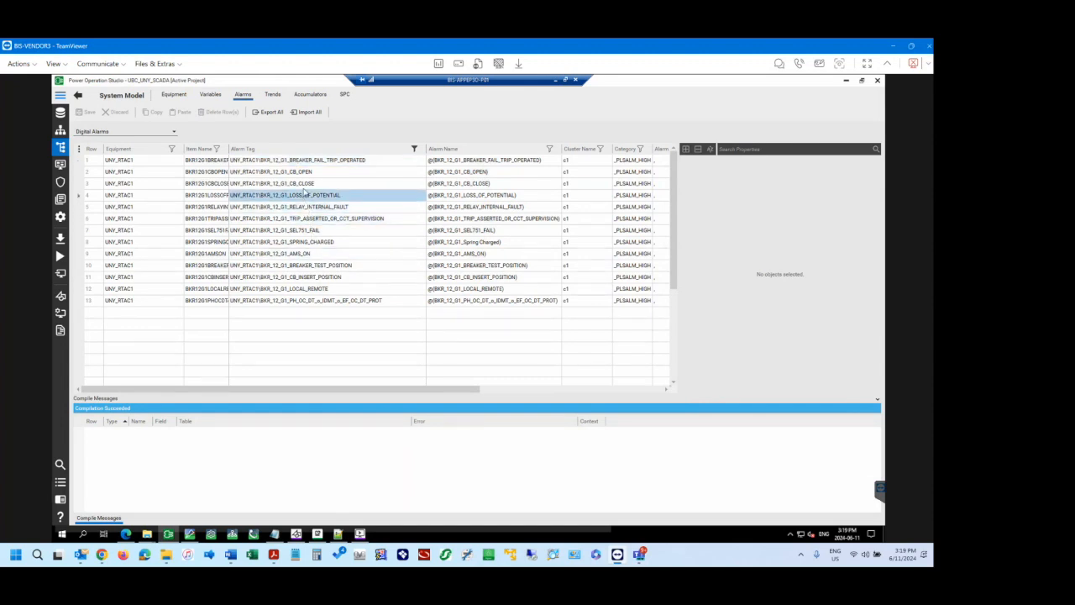
{"action": "left_click", "coordinate": [304, 184]}
{"action": "left_click", "coordinate": [300, 160]}
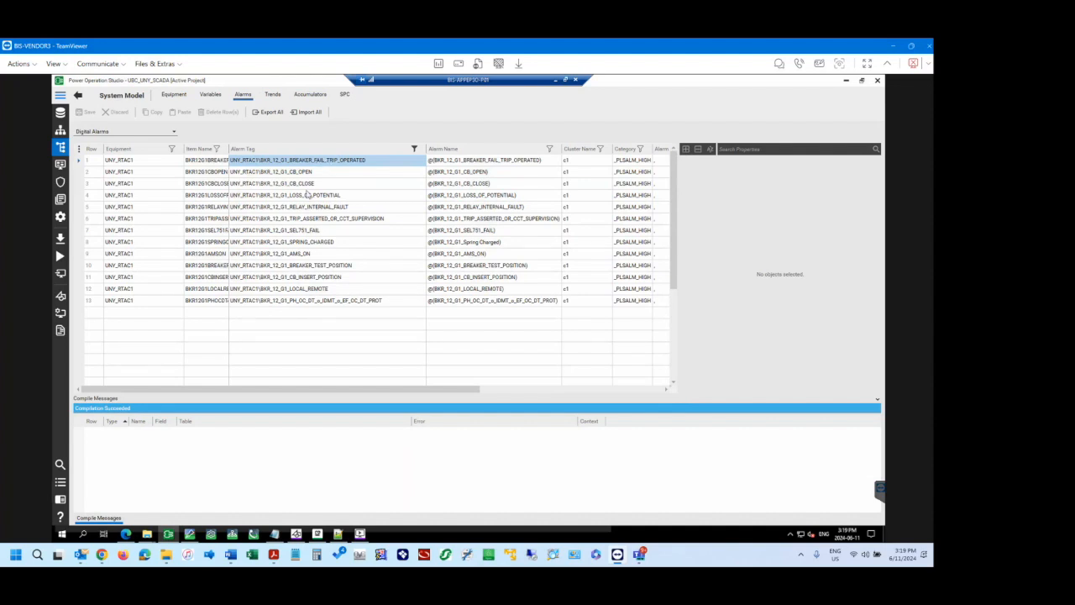
{"action": "left_click", "coordinate": [311, 220]}
{"action": "left_click", "coordinate": [312, 268]}
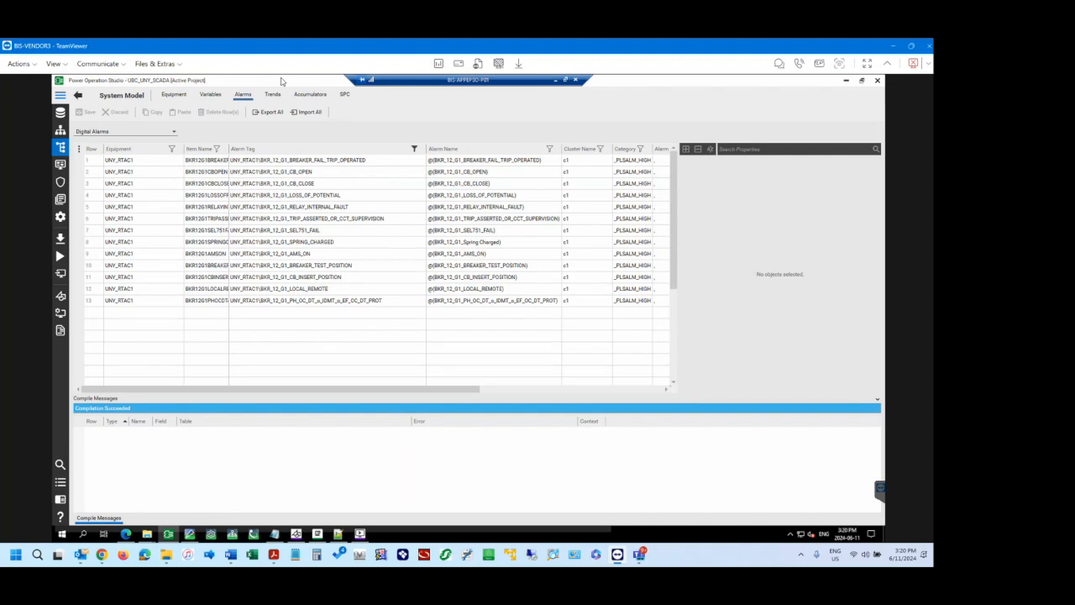
{"action": "left_click", "coordinate": [414, 149]}
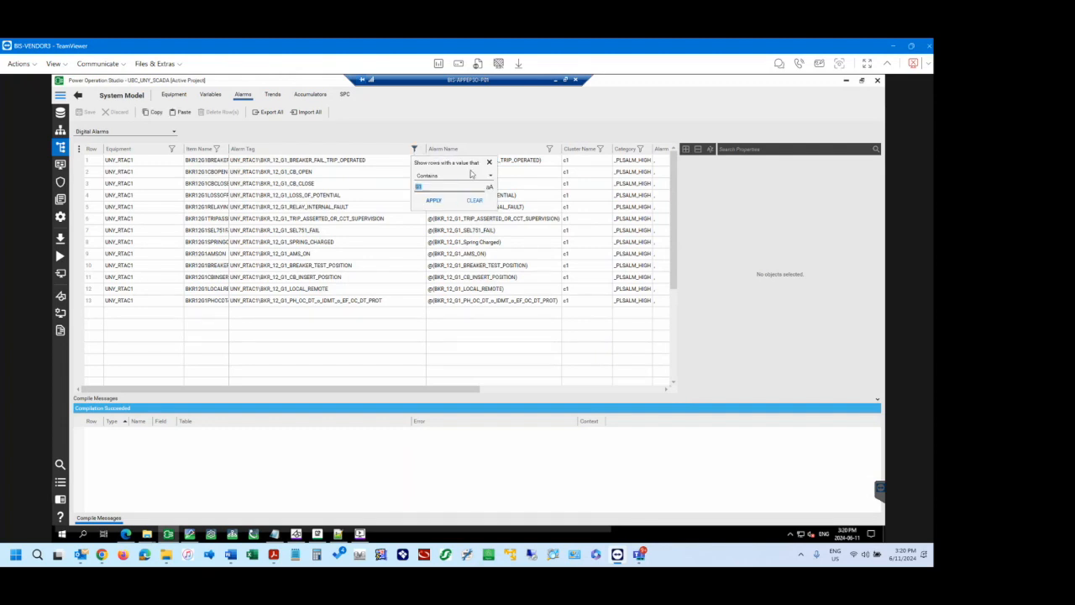
{"action": "left_click", "coordinate": [443, 128]}
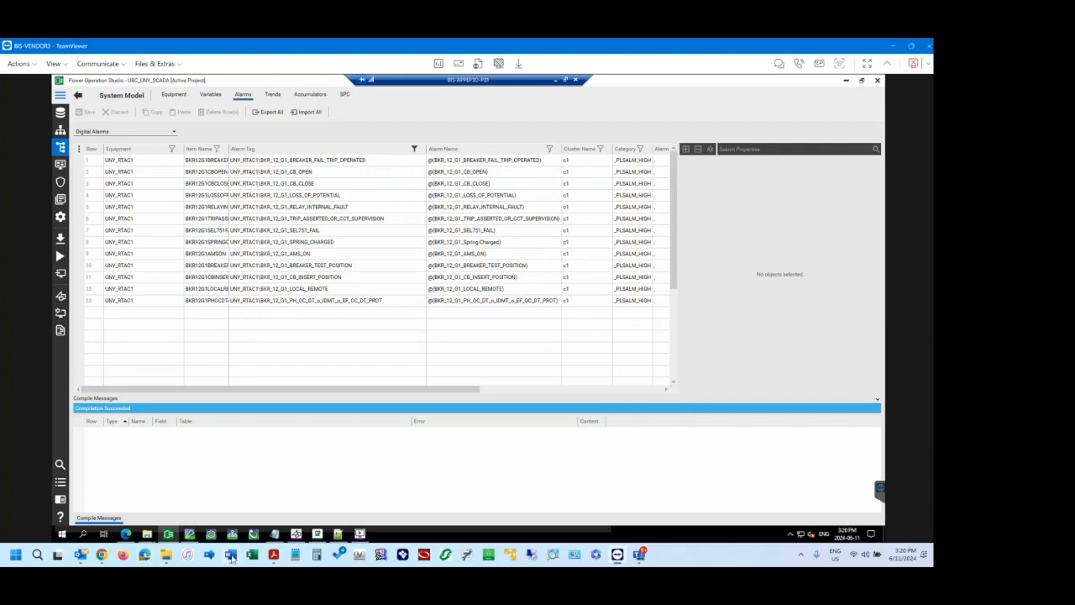
Switch to the UBC EPO Training document in Word and review the Diagrams & TGML screenshots through to the Alarms Management section.
{"action": "mouse_move", "coordinate": [233, 536]}
{"action": "left_click", "coordinate": [232, 487]}
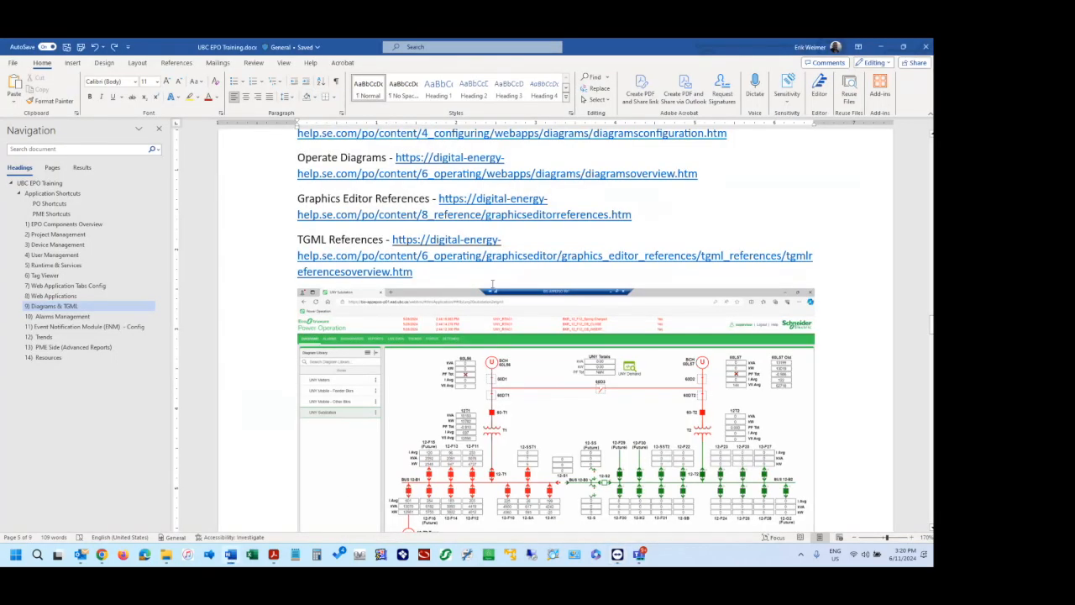
{"action": "left_click", "coordinate": [522, 241]}
{"action": "scroll", "coordinate": [857, 288], "scroll_direction": "down", "scroll_amount": 10}
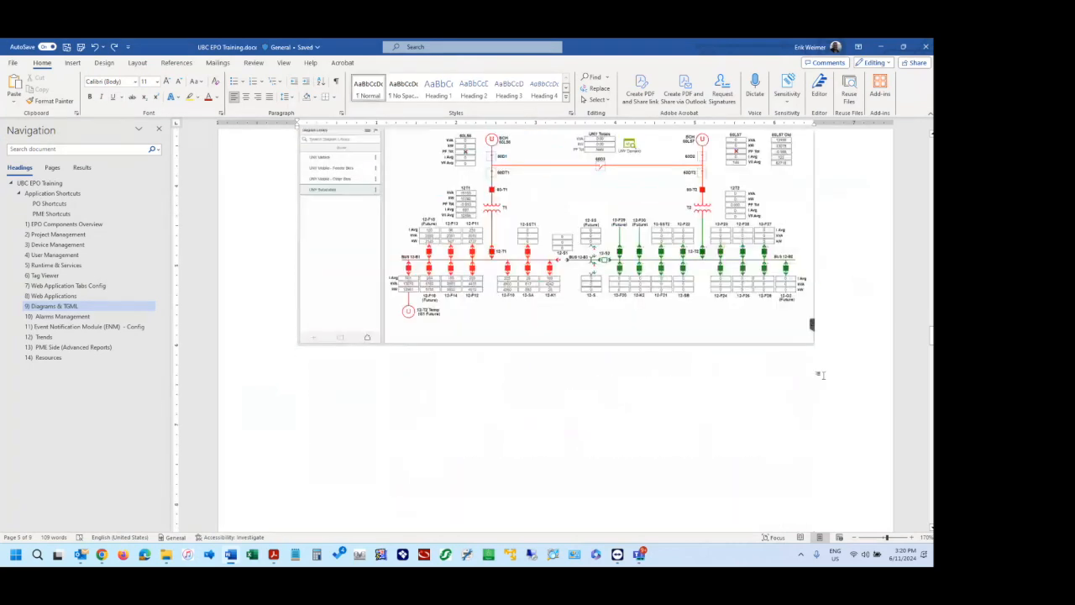
{"action": "scroll", "coordinate": [760, 349], "scroll_direction": "down", "scroll_amount": 3}
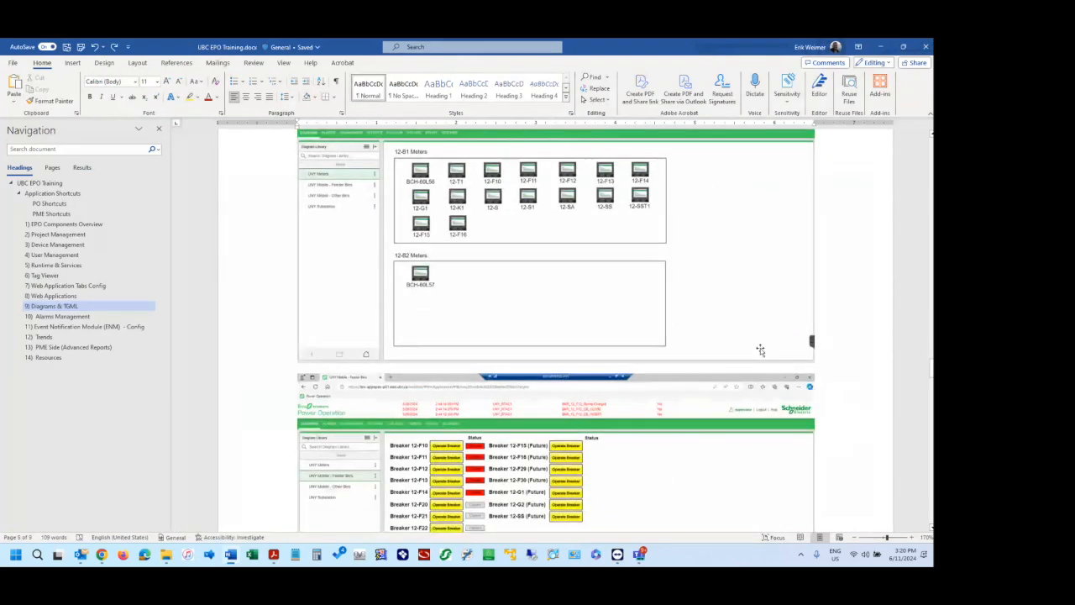
{"action": "scroll", "coordinate": [823, 355], "scroll_direction": "down", "scroll_amount": 5}
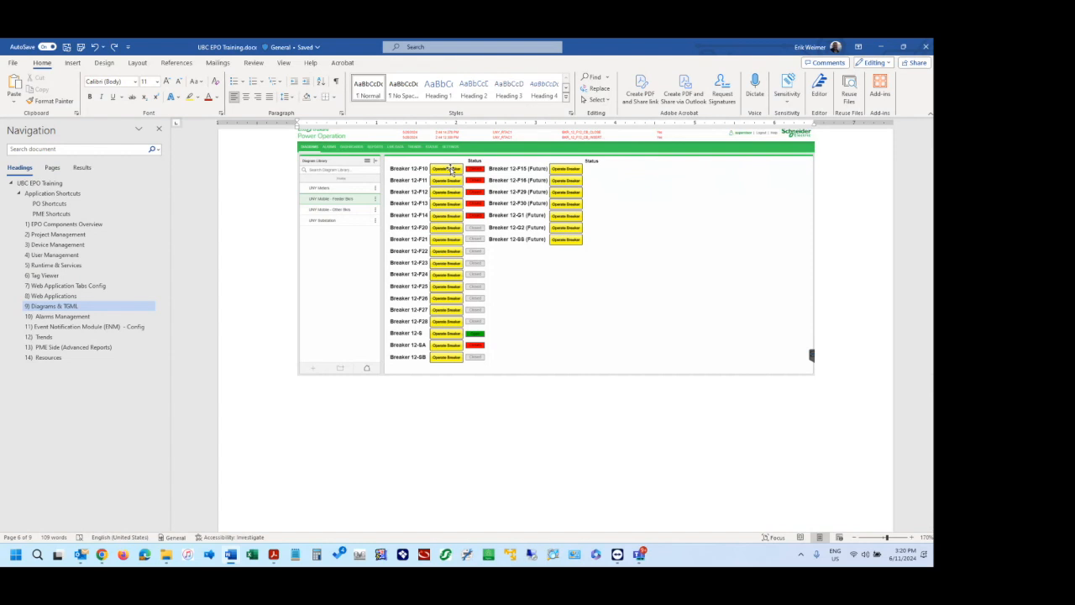
{"action": "scroll", "coordinate": [435, 351], "scroll_direction": "down", "scroll_amount": 5}
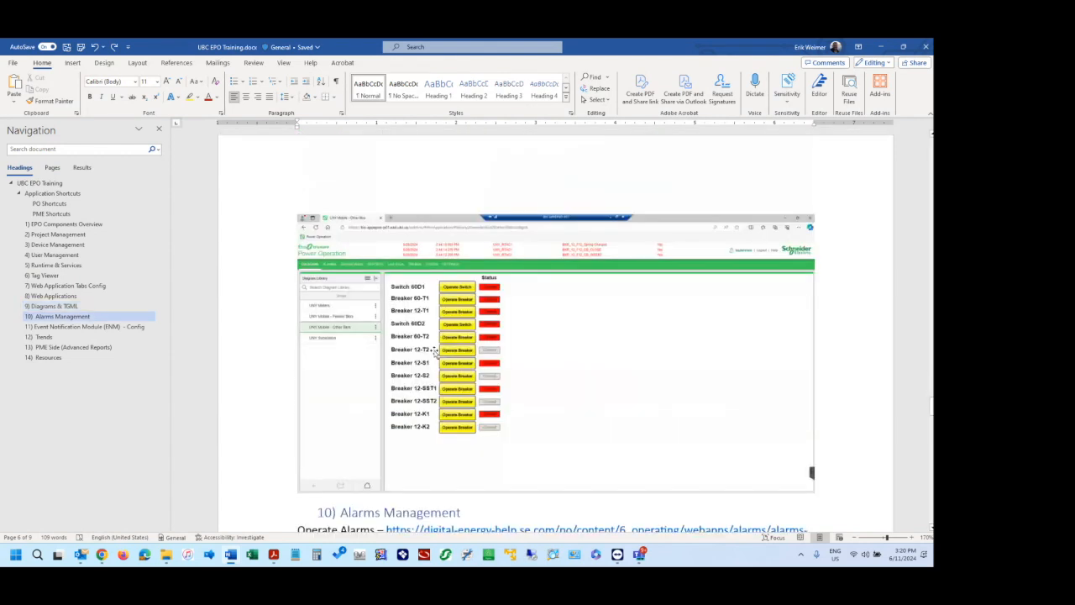
{"action": "scroll", "coordinate": [435, 351], "scroll_direction": "down", "scroll_amount": 7}
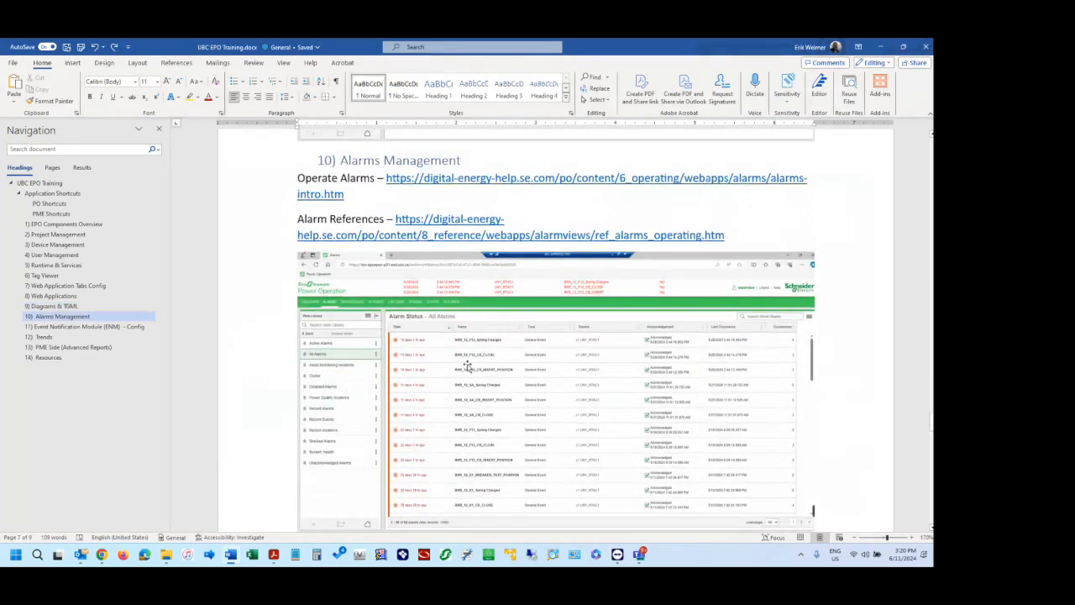
{"action": "scroll", "coordinate": [707, 398], "scroll_direction": "down", "scroll_amount": 2}
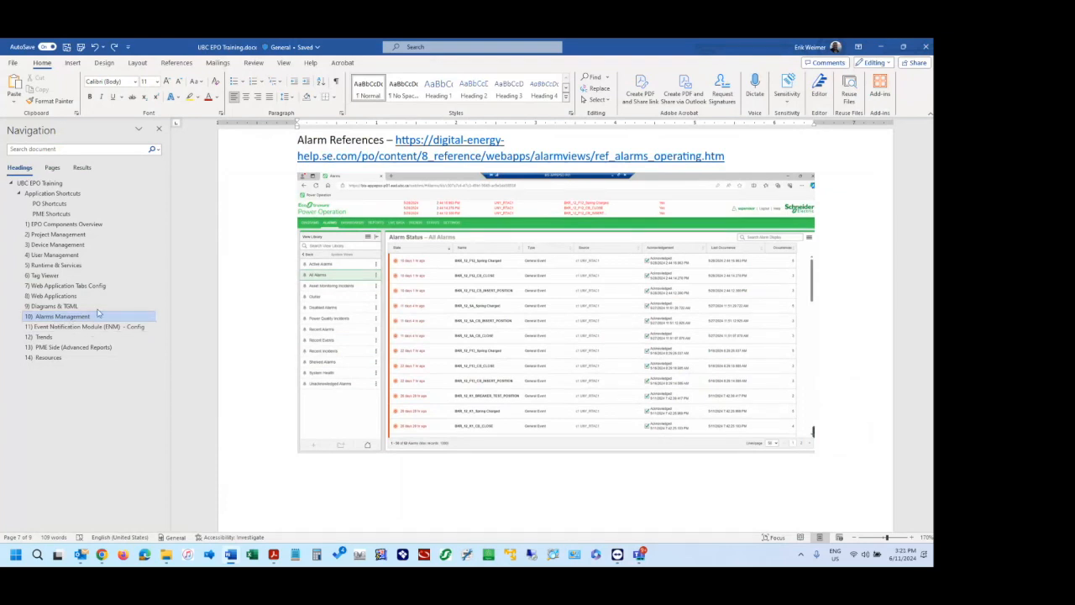
Copy the Operate Alarms help link under the Alarms Management heading.
{"action": "scroll", "coordinate": [320, 160], "scroll_direction": "up", "scroll_amount": 4}
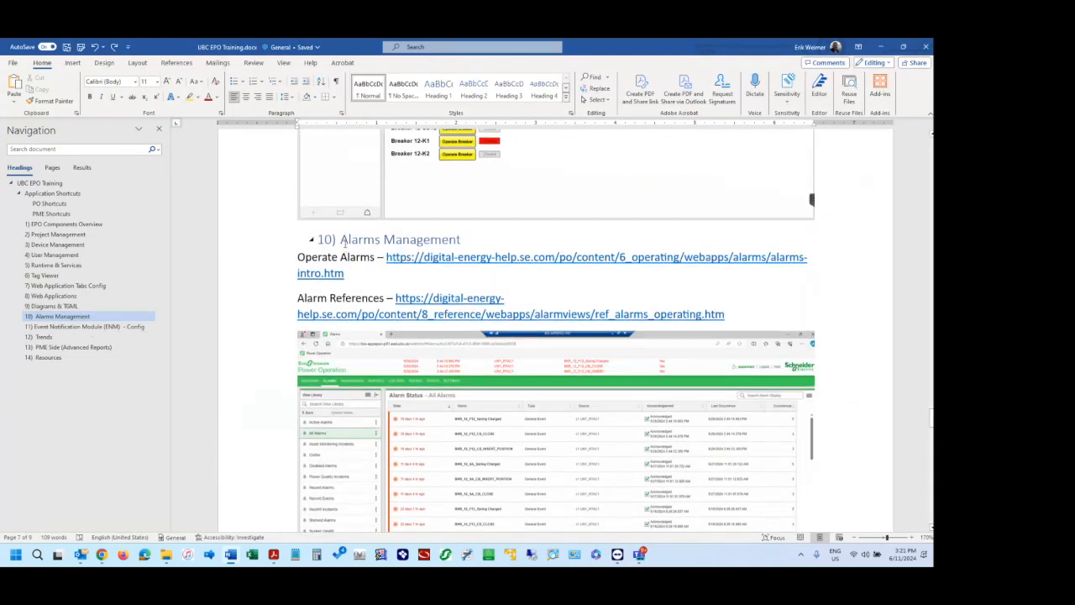
{"action": "left_click", "coordinate": [340, 240]}
{"action": "key", "text": "Left"}
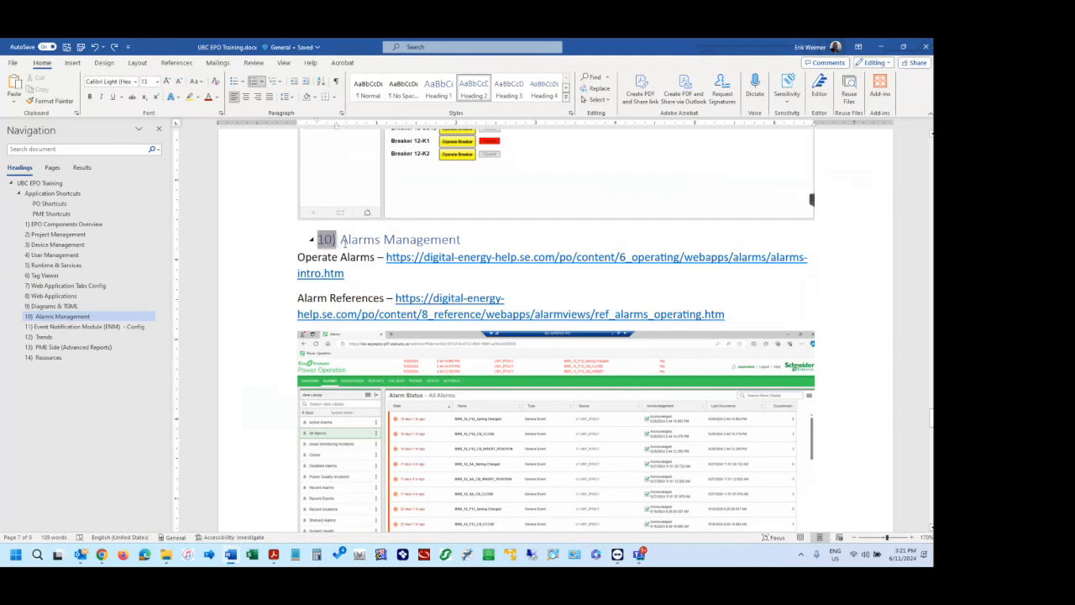
{"action": "key", "text": "Right"}
{"action": "left_click", "coordinate": [358, 269]}
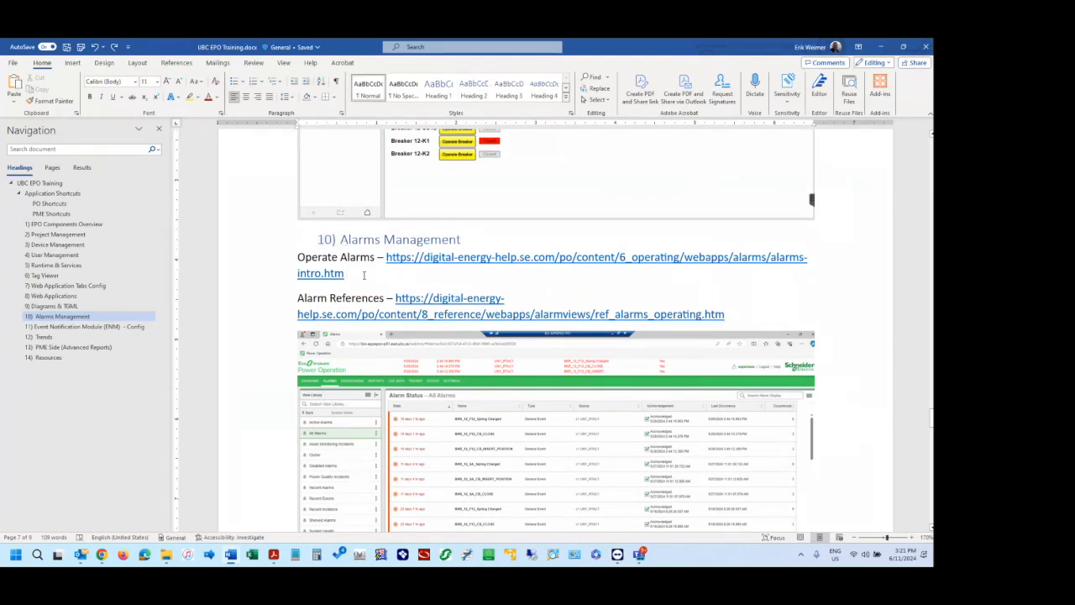
{"action": "left_click_drag", "start_coordinate": [364, 275], "coordinate": [388, 260]}
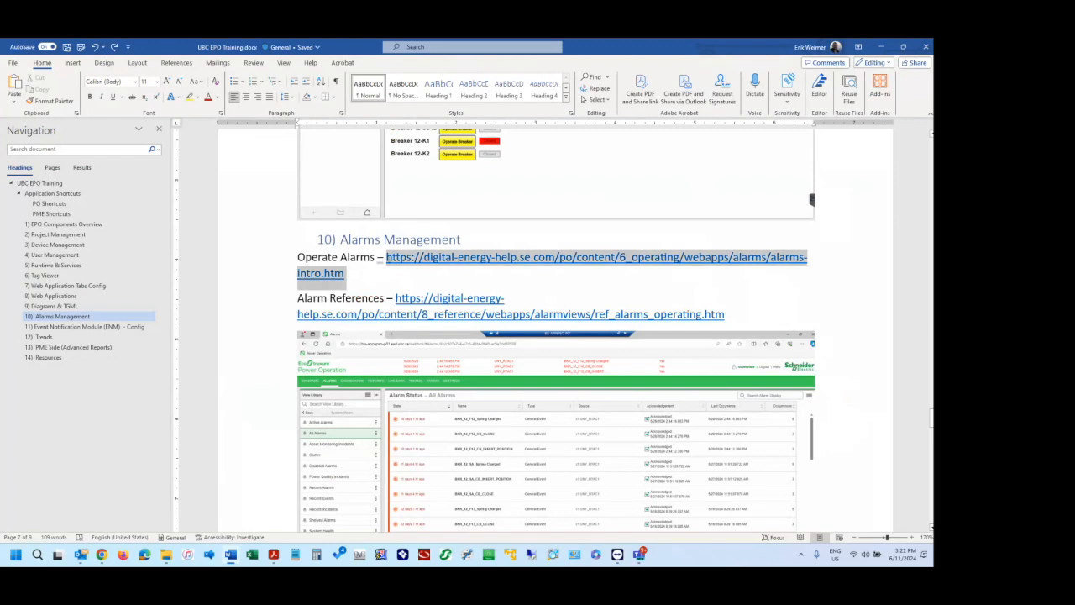
{"action": "left_click", "coordinate": [368, 276]}
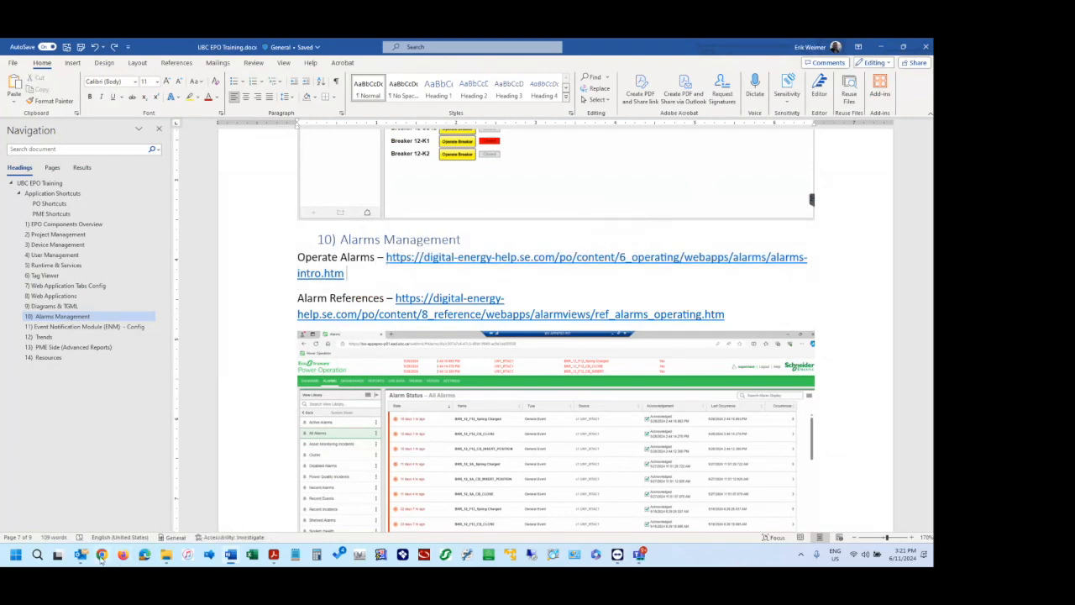
Switch to Chrome and load the copied Operate Alarms link in the tab showing the Assigning one-line colors help page.
{"action": "mouse_move", "coordinate": [101, 558]}
{"action": "left_click", "coordinate": [93, 504]}
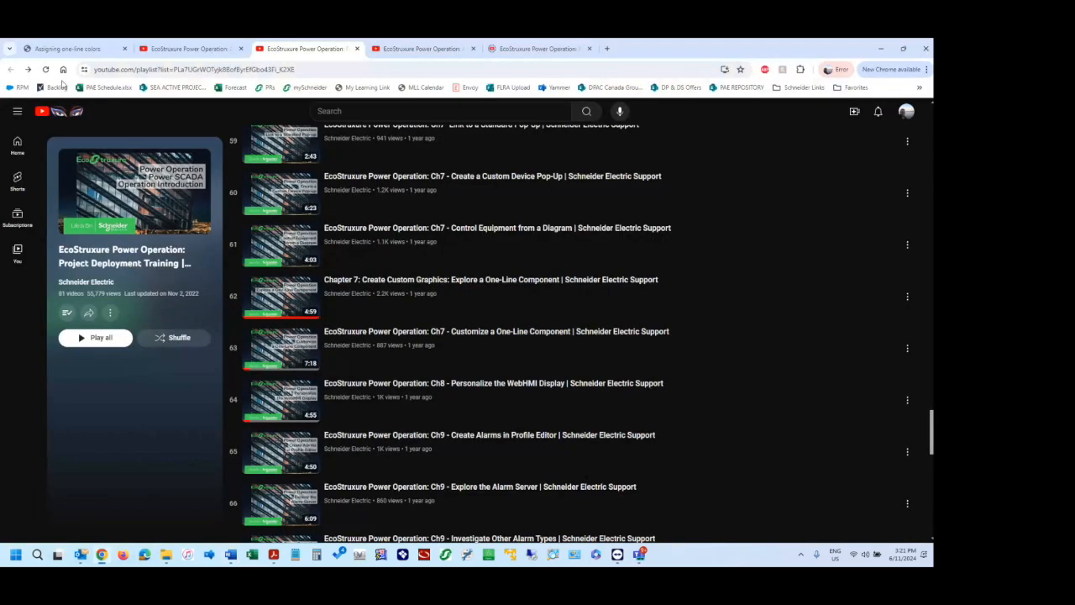
{"action": "left_click", "coordinate": [60, 48]}
{"action": "left_click", "coordinate": [164, 69]}
{"action": "type", "text": "digital-energy-helpse.com/po/content/6_operating/webapps/alarms/alarms-intro.htm"}
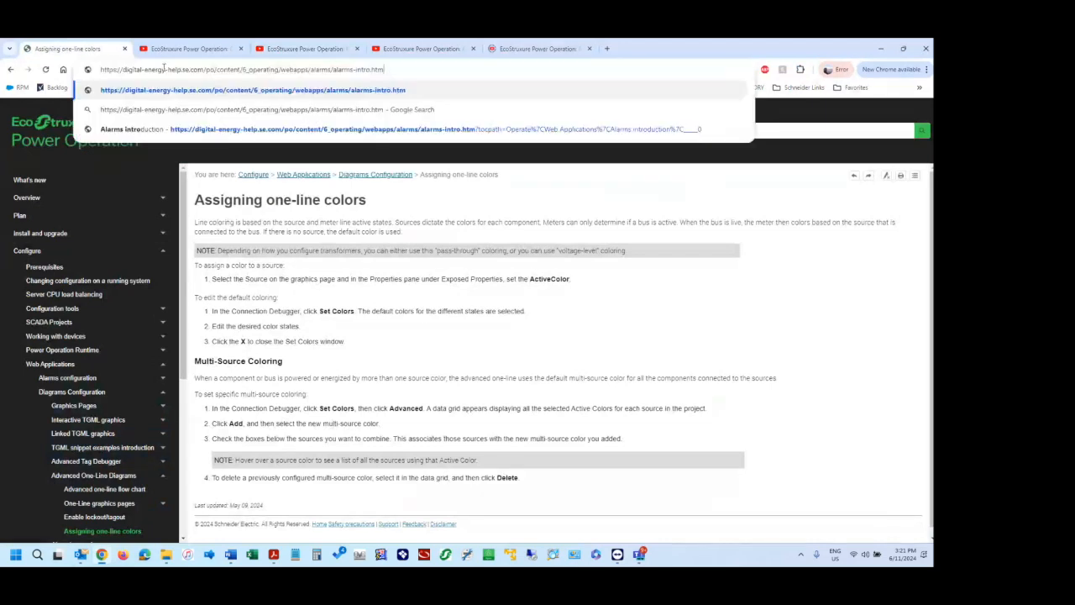
{"action": "key", "text": "Return"}
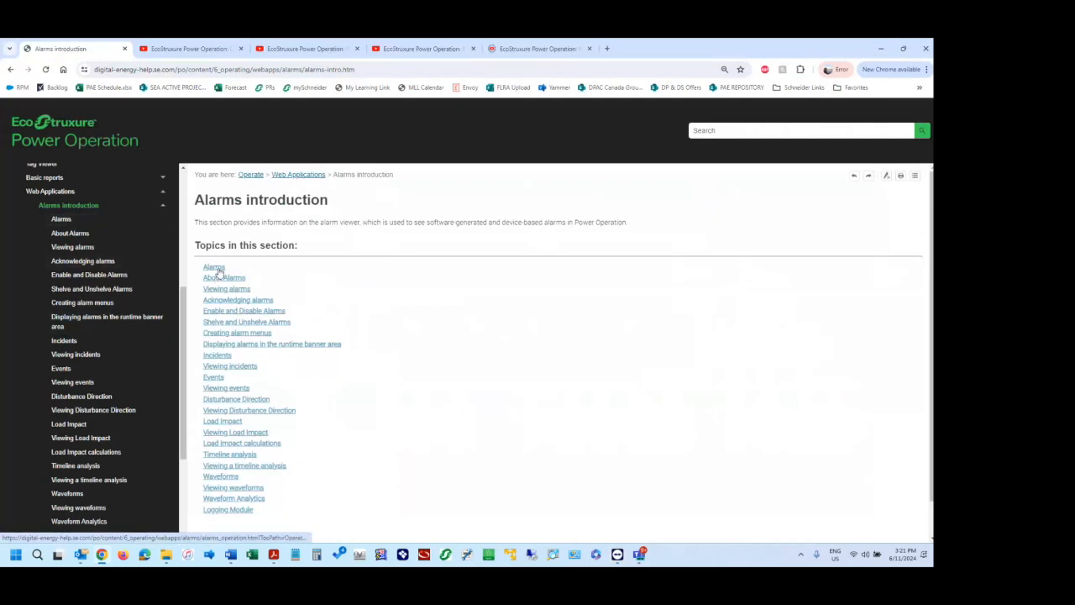
Open the Viewing alarms help topic and look through the alarm topics in the help contents.
{"action": "left_click", "coordinate": [234, 289]}
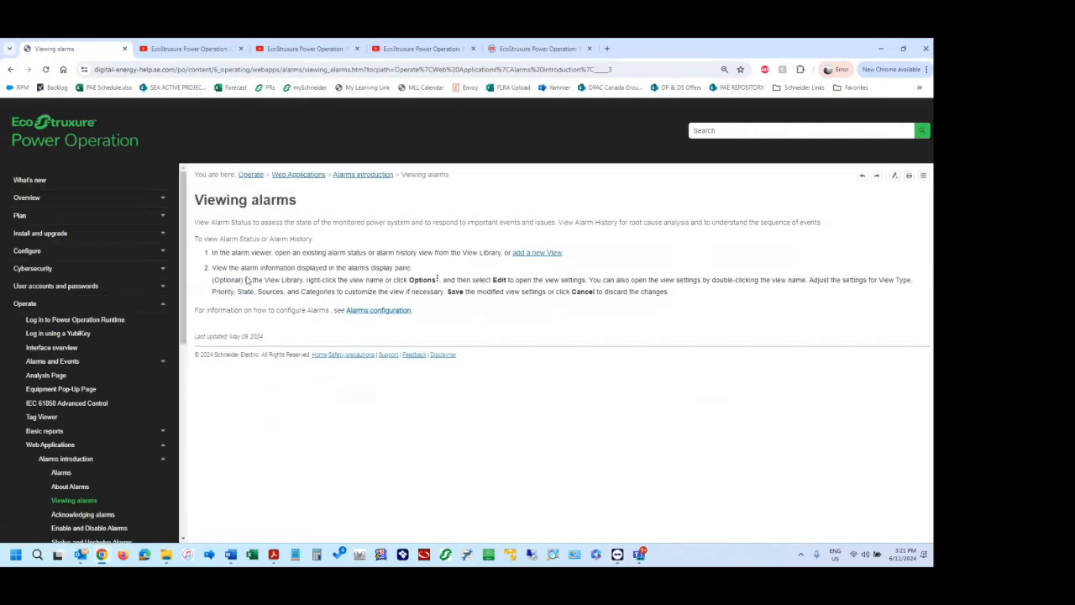
{"action": "scroll", "coordinate": [73, 398], "scroll_direction": "down", "scroll_amount": 1}
{"action": "scroll", "coordinate": [75, 386], "scroll_direction": "down", "scroll_amount": 1}
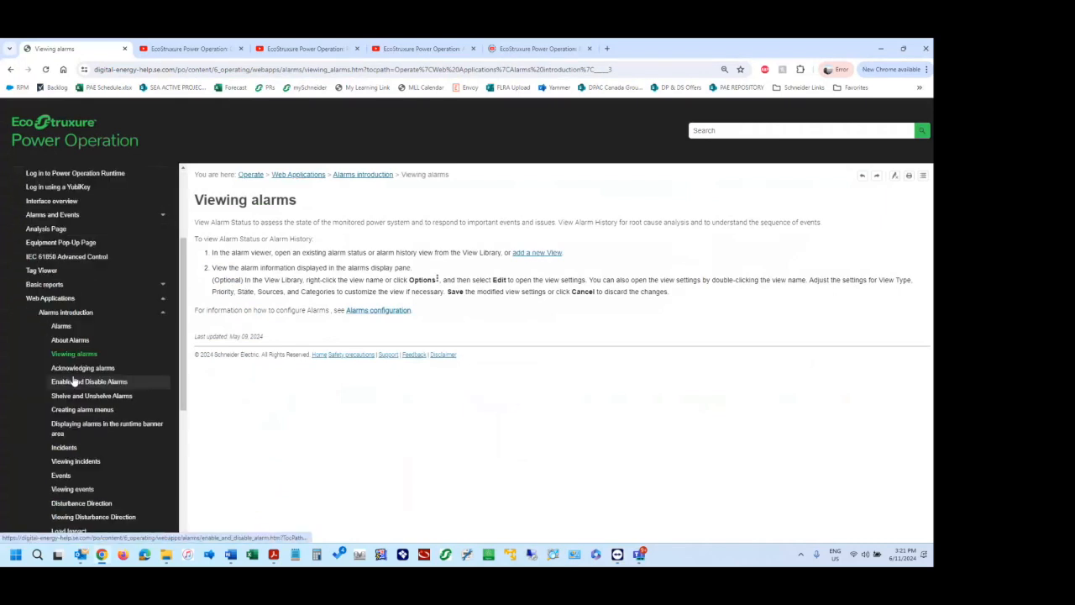
Open the Acknowledging alarms help topic and read the steps for acknowledging through an alarm status view.
{"action": "scroll", "coordinate": [84, 319], "scroll_direction": "up", "scroll_amount": 2}
{"action": "scroll", "coordinate": [75, 353], "scroll_direction": "down", "scroll_amount": 2}
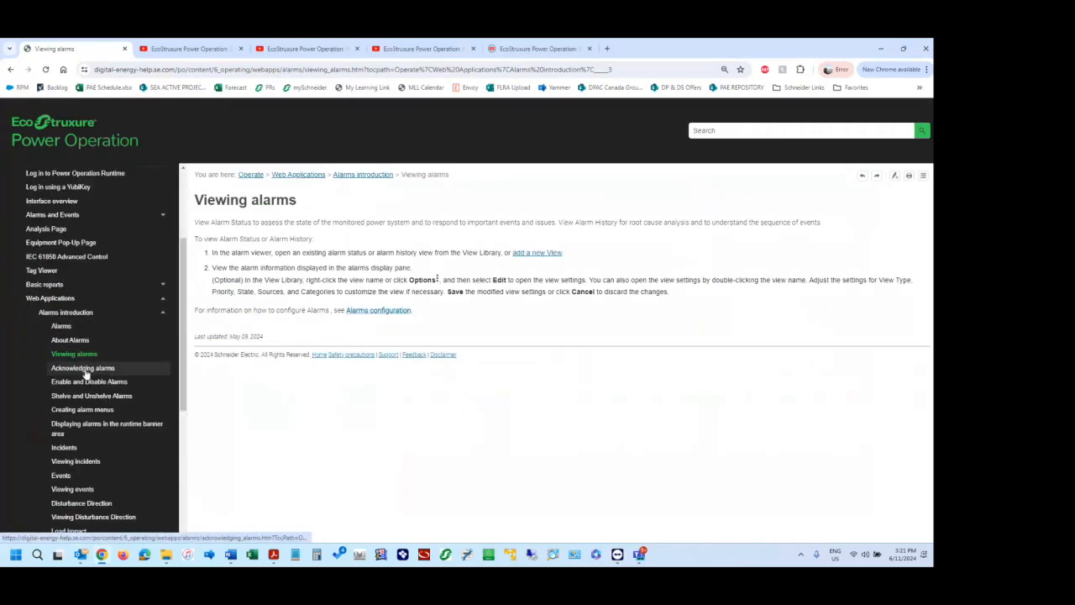
{"action": "left_click", "coordinate": [88, 375]}
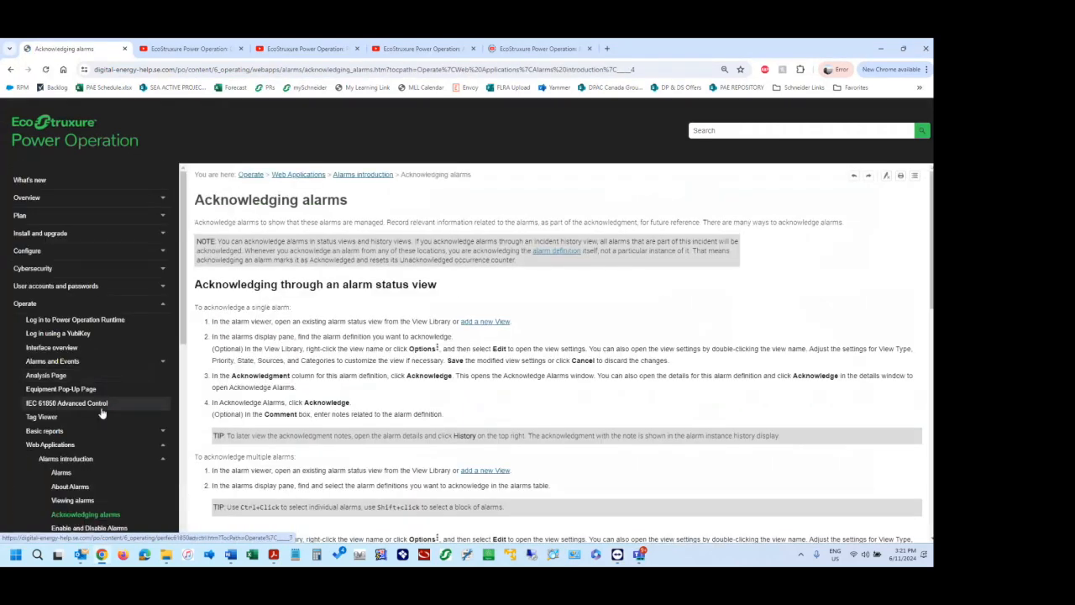
{"action": "scroll", "coordinate": [75, 431], "scroll_direction": "down", "scroll_amount": 2}
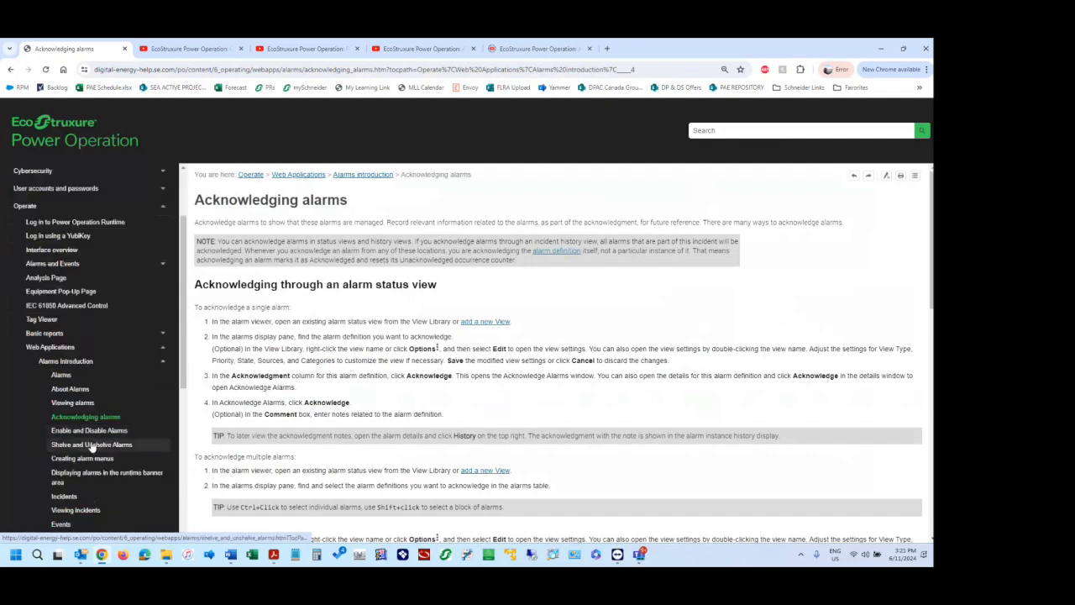
{"action": "left_click", "coordinate": [249, 285]}
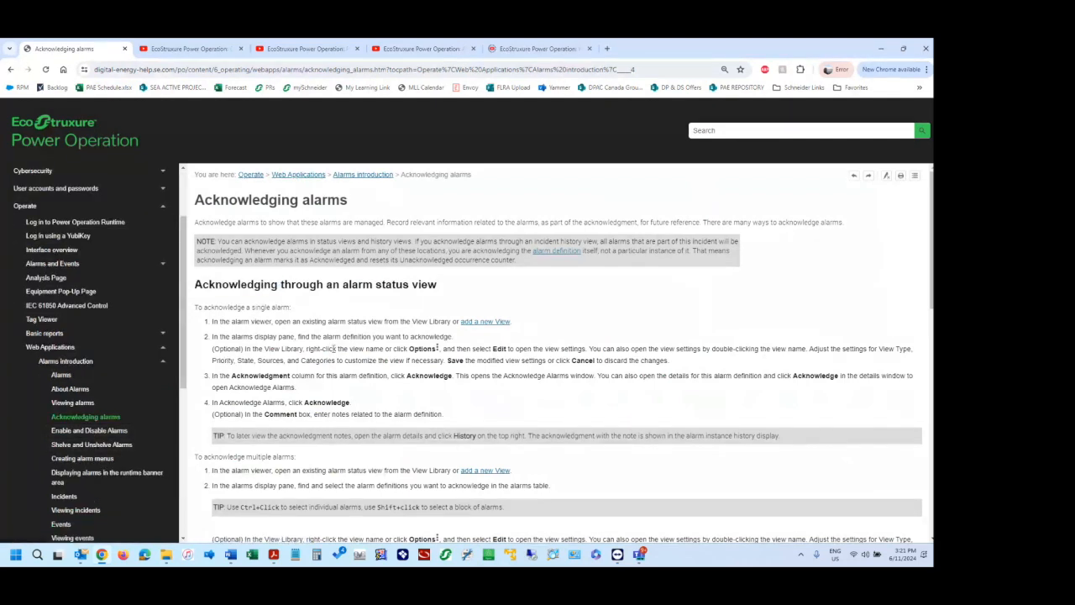
{"action": "scroll", "coordinate": [327, 373], "scroll_direction": "down", "scroll_amount": 1}
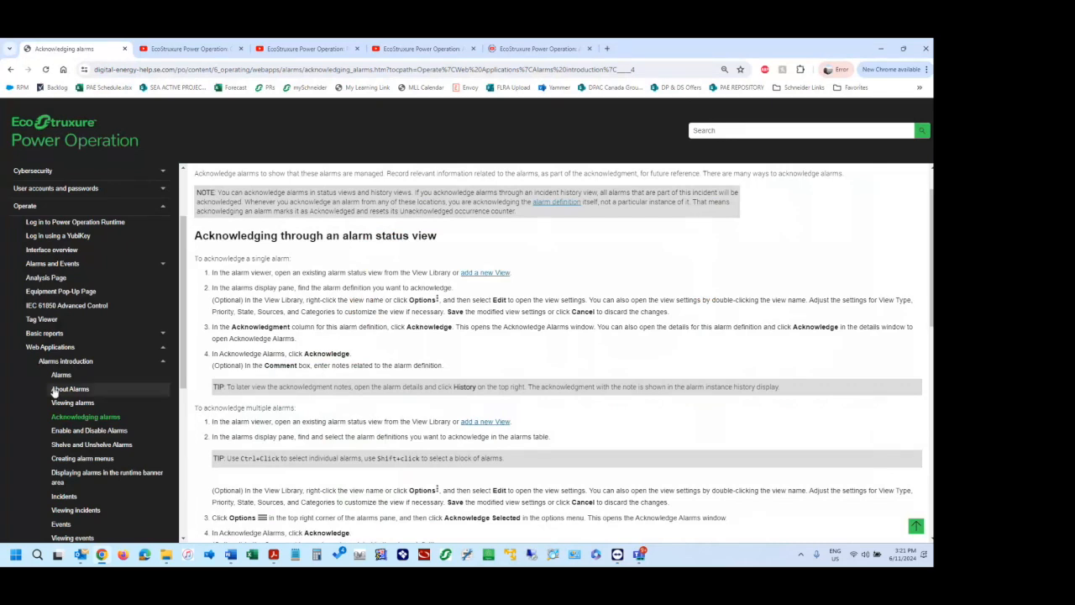
Open the Shelve and Unshelve Alarms help topic and read its shelving and unshelving instructions.
{"action": "left_click", "coordinate": [86, 446]}
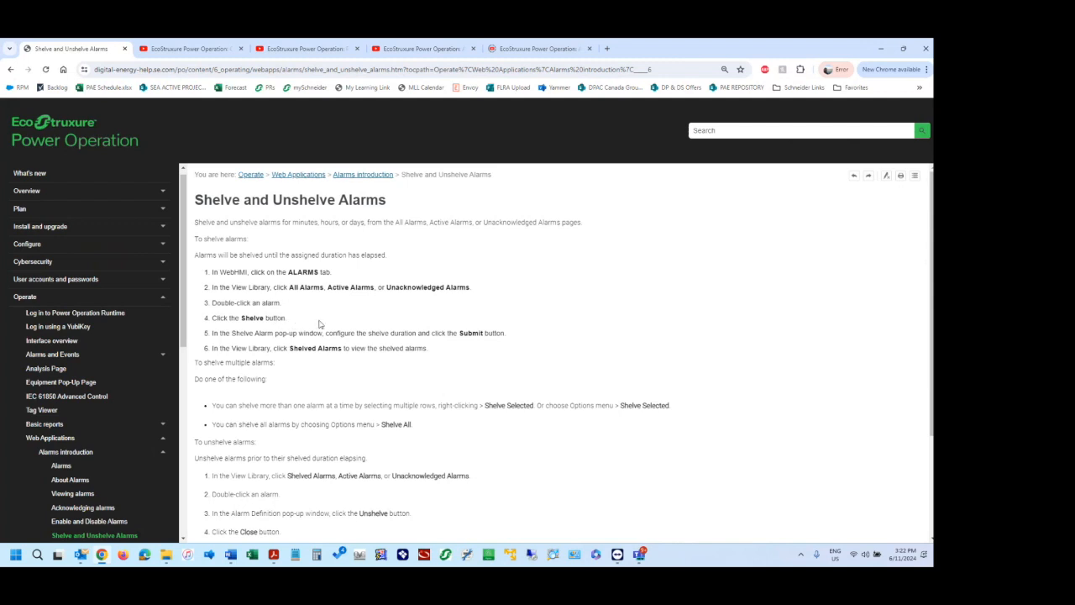
{"action": "scroll", "coordinate": [319, 324], "scroll_direction": "down", "scroll_amount": 3}
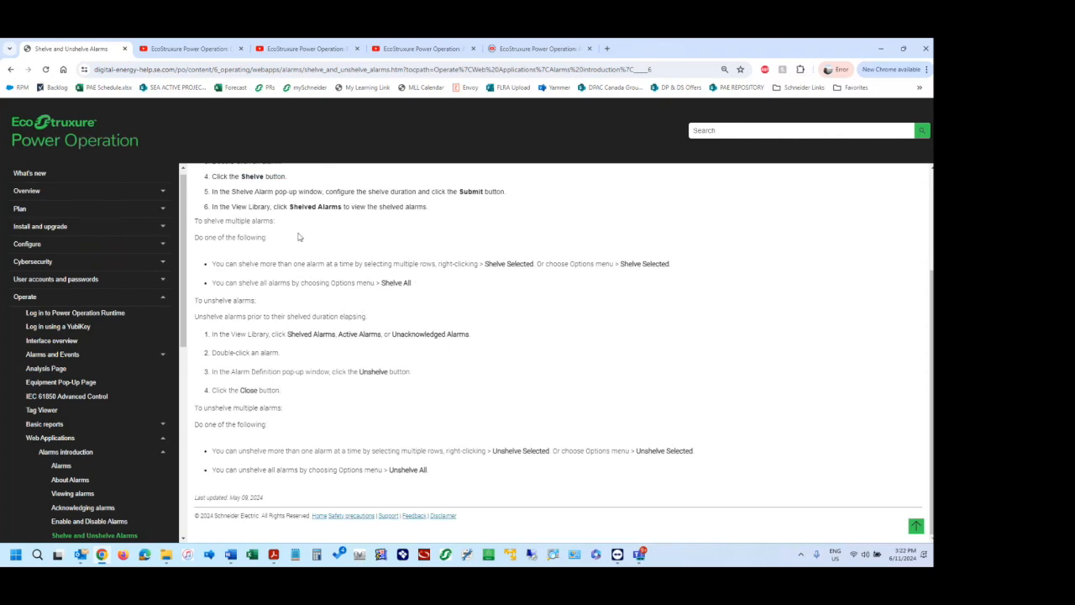
{"action": "scroll", "coordinate": [207, 378], "scroll_direction": "up", "scroll_amount": 3}
{"action": "scroll", "coordinate": [93, 445], "scroll_direction": "down", "scroll_amount": 3}
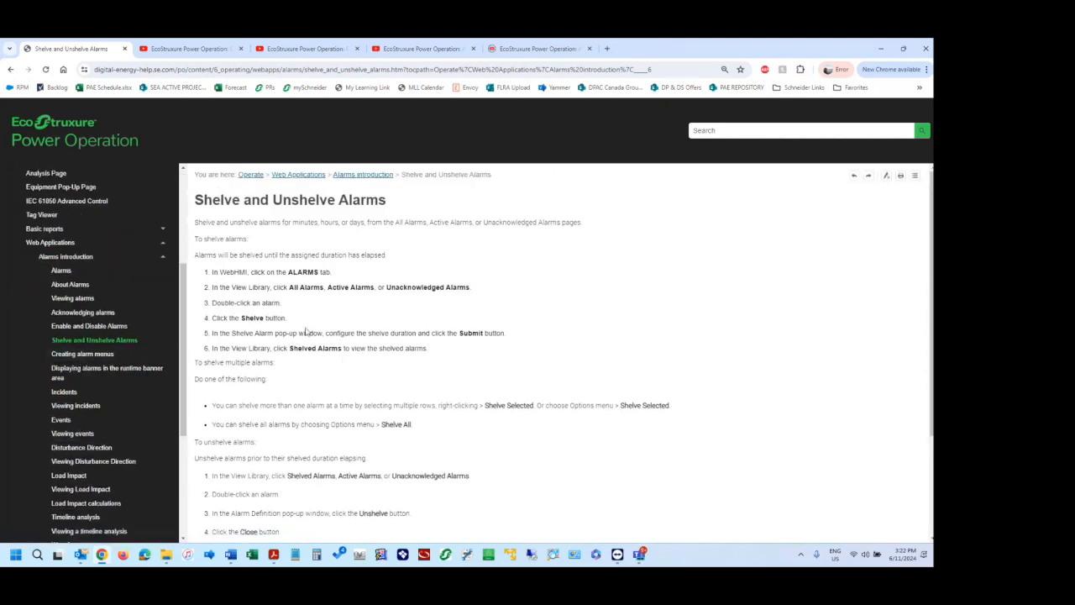
Switch to the TeamViewer remote session and open the alarms page of the Power Operation web application in its browser.
{"action": "left_click", "coordinate": [618, 555]}
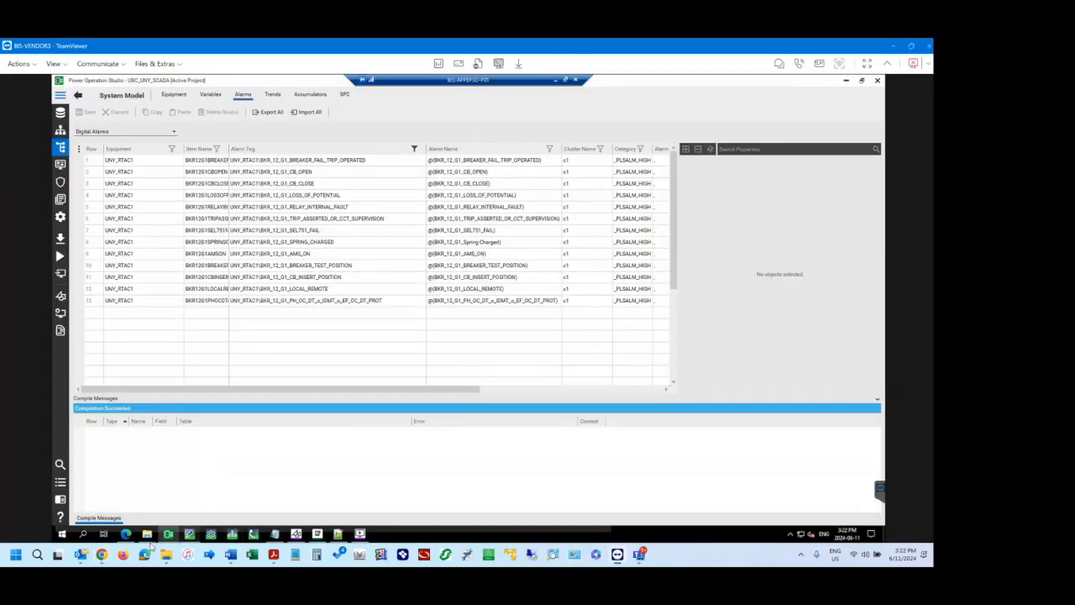
{"action": "left_click", "coordinate": [126, 535]}
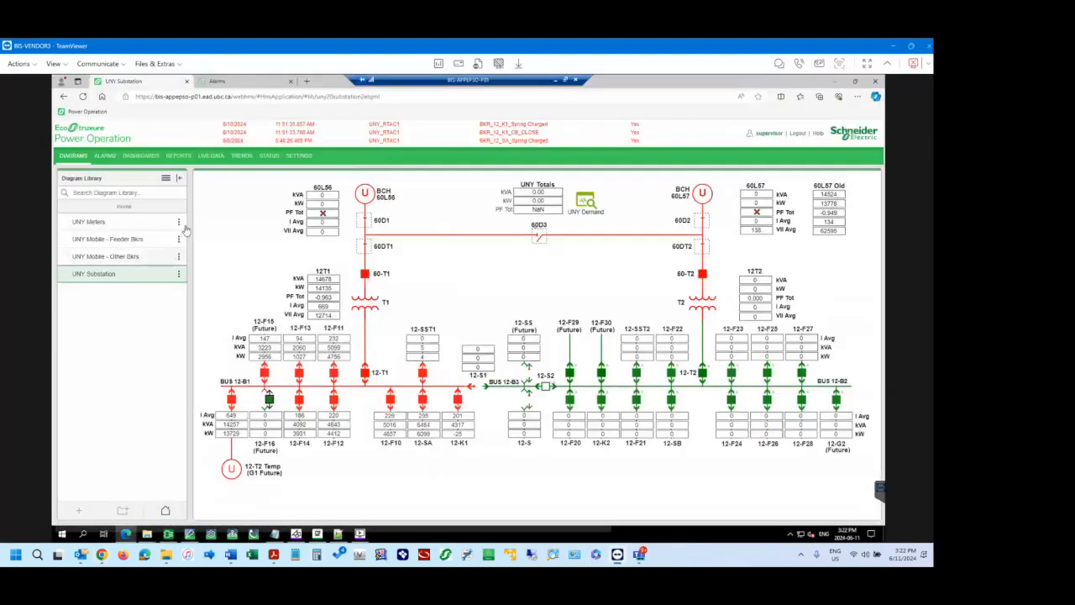
{"action": "left_click", "coordinate": [102, 156]}
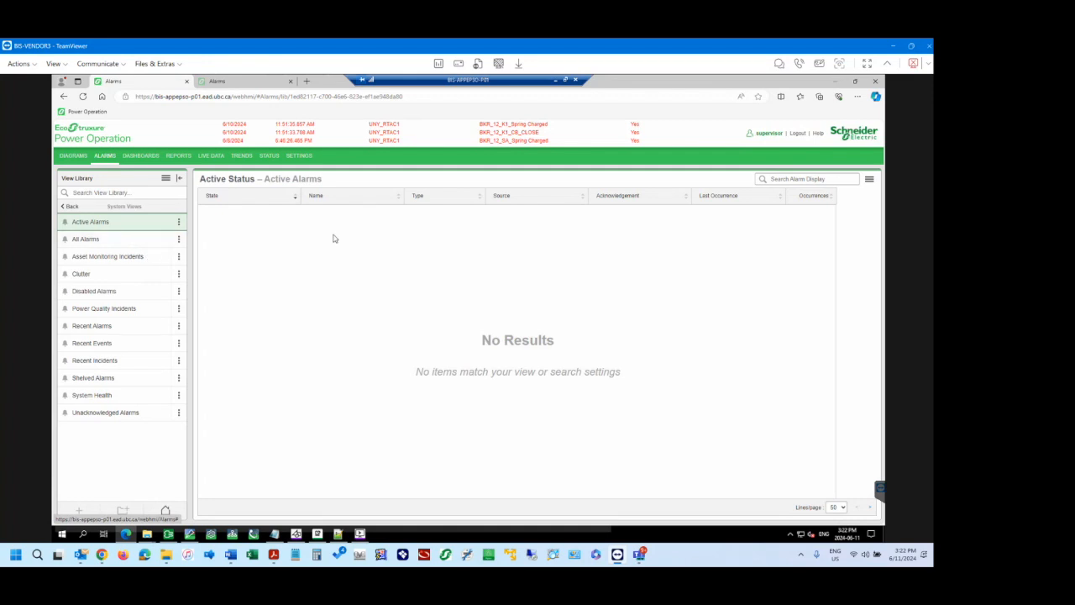
Inspect the default-item options of the Active Alarms view and close them without saving.
{"action": "left_click", "coordinate": [179, 224]}
{"action": "left_click", "coordinate": [197, 350]}
{"action": "left_click", "coordinate": [178, 222]}
{"action": "left_click", "coordinate": [208, 345]}
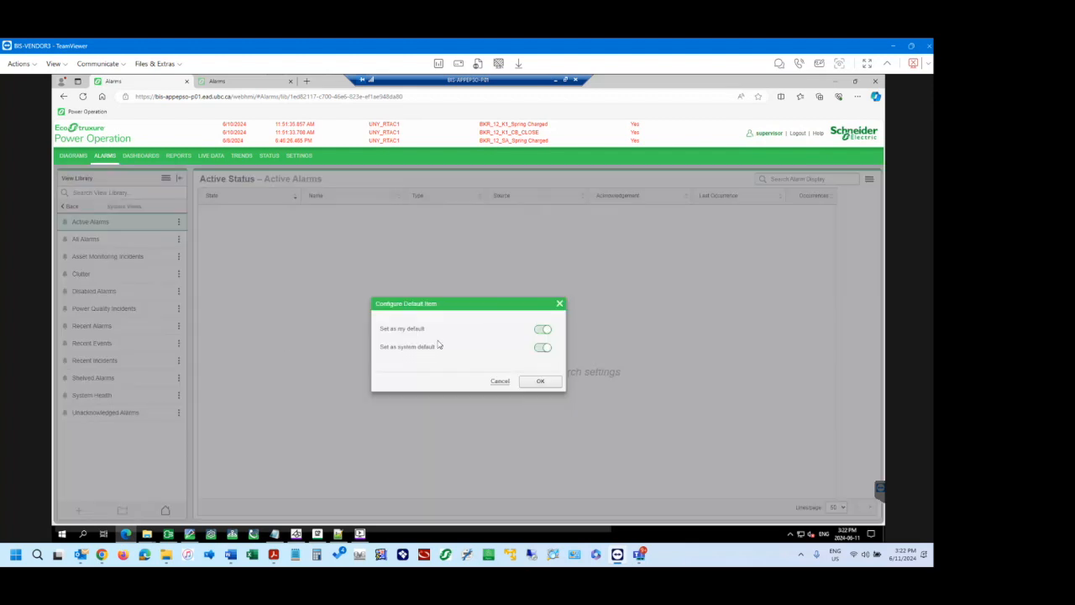
{"action": "left_click", "coordinate": [499, 382]}
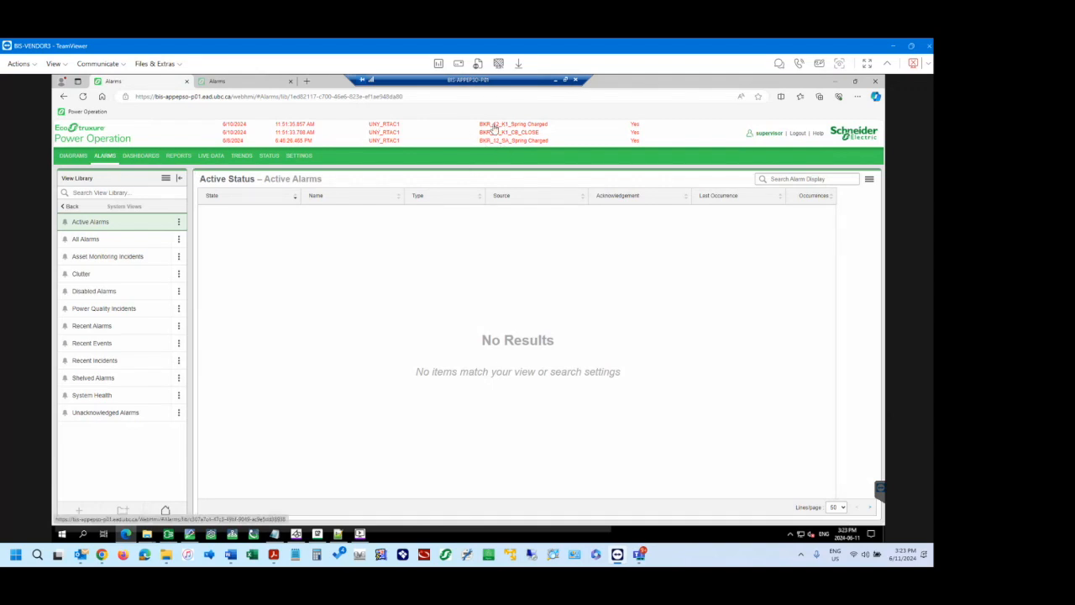
Look over the All Alarms view and examine the alarm state options in the Active Alarms view settings.
{"action": "left_click", "coordinate": [91, 241]}
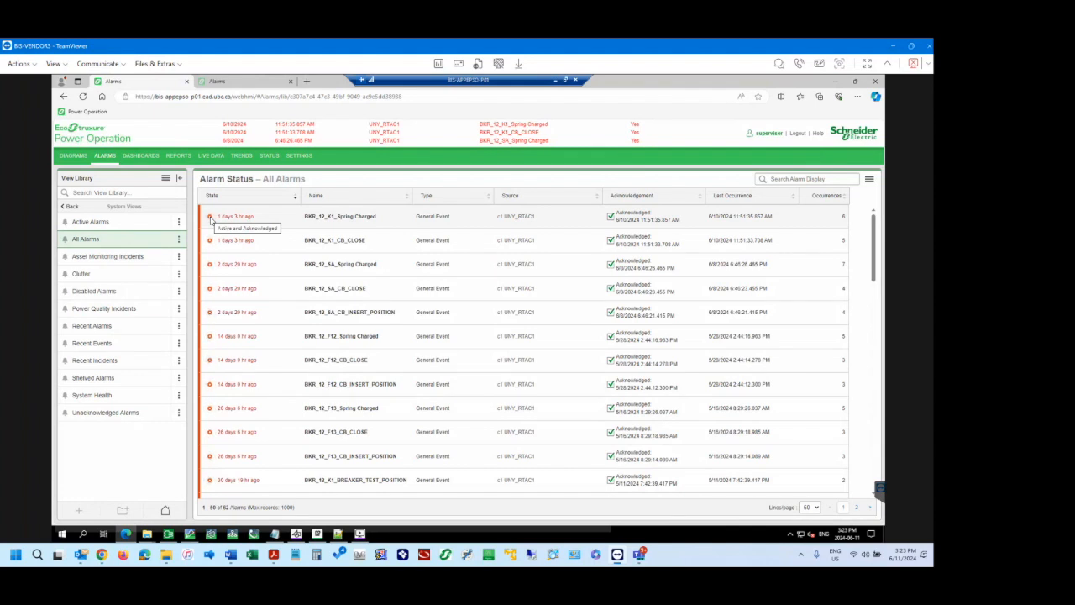
{"action": "left_click", "coordinate": [136, 224]}
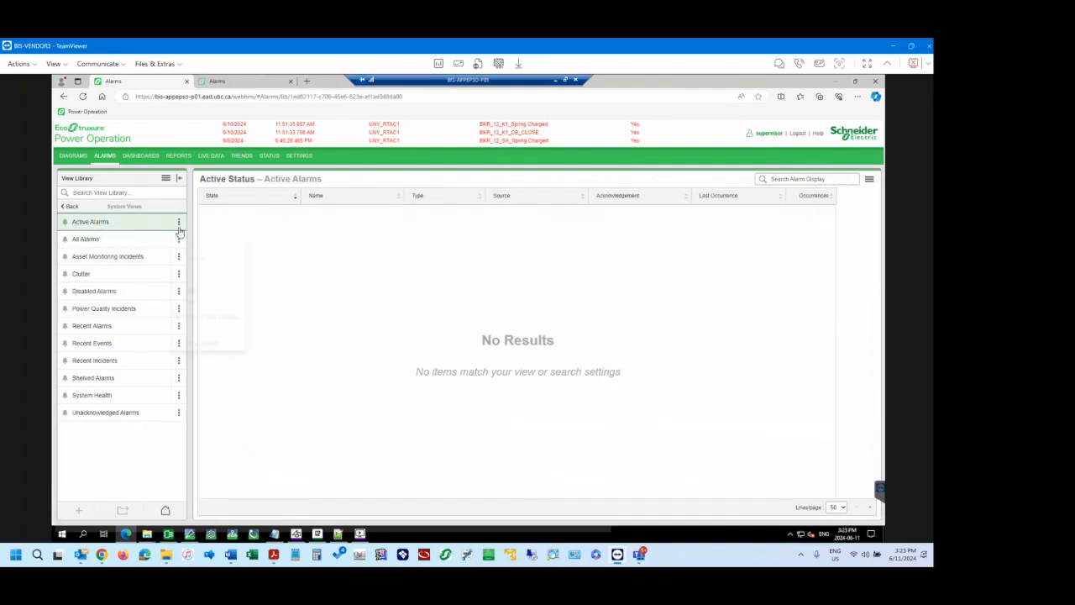
{"action": "left_click", "coordinate": [179, 223]}
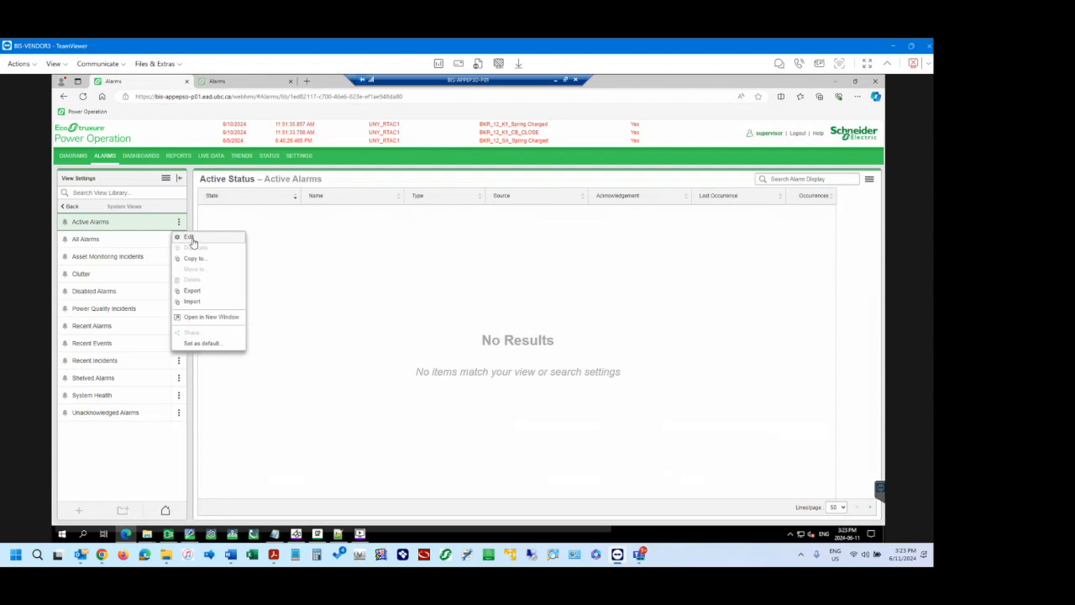
{"action": "left_click", "coordinate": [189, 238]}
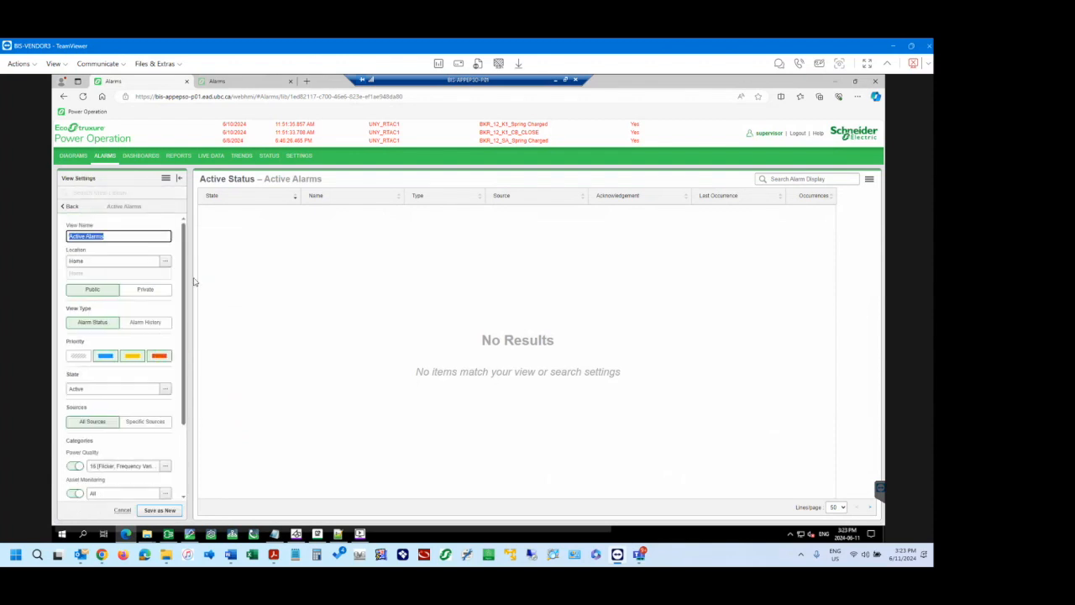
{"action": "left_click", "coordinate": [166, 391]}
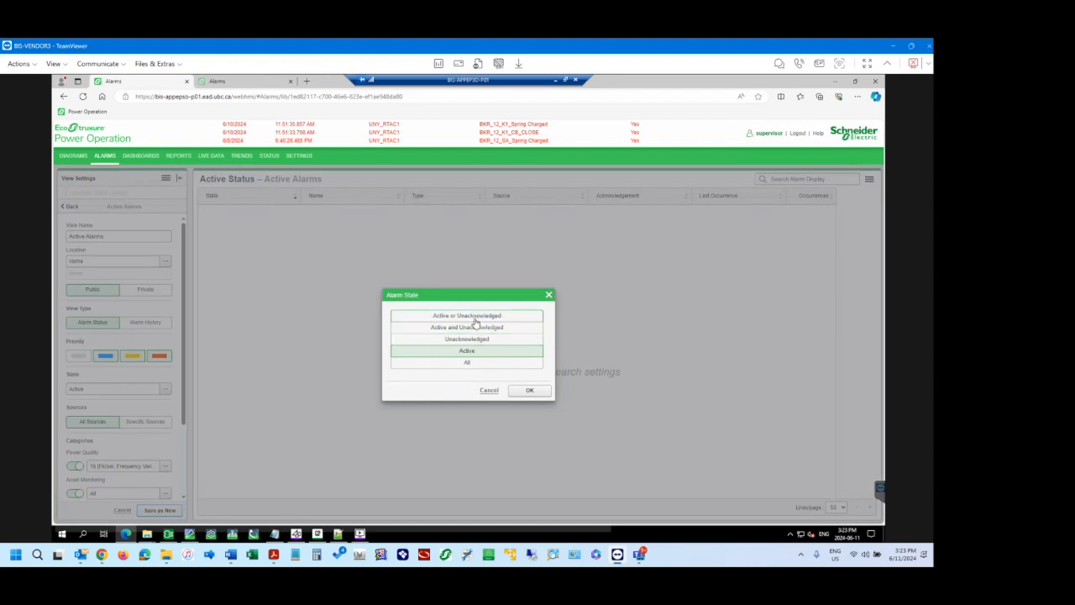
{"action": "left_click", "coordinate": [488, 390]}
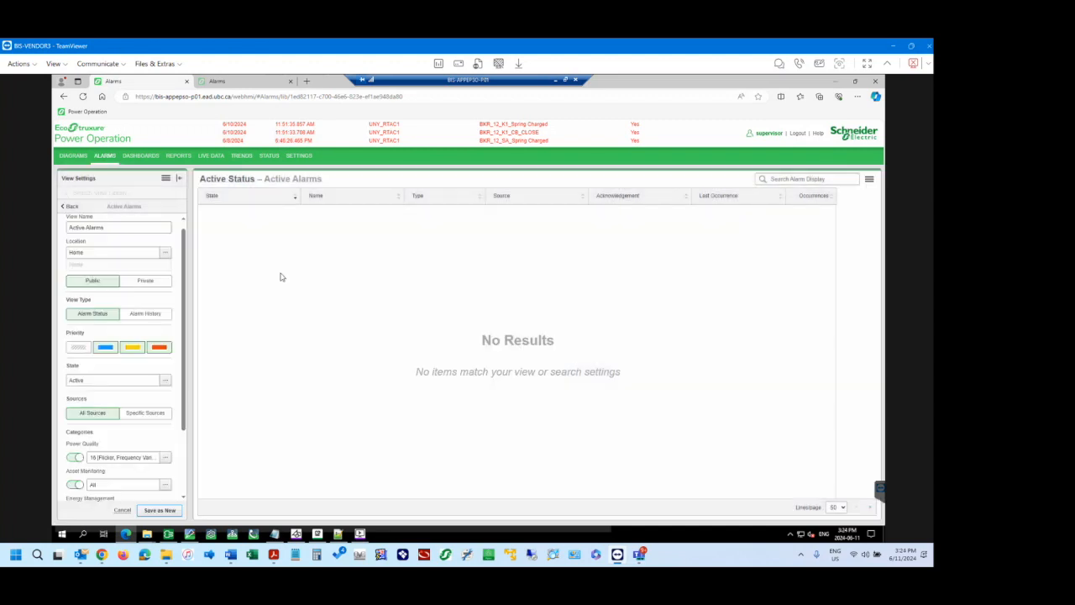
{"action": "left_click", "coordinate": [73, 208]}
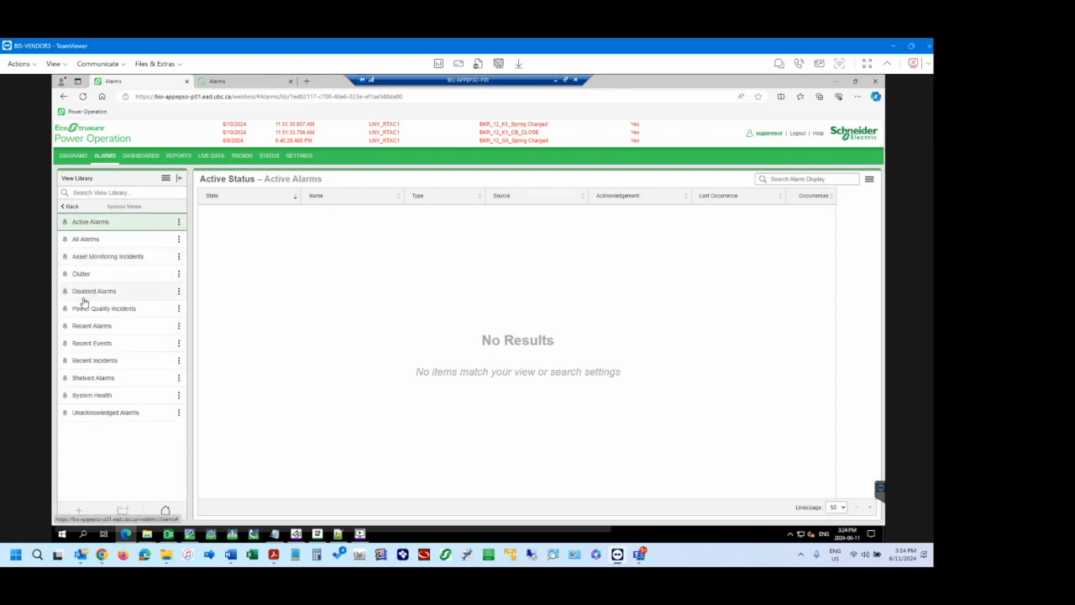
Open the alarm list from the web page's alarm banner, then switch to the Power Operation runtime window and display its Alarm Log.
{"action": "left_click", "coordinate": [388, 128]}
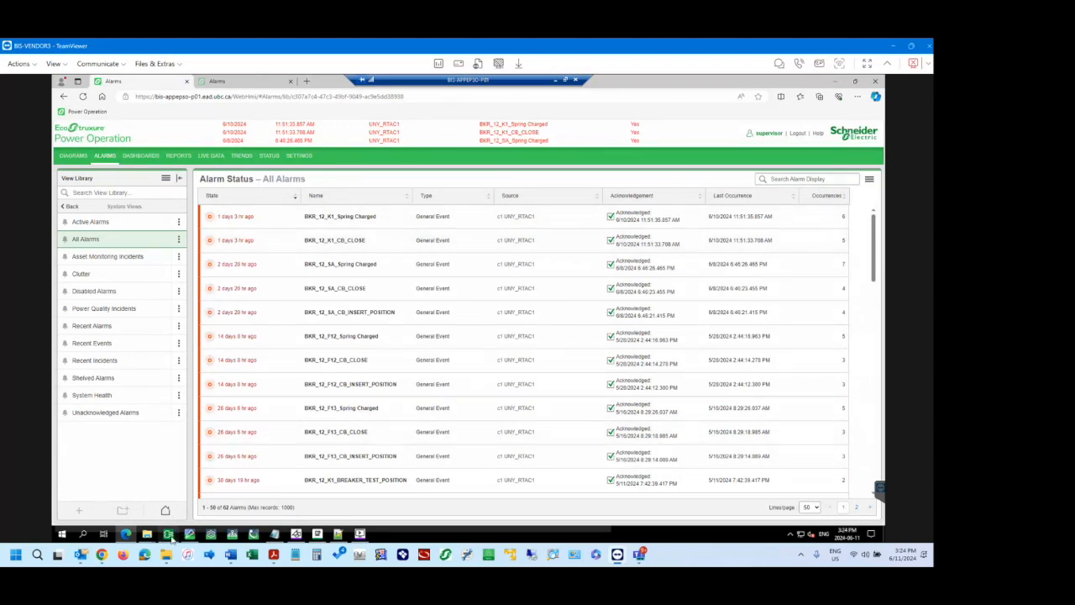
{"action": "left_click", "coordinate": [360, 534]}
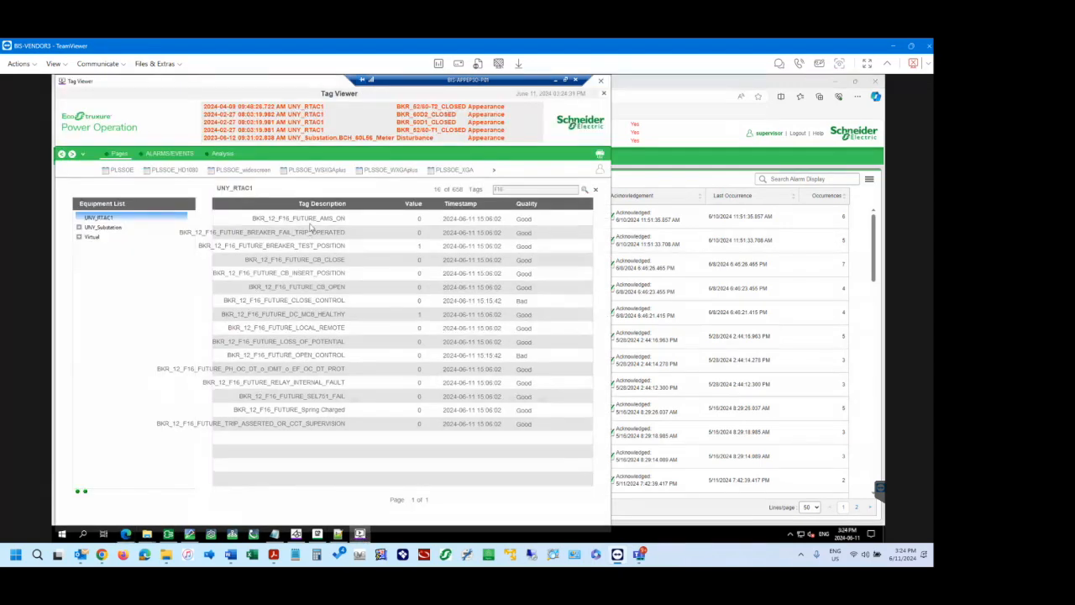
{"action": "left_click", "coordinate": [166, 155]}
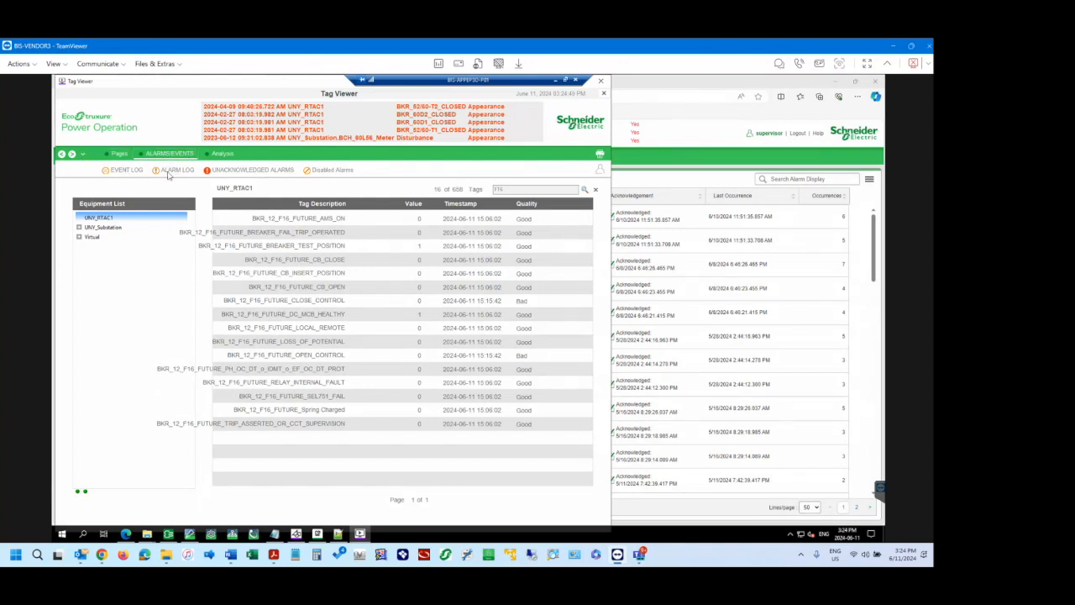
{"action": "left_click", "coordinate": [175, 170]}
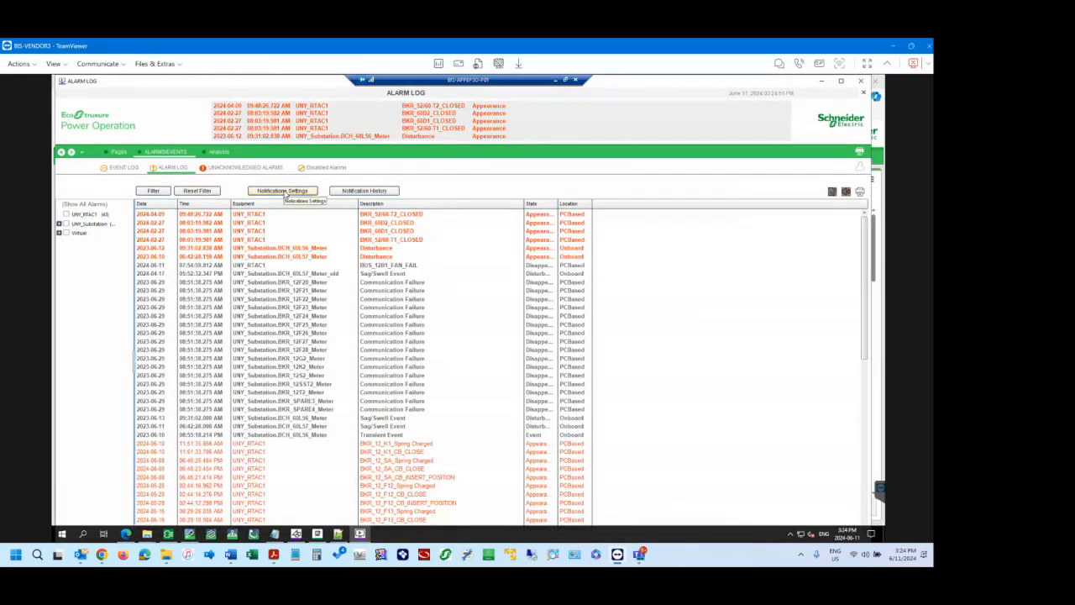
Try to open the notification settings from the Alarm Log and log in to the runtime as supervisor with the account password.
{"action": "left_click", "coordinate": [283, 192]}
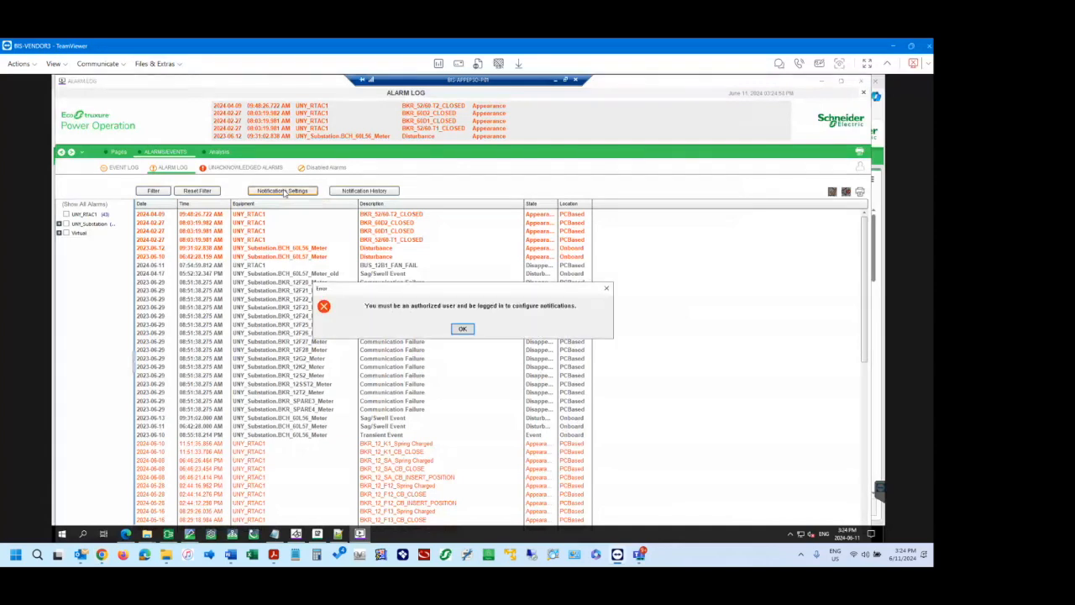
{"action": "left_click", "coordinate": [464, 327]}
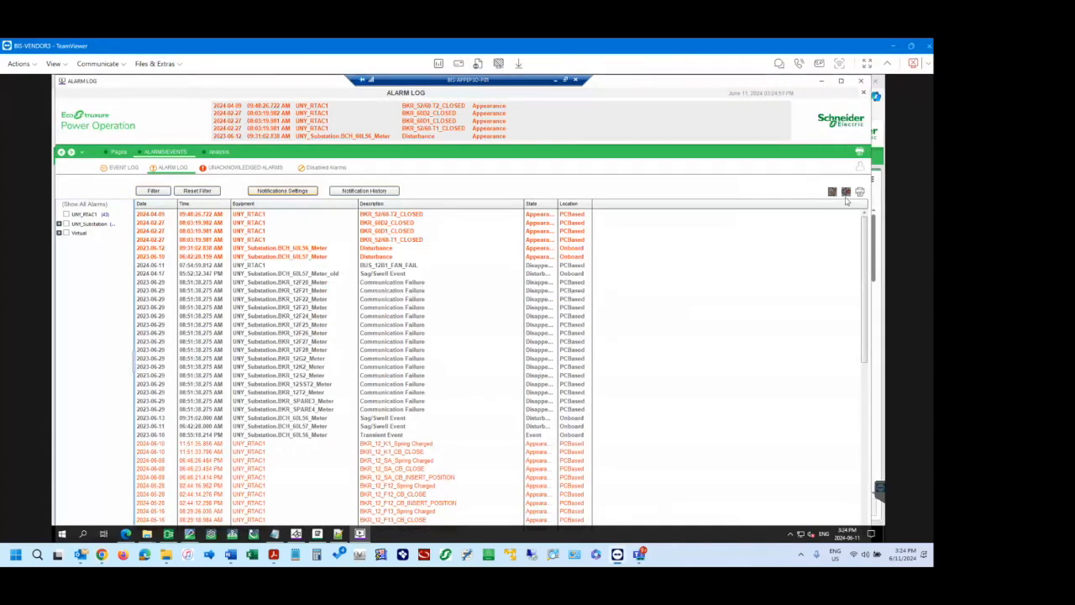
{"action": "left_click", "coordinate": [276, 191]}
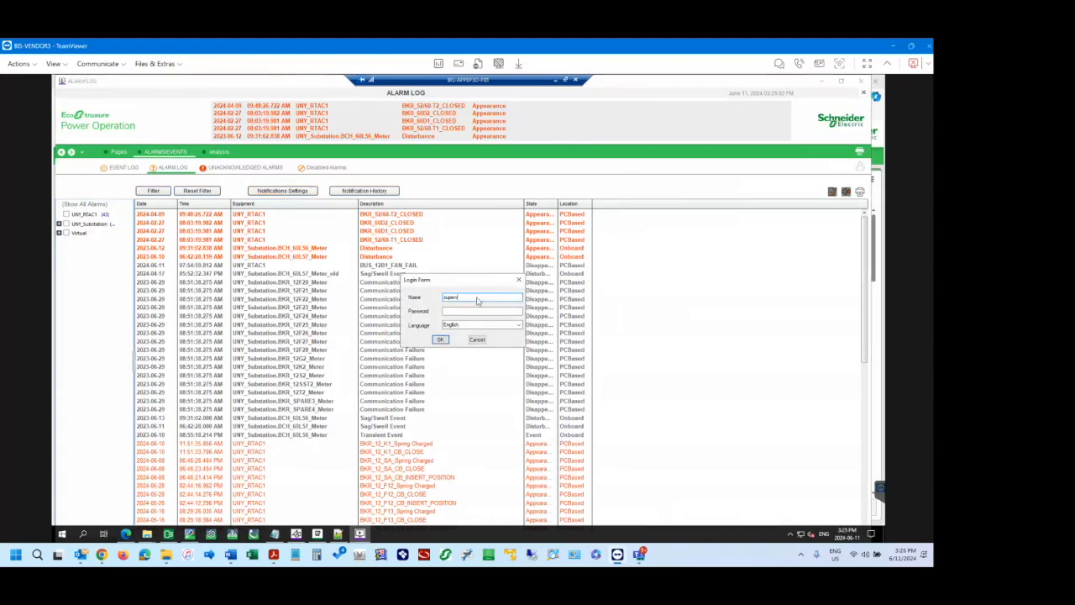
{"action": "type", "text": "supervisor"}
{"action": "key", "text": "Tab"}
{"action": "key", "text": "Return"}
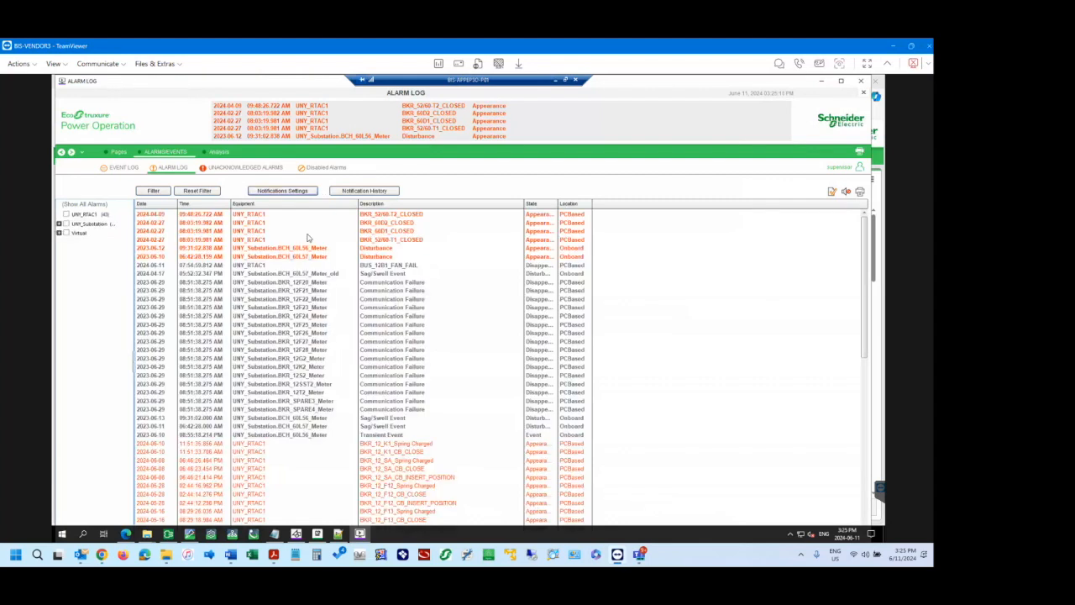
Open the Notification Settings window and move it clear of the alarm list's left-hand columns.
{"action": "left_click", "coordinate": [290, 193]}
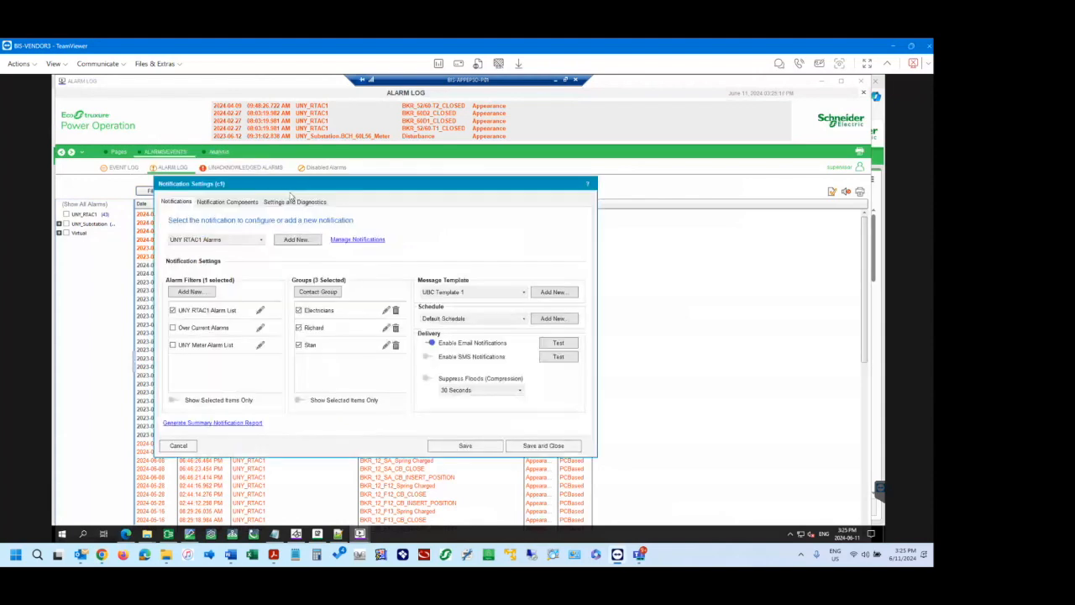
{"action": "left_click_drag", "start_coordinate": [329, 192], "coordinate": [424, 160]}
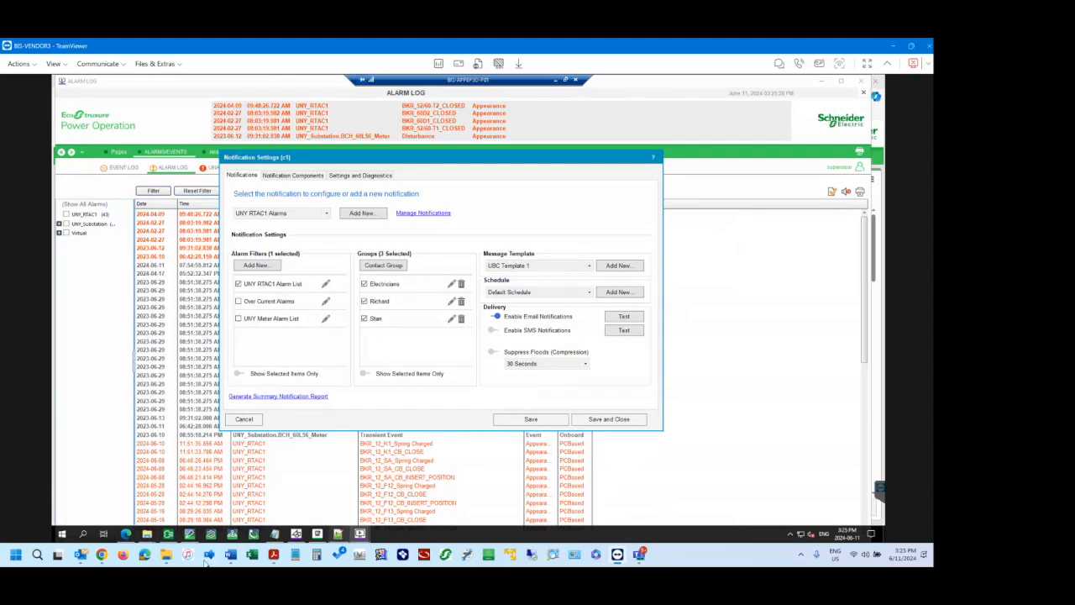
Switch to Chrome to skim the Shelve and Unshelve Alarms help, then to Word to view the Event Notification Module (ENM) - Config section.
{"action": "left_click", "coordinate": [101, 554]}
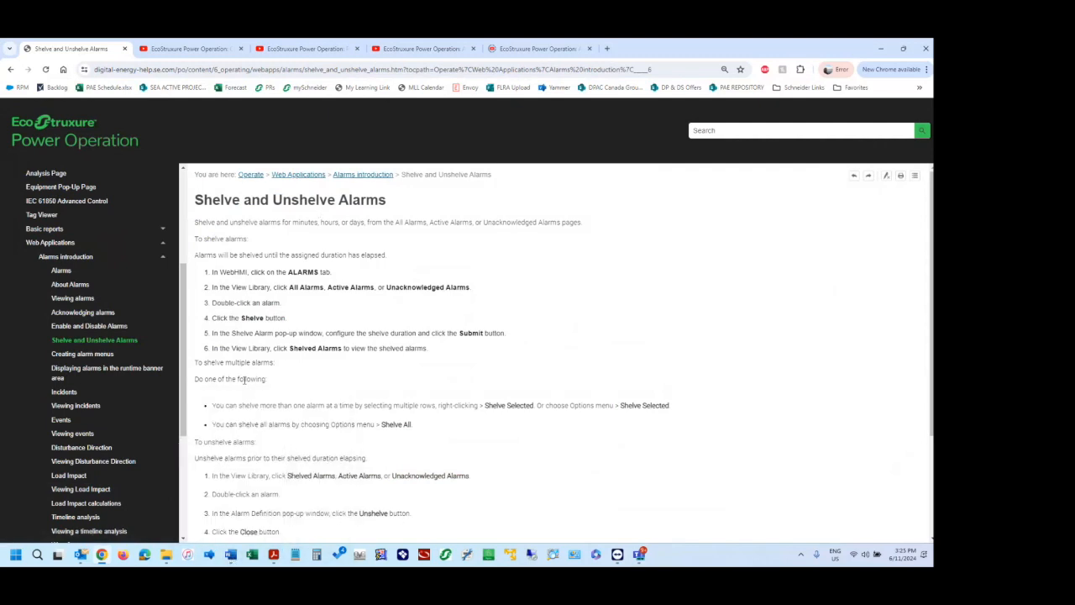
{"action": "scroll", "coordinate": [244, 379], "scroll_direction": "down", "scroll_amount": 3}
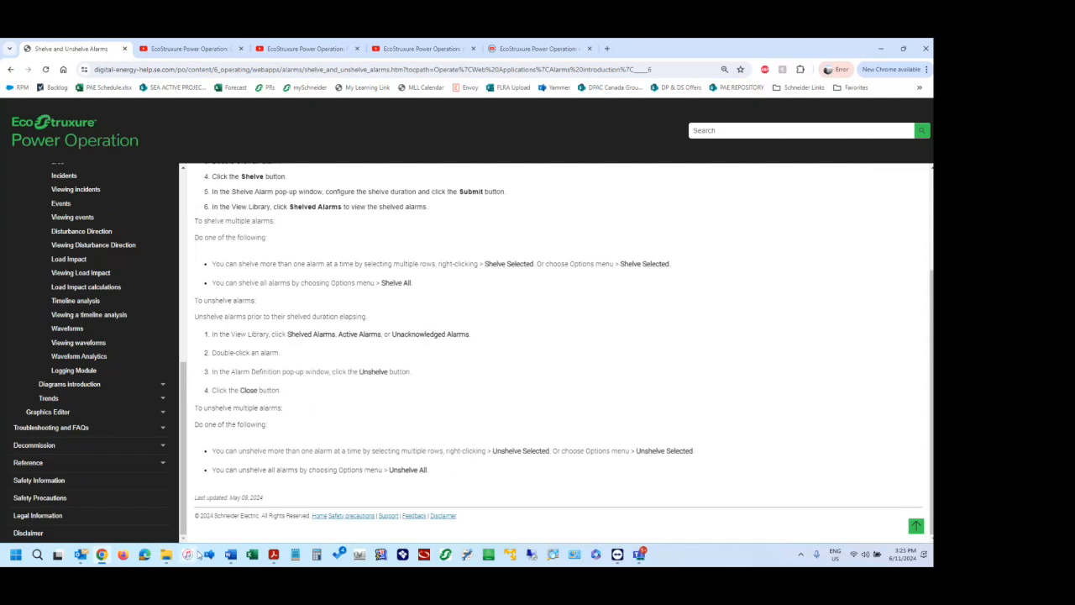
{"action": "mouse_move", "coordinate": [231, 557]}
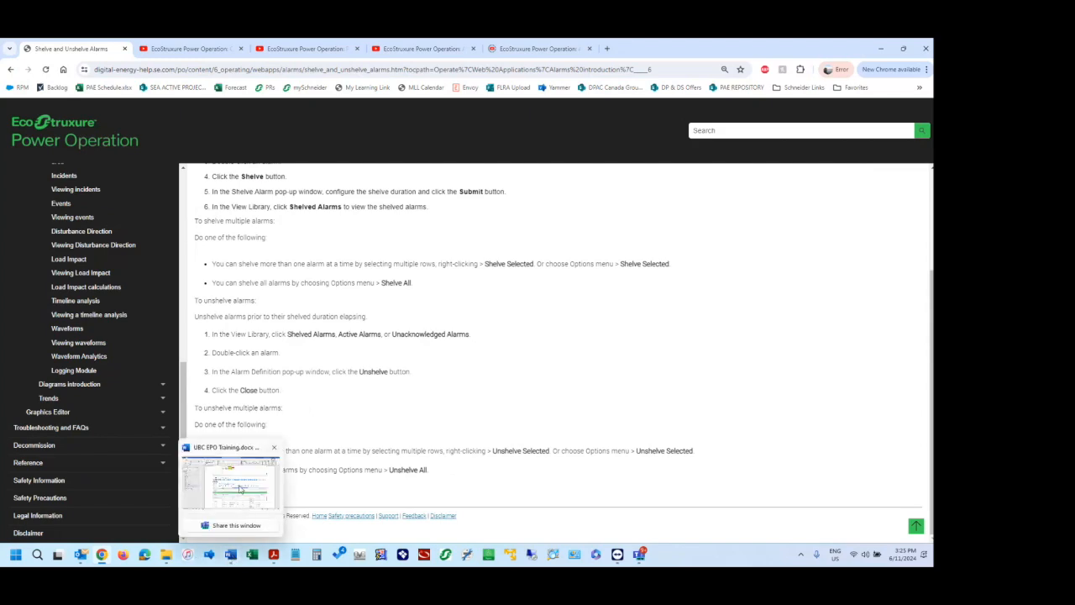
{"action": "left_click", "coordinate": [239, 487]}
{"action": "scroll", "coordinate": [372, 272], "scroll_direction": "down", "scroll_amount": 15}
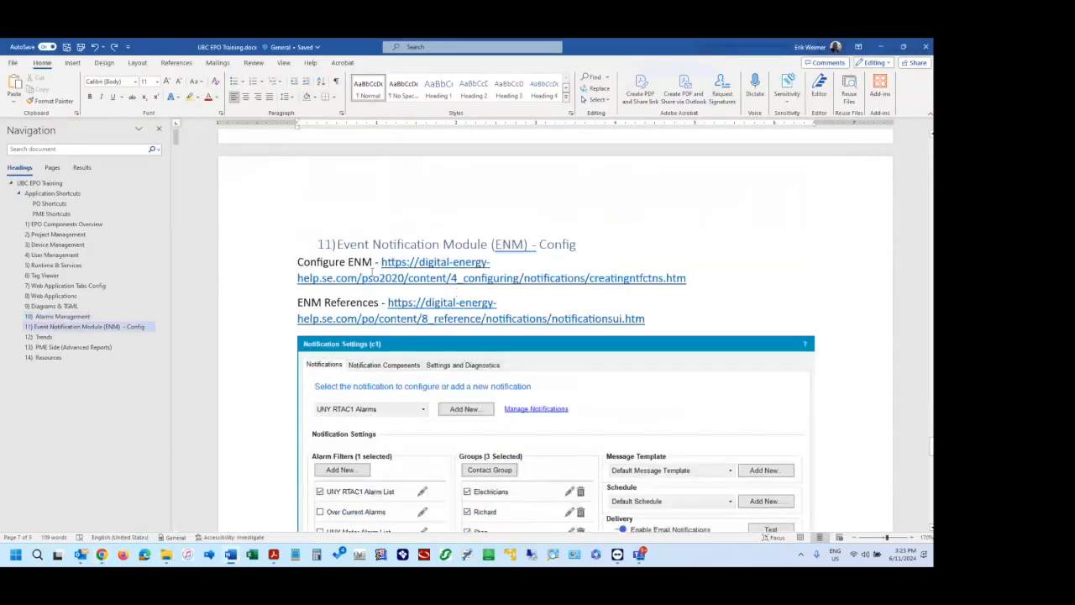
{"action": "left_click", "coordinate": [407, 242]}
{"action": "scroll", "coordinate": [347, 253], "scroll_direction": "down", "scroll_amount": 2}
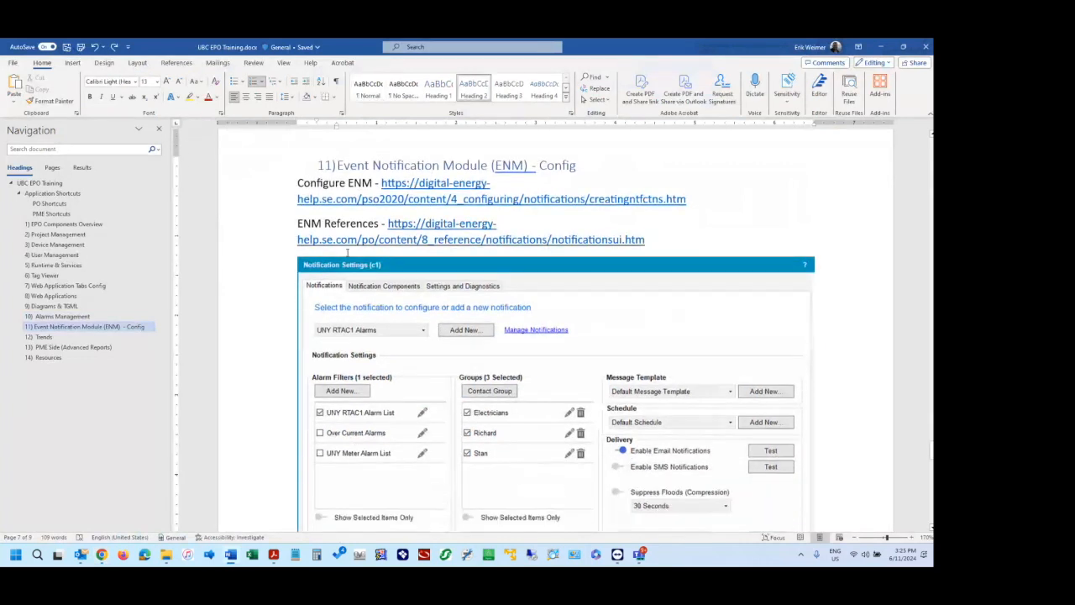
Copy the ENM References link from the Word document, open it in a new Chrome tab and make that the second tab.
{"action": "left_click", "coordinate": [340, 220]}
{"action": "left_click_drag", "start_coordinate": [657, 242], "coordinate": [424, 230]}
{"action": "key", "text": "ctrl+c"}
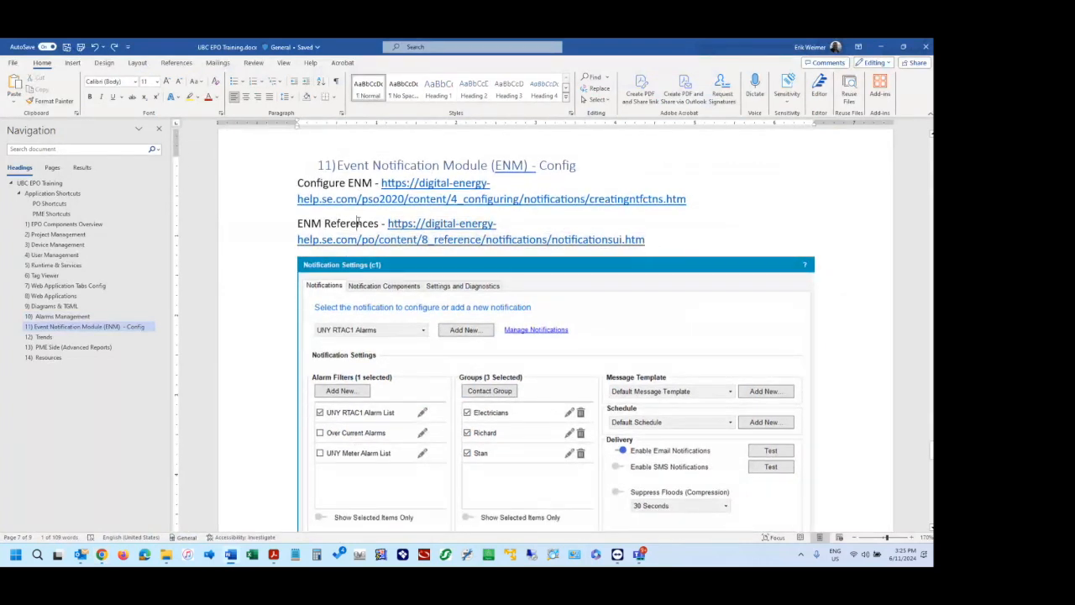
{"action": "left_click", "coordinate": [400, 226]}
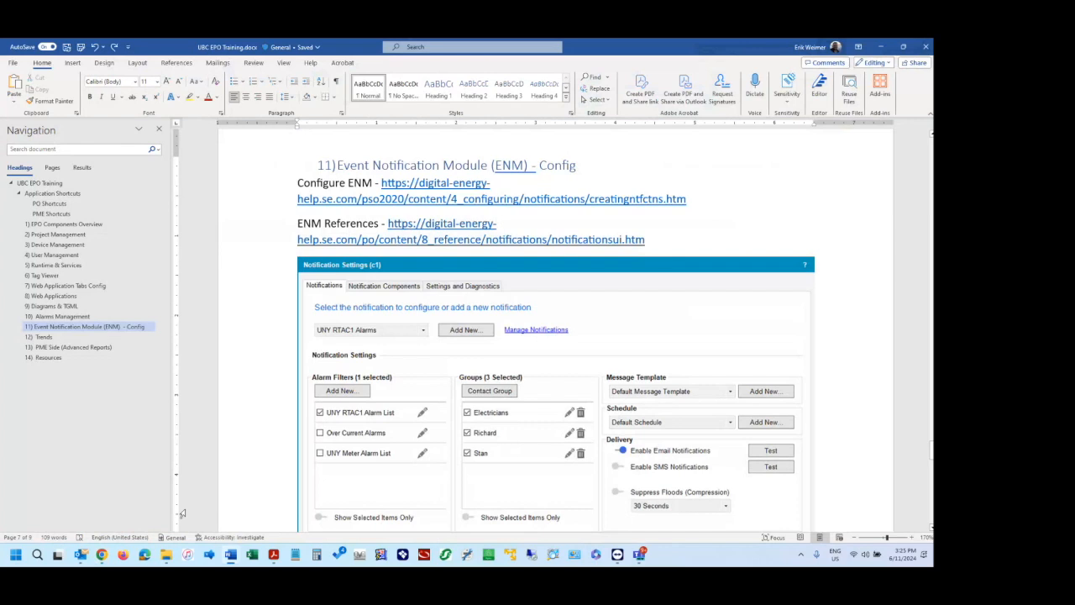
{"action": "left_click", "coordinate": [101, 555]}
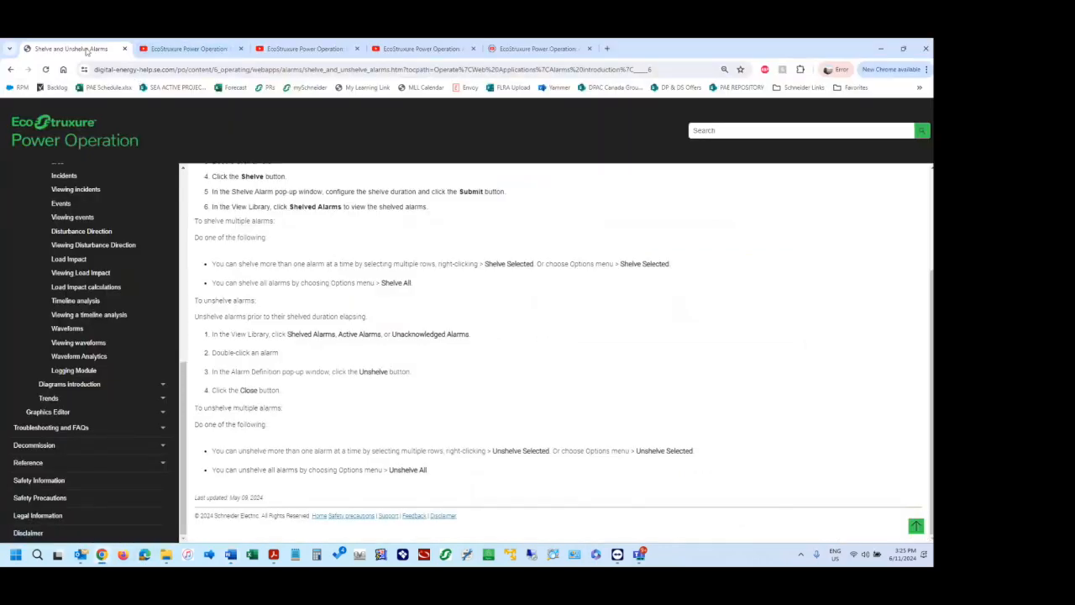
{"action": "key", "text": "ctrl+t"}
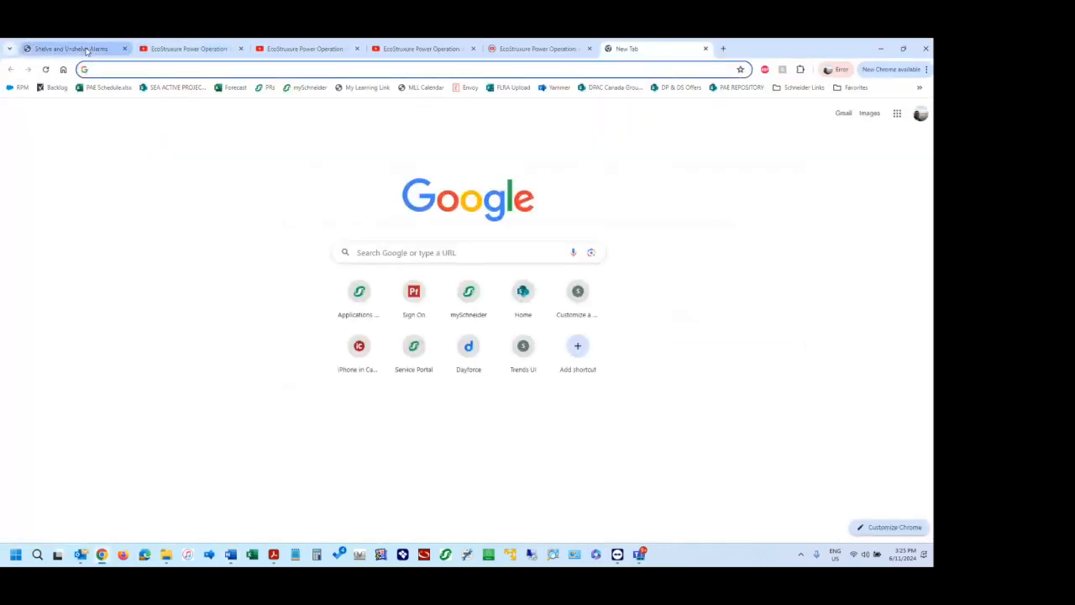
{"action": "key", "text": "ctrl+v"}
{"action": "key", "text": "Return"}
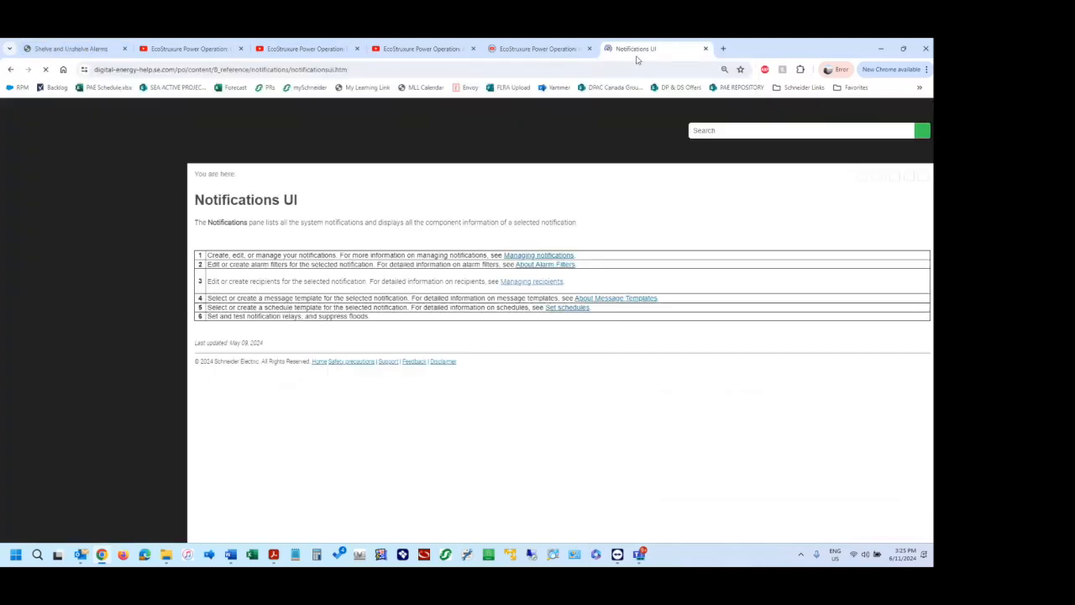
{"action": "left_click_drag", "start_coordinate": [647, 53], "coordinate": [170, 51]}
Copy the Configure ENM link from the Word document and load it in Chrome's Shelve and Unshelve Alarms tab.
{"action": "left_click", "coordinate": [88, 51]}
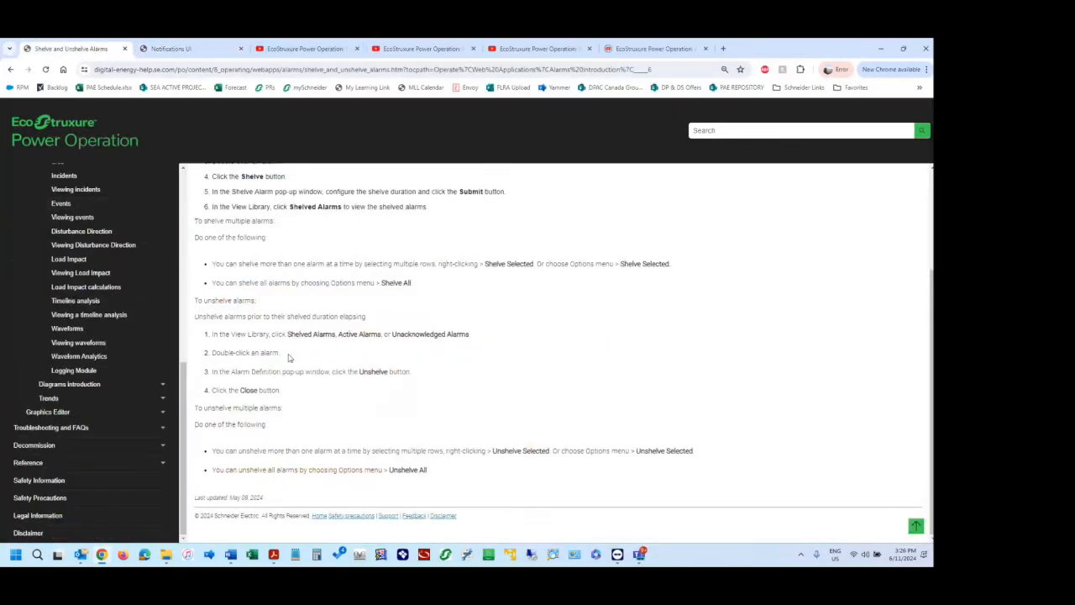
{"action": "key", "text": "alt+Tab"}
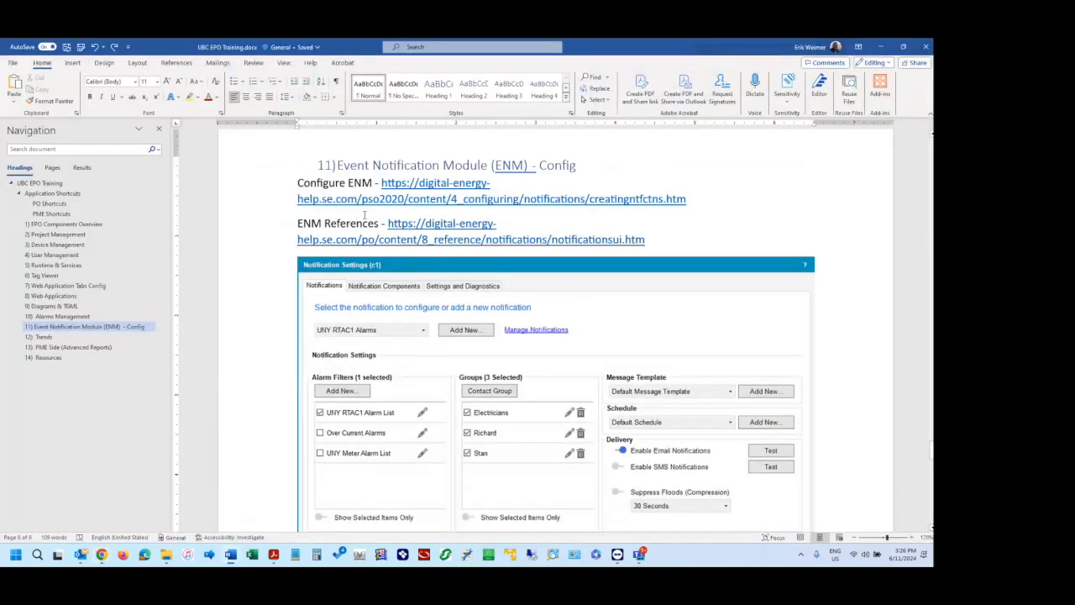
{"action": "left_click_drag", "start_coordinate": [691, 200], "coordinate": [432, 196]}
{"action": "key", "text": "ctrl+c"}
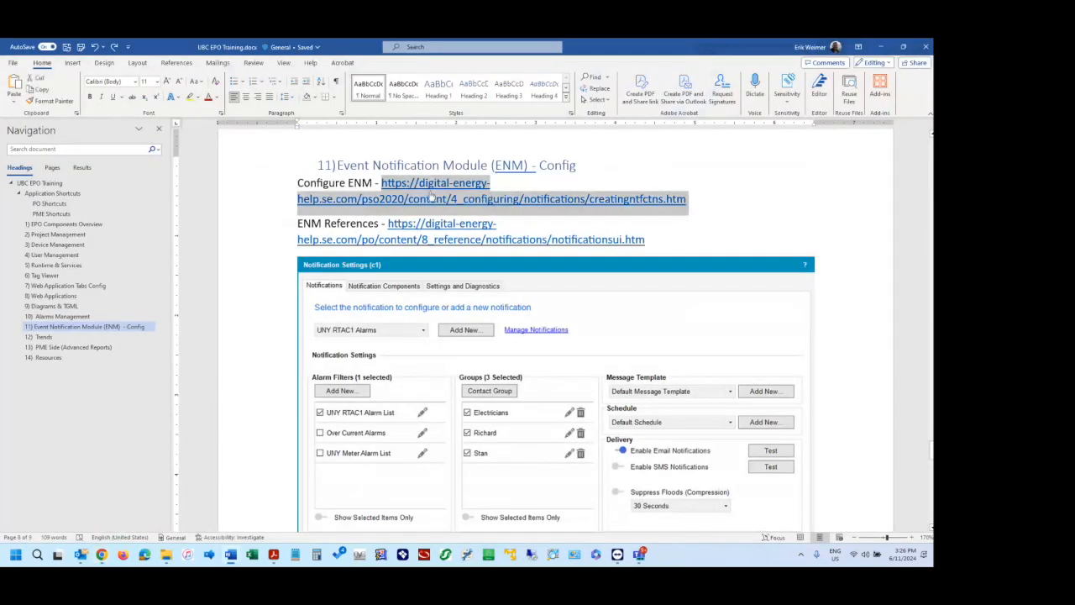
{"action": "key", "text": "alt+Tab"}
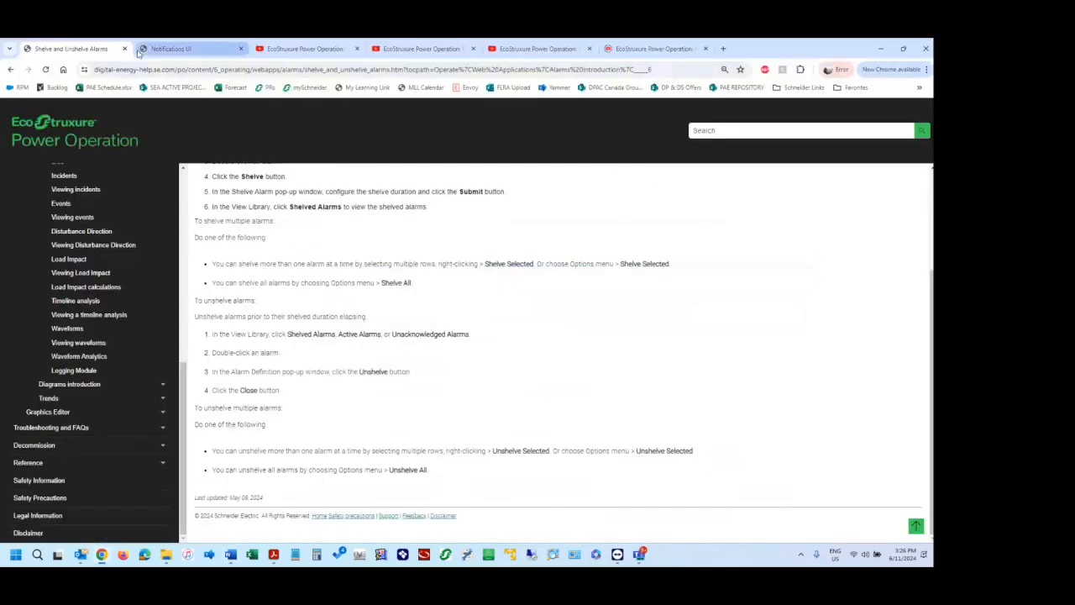
{"action": "left_click", "coordinate": [129, 67]}
{"action": "key", "text": "ctrl+v"}
{"action": "key", "text": "Return"}
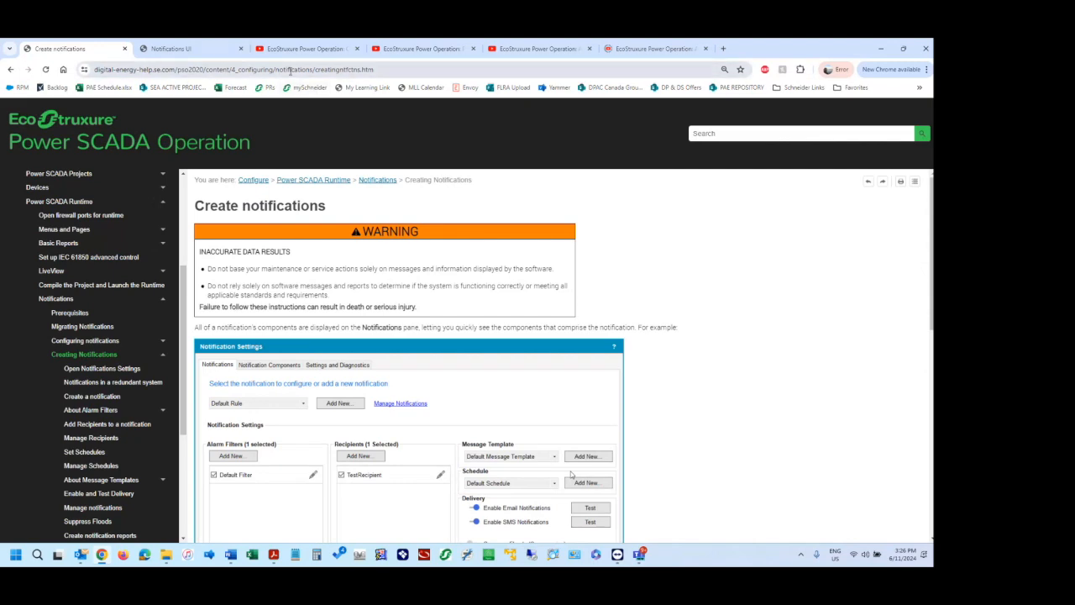
Skim the Create notifications help page through its components table and workflow, and look over the Creating Notifications subtopics.
{"action": "key", "text": "alt+Tab"}
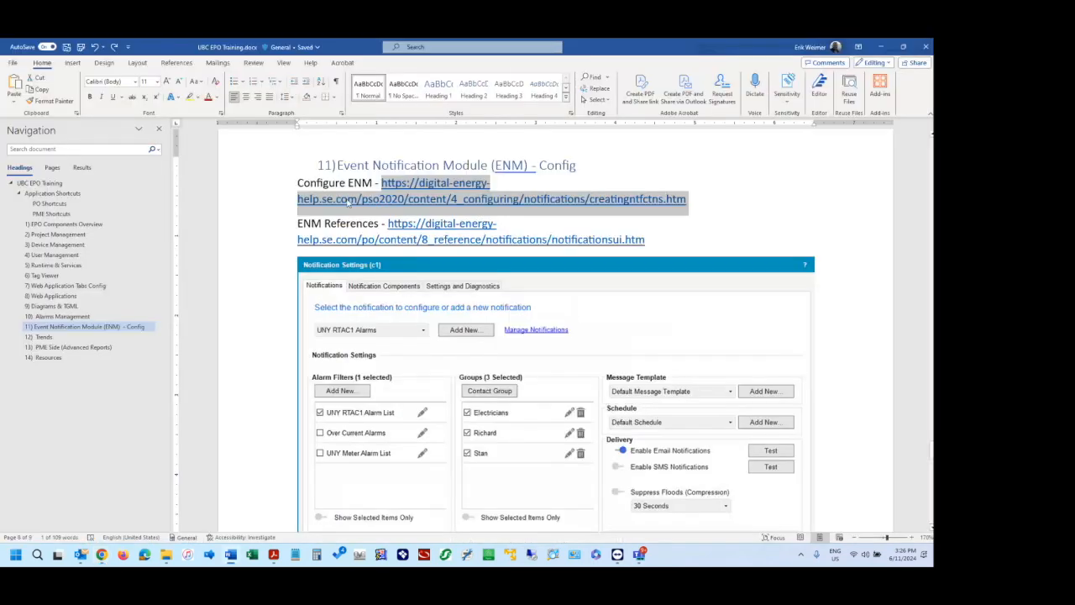
{"action": "key", "text": "alt+Tab"}
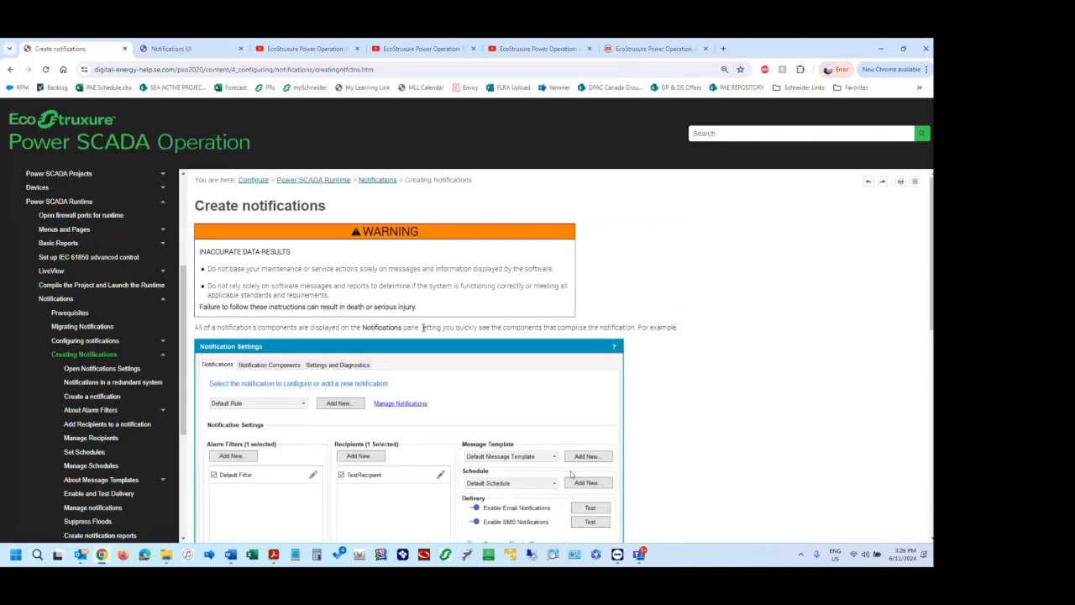
{"action": "scroll", "coordinate": [423, 327], "scroll_direction": "down", "scroll_amount": 4}
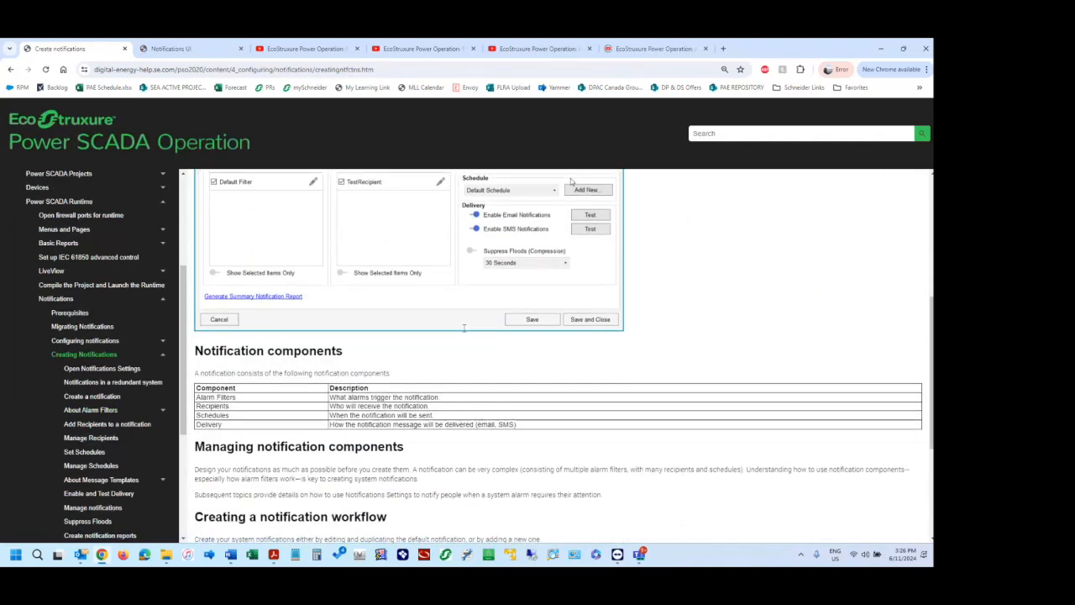
{"action": "scroll", "coordinate": [463, 331], "scroll_direction": "down", "scroll_amount": 3}
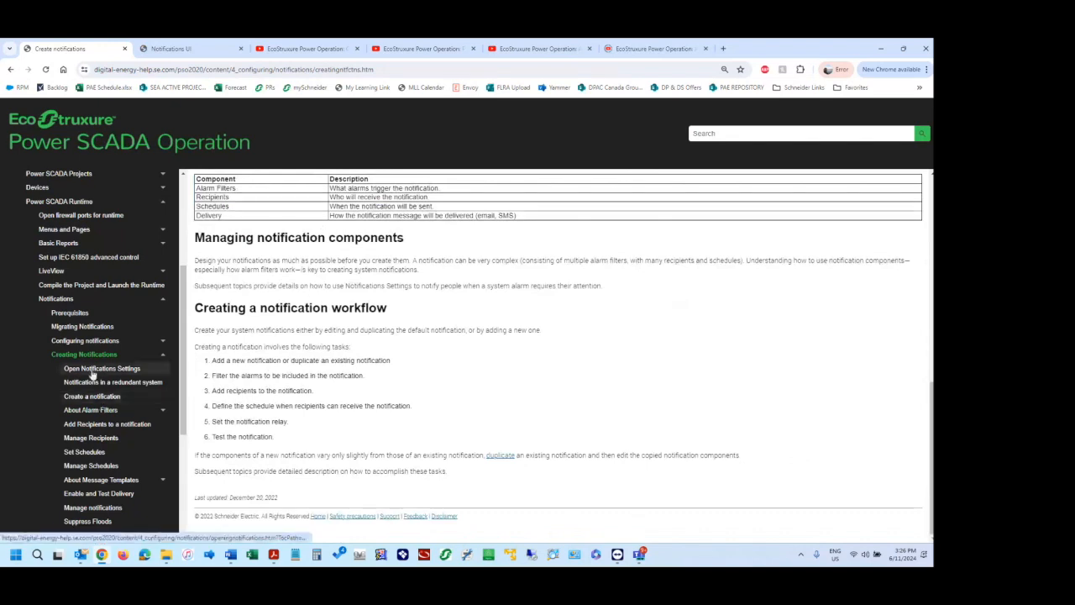
{"action": "scroll", "coordinate": [96, 365], "scroll_direction": "down", "scroll_amount": 1}
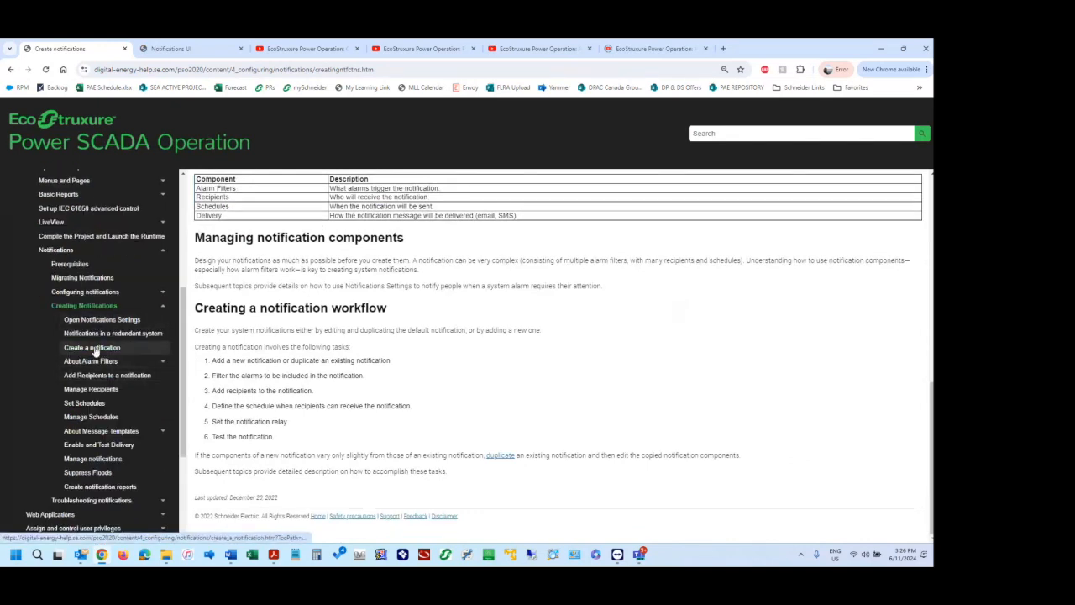
View the Manage Recipients and Enable and Test Delivery topics in the Power SCADA Operation help.
{"action": "left_click", "coordinate": [93, 391]}
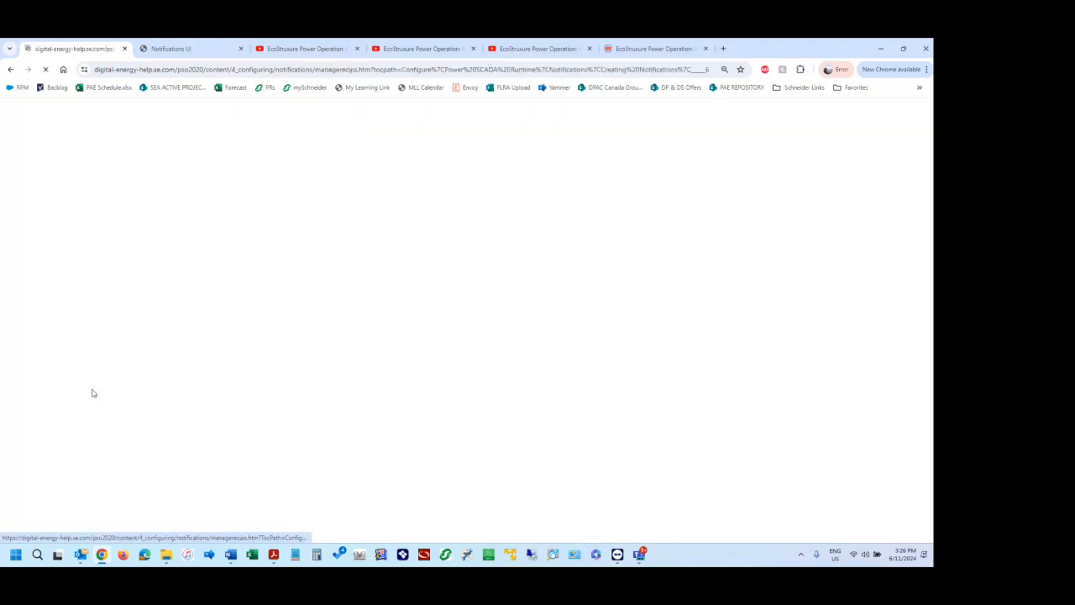
{"action": "scroll", "coordinate": [99, 385], "scroll_direction": "down", "scroll_amount": 2}
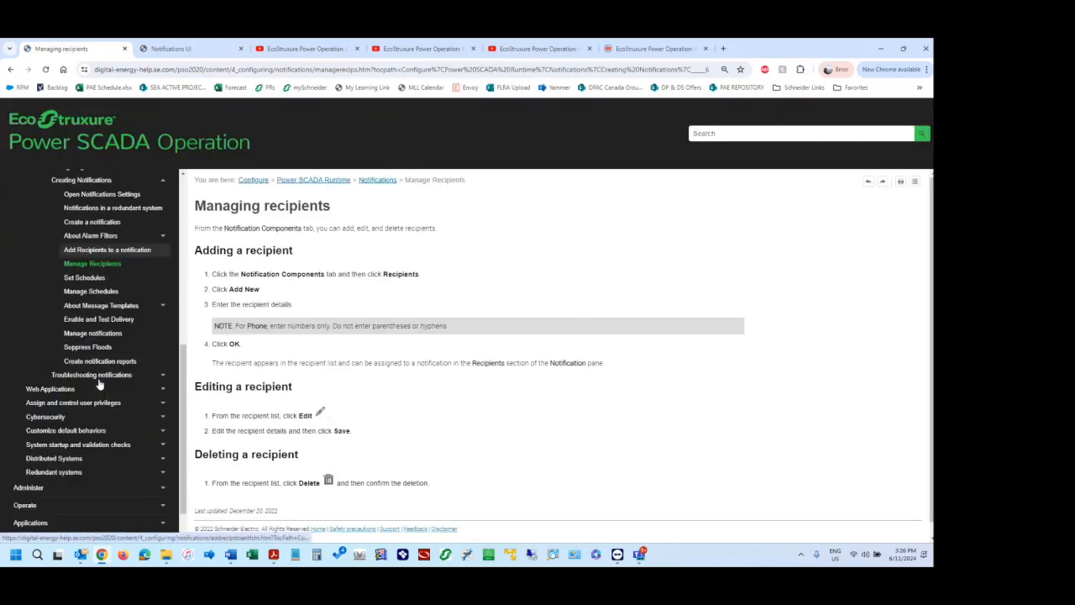
{"action": "scroll", "coordinate": [100, 384], "scroll_direction": "up", "scroll_amount": 1}
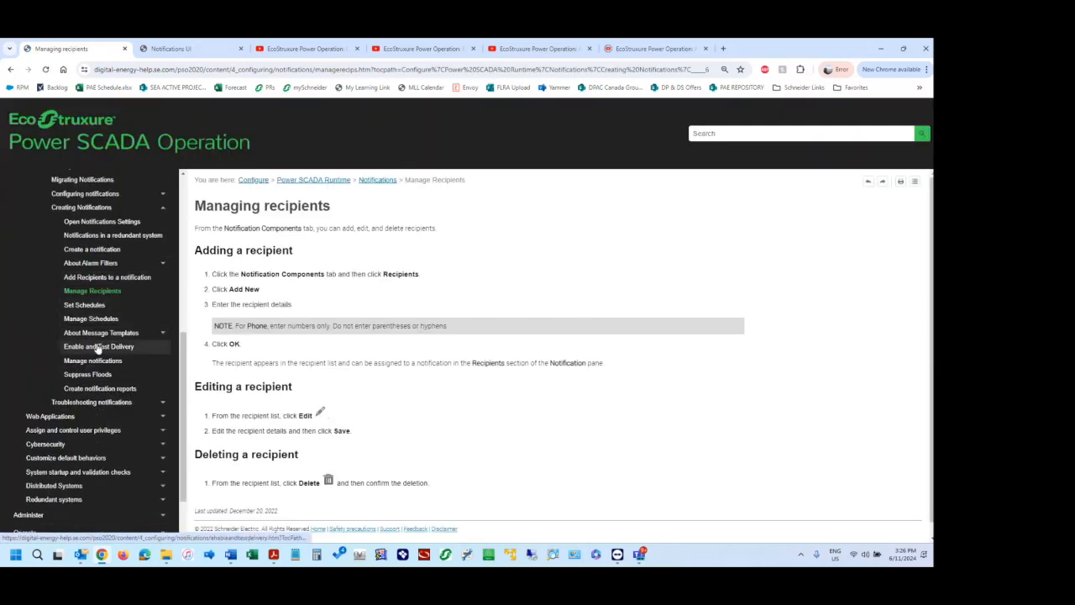
{"action": "left_click", "coordinate": [100, 349]}
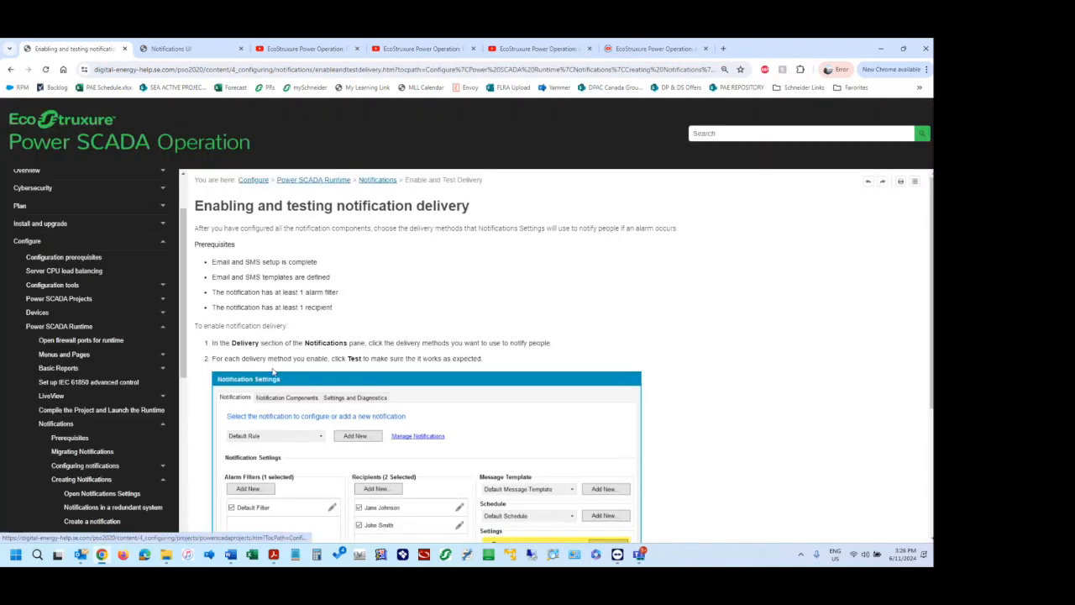
{"action": "scroll", "coordinate": [281, 371], "scroll_direction": "down", "scroll_amount": 3}
{"action": "scroll", "coordinate": [305, 331], "scroll_direction": "up", "scroll_amount": 3}
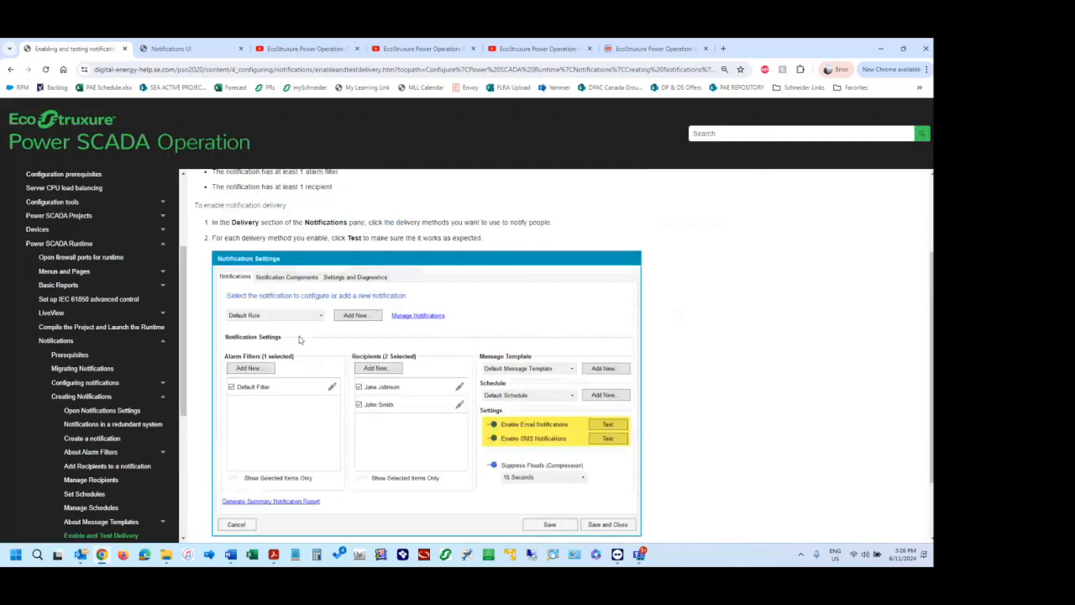
Review the Notifications UI reference page down to the table explaining the numbered areas of the settings window.
{"action": "left_click", "coordinate": [177, 52]}
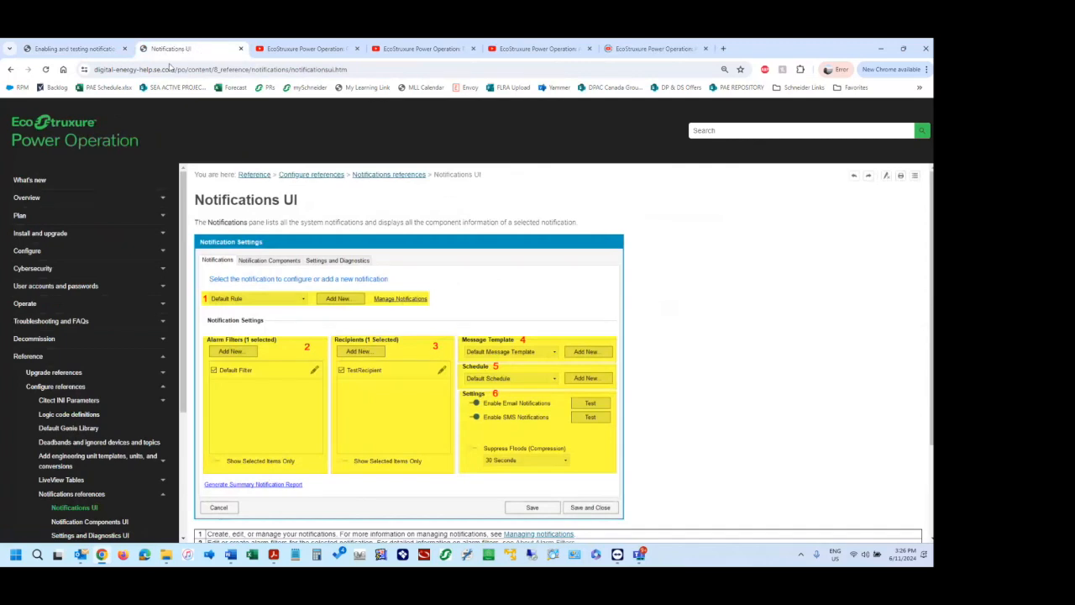
{"action": "key", "text": "alt+Tab"}
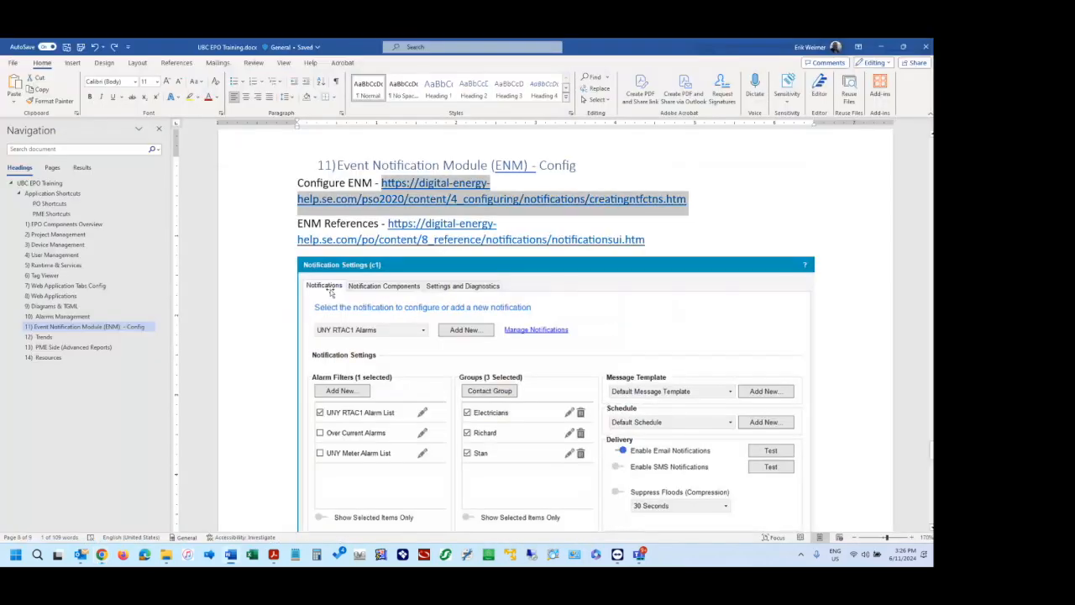
{"action": "key", "text": "alt+Tab"}
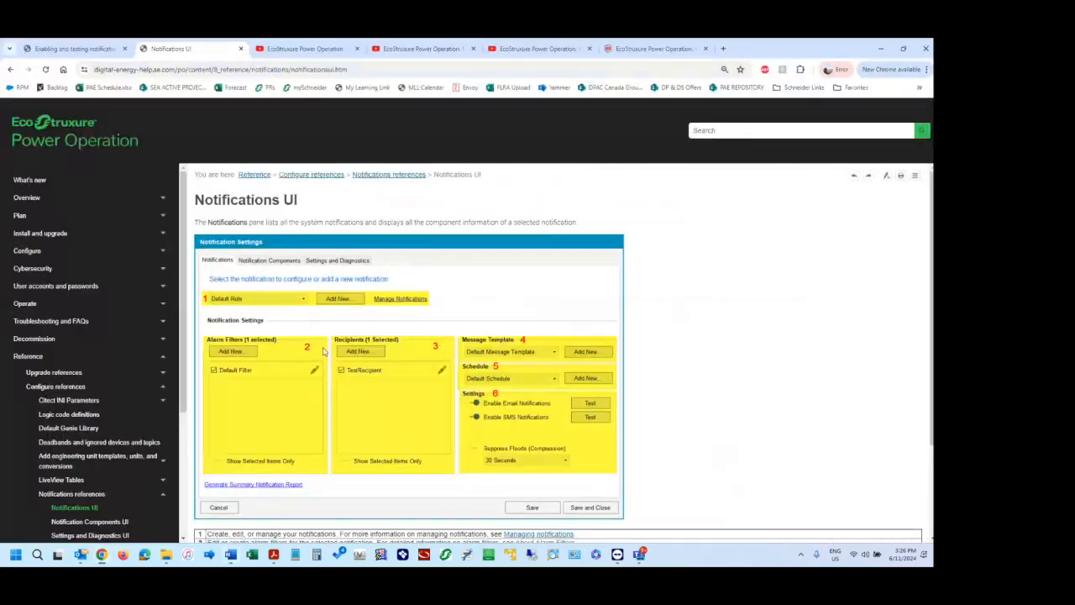
{"action": "scroll", "coordinate": [269, 351], "scroll_direction": "down", "scroll_amount": 2}
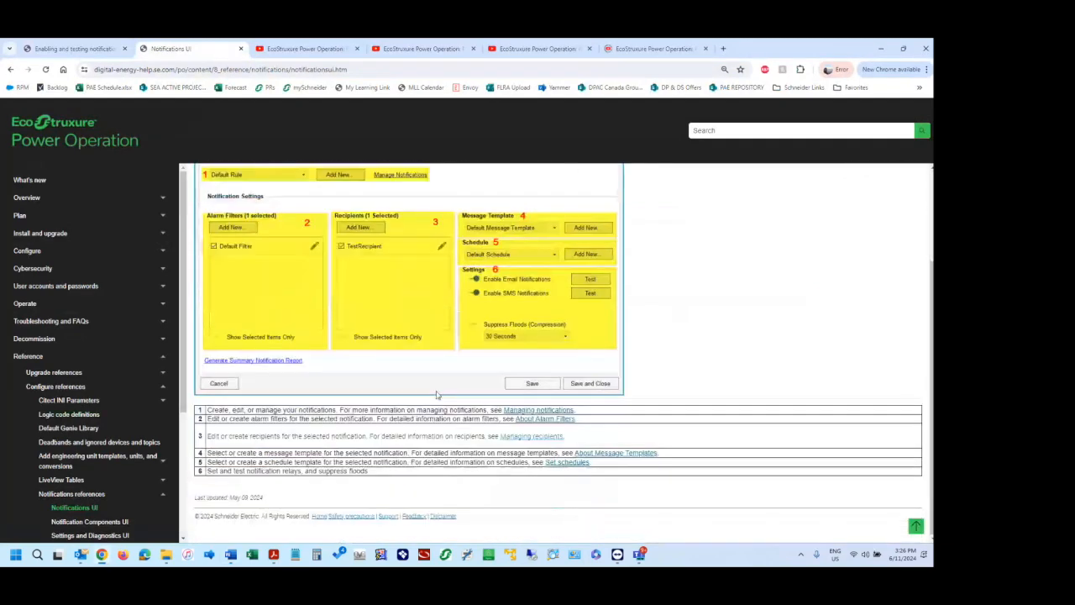
{"action": "scroll", "coordinate": [92, 468], "scroll_direction": "down", "scroll_amount": 3}
Review the Notification Components UI reference page and open the Settings and Diagnostics UI reference.
{"action": "left_click", "coordinate": [89, 430]}
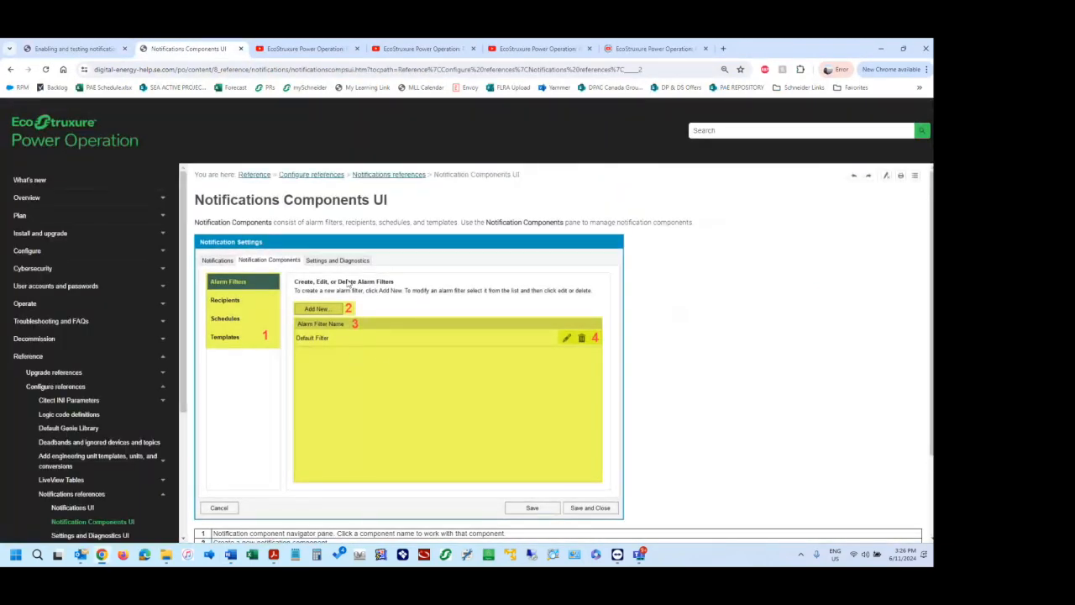
{"action": "scroll", "coordinate": [377, 353], "scroll_direction": "down", "scroll_amount": 1}
{"action": "scroll", "coordinate": [378, 353], "scroll_direction": "down", "scroll_amount": 1}
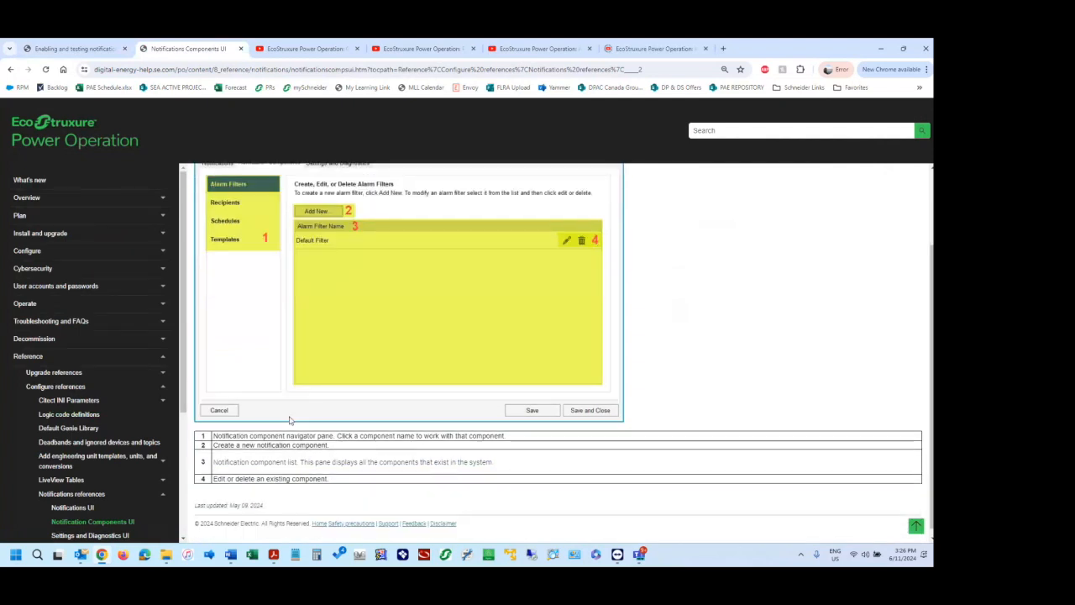
{"action": "scroll", "coordinate": [92, 471], "scroll_direction": "down", "scroll_amount": 2}
{"action": "left_click", "coordinate": [103, 439]}
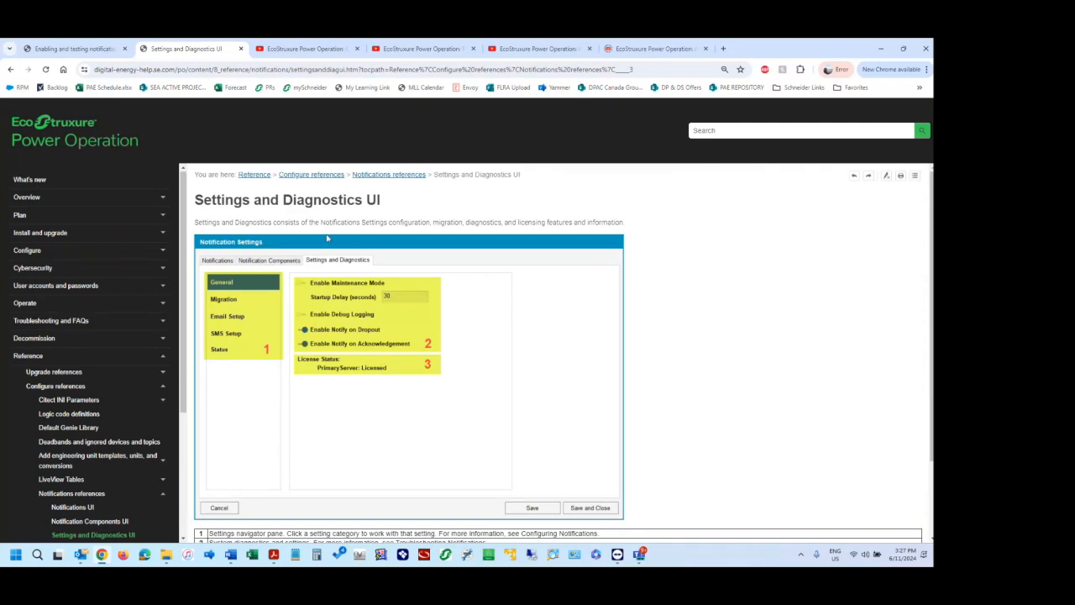
Switch to the Notification Settings window in the TeamViewer session and display the UNY Meter Alarms and UNY Over Current Alarms notifications.
{"action": "key", "text": "alt+Tab"}
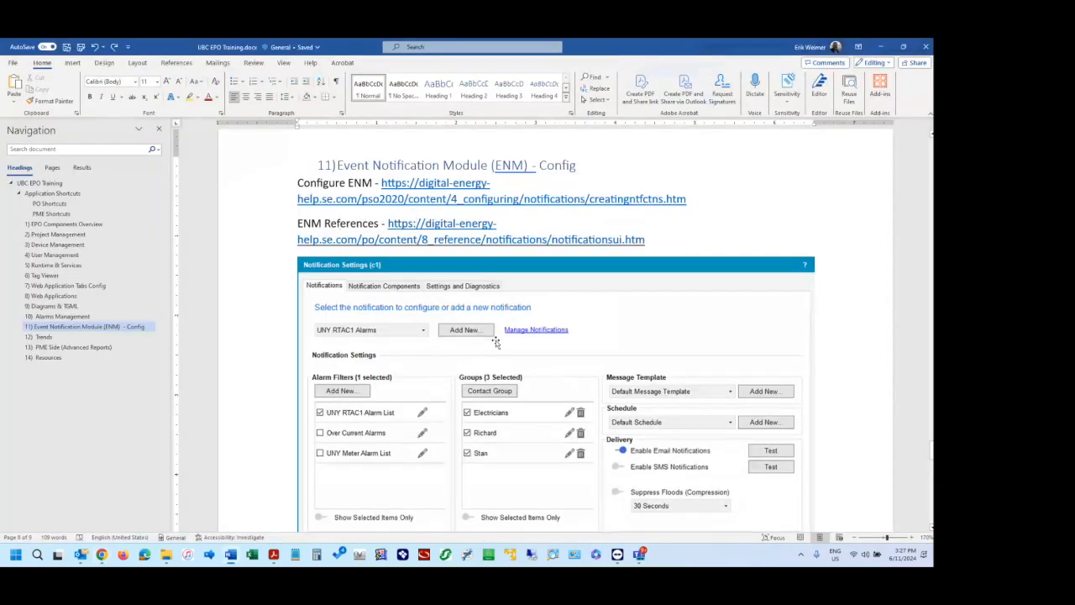
{"action": "key", "text": "alt+Tab"}
{"action": "key", "text": "alt+Tab"}
{"action": "key", "text": "alt+Tab"}
{"action": "key", "text": "alt+Tab"}
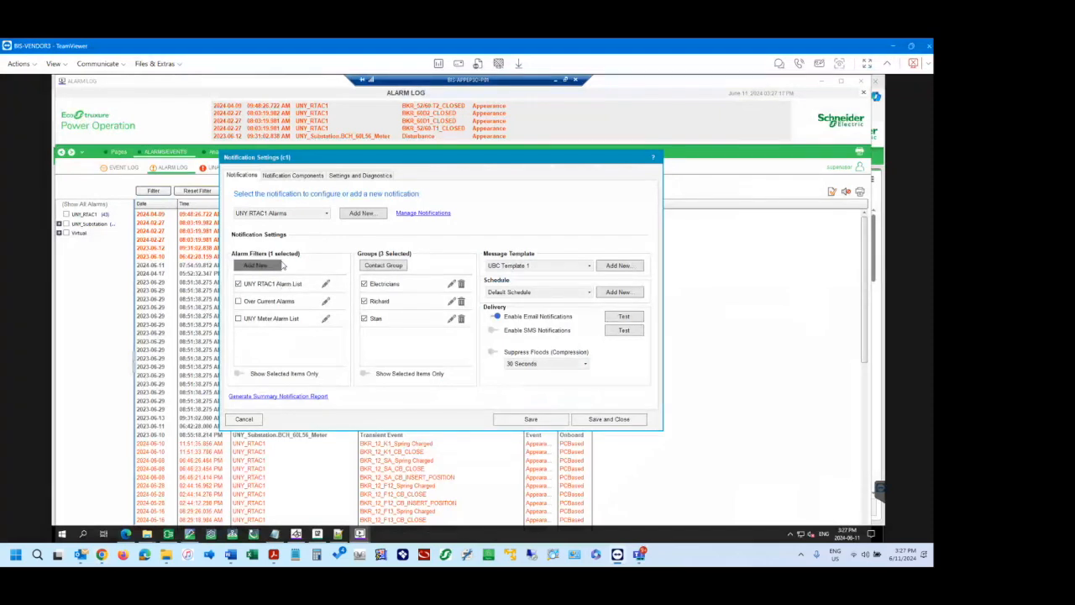
{"action": "left_click", "coordinate": [307, 214]}
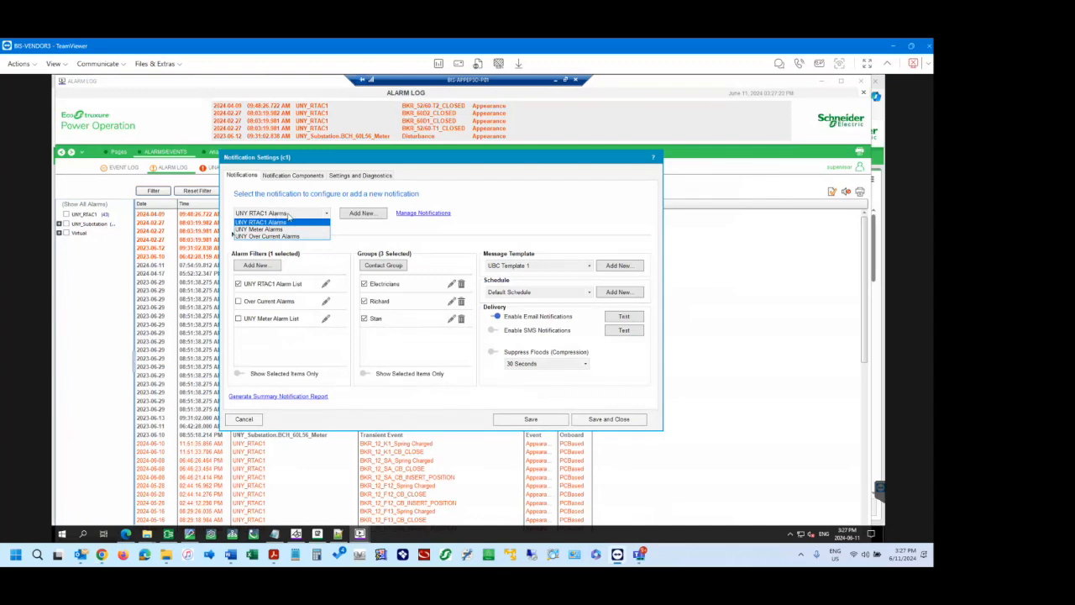
{"action": "left_click", "coordinate": [267, 228]}
{"action": "left_click", "coordinate": [279, 215]}
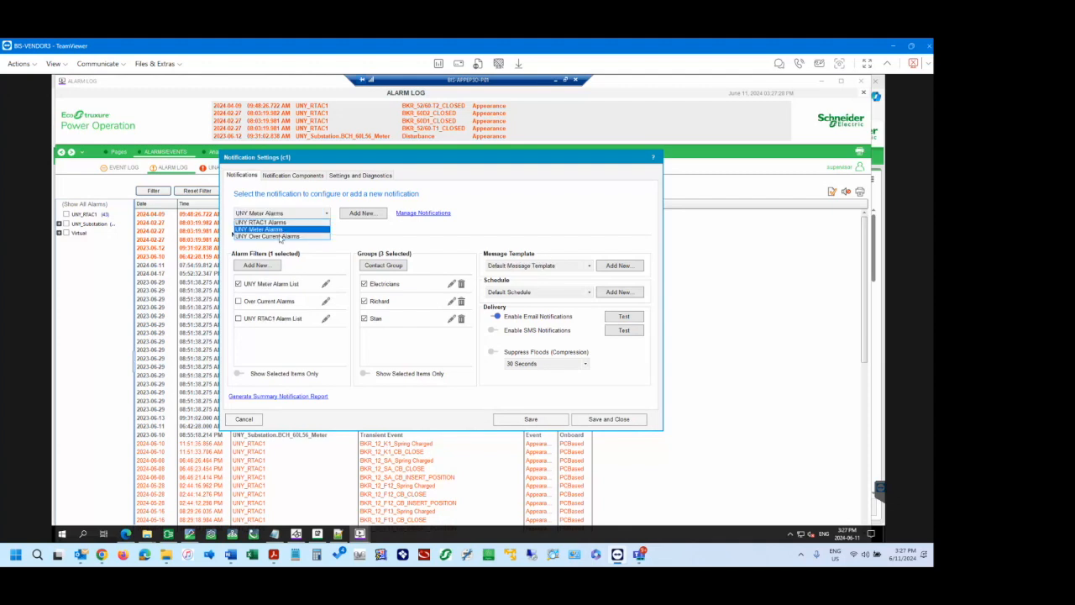
{"action": "left_click", "coordinate": [282, 237]}
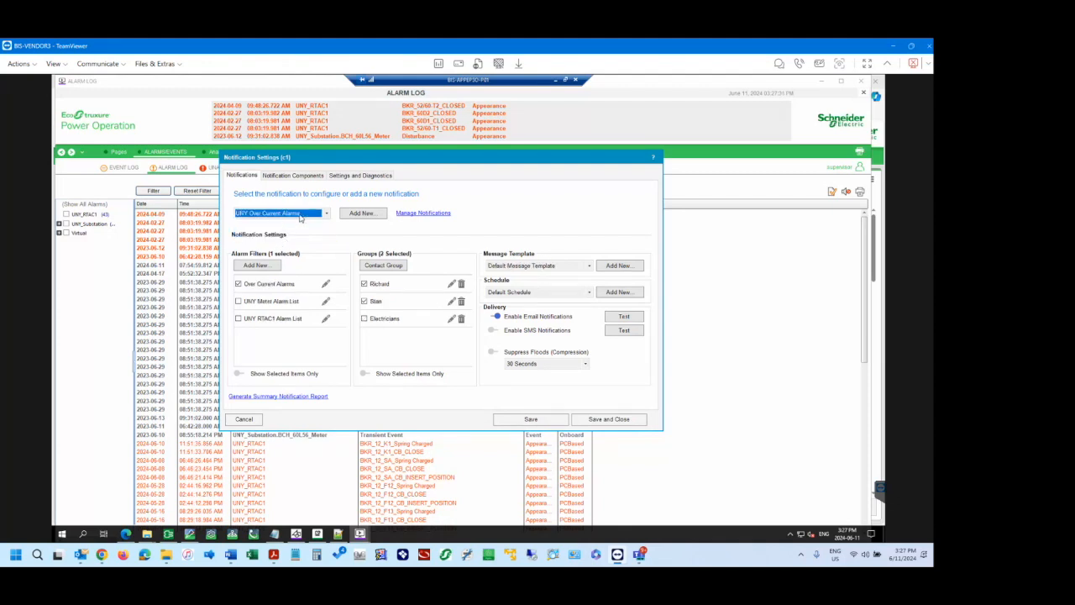
Open and cancel the name prompt for adding a notification, and display the UNY RTAC1 Alarms notification.
{"action": "left_click", "coordinate": [362, 215]}
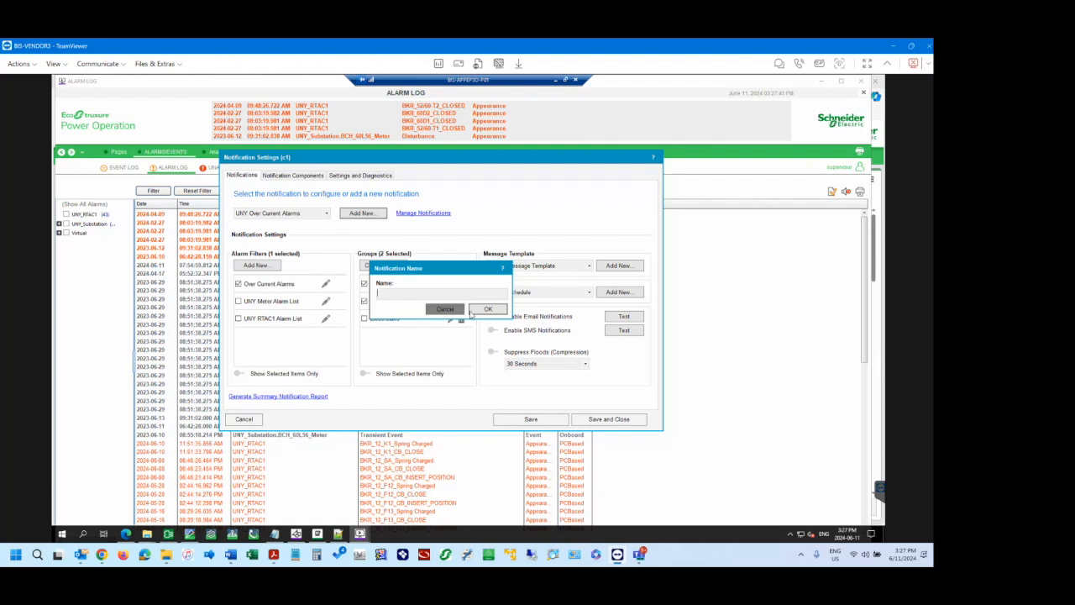
{"action": "left_click", "coordinate": [446, 309]}
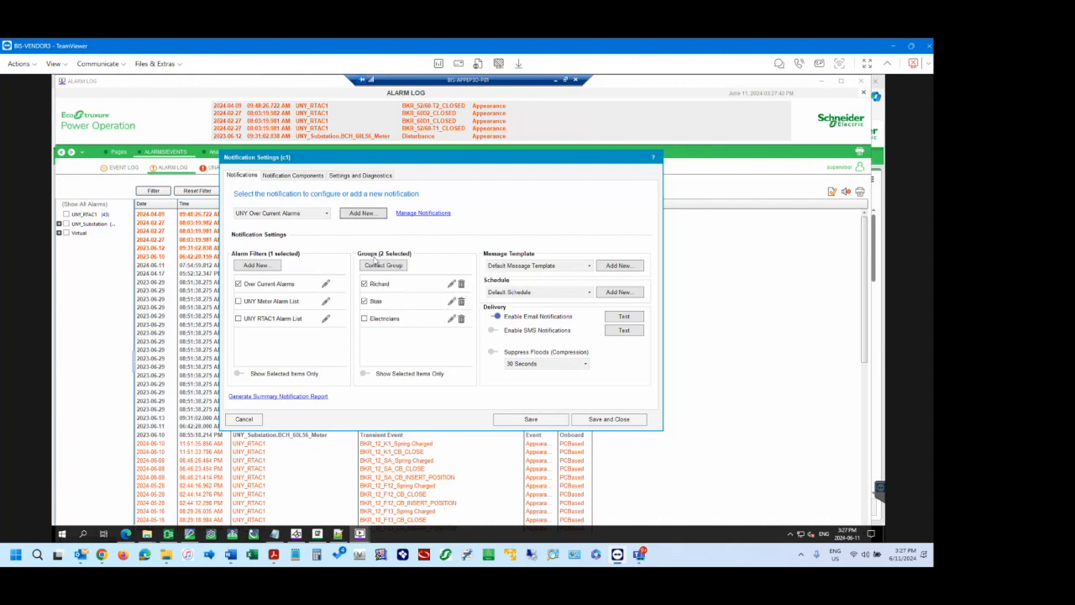
{"action": "left_click", "coordinate": [319, 214]}
{"action": "left_click", "coordinate": [282, 236]}
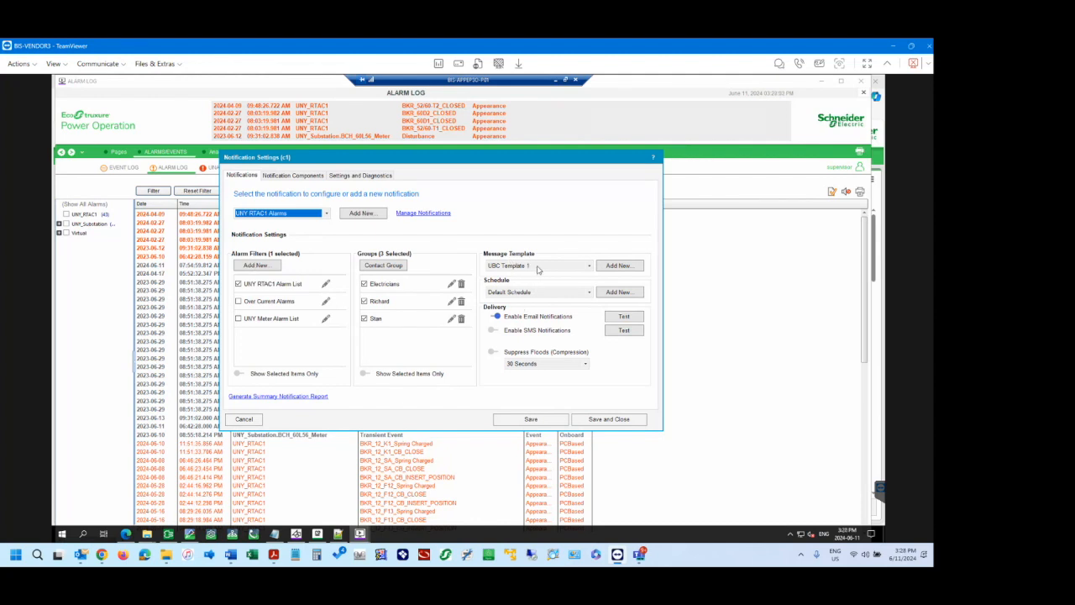
Check the message template selection for the UNY RTAC1 Alarms notification, and open and cancel the form for a new message template.
{"action": "left_click", "coordinate": [568, 267]}
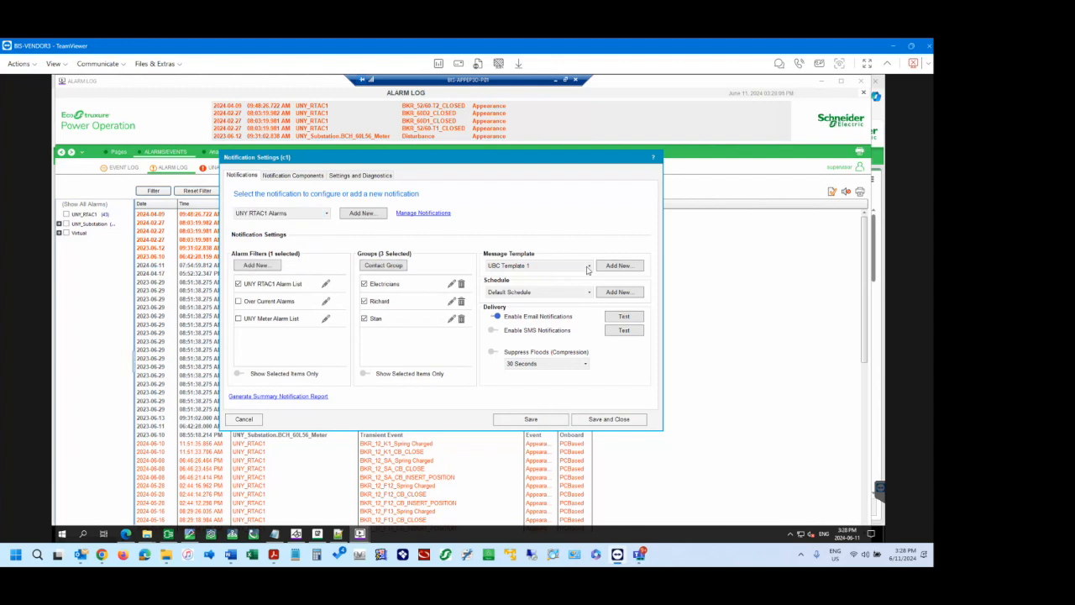
{"action": "left_click", "coordinate": [537, 249]}
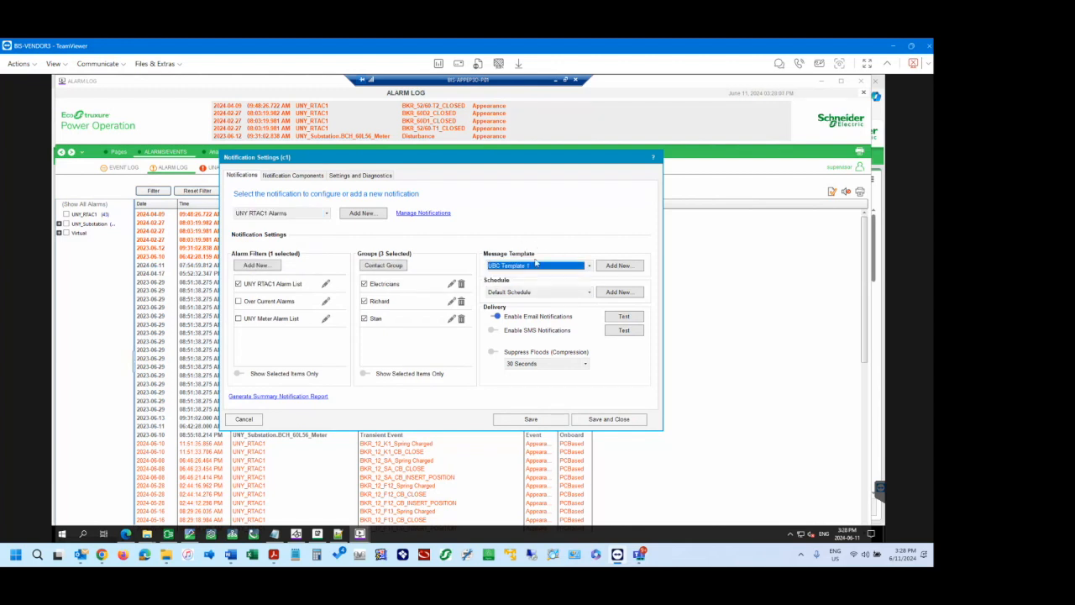
{"action": "left_click", "coordinate": [620, 266]}
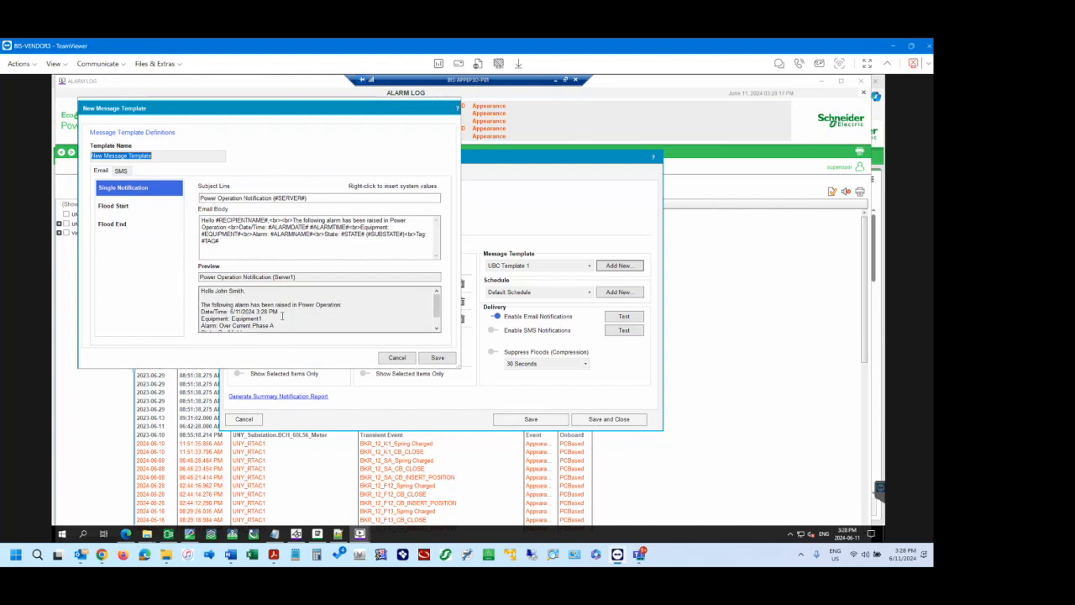
{"action": "left_click", "coordinate": [397, 358]}
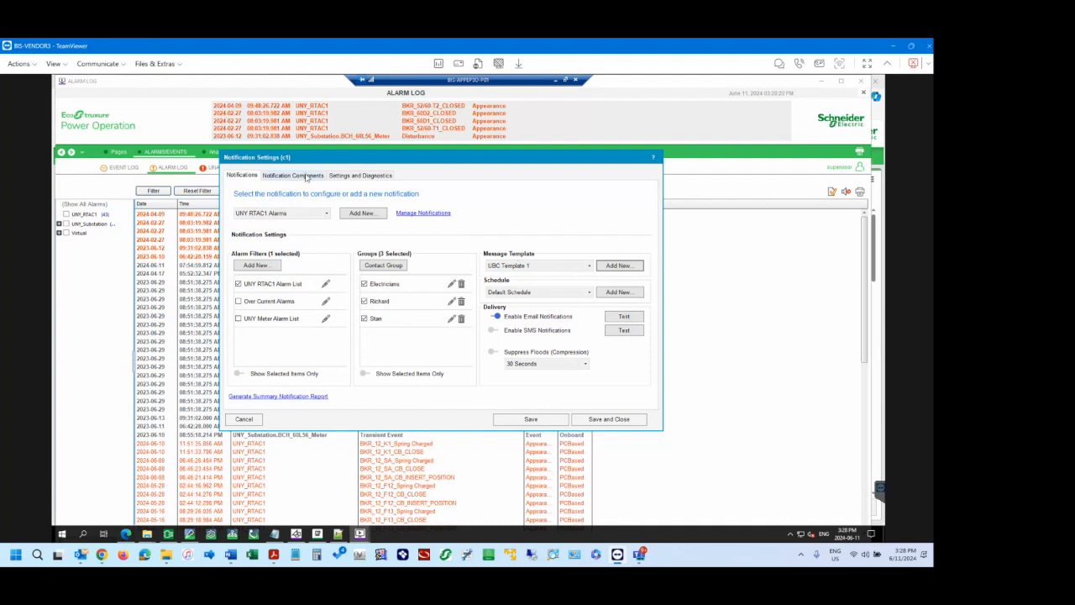
Open UBC Template 1 from the notification components, review its email and SMS message definitions, and cancel the editor.
{"action": "left_click", "coordinate": [306, 177]}
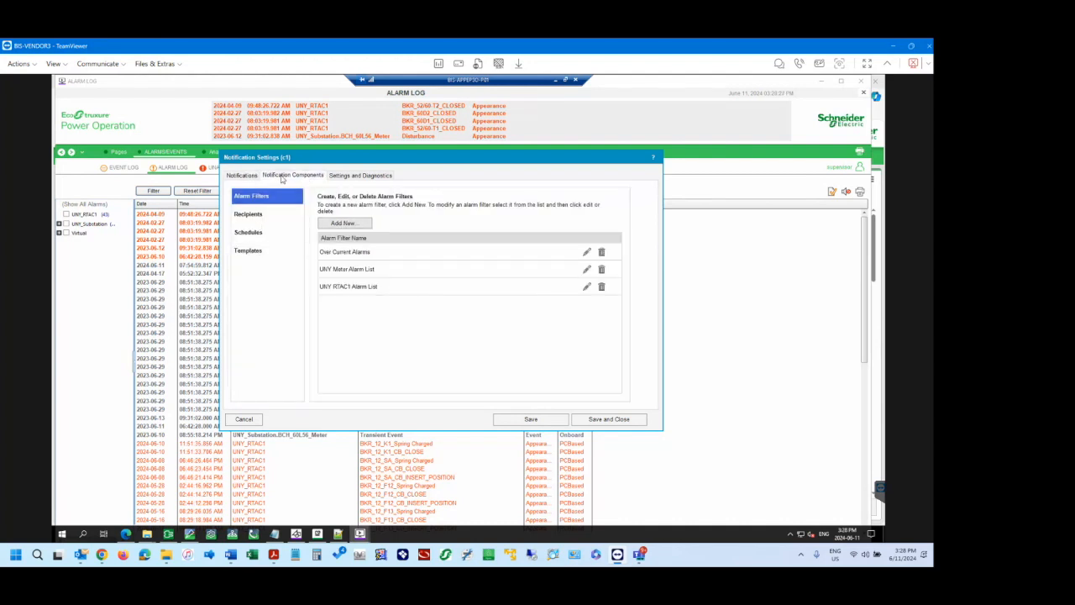
{"action": "left_click", "coordinate": [265, 254]}
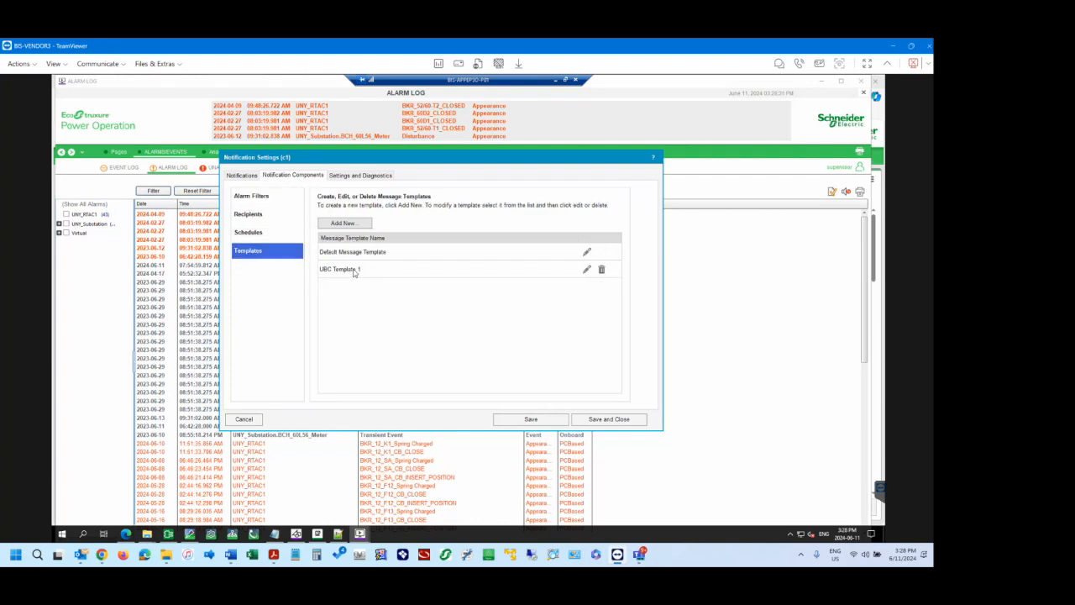
{"action": "left_click", "coordinate": [587, 269]}
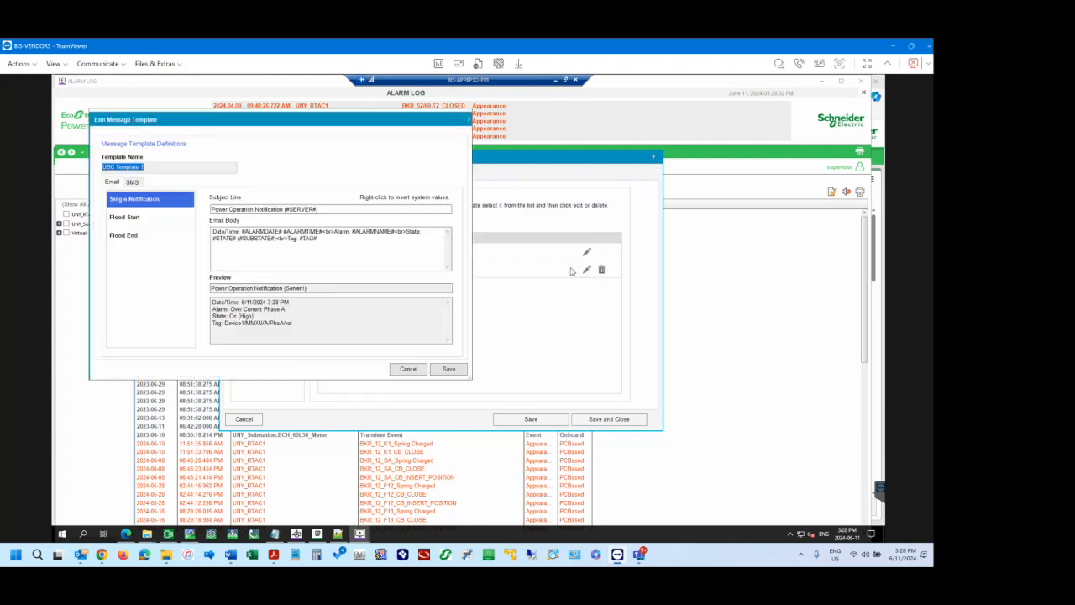
{"action": "left_click", "coordinate": [316, 209]}
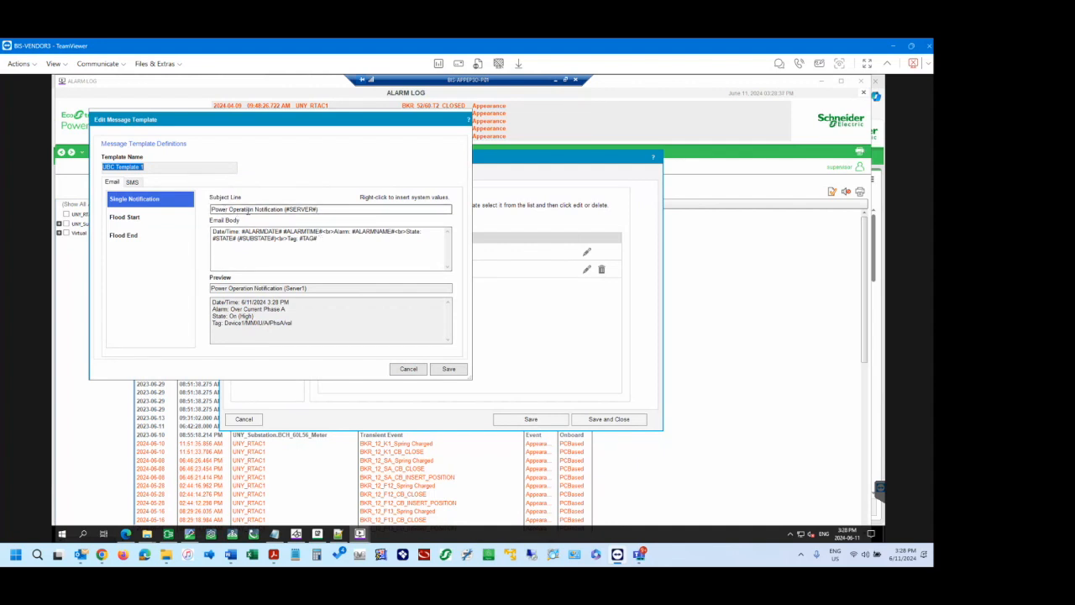
{"action": "left_click", "coordinate": [243, 231]}
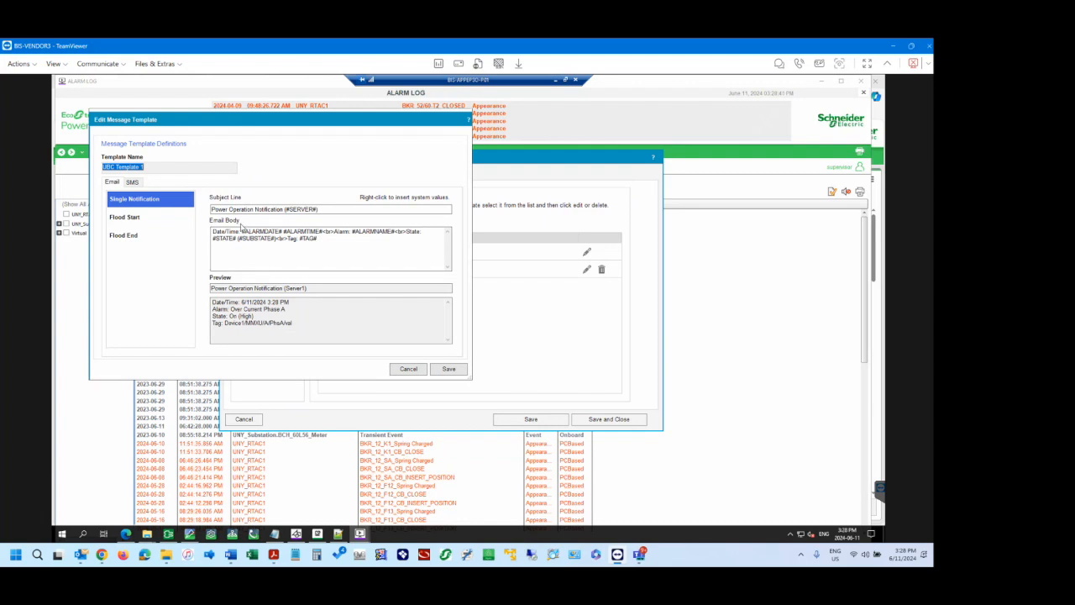
{"action": "left_click", "coordinate": [131, 183]}
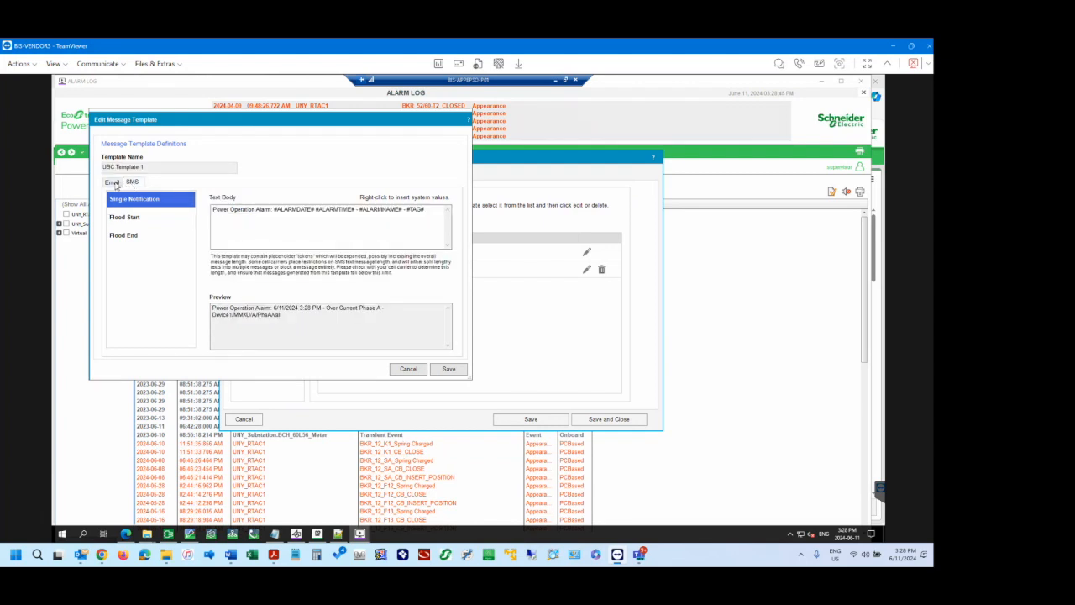
{"action": "left_click", "coordinate": [112, 182]}
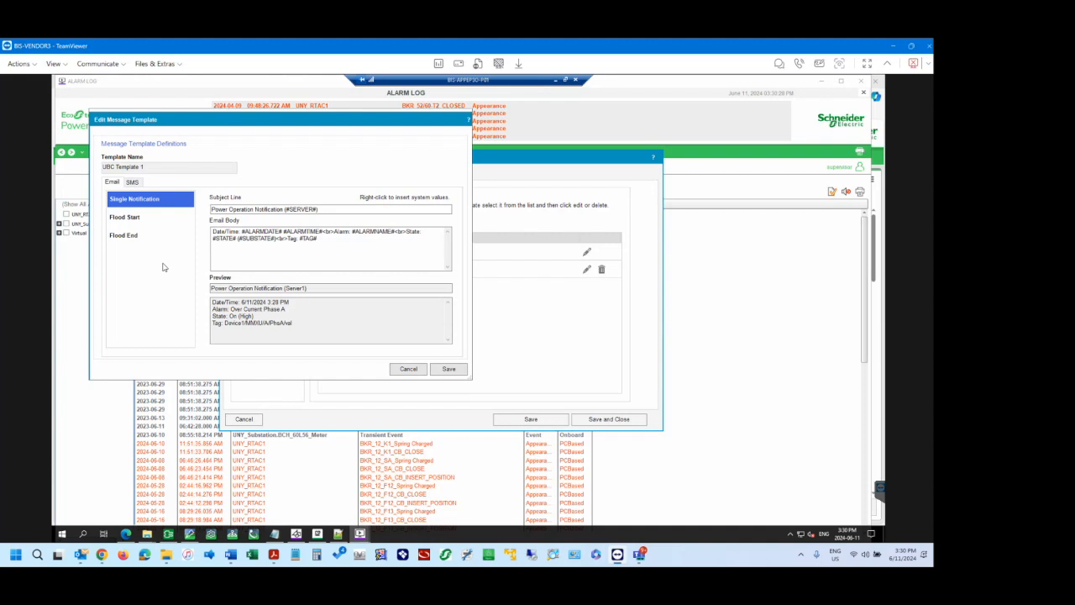
{"action": "left_click", "coordinate": [409, 369]}
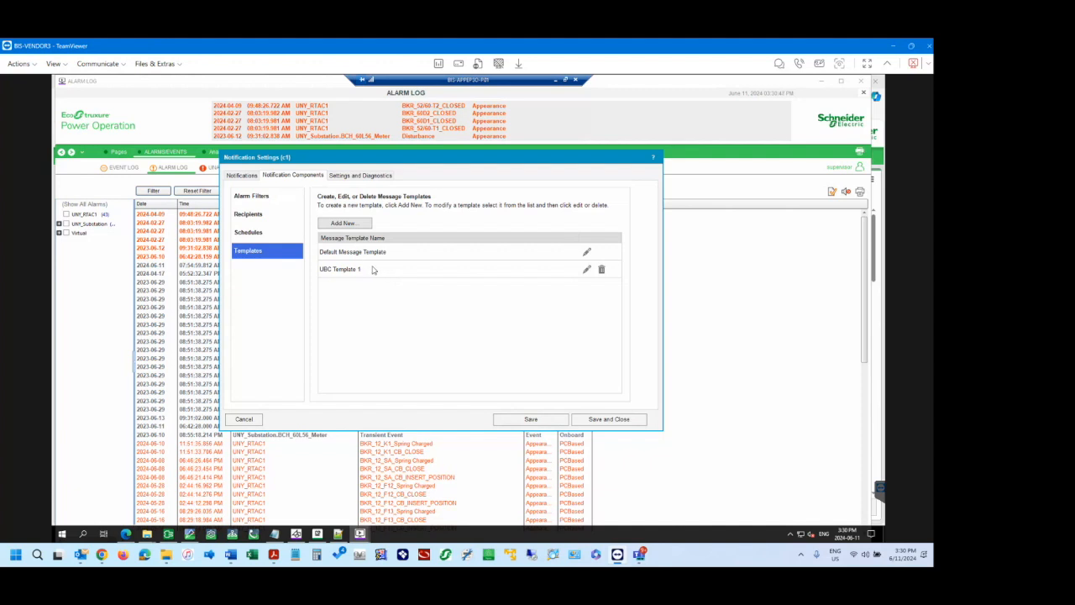
Reopen UBC Template 1, delete "Tag: #TAG#" from the single notification's email body, and undo the deletion.
{"action": "left_click", "coordinate": [586, 269]}
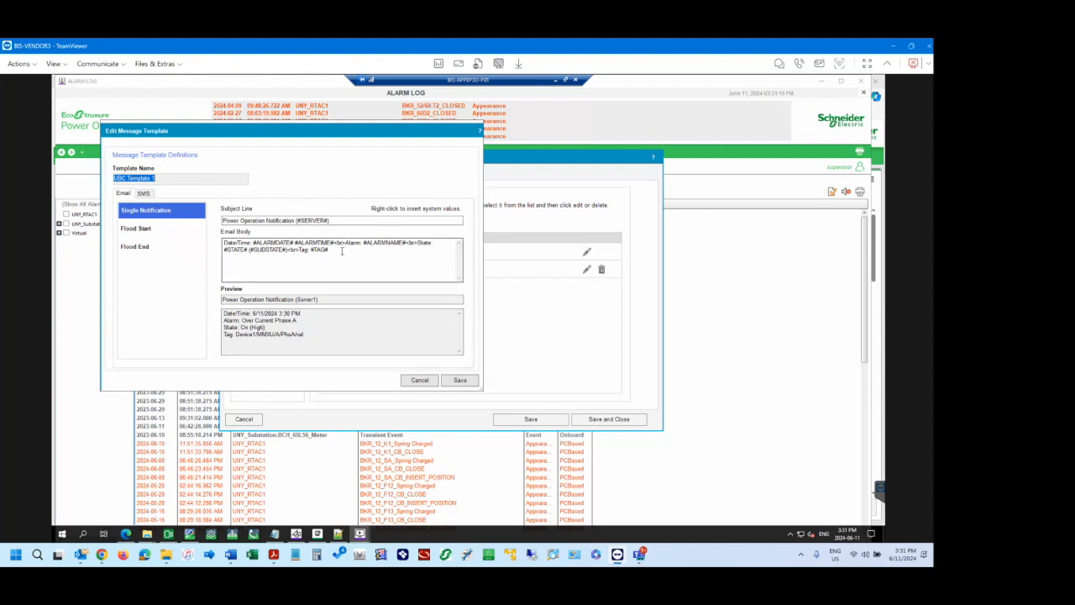
{"action": "left_click_drag", "start_coordinate": [342, 249], "coordinate": [298, 250]}
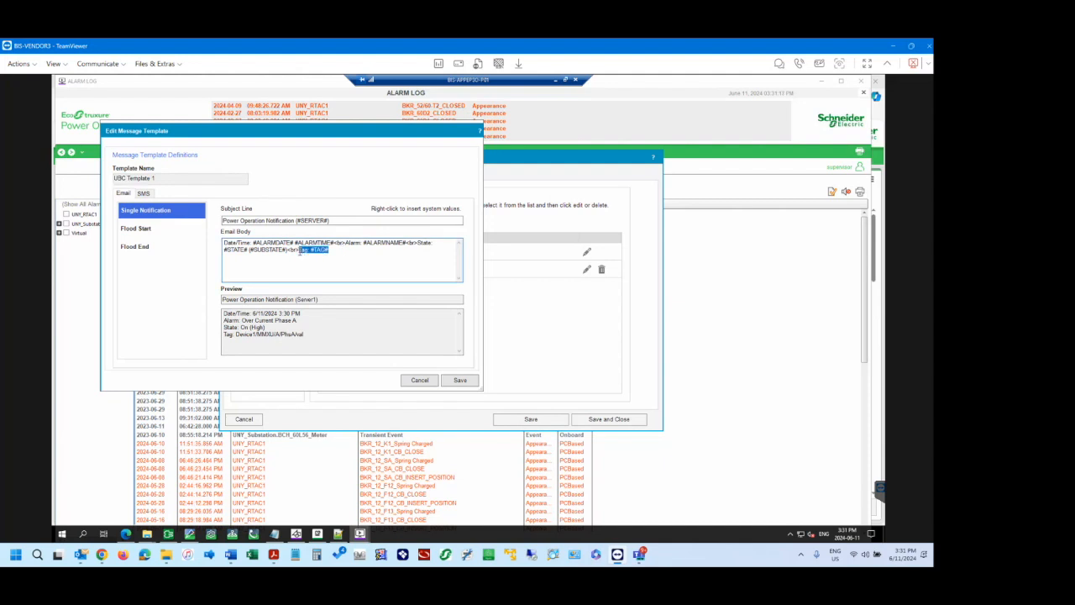
{"action": "key", "text": "BackSpace"}
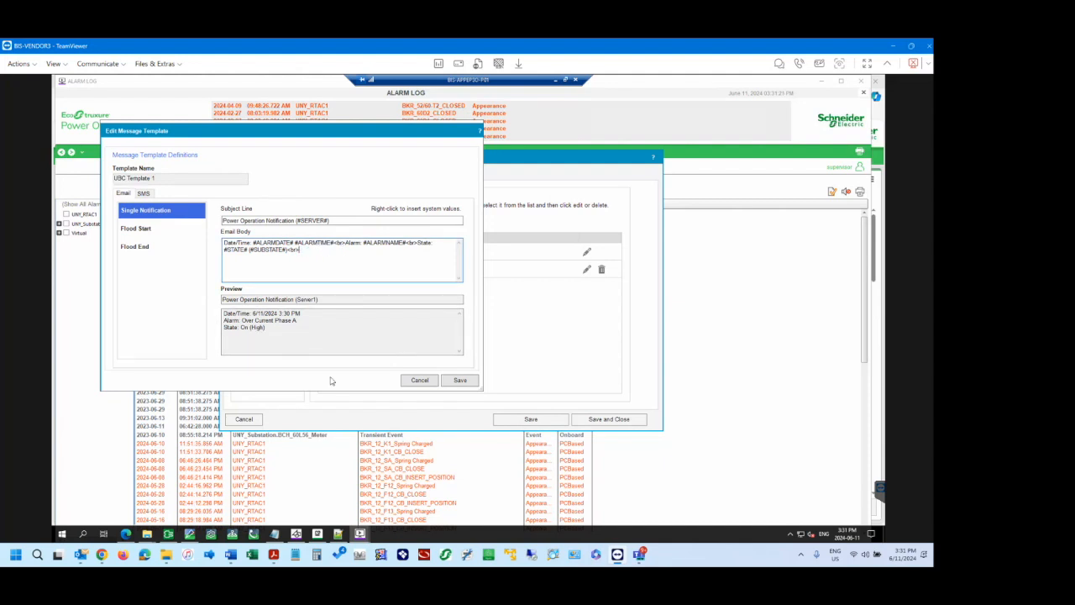
{"action": "key", "text": "ctrl+z"}
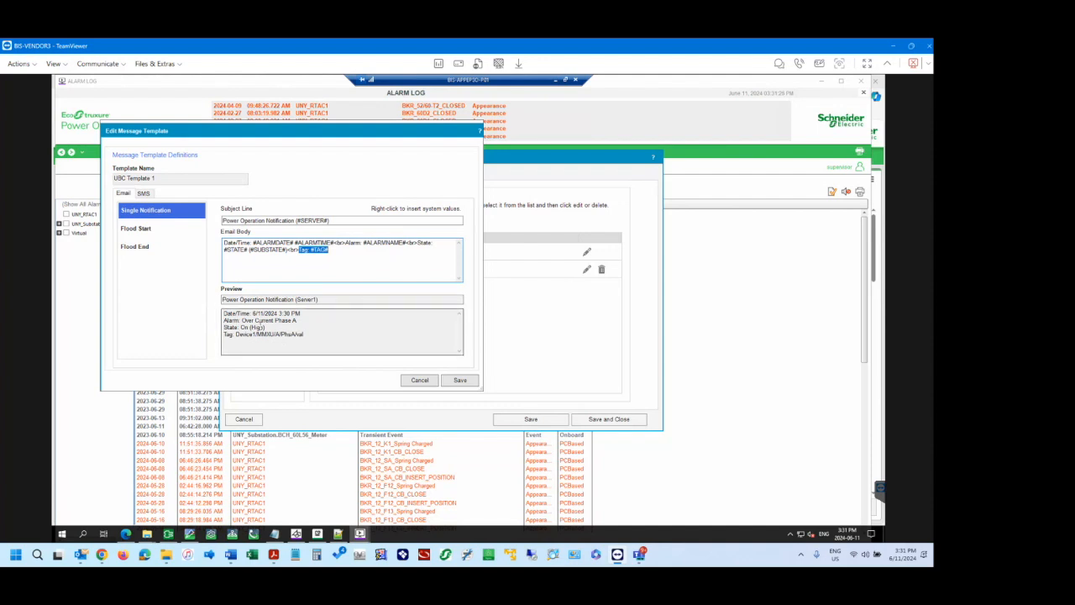
Compare the date/time, alarm and state tokens in UBC Template 1's email body with the preview lines, and cancel the editor.
{"action": "left_click_drag", "start_coordinate": [265, 328], "coordinate": [223, 327]}
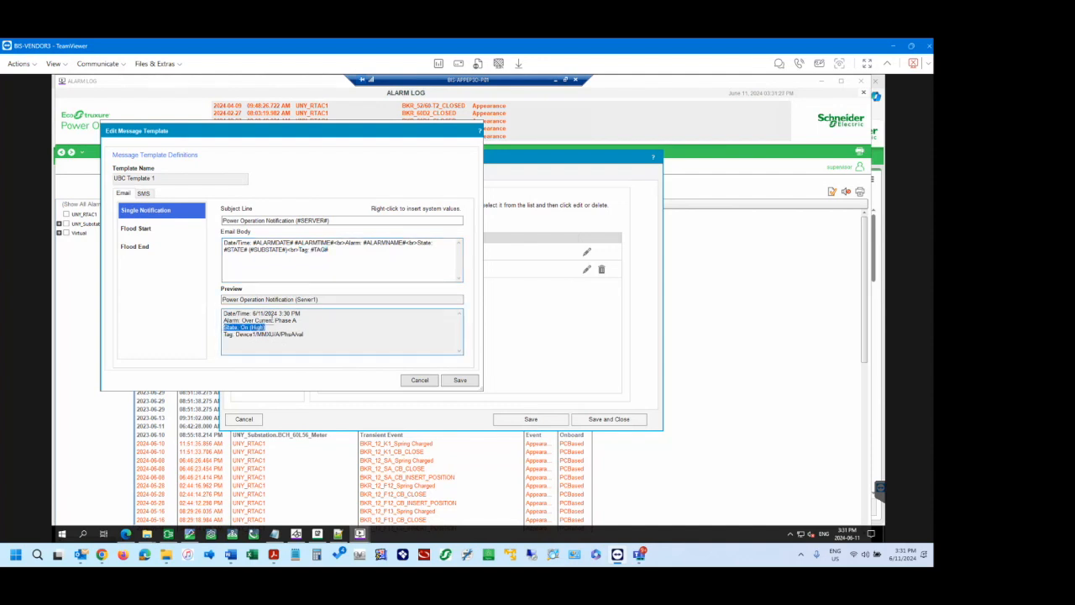
{"action": "left_click", "coordinate": [274, 320]}
{"action": "left_click", "coordinate": [335, 243]}
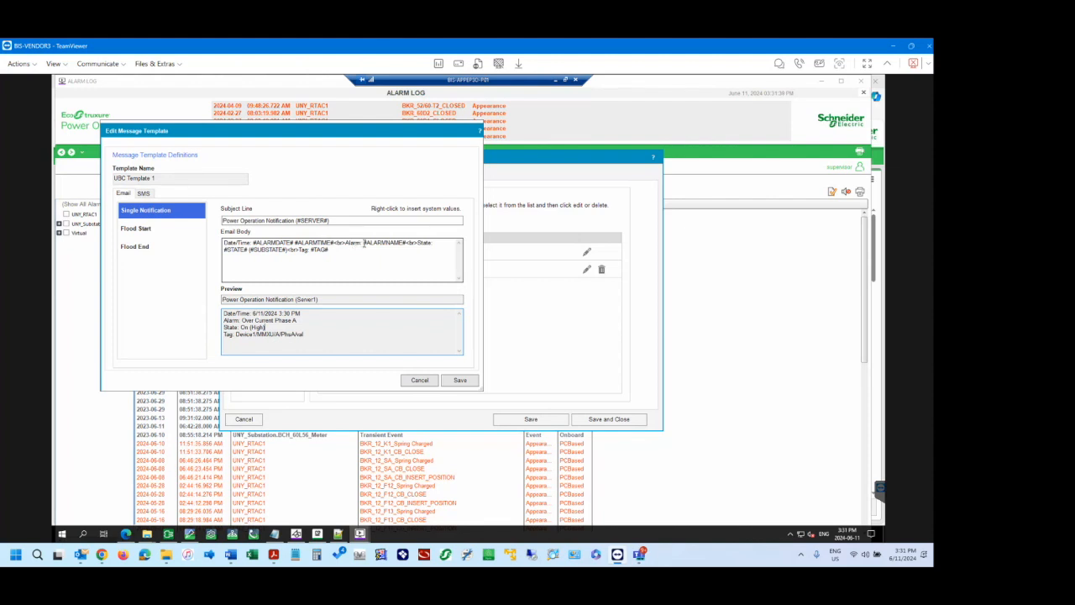
{"action": "left_click", "coordinate": [249, 251]}
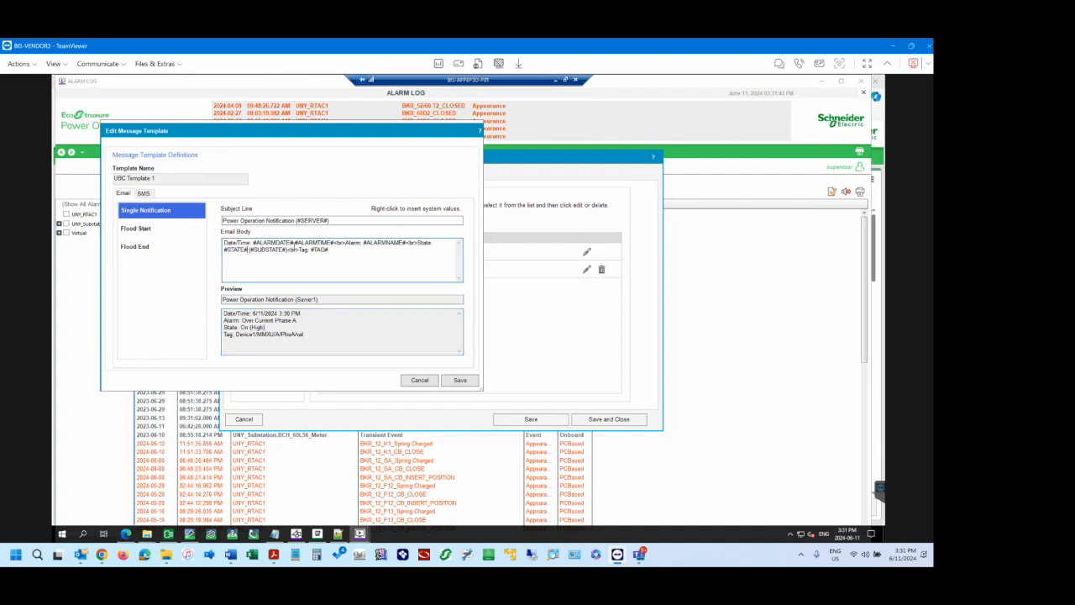
{"action": "left_click_drag", "start_coordinate": [249, 251], "coordinate": [418, 242]}
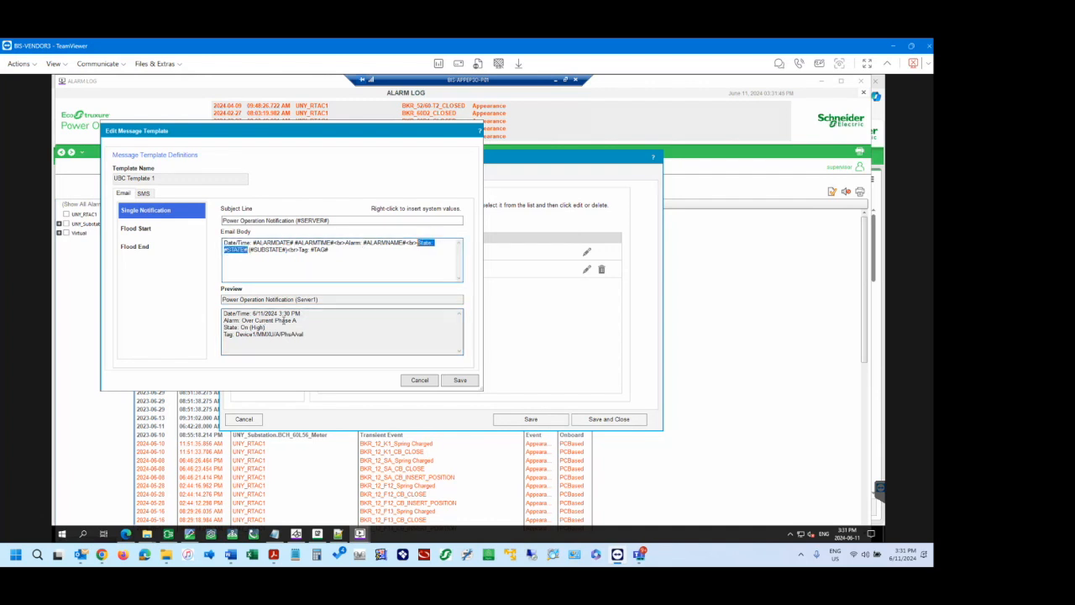
{"action": "left_click", "coordinate": [282, 321]}
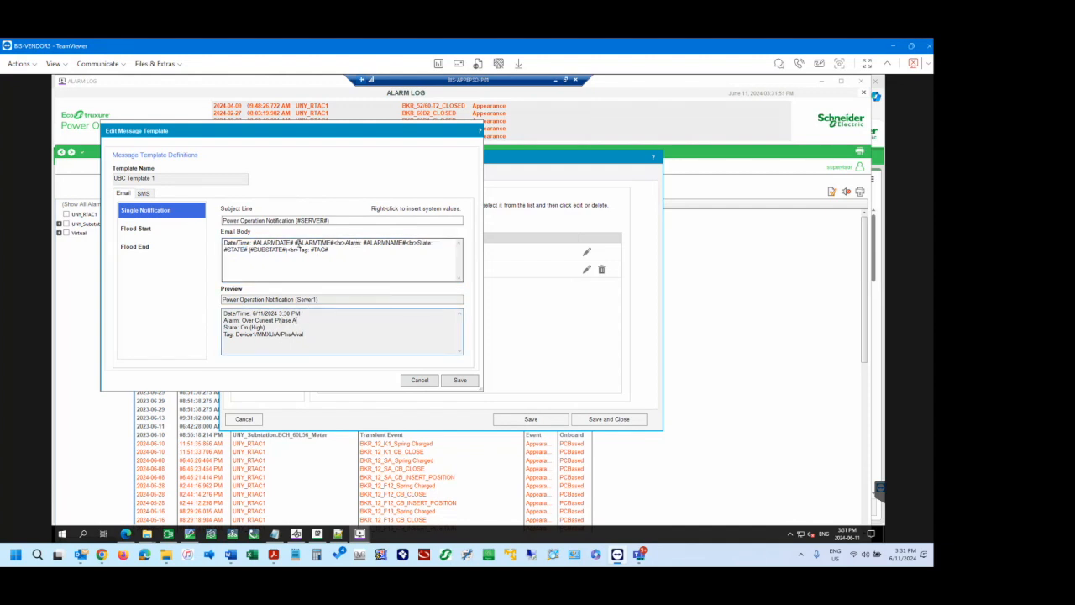
{"action": "left_click", "coordinate": [308, 313]}
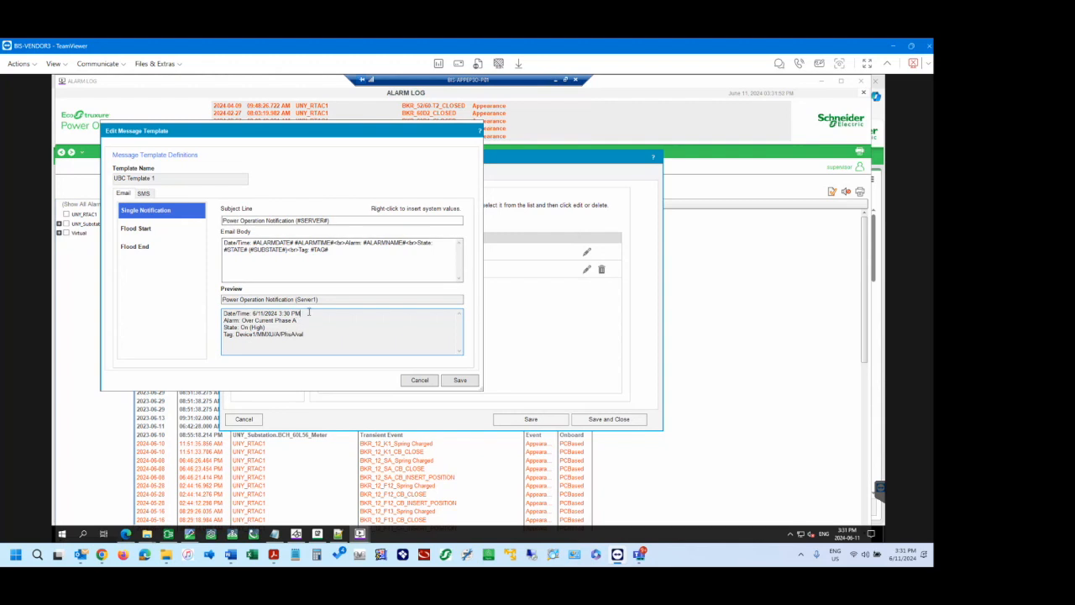
{"action": "left_click", "coordinate": [305, 320]}
{"action": "left_click", "coordinate": [335, 252]}
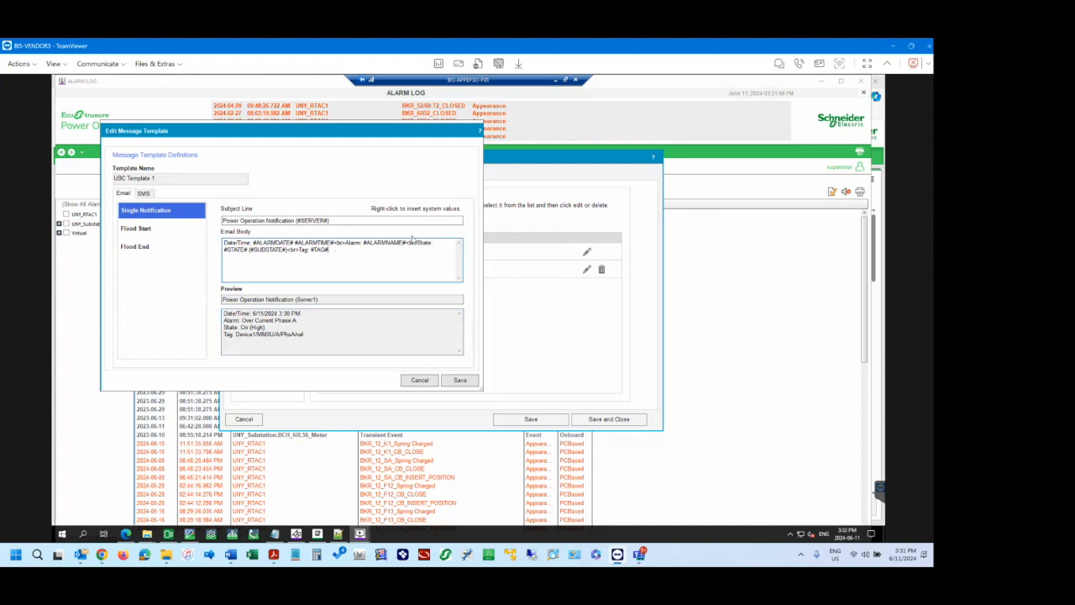
{"action": "left_click_drag", "start_coordinate": [407, 242], "coordinate": [337, 241]}
{"action": "left_click", "coordinate": [363, 250]}
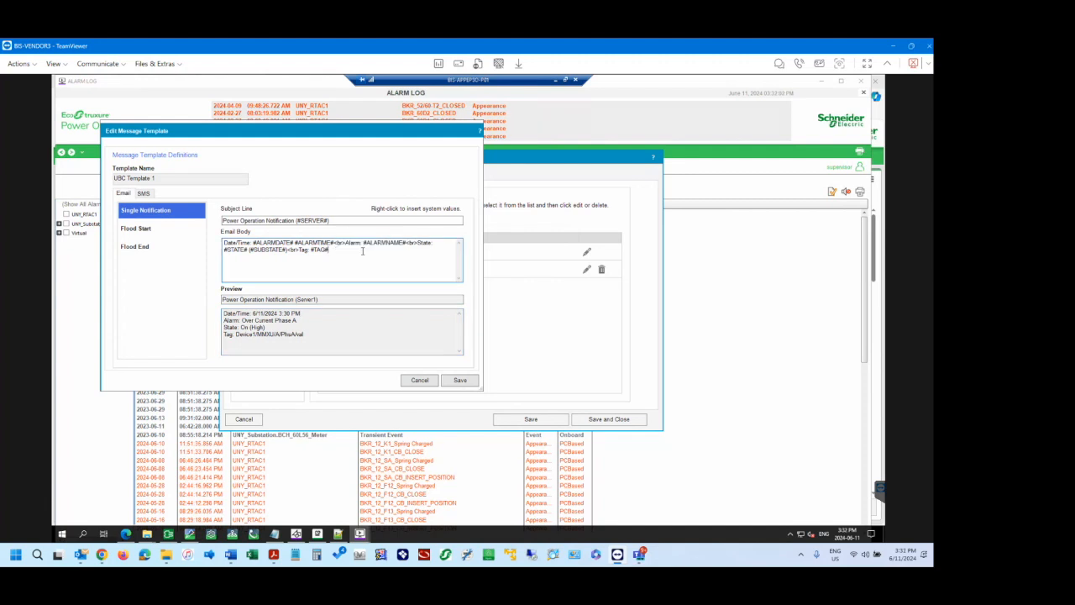
{"action": "left_click", "coordinate": [420, 381]}
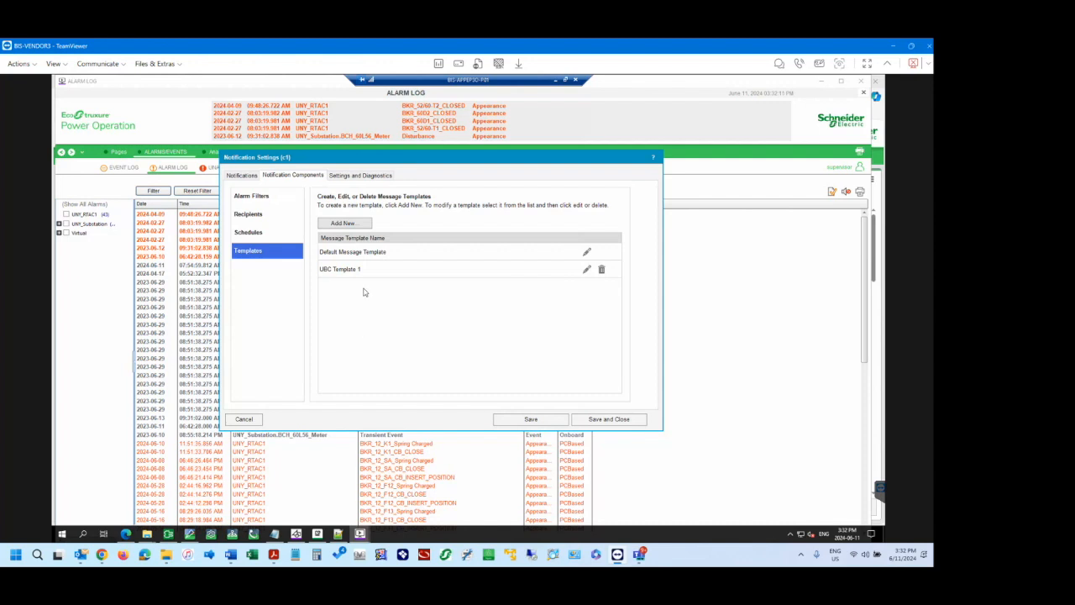
Review the alarm filter, recipient, schedule and template lists in the notification components, and return to the UNY RTAC1 Alarms notification.
{"action": "left_click", "coordinate": [351, 224]}
{"action": "left_click", "coordinate": [246, 177]}
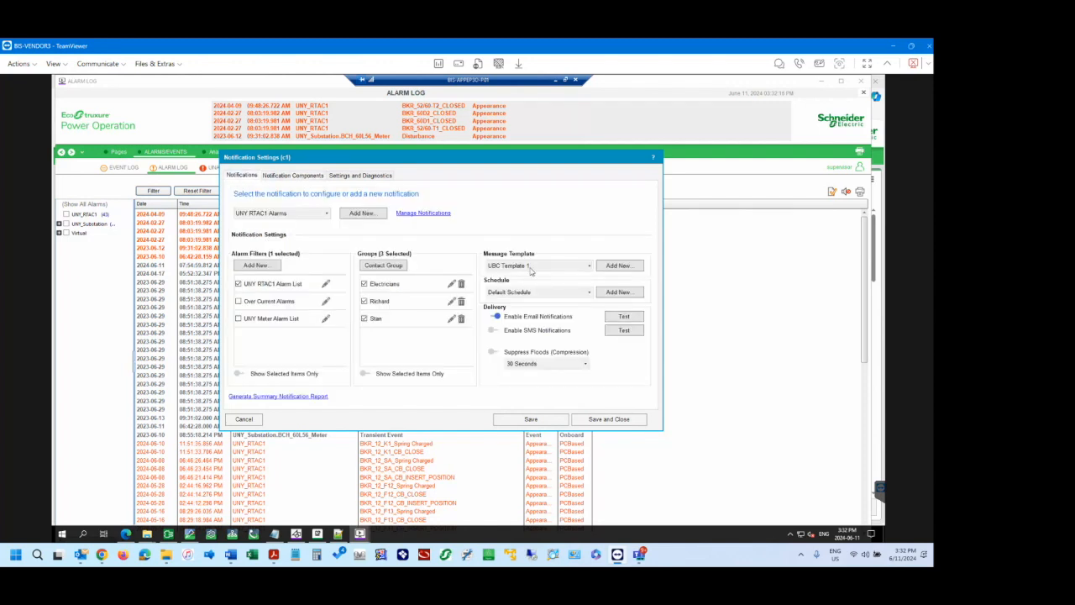
{"action": "left_click", "coordinate": [294, 177]}
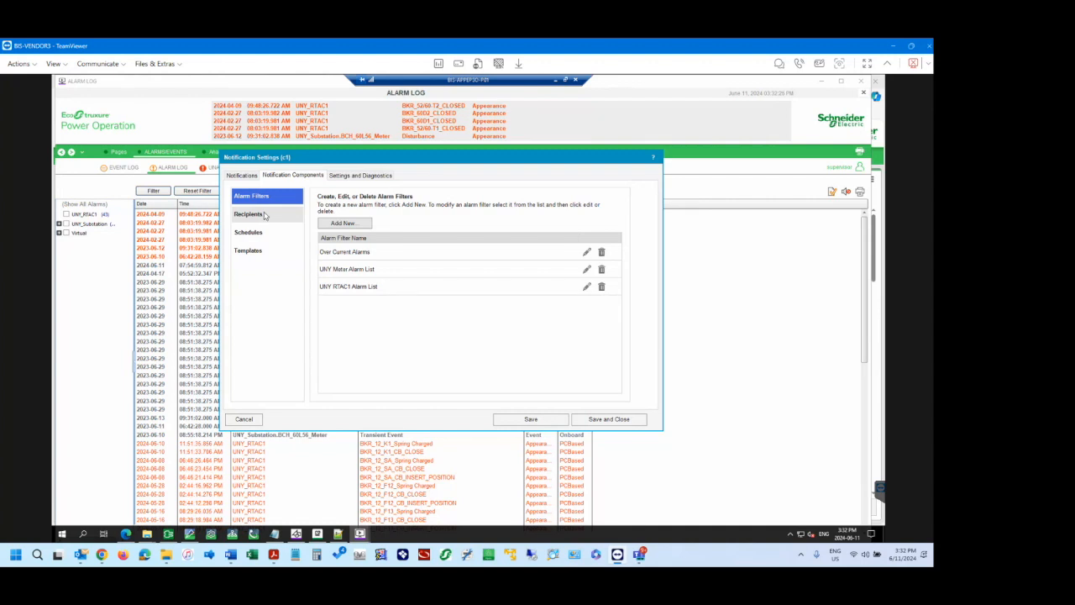
{"action": "left_click", "coordinate": [264, 215]}
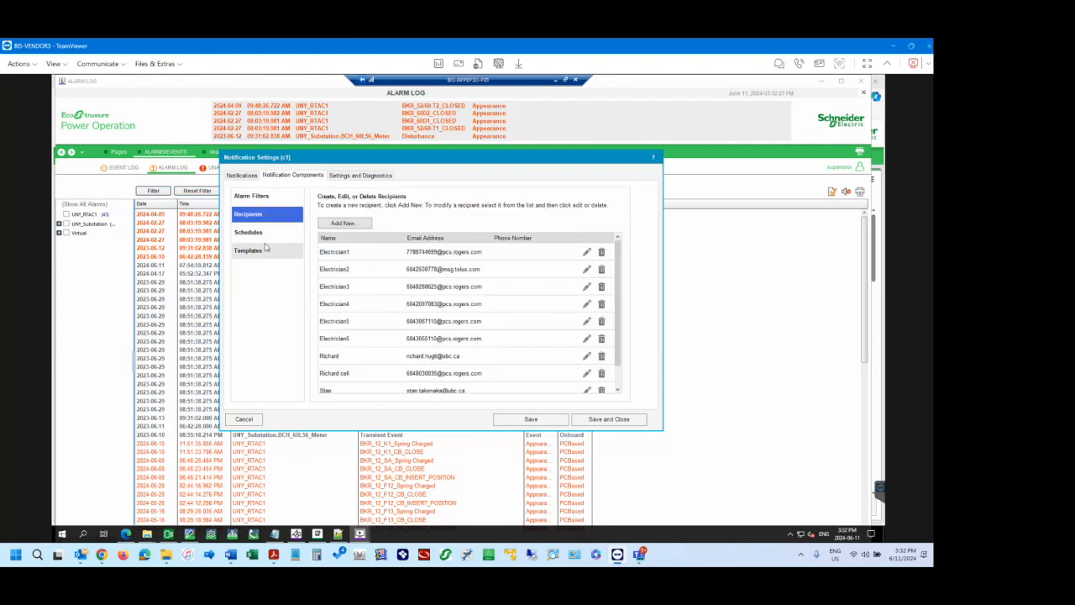
{"action": "left_click", "coordinate": [264, 234]}
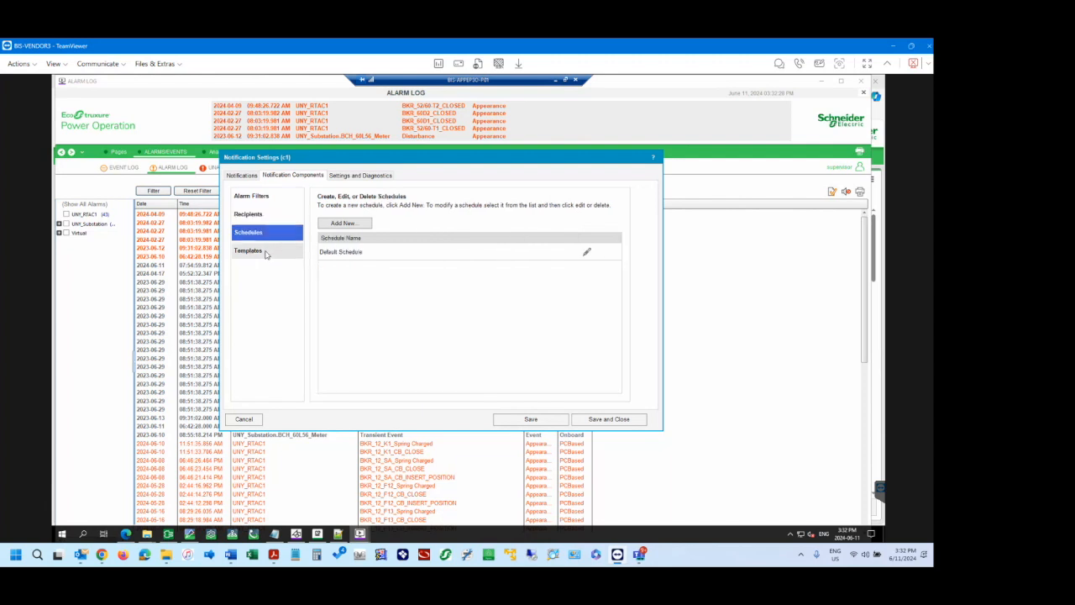
{"action": "left_click", "coordinate": [262, 251]}
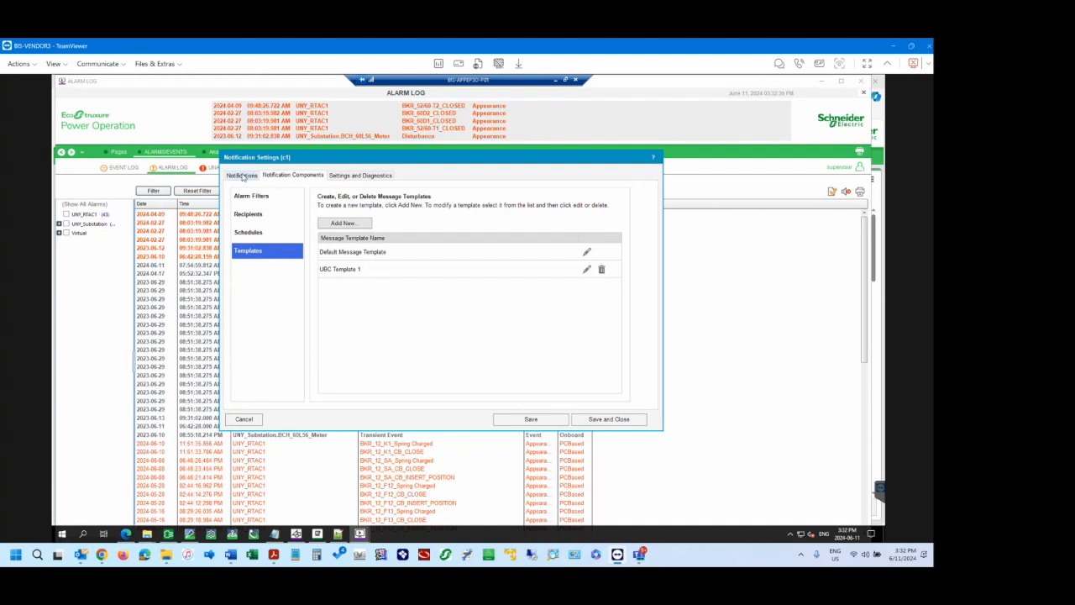
{"action": "left_click", "coordinate": [242, 174]}
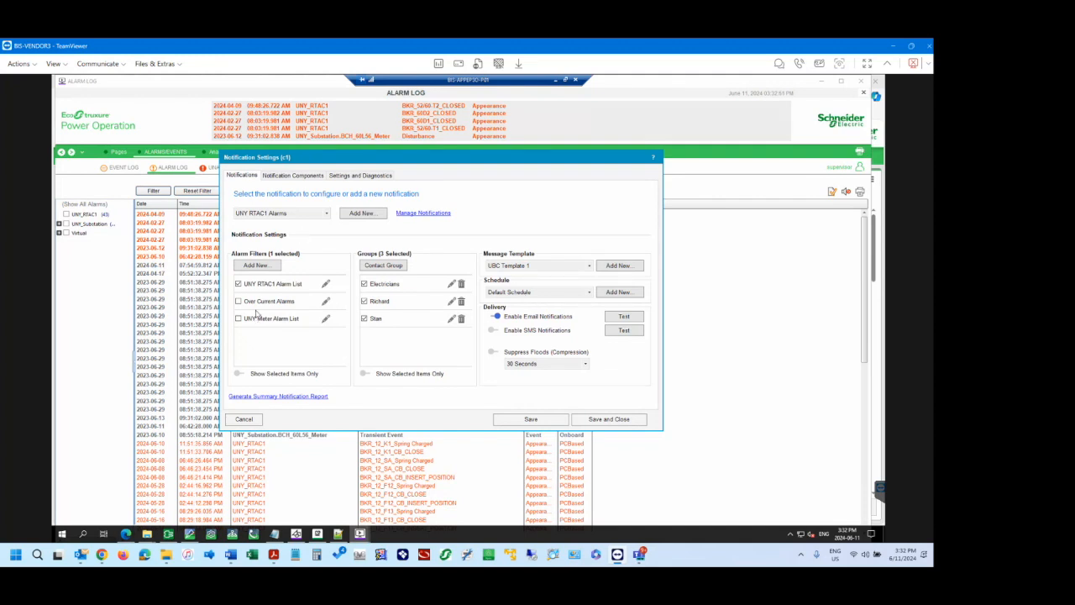
Review the General, SMS Setup, Email Setup and ENM Migration pages of the settings and diagnostics, and return to the notification's settings.
{"action": "left_click", "coordinate": [369, 178]}
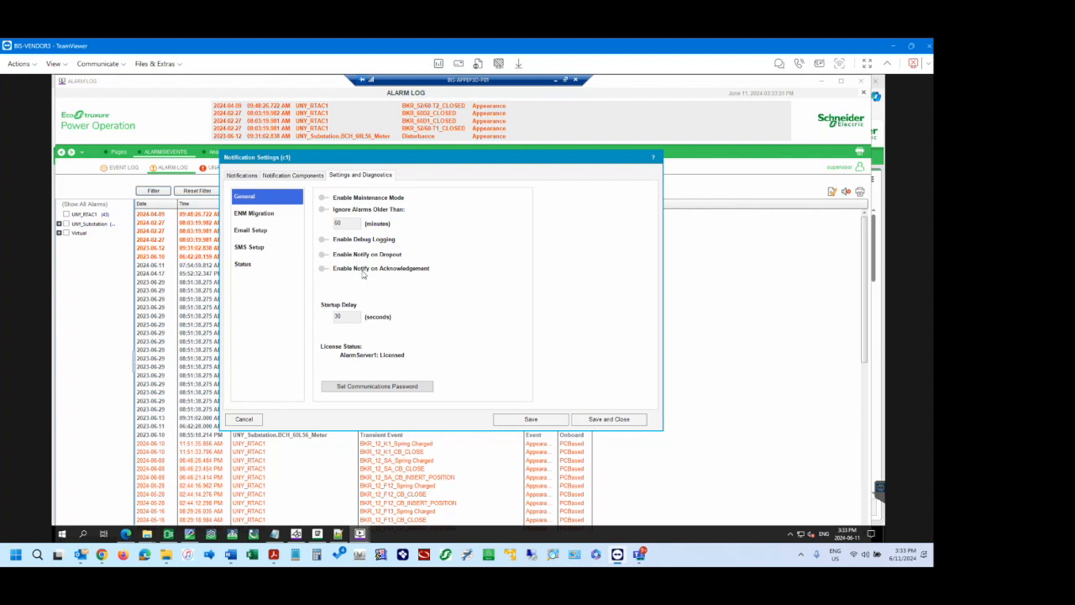
{"action": "left_click", "coordinate": [270, 249]}
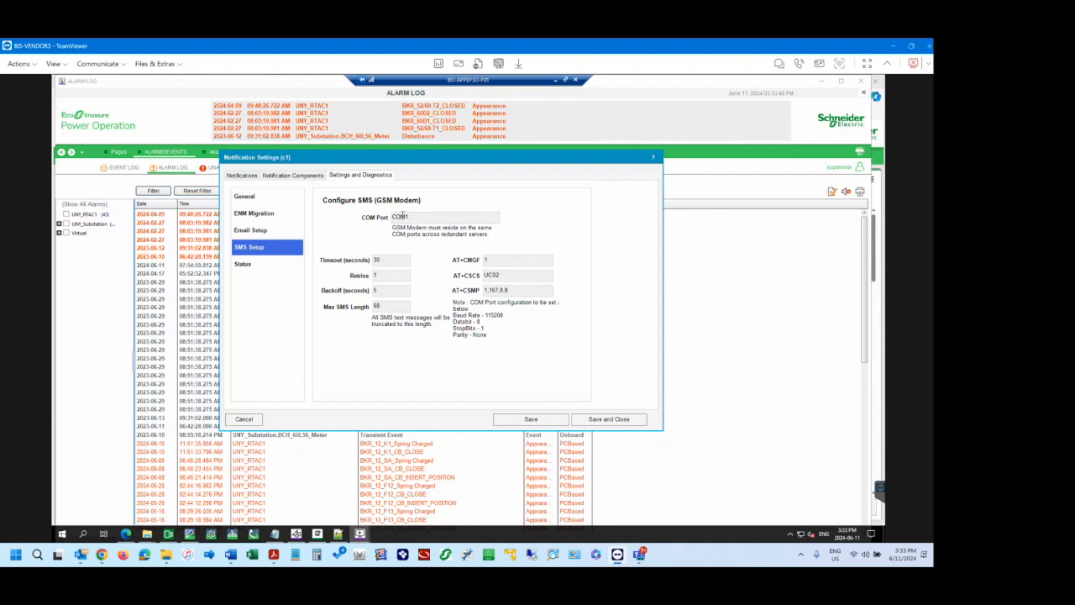
{"action": "left_click", "coordinate": [256, 230]}
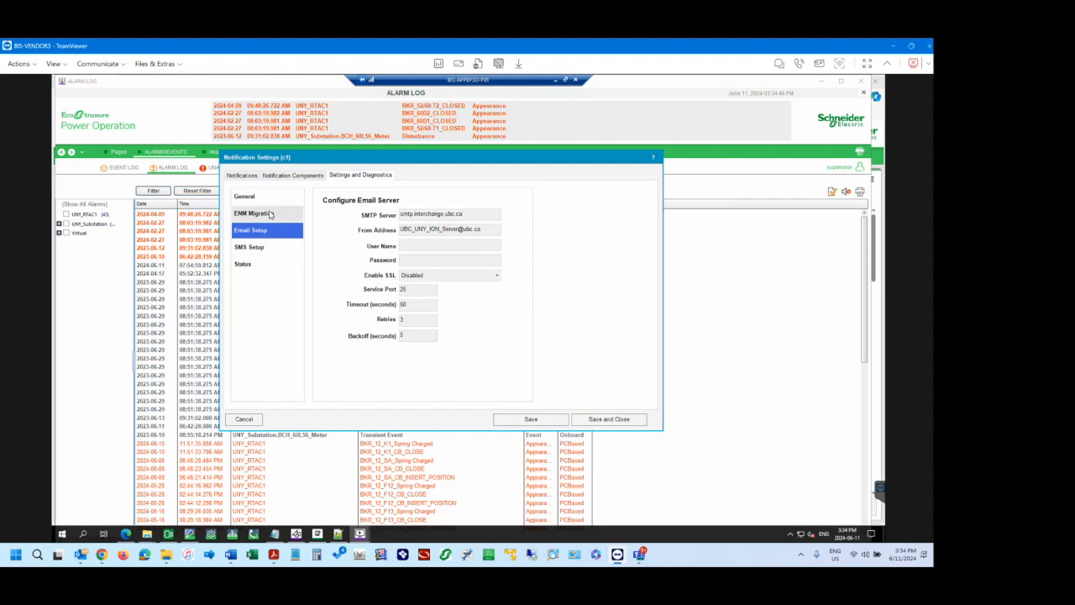
{"action": "left_click", "coordinate": [269, 214]}
{"action": "left_click", "coordinate": [260, 198]}
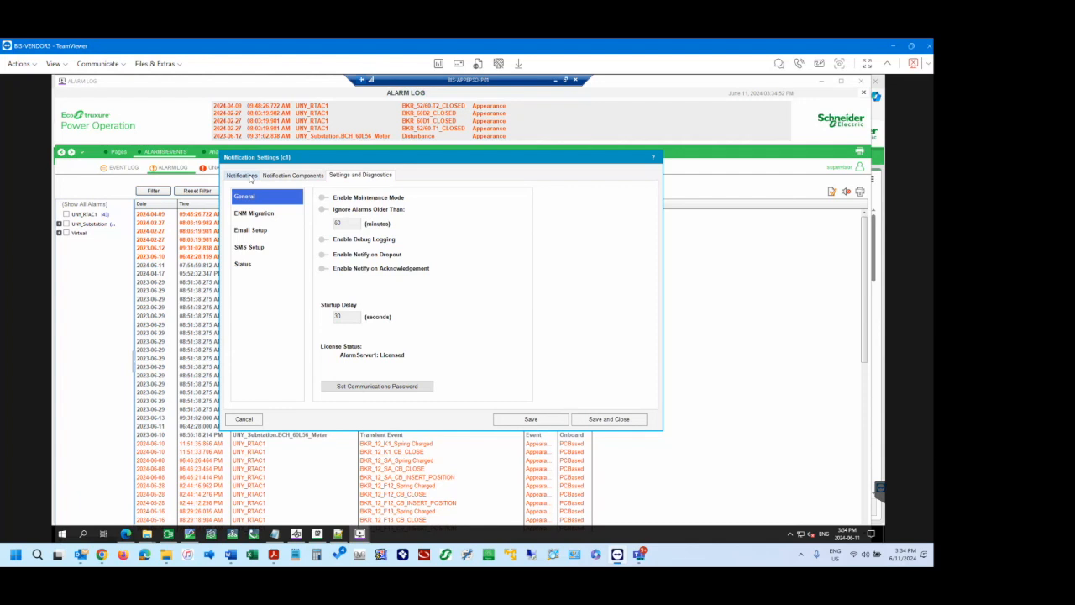
{"action": "left_click", "coordinate": [243, 175]}
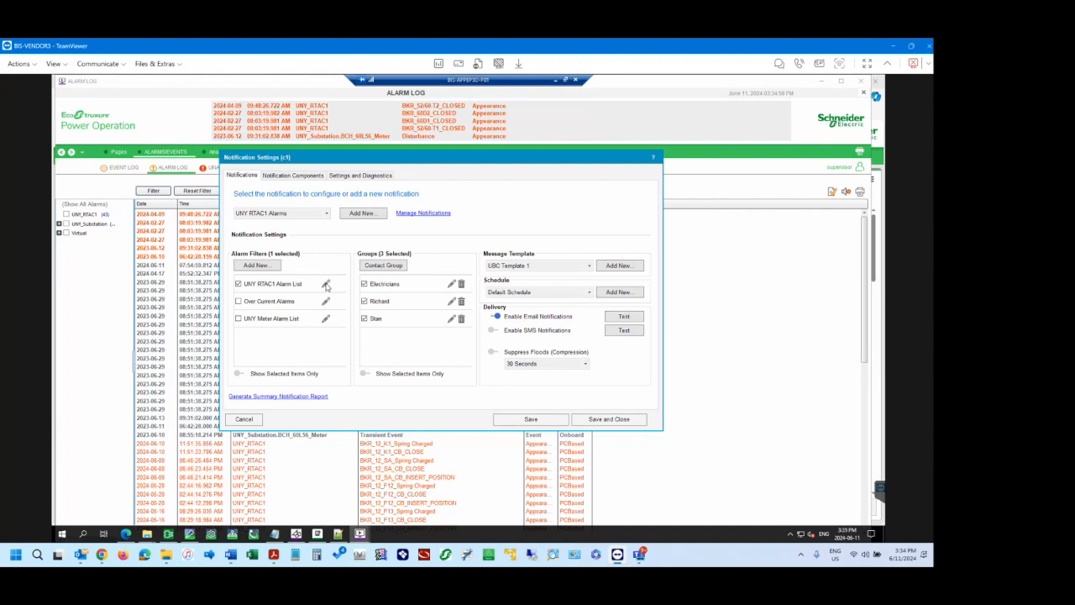
Select the UNY Over Current Alarms notification, open its Over Current Alarms filter, and widen the window and Details column to read the filter rules.
{"action": "left_click", "coordinate": [327, 215]}
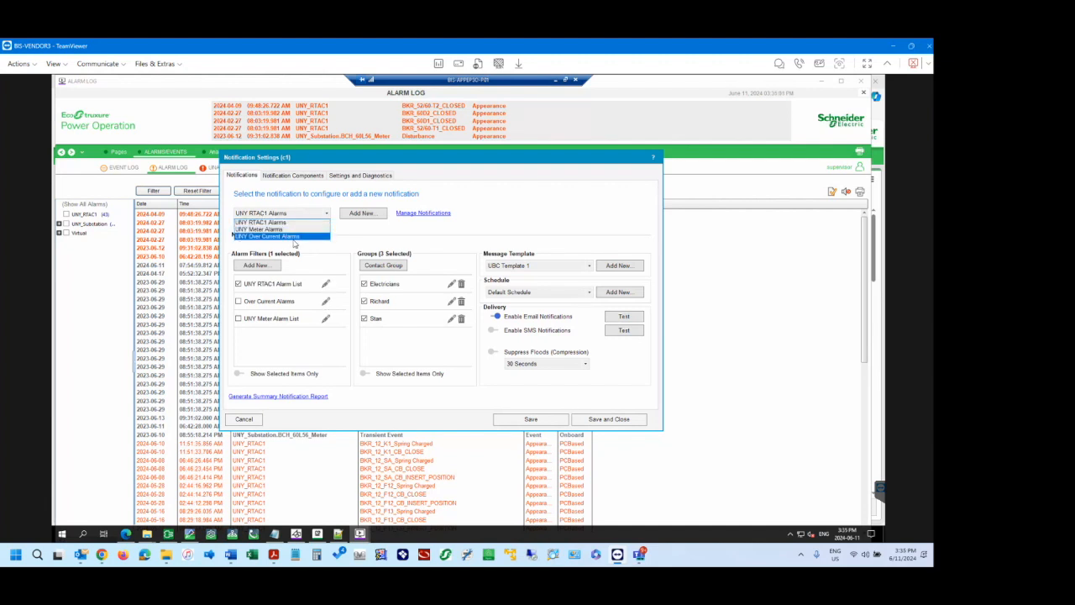
{"action": "left_click", "coordinate": [294, 237]}
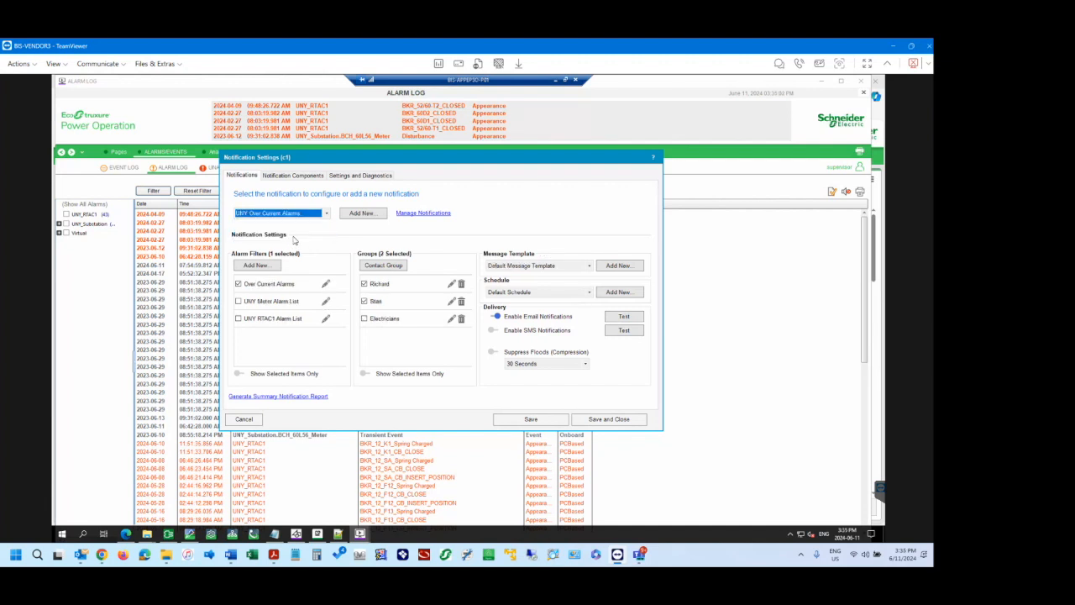
{"action": "left_click", "coordinate": [327, 284]}
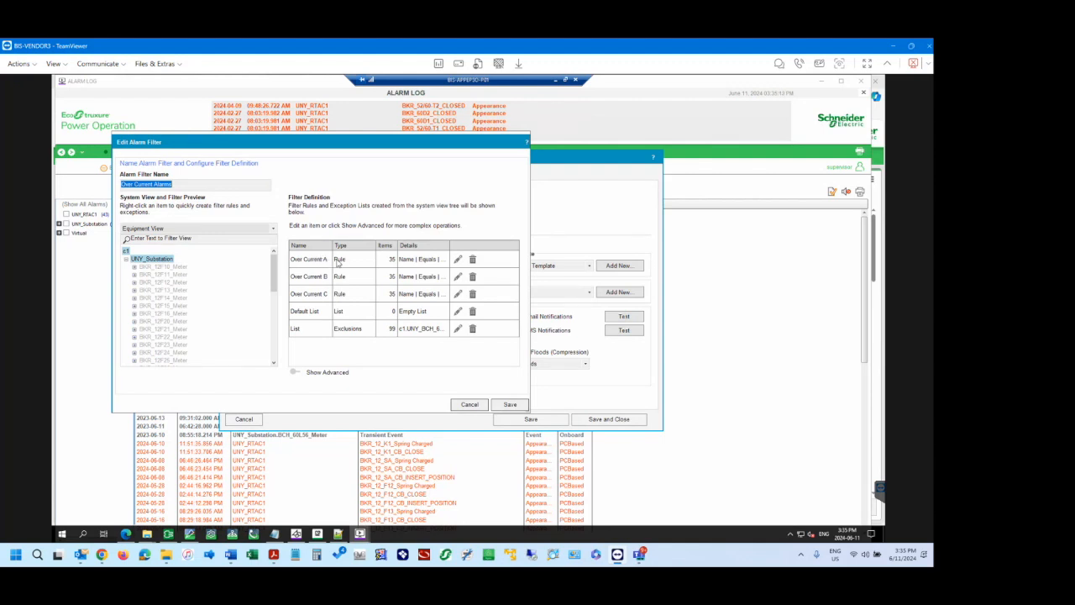
{"action": "left_click", "coordinate": [344, 260]}
{"action": "left_click_drag", "start_coordinate": [451, 247], "coordinate": [467, 247]}
{"action": "left_click_drag", "start_coordinate": [530, 322], "coordinate": [655, 321]}
{"action": "left_click_drag", "start_coordinate": [467, 248], "coordinate": [535, 256]}
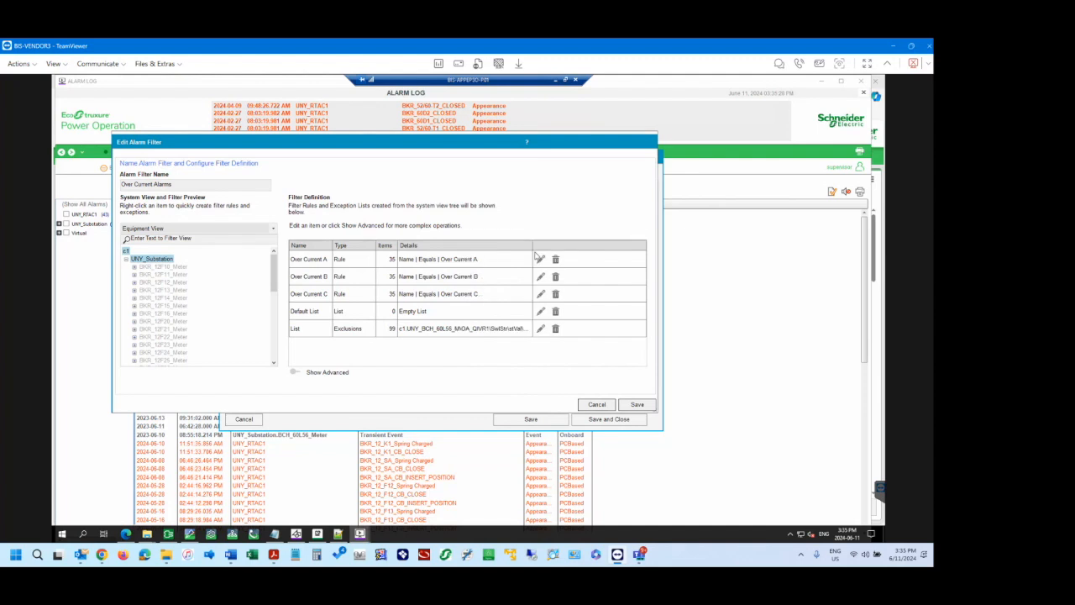
Open the Over Current A rule, expand BKR_12F10_Meter in its preview, try adding a custom criterion, and cancel the rule editor.
{"action": "left_click", "coordinate": [540, 259]}
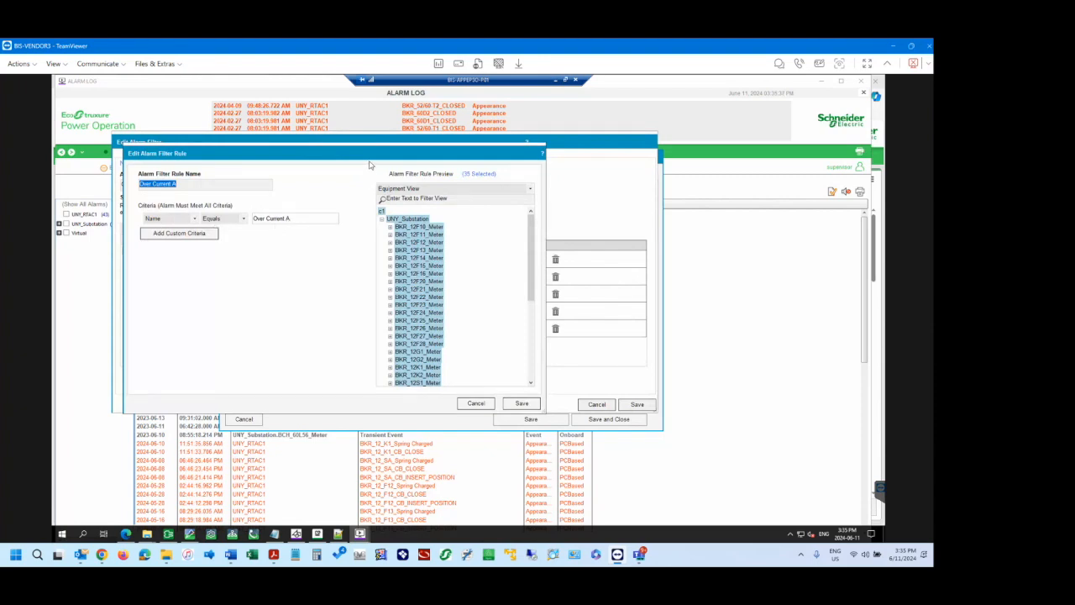
{"action": "left_click_drag", "start_coordinate": [369, 155], "coordinate": [379, 191]}
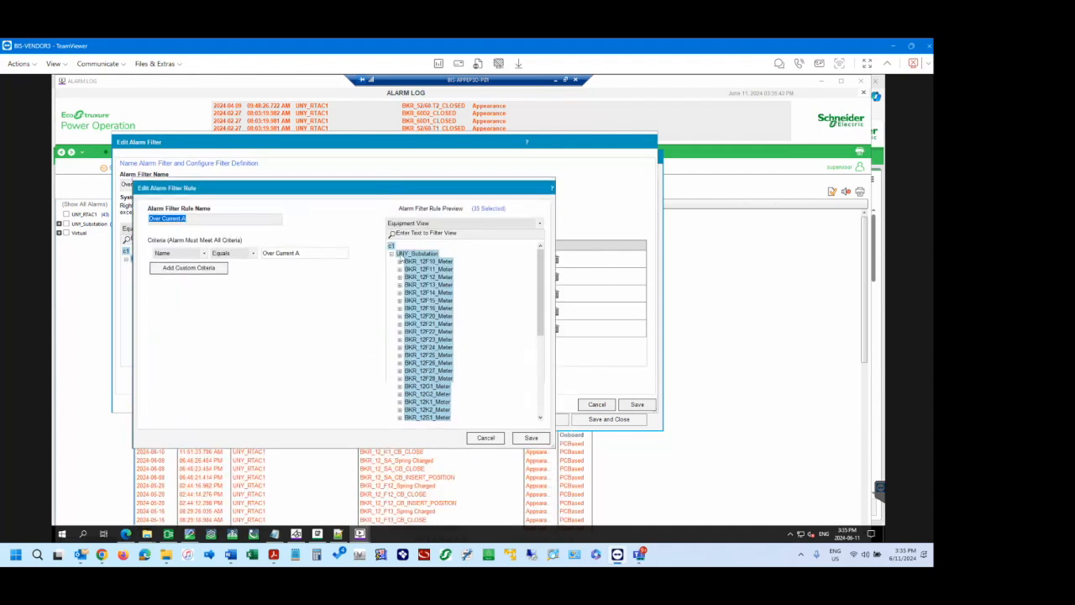
{"action": "left_click", "coordinate": [400, 262]}
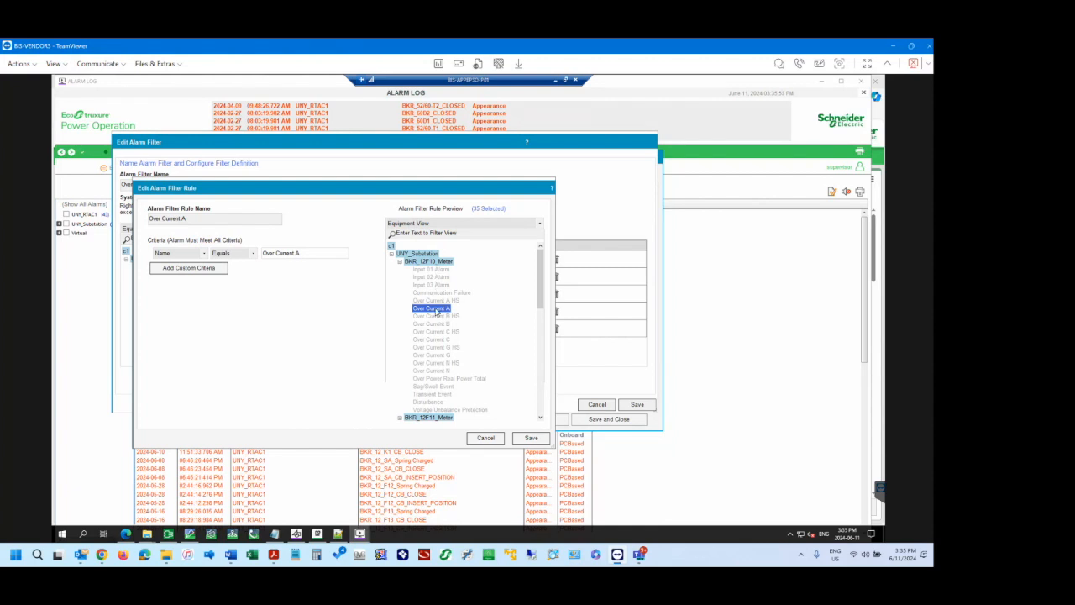
{"action": "left_click", "coordinate": [204, 269]}
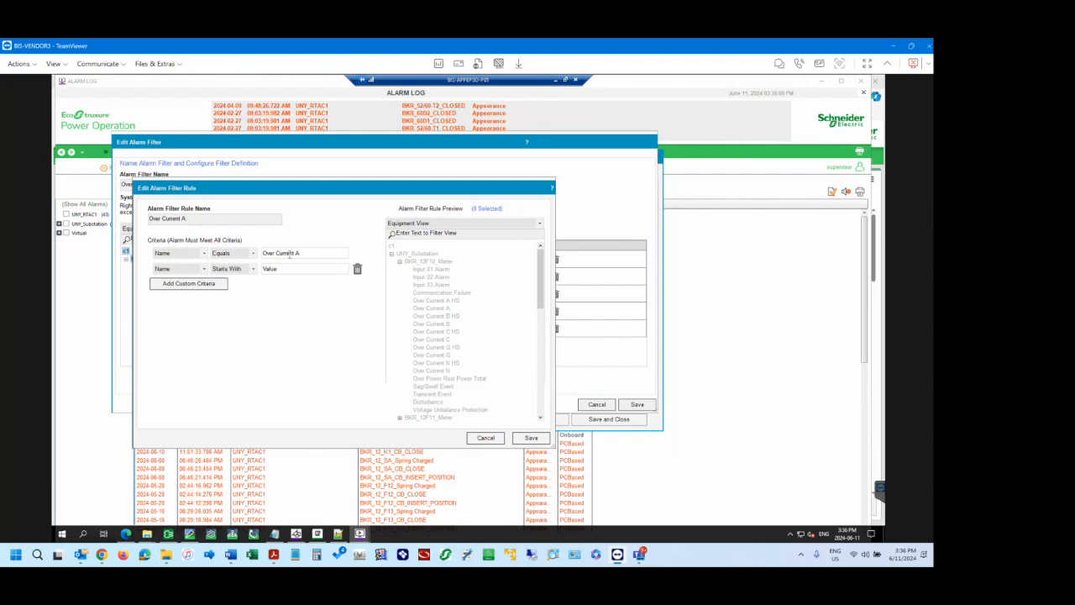
{"action": "left_click", "coordinate": [486, 437]}
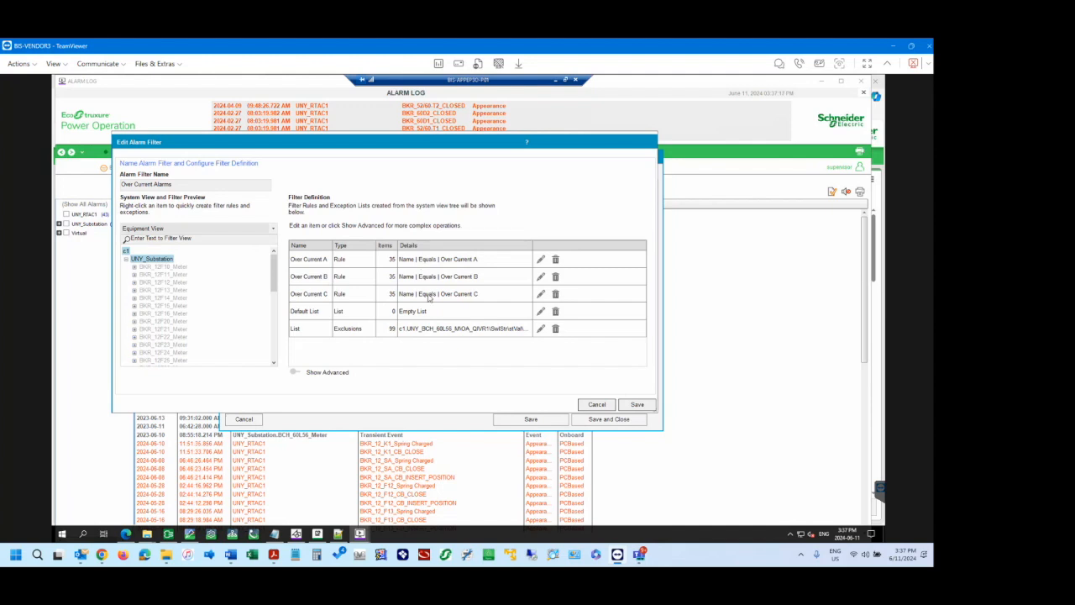
Reopen the Over Current A rule, add another custom criterion to review its comparison operators and value field, and cancel the changes.
{"action": "left_click", "coordinate": [541, 259]}
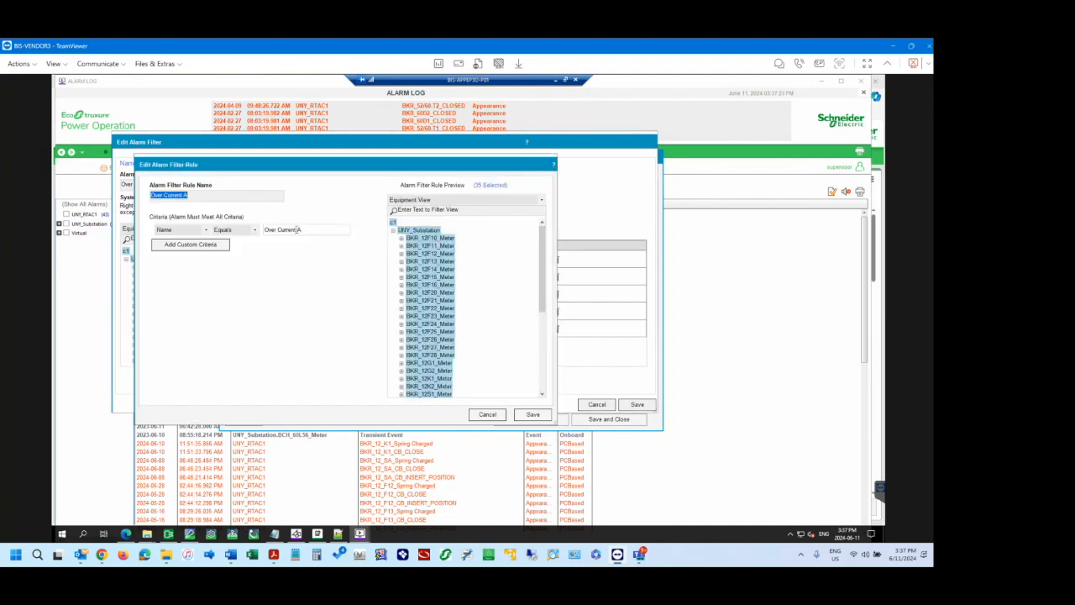
{"action": "left_click", "coordinate": [403, 238]}
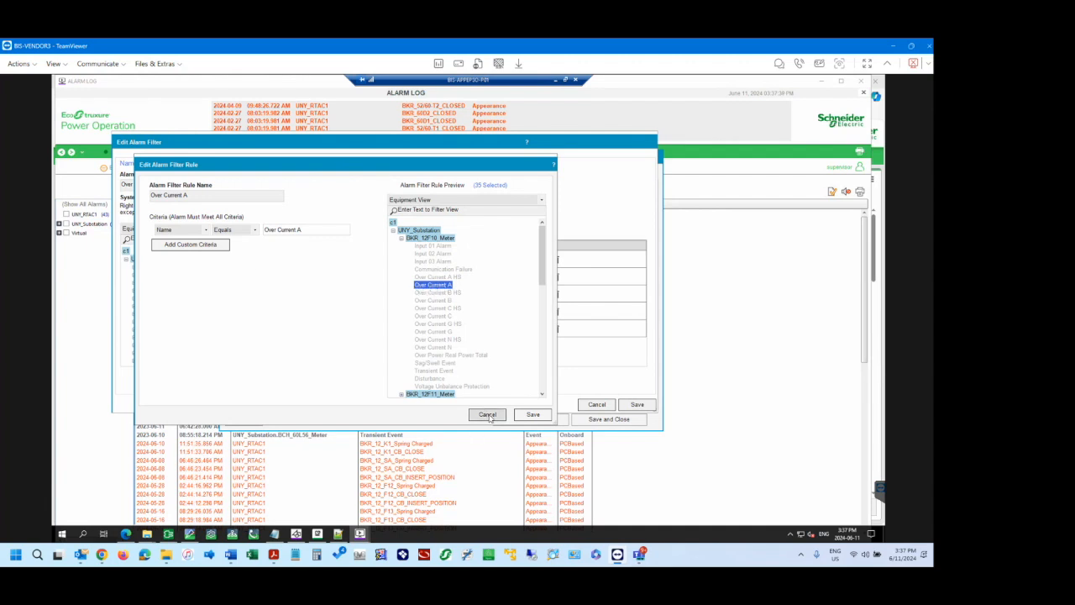
{"action": "left_click", "coordinate": [201, 249]}
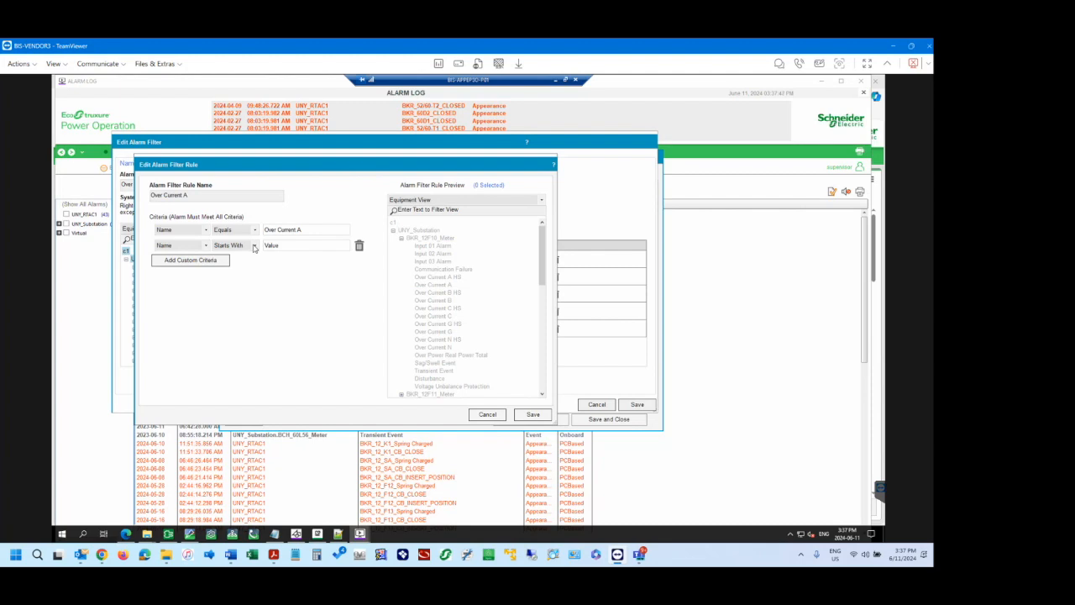
{"action": "left_click_drag", "start_coordinate": [261, 168], "coordinate": [305, 189]}
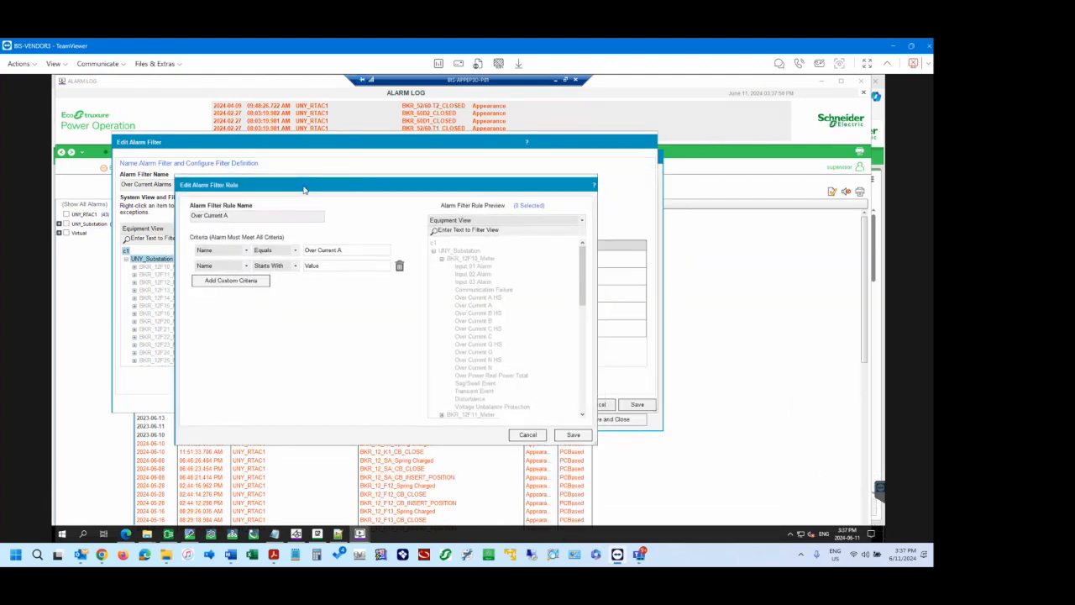
{"action": "left_click", "coordinate": [296, 265]}
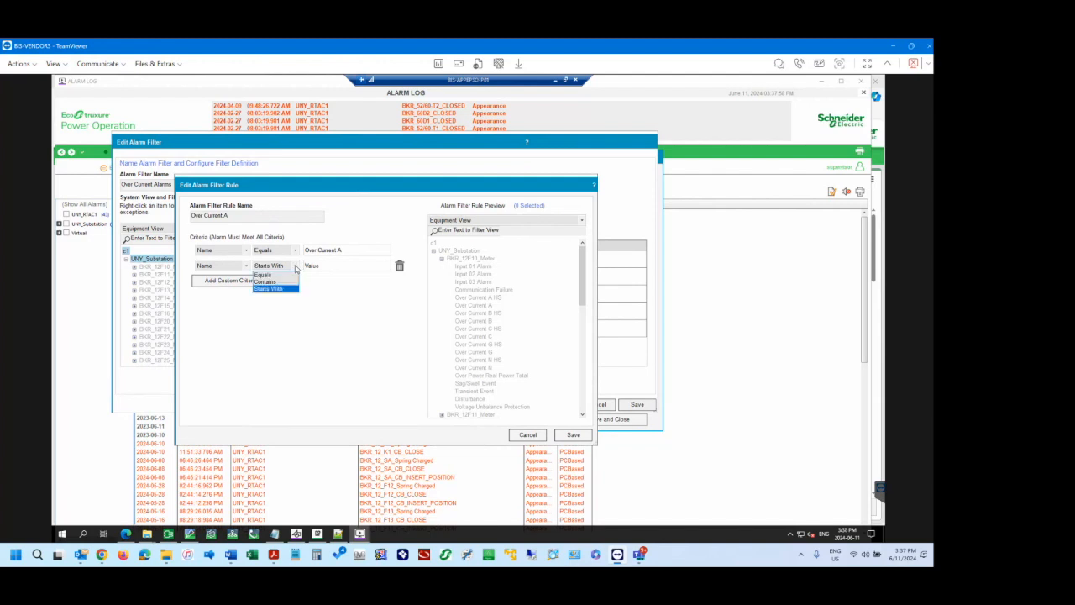
{"action": "left_click", "coordinate": [296, 266]}
{"action": "left_click", "coordinate": [326, 265]}
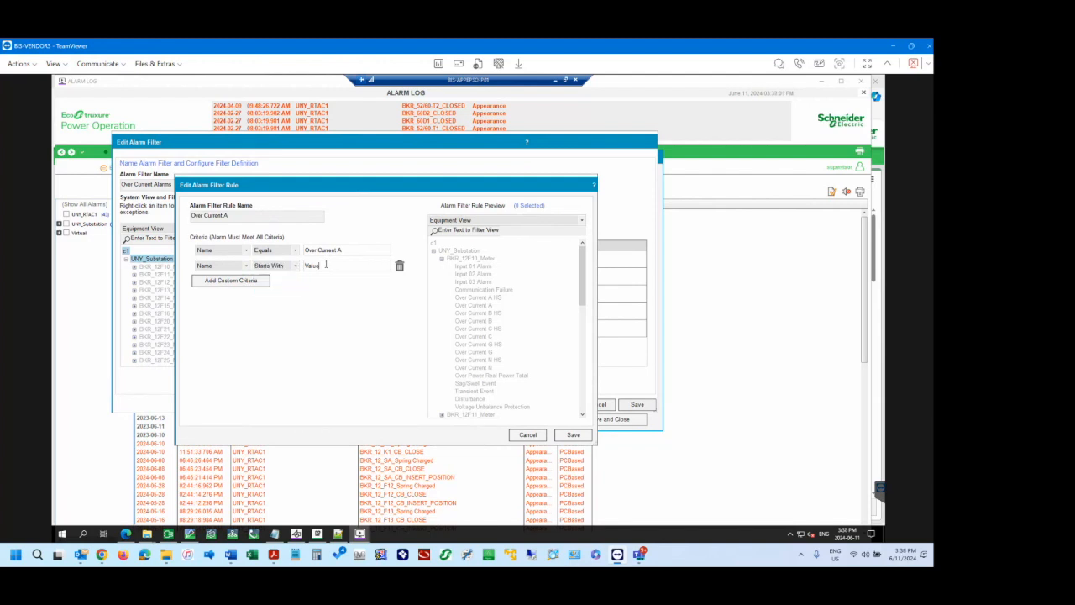
{"action": "left_click", "coordinate": [528, 435]}
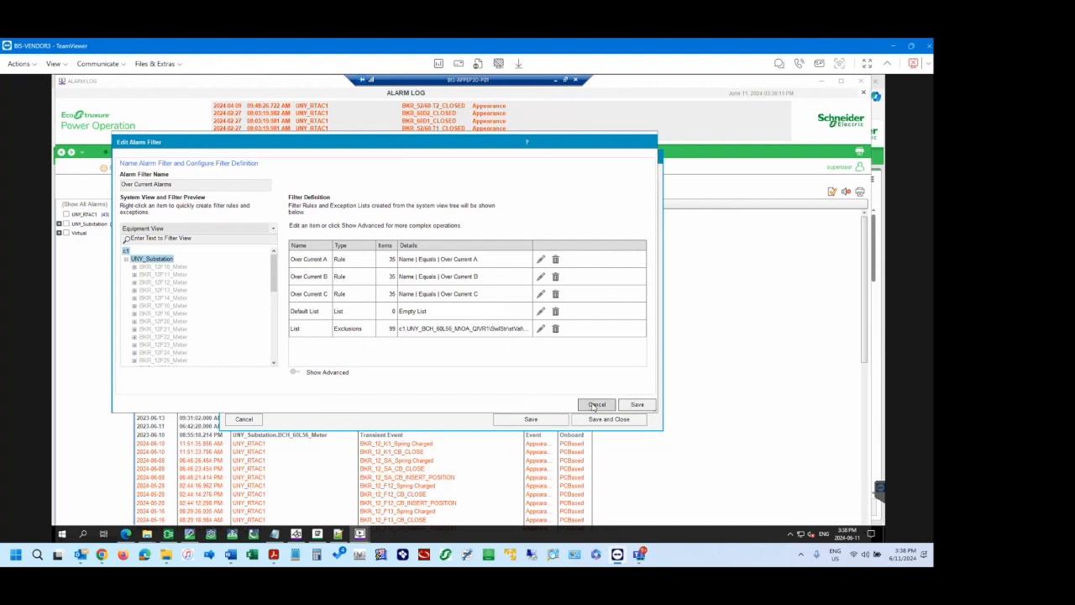
Show the Over Current Alarms filter's advanced options for adding rules, lists and exclusion lists, and cancel the filter editor.
{"action": "left_click", "coordinate": [299, 372]}
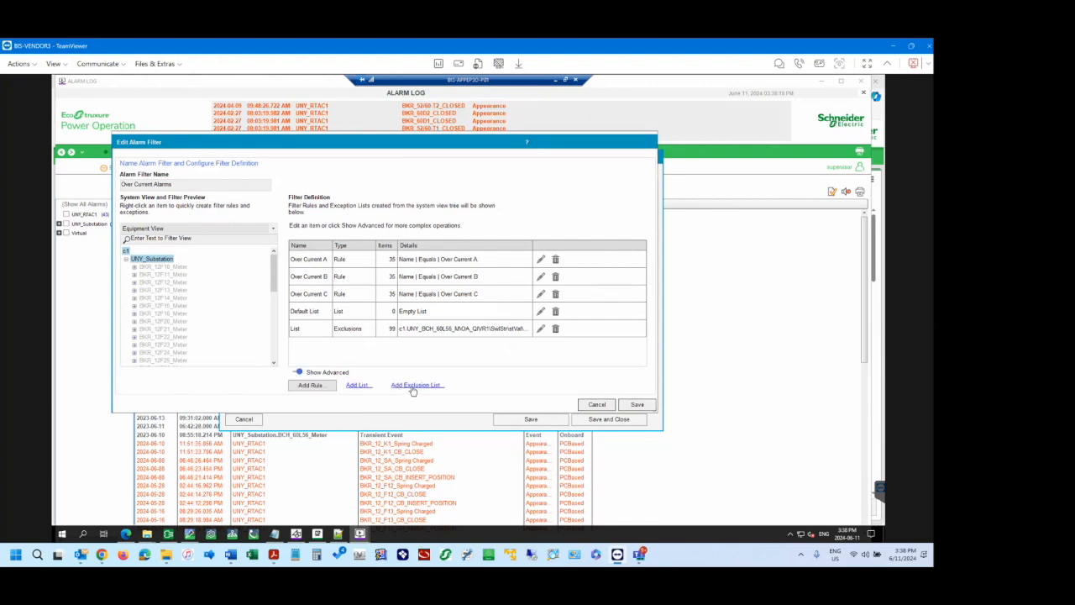
{"action": "left_click", "coordinate": [594, 405]}
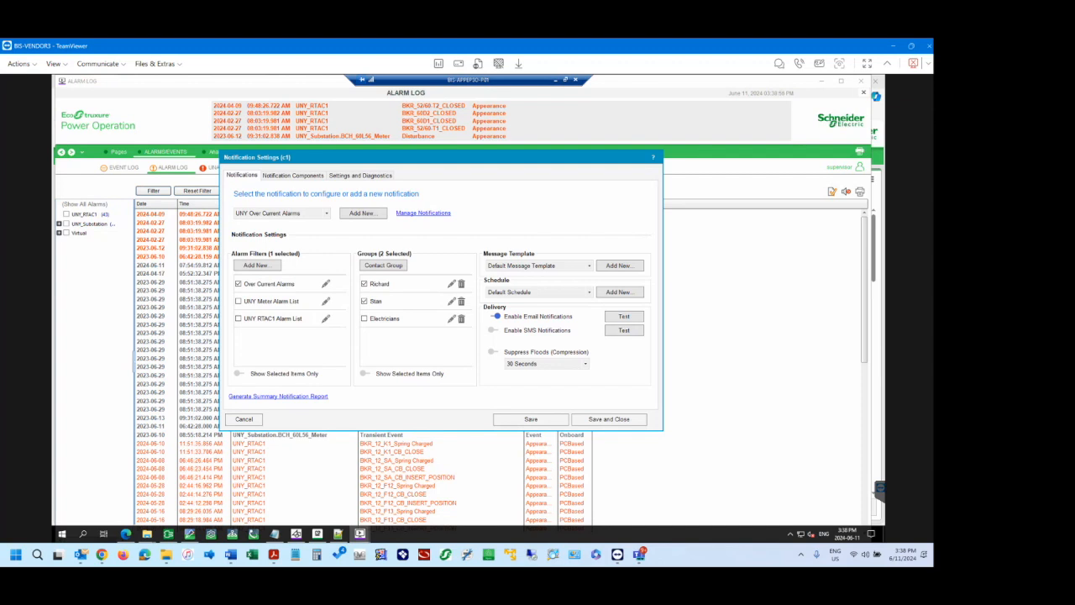
Switch to the online help in Chrome and open the Create Advanced Alarm Filters topic under About Alarm Filters.
{"action": "left_click", "coordinate": [102, 555]}
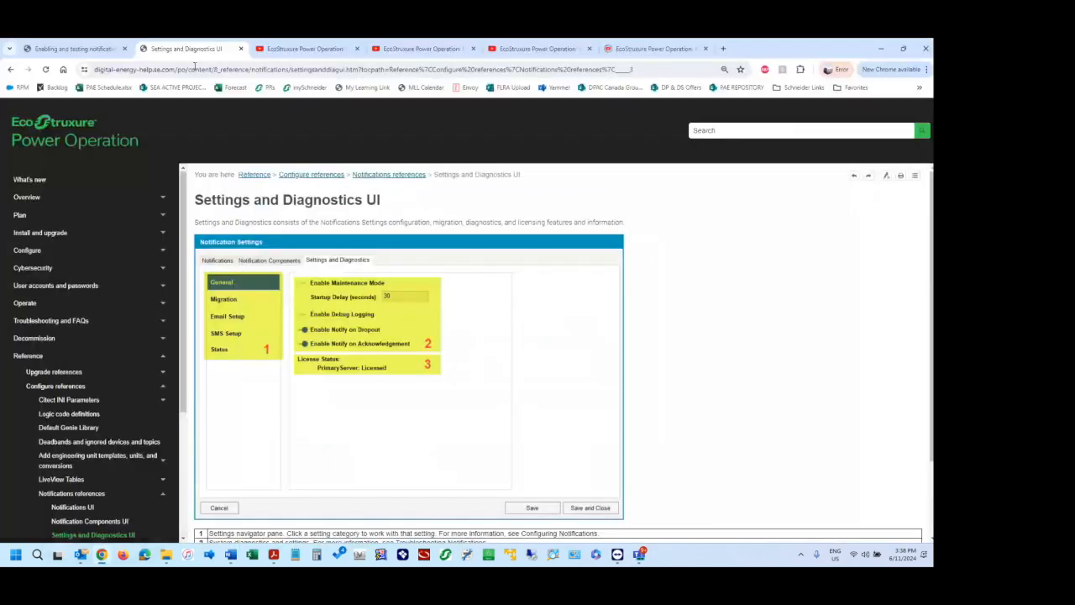
{"action": "left_click", "coordinate": [74, 48]}
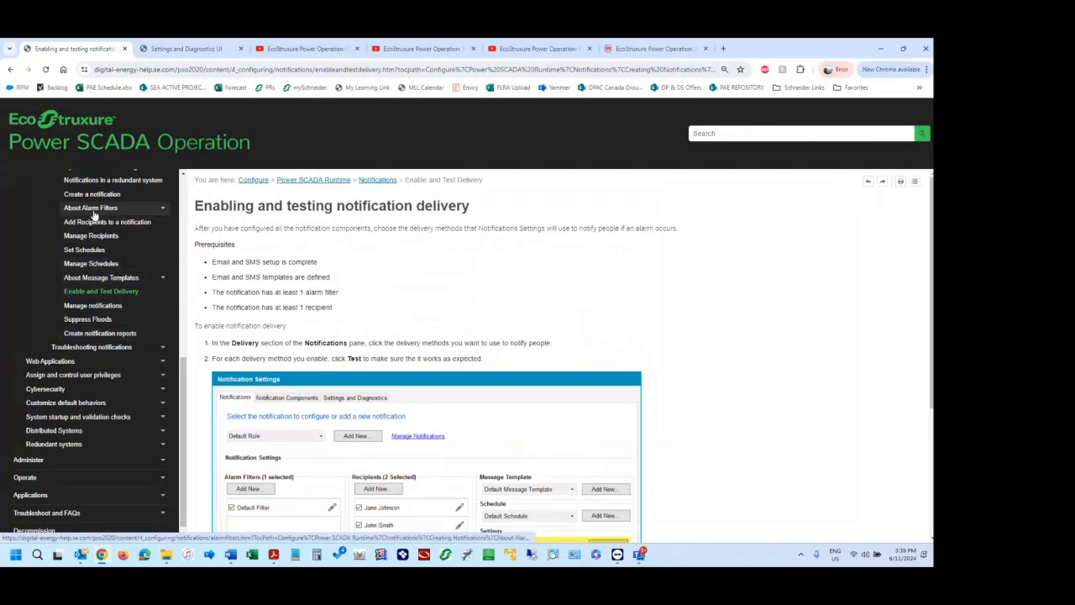
{"action": "left_click", "coordinate": [160, 211]}
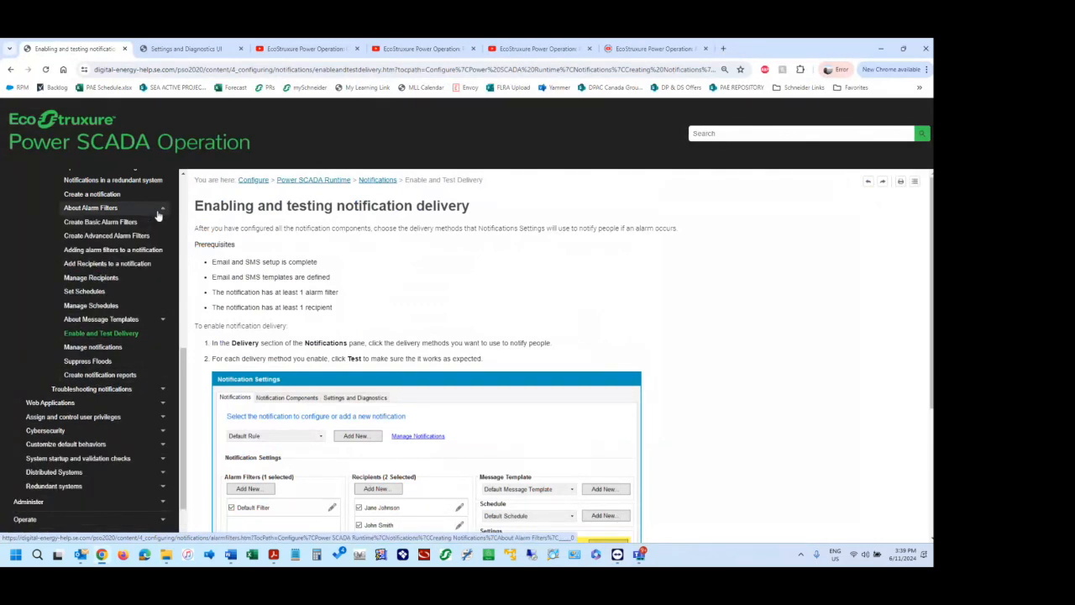
{"action": "left_click", "coordinate": [102, 236]}
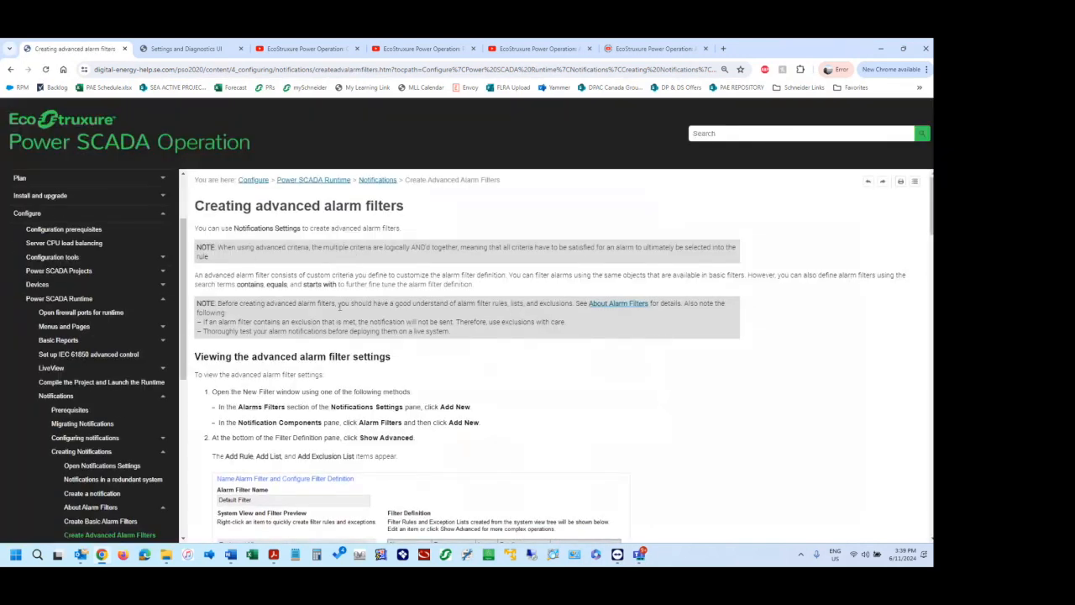
Check the open windows and switch to the Event Notification Module section of the UBC EPO Training document in Word.
{"action": "key", "text": "alt+Tab"}
{"action": "key", "text": "alt+Tab"}
{"action": "key", "text": "alt+Tab"}
{"action": "key", "text": "alt+Tab"}
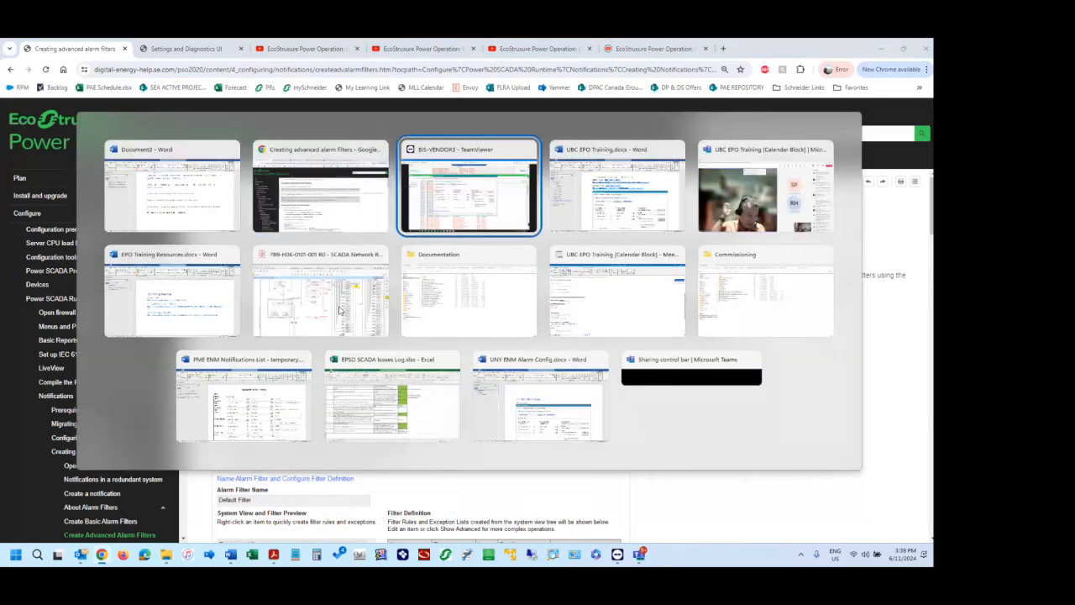
{"action": "key", "text": "alt+shift+Tab"}
{"action": "key", "text": "alt+shift+Tab"}
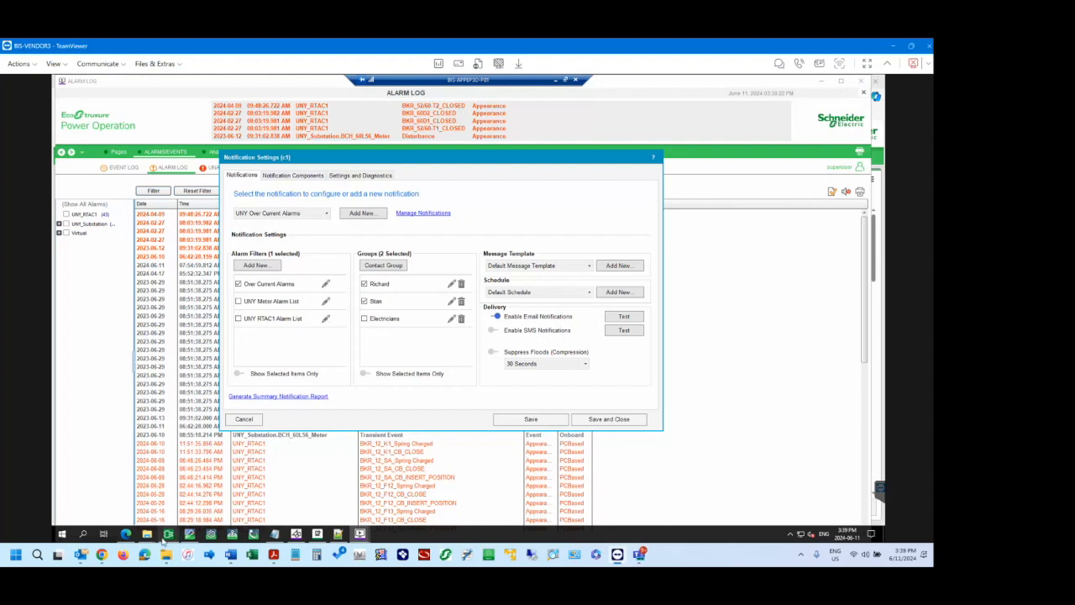
{"action": "mouse_move", "coordinate": [102, 557]}
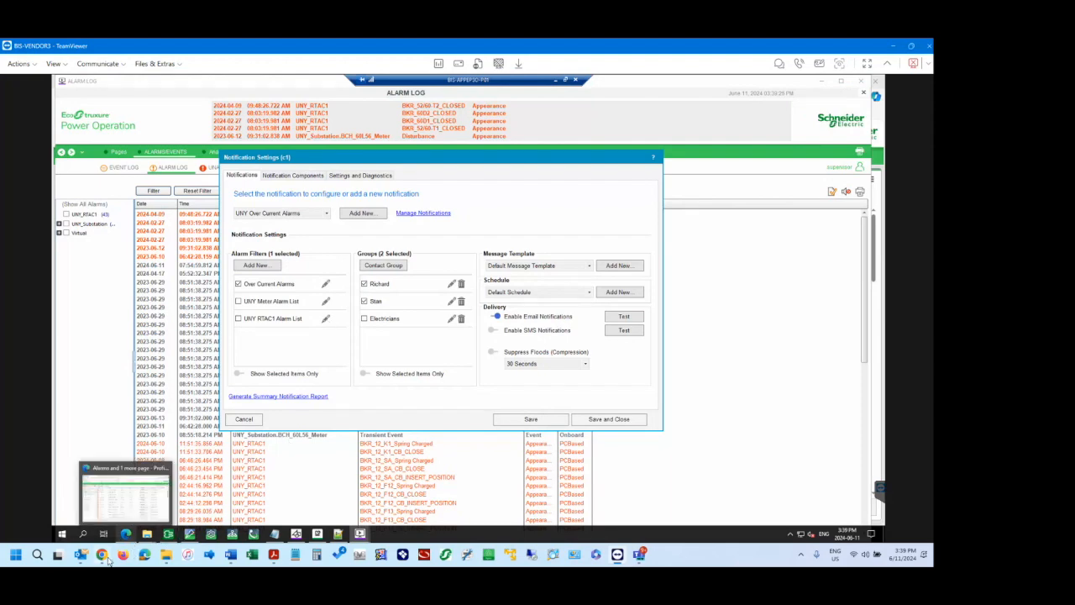
{"action": "left_click", "coordinate": [103, 496]}
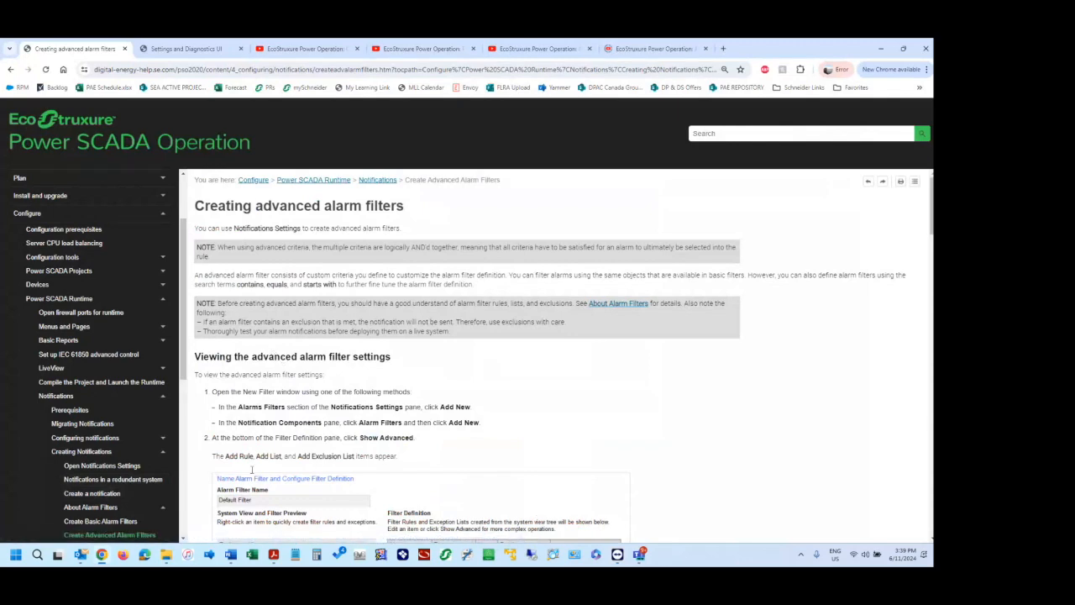
{"action": "mouse_move", "coordinate": [231, 556]}
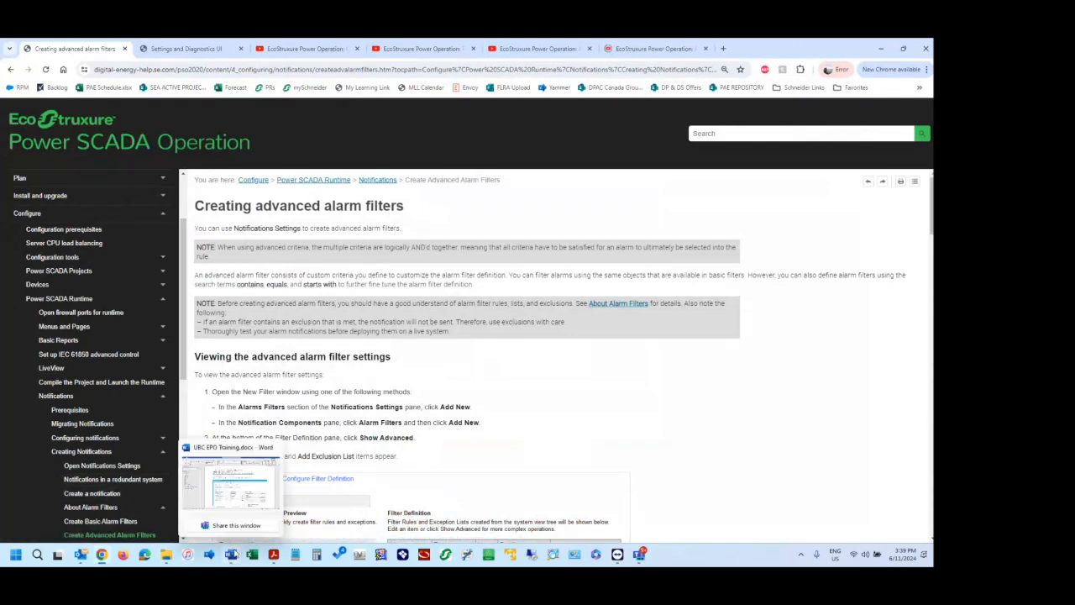
{"action": "left_click", "coordinate": [229, 487]}
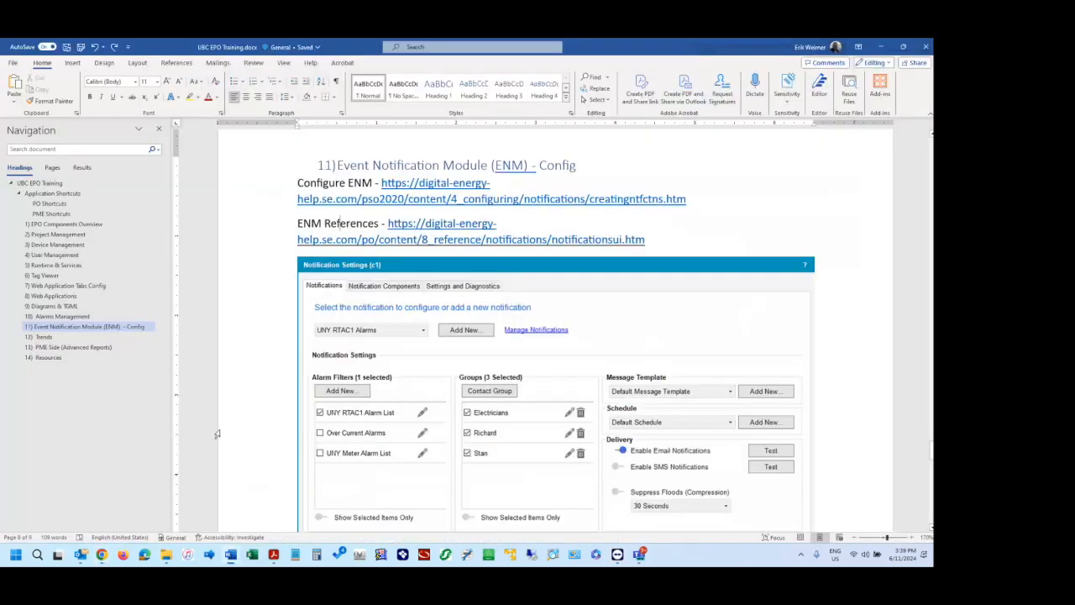
Return to Chrome and look through the EcoStruxure Power Operation training video and its Project Deployment Training playlist.
{"action": "mouse_move", "coordinate": [103, 556]}
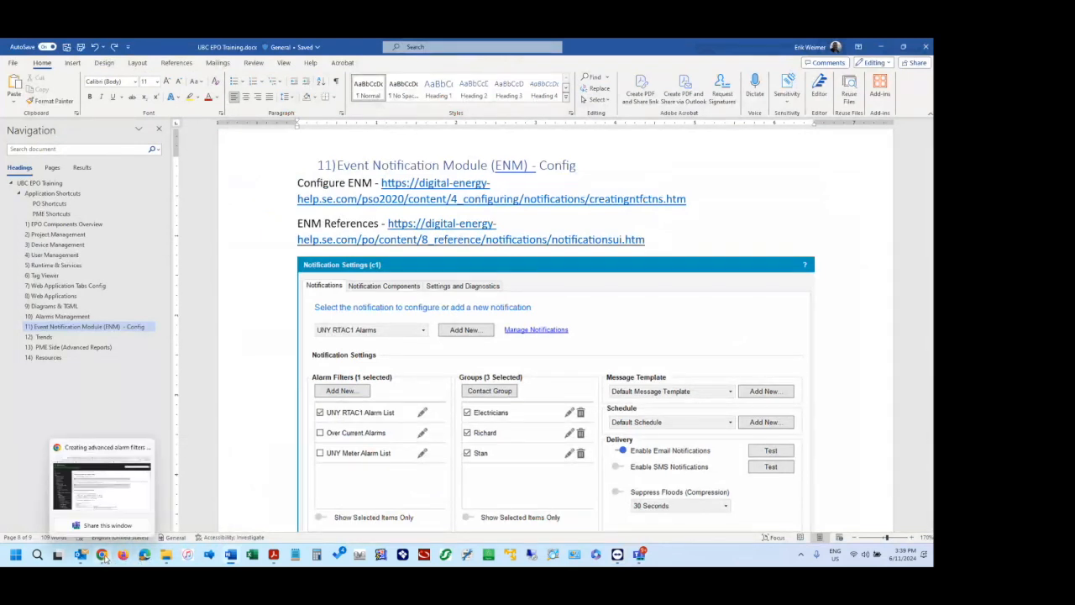
{"action": "left_click", "coordinate": [101, 485]}
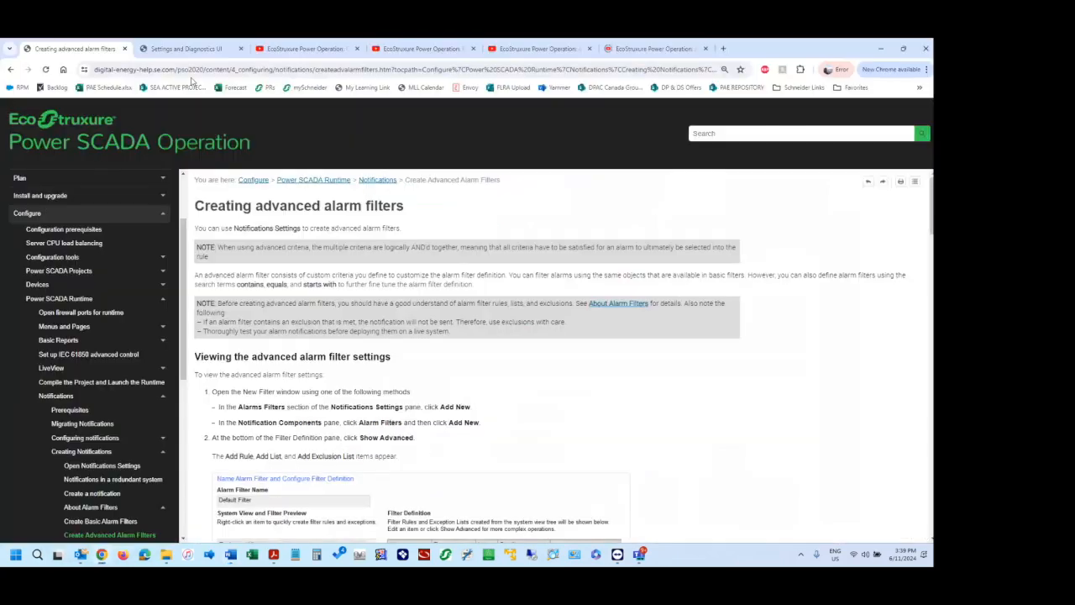
{"action": "left_click", "coordinate": [300, 50]}
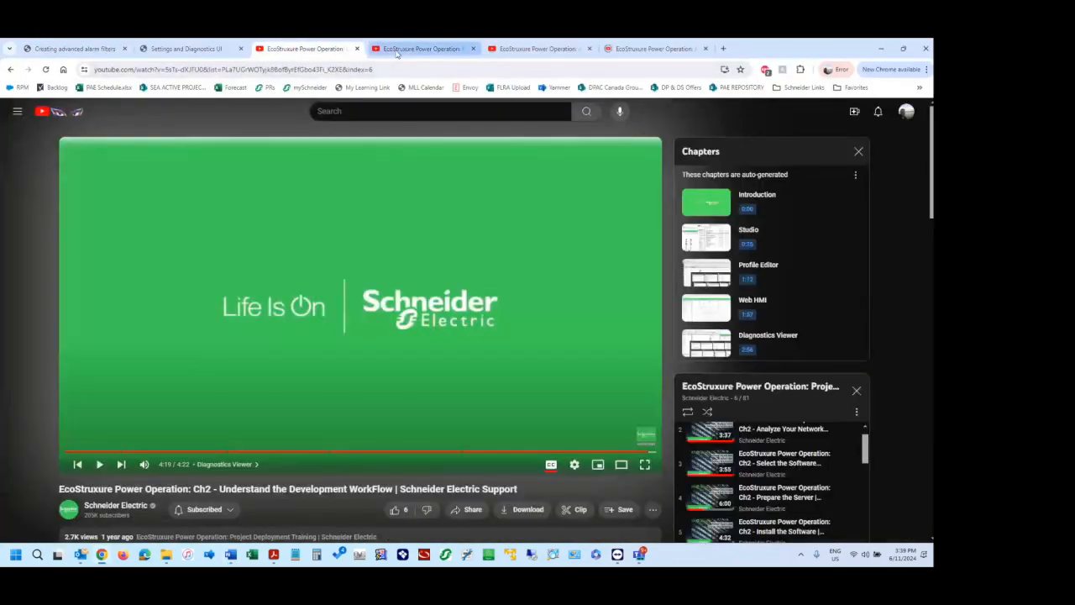
{"action": "left_click", "coordinate": [397, 52]}
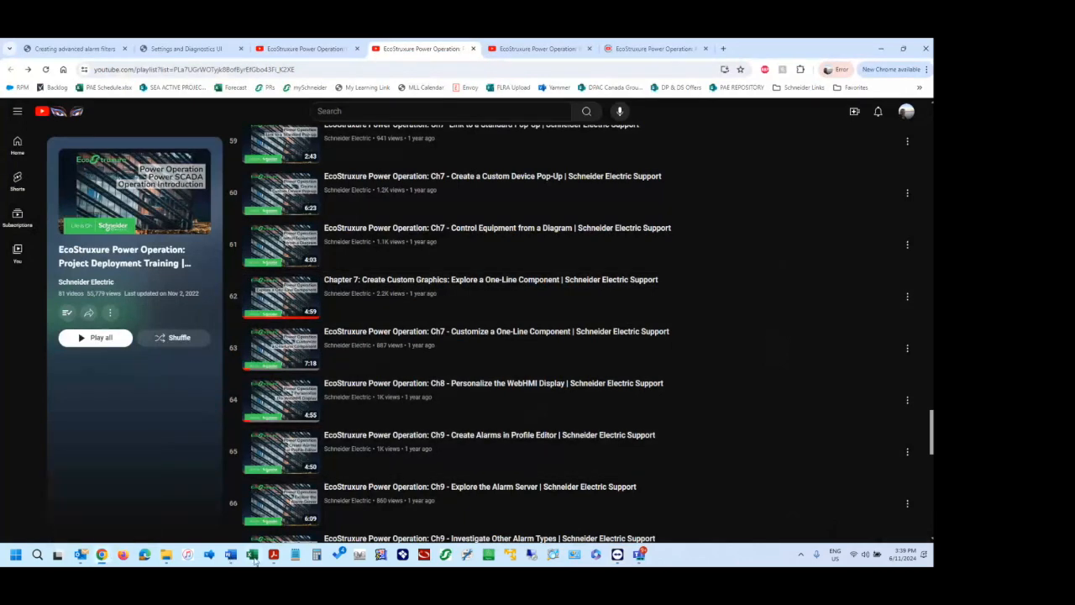
Switch back to the TeamViewer session and shift the Notification Settings window slightly.
{"action": "mouse_move", "coordinate": [622, 559]}
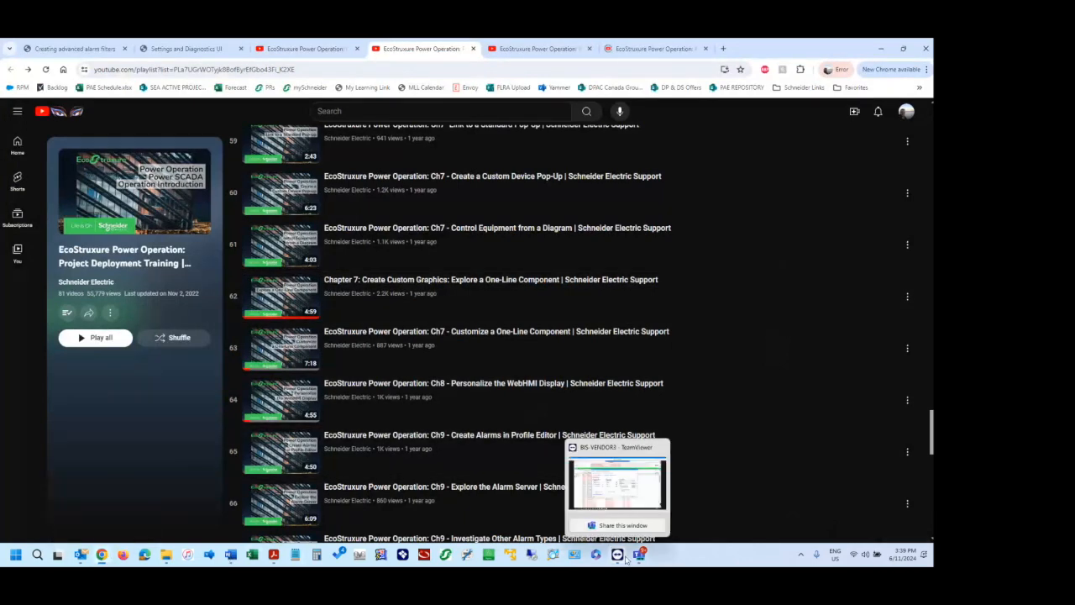
{"action": "left_click", "coordinate": [621, 493]}
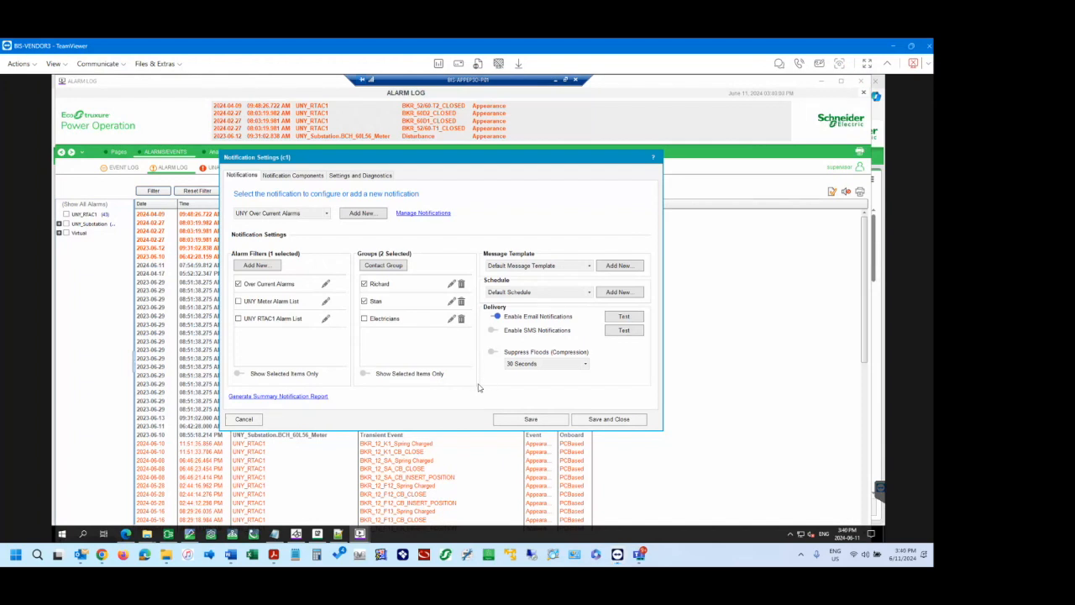
{"action": "left_click_drag", "start_coordinate": [404, 161], "coordinate": [393, 160]}
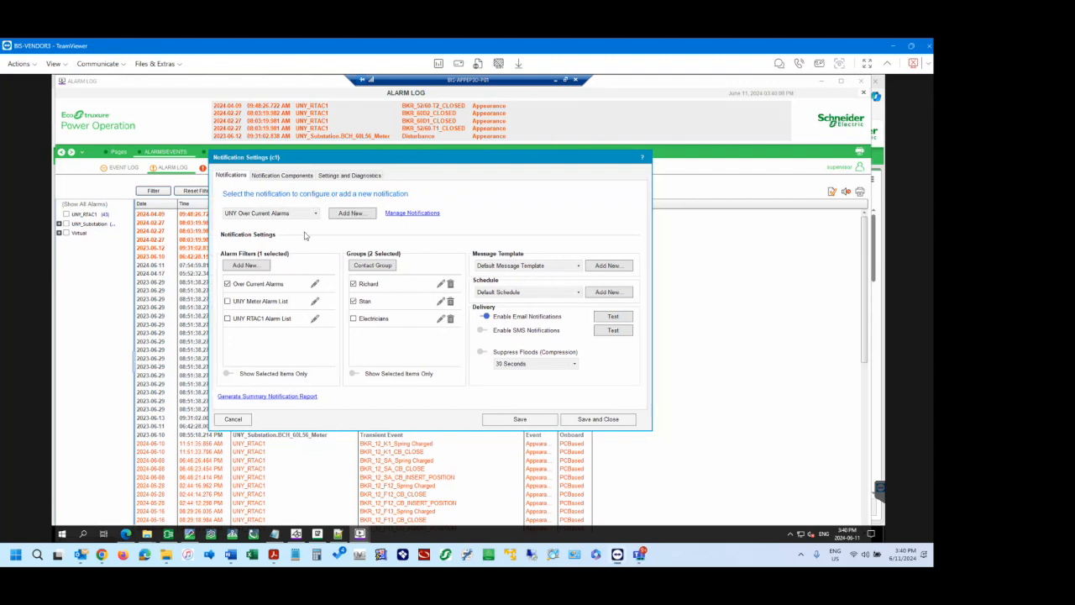
Switch to Chrome and open the Creating advanced alarm filters help page to review how the advanced alarm filter settings are viewed.
{"action": "left_click", "coordinate": [105, 555]}
{"action": "left_click", "coordinate": [80, 49]}
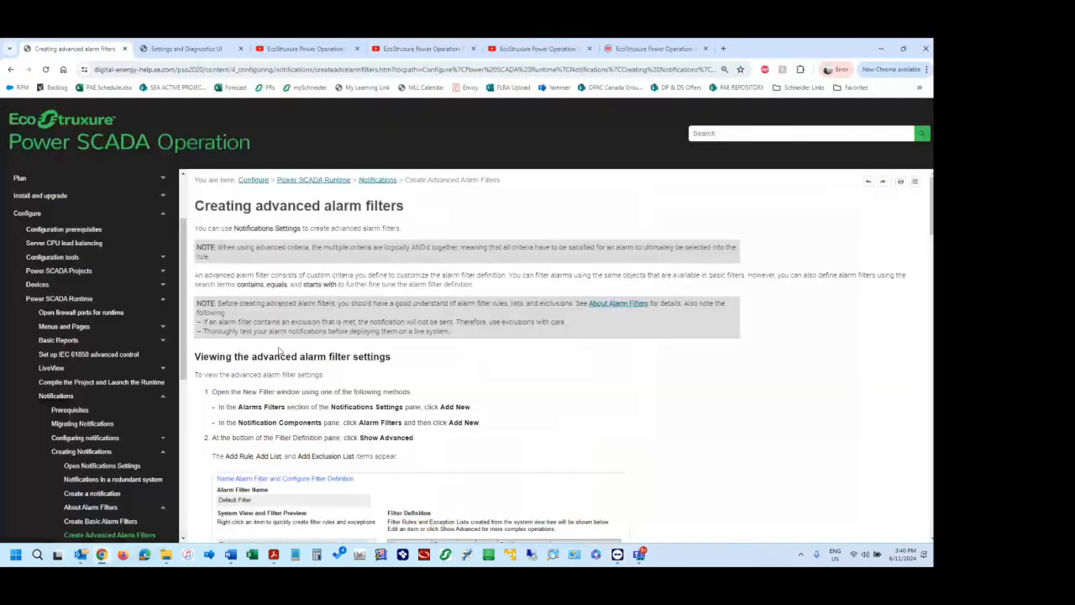
{"action": "scroll", "coordinate": [275, 387], "scroll_direction": "down", "scroll_amount": 1}
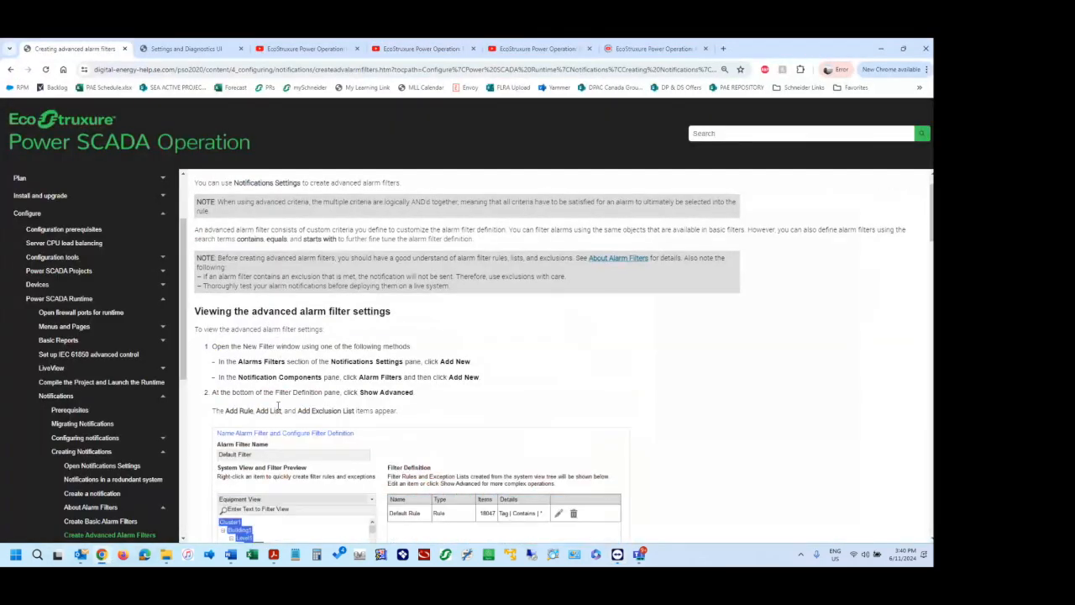
{"action": "scroll", "coordinate": [277, 406], "scroll_direction": "down", "scroll_amount": 3}
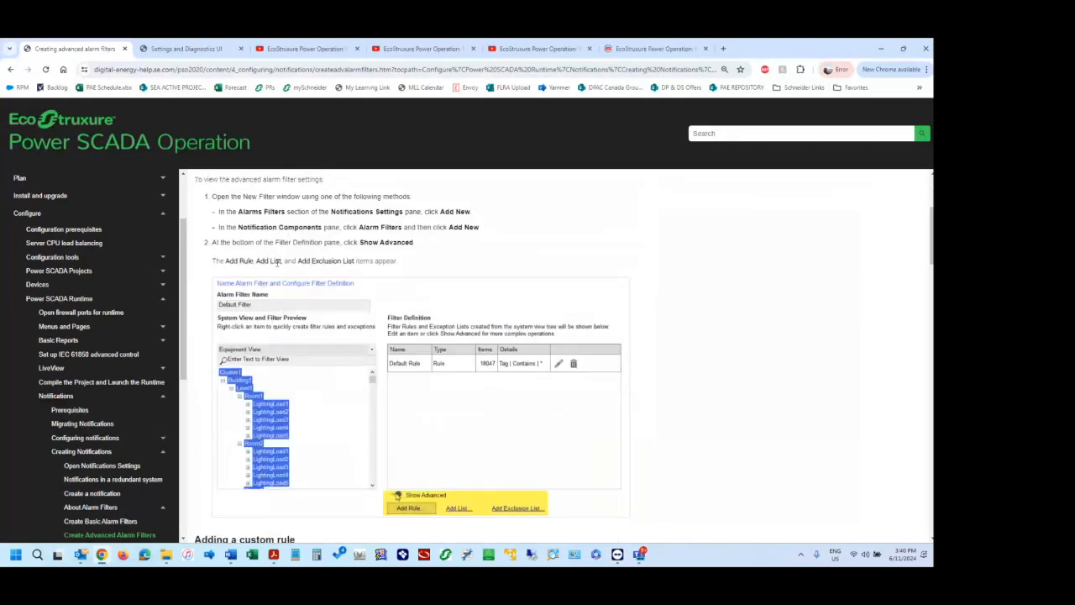
{"action": "left_click_drag", "start_coordinate": [234, 261], "coordinate": [255, 262]}
{"action": "scroll", "coordinate": [263, 268], "scroll_direction": "down", "scroll_amount": 5}
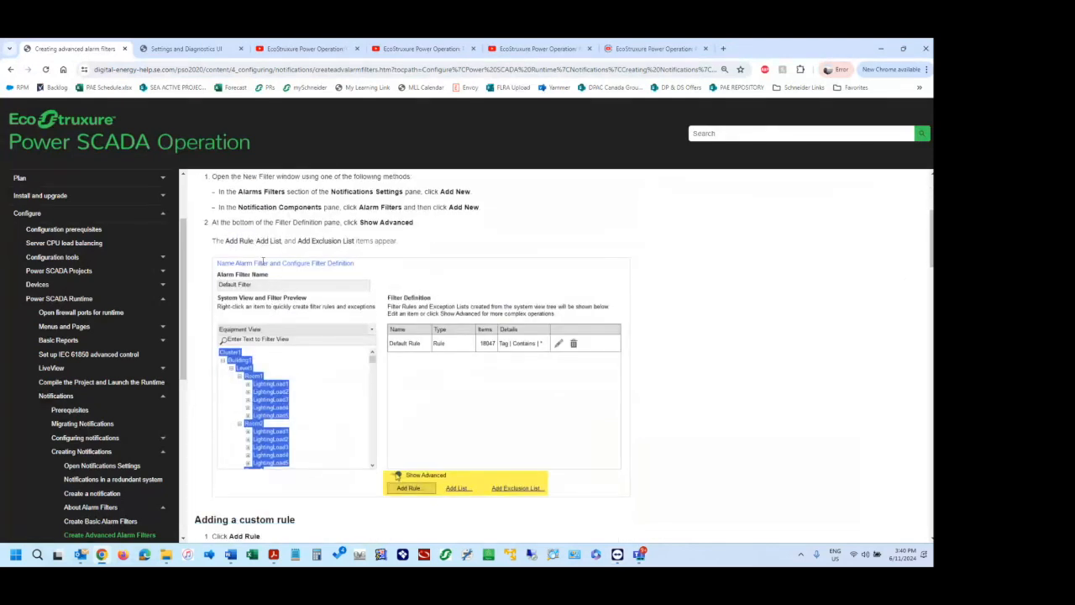
Read the Adding a custom rule procedure, including the example criteria of Name, StartsWith and over.
{"action": "scroll", "coordinate": [263, 269], "scroll_direction": "down", "scroll_amount": 2}
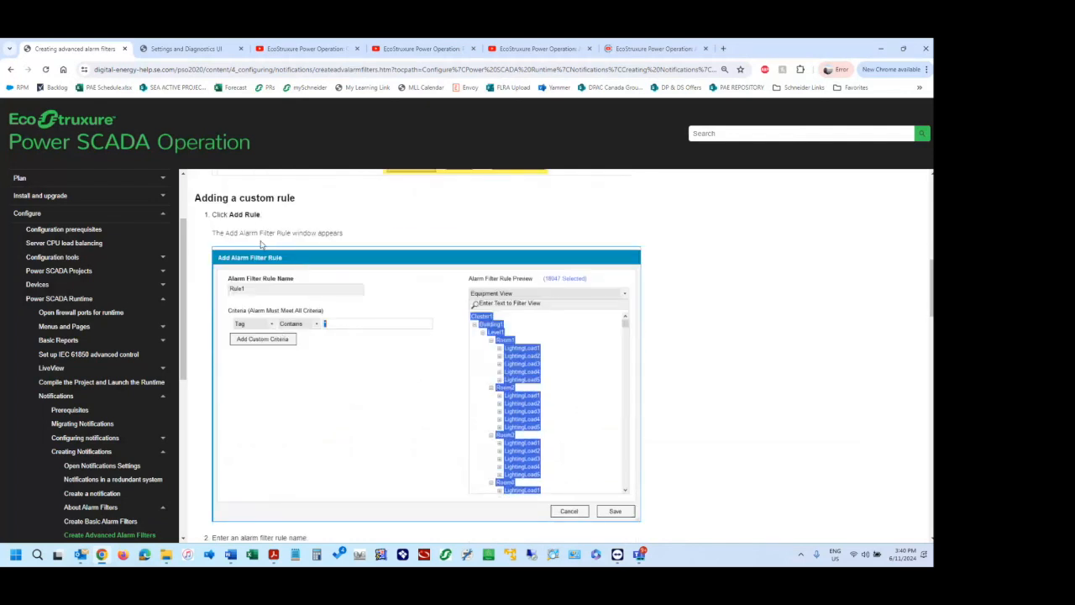
{"action": "scroll", "coordinate": [319, 344], "scroll_direction": "down", "scroll_amount": 5}
{"action": "scroll", "coordinate": [294, 353], "scroll_direction": "down", "scroll_amount": 2}
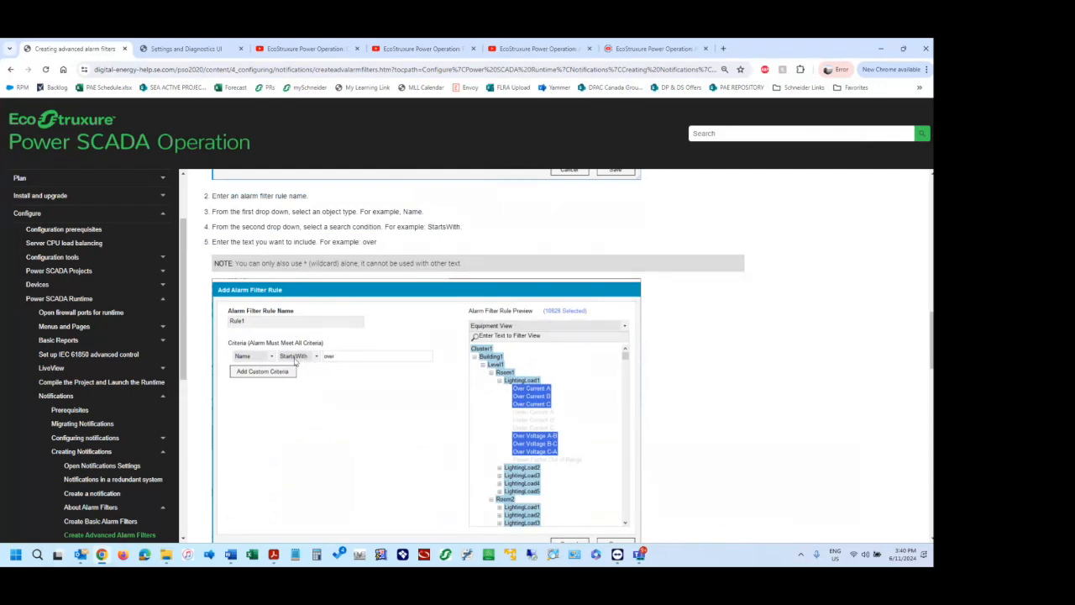
{"action": "scroll", "coordinate": [358, 392], "scroll_direction": "down", "scroll_amount": 2}
{"action": "scroll", "coordinate": [358, 391], "scroll_direction": "down", "scroll_amount": 3}
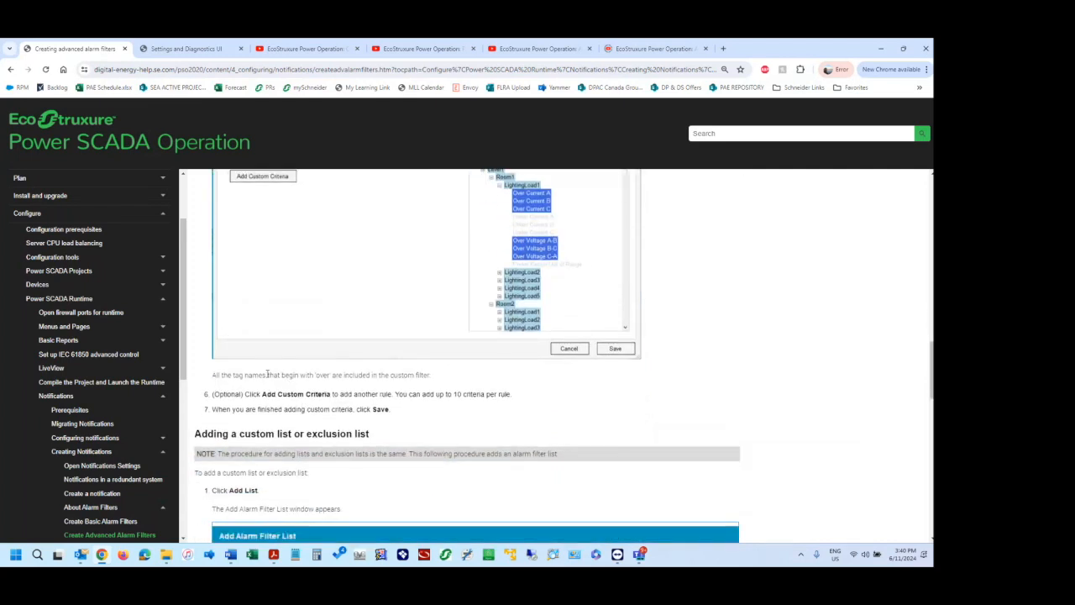
Examine the Adding a custom list or exclusion list procedure, including how tags are selected and added in the Add Alarm Filter List window.
{"action": "scroll", "coordinate": [289, 395], "scroll_direction": "down", "scroll_amount": 1}
{"action": "scroll", "coordinate": [289, 397], "scroll_direction": "down", "scroll_amount": 4}
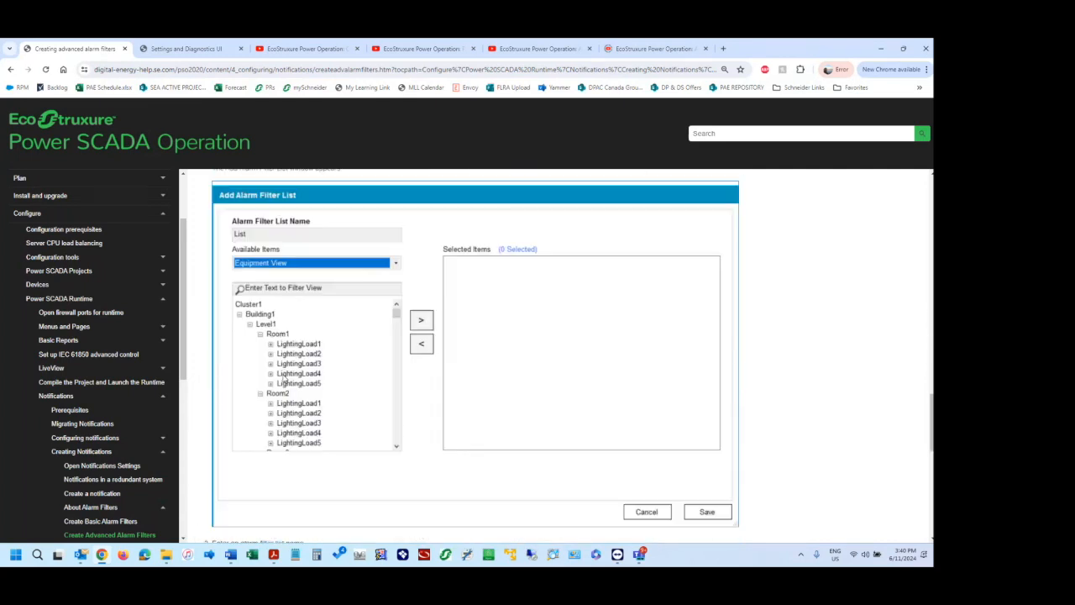
{"action": "scroll", "coordinate": [283, 376], "scroll_direction": "down", "scroll_amount": 3}
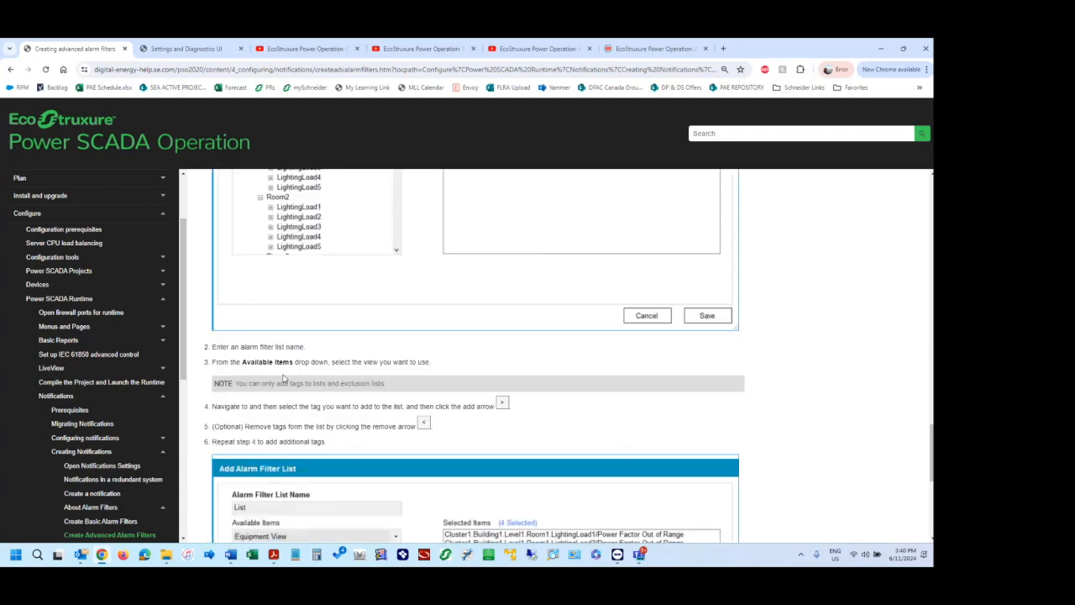
{"action": "scroll", "coordinate": [284, 378], "scroll_direction": "down", "scroll_amount": 2}
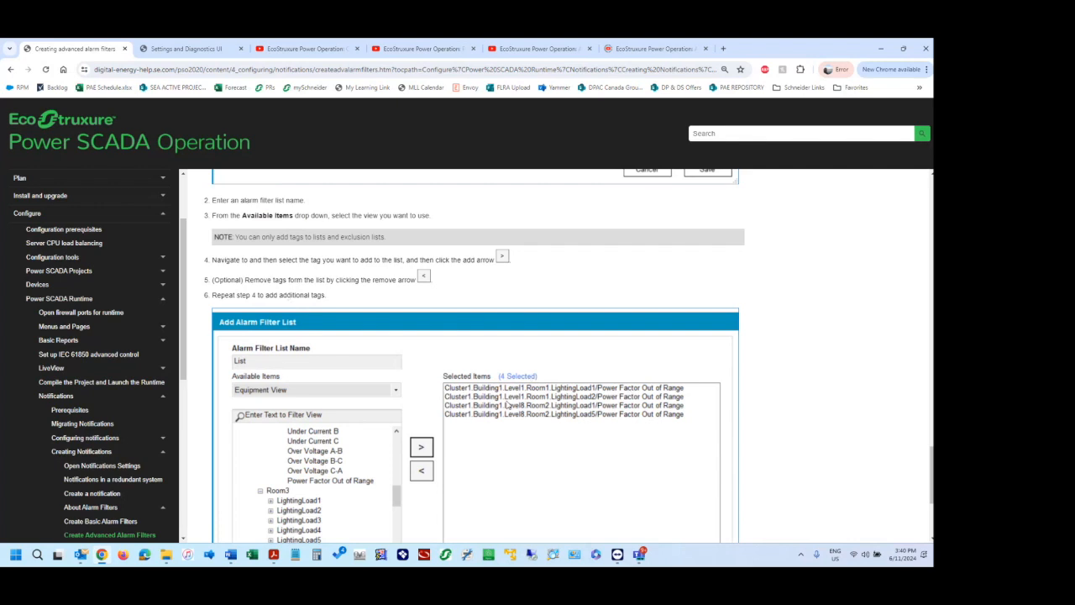
{"action": "scroll", "coordinate": [638, 392], "scroll_direction": "down", "scroll_amount": 1}
{"action": "scroll", "coordinate": [639, 392], "scroll_direction": "down", "scroll_amount": 2}
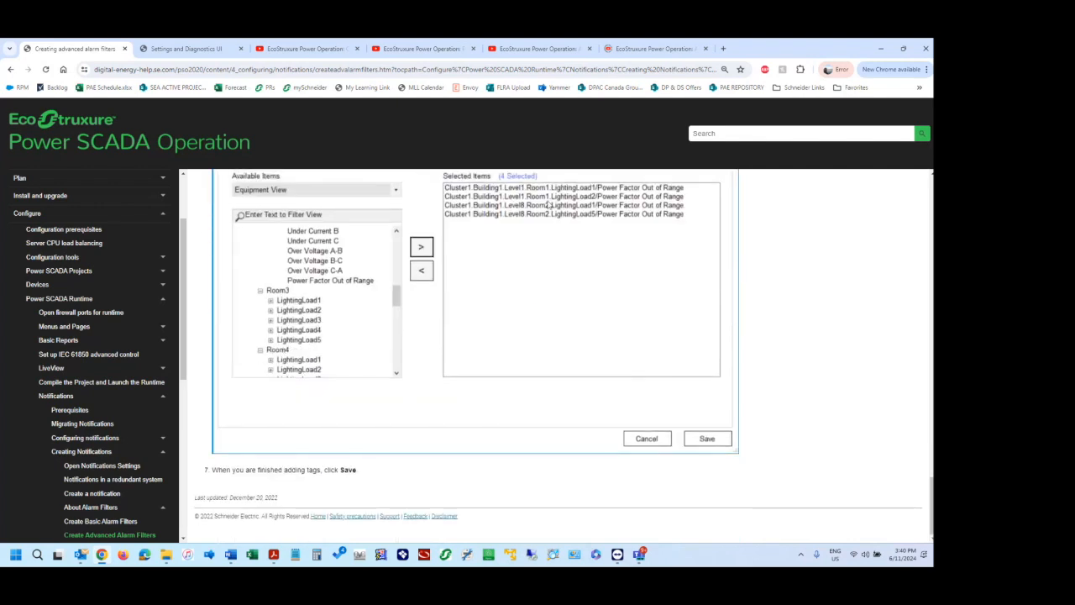
{"action": "scroll", "coordinate": [518, 299], "scroll_direction": "up", "scroll_amount": 2}
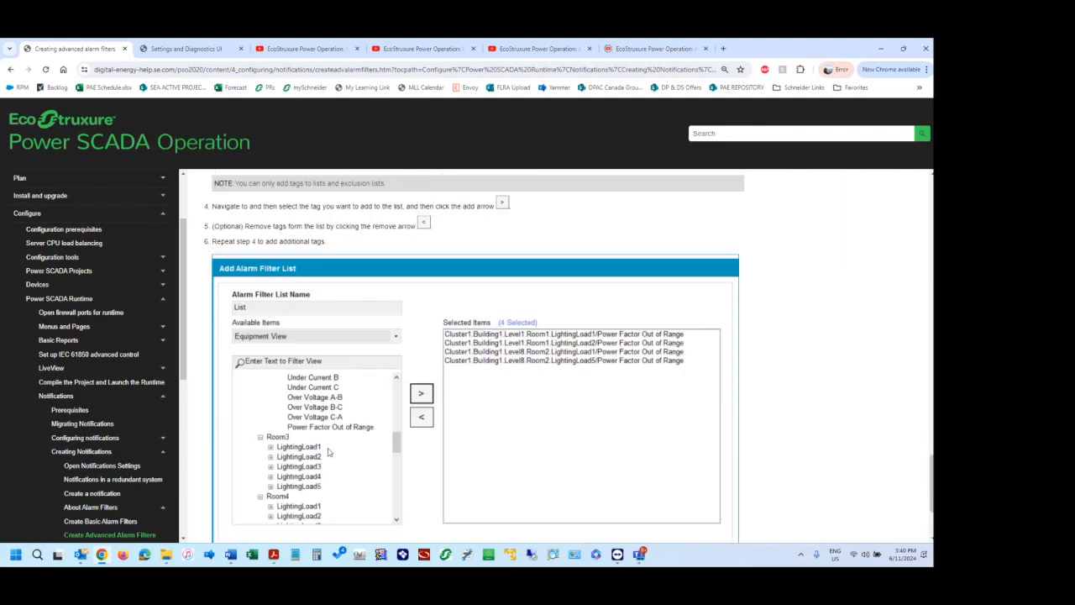
{"action": "scroll", "coordinate": [306, 431], "scroll_direction": "up", "scroll_amount": 12}
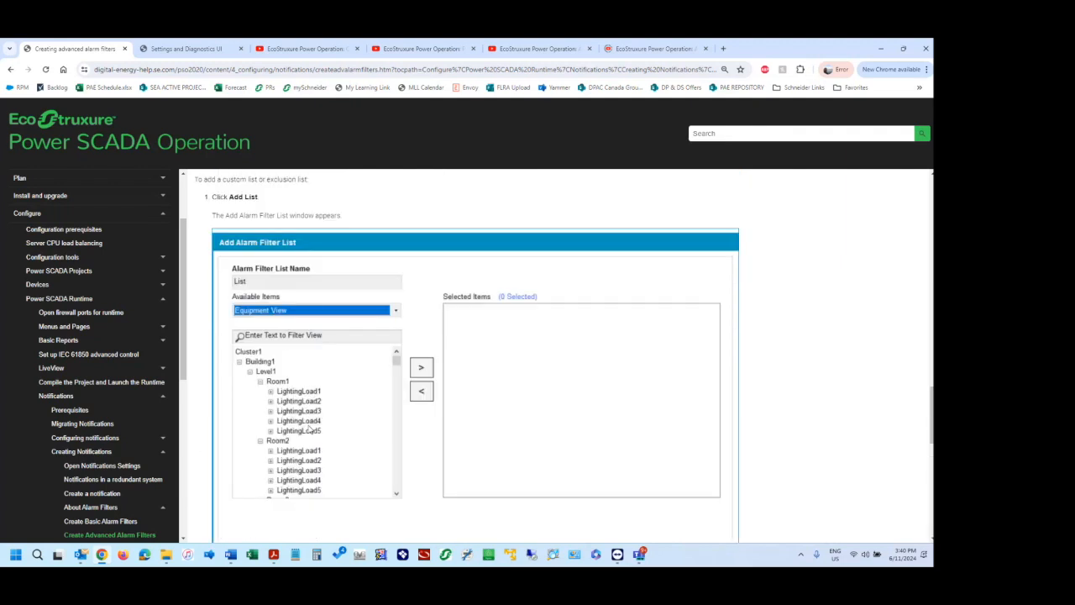
{"action": "scroll", "coordinate": [308, 429], "scroll_direction": "down", "scroll_amount": 3}
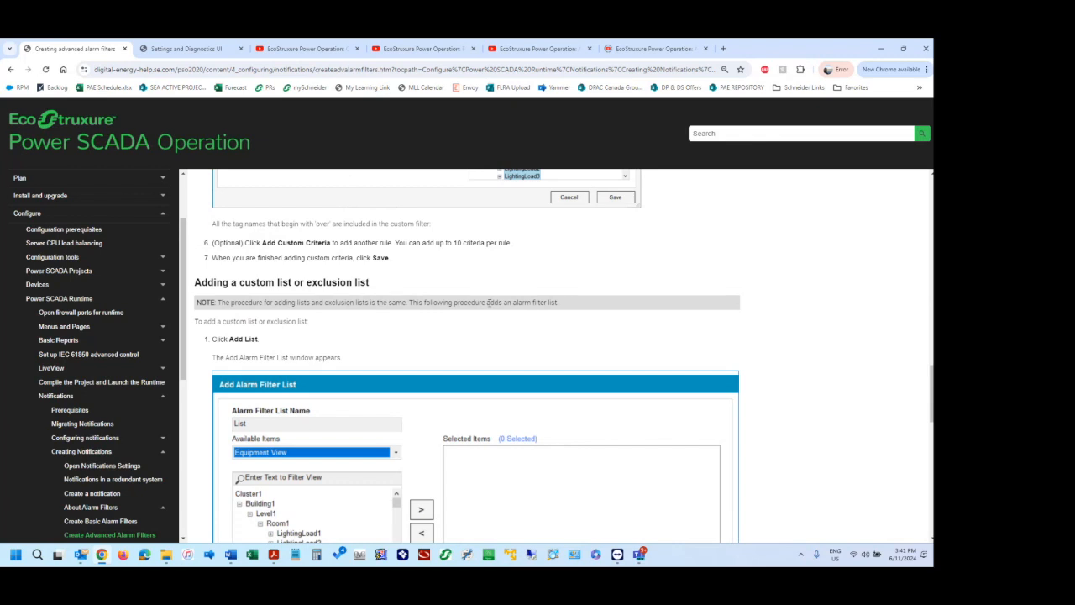
{"action": "scroll", "coordinate": [489, 302], "scroll_direction": "down", "scroll_amount": 2}
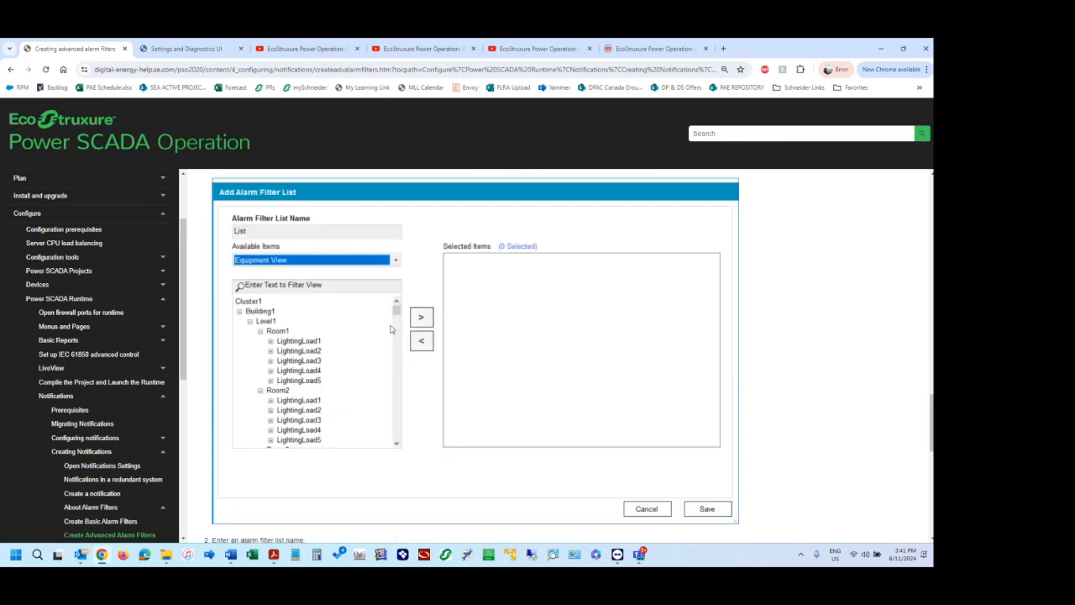
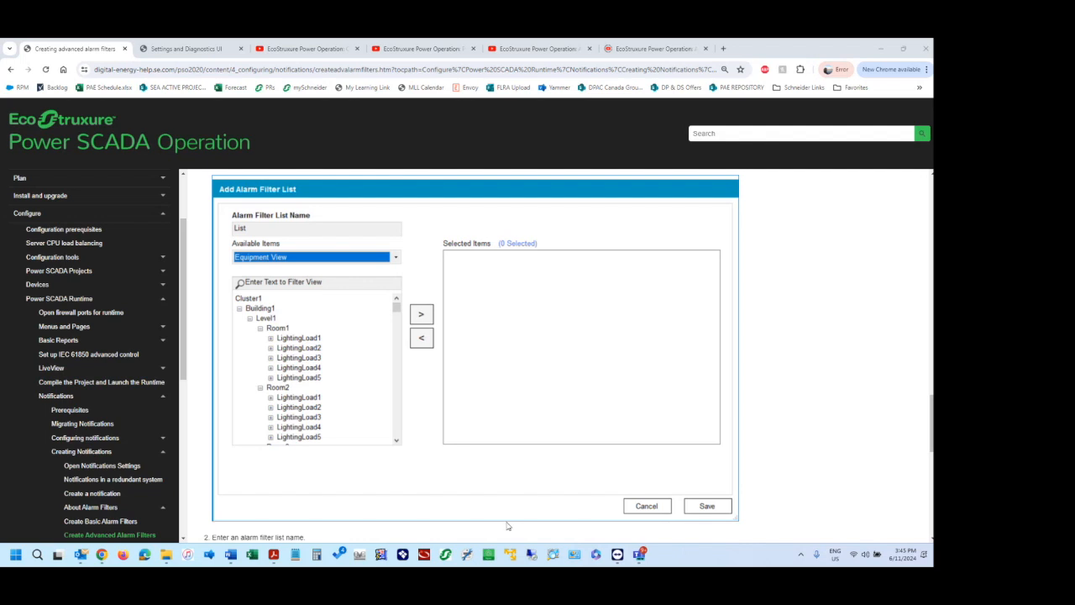
Switch to the TeamViewer session and examine the Over Current A rule of the Over Current Alarms filter, previewing BKR_12F10_Meter's alarms, without saving.
{"action": "mouse_move", "coordinate": [618, 556]}
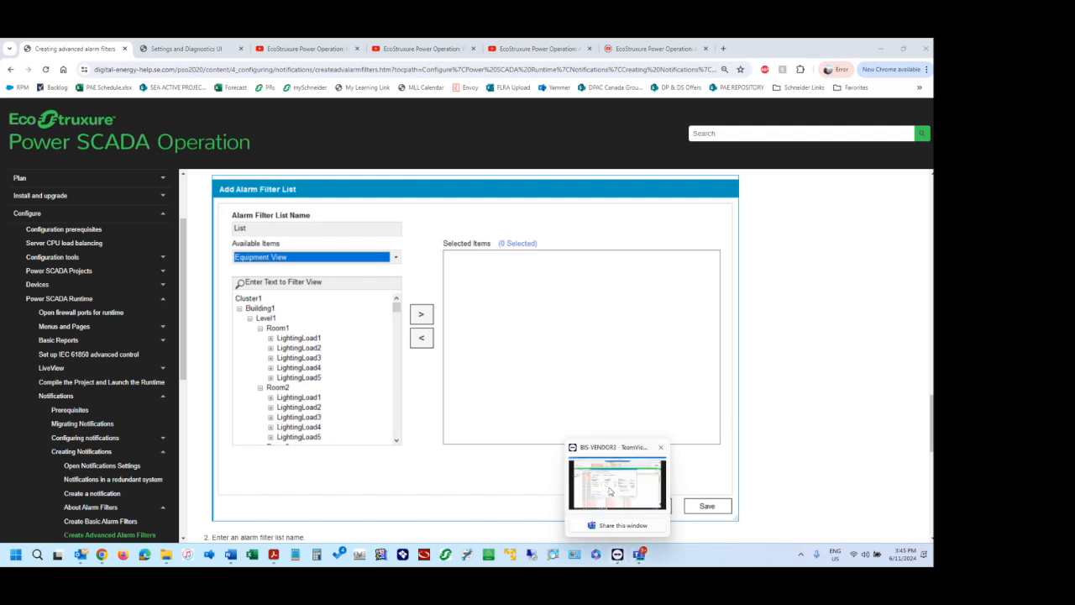
{"action": "left_click", "coordinate": [609, 492]}
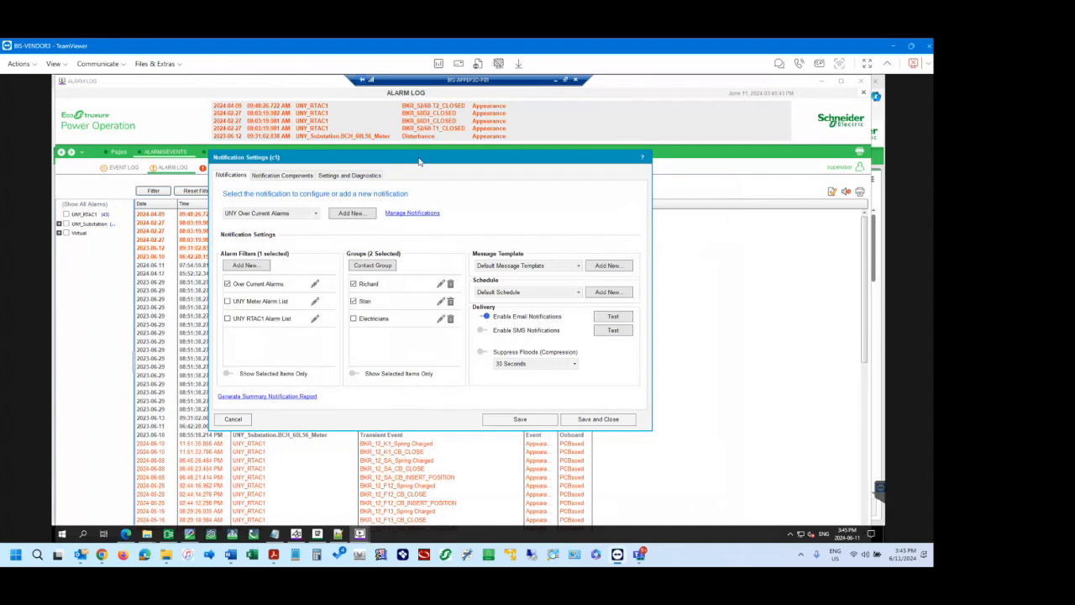
{"action": "left_click", "coordinate": [315, 286]}
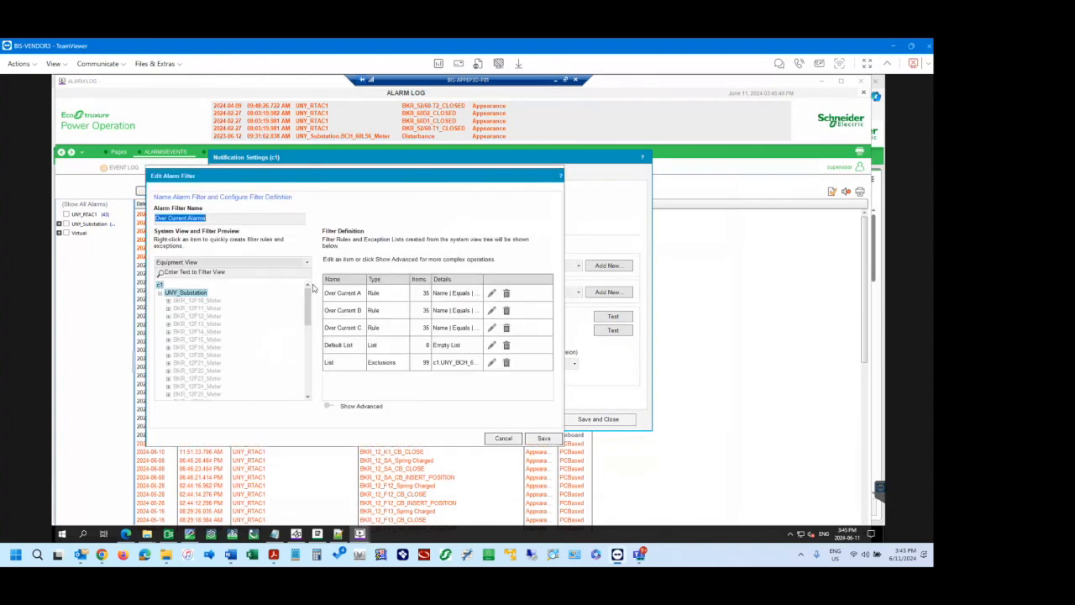
{"action": "left_click", "coordinate": [490, 294]}
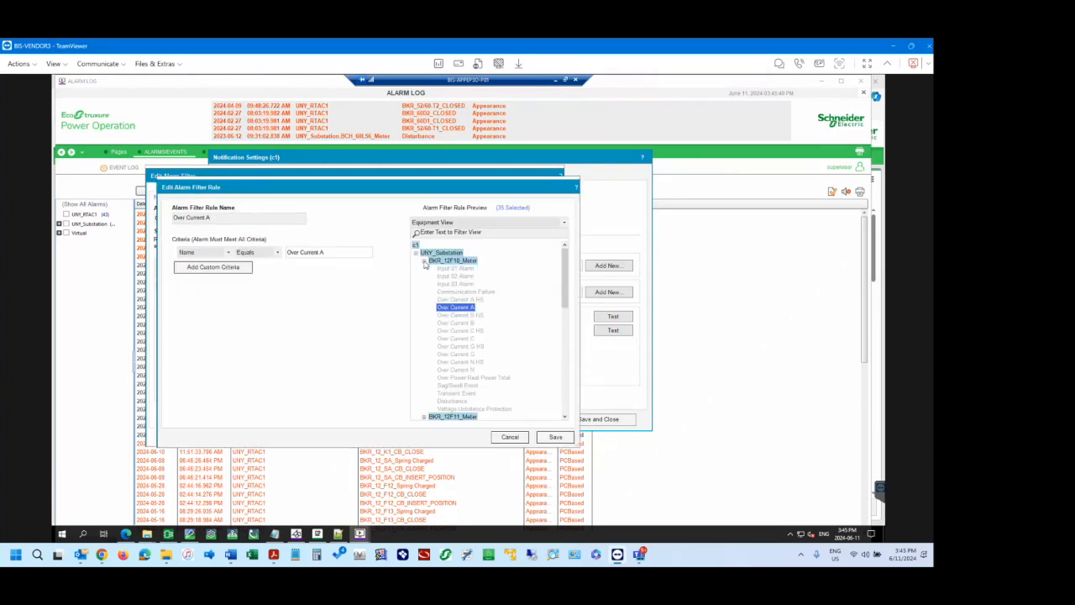
{"action": "left_click", "coordinate": [425, 261]}
{"action": "scroll", "coordinate": [477, 344], "scroll_direction": "down", "scroll_amount": 2}
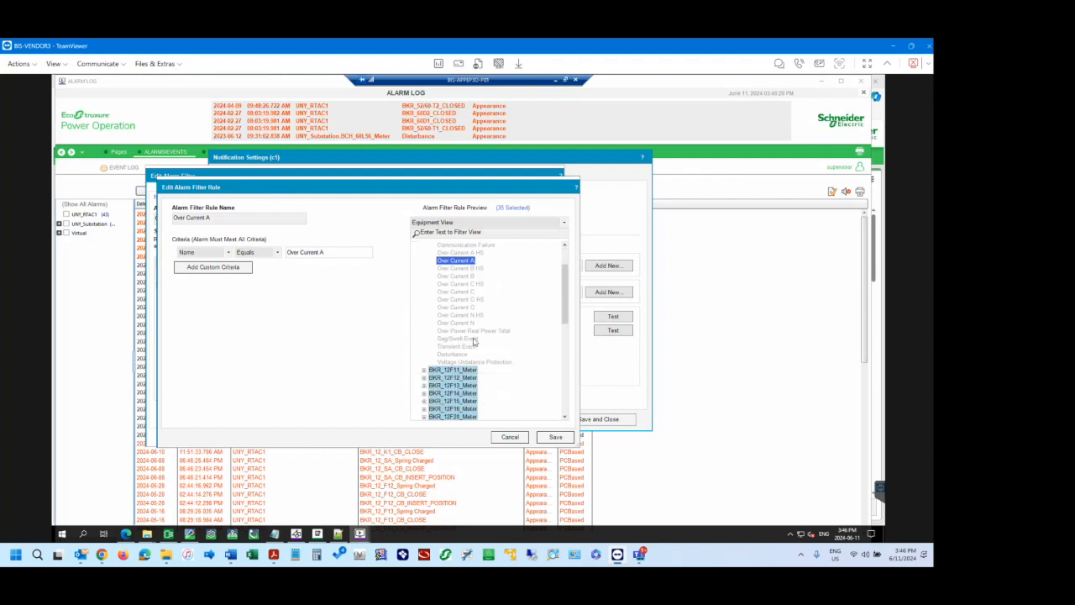
{"action": "scroll", "coordinate": [472, 341], "scroll_direction": "up", "scroll_amount": 2}
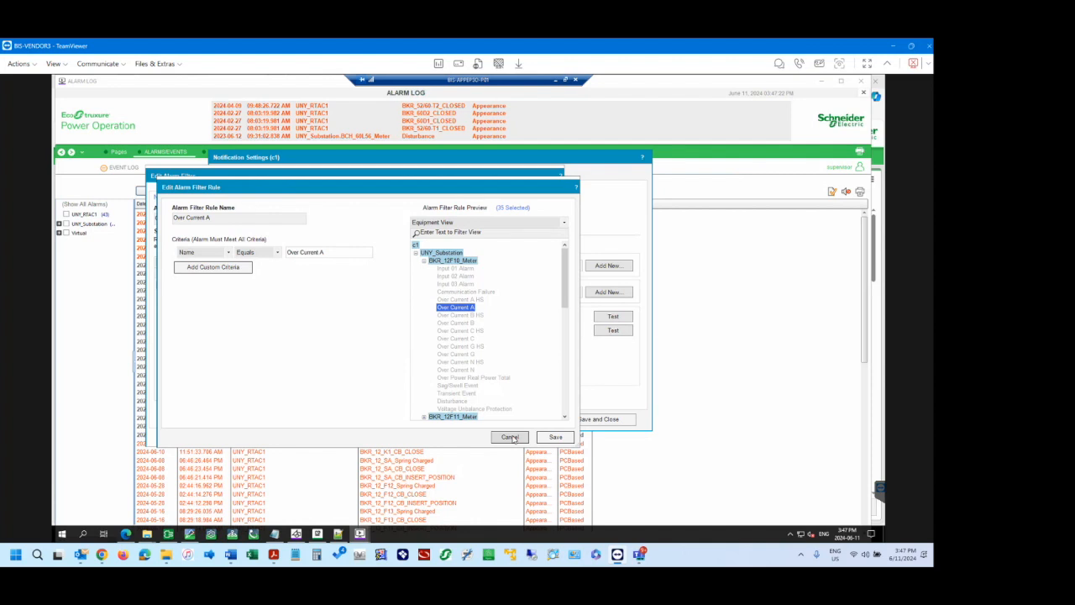
{"action": "left_click", "coordinate": [511, 436]}
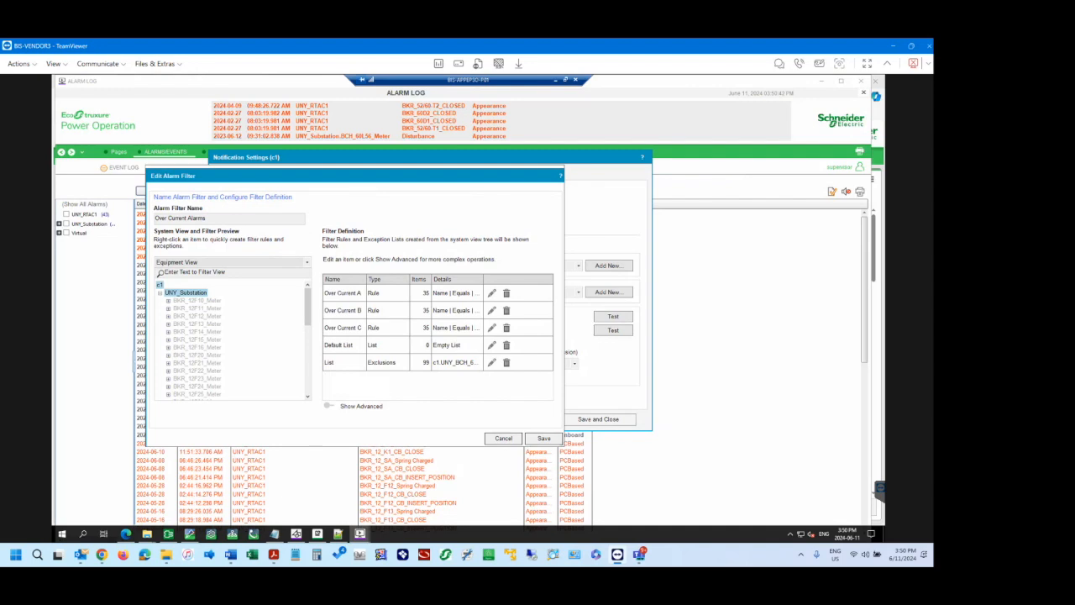
{"action": "left_click", "coordinate": [503, 438]}
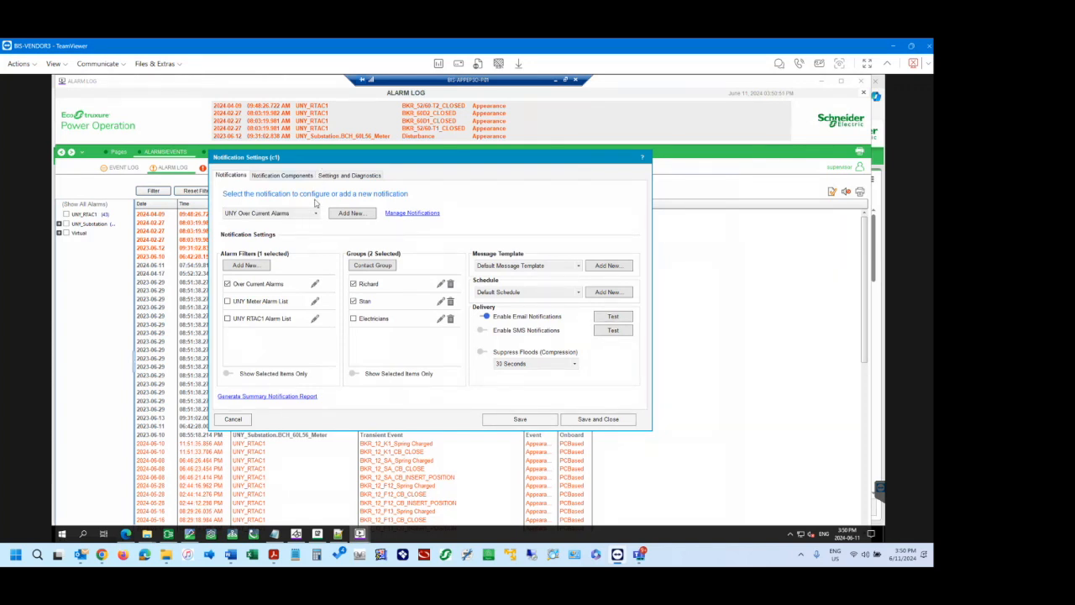
Select the UNY RTAC1 Alarms notification and examine the UNY_RTAC1 alarms in its UNY RTAC1 Alarm List filter preview.
{"action": "left_click", "coordinate": [318, 213]}
{"action": "left_click", "coordinate": [277, 227]}
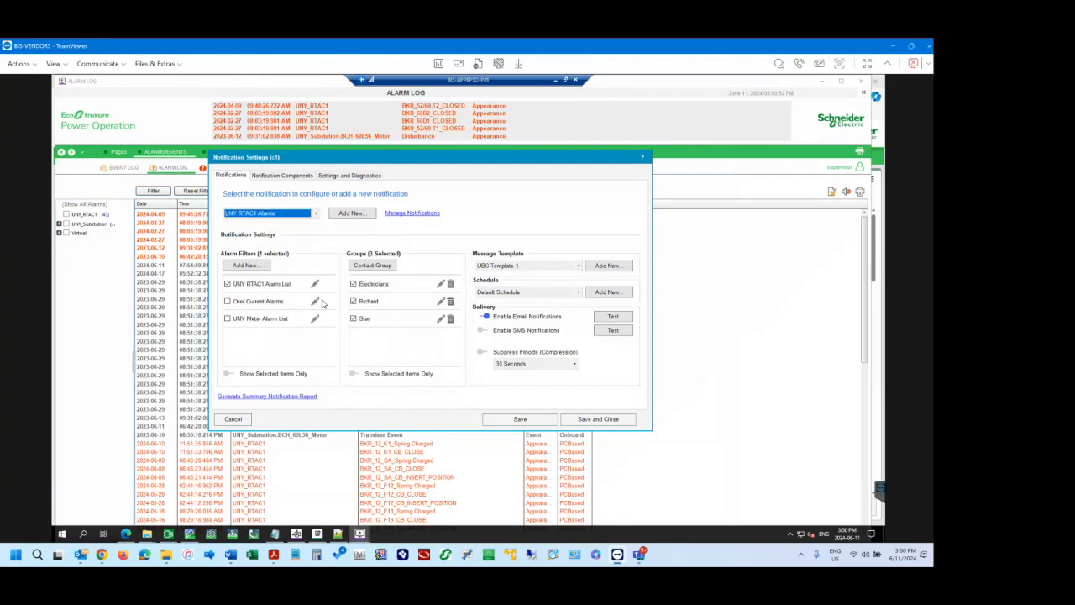
{"action": "left_click", "coordinate": [315, 284]}
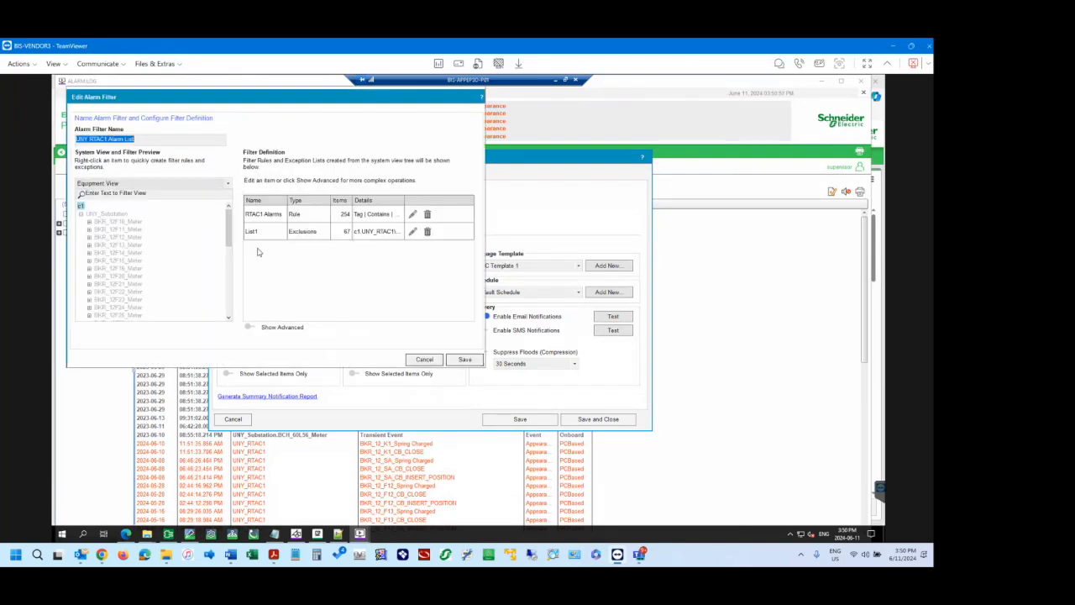
{"action": "scroll", "coordinate": [169, 281], "scroll_direction": "down", "scroll_amount": 10}
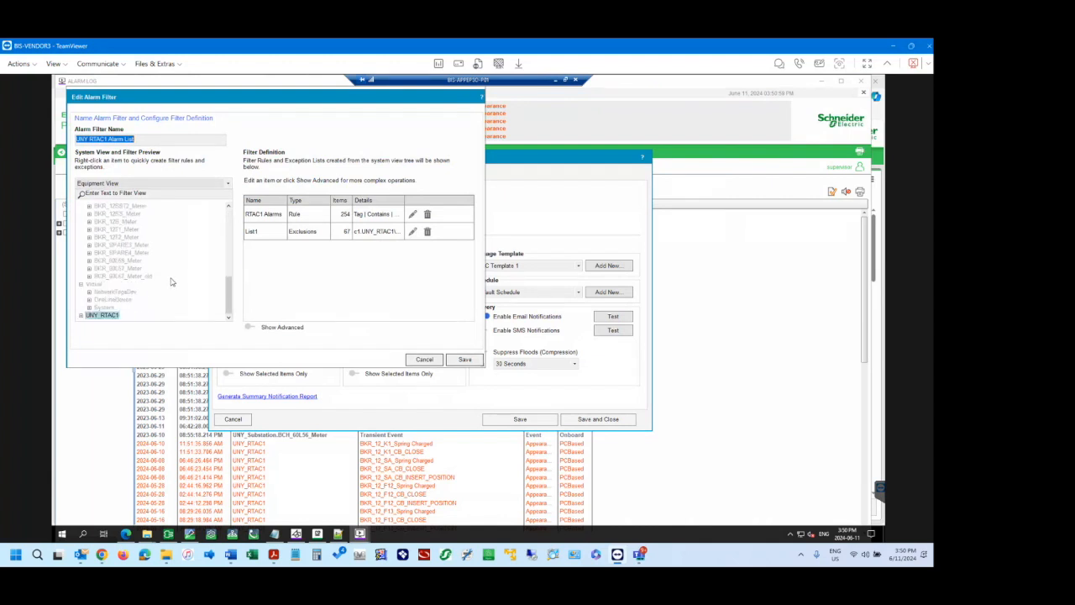
{"action": "left_click", "coordinate": [81, 316]}
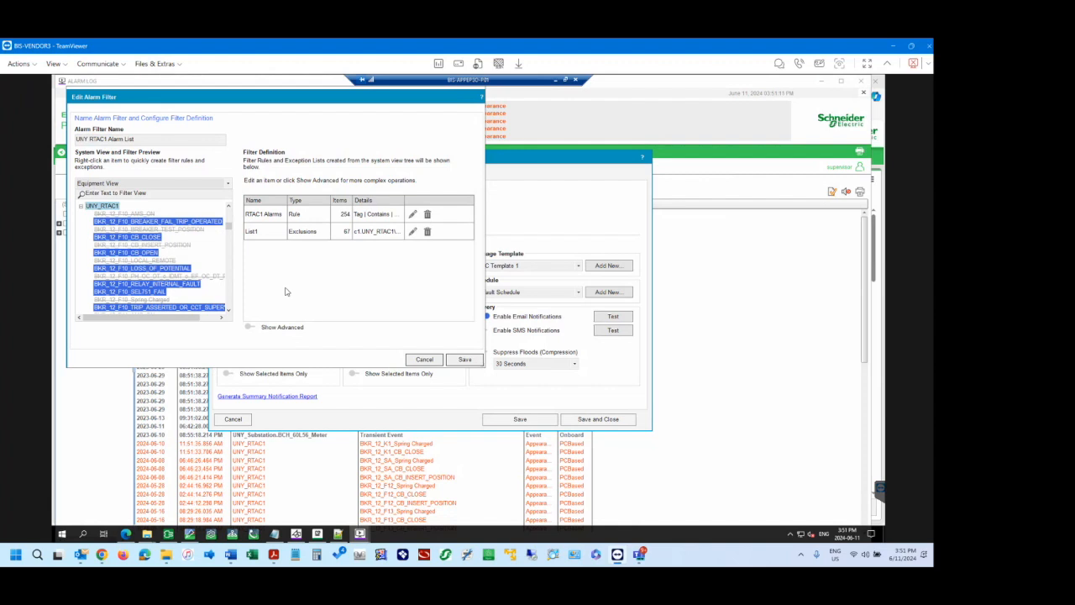
{"action": "scroll", "coordinate": [204, 283], "scroll_direction": "down", "scroll_amount": 2}
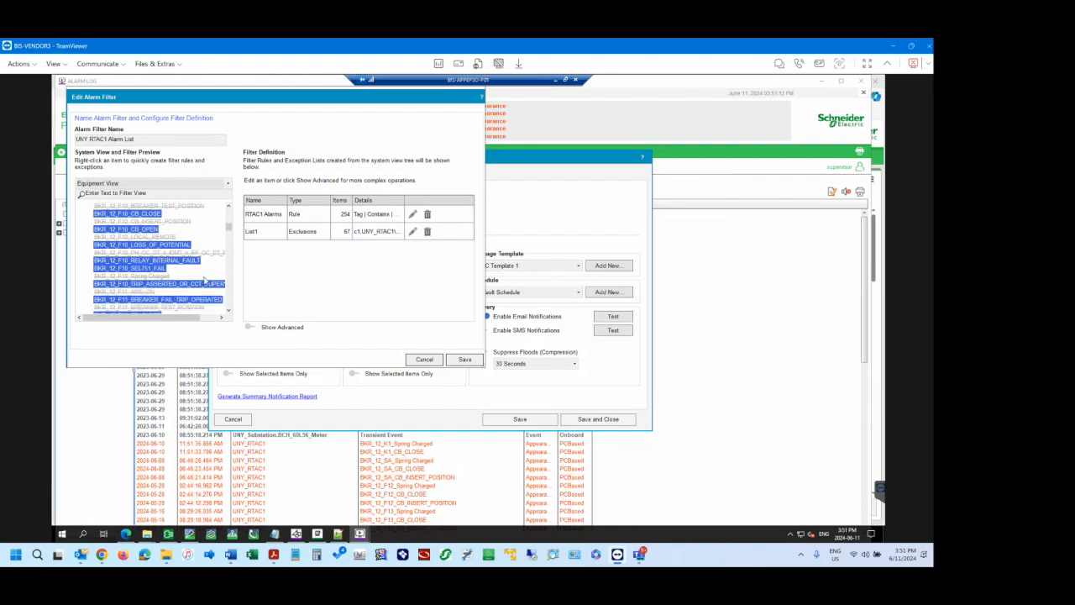
{"action": "scroll", "coordinate": [205, 283], "scroll_direction": "up", "scroll_amount": 2}
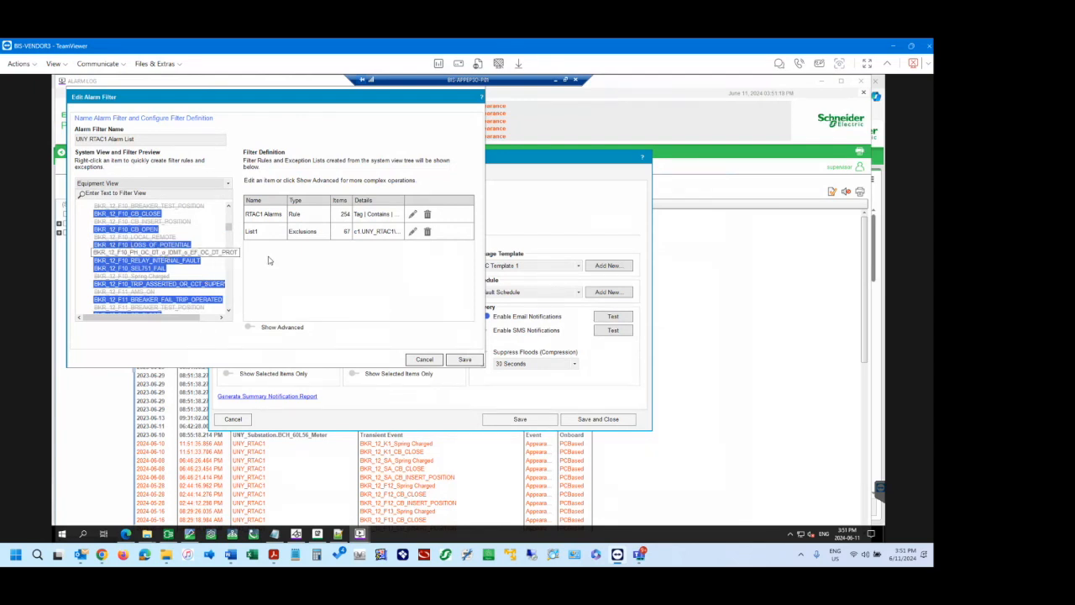
Examine the List1 exclusion list, including the F10 and F11 PH_OC_DT protection entries, and close it without saving.
{"action": "left_click", "coordinate": [412, 232]}
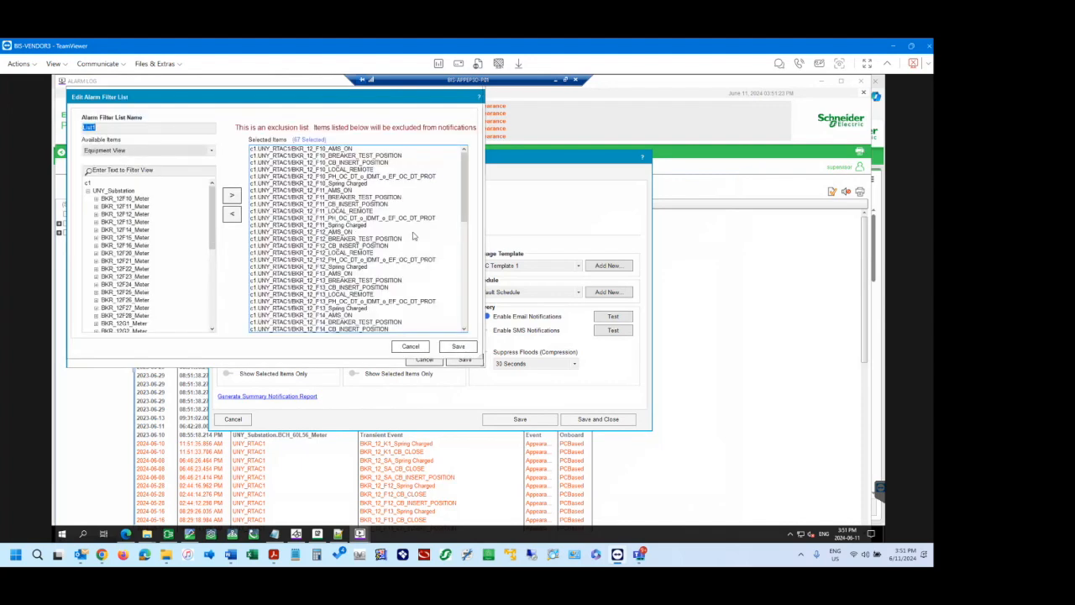
{"action": "left_click", "coordinate": [387, 219]}
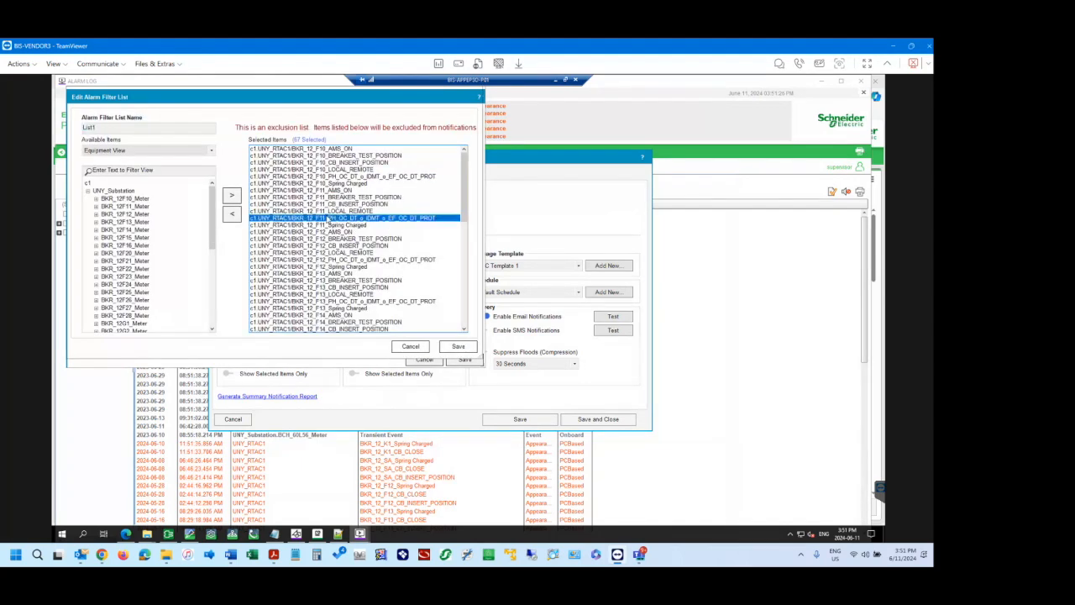
{"action": "left_click", "coordinate": [395, 178]}
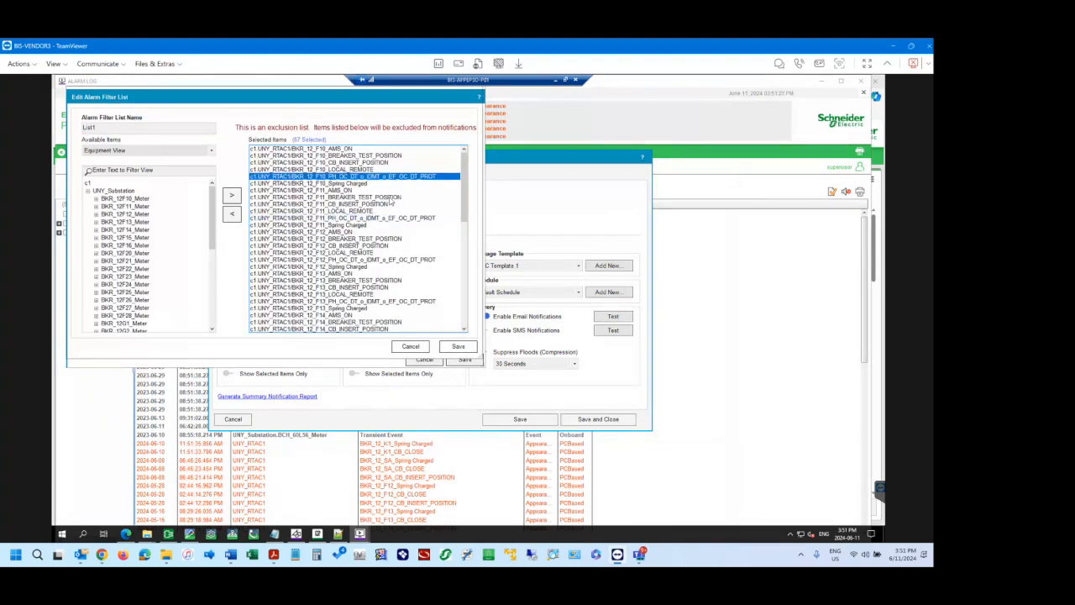
{"action": "left_click", "coordinate": [421, 347]}
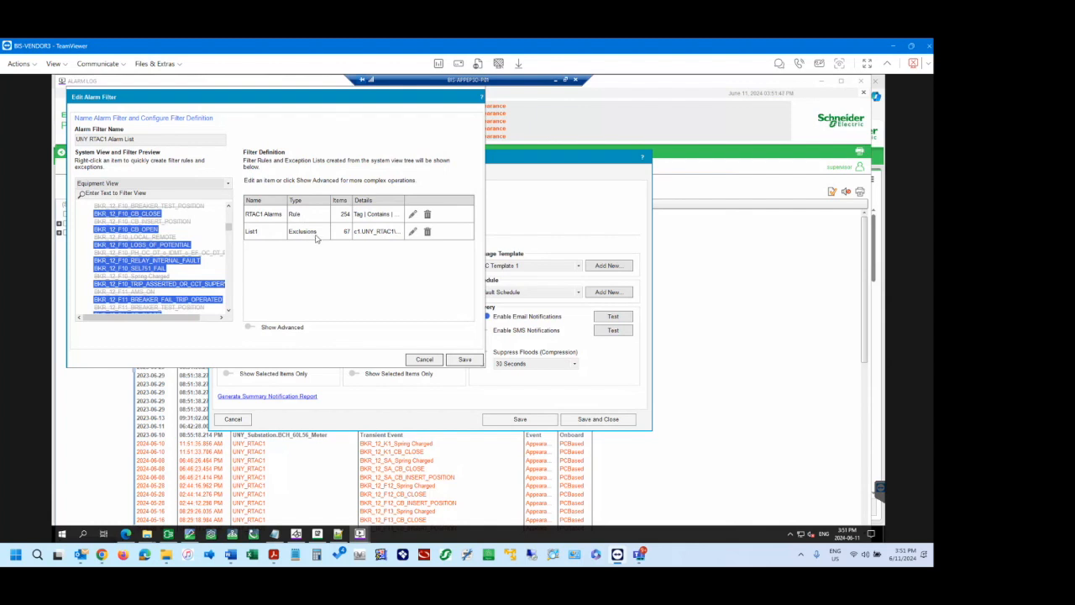
Try adding a custom criterion to the RTAC1 Alarms rule, review its search conditions and discard the edit.
{"action": "left_click", "coordinate": [412, 215]}
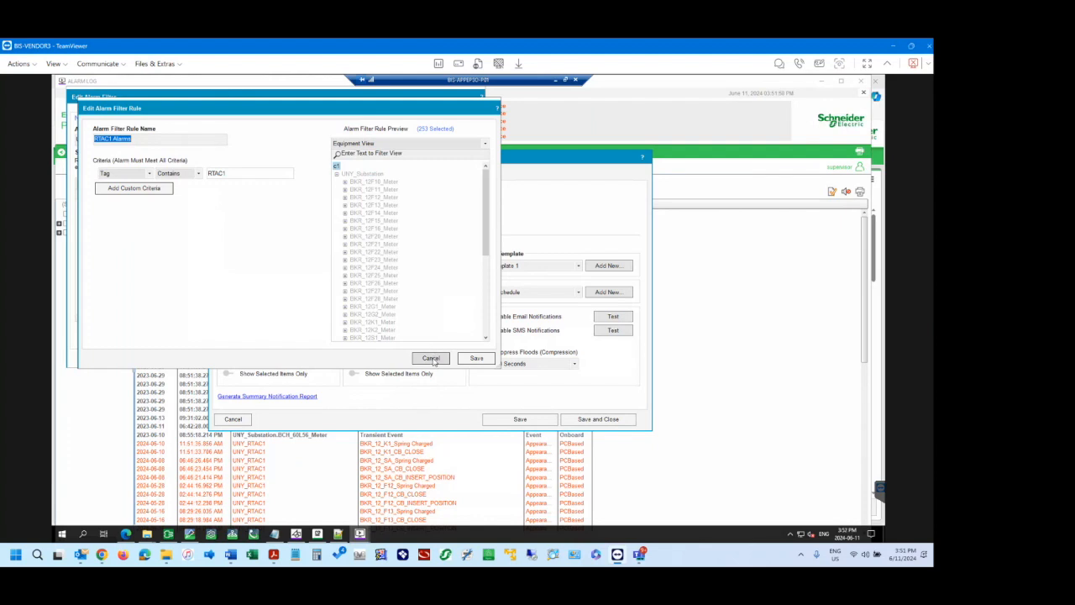
{"action": "left_click", "coordinate": [162, 192]}
{"action": "left_click", "coordinate": [193, 189]}
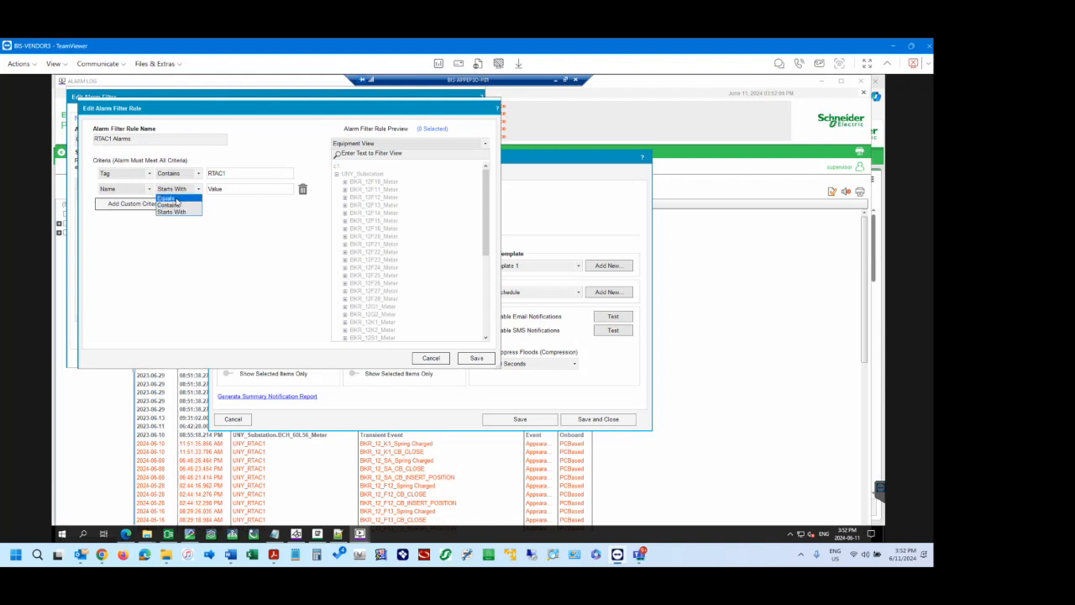
{"action": "left_click", "coordinate": [176, 237]}
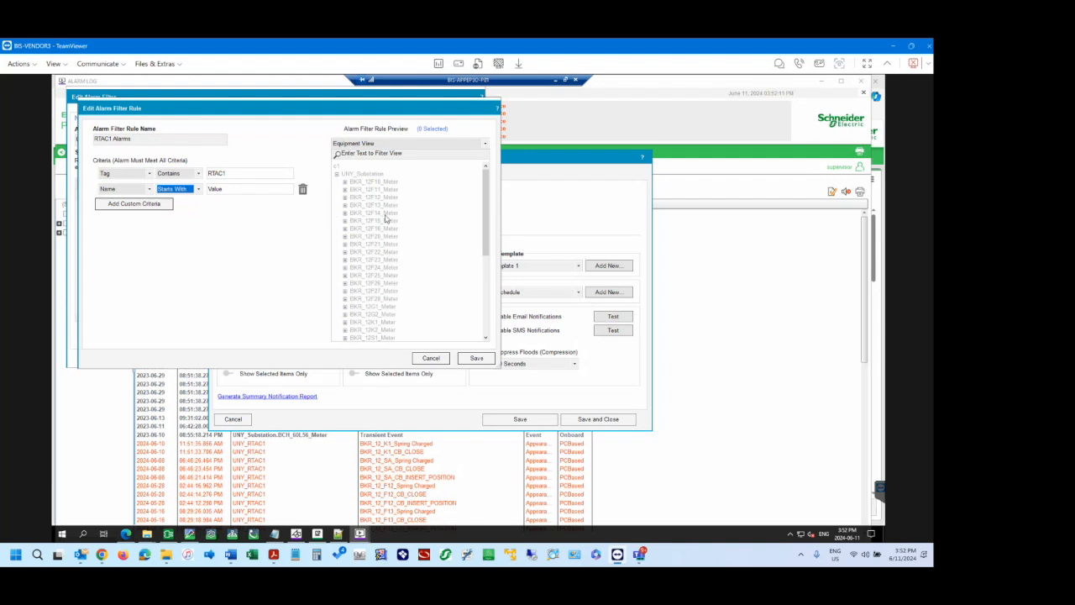
{"action": "left_click", "coordinate": [430, 358]}
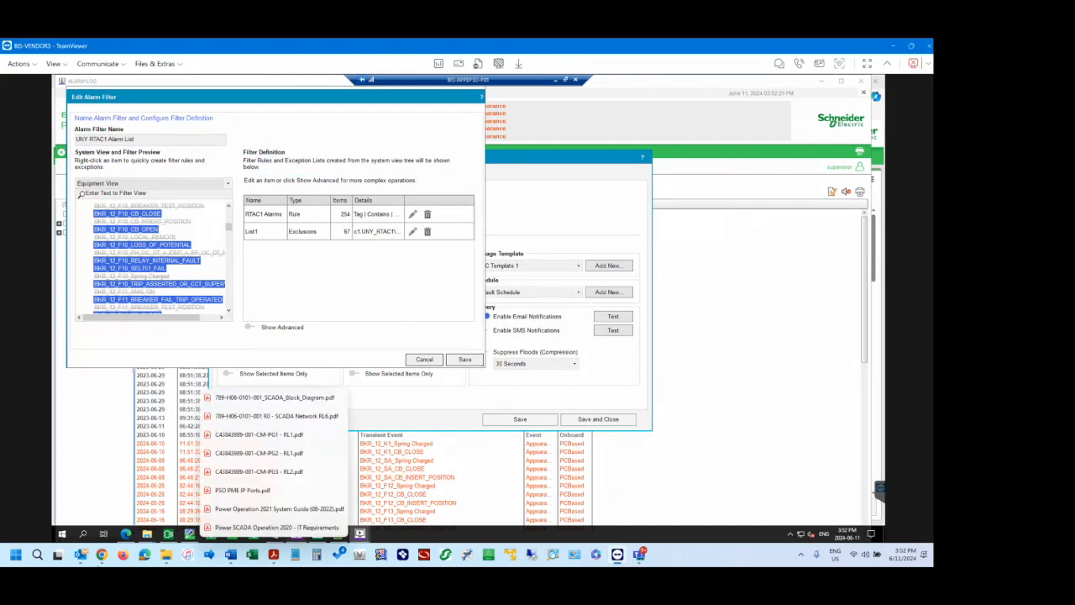
Switch to Chrome and read the Create Basic Alarm Filters help page, including the default rule and the Priority View example.
{"action": "mouse_move", "coordinate": [102, 554]}
{"action": "left_click", "coordinate": [102, 505]}
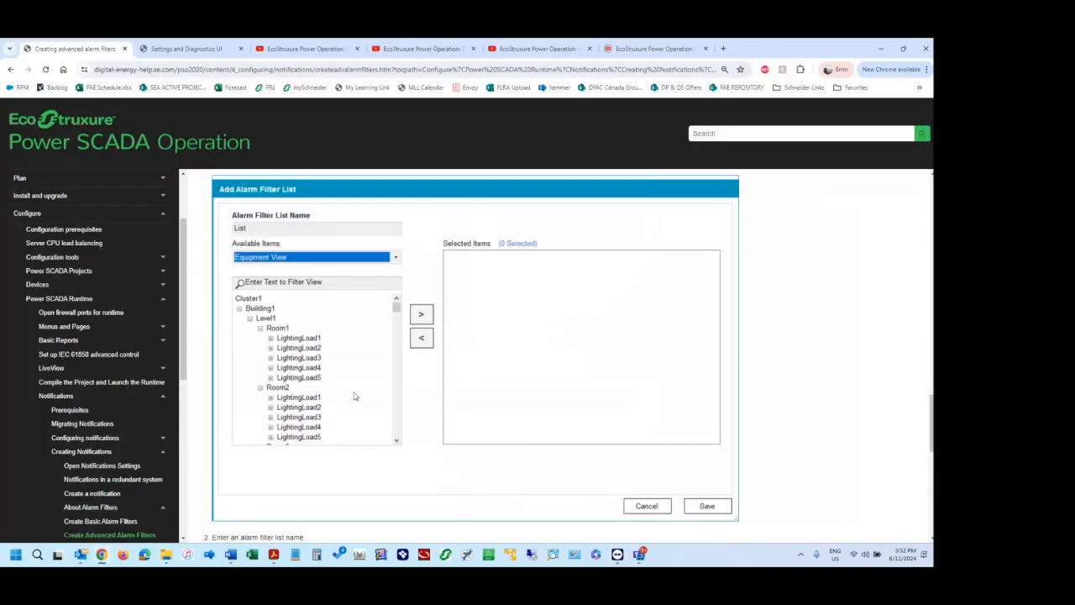
{"action": "scroll", "coordinate": [109, 517], "scroll_direction": "up", "scroll_amount": 4}
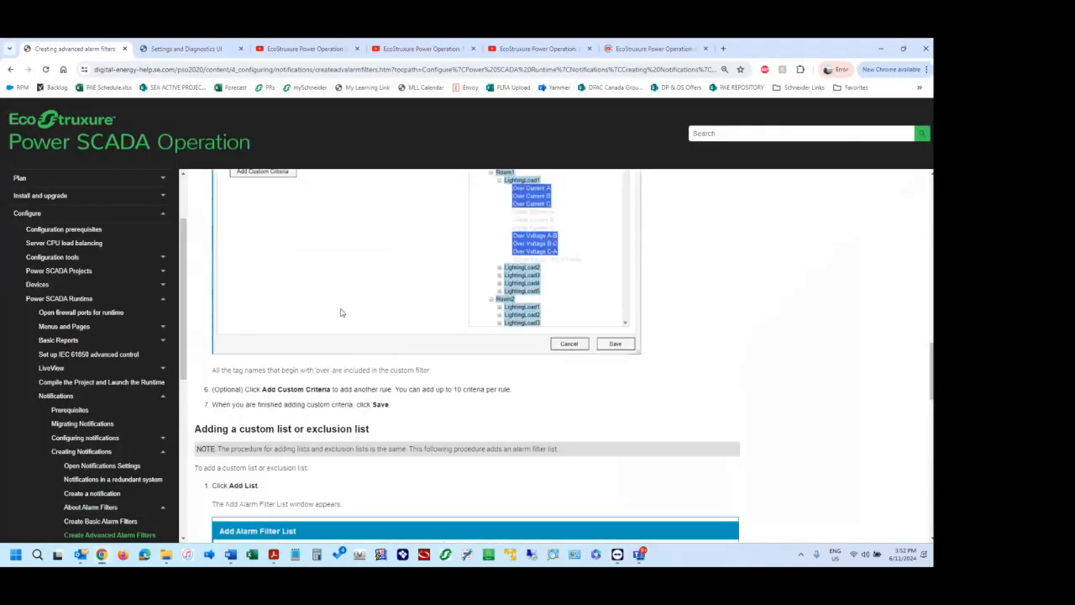
{"action": "left_click", "coordinate": [102, 521]}
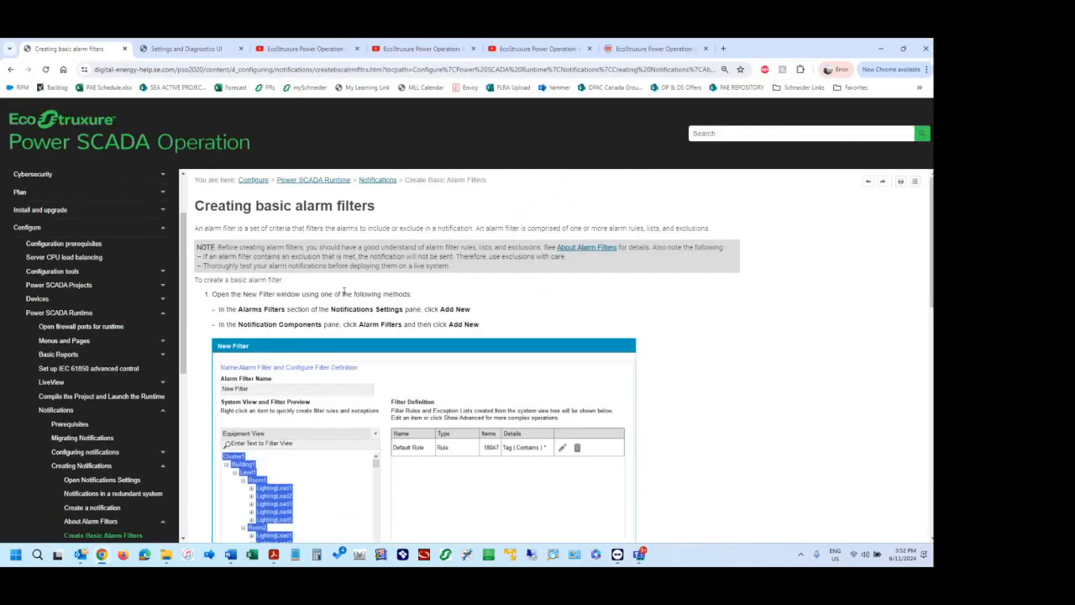
{"action": "scroll", "coordinate": [301, 377], "scroll_direction": "down", "scroll_amount": 3}
{"action": "scroll", "coordinate": [141, 492], "scroll_direction": "down", "scroll_amount": 1}
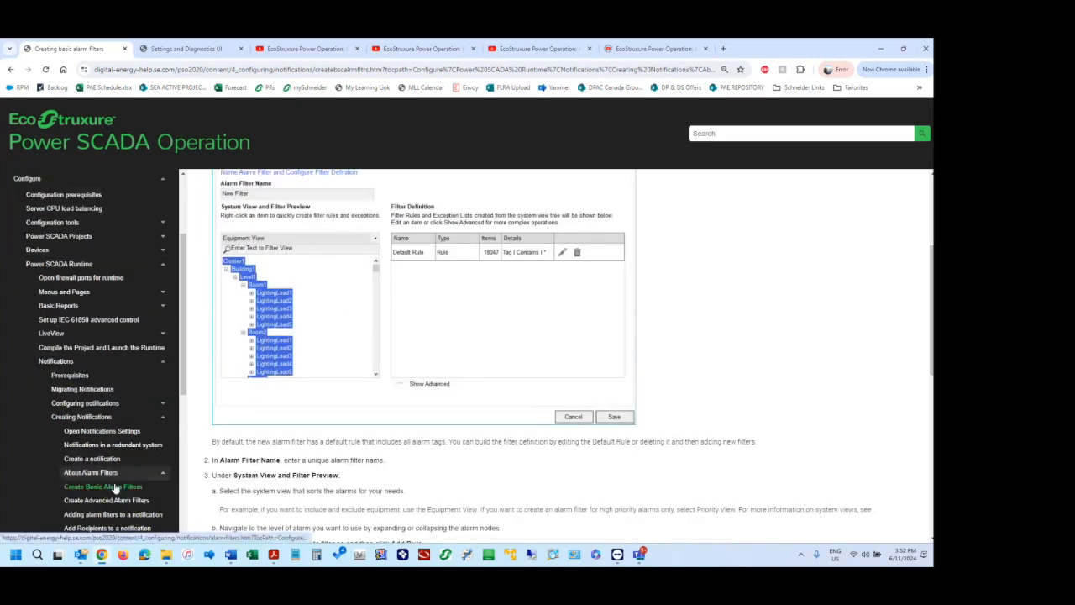
{"action": "scroll", "coordinate": [366, 303], "scroll_direction": "down", "scroll_amount": 5}
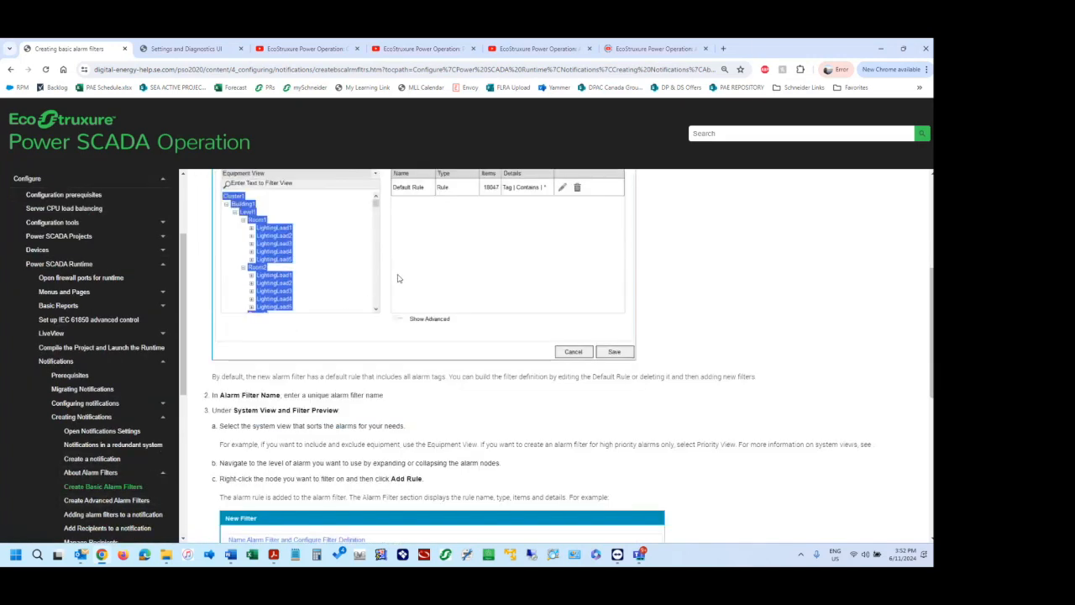
{"action": "scroll", "coordinate": [492, 408], "scroll_direction": "down", "scroll_amount": 2}
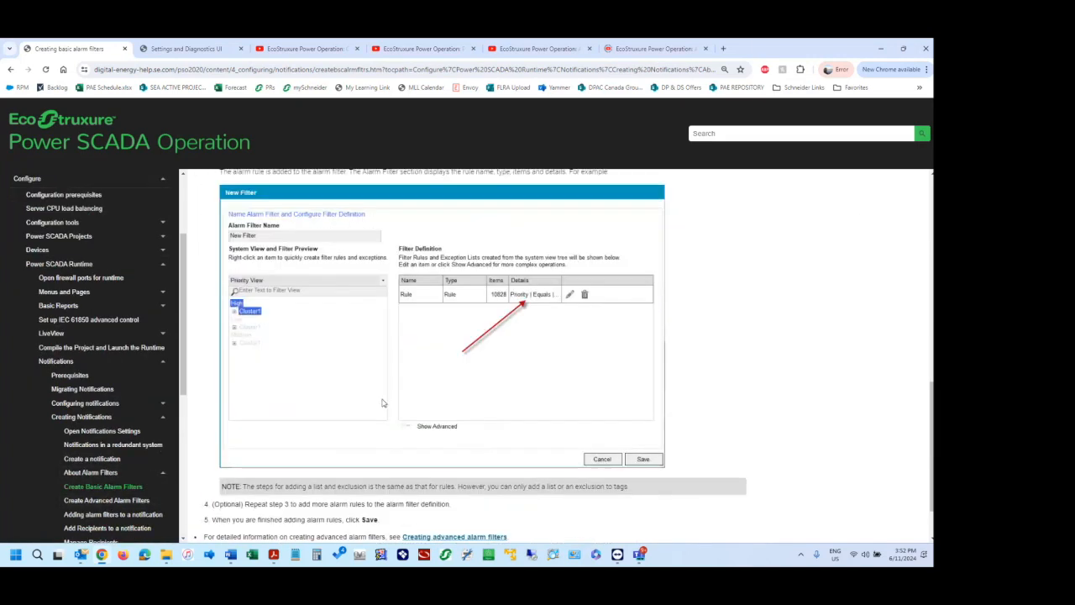
{"action": "scroll", "coordinate": [319, 378], "scroll_direction": "down", "scroll_amount": 1}
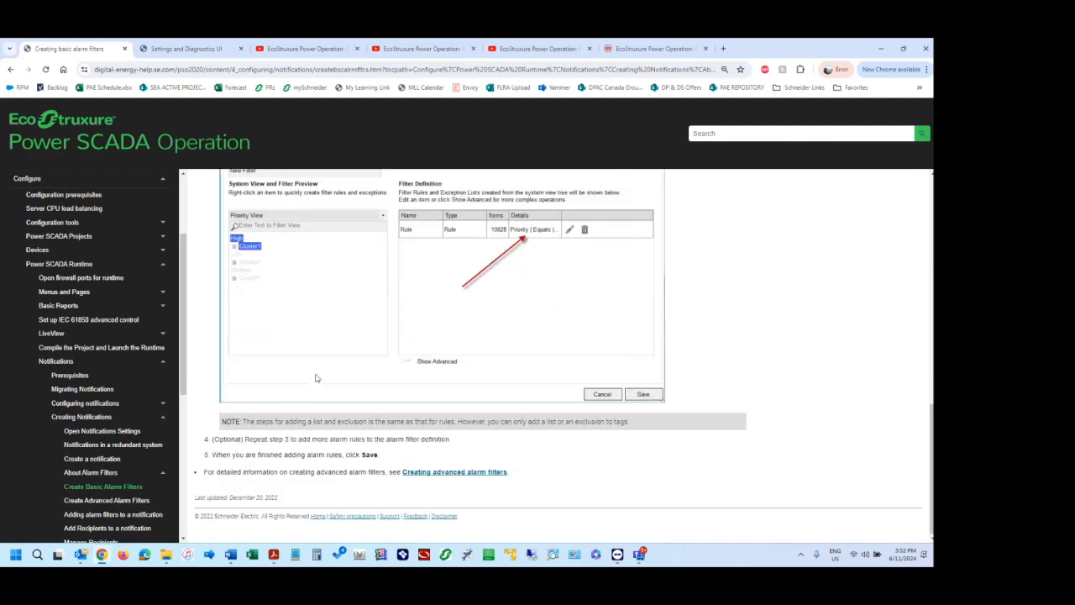
Open the Create Advanced Alarm Filters help page and review the Show Advanced options and the custom rule procedure.
{"action": "left_click", "coordinate": [104, 500]}
{"action": "scroll", "coordinate": [283, 303], "scroll_direction": "down", "scroll_amount": 6}
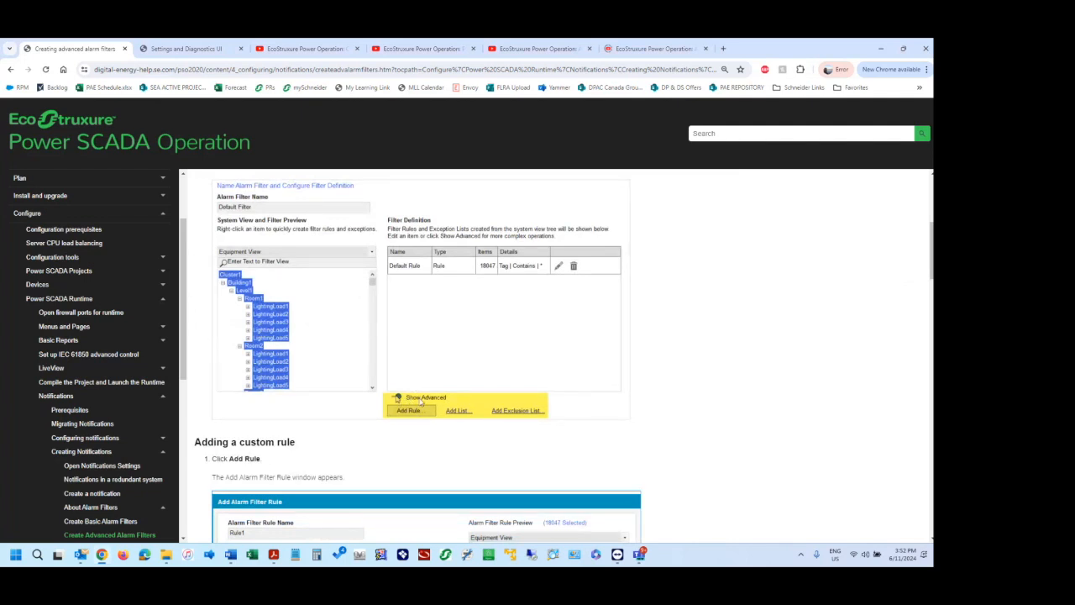
{"action": "scroll", "coordinate": [410, 400], "scroll_direction": "down", "scroll_amount": 3}
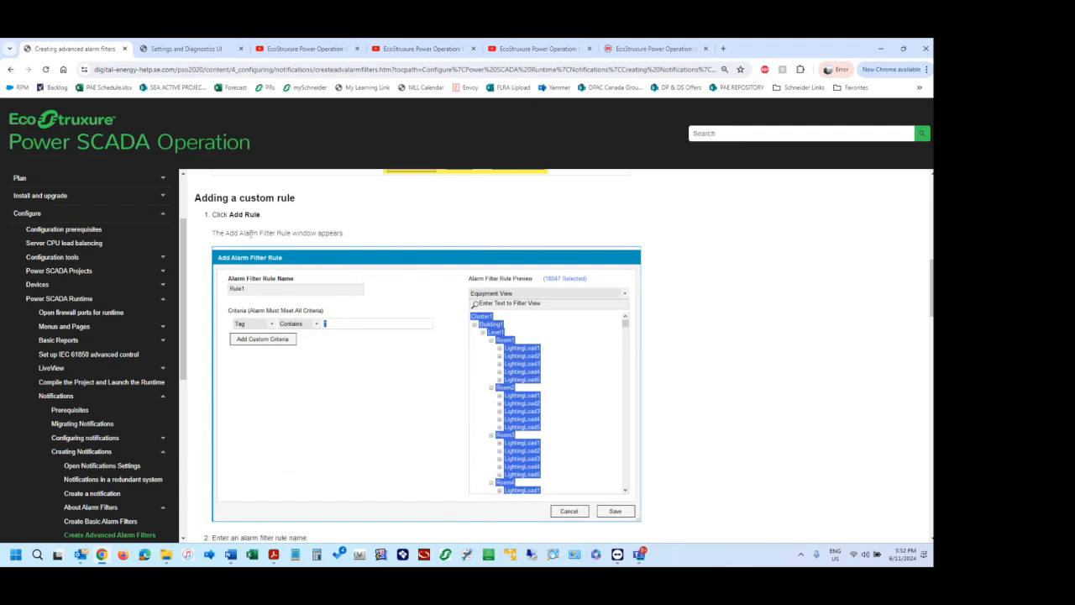
{"action": "scroll", "coordinate": [535, 345], "scroll_direction": "down", "scroll_amount": 1}
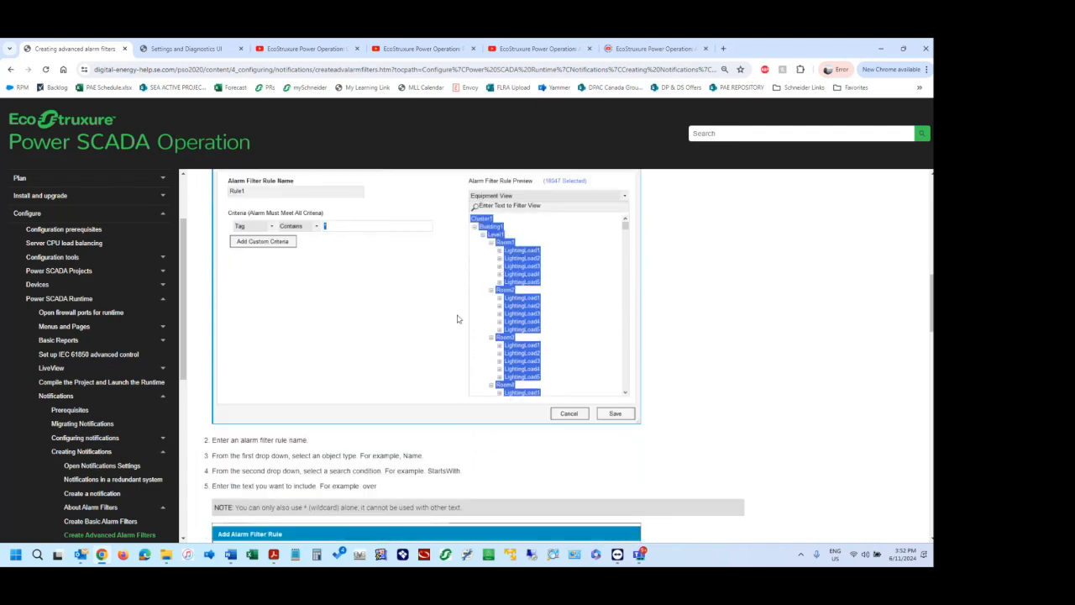
{"action": "scroll", "coordinate": [309, 217], "scroll_direction": "up", "scroll_amount": 3}
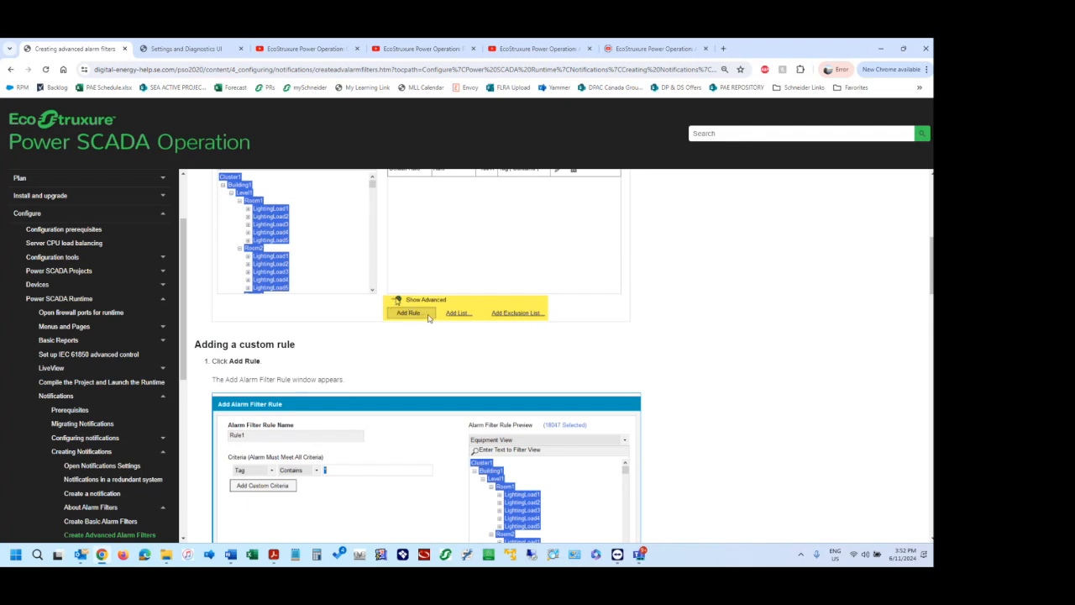
{"action": "scroll", "coordinate": [427, 309], "scroll_direction": "up", "scroll_amount": 1}
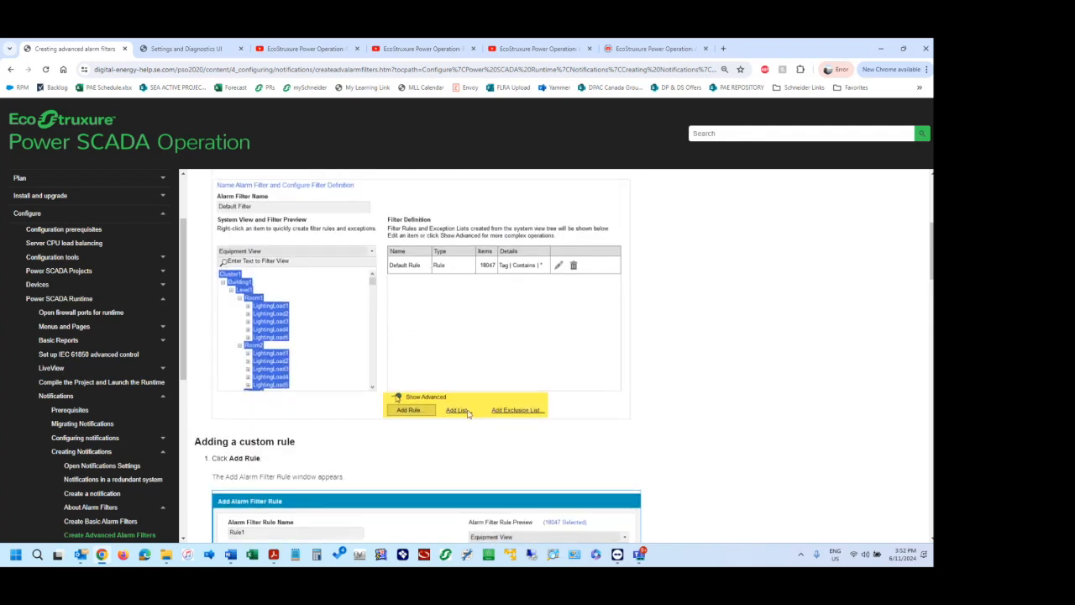
{"action": "scroll", "coordinate": [467, 410], "scroll_direction": "down", "scroll_amount": 3}
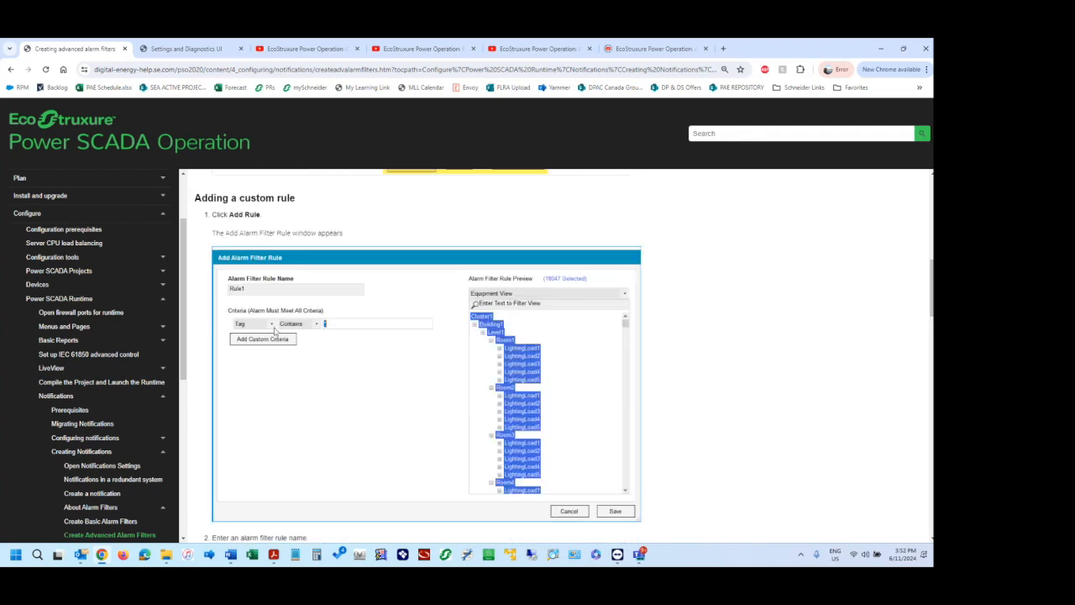
{"action": "scroll", "coordinate": [511, 393], "scroll_direction": "down", "scroll_amount": 3}
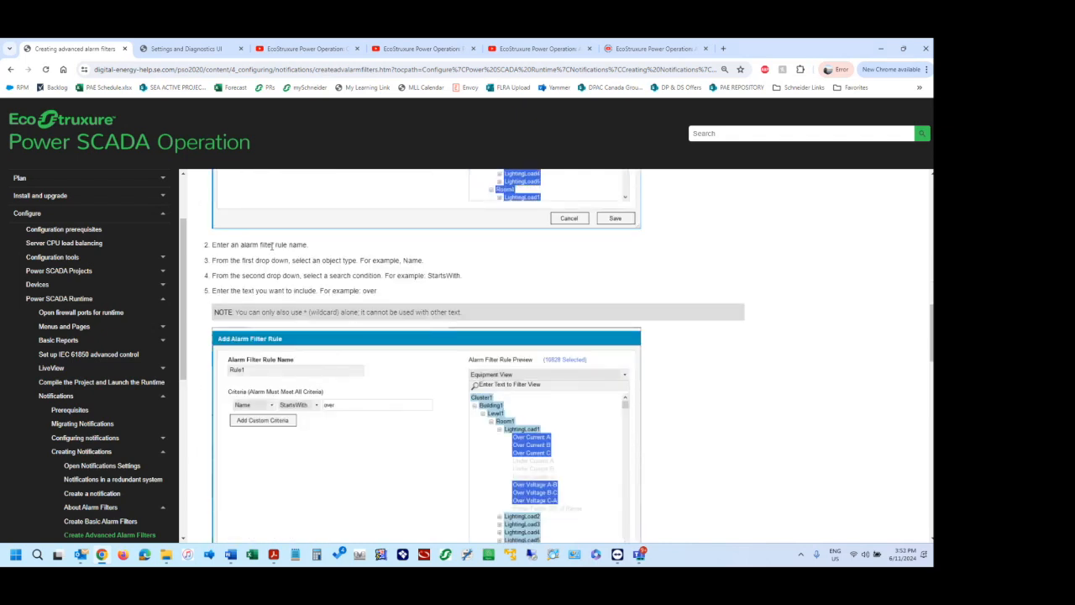
Read the help example for custom rule criteria, switch back to TeamViewer and close the UNY RTAC1 Alarm List filter without saving.
{"action": "scroll", "coordinate": [509, 463], "scroll_direction": "down", "scroll_amount": 1}
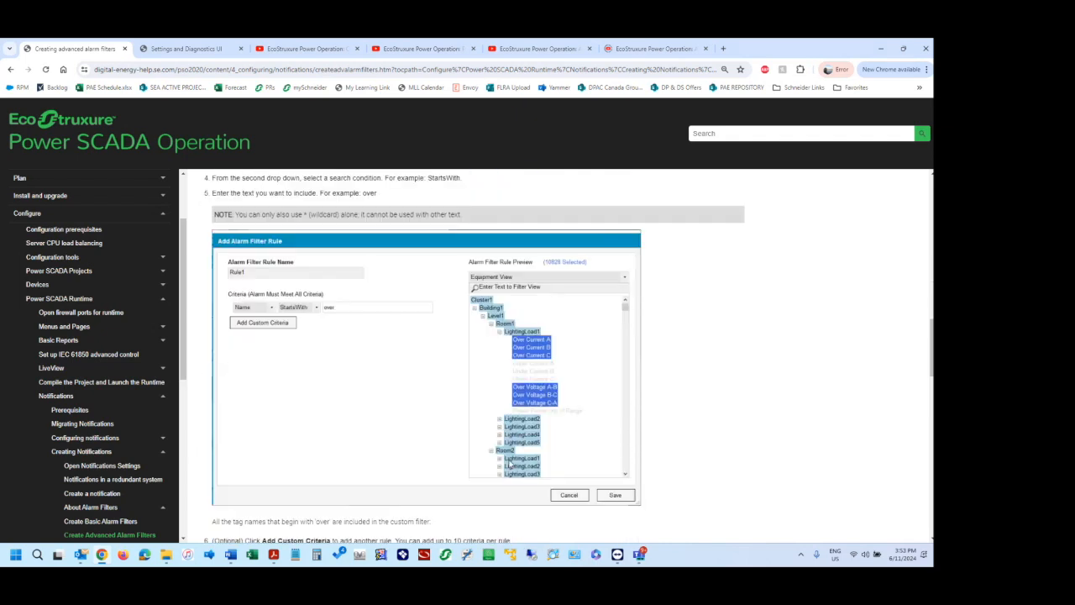
{"action": "mouse_move", "coordinate": [162, 556]}
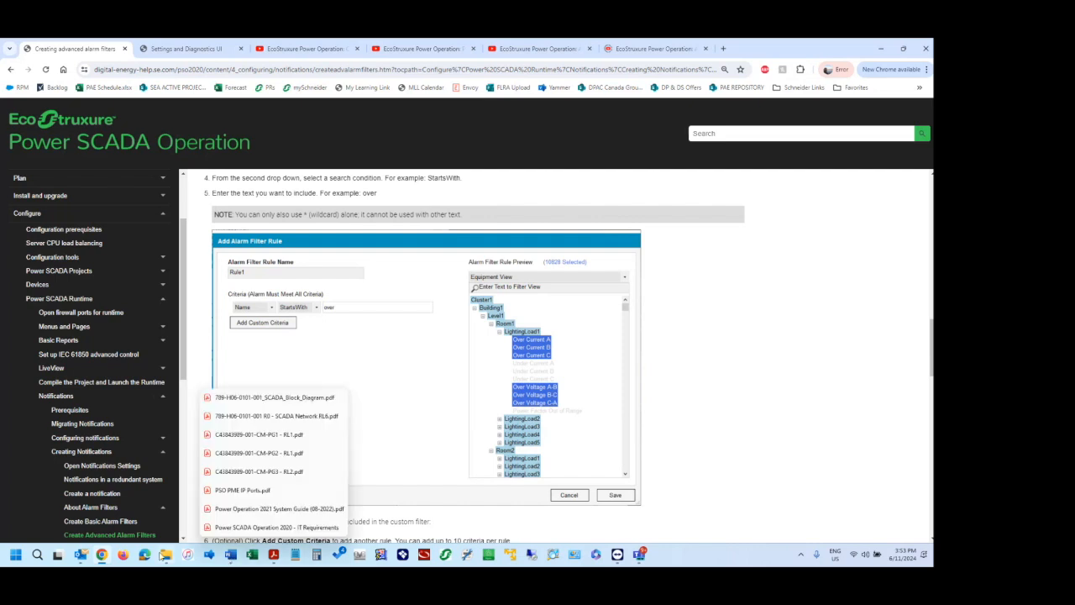
{"action": "left_click", "coordinate": [618, 554]}
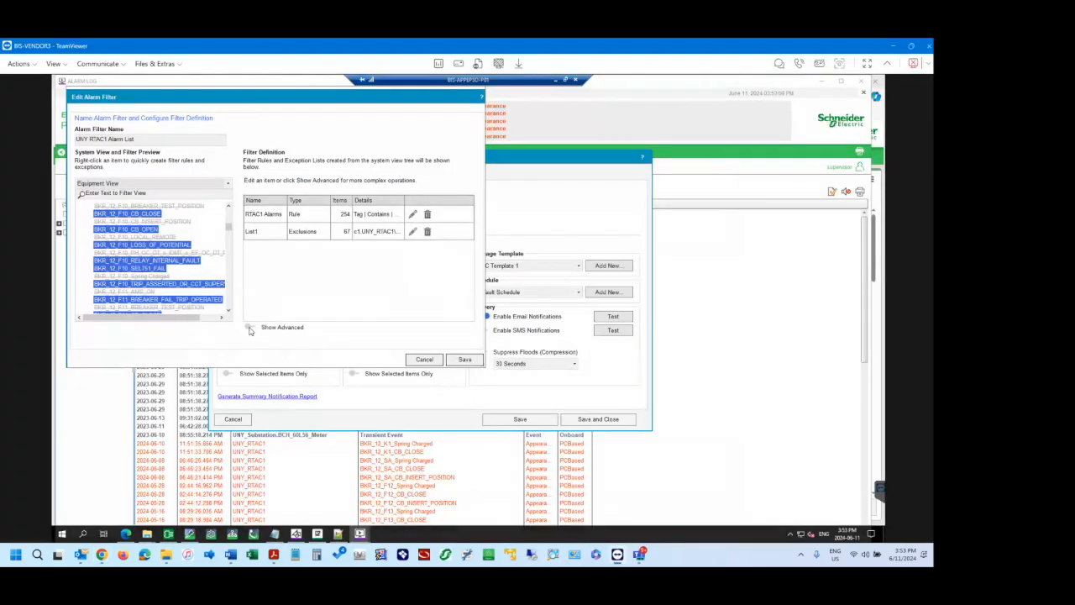
{"action": "left_click", "coordinate": [424, 360]}
Add a notification named Test and deselect the UNY RTAC1 Alarm List filter for it.
{"action": "left_click", "coordinate": [360, 217]}
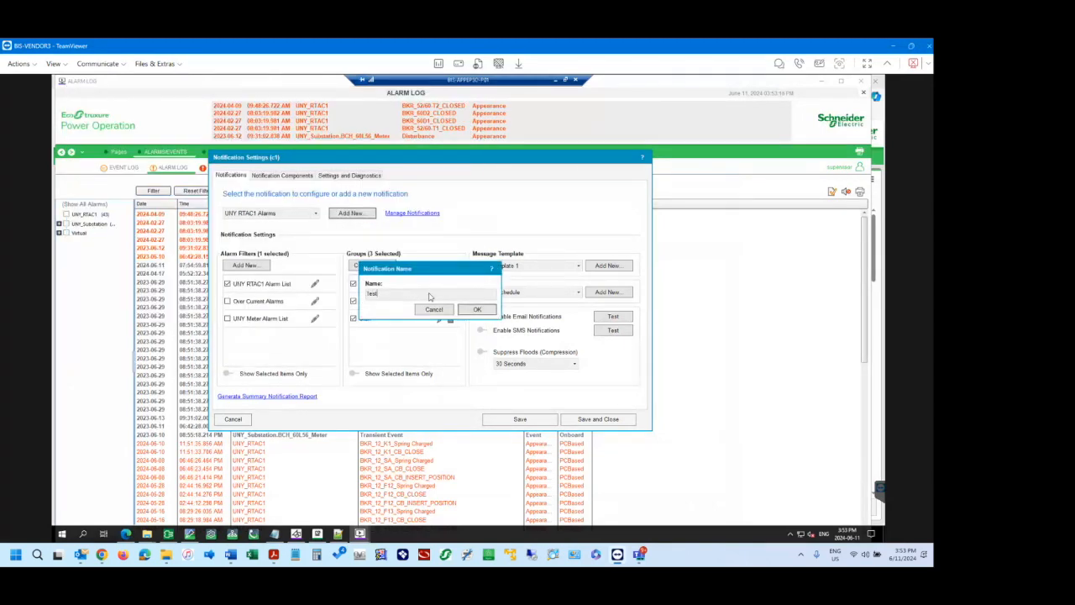
{"action": "left_click", "coordinate": [475, 309]}
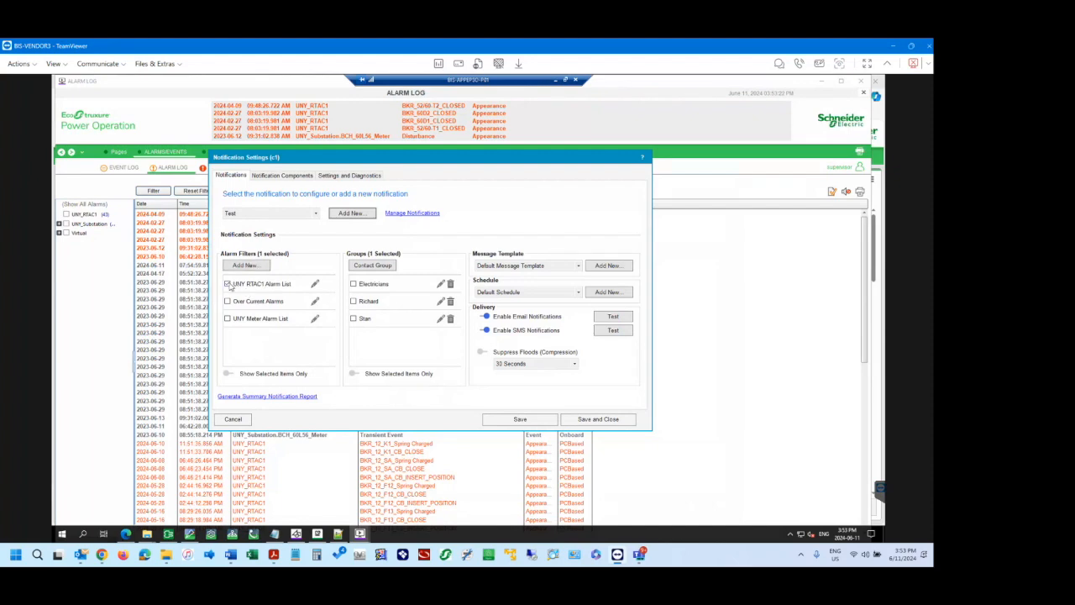
{"action": "left_click", "coordinate": [243, 286]}
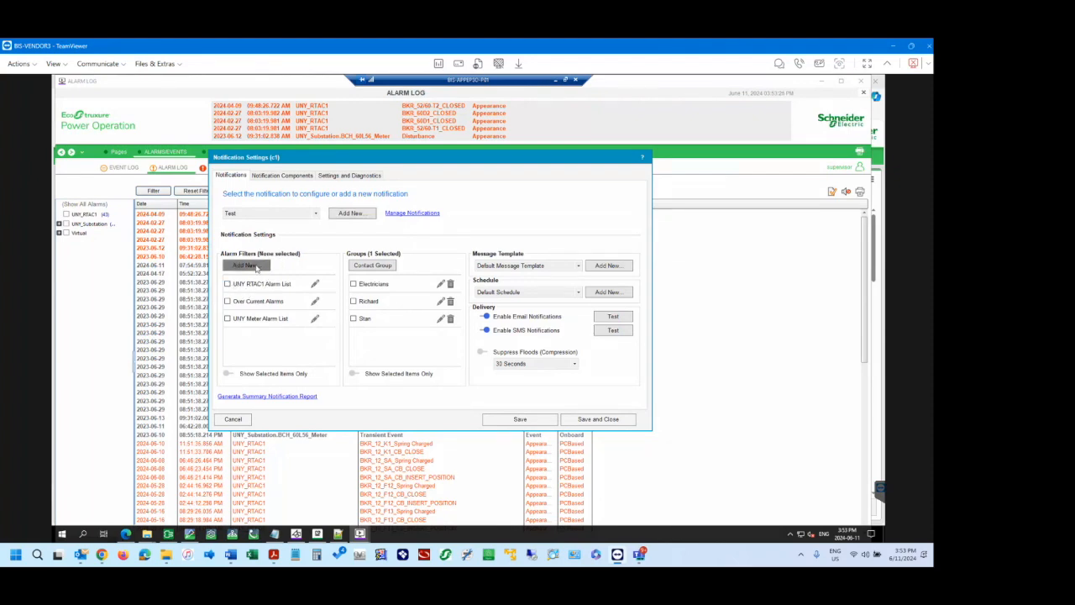
Create an alarm filter named Test Conditions, show its advanced options and delete the Default Rule.
{"action": "left_click", "coordinate": [257, 267]}
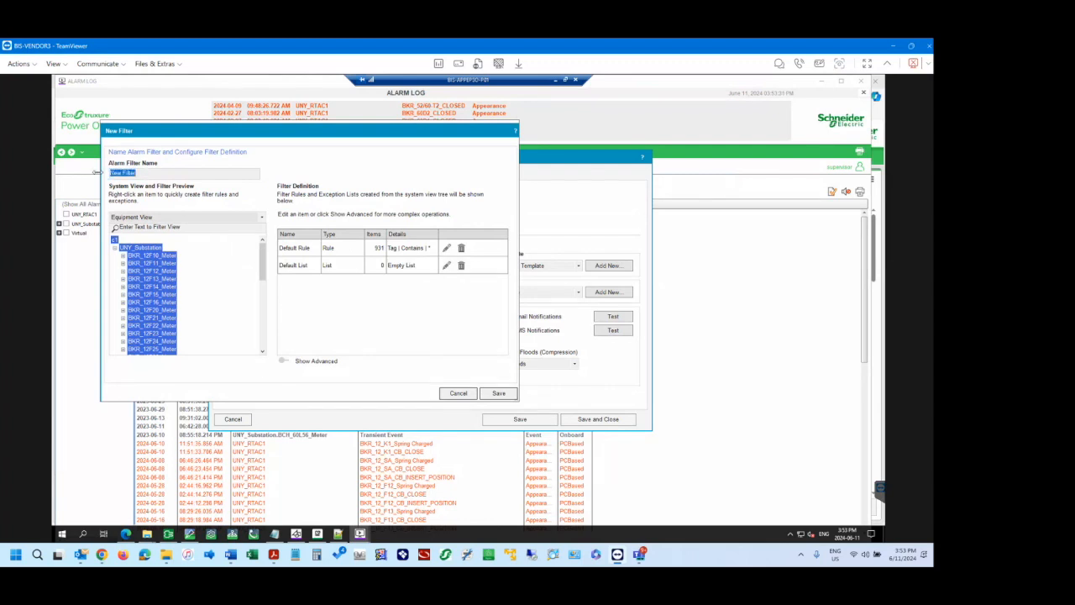
{"action": "type", "text": "Test Conditions"}
{"action": "left_click", "coordinate": [286, 361]}
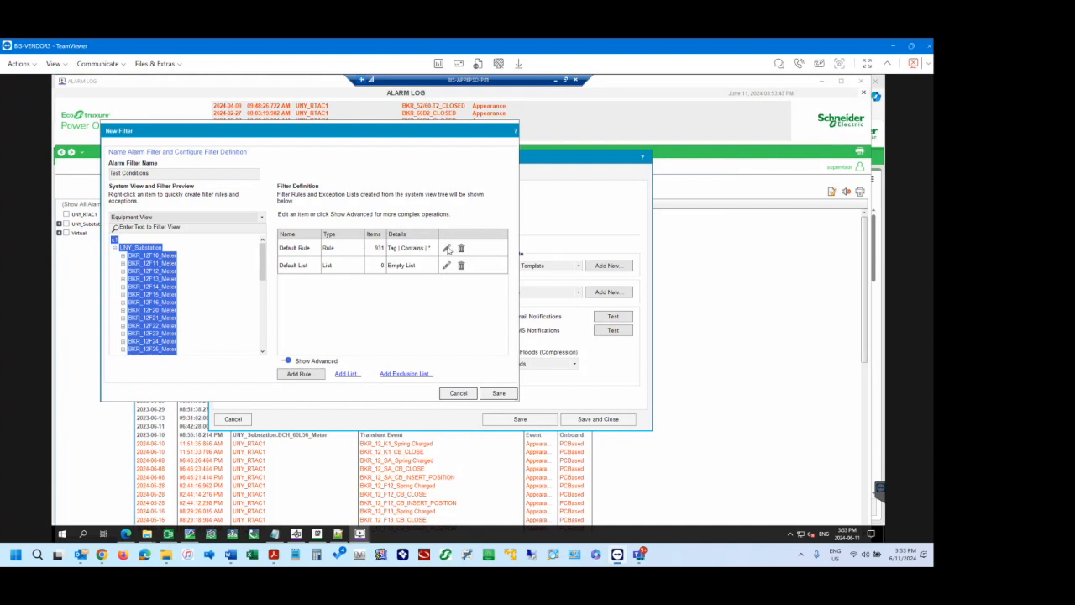
{"action": "left_click", "coordinate": [461, 248]}
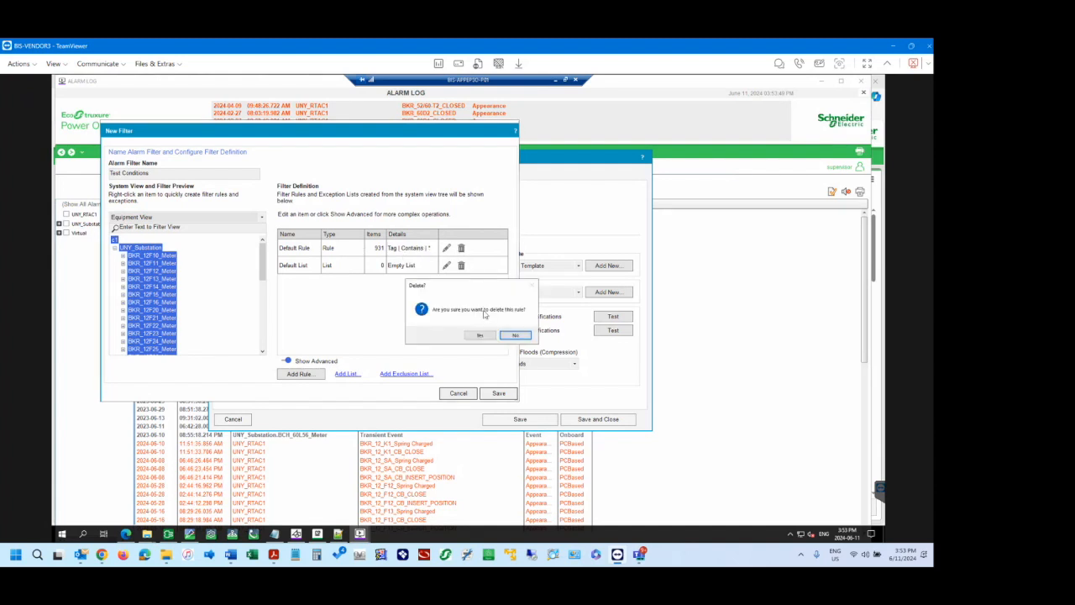
{"action": "left_click", "coordinate": [480, 335]}
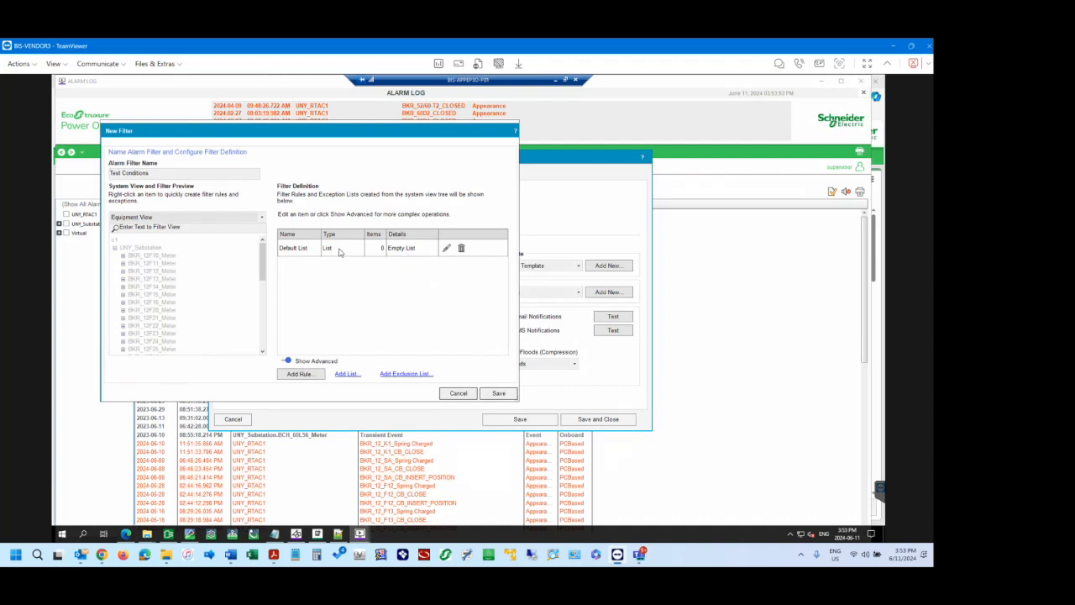
Add a filter rule with the criterion Tag Contains OC, inspecting the BKR_12F10_Meter and UNY_RTAC1 alarms in the preview.
{"action": "left_click", "coordinate": [312, 377]}
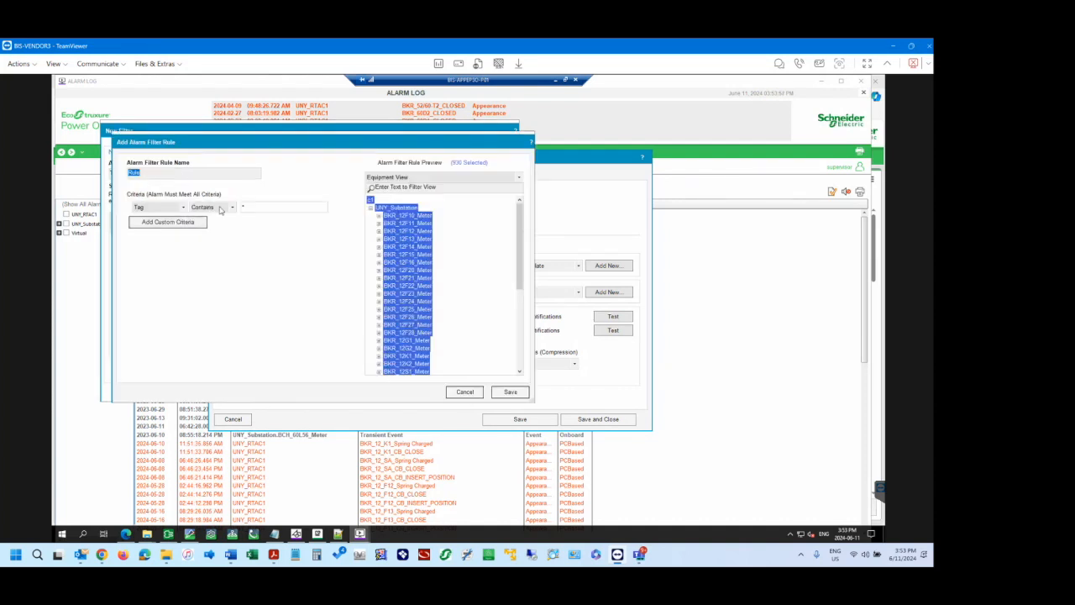
{"action": "left_click", "coordinate": [247, 207]}
{"action": "left_click", "coordinate": [379, 216]}
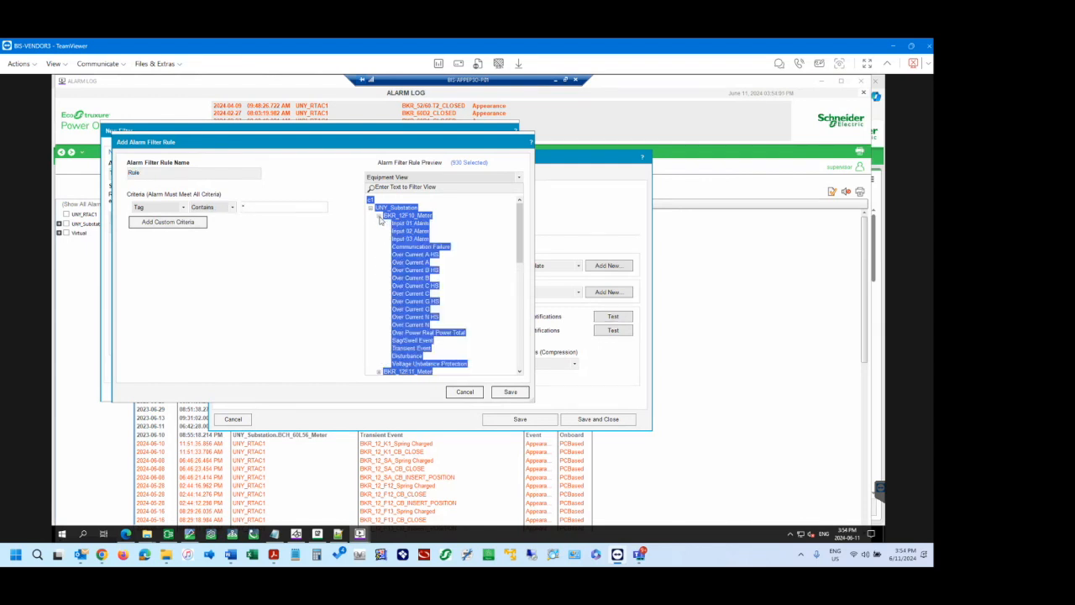
{"action": "left_click", "coordinate": [379, 216]}
{"action": "scroll", "coordinate": [381, 277], "scroll_direction": "down", "scroll_amount": 5}
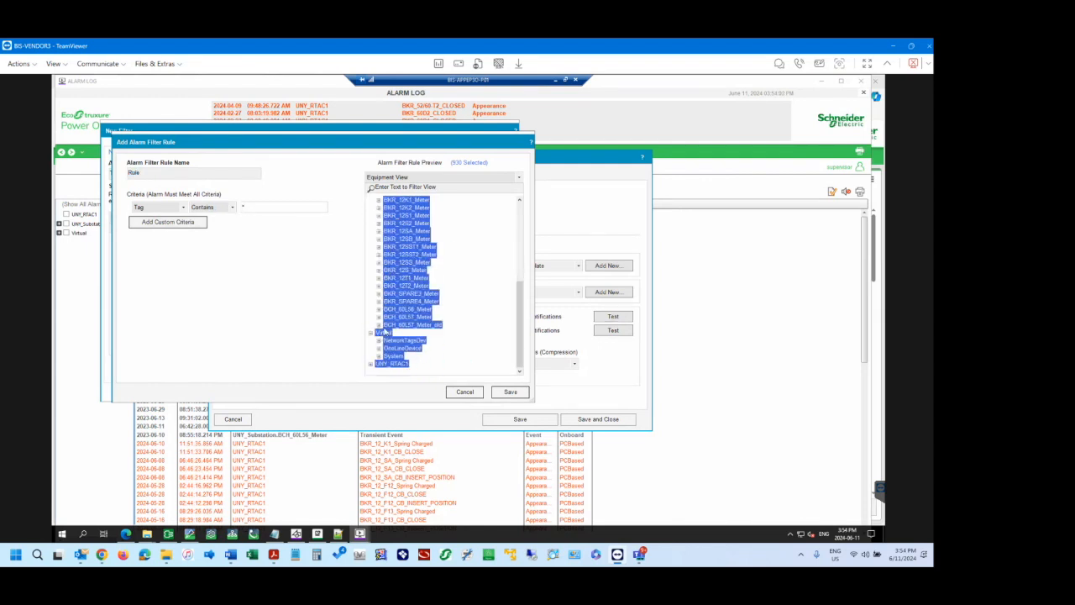
{"action": "left_click", "coordinate": [370, 365]}
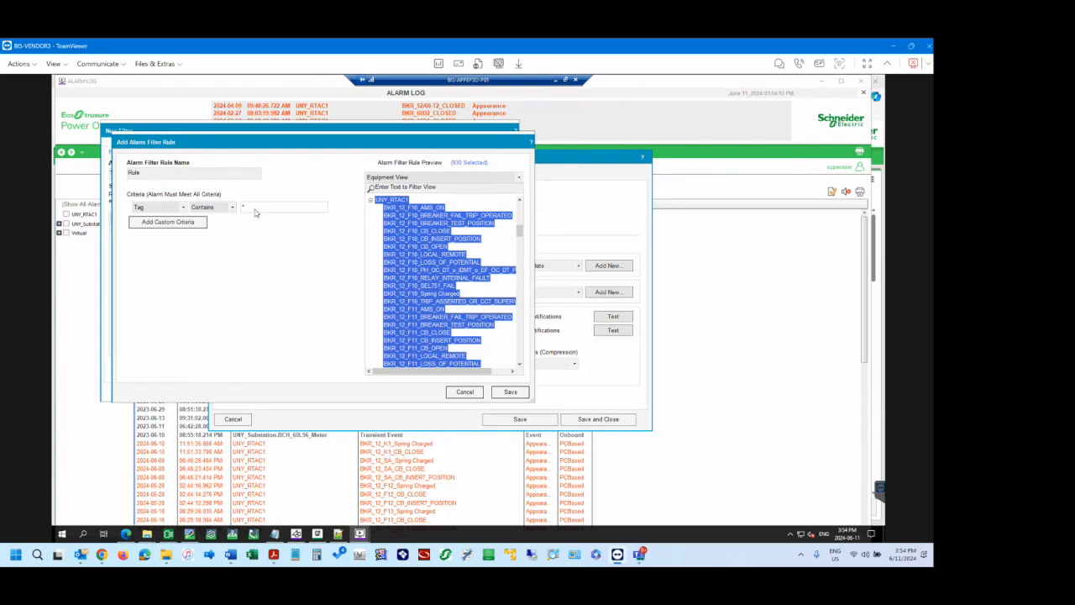
{"action": "key", "text": "BackSpace"}
{"action": "type", "text": "OC"}
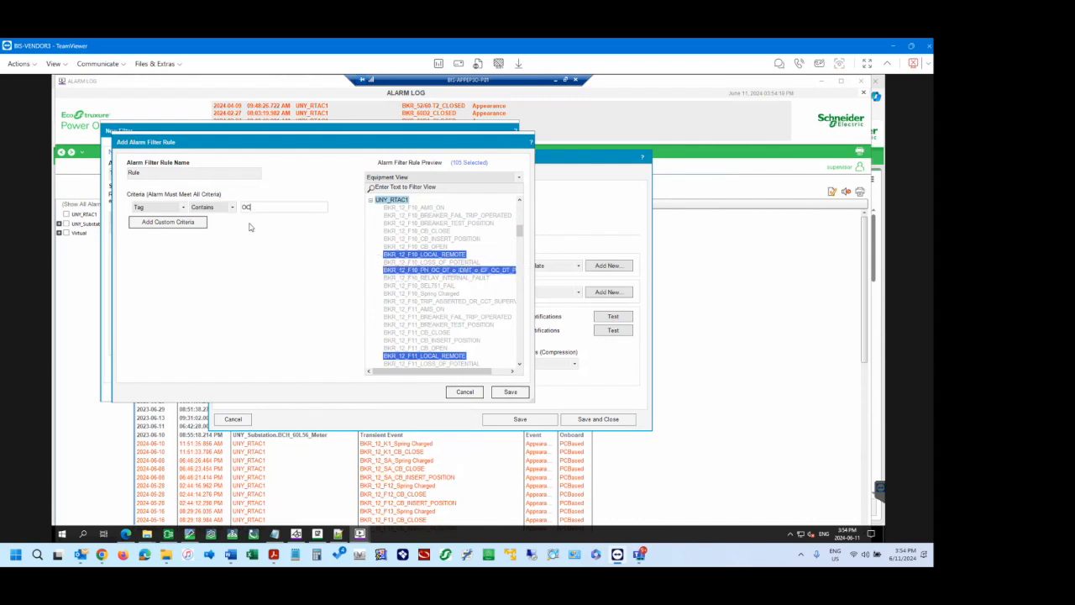
Try adding a second custom criterion to the rule and remove it again.
{"action": "left_click", "coordinate": [178, 223]}
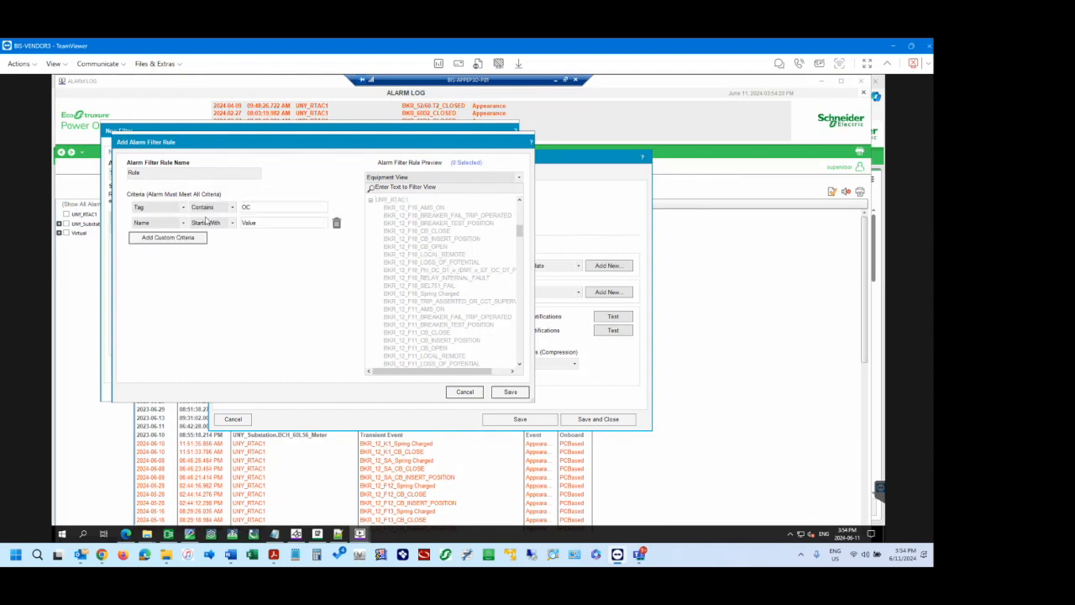
{"action": "left_click", "coordinate": [182, 223]}
{"action": "left_click", "coordinate": [164, 242]}
{"action": "left_click", "coordinate": [215, 226]}
{"action": "left_click", "coordinate": [214, 241]}
{"action": "left_click", "coordinate": [262, 222]}
{"action": "left_click", "coordinate": [256, 207]}
{"action": "left_click", "coordinate": [260, 225]}
{"action": "left_click", "coordinate": [233, 223]}
{"action": "left_click", "coordinate": [257, 223]}
{"action": "left_click", "coordinate": [258, 225]}
{"action": "key", "text": "BackSpace"}
{"action": "left_click", "coordinate": [337, 225]}
{"action": "left_click", "coordinate": [454, 337]}
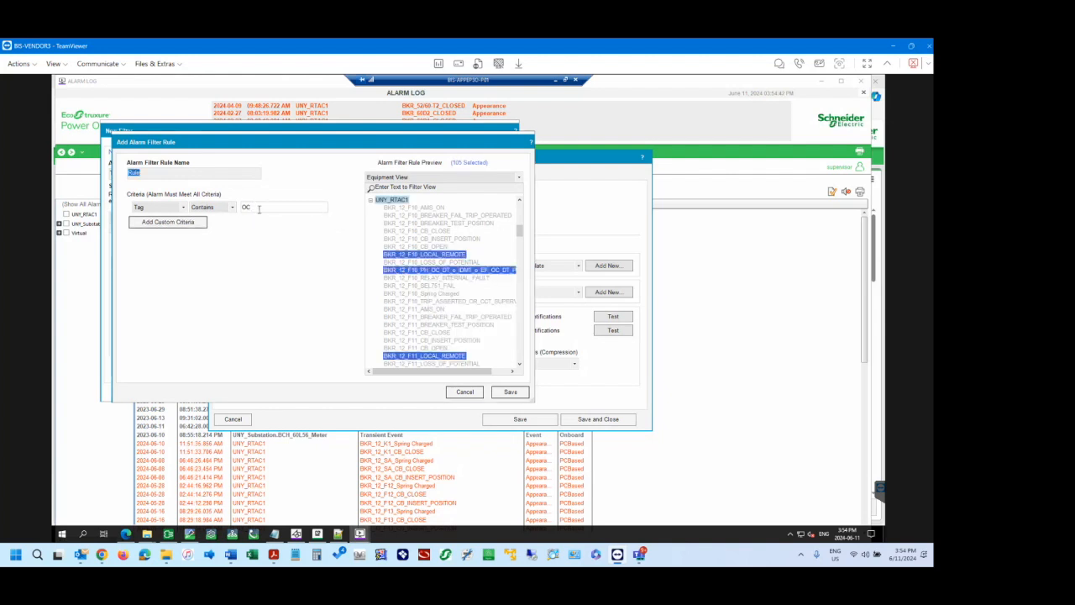
Narrow the criterion to Tag Contains OC_, check the matching UNY_RTAC1 alarms and save the rule.
{"action": "left_click", "coordinate": [259, 209]}
{"action": "type", "text": "_"}
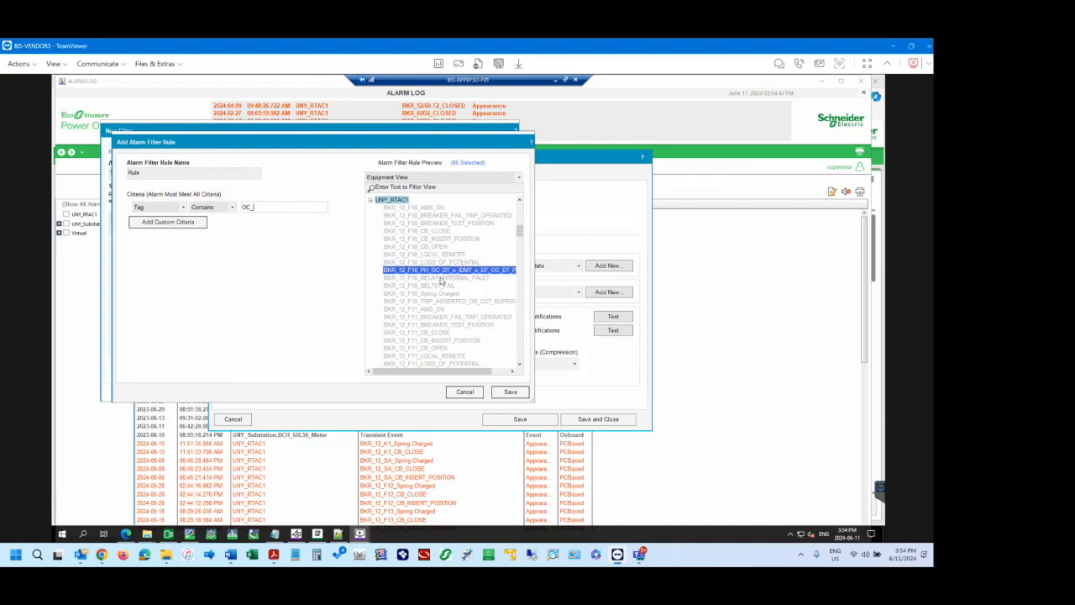
{"action": "scroll", "coordinate": [441, 281], "scroll_direction": "down", "scroll_amount": 2}
{"action": "scroll", "coordinate": [441, 281], "scroll_direction": "down", "scroll_amount": 8}
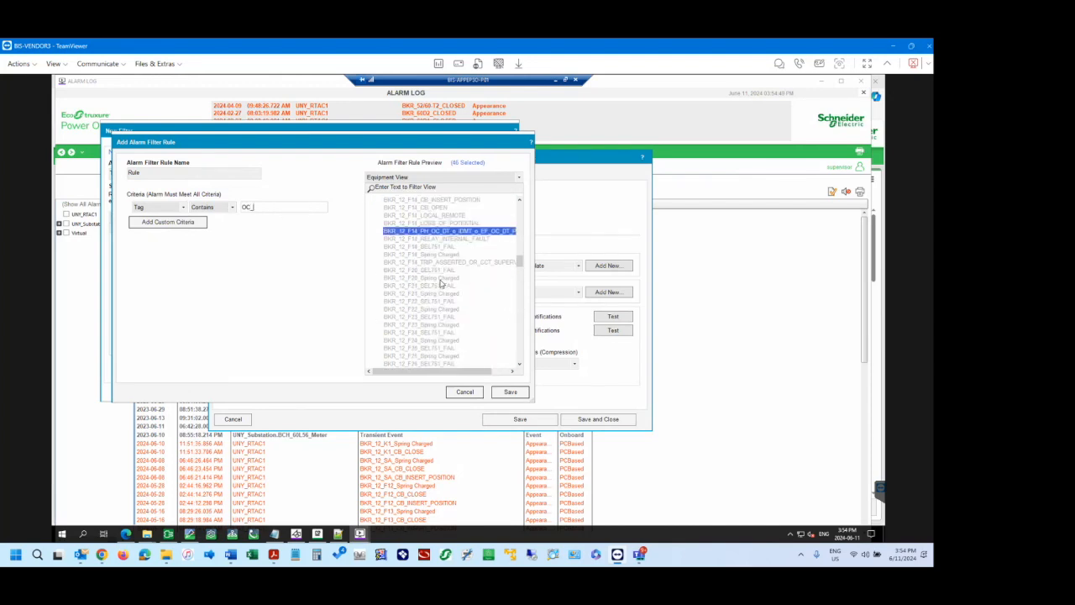
{"action": "scroll", "coordinate": [441, 286], "scroll_direction": "down", "scroll_amount": 8}
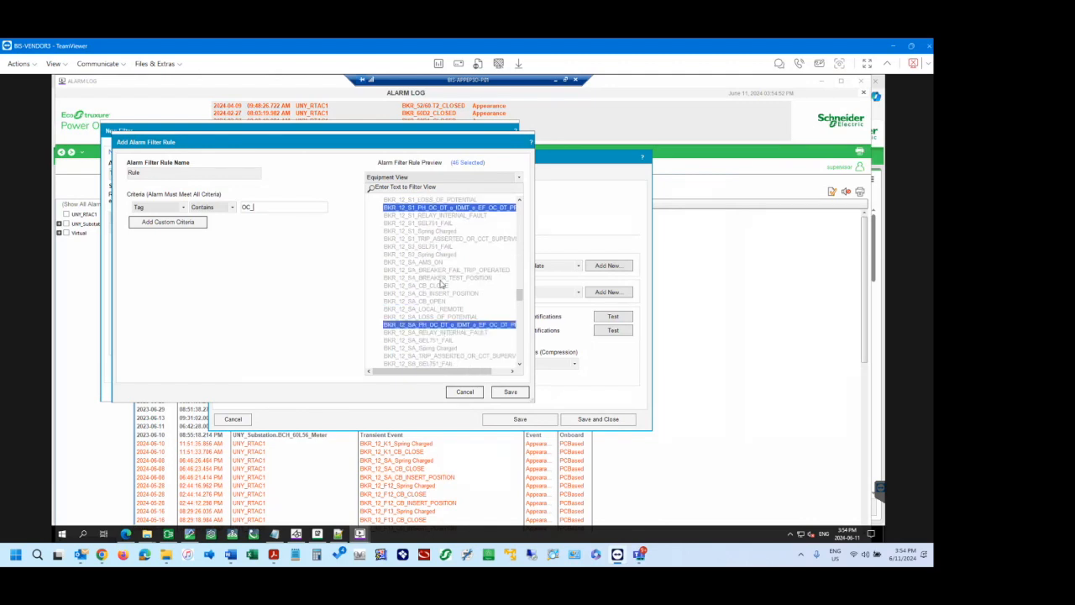
{"action": "scroll", "coordinate": [441, 284], "scroll_direction": "down", "scroll_amount": 2}
{"action": "left_click", "coordinate": [509, 392]}
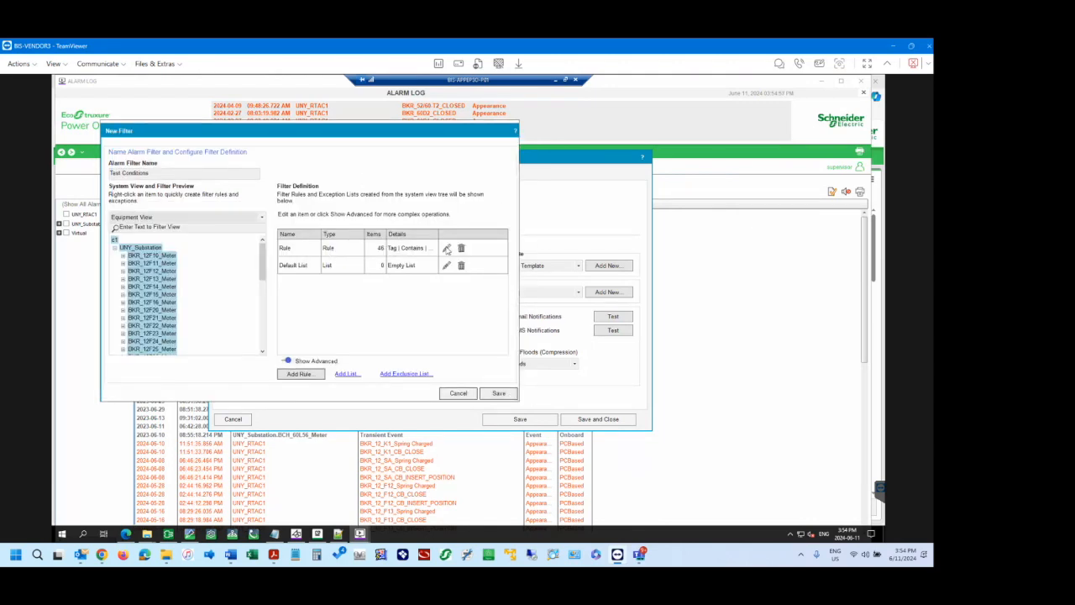
Open the new rule for editing and rename it RTAC Over Currents.
{"action": "left_click", "coordinate": [446, 249]}
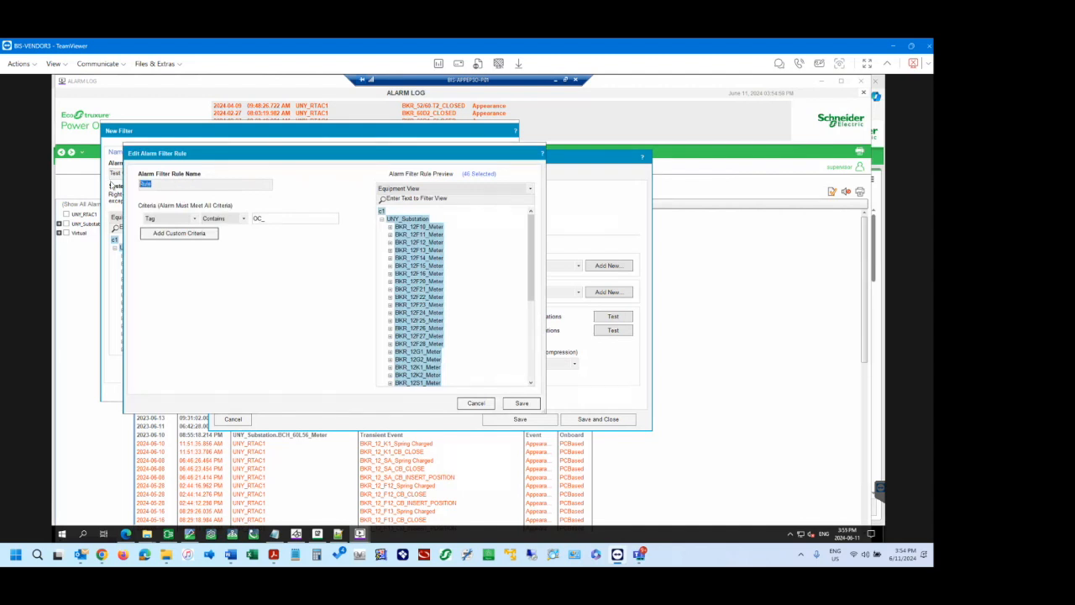
{"action": "type", "text": "Over Currents"}
{"action": "key", "text": "Home"}
{"action": "type", "text": "RTAC"}
Check the meter matches, change the criterion to Tag Contains _OC_, review the UNY_RTAC1 matches and save the rule.
{"action": "left_click_drag", "start_coordinate": [531, 257], "coordinate": [535, 379]}
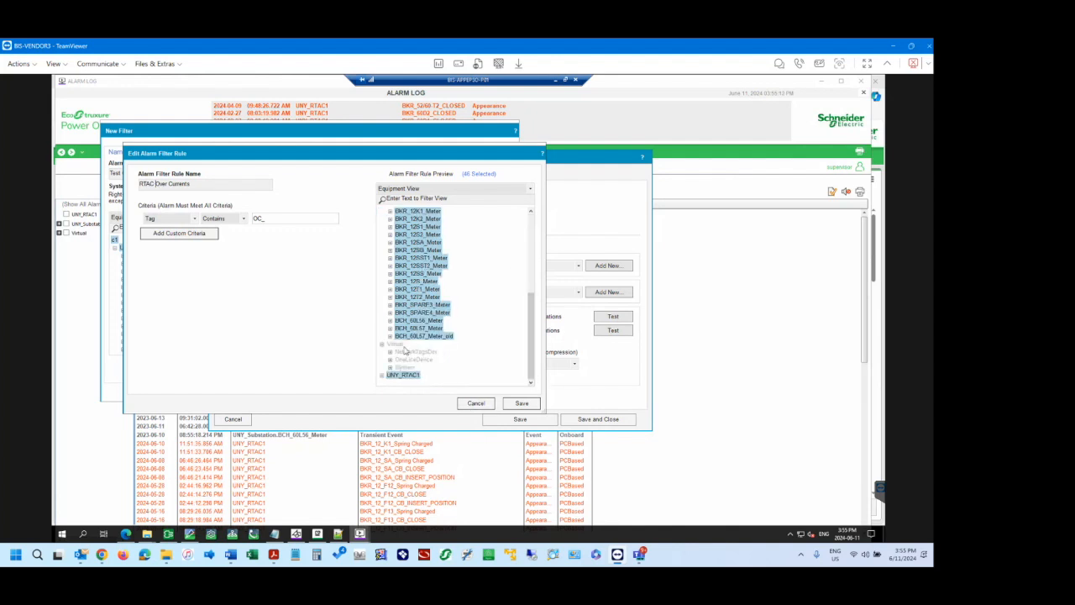
{"action": "left_click", "coordinate": [390, 336]}
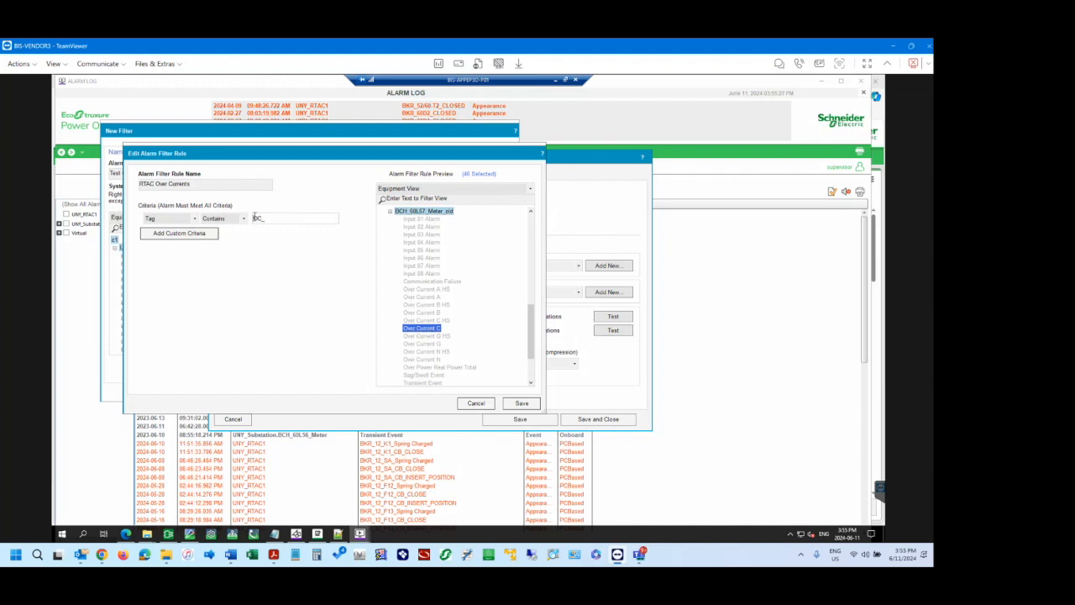
{"action": "type", "text": "_"}
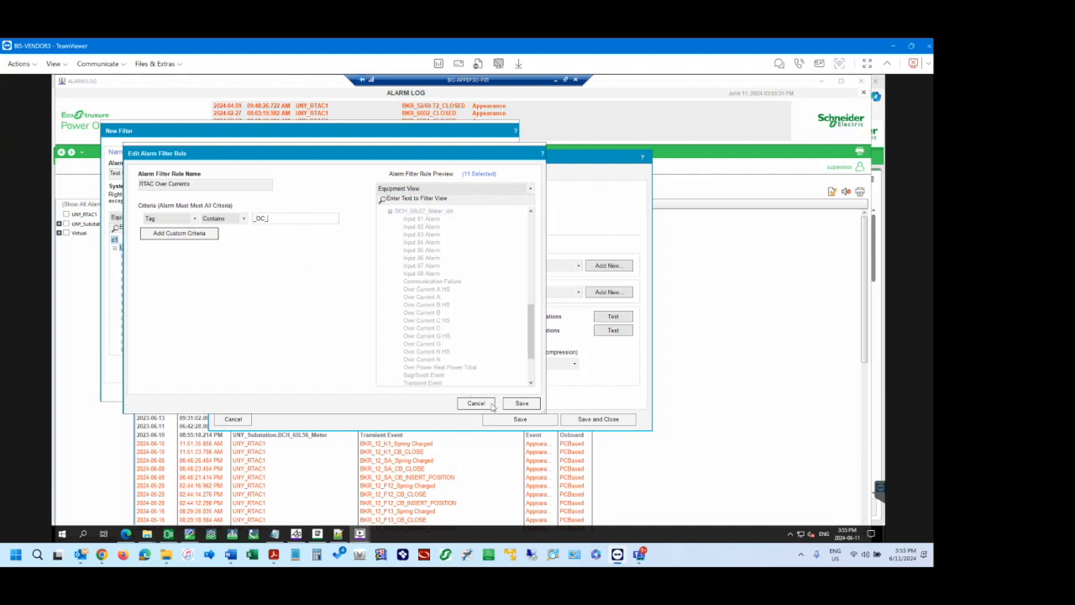
{"action": "scroll", "coordinate": [499, 318], "scroll_direction": "down", "scroll_amount": 3}
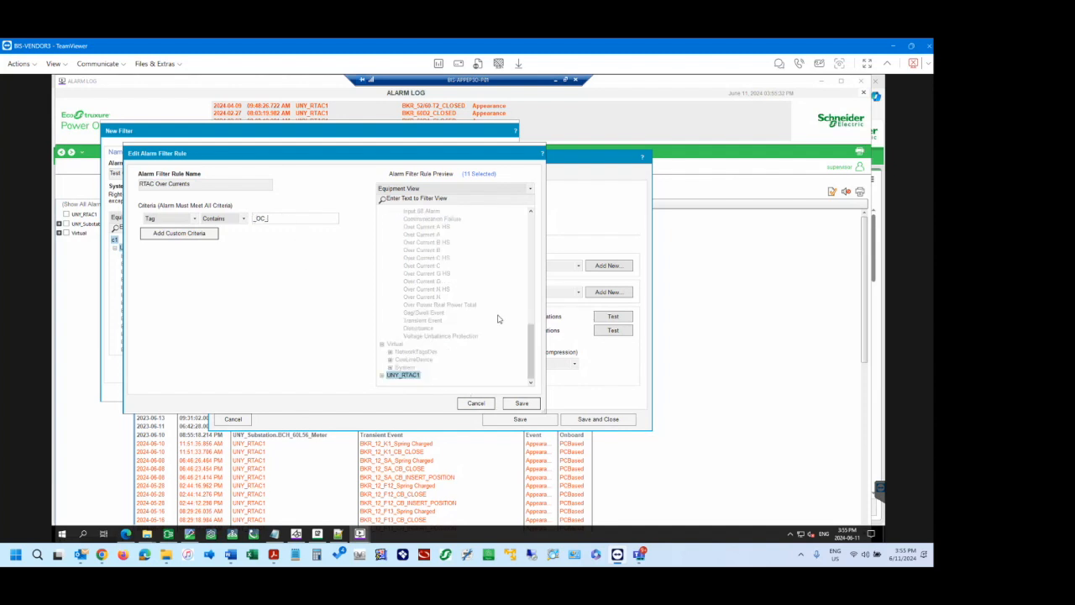
{"action": "left_click", "coordinate": [382, 381]}
{"action": "scroll", "coordinate": [438, 298], "scroll_direction": "down", "scroll_amount": 10}
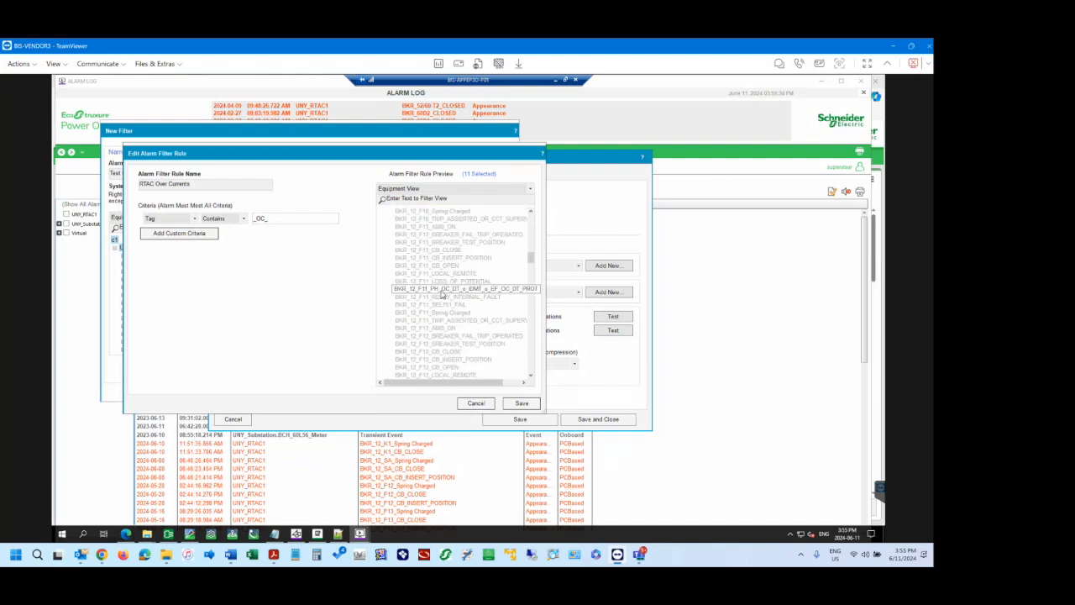
{"action": "scroll", "coordinate": [448, 319], "scroll_direction": "down", "scroll_amount": 6}
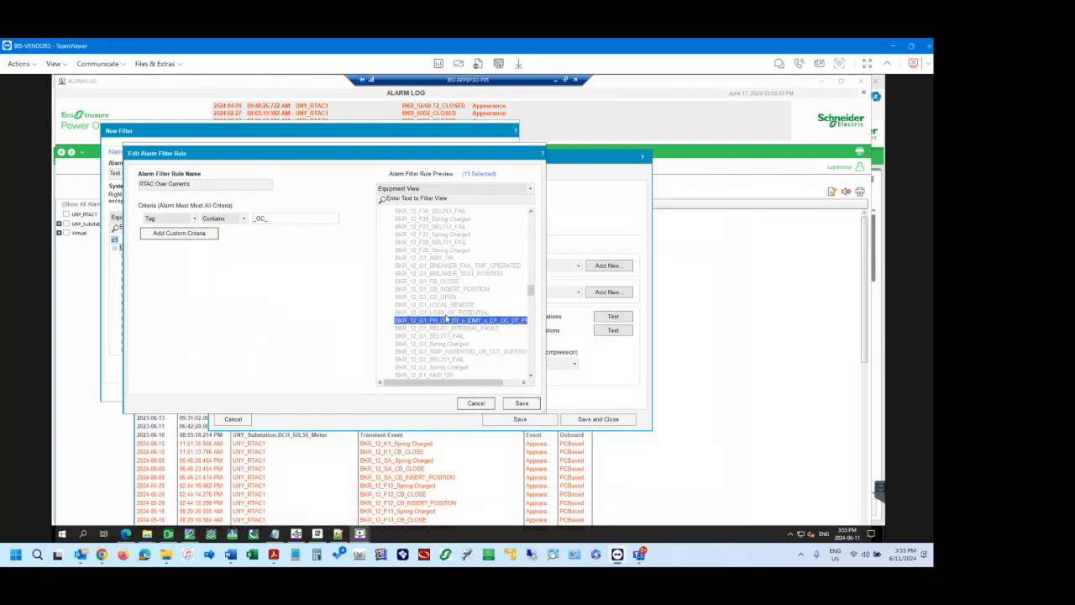
{"action": "scroll", "coordinate": [448, 319], "scroll_direction": "down", "scroll_amount": 6}
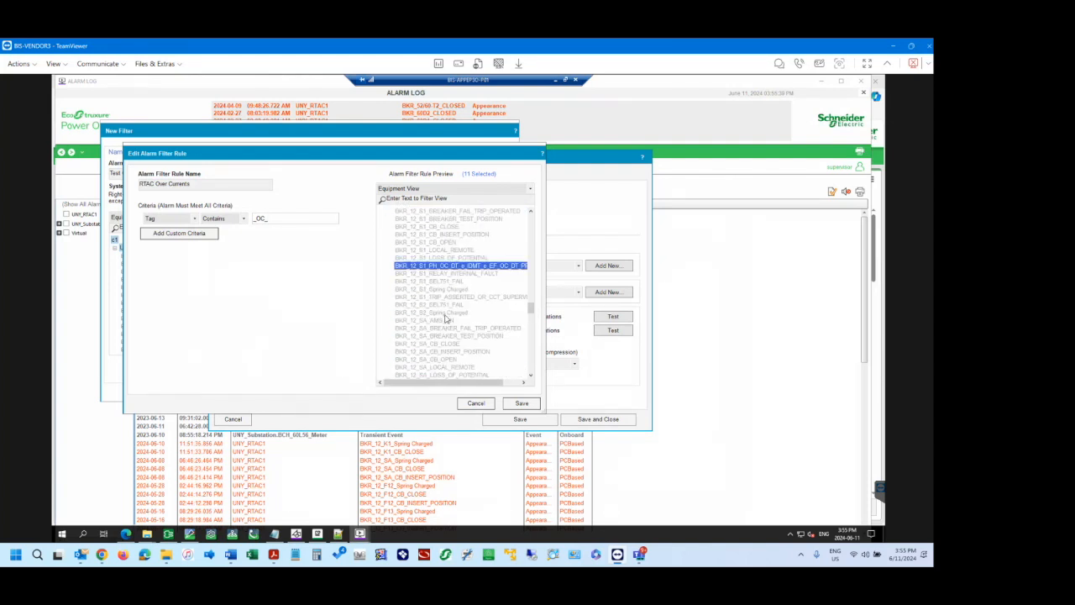
{"action": "left_click", "coordinate": [521, 403]}
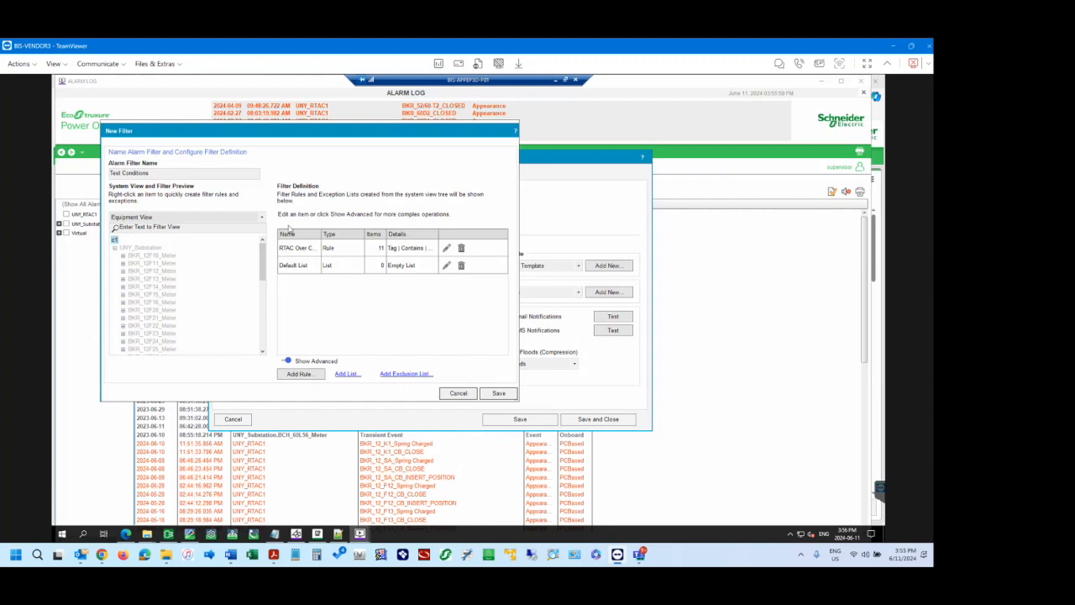
Delete the Default List from the filter definition and save the Test Conditions filter.
{"action": "left_click_drag", "start_coordinate": [176, 133], "coordinate": [319, 141]}
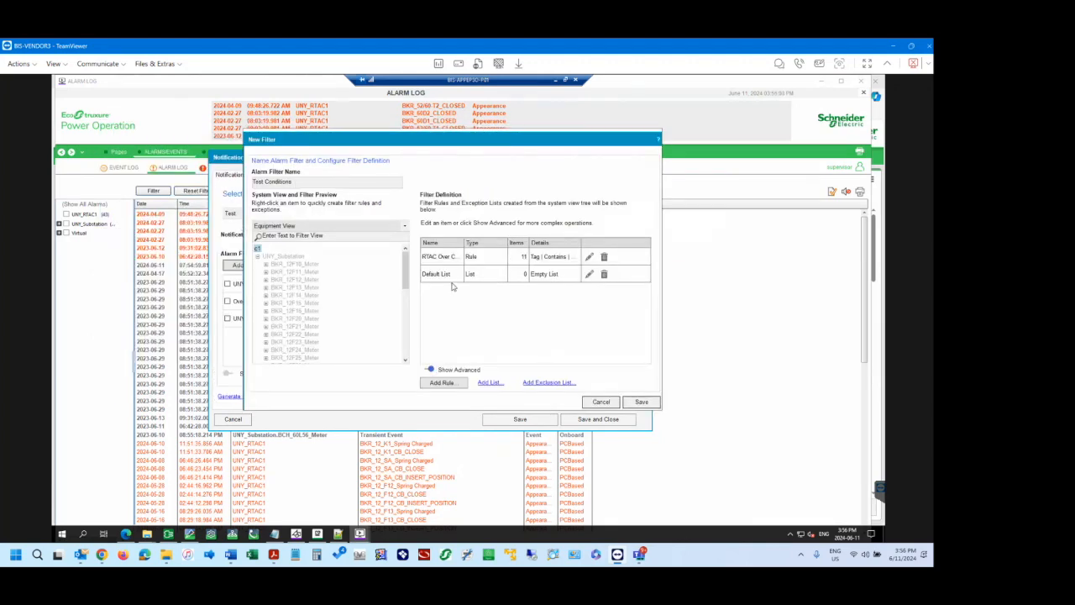
{"action": "left_click", "coordinate": [604, 274]}
{"action": "left_click", "coordinate": [480, 335]}
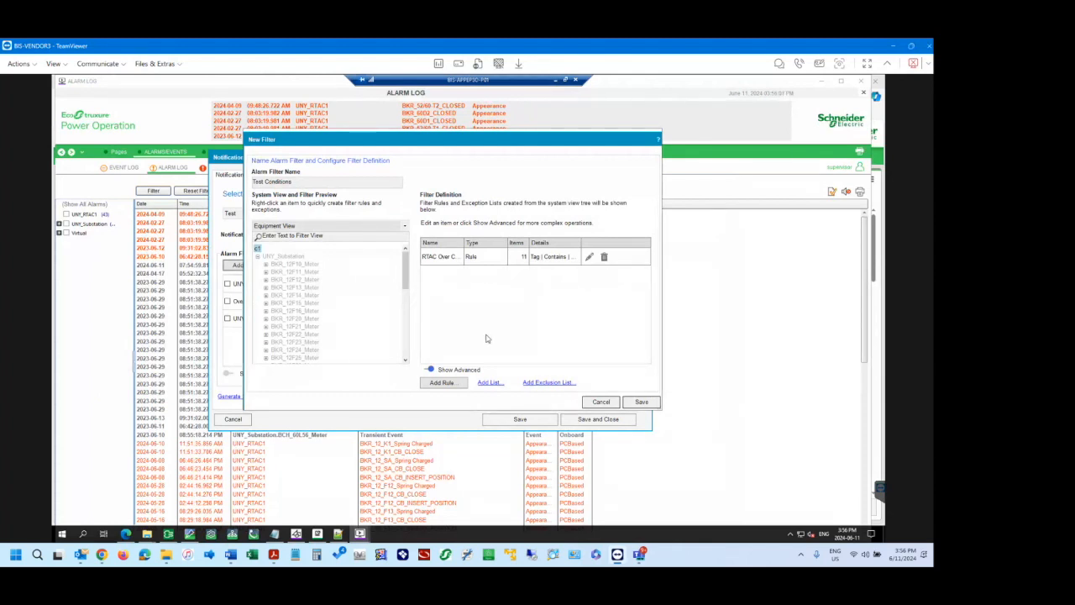
{"action": "left_click", "coordinate": [640, 403]}
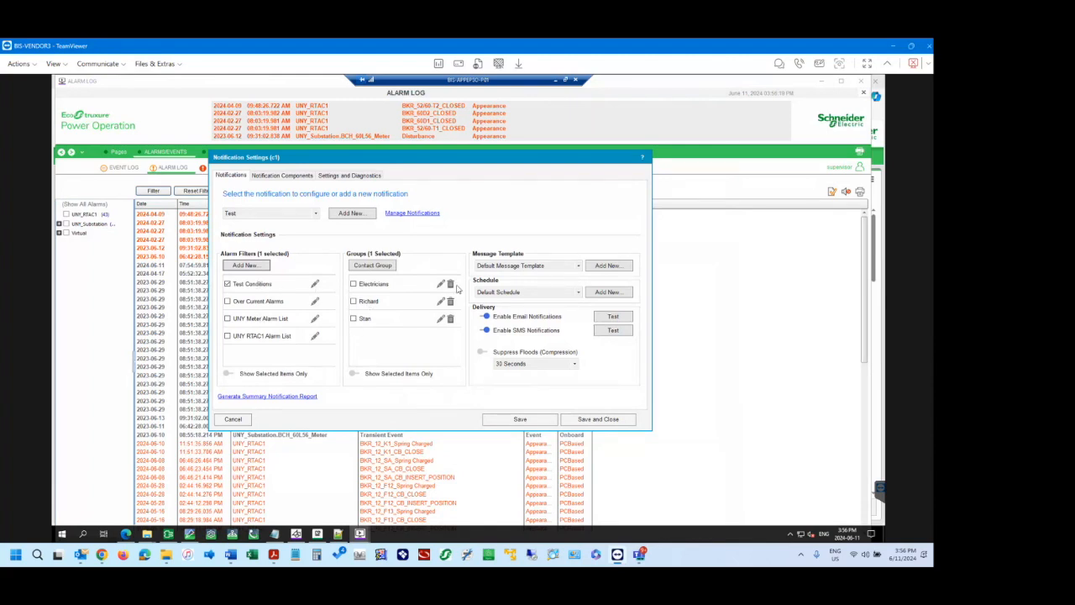
Reopen the Test Conditions filter, review its advanced options for lists and exclusion lists, and close it without saving.
{"action": "left_click", "coordinate": [315, 286]}
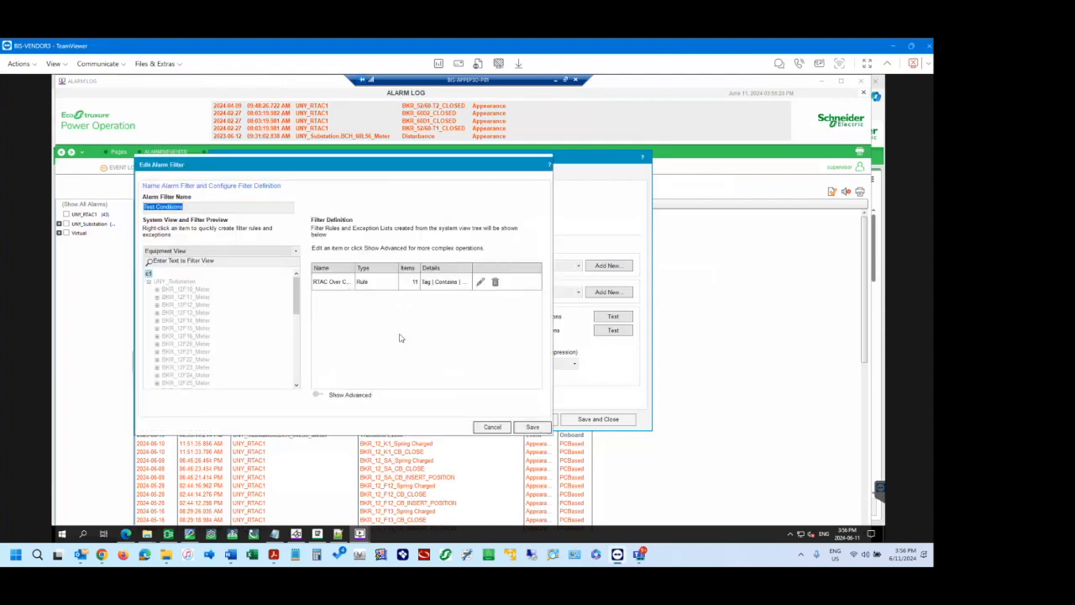
{"action": "left_click", "coordinate": [318, 394]}
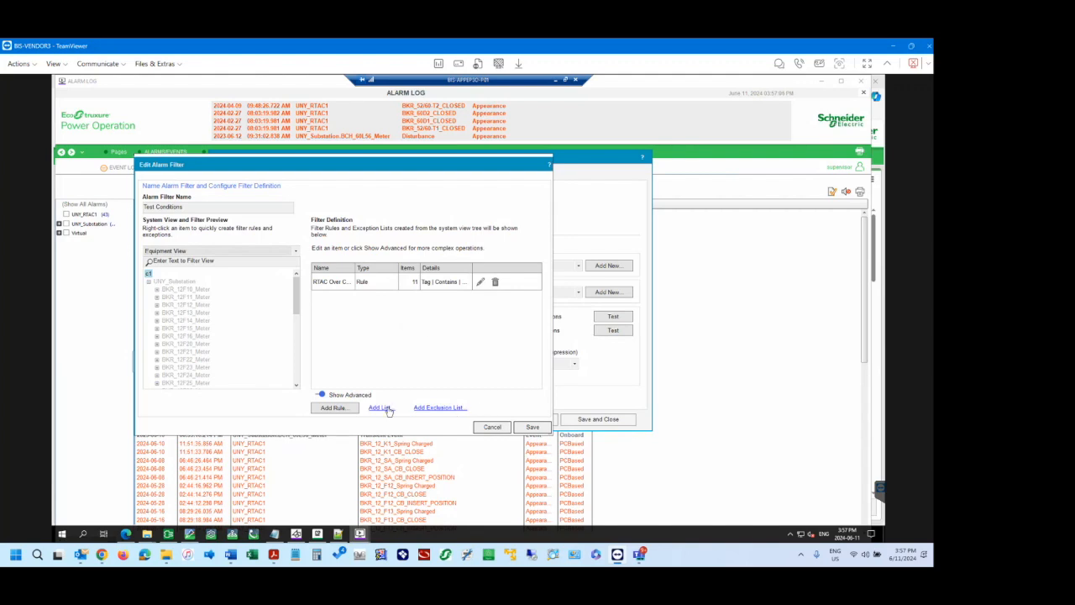
{"action": "left_click", "coordinate": [500, 428]}
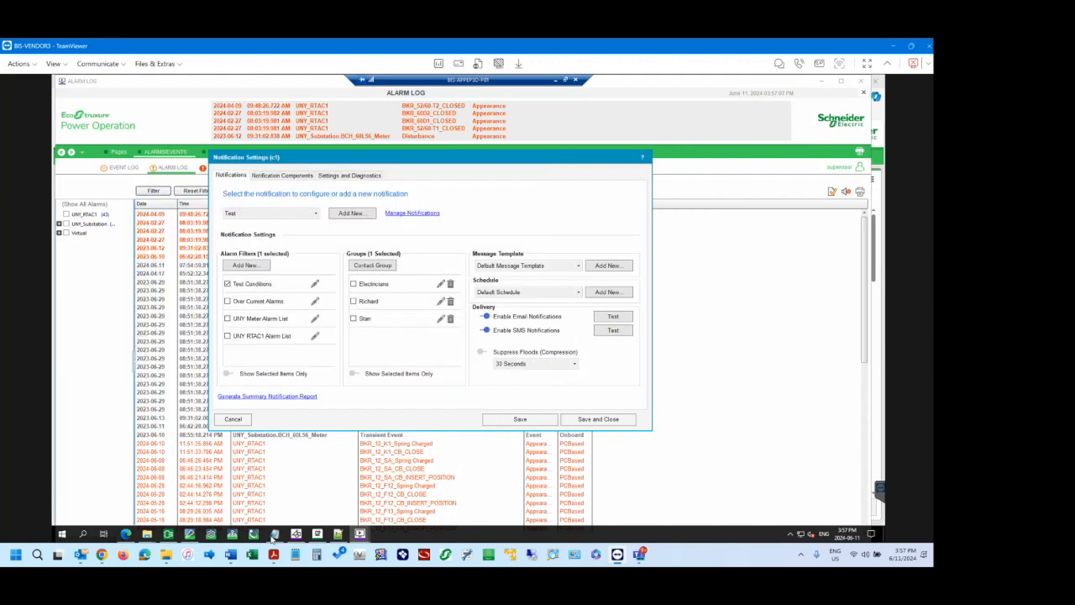
Consult the Creating advanced alarm filters help page in Chrome and return to Notification Settings in the TeamViewer session.
{"action": "mouse_move", "coordinate": [101, 562]}
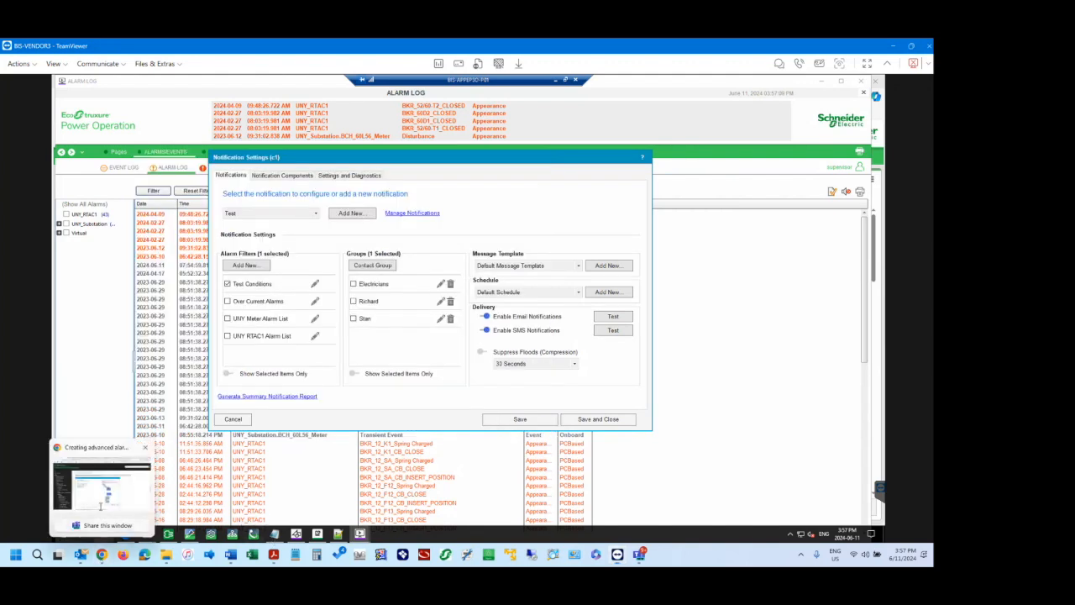
{"action": "left_click", "coordinate": [158, 475]}
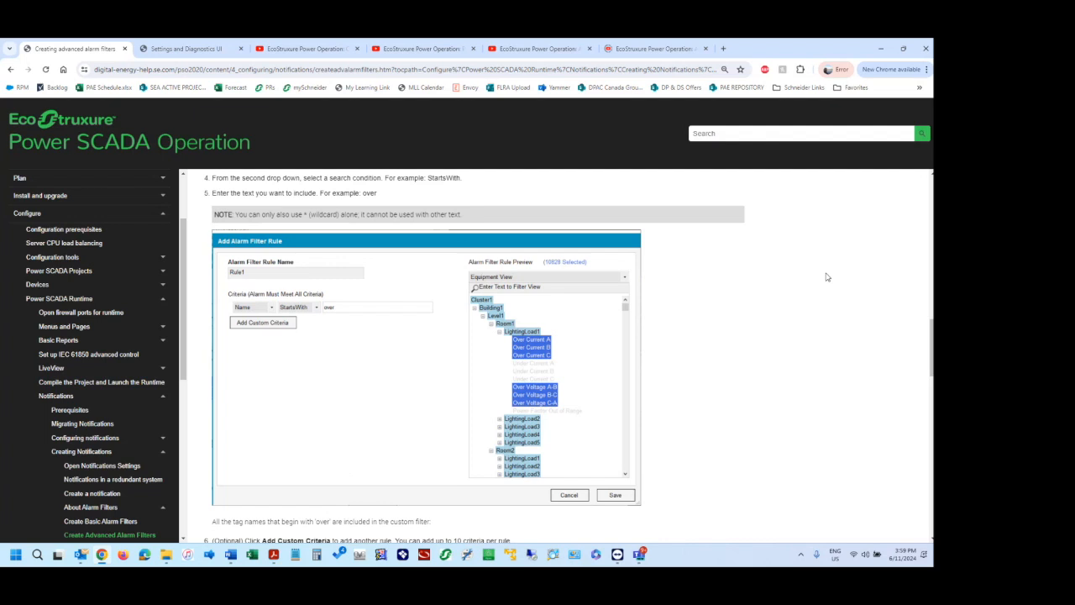
{"action": "left_click", "coordinate": [618, 561]}
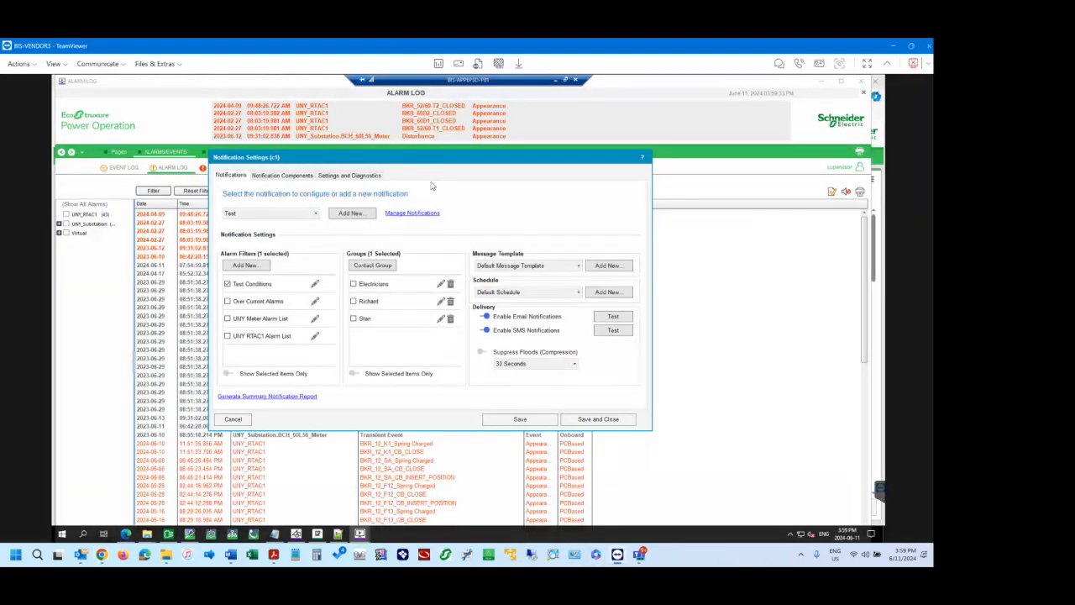
Save the Test notification configuration to AlarmServer1 with recipients notified of configuration changes.
{"action": "left_click_drag", "start_coordinate": [430, 159], "coordinate": [438, 172]}
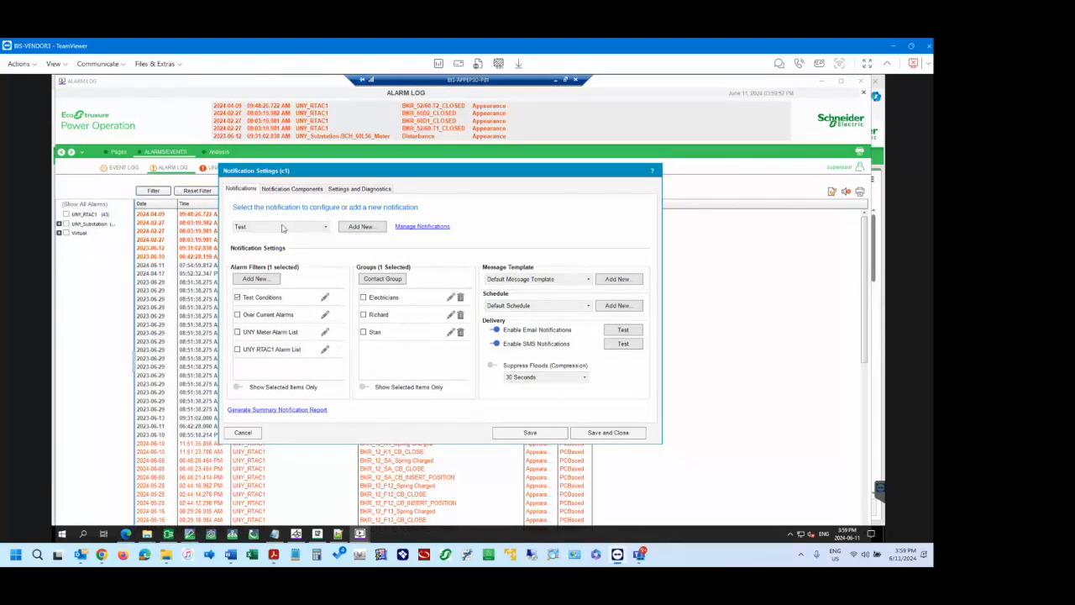
{"action": "left_click", "coordinate": [530, 433]}
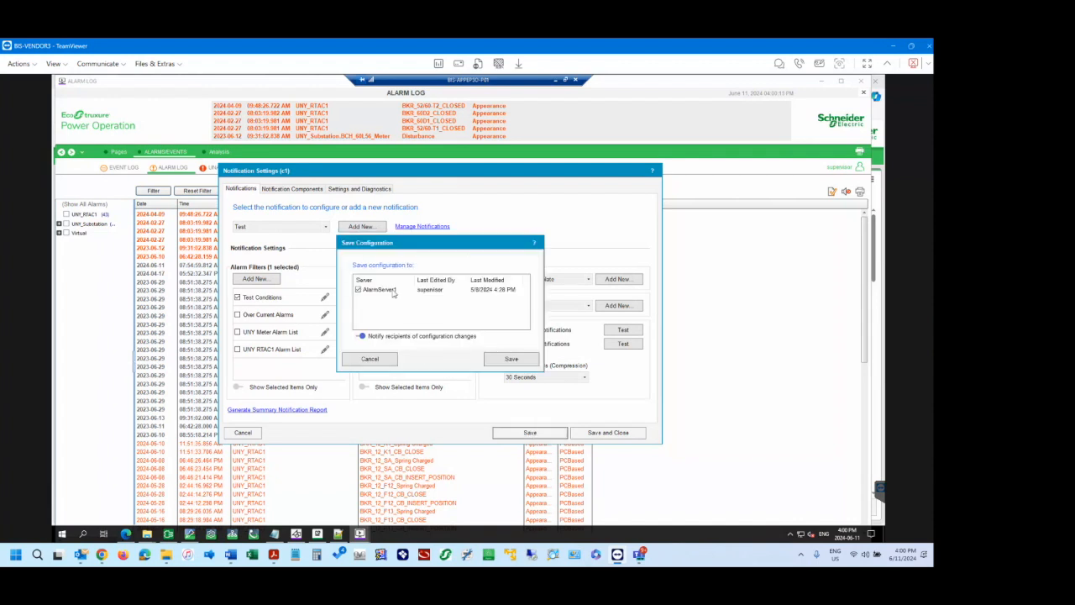
{"action": "left_click", "coordinate": [510, 360]}
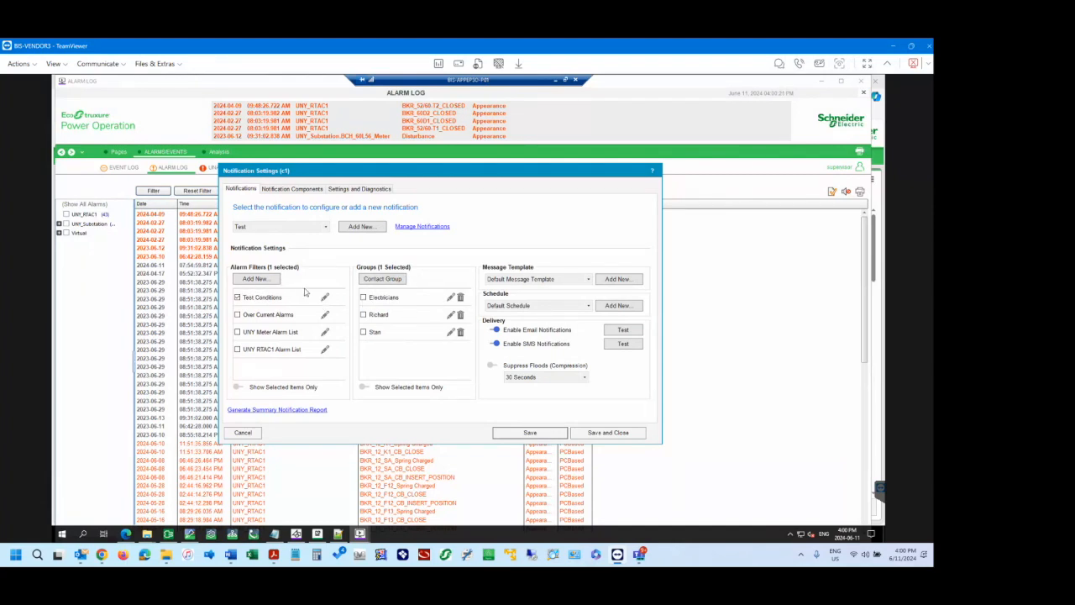
Select the UNY RTAC1 Alarms notification, then save the configuration and close Notification Settings.
{"action": "left_click", "coordinate": [300, 227]}
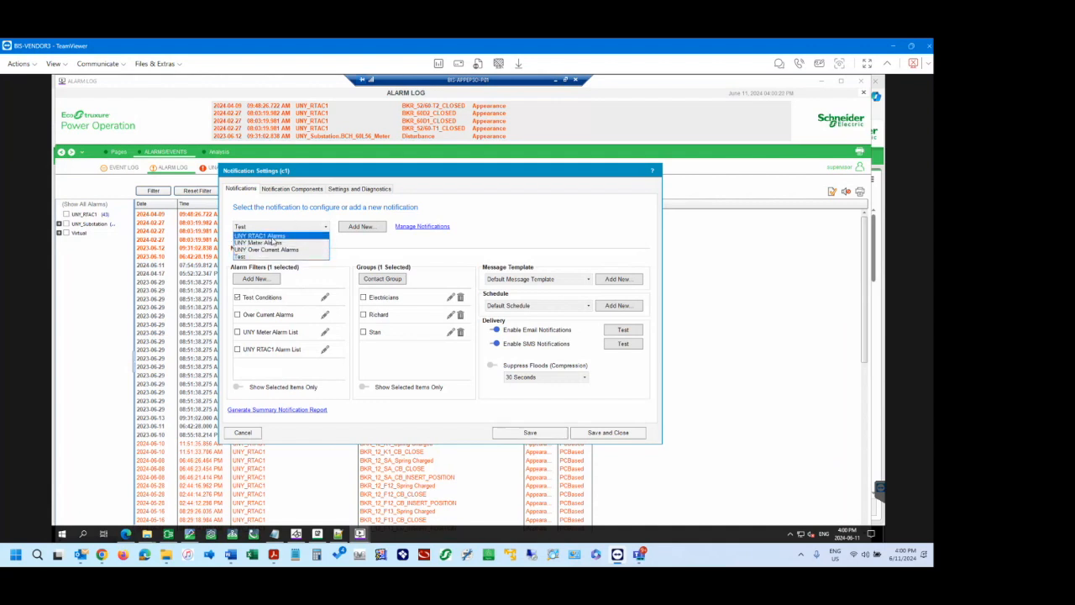
{"action": "left_click", "coordinate": [274, 242]}
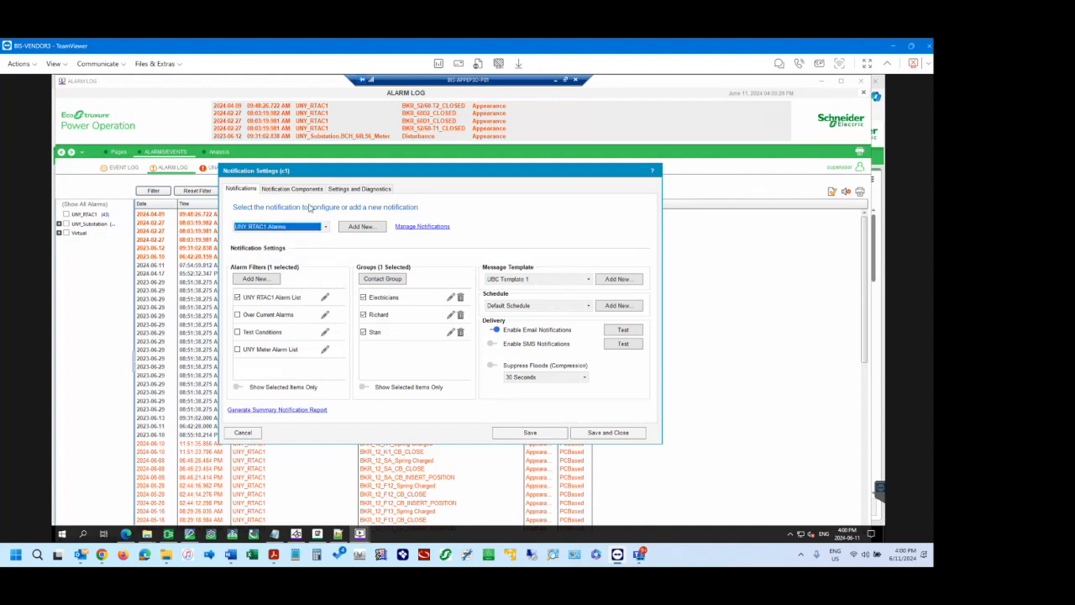
{"action": "left_click", "coordinate": [610, 434]}
{"action": "left_click", "coordinate": [512, 359]}
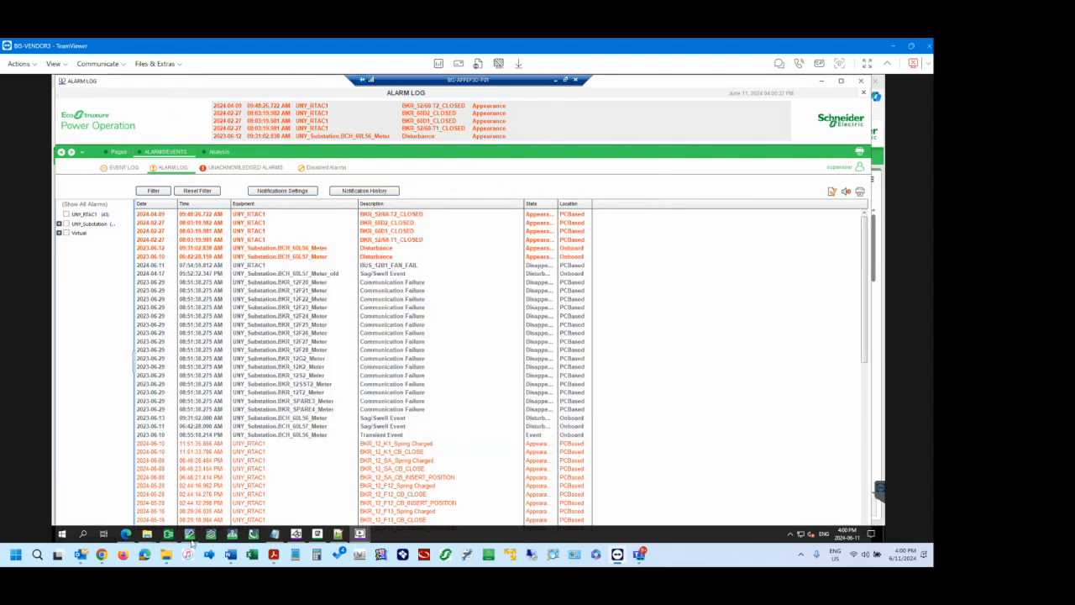
In changelog.txt in Notepad, replace the last line with a greeting to the colleague and "Yes, we'll be done by 4:30. Thanks!".
{"action": "left_click", "coordinate": [127, 535]}
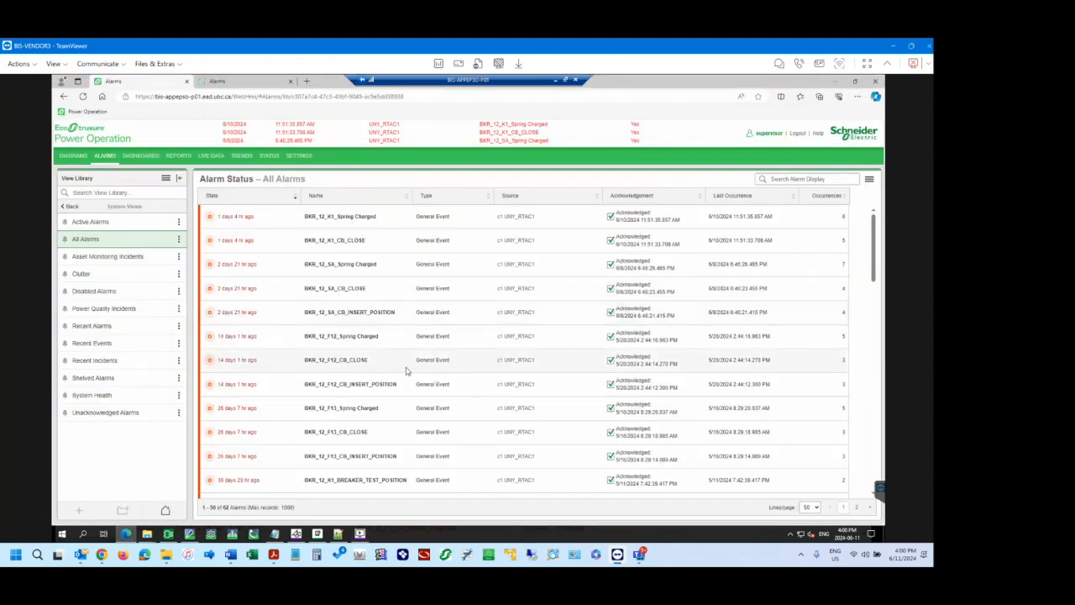
{"action": "mouse_move", "coordinate": [313, 531]}
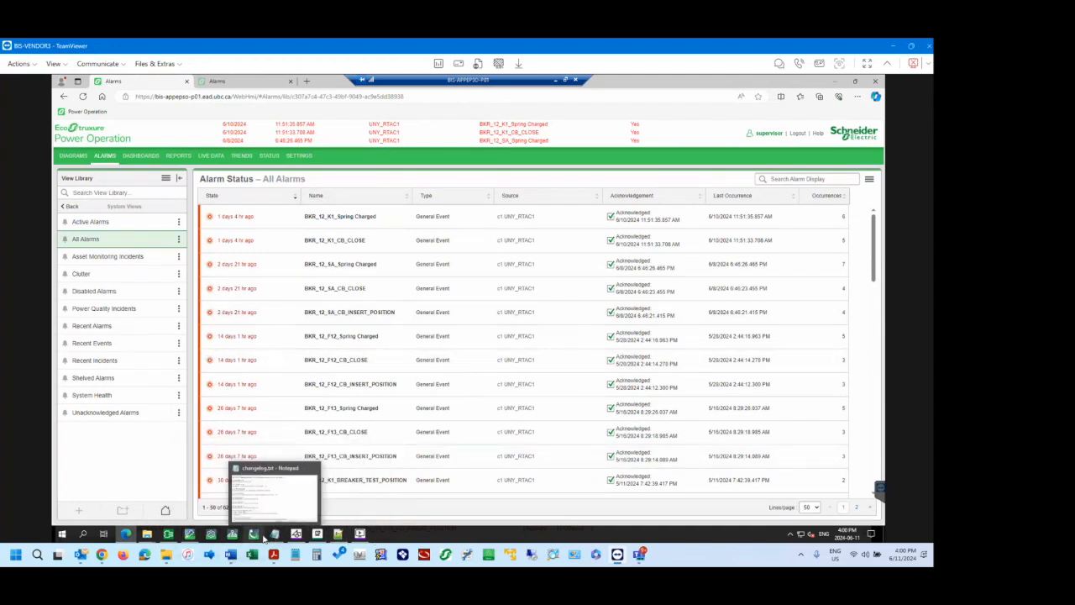
{"action": "left_click", "coordinate": [249, 475]}
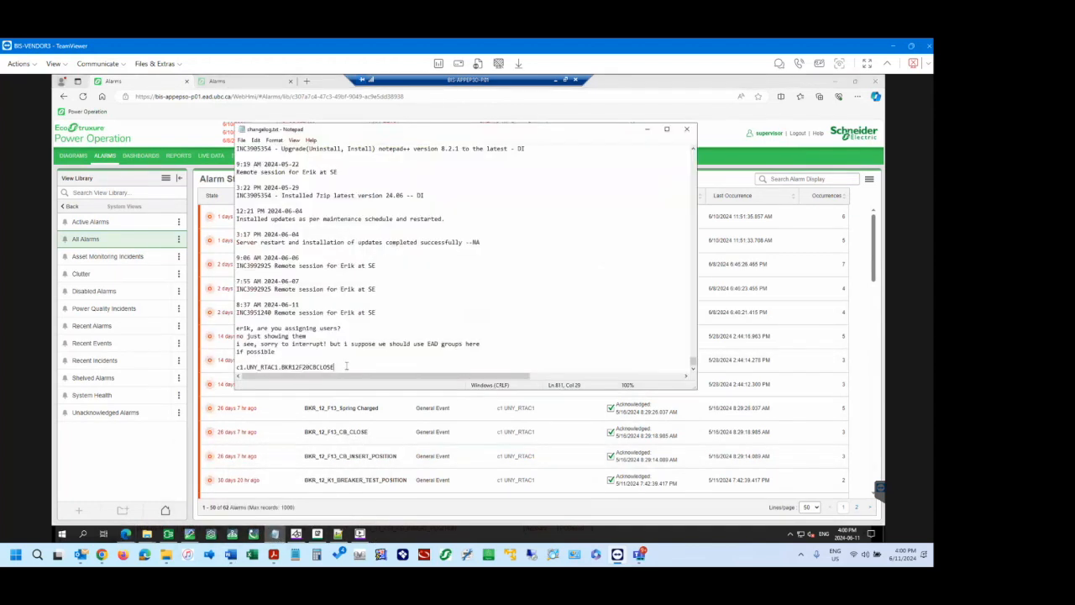
{"action": "left_click_drag", "start_coordinate": [346, 367], "coordinate": [231, 370]}
{"action": "type", "text": "H"}
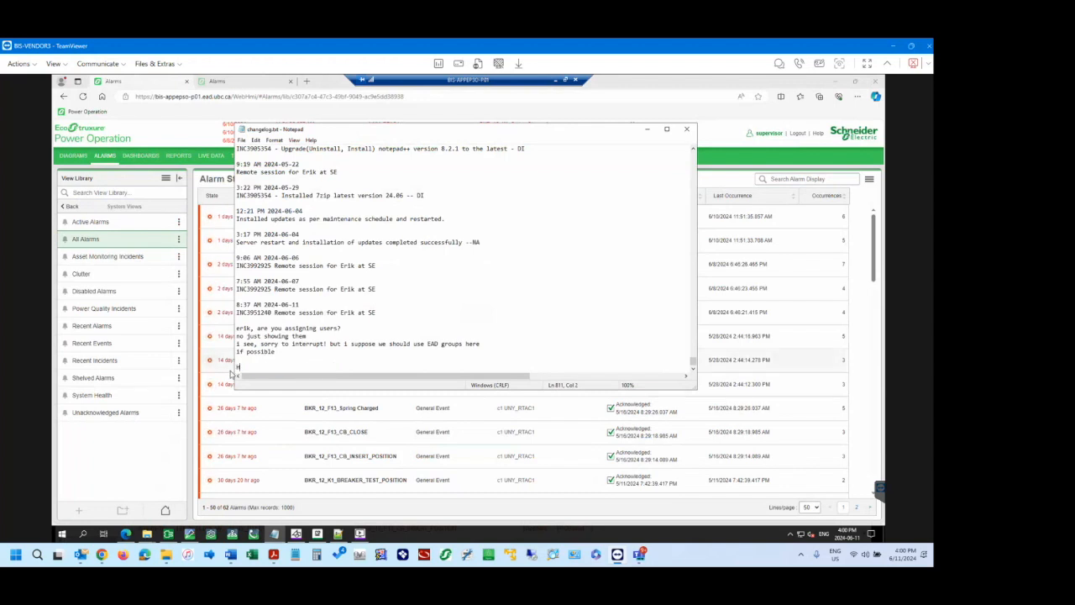
{"action": "type", "text": "ey Dewey. Yes, we'll be don"}
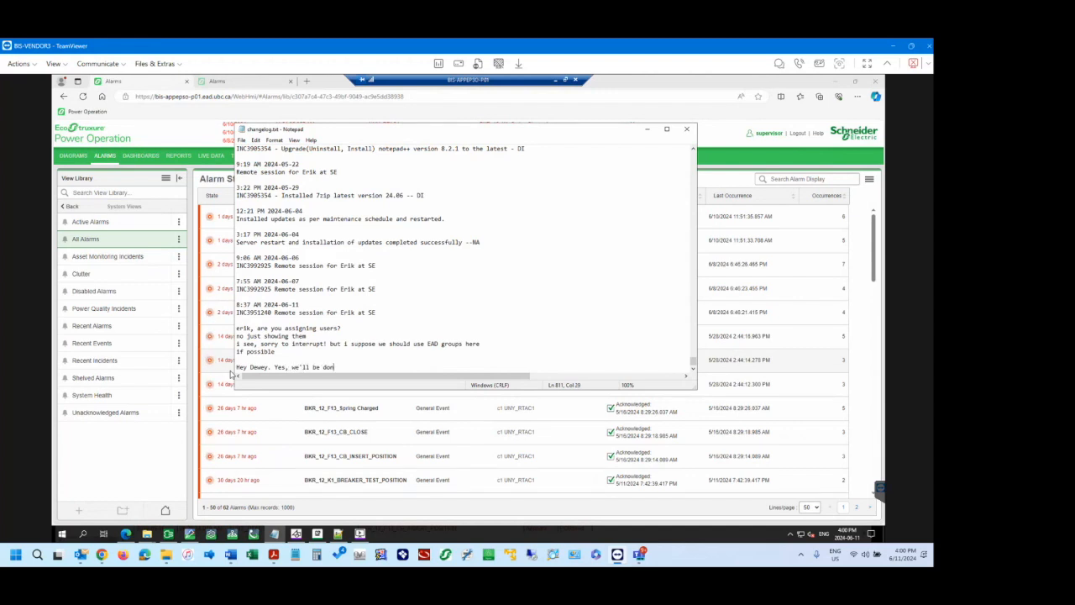
{"action": "type", "text": "e by 4:30."}
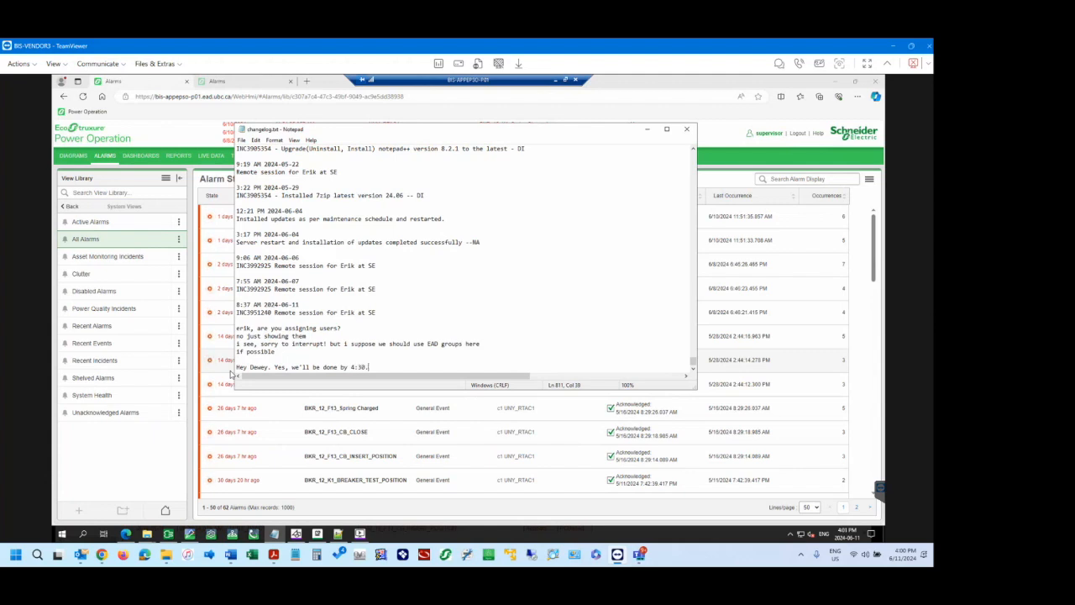
{"action": "type", "text": " Thanks!"}
Add "ok!" and a new line after the reply in changelog.txt, then return to the Alarms page in the browser.
{"action": "left_click", "coordinate": [300, 357]}
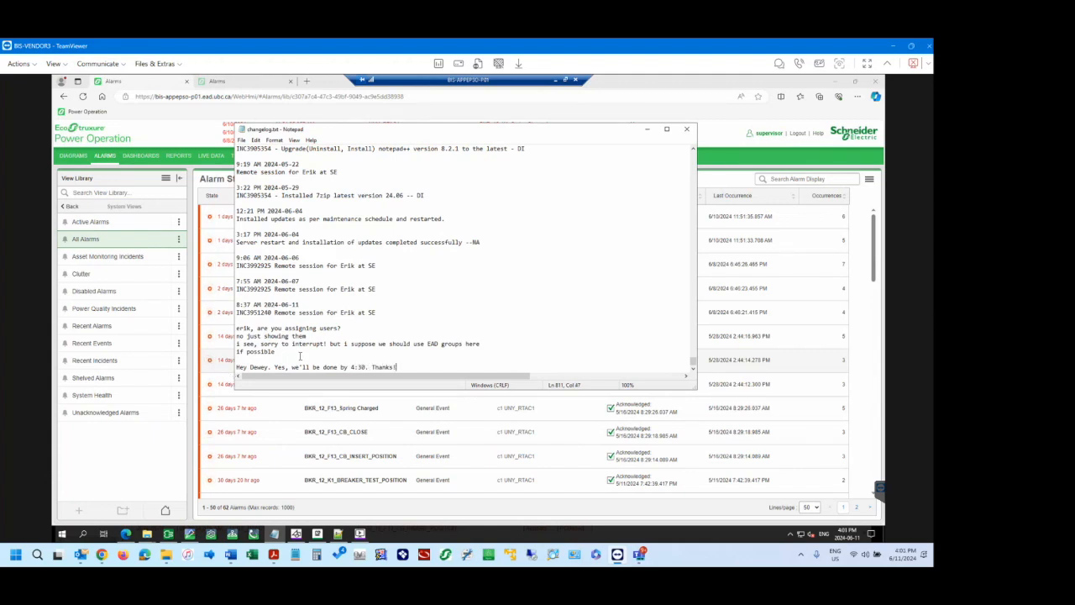
{"action": "left_click", "coordinate": [254, 211], "text": "shift"}
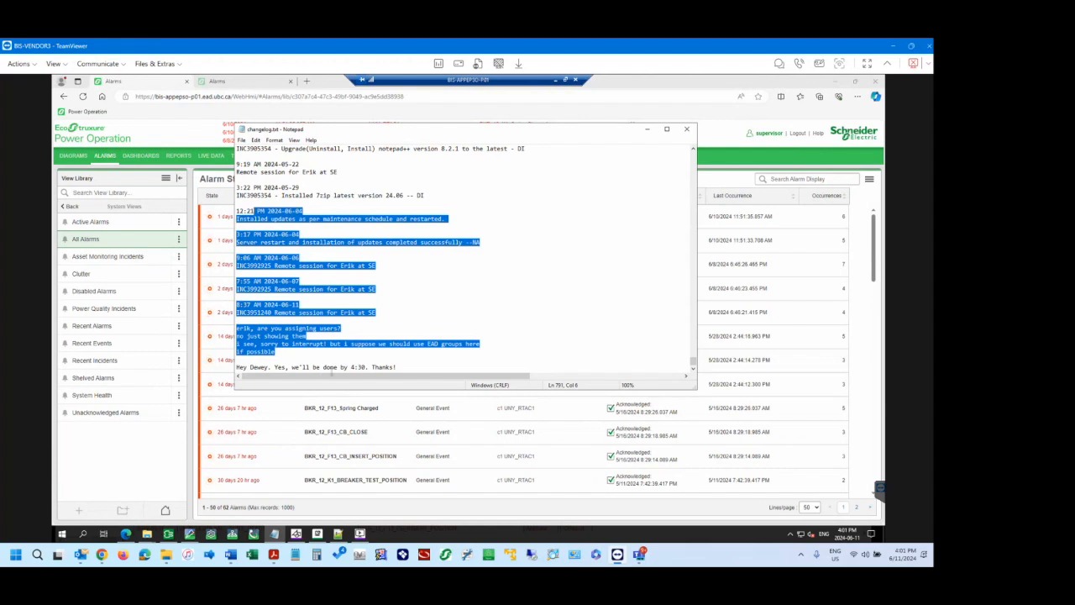
{"action": "left_click", "coordinate": [325, 368]}
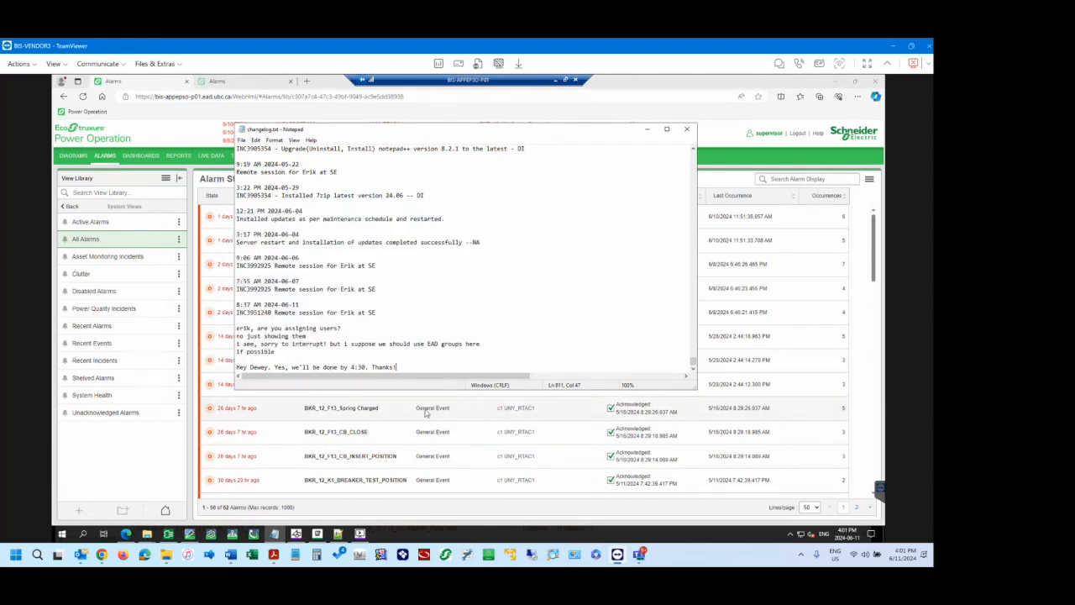
{"action": "type", "text": "ok!"}
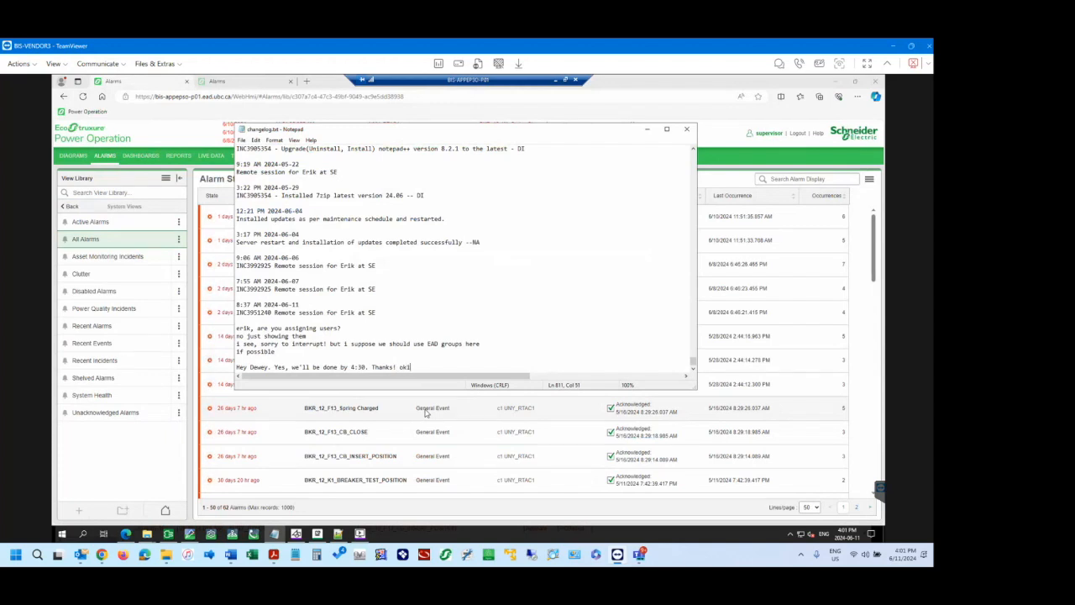
{"action": "key", "text": "Return"}
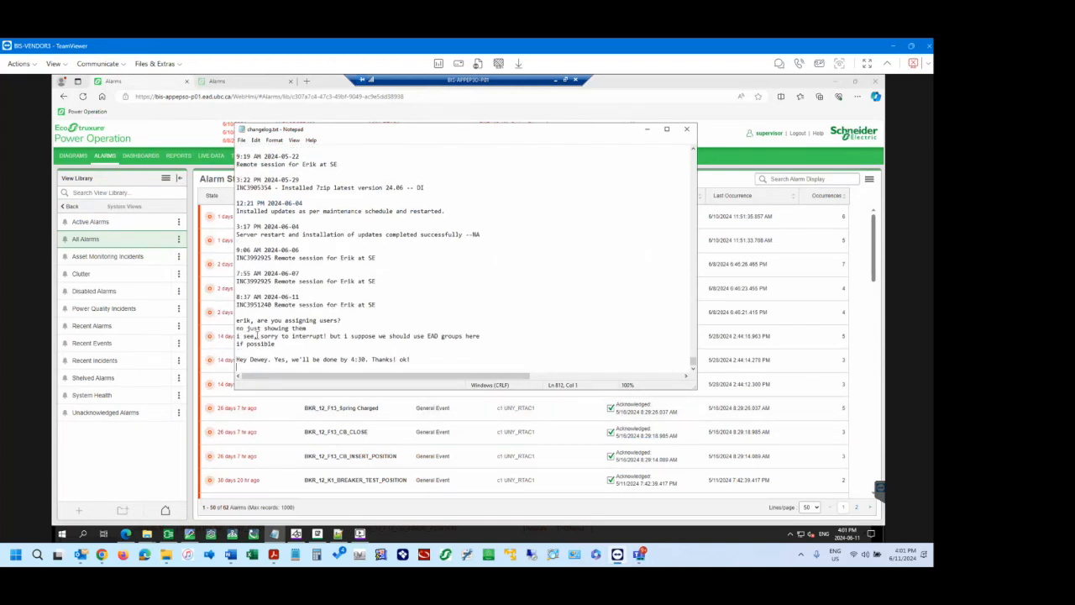
{"action": "left_click", "coordinate": [200, 137]}
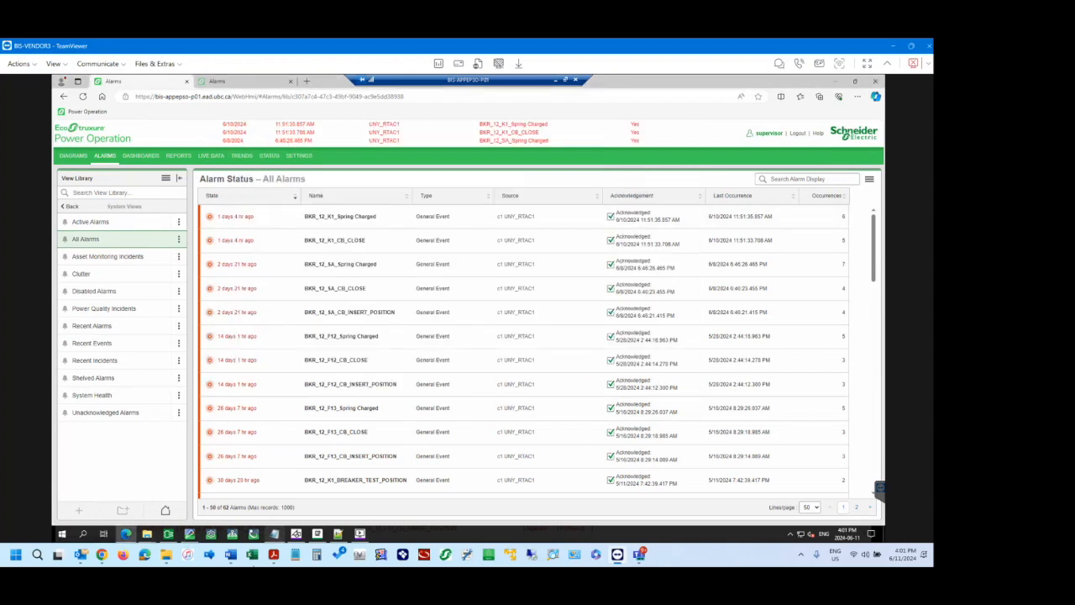
Go to the 12) Trends section of UBC EPO Training.docx in Word and copy the Configure link.
{"action": "left_click", "coordinate": [230, 555]}
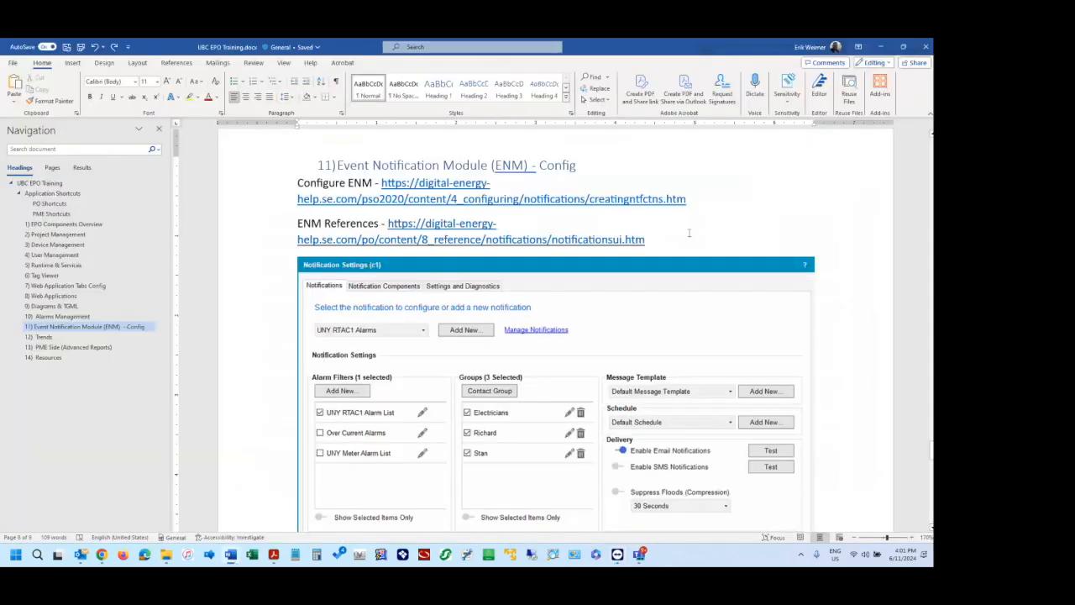
{"action": "left_click", "coordinate": [71, 335]}
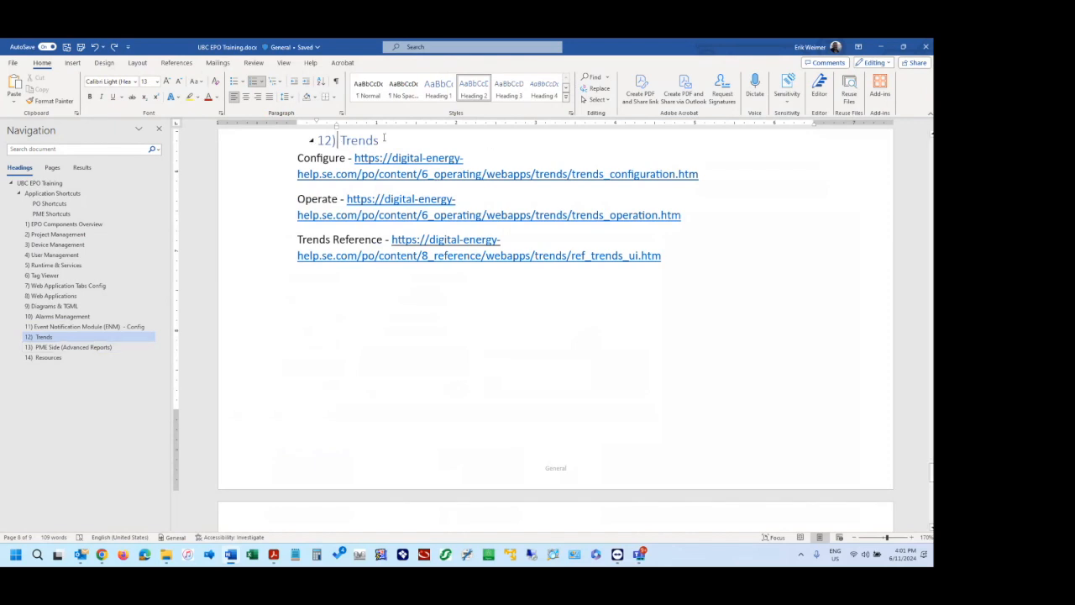
{"action": "left_click", "coordinate": [89, 350]}
{"action": "left_click", "coordinate": [97, 338]}
{"action": "left_click", "coordinate": [390, 145]}
{"action": "left_click_drag", "start_coordinate": [702, 174], "coordinate": [385, 171]}
{"action": "key", "text": "ctrl+c"}
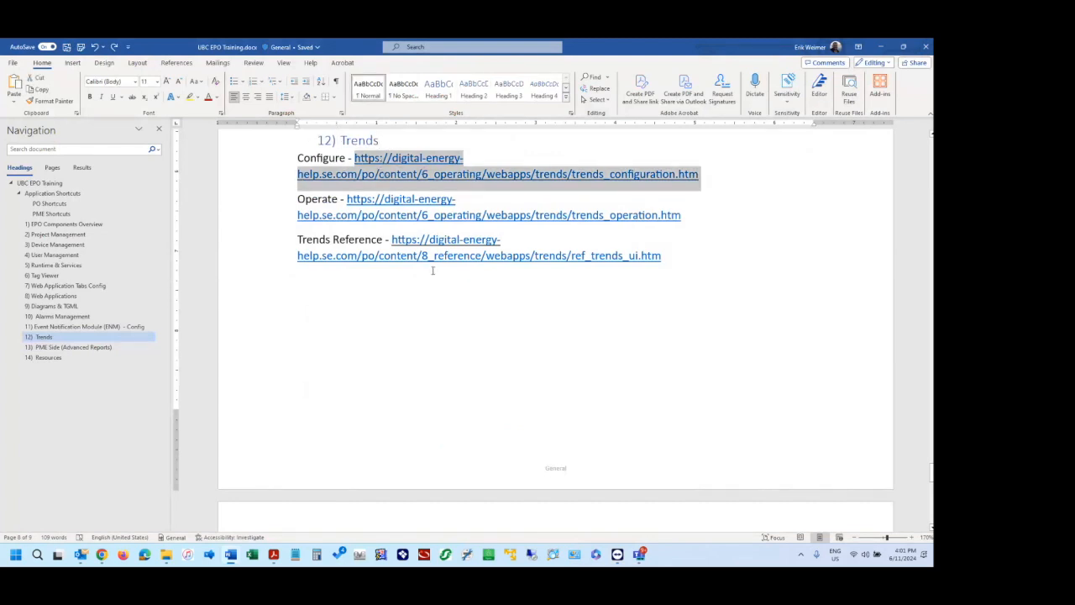
Switch to the TeamViewer session and open the Trends web application to view the voltage trends.
{"action": "left_click", "coordinate": [617, 555]}
{"action": "left_click", "coordinate": [242, 158]}
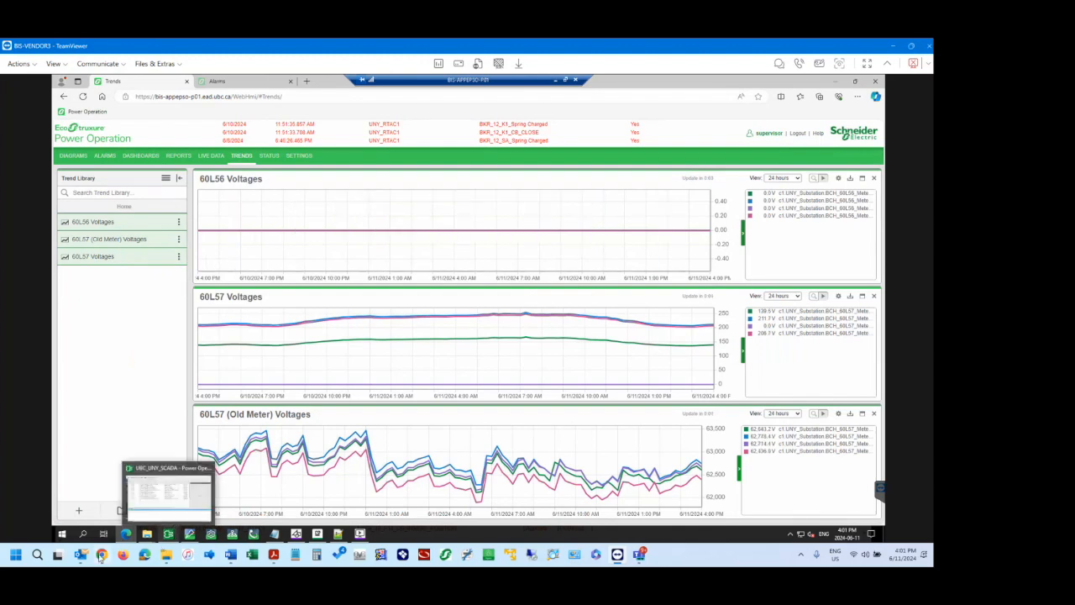
Load the copied Trends configuration link in Chrome in place of the advanced alarm filters page.
{"action": "mouse_move", "coordinate": [102, 554]}
{"action": "left_click", "coordinate": [96, 493]}
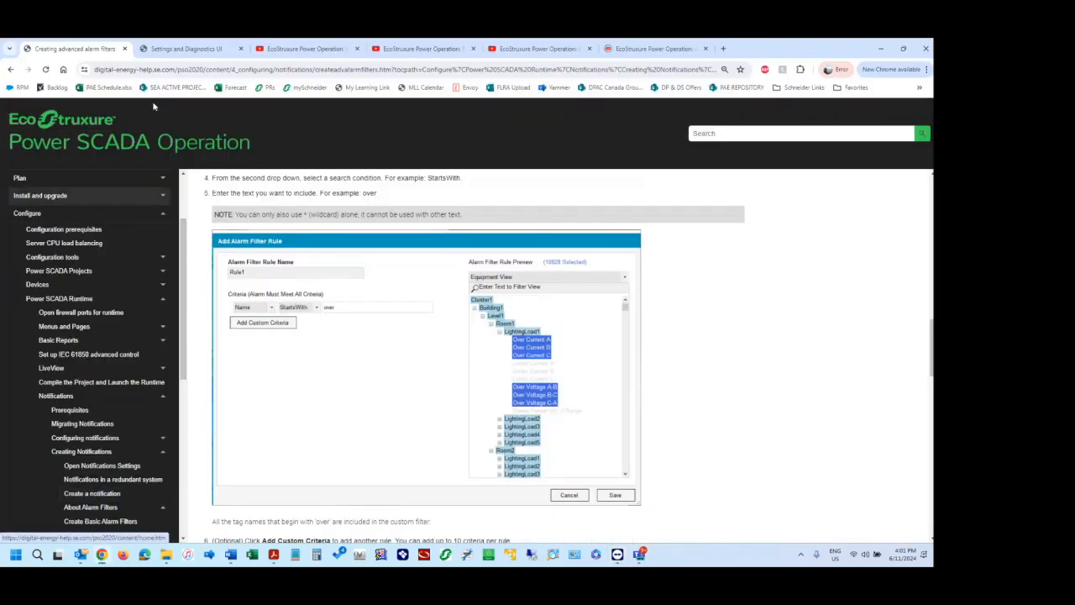
{"action": "left_click", "coordinate": [139, 70]}
{"action": "key", "text": "ctrl+v"}
{"action": "key", "text": "Return"}
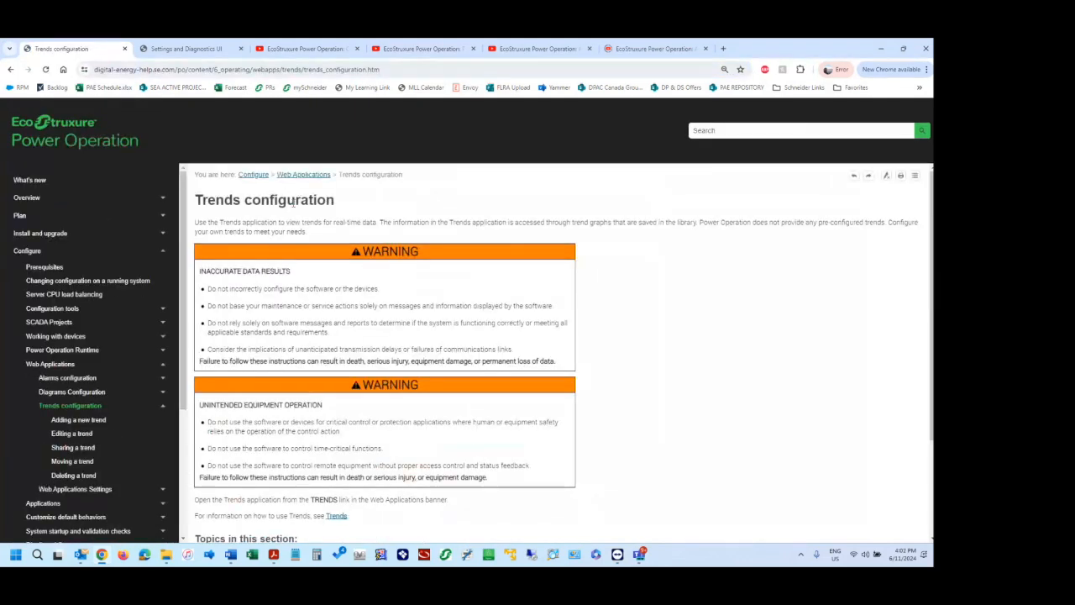
Open the Adding a new trend help topic and look through the related trend configuration topics.
{"action": "scroll", "coordinate": [300, 377], "scroll_direction": "down", "scroll_amount": 2}
{"action": "left_click", "coordinate": [81, 420]}
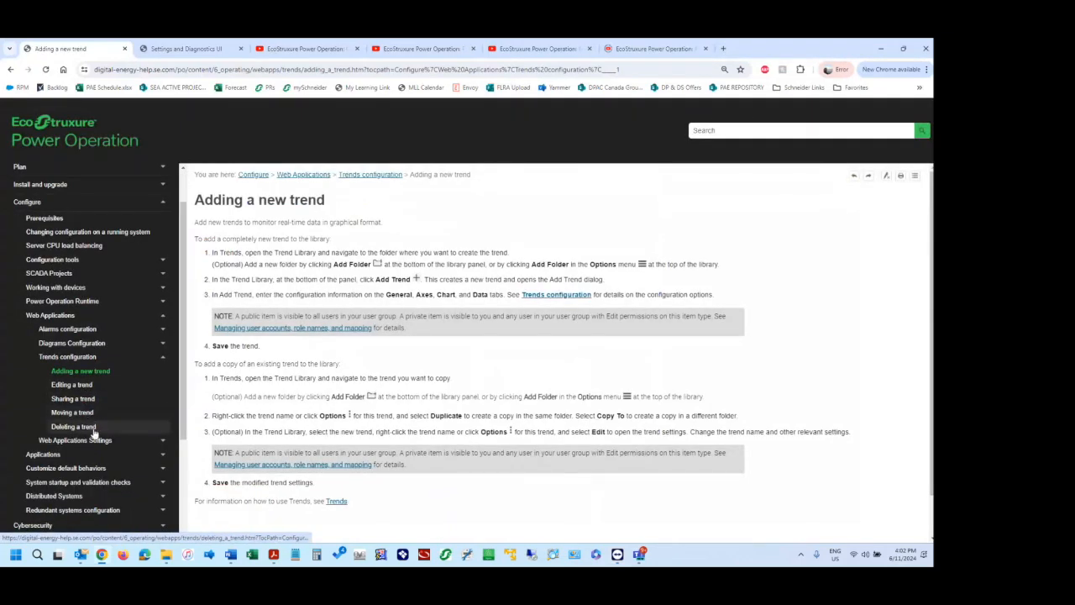
{"action": "scroll", "coordinate": [95, 435], "scroll_direction": "down", "scroll_amount": 1}
{"action": "scroll", "coordinate": [95, 435], "scroll_direction": "down", "scroll_amount": 3}
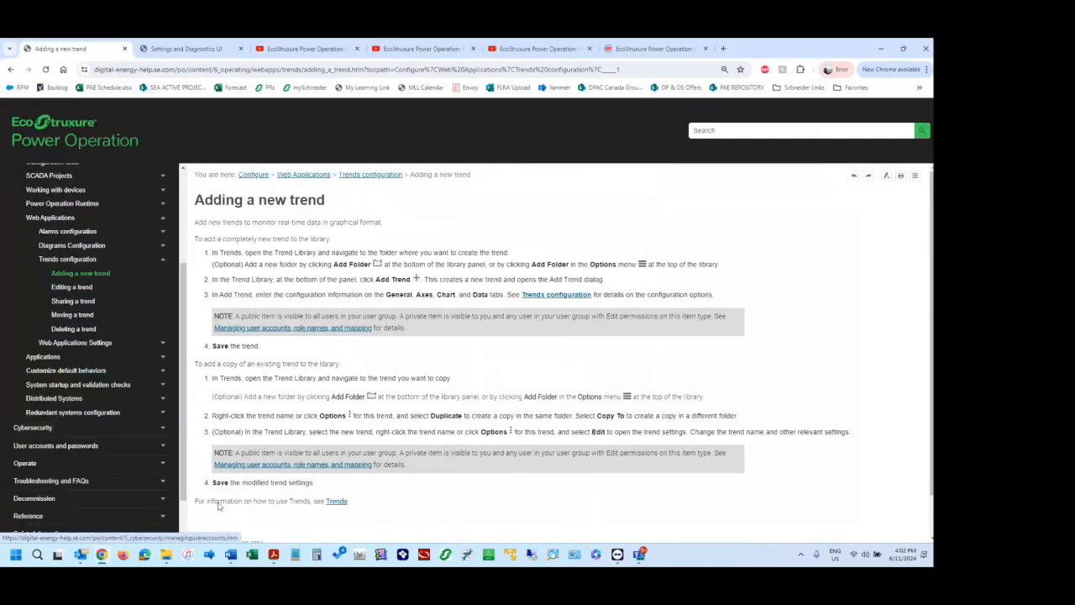
Return to UBC EPO Training.docx in Word and copy the Operate link from the Trends section.
{"action": "mouse_move", "coordinate": [228, 559]}
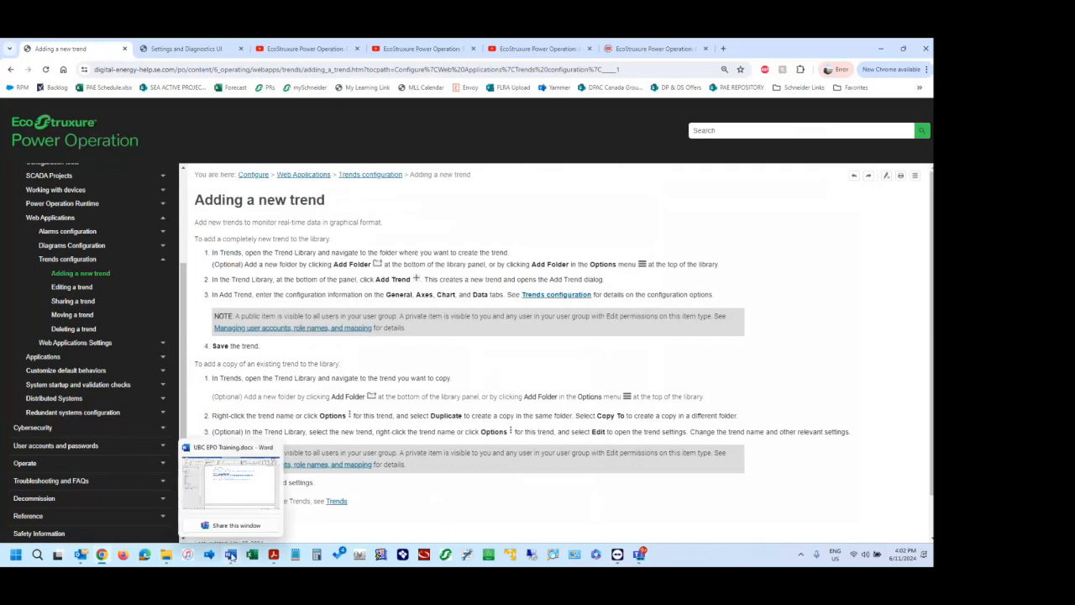
{"action": "left_click", "coordinate": [230, 558]}
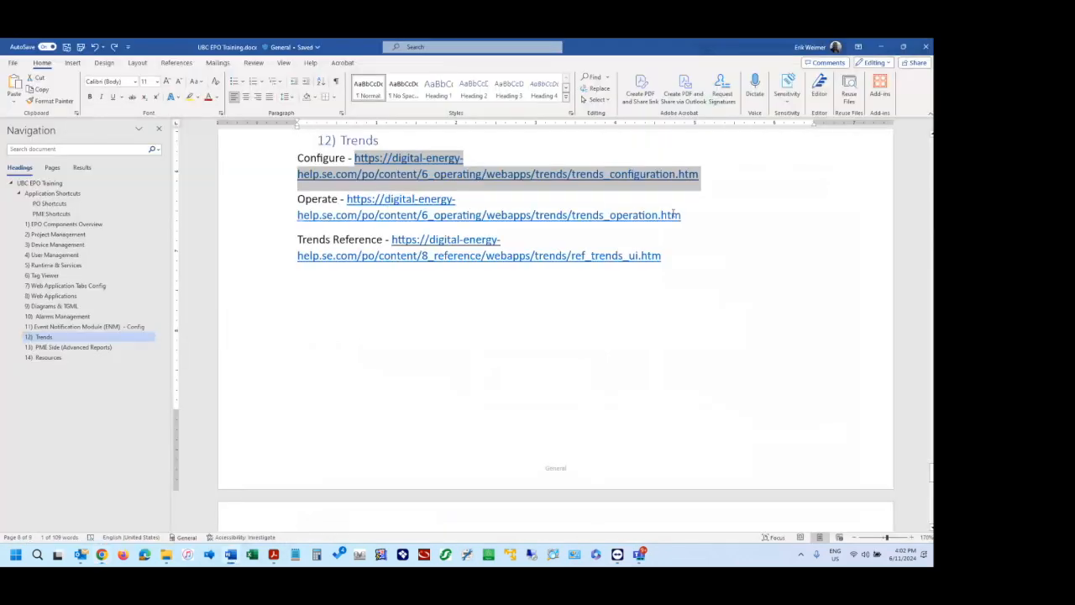
{"action": "left_click", "coordinate": [641, 215]}
{"action": "key", "text": "ctrl+c"}
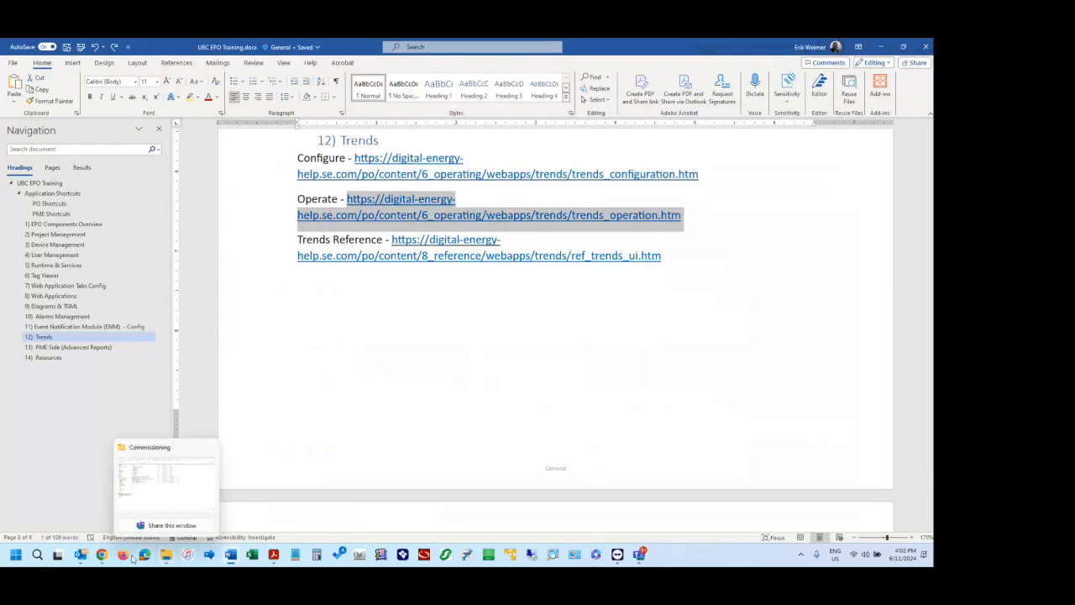
Load the copied Trends operation link in Chrome in place of the Settings and Diagnostics UI page and review the labelled trend graph elements.
{"action": "mouse_move", "coordinate": [102, 554]}
{"action": "left_click", "coordinate": [104, 496]}
{"action": "left_click", "coordinate": [185, 48]}
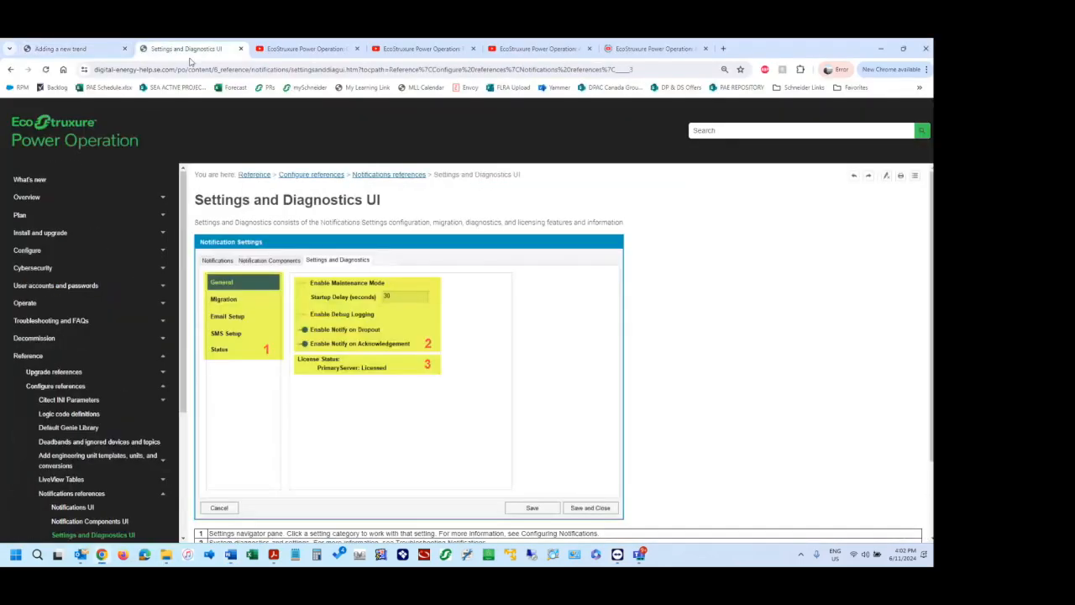
{"action": "left_click", "coordinate": [202, 69]}
{"action": "key", "text": "ctrl+v"}
{"action": "key", "text": "Return"}
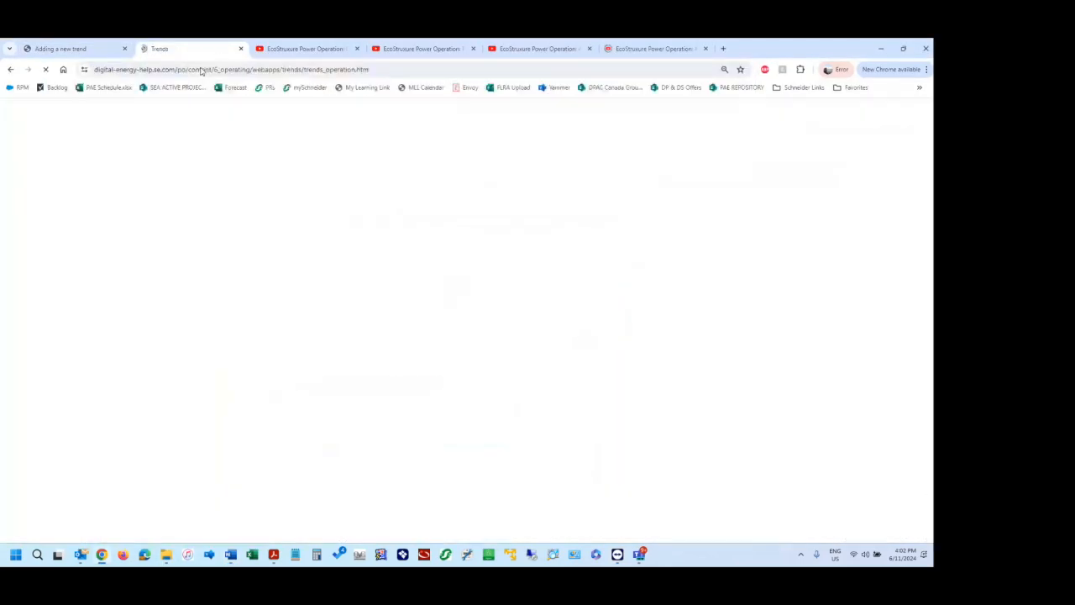
{"action": "scroll", "coordinate": [289, 302], "scroll_direction": "down", "scroll_amount": 3}
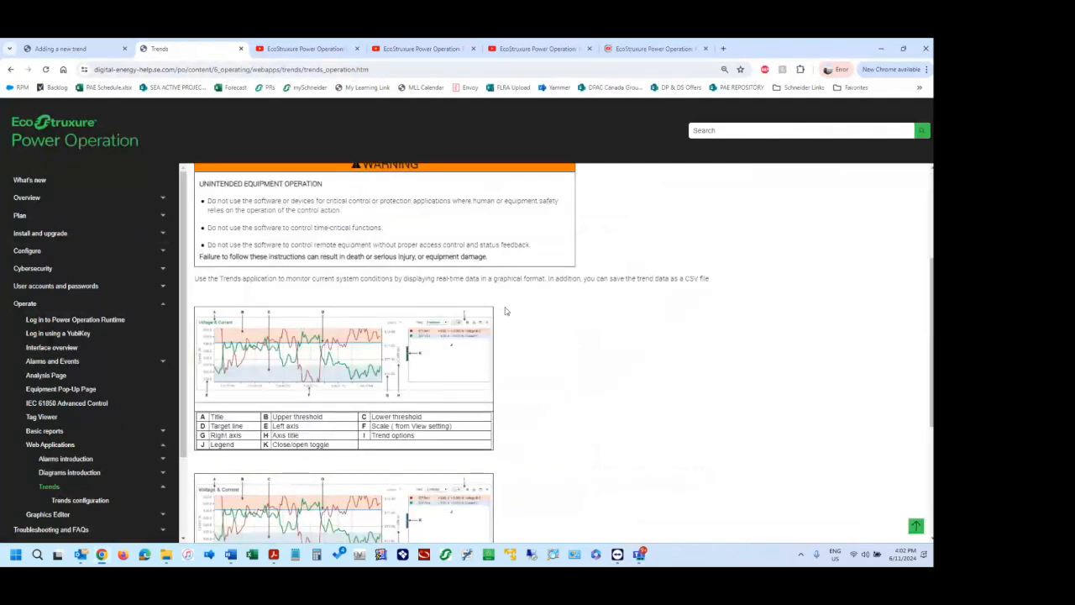
{"action": "scroll", "coordinate": [394, 348], "scroll_direction": "down", "scroll_amount": 2}
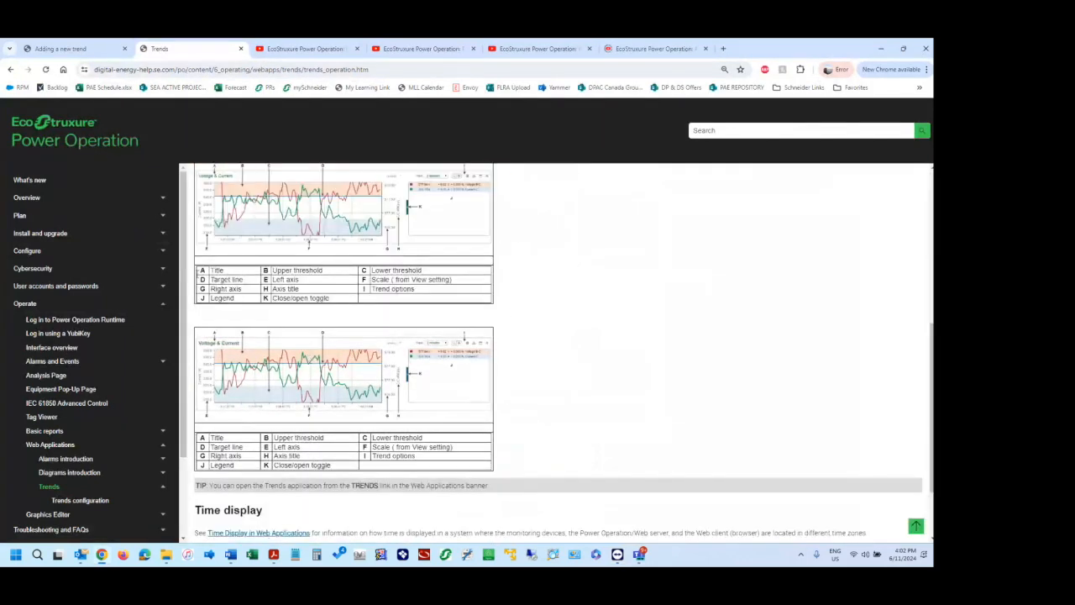
Open the Trends configuration help topic and look through its general, axis, chart and data display settings.
{"action": "scroll", "coordinate": [76, 492], "scroll_direction": "down", "scroll_amount": 1}
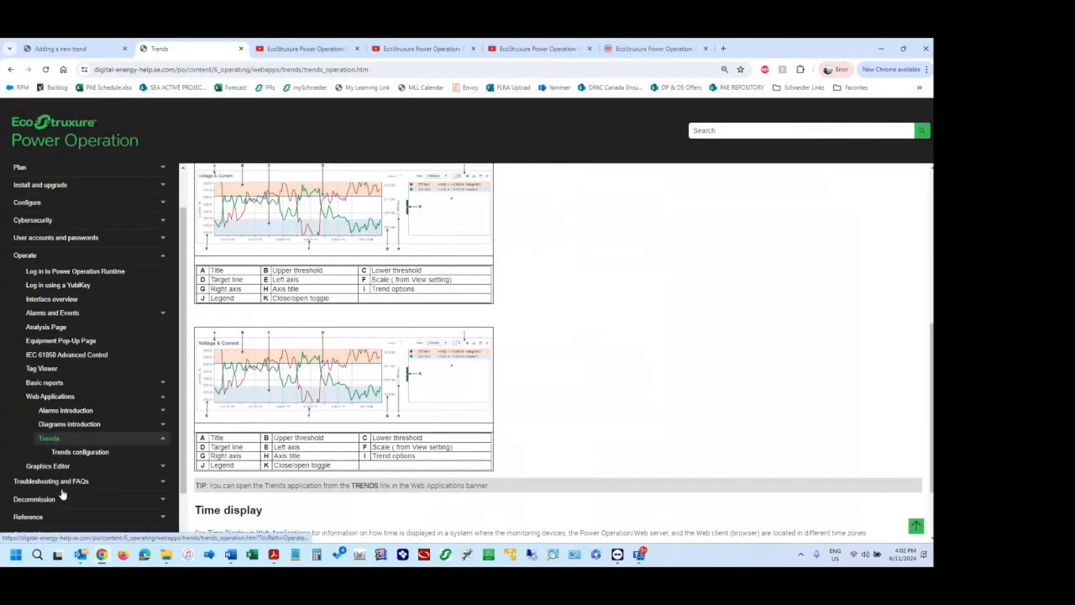
{"action": "left_click", "coordinate": [82, 456]}
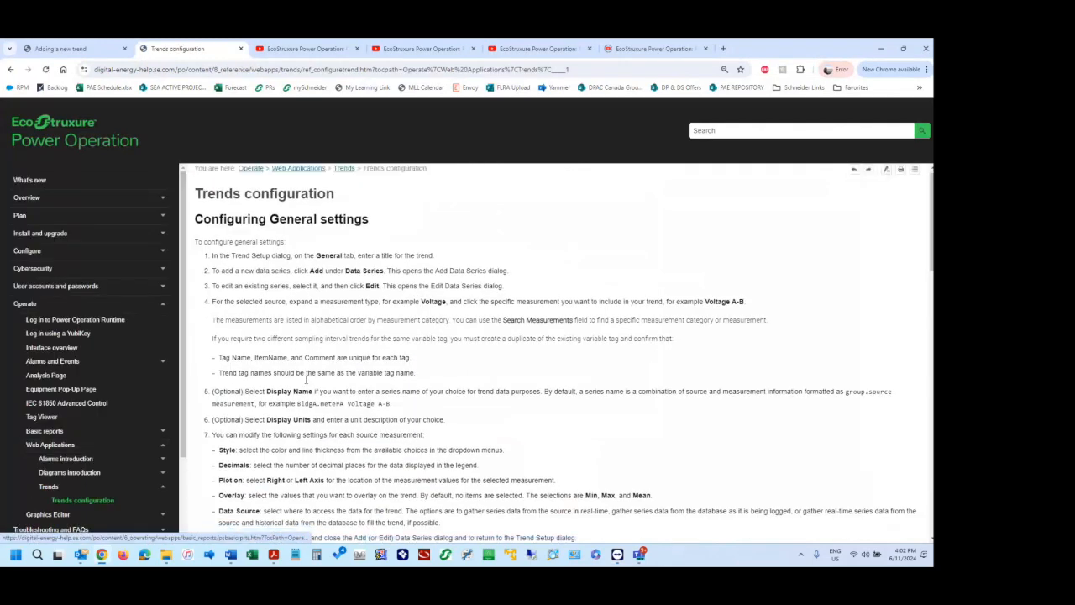
{"action": "scroll", "coordinate": [307, 379], "scroll_direction": "down", "scroll_amount": 3}
{"action": "scroll", "coordinate": [307, 379], "scroll_direction": "down", "scroll_amount": 5}
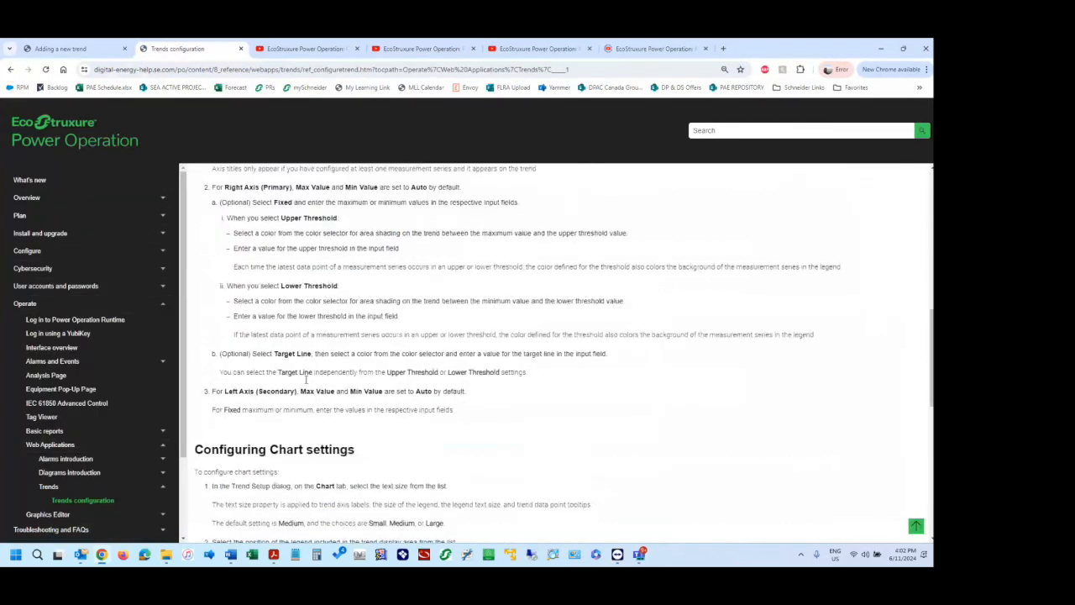
{"action": "scroll", "coordinate": [306, 379], "scroll_direction": "down", "scroll_amount": 4}
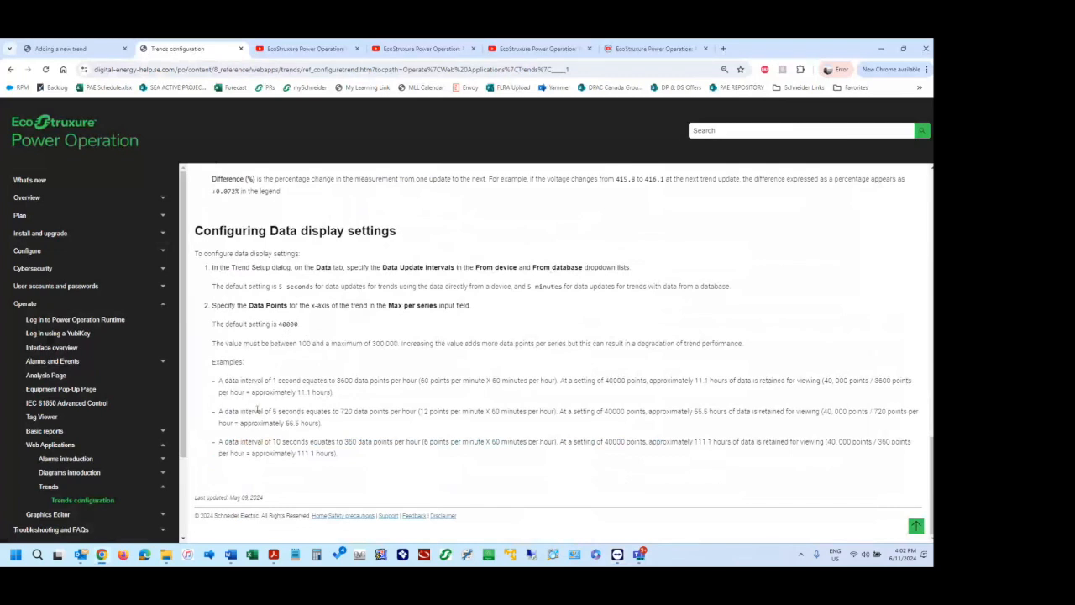
{"action": "scroll", "coordinate": [105, 492], "scroll_direction": "down", "scroll_amount": 2}
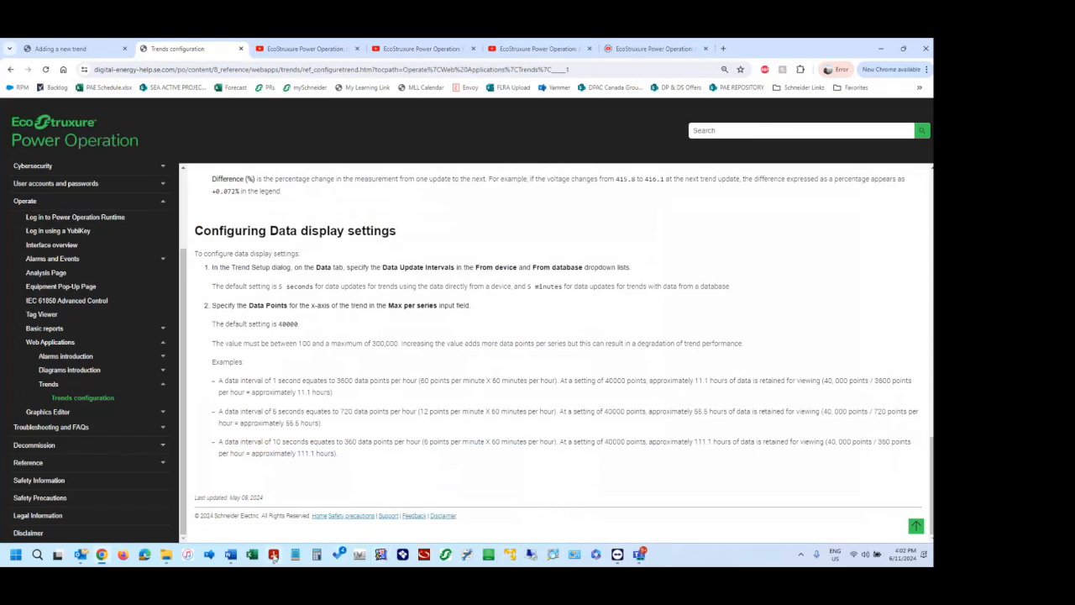
Copy the Trends Reference link from UBC EPO Training.docx in Word, view it in Chrome, and return to the Trends configuration topic.
{"action": "left_click", "coordinate": [229, 556]}
{"action": "left_click_drag", "start_coordinate": [671, 258], "coordinate": [391, 239]}
{"action": "key", "text": "ctrl+c"}
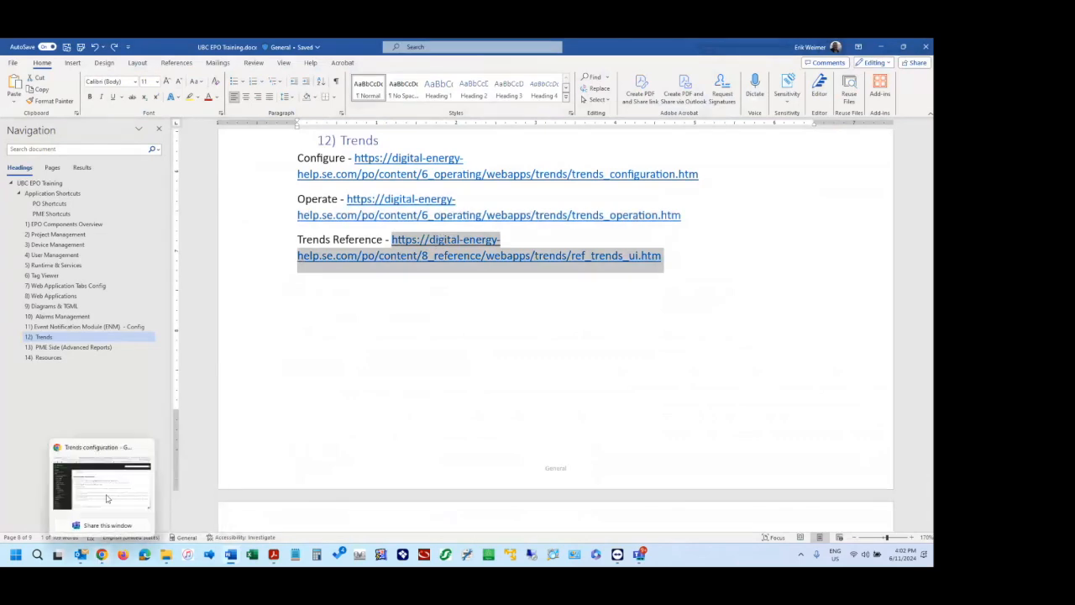
{"action": "left_click", "coordinate": [99, 558]}
{"action": "left_click", "coordinate": [210, 72]}
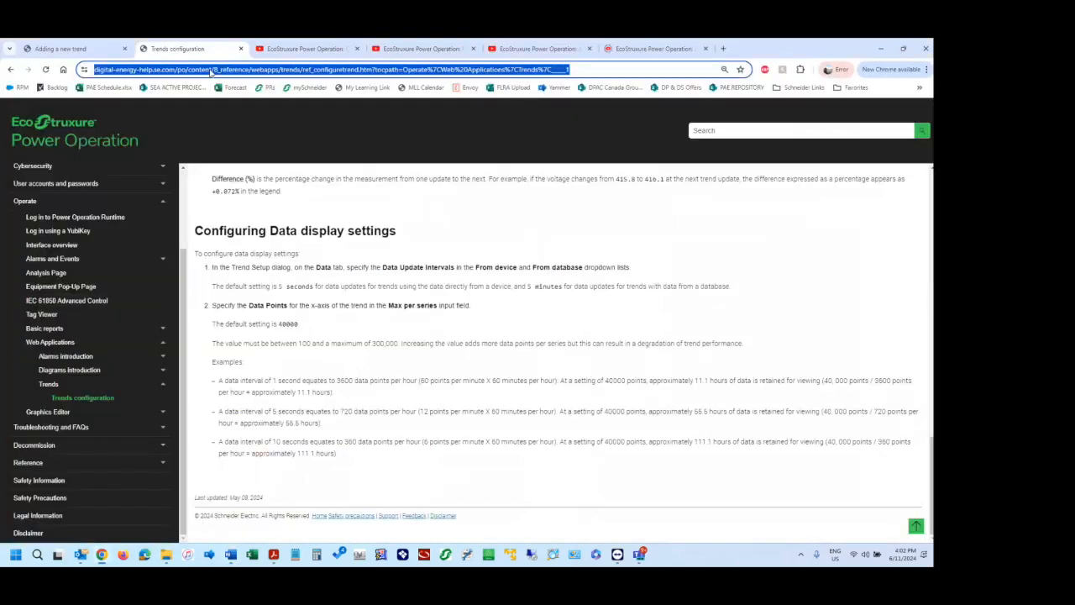
{"action": "key", "text": "ctrl+v"}
{"action": "key", "text": "Return"}
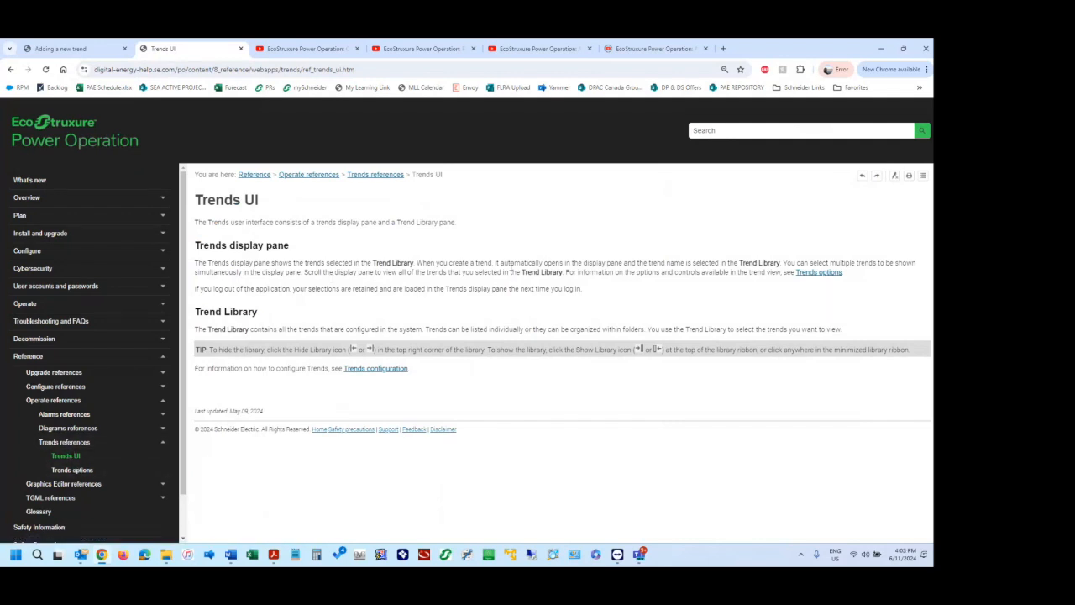
{"action": "left_click", "coordinate": [10, 69]}
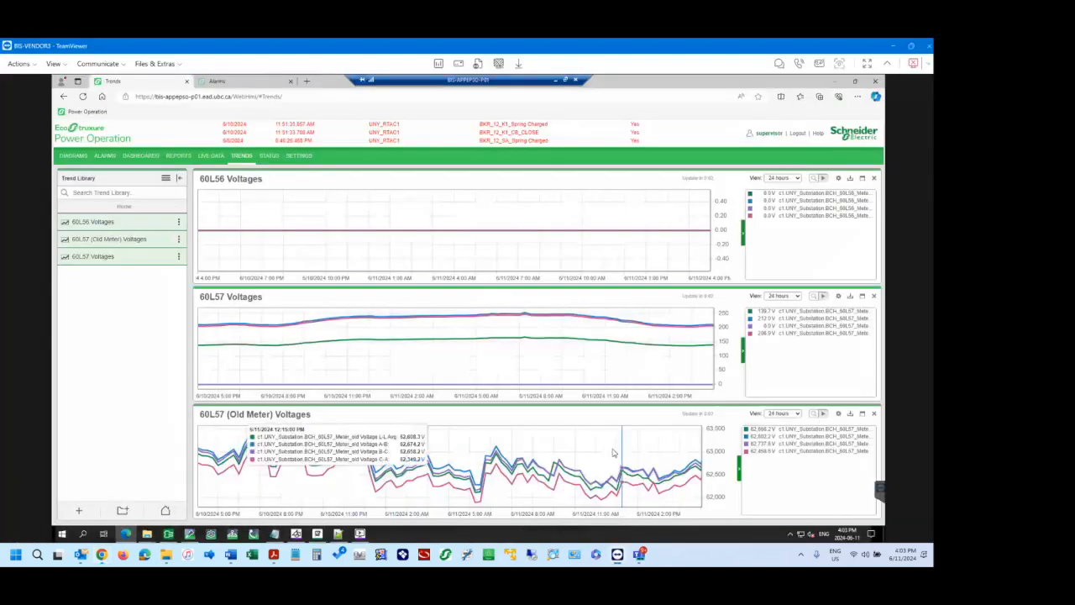
Switch to the live Trends application in TeamViewer and duplicate the 60L57 (Old Meter) Voltages trend.
{"action": "left_click", "coordinate": [617, 554]}
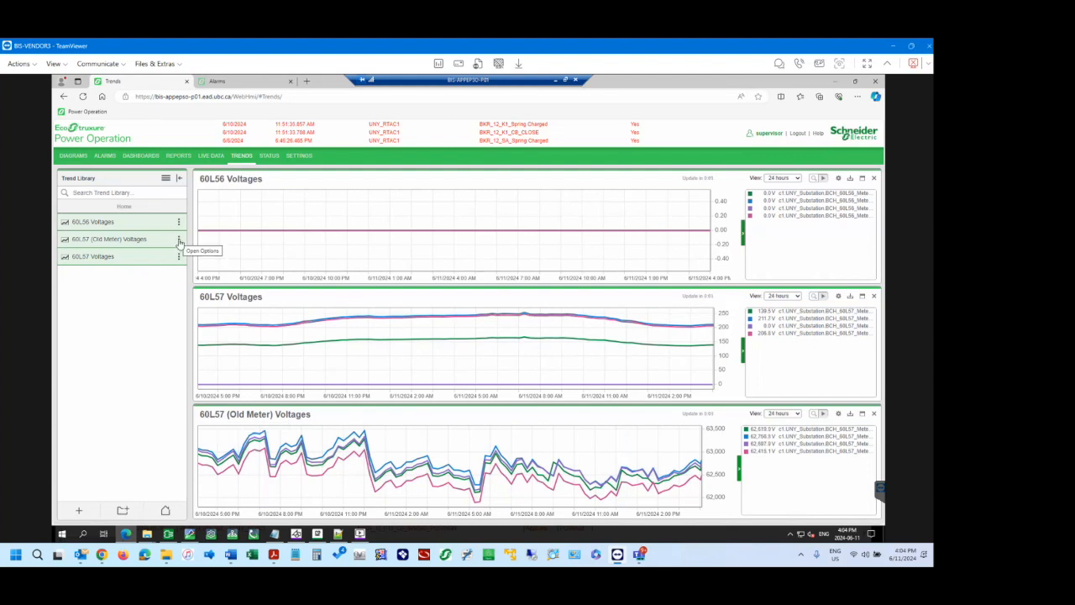
{"action": "left_click", "coordinate": [179, 241]}
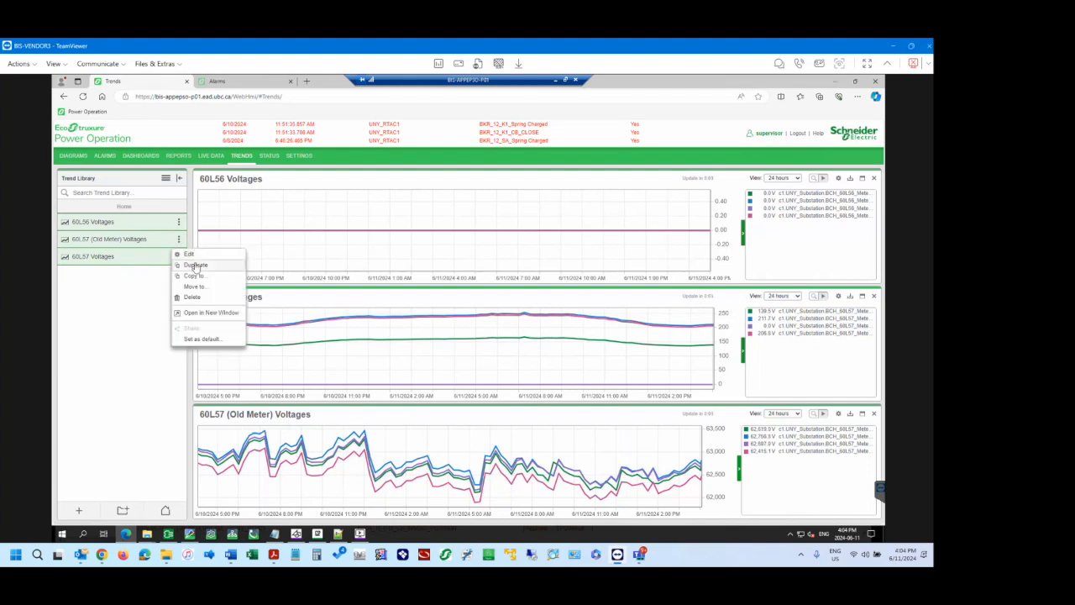
{"action": "left_click", "coordinate": [179, 241]}
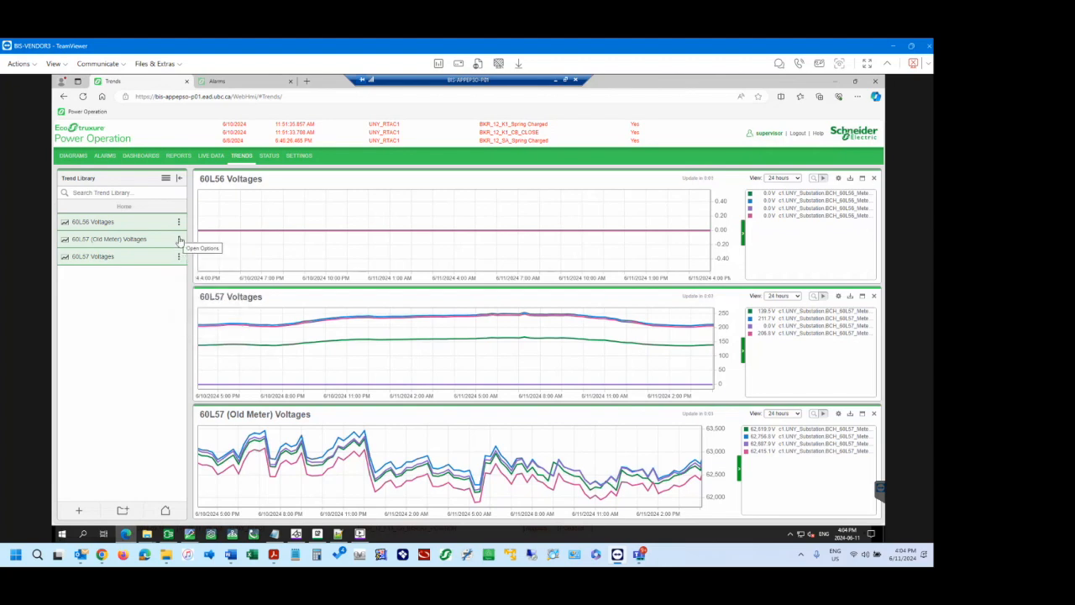
{"action": "left_click", "coordinate": [179, 241]}
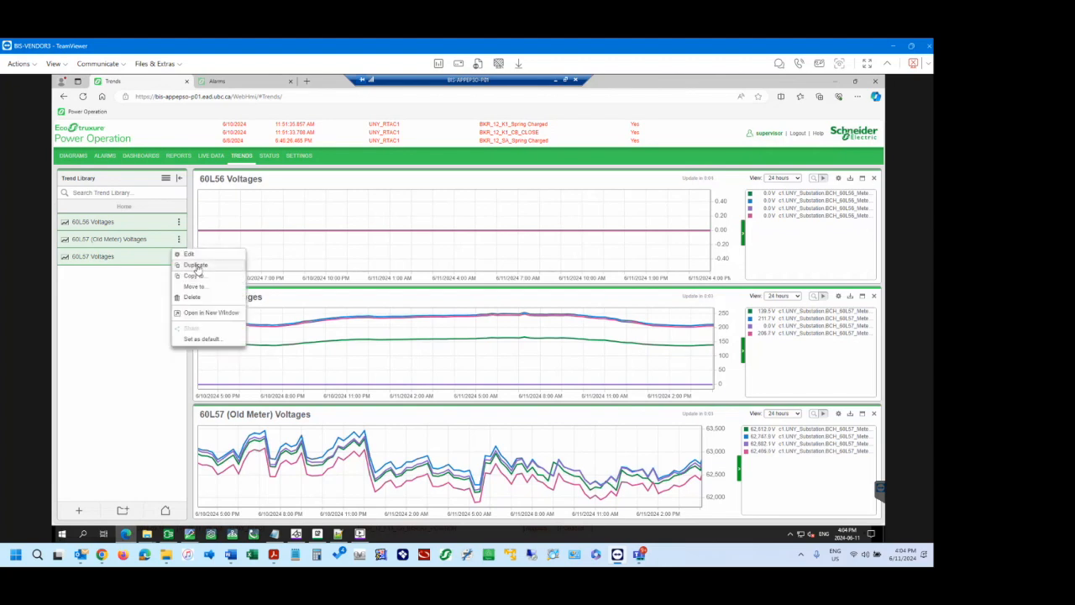
{"action": "left_click", "coordinate": [195, 265]}
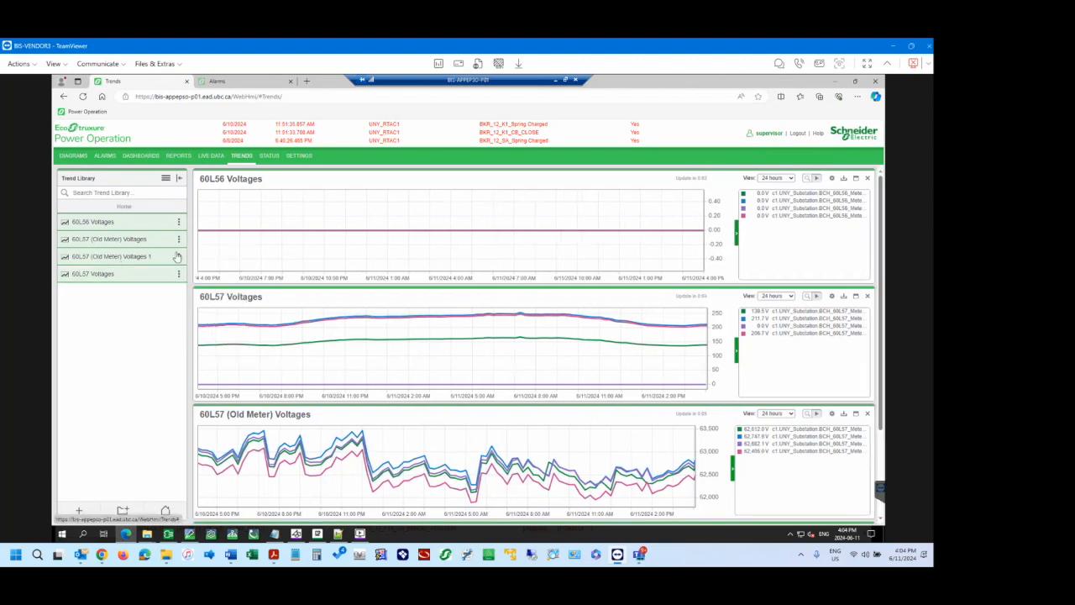
Edit the first data series of the duplicated trend and set its source to BKR_12T1_Meter.
{"action": "left_click", "coordinate": [179, 257]}
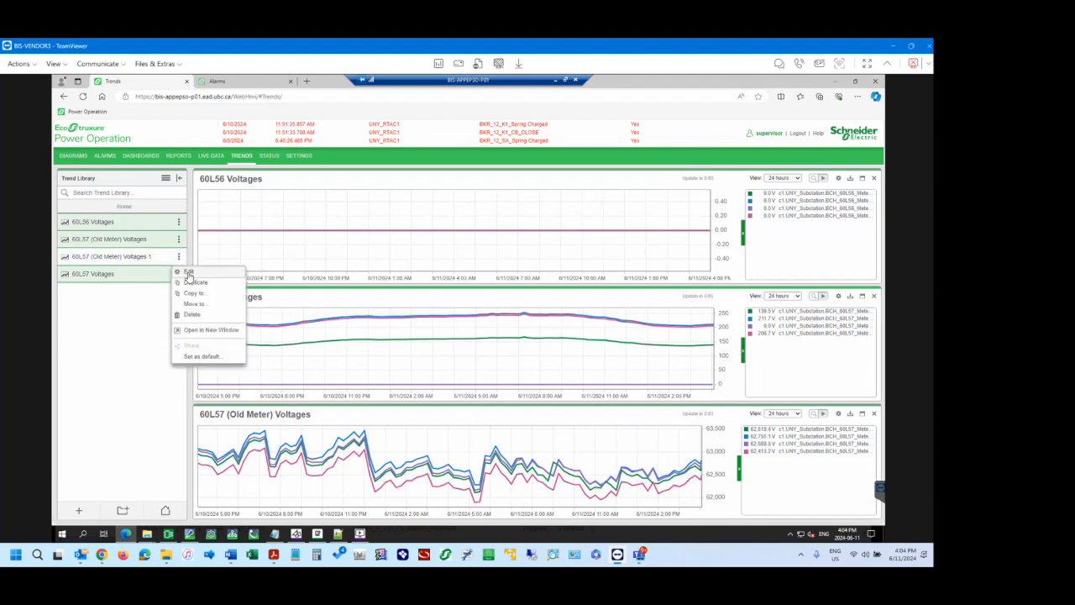
{"action": "left_click", "coordinate": [189, 273]}
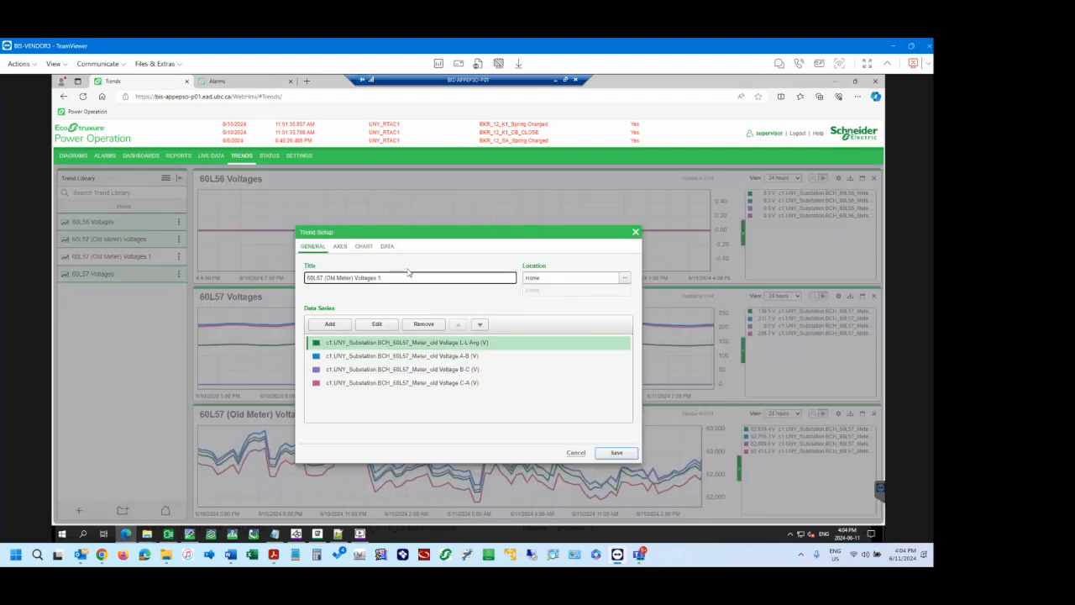
{"action": "left_click", "coordinate": [390, 279]}
{"action": "left_click", "coordinate": [381, 327]}
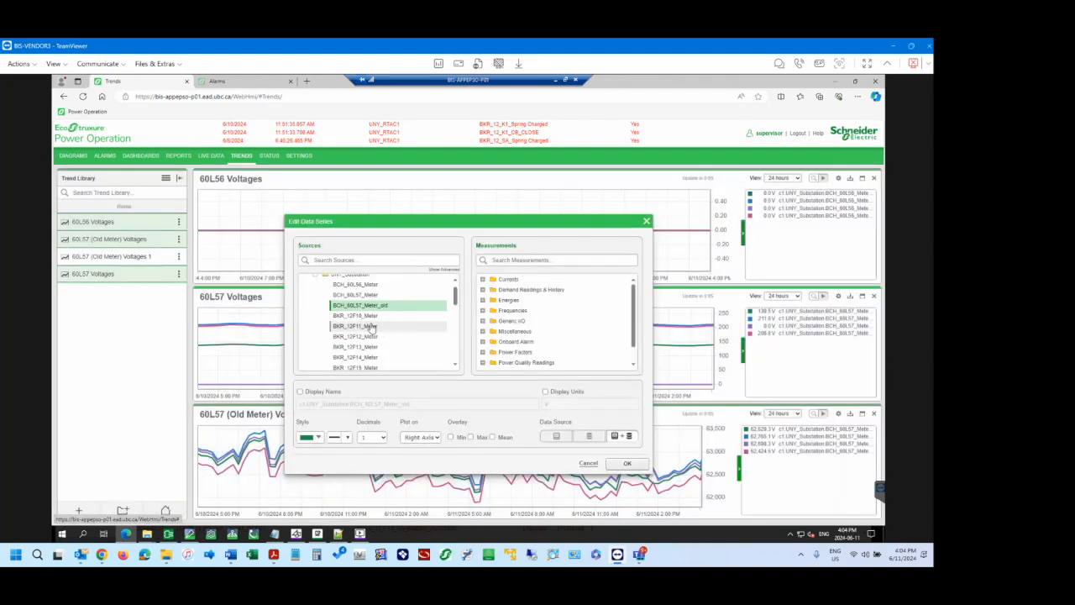
{"action": "scroll", "coordinate": [366, 356], "scroll_direction": "down", "scroll_amount": 2}
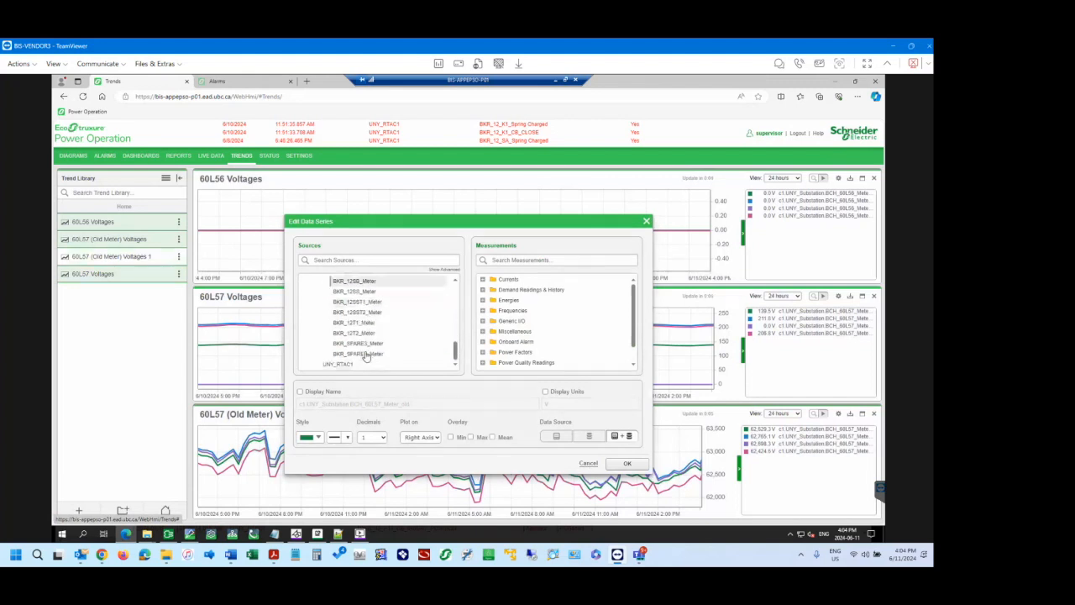
{"action": "left_click", "coordinate": [359, 323]}
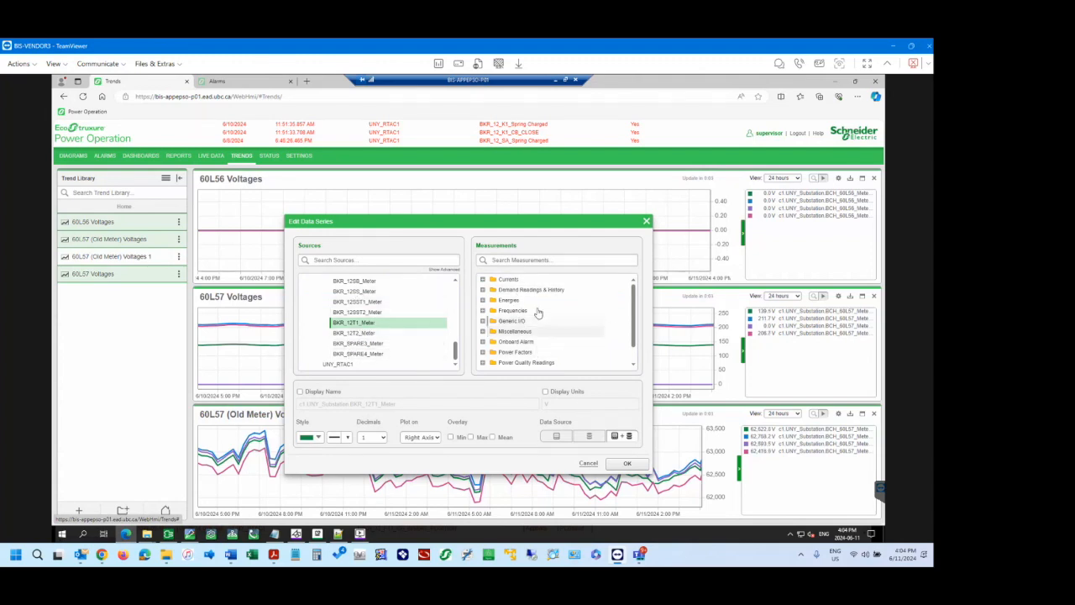
Search the measurements for Voltage, assign Voltage L-L Avg (V) with the combined data source to the first series, and apply the edit.
{"action": "scroll", "coordinate": [581, 338], "scroll_direction": "down", "scroll_amount": 1}
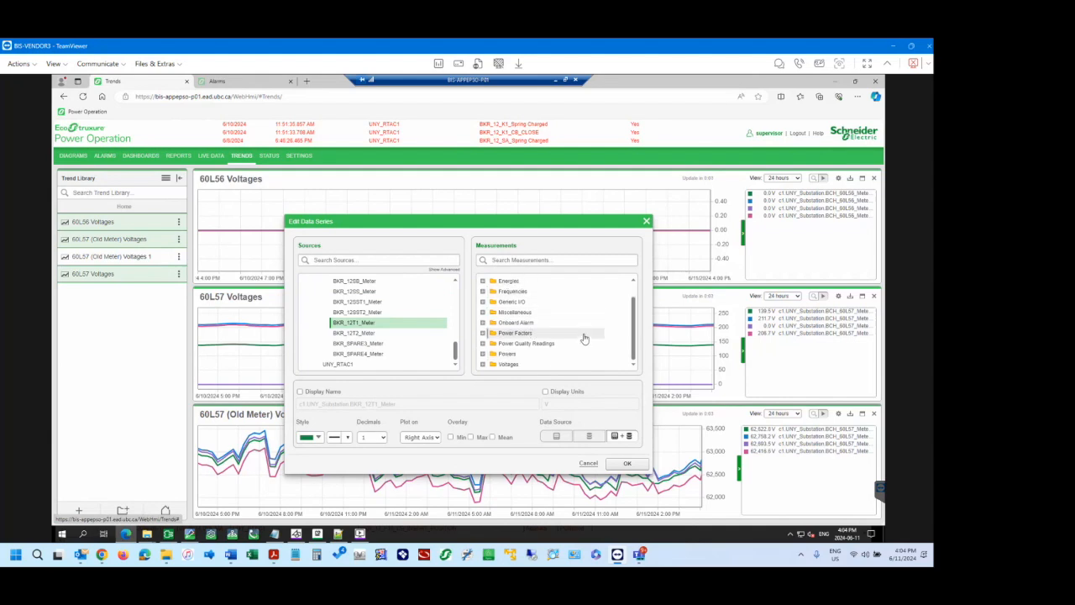
{"action": "left_click", "coordinate": [483, 366]}
{"action": "scroll", "coordinate": [548, 349], "scroll_direction": "down", "scroll_amount": 4}
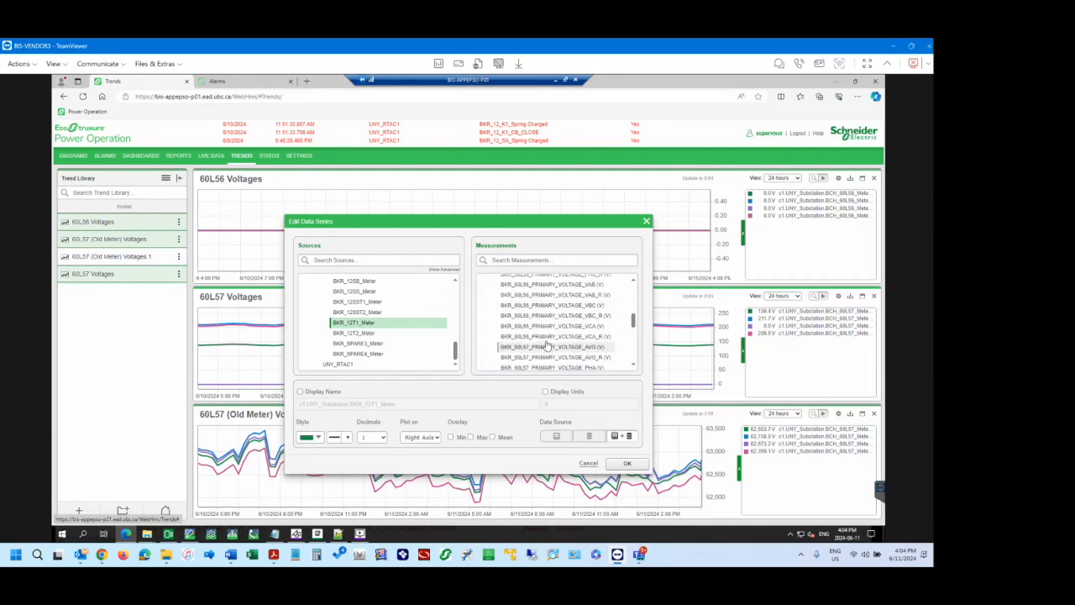
{"action": "left_click", "coordinate": [535, 260]}
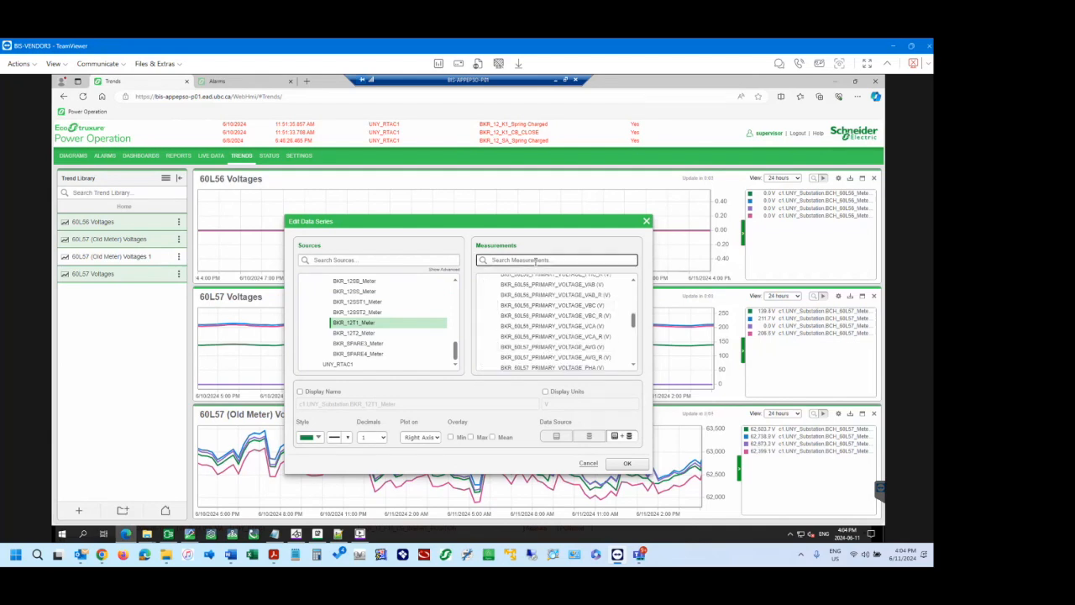
{"action": "type", "text": "Voltage"}
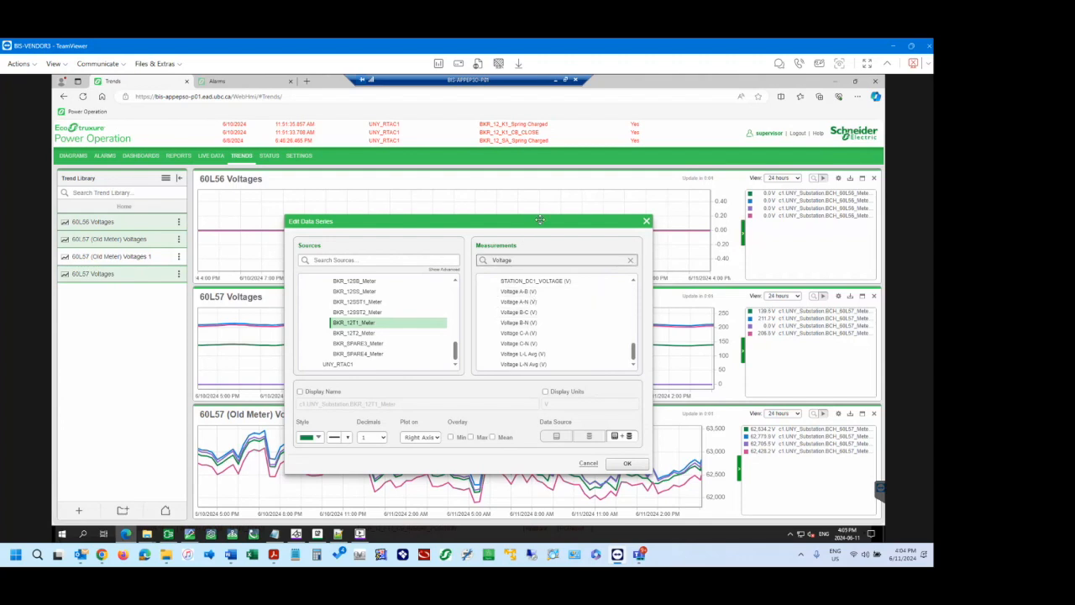
{"action": "left_click_drag", "start_coordinate": [520, 224], "coordinate": [694, 213]}
{"action": "left_click_drag", "start_coordinate": [624, 210], "coordinate": [542, 216]}
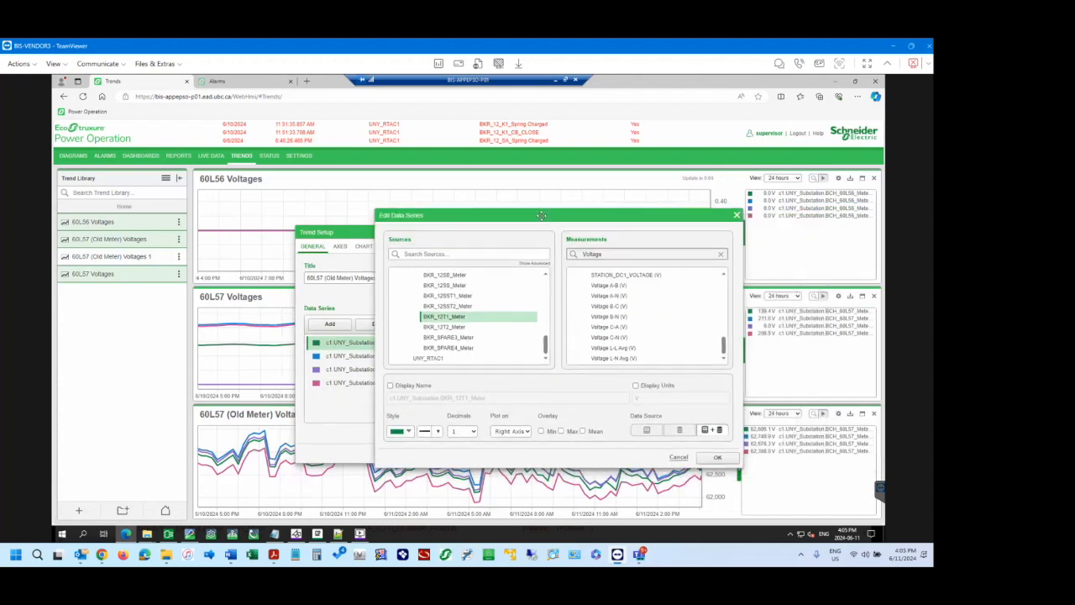
{"action": "left_click", "coordinate": [629, 348]}
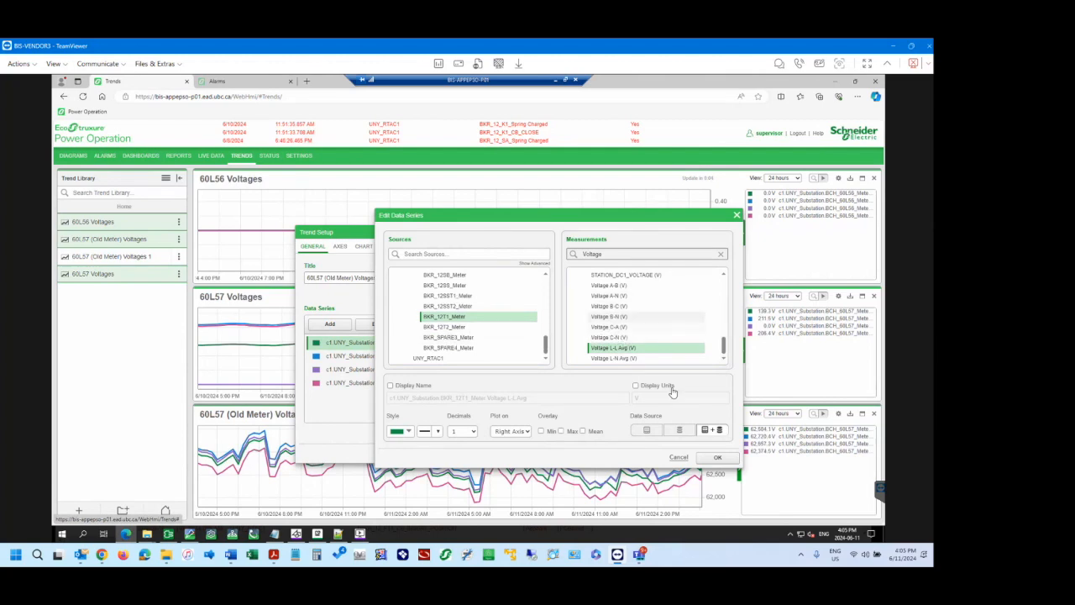
{"action": "left_click", "coordinate": [719, 431]}
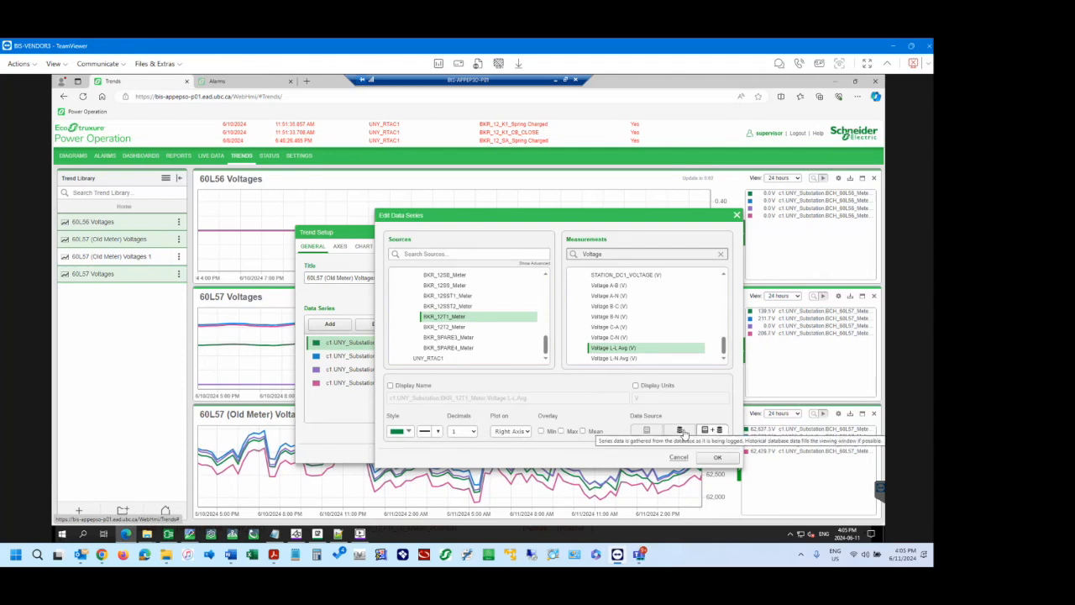
{"action": "left_click", "coordinate": [718, 459]}
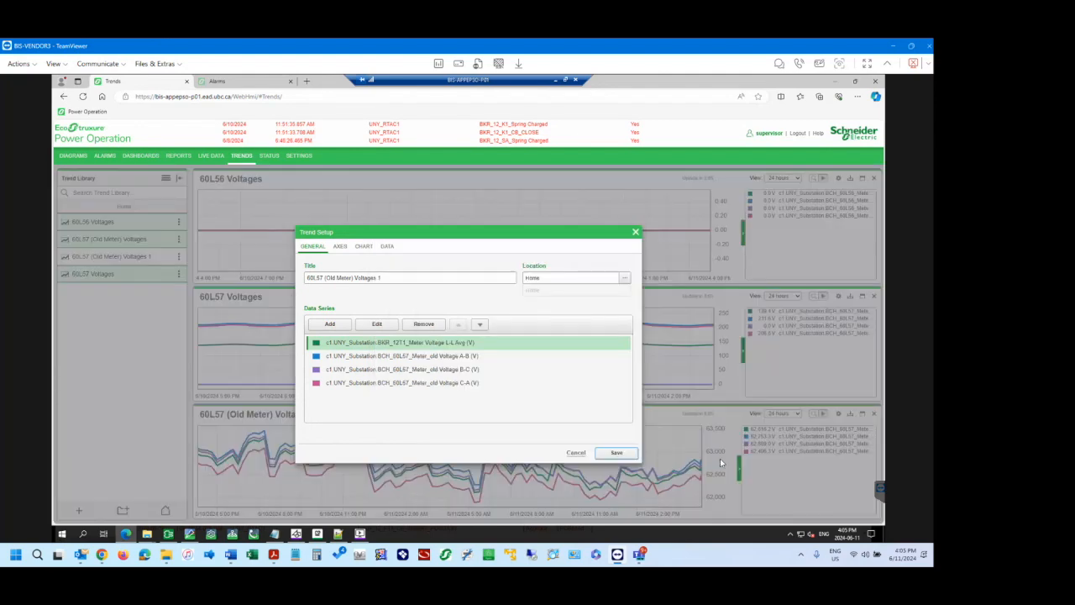
Change the old meter's Voltage A-B series to source BKR_12T1_Meter with the Voltage A-B (V) measurement.
{"action": "left_click", "coordinate": [403, 359]}
{"action": "left_click", "coordinate": [378, 325]}
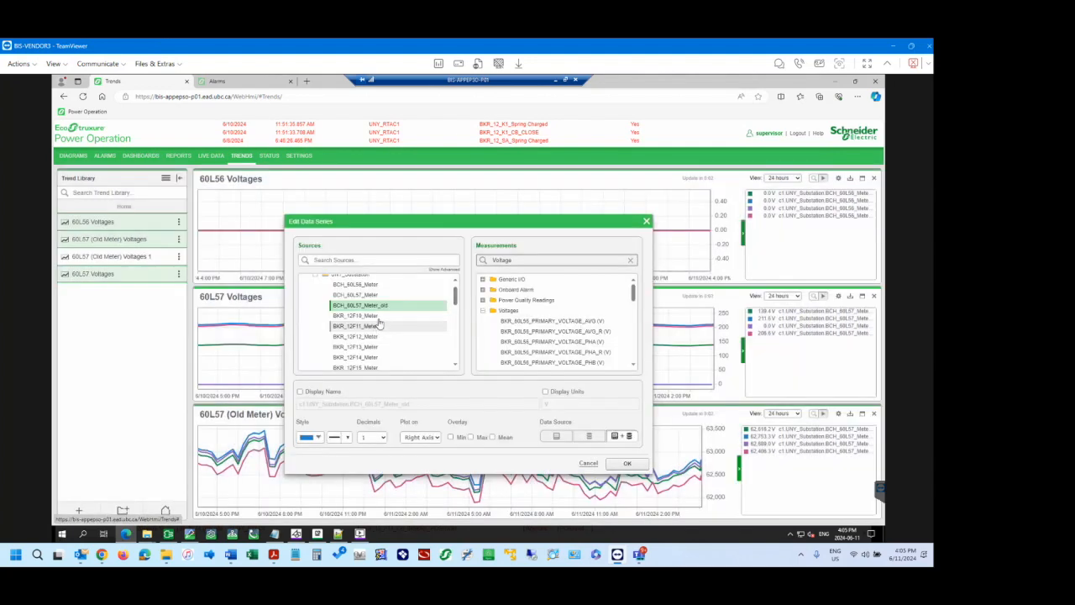
{"action": "scroll", "coordinate": [375, 350], "scroll_direction": "down", "scroll_amount": 5}
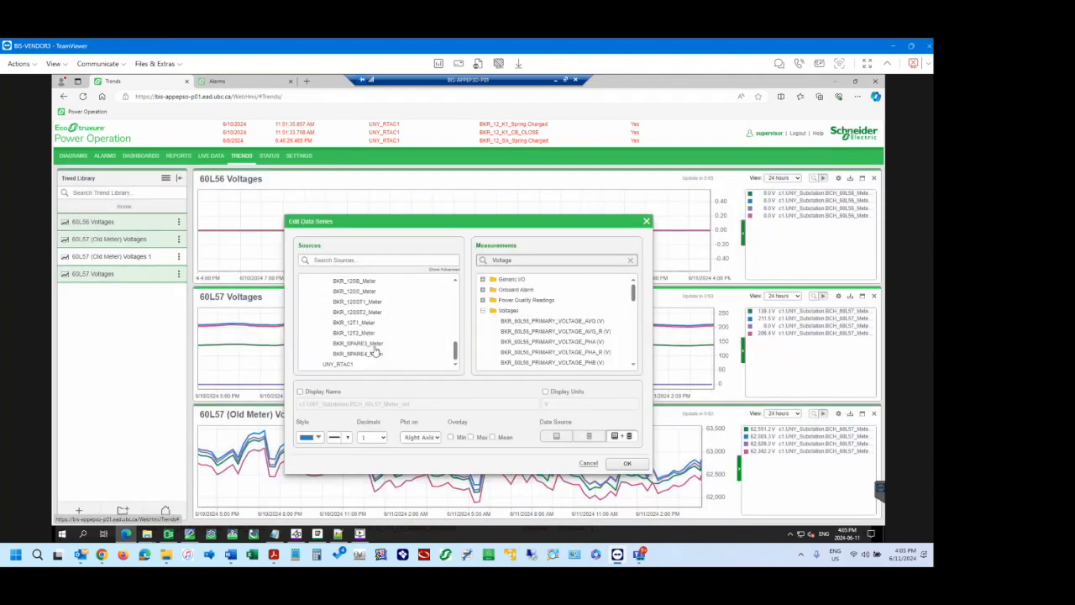
{"action": "left_click", "coordinate": [369, 323]}
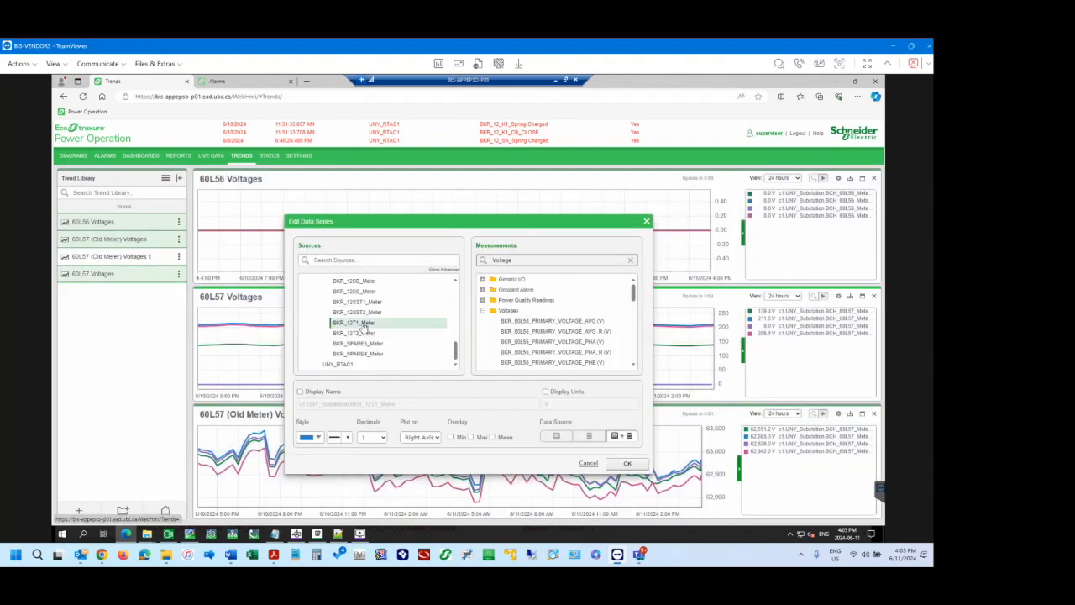
{"action": "double_click", "coordinate": [550, 260]}
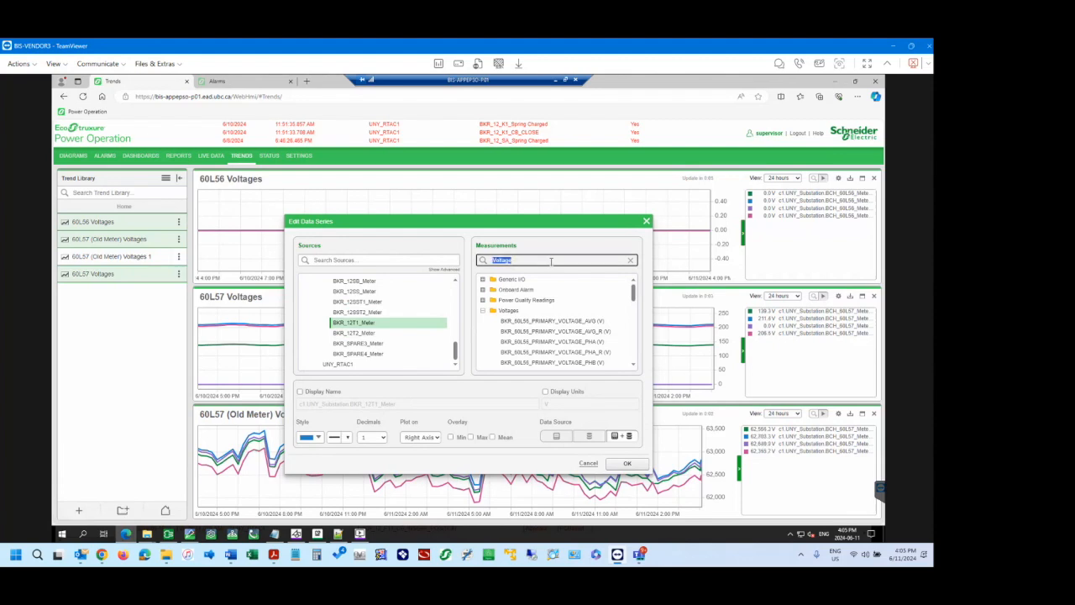
{"action": "type", "text": "A-B"}
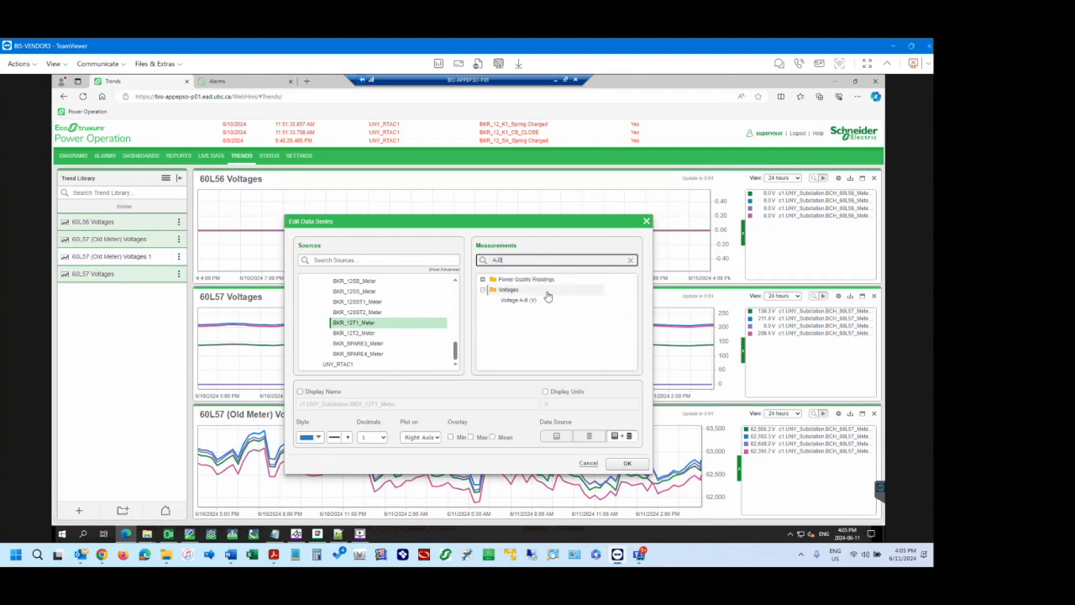
{"action": "left_click", "coordinate": [521, 300]}
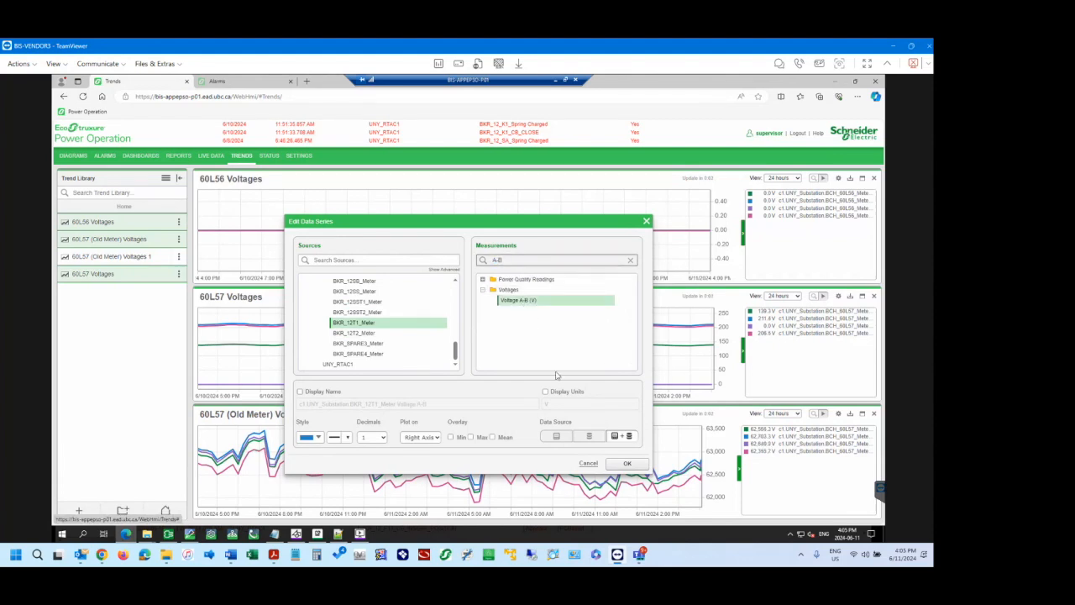
{"action": "left_click", "coordinate": [633, 466]}
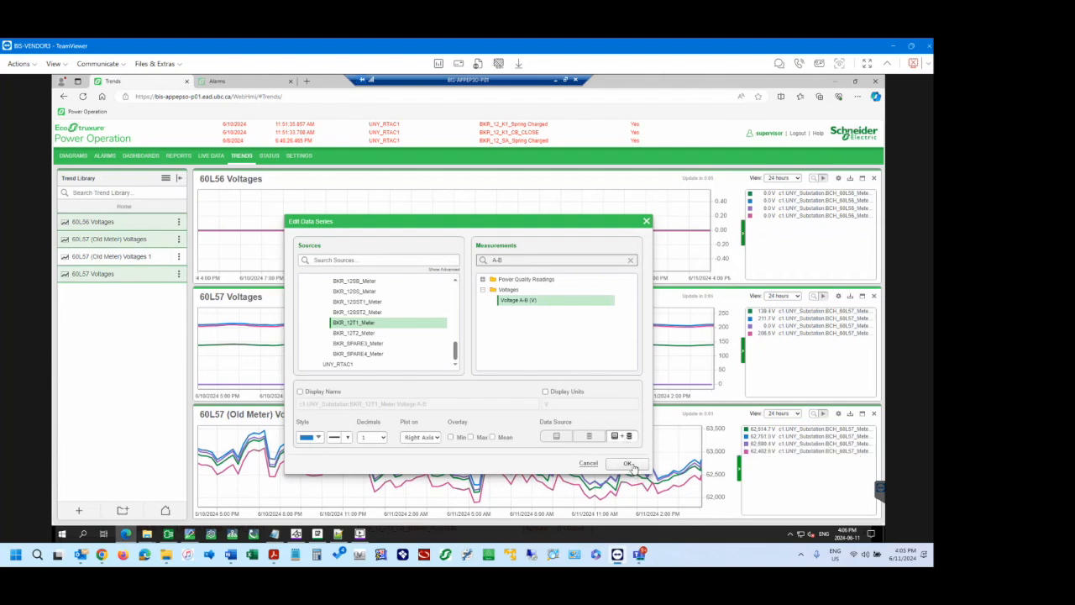
Change the old meter's Voltage B-C series to source BKR_12T1_Meter with the Voltage B-C (V) measurement.
{"action": "left_click", "coordinate": [415, 374]}
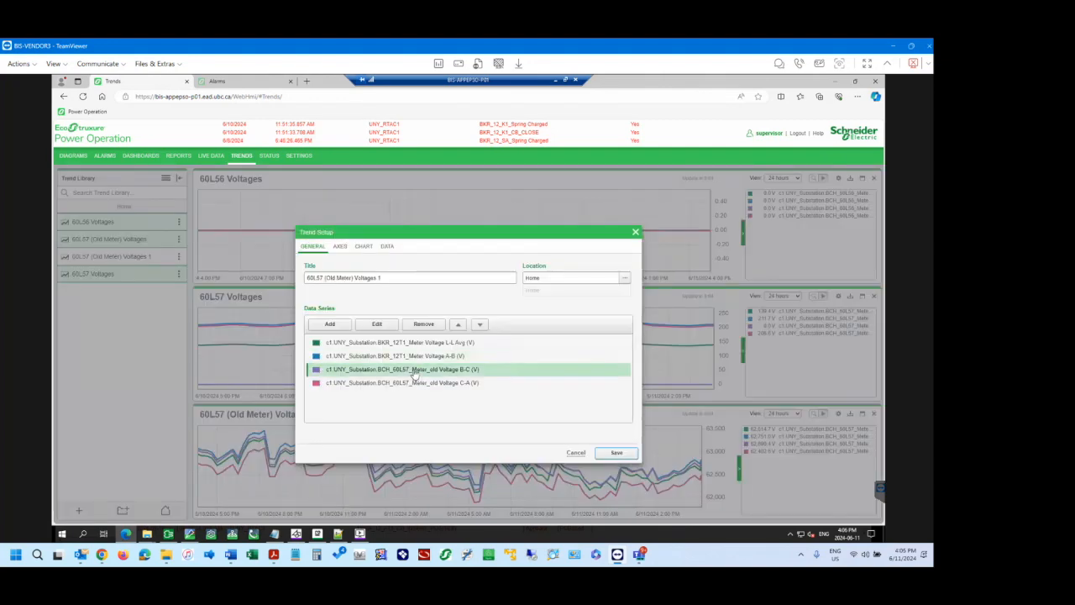
{"action": "left_click", "coordinate": [378, 325]}
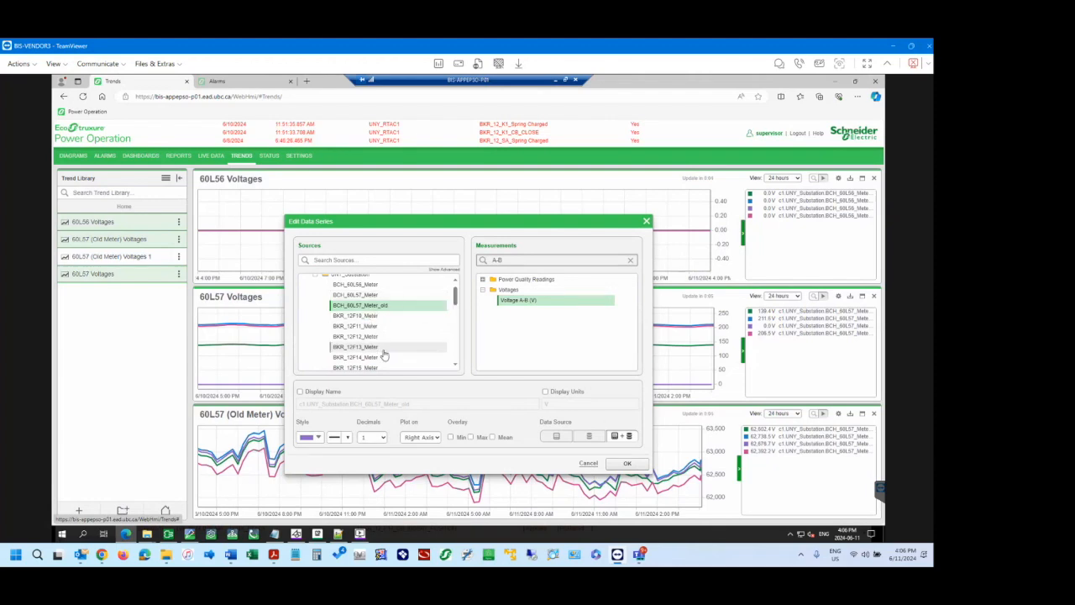
{"action": "scroll", "coordinate": [383, 351], "scroll_direction": "down", "scroll_amount": 5}
{"action": "left_click", "coordinate": [374, 323]}
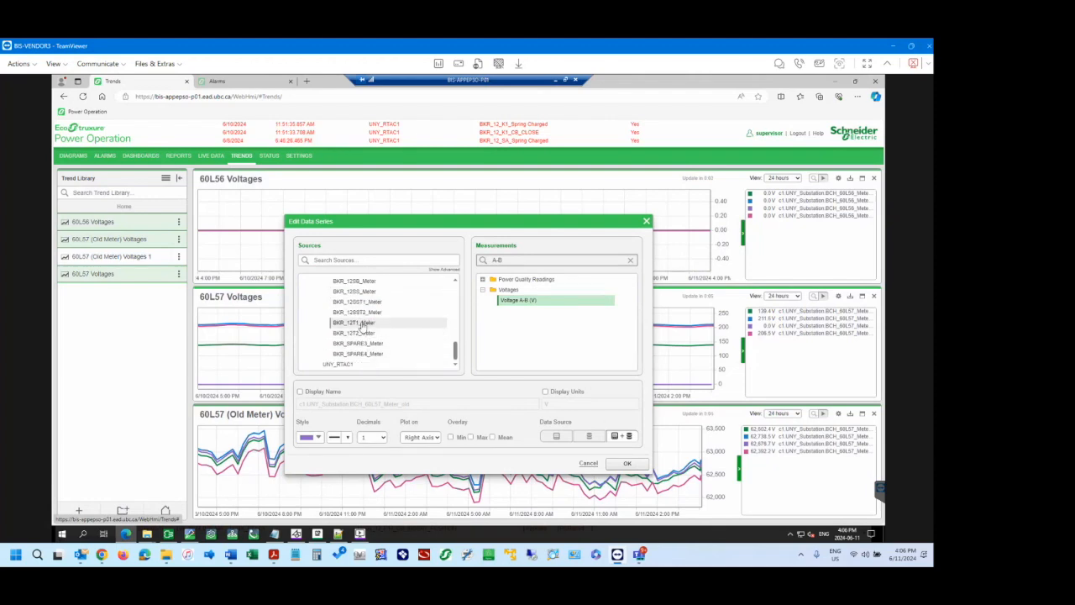
{"action": "left_click", "coordinate": [530, 261]}
{"action": "triple_click", "coordinate": [530, 261]}
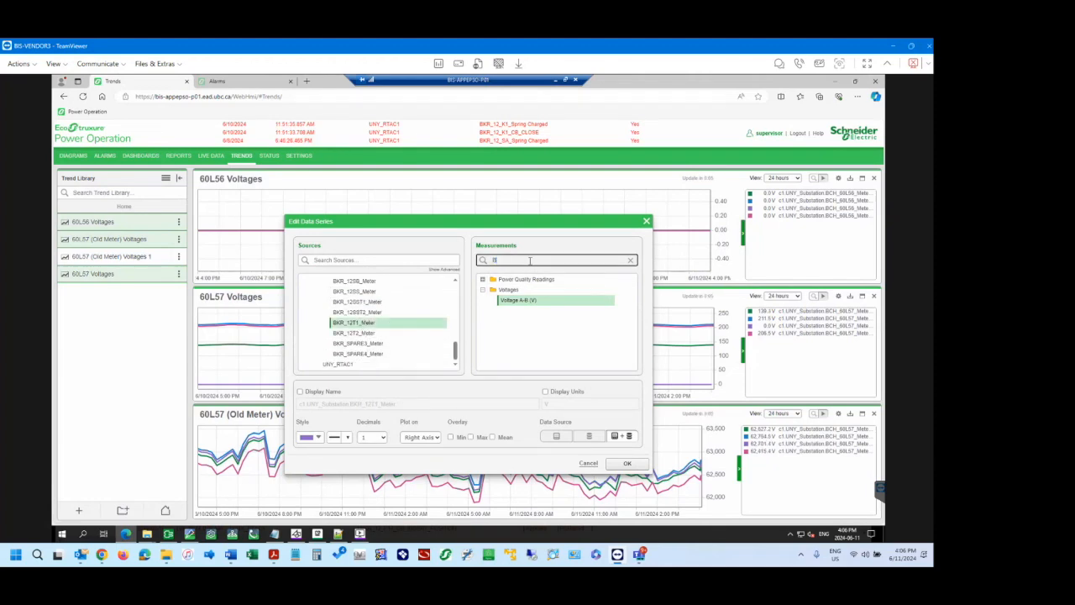
{"action": "type", "text": "B-C"}
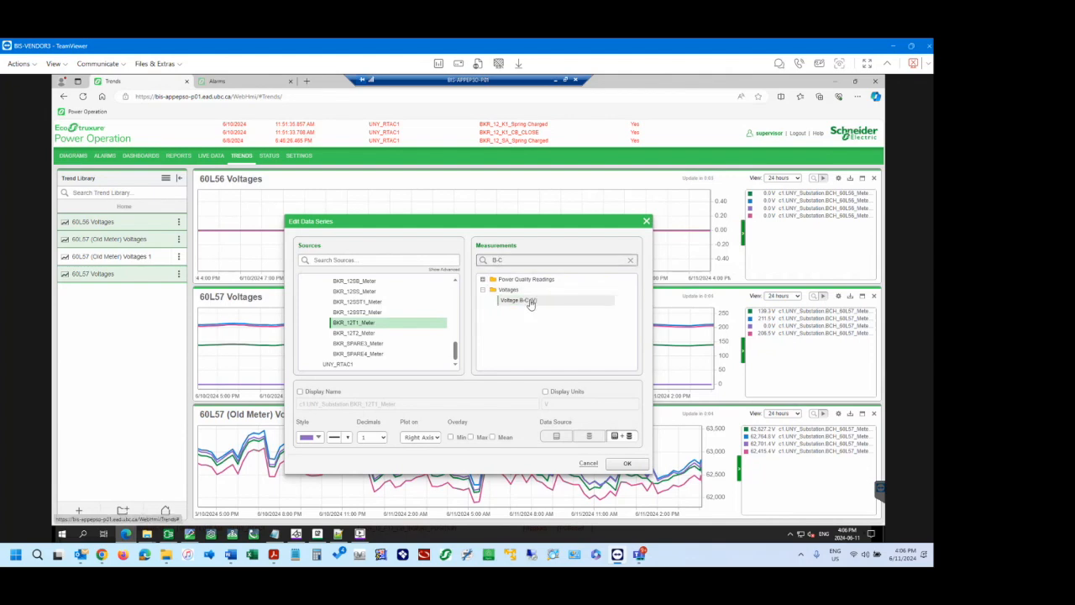
{"action": "left_click", "coordinate": [529, 300]}
{"action": "left_click", "coordinate": [630, 462]}
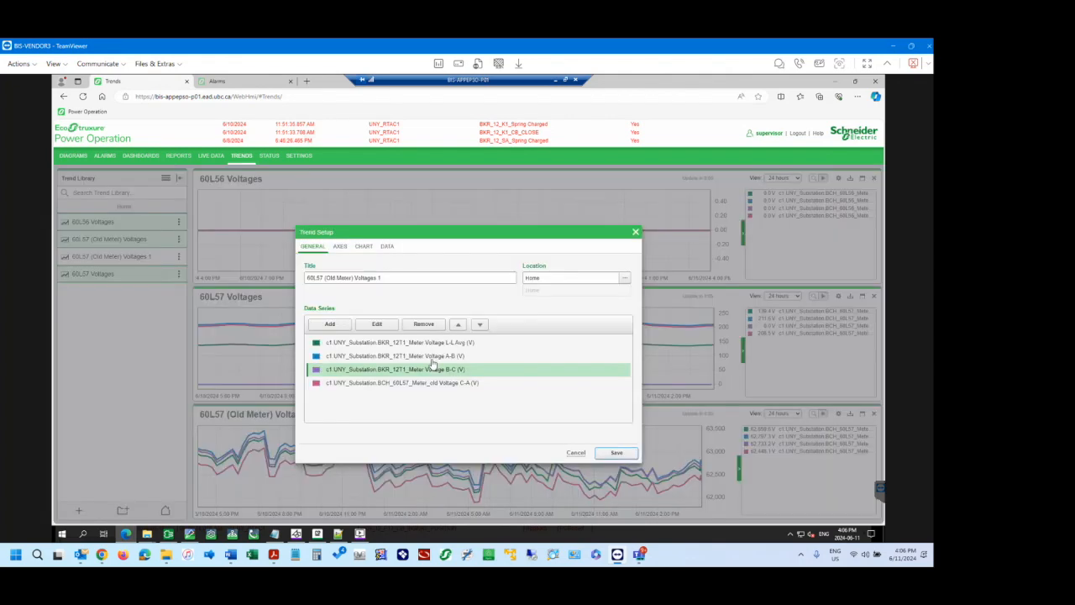
Change the old meter's Voltage C-A series to source BKR_12T1_Meter with the Voltage C-A (V) measurement.
{"action": "left_click", "coordinate": [396, 383]}
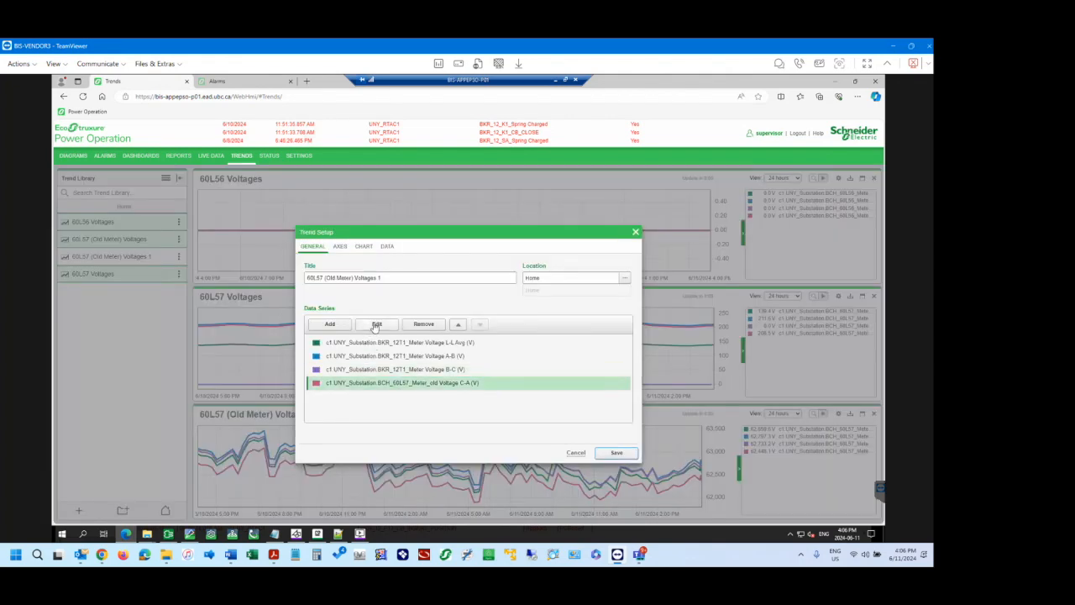
{"action": "left_click", "coordinate": [376, 324]}
{"action": "scroll", "coordinate": [379, 348], "scroll_direction": "down", "scroll_amount": 5}
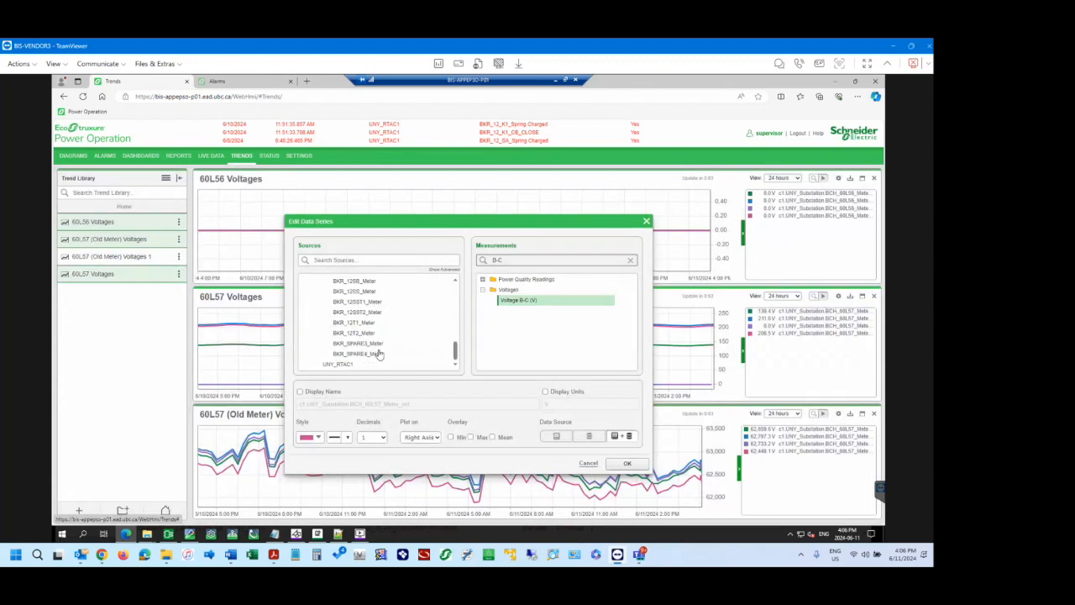
{"action": "left_click", "coordinate": [354, 323]}
{"action": "double_click", "coordinate": [524, 259]}
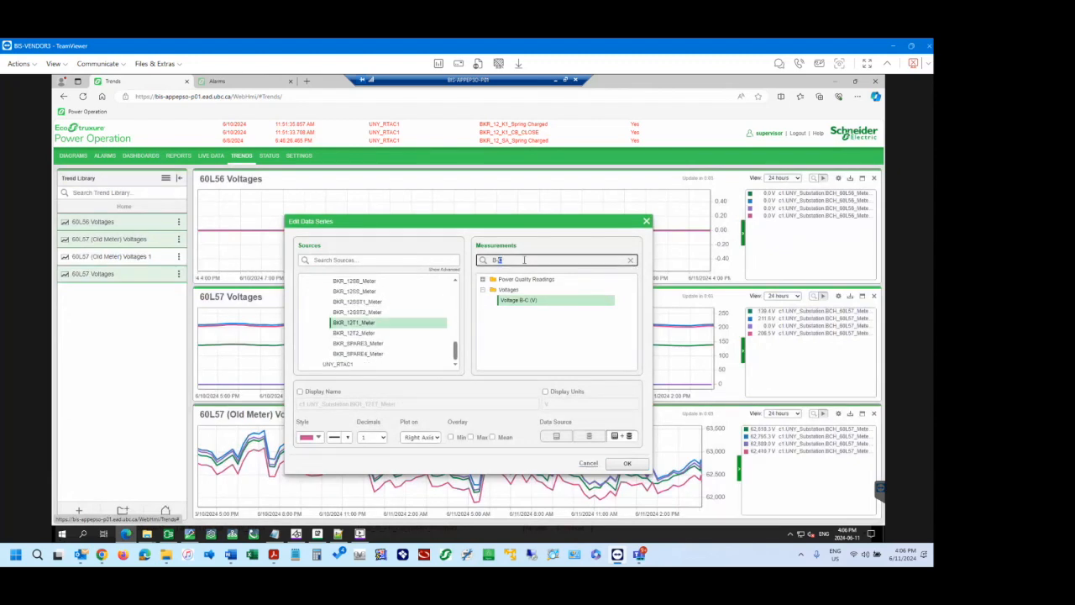
{"action": "type", "text": "C-"}
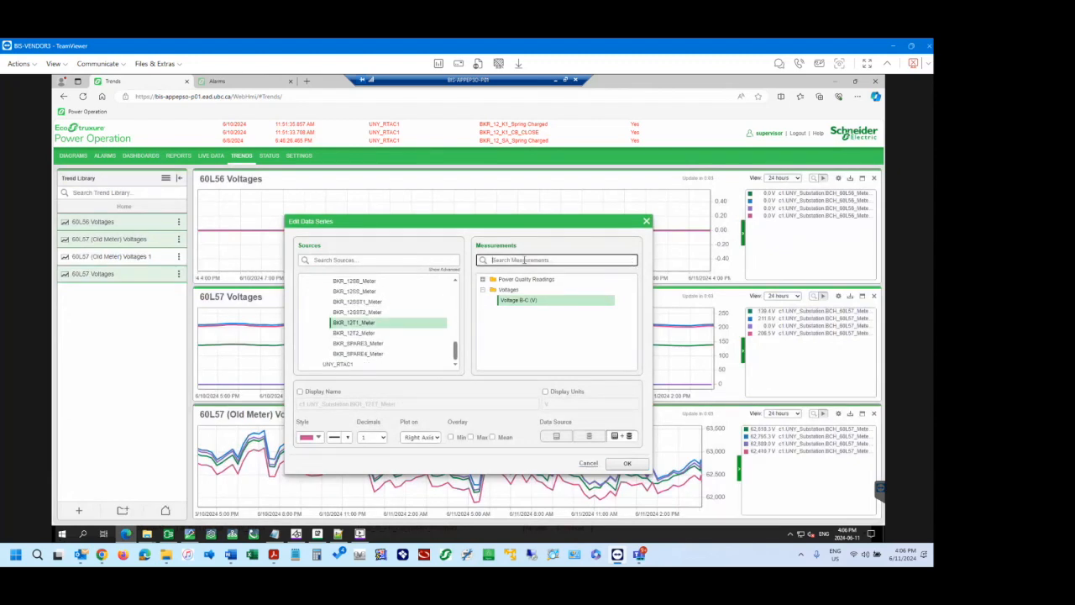
{"action": "type", "text": "A"}
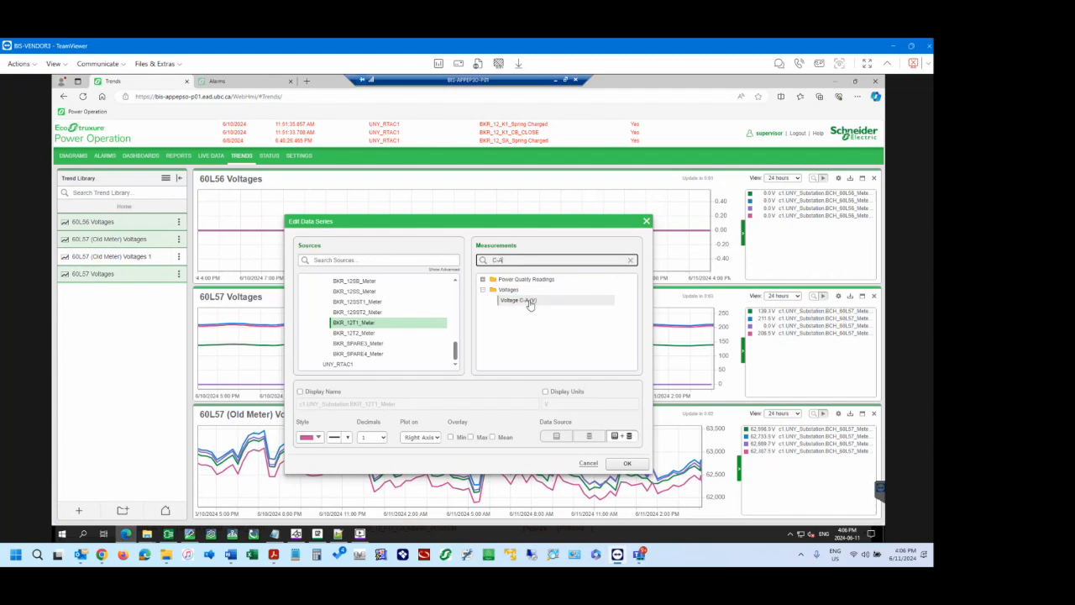
{"action": "left_click", "coordinate": [518, 300]}
{"action": "left_click", "coordinate": [627, 463]}
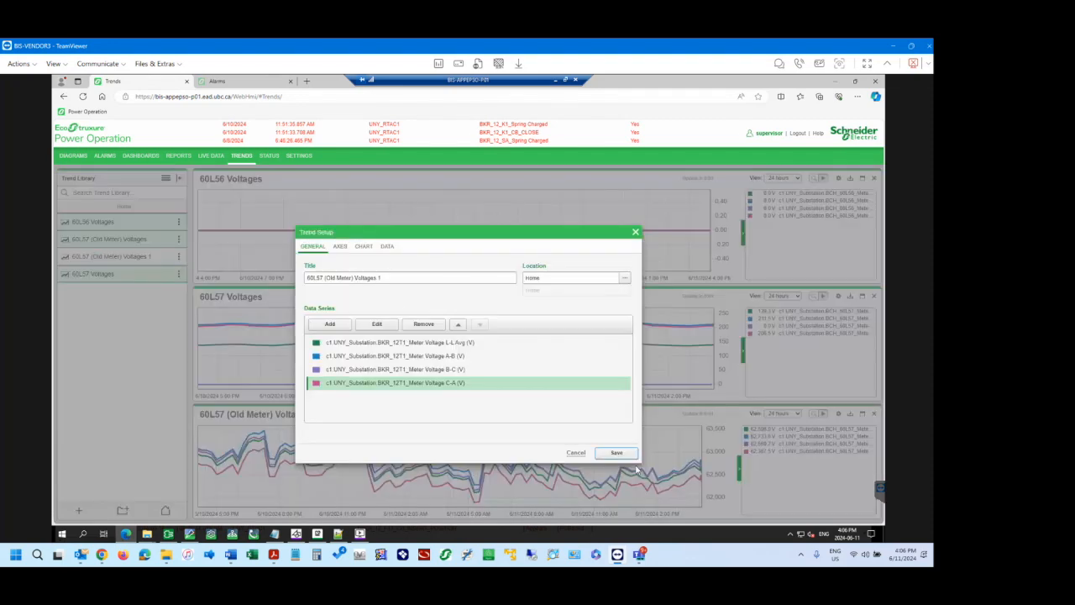
Retitle the duplicated trend as 12T1 Voltages and save its setup.
{"action": "left_click", "coordinate": [351, 277]}
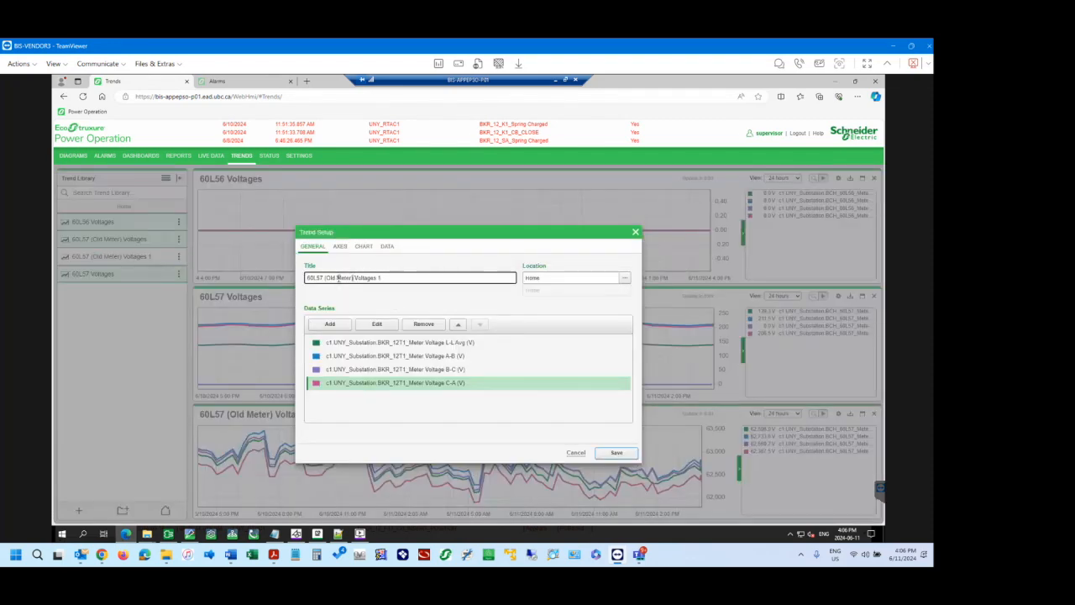
{"action": "left_click_drag", "start_coordinate": [353, 278], "coordinate": [274, 280]}
{"action": "type", "text": "12T1 Voltages"}
{"action": "left_click", "coordinate": [617, 453]}
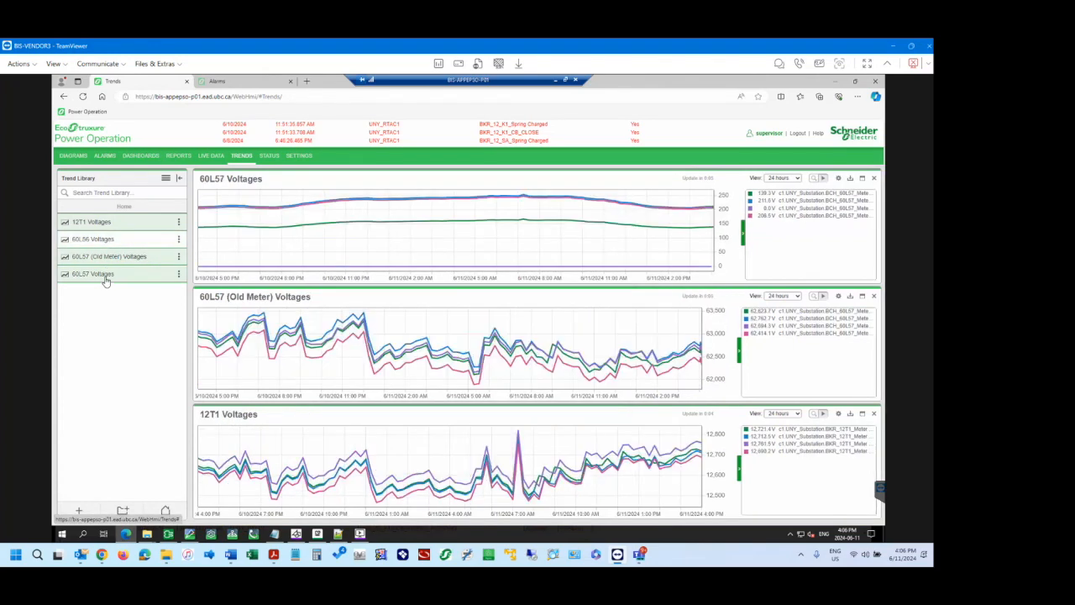
Close the 60L57 Voltages and 60L56 Voltages trends, keeping only 60L57 (Old Meter) Voltages and 12T1 Voltages displayed.
{"action": "left_click", "coordinate": [105, 276]}
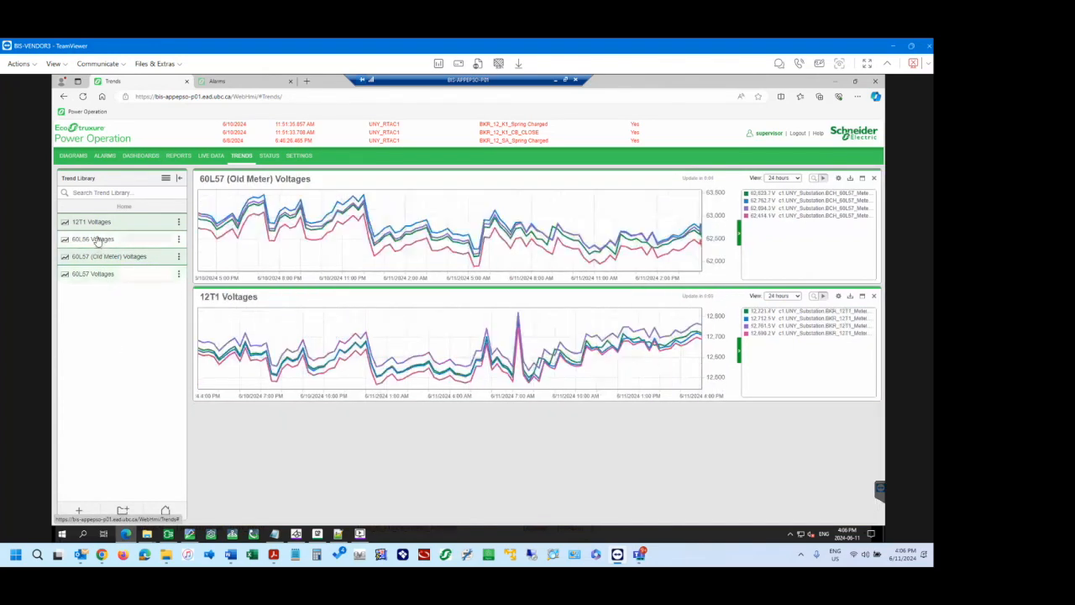
{"action": "left_click", "coordinate": [97, 241]}
{"action": "left_click", "coordinate": [96, 241]}
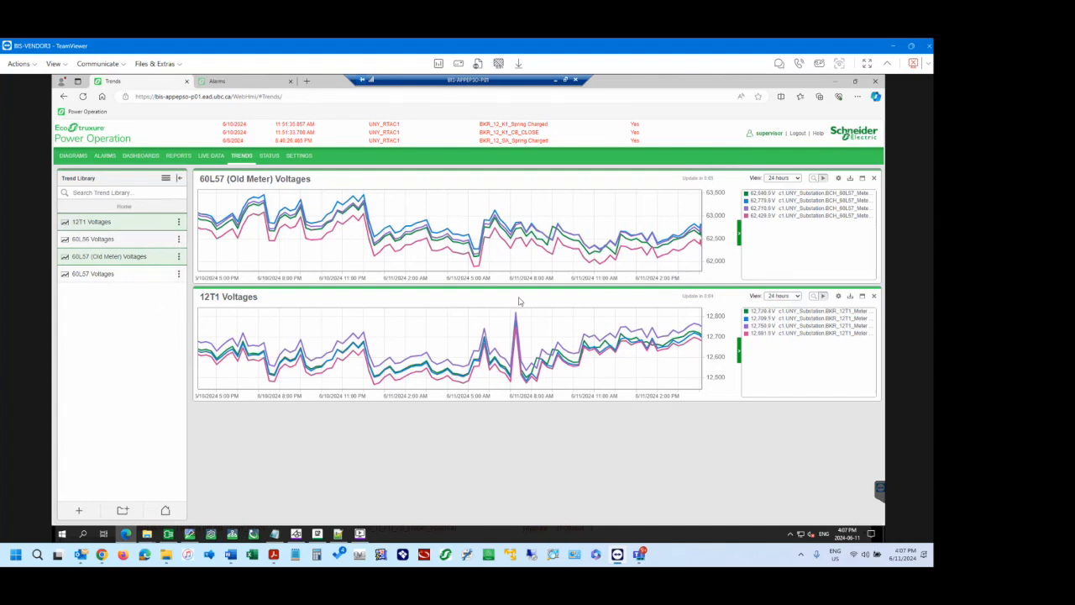
Set the 12T1 Voltages view to 7 days and zoom in on about 6/5/2024 evening to 6/6/2024 afternoon in inspect mode.
{"action": "left_click", "coordinate": [784, 295]}
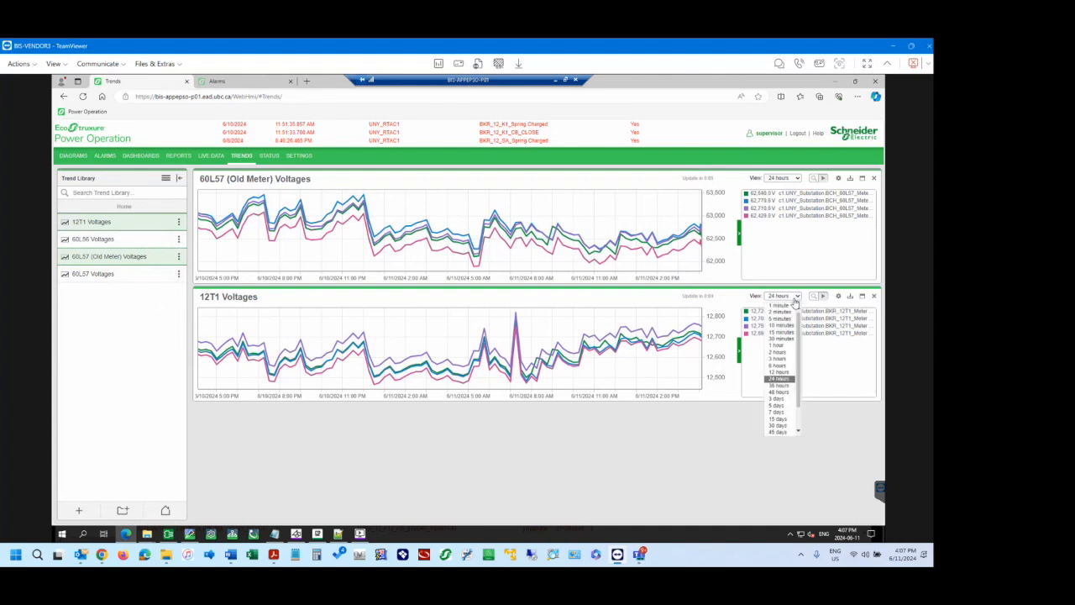
{"action": "left_click", "coordinate": [781, 412]}
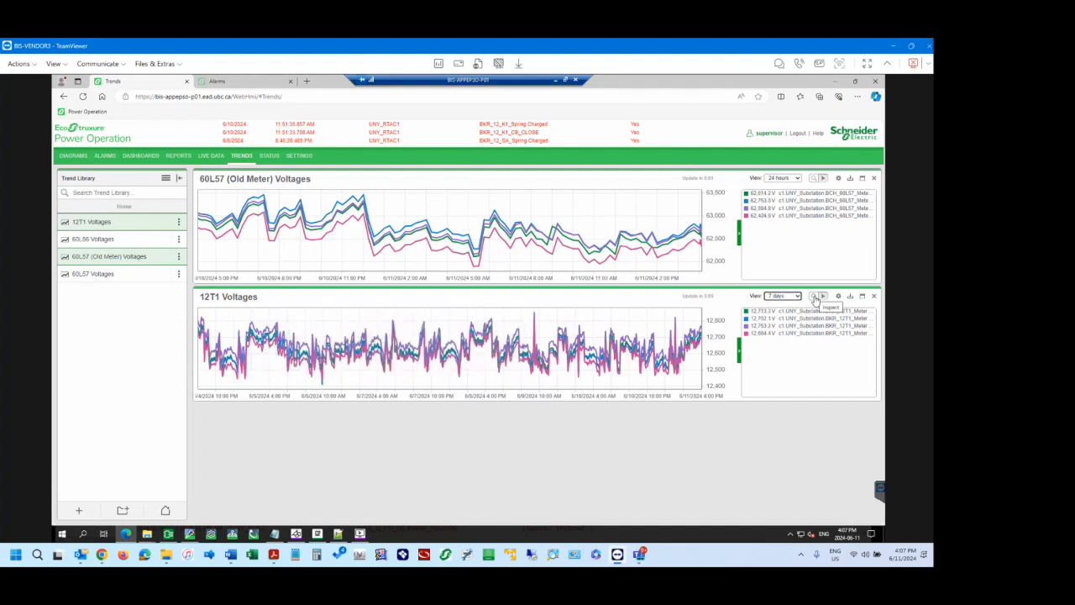
{"action": "left_click", "coordinate": [814, 297]}
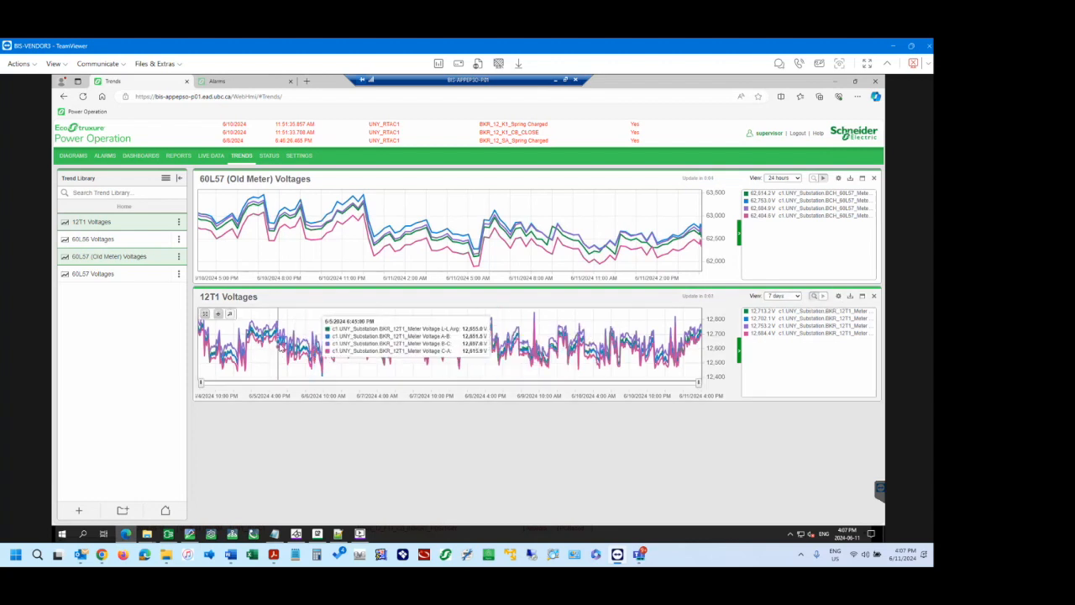
{"action": "left_click_drag", "start_coordinate": [280, 344], "coordinate": [334, 351]}
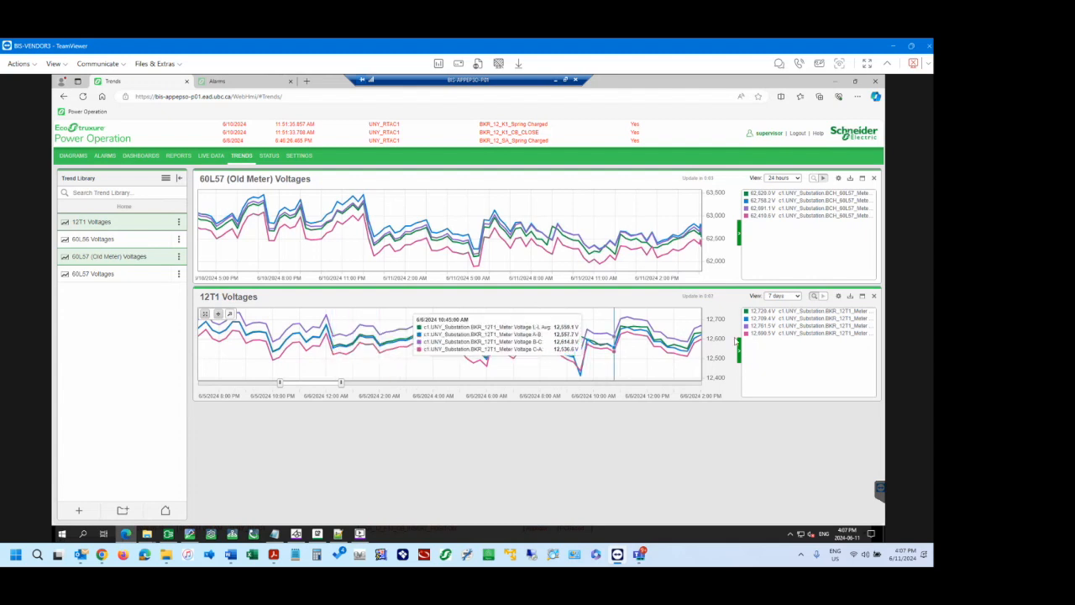
Maximize the 12T1 Voltages trend and zoom in on about 6/5/2024 7:00 PM to 6/6/2024 3:00 PM.
{"action": "left_click", "coordinate": [862, 297]}
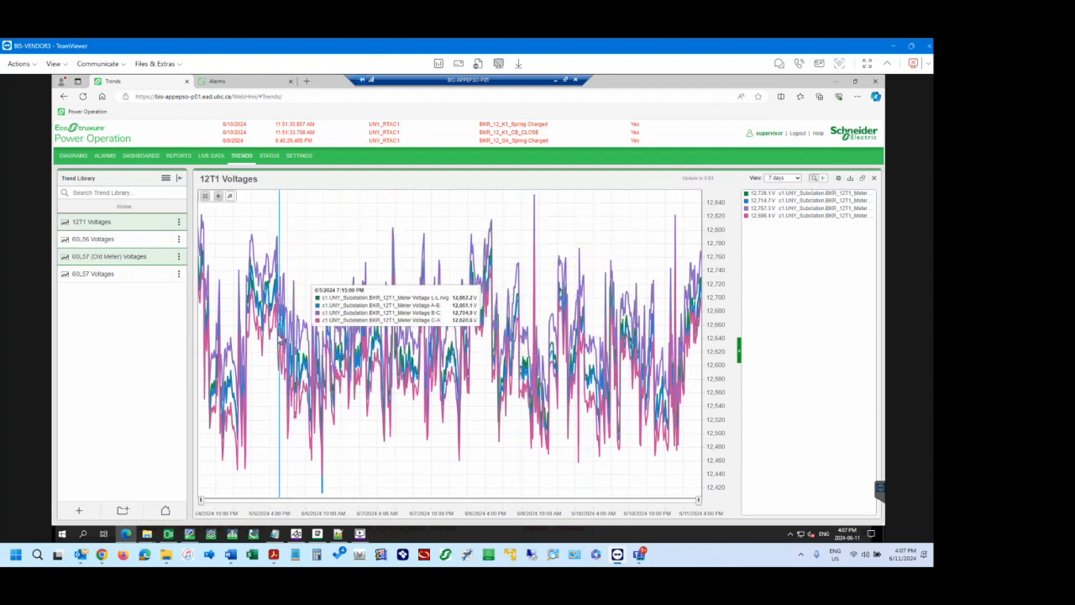
{"action": "left_click_drag", "start_coordinate": [278, 337], "coordinate": [338, 340]}
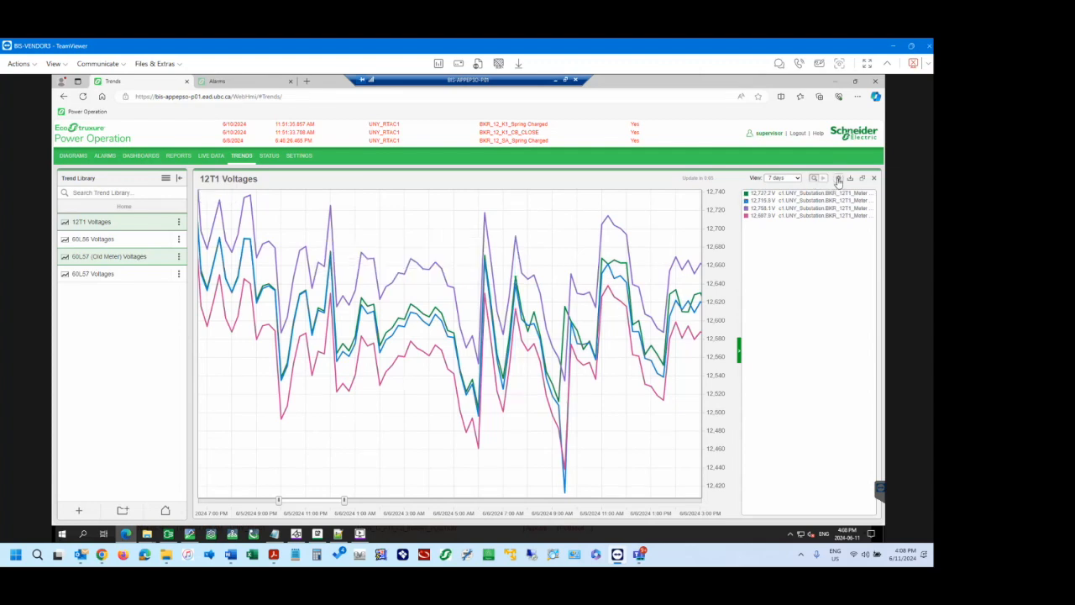
Review the 12T1 Voltages trend setup without saving, and look through the longer time ranges available for its view.
{"action": "left_click", "coordinate": [838, 178]}
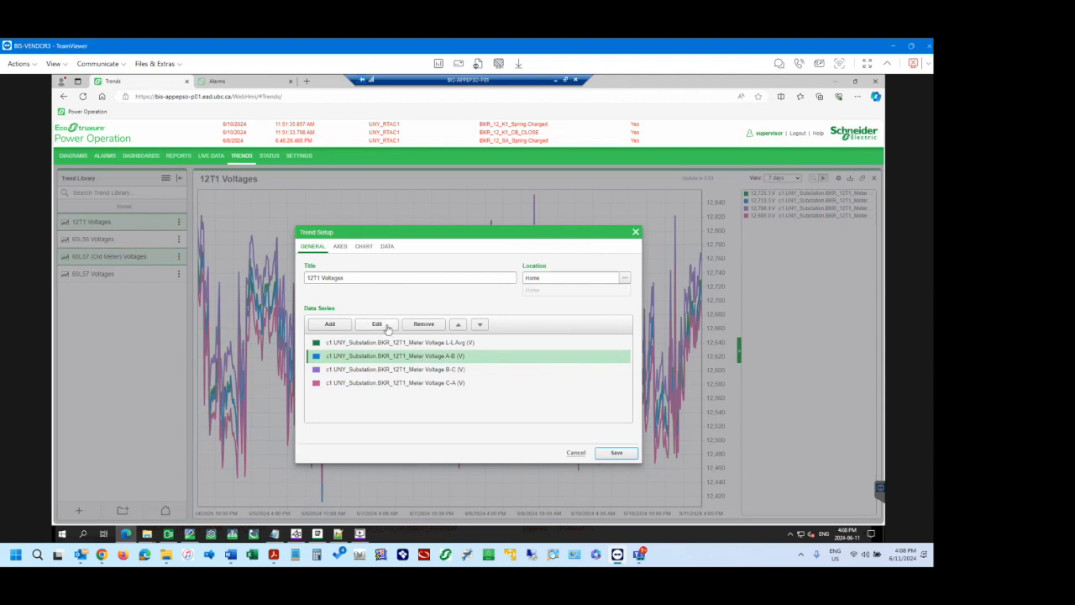
{"action": "left_click", "coordinate": [576, 454]}
{"action": "left_click", "coordinate": [797, 181]}
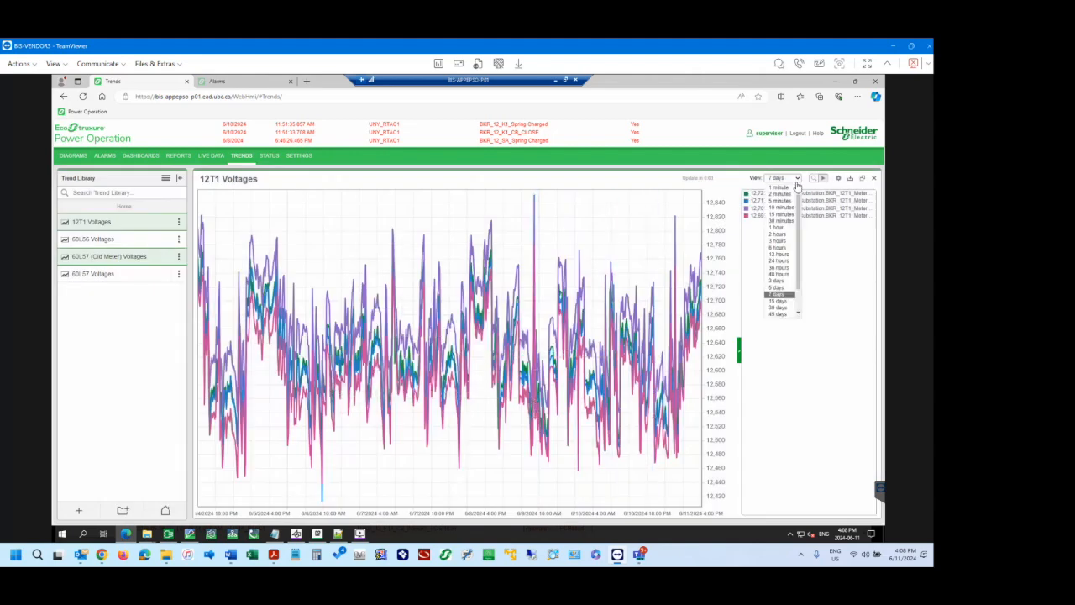
{"action": "scroll", "coordinate": [782, 294], "scroll_direction": "down", "scroll_amount": 2}
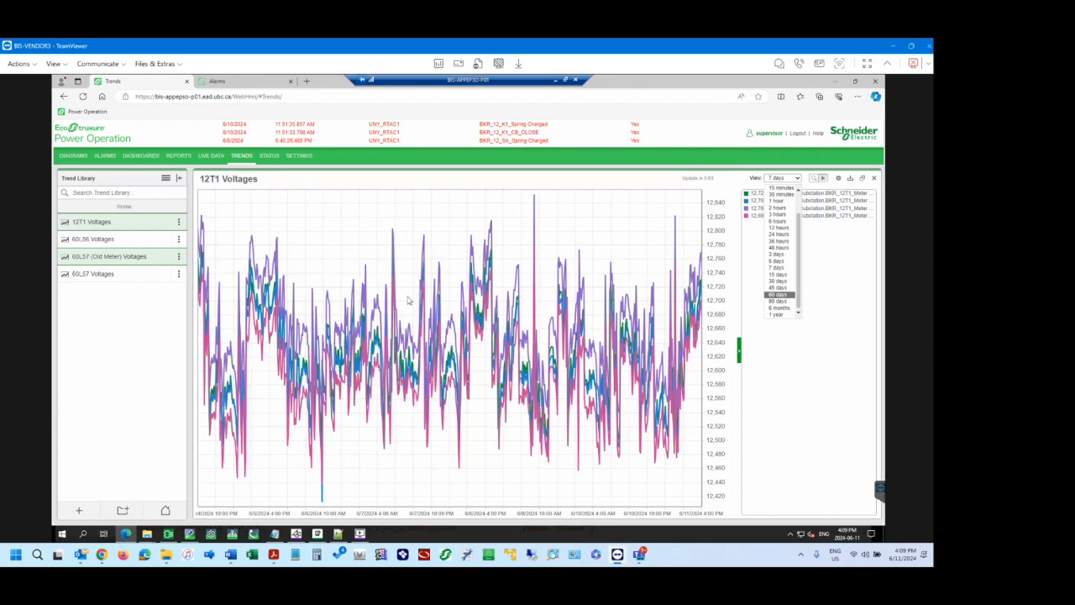
Restore the two-trend layout and look at the options offered for the 60L57 Voltages trend in the library without choosing one.
{"action": "left_click", "coordinate": [125, 307]}
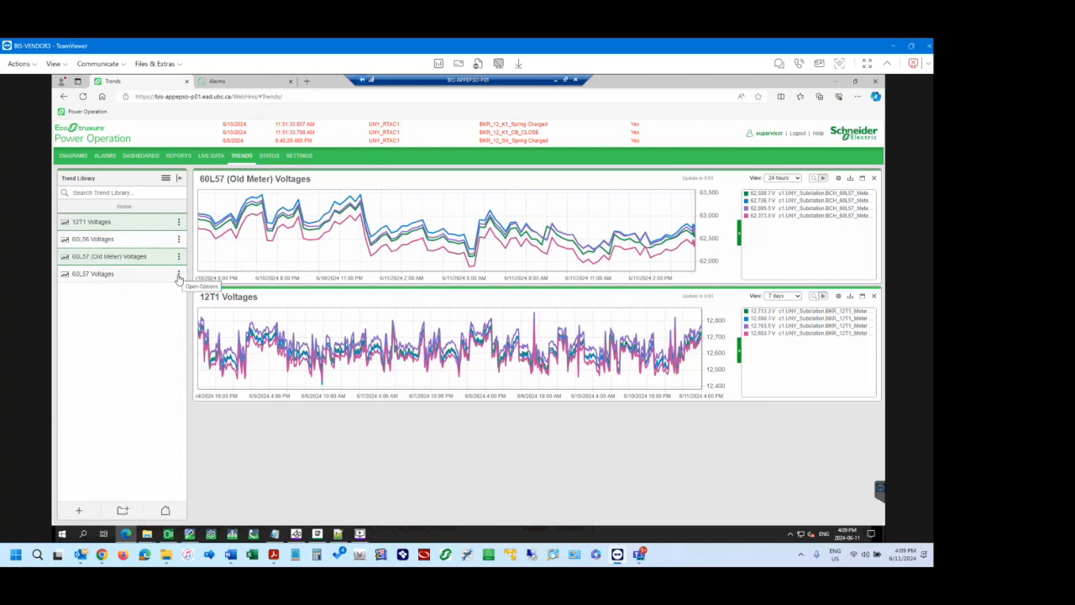
{"action": "left_click", "coordinate": [178, 277]}
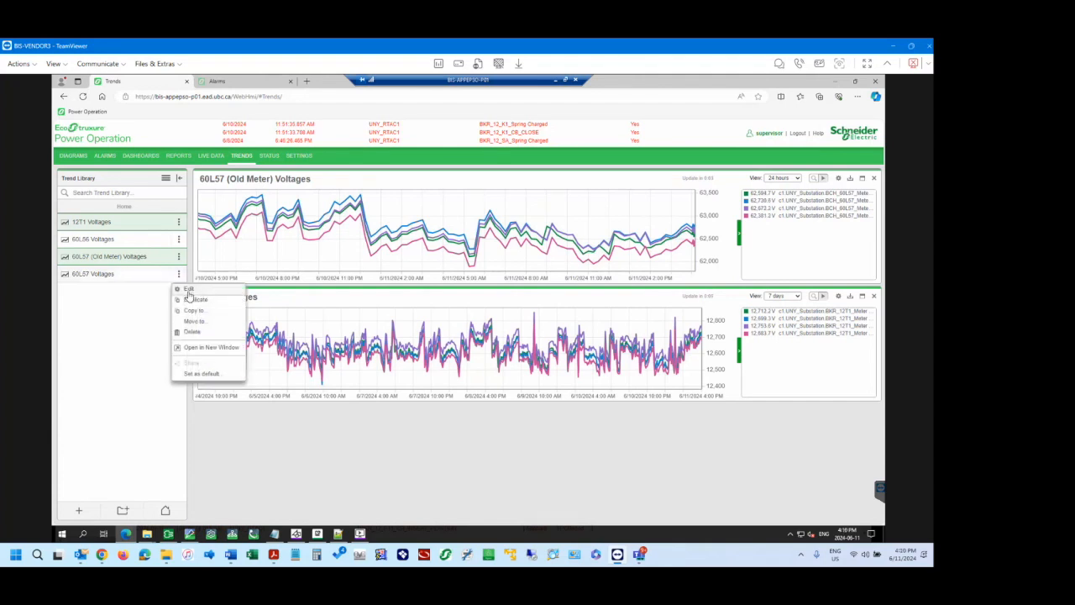
{"action": "left_click", "coordinate": [147, 319]}
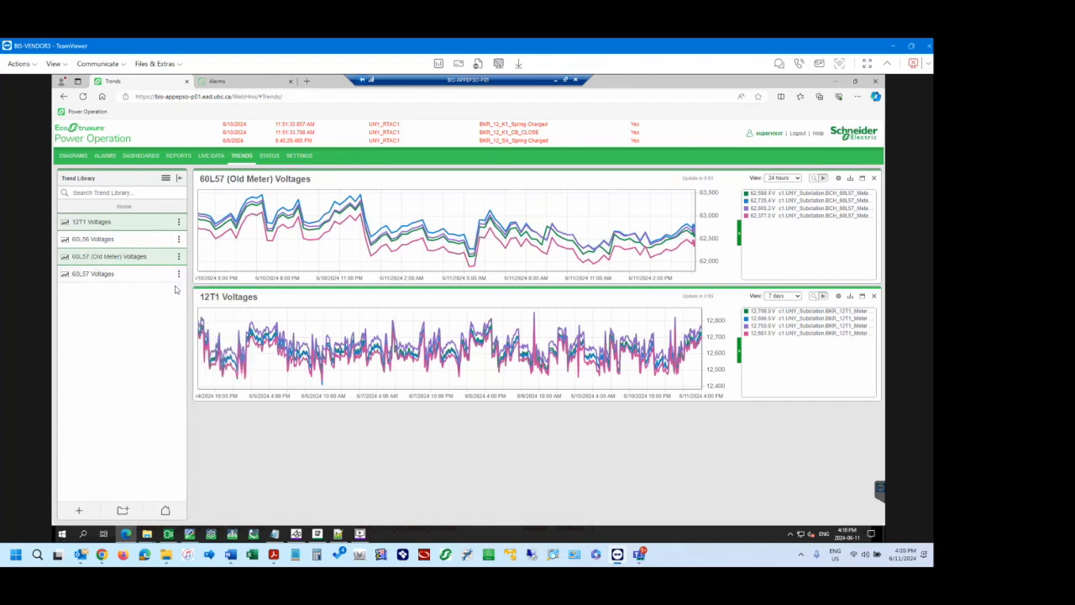
Download the 12T1 Voltages trend data as CSV for the 7-day view and again with the view set to 6 months.
{"action": "left_click", "coordinate": [851, 296]}
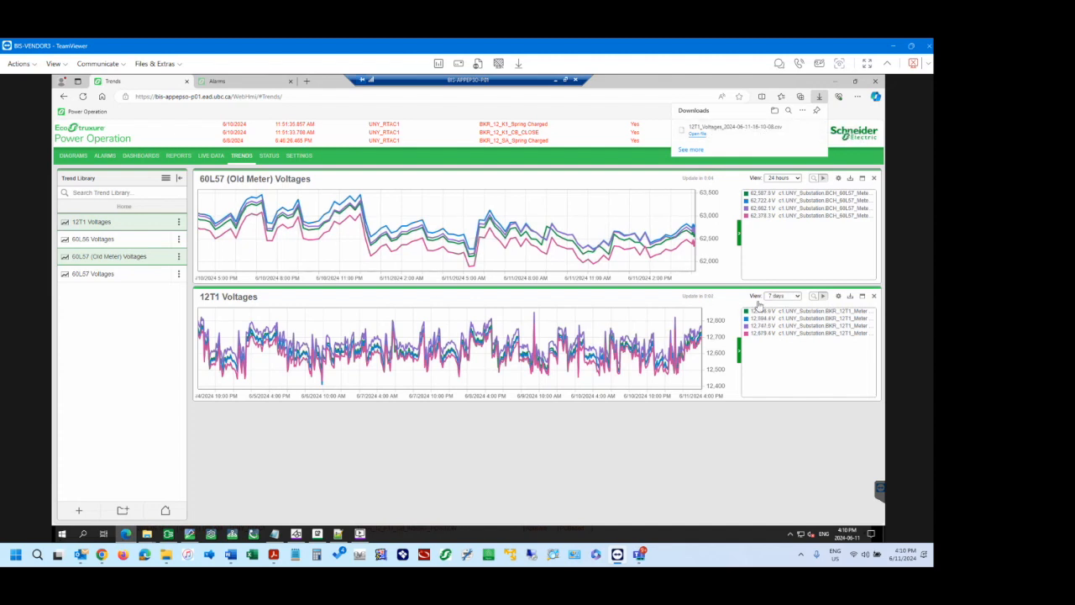
{"action": "left_click", "coordinate": [796, 297]}
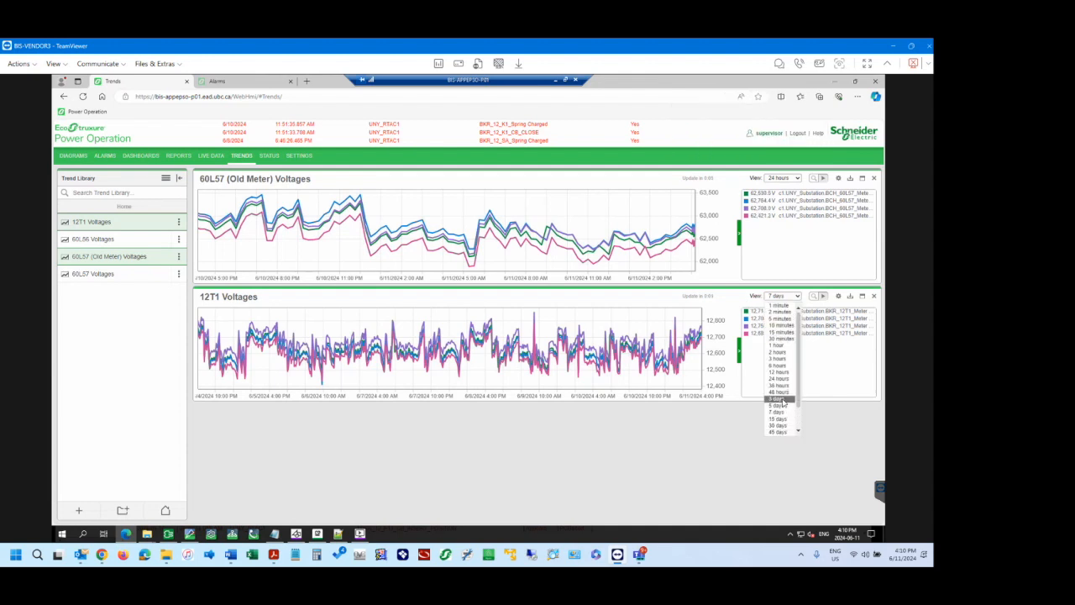
{"action": "scroll", "coordinate": [785, 411], "scroll_direction": "down", "scroll_amount": 2}
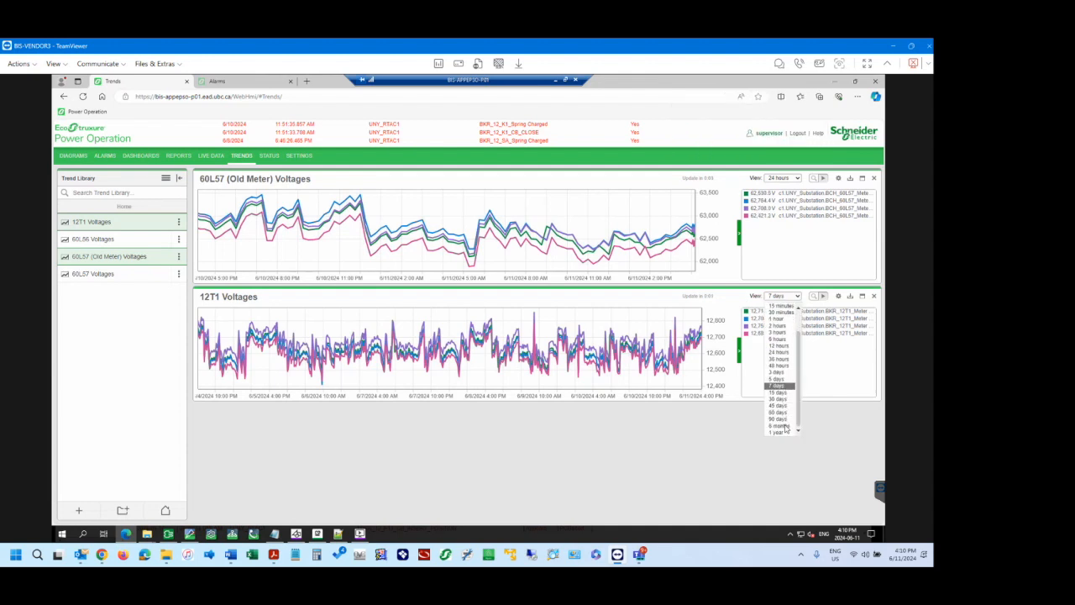
{"action": "left_click", "coordinate": [782, 426]}
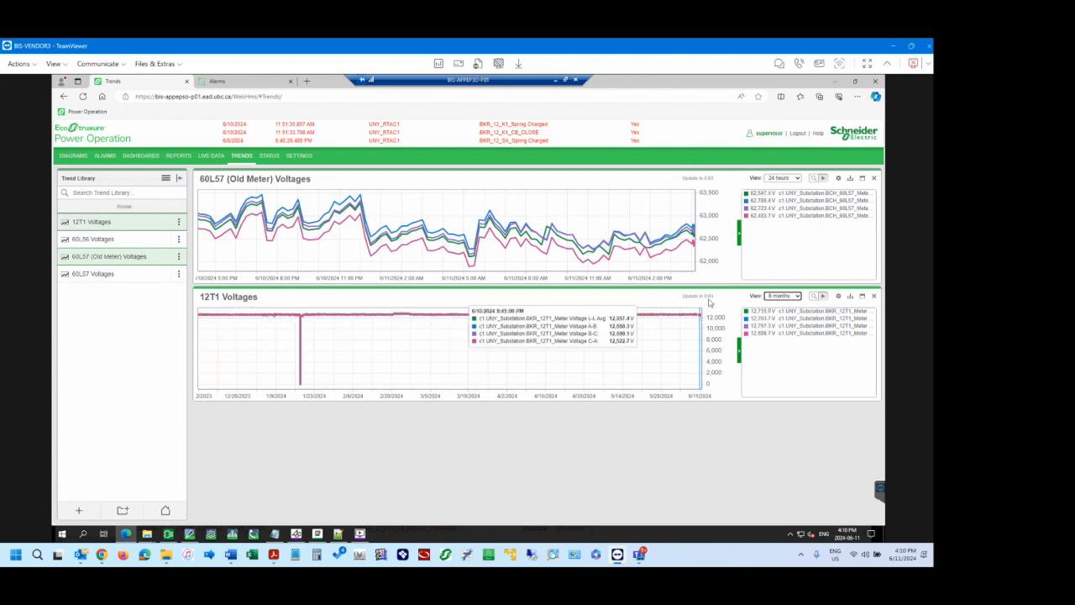
{"action": "left_click", "coordinate": [850, 297]}
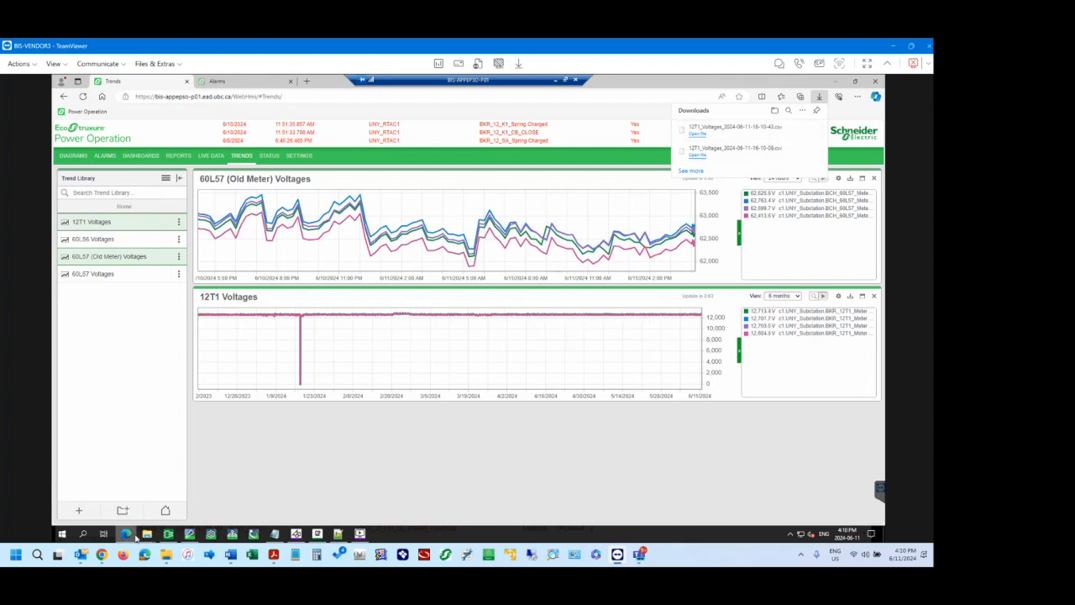
Switch to File Explorer, show the Downloads folder and widen its Name column.
{"action": "mouse_move", "coordinate": [147, 535]}
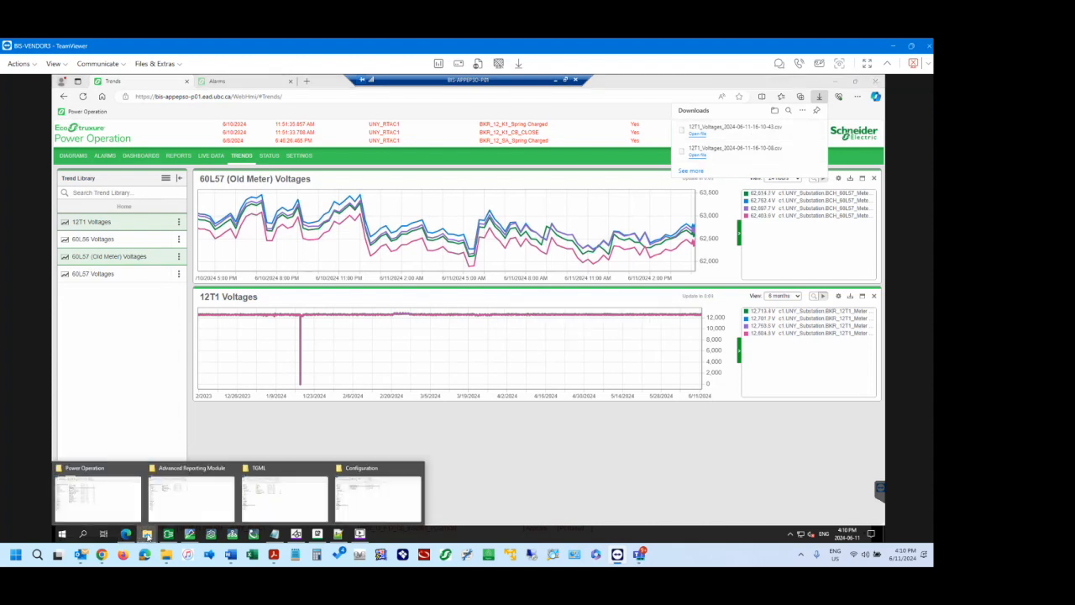
{"action": "left_click", "coordinate": [111, 499]}
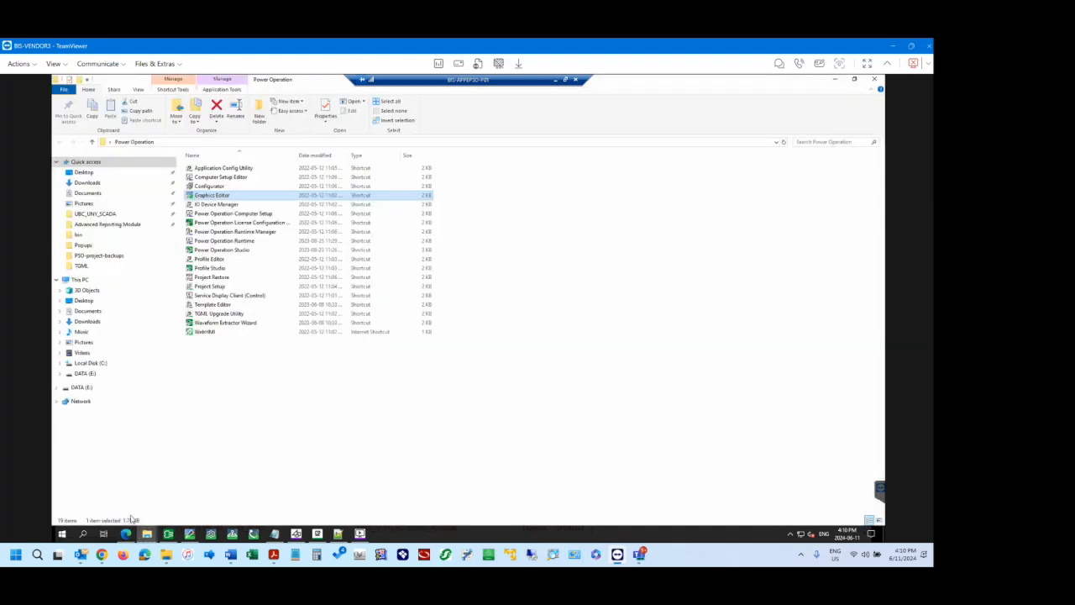
{"action": "mouse_move", "coordinate": [147, 535]}
{"action": "left_click", "coordinate": [168, 496]}
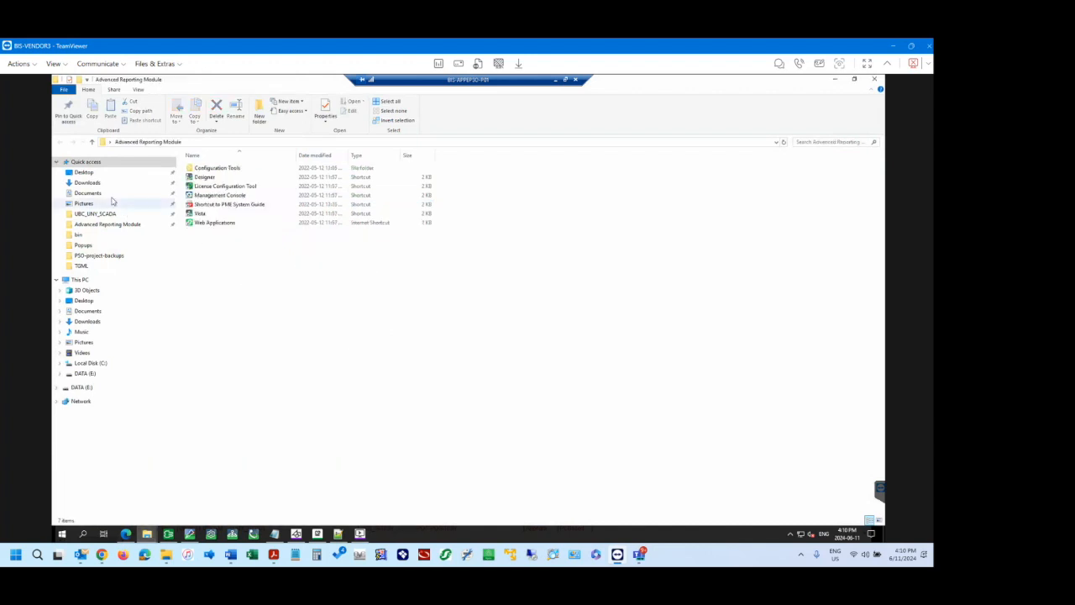
{"action": "left_click", "coordinate": [87, 181]}
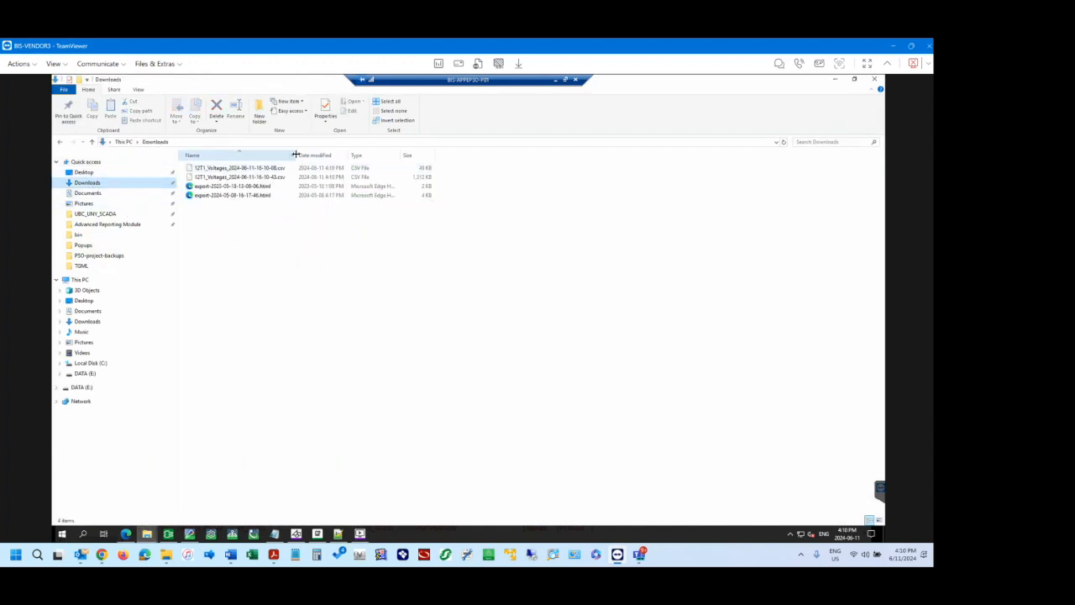
{"action": "left_click_drag", "start_coordinate": [296, 155], "coordinate": [332, 155]}
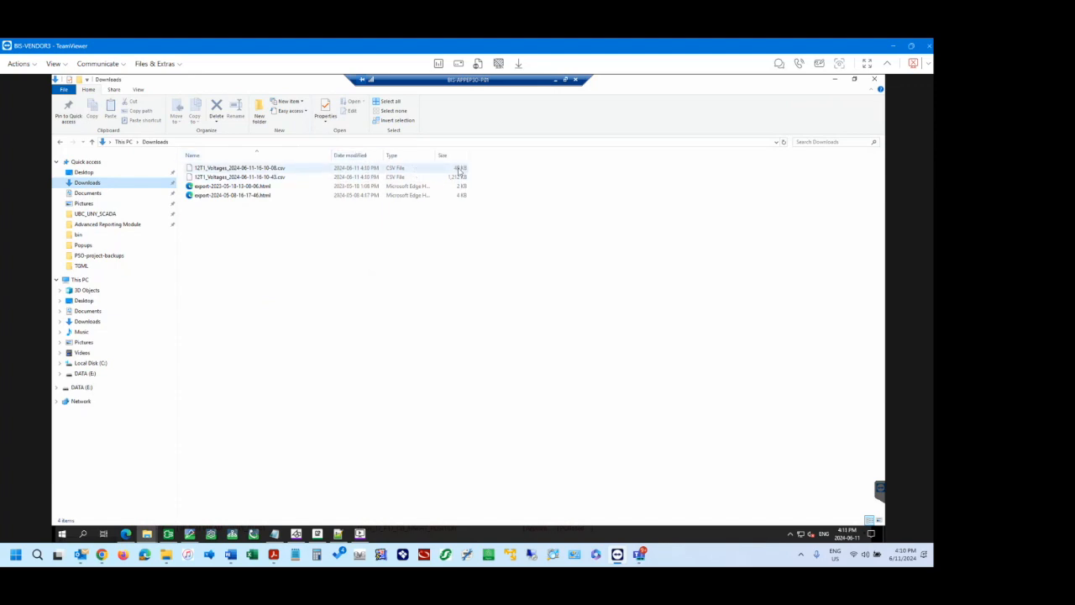
{"action": "left_click", "coordinate": [279, 177]}
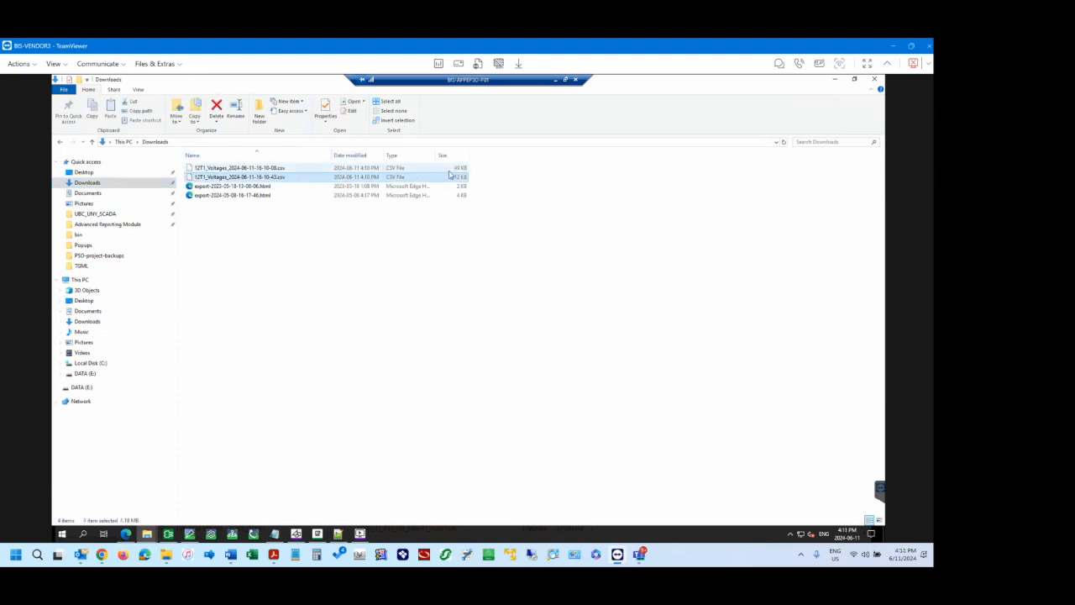
{"action": "right_click", "coordinate": [253, 178]}
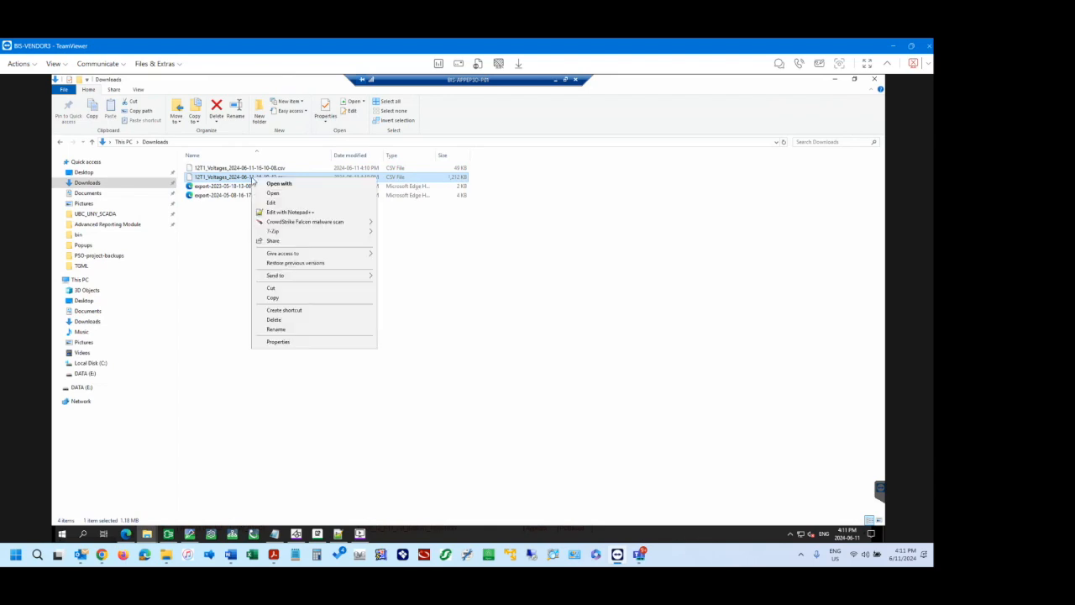
{"action": "left_click", "coordinate": [298, 213]}
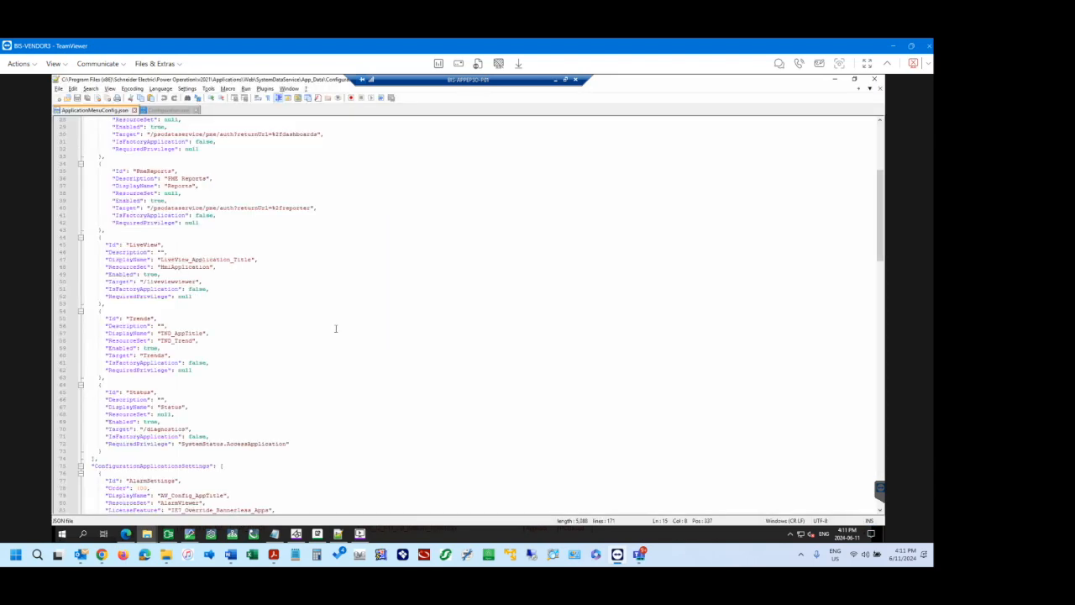
{"action": "left_click", "coordinate": [214, 237]}
{"action": "scroll", "coordinate": [229, 282], "scroll_direction": "down", "scroll_amount": 20}
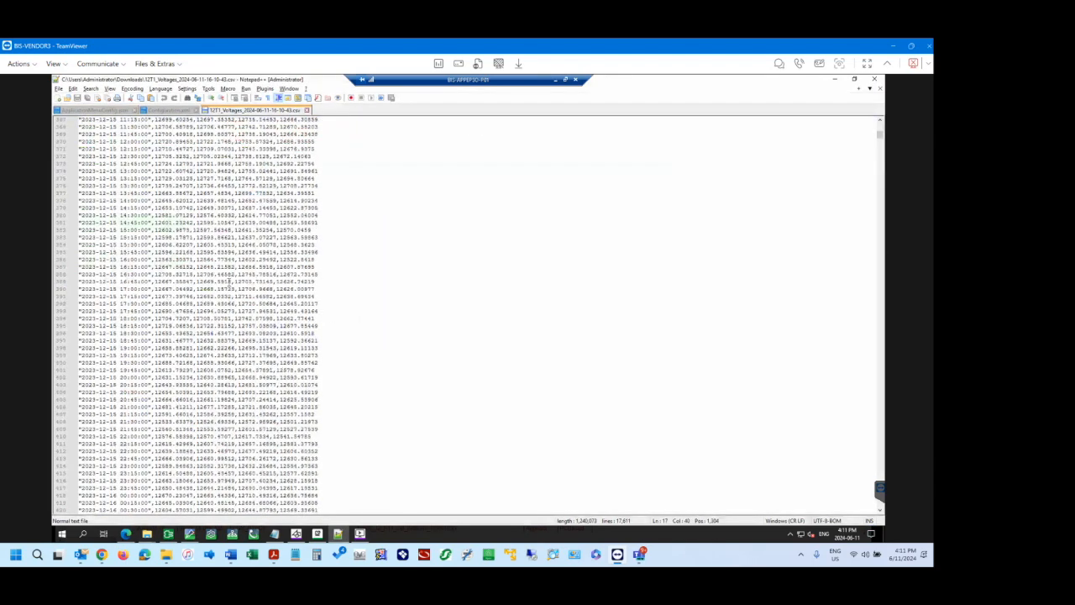
{"action": "scroll", "coordinate": [230, 282], "scroll_direction": "down", "scroll_amount": 20}
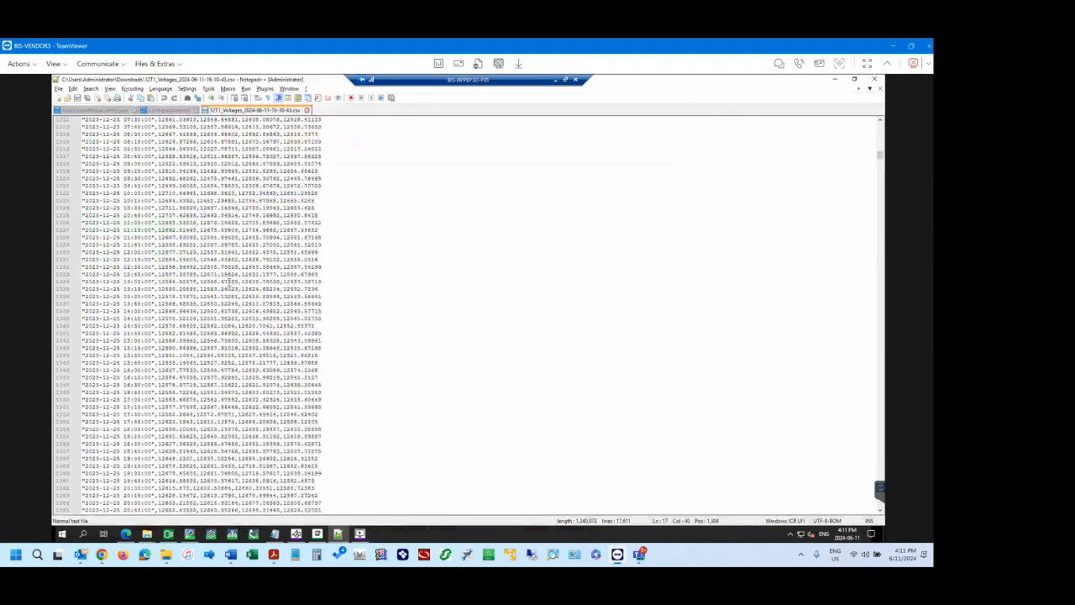
{"action": "scroll", "coordinate": [229, 282], "scroll_direction": "down", "scroll_amount": 20}
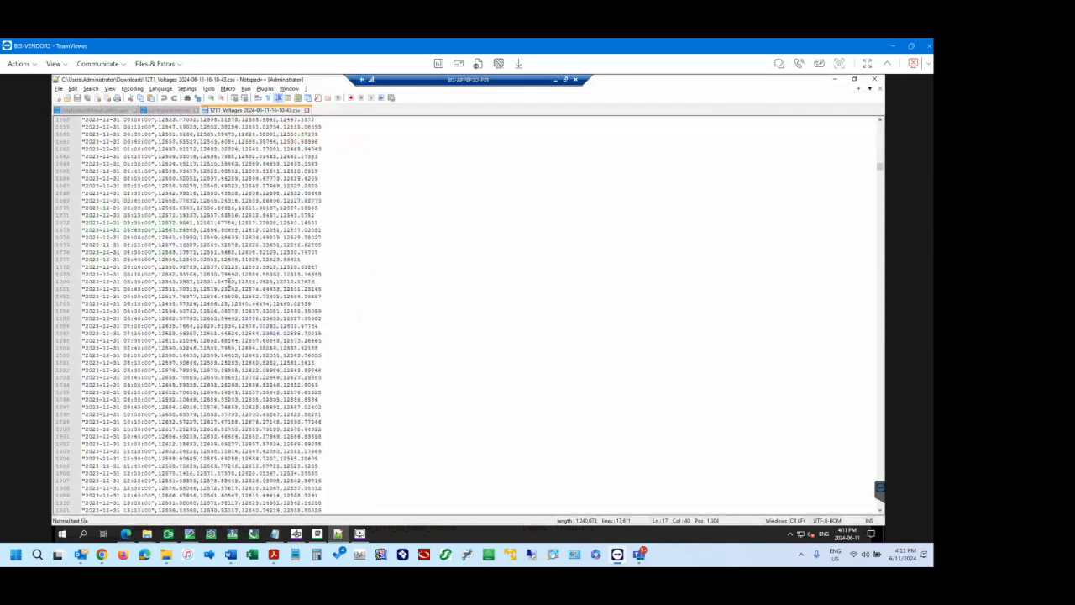
{"action": "scroll", "coordinate": [230, 282], "scroll_direction": "down", "scroll_amount": 20}
{"action": "scroll", "coordinate": [229, 283], "scroll_direction": "down", "scroll_amount": 1}
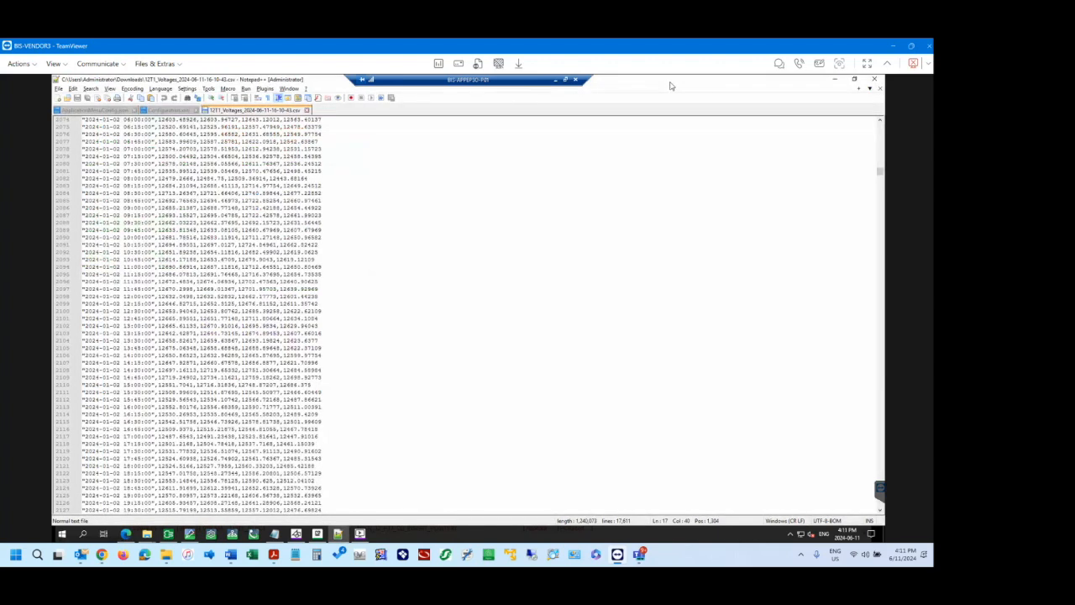
{"action": "left_click", "coordinate": [875, 80]}
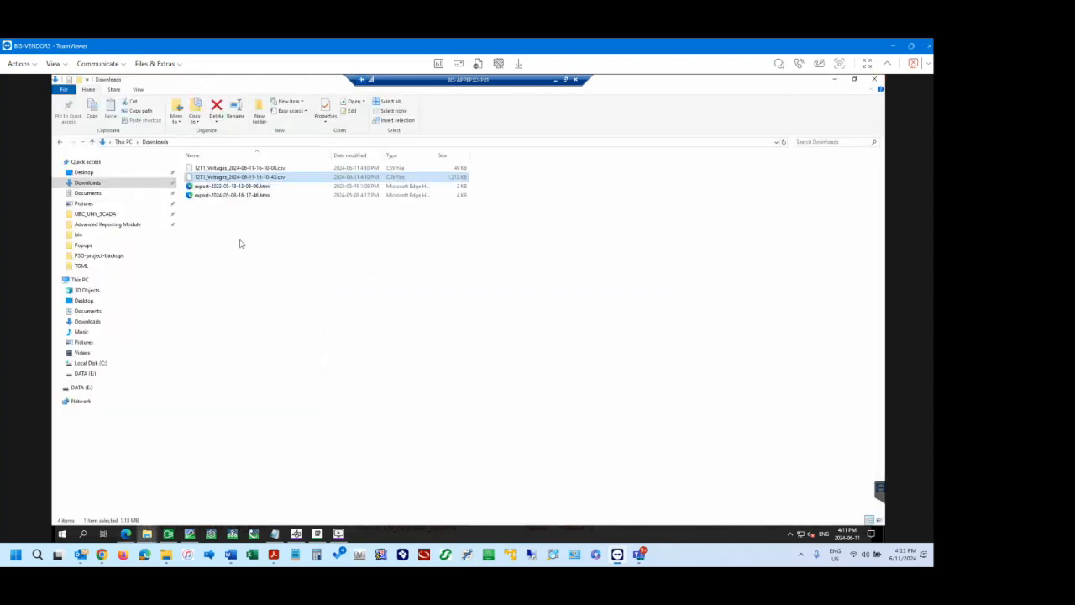
Return the folder window to Advanced Reporting Module and switch back to the Trends page in Edge.
{"action": "left_click", "coordinate": [247, 239]}
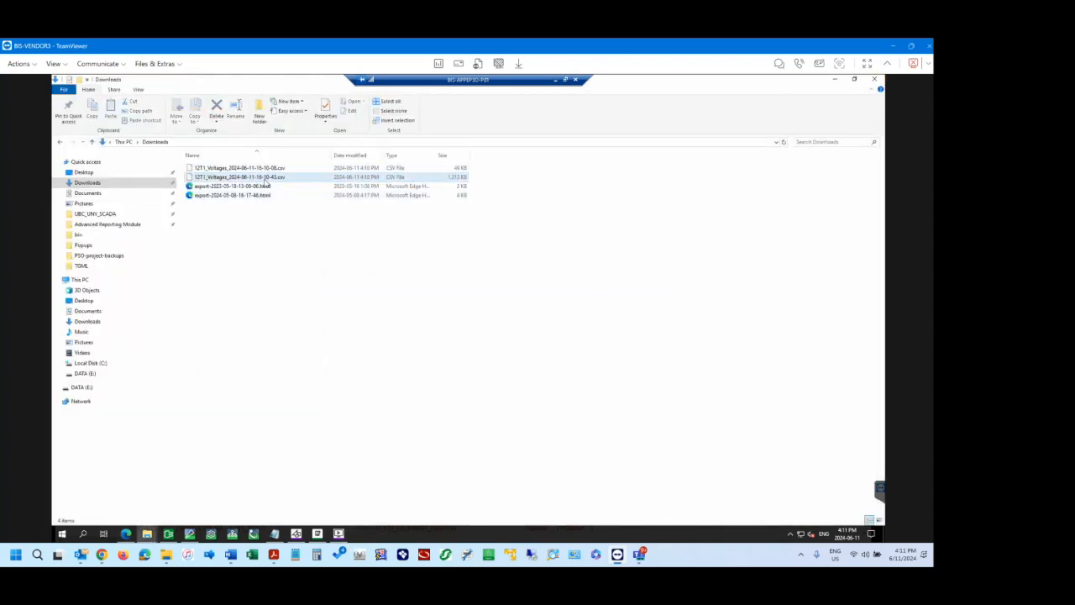
{"action": "left_click", "coordinate": [274, 180]}
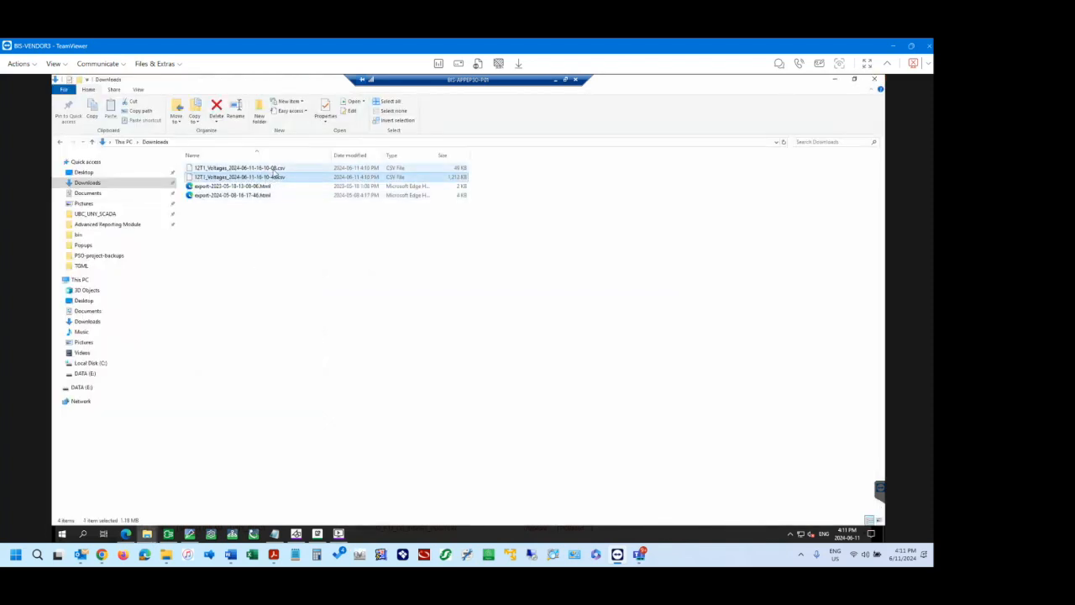
{"action": "left_click", "coordinate": [280, 231]}
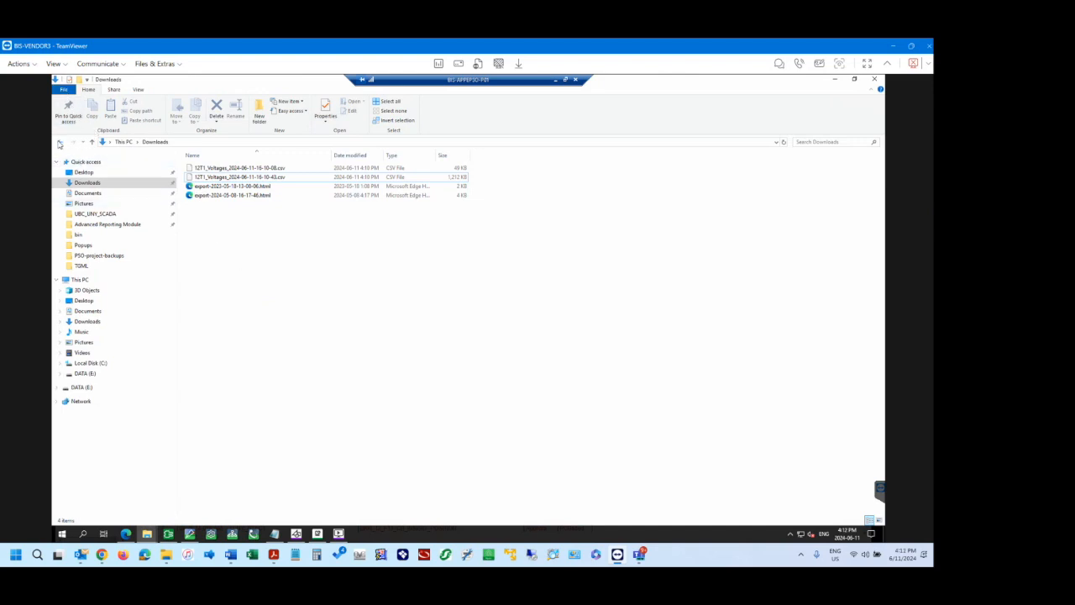
{"action": "left_click", "coordinate": [58, 144]}
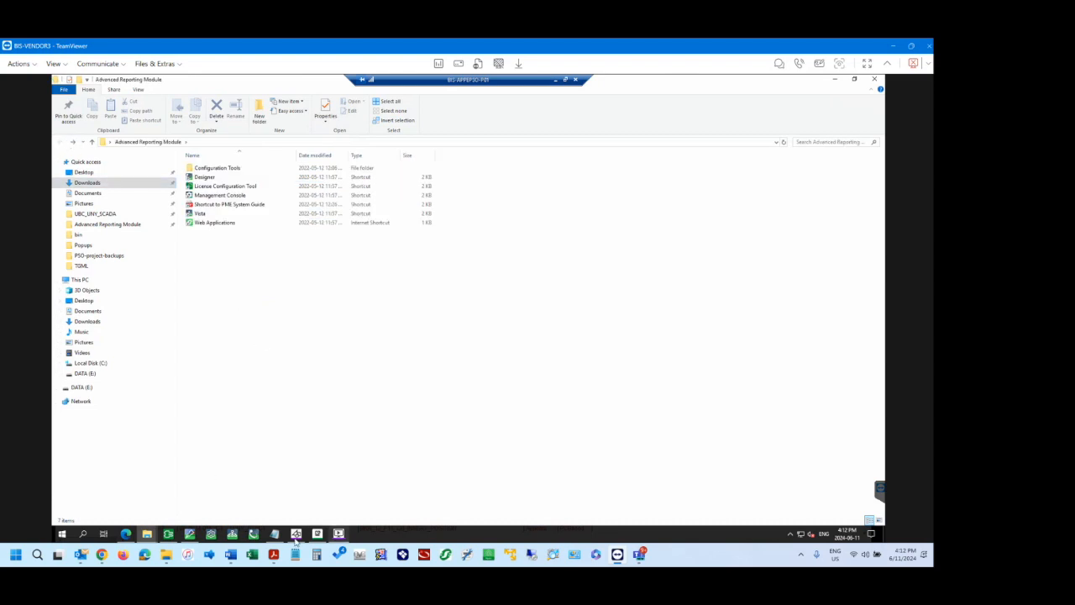
{"action": "mouse_move", "coordinate": [126, 534]}
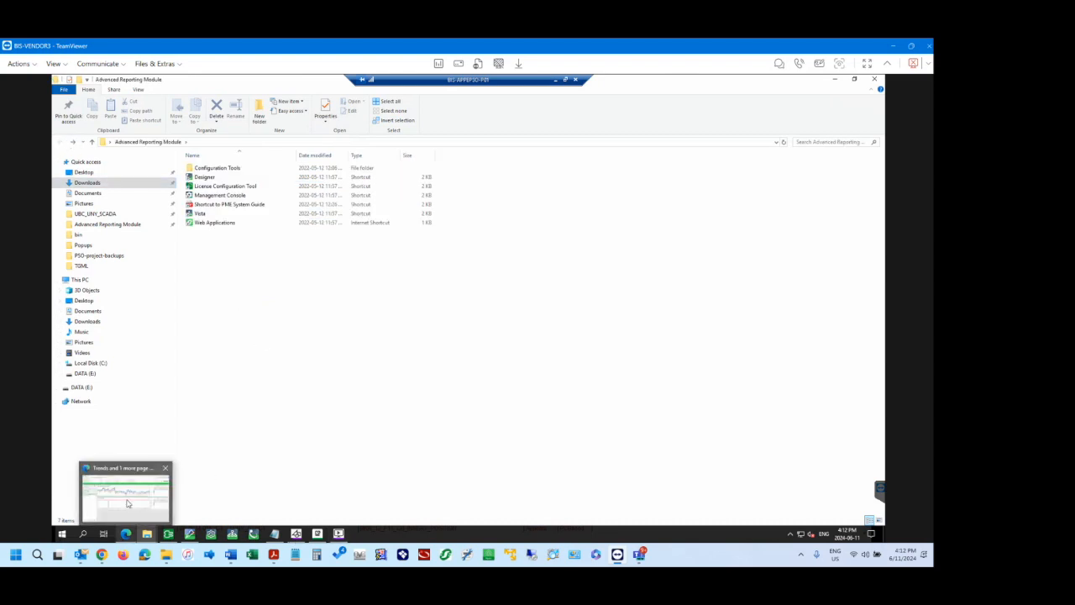
{"action": "left_click", "coordinate": [128, 504]}
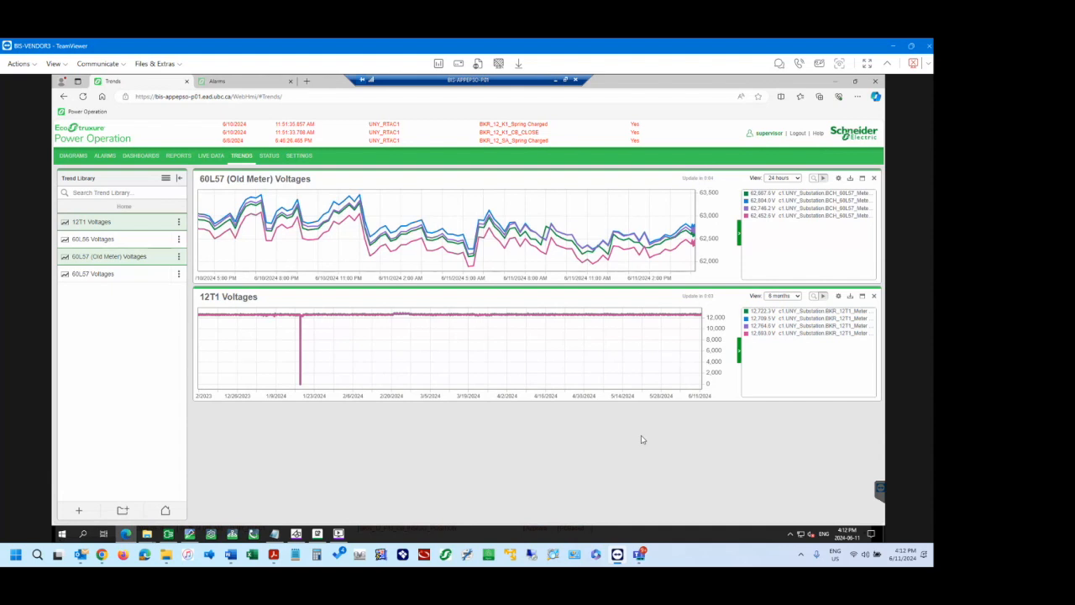
Change the 12T1 Voltages view to 7 days and finally to 24 hours, leaving the other time ranges unselected.
{"action": "left_click", "coordinate": [797, 296]}
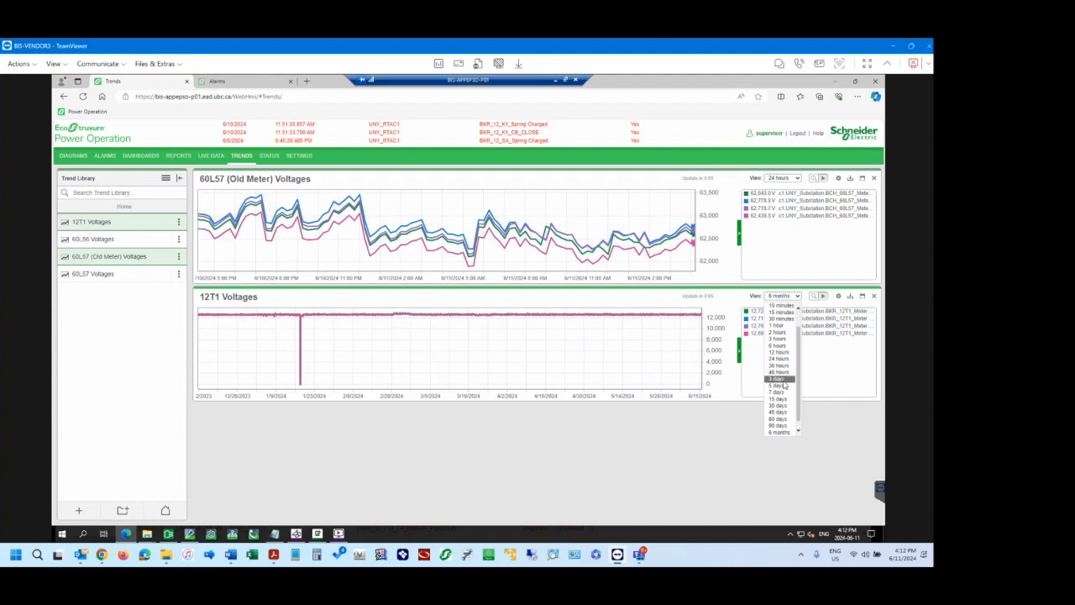
{"action": "left_click", "coordinate": [781, 392]}
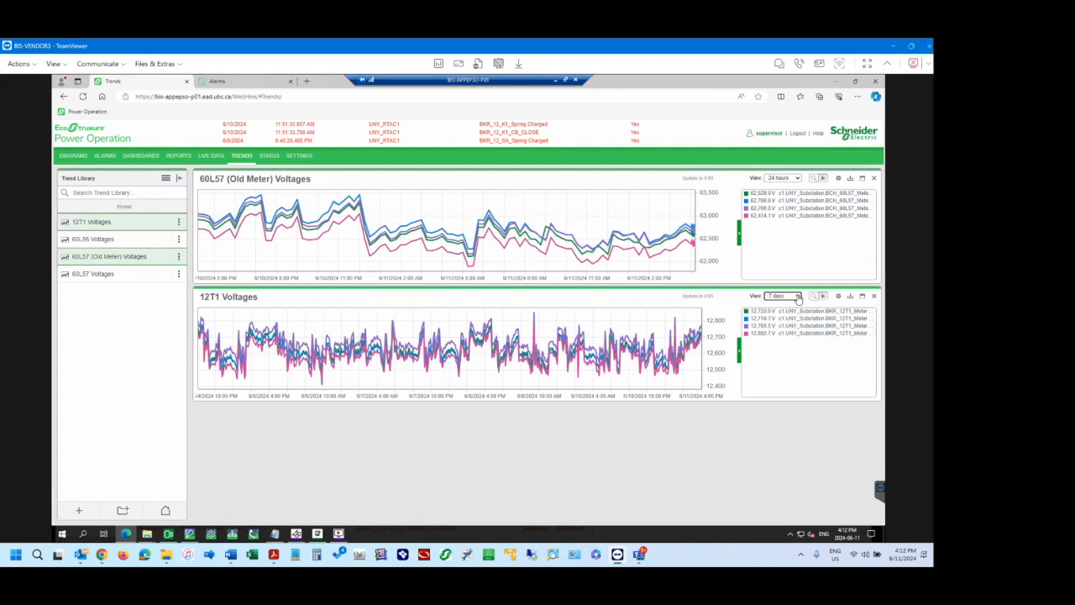
{"action": "left_click", "coordinate": [797, 299]}
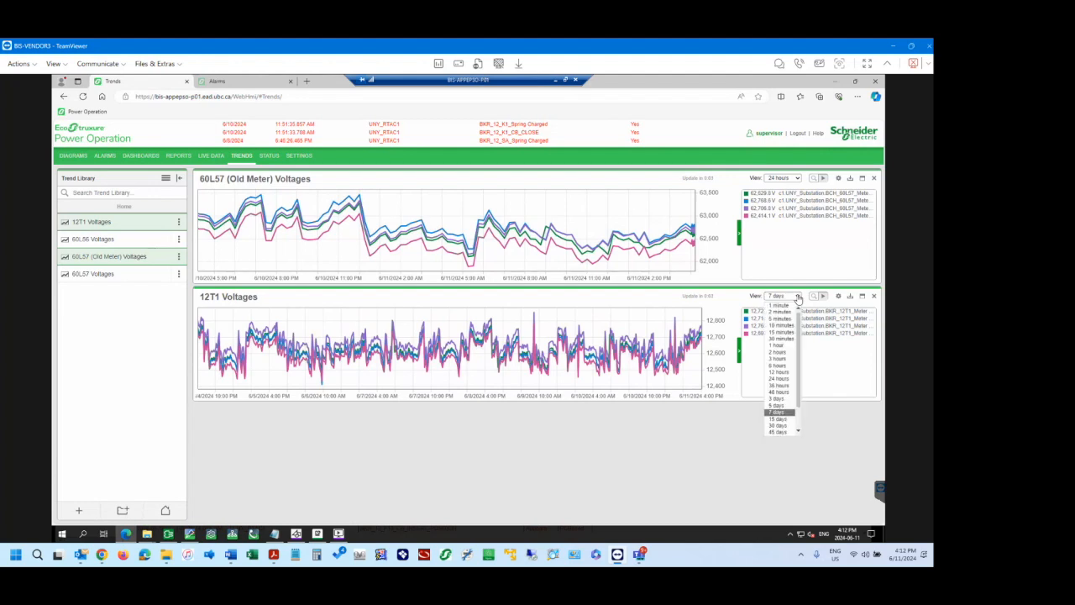
{"action": "left_click", "coordinate": [783, 382]}
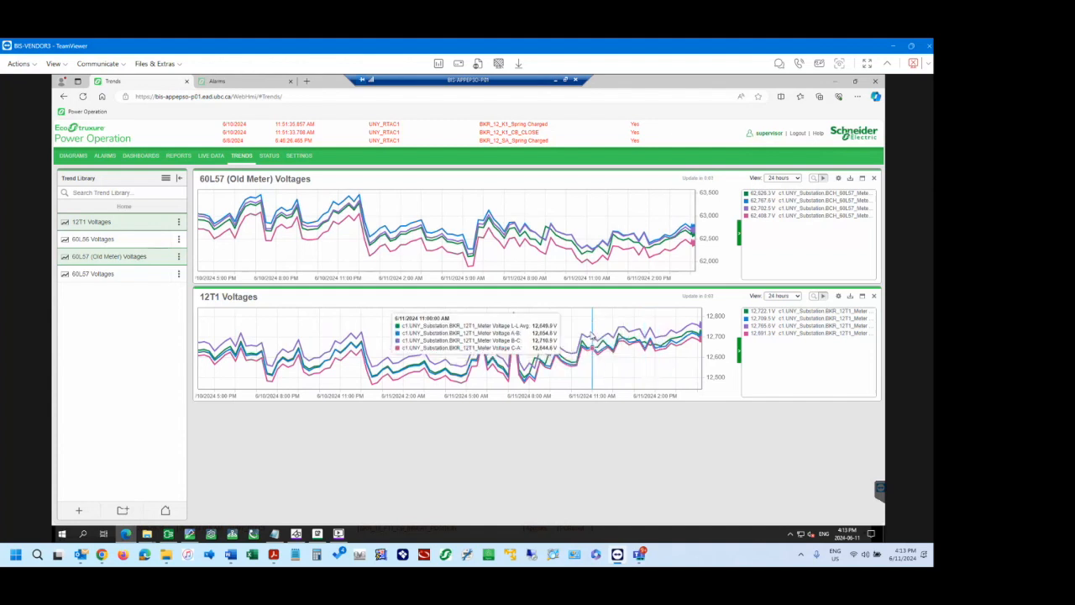
{"action": "left_click", "coordinate": [782, 295]}
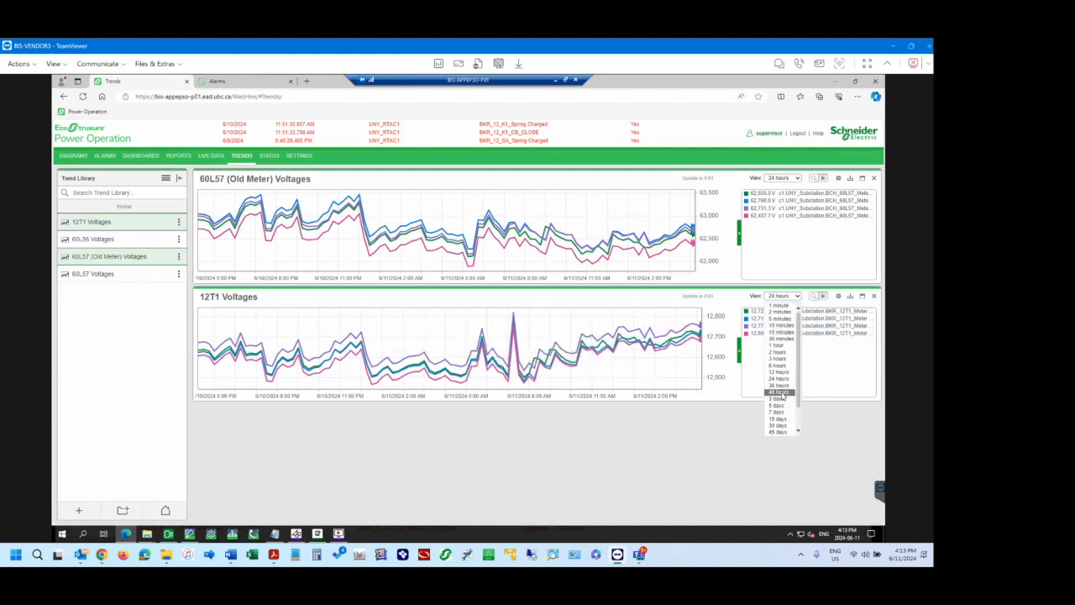
{"action": "left_click", "coordinate": [545, 472]}
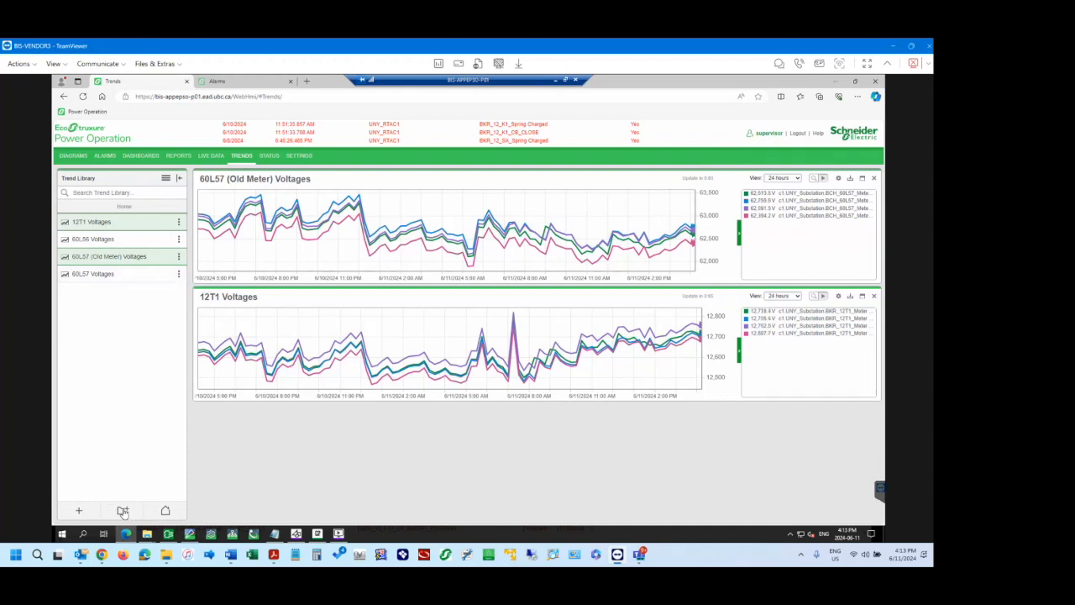
Open the form for adding a new trend to the library, look at its settings and cancel it.
{"action": "left_click", "coordinate": [75, 511]}
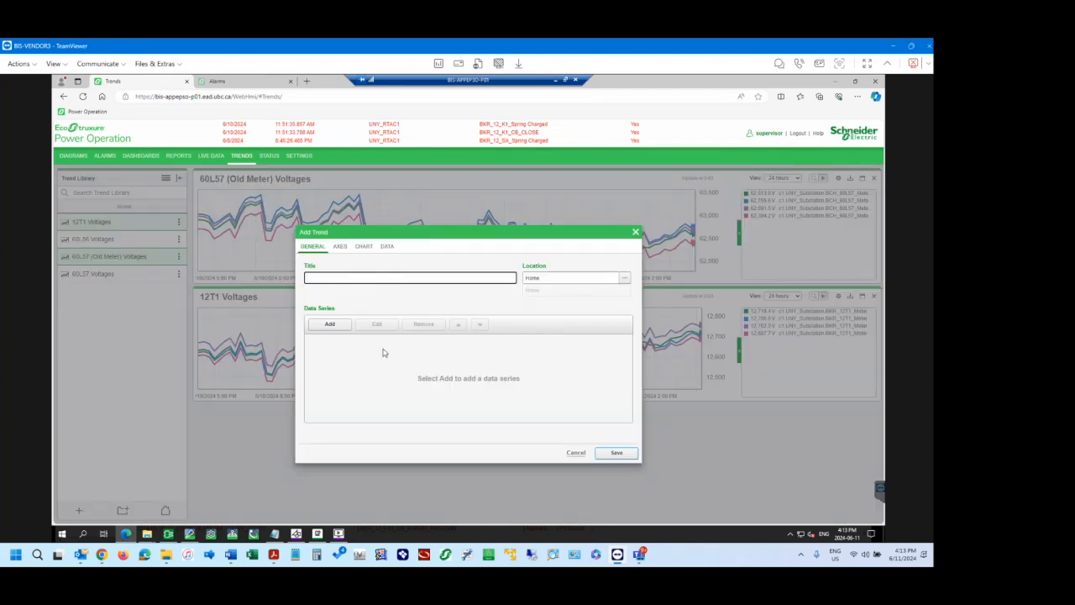
{"action": "left_click", "coordinate": [577, 454]}
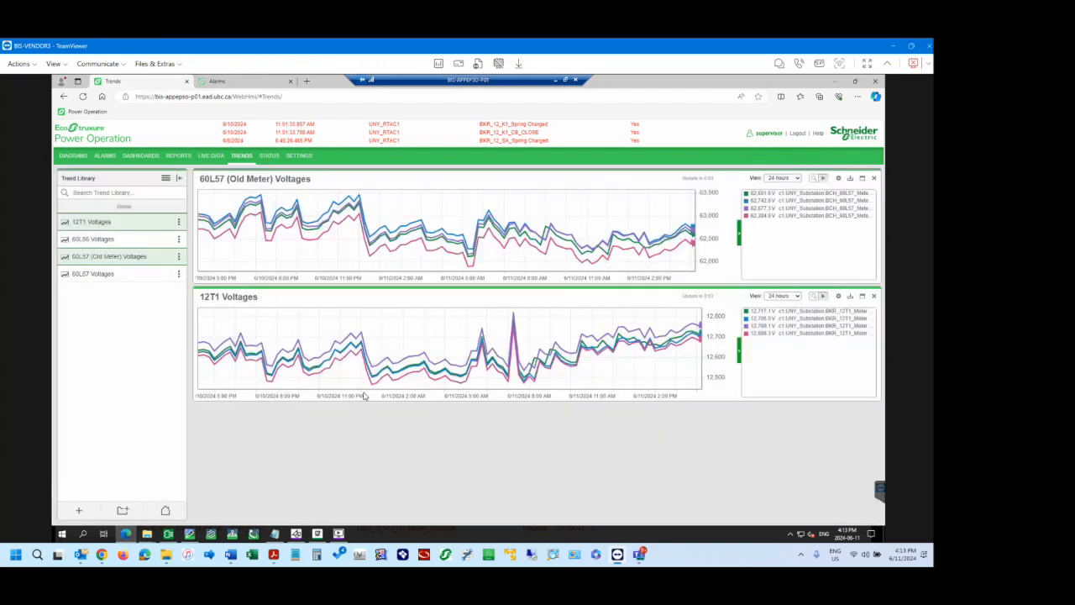
Create a new folder named Test Folder in the Home location of the Trend Library and save it.
{"action": "left_click", "coordinate": [122, 511]}
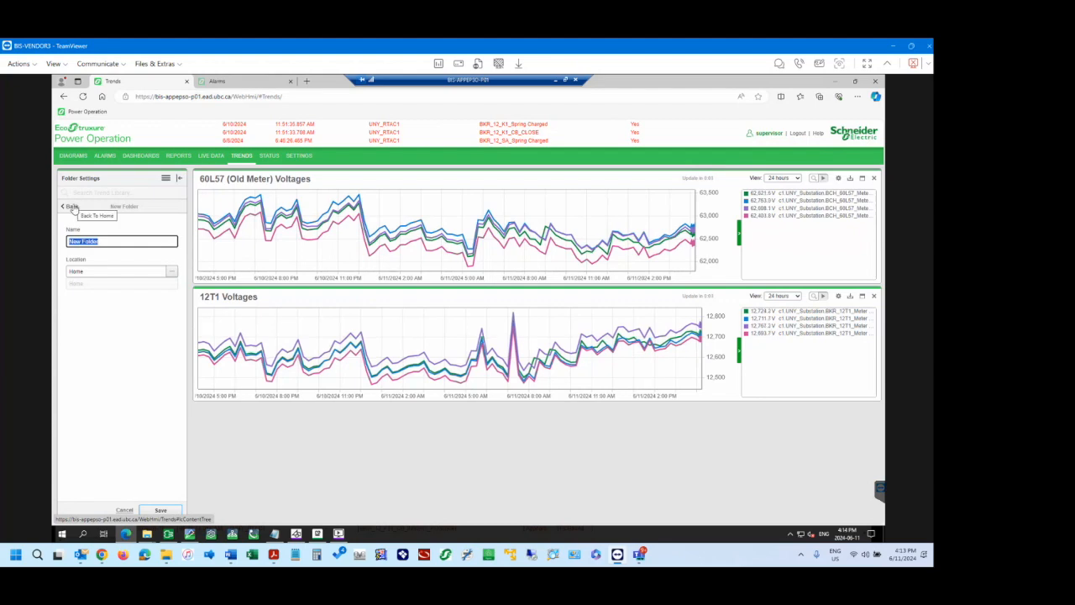
{"action": "left_click", "coordinate": [73, 208]}
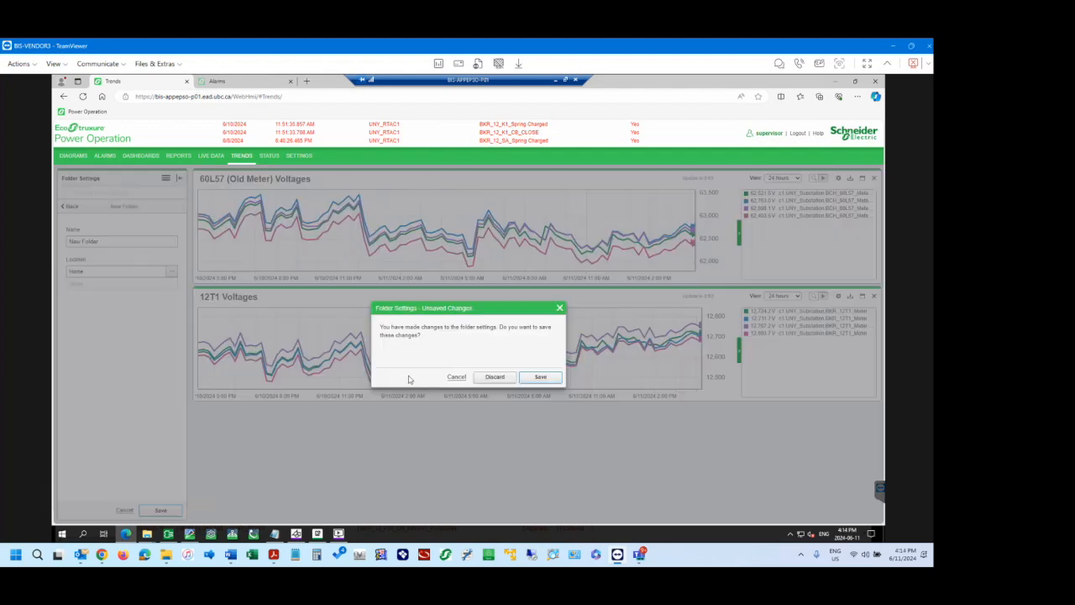
{"action": "left_click", "coordinate": [456, 378]}
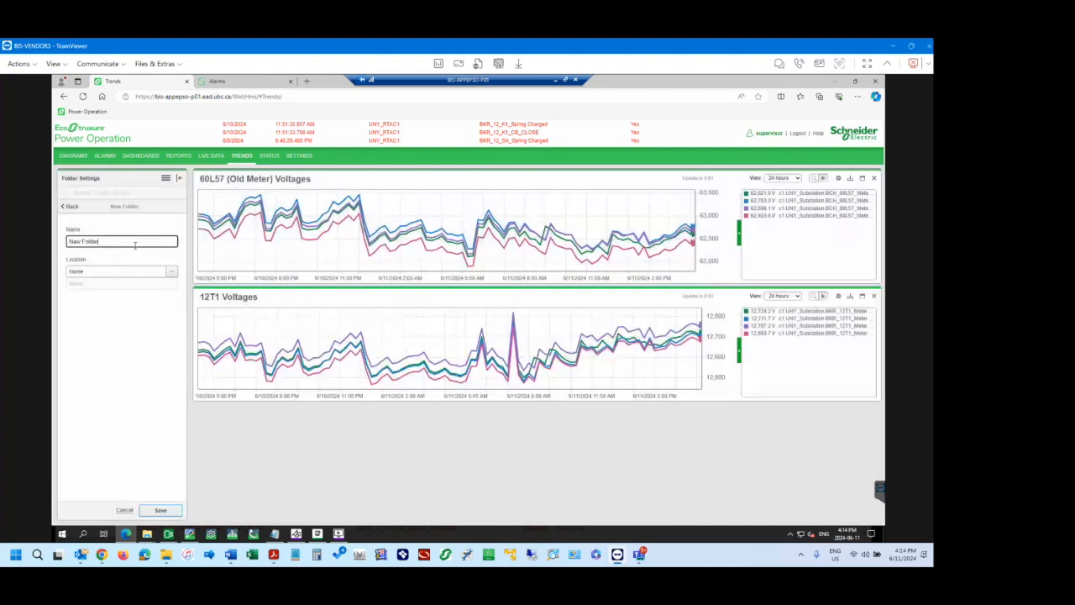
{"action": "triple_click", "coordinate": [134, 244]}
{"action": "type", "text": "Test Folder"}
{"action": "left_click", "coordinate": [160, 511]}
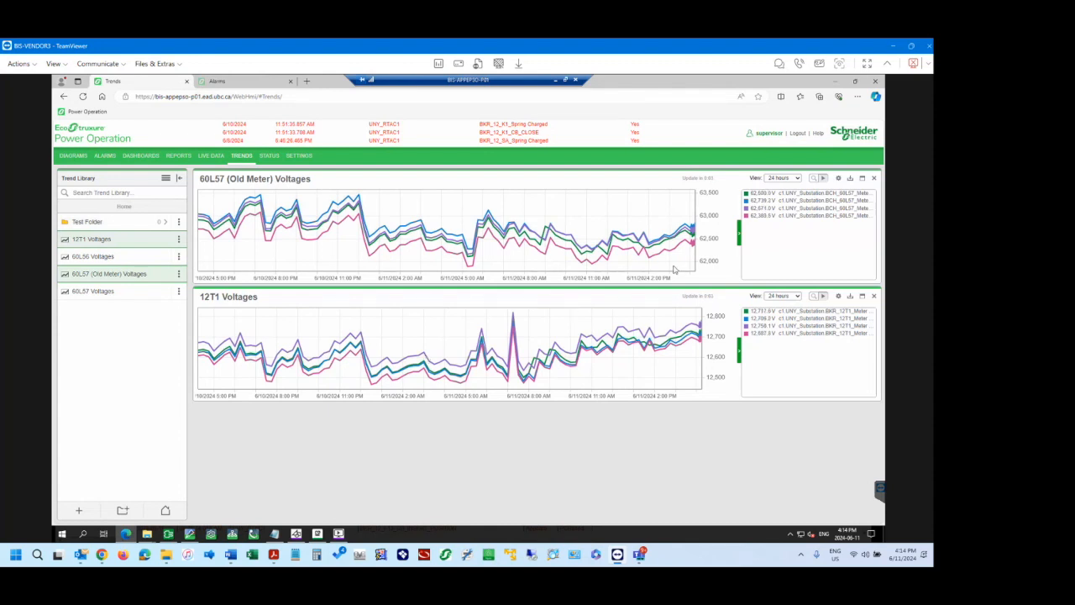
Open the setup of the 60L57 (Old Meter) Voltages trend, review its data update intervals and maximum data points, and cancel.
{"action": "mouse_move", "coordinate": [689, 235]}
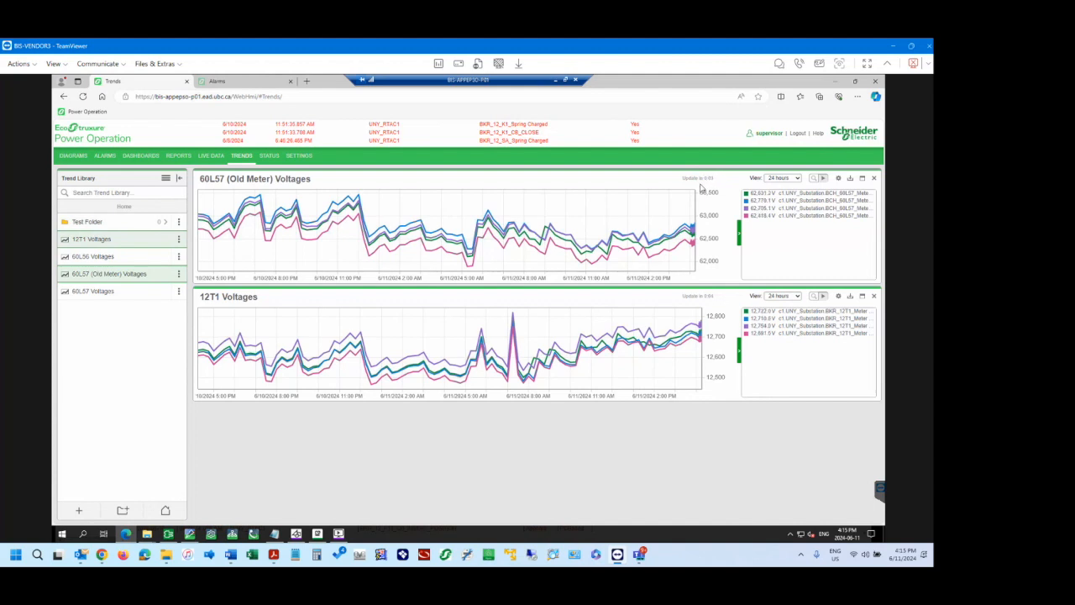
{"action": "left_click", "coordinate": [837, 179]}
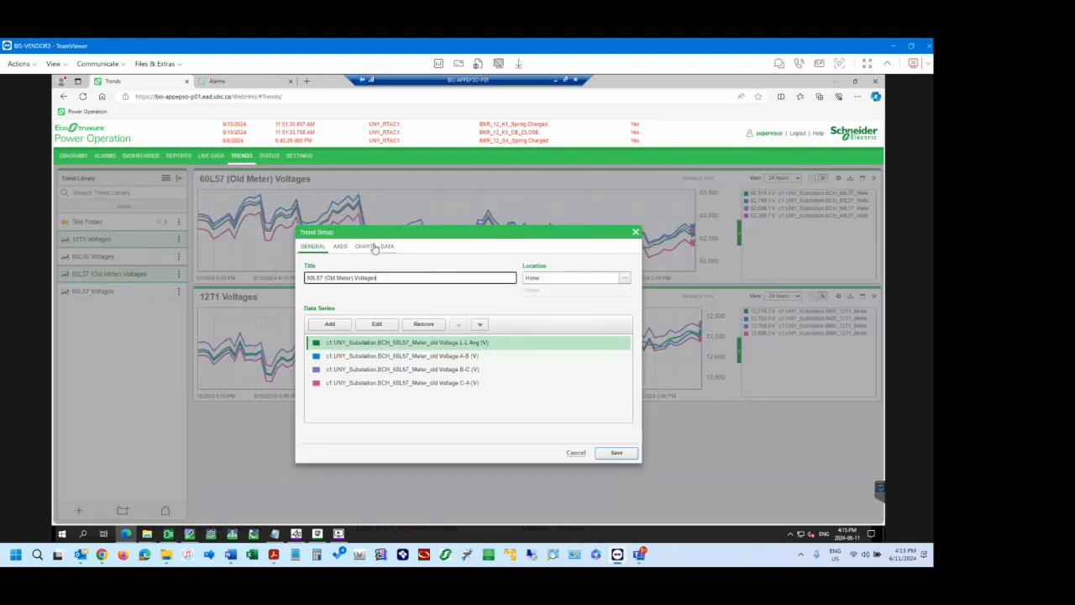
{"action": "left_click", "coordinate": [387, 247]}
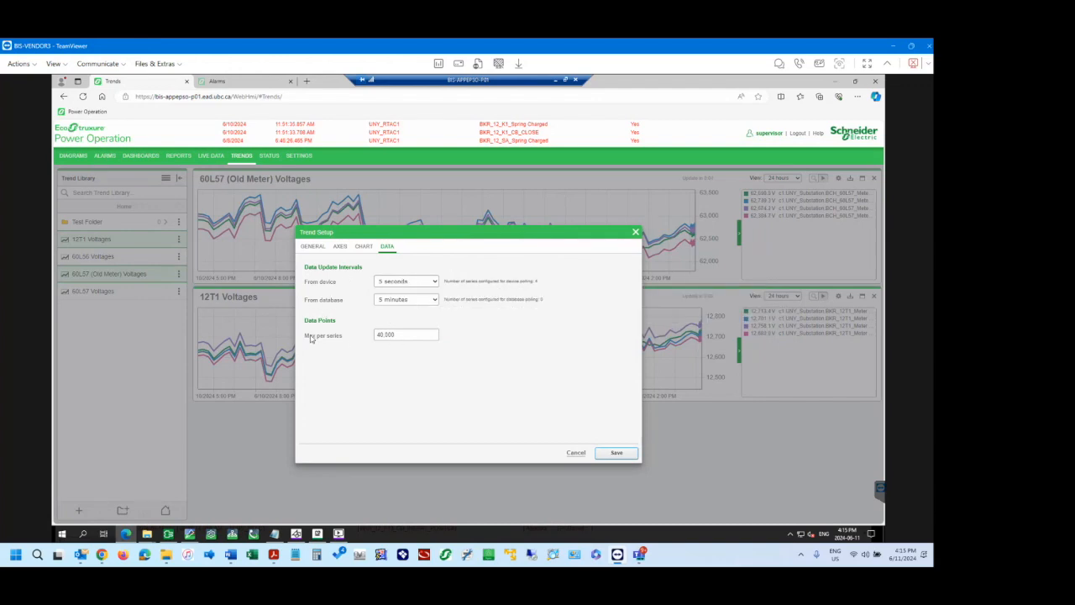
{"action": "mouse_move", "coordinate": [402, 334]}
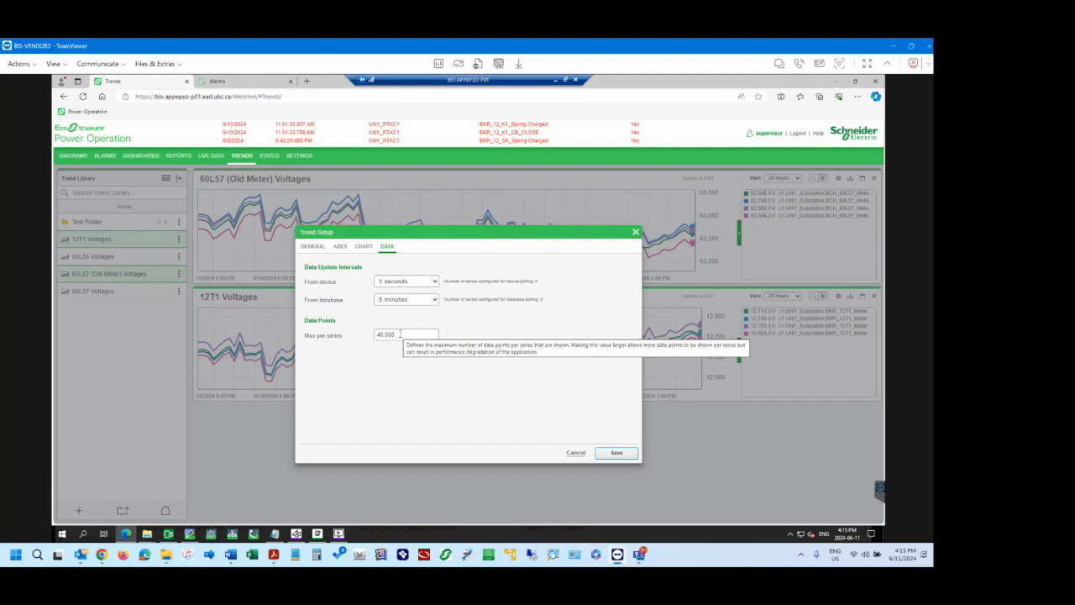
{"action": "left_click", "coordinate": [576, 453]}
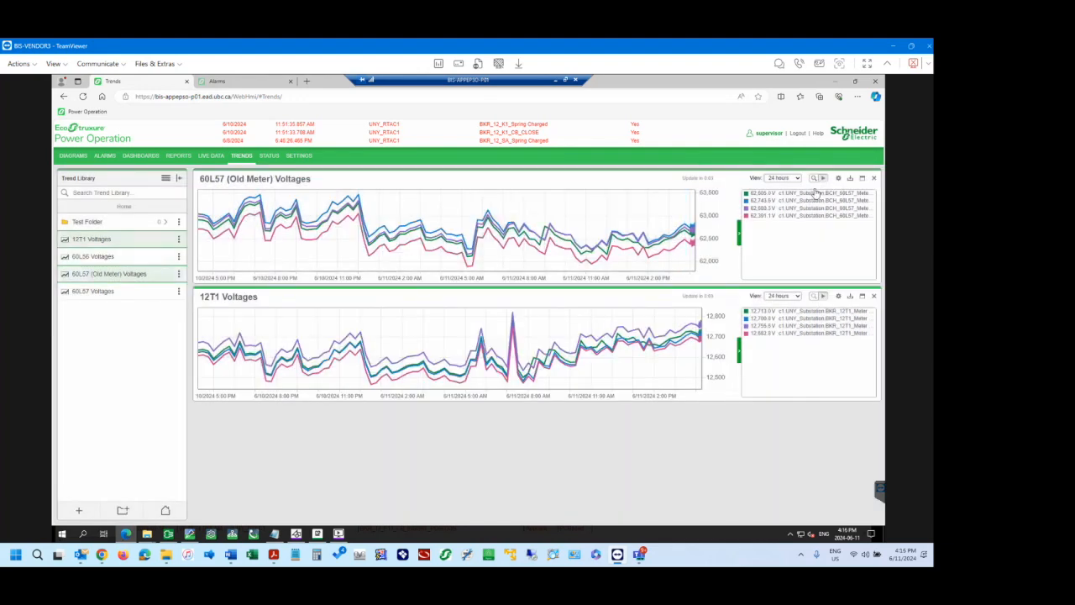
Inspect the 60L57 (Old Meter) Voltages trend zoomed in on its most recent minutes, then end the inspect mode.
{"action": "left_click", "coordinate": [815, 180]}
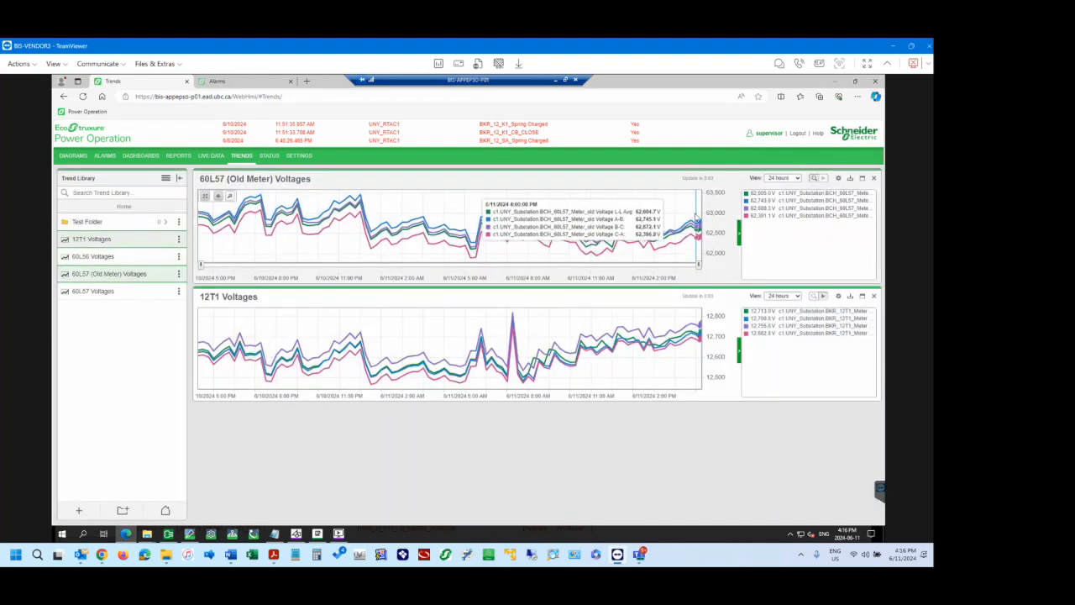
{"action": "left_click_drag", "start_coordinate": [696, 213], "coordinate": [703, 214]}
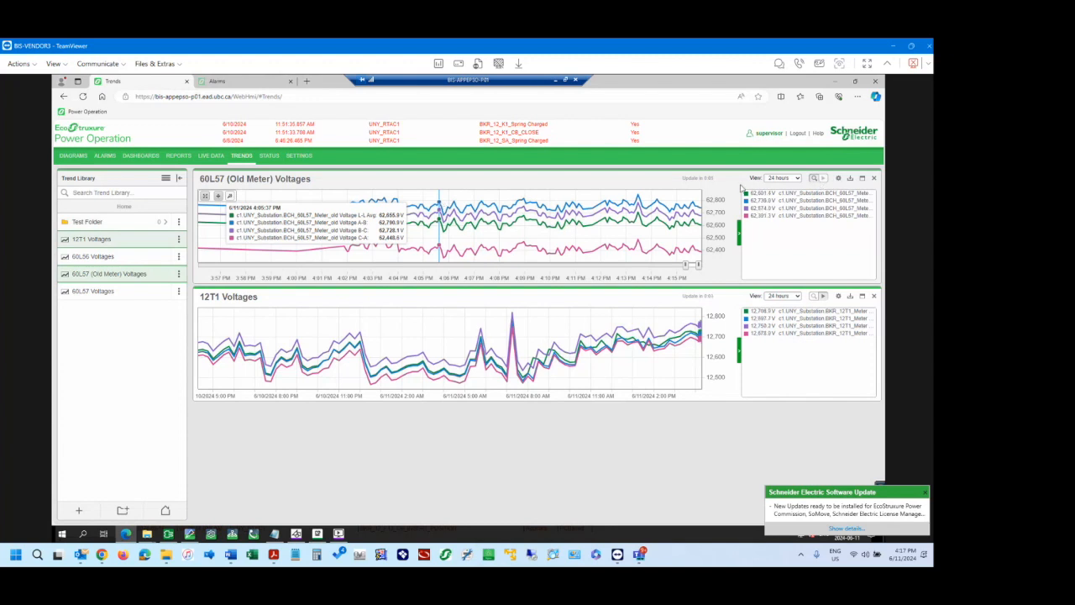
{"action": "left_click", "coordinate": [814, 179]}
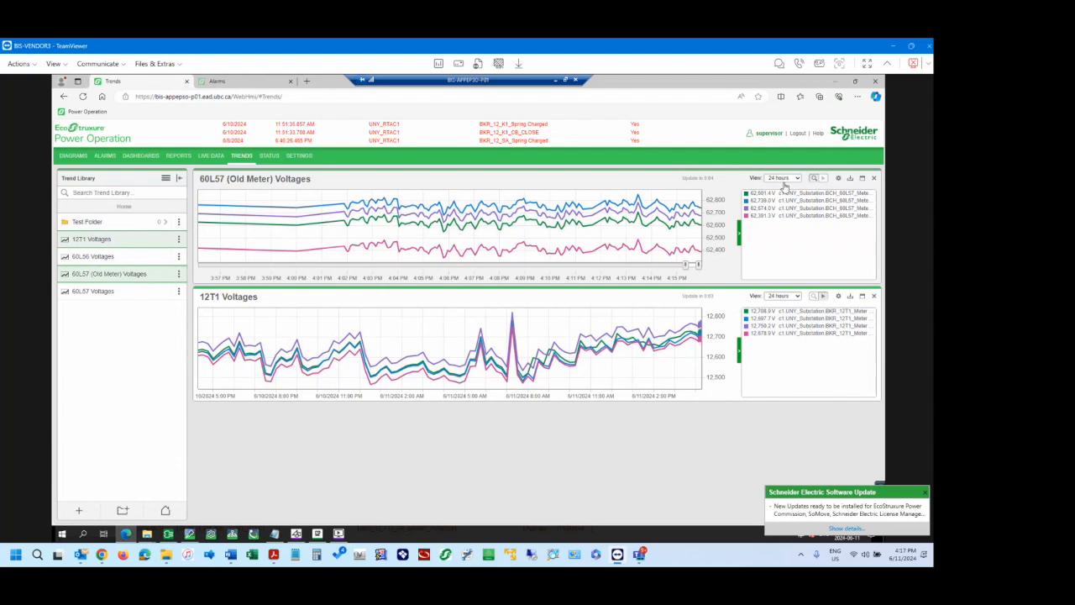
Review the available device update intervals in the 60L57 (Old Meter) Voltages data setup and cancel without changing them.
{"action": "left_click", "coordinate": [837, 178]}
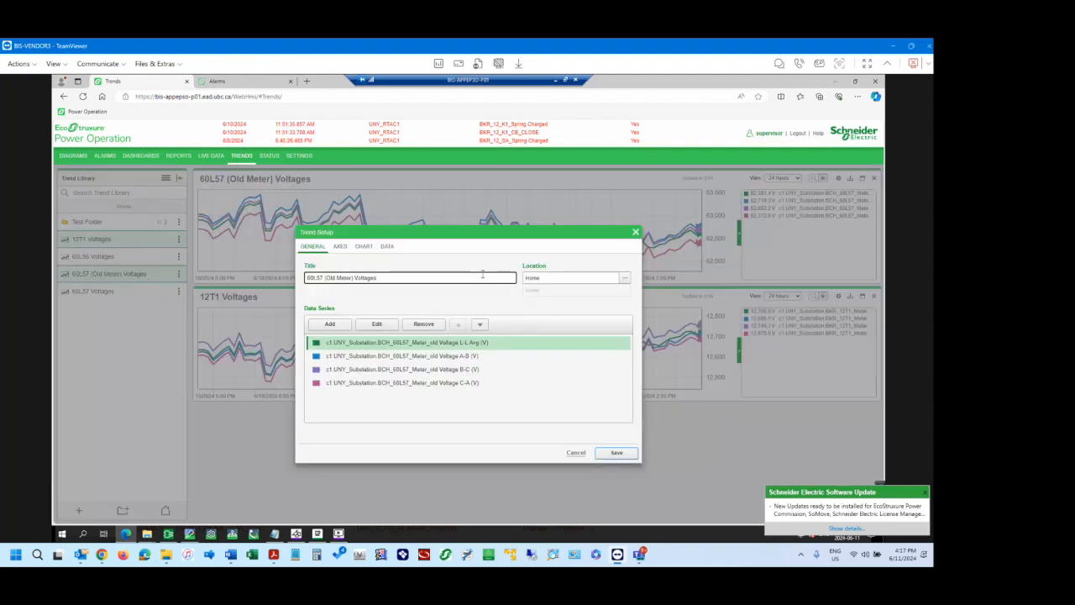
{"action": "left_click", "coordinate": [387, 250]}
{"action": "left_click", "coordinate": [422, 284]}
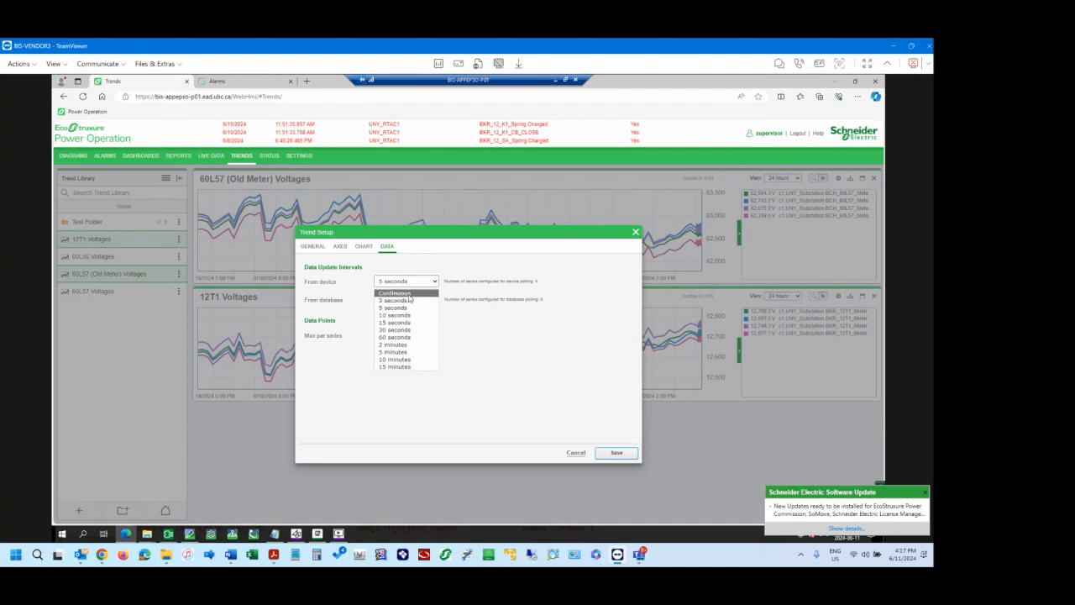
{"action": "left_click", "coordinate": [507, 284]}
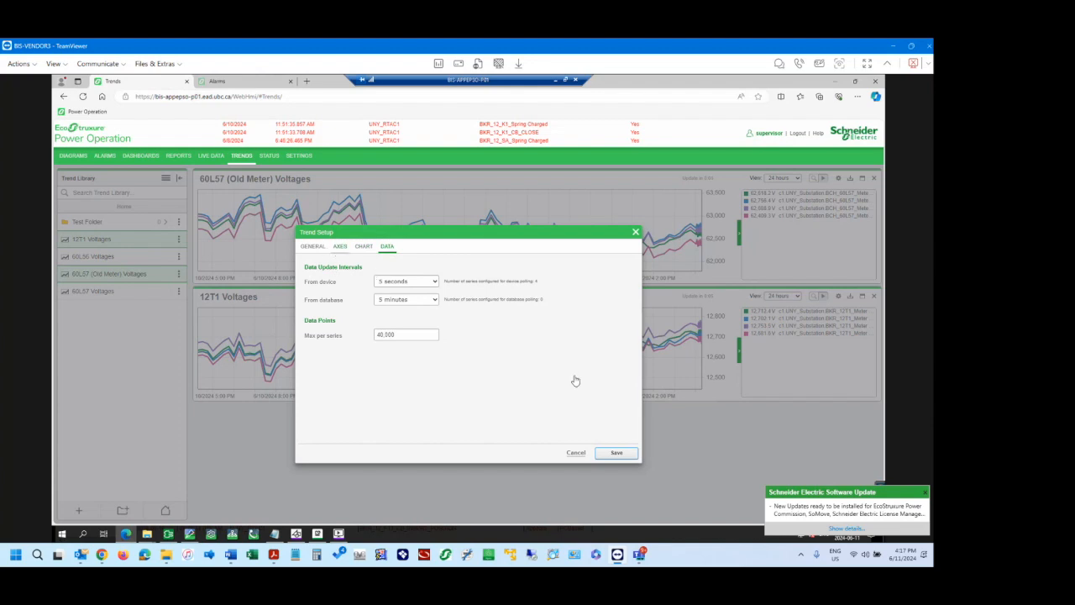
{"action": "left_click", "coordinate": [575, 453]}
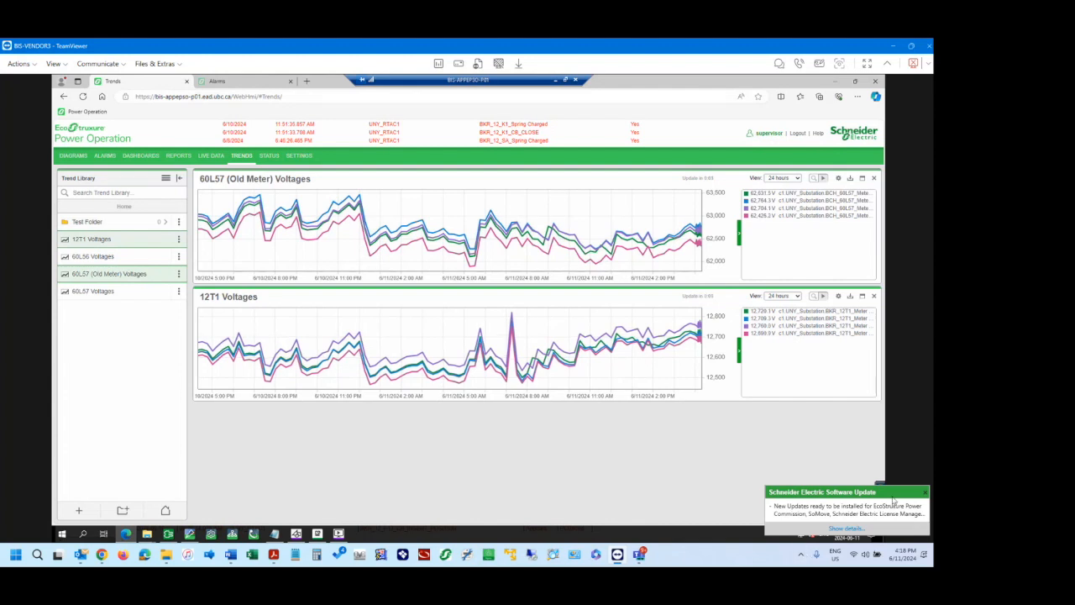
Dismiss the Schneider Electric Software Update notice, and view the 60L57 (Old Meter) Voltages trend maximized before restoring its size.
{"action": "left_click", "coordinate": [925, 493]}
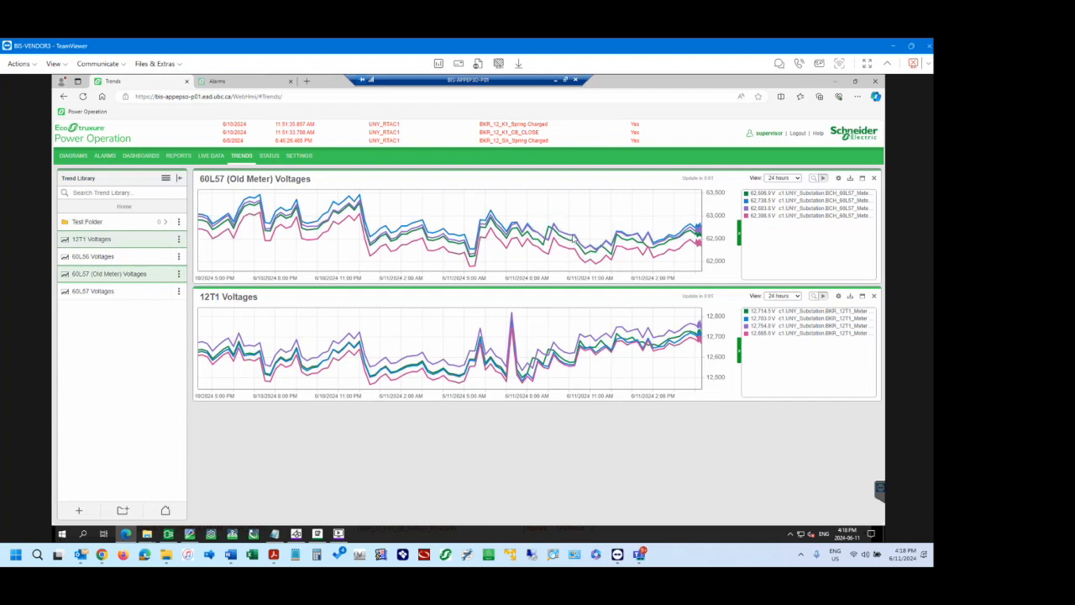
{"action": "left_click", "coordinate": [861, 179]}
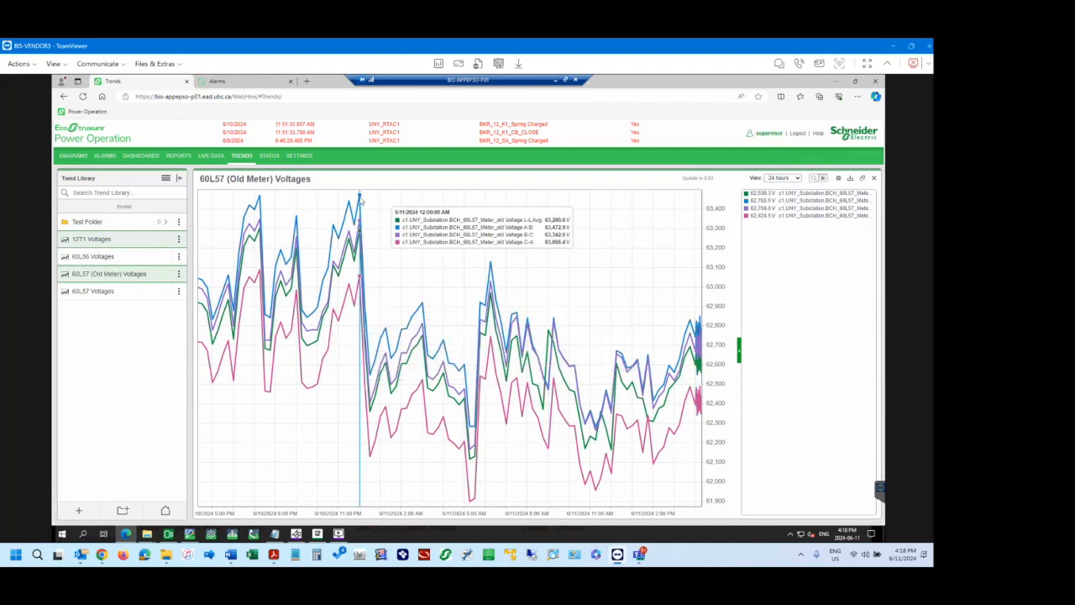
{"action": "left_click", "coordinate": [862, 179]}
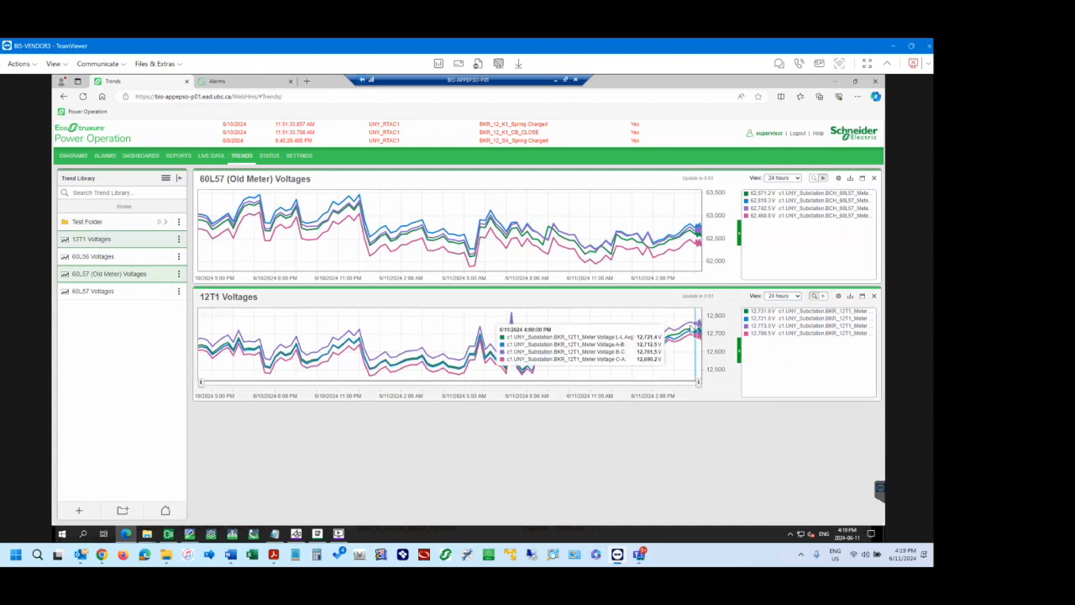
Inspect the most recent minutes of the 12T1 Voltages trend at normal and maximized size, and restore the two-trend layout.
{"action": "left_click_drag", "start_coordinate": [694, 326], "coordinate": [716, 364]}
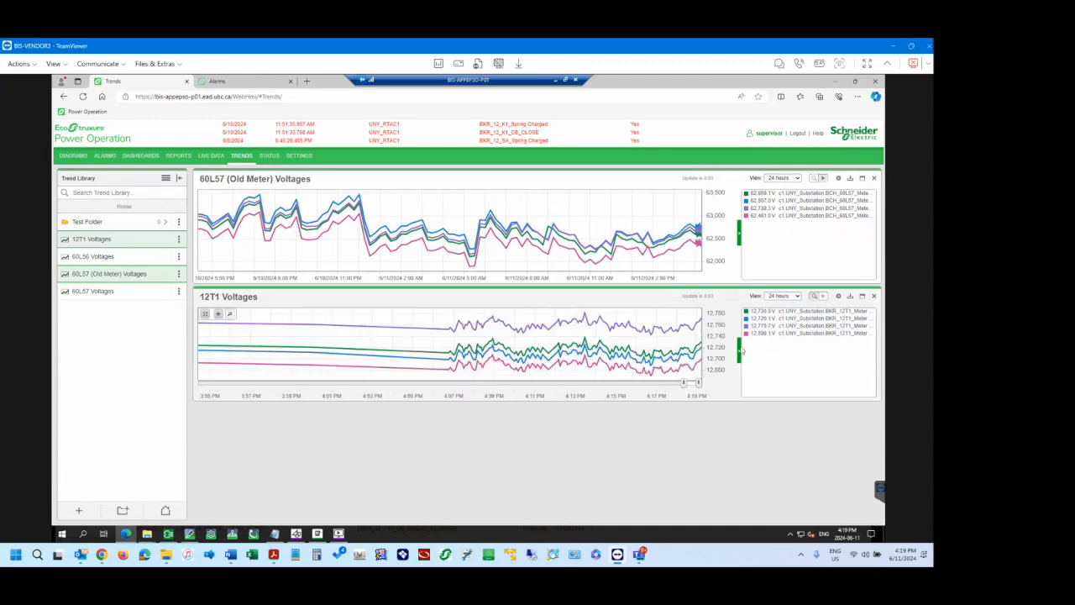
{"action": "left_click", "coordinate": [863, 297]}
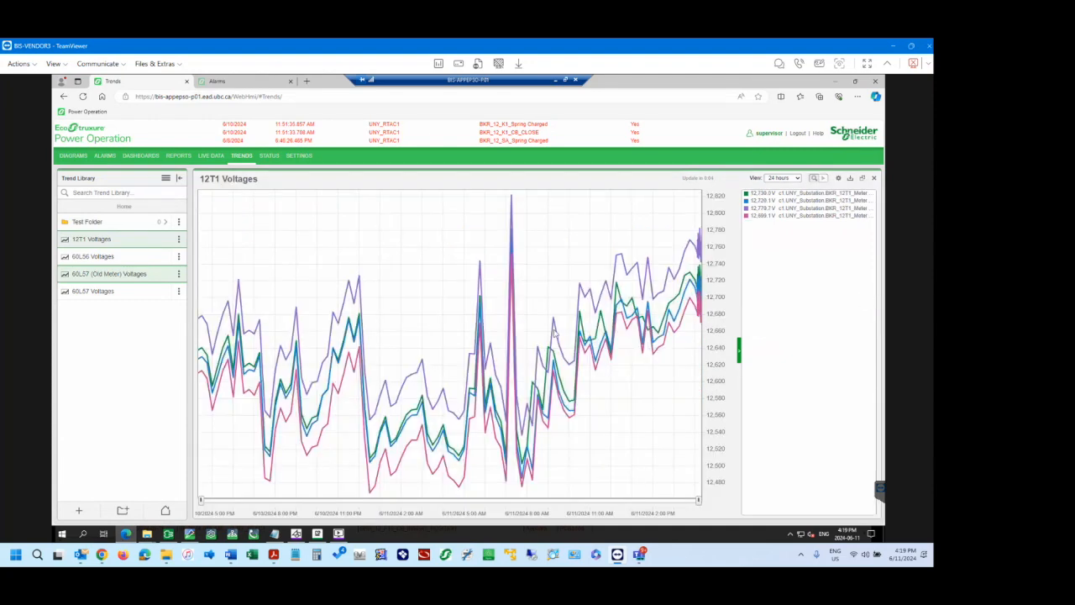
{"action": "mouse_move", "coordinate": [699, 262]}
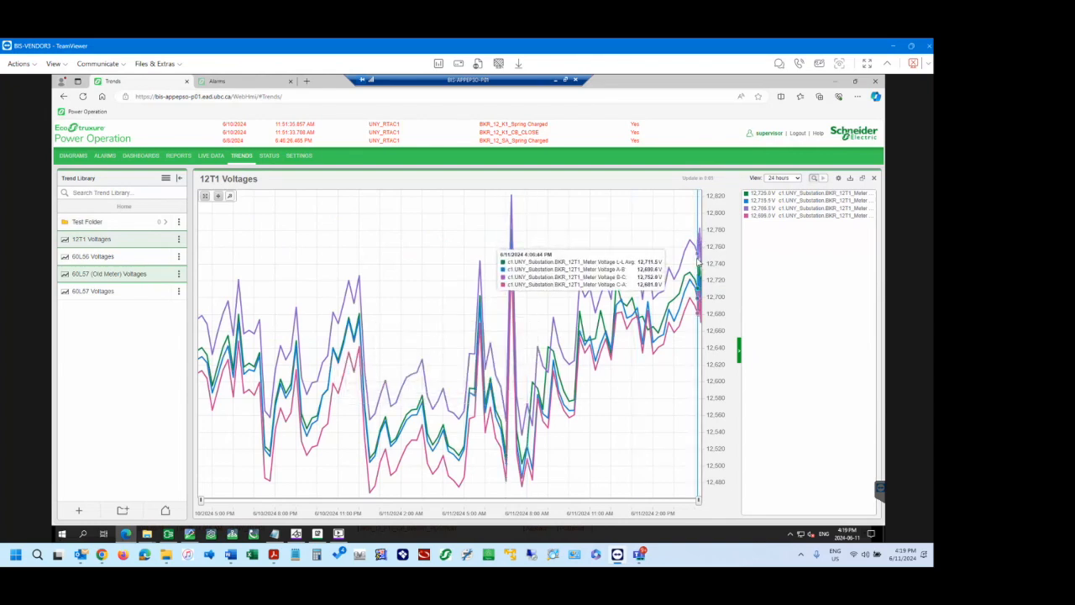
{"action": "left_click_drag", "start_coordinate": [693, 258], "coordinate": [705, 259]}
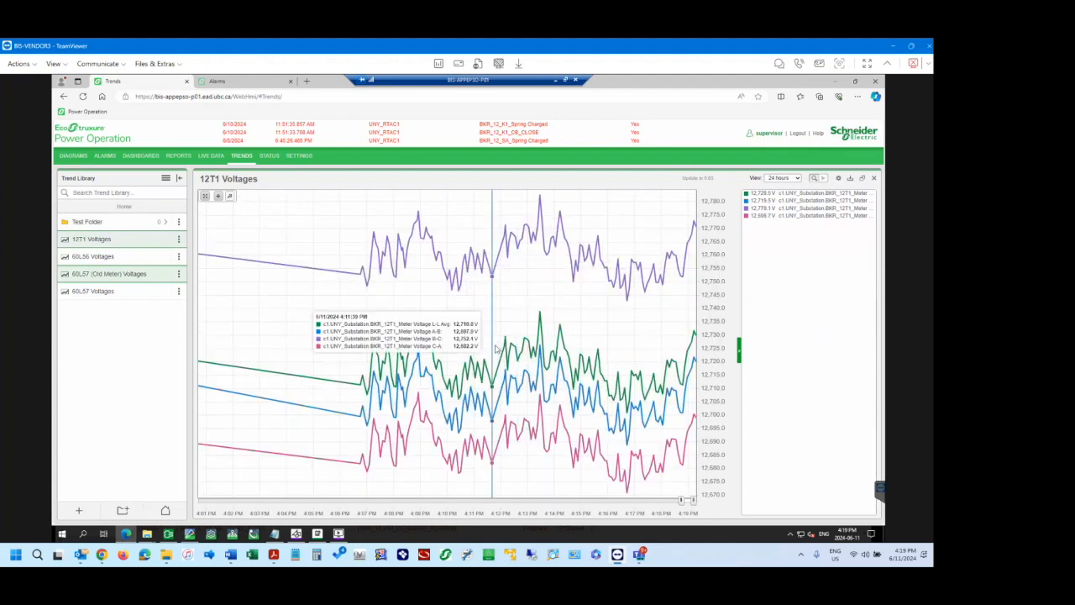
{"action": "left_click", "coordinate": [862, 178]}
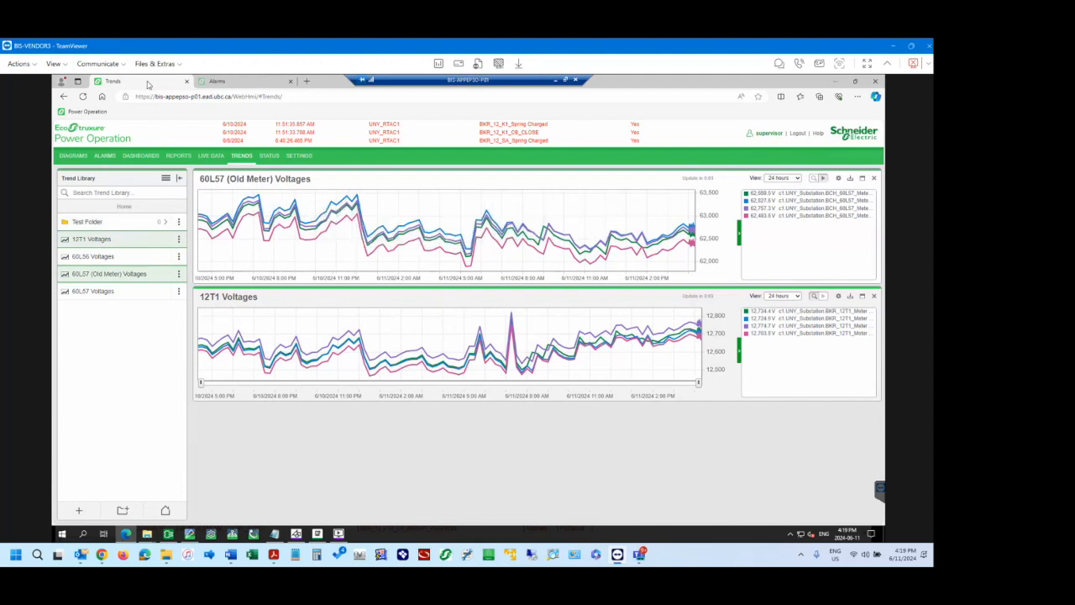
Examine the last 7 days of event history in the Recent Events alarm view and return to the All Alarms view.
{"action": "left_click", "coordinate": [105, 157]}
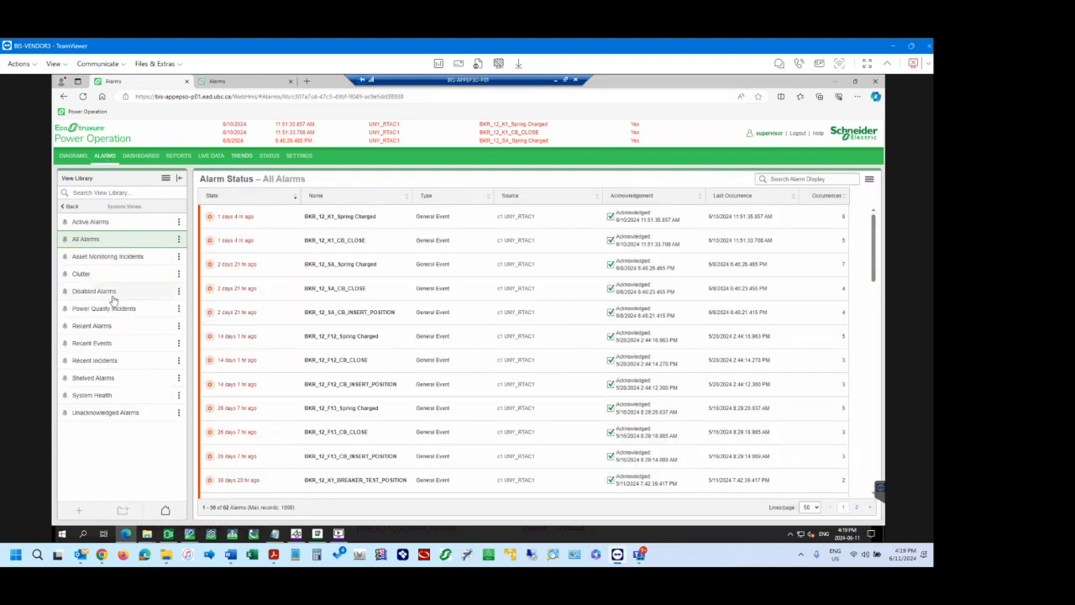
{"action": "left_click", "coordinate": [107, 344]}
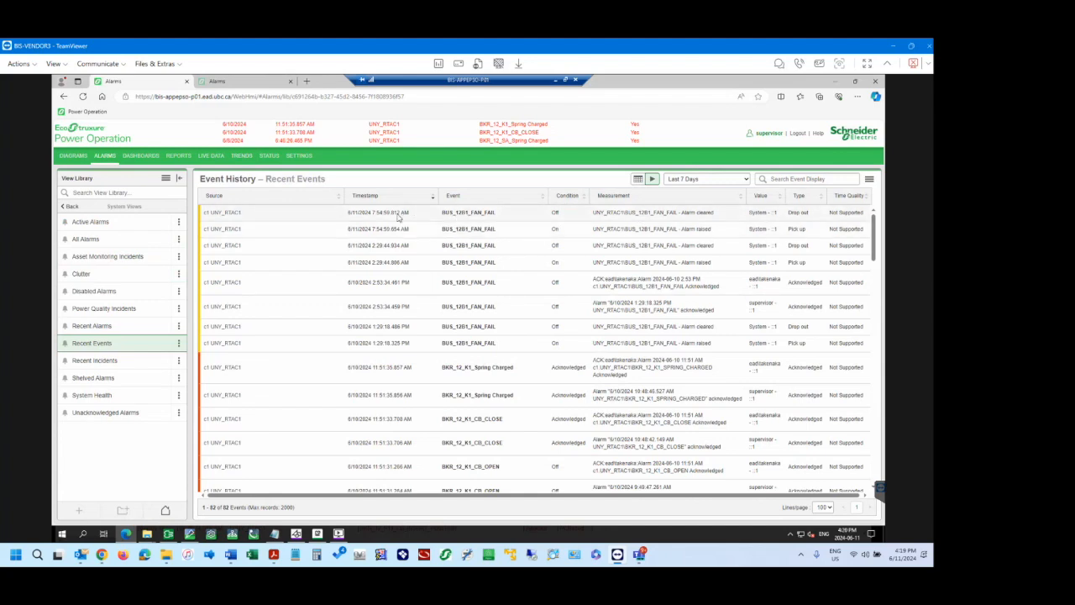
{"action": "scroll", "coordinate": [413, 359], "scroll_direction": "down", "scroll_amount": 2}
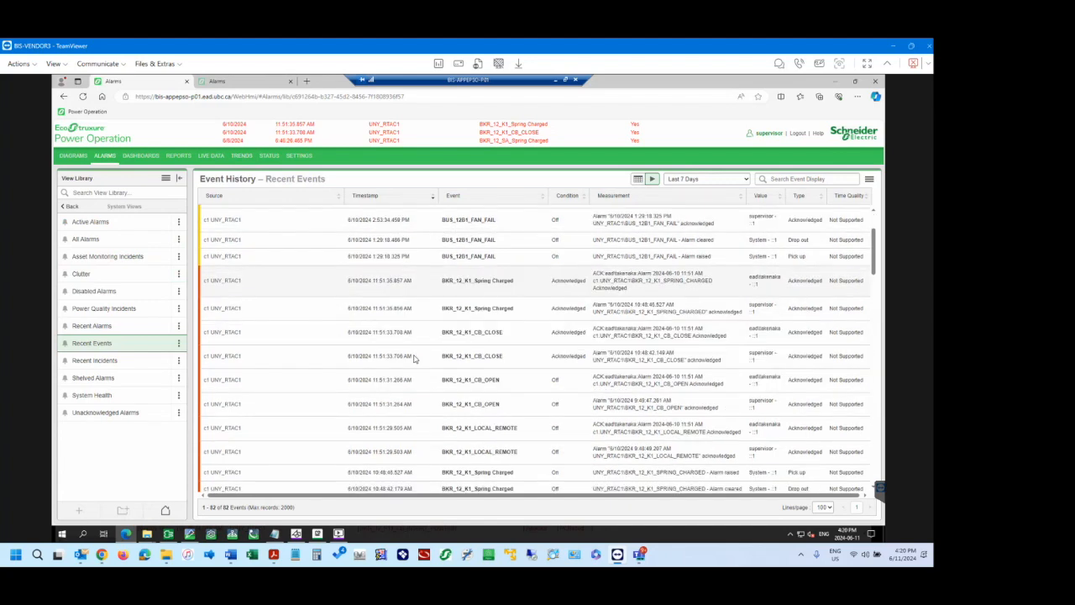
{"action": "scroll", "coordinate": [413, 358], "scroll_direction": "down", "scroll_amount": 10}
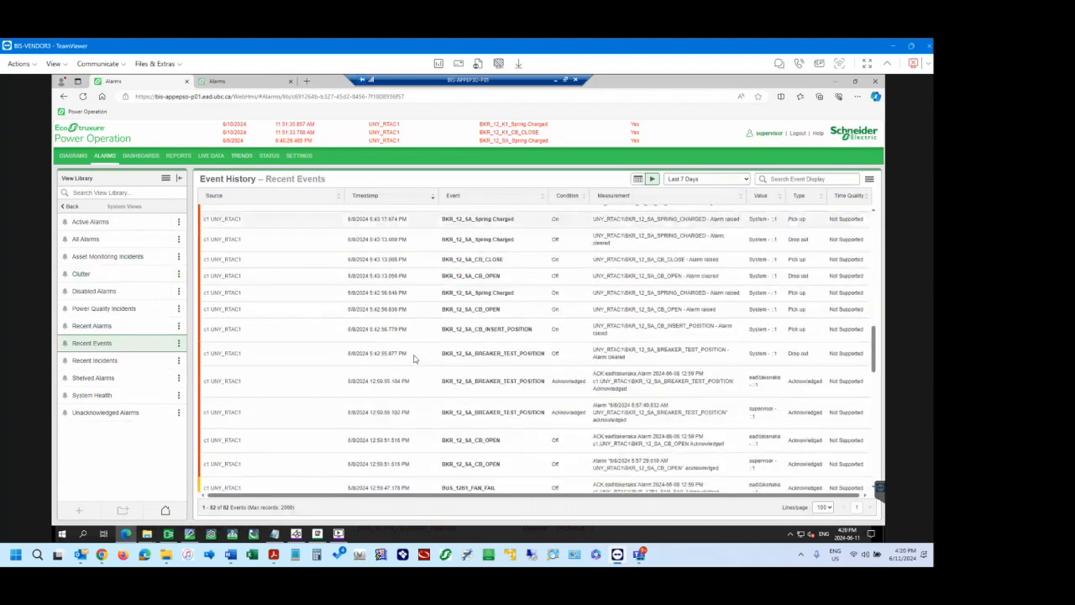
{"action": "scroll", "coordinate": [413, 358], "scroll_direction": "down", "scroll_amount": 2}
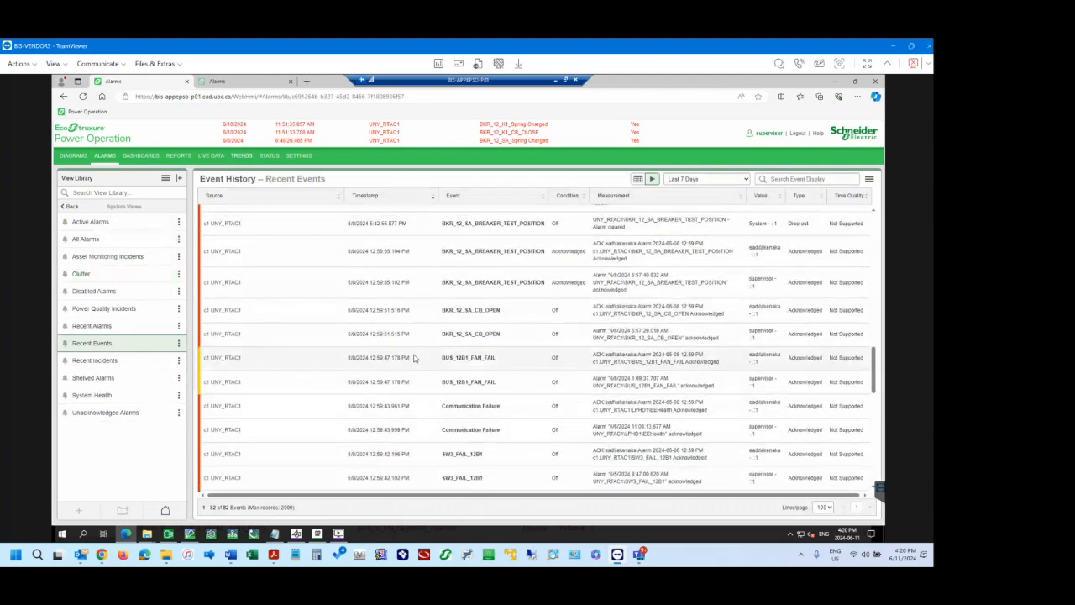
{"action": "scroll", "coordinate": [413, 358], "scroll_direction": "up", "scroll_amount": 12}
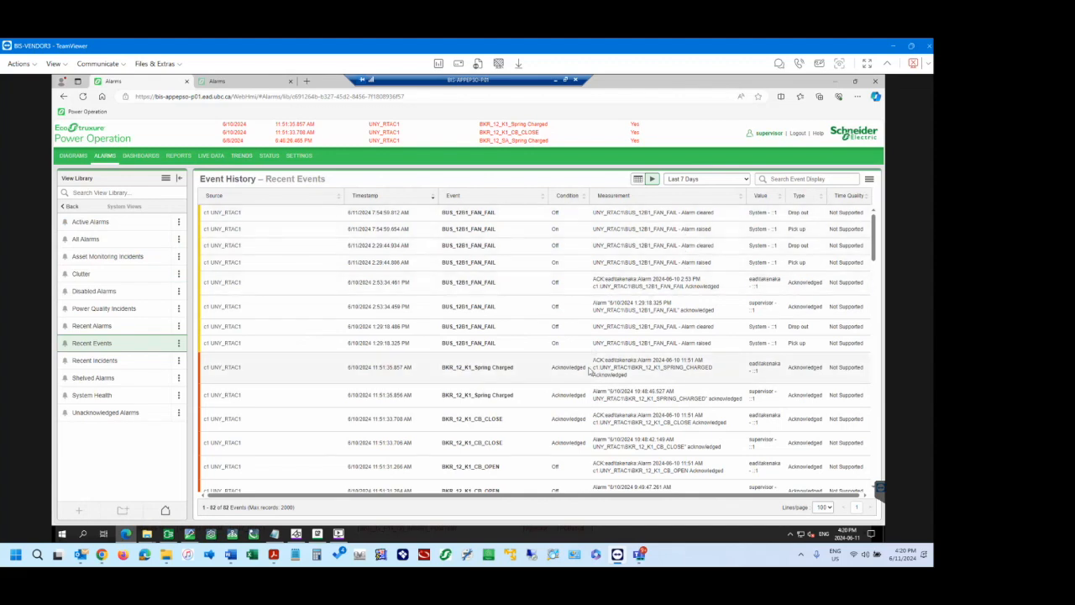
{"action": "scroll", "coordinate": [590, 371], "scroll_direction": "down", "scroll_amount": 5}
{"action": "scroll", "coordinate": [590, 371], "scroll_direction": "down", "scroll_amount": 5}
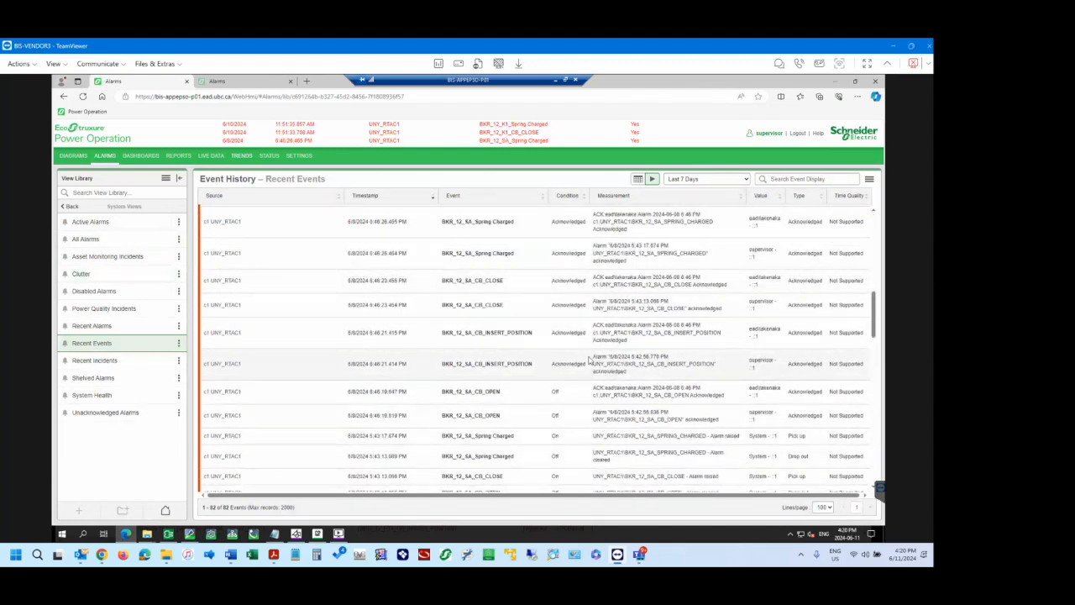
{"action": "scroll", "coordinate": [590, 361], "scroll_direction": "down", "scroll_amount": 3}
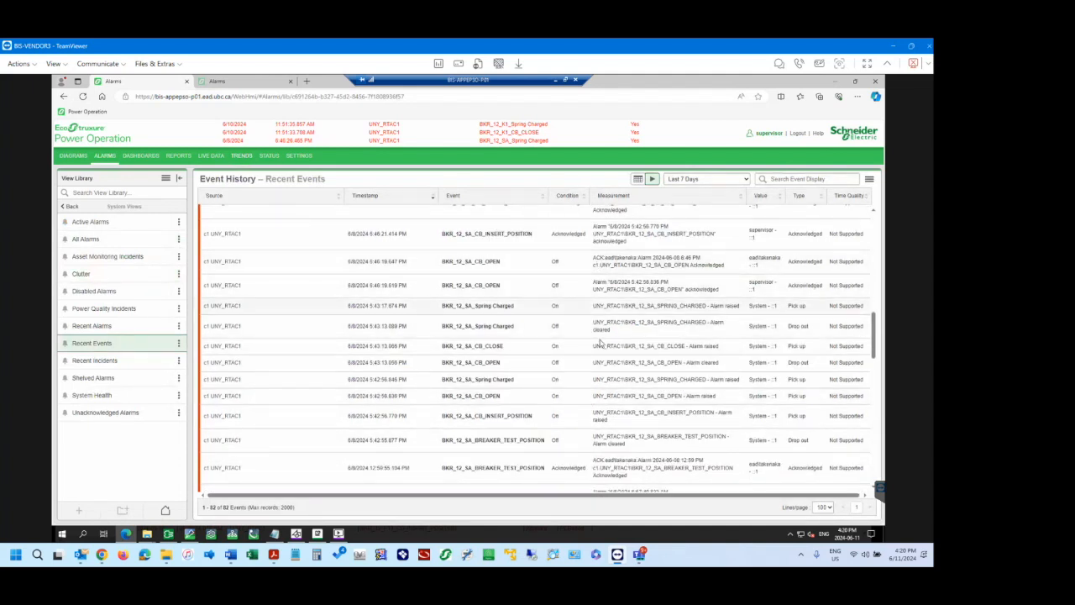
{"action": "scroll", "coordinate": [598, 343], "scroll_direction": "down", "scroll_amount": 2}
{"action": "scroll", "coordinate": [600, 343], "scroll_direction": "down", "scroll_amount": 1}
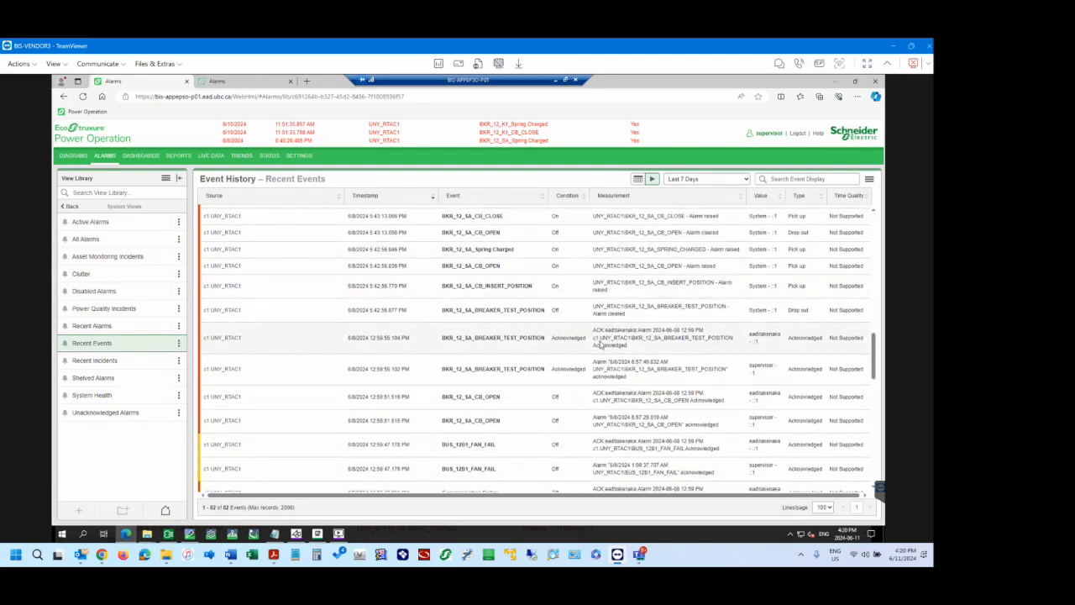
{"action": "scroll", "coordinate": [600, 344], "scroll_direction": "down", "scroll_amount": 1}
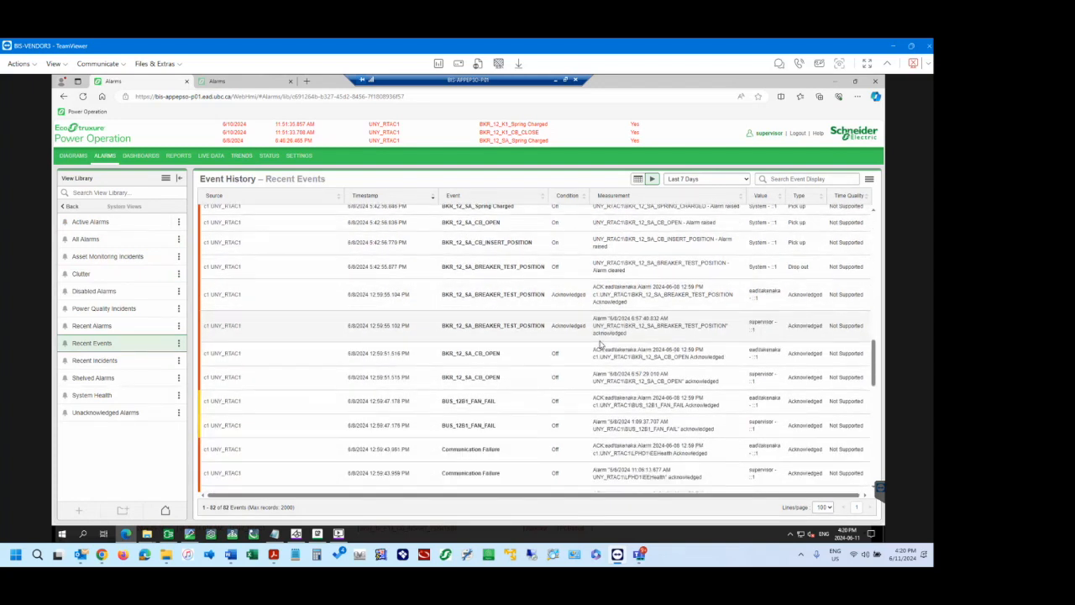
{"action": "scroll", "coordinate": [600, 343], "scroll_direction": "up", "scroll_amount": 4}
{"action": "scroll", "coordinate": [600, 340], "scroll_direction": "up", "scroll_amount": 5}
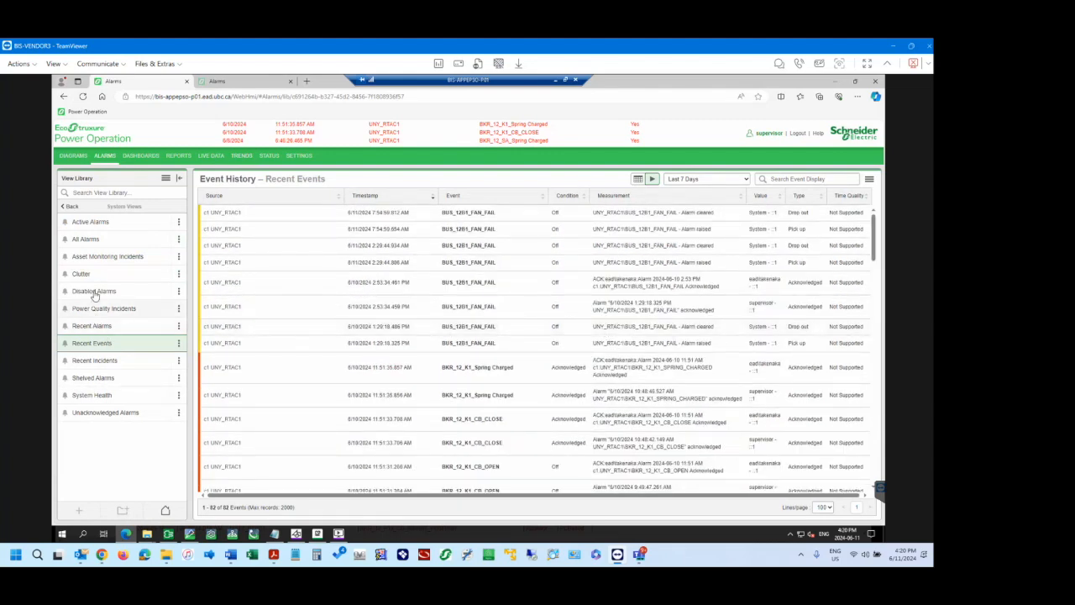
{"action": "left_click", "coordinate": [91, 239]}
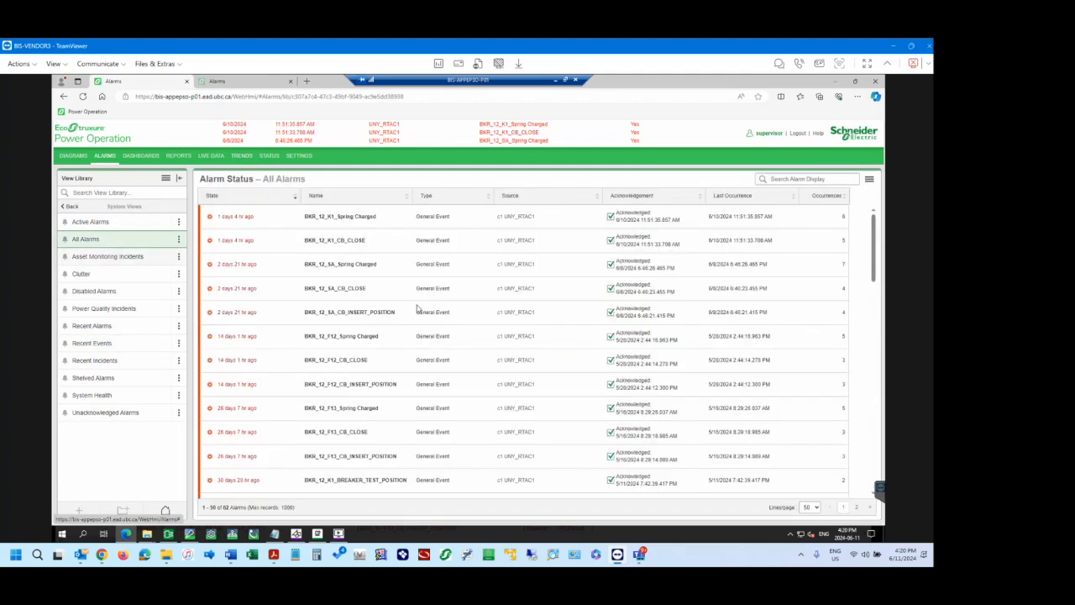
Look through the alarms listed on the first page of the All Alarms view.
{"action": "scroll", "coordinate": [359, 428], "scroll_direction": "down", "scroll_amount": 3}
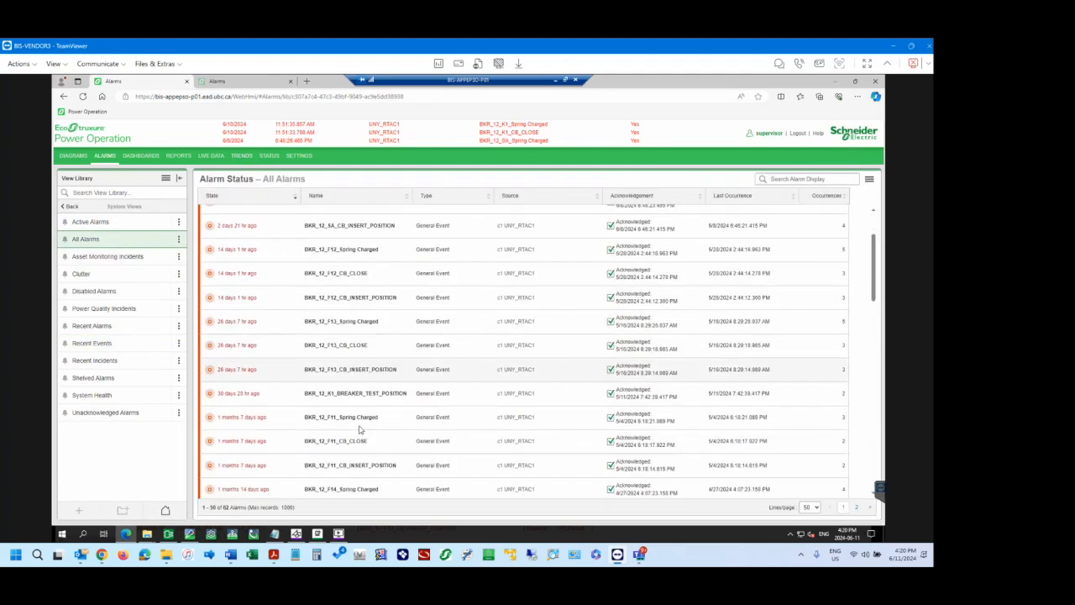
{"action": "scroll", "coordinate": [360, 429], "scroll_direction": "down", "scroll_amount": 3}
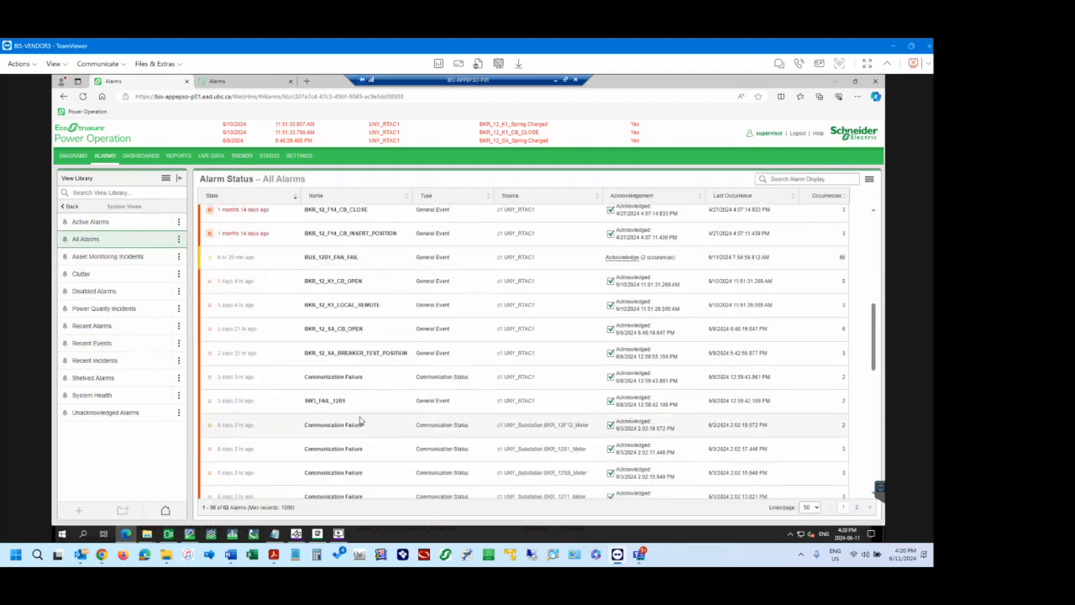
{"action": "scroll", "coordinate": [360, 396], "scroll_direction": "down", "scroll_amount": 5}
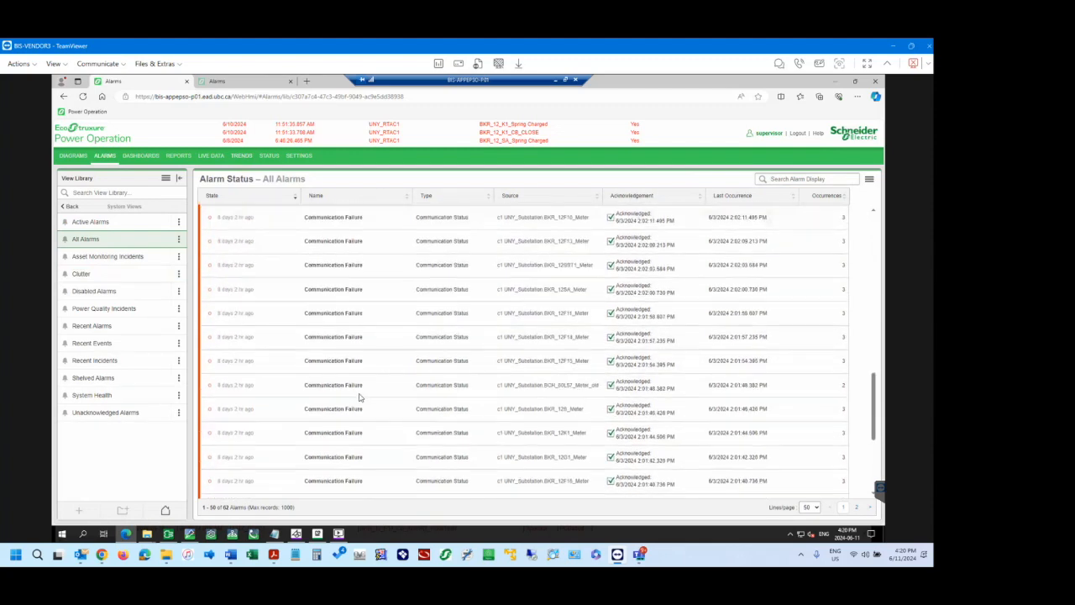
{"action": "scroll", "coordinate": [359, 397], "scroll_direction": "down", "scroll_amount": 1}
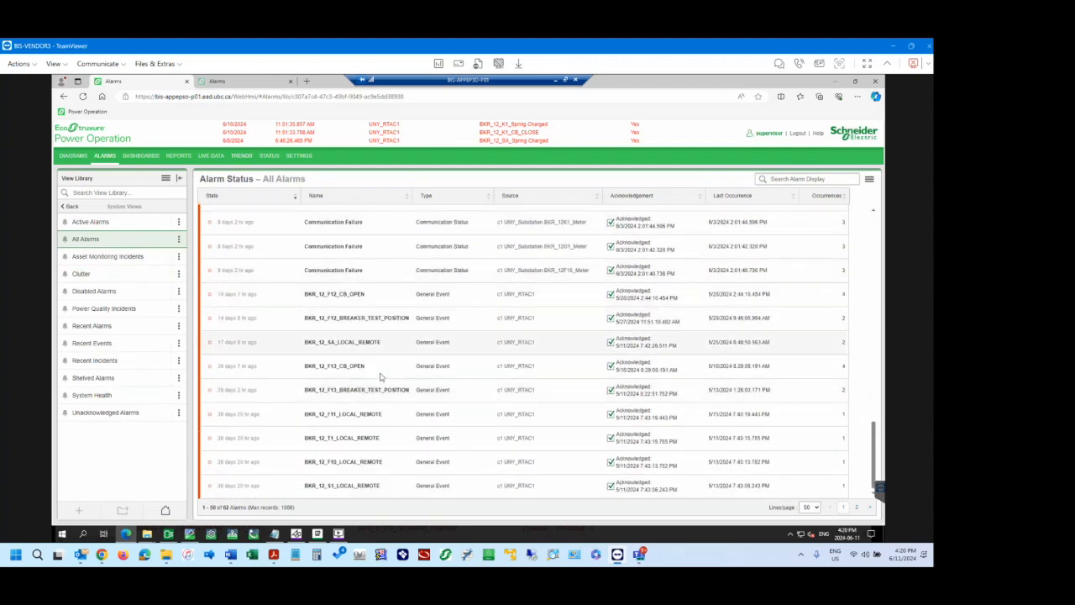
{"action": "scroll", "coordinate": [380, 376], "scroll_direction": "up", "scroll_amount": 15}
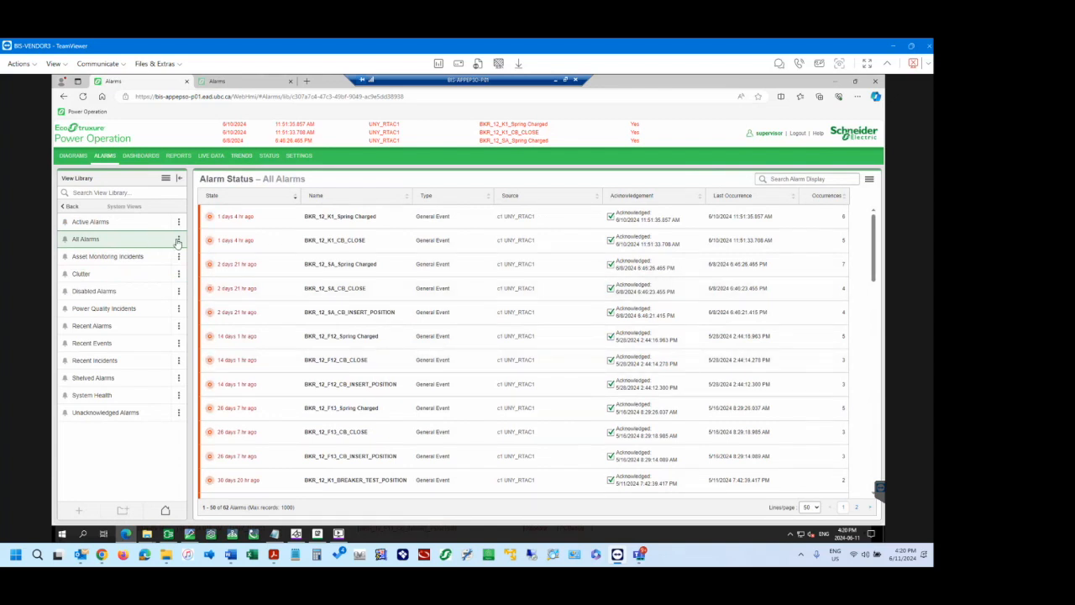
Search the All Alarms display for "sag" and for "di", clearing each search term.
{"action": "left_click", "coordinate": [800, 179]}
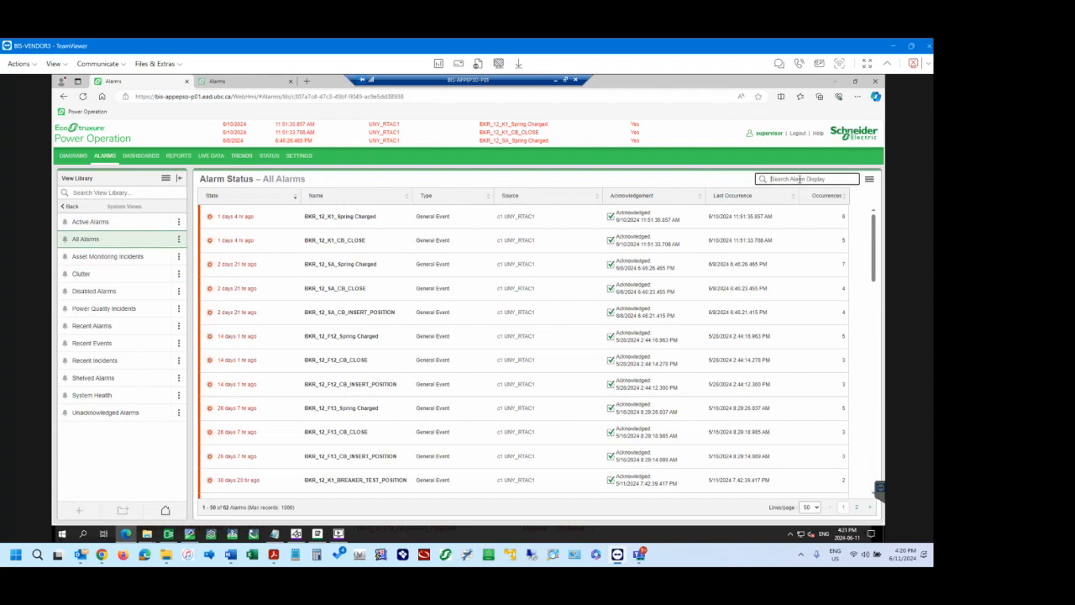
{"action": "type", "text": "sag"}
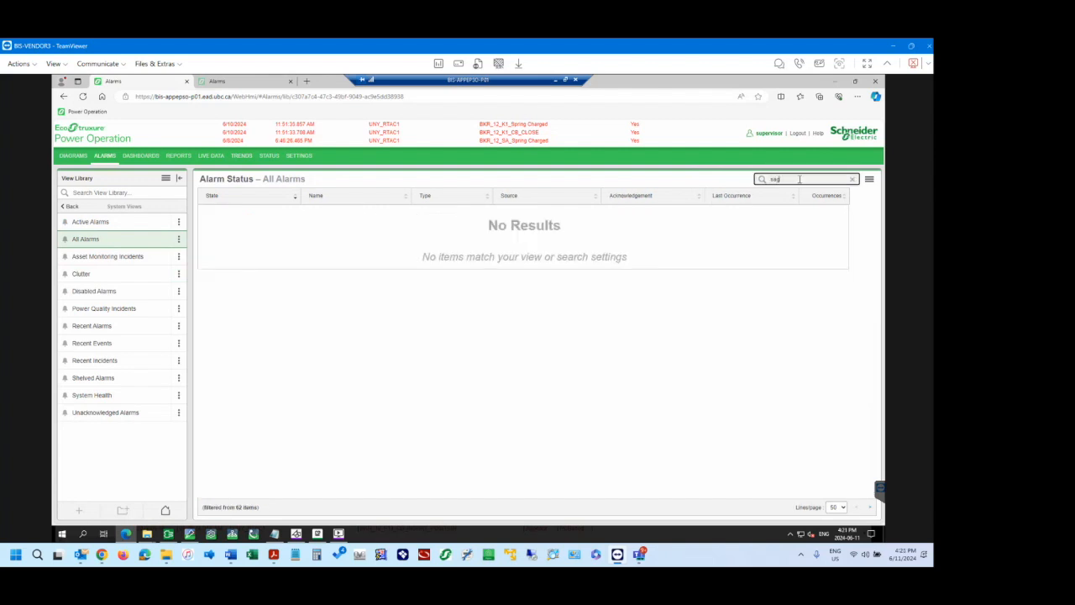
{"action": "key", "text": "BackSpace"}
{"action": "key", "text": "BackSpace"}
{"action": "key", "text": "BackSpace"}
{"action": "type", "text": "di"}
{"action": "key", "text": "BackSpace"}
{"action": "key", "text": "BackSpace"}
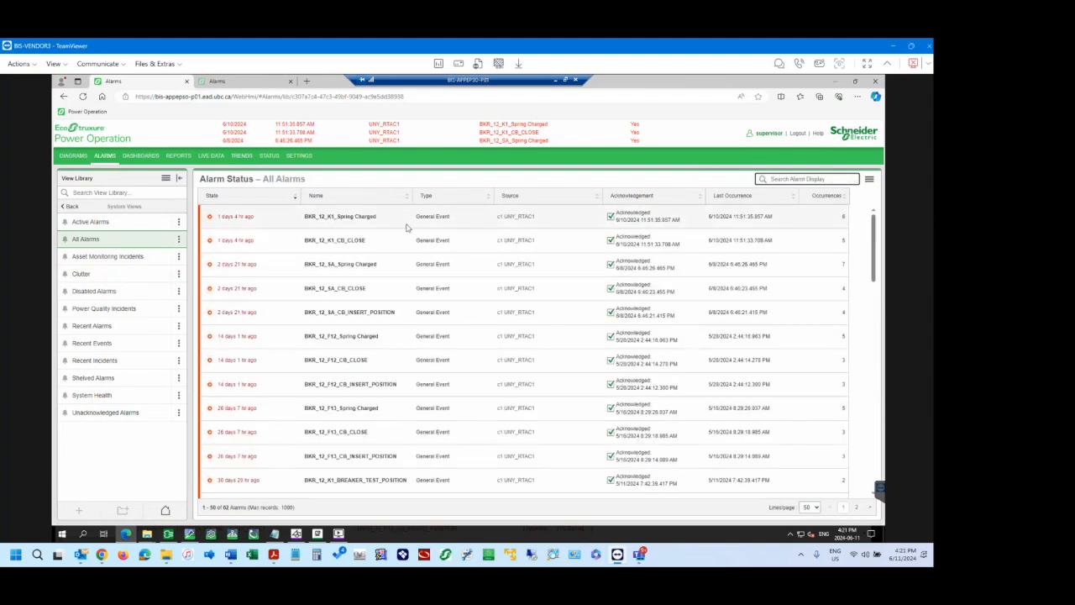
Filter the All Alarms display by "Met", review the matching alarms, and clear the search.
{"action": "type", "text": "Met"}
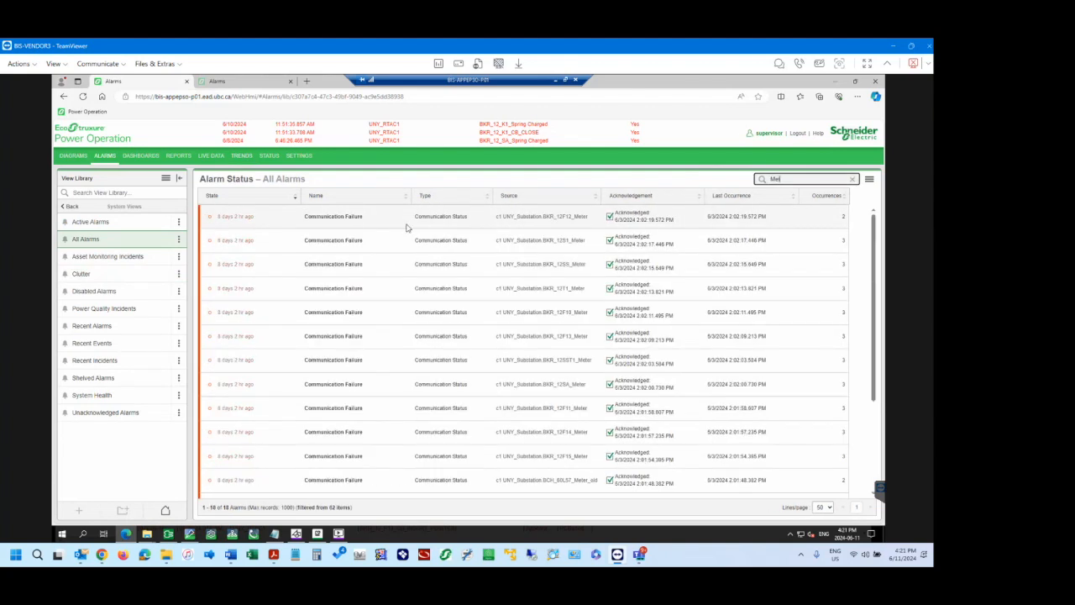
{"action": "scroll", "coordinate": [445, 311], "scroll_direction": "down", "scroll_amount": 3}
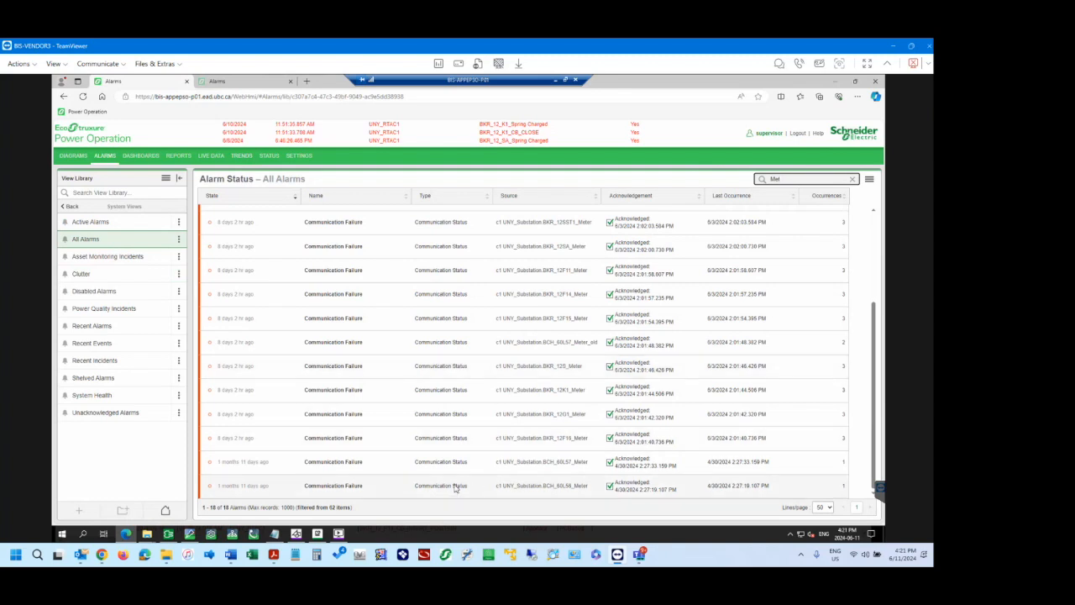
{"action": "scroll", "coordinate": [547, 458], "scroll_direction": "up", "scroll_amount": 3}
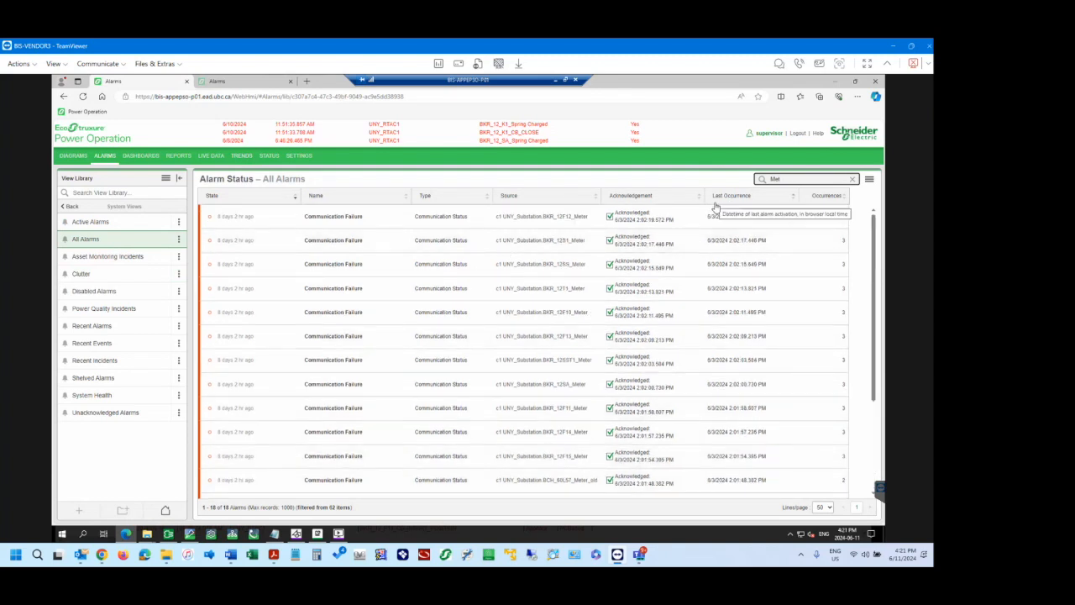
{"action": "left_click", "coordinate": [853, 179]}
{"action": "left_click", "coordinate": [694, 178]}
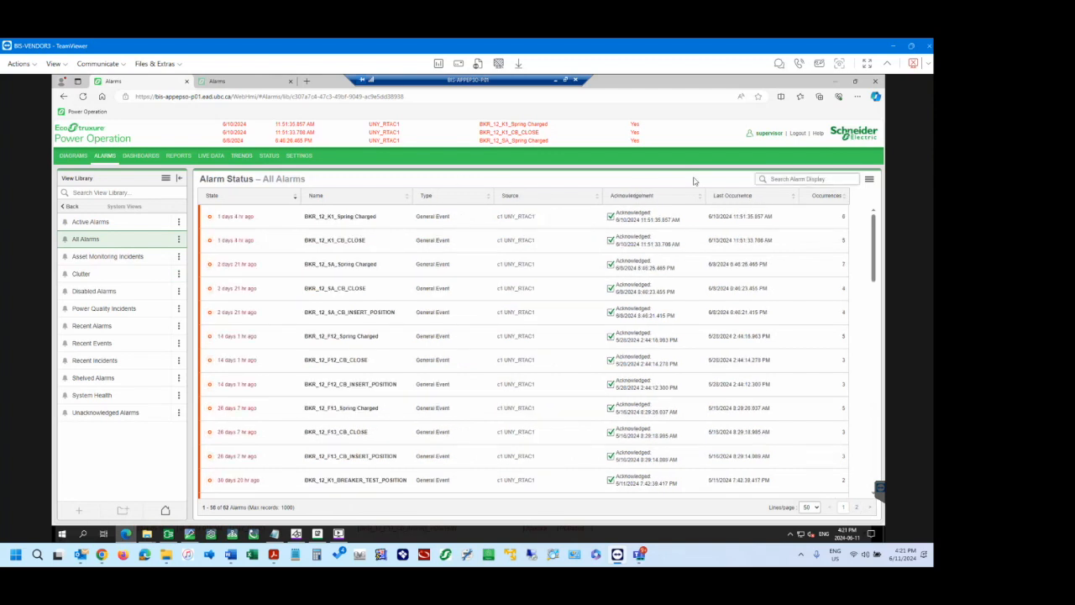
Search the All Alarms display for "F11" to view that breaker's alarms.
{"action": "left_click", "coordinate": [787, 179]}
{"action": "type", "text": "F11"}
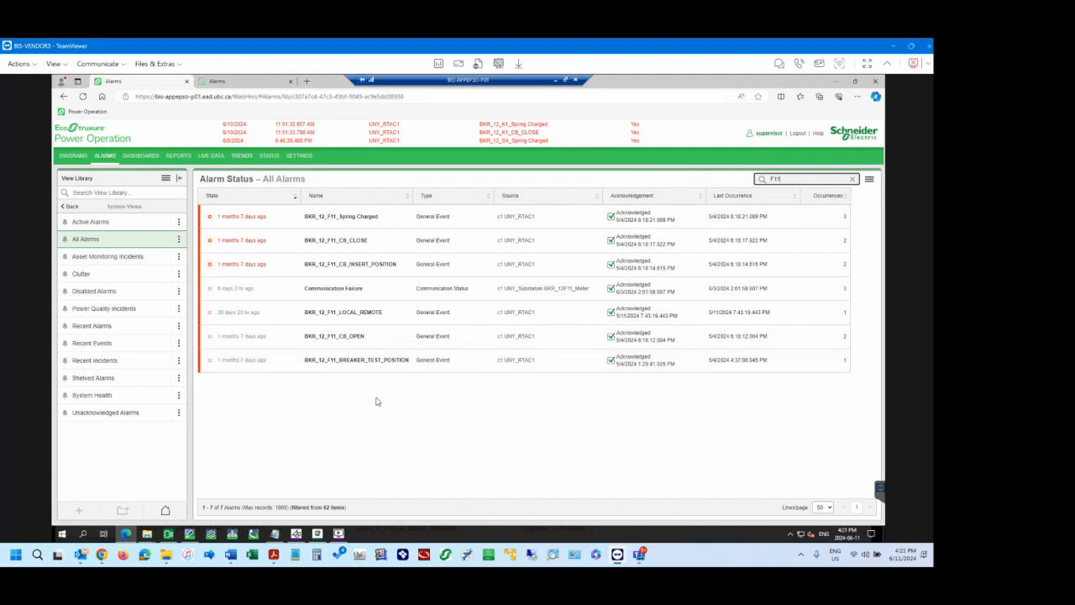
{"action": "left_click", "coordinate": [375, 398]}
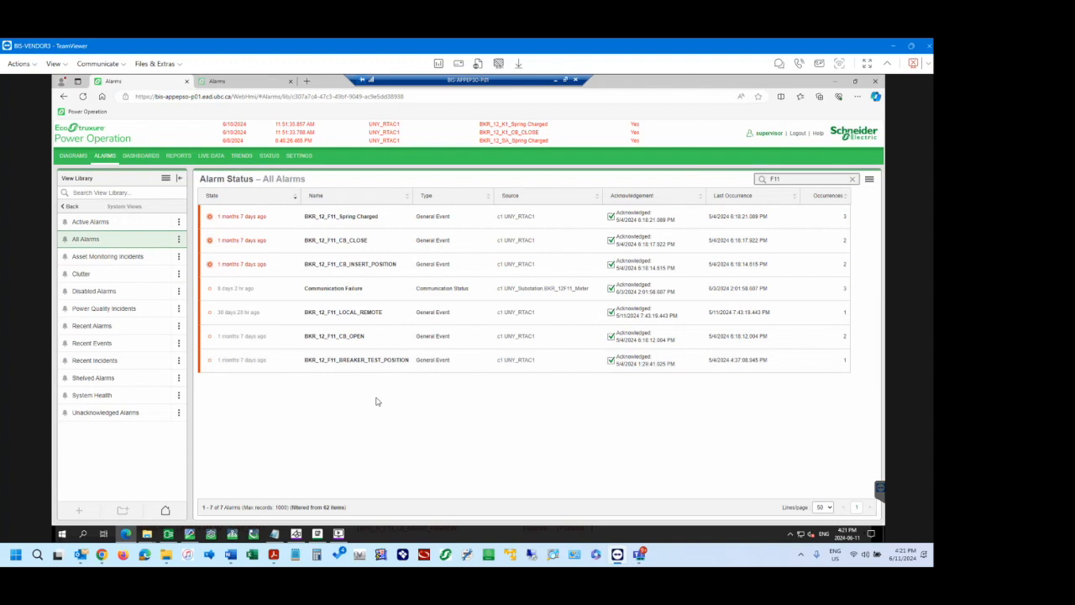
In the Alarm Views settings, set the maximum displayed incidents to 5,000, alarms to 10,000 and events to 20,000, and save.
{"action": "left_click", "coordinate": [302, 157]}
{"action": "left_click", "coordinate": [87, 222]}
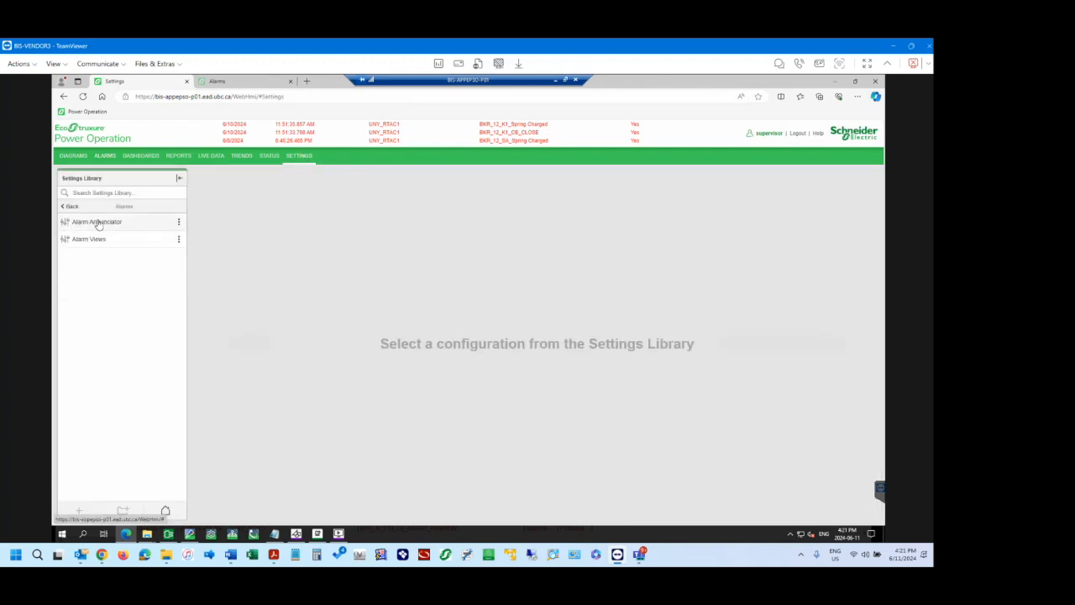
{"action": "left_click", "coordinate": [89, 239]}
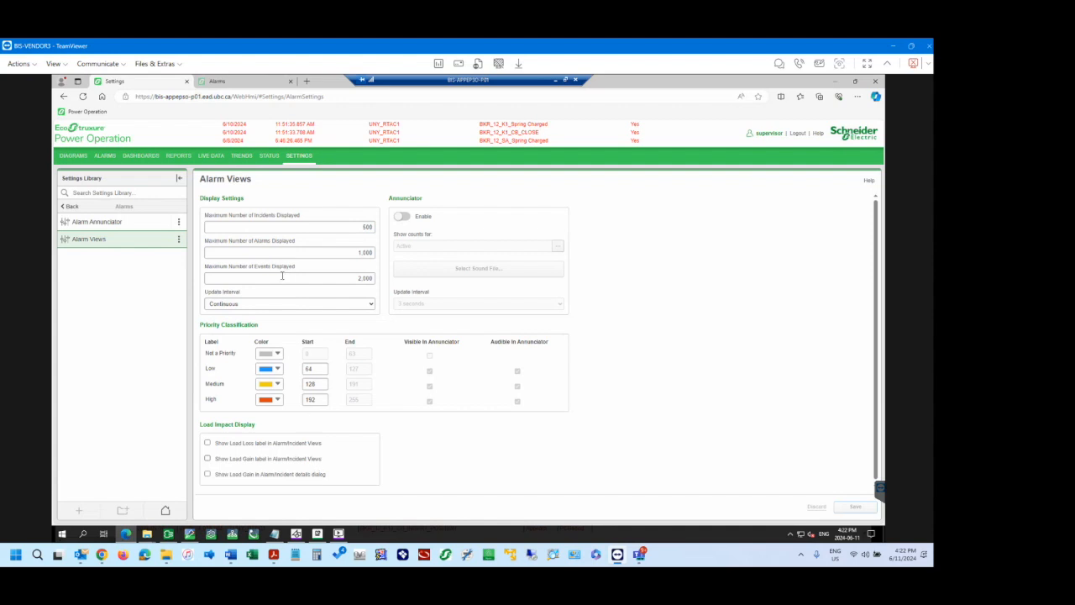
{"action": "left_click_drag", "start_coordinate": [342, 280], "coordinate": [393, 284]}
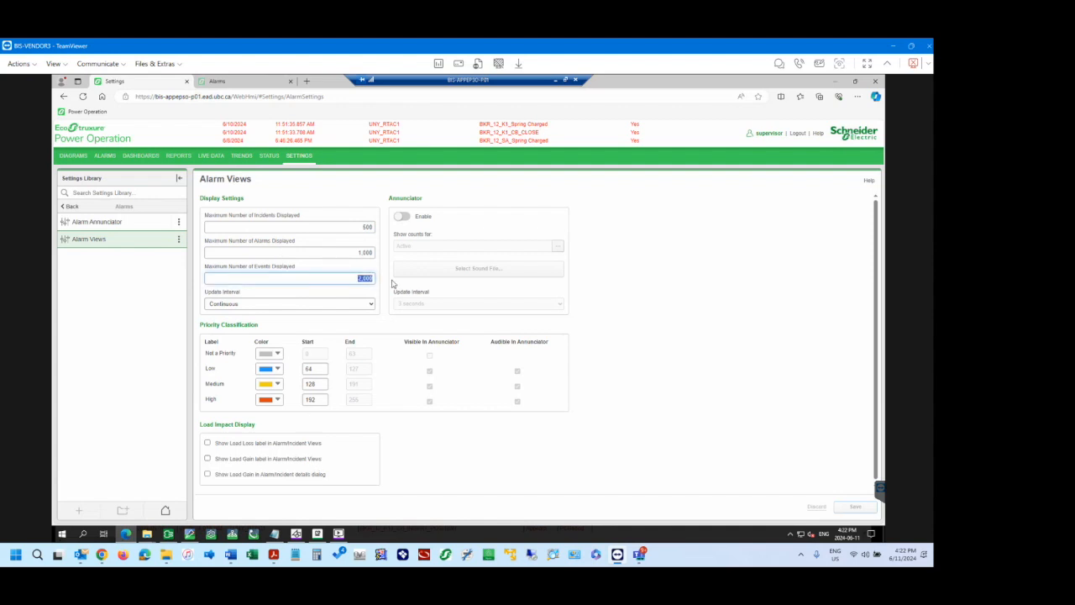
{"action": "type", "text": "200"}
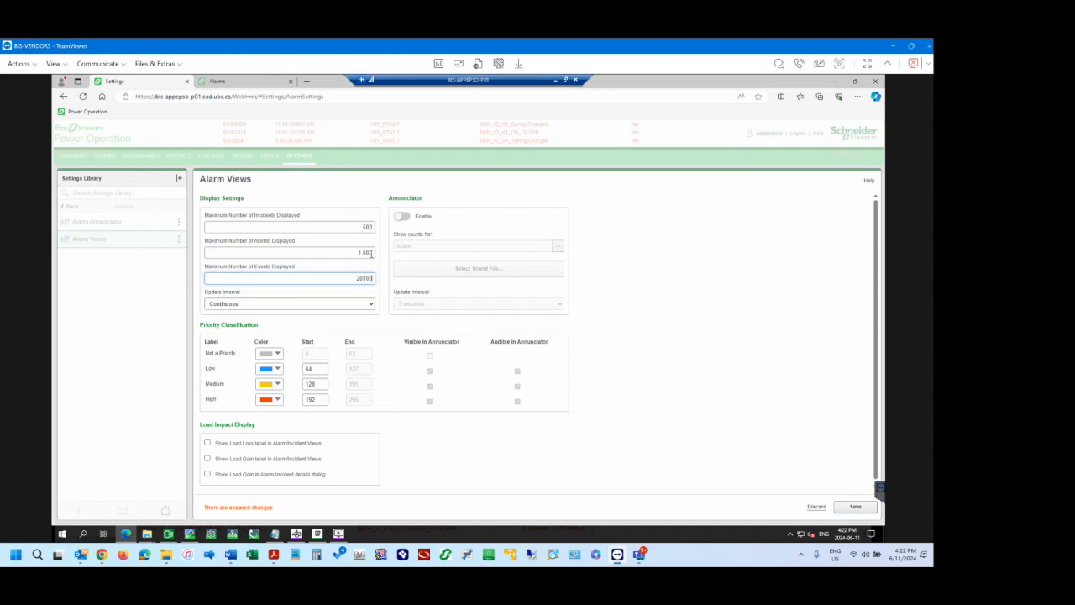
{"action": "left_click", "coordinate": [370, 253]}
{"action": "type", "text": "0"}
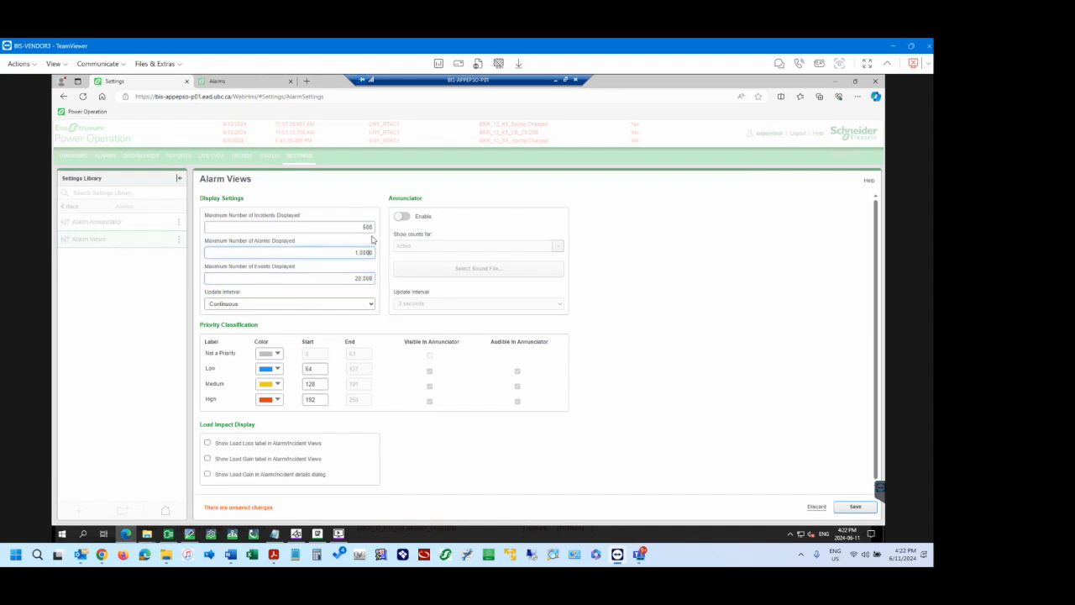
{"action": "left_click", "coordinate": [367, 226]}
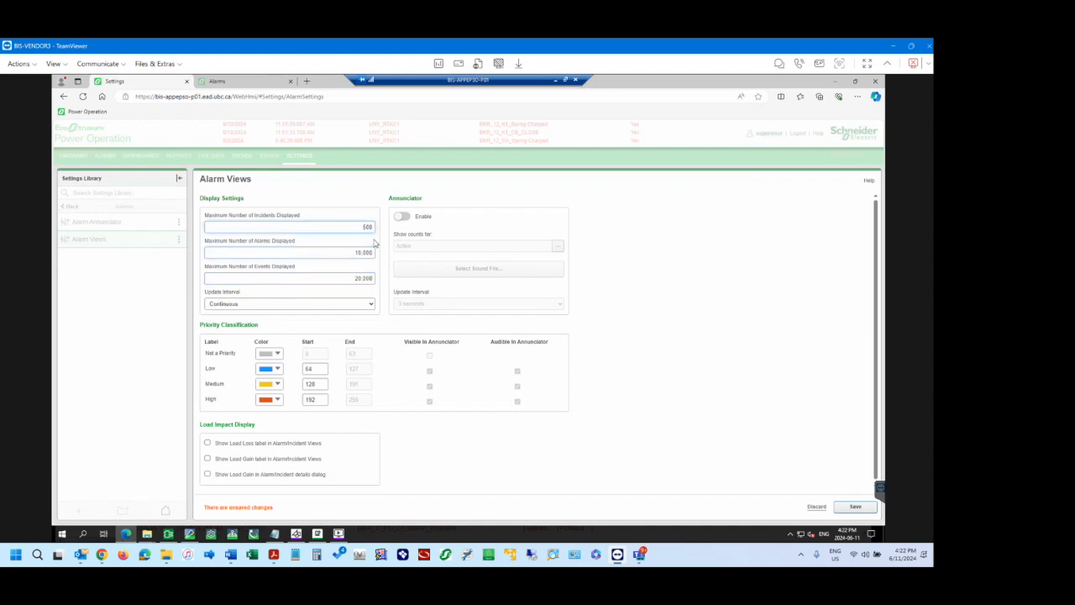
{"action": "left_click", "coordinate": [854, 506]}
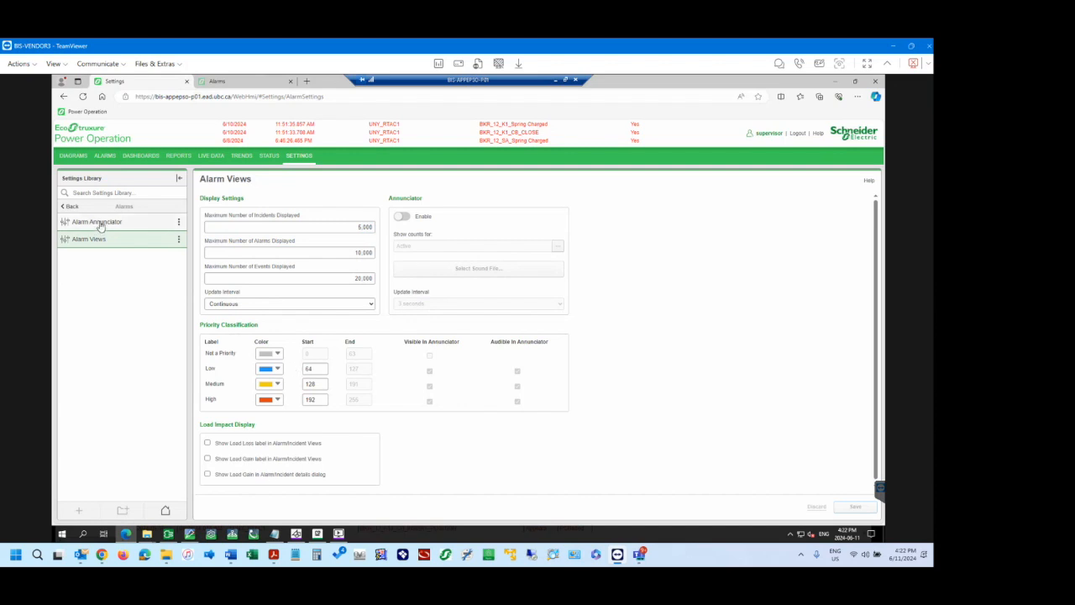
Return from the settings to the alarms, clear the F11 search, and reload the All Alarms view.
{"action": "left_click", "coordinate": [72, 206]}
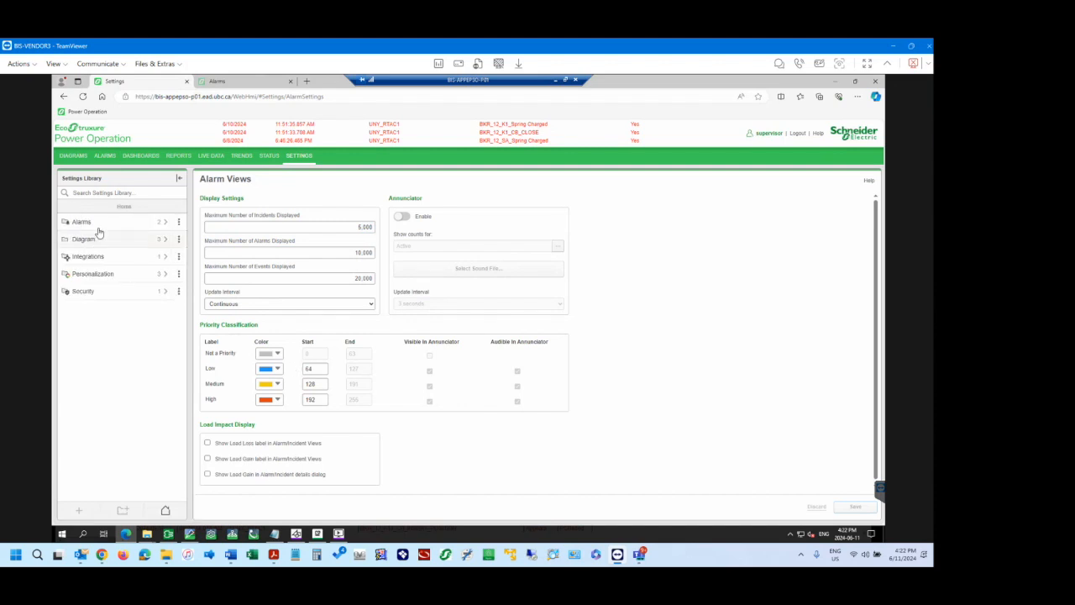
{"action": "left_click", "coordinate": [106, 157]}
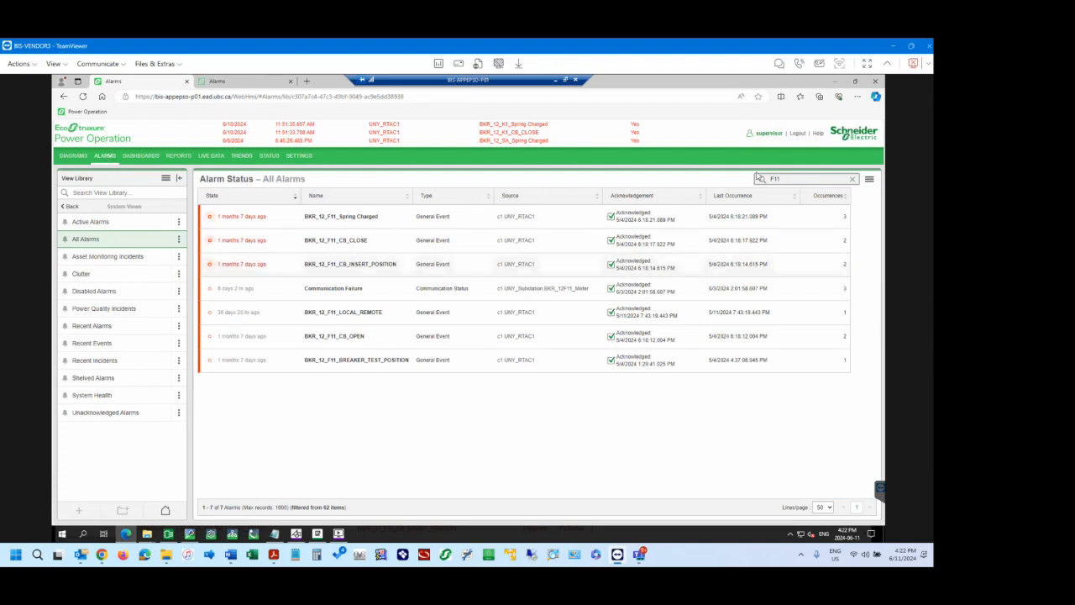
{"action": "left_click", "coordinate": [852, 180]}
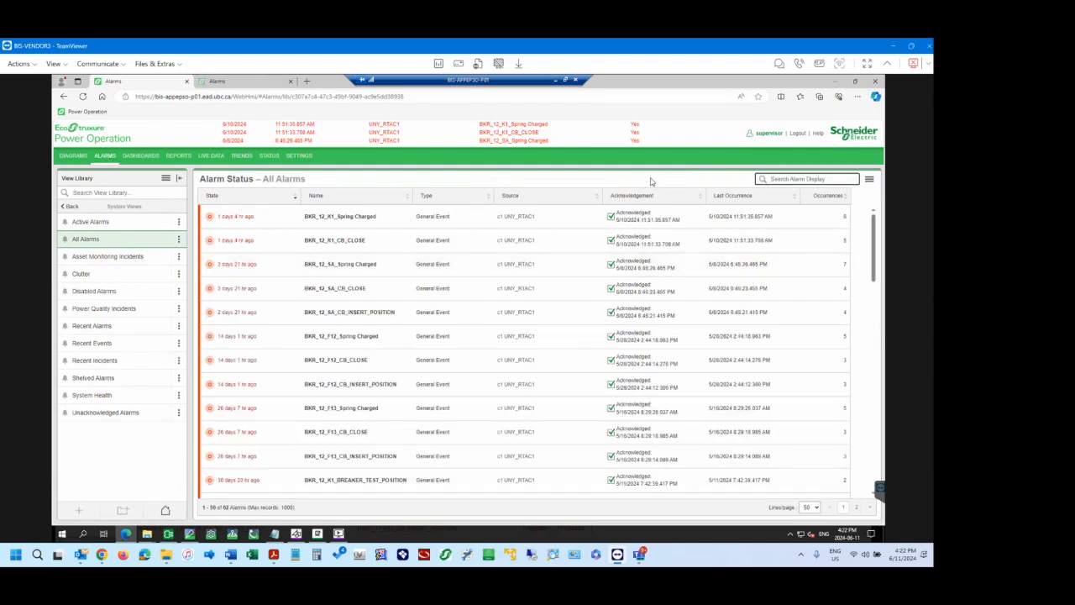
{"action": "left_click", "coordinate": [116, 258]}
{"action": "left_click", "coordinate": [99, 242]}
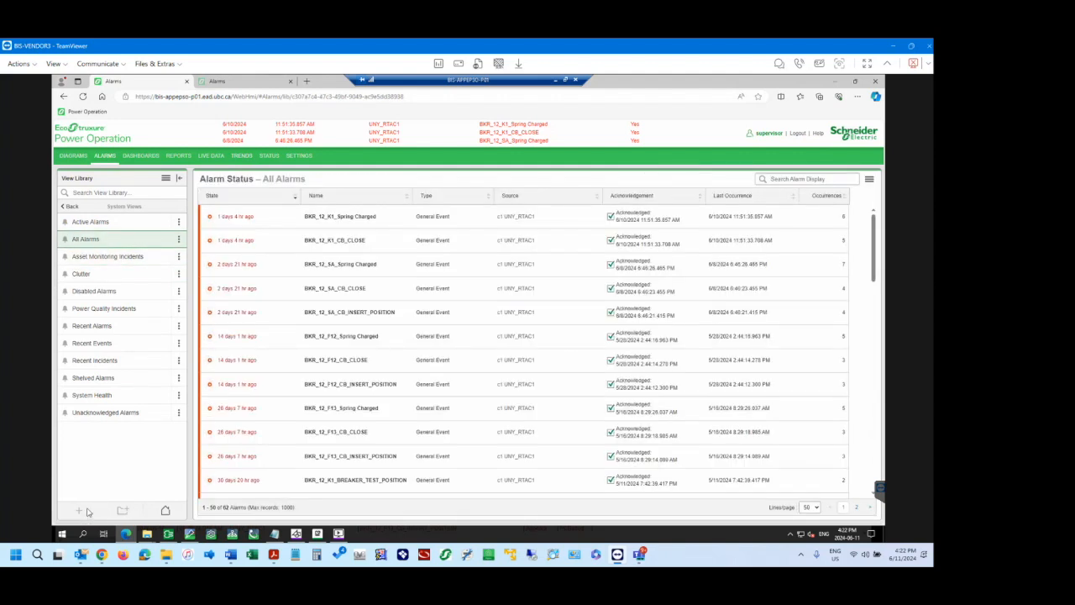
Search All Alarms for "F11" again, check the alarm display's options, and clear the search.
{"action": "left_click", "coordinate": [816, 178]}
{"action": "type", "text": "F11"}
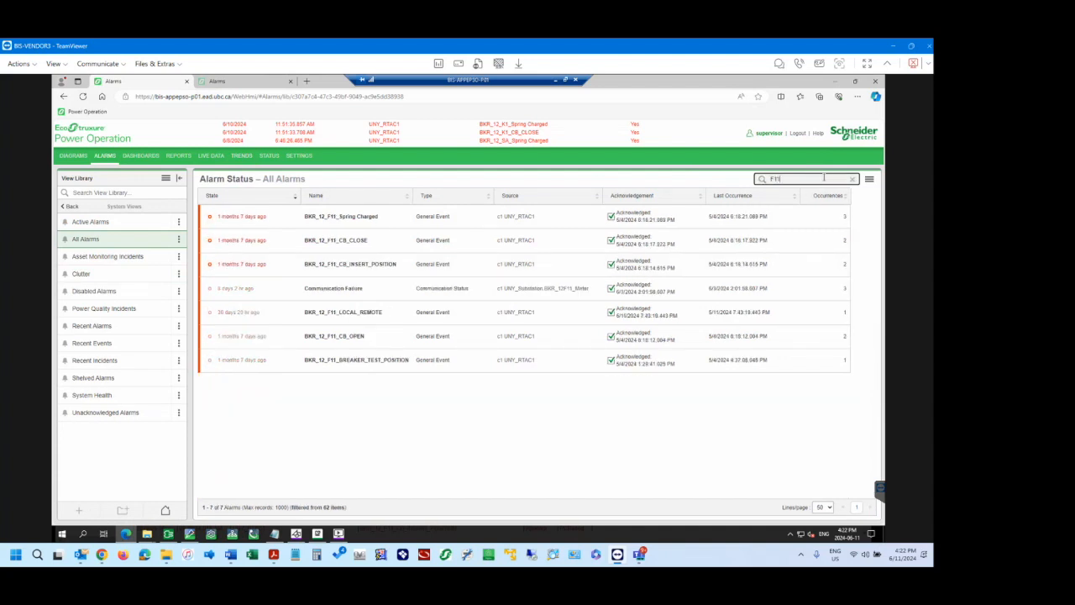
{"action": "left_click", "coordinate": [869, 179]}
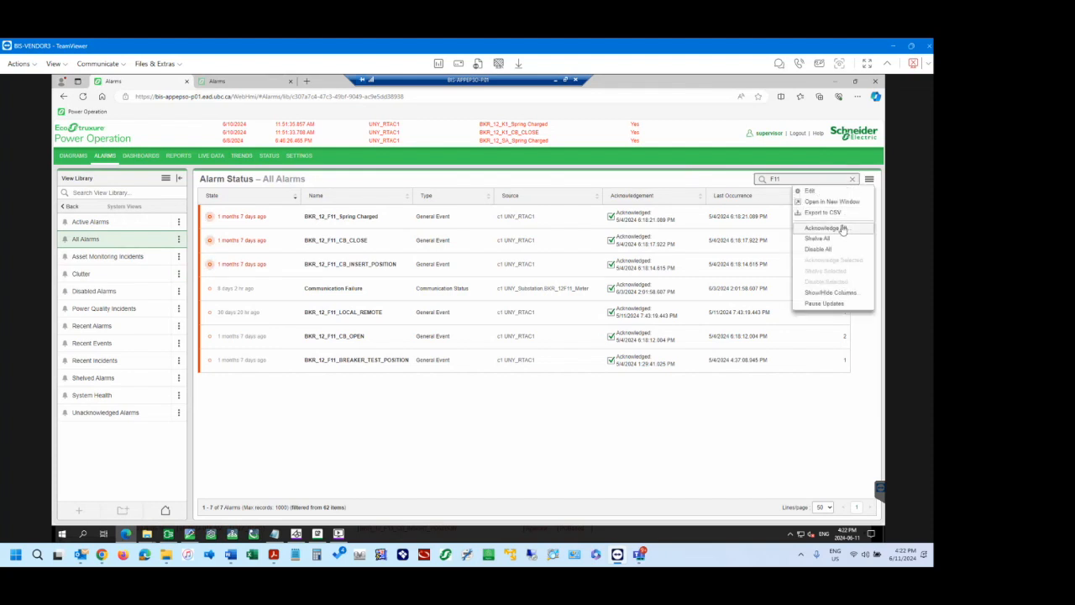
{"action": "left_click", "coordinate": [826, 304]}
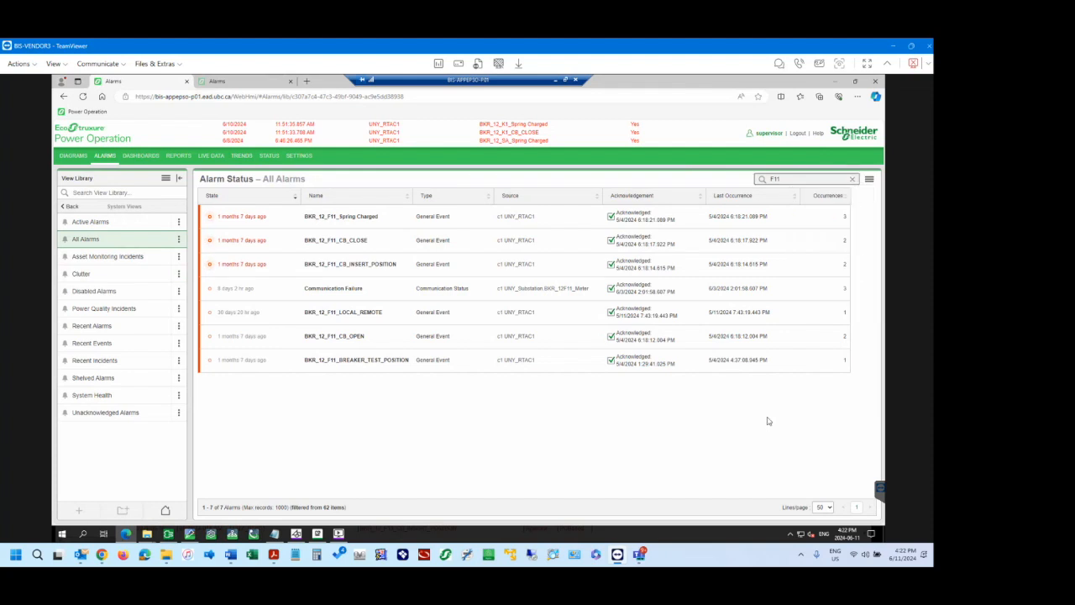
{"action": "left_click", "coordinate": [853, 179]}
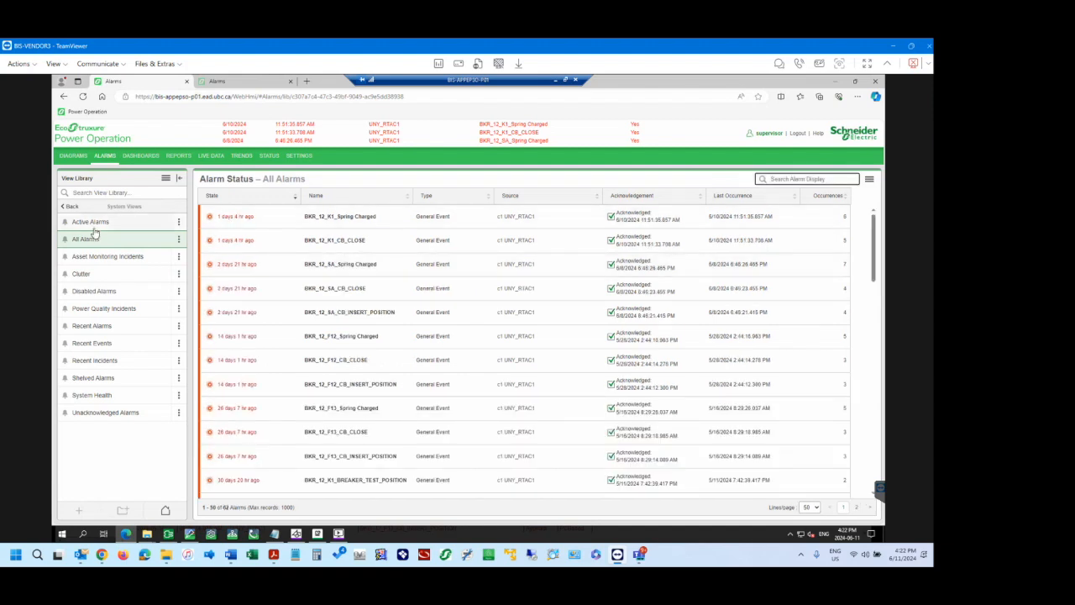
Show the last 6 months of event history in Recent Events, filter it by "F11", and examine the matching events.
{"action": "left_click", "coordinate": [99, 346]}
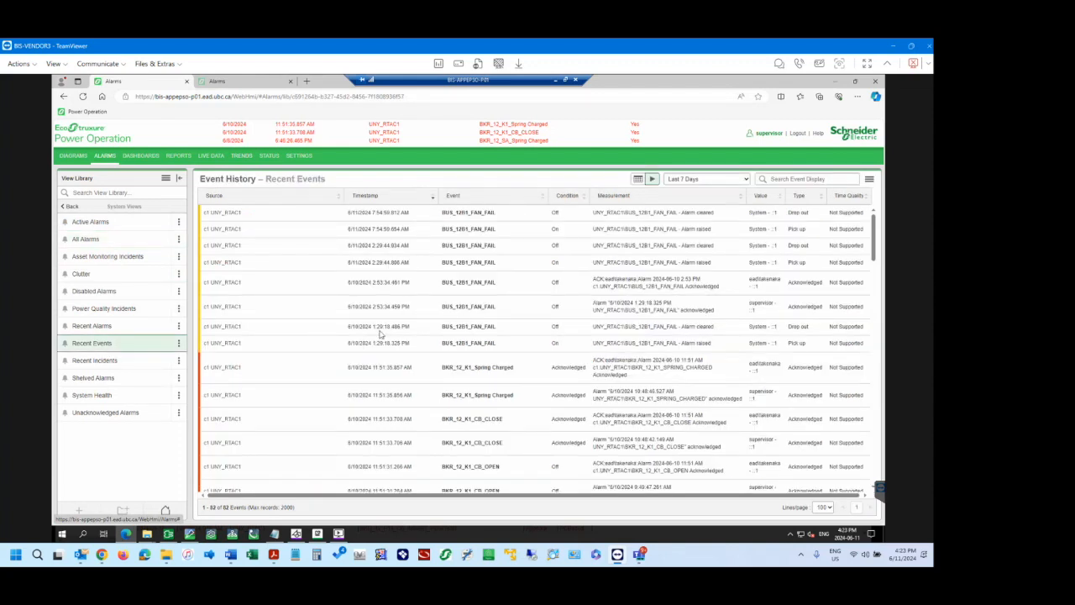
{"action": "left_click", "coordinate": [702, 180]}
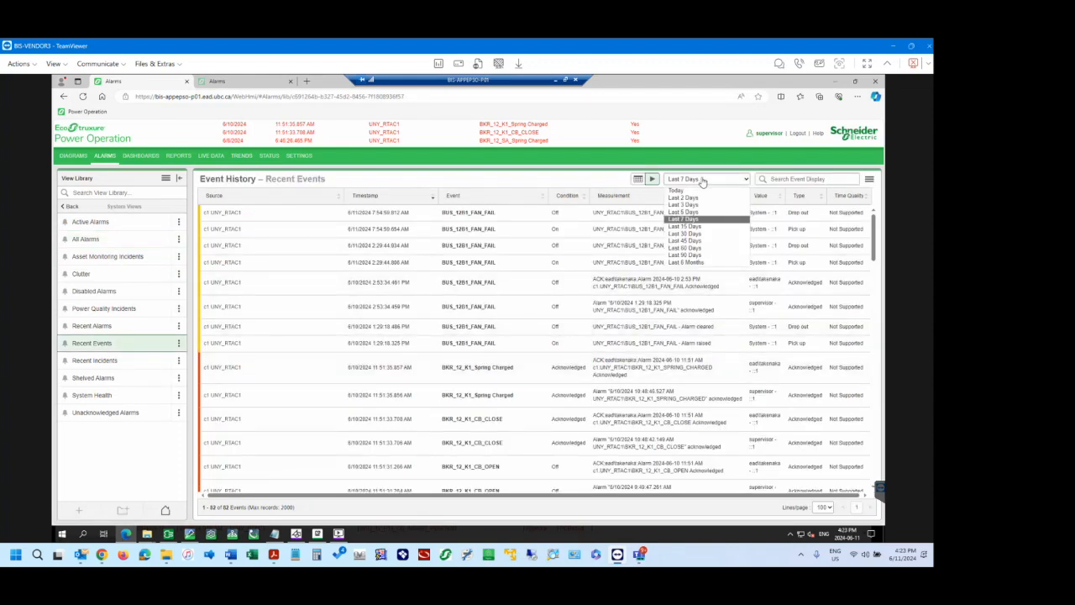
{"action": "left_click", "coordinate": [698, 263]}
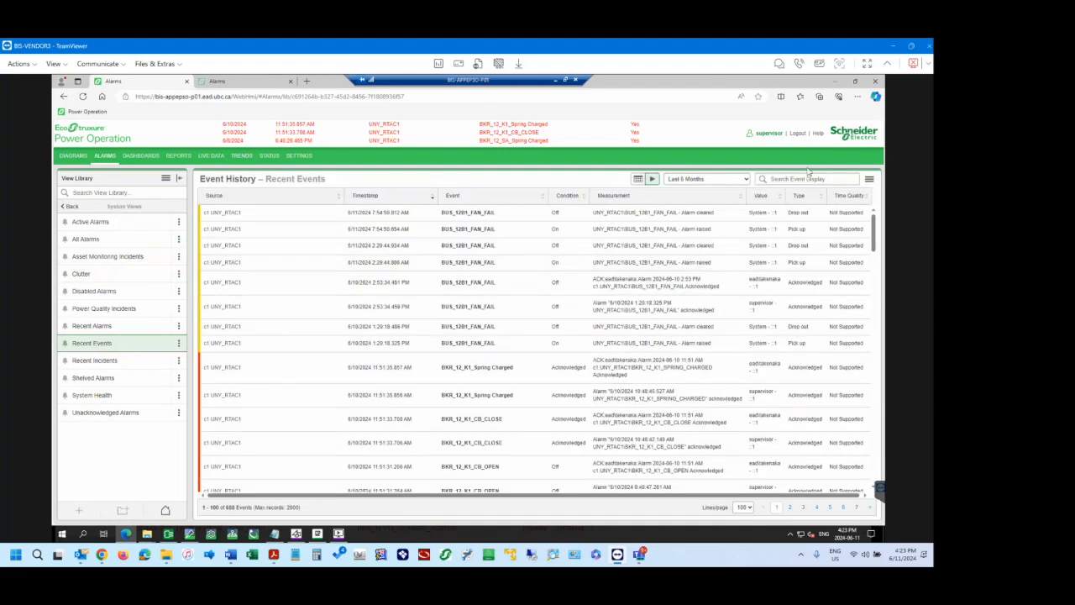
{"action": "left_click", "coordinate": [808, 179]}
{"action": "type", "text": "F11"}
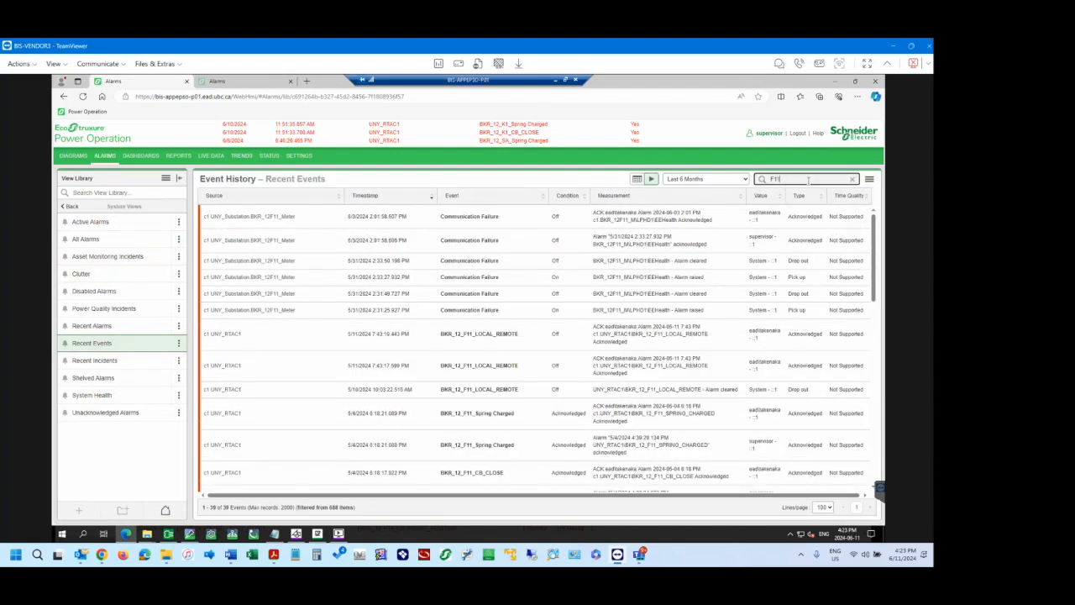
{"action": "scroll", "coordinate": [445, 406], "scroll_direction": "down", "scroll_amount": 5}
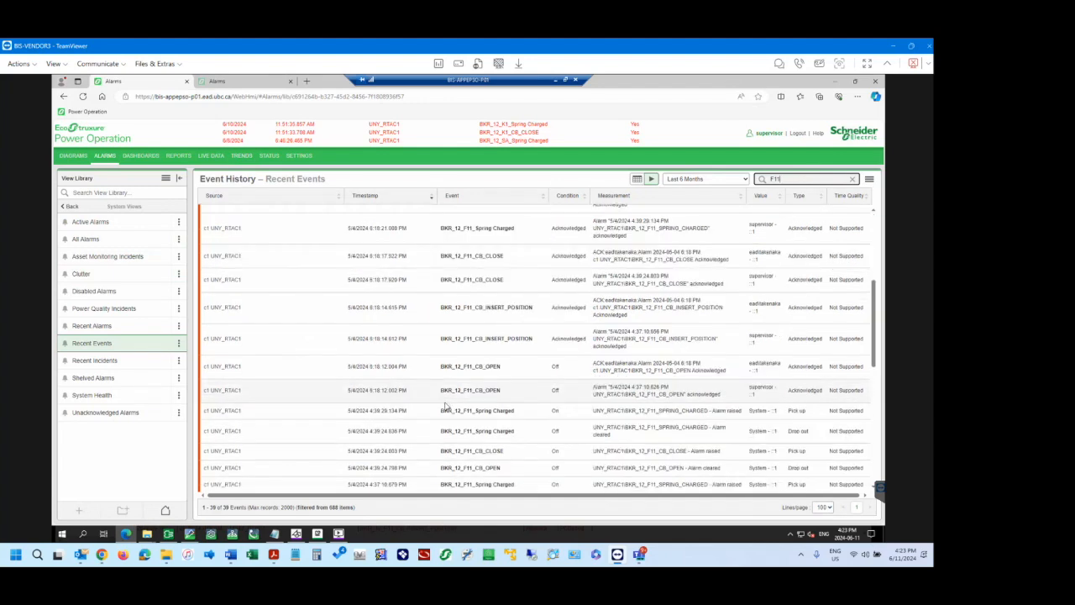
{"action": "scroll", "coordinate": [445, 405], "scroll_direction": "down", "scroll_amount": 3}
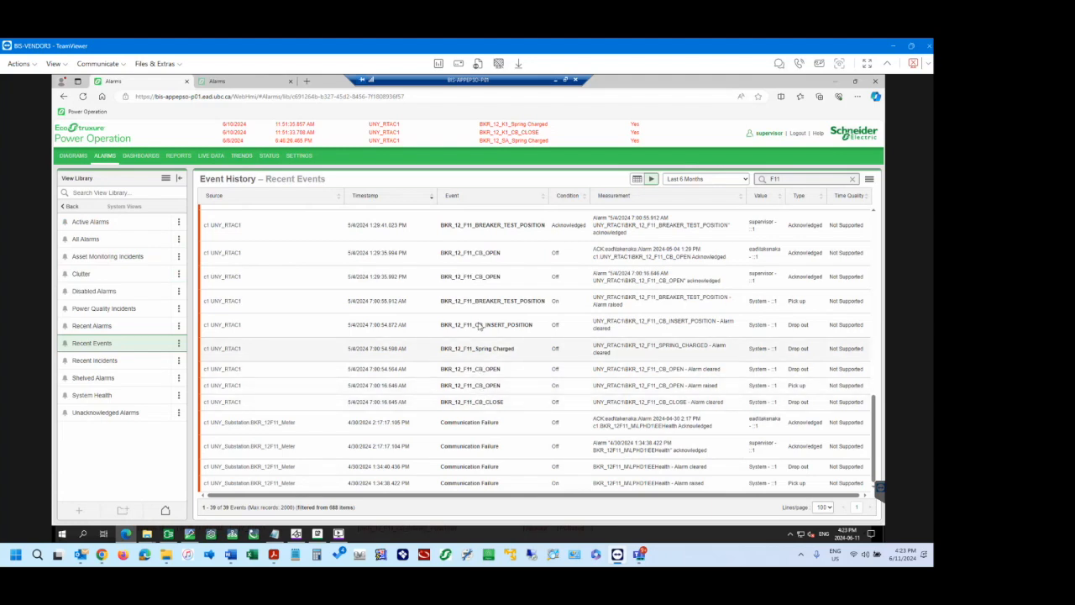
Examine the F11 breaker events across the 6-month event history, from the communication failures to the breaker open, close and test-position entries.
{"action": "scroll", "coordinate": [479, 328], "scroll_direction": "up", "scroll_amount": 5}
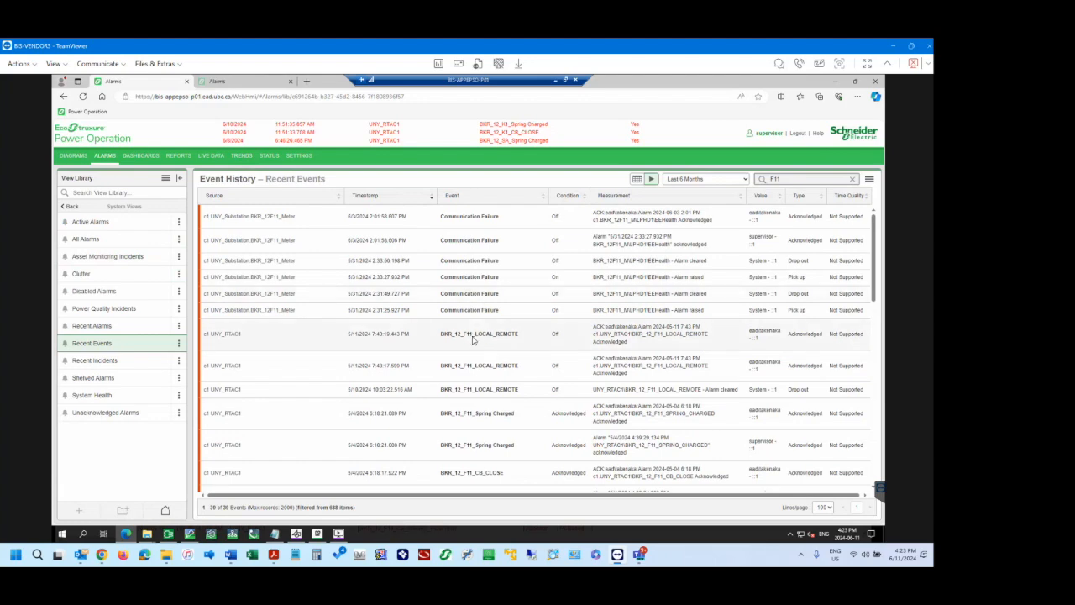
{"action": "scroll", "coordinate": [476, 350], "scroll_direction": "down", "scroll_amount": 5}
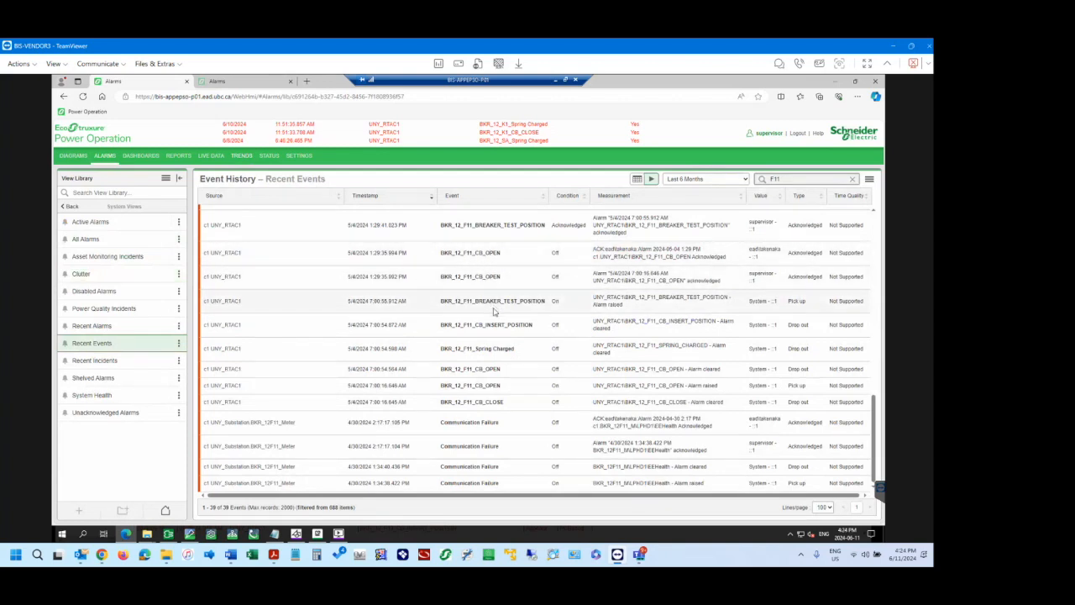
{"action": "scroll", "coordinate": [487, 289], "scroll_direction": "up", "scroll_amount": 1}
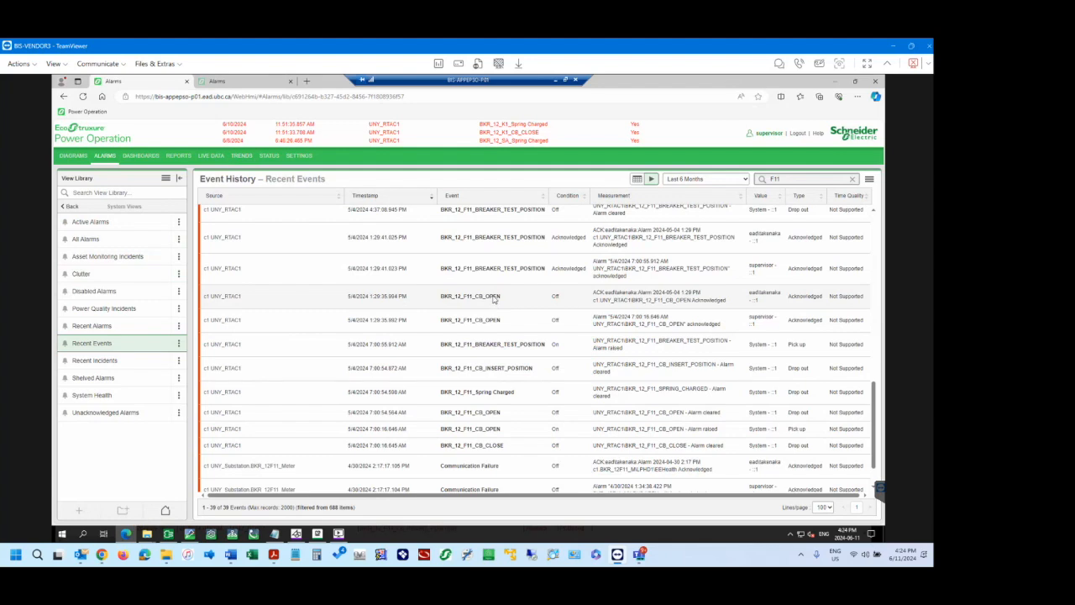
{"action": "scroll", "coordinate": [495, 299], "scroll_direction": "up", "scroll_amount": 3}
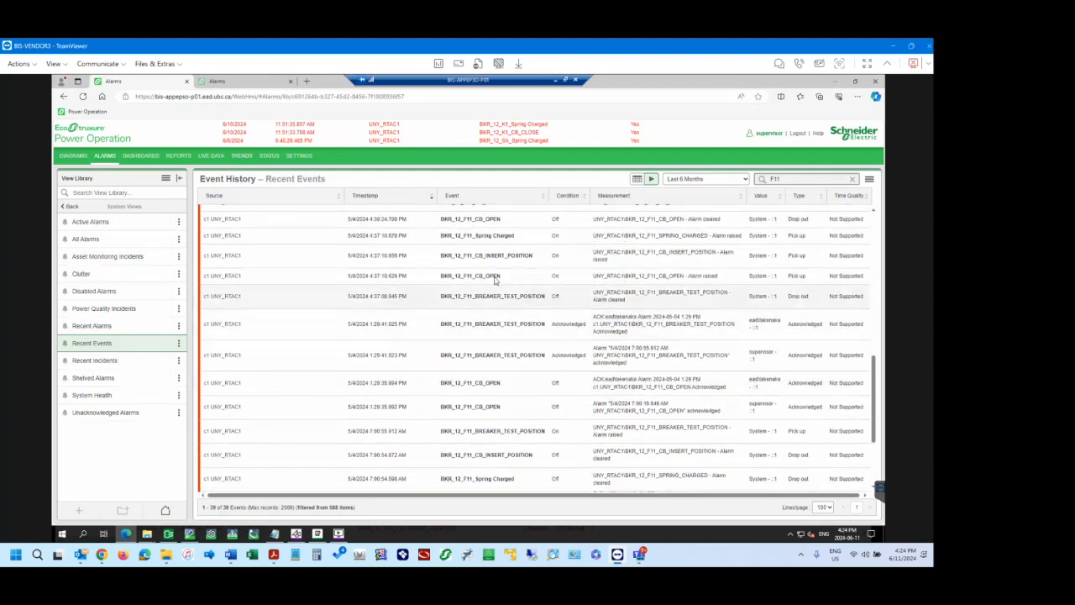
{"action": "scroll", "coordinate": [494, 281], "scroll_direction": "up", "scroll_amount": 1}
{"action": "scroll", "coordinate": [494, 286], "scroll_direction": "up", "scroll_amount": 1}
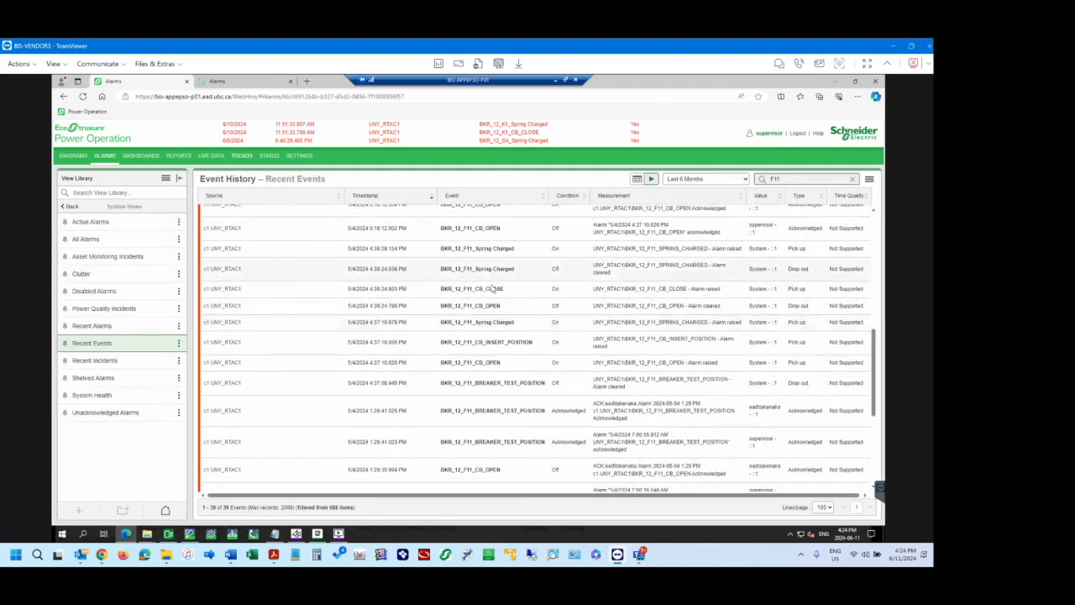
{"action": "scroll", "coordinate": [492, 290], "scroll_direction": "up", "scroll_amount": 1}
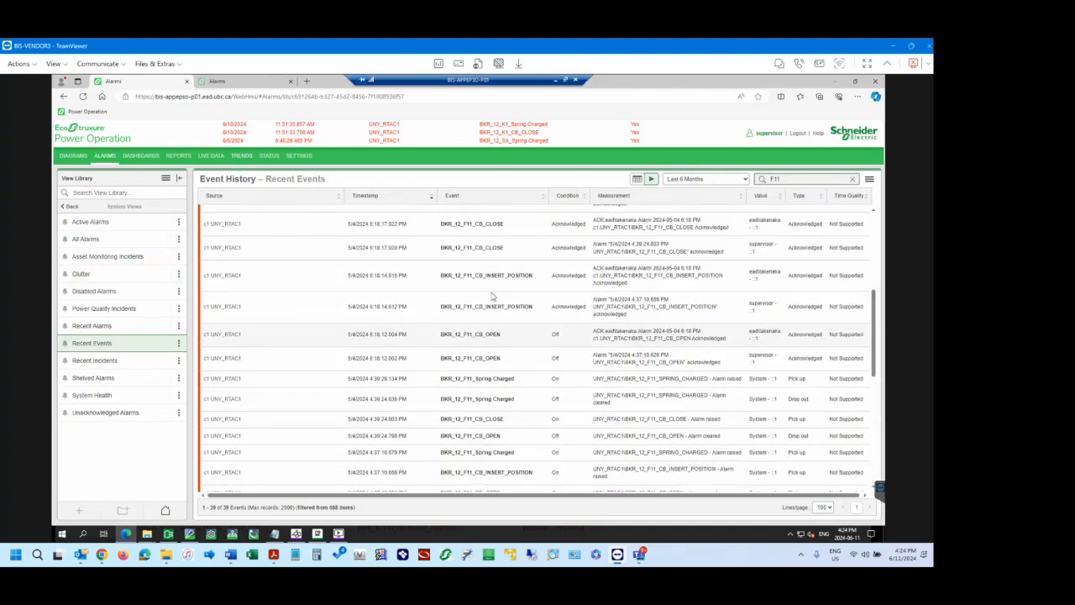
{"action": "scroll", "coordinate": [493, 296], "scroll_direction": "up", "scroll_amount": 1}
{"action": "scroll", "coordinate": [493, 295], "scroll_direction": "up", "scroll_amount": 1}
{"action": "scroll", "coordinate": [493, 297], "scroll_direction": "up", "scroll_amount": 2}
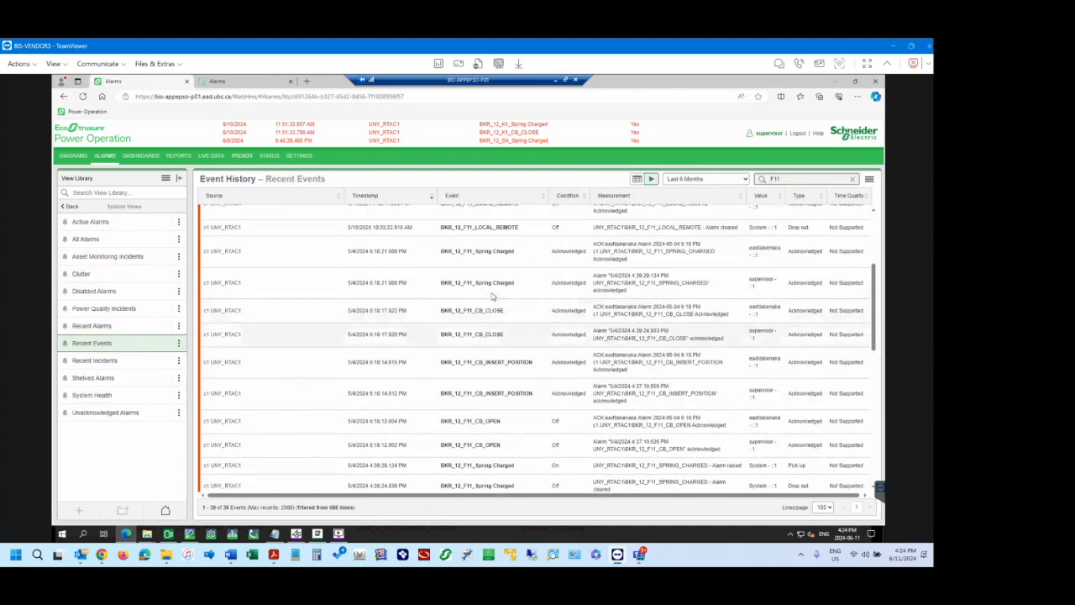
{"action": "scroll", "coordinate": [493, 307], "scroll_direction": "up", "scroll_amount": 1}
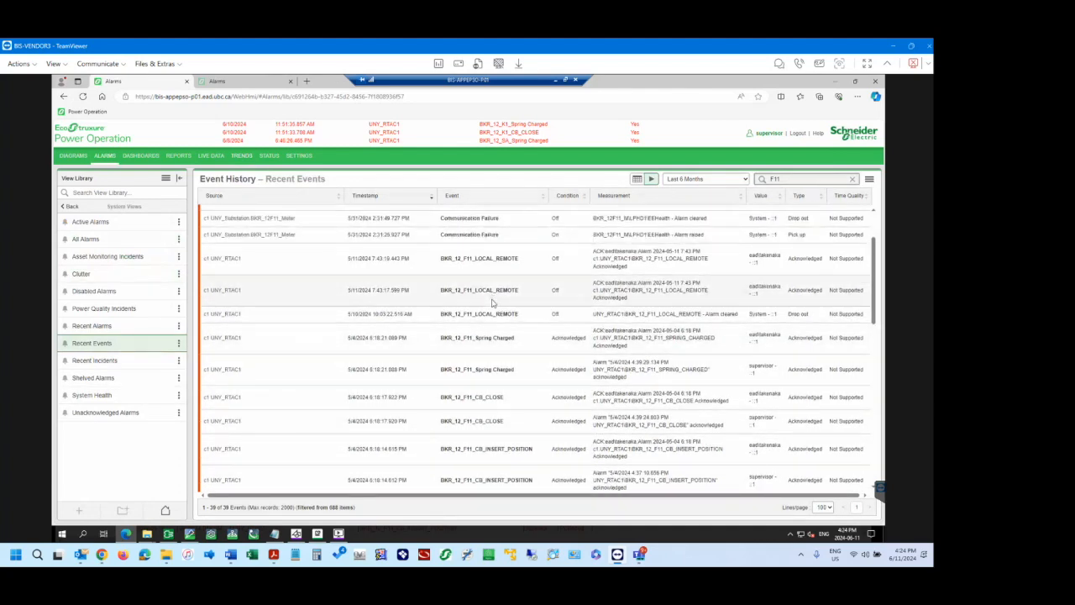
{"action": "scroll", "coordinate": [498, 394], "scroll_direction": "down", "scroll_amount": 5}
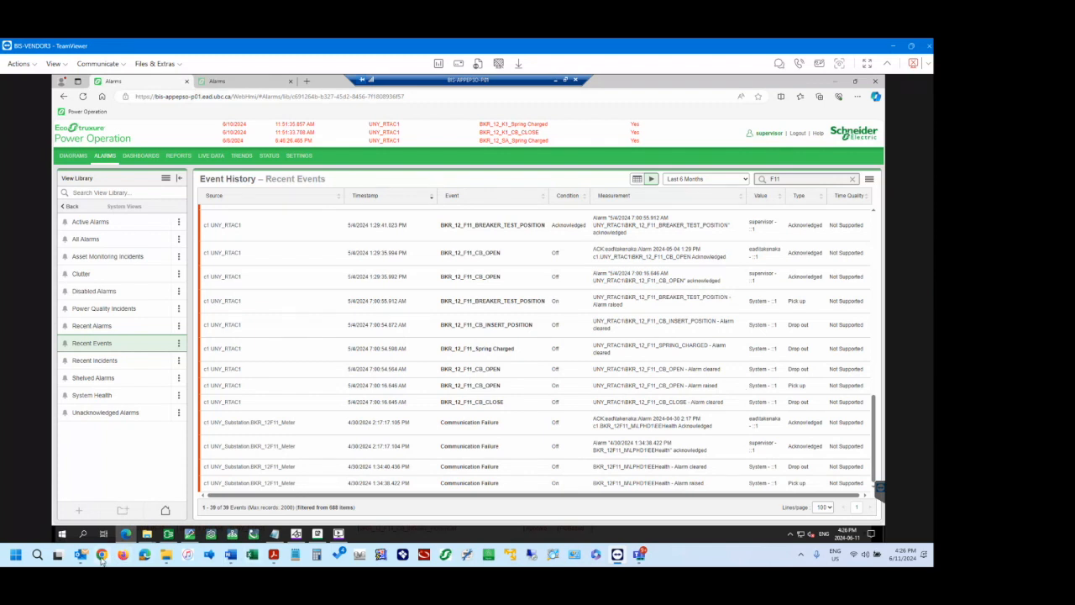
Switch to the UBC EPO Training document in Word and copy the Operate Alarms link from the Alarms Management section.
{"action": "mouse_move", "coordinate": [101, 556]}
{"action": "left_click", "coordinate": [99, 496]}
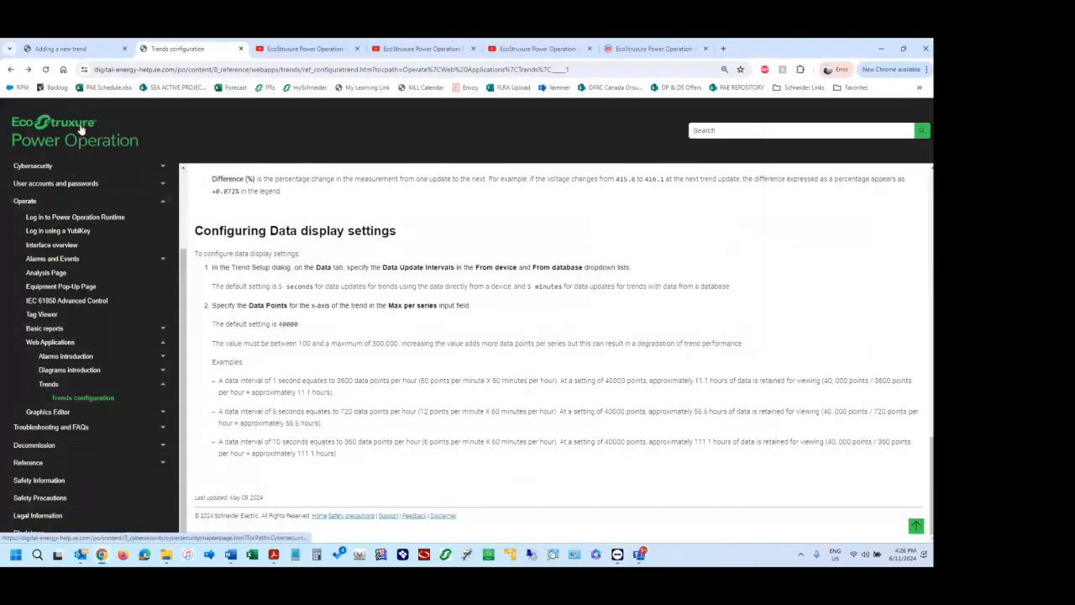
{"action": "left_click", "coordinate": [71, 49]}
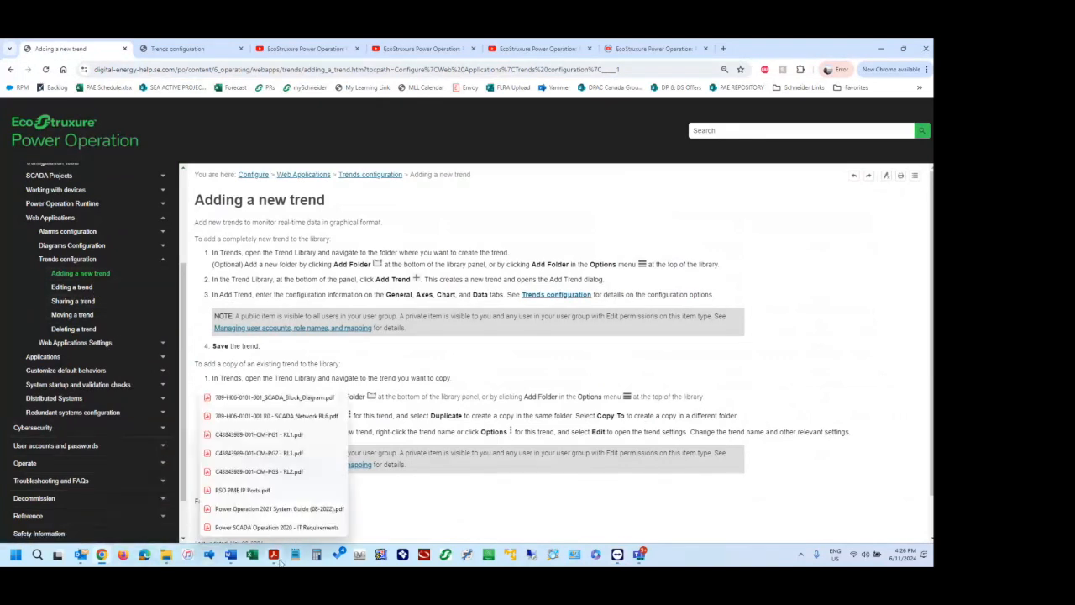
{"action": "mouse_move", "coordinate": [231, 557]}
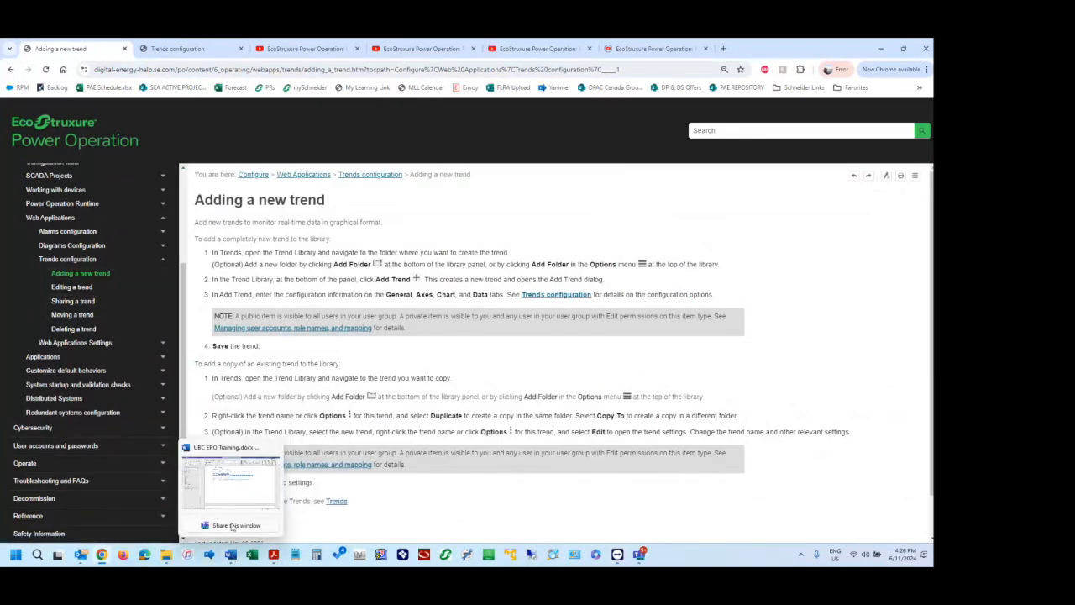
{"action": "left_click", "coordinate": [237, 485]}
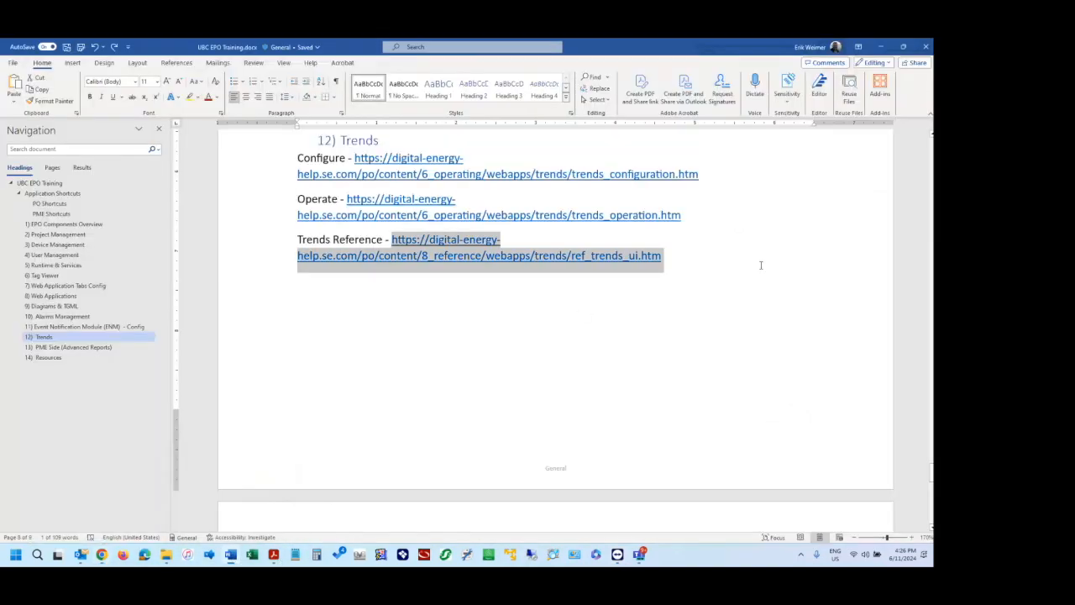
{"action": "left_click", "coordinate": [59, 316]}
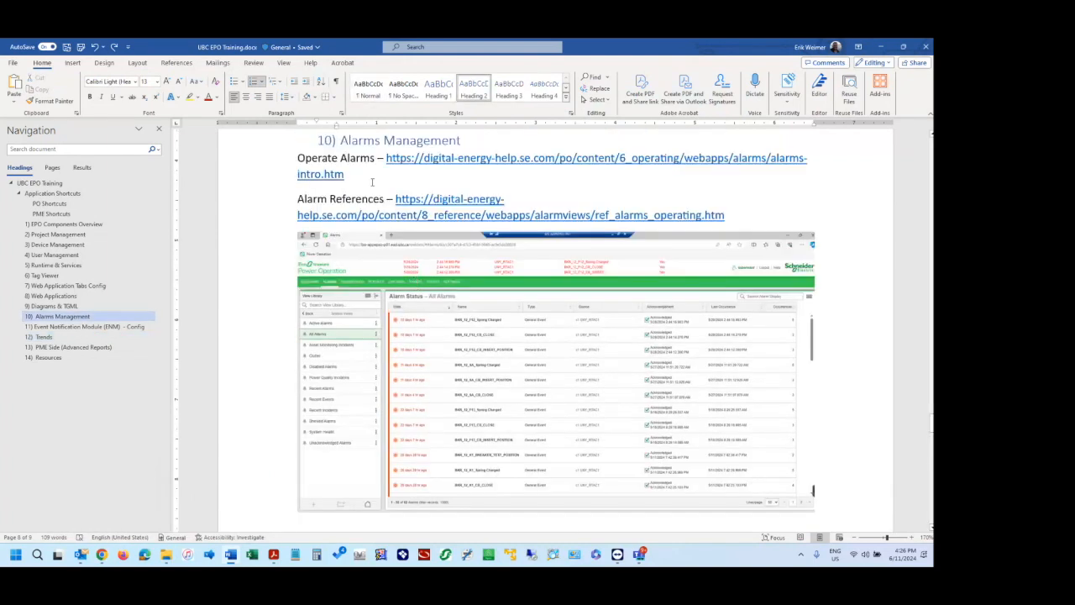
{"action": "mouse_move", "coordinate": [385, 166]}
{"action": "left_mouse_down"}
{"action": "mouse_move", "coordinate": [392, 177]}
{"action": "mouse_move", "coordinate": [386, 165]}
{"action": "left_mouse_up"}
{"action": "key", "text": "ctrl+c"}
{"action": "left_click", "coordinate": [400, 182]}
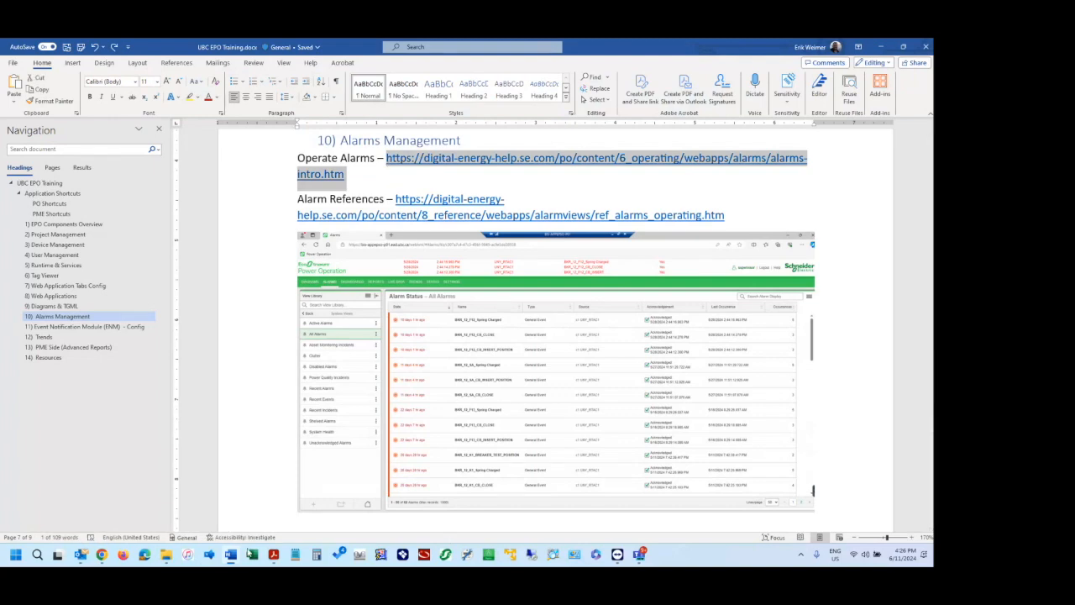
Switch to Chrome and load the copied Operate Alarms link in place of the Adding a new trend help page.
{"action": "left_click", "coordinate": [101, 557]}
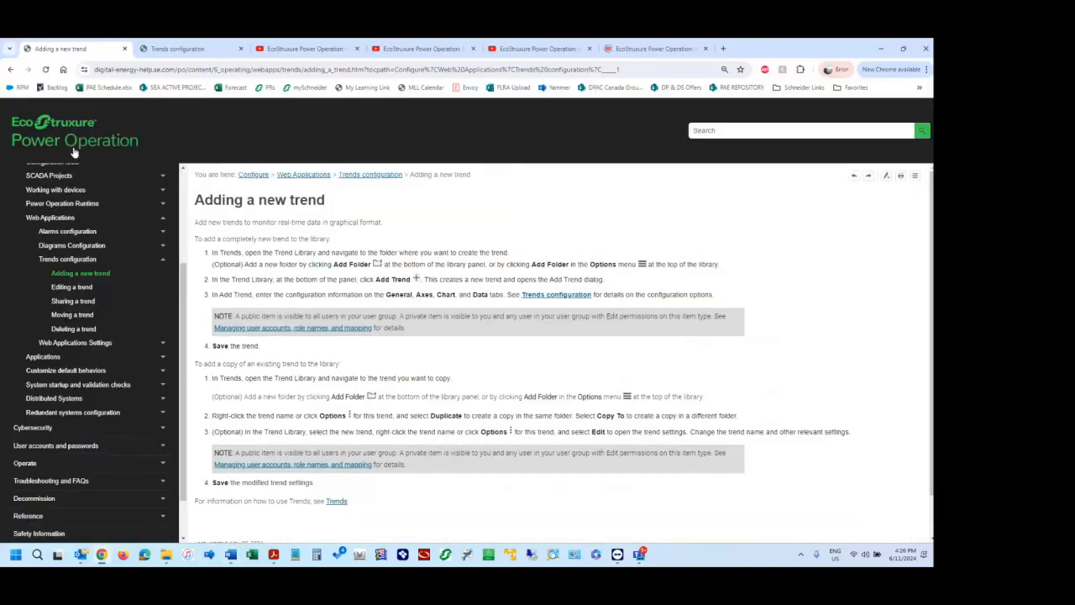
{"action": "left_click", "coordinate": [135, 70]}
{"action": "key", "text": "ctrl+v"}
{"action": "key", "text": "Return"}
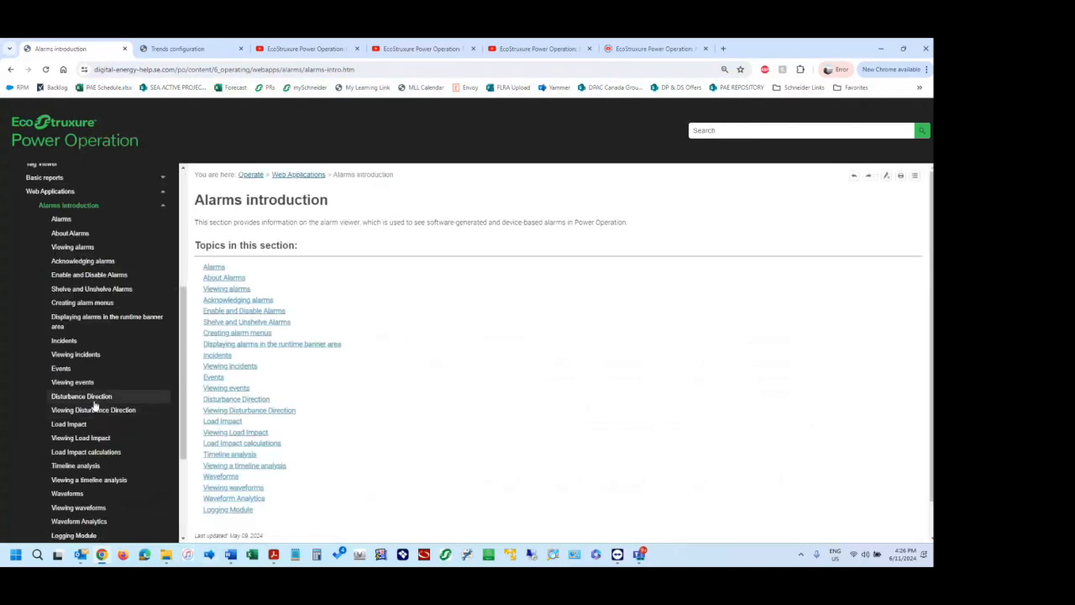
Open the Viewing events help topic and look through the other topics under Alarms introduction.
{"action": "scroll", "coordinate": [88, 386], "scroll_direction": "down", "scroll_amount": 1}
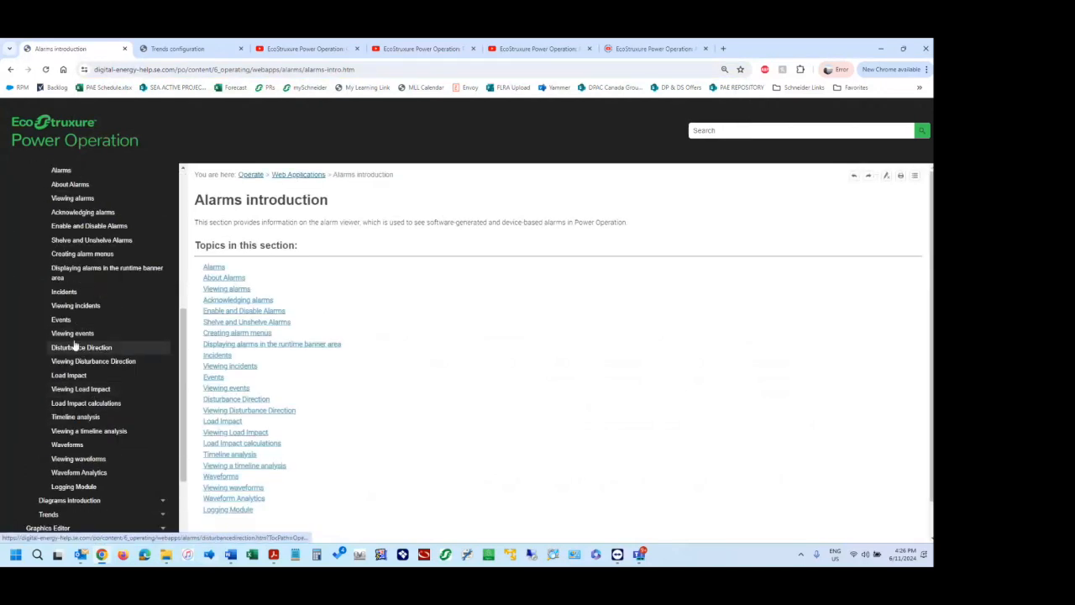
{"action": "left_click", "coordinate": [75, 335]}
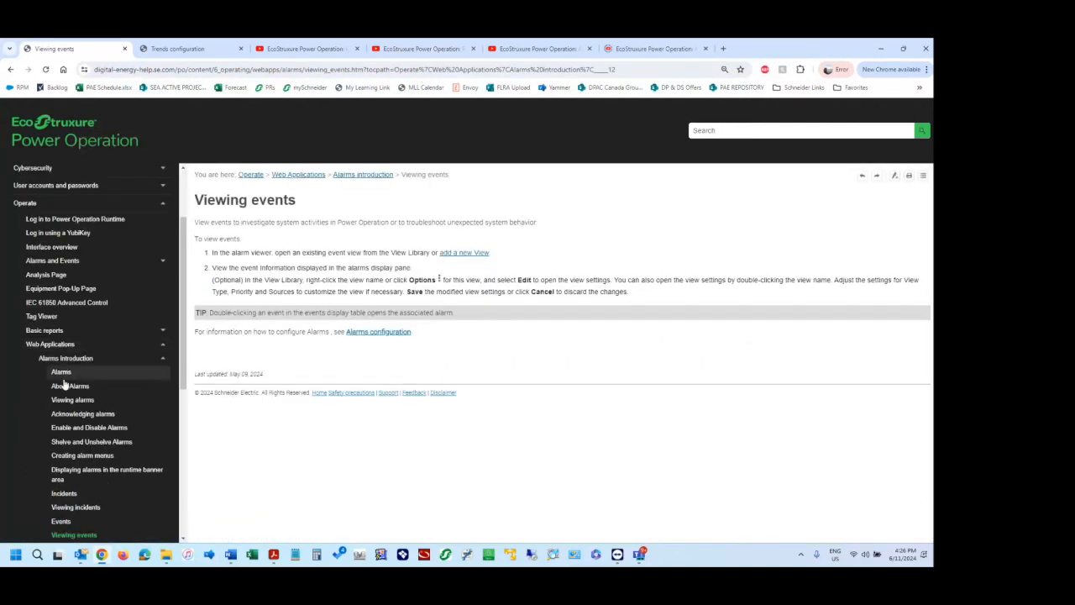
{"action": "scroll", "coordinate": [72, 403], "scroll_direction": "down", "scroll_amount": 3}
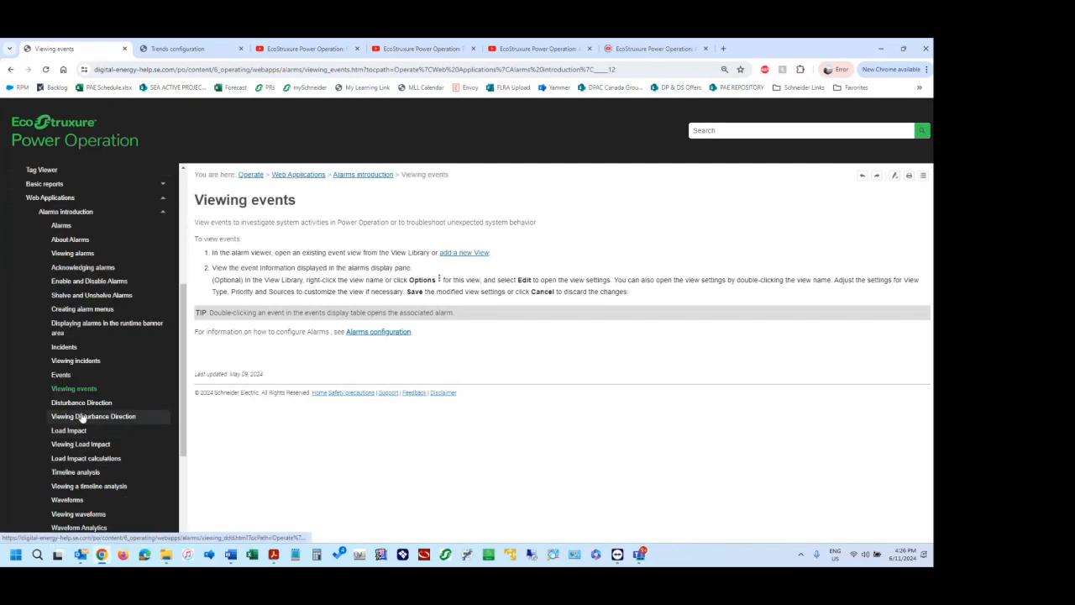
{"action": "scroll", "coordinate": [82, 424], "scroll_direction": "down", "scroll_amount": 2}
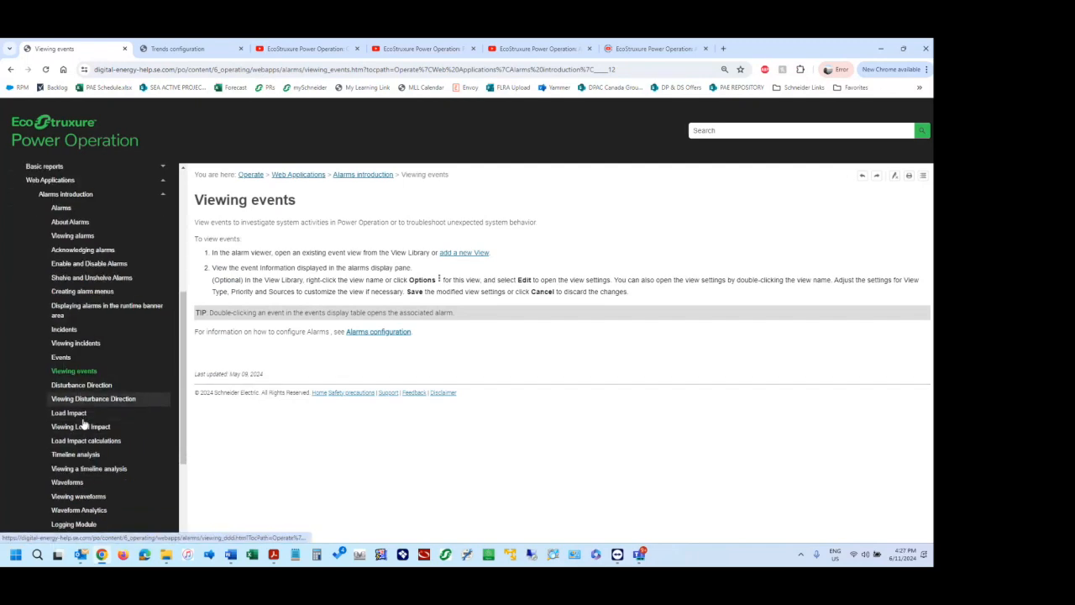
Check the Waveform Analytics topic, open Viewing waveforms, and read its steps for opening an incident's or alarm's Details and Waveforms.
{"action": "left_click", "coordinate": [87, 430]}
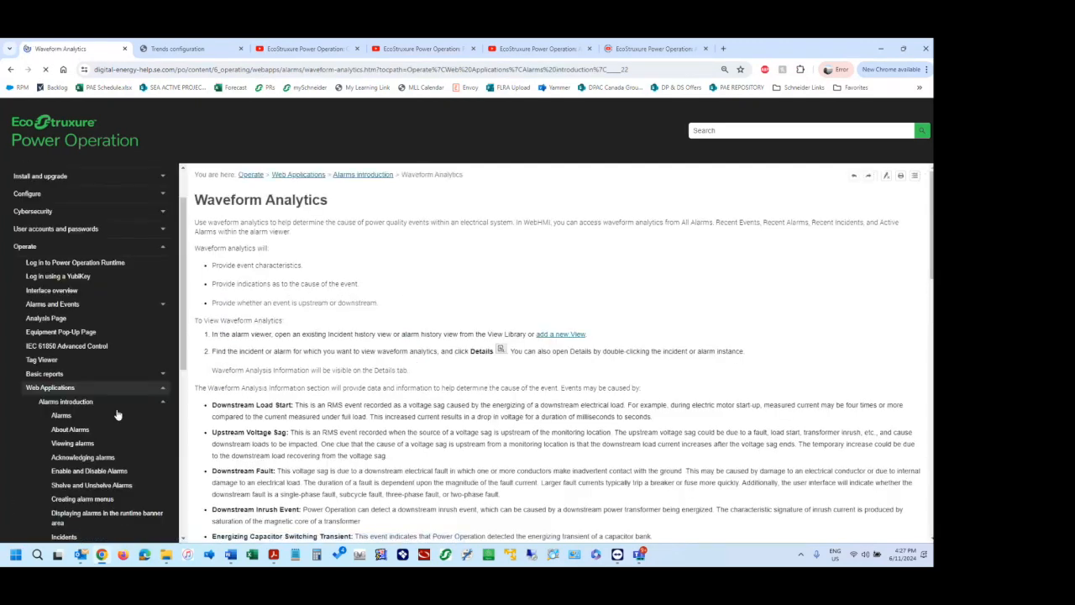
{"action": "left_click", "coordinate": [83, 524]}
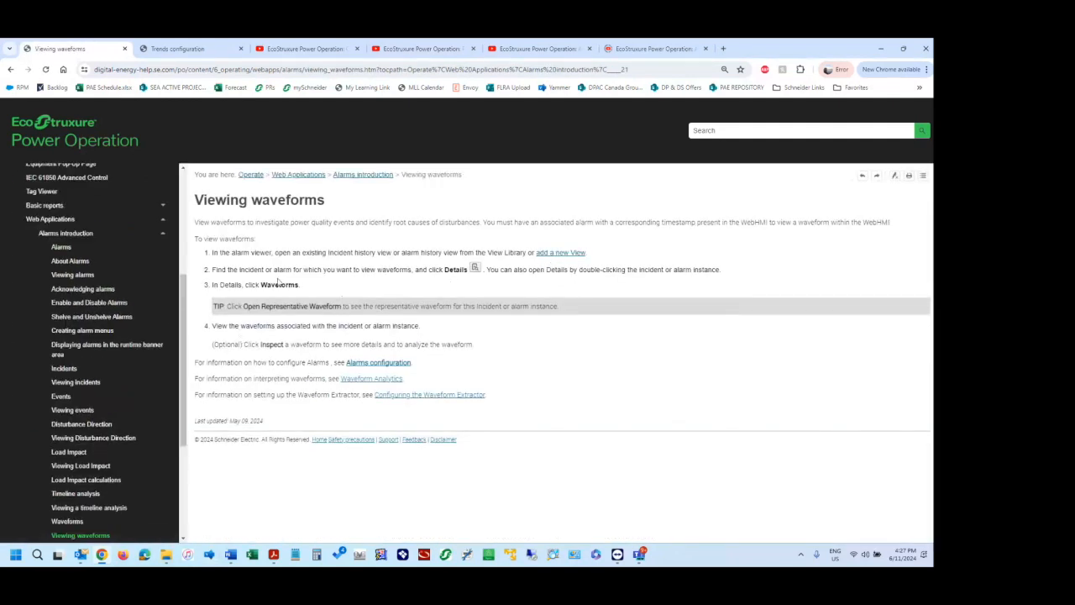
{"action": "left_click_drag", "start_coordinate": [223, 269], "coordinate": [664, 269]}
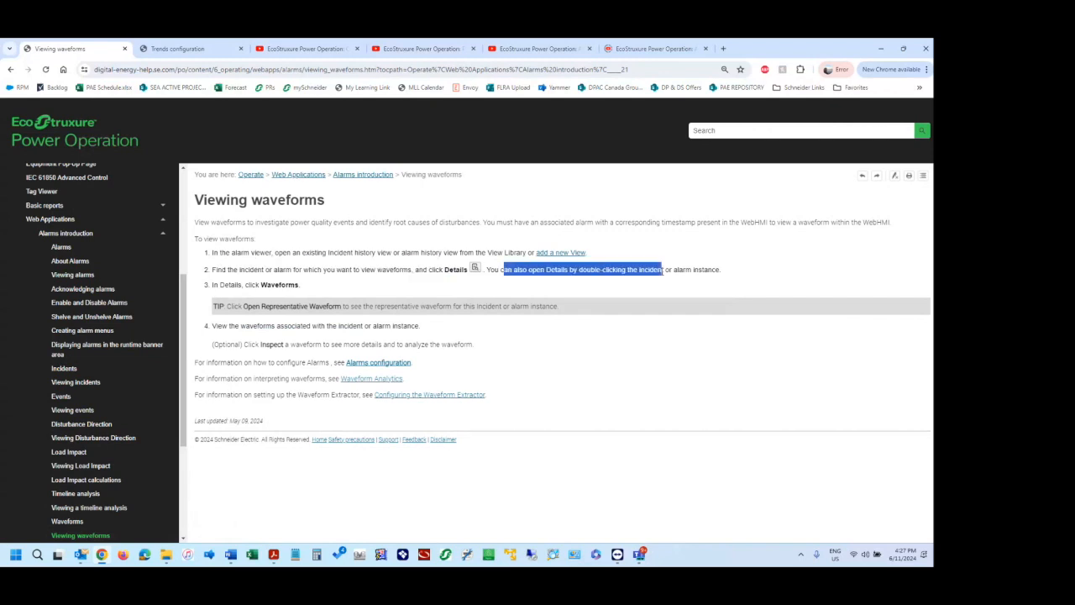
{"action": "left_click", "coordinate": [689, 270]}
{"action": "left_click_drag", "start_coordinate": [213, 286], "coordinate": [238, 286]}
{"action": "left_click", "coordinate": [316, 288]}
{"action": "left_click", "coordinate": [290, 343]}
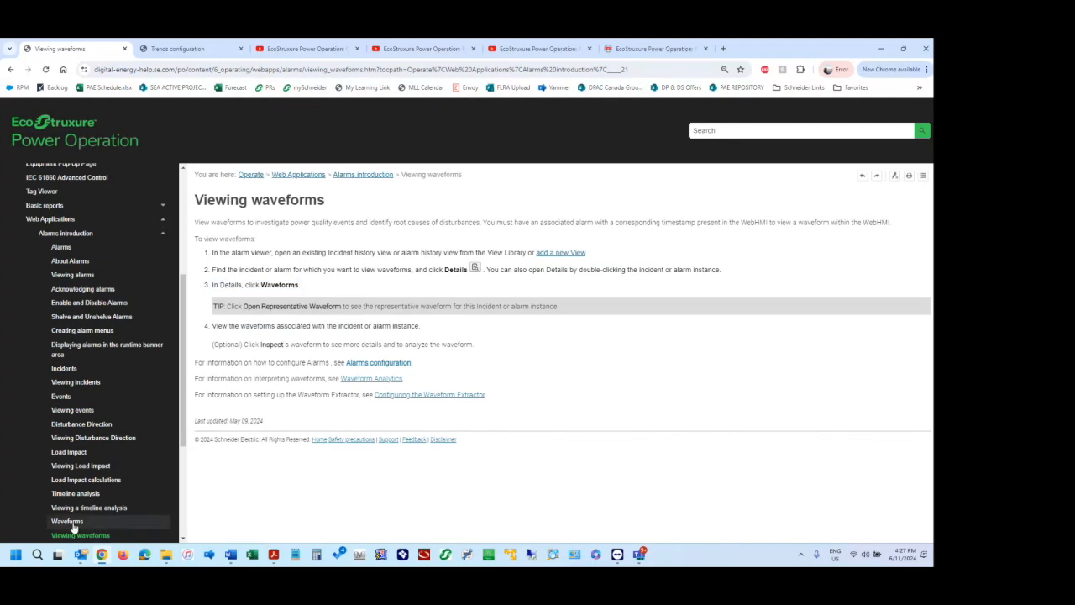
Read the Waveforms topic with its prerequisites and return to the Viewing waveforms topic.
{"action": "left_click", "coordinate": [73, 522]}
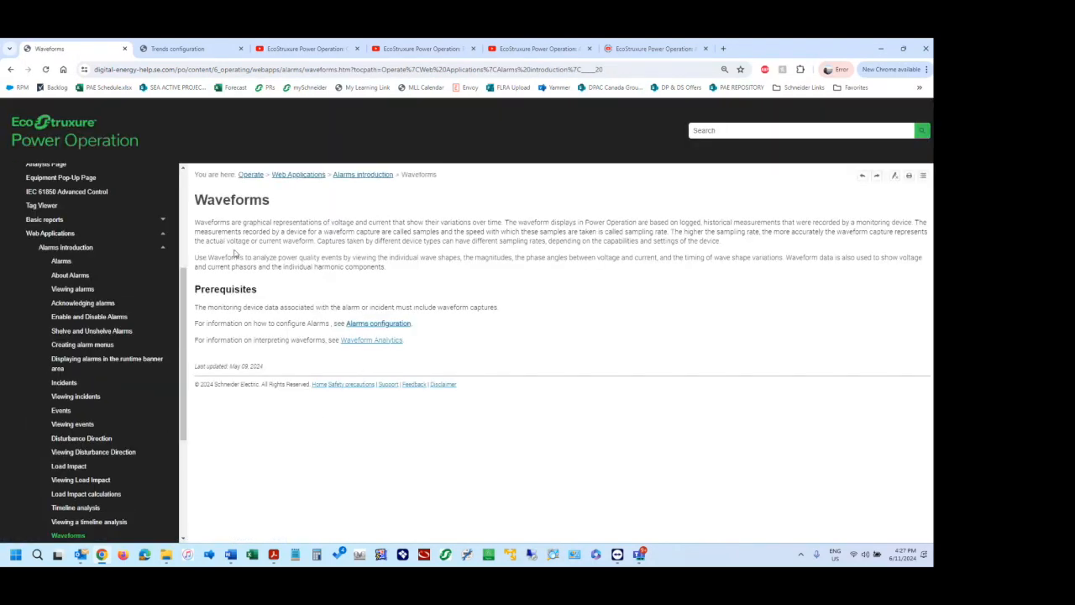
{"action": "scroll", "coordinate": [84, 430], "scroll_direction": "down", "scroll_amount": 3}
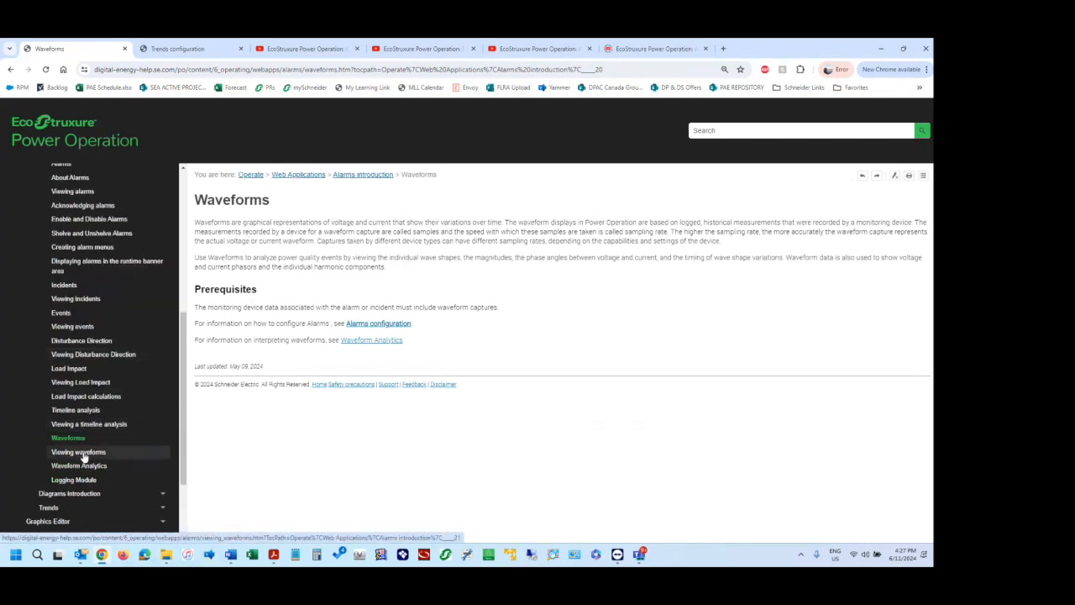
{"action": "left_click", "coordinate": [81, 453]}
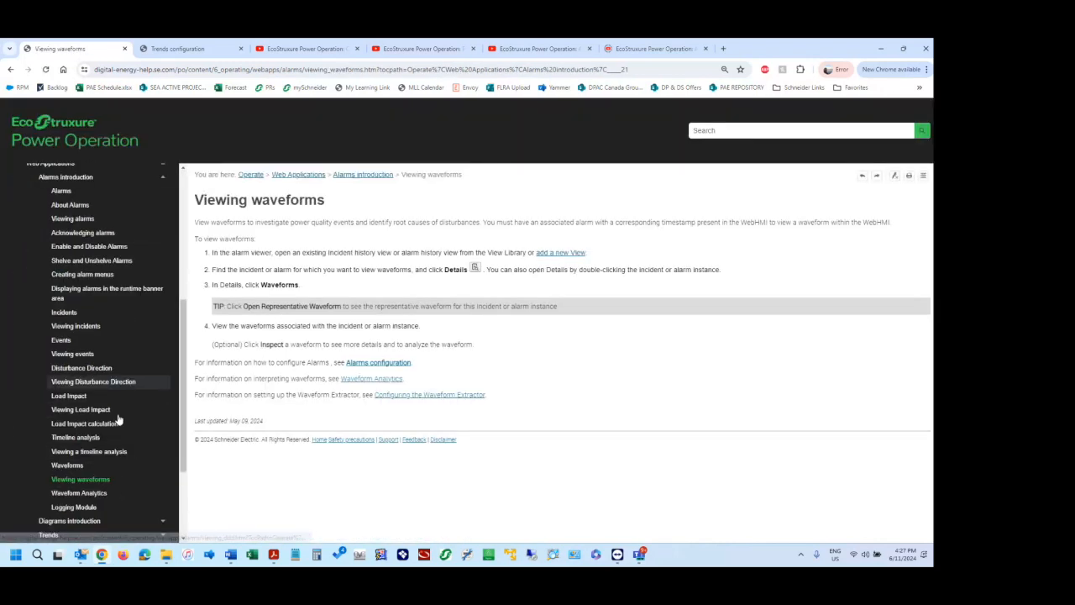
{"action": "scroll", "coordinate": [101, 428], "scroll_direction": "down", "scroll_amount": 2}
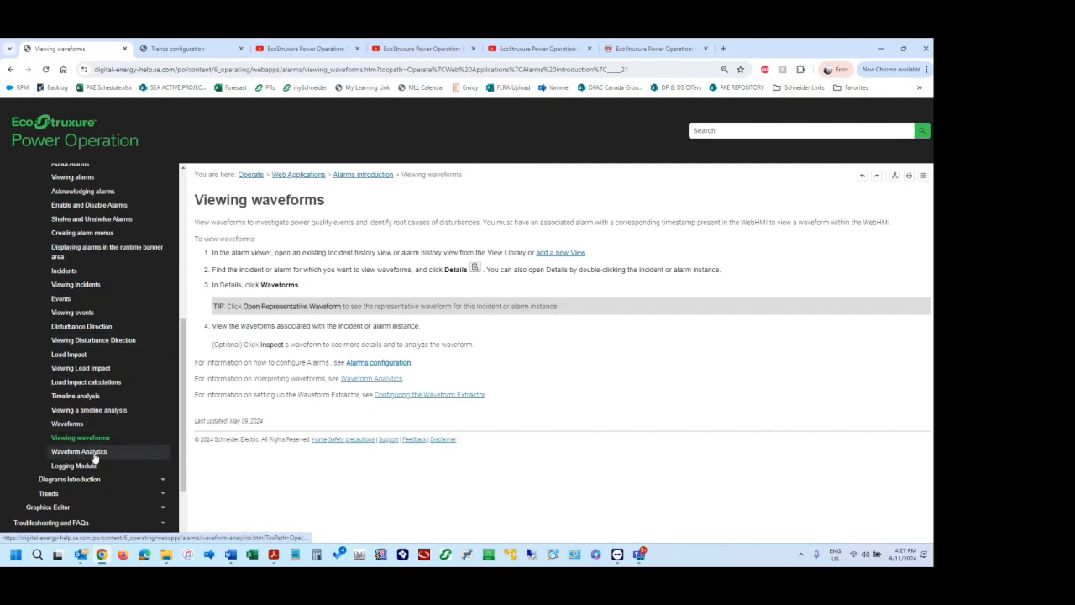